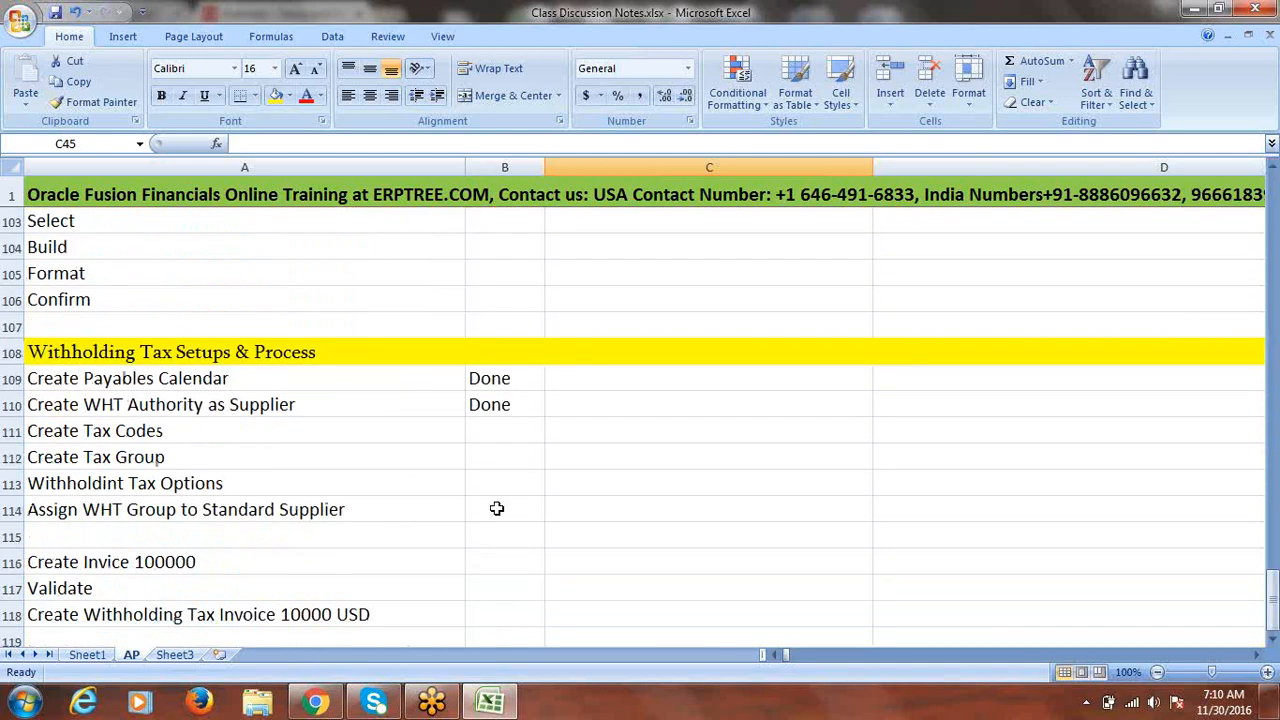
- Review the withholding tax steps in A109:A118, like Create Tax Codes, then switch to Oracle Fusion
{"action": "left_click", "coordinate": [129, 379]}
{"action": "left_click_drag", "start_coordinate": [133, 401], "coordinate": [186, 503]}
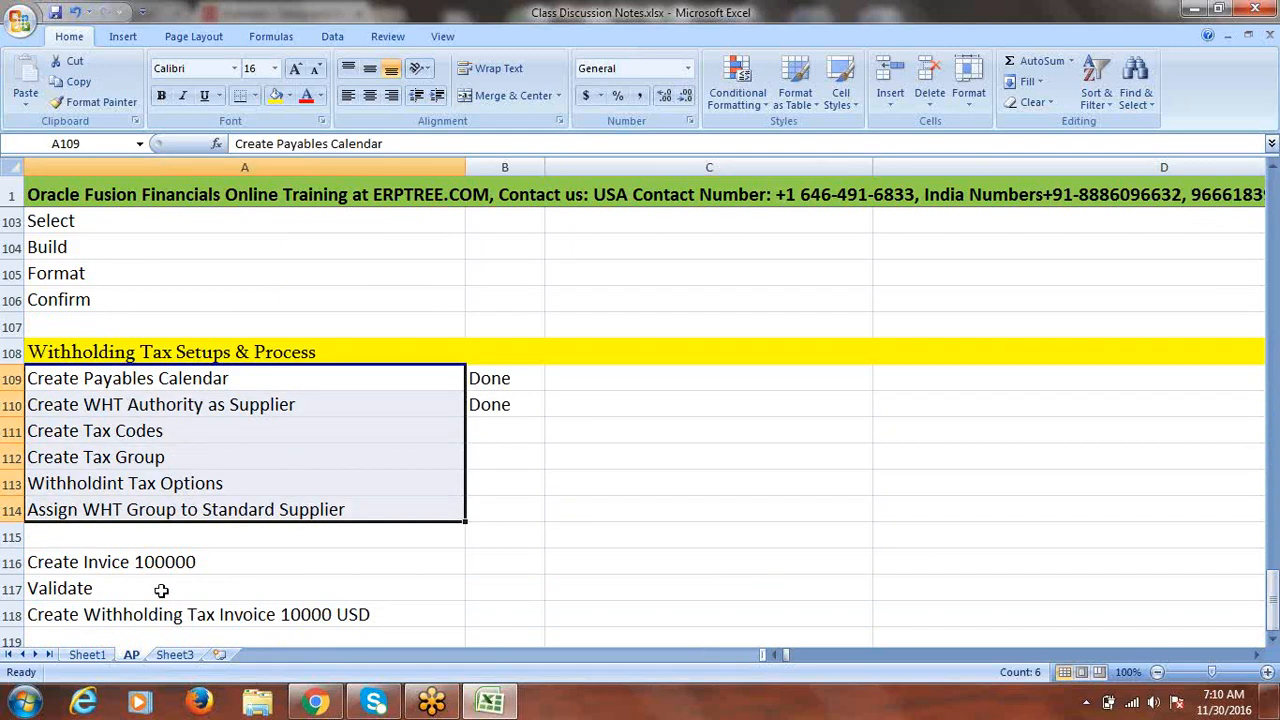
{"action": "left_click_drag", "start_coordinate": [111, 566], "coordinate": [234, 612]}
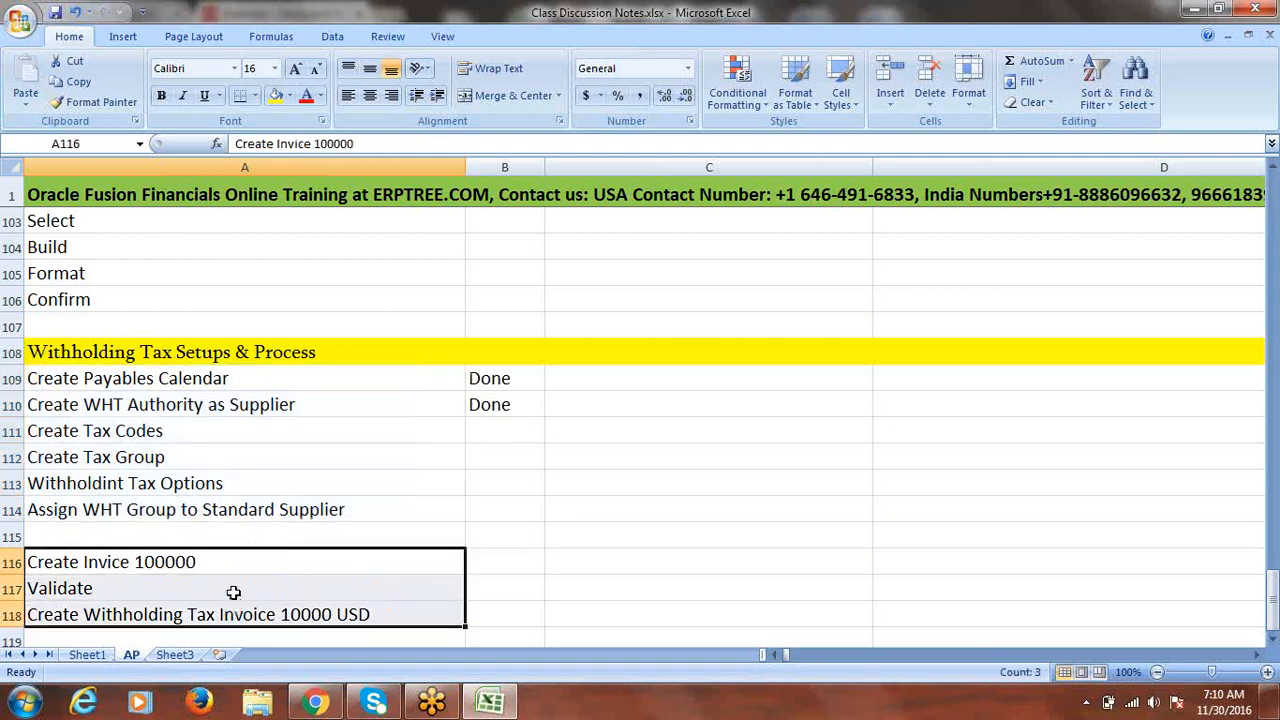
{"action": "left_click", "coordinate": [150, 436]}
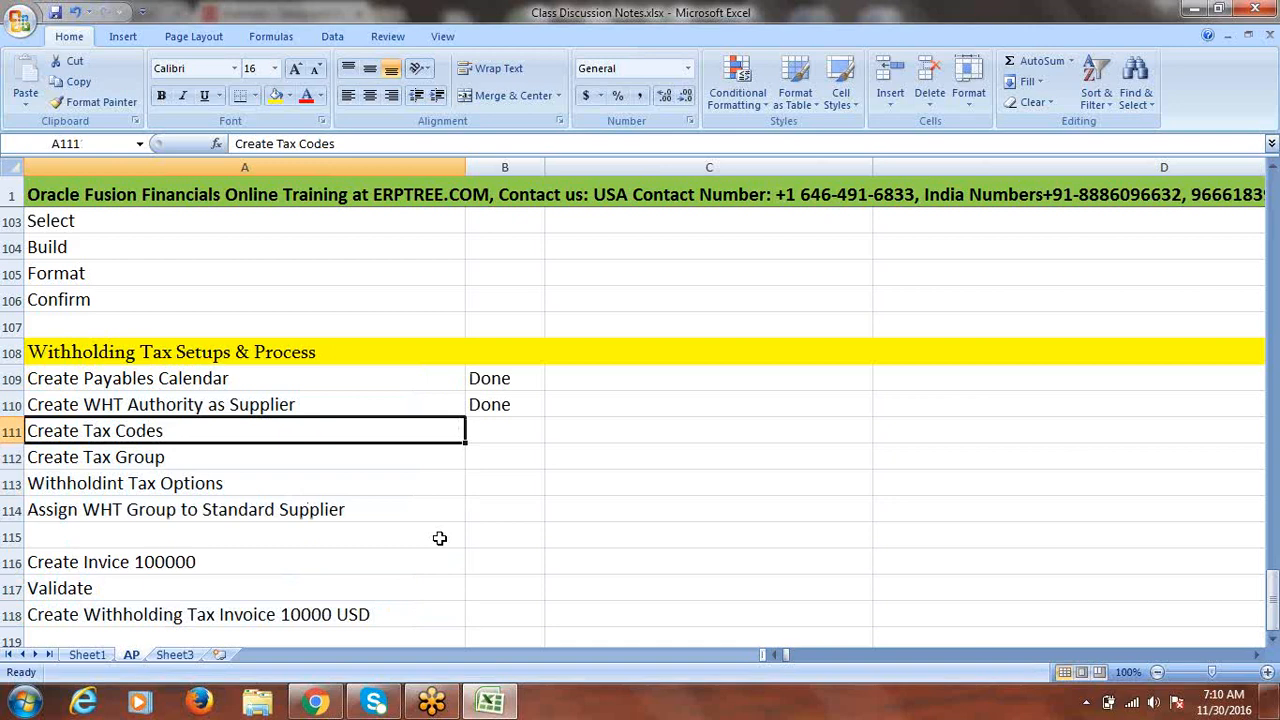
{"action": "left_click", "coordinate": [176, 484]}
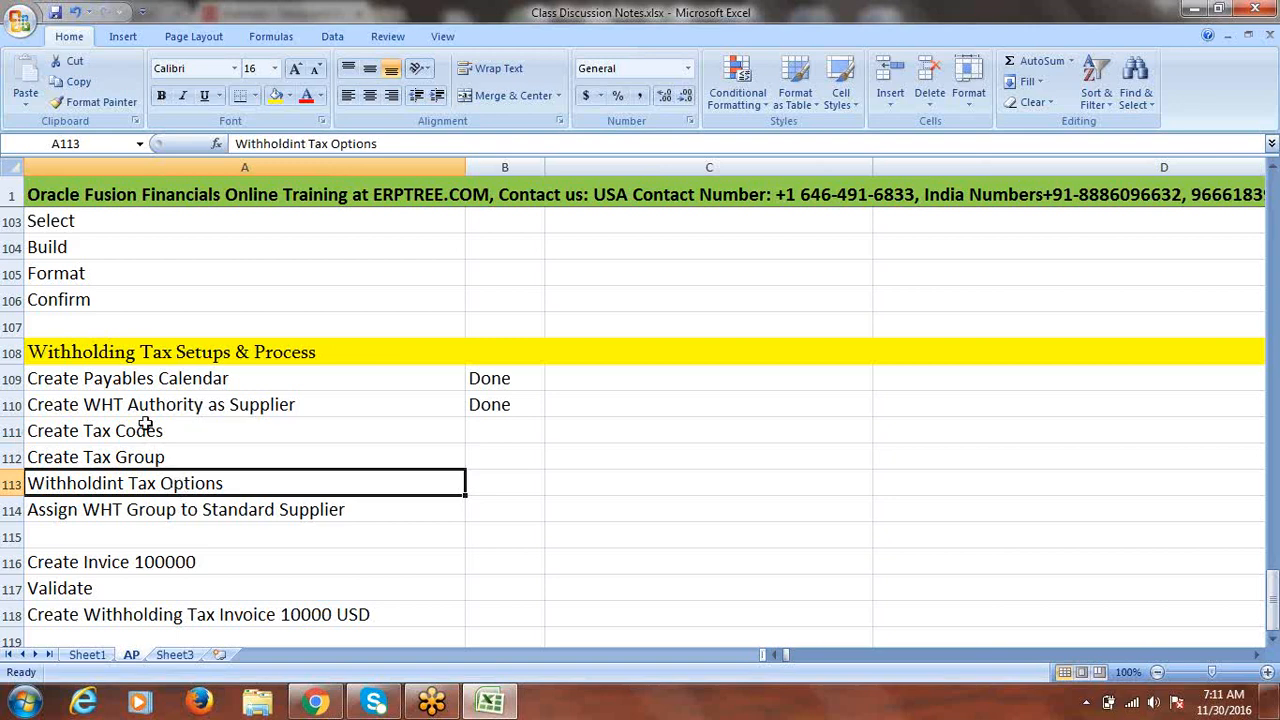
{"action": "left_click", "coordinate": [145, 431]}
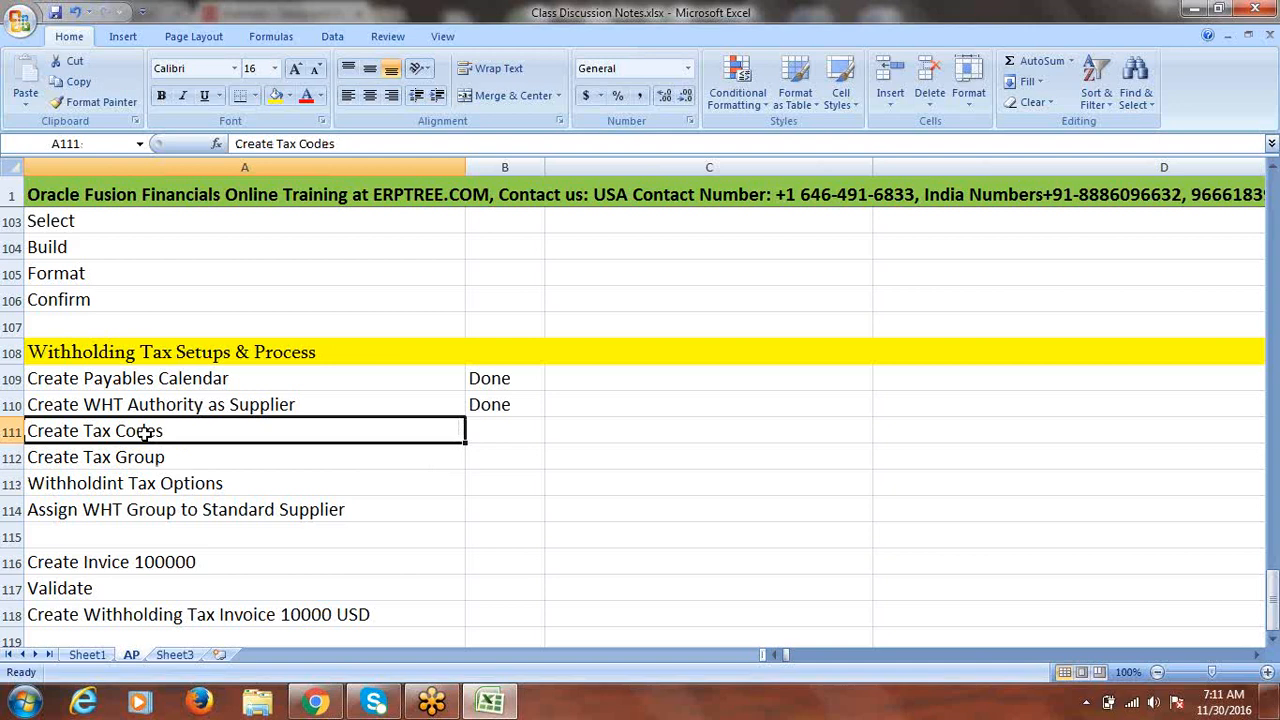
{"action": "left_click", "coordinate": [166, 457]}
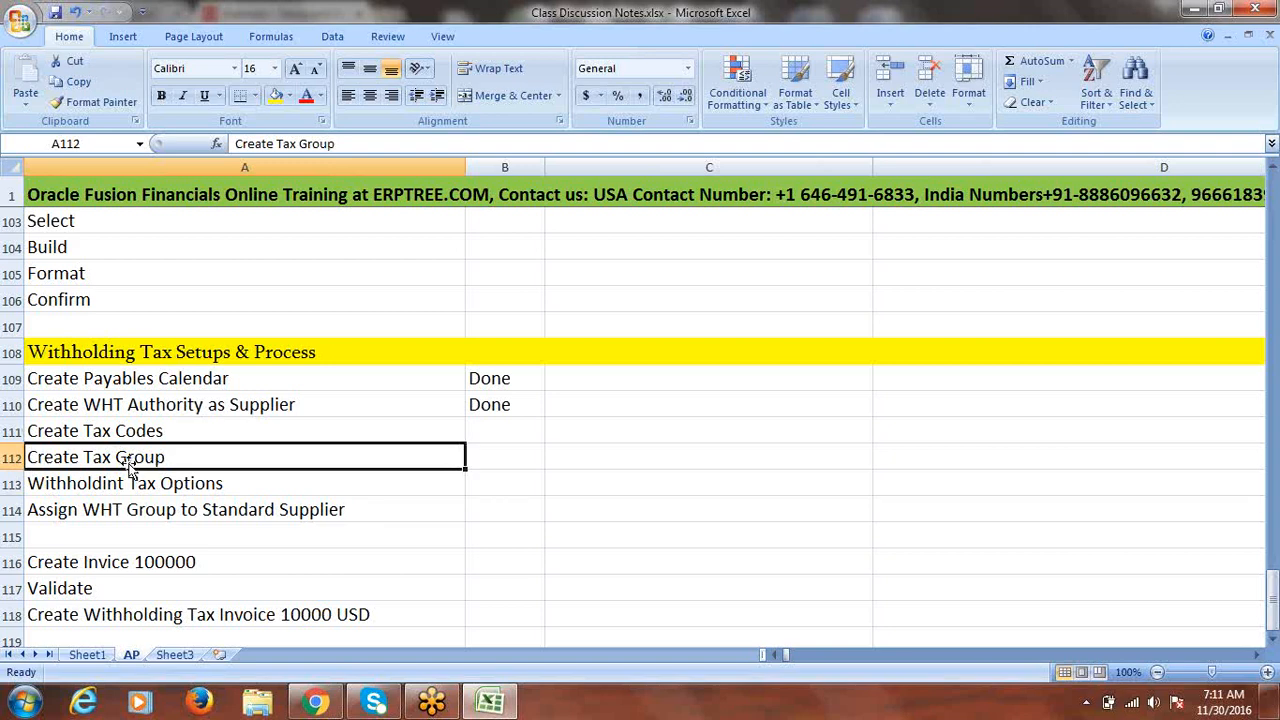
{"action": "left_click", "coordinate": [316, 704]}
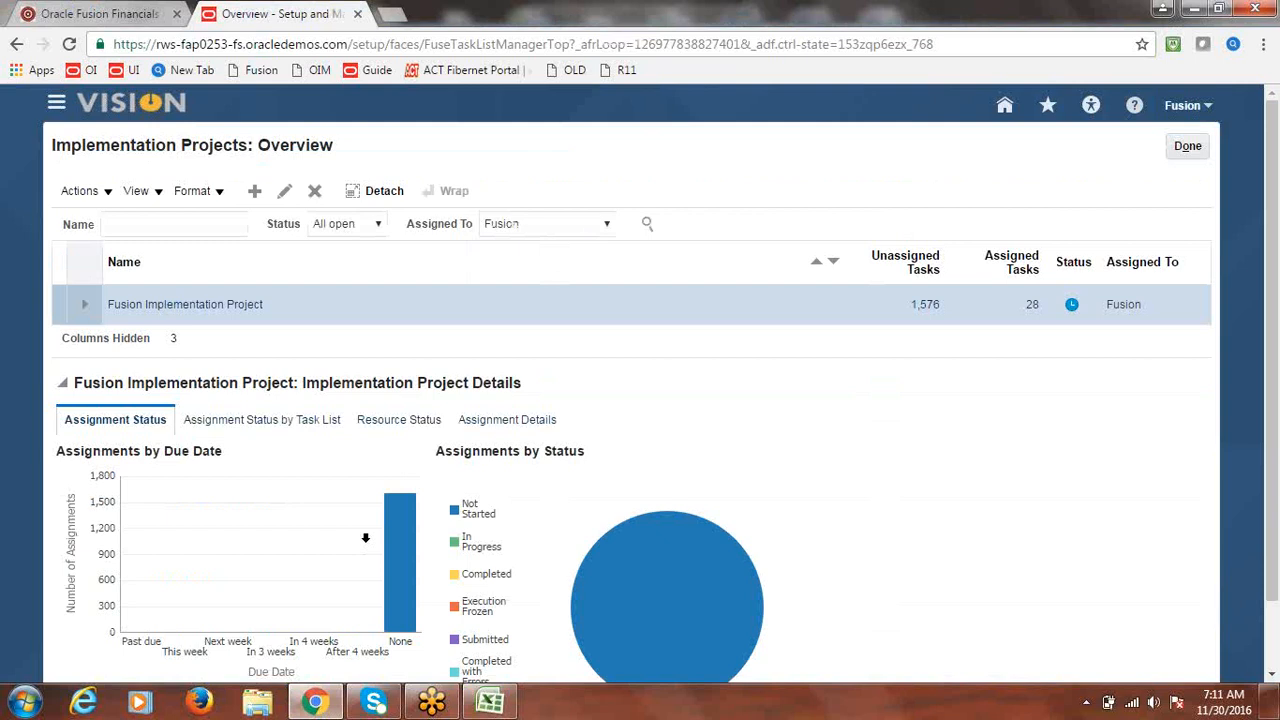
- Search the Fusion Implementation Project tasks for 'Withholding Tax Group', then exit to Setup and Maintenance
{"action": "left_click", "coordinate": [170, 310]}
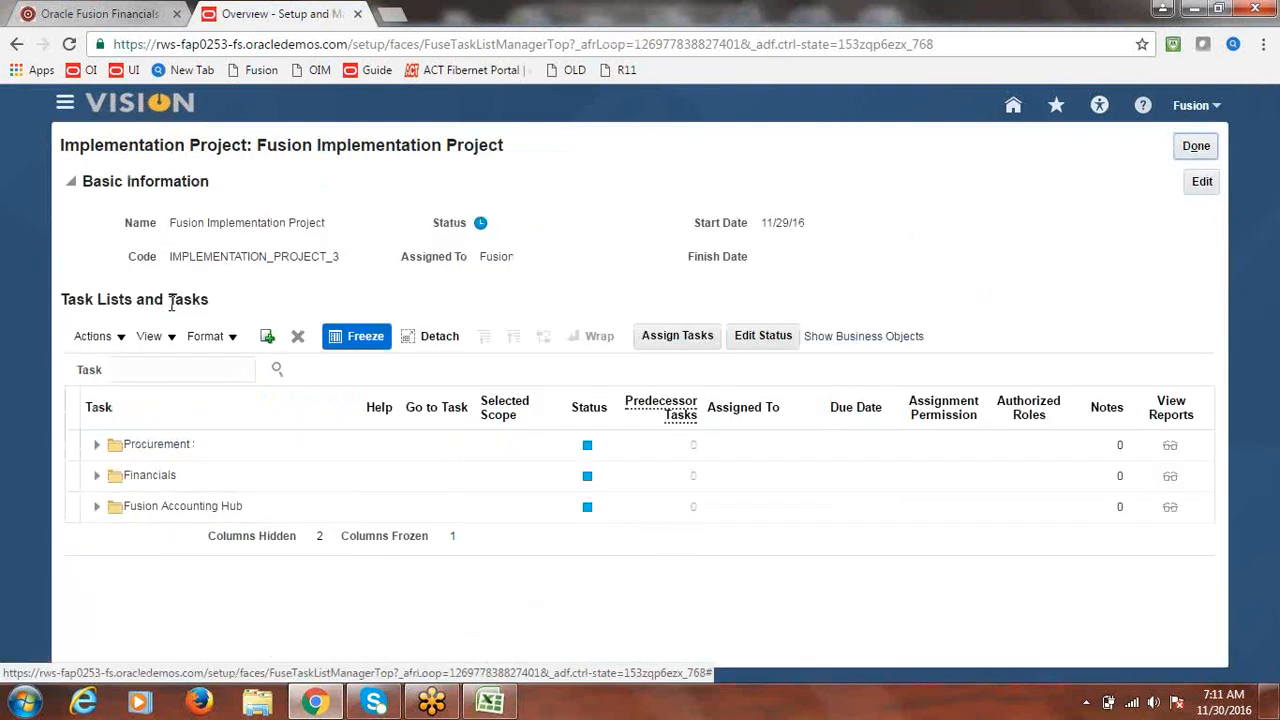
{"action": "left_click", "coordinate": [210, 373]}
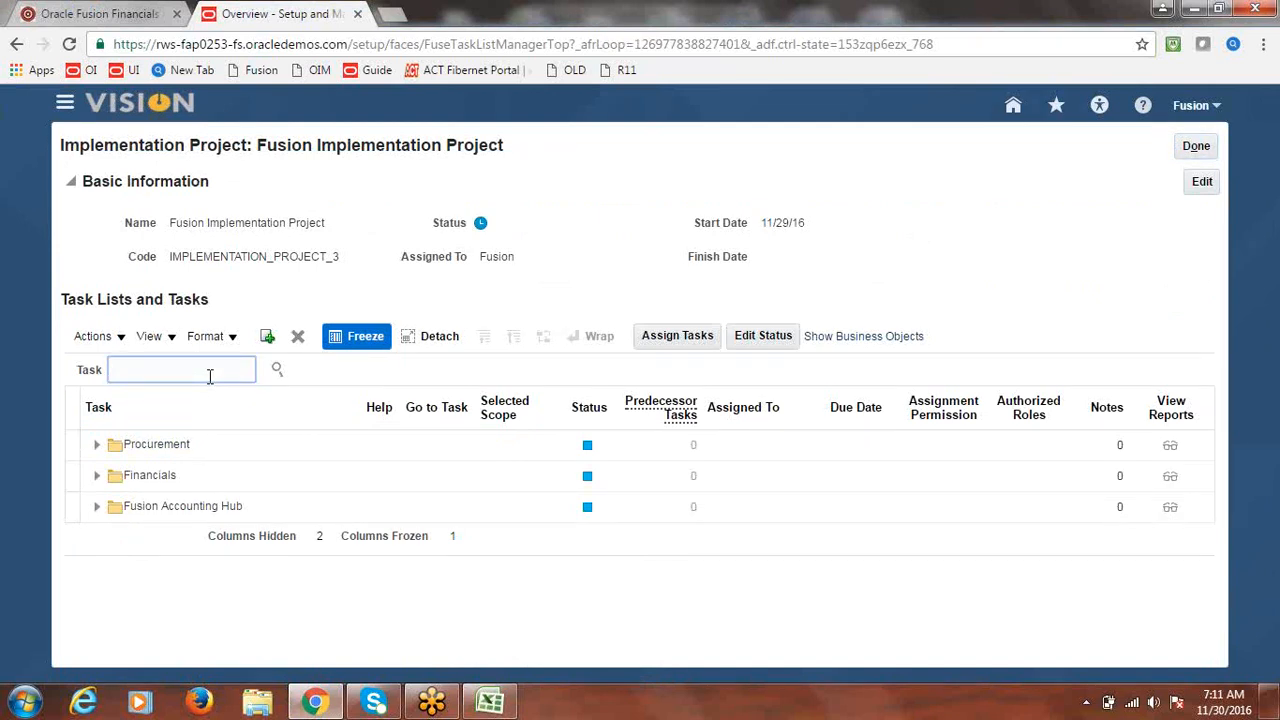
{"action": "type", "text": "Withholding Tax Group"}
{"action": "left_click_drag", "start_coordinate": [238, 370], "coordinate": [114, 372]}
{"action": "key", "text": "ctrl+c"}
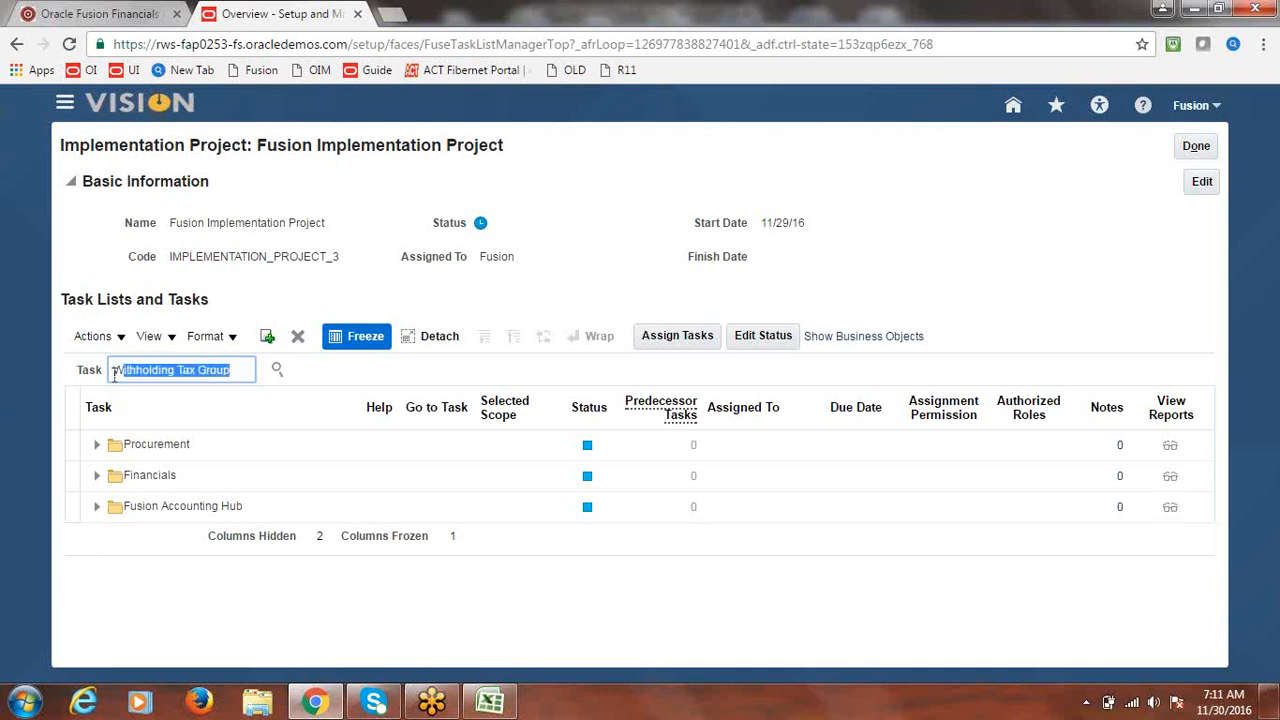
{"action": "left_click", "coordinate": [278, 369]}
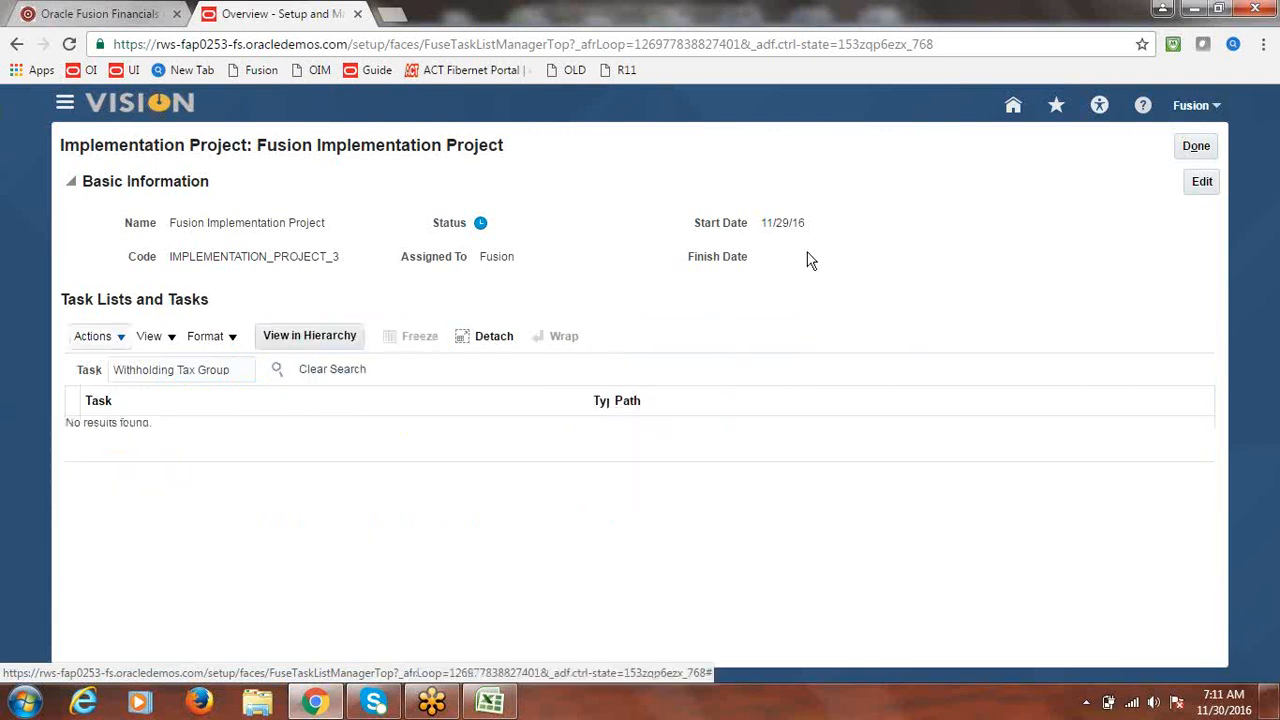
{"action": "left_click", "coordinate": [1196, 147]}
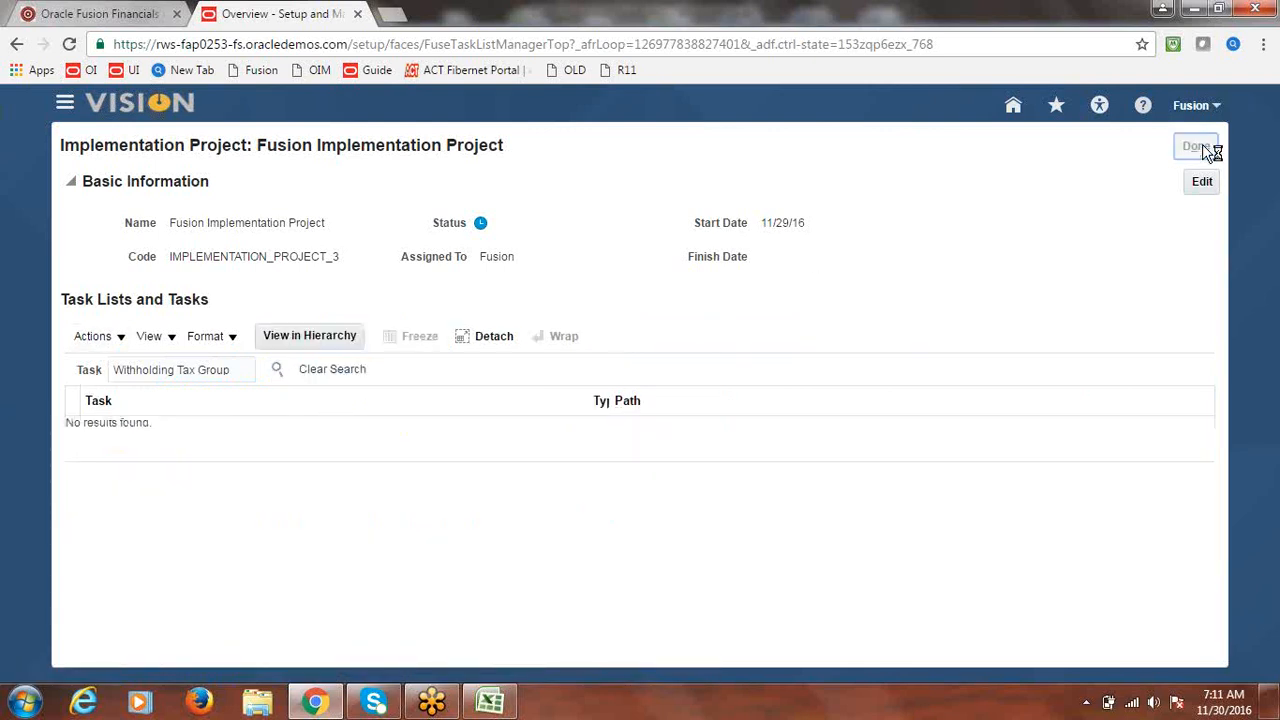
{"action": "left_click", "coordinate": [1205, 149]}
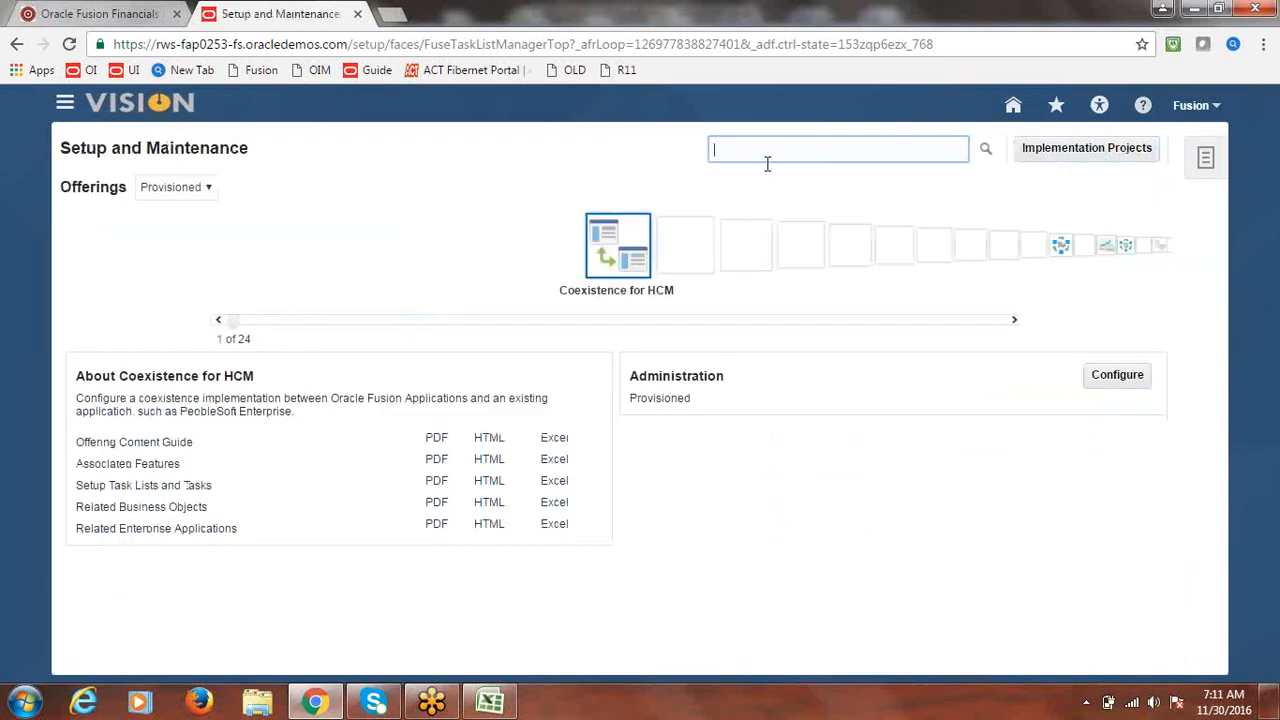
- Search setup for 'Withholding Tax Group', inspect the Payables Withholding Tax Group result, and return to Excel
{"action": "key", "text": "ctrl+v"}
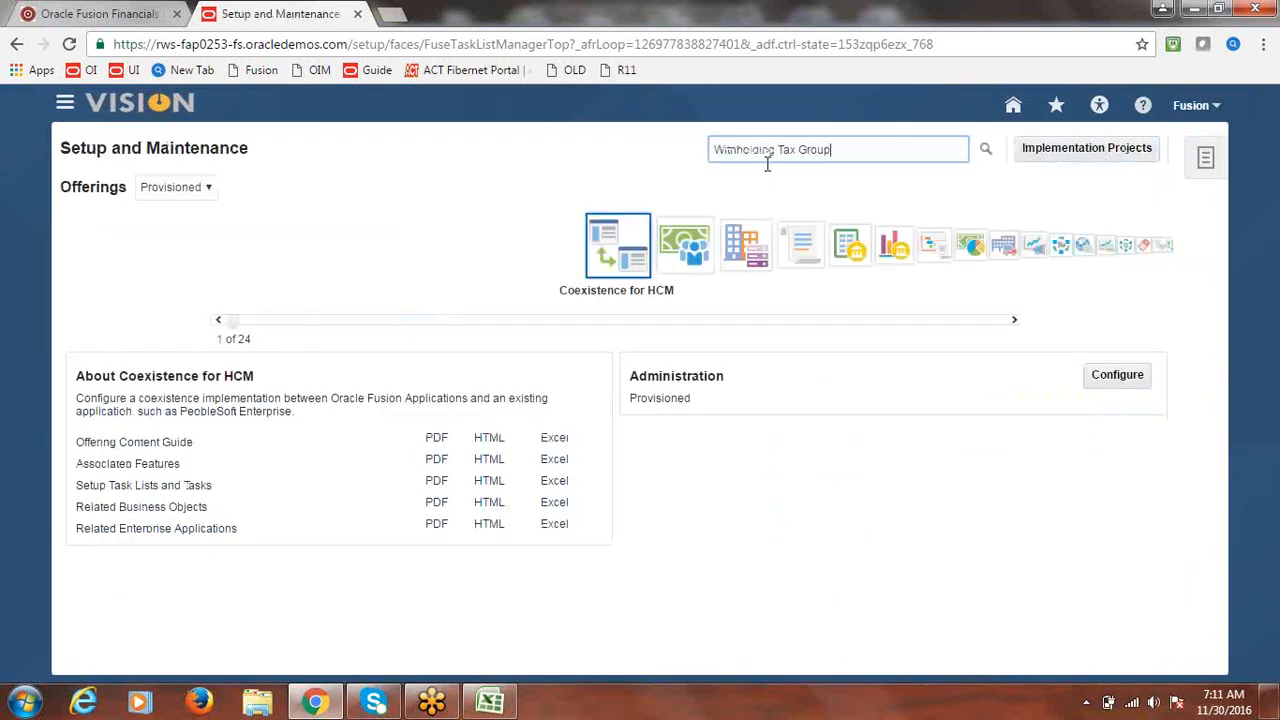
{"action": "left_click", "coordinate": [986, 150]}
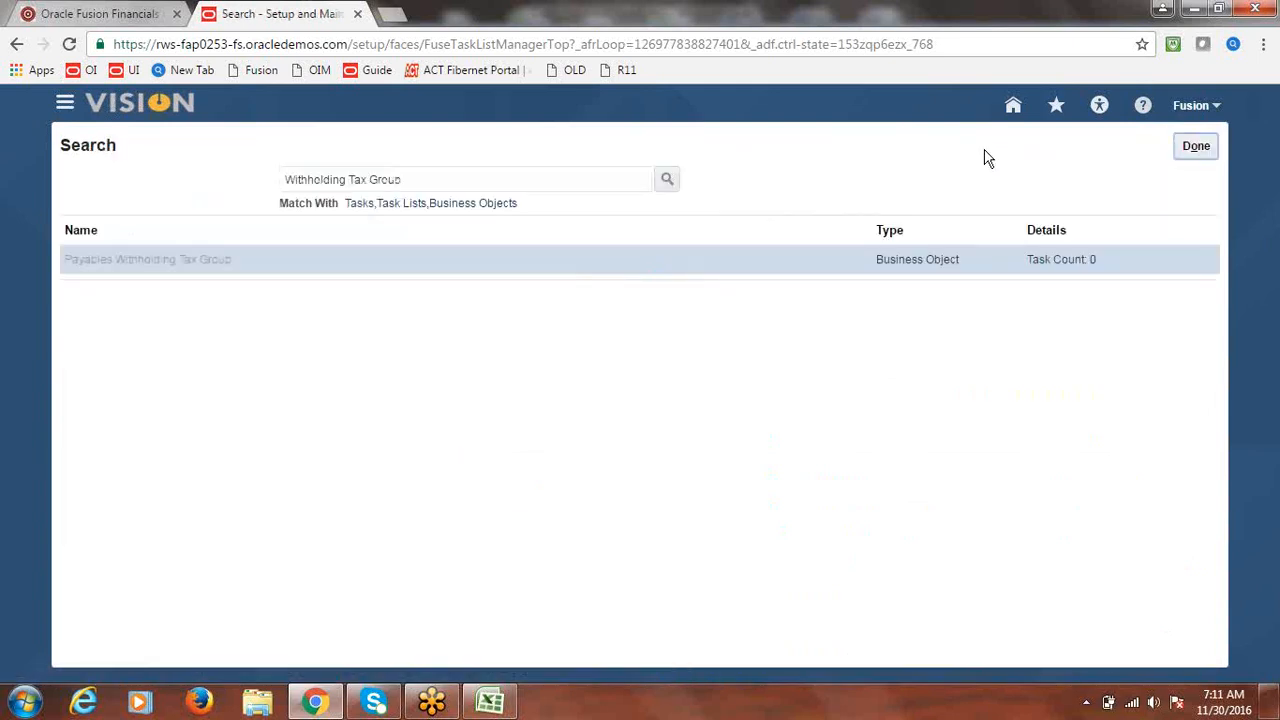
{"action": "triple_click", "coordinate": [155, 262]}
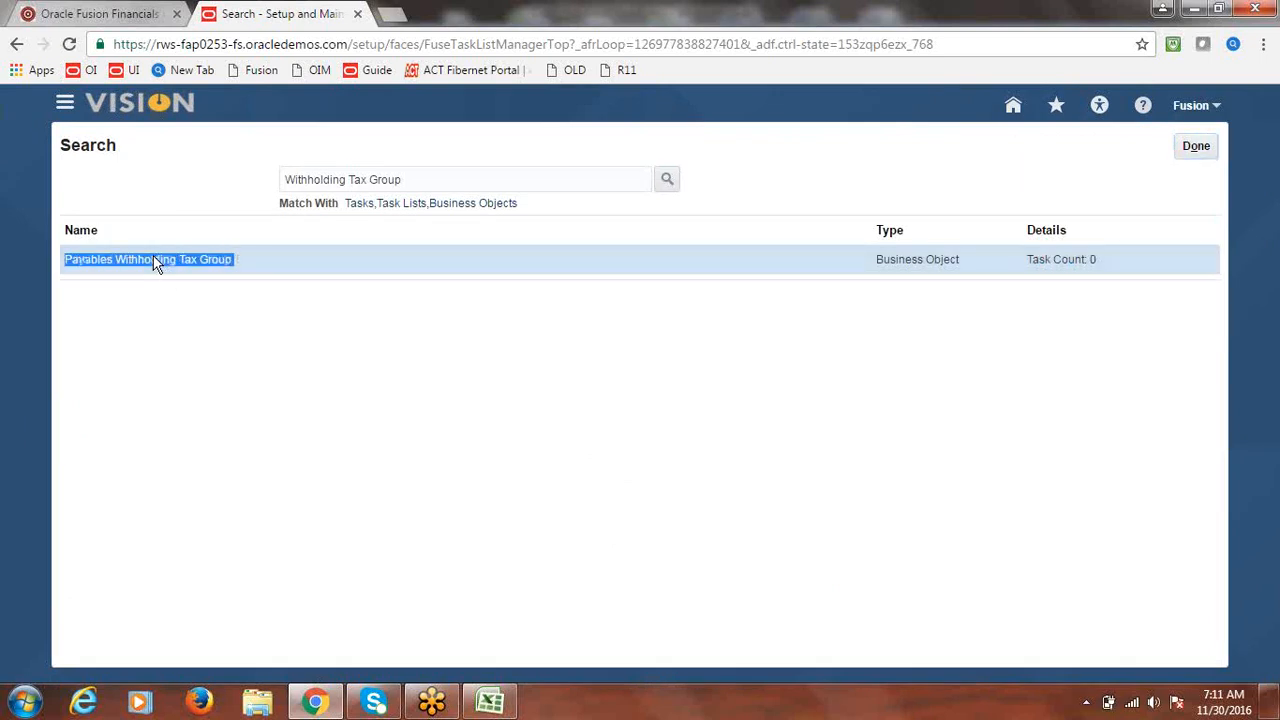
{"action": "left_click", "coordinate": [191, 378]}
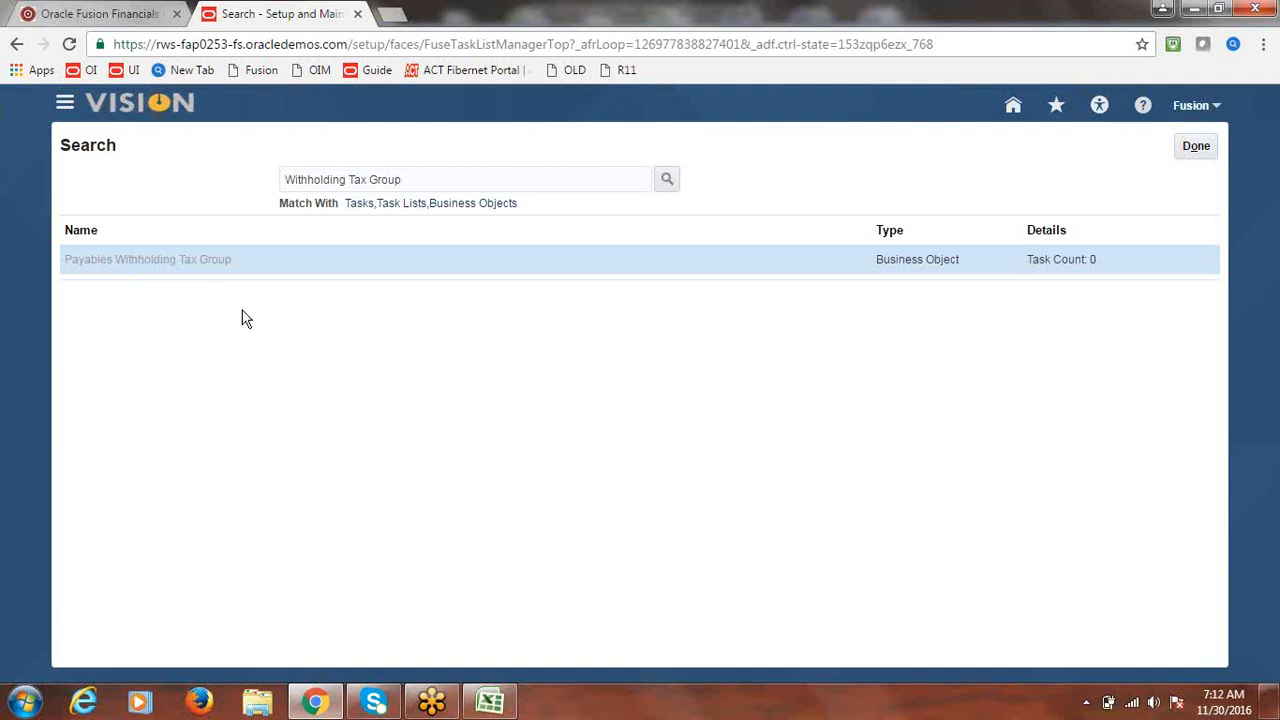
{"action": "left_click", "coordinate": [1200, 148]}
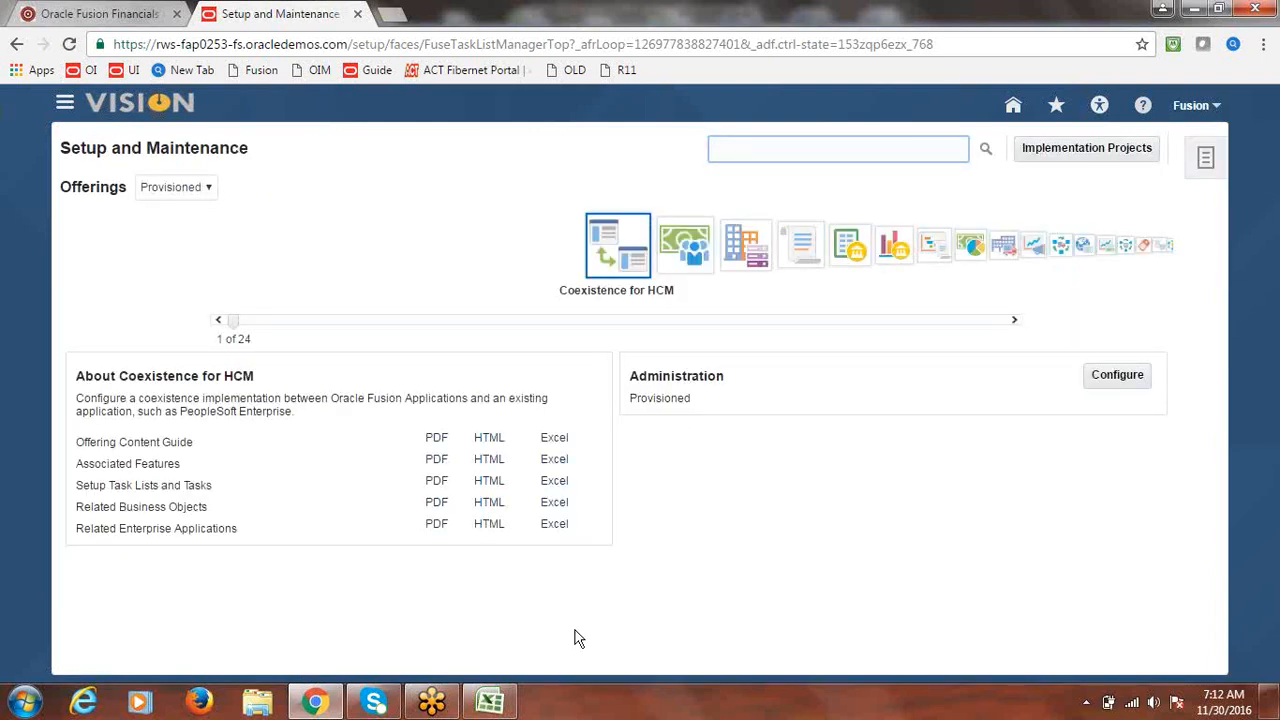
{"action": "left_click", "coordinate": [489, 702]}
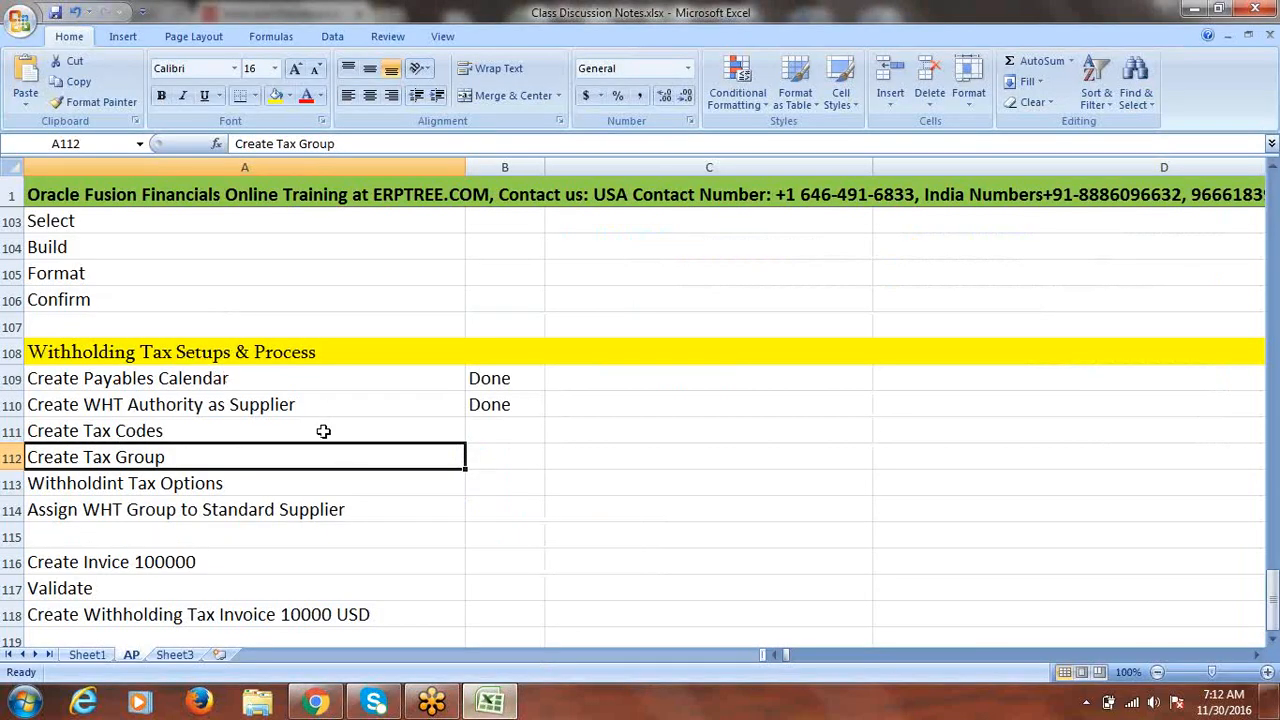
- Mark topic 9, Withholding Tax Setups & Process, as Pending in bold red in B47
{"action": "left_click", "coordinate": [250, 354]}
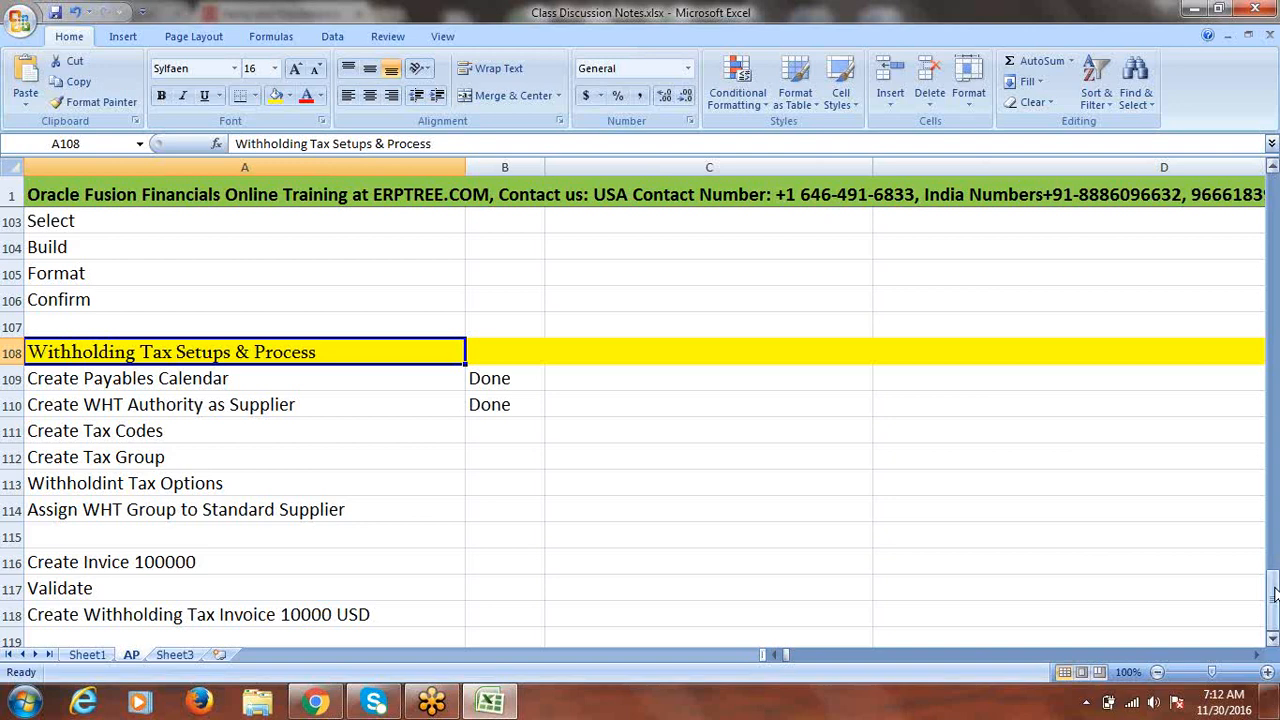
{"action": "left_click_drag", "start_coordinate": [1274, 594], "coordinate": [1238, 348]}
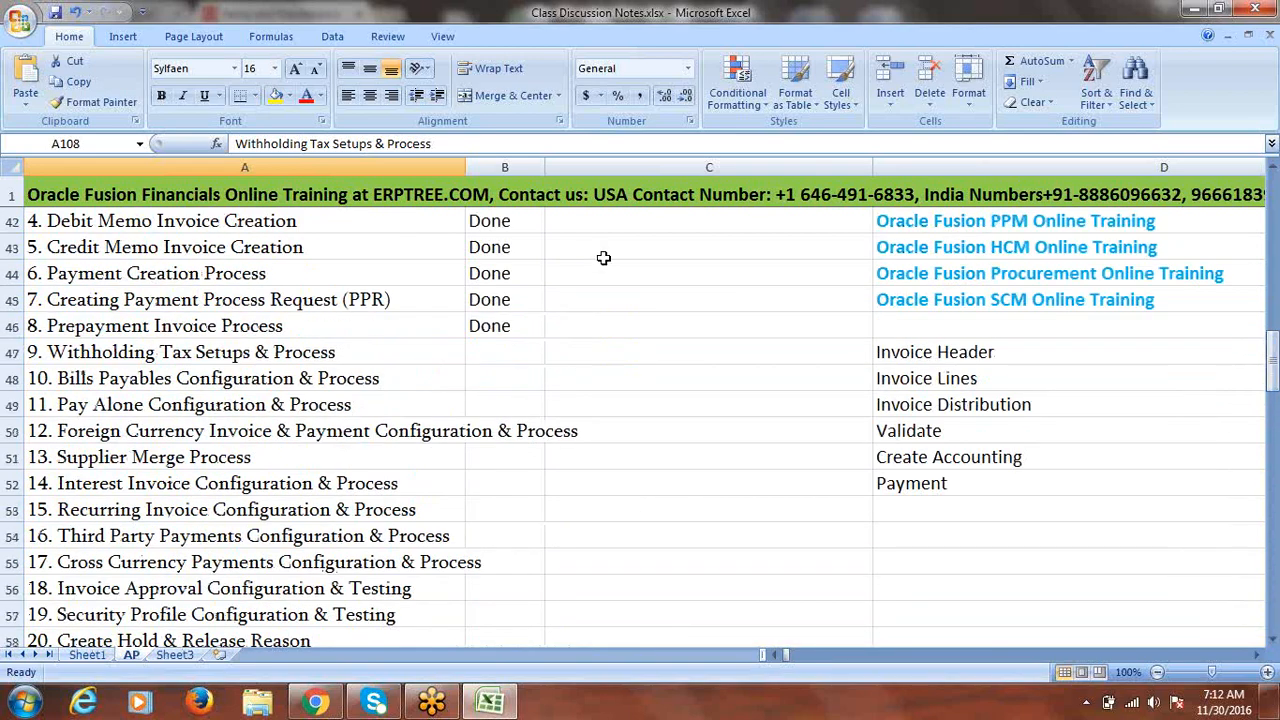
{"action": "left_click", "coordinate": [502, 355]}
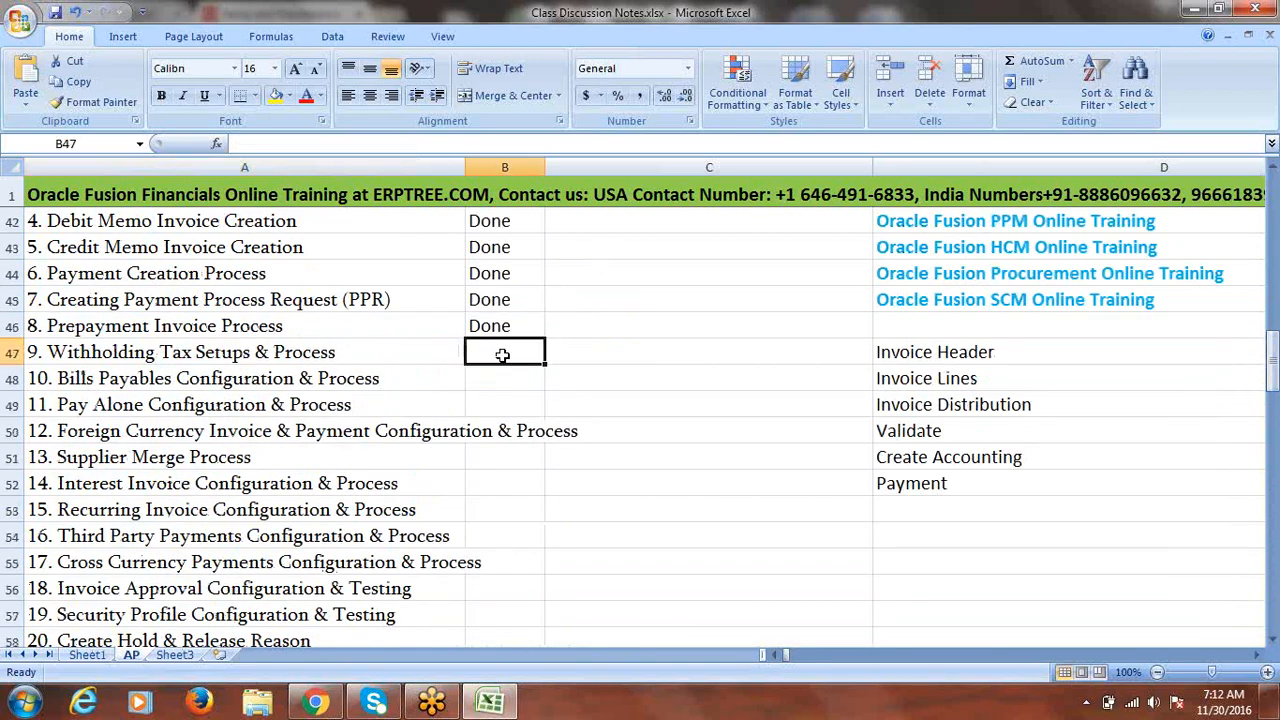
{"action": "type", "text": "Pending"}
{"action": "key", "text": "Tab"}
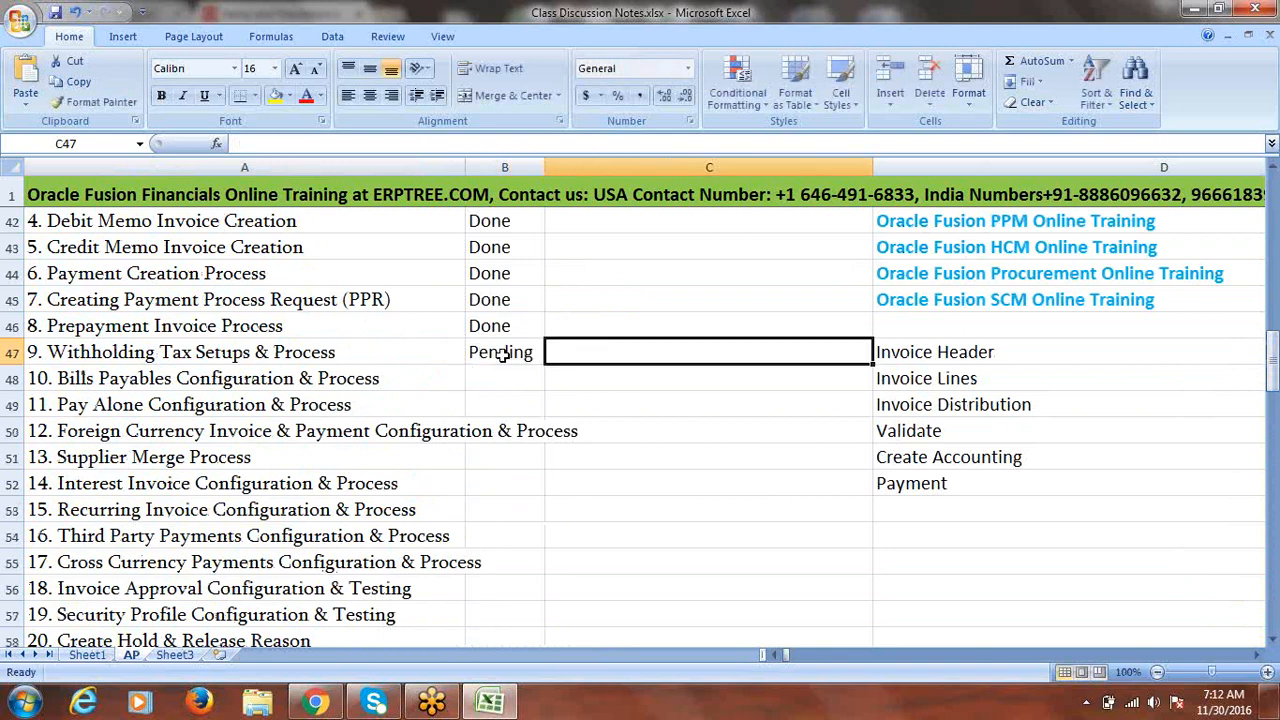
{"action": "left_click", "coordinate": [502, 355]}
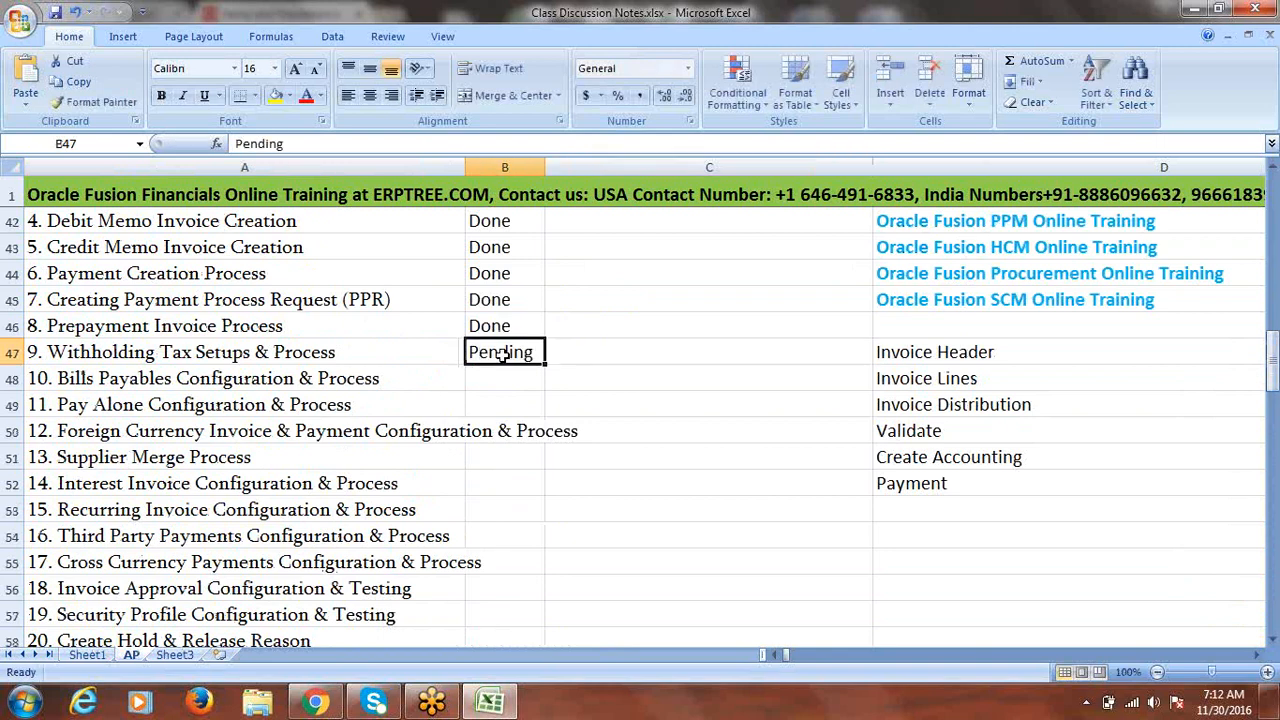
{"action": "left_click", "coordinate": [306, 97]}
{"action": "key", "text": "ctrl+b"}
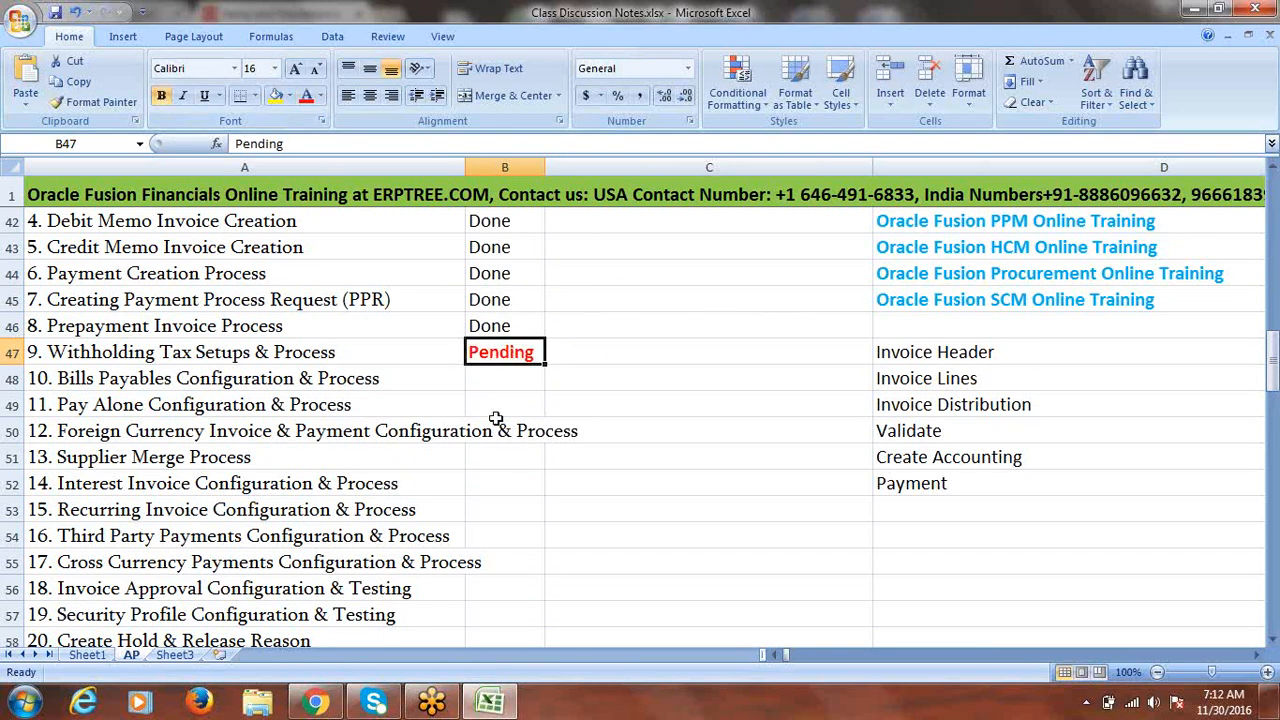
- Select topic 10, Bills Payables Configuration & Process, in the checklist
{"action": "left_click", "coordinate": [501, 378]}
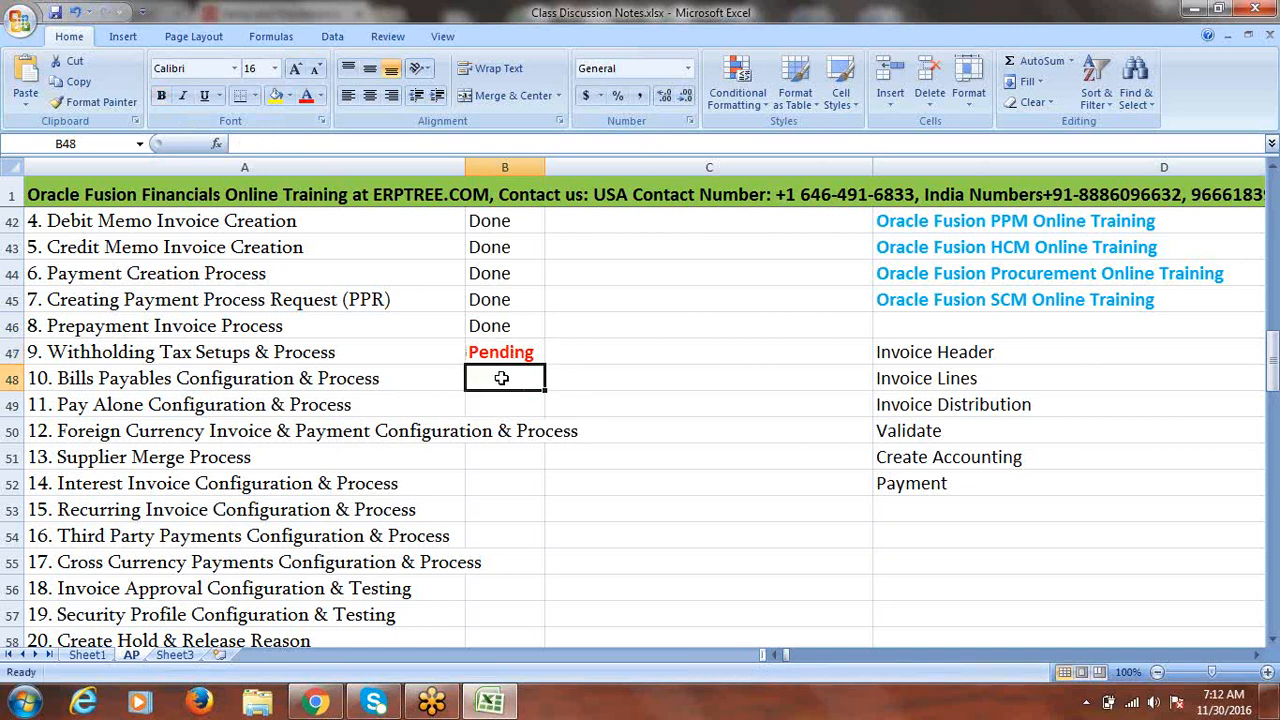
{"action": "left_click", "coordinate": [638, 378]}
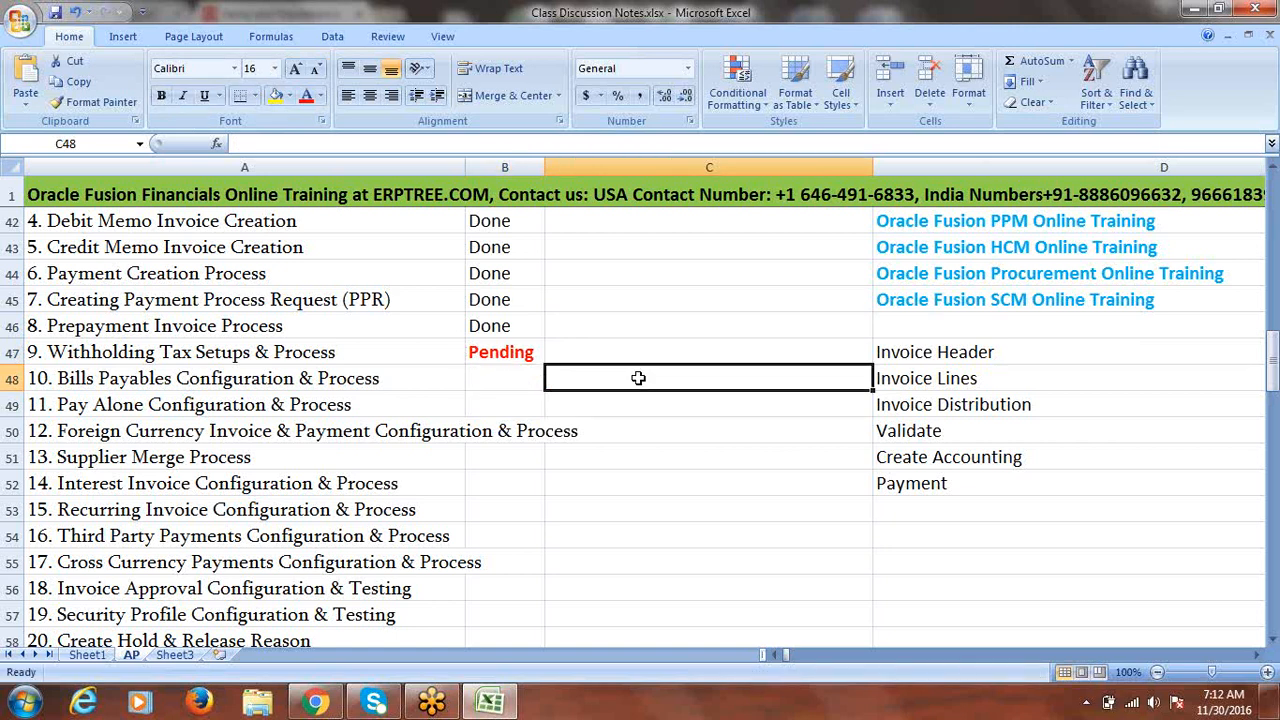
{"action": "left_click", "coordinate": [229, 379]}
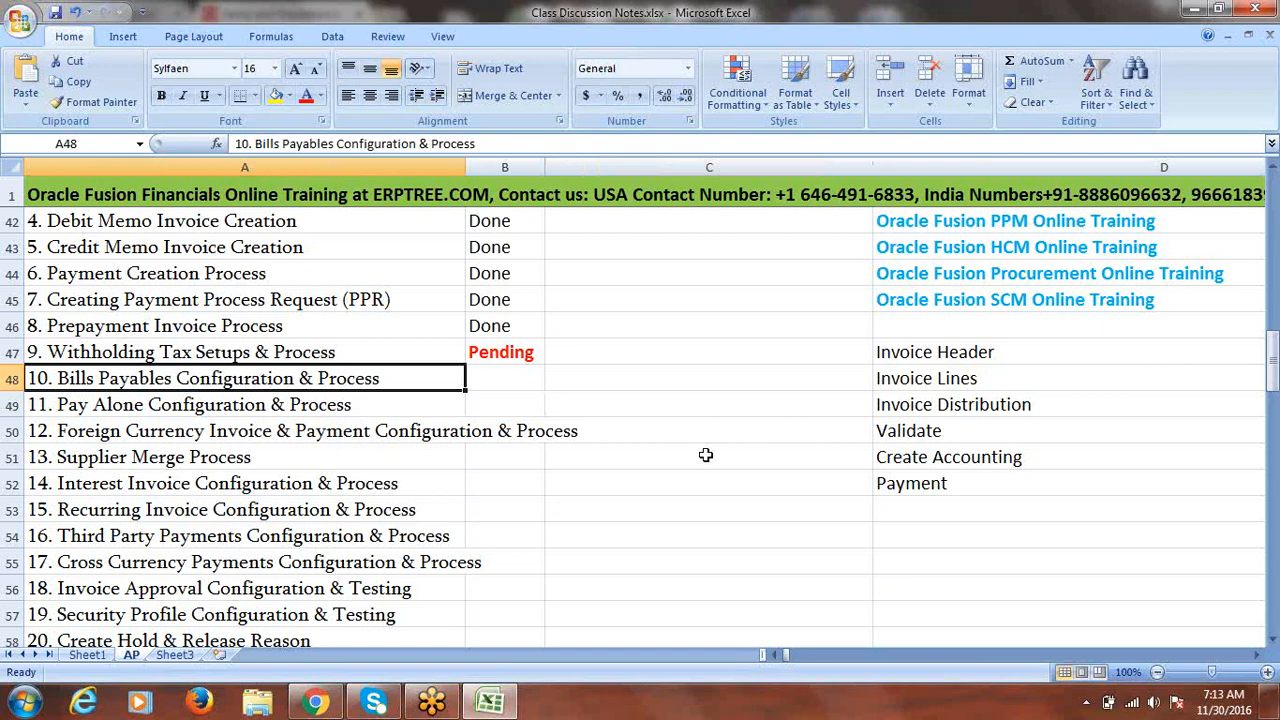
- Copy the Bills Payables Configuration & Process heading into A120 without its '10.' numbering
{"action": "key", "text": "ctrl+c"}
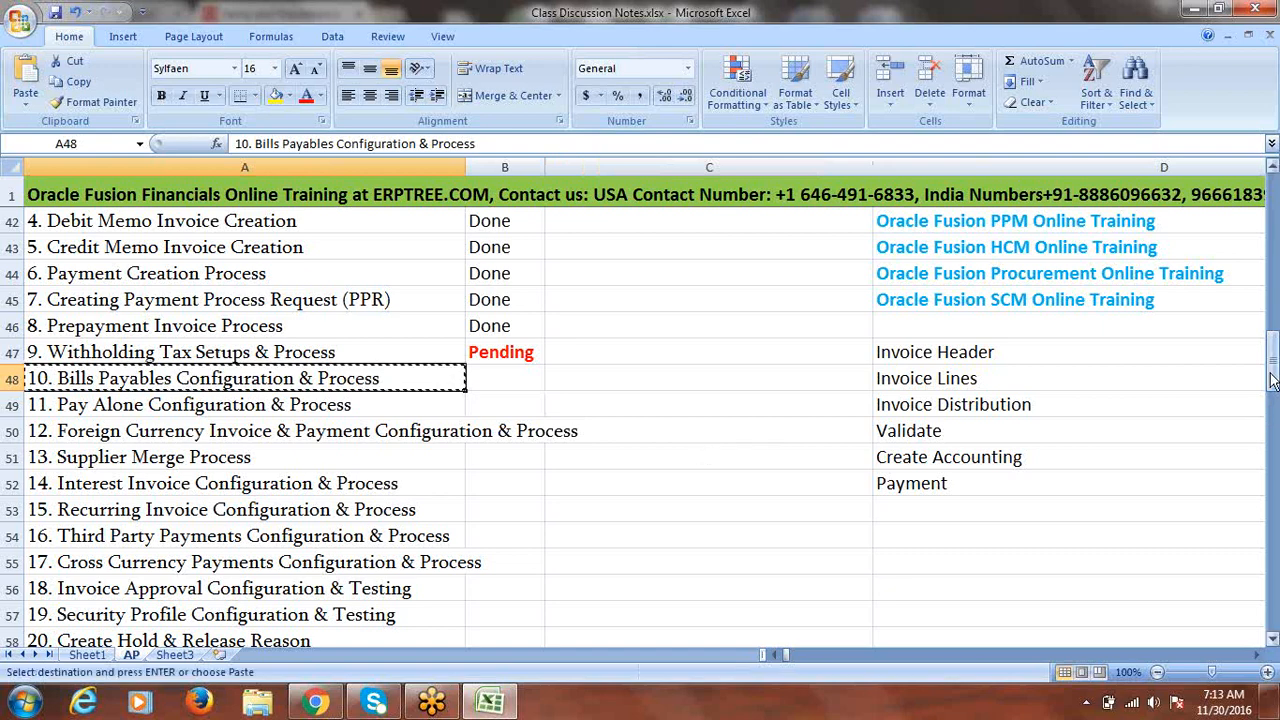
{"action": "left_click_drag", "start_coordinate": [1268, 425], "coordinate": [1273, 655]}
{"action": "left_click", "coordinate": [1272, 638]}
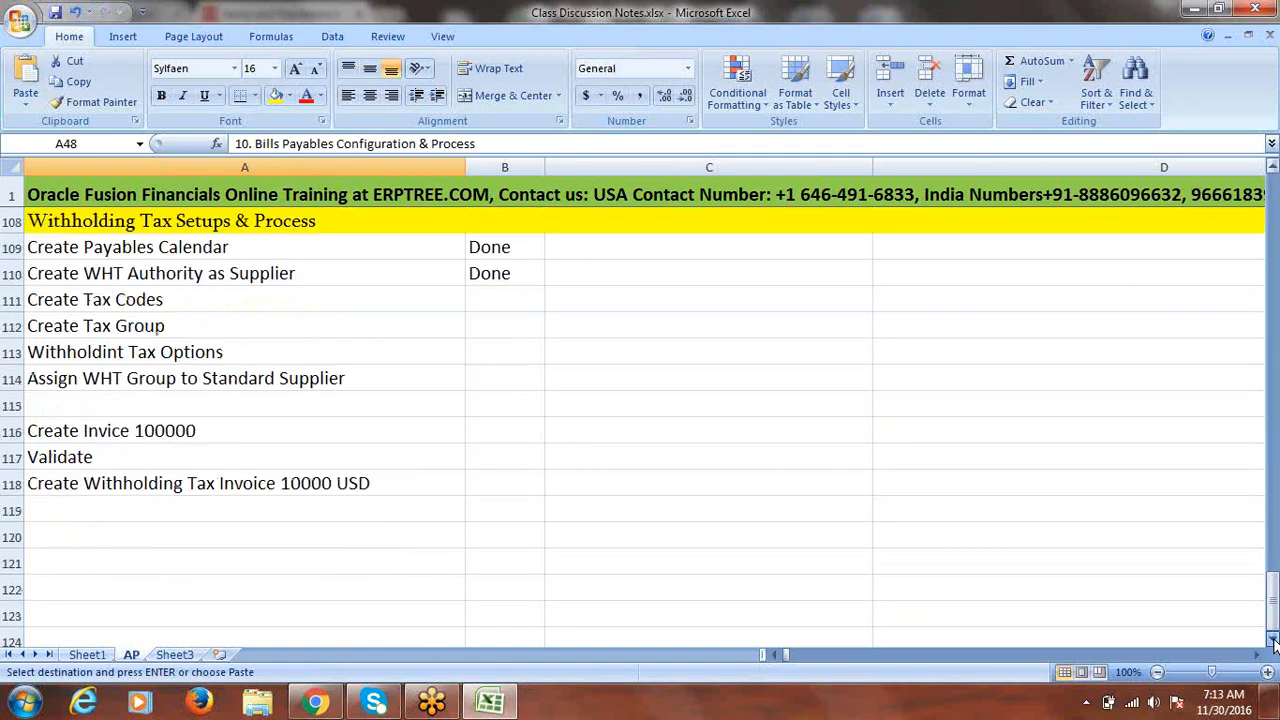
{"action": "left_click", "coordinate": [160, 491]}
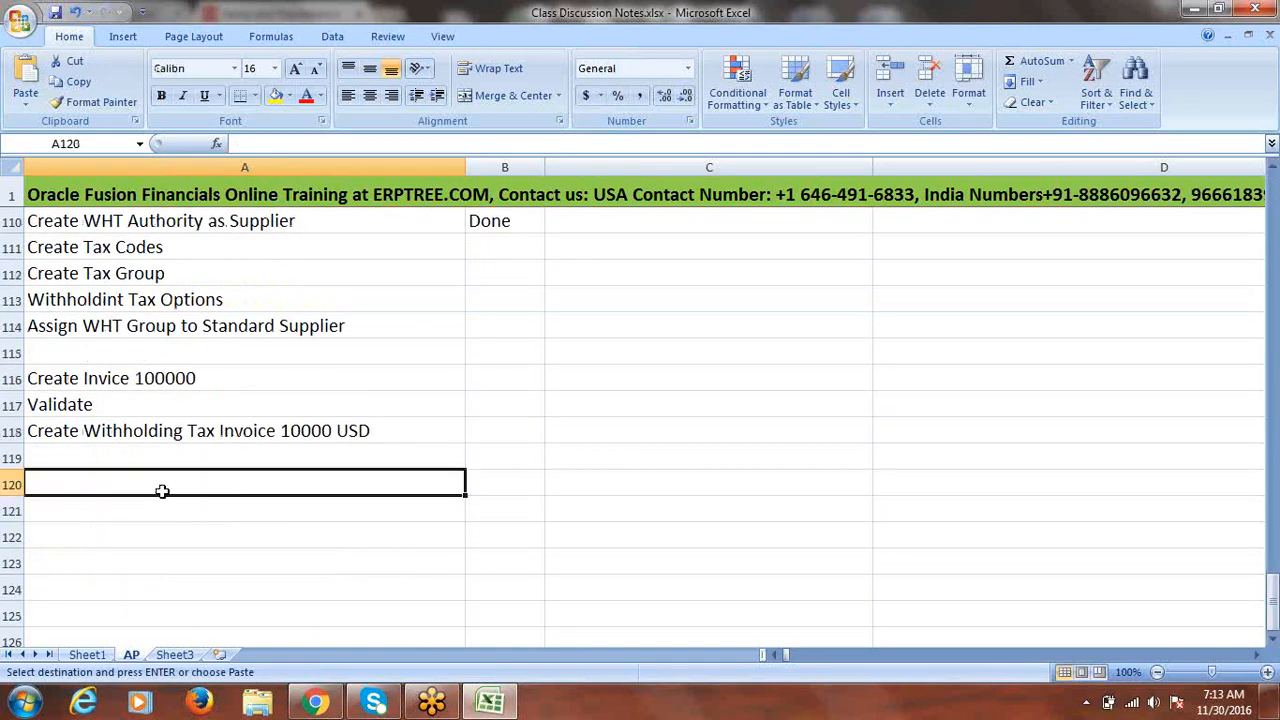
{"action": "key", "text": "ctrl+v"}
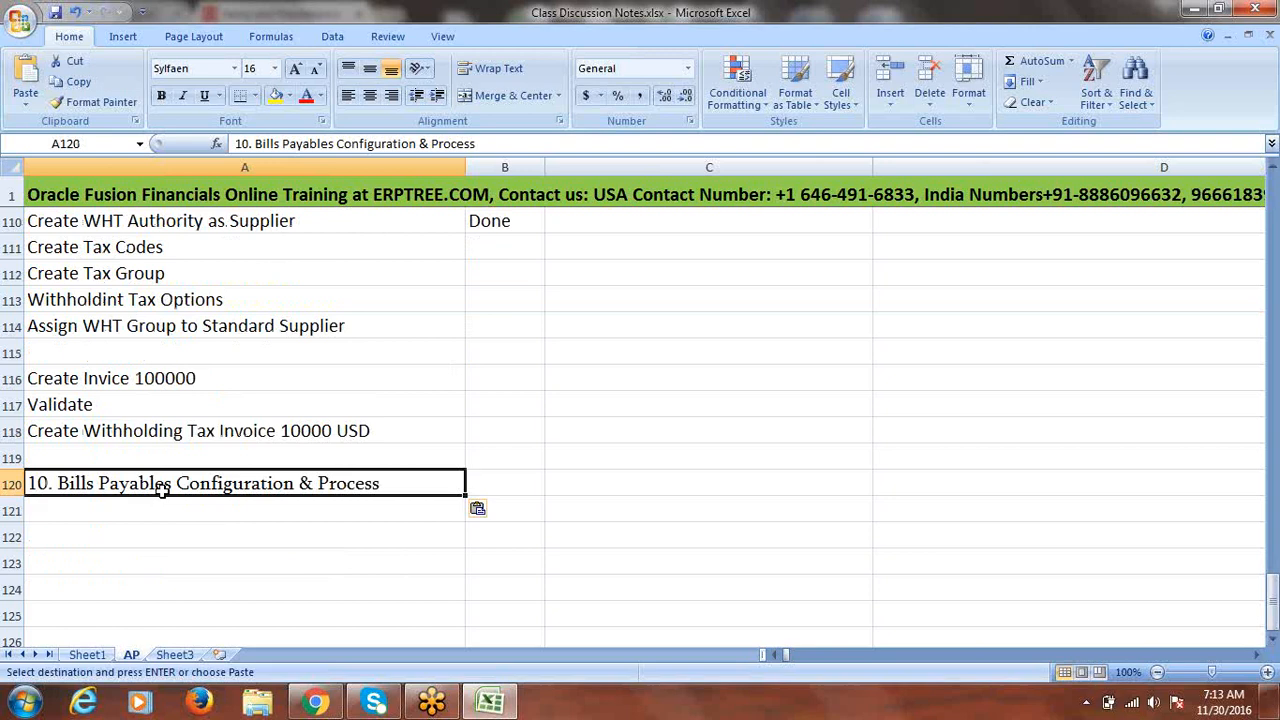
{"action": "double_click", "coordinate": [56, 484]}
{"action": "key", "text": "BackSpace"}
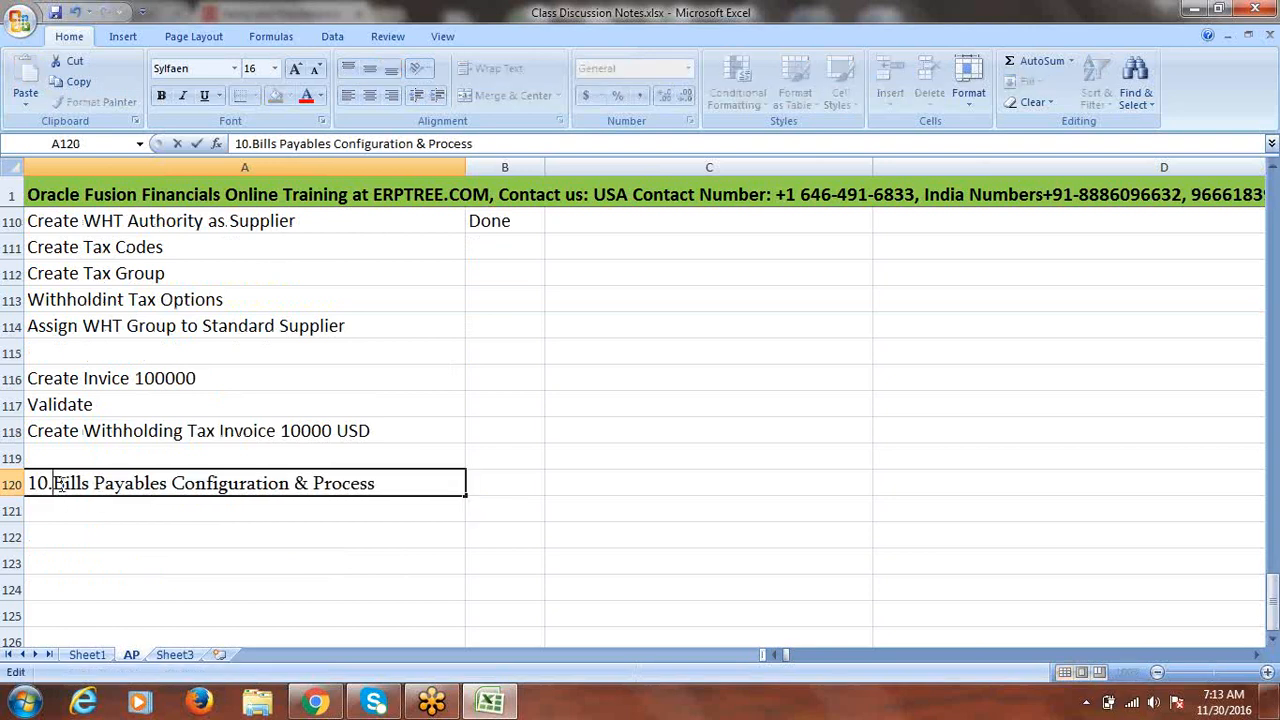
{"action": "key", "text": "BackSpace"}
{"action": "key", "text": "BackSpace"}
{"action": "key", "text": "BackSpace"}
{"action": "left_click", "coordinate": [486, 487]}
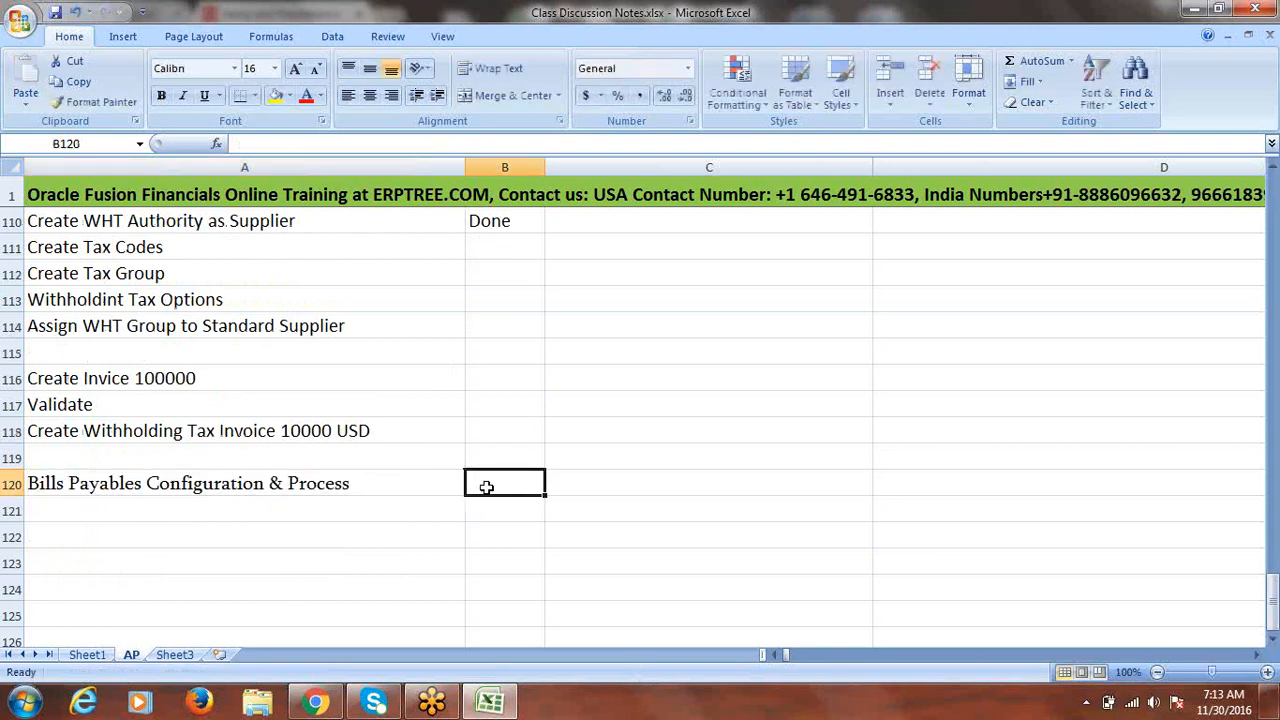
- Fill row 120 yellow to highlight the Bills Payables heading
{"action": "left_click", "coordinate": [331, 485]}
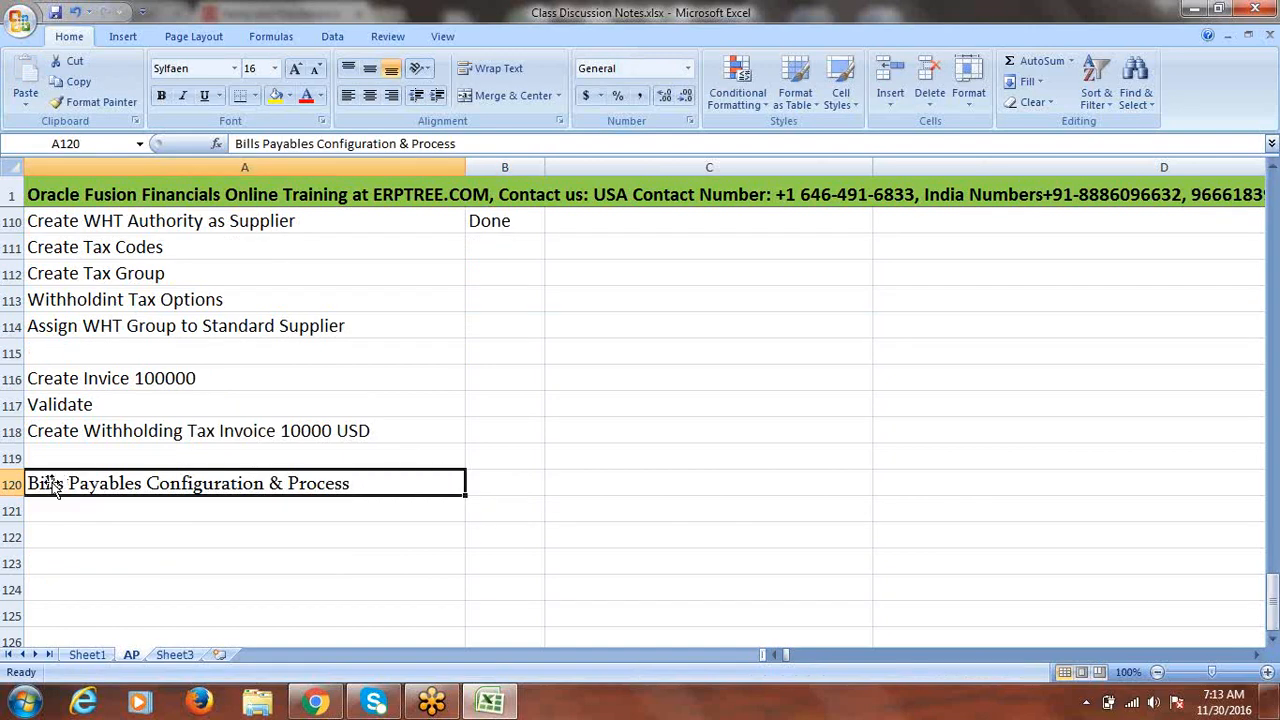
{"action": "left_click", "coordinate": [12, 484]}
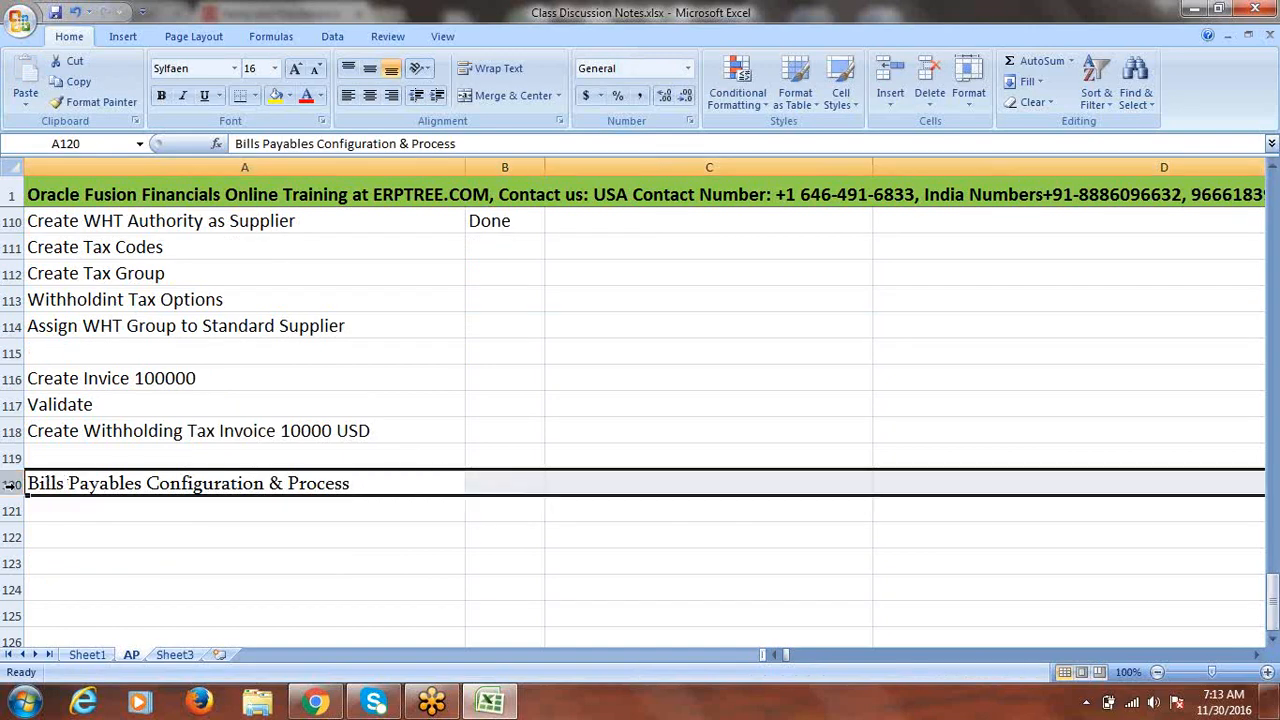
{"action": "left_click", "coordinate": [274, 96]}
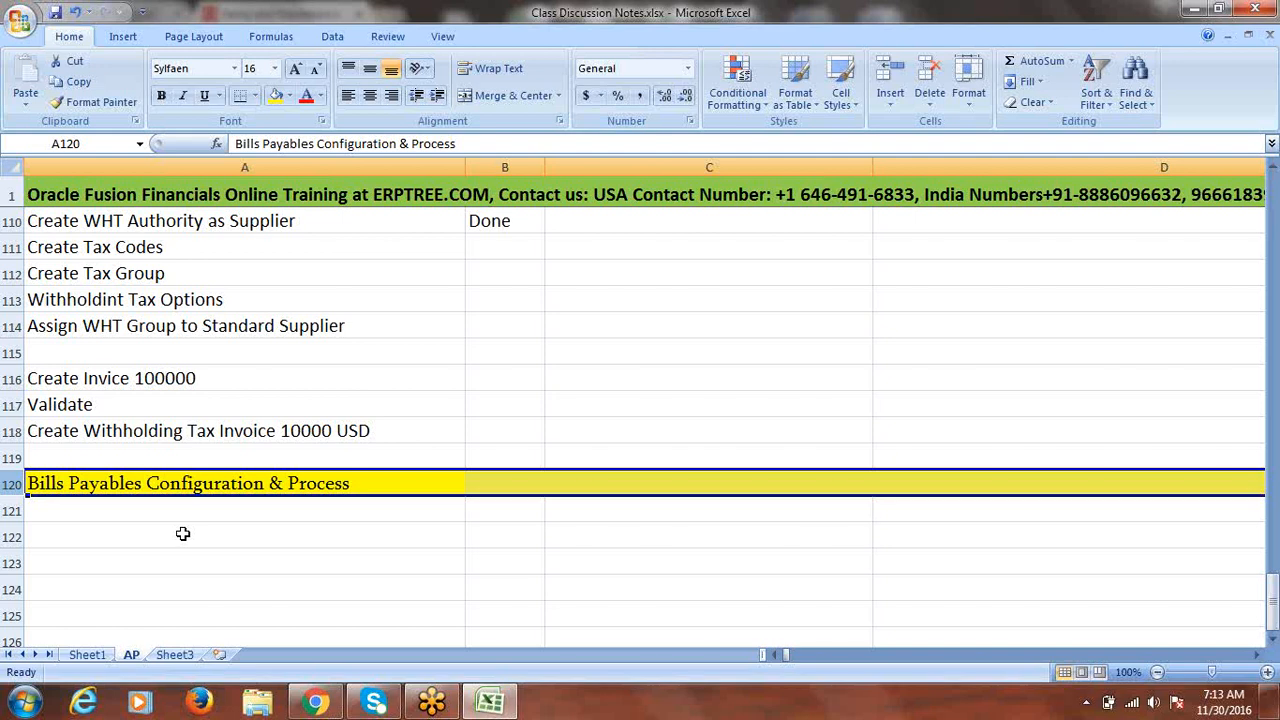
{"action": "left_click", "coordinate": [155, 514]}
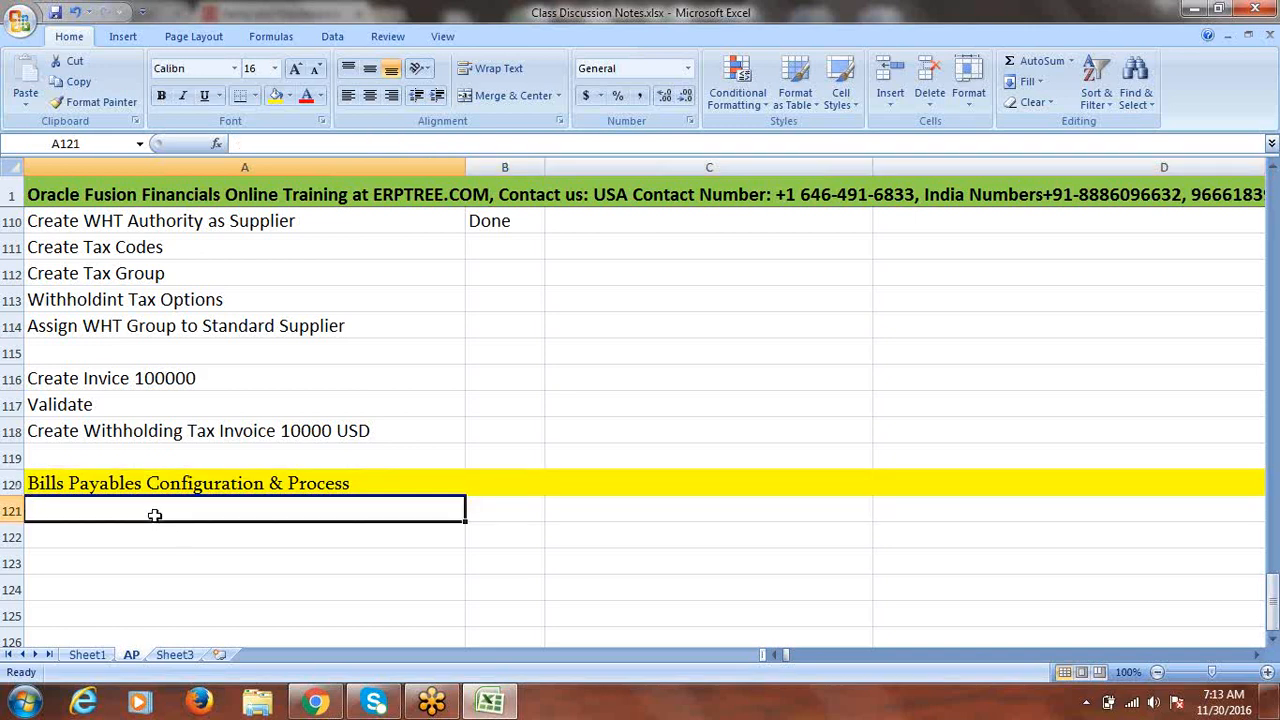
- Enter 'Provide Bills Payable account in Common Options for Payables and Procurement' in A121
{"action": "type", "text": "Comm"}
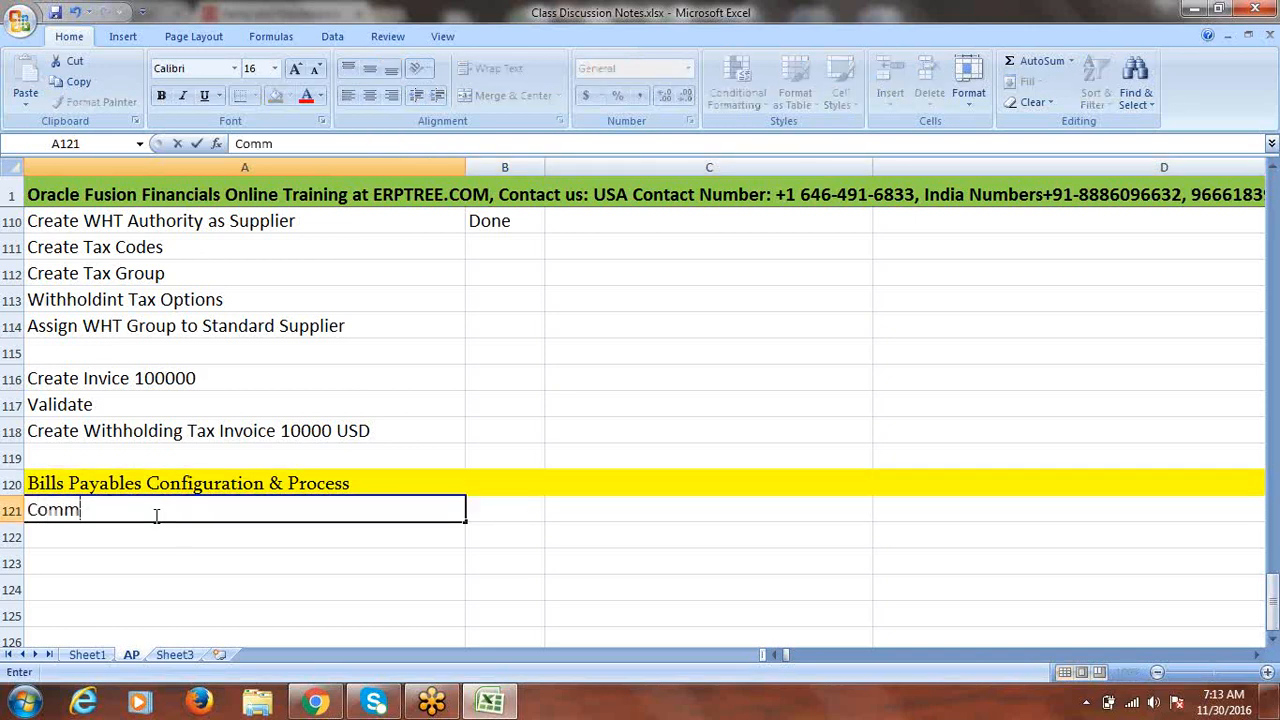
{"action": "type", "text": "o"}
{"action": "key", "text": "BackSpace"}
{"action": "key", "text": "BackSpace"}
{"action": "key", "text": "BackSpace"}
{"action": "key", "text": "BackSpace"}
{"action": "key", "text": "BackSpace"}
{"action": "type", "text": "Provi"}
{"action": "type", "text": "de"}
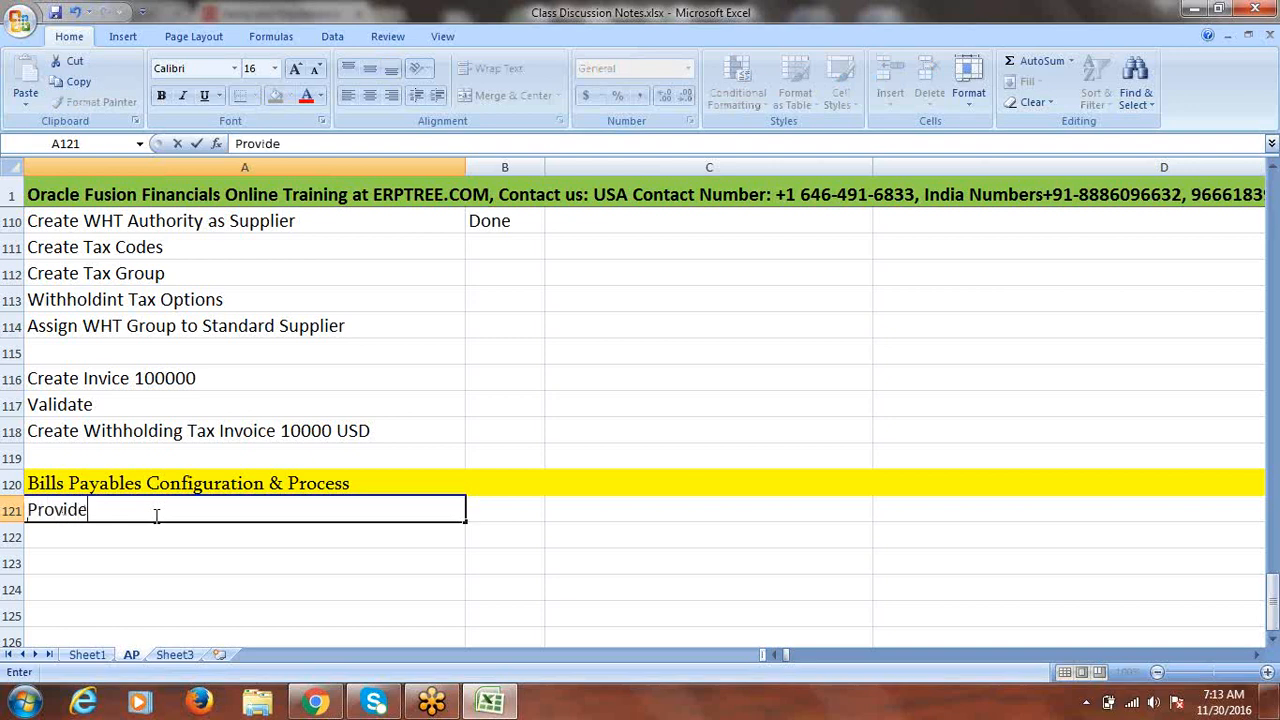
{"action": "type", "text": " Bills Payable"}
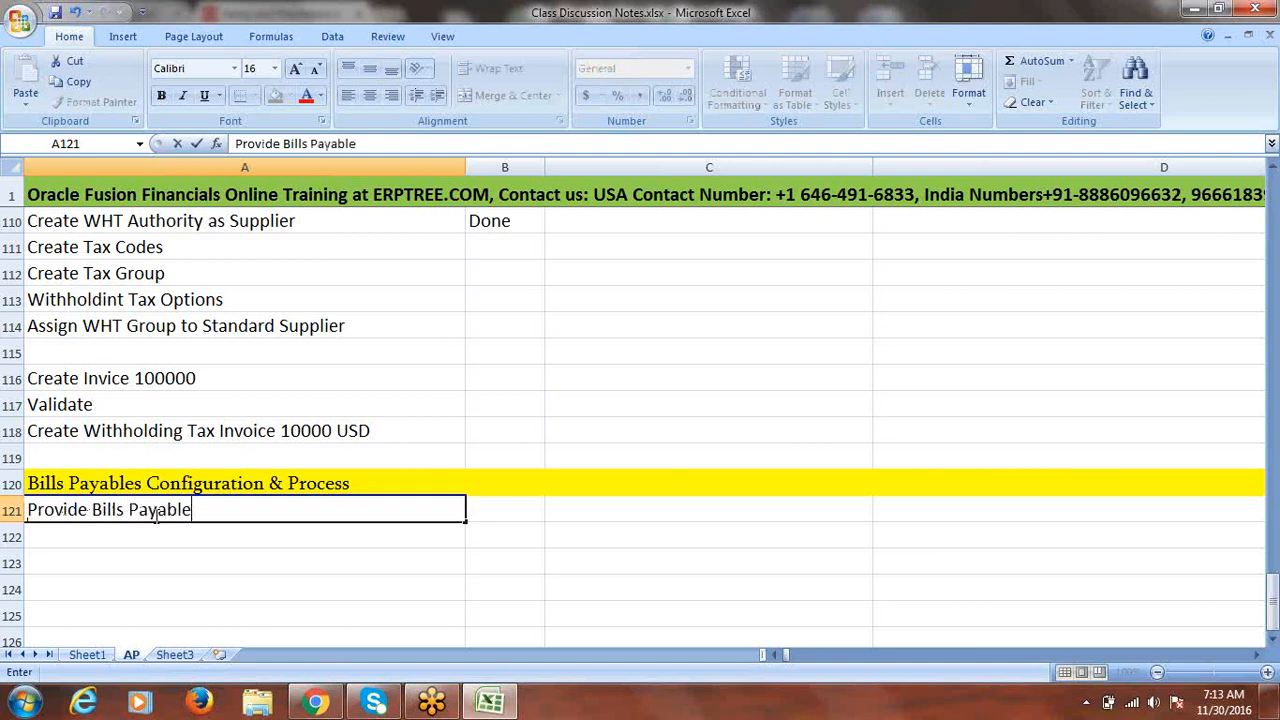
{"action": "type", "text": " account in"}
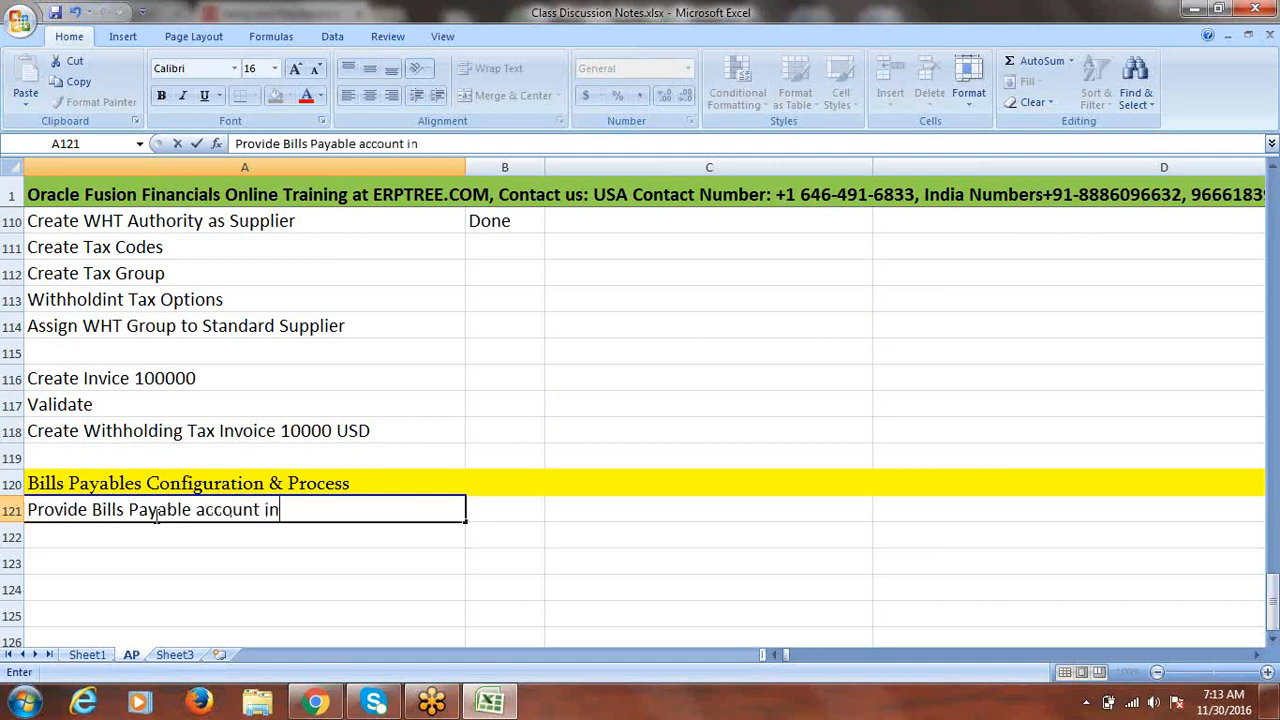
{"action": "type", "text": " Commo"}
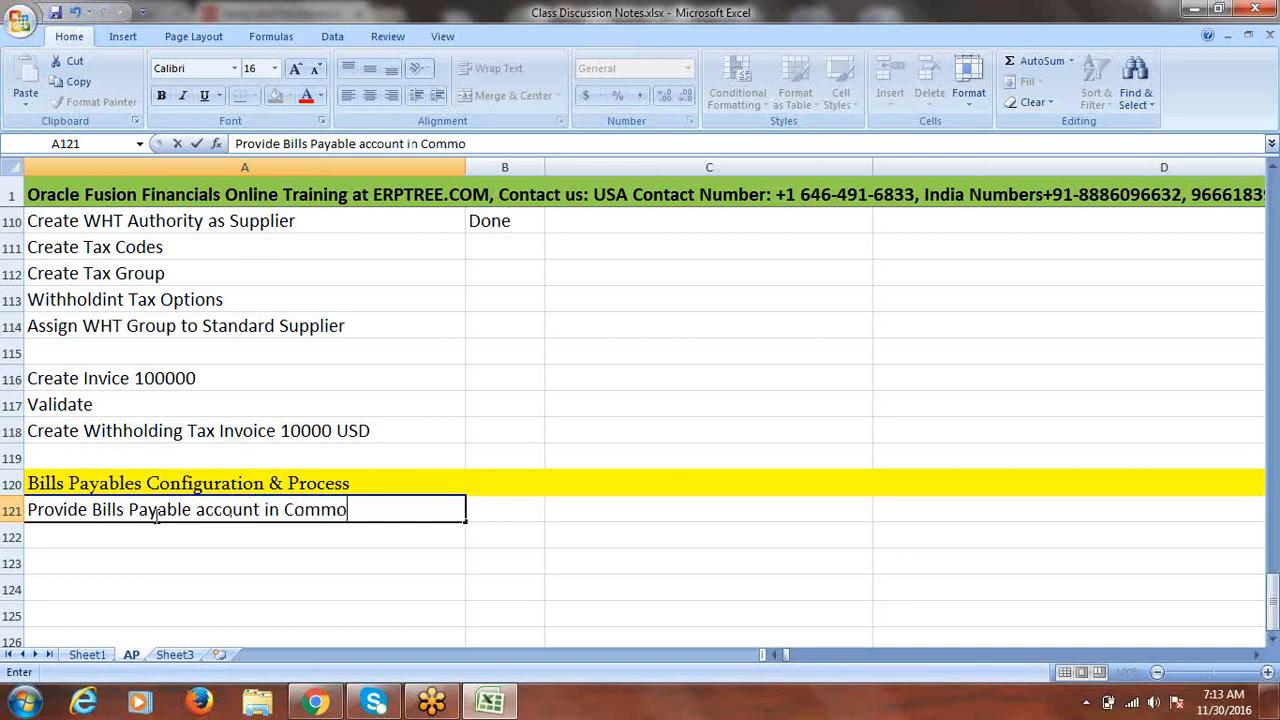
{"action": "type", "text": "n Options"}
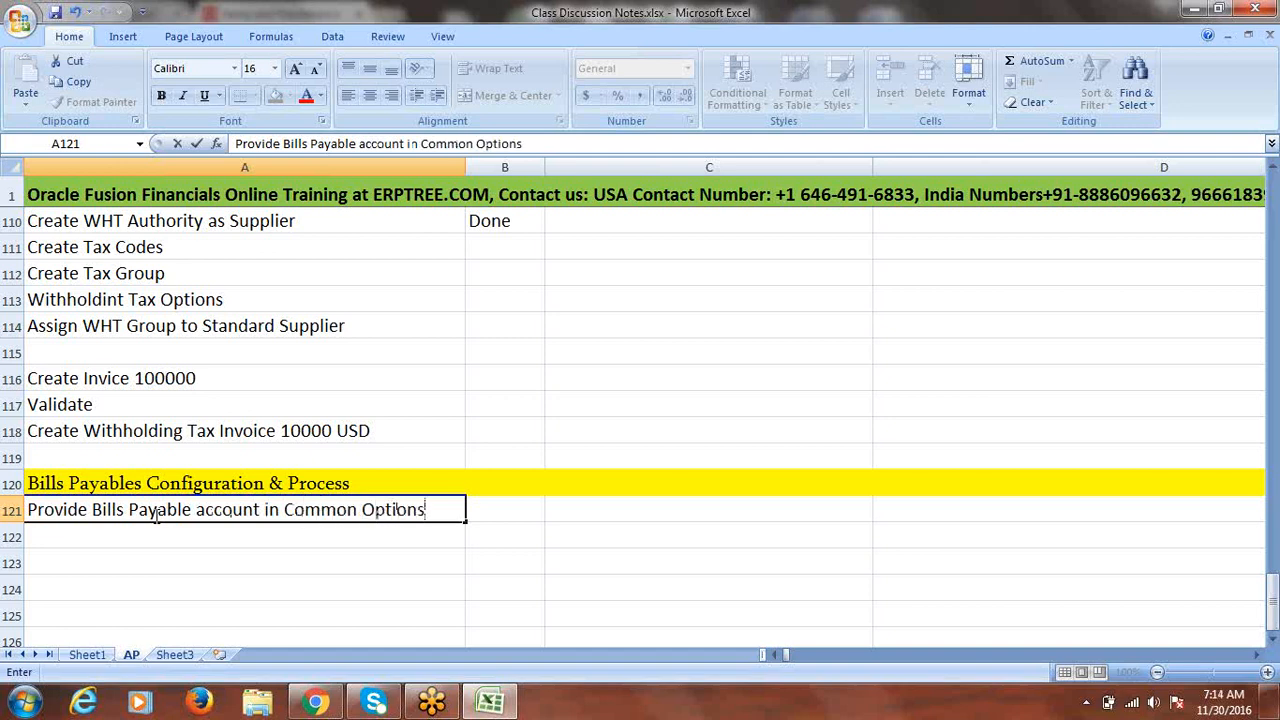
{"action": "type", "text": " for Paya"}
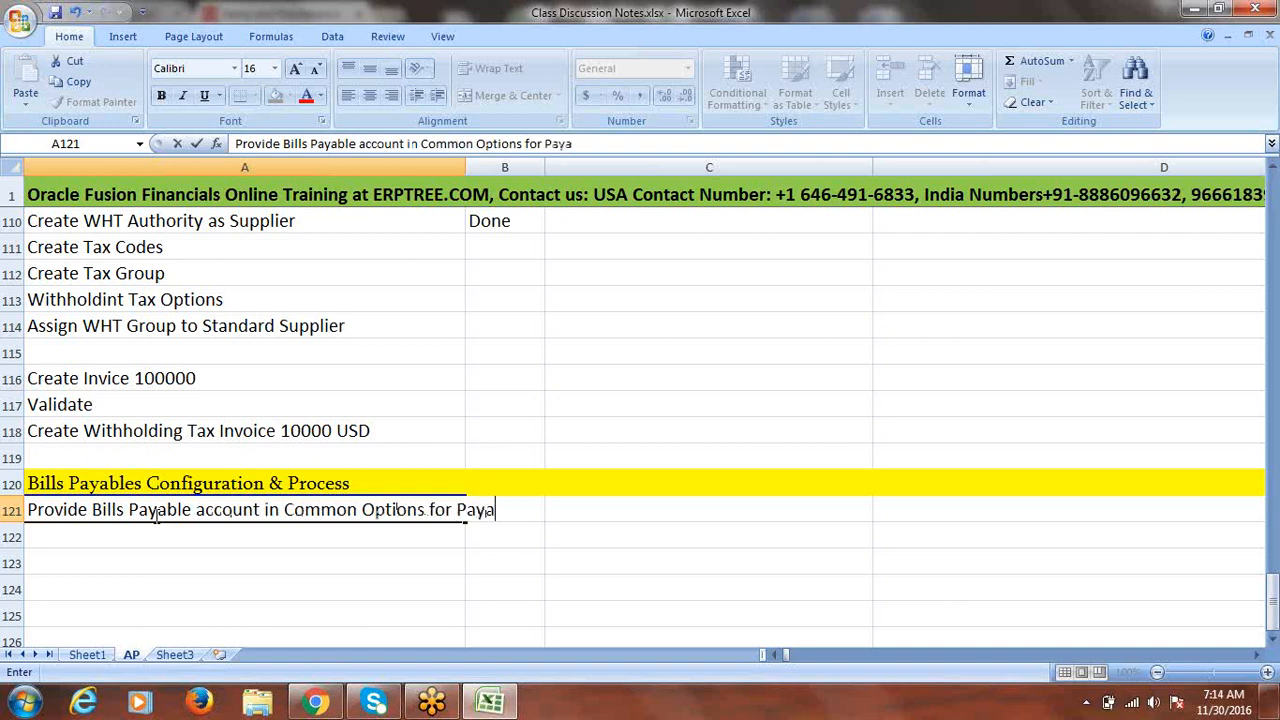
{"action": "type", "text": "bles and Prco"}
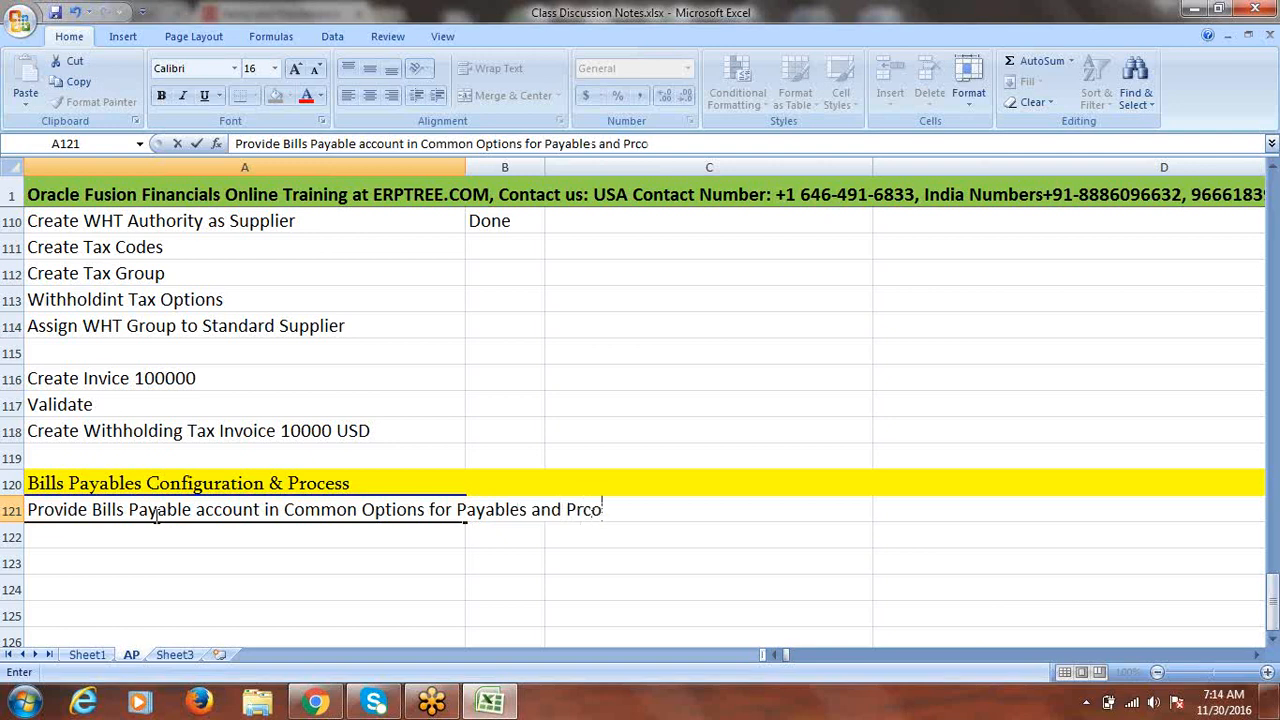
{"action": "key", "text": "BackSpace"}
{"action": "key", "text": "BackSpace"}
{"action": "type", "text": "ocurement"}
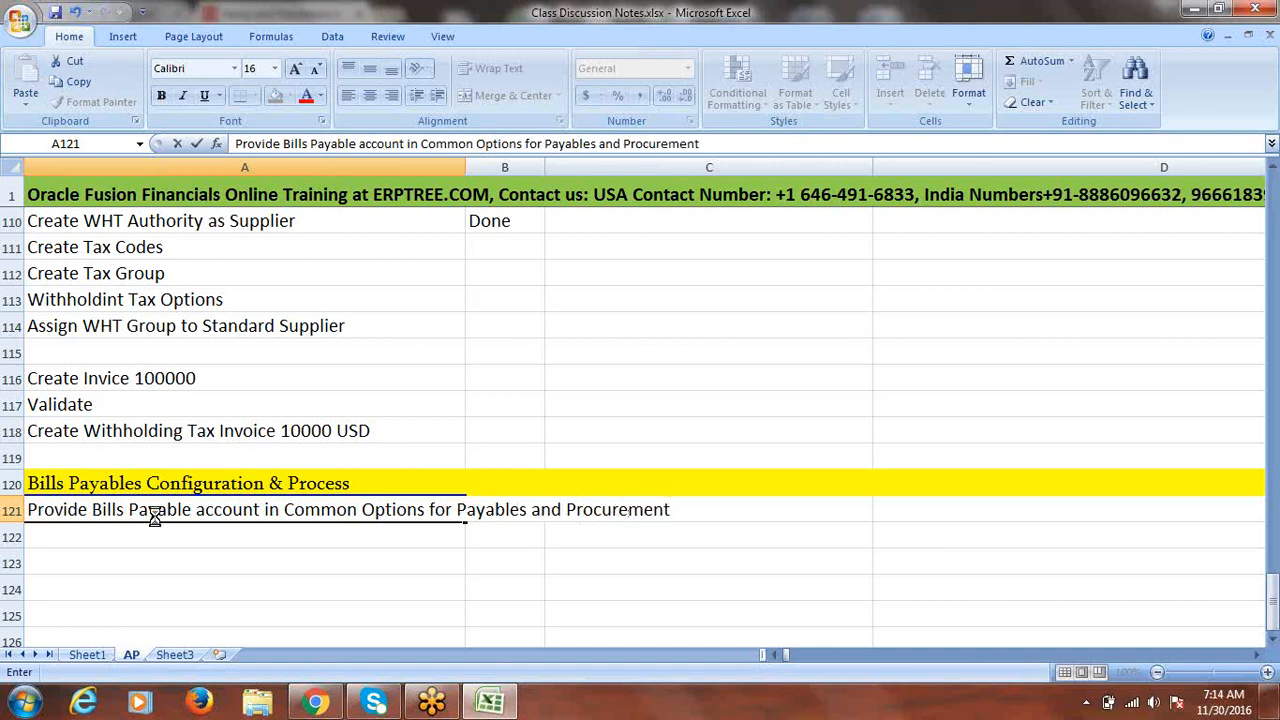
{"action": "key", "text": "ctrl+Return"}
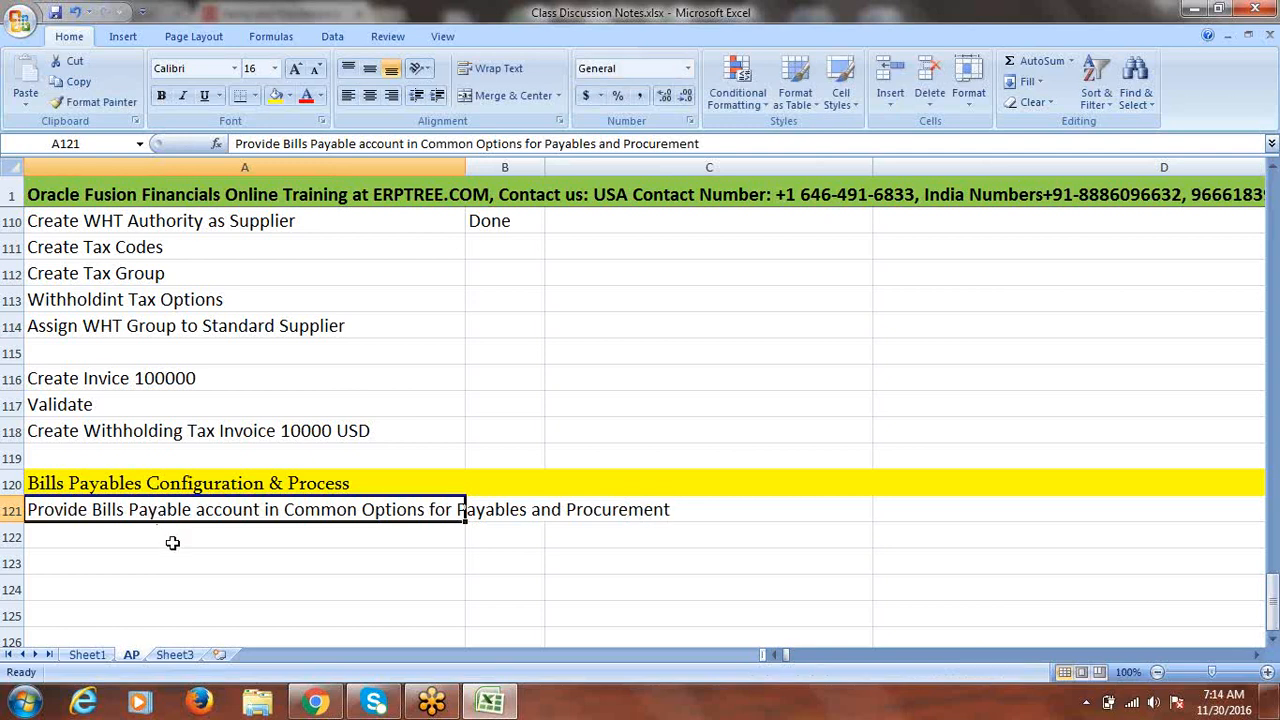
{"action": "left_click", "coordinate": [173, 542]}
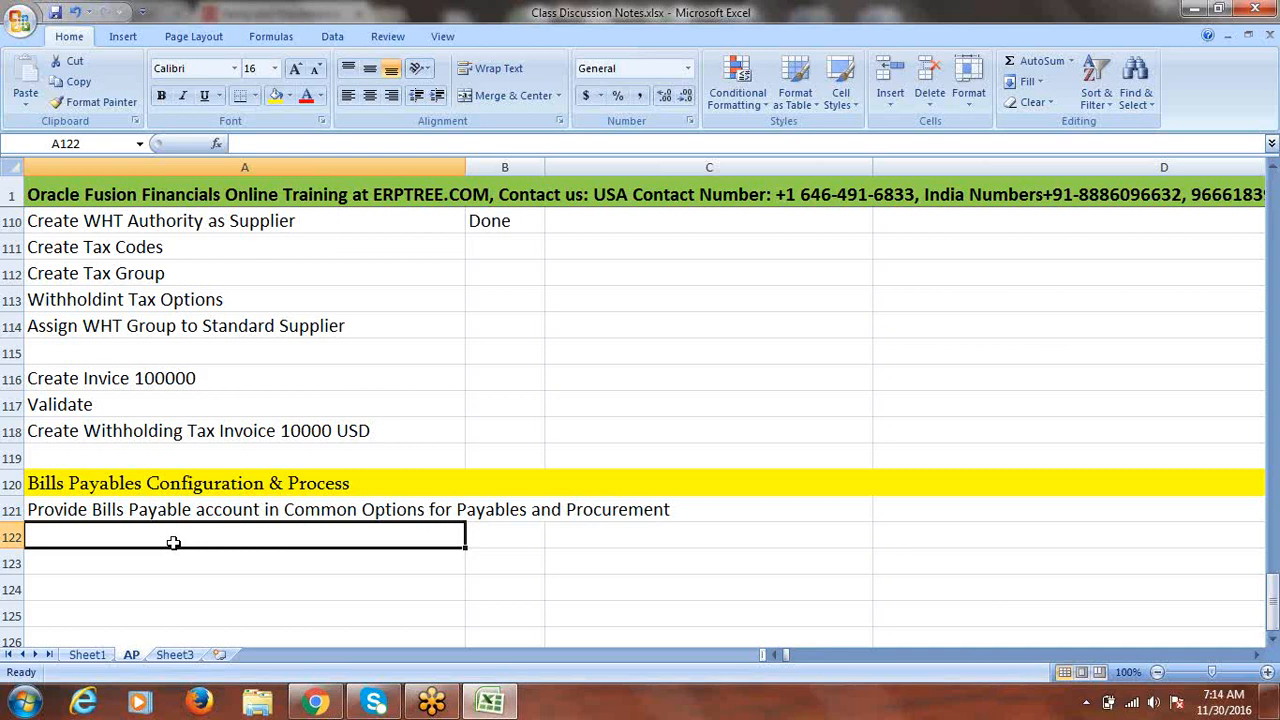
- Enter 'Create Payment Method for Bills Payable' in cell A122
{"action": "type", "text": "C"}
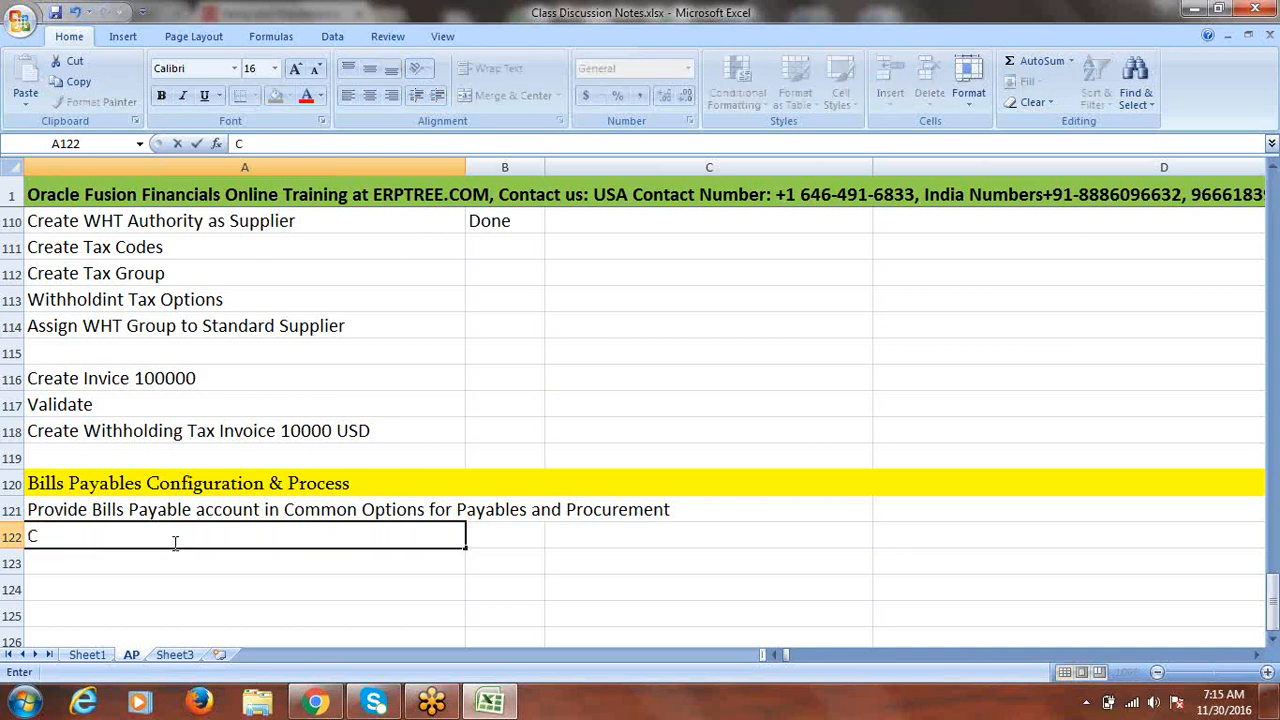
{"action": "type", "text": "reate Paym"}
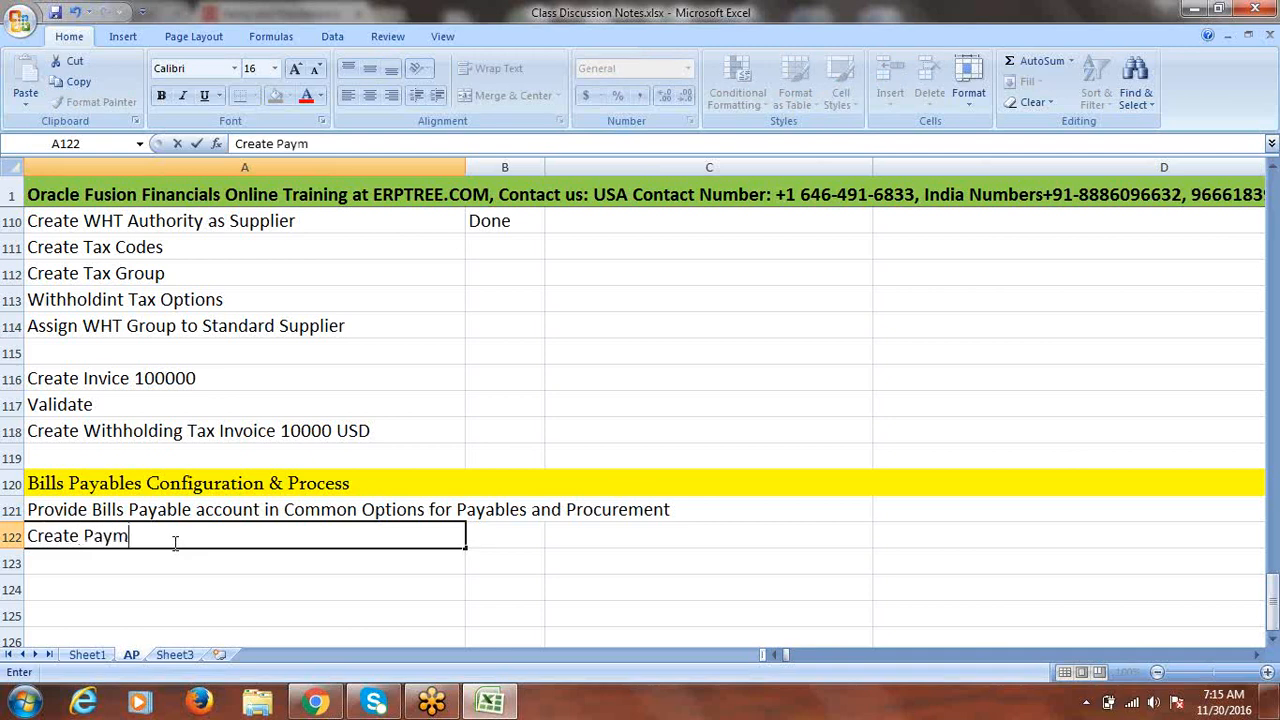
{"action": "type", "text": "ent Met"}
{"action": "left_click", "coordinate": [175, 540]}
{"action": "type", "text": "od"}
{"action": "key", "text": "BackSpace"}
{"action": "key", "text": "BackSpace"}
{"action": "type", "text": "hod for"}
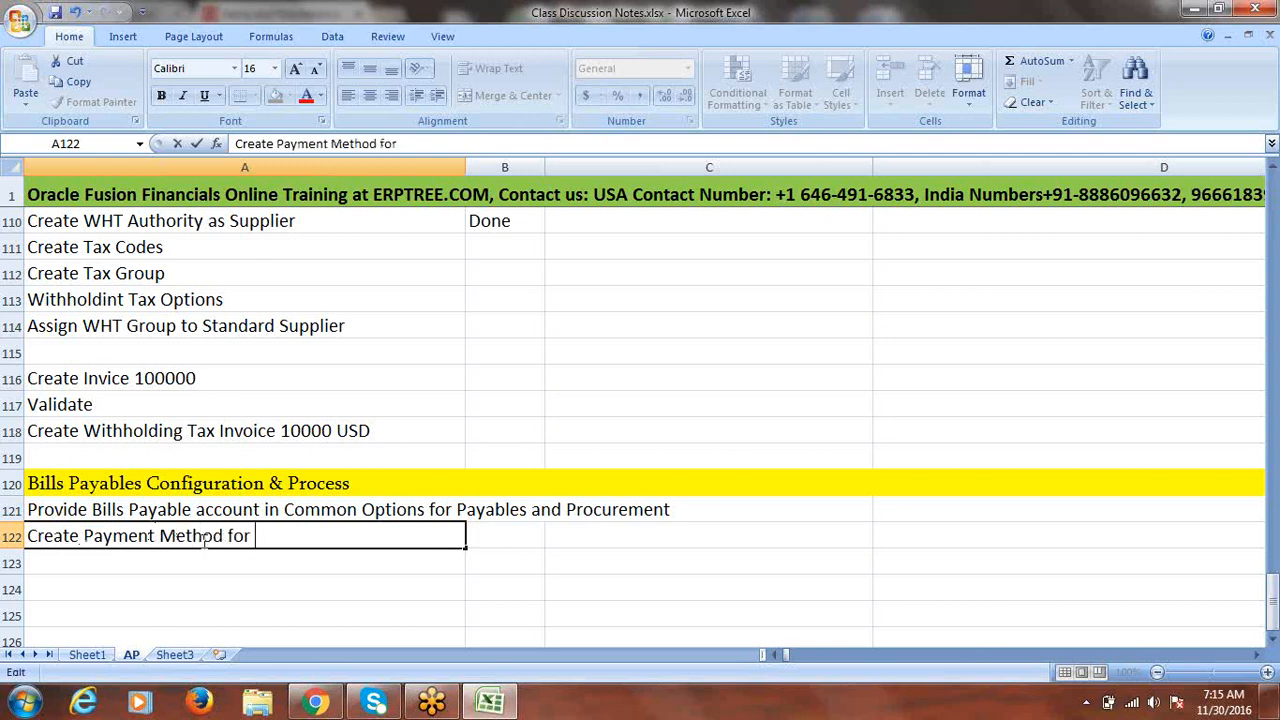
{"action": "key", "text": "BackSpace"}
{"action": "key", "text": "BackSpace"}
{"action": "key", "text": "BackSpace"}
{"action": "key", "text": "BackSpace"}
{"action": "key", "text": "BackSpace"}
{"action": "type", "text": "FOR"}
{"action": "key", "text": "BackSpace"}
{"action": "key", "text": "BackSpace"}
{"action": "key", "text": "BackSpace"}
{"action": "type", "text": "for Bills Payable"}
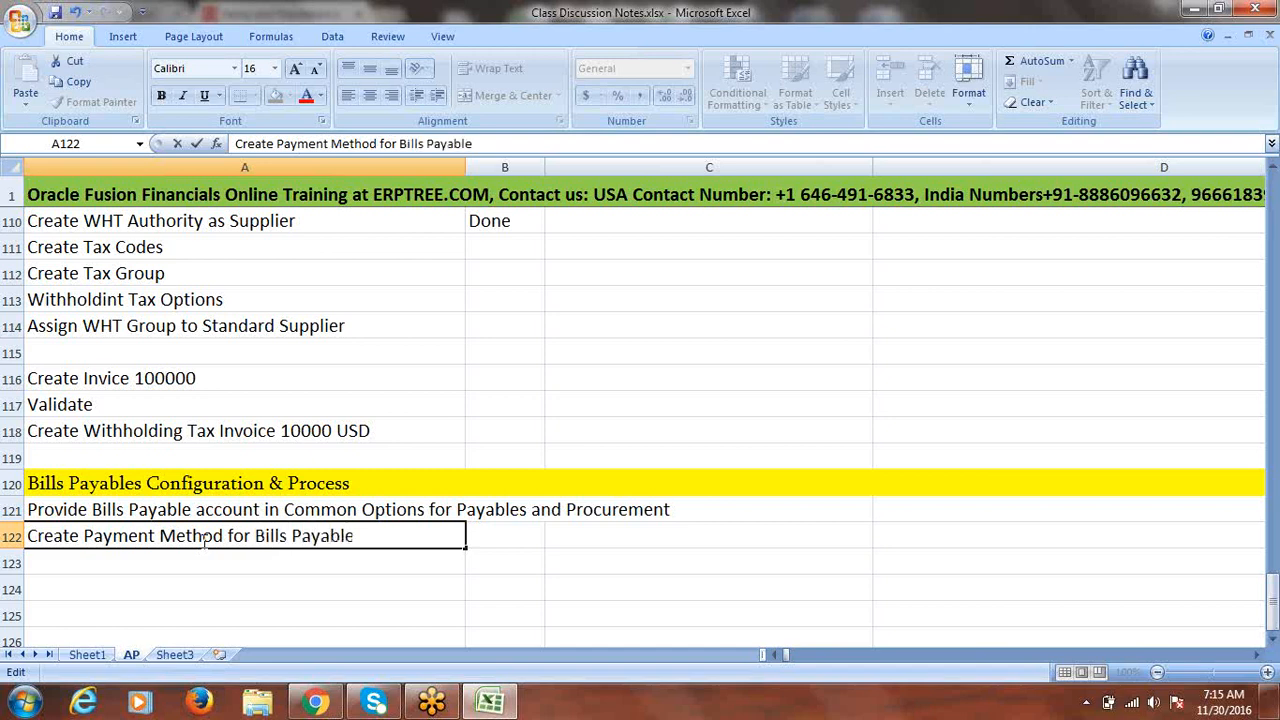
{"action": "key", "text": "ctrl+Return"}
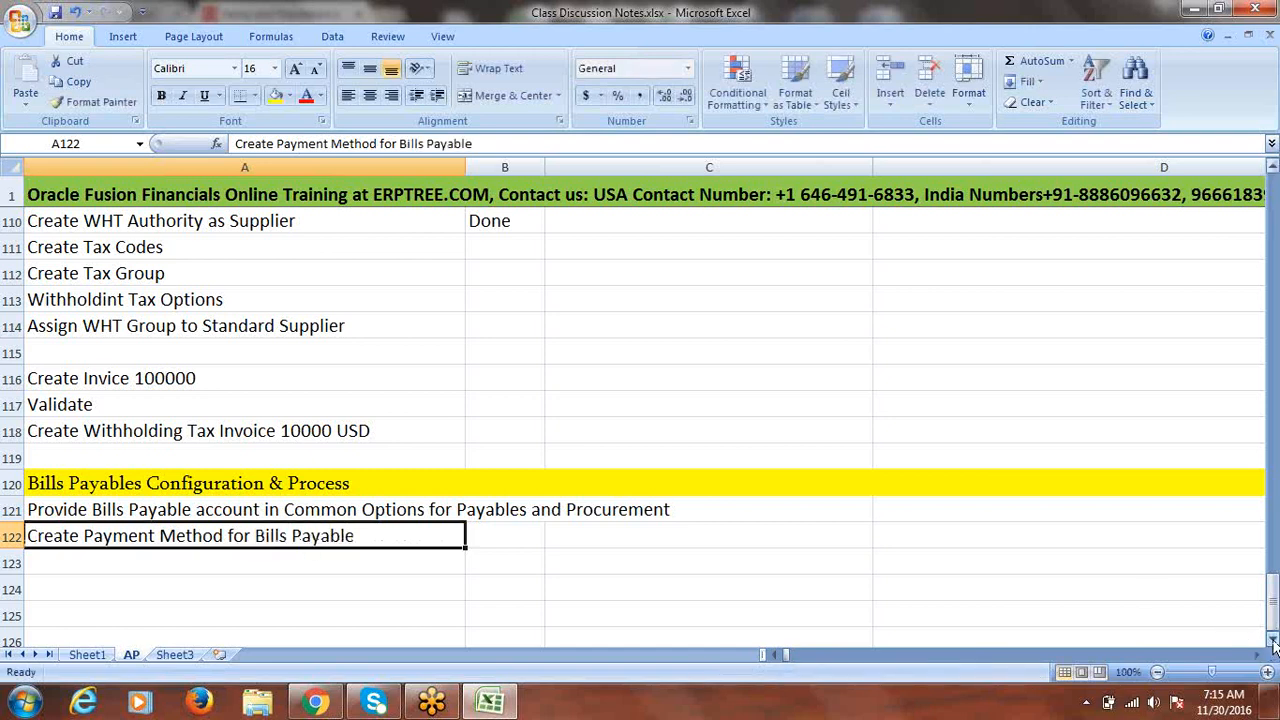
- Scroll down, select the two new notes in A121:A122, and leave row 123 blank
{"action": "left_click", "coordinate": [1273, 646]}
{"action": "left_click", "coordinate": [1273, 646]}
{"action": "left_click", "coordinate": [1273, 646]}
{"action": "left_click", "coordinate": [1273, 646]}
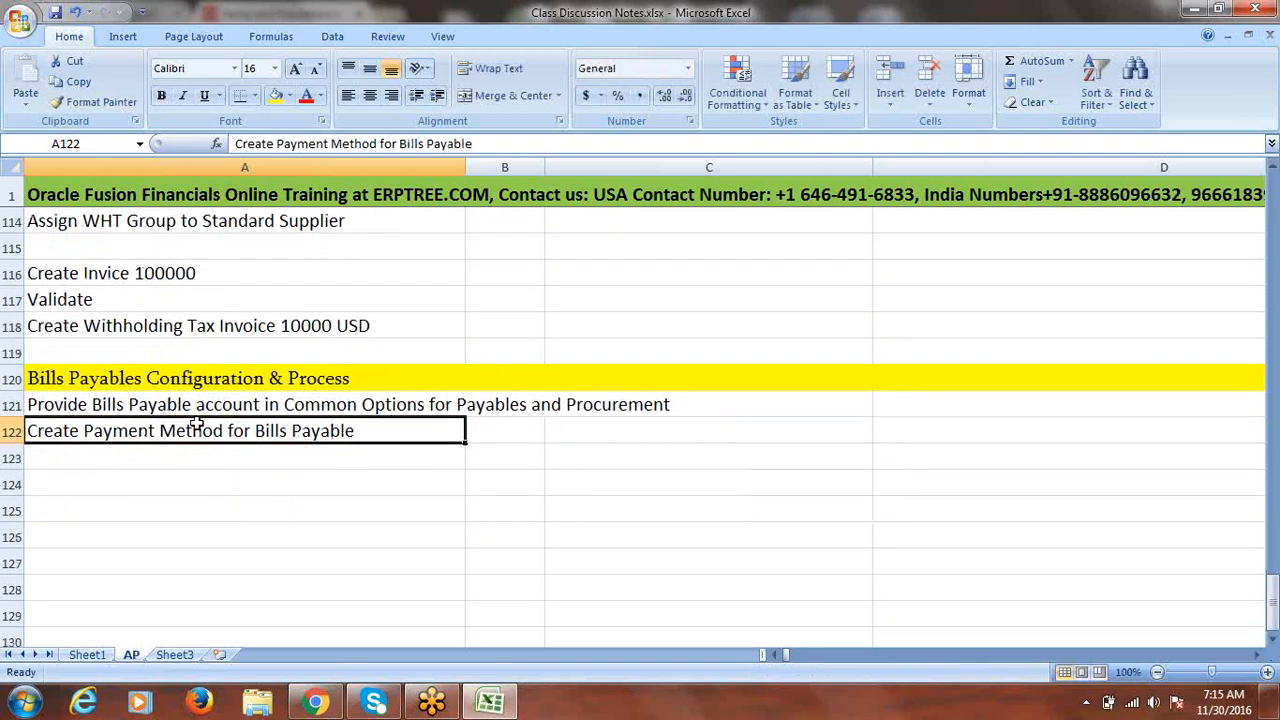
{"action": "left_click_drag", "start_coordinate": [195, 404], "coordinate": [200, 428]}
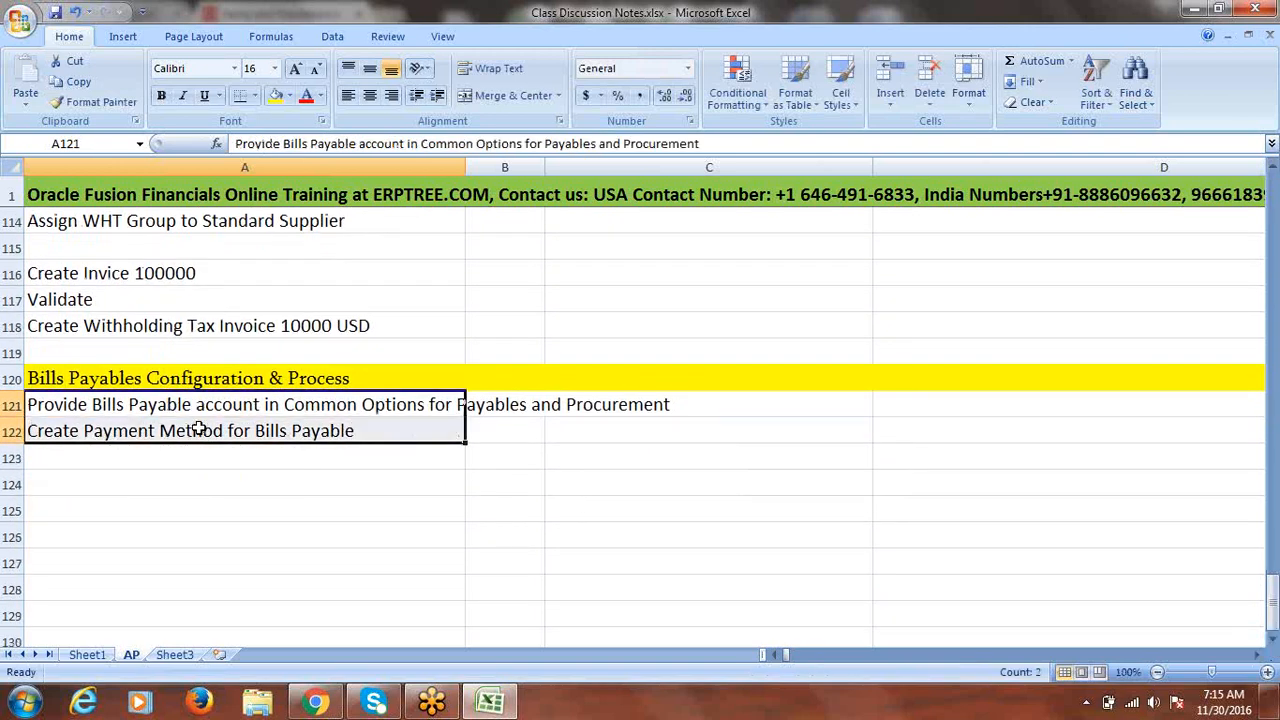
{"action": "left_click", "coordinate": [100, 483]}
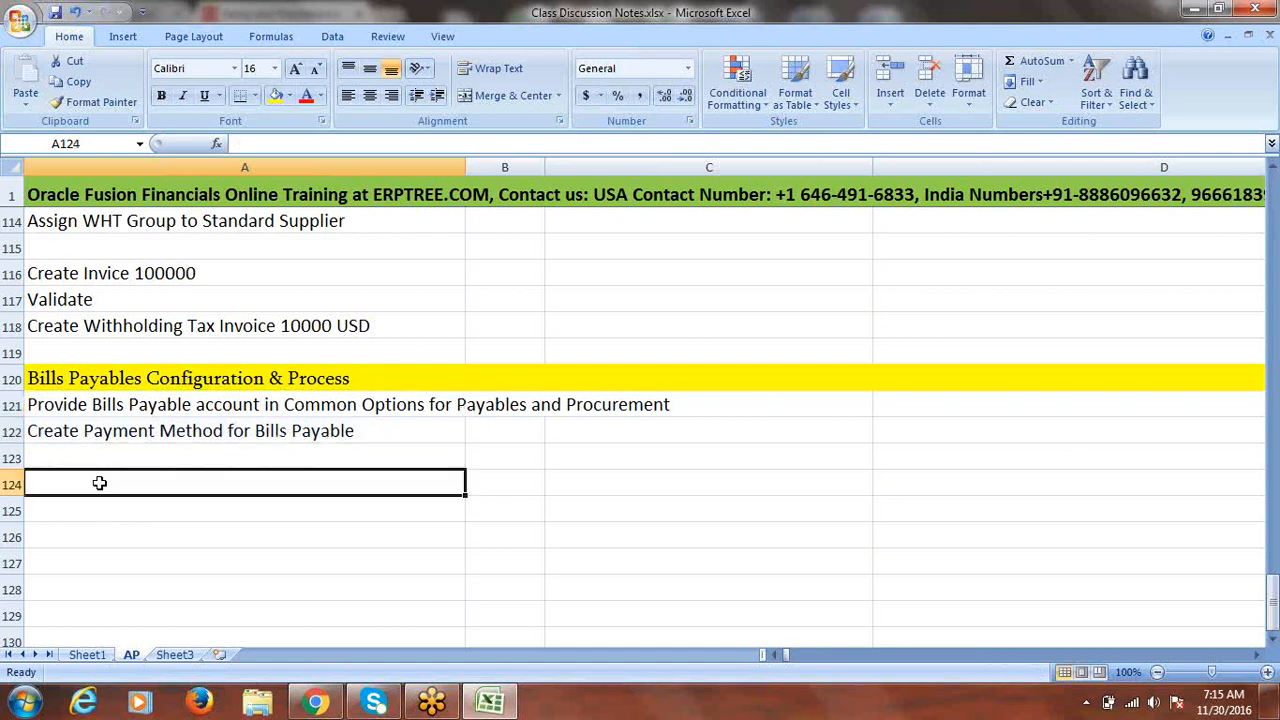
- Add 'Creation Standard Invoice' in A124 and 'Payment' in A125
{"action": "type", "text": "Creatio"}
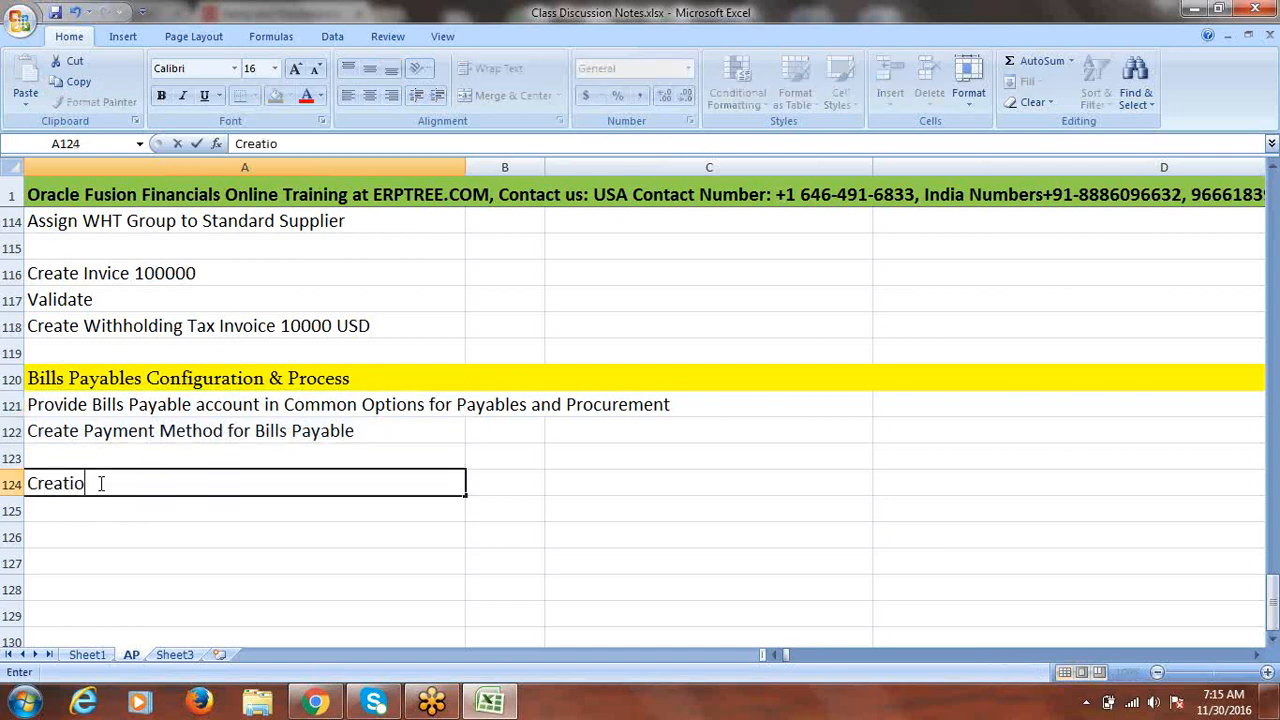
{"action": "type", "text": "n Standard Invoice"}
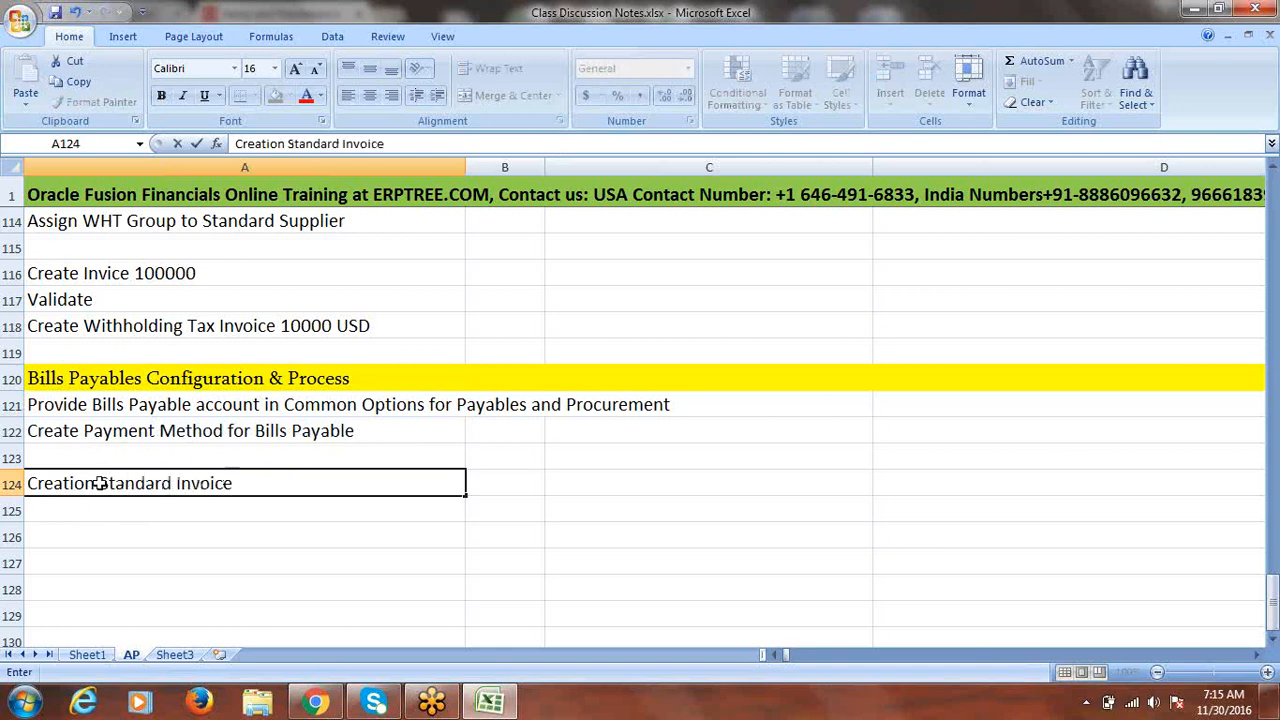
{"action": "left_click", "coordinate": [90, 510]}
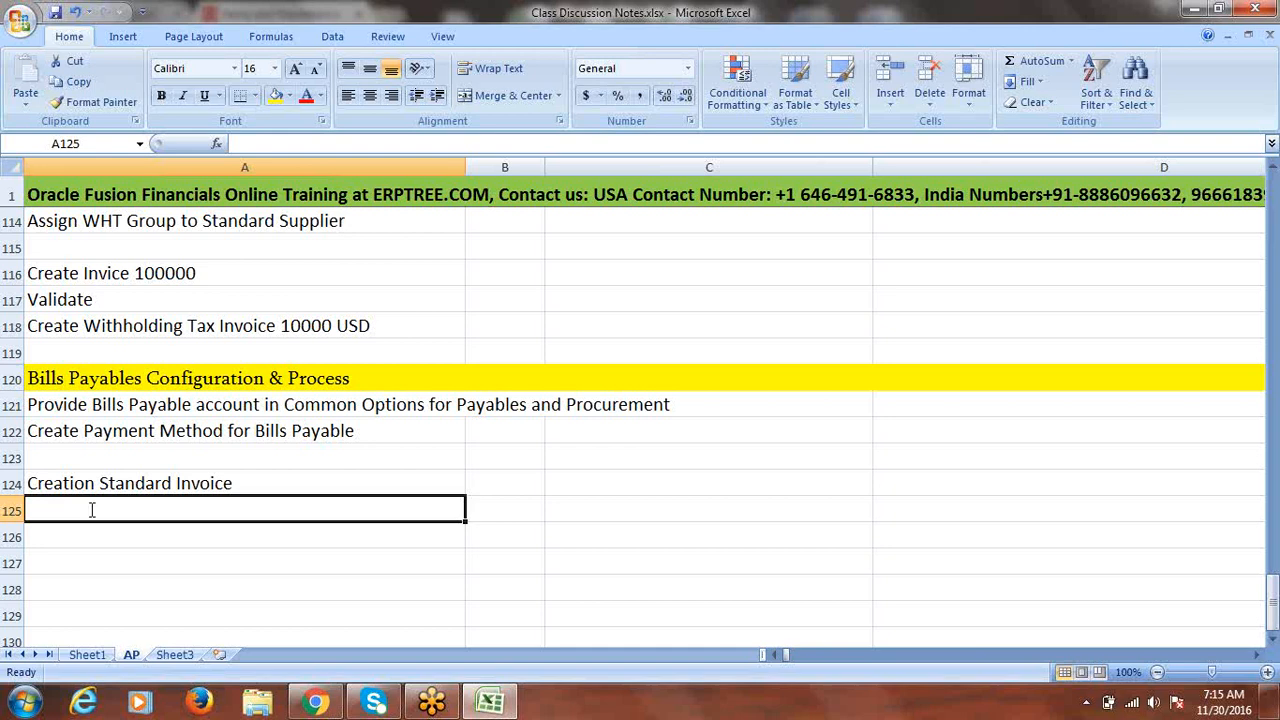
{"action": "type", "text": "Payment"}
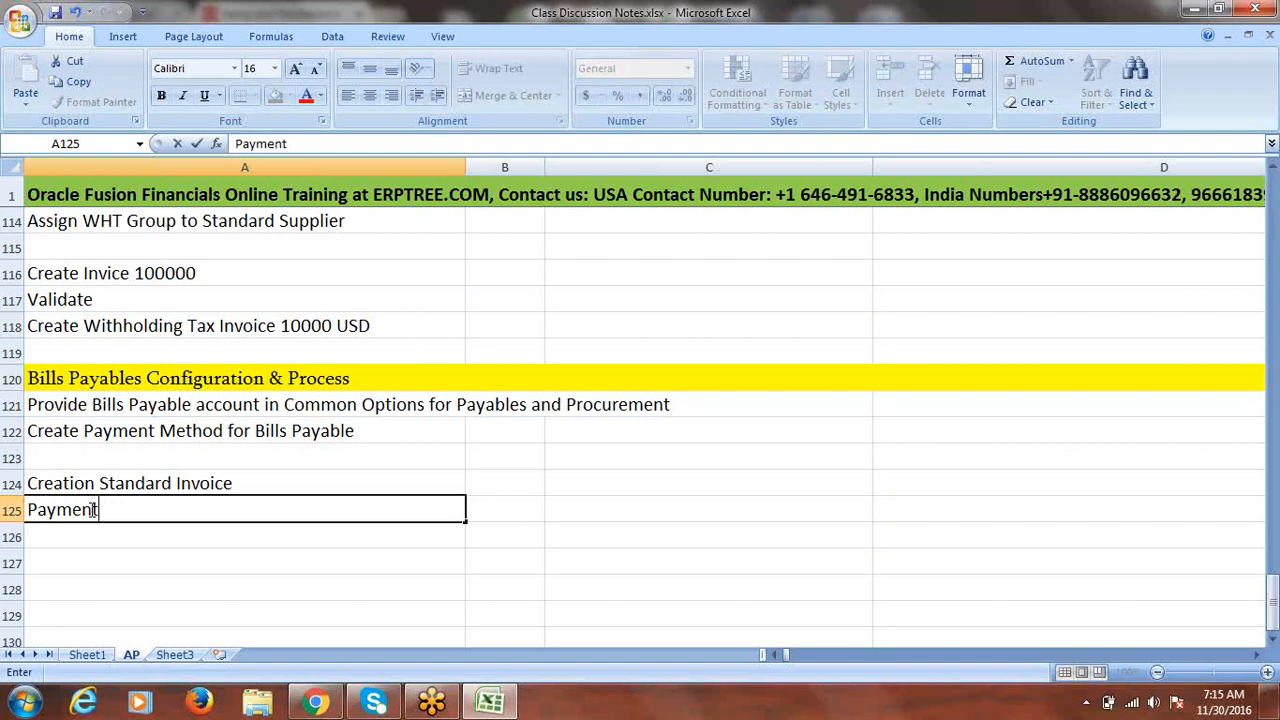
{"action": "key", "text": "ctrl+Return"}
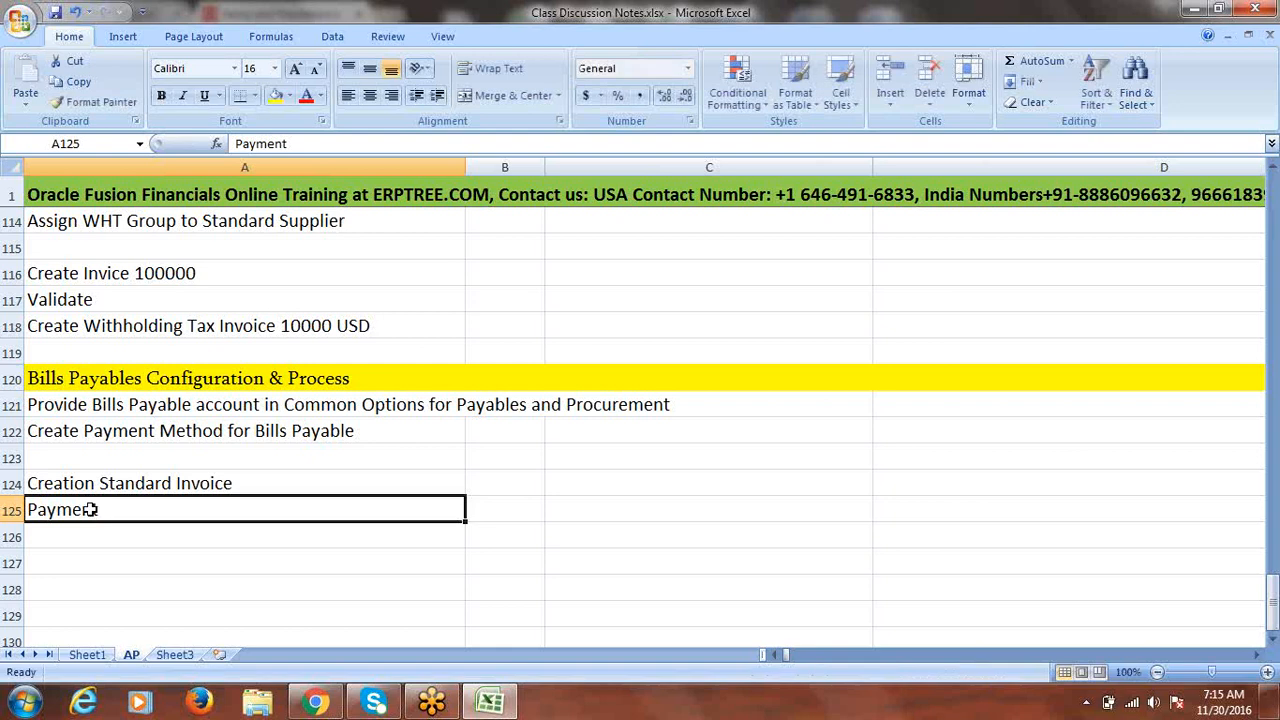
{"action": "left_click_drag", "start_coordinate": [171, 483], "coordinate": [169, 507]}
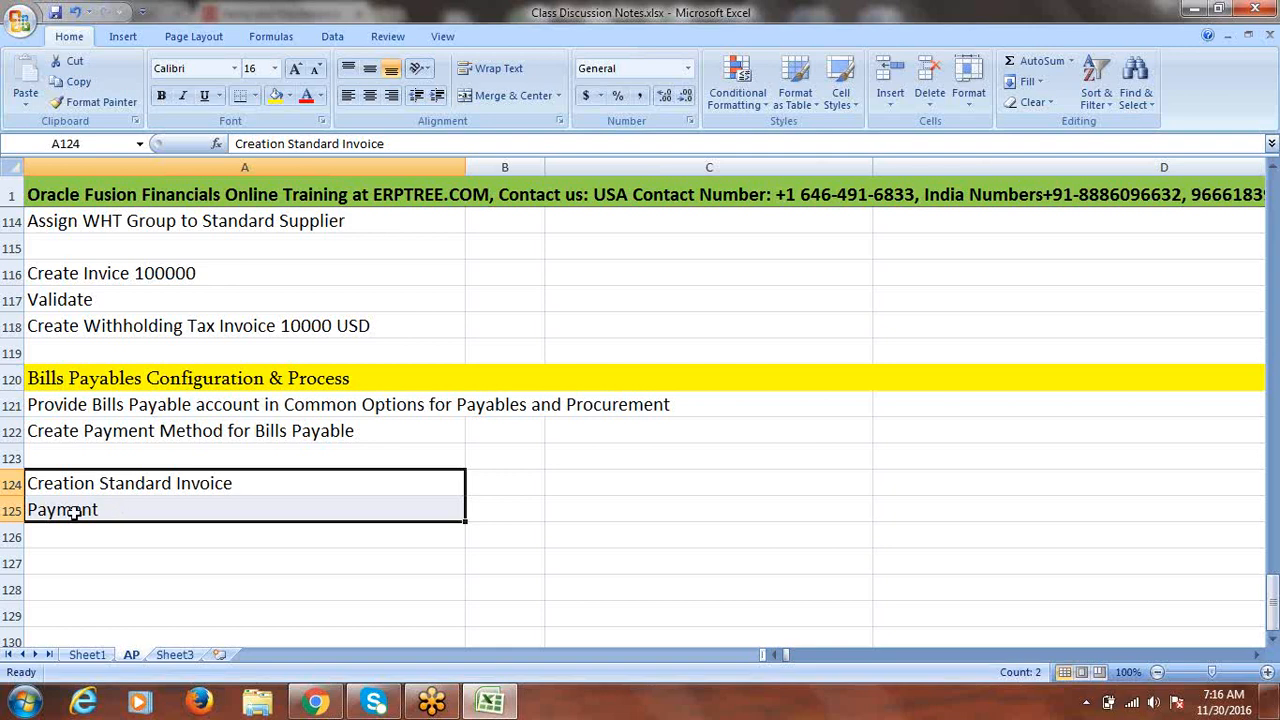
- Extend A125 to read 'Payment with Future Date (PDC)'
{"action": "left_click", "coordinate": [134, 513]}
{"action": "double_click", "coordinate": [134, 513]}
{"action": "type", "text": "wi"}
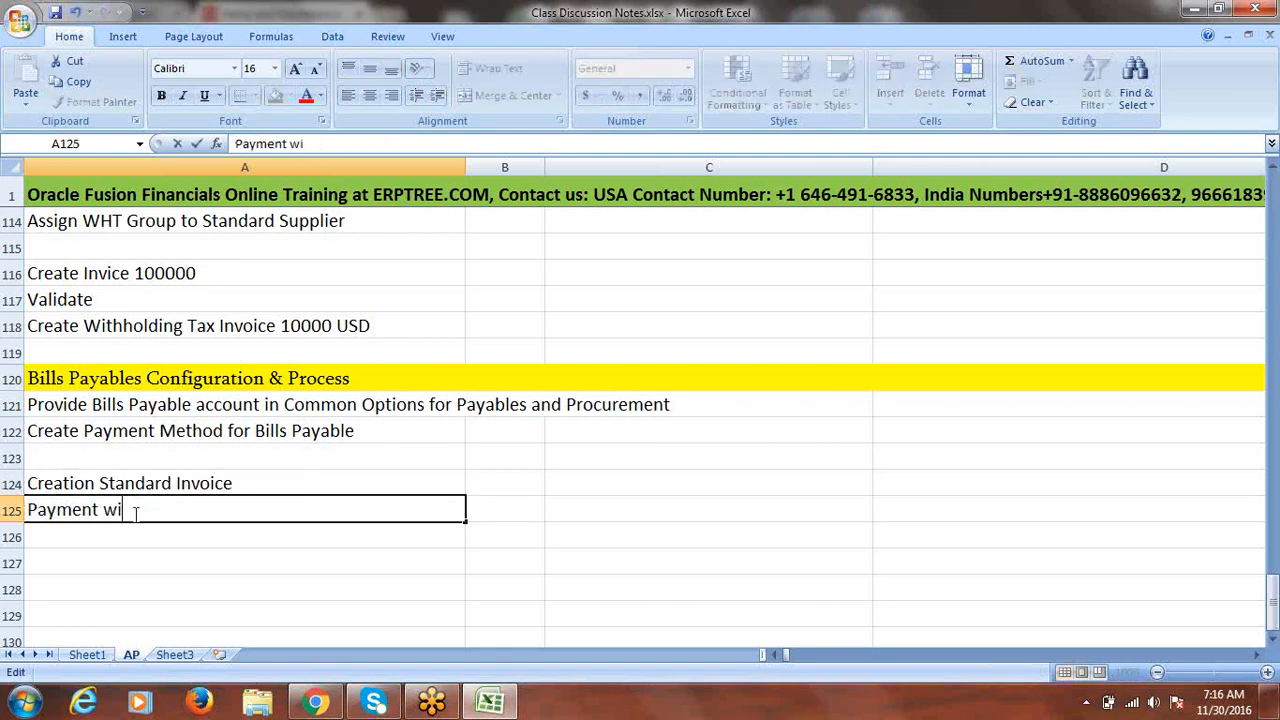
{"action": "type", "text": "th Future Date"}
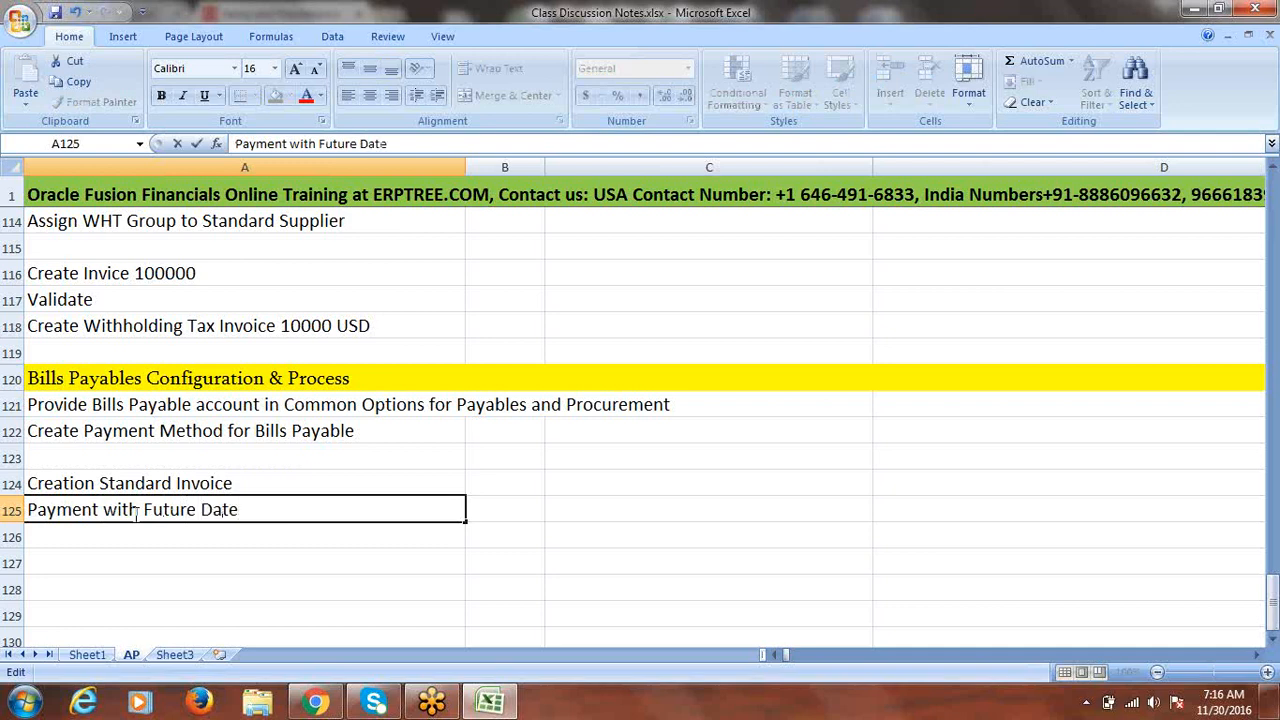
{"action": "type", "text": " (PDC)"}
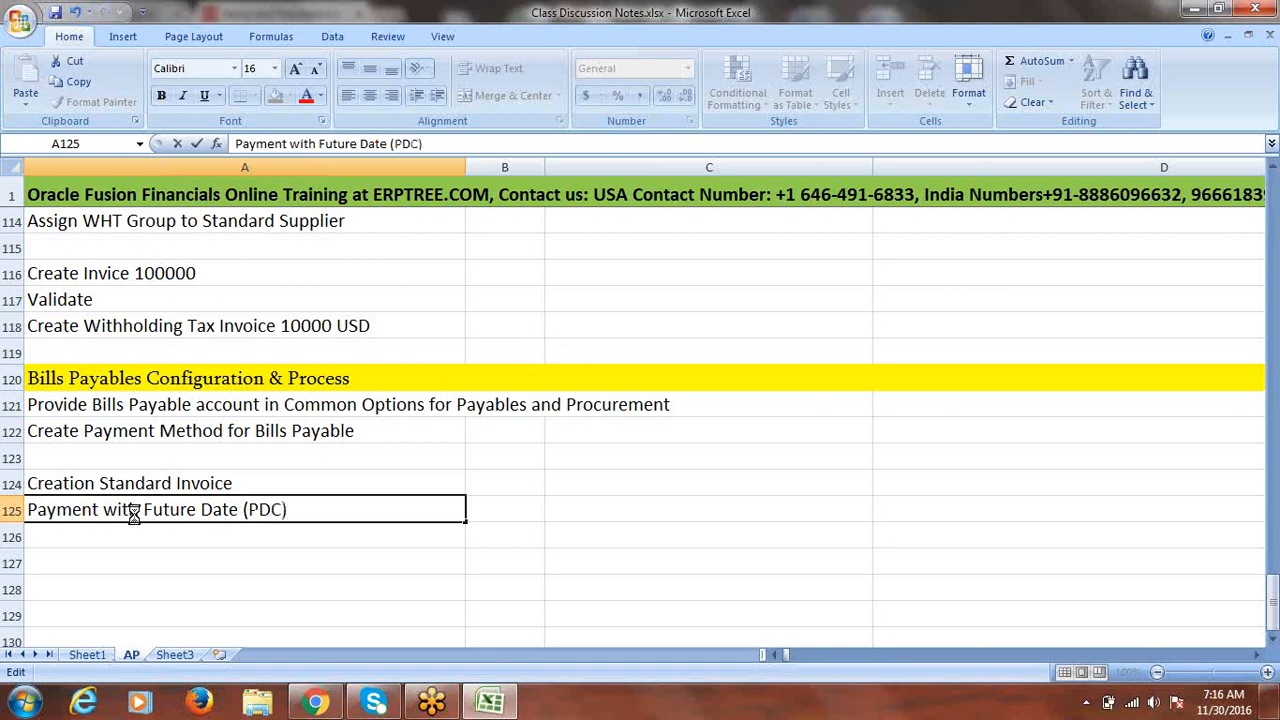
{"action": "key", "text": "ctrl+Return"}
{"action": "left_click_drag", "start_coordinate": [263, 483], "coordinate": [228, 505]}
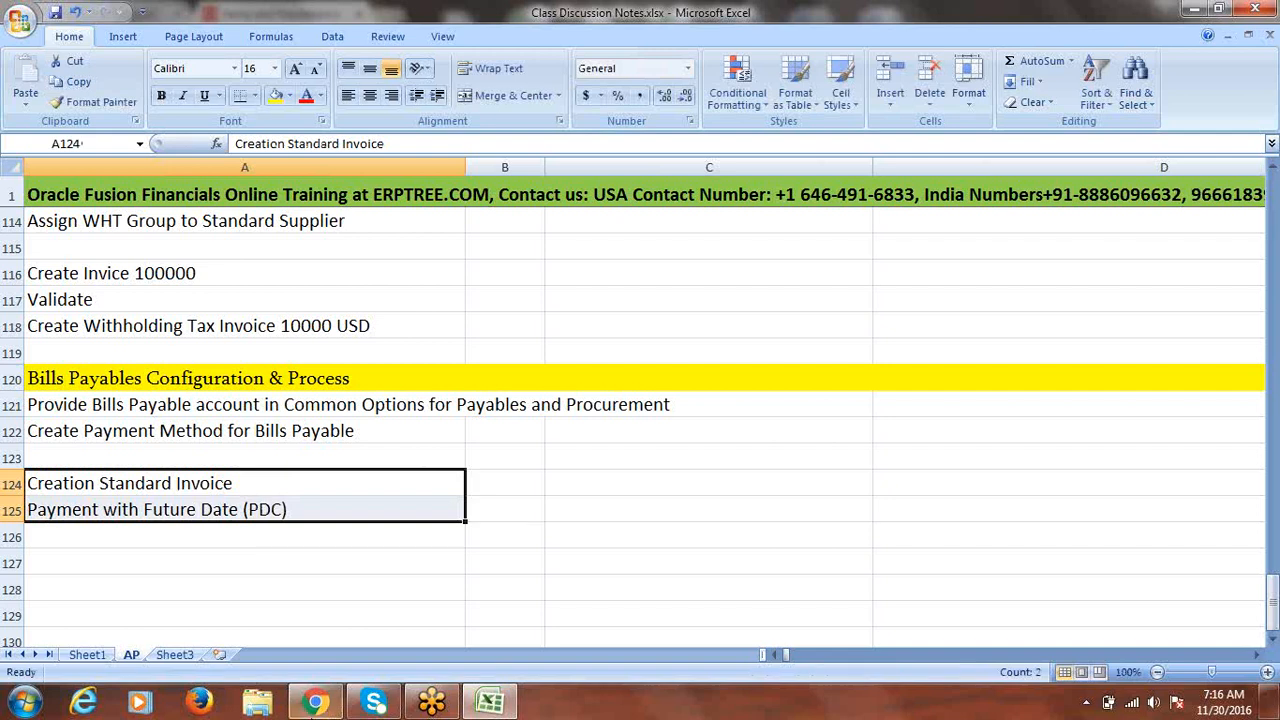
{"action": "left_click", "coordinate": [979, 18]}
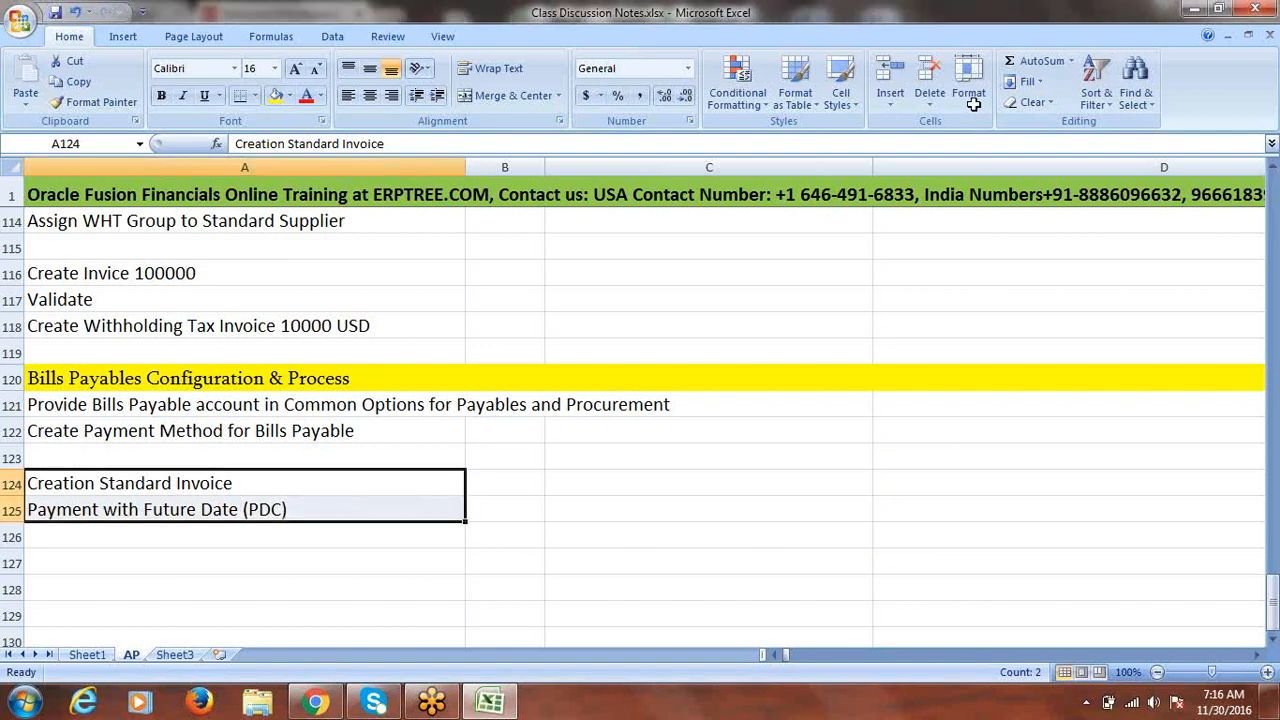
{"action": "left_click", "coordinate": [174, 402]}
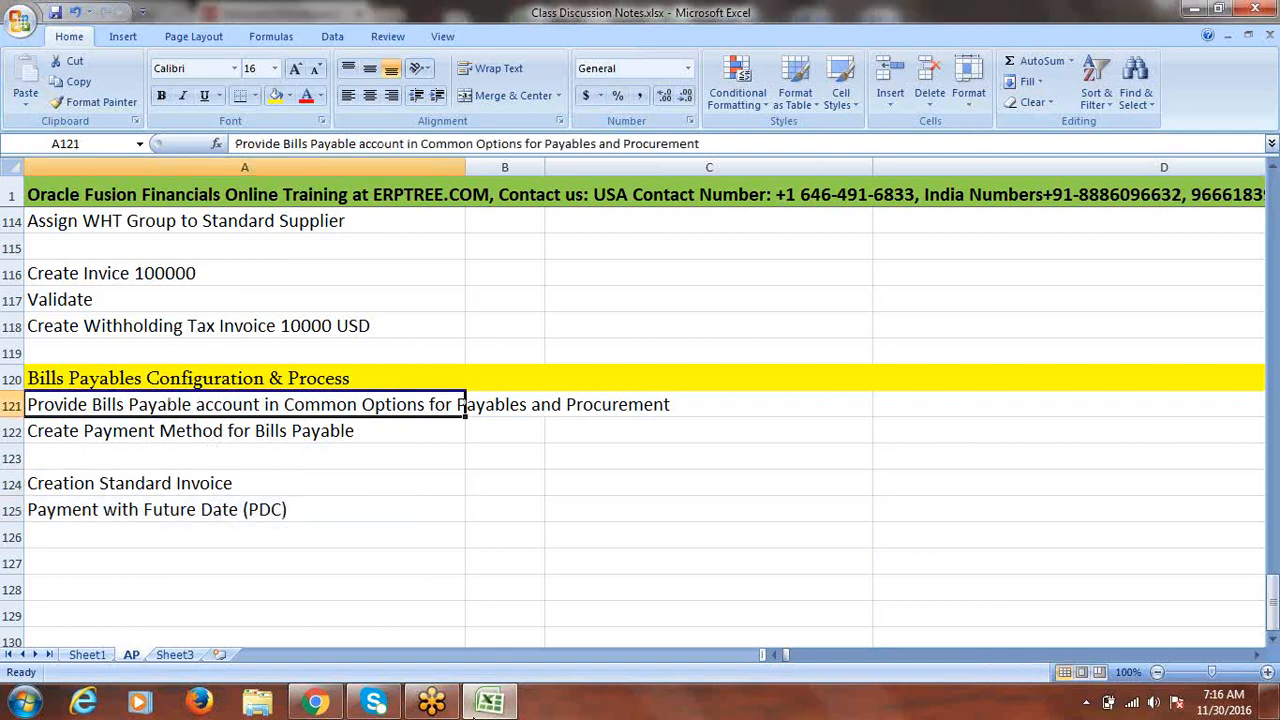
- Open the Implementation Projects list in Oracle Fusion, then return to the Excel notes
{"action": "left_click", "coordinate": [315, 702]}
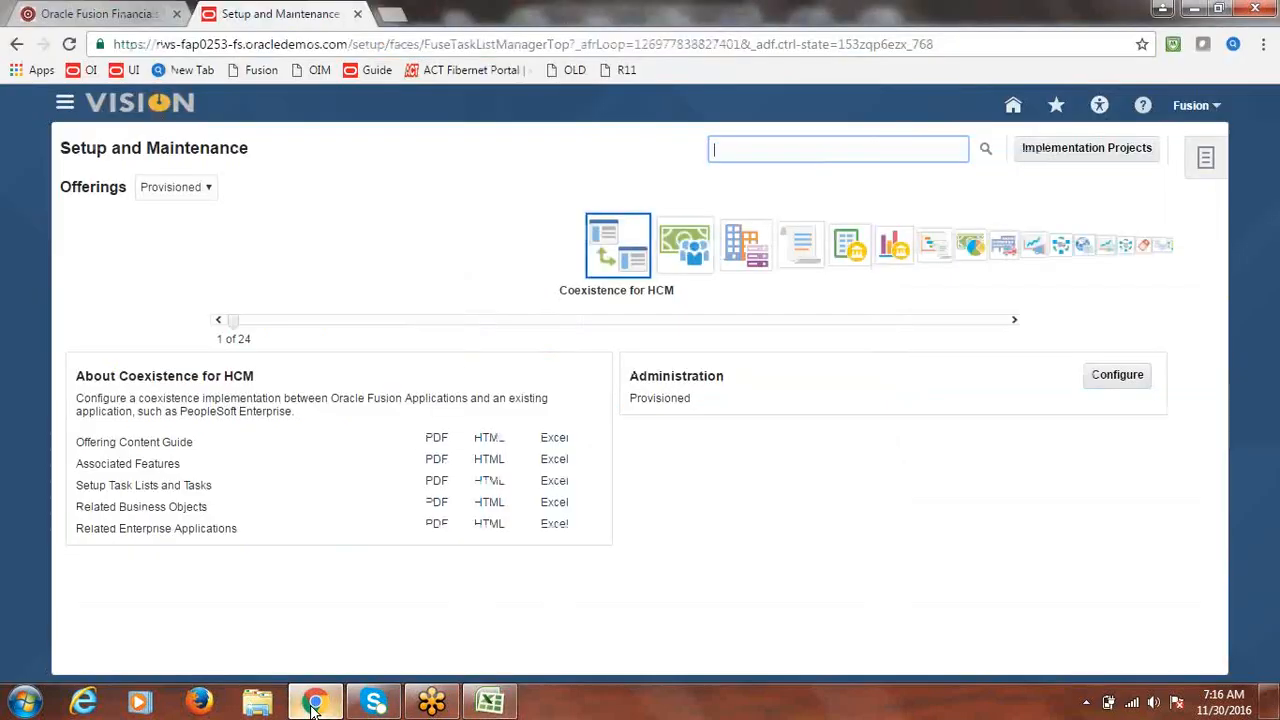
{"action": "left_click", "coordinate": [1066, 150]}
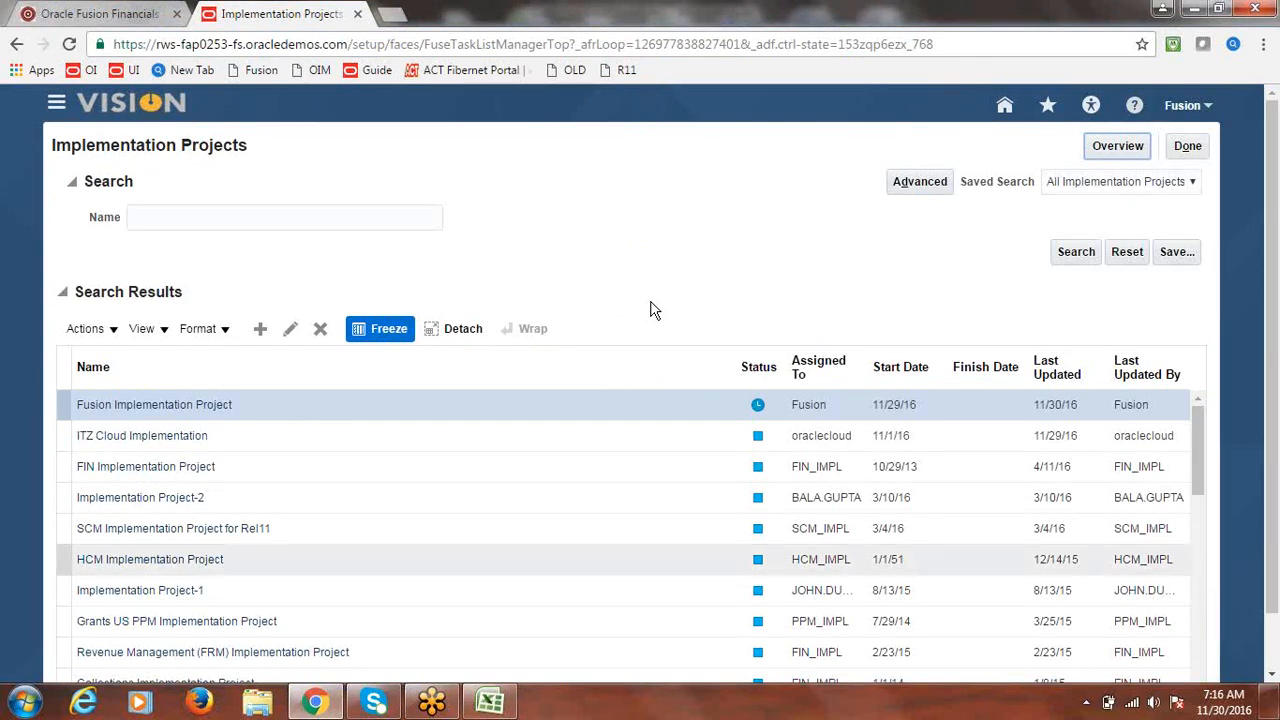
{"action": "left_click", "coordinate": [492, 700]}
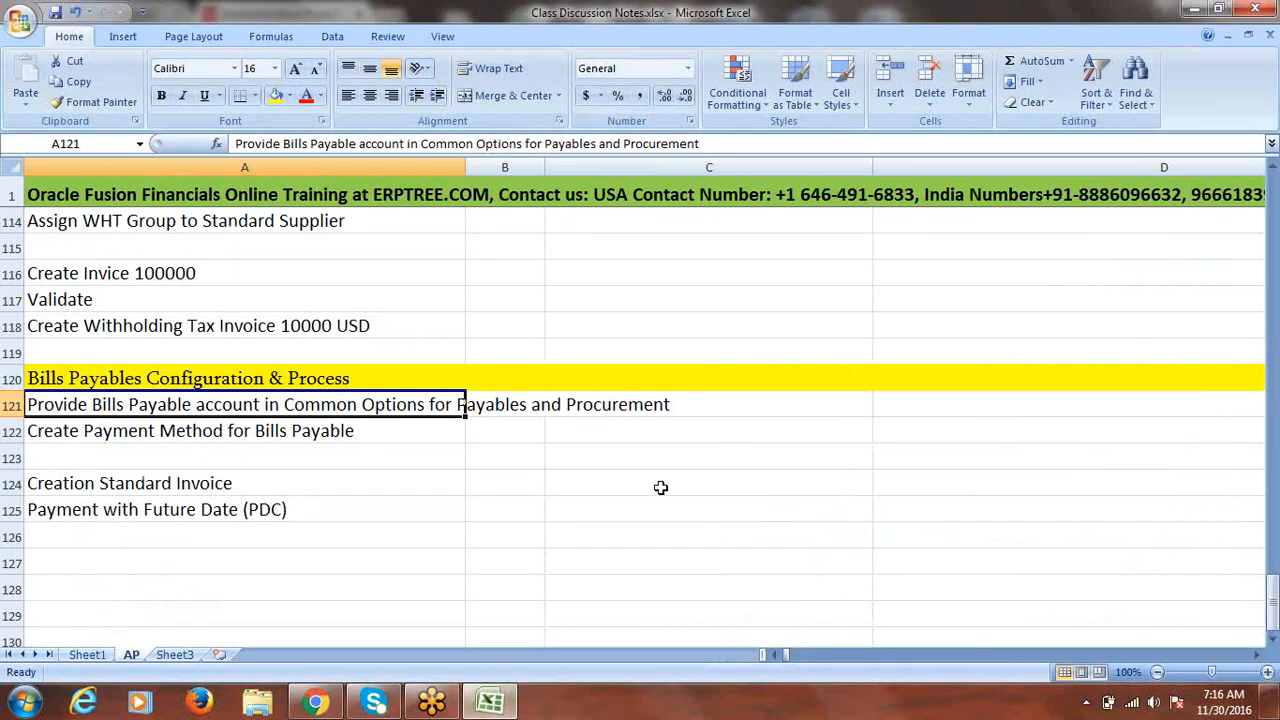
- List Company, Department and Account in C125:C127 beside the PDC payment entry
{"action": "left_click", "coordinate": [621, 507]}
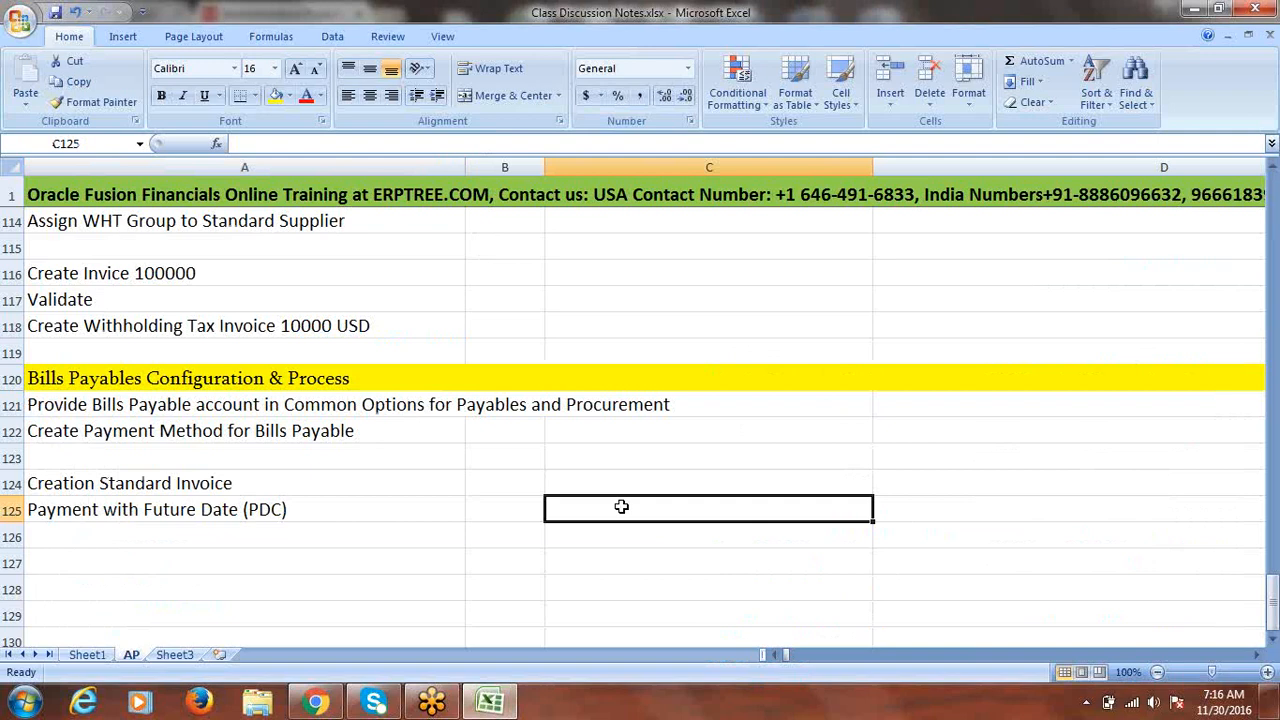
{"action": "type", "text": "C"}
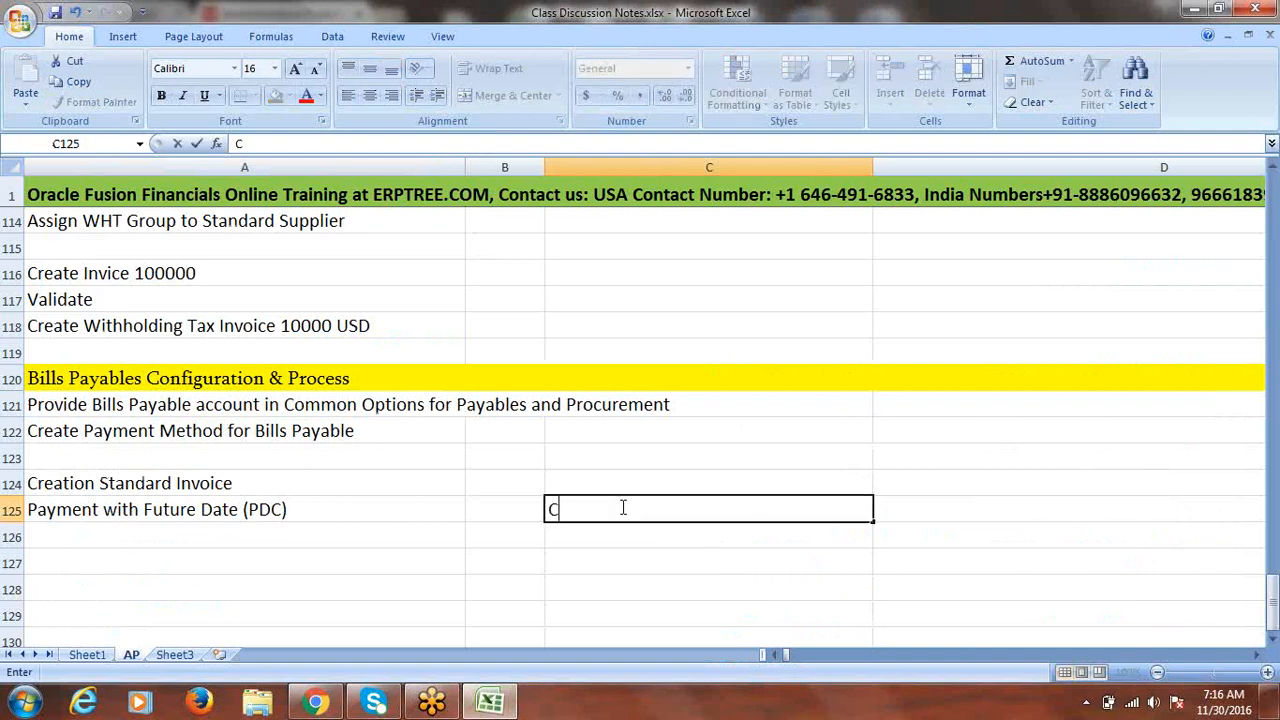
{"action": "type", "text": "ompany"}
{"action": "key", "text": "Return"}
{"action": "type", "text": "Depart"}
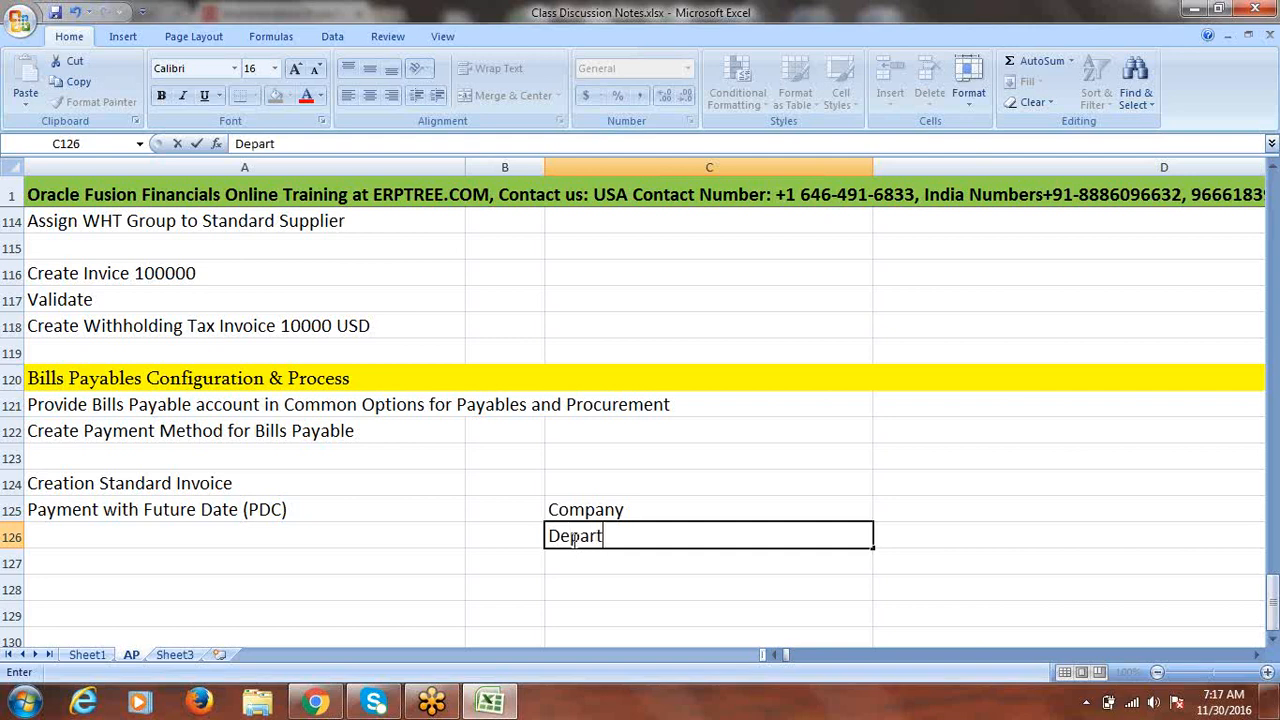
{"action": "type", "text": "ment"}
{"action": "key", "text": "Return"}
{"action": "type", "text": "A"}
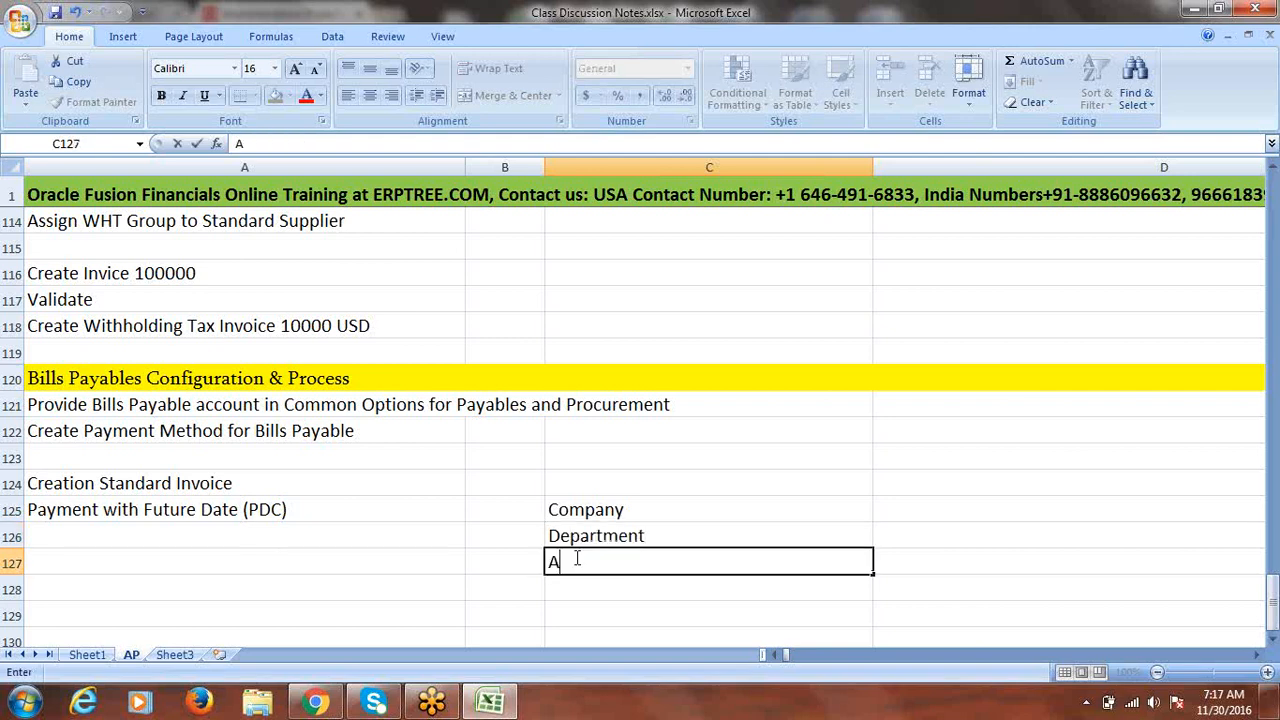
{"action": "type", "text": "ccount"}
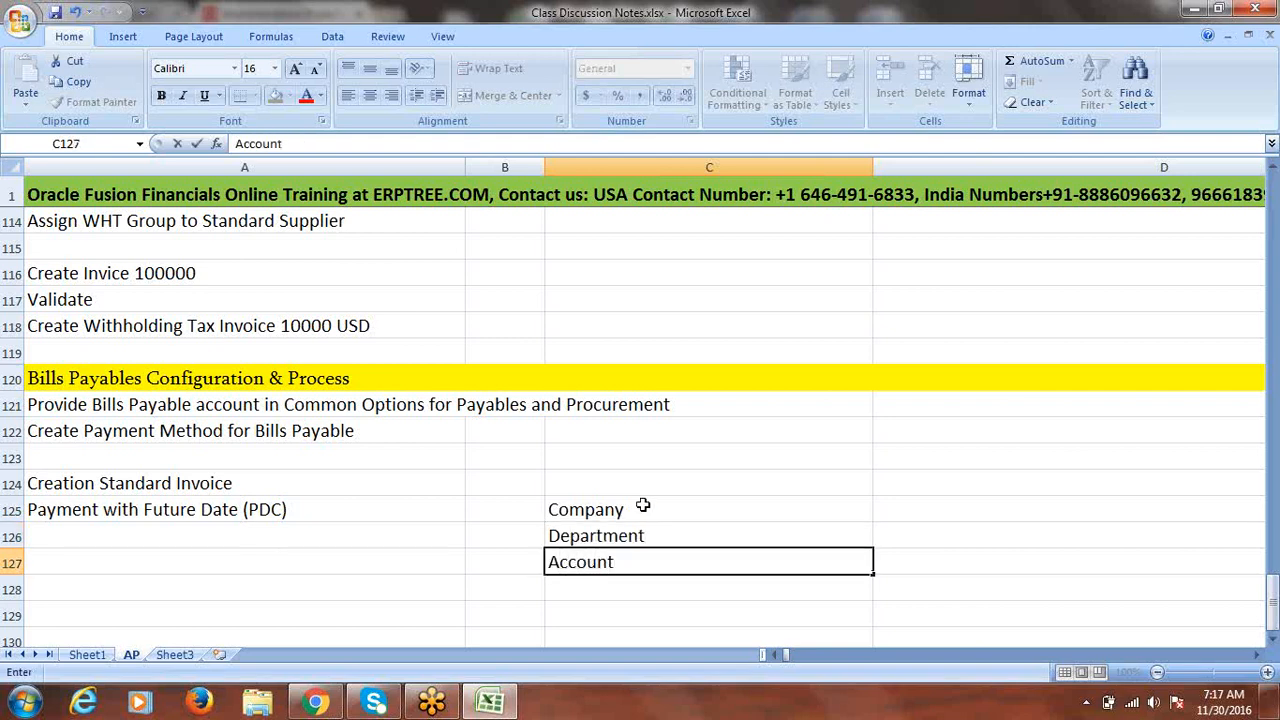
{"action": "left_click_drag", "start_coordinate": [643, 507], "coordinate": [644, 556]}
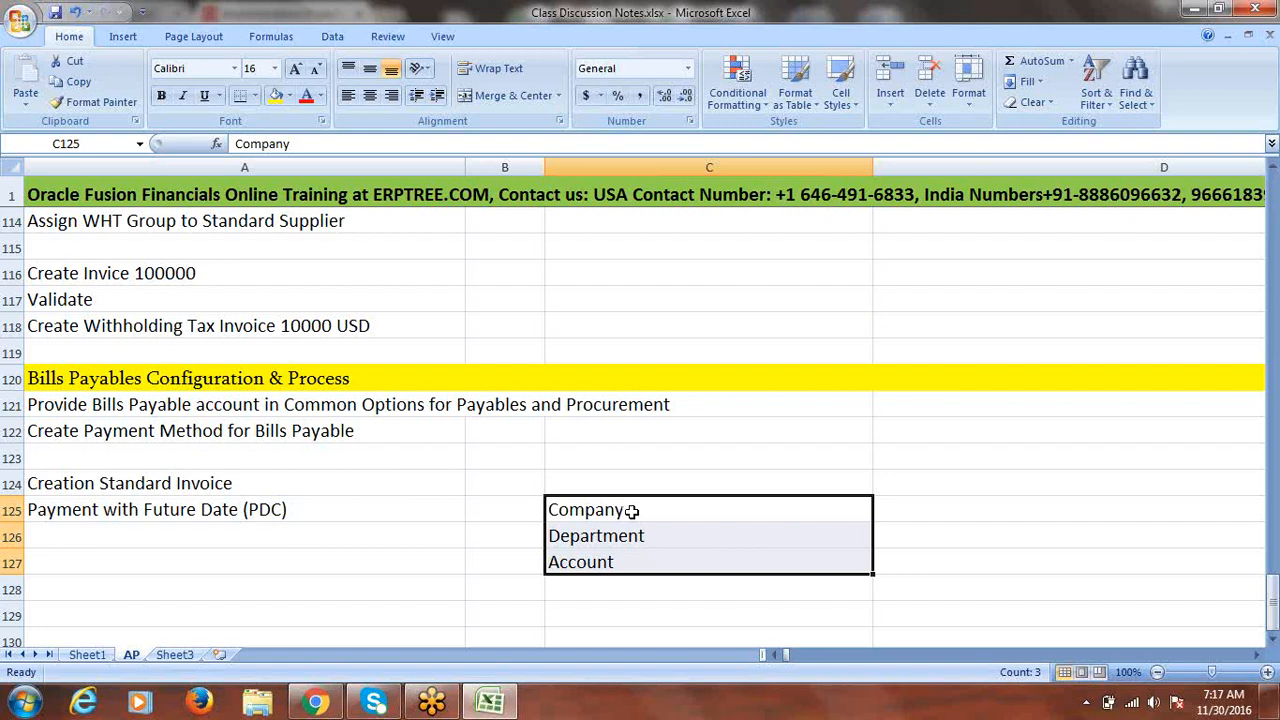
{"action": "left_click_drag", "start_coordinate": [632, 511], "coordinate": [632, 525]}
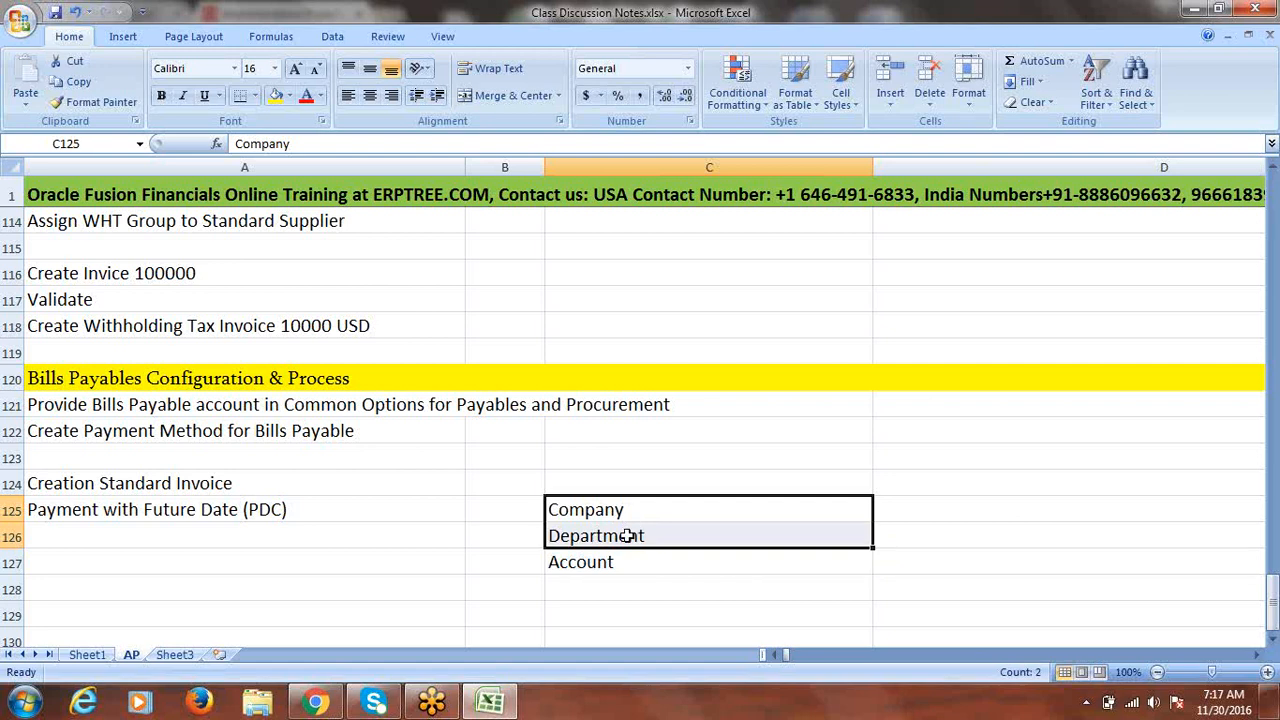
{"action": "left_click", "coordinate": [604, 567]}
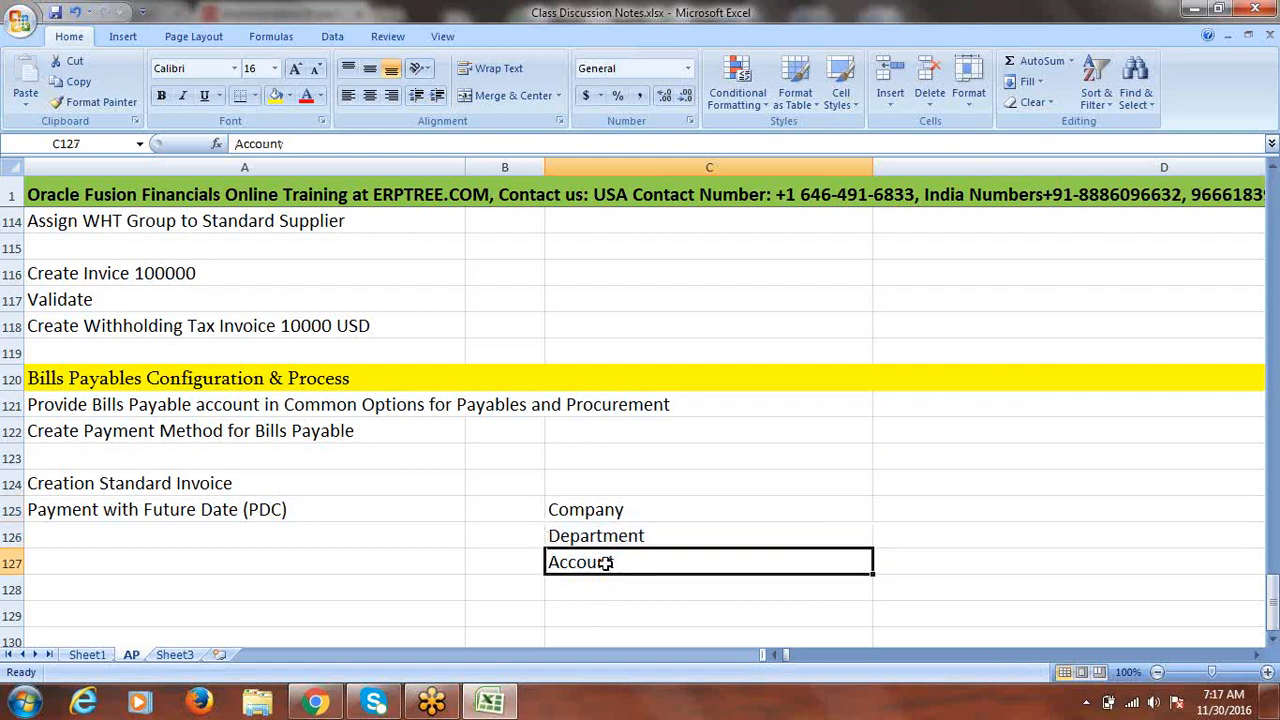
{"action": "left_click", "coordinate": [897, 563]}
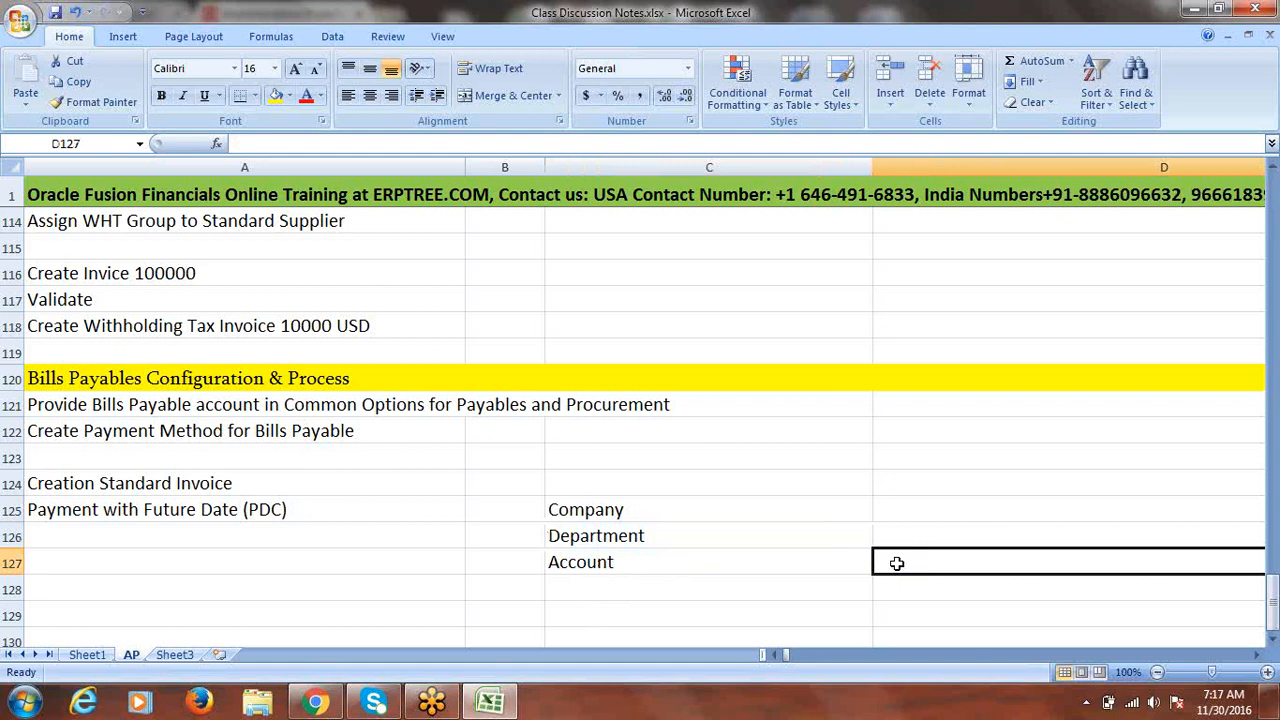
- Enter Corporate Account in D127 beside the Account entry in C127
{"action": "type", "text": "C"}
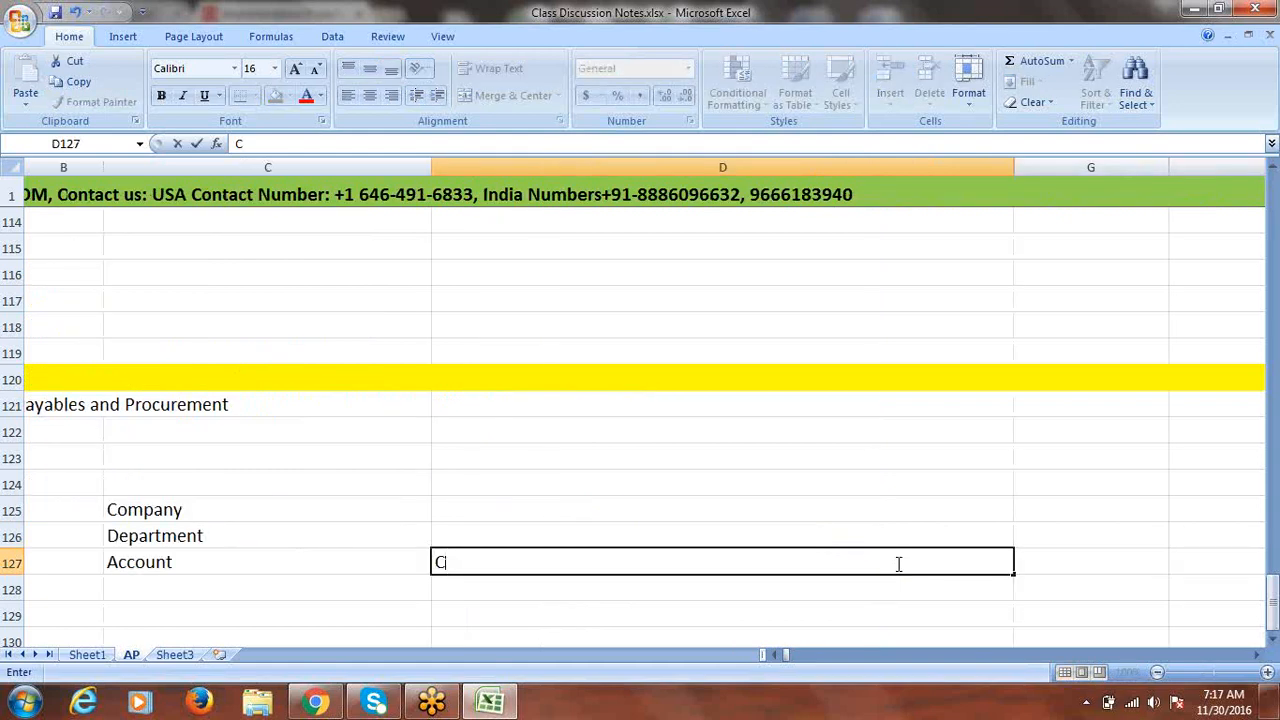
{"action": "type", "text": "orporat"}
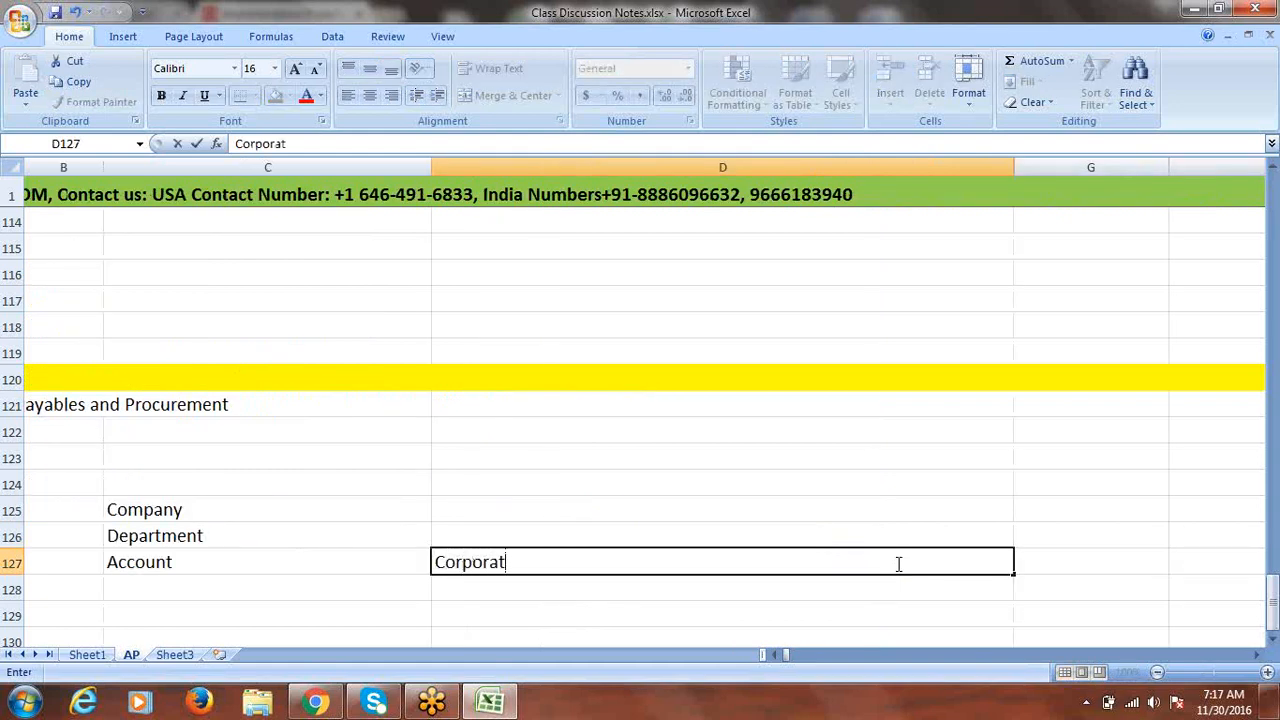
{"action": "type", "text": "e Account"}
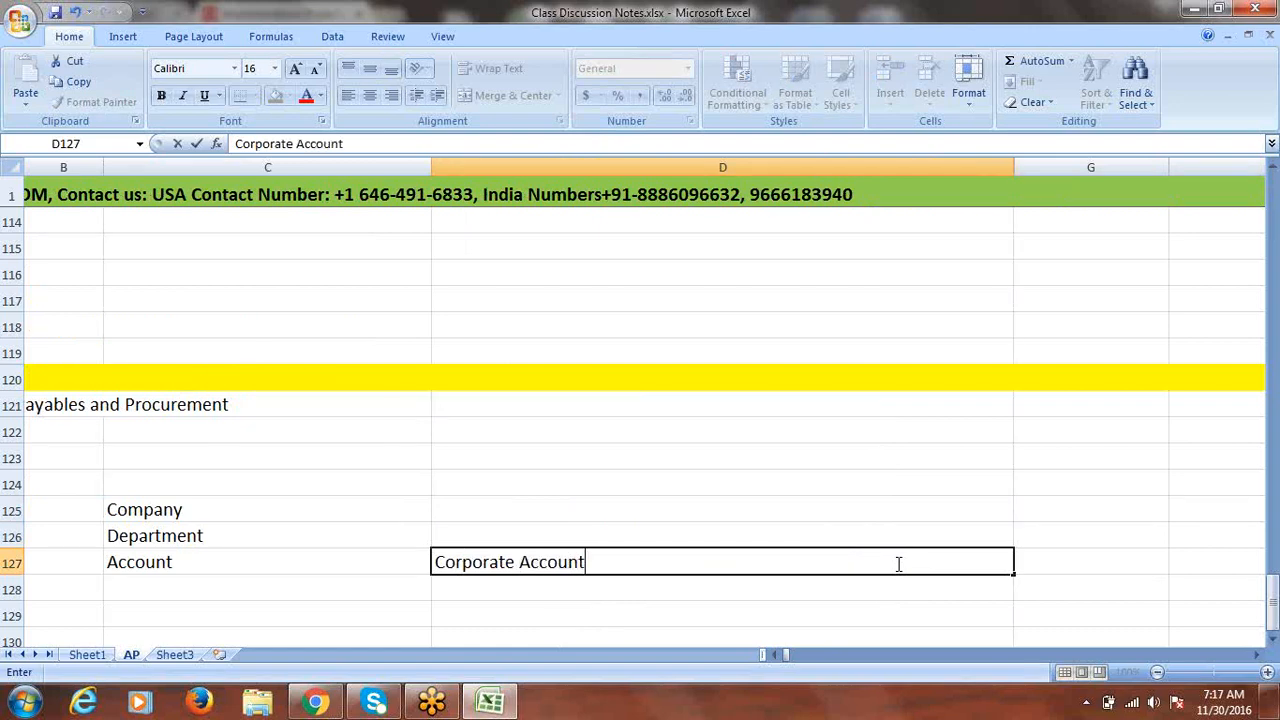
{"action": "left_click", "coordinate": [600, 530]}
{"action": "left_click", "coordinate": [535, 564]}
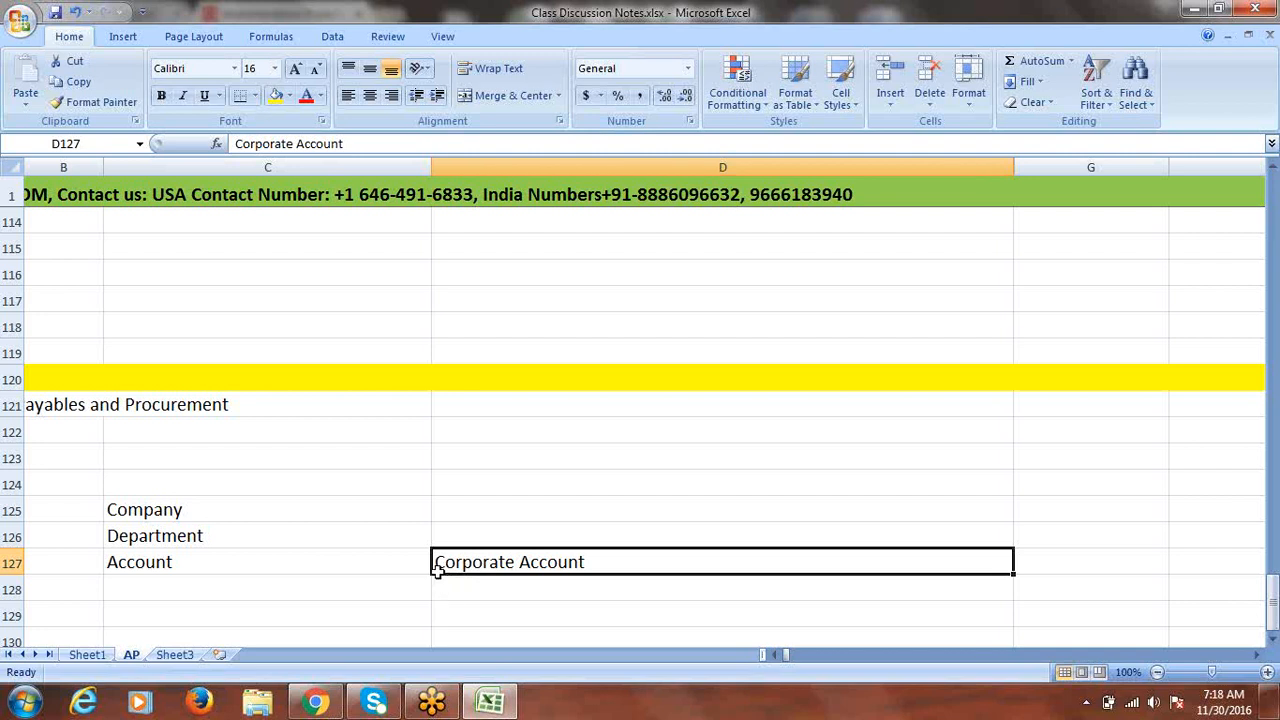
{"action": "left_click", "coordinate": [234, 563]}
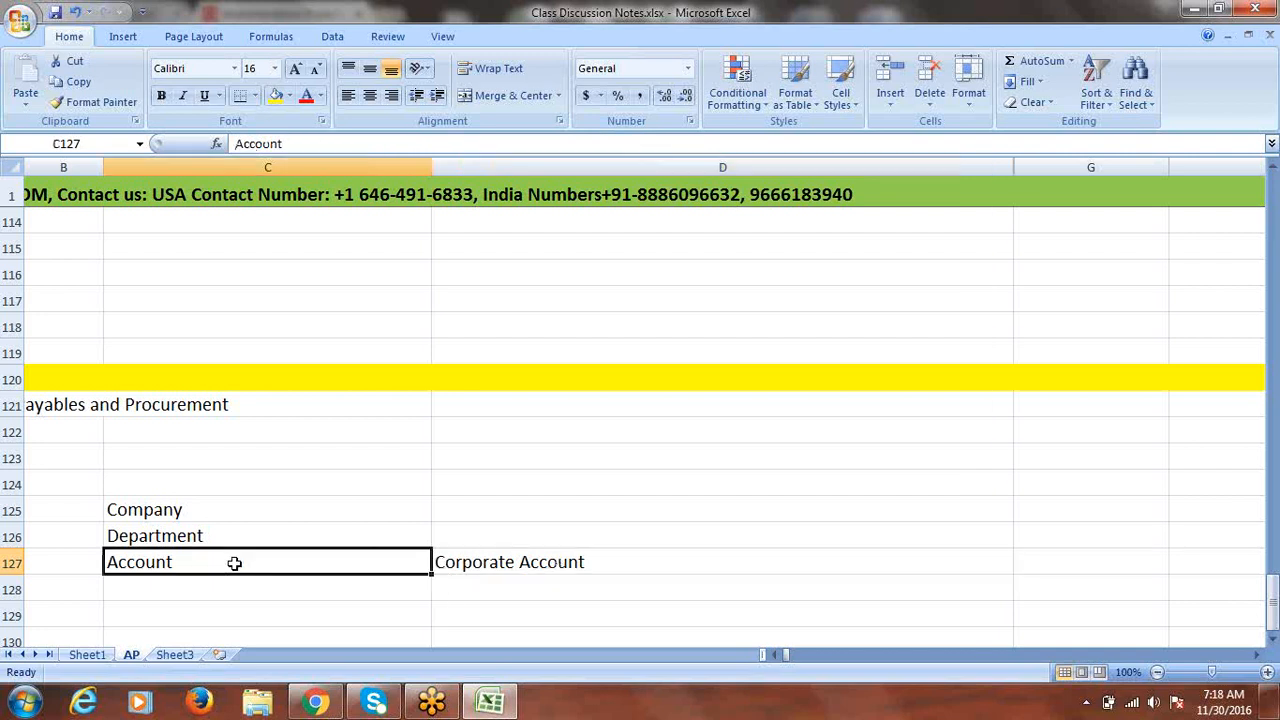
{"action": "left_click", "coordinate": [503, 561]}
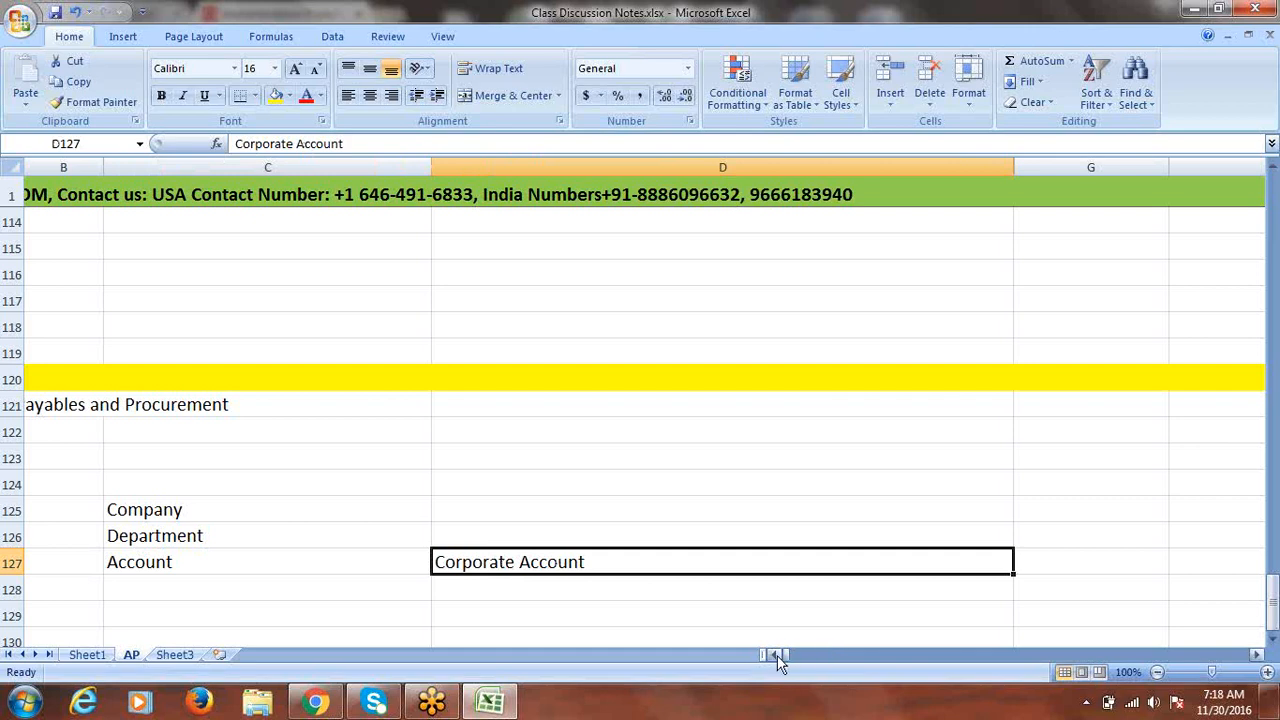
- Review the notes, selecting rows 124–125 and the Account / Corporate Account pair
{"action": "left_click_drag", "start_coordinate": [777, 655], "coordinate": [776, 656]}
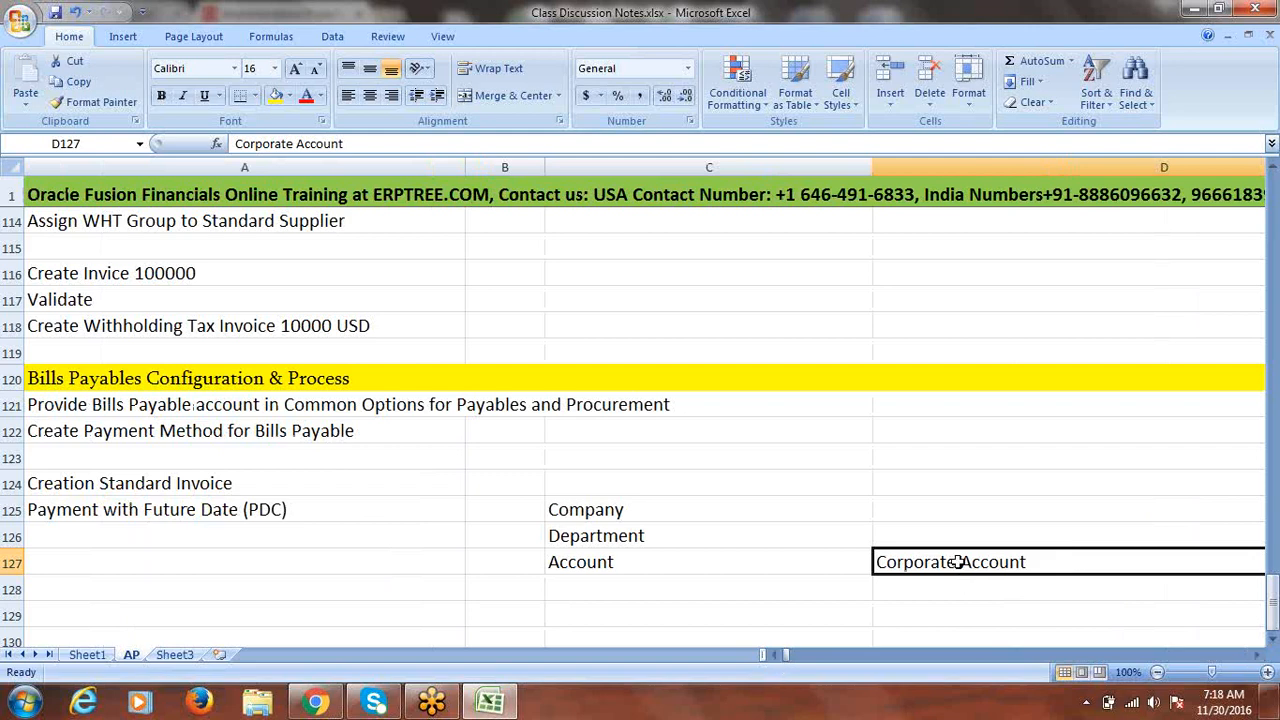
{"action": "left_click", "coordinate": [613, 565]}
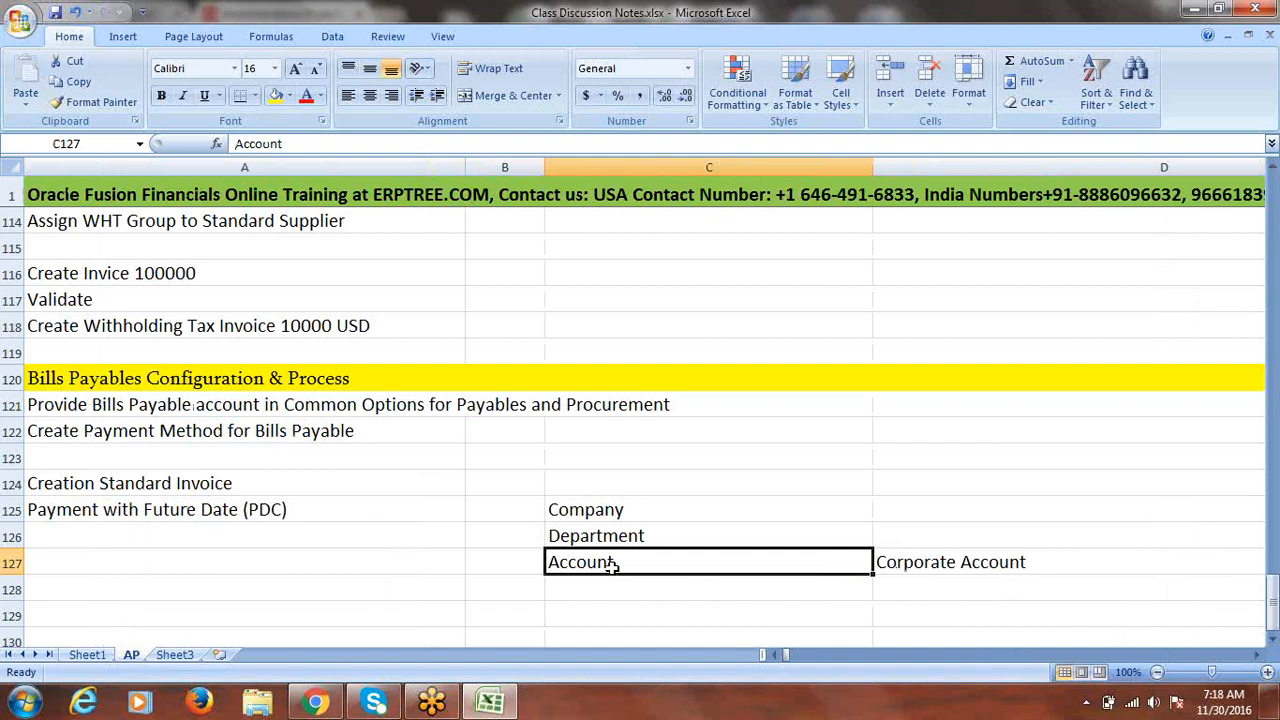
{"action": "left_click", "coordinate": [958, 567]}
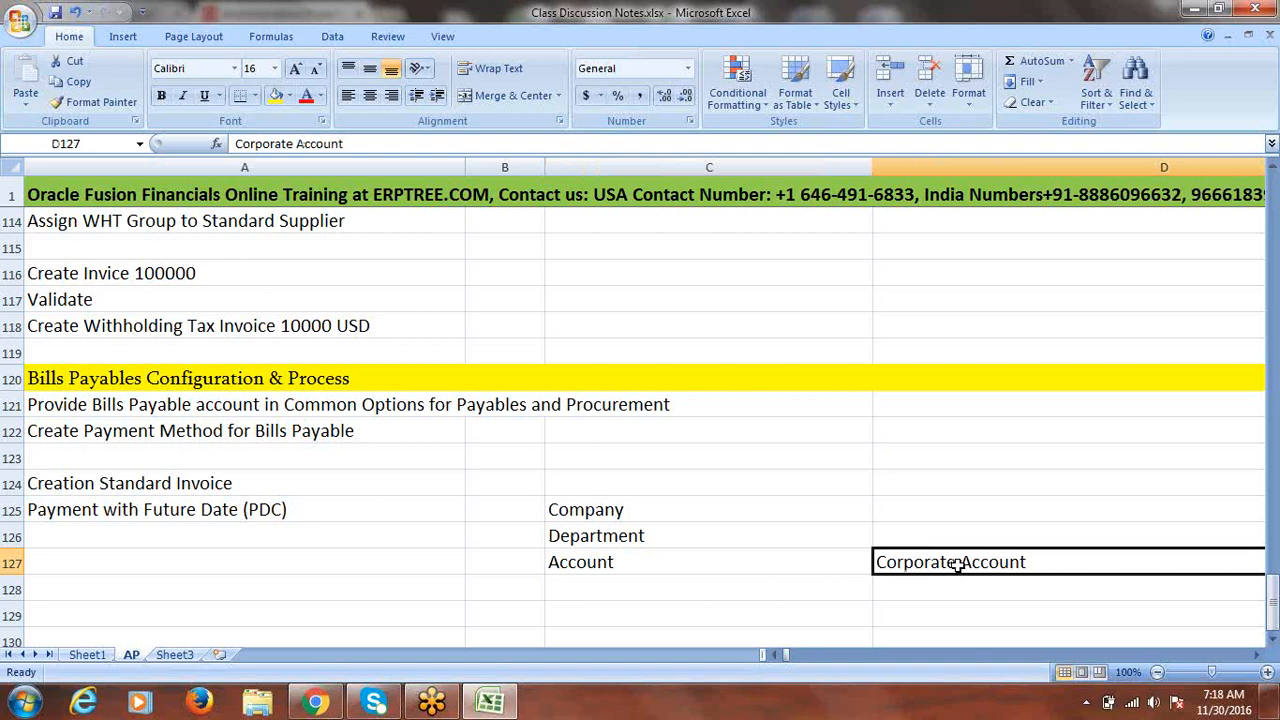
{"action": "left_click", "coordinate": [646, 564]}
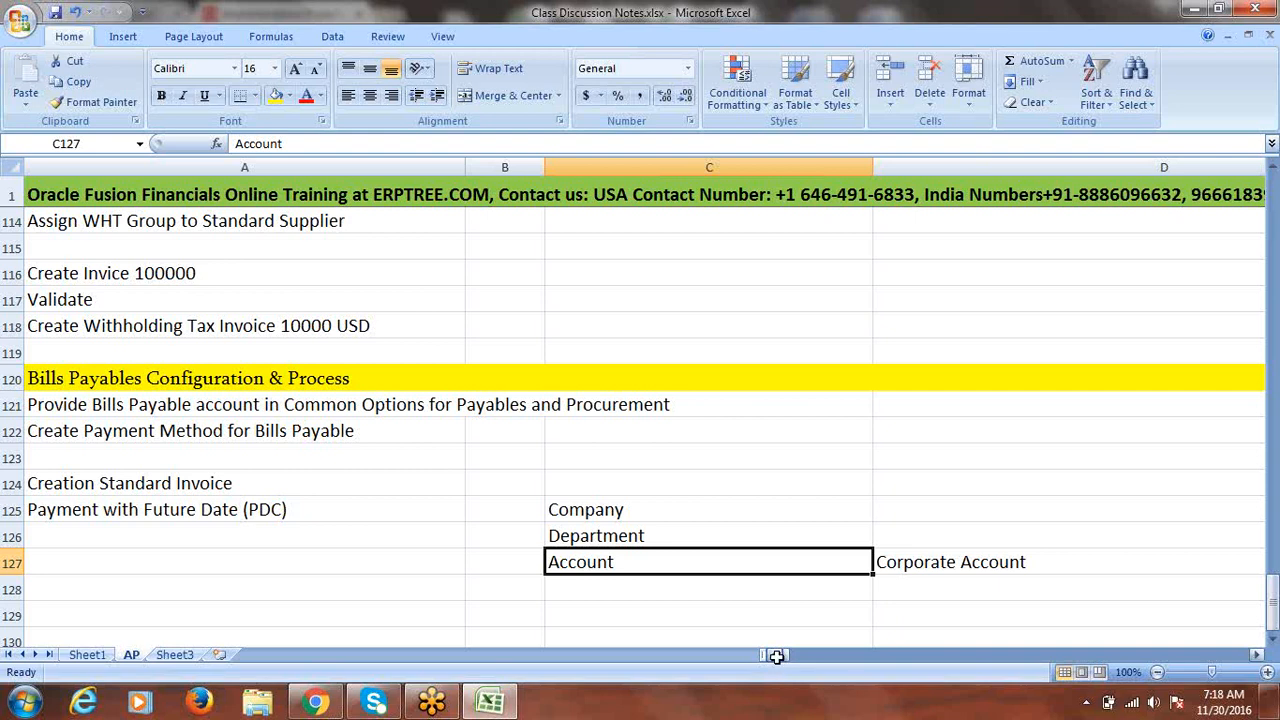
{"action": "left_click_drag", "start_coordinate": [214, 487], "coordinate": [221, 508]}
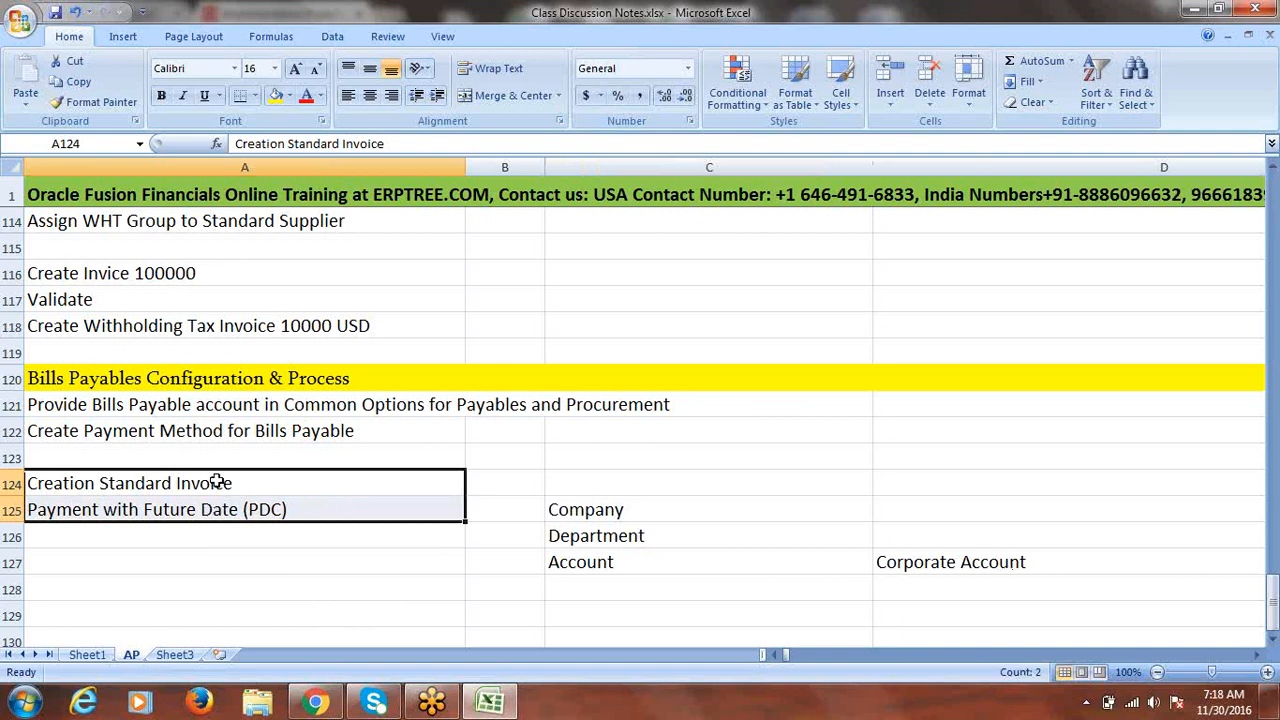
{"action": "left_click_drag", "start_coordinate": [632, 563], "coordinate": [893, 566]}
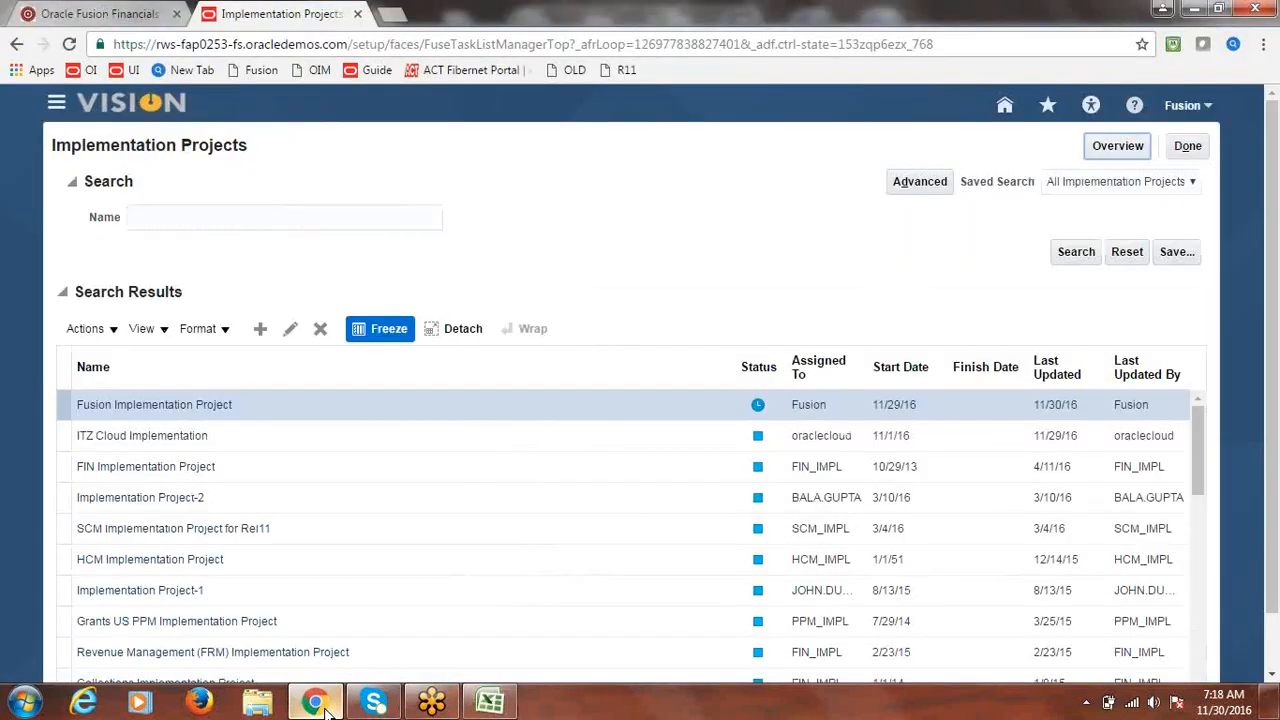
{"action": "left_click", "coordinate": [315, 702]}
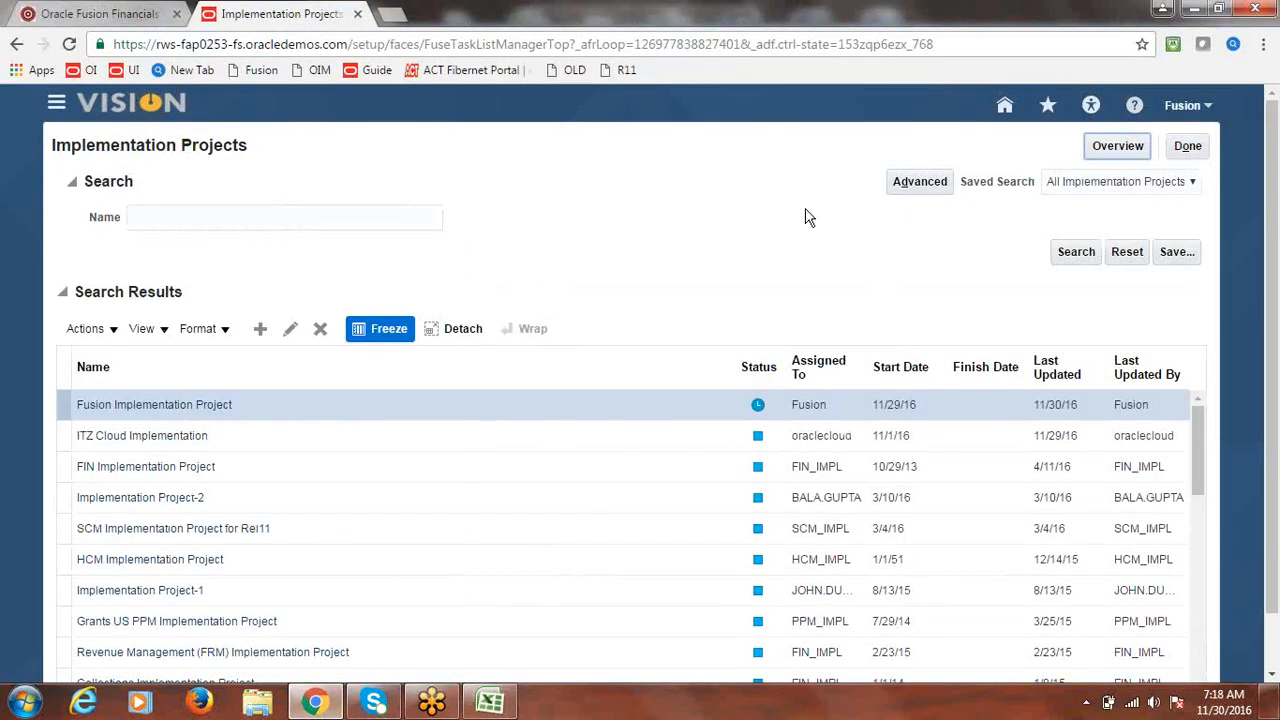
- Search the Fusion Implementation Project tasks for 'Common Options for Payables' and open the Financials task
{"action": "left_click", "coordinate": [1133, 149]}
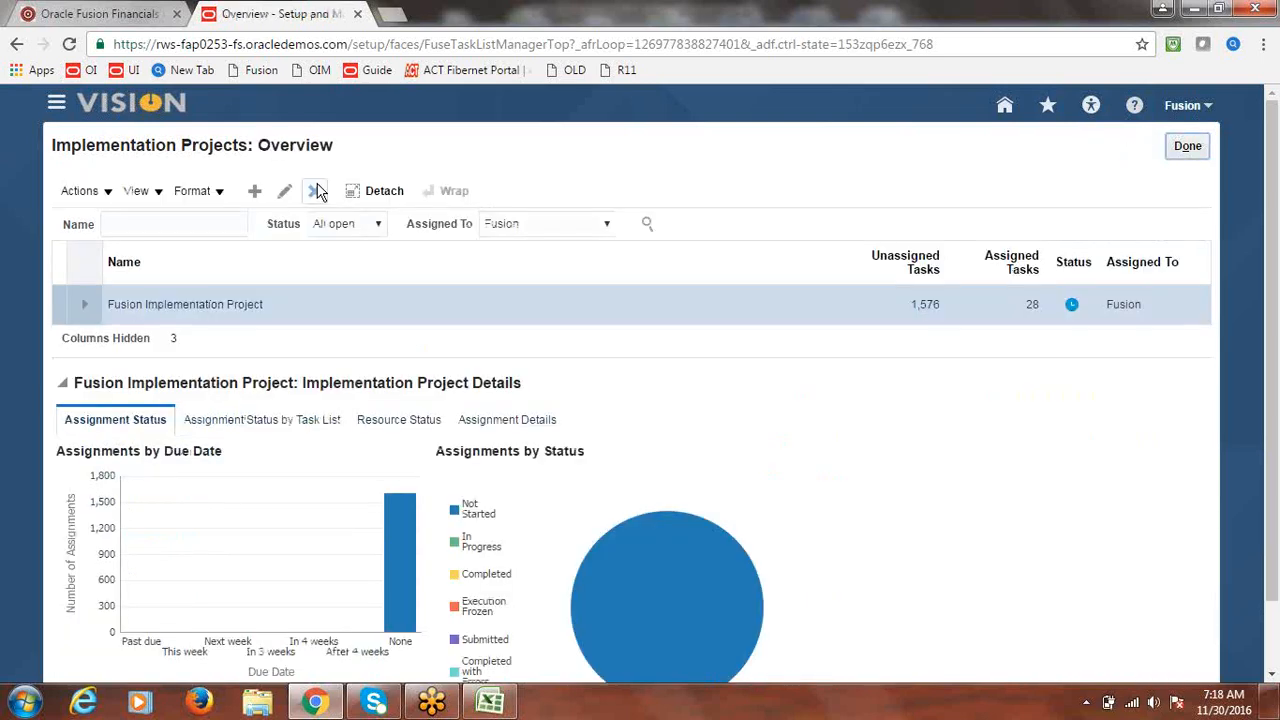
{"action": "left_click", "coordinate": [178, 313]}
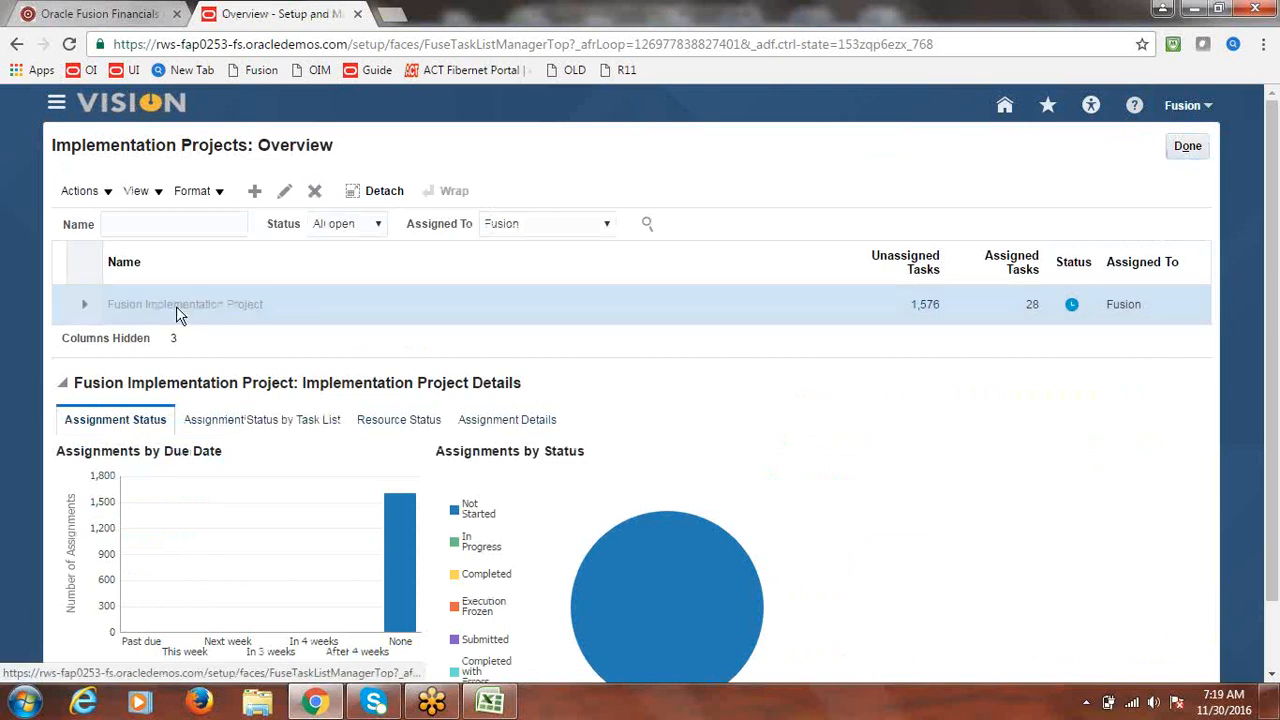
{"action": "left_click", "coordinate": [164, 368]}
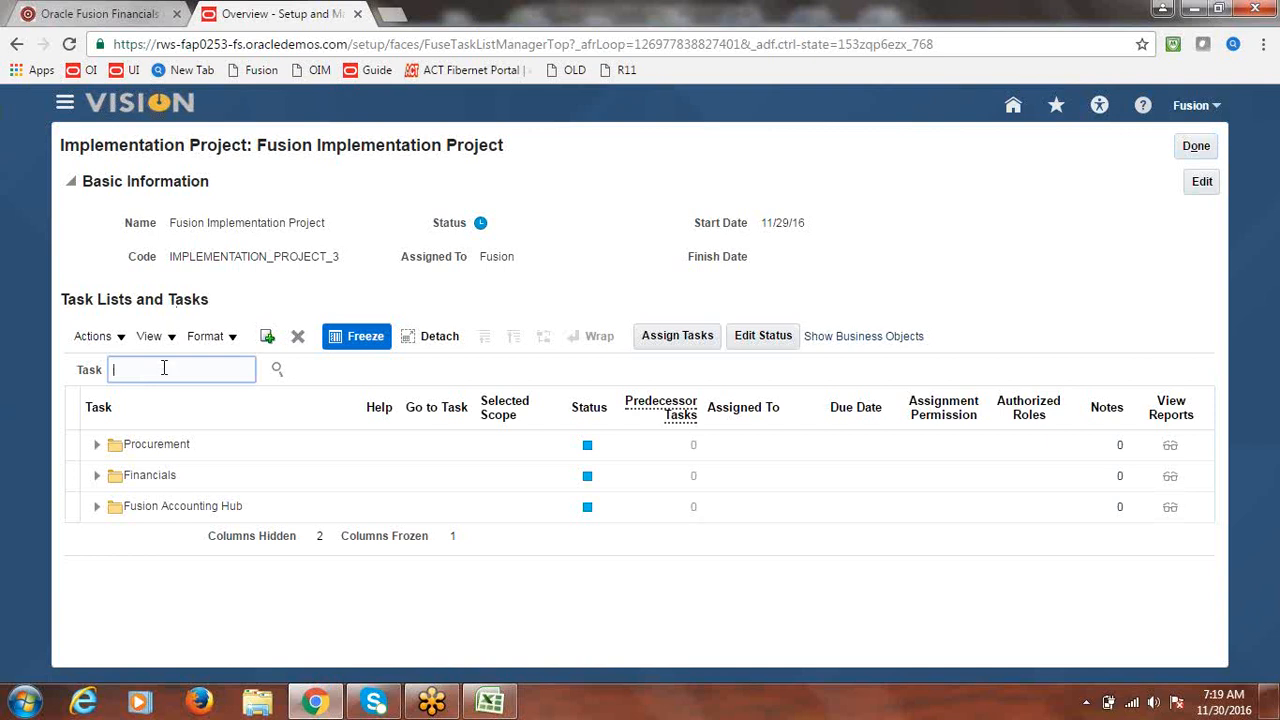
{"action": "type", "text": "Common"}
{"action": "type", "text": " Option"}
{"action": "type", "text": "s for Payab"}
{"action": "type", "text": "les"}
{"action": "left_click", "coordinate": [277, 369]}
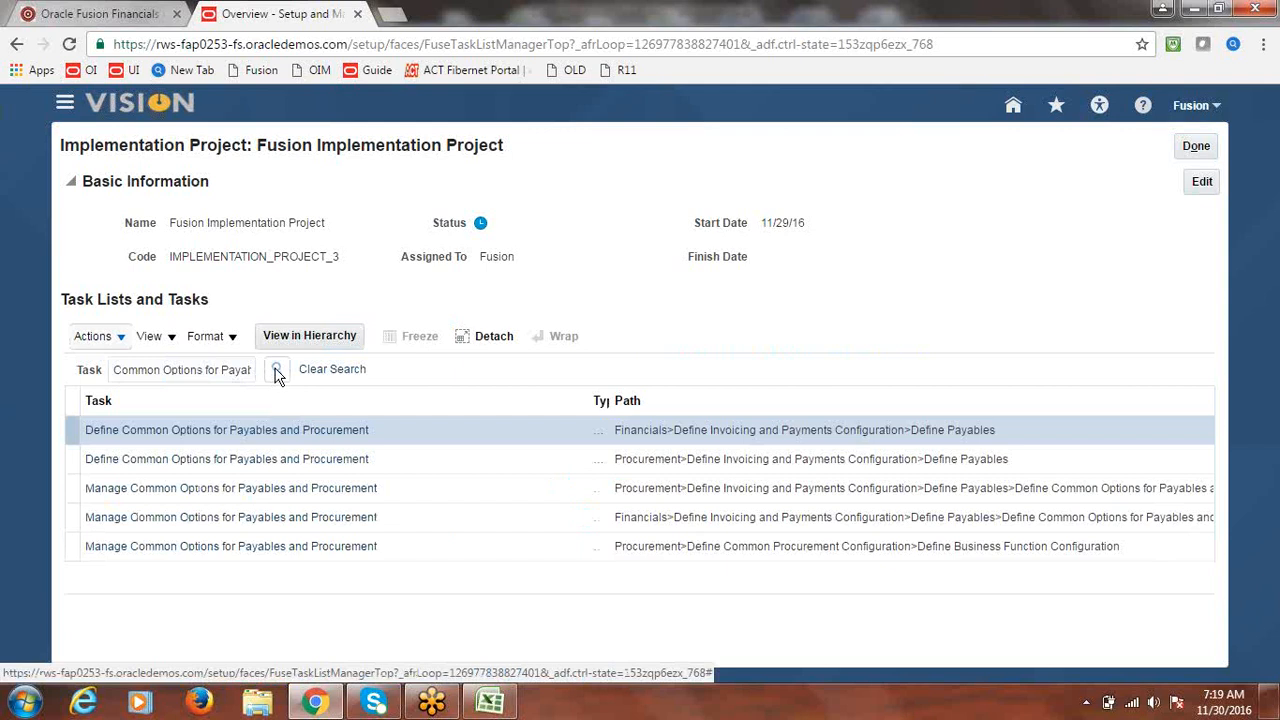
{"action": "left_click", "coordinate": [238, 520]}
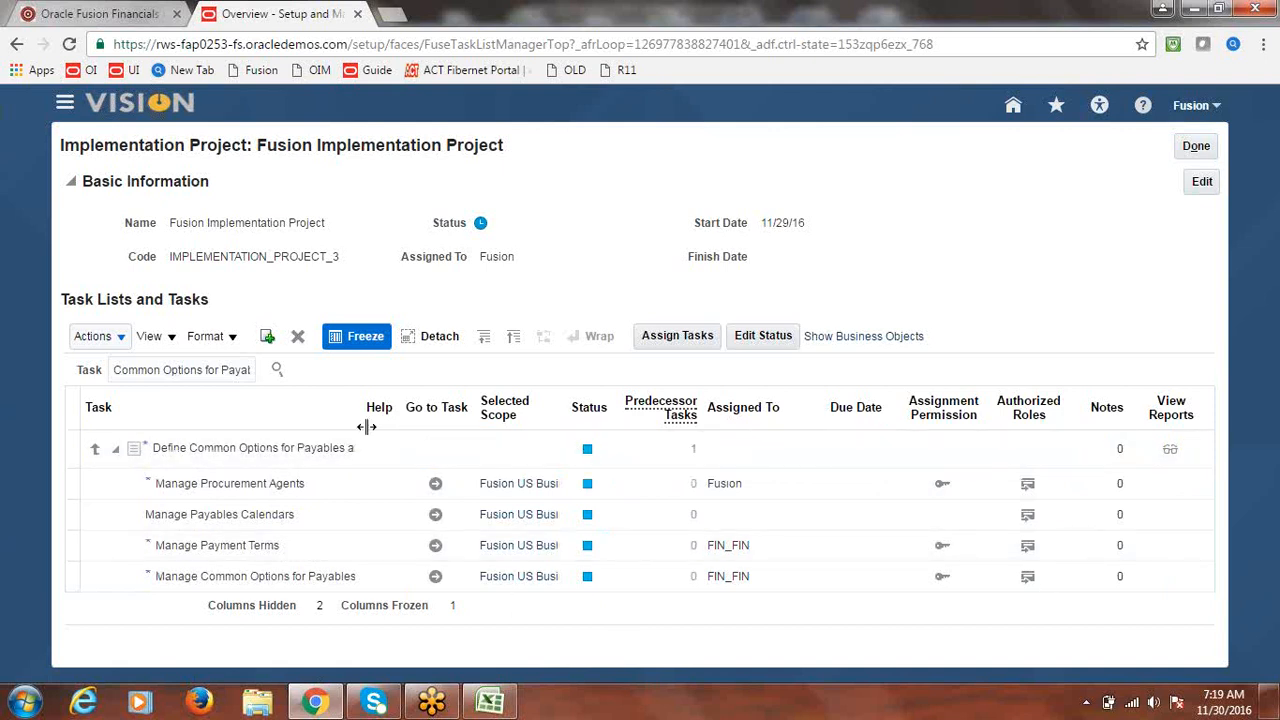
{"action": "left_click_drag", "start_coordinate": [364, 421], "coordinate": [570, 424]}
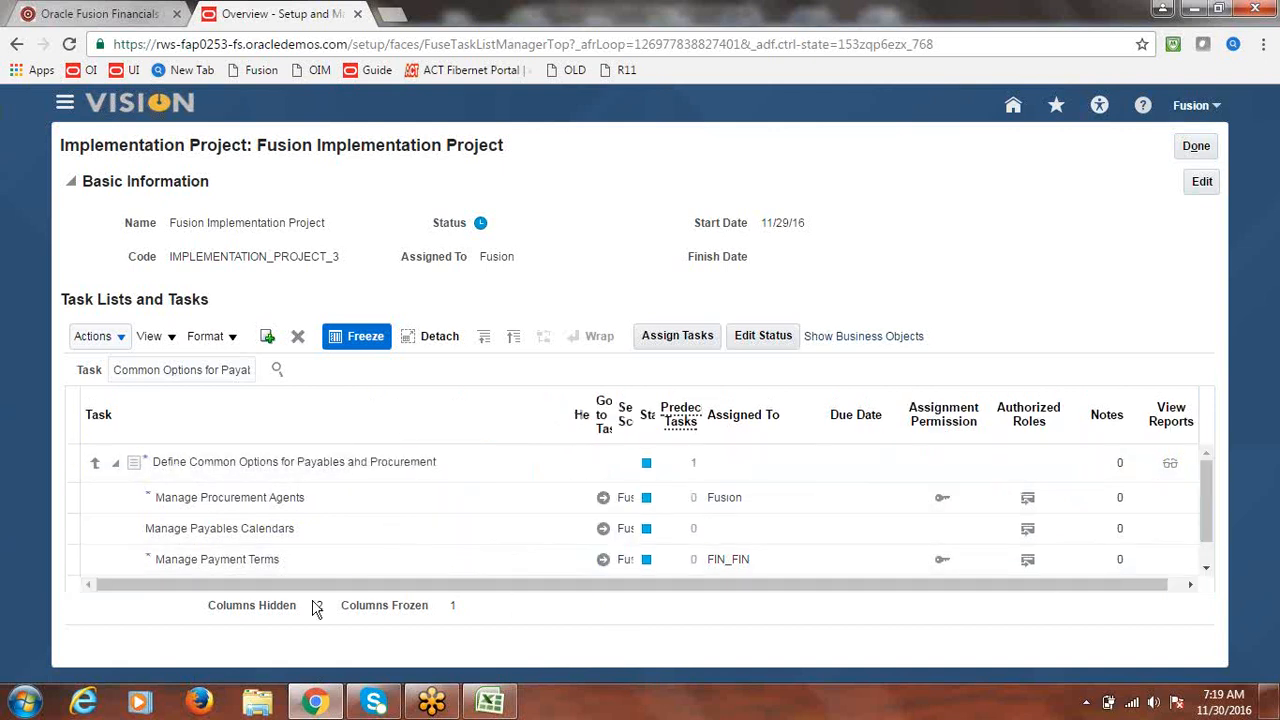
{"action": "left_click", "coordinate": [1207, 575]}
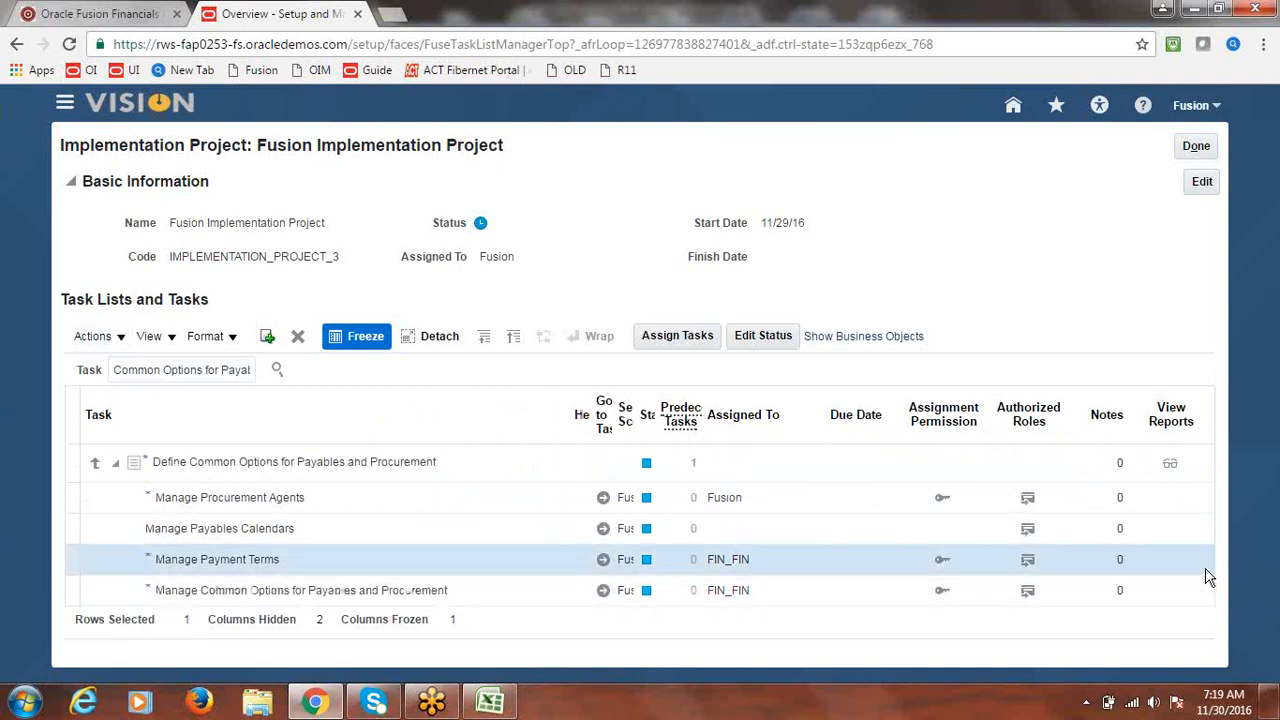
{"action": "left_click", "coordinate": [603, 593]}
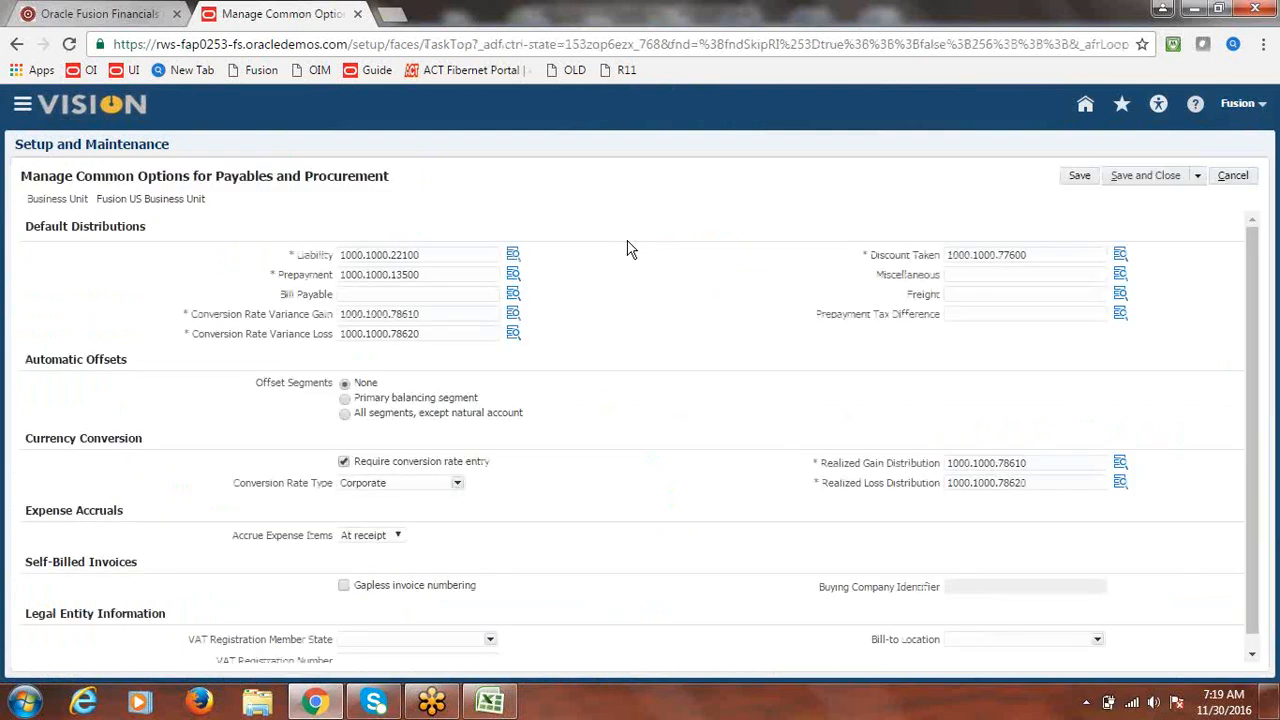
- Copy the Prepayment account into the empty Bill Payable field
{"action": "left_click", "coordinate": [412, 295]}
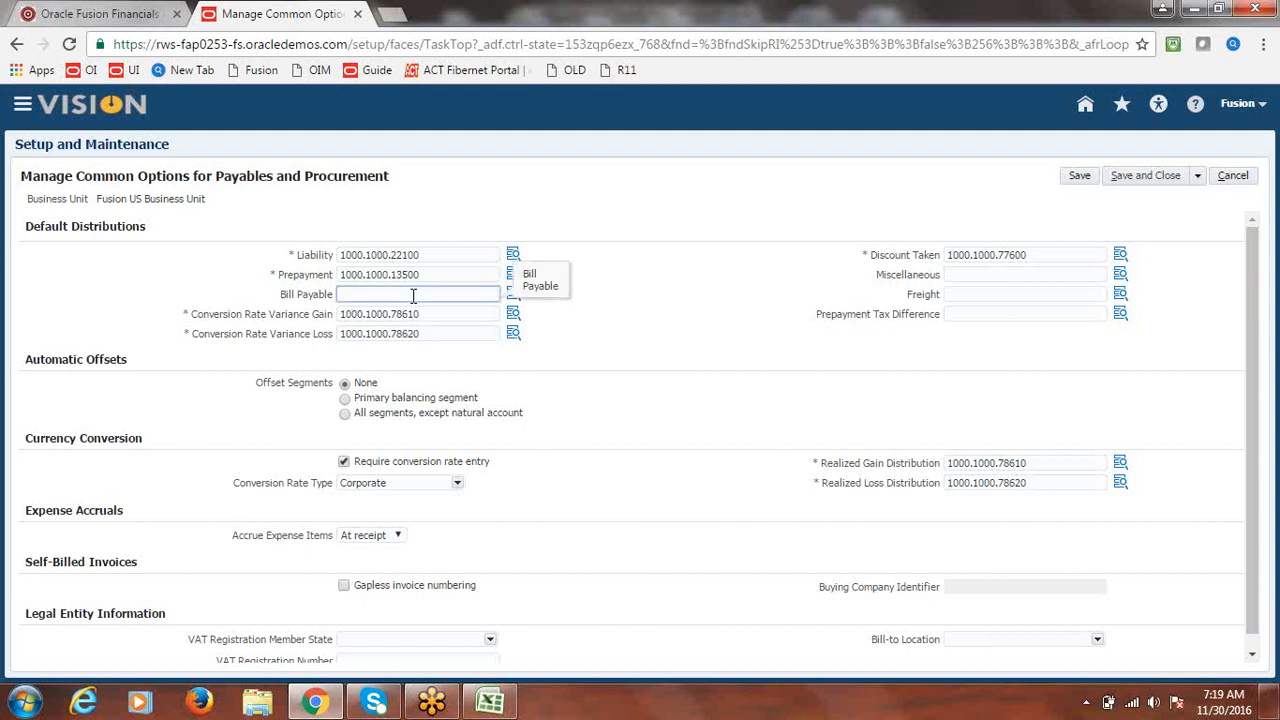
{"action": "left_click_drag", "start_coordinate": [425, 276], "coordinate": [344, 281]}
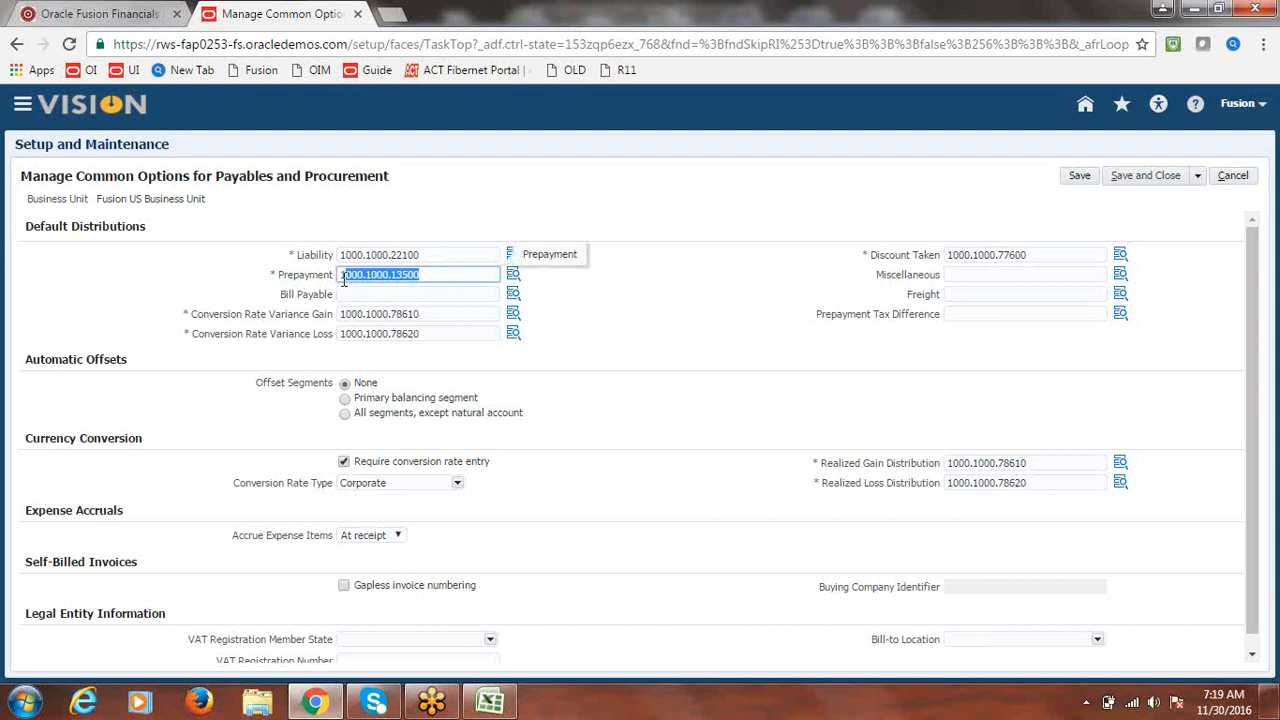
{"action": "left_click", "coordinate": [386, 295]}
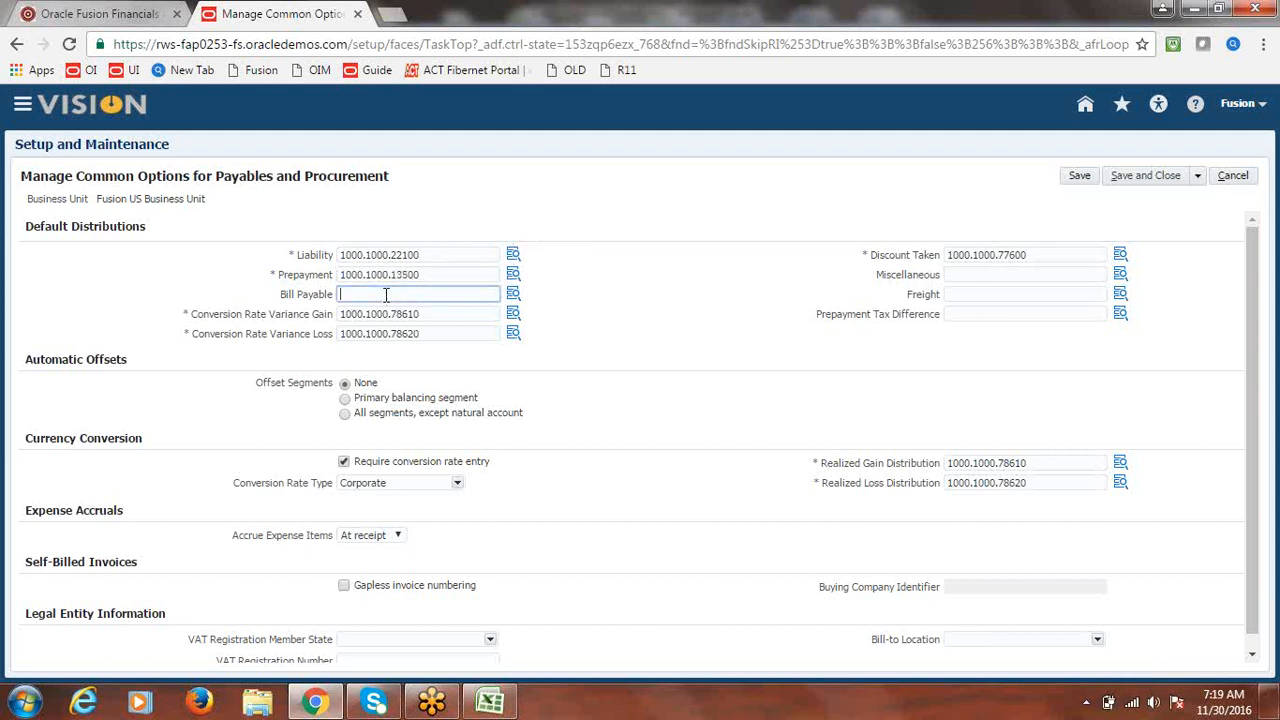
{"action": "type", "text": "1000.1000.13500"}
{"action": "left_click", "coordinate": [512, 295]}
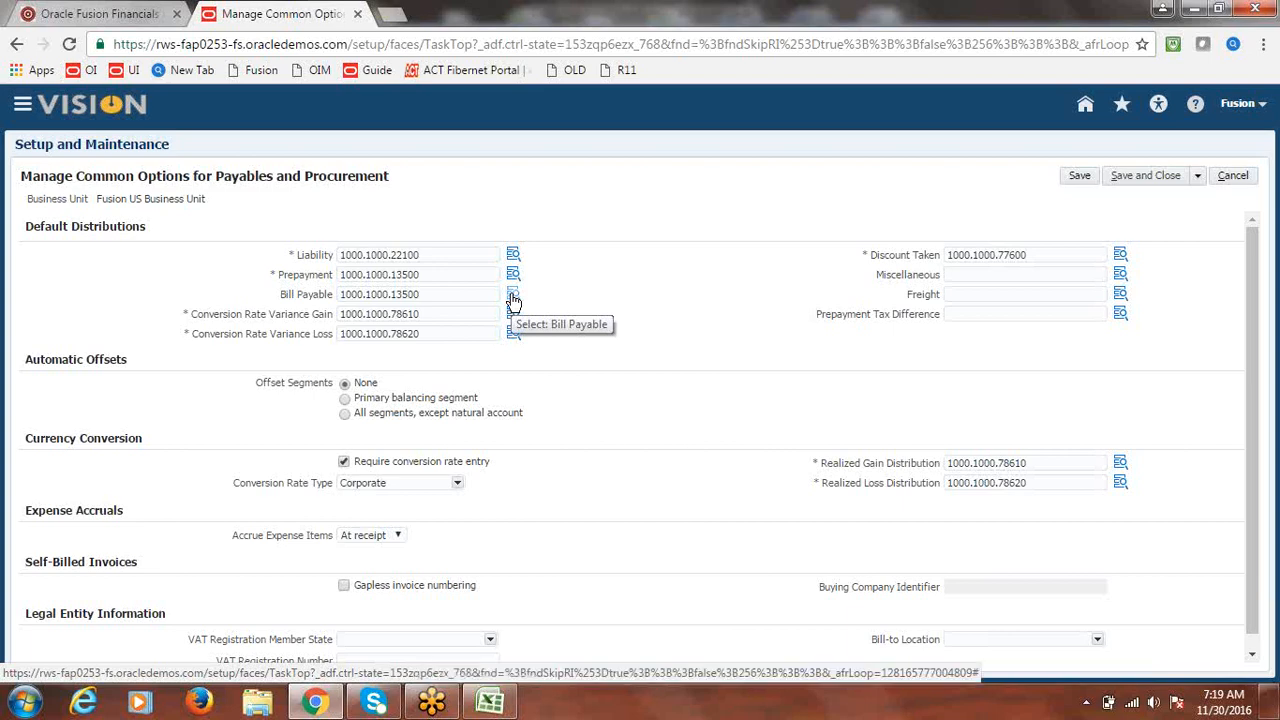
- Change the Bill Payable account segment to 11111 Bills Payable and save and close
{"action": "left_click", "coordinate": [512, 300]}
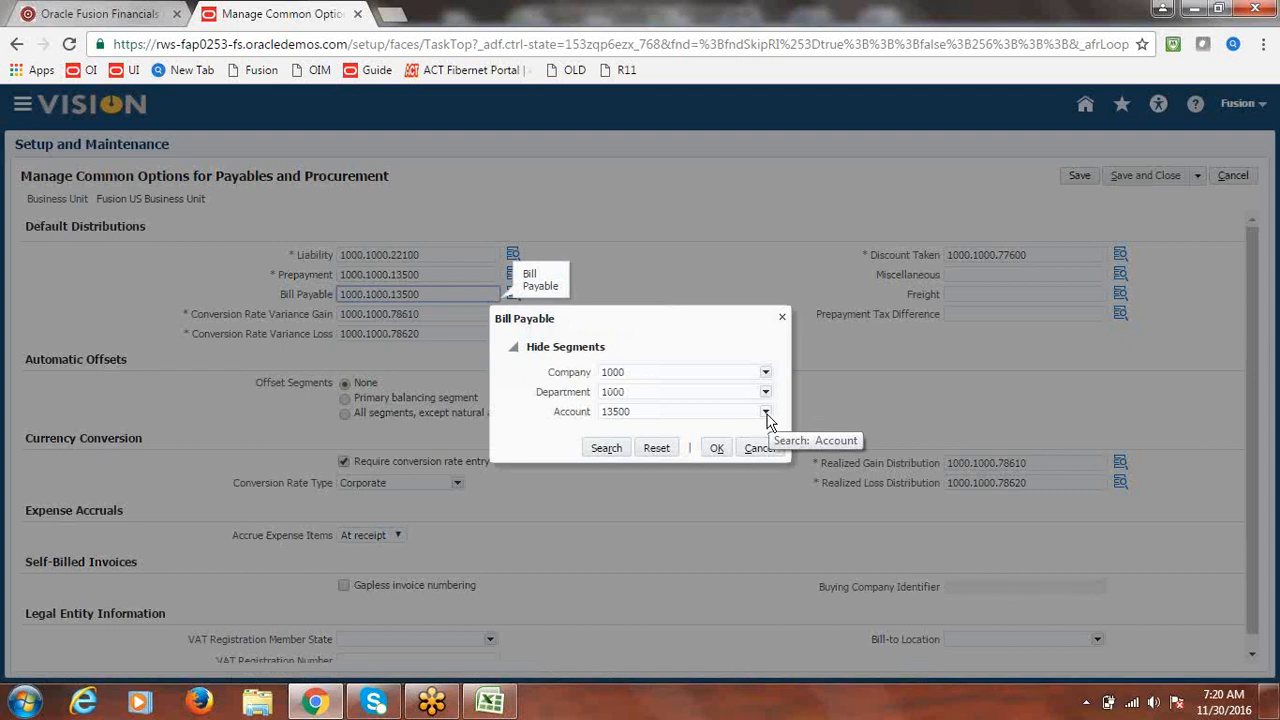
{"action": "left_click", "coordinate": [766, 414]}
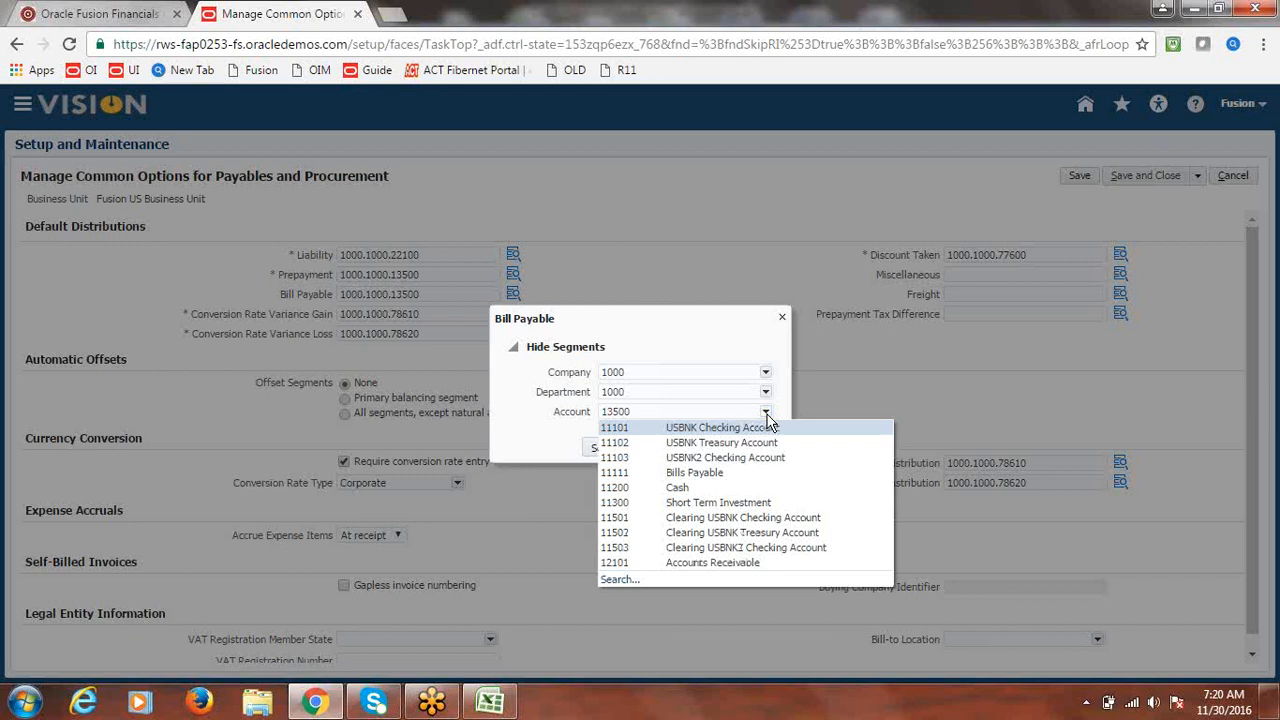
{"action": "left_click", "coordinate": [682, 470]}
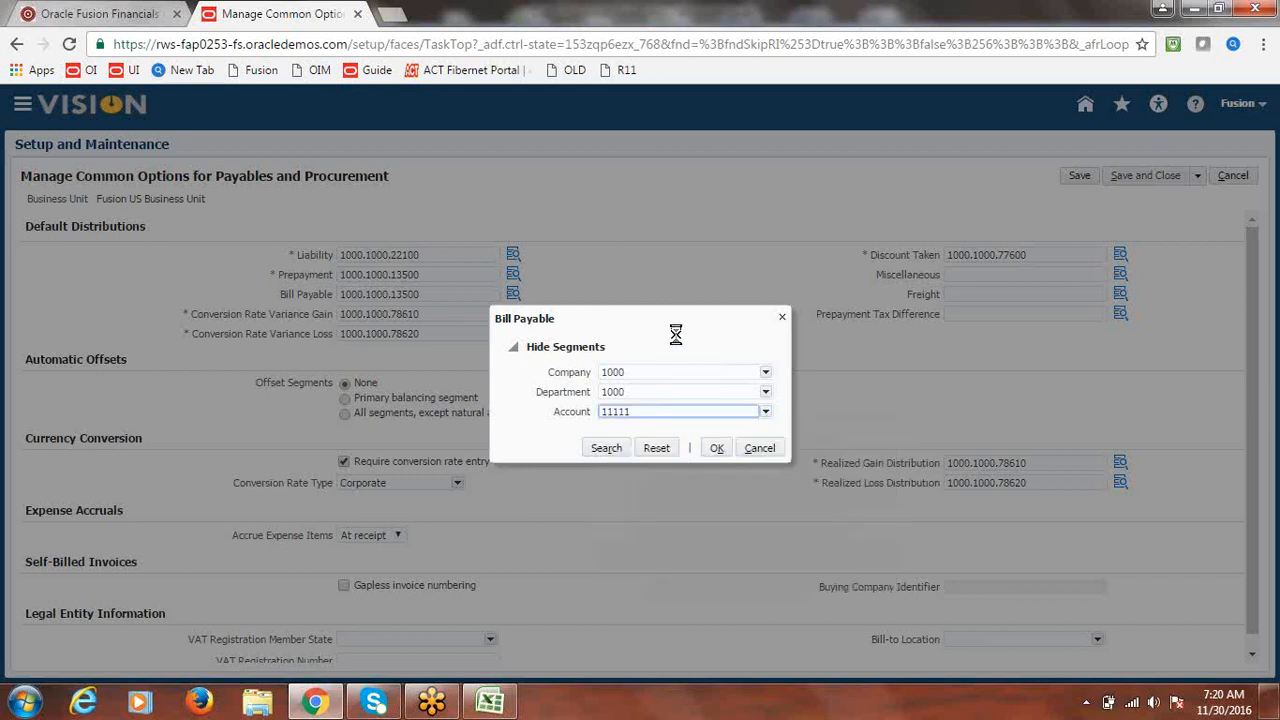
{"action": "left_click", "coordinate": [716, 448]}
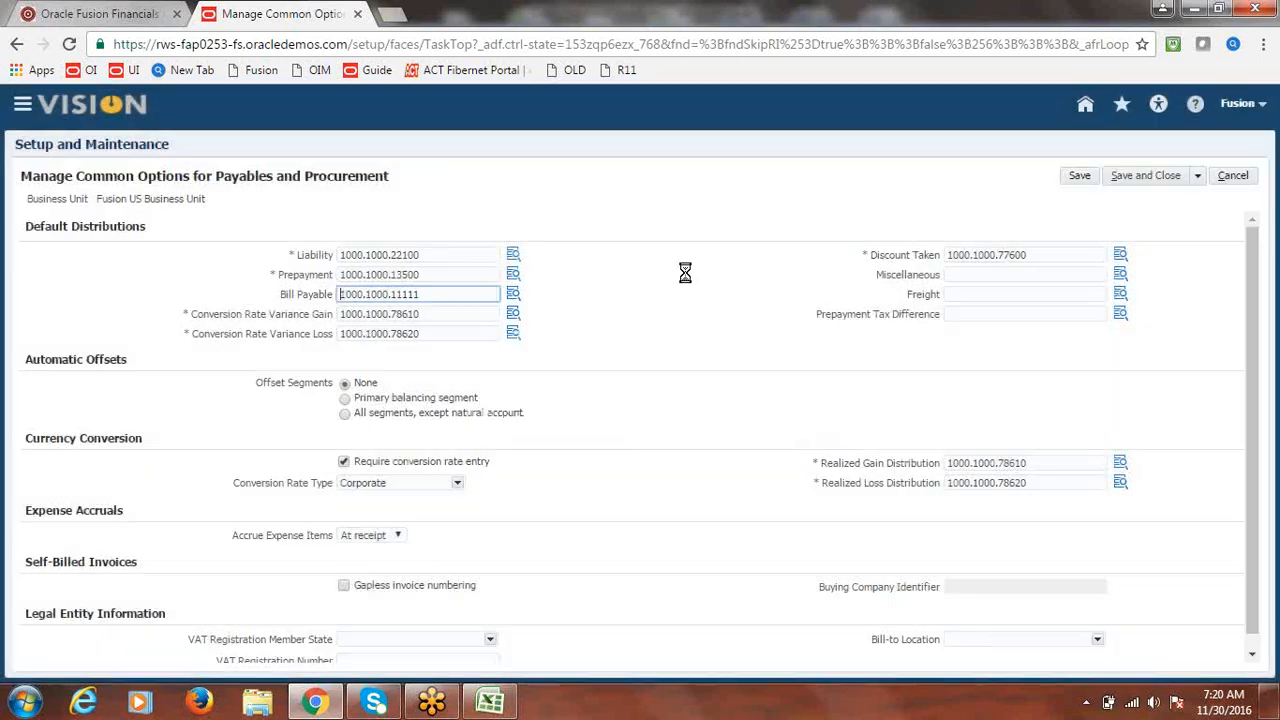
{"action": "left_click", "coordinate": [1155, 178]}
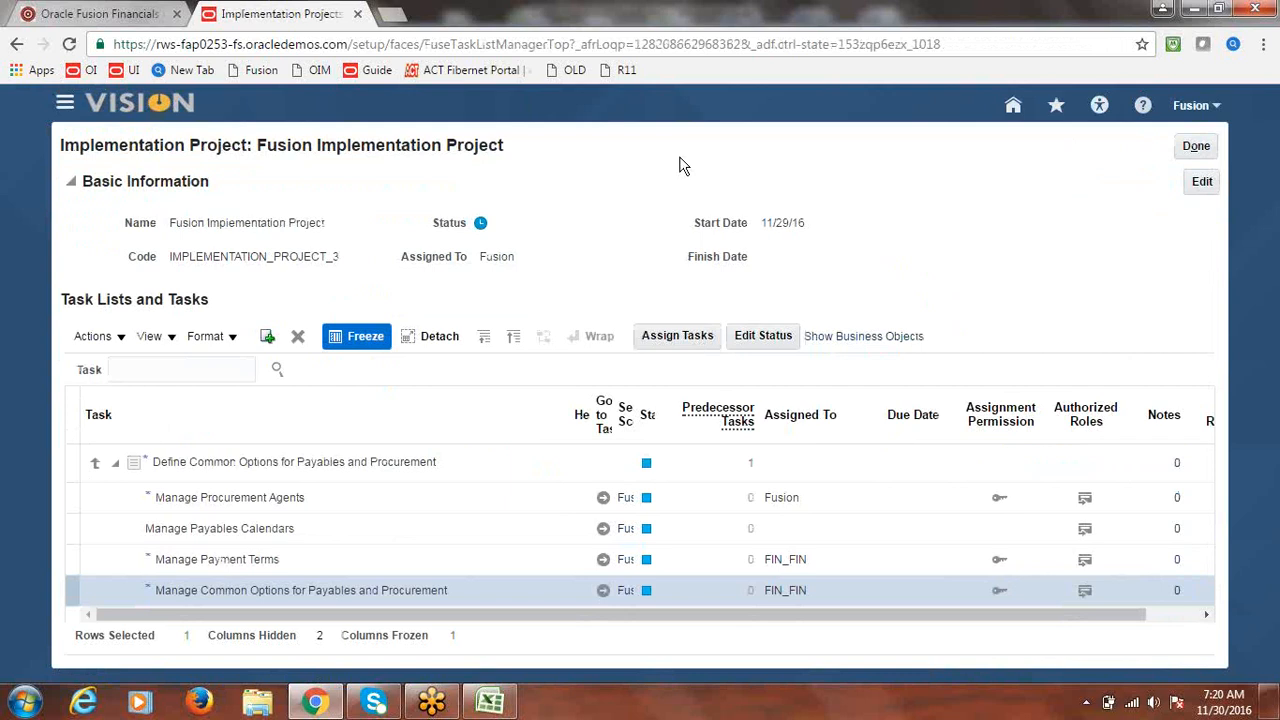
- Find the Financials 'Payment Methods' task and open Manage Payment Methods to create a method
{"action": "left_click", "coordinate": [180, 369]}
{"action": "type", "text": "me"}
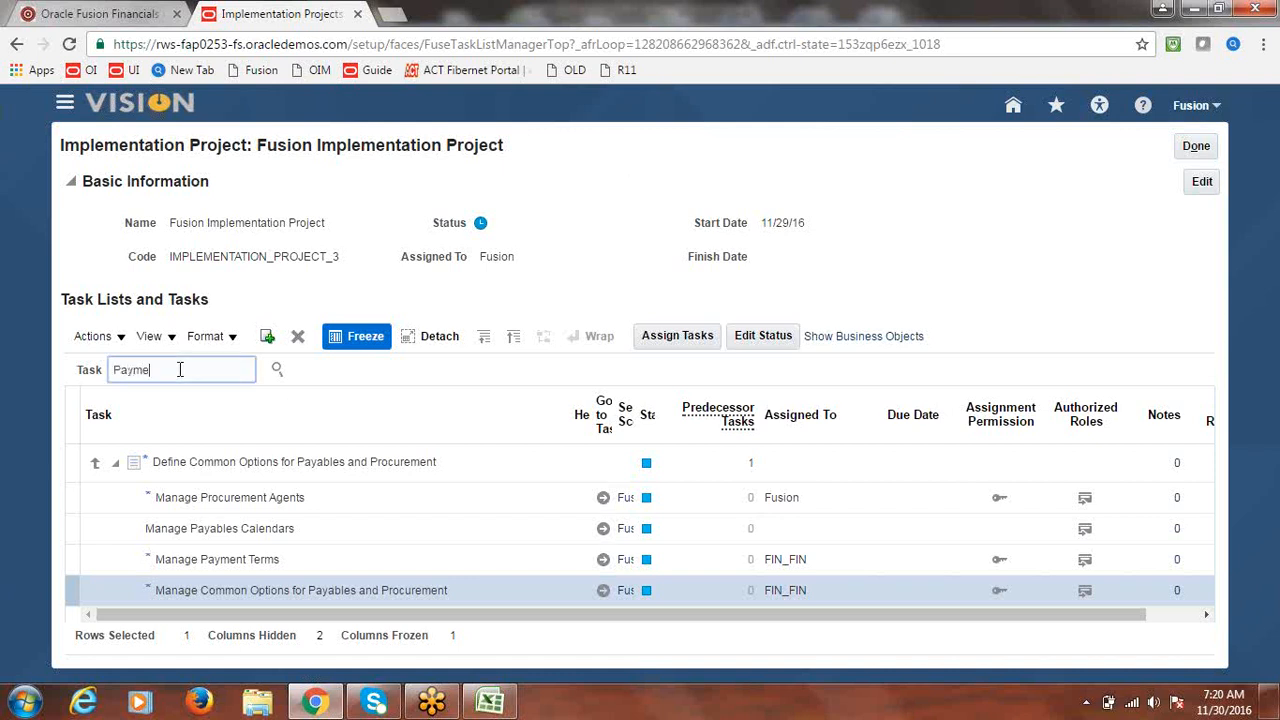
{"action": "type", "text": "nt Methods"}
{"action": "left_click", "coordinate": [280, 369]}
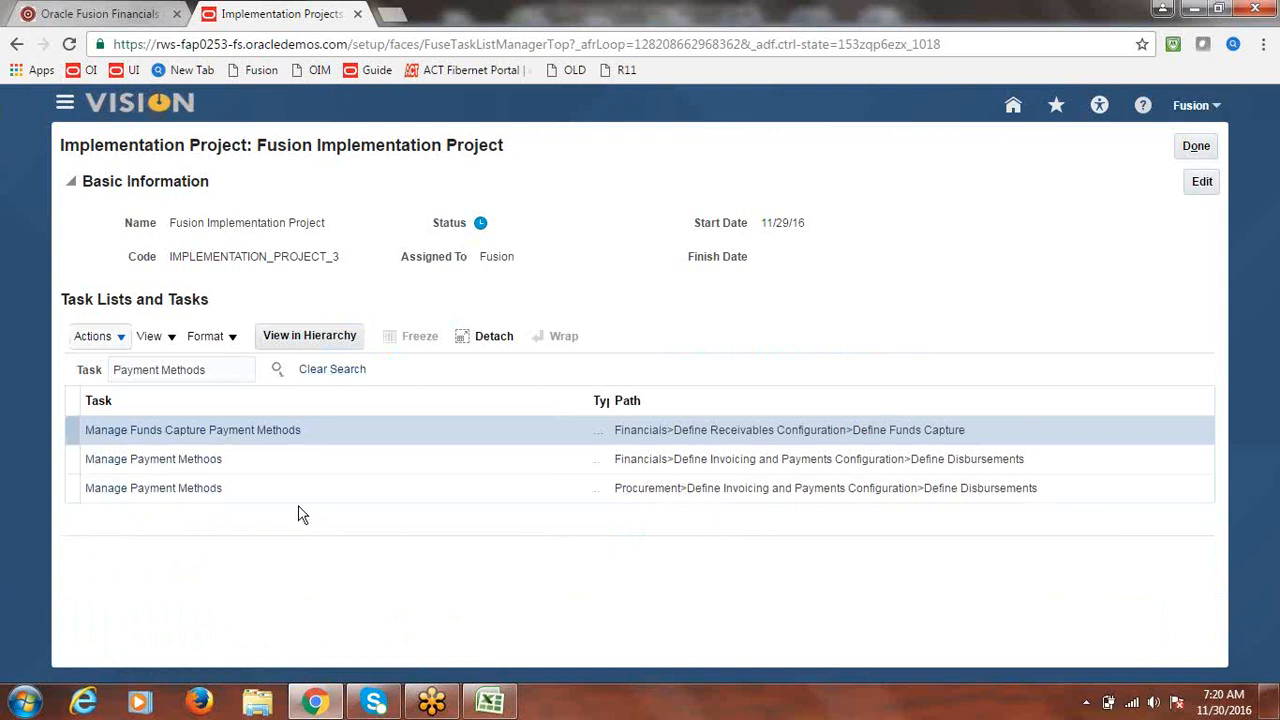
{"action": "left_click", "coordinate": [198, 463]}
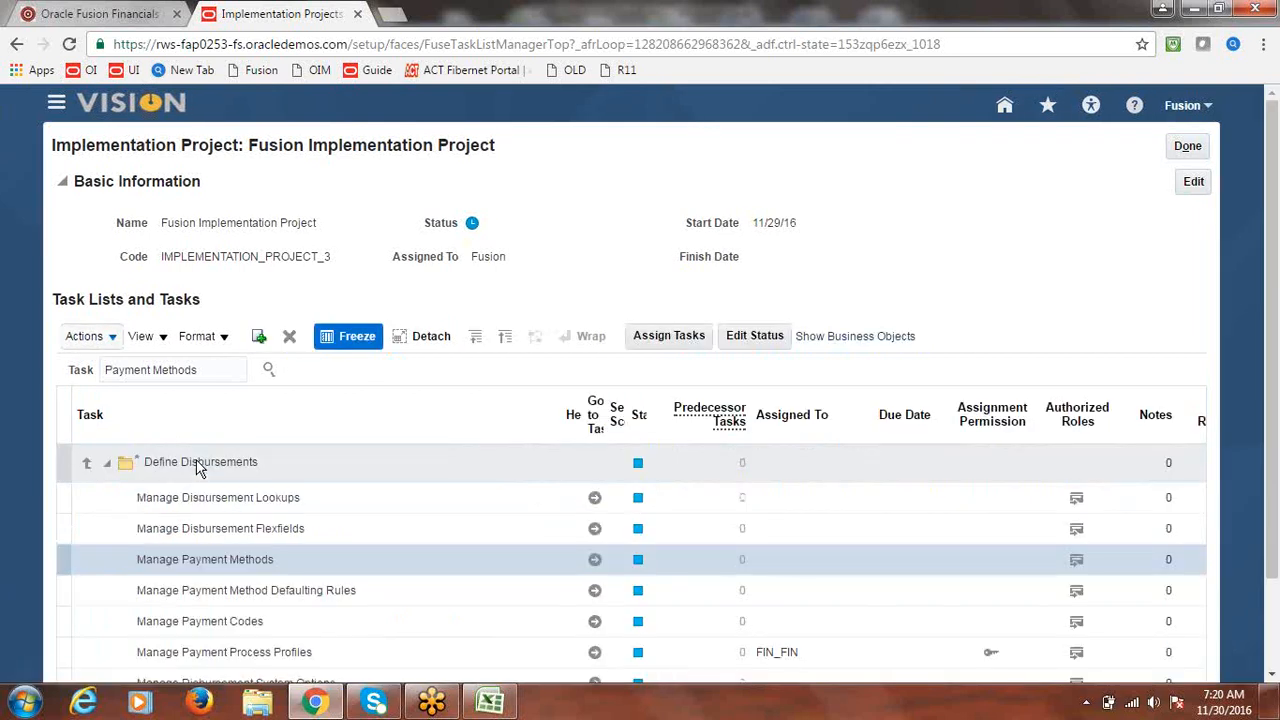
{"action": "left_click", "coordinate": [594, 559]}
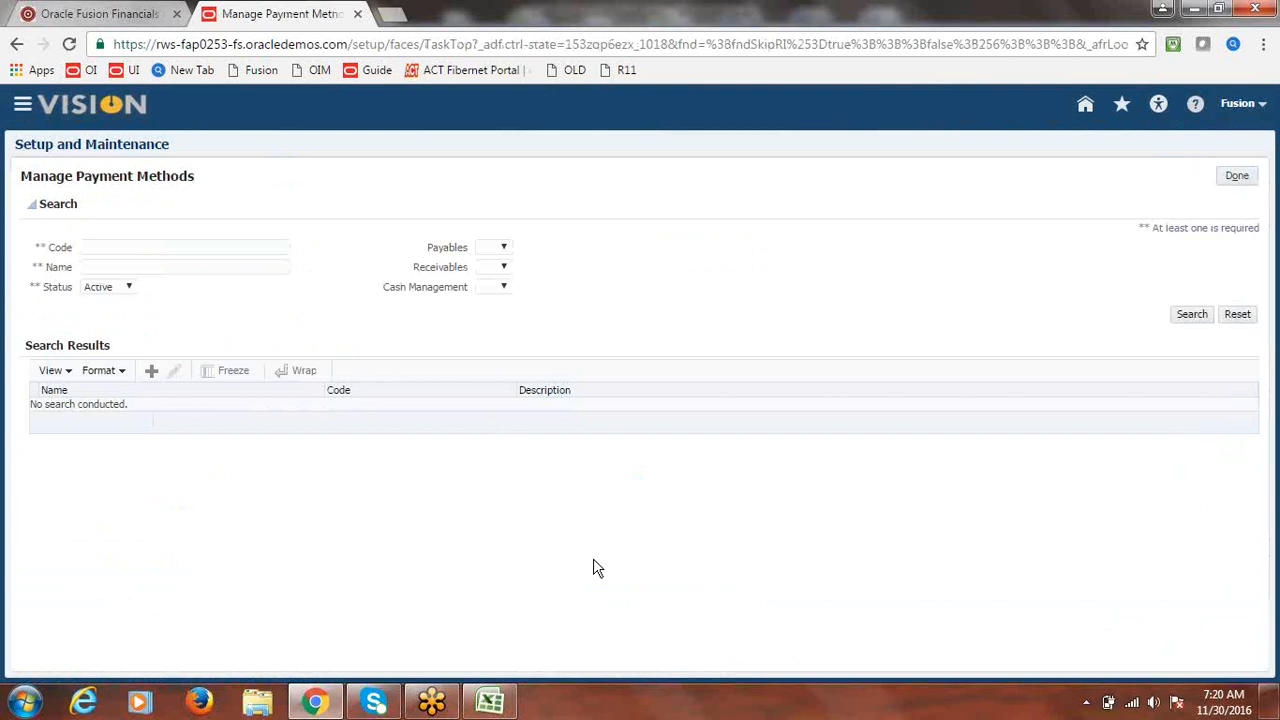
{"action": "left_click", "coordinate": [148, 374]}
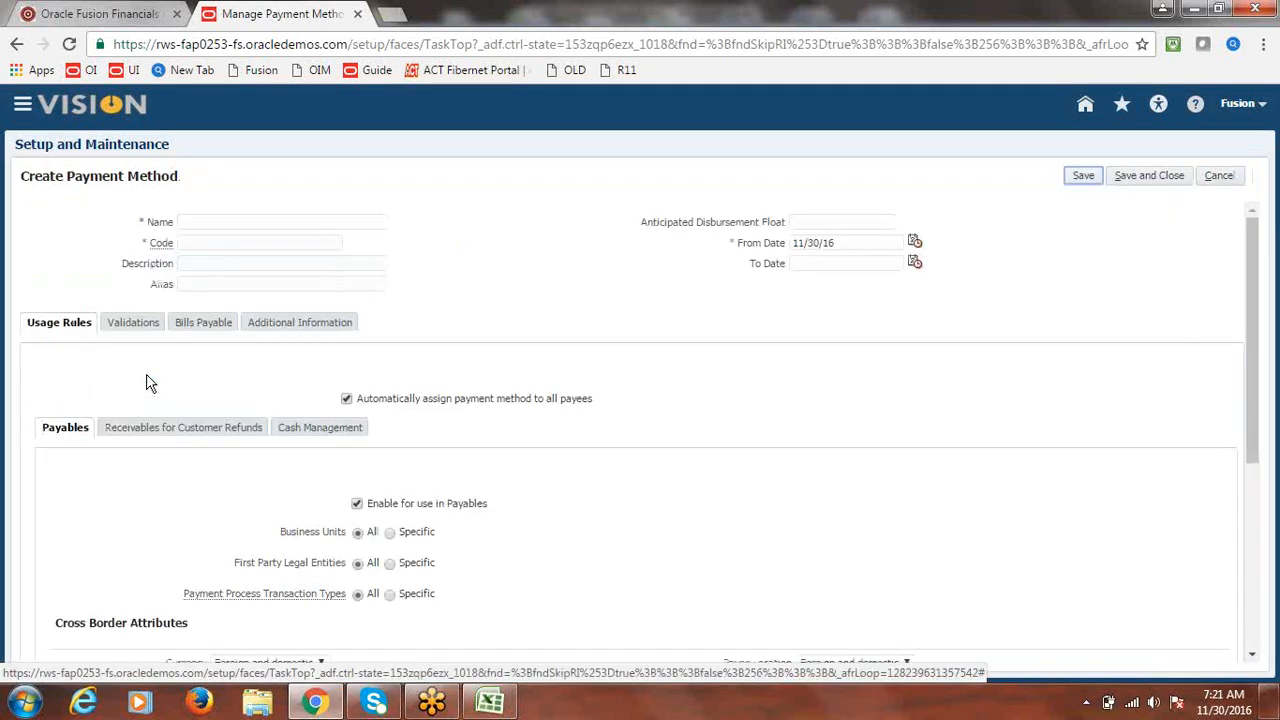
- Name the new payment method Fusion Check - Bills with code BILLS
{"action": "left_click", "coordinate": [281, 221]}
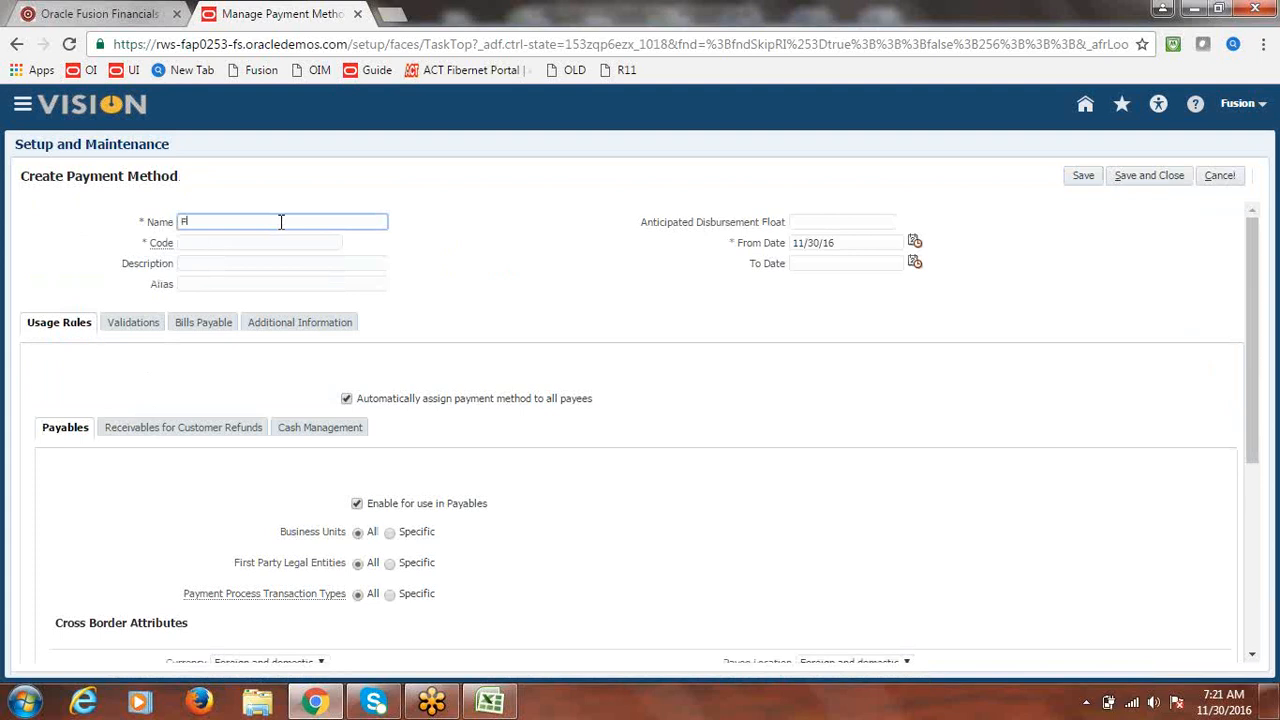
{"action": "type", "text": "Fusion Check - Bills"}
{"action": "left_click", "coordinate": [266, 239]}
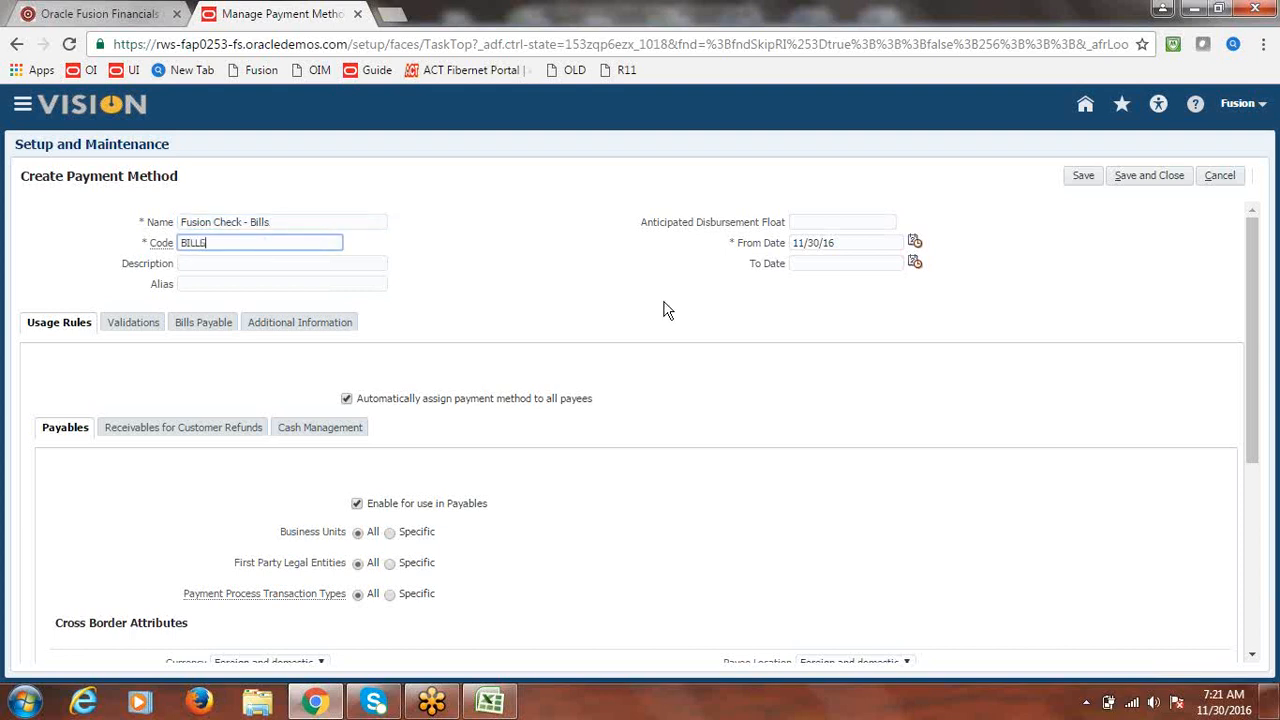
{"action": "left_click", "coordinate": [803, 312]}
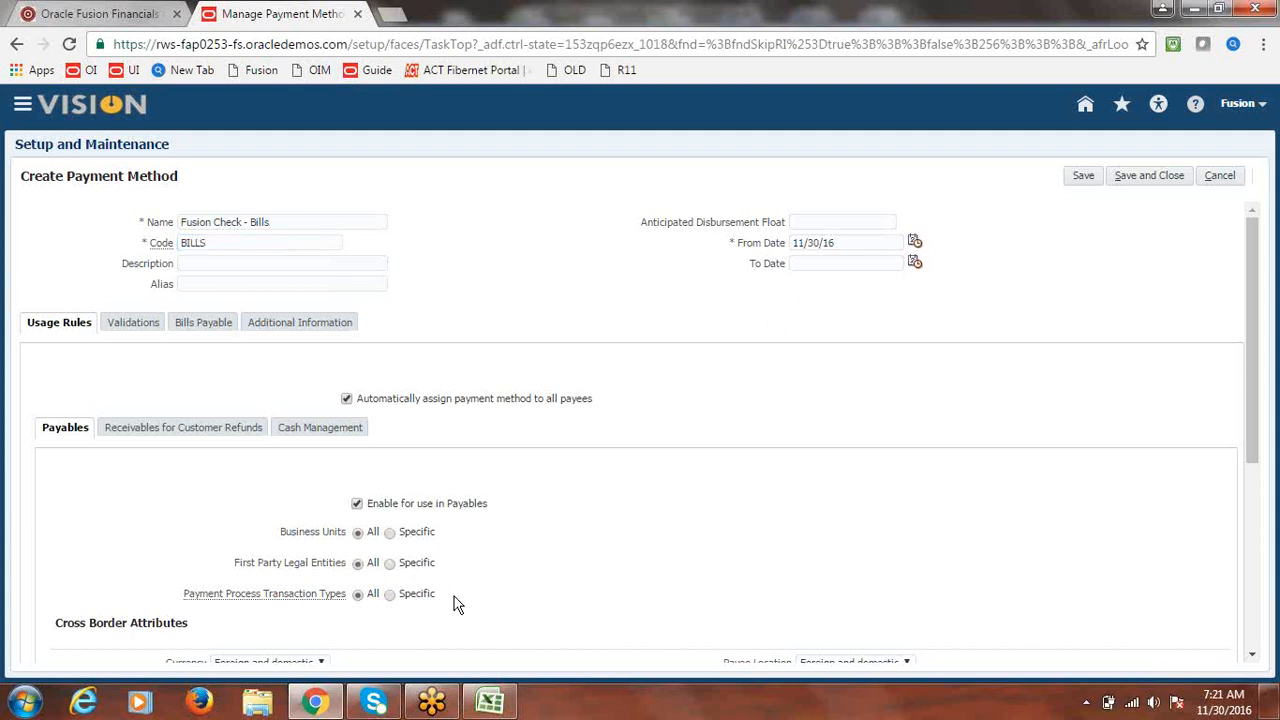
{"action": "left_click_drag", "start_coordinate": [1256, 339], "coordinate": [1249, 260]}
- Allow the method to issue bills payable, save it, and leave the payment methods page
{"action": "left_click", "coordinate": [207, 328]}
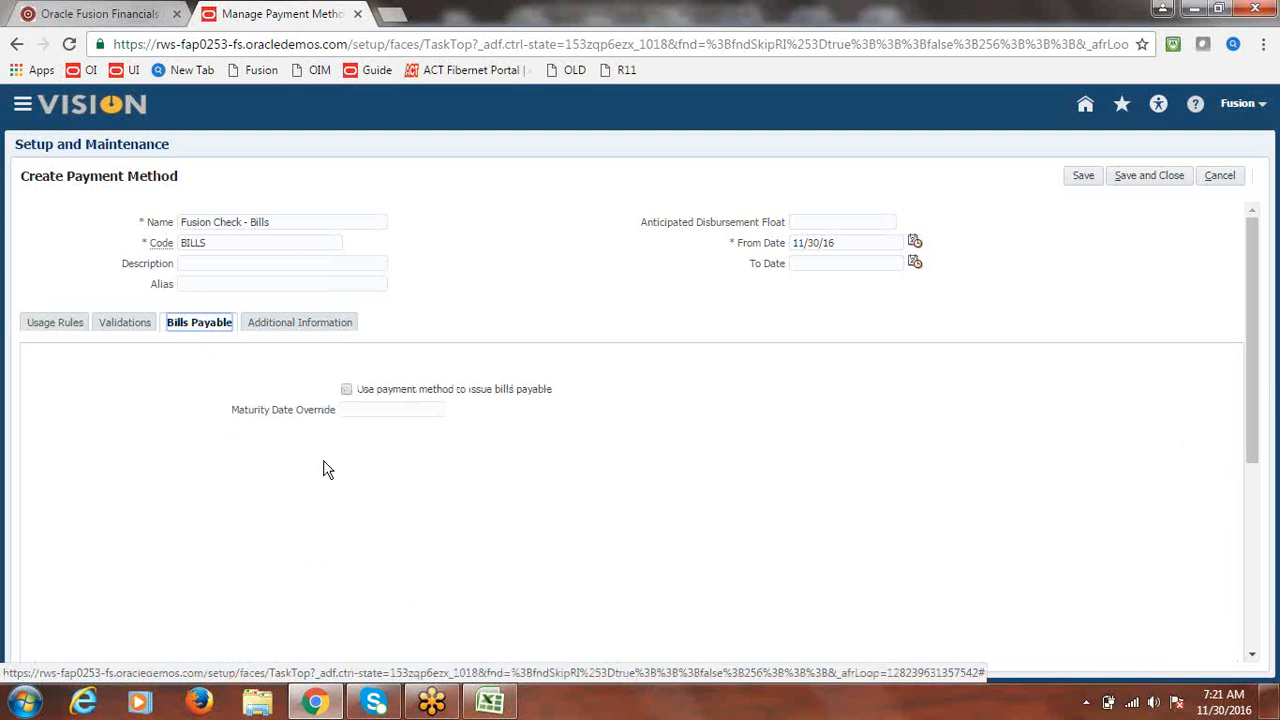
{"action": "left_click", "coordinate": [346, 389]}
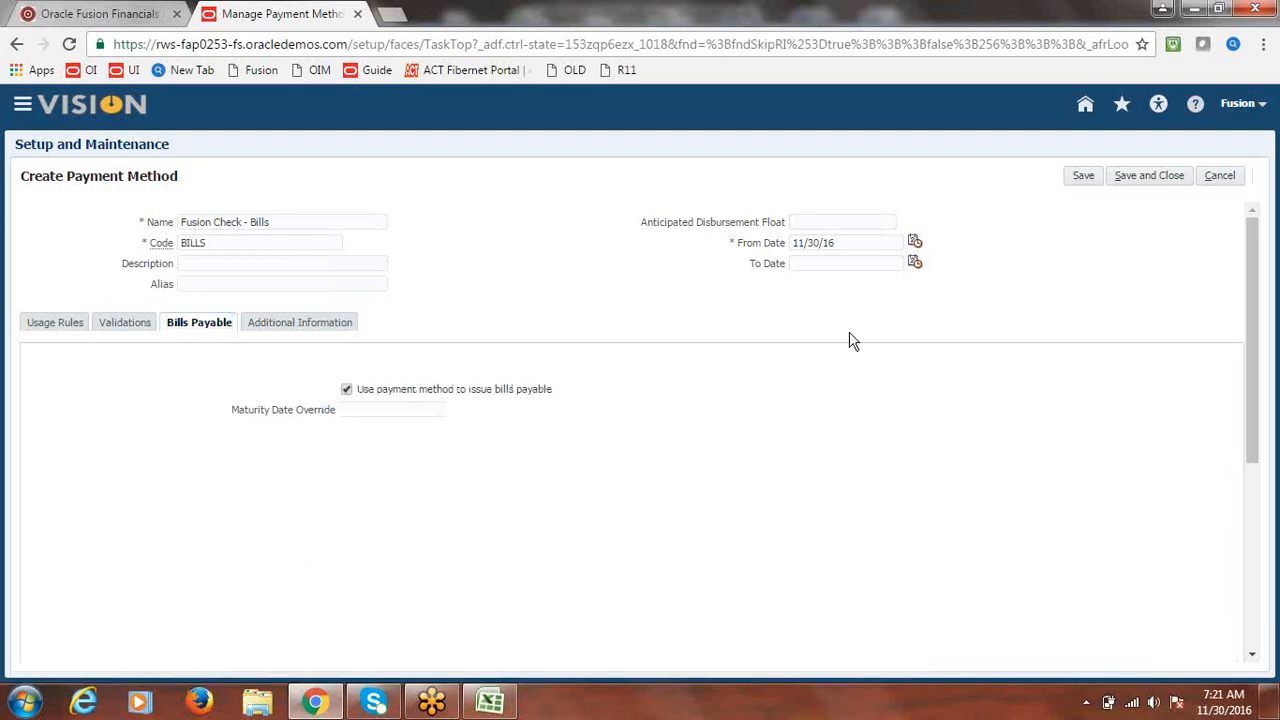
{"action": "left_click", "coordinate": [1165, 180]}
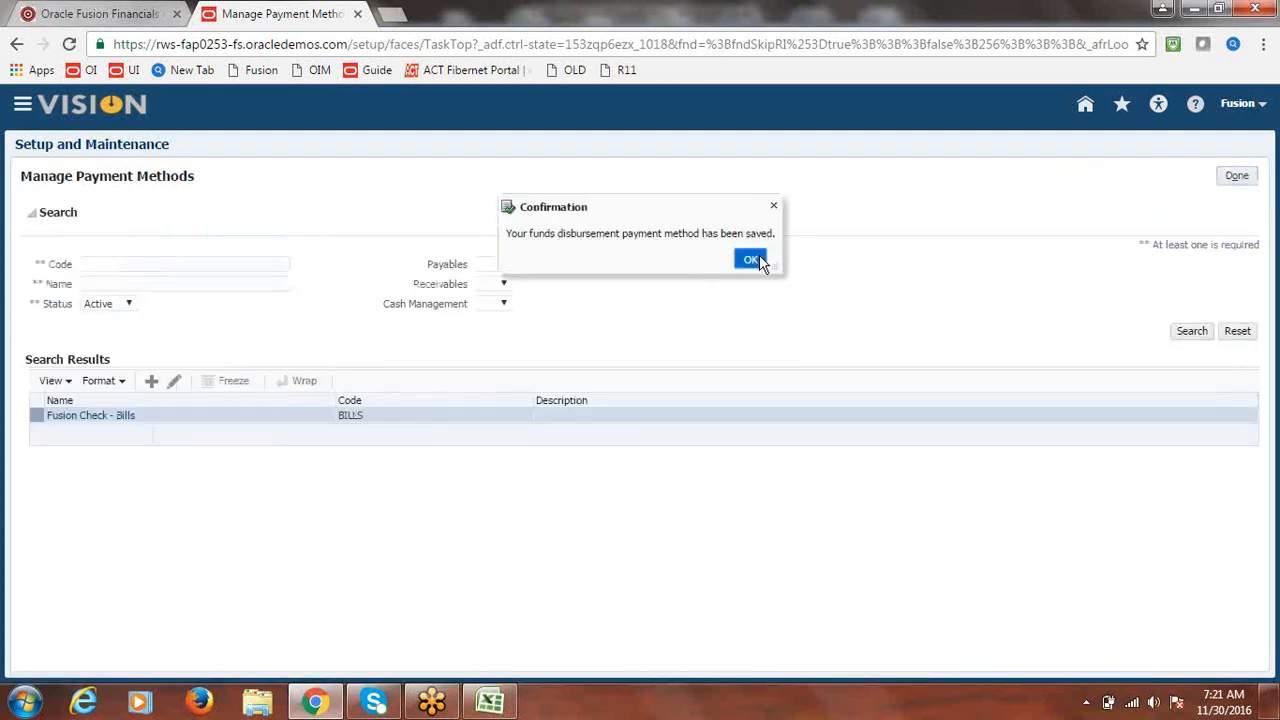
{"action": "left_click", "coordinate": [752, 260]}
{"action": "left_click", "coordinate": [1238, 177]}
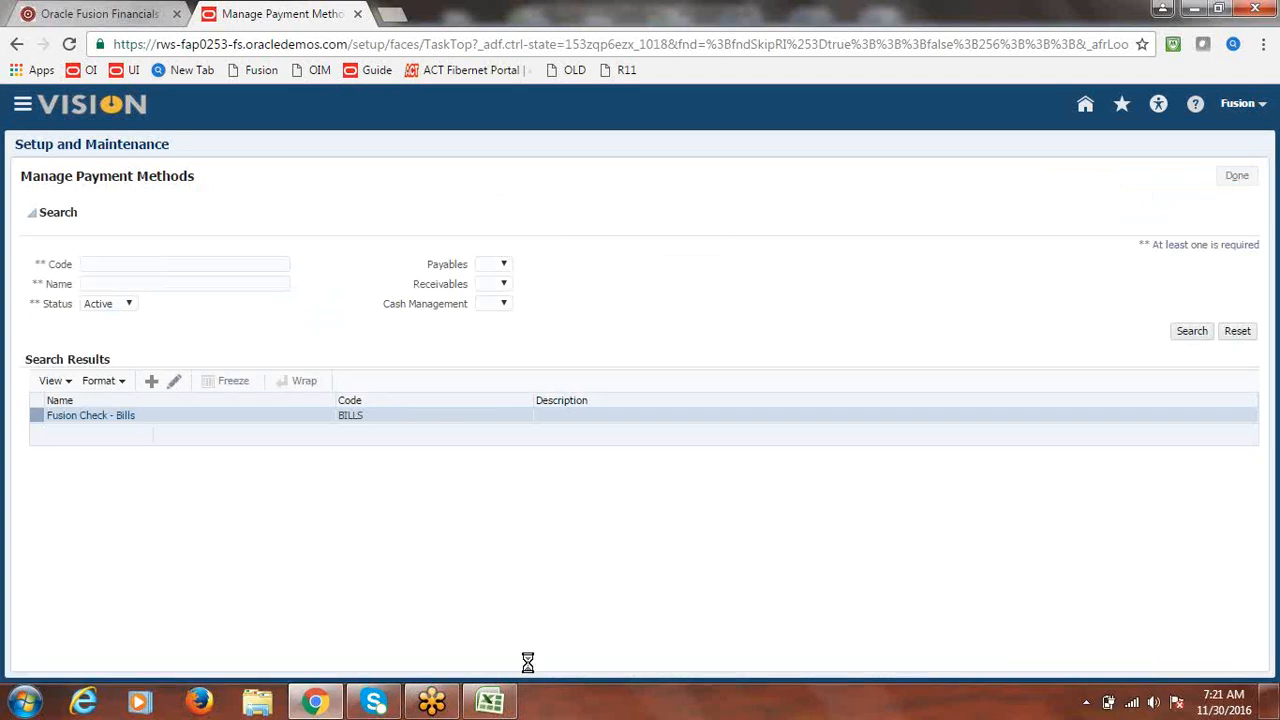
{"action": "left_click", "coordinate": [490, 702]}
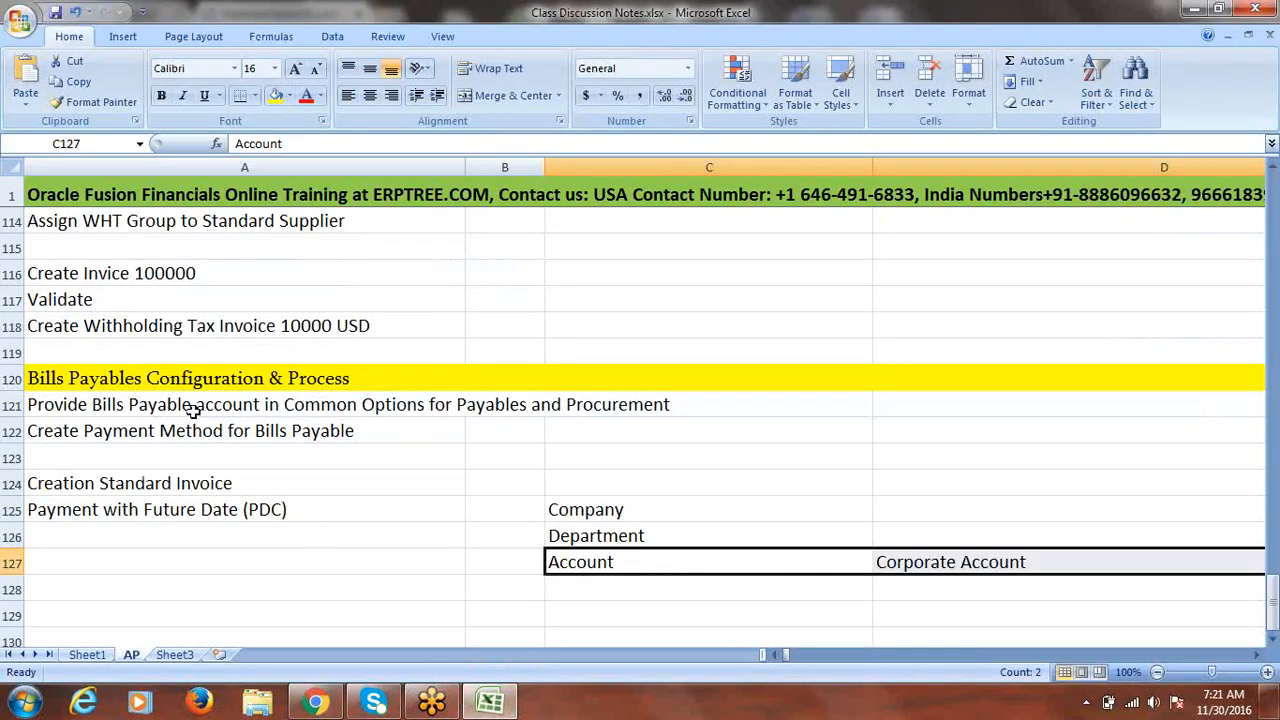
- Select the bills payable notes and return Fusion to the implementation projects list
{"action": "left_click_drag", "start_coordinate": [193, 410], "coordinate": [218, 430]}
{"action": "left_click", "coordinate": [177, 492]}
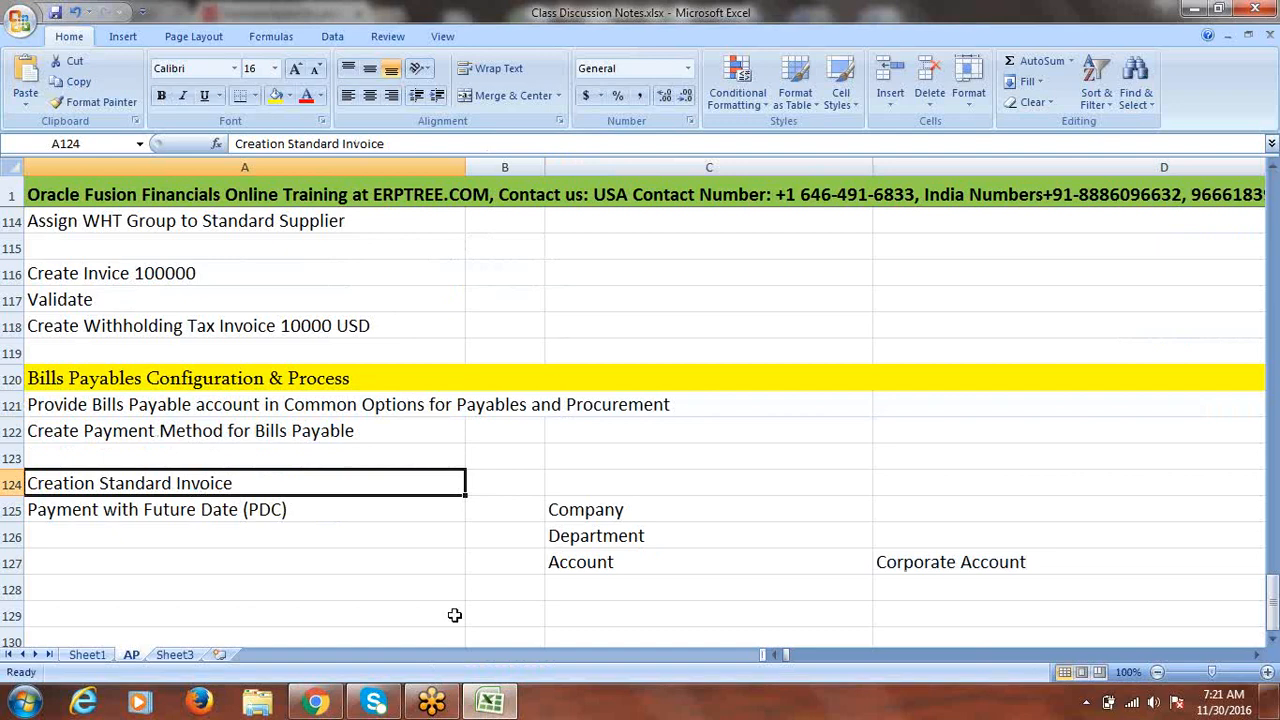
{"action": "left_click", "coordinate": [328, 702]}
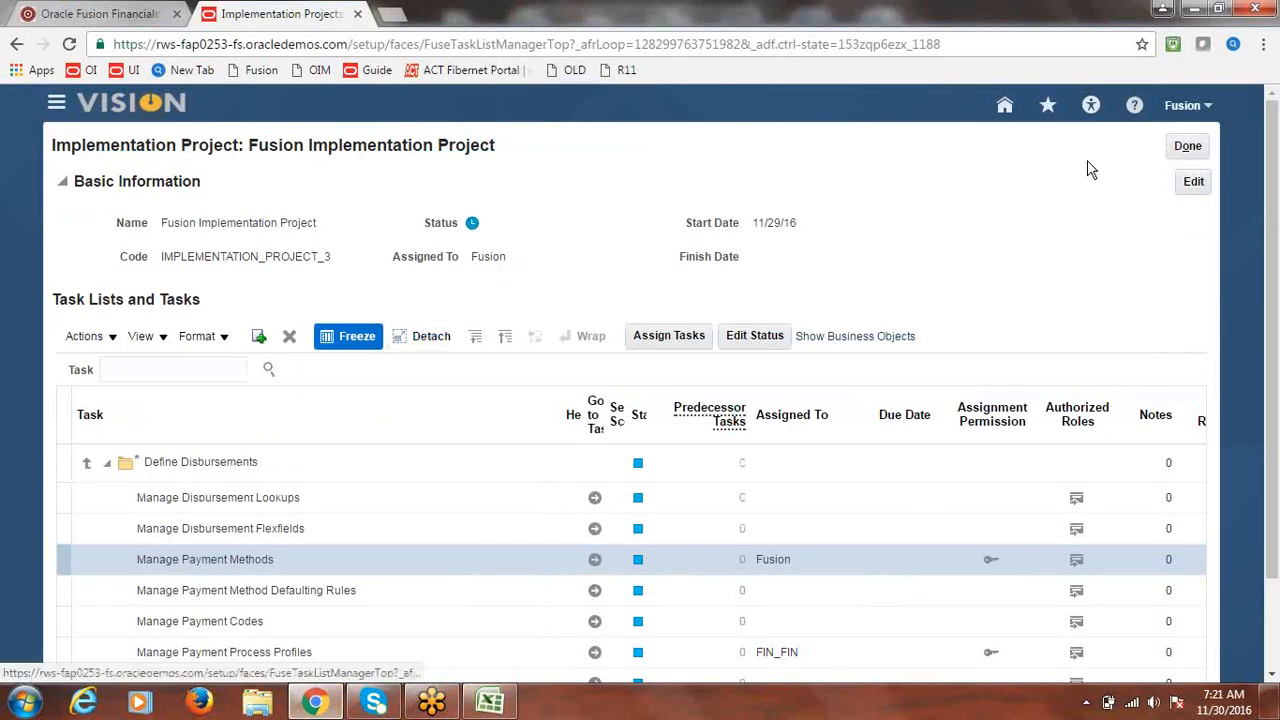
{"action": "left_click", "coordinate": [1189, 148]}
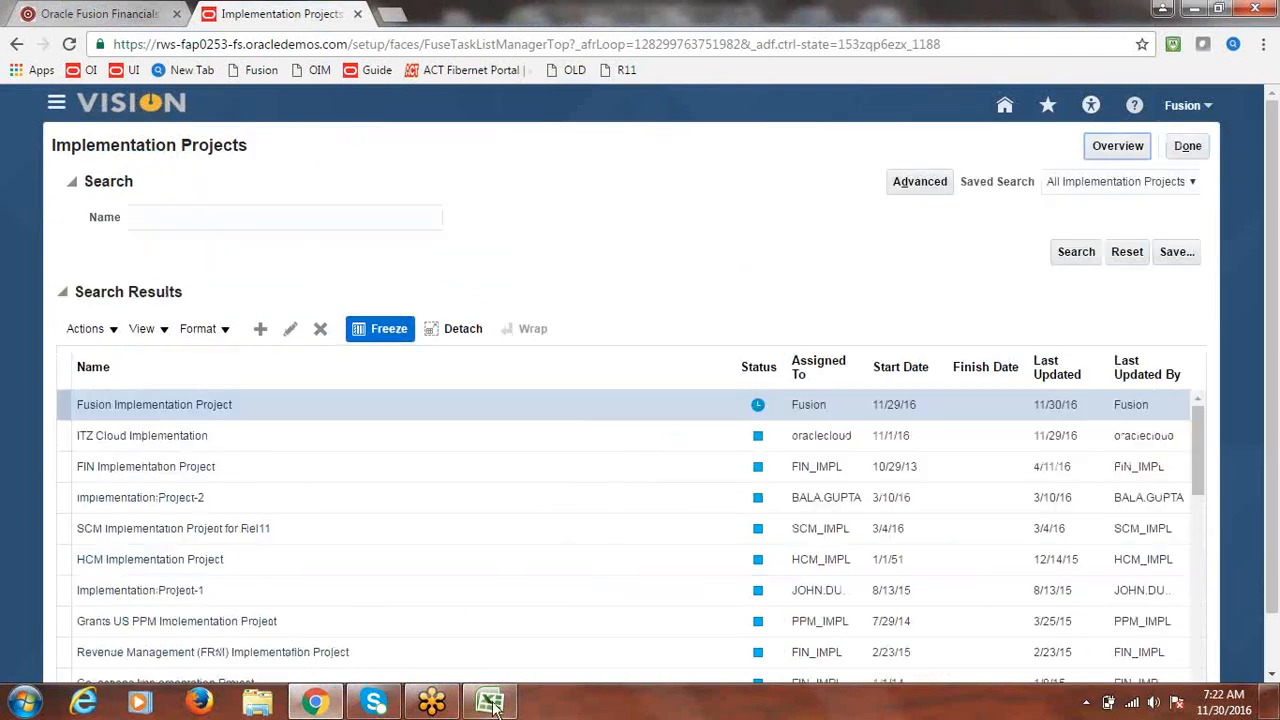
{"action": "left_click", "coordinate": [490, 702]}
- Append 5000 to the notes in A124 and A125, then return to Fusion's Setup and Maintenance
{"action": "double_click", "coordinate": [279, 484]}
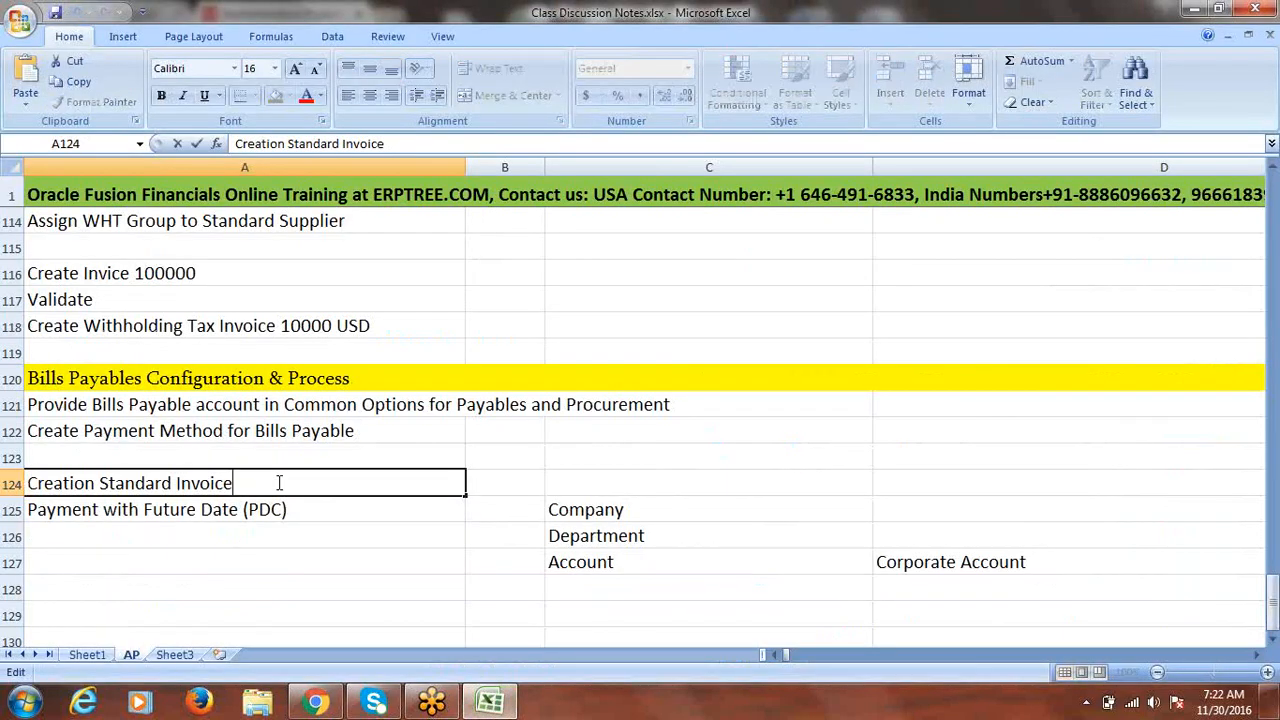
{"action": "type", "text": "5000"}
{"action": "left_click", "coordinate": [338, 515]}
{"action": "double_click", "coordinate": [339, 515]}
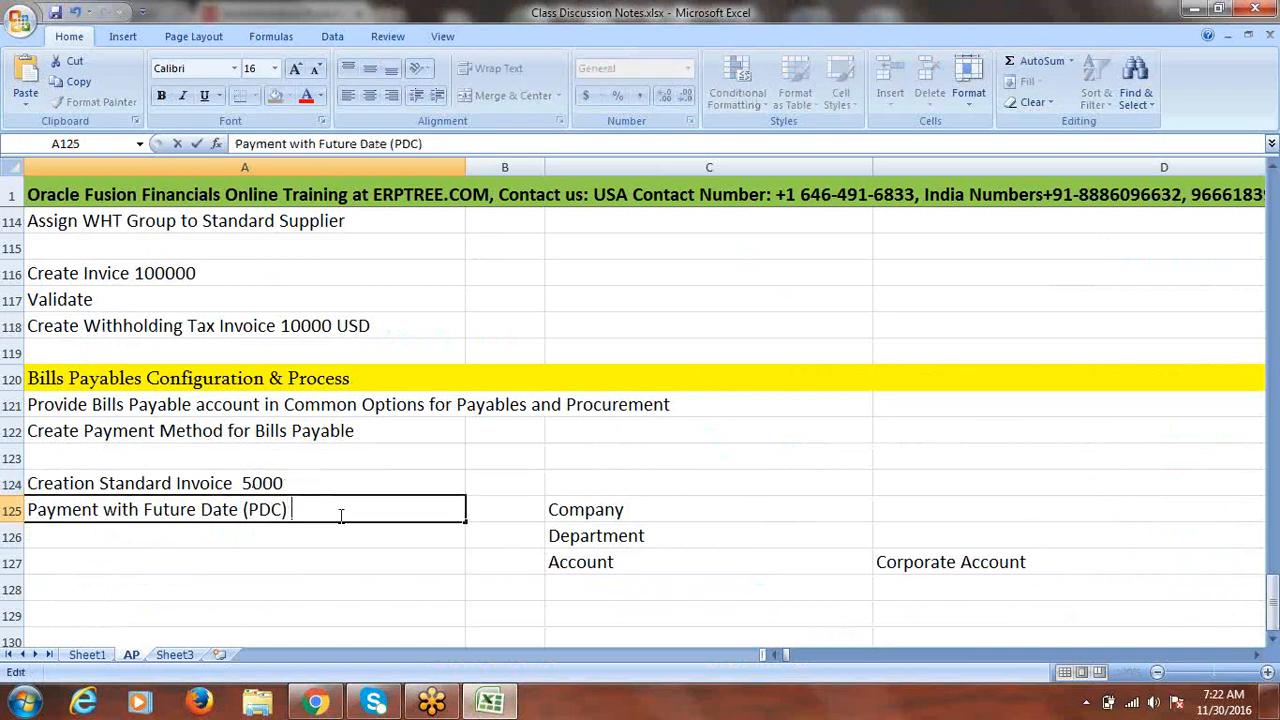
{"action": "type", "text": "5000"}
{"action": "left_click", "coordinate": [337, 566]}
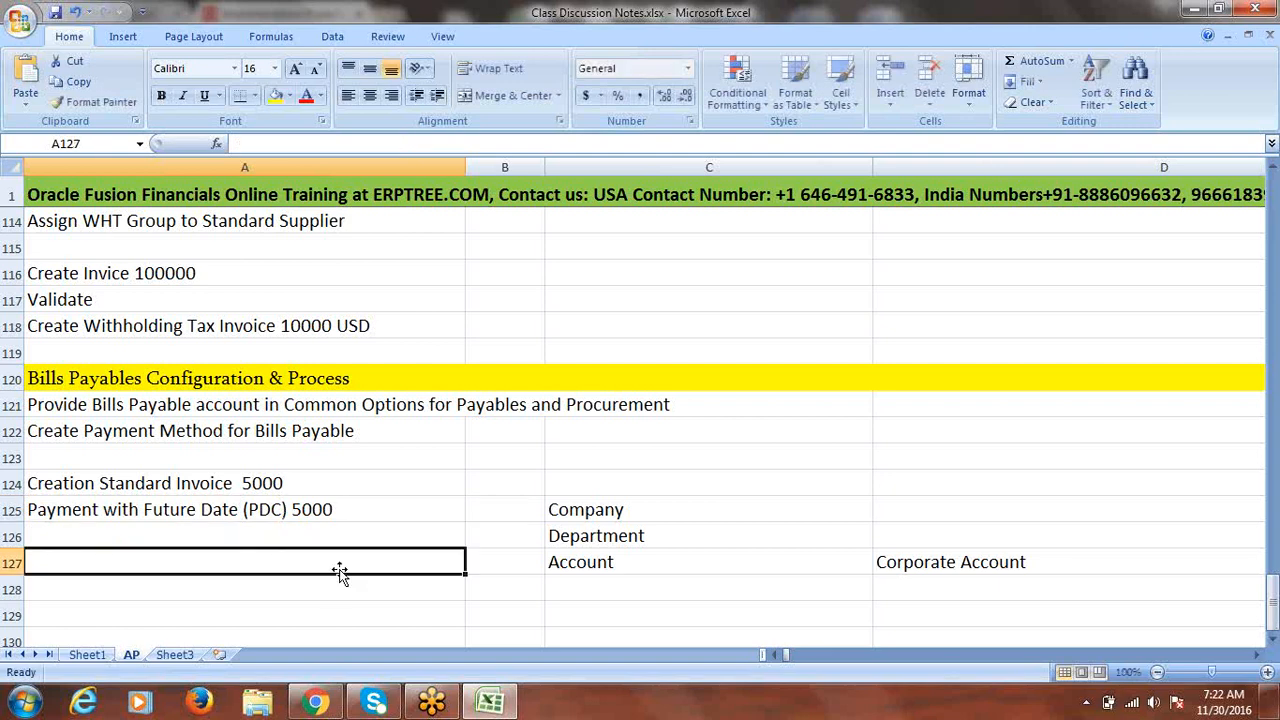
{"action": "left_click", "coordinate": [338, 705]}
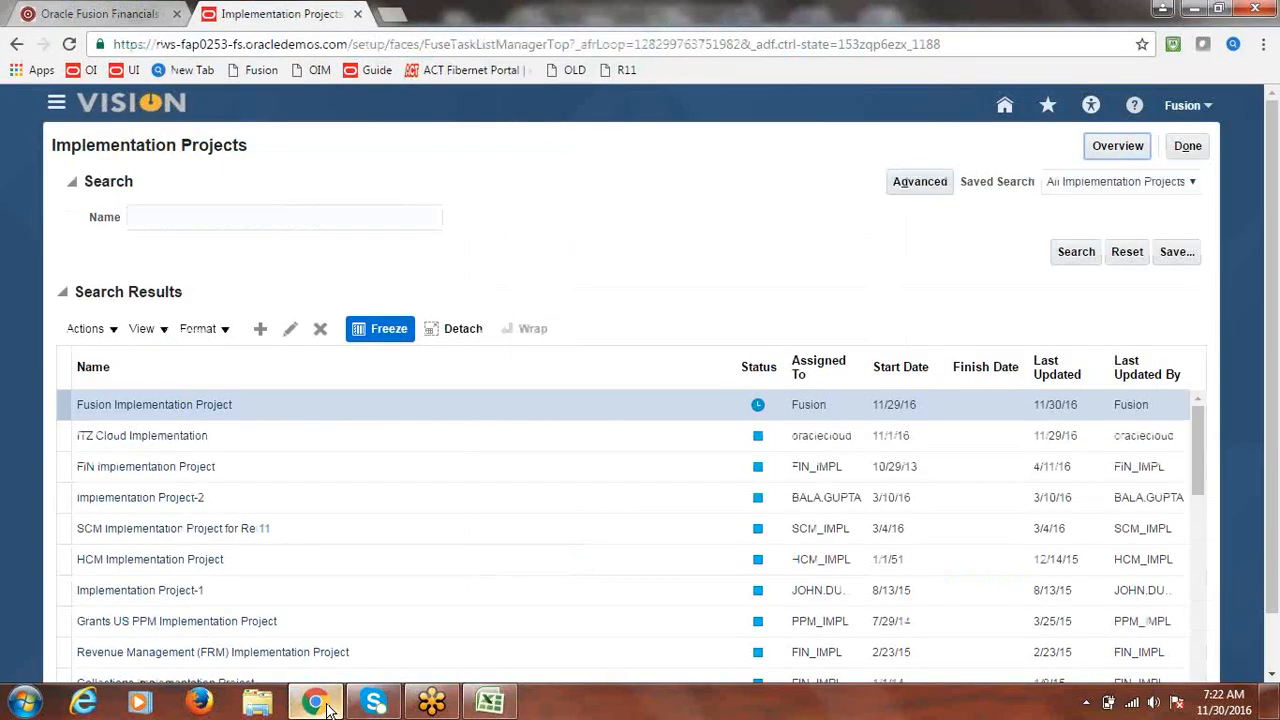
{"action": "left_click", "coordinate": [1188, 147]}
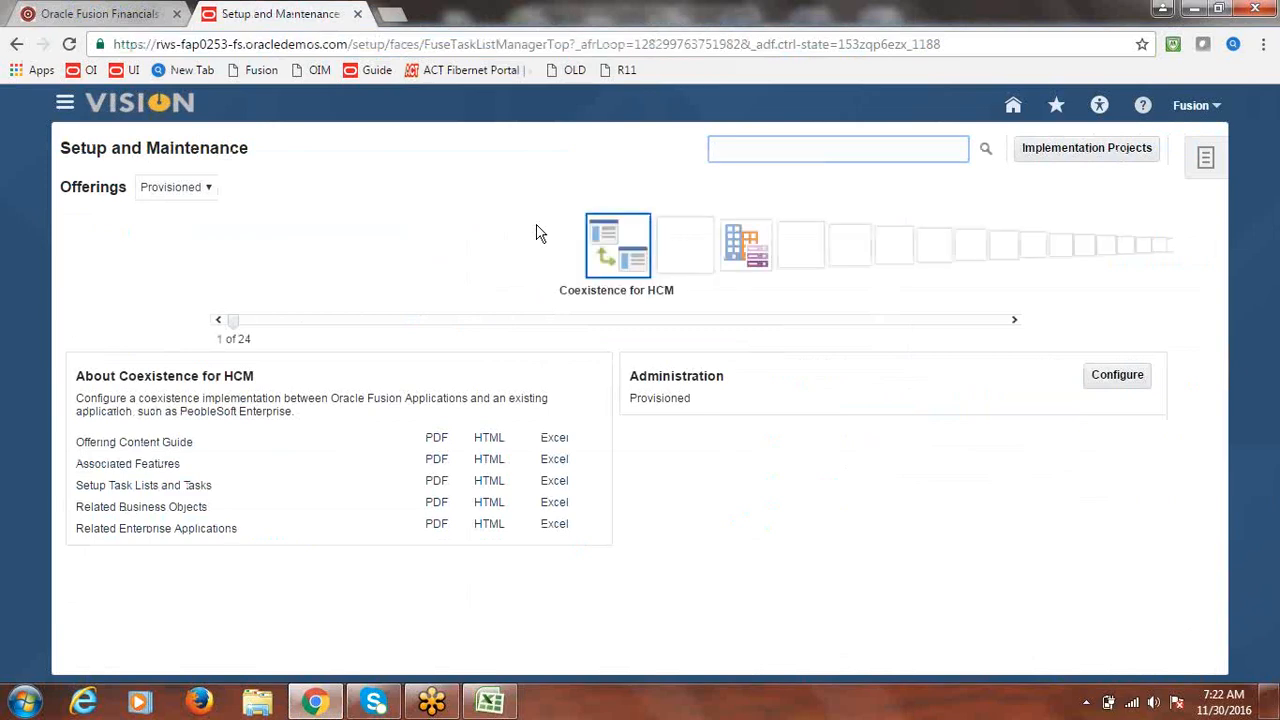
{"action": "left_click", "coordinate": [64, 104]}
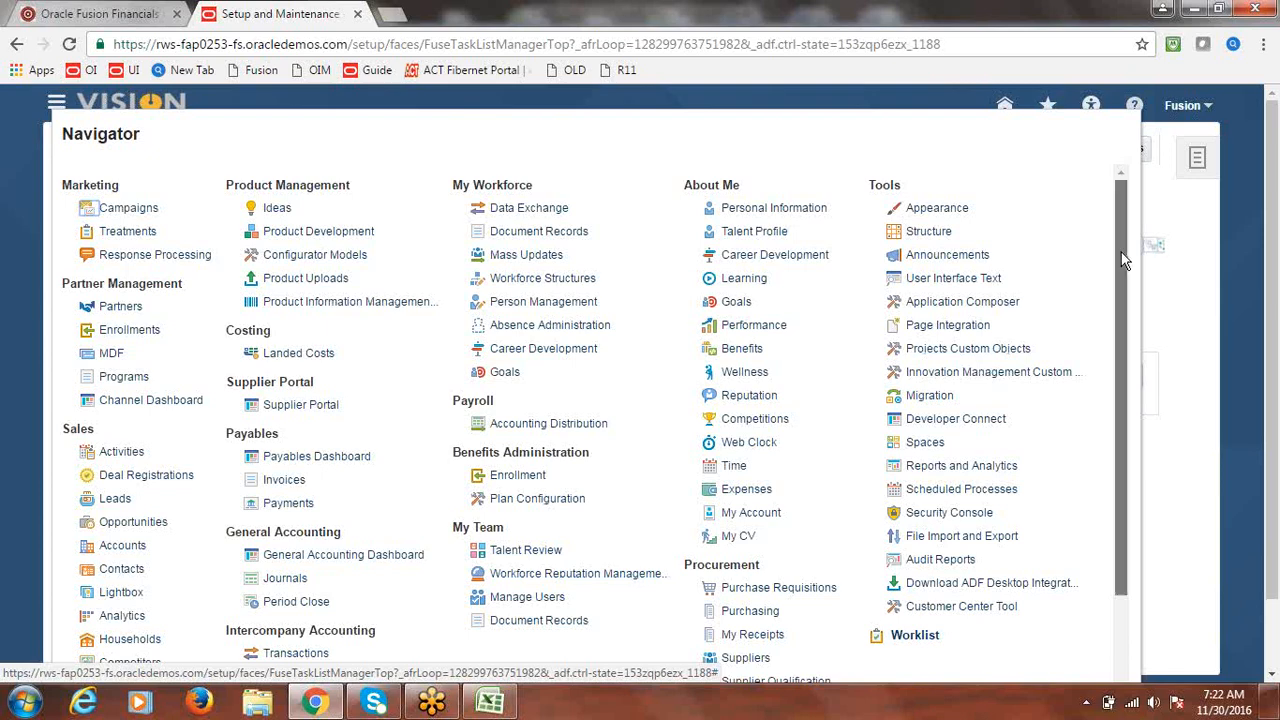
- Go to Payables > Invoices and start a new invoice from the Tasks panel
{"action": "left_click_drag", "start_coordinate": [1122, 258], "coordinate": [1127, 318]}
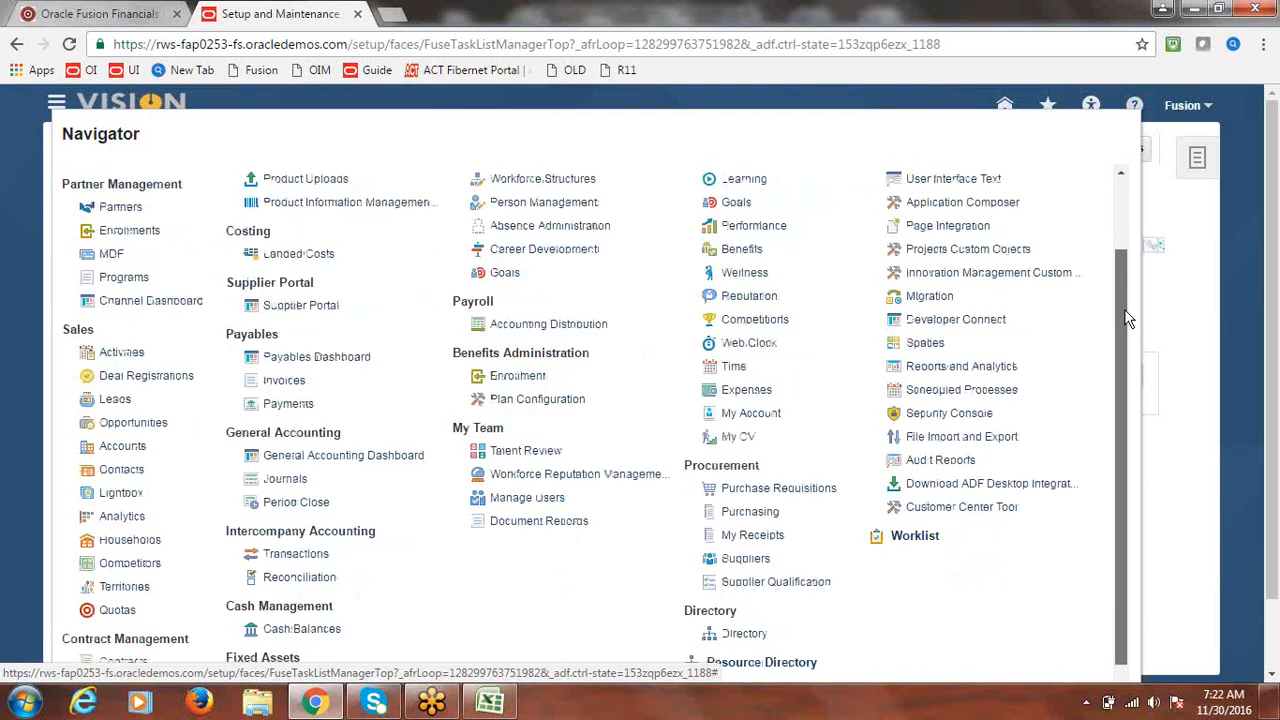
{"action": "scroll", "coordinate": [1130, 322], "scroll_direction": "down", "scroll_amount": 1}
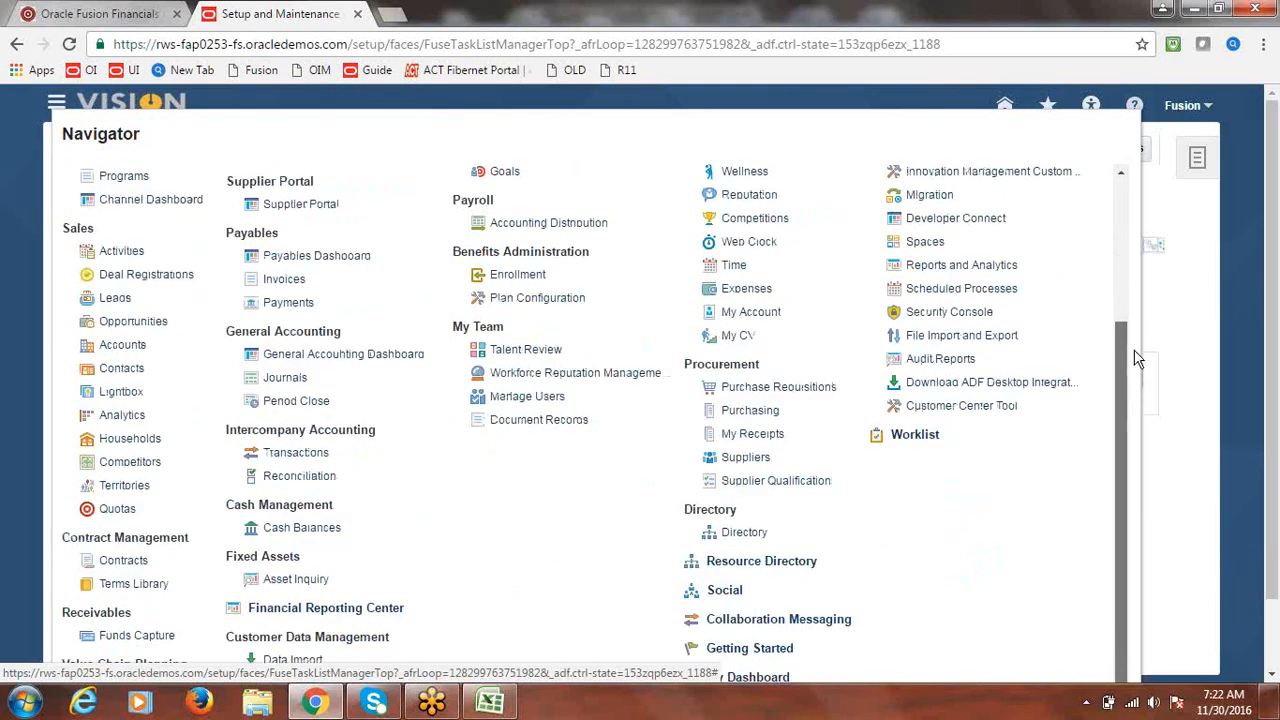
{"action": "scroll", "coordinate": [1136, 358], "scroll_direction": "up", "scroll_amount": 2}
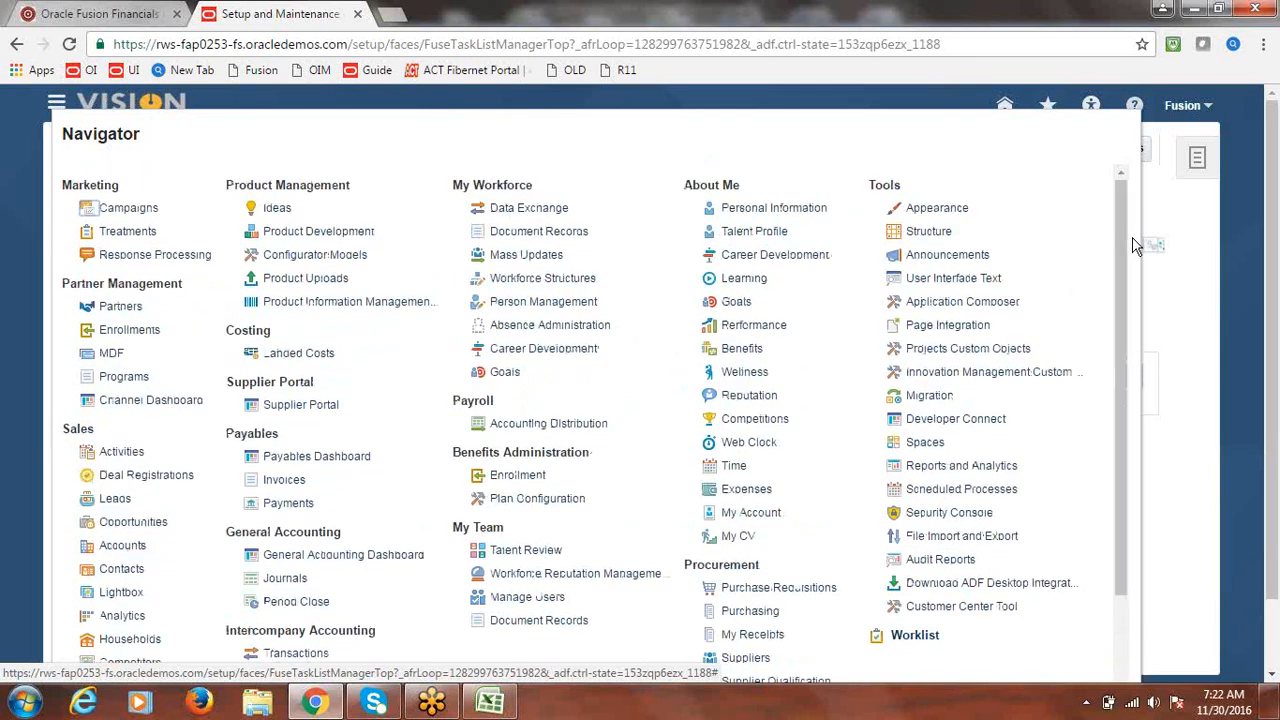
{"action": "left_click", "coordinate": [287, 481]}
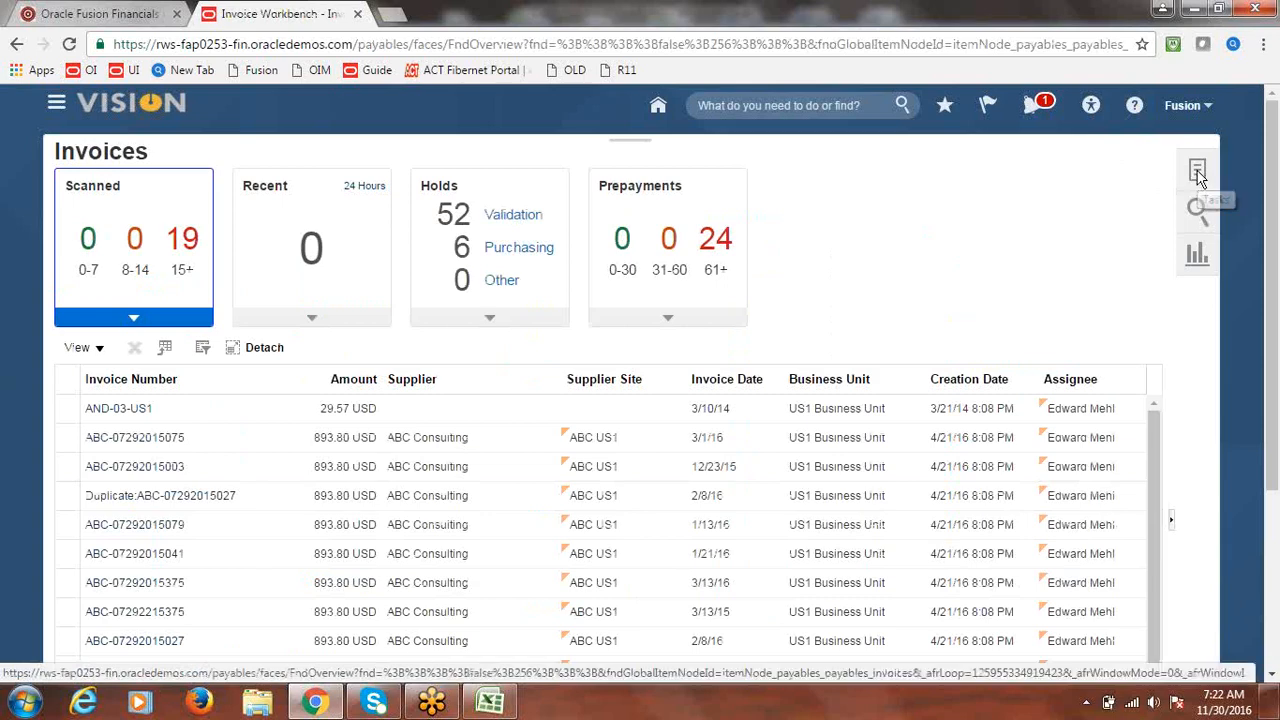
{"action": "left_click", "coordinate": [1199, 177]}
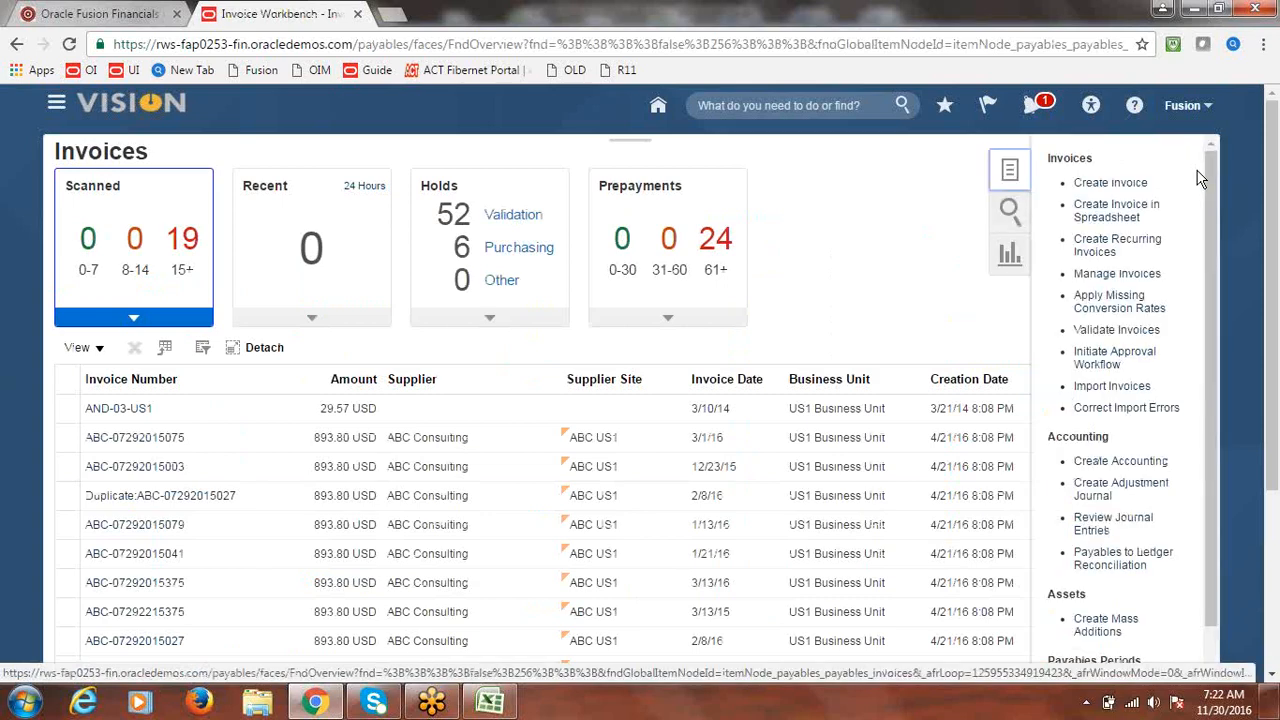
{"action": "left_click", "coordinate": [1110, 184]}
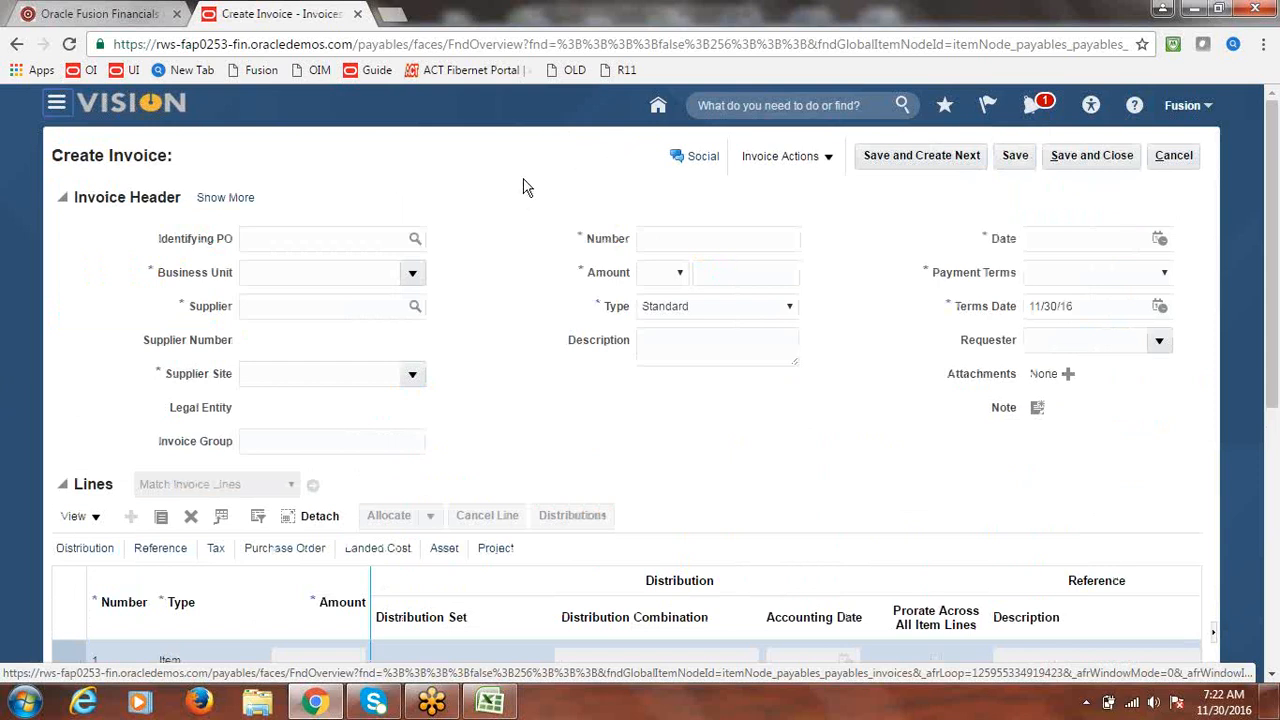
- Select Fusion US Business Unit and supplier Fusion Supplier-1 for the invoice
{"action": "left_click", "coordinate": [410, 273]}
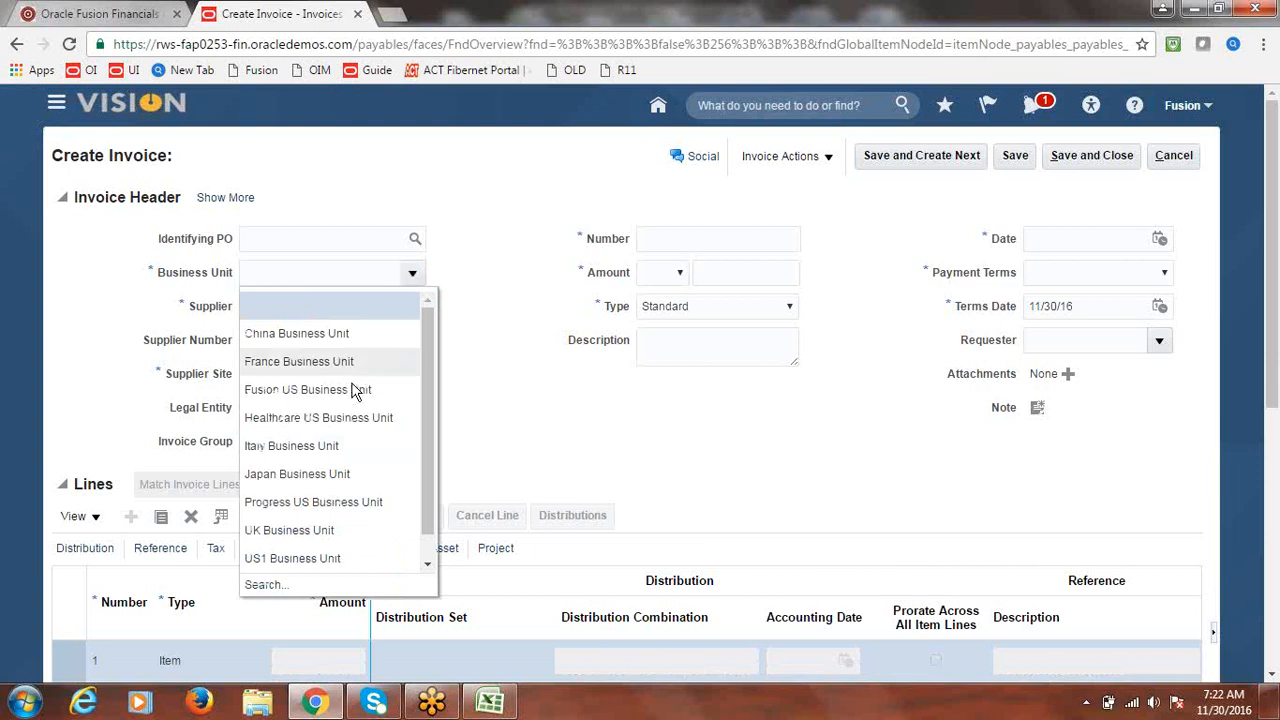
{"action": "left_click", "coordinate": [352, 393]}
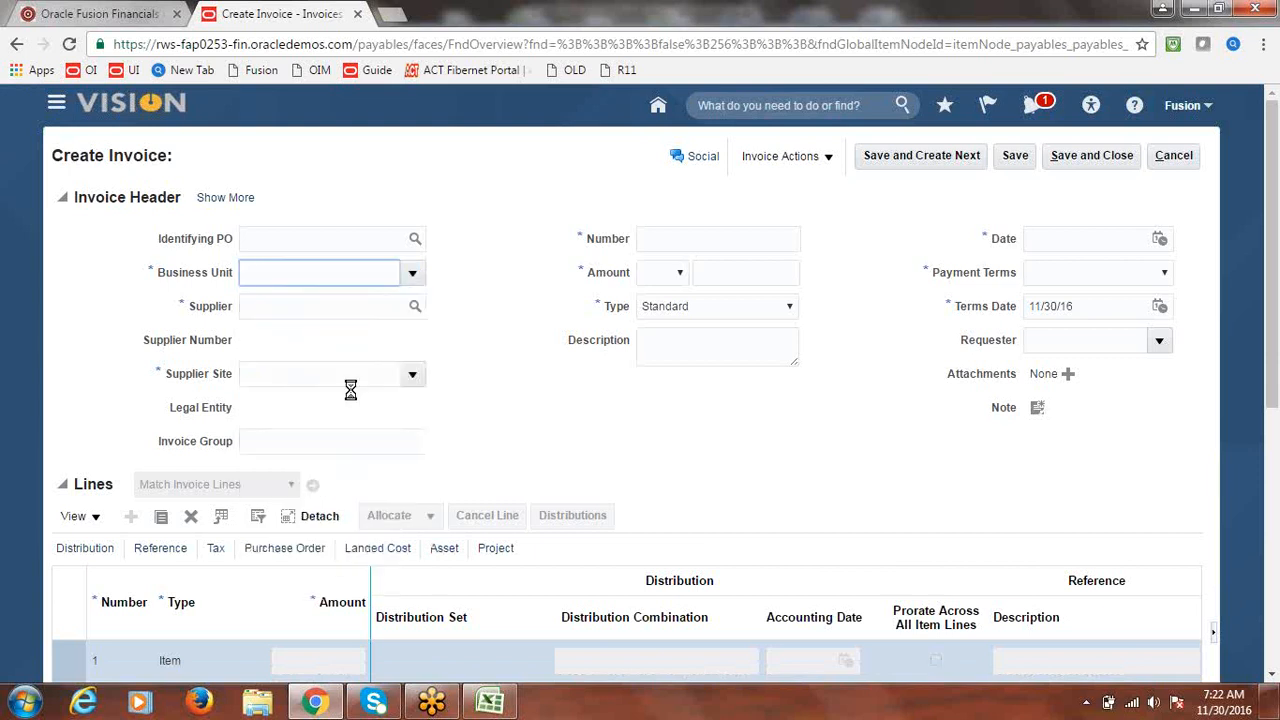
{"action": "left_click", "coordinate": [339, 302]}
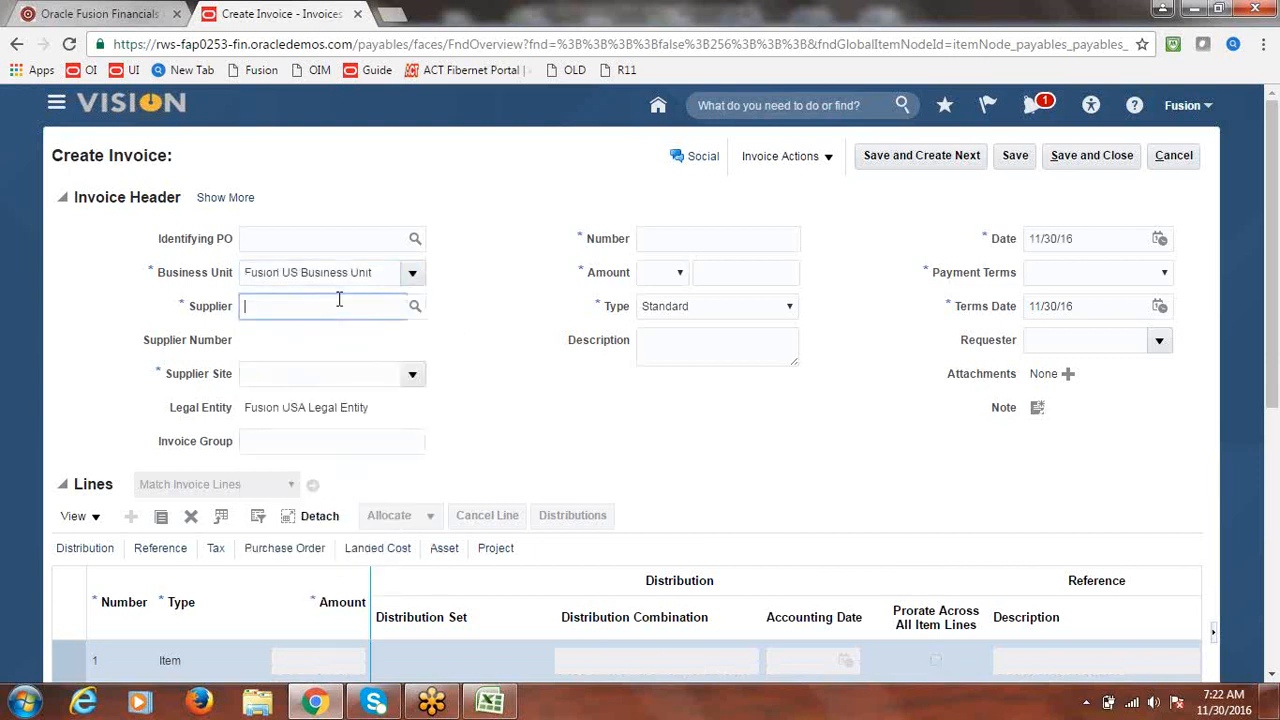
{"action": "type", "text": "Fusion"}
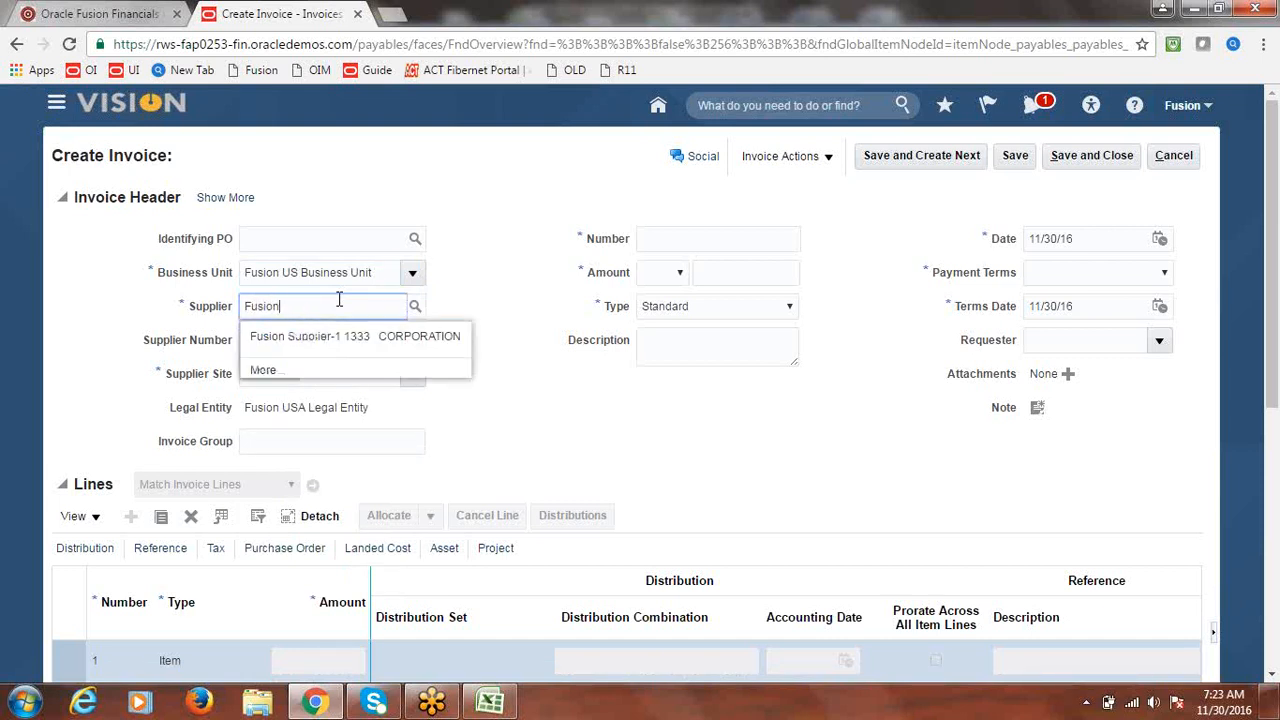
{"action": "left_click", "coordinate": [312, 330]}
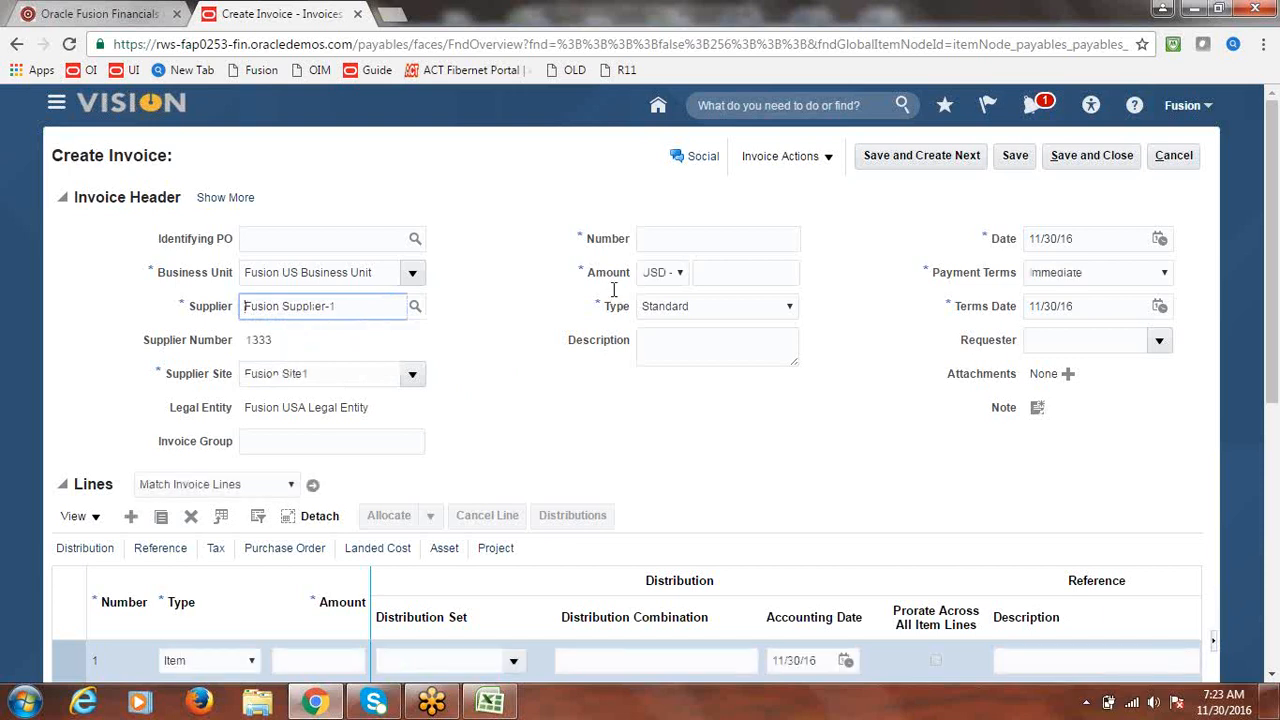
- Enter invoice number 2222 with a header amount of 5000
{"action": "left_click", "coordinate": [702, 241]}
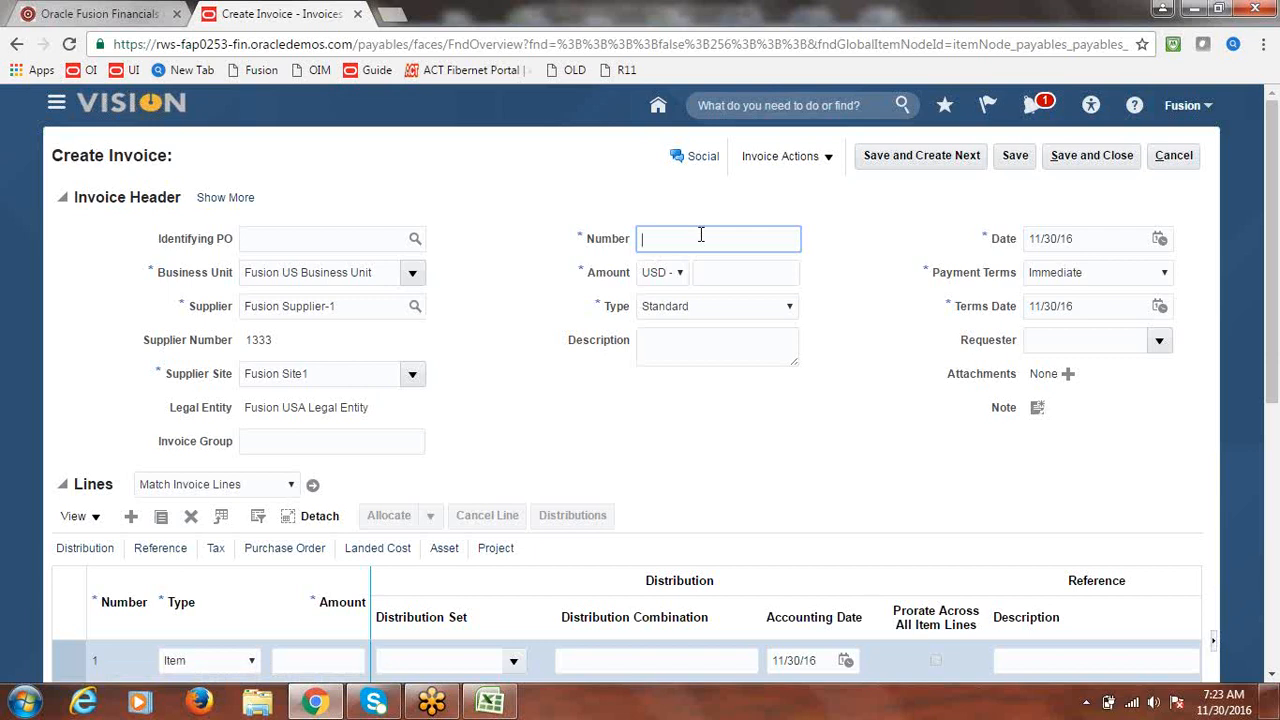
{"action": "type", "text": "2222"}
{"action": "key", "text": "Tab"}
{"action": "key", "text": "Tab"}
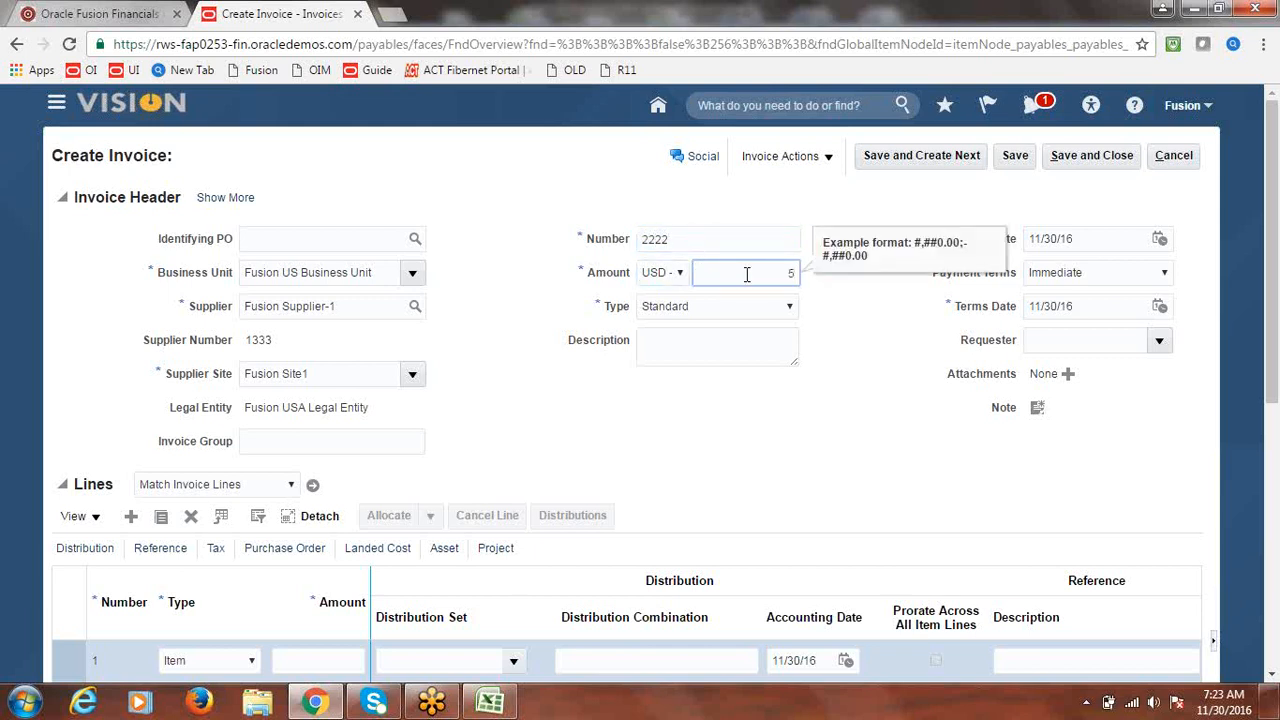
{"action": "left_click", "coordinate": [838, 406]}
{"action": "left_click", "coordinate": [839, 406]}
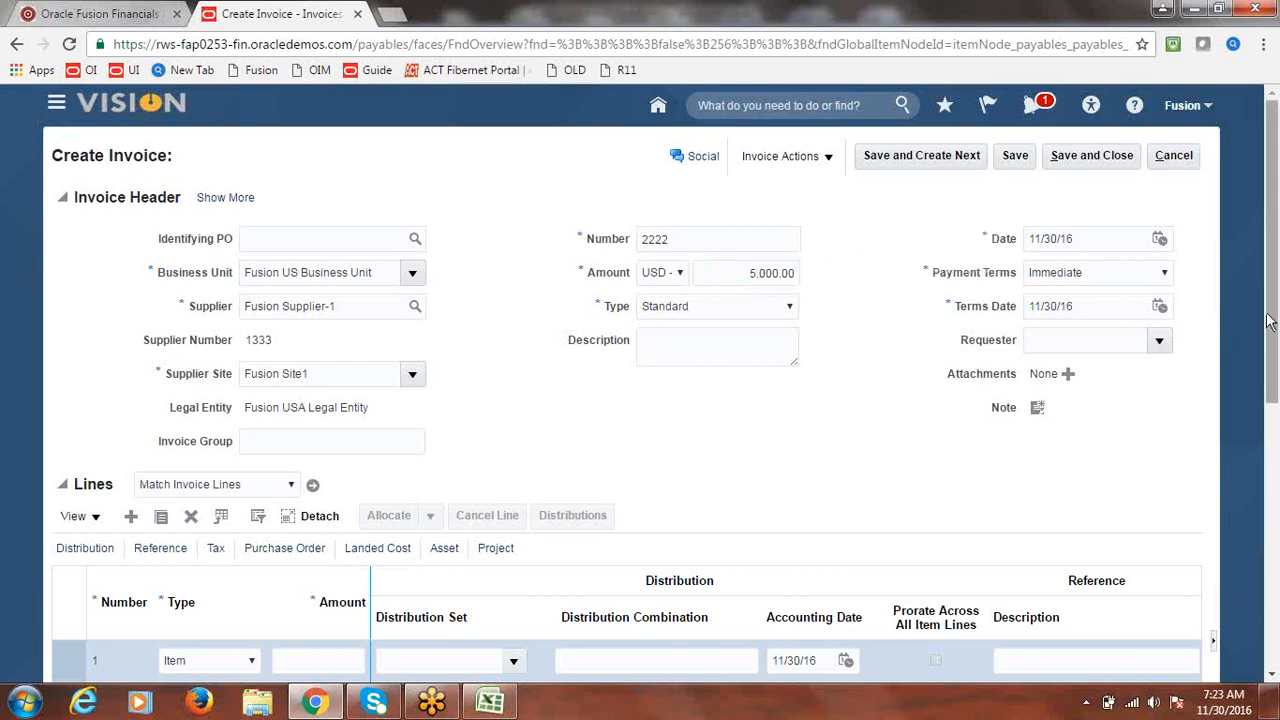
{"action": "left_click_drag", "start_coordinate": [1268, 313], "coordinate": [1268, 386]}
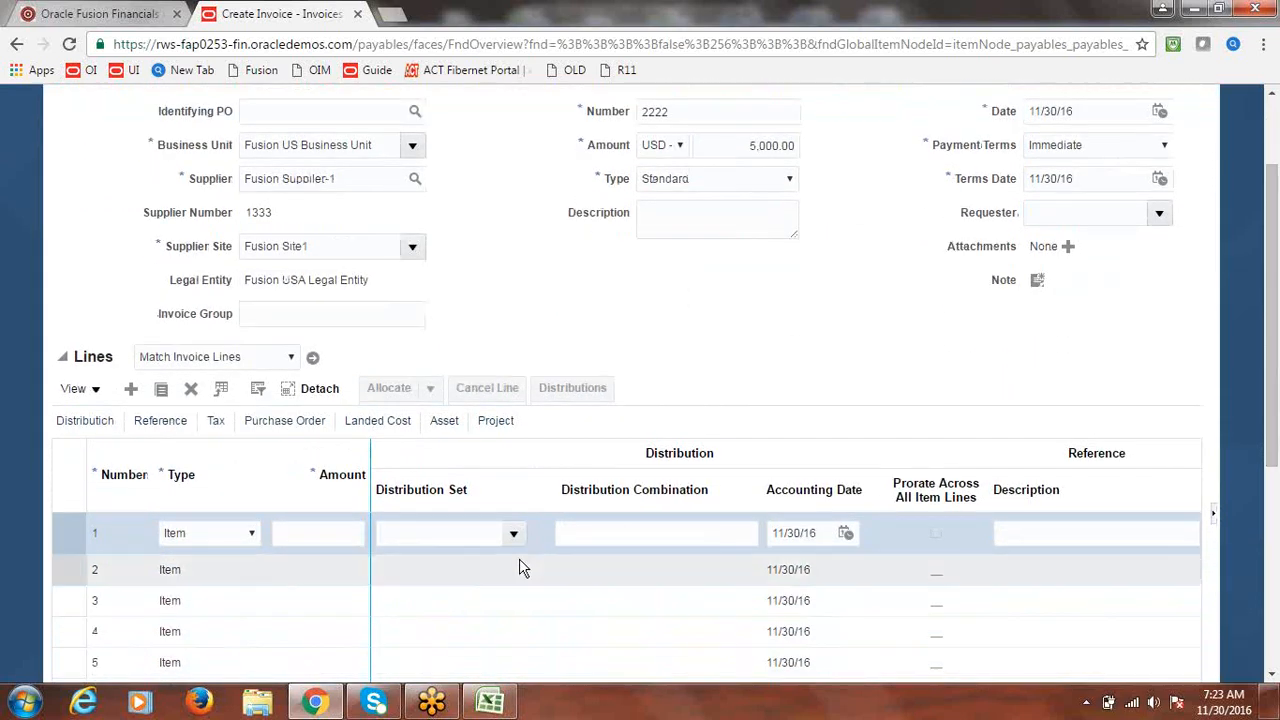
- Set invoice line 1 amount to 5000 and save the invoice
{"action": "left_click", "coordinate": [309, 533]}
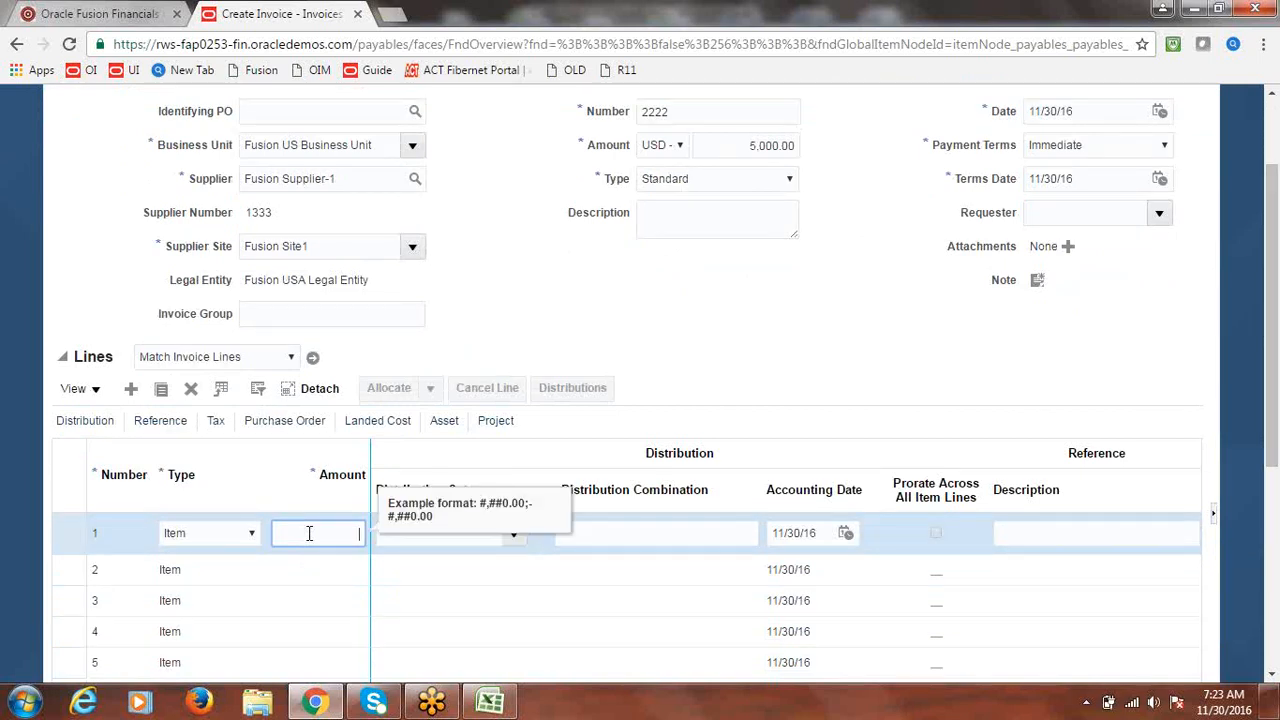
{"action": "type", "text": "5000"}
{"action": "left_click", "coordinate": [818, 300]}
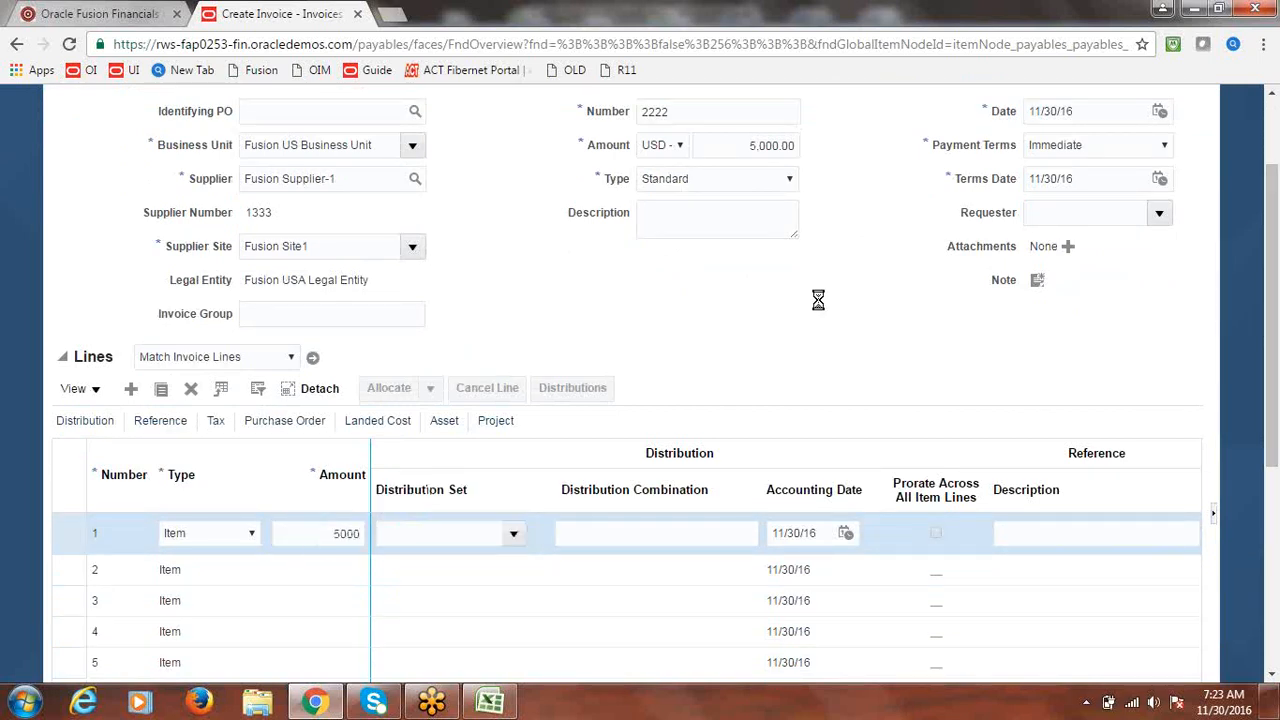
{"action": "left_click_drag", "start_coordinate": [1274, 425], "coordinate": [1240, 284]}
{"action": "left_click", "coordinate": [828, 157]}
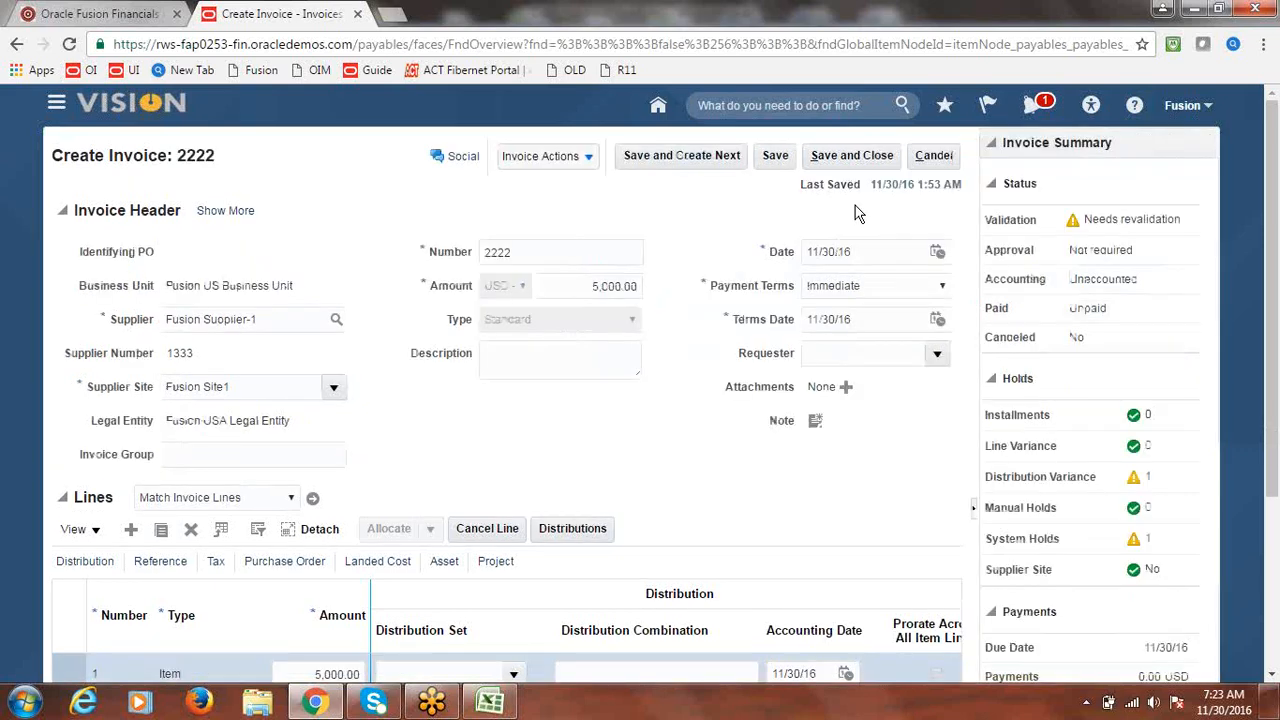
- Apply the Fusion Expense distribution set to the invoice line and save
{"action": "left_click", "coordinate": [590, 160]}
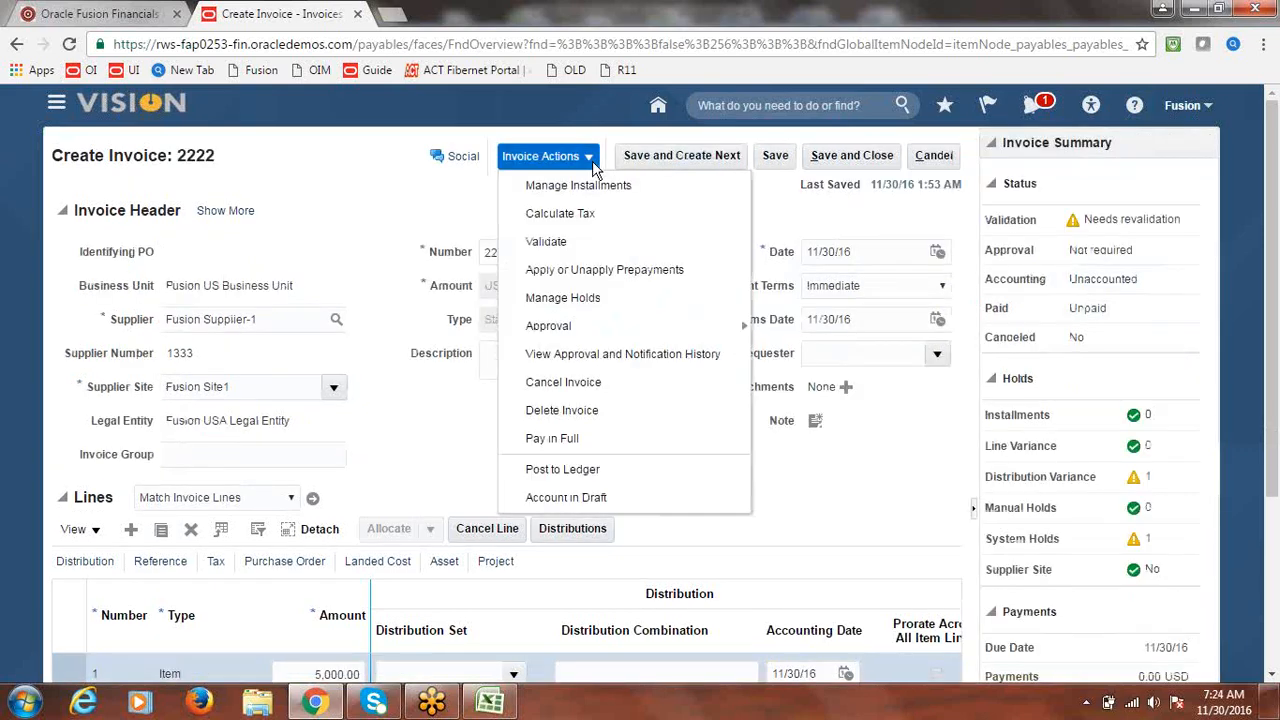
{"action": "left_click", "coordinate": [416, 192]}
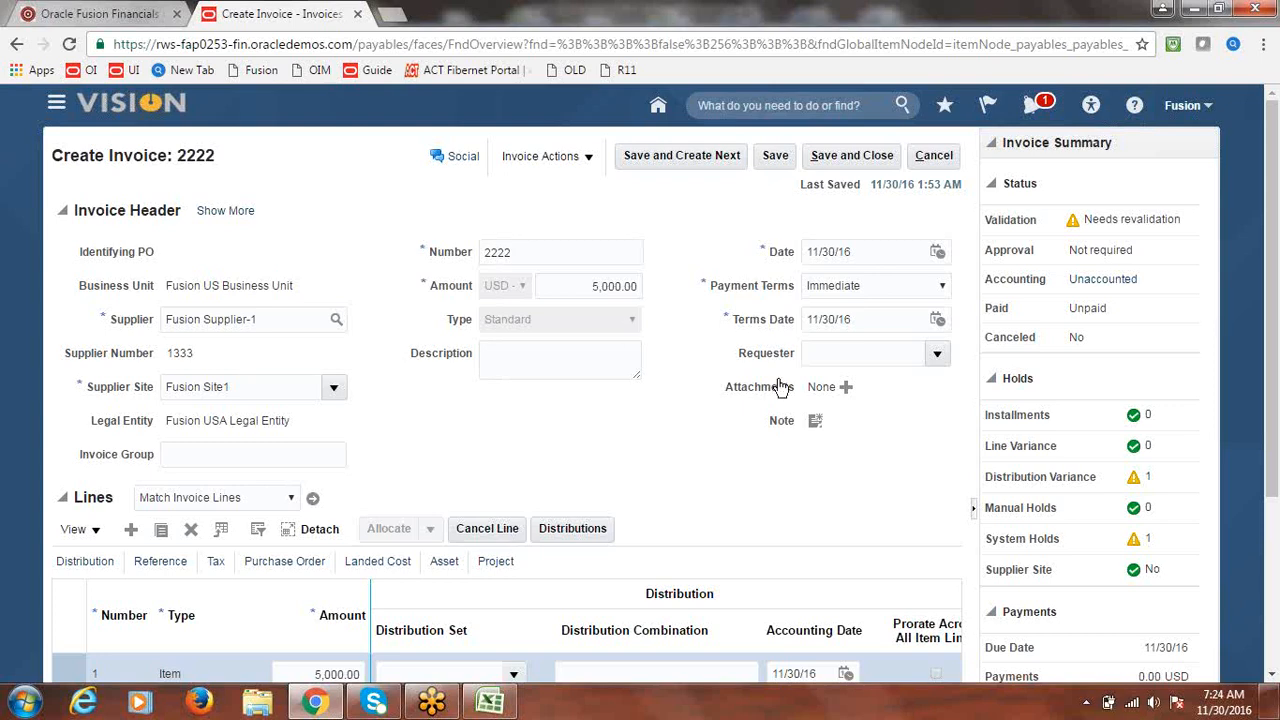
{"action": "left_click_drag", "start_coordinate": [1275, 257], "coordinate": [1273, 354]}
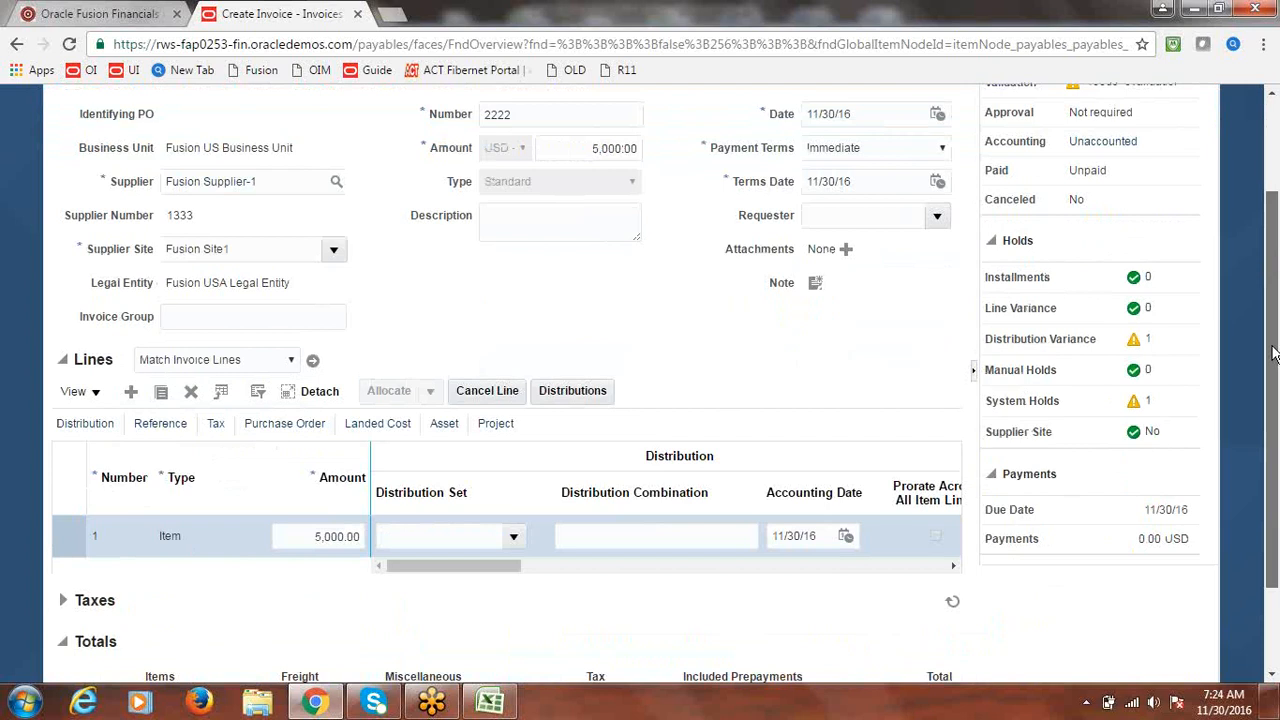
{"action": "left_click_drag", "start_coordinate": [1273, 354], "coordinate": [1273, 354]}
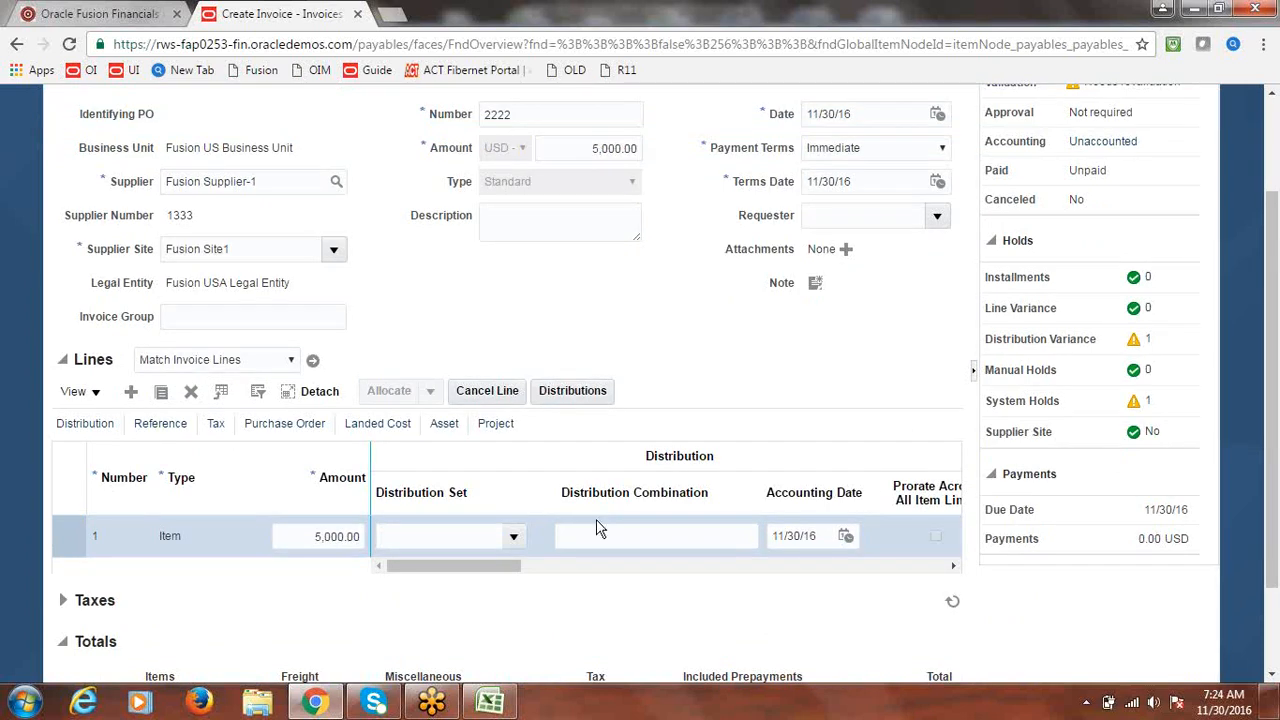
{"action": "left_click", "coordinate": [514, 540]}
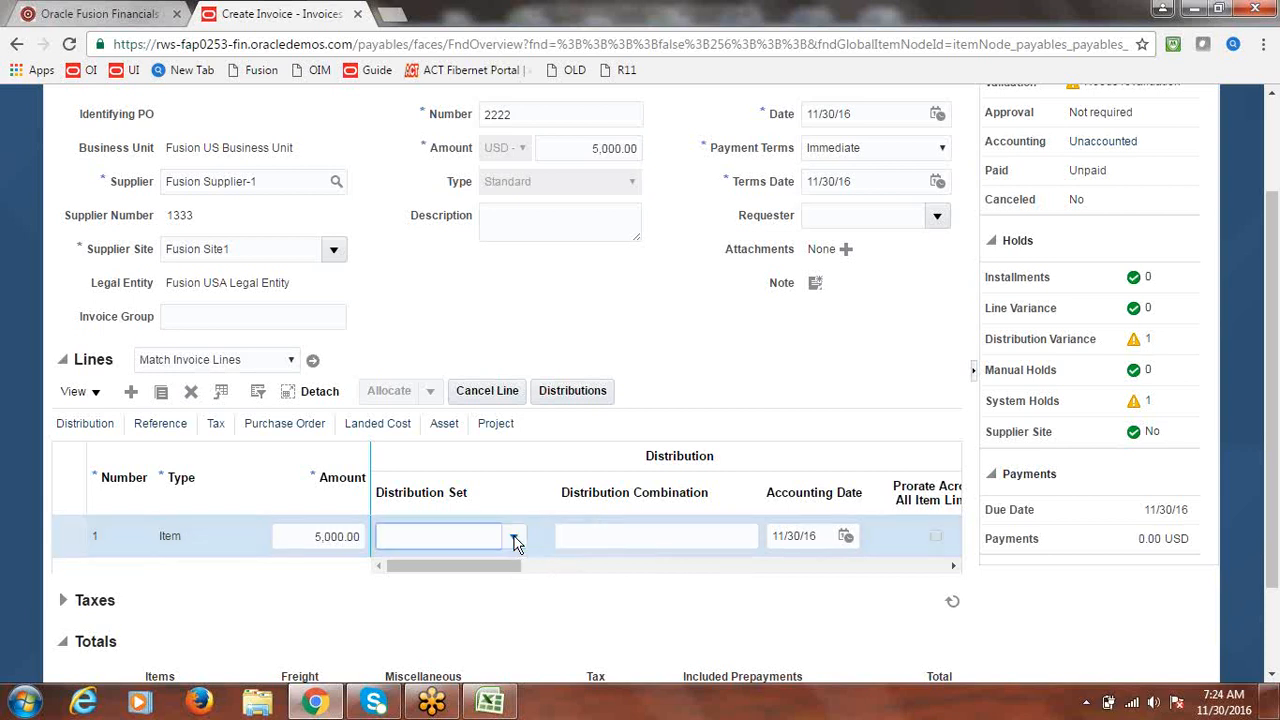
{"action": "left_click", "coordinate": [464, 595]}
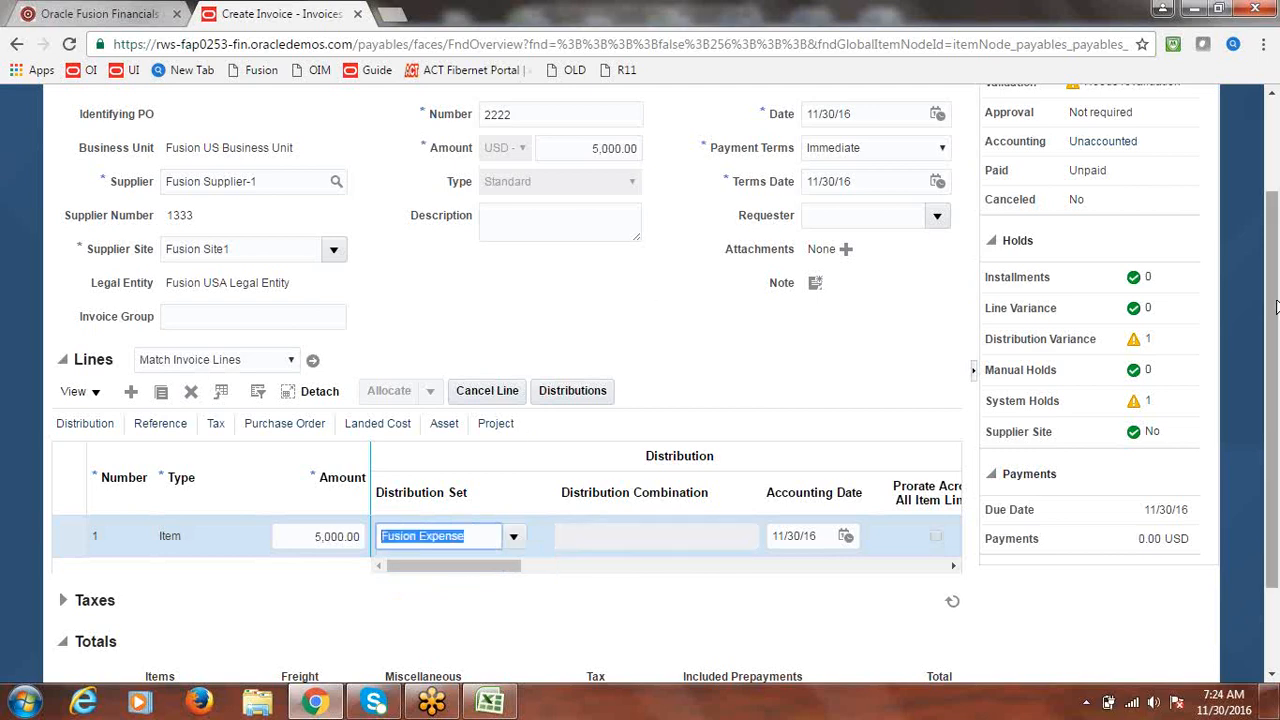
{"action": "scroll", "coordinate": [1276, 307], "scroll_direction": "up", "scroll_amount": 2}
{"action": "left_click", "coordinate": [780, 158]}
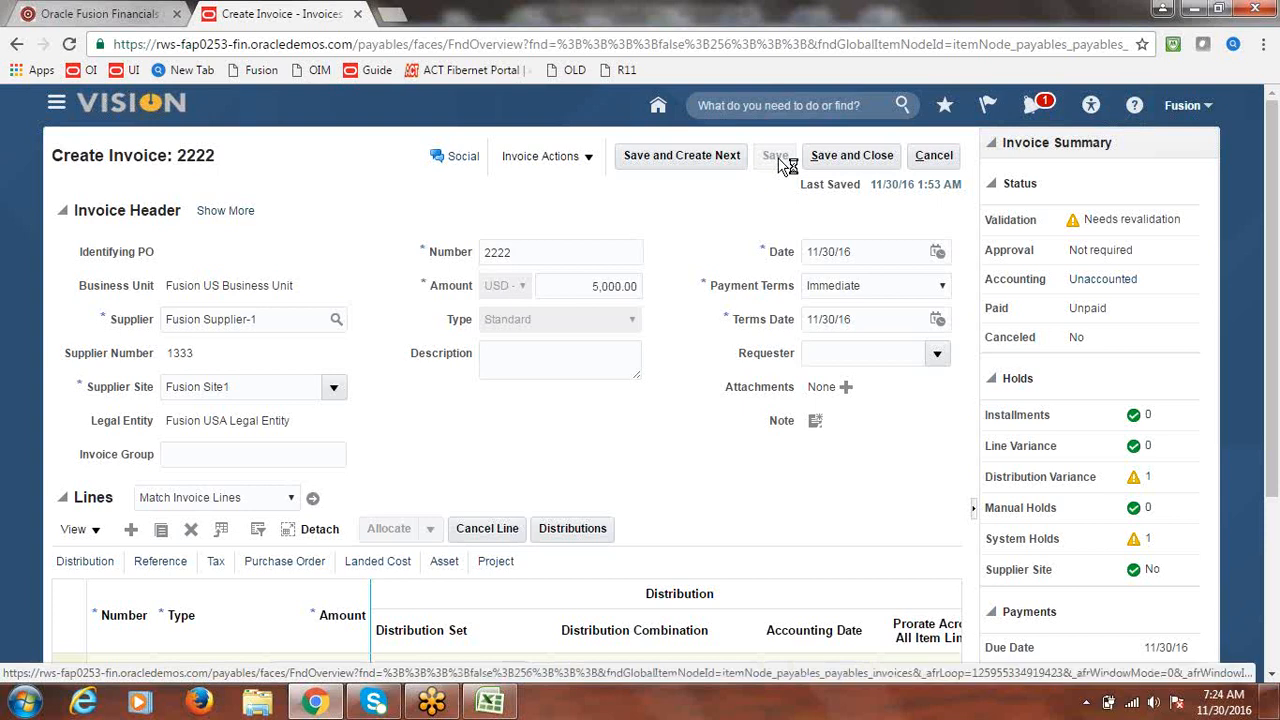
- Validate invoice 2222 and post it to the ledger
{"action": "left_click", "coordinate": [545, 156]}
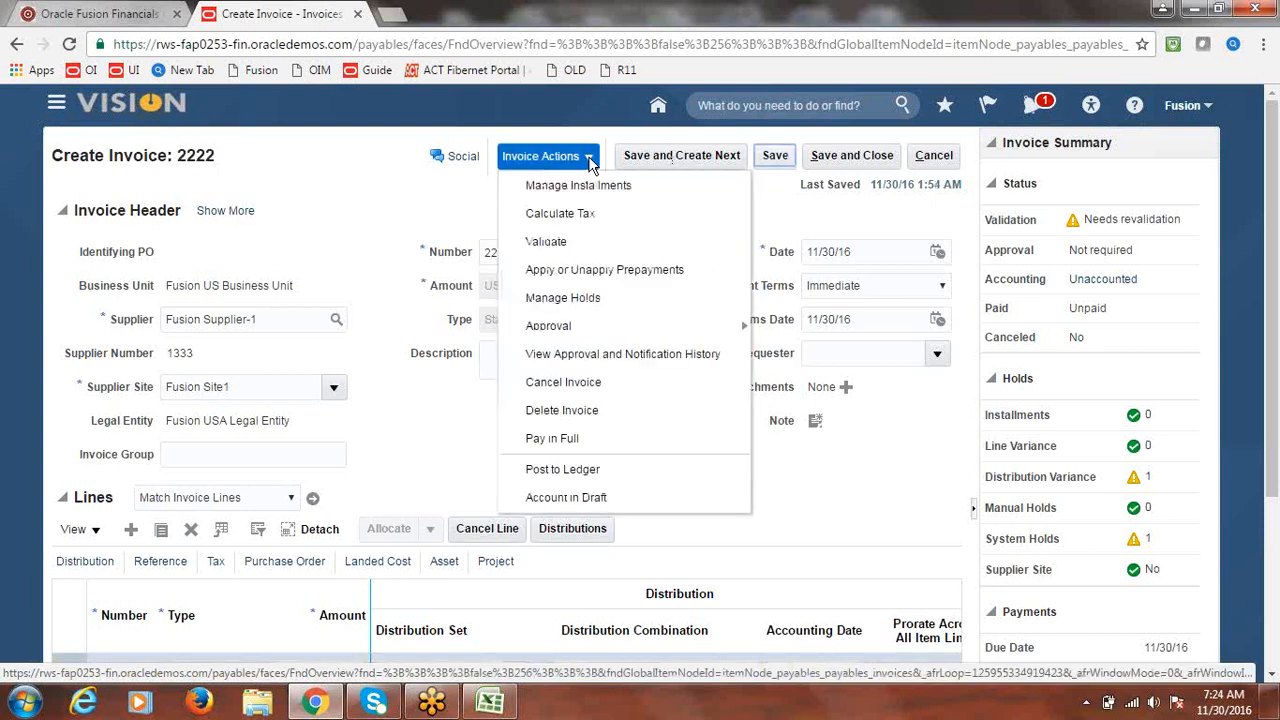
{"action": "left_click", "coordinate": [556, 241]}
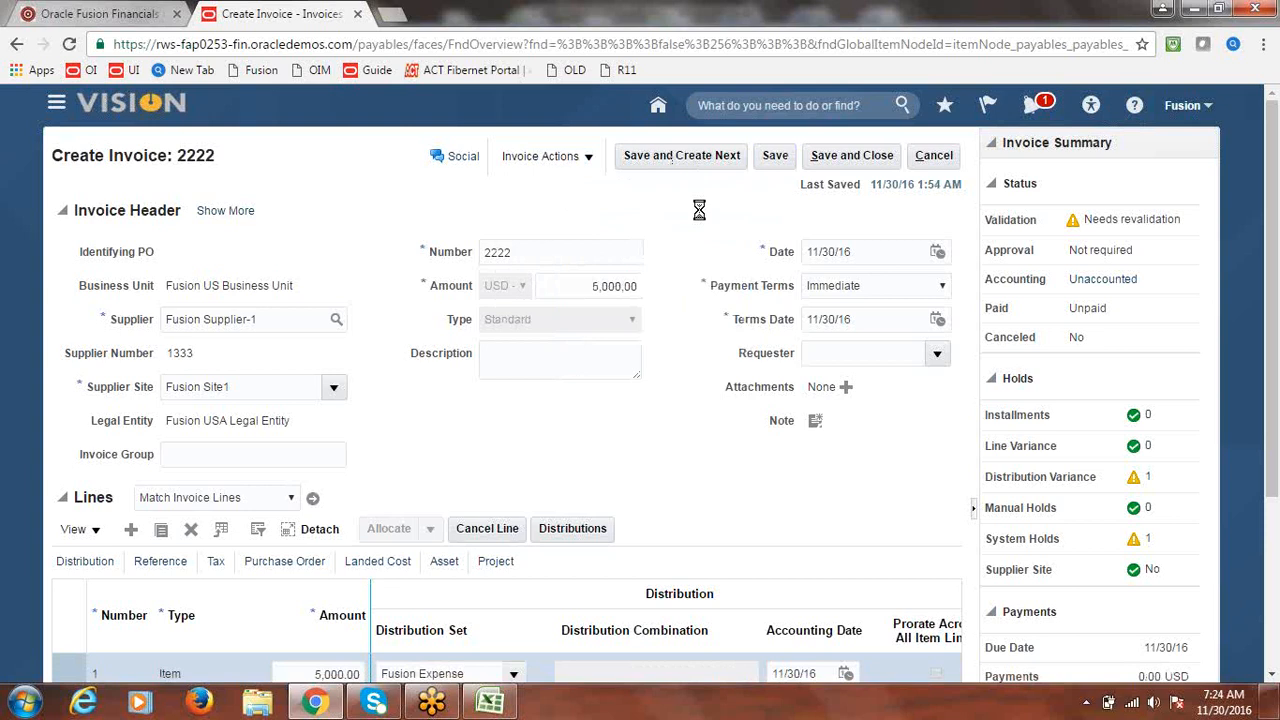
{"action": "left_click", "coordinate": [589, 157]}
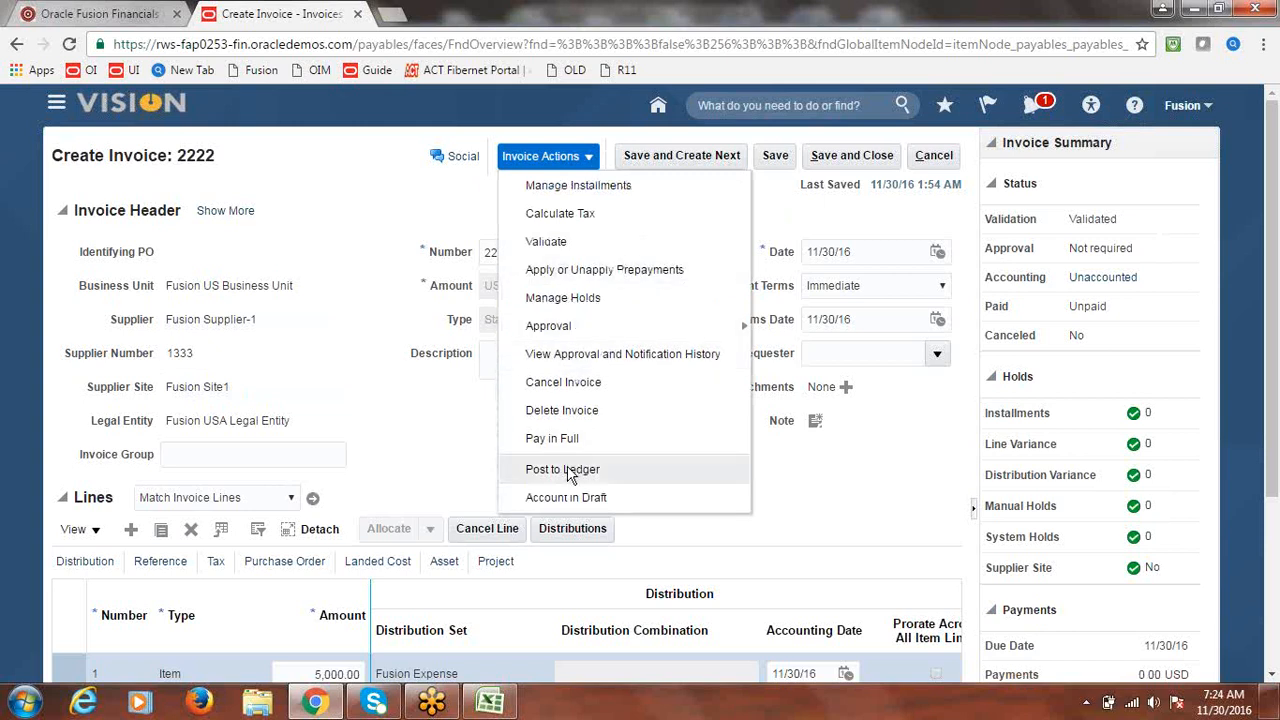
{"action": "left_click", "coordinate": [562, 470]}
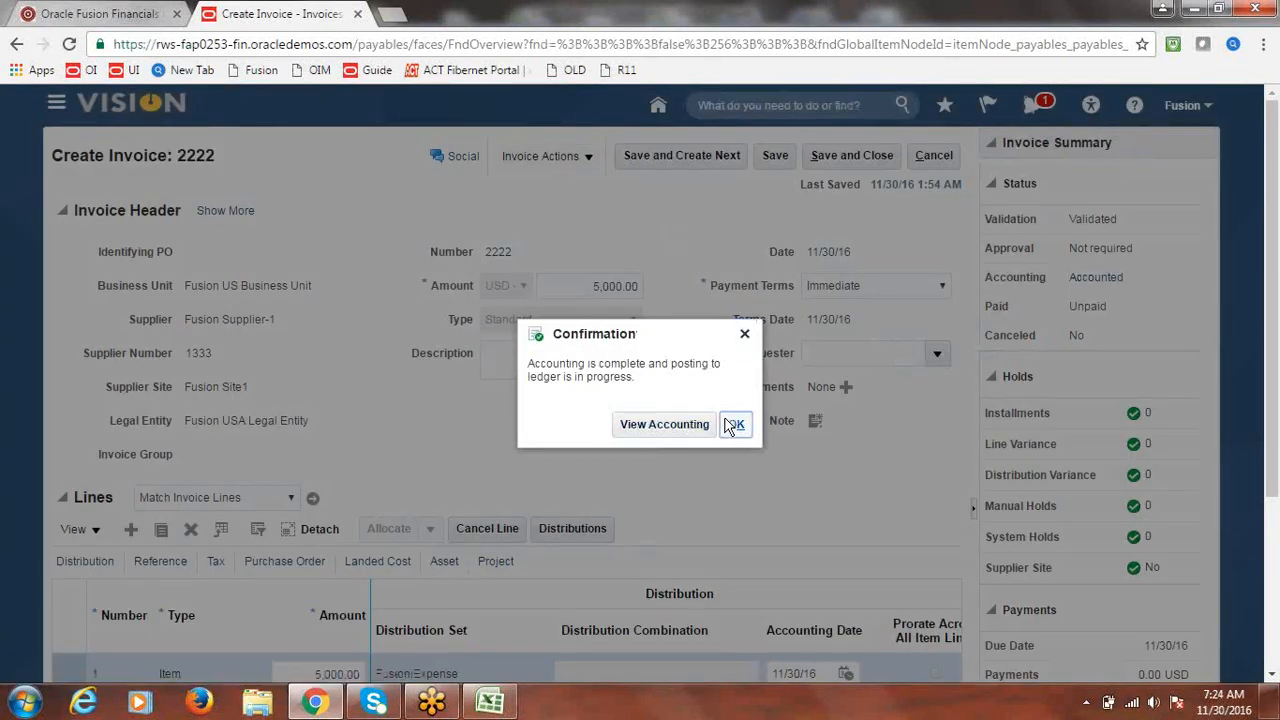
{"action": "left_click", "coordinate": [733, 424]}
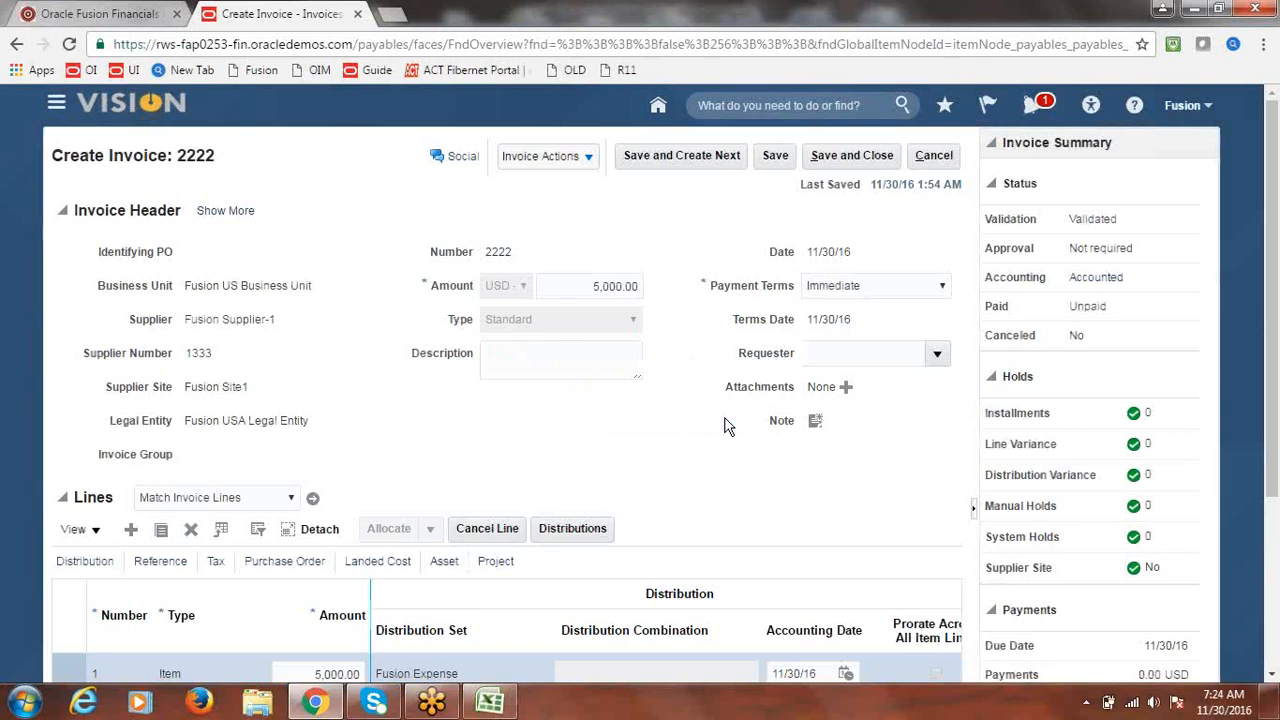
{"action": "left_click", "coordinate": [589, 160]}
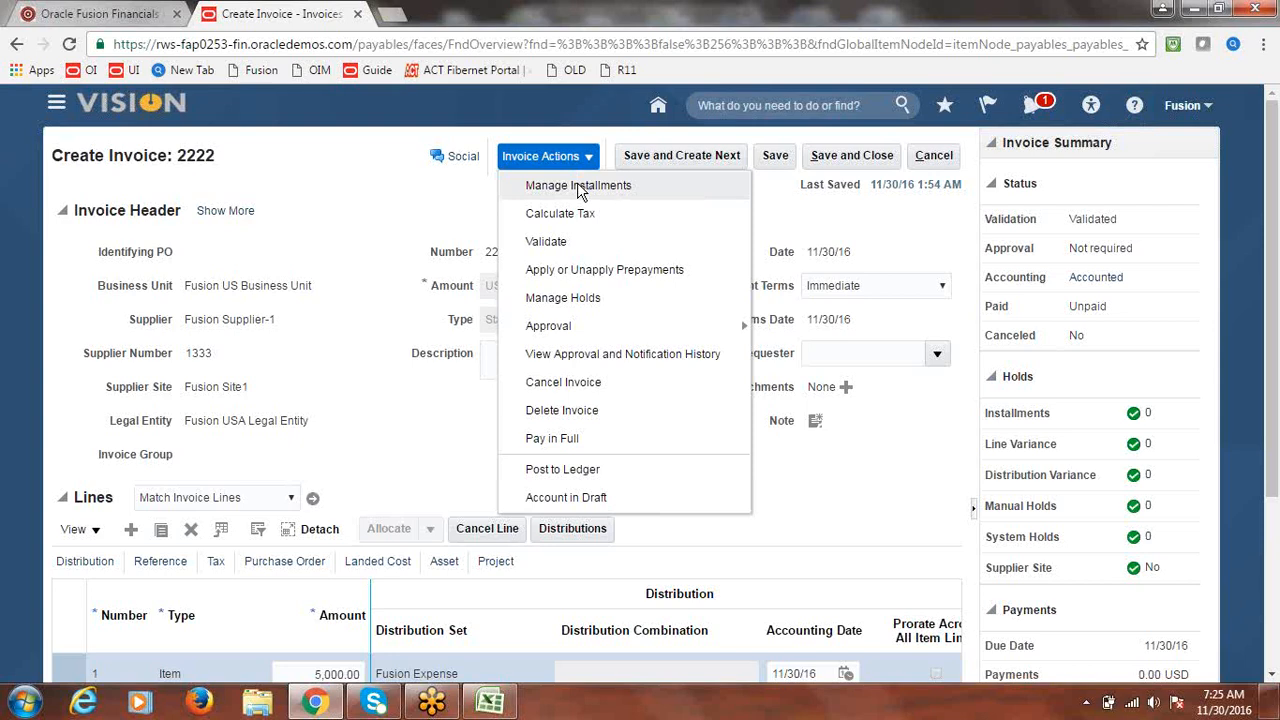
- Set installment 1's payment method to Fusion Check - Bills and save it
{"action": "left_click", "coordinate": [578, 188]}
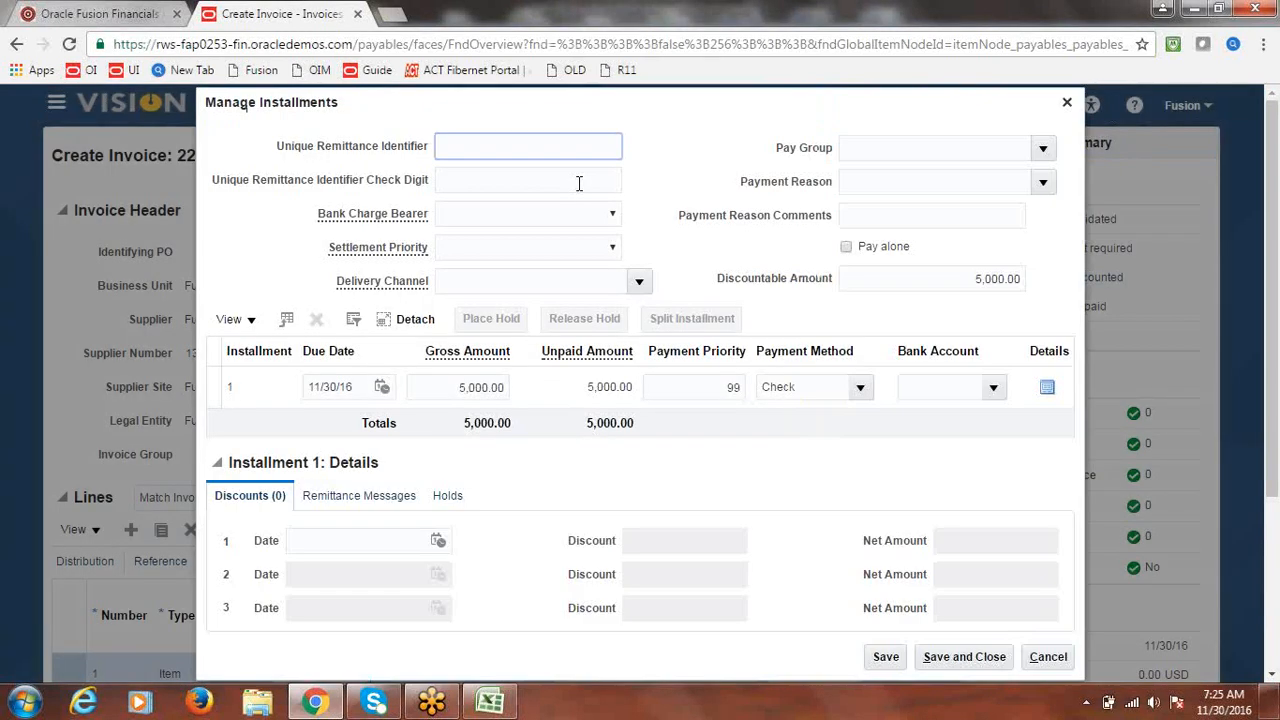
{"action": "left_click", "coordinate": [862, 394]}
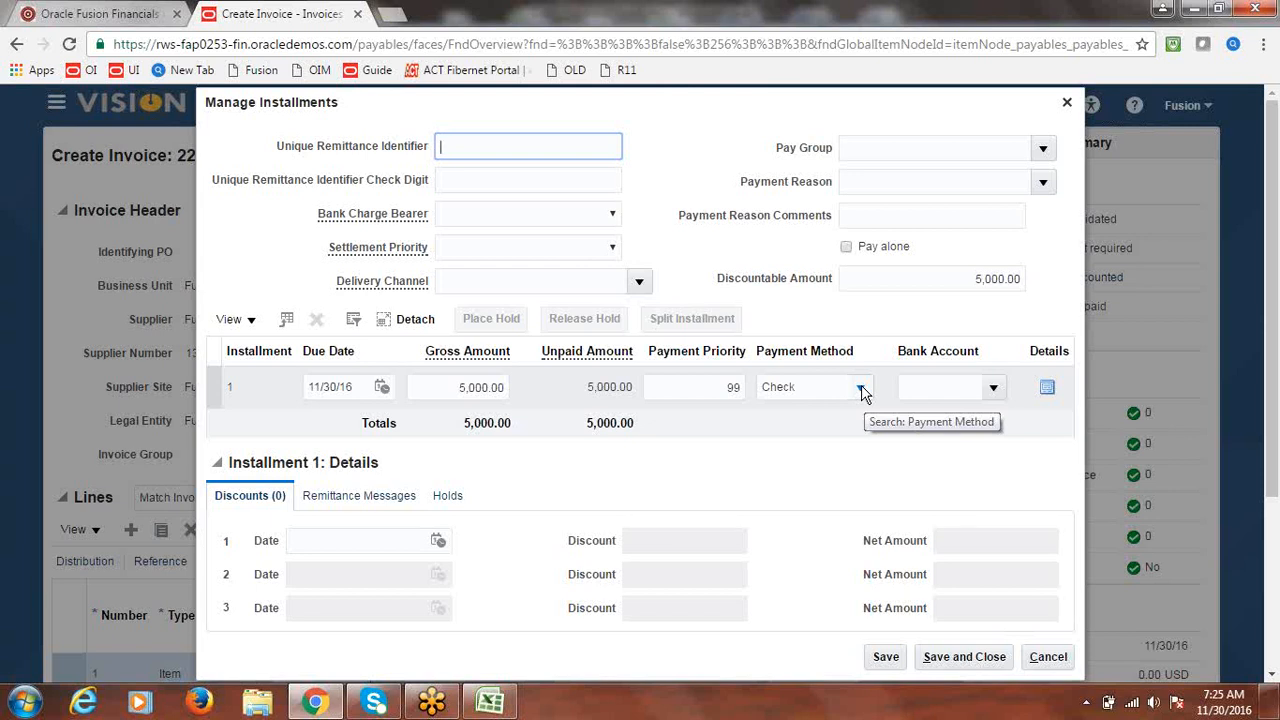
{"action": "left_click", "coordinate": [860, 389]}
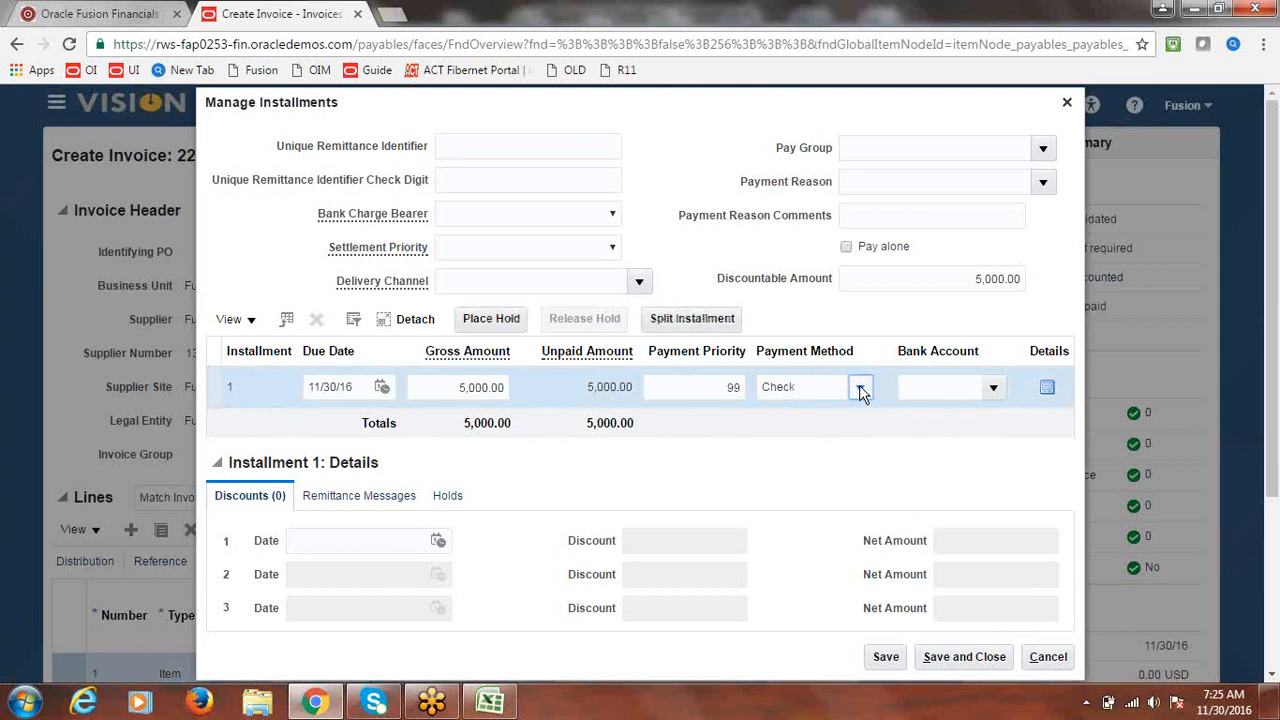
{"action": "left_click", "coordinate": [861, 389]}
{"action": "left_click", "coordinate": [861, 389]}
{"action": "left_click", "coordinate": [861, 389]}
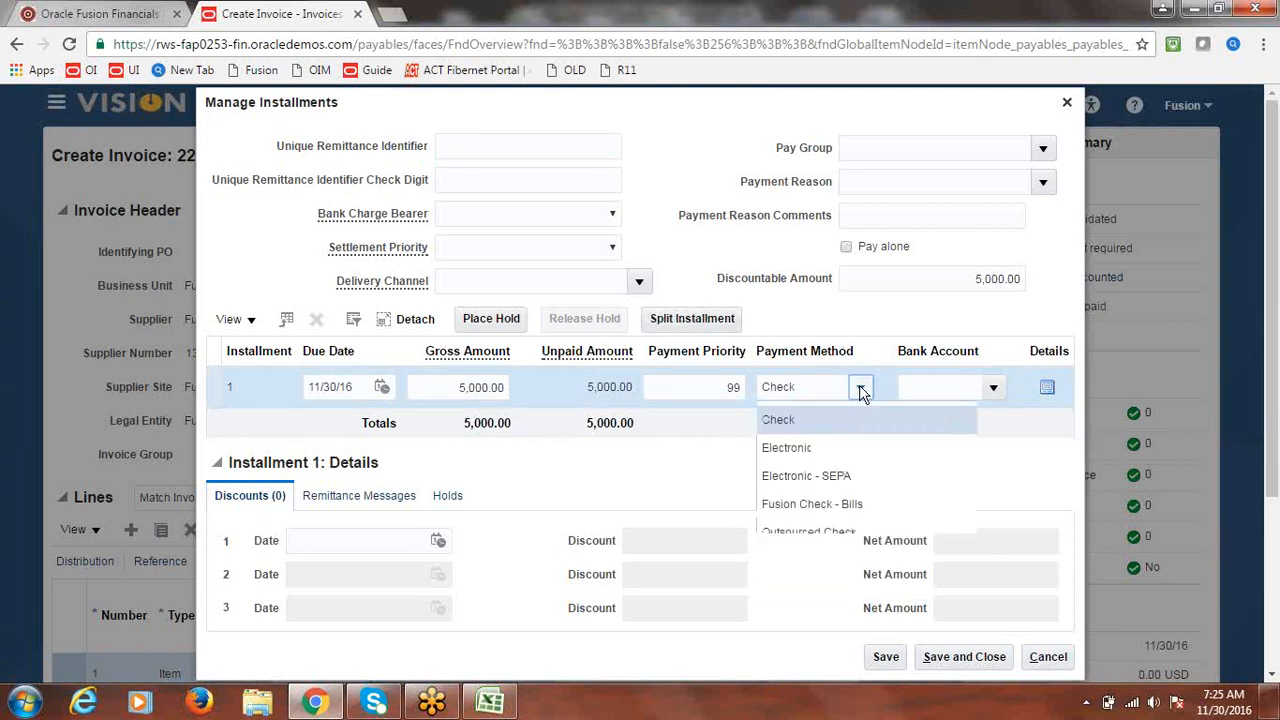
{"action": "left_click", "coordinate": [823, 510]}
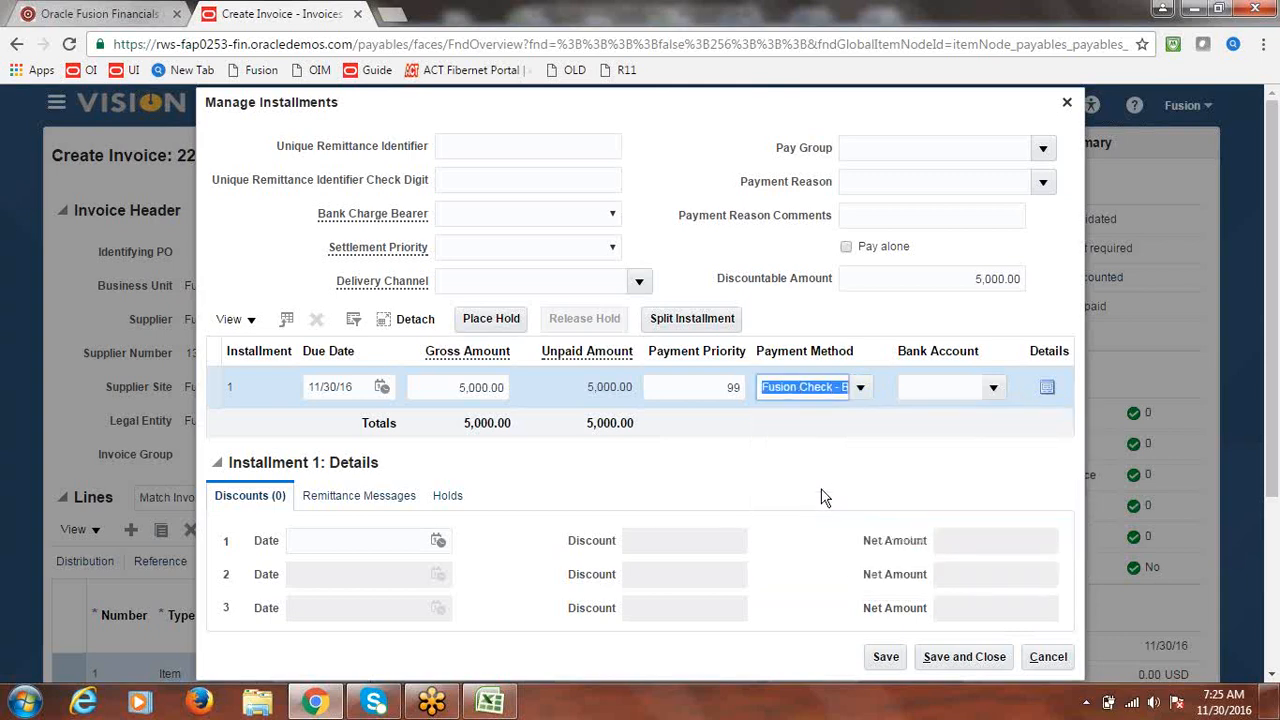
{"action": "scroll", "coordinate": [1277, 360], "scroll_direction": "down", "scroll_amount": 3}
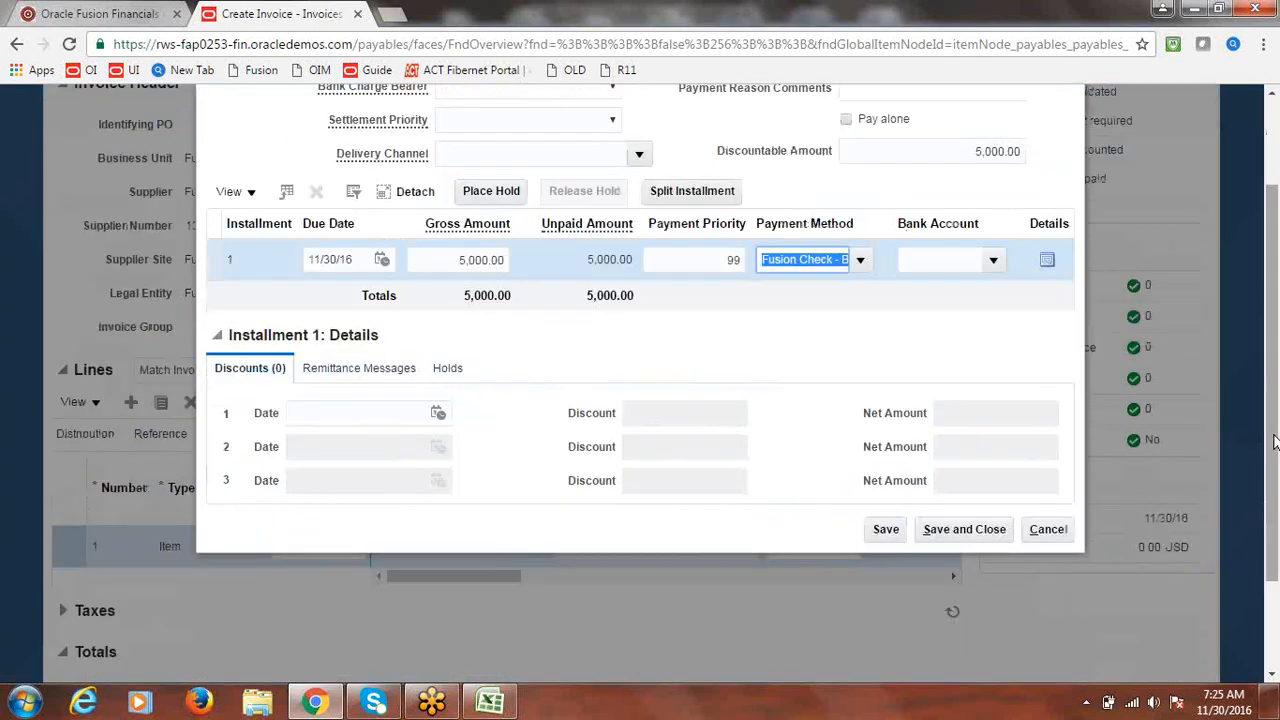
{"action": "left_click", "coordinate": [940, 657]}
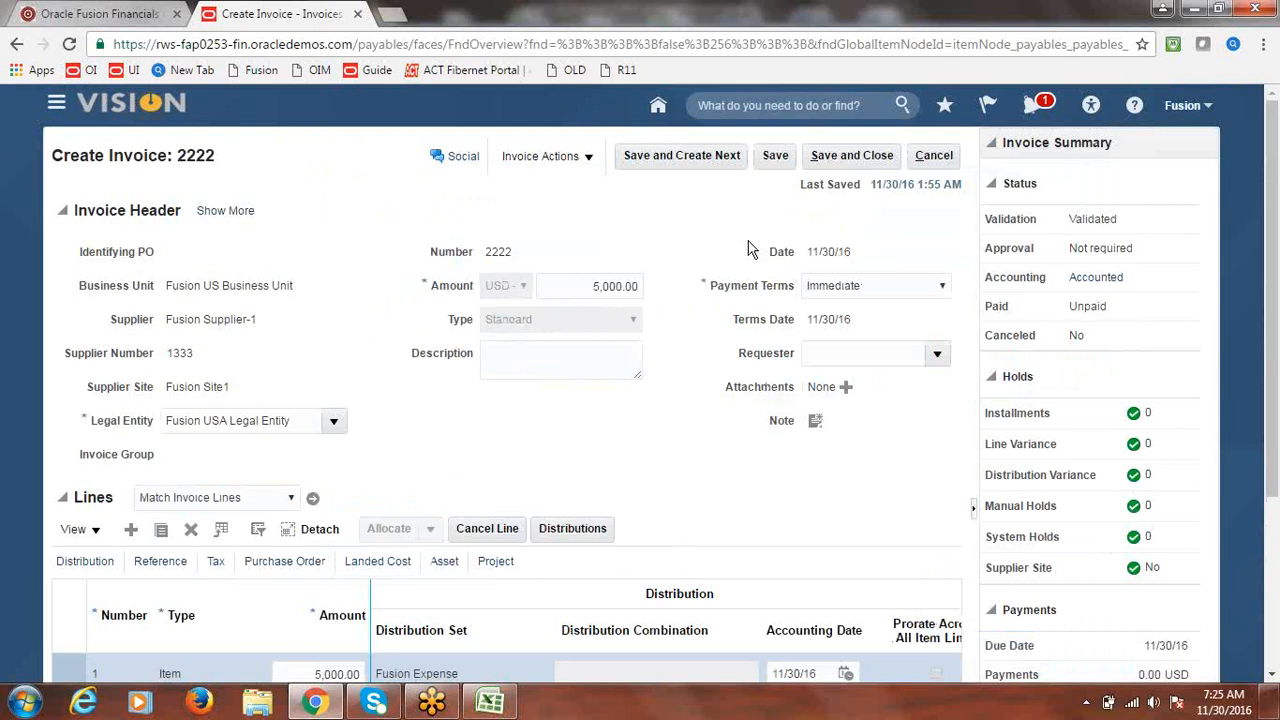
- Go to the Payments work area and start creating a new payment
{"action": "left_click", "coordinate": [855, 160]}
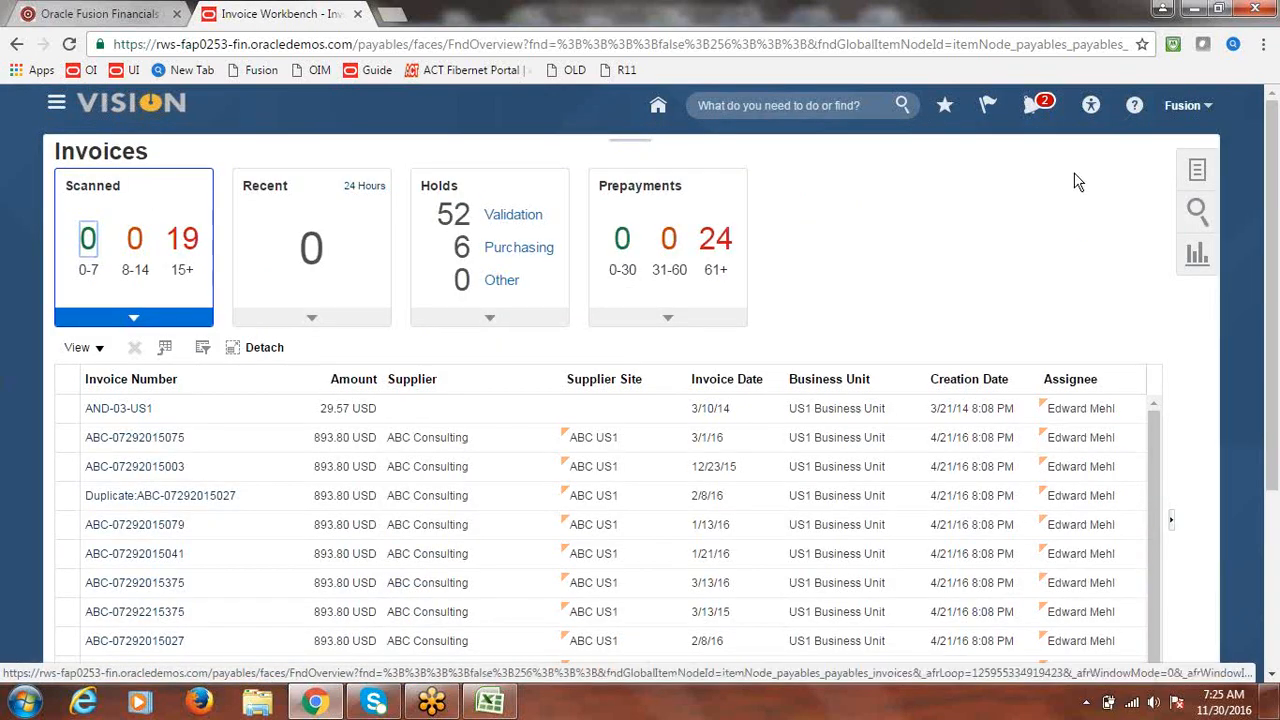
{"action": "left_click", "coordinate": [1199, 174]}
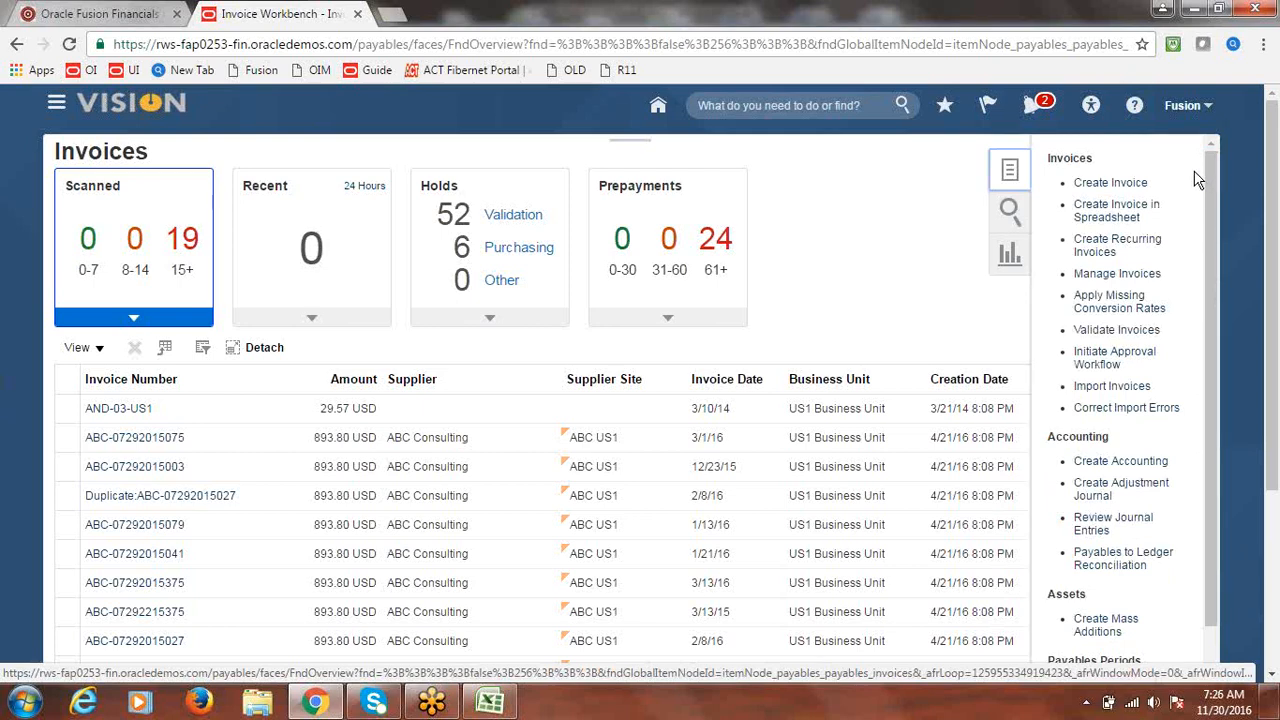
{"action": "left_click", "coordinate": [55, 105]}
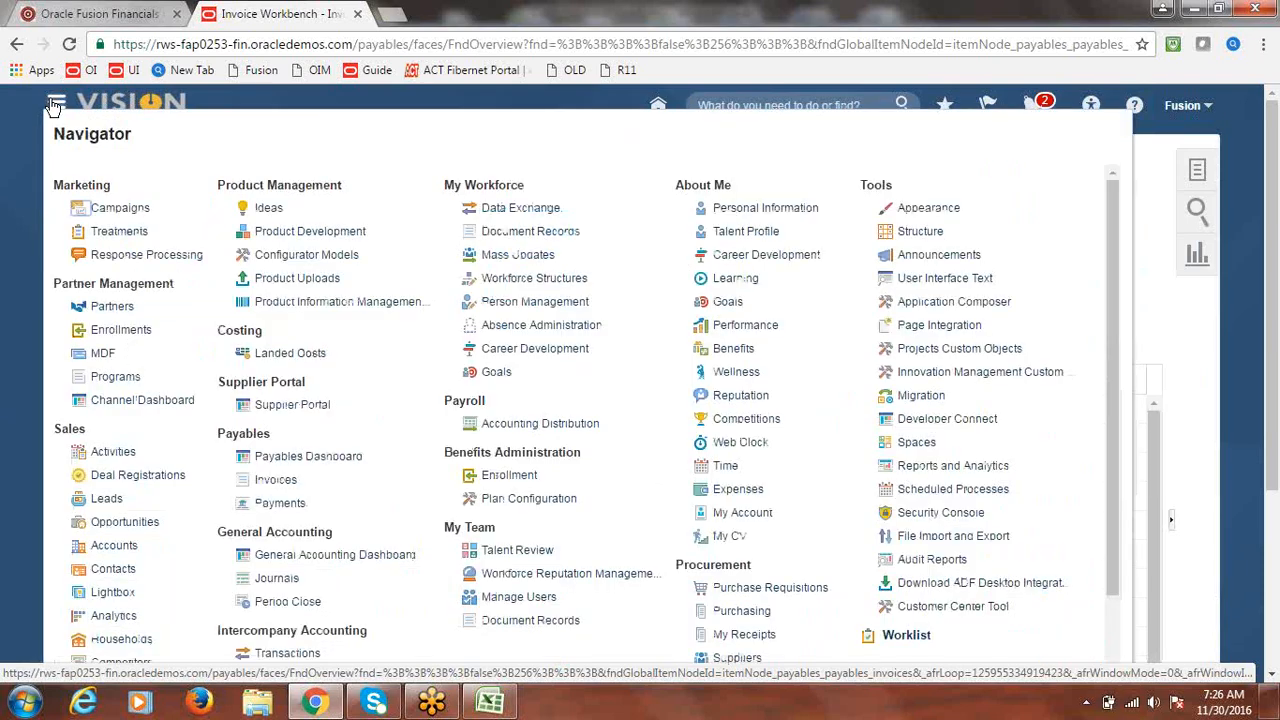
{"action": "left_click", "coordinate": [282, 503]}
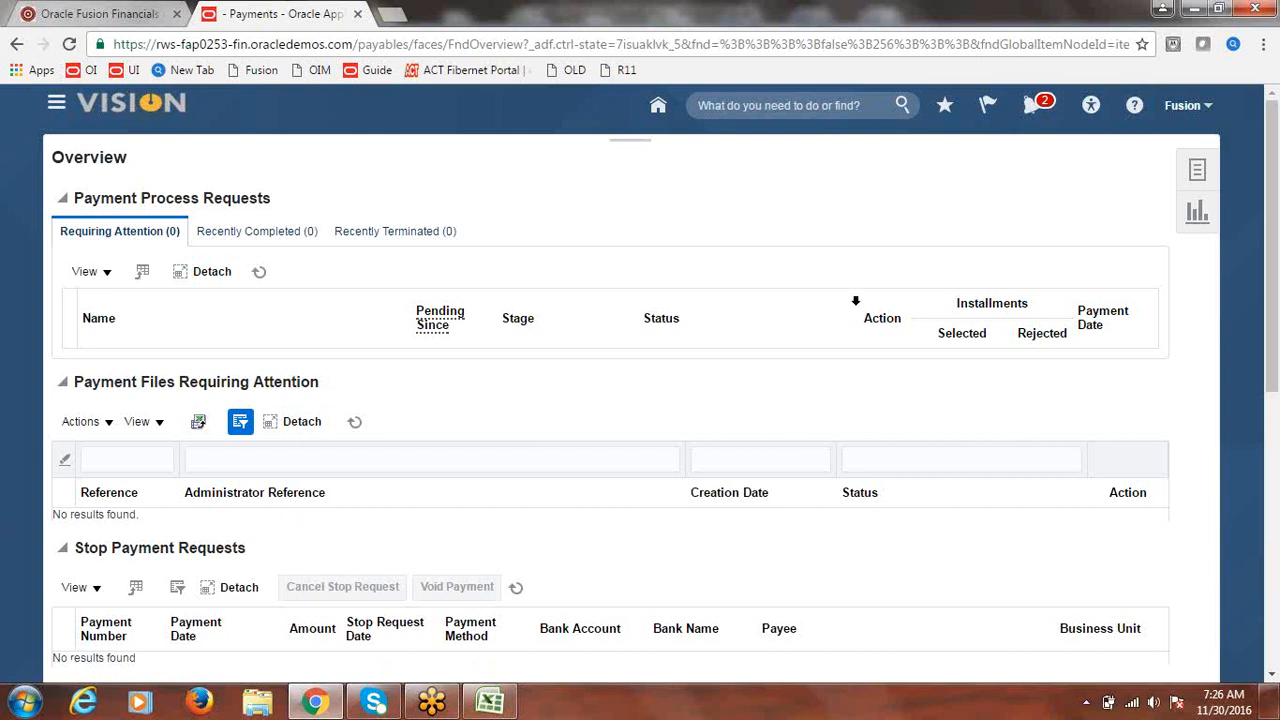
{"action": "left_click", "coordinate": [1198, 172]}
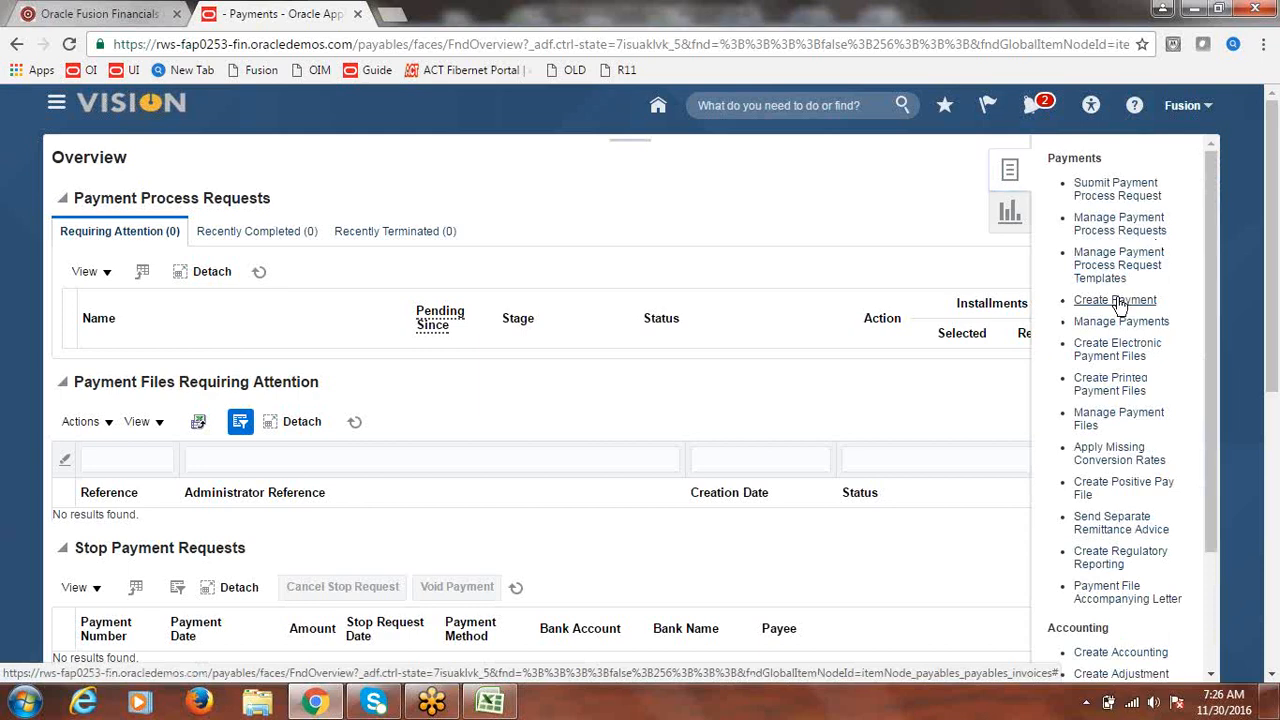
{"action": "left_click", "coordinate": [1115, 301]}
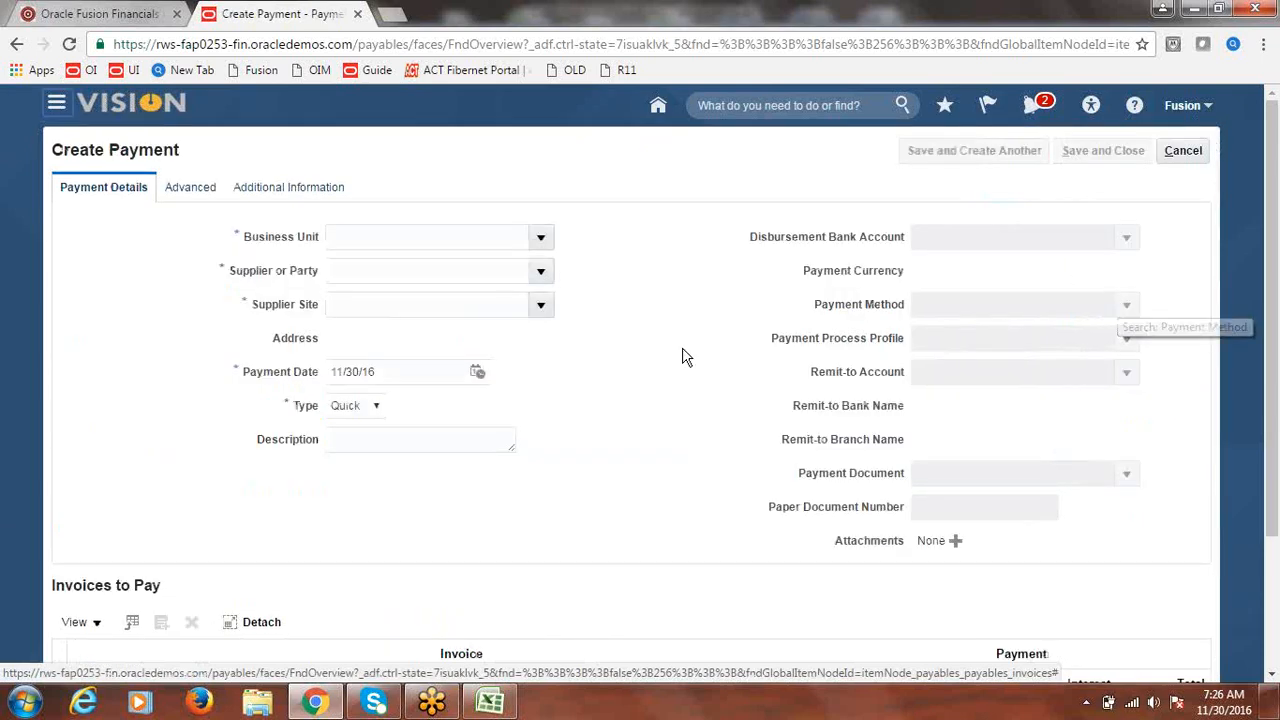
- Set the business unit to Fusion US Business Unit and the supplier to Fusion Supplier-1
{"action": "left_click", "coordinate": [540, 240]}
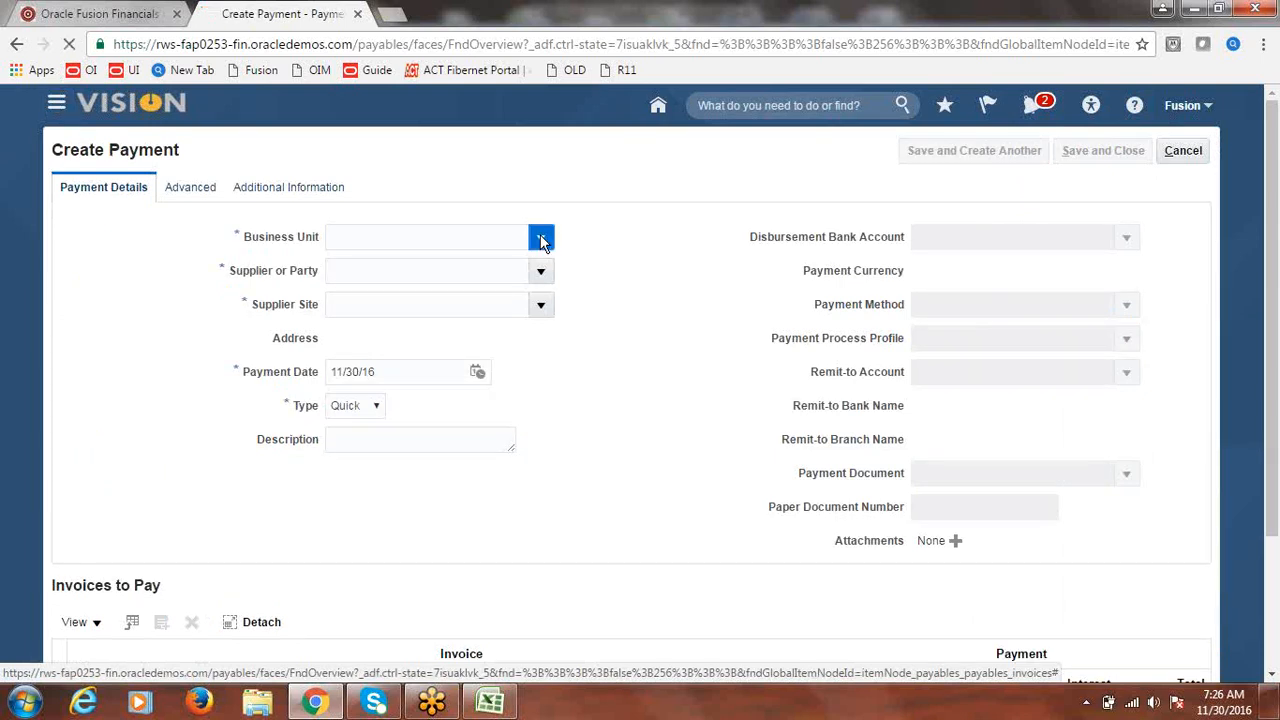
{"action": "left_click", "coordinate": [432, 327]}
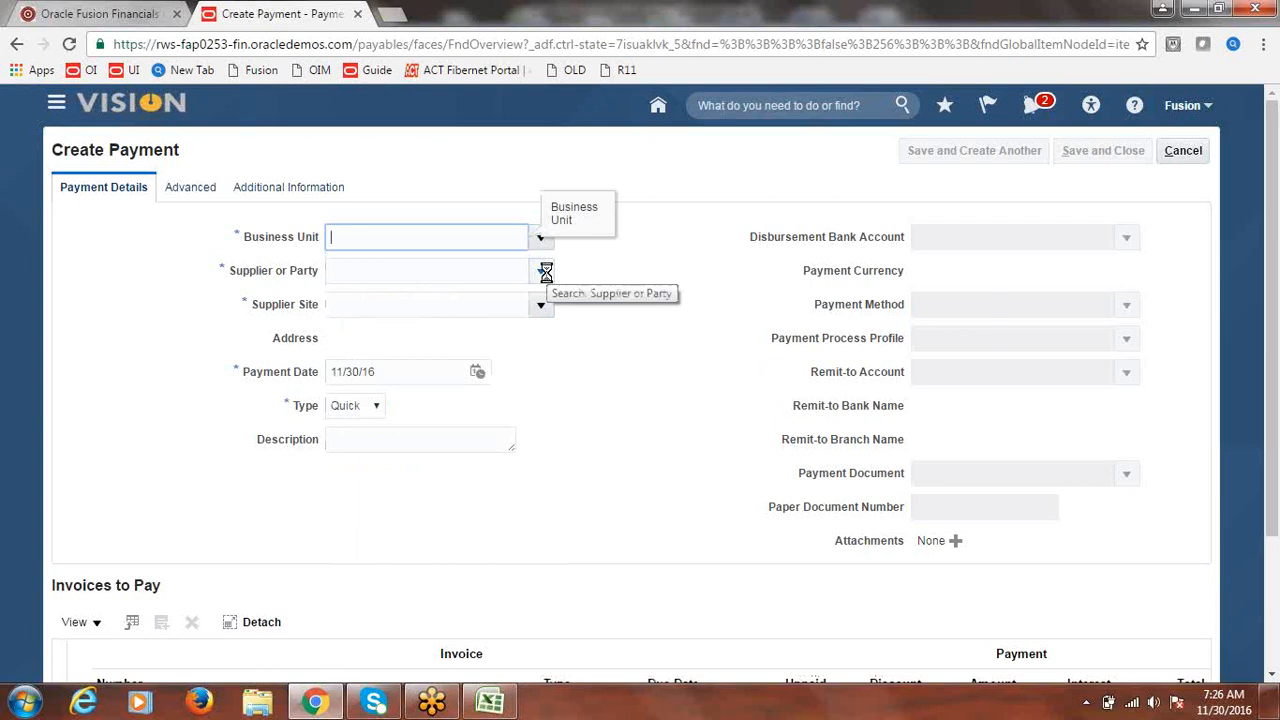
{"action": "left_click", "coordinate": [454, 273]}
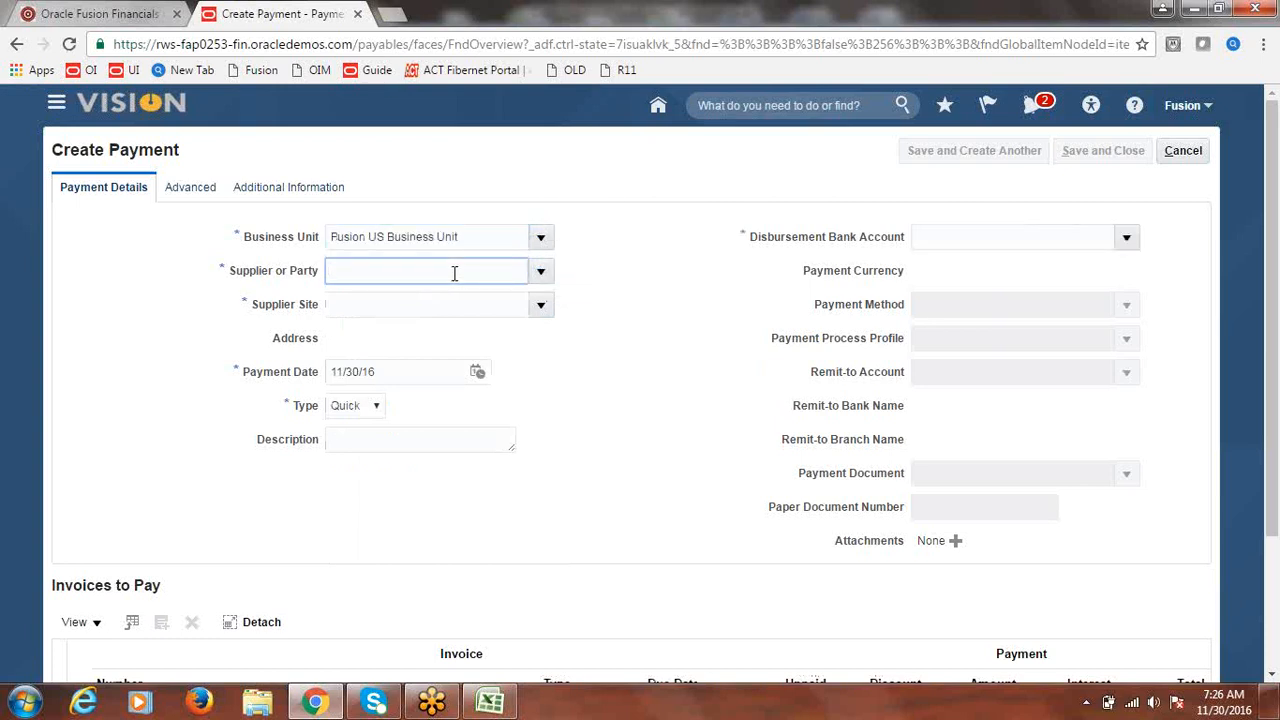
{"action": "type", "text": "1"}
{"action": "type", "text": "usion"}
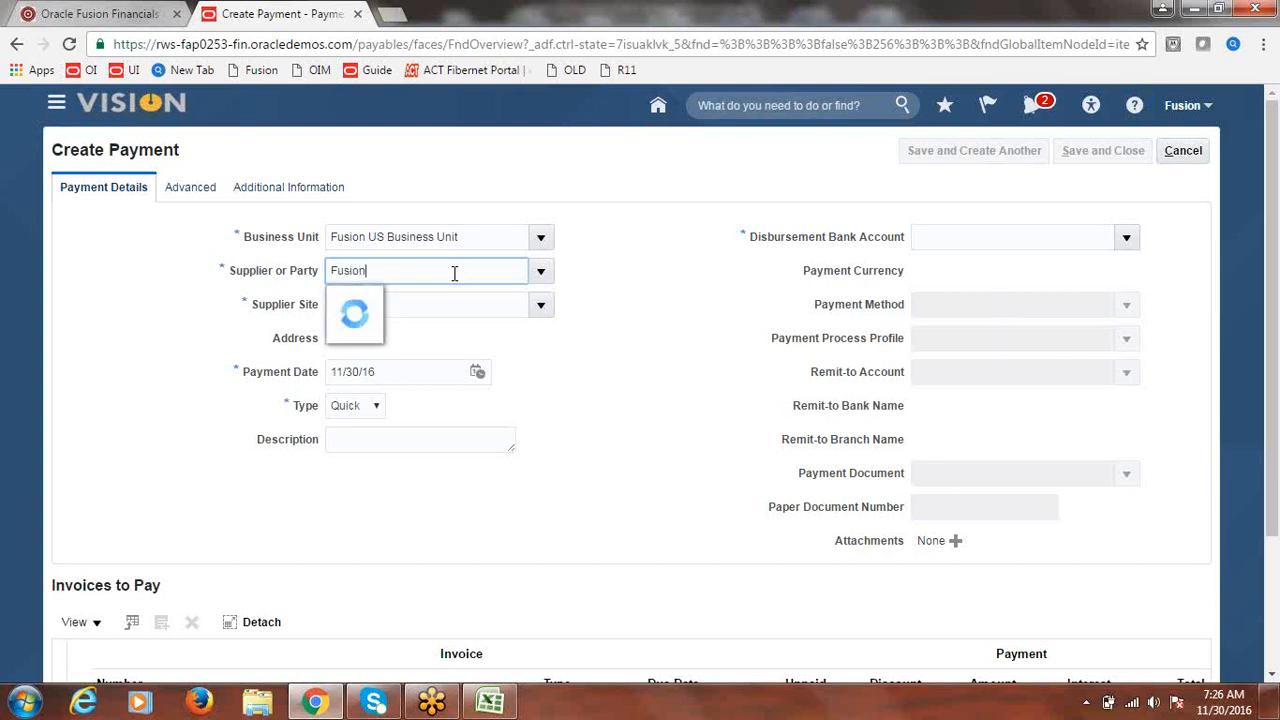
{"action": "left_click", "coordinate": [422, 304]}
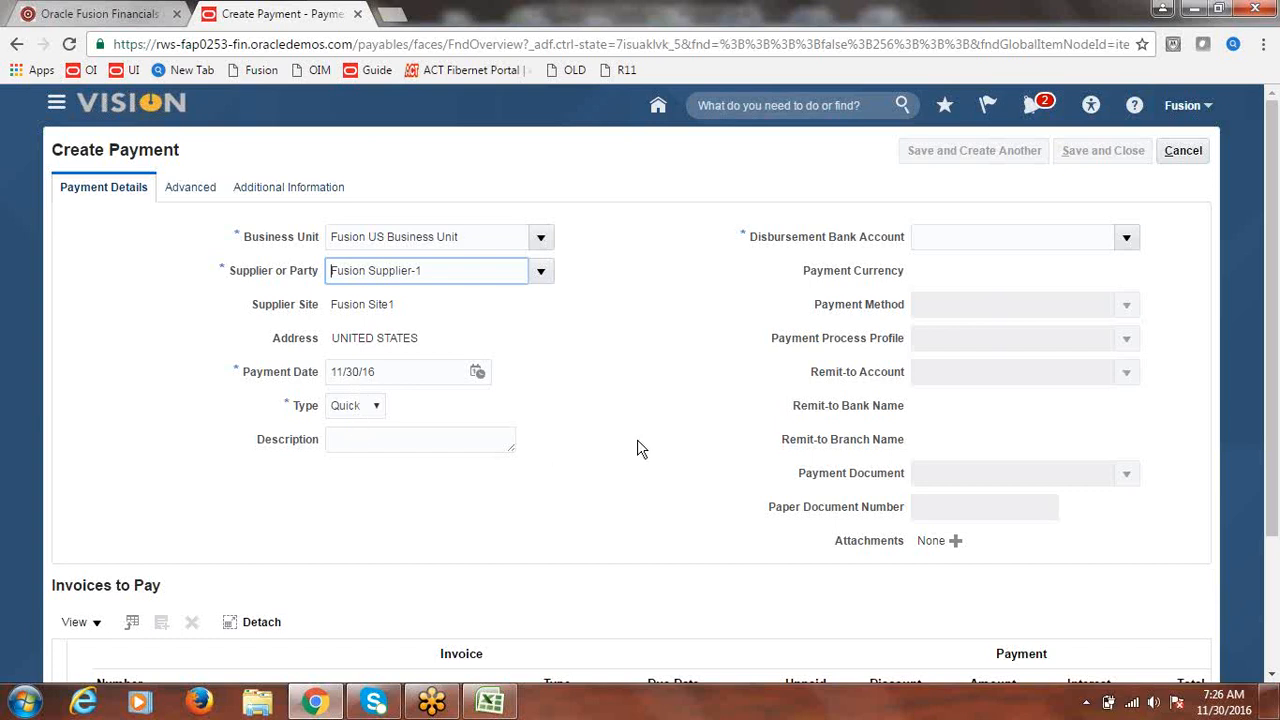
- Use Fusion Corporate Account as the bank account, with payment method Fusion Check - Bills
{"action": "left_click", "coordinate": [1125, 238]}
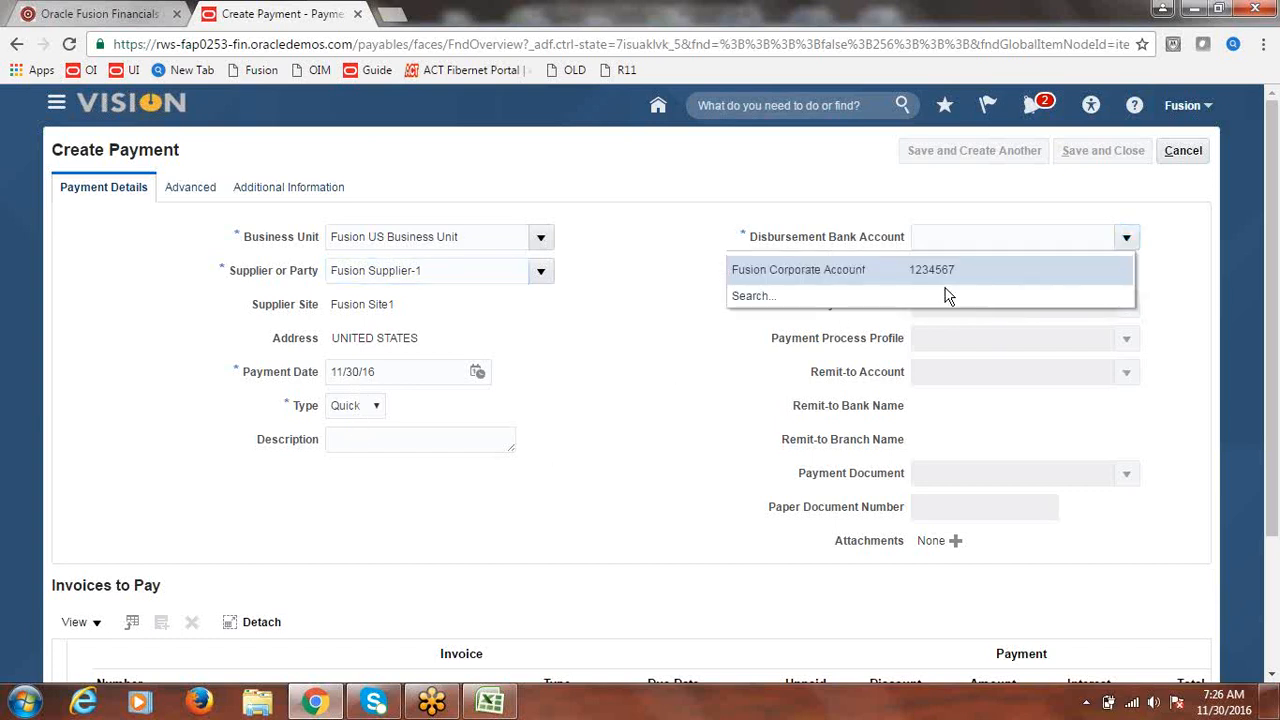
{"action": "left_click", "coordinate": [828, 273]}
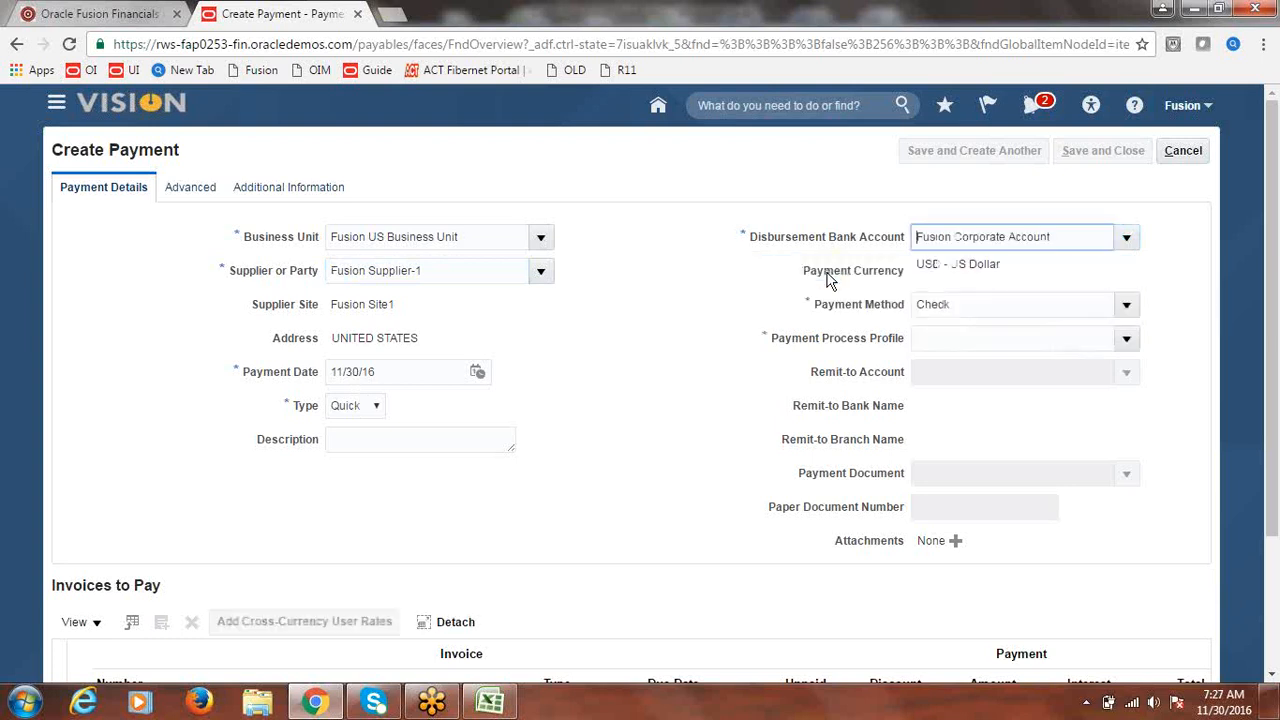
{"action": "left_click", "coordinate": [1127, 308]}
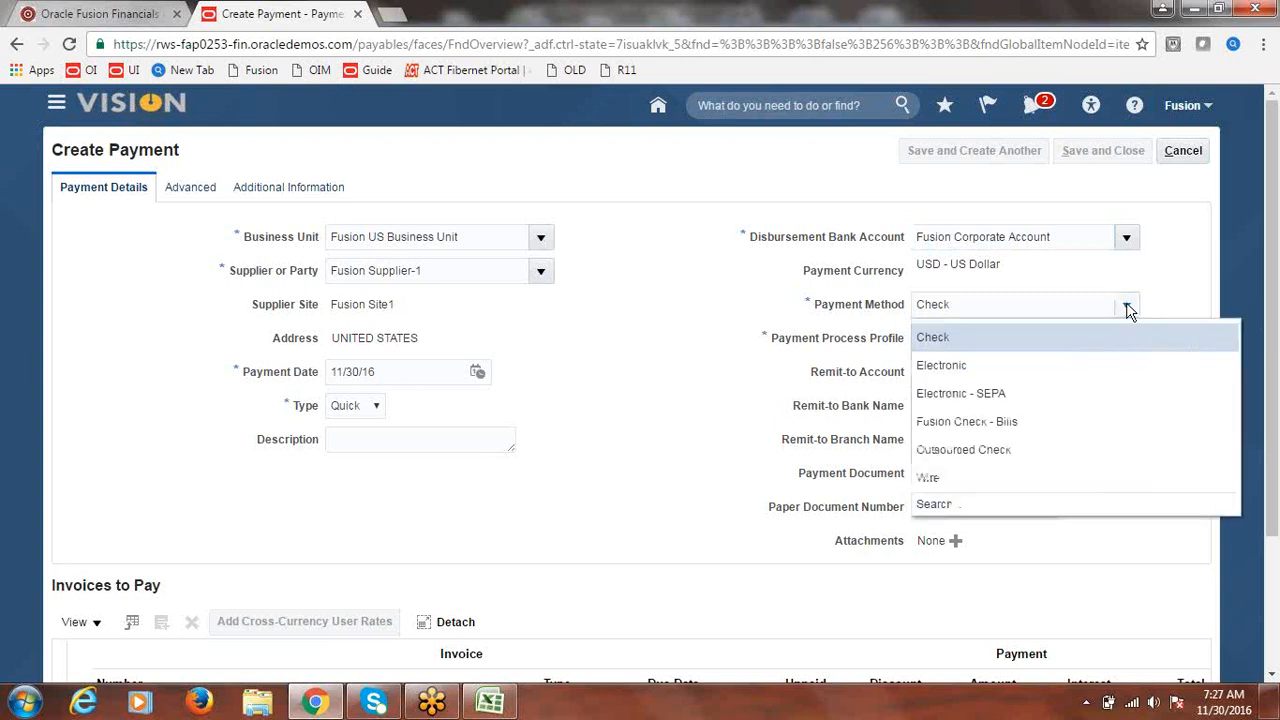
{"action": "left_click", "coordinate": [987, 423]}
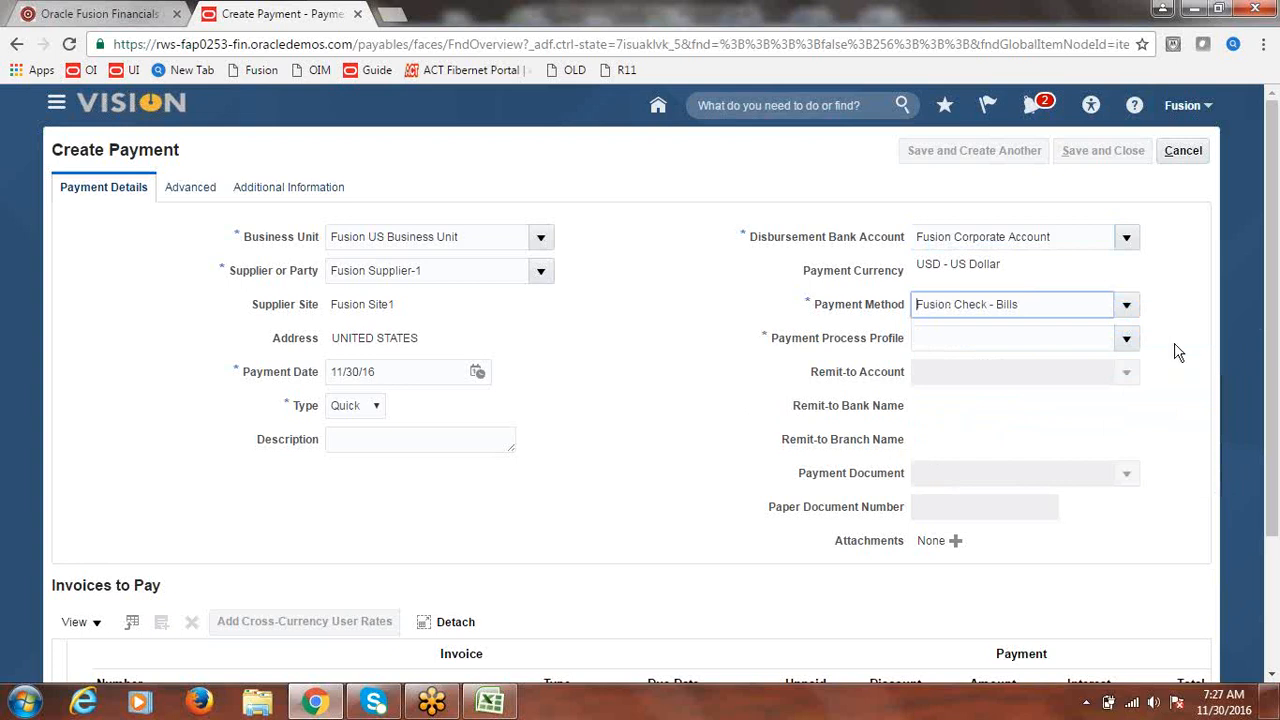
- Choose Fusion Payment Process Profile and the Fusion Check payment document
{"action": "left_click", "coordinate": [1124, 338]}
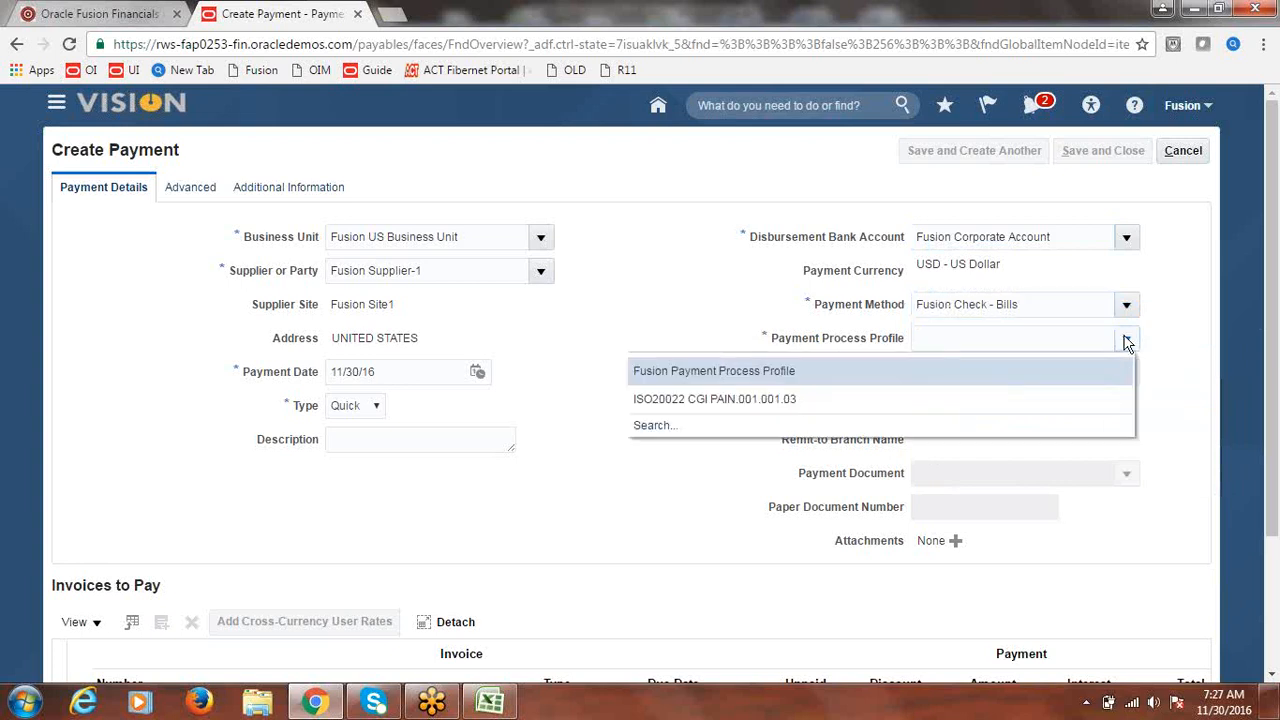
{"action": "left_click", "coordinate": [756, 374]}
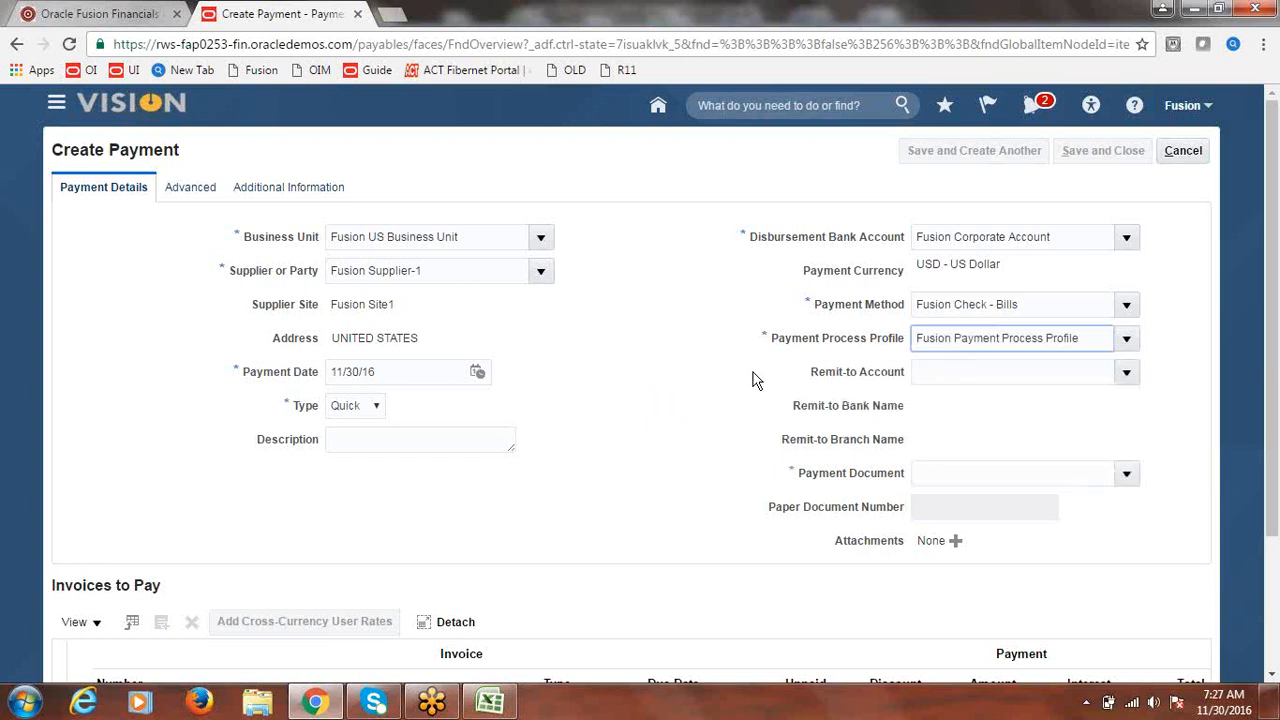
{"action": "left_click", "coordinate": [1127, 473]}
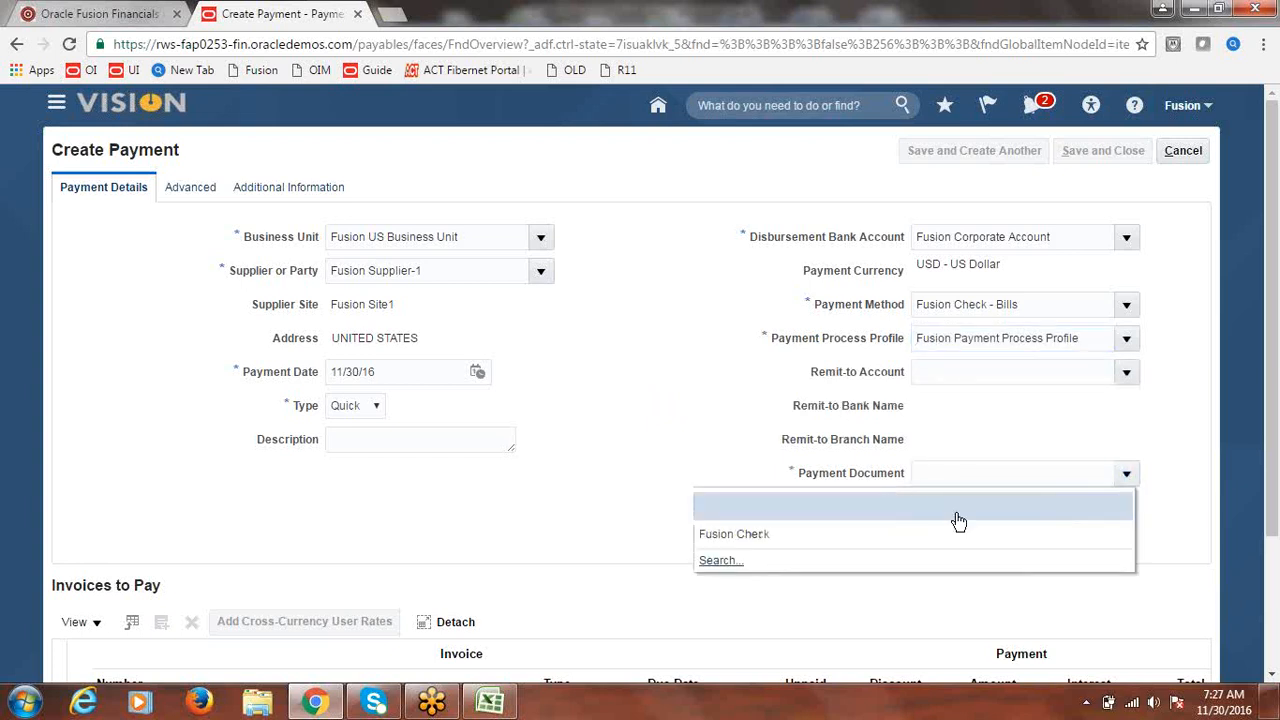
{"action": "left_click", "coordinate": [796, 533]}
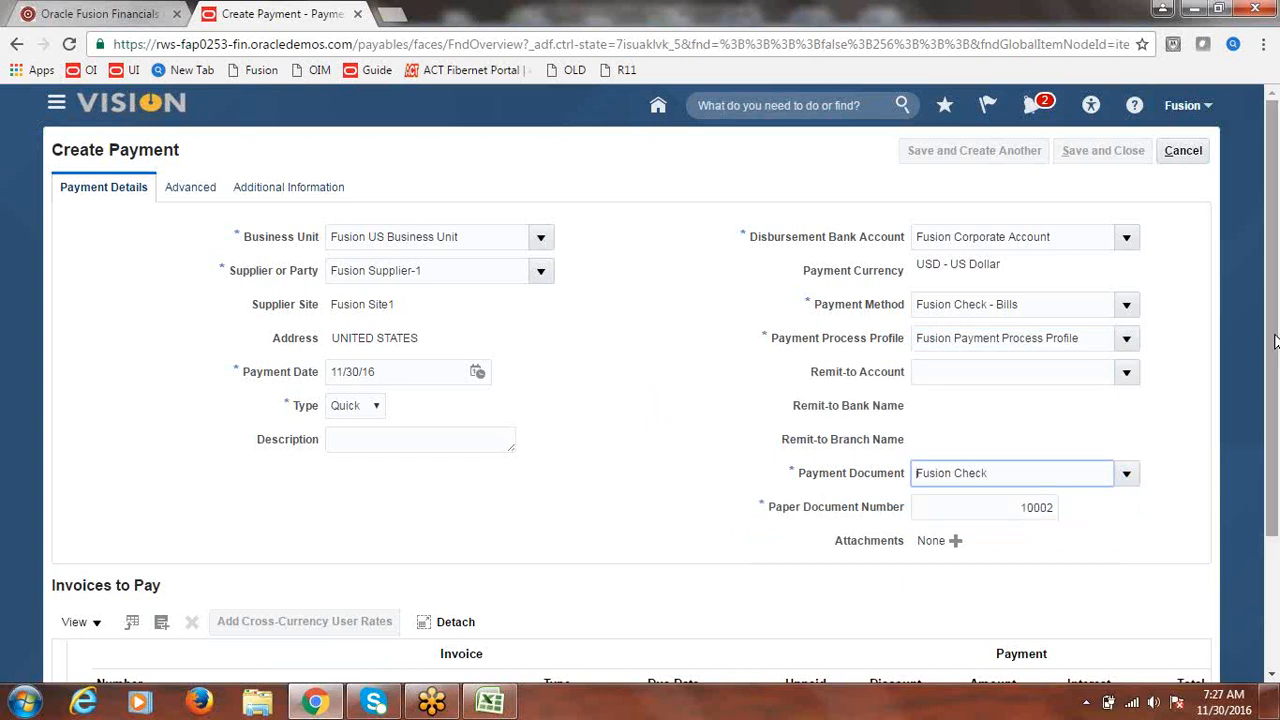
- On the Advanced settings, set the bills payable maturity date to 12/3/16 (December 3)
{"action": "left_click", "coordinate": [203, 190]}
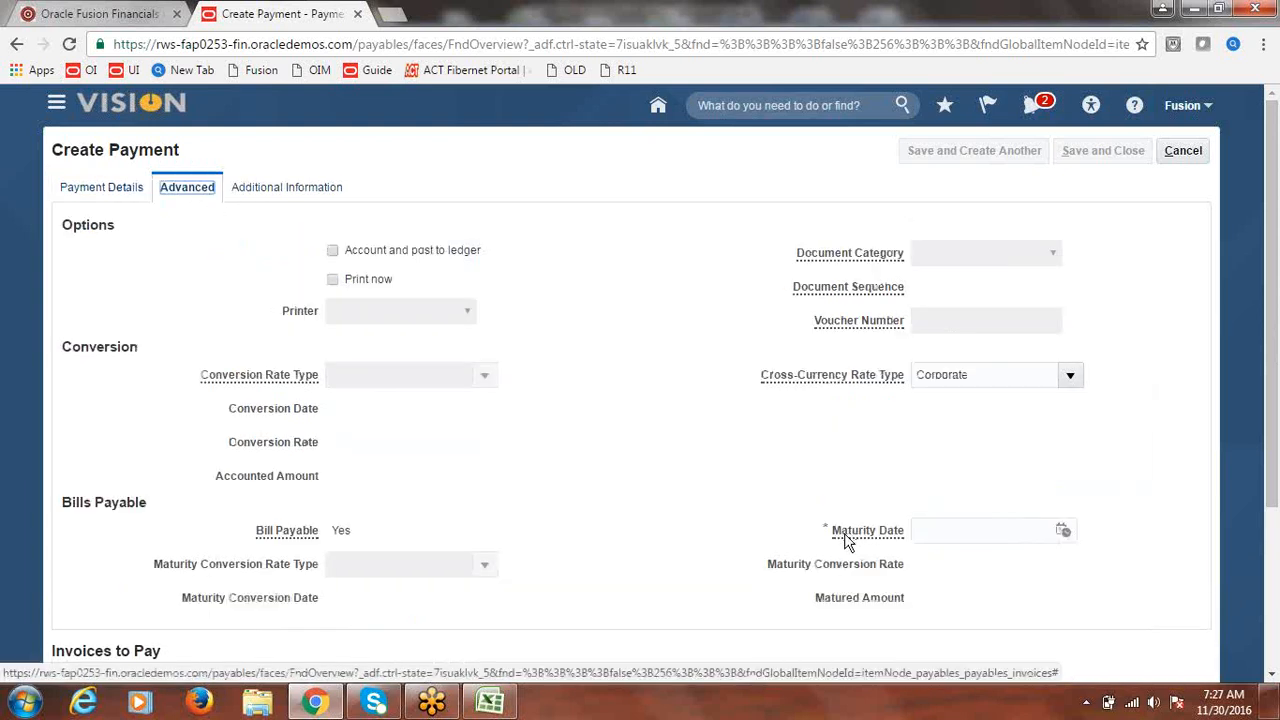
{"action": "left_click", "coordinate": [1066, 533]}
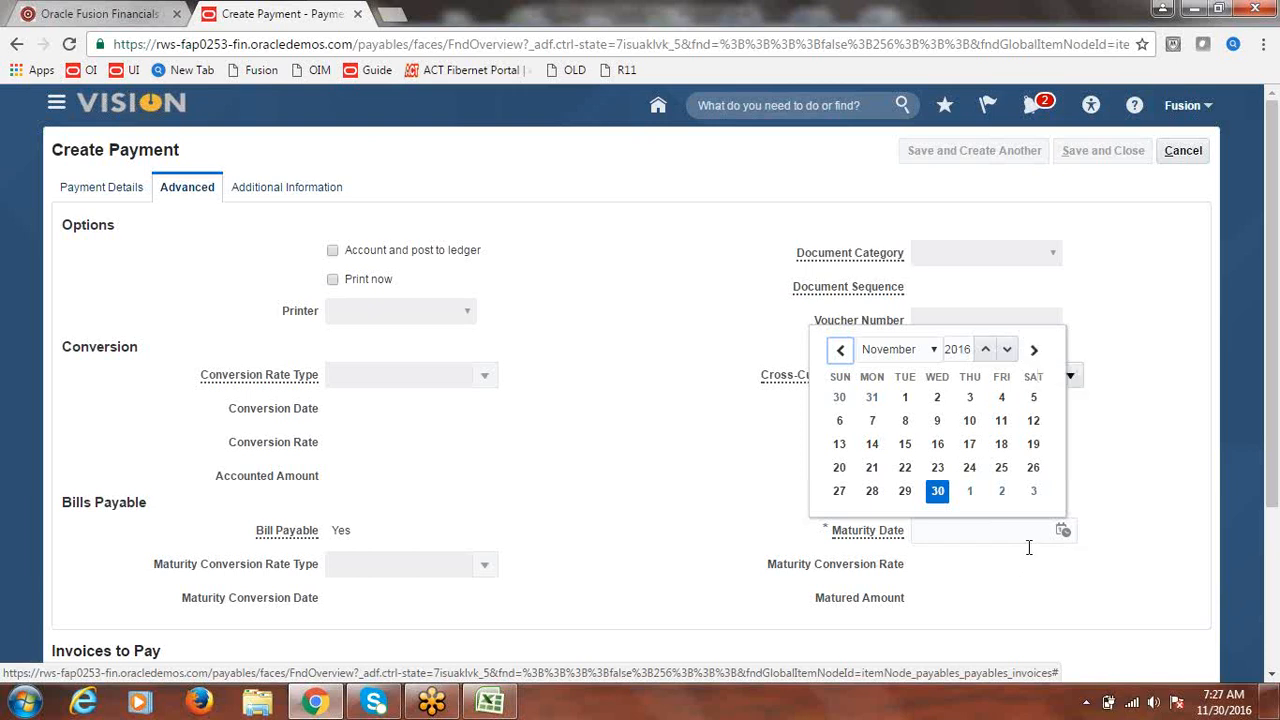
{"action": "left_click", "coordinate": [1034, 492]}
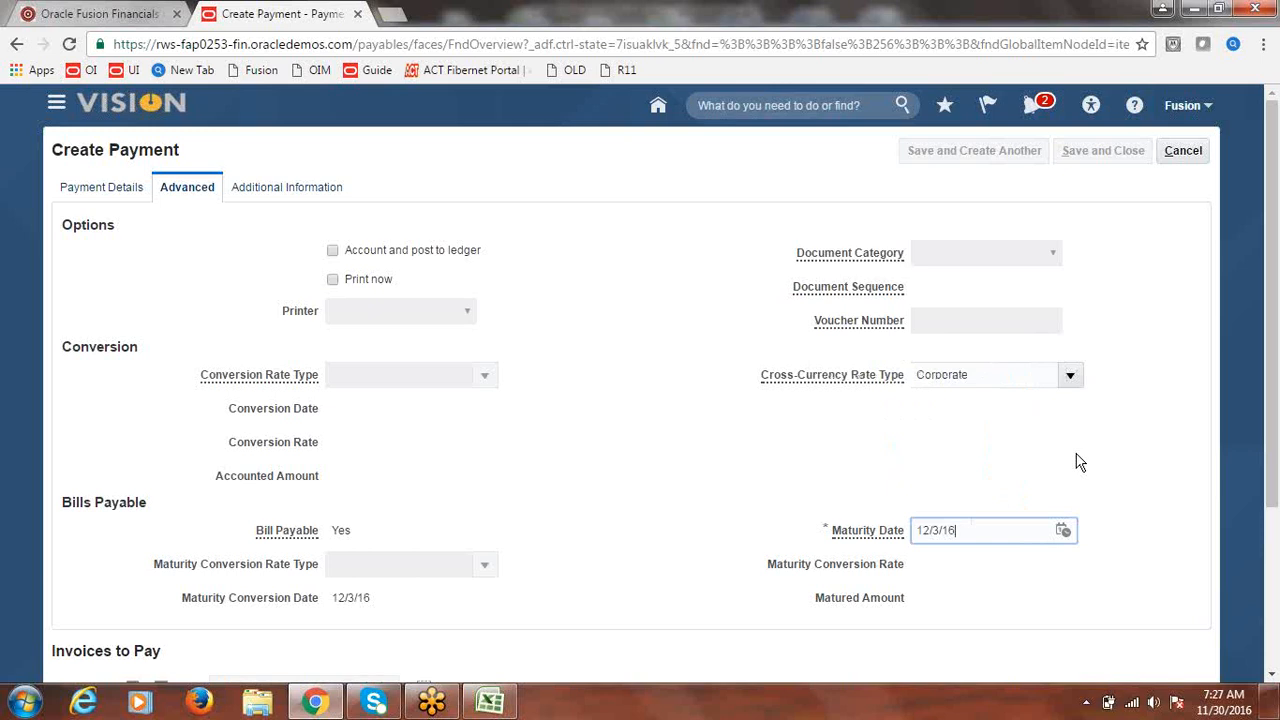
{"action": "left_click", "coordinate": [1080, 462]}
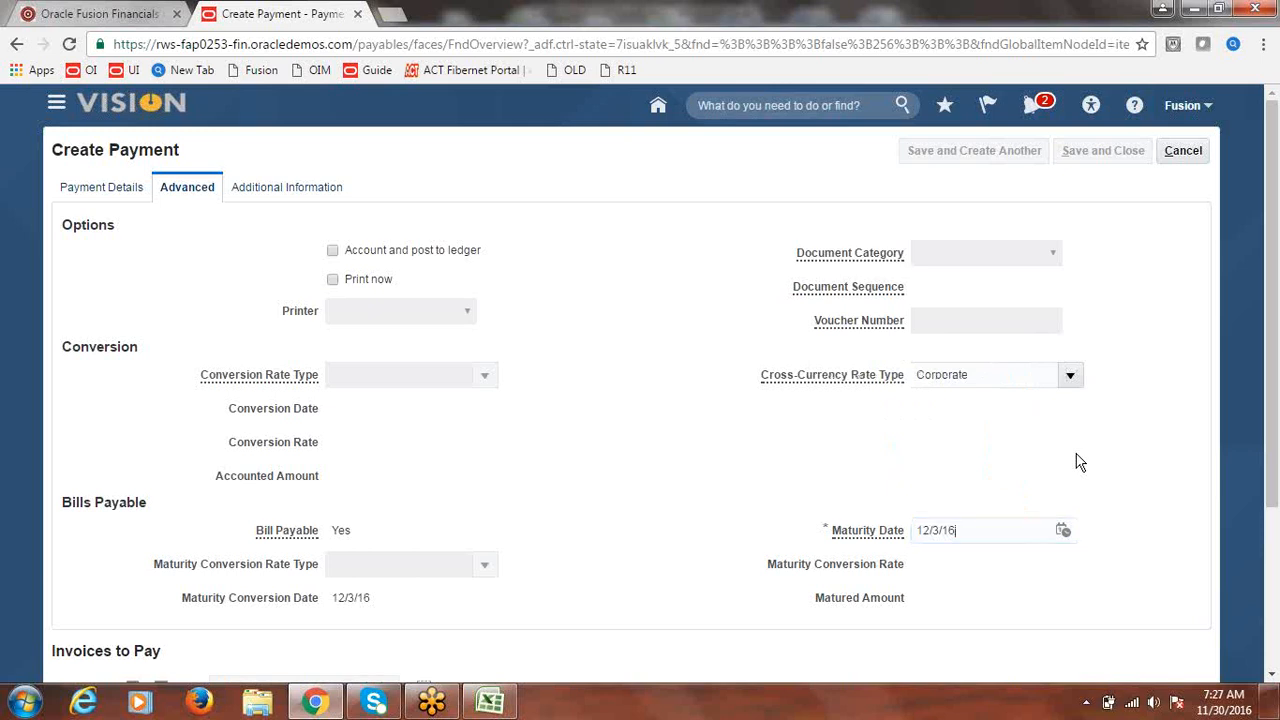
- Search for invoice 2222 and add it to Invoices to Pay, bringing the payment total to 5,000.00
{"action": "left_click", "coordinate": [108, 190]}
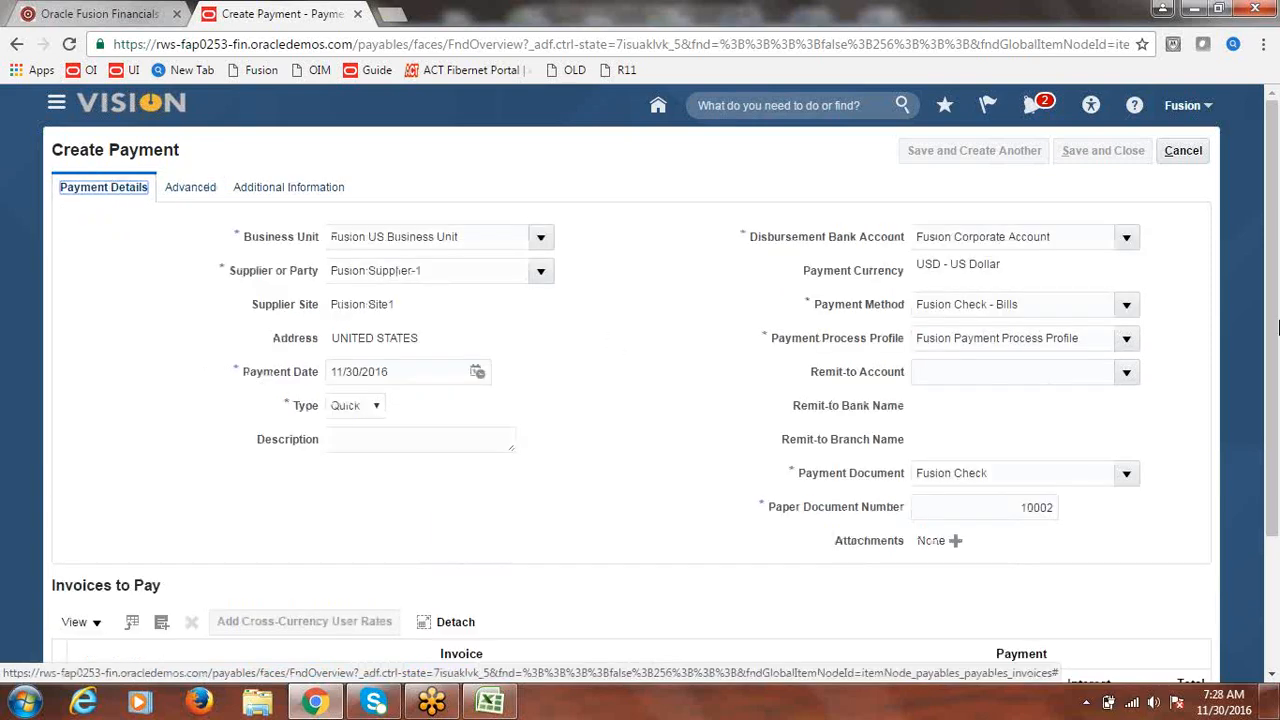
{"action": "left_click_drag", "start_coordinate": [1274, 232], "coordinate": [1276, 400]}
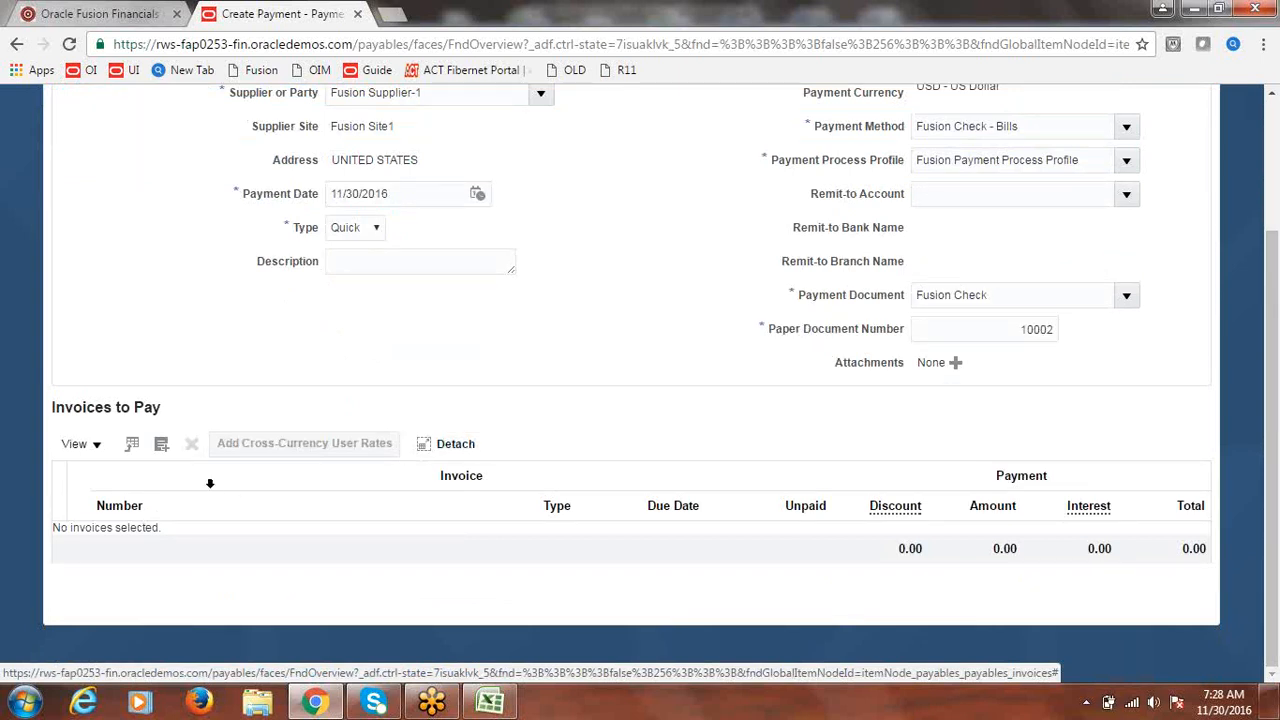
{"action": "left_click", "coordinate": [161, 446]}
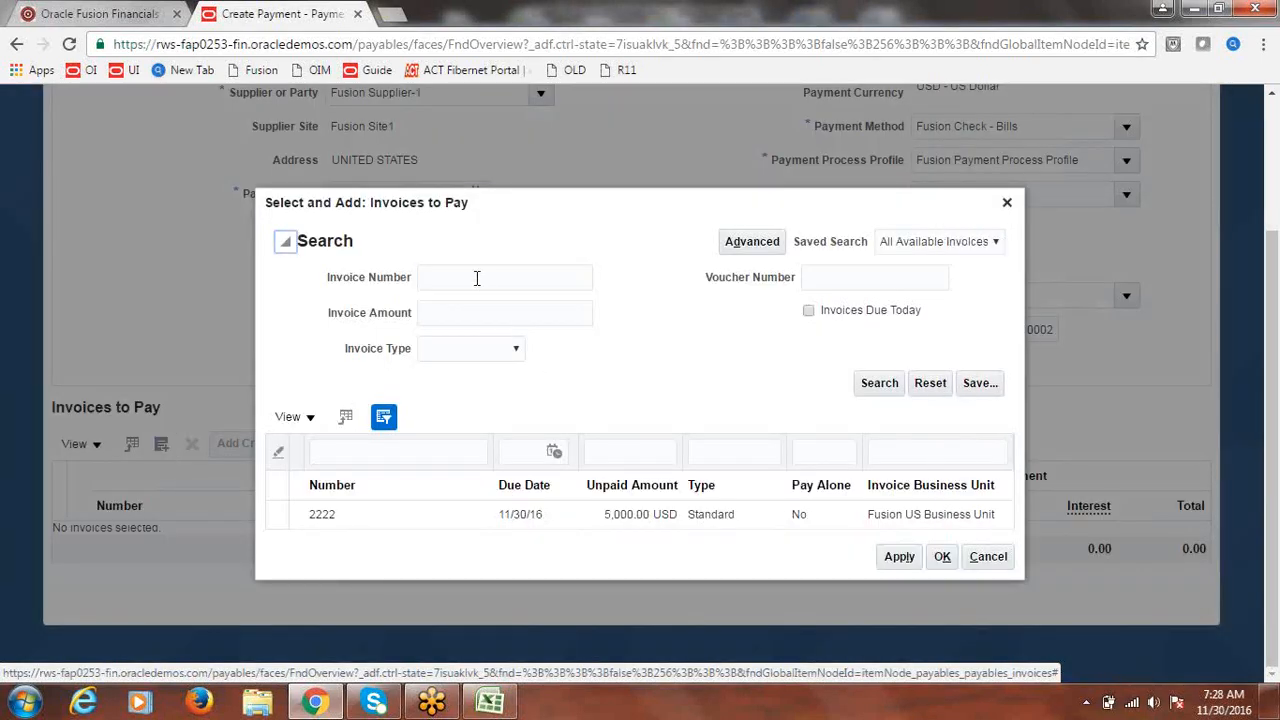
{"action": "left_click", "coordinate": [477, 278]}
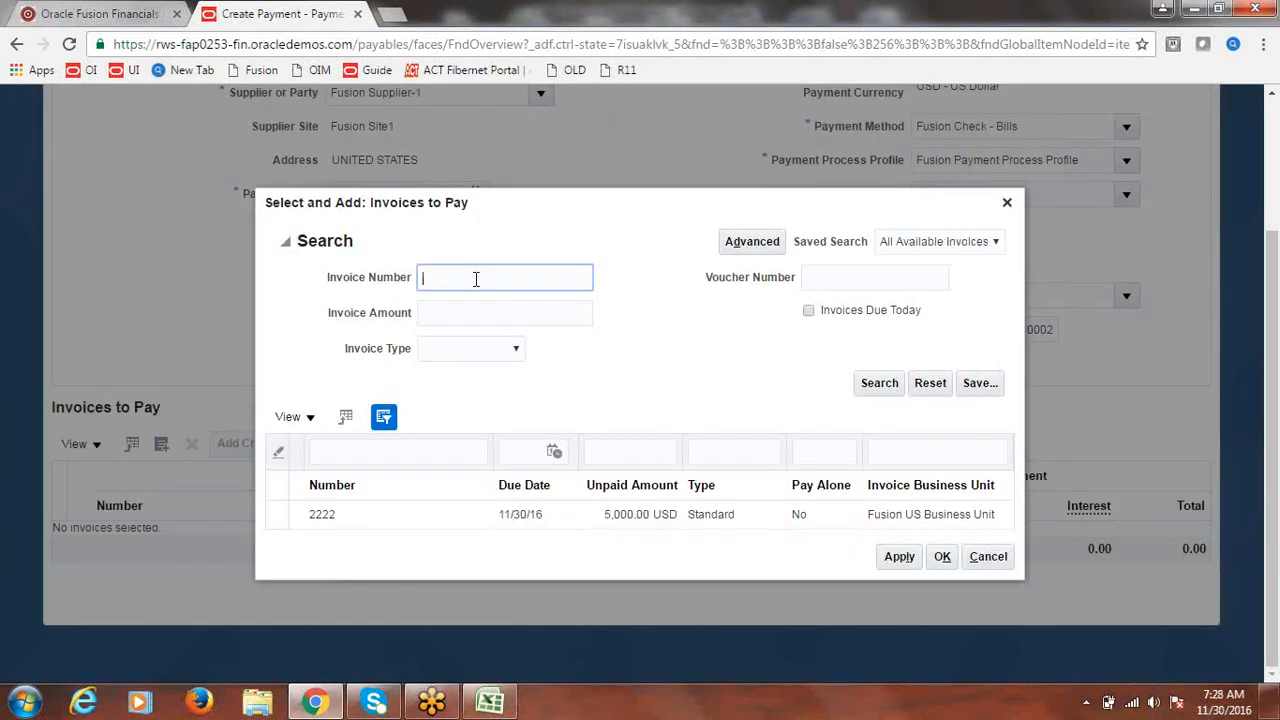
{"action": "type", "text": "2222"}
{"action": "left_click", "coordinate": [277, 516]}
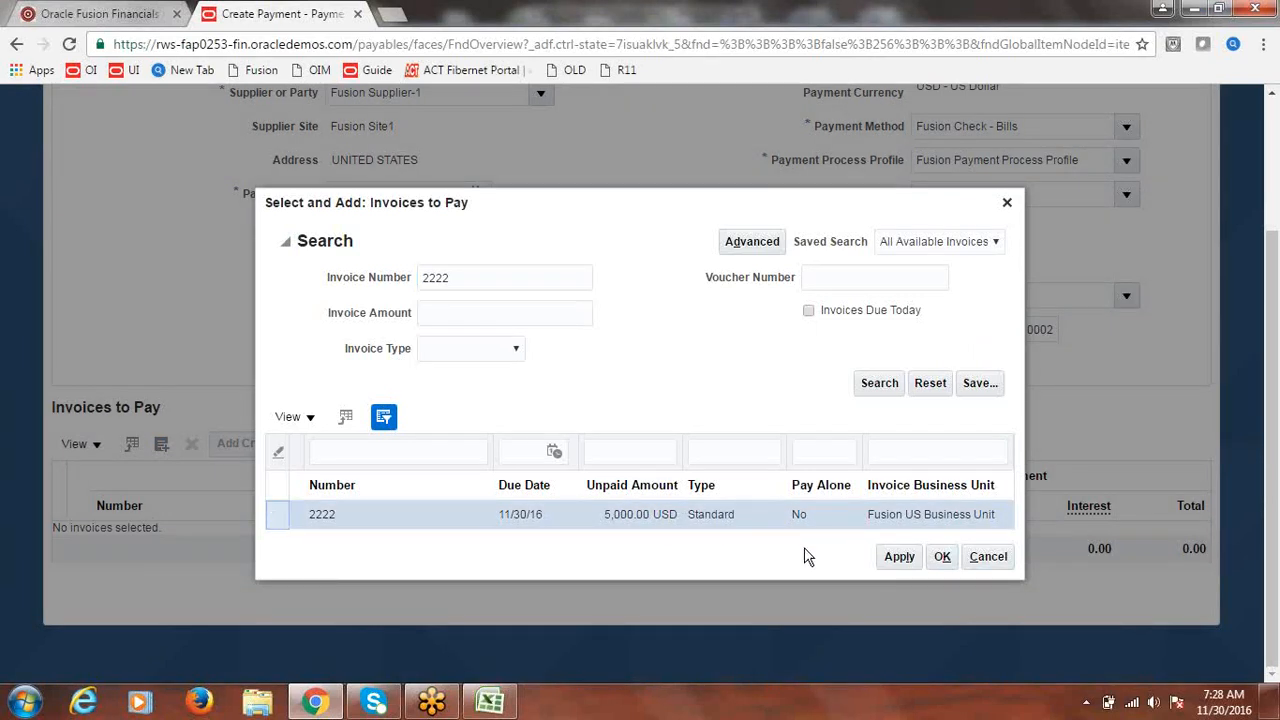
{"action": "left_click", "coordinate": [899, 556]}
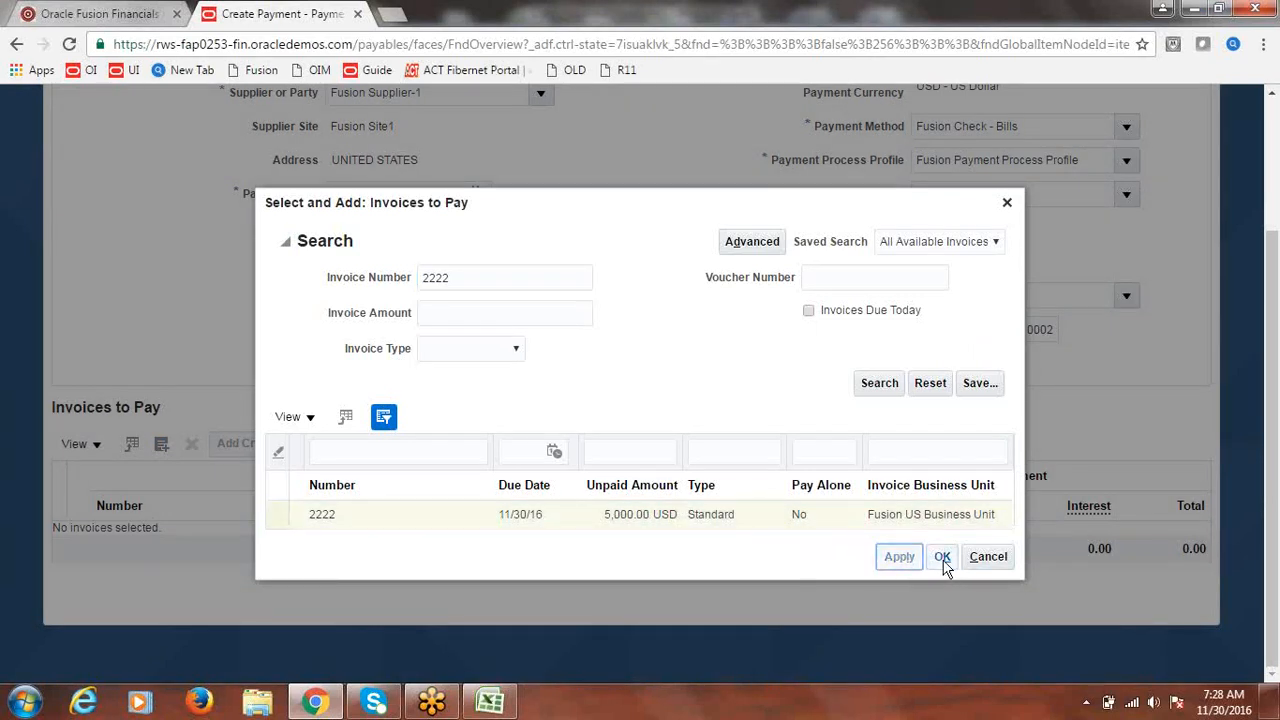
{"action": "left_click", "coordinate": [943, 544]}
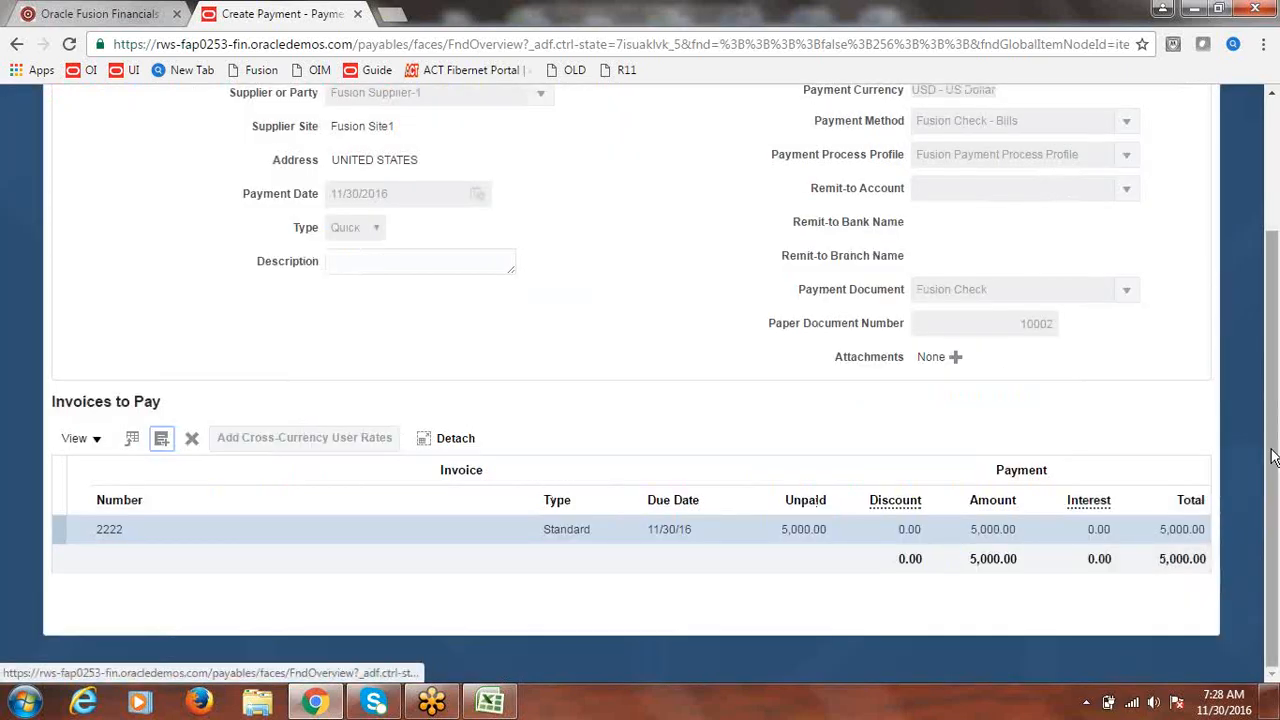
{"action": "scroll", "coordinate": [1276, 425], "scroll_direction": "up", "scroll_amount": 3}
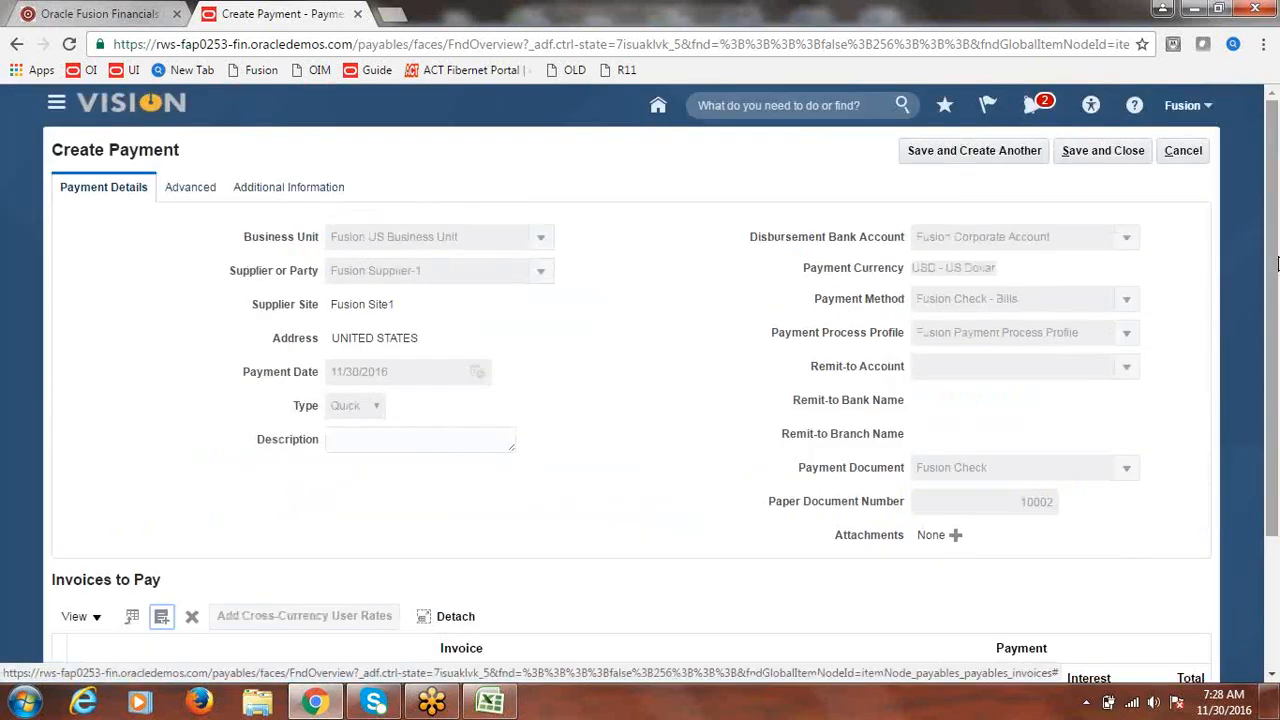
- Save payment 10002 for 5,000.00 USD, acknowledge the confirmation, and return to the Excel notes
{"action": "left_click", "coordinate": [1108, 159]}
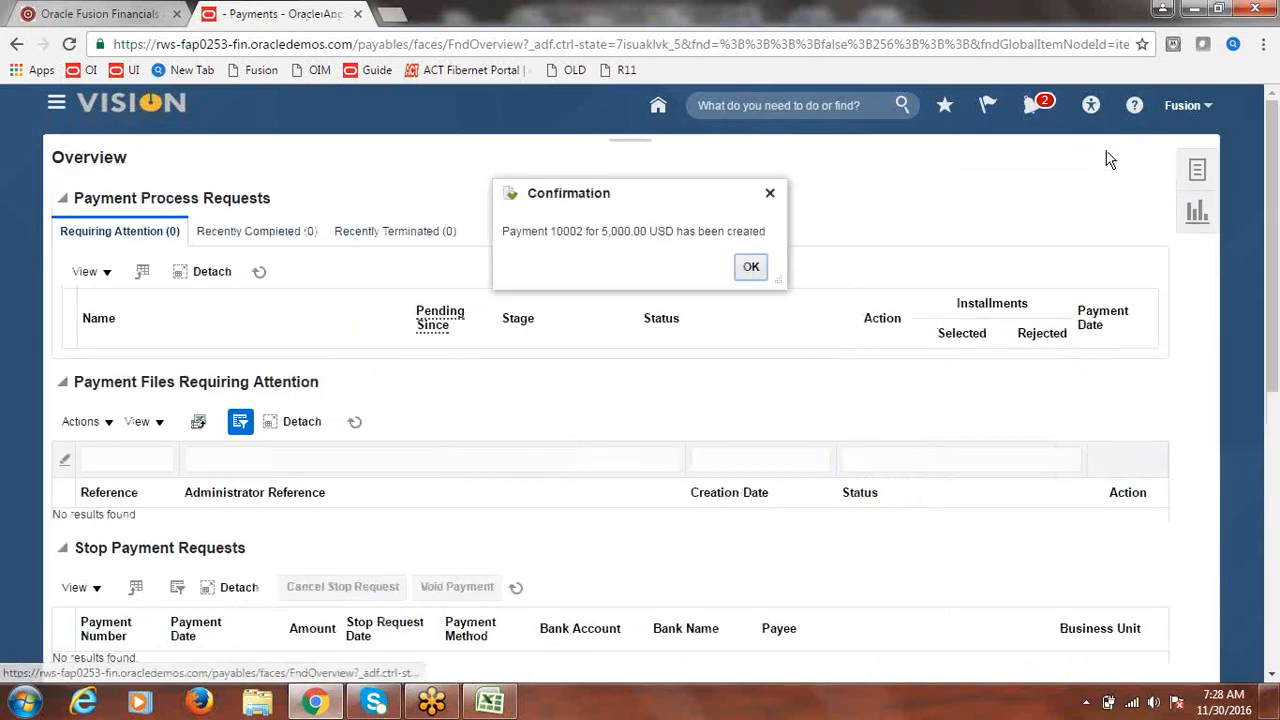
{"action": "left_click", "coordinate": [750, 265]}
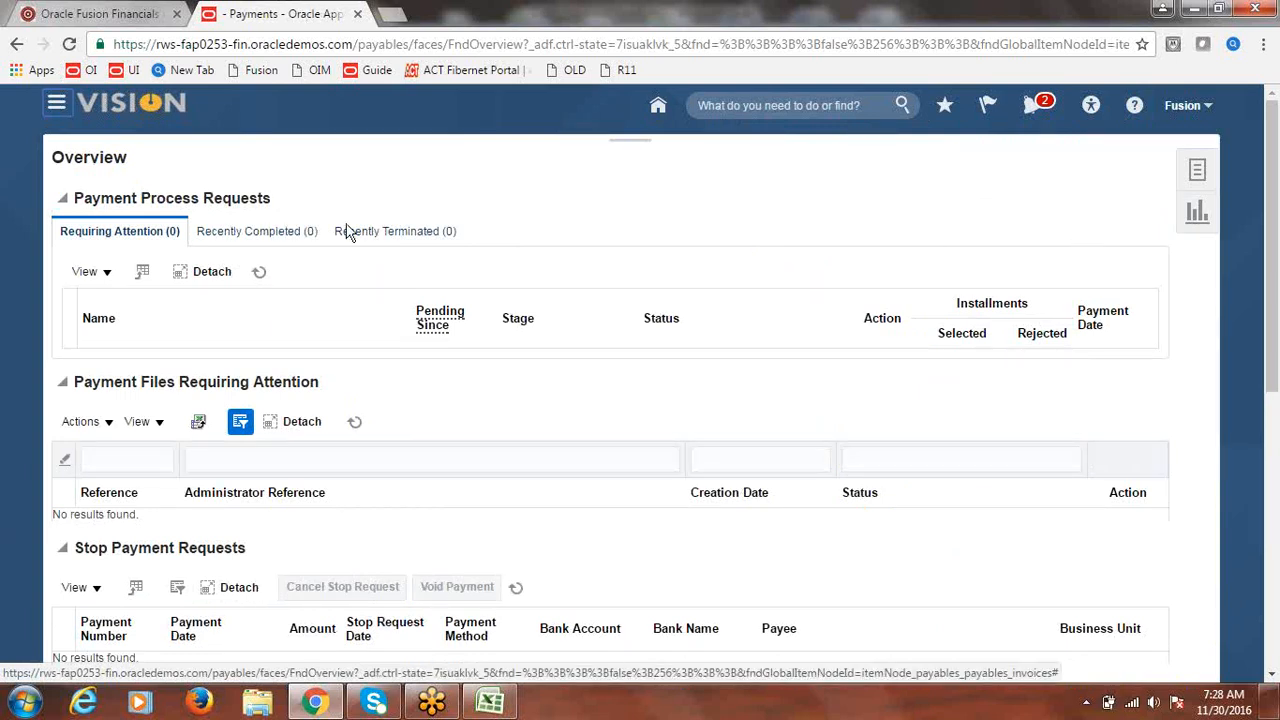
{"action": "left_click", "coordinate": [489, 704]}
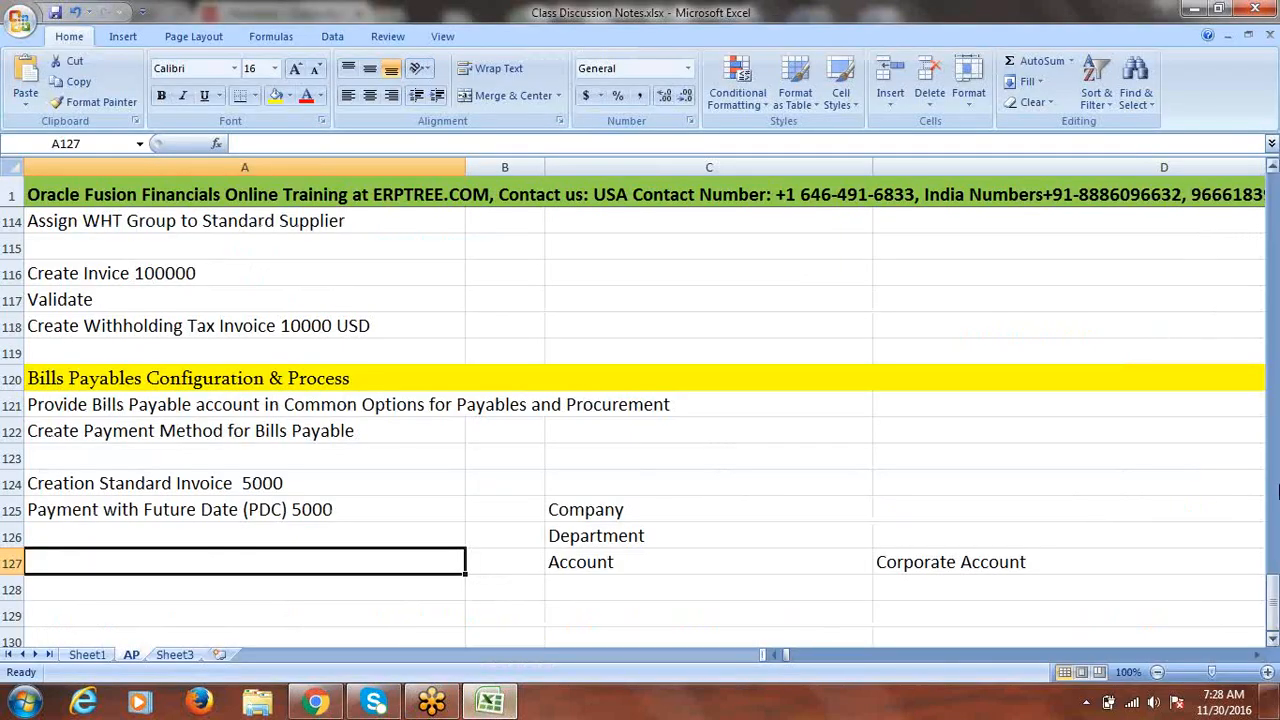
- Mark the Bills Payables topic as Done in its status cell
{"action": "left_click_drag", "start_coordinate": [1274, 620], "coordinate": [1272, 365]}
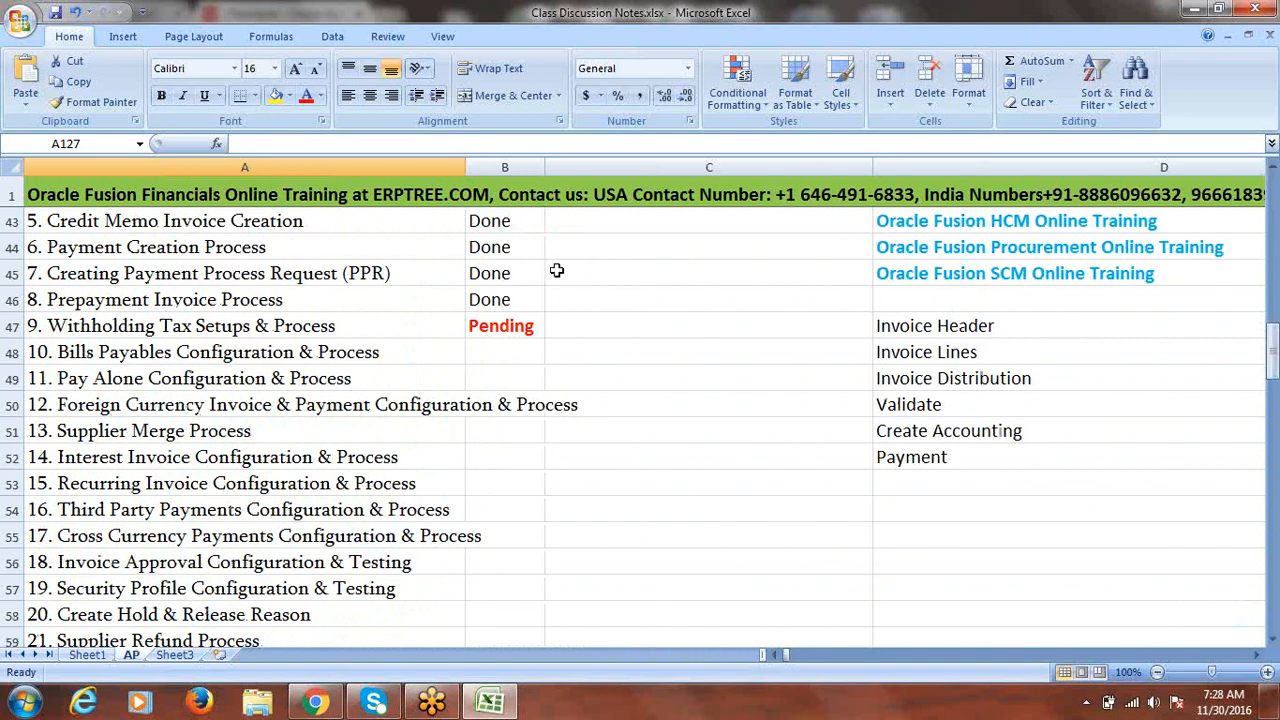
{"action": "left_click", "coordinate": [489, 354]}
{"action": "type", "text": "done"}
{"action": "key", "text": "Tab"}
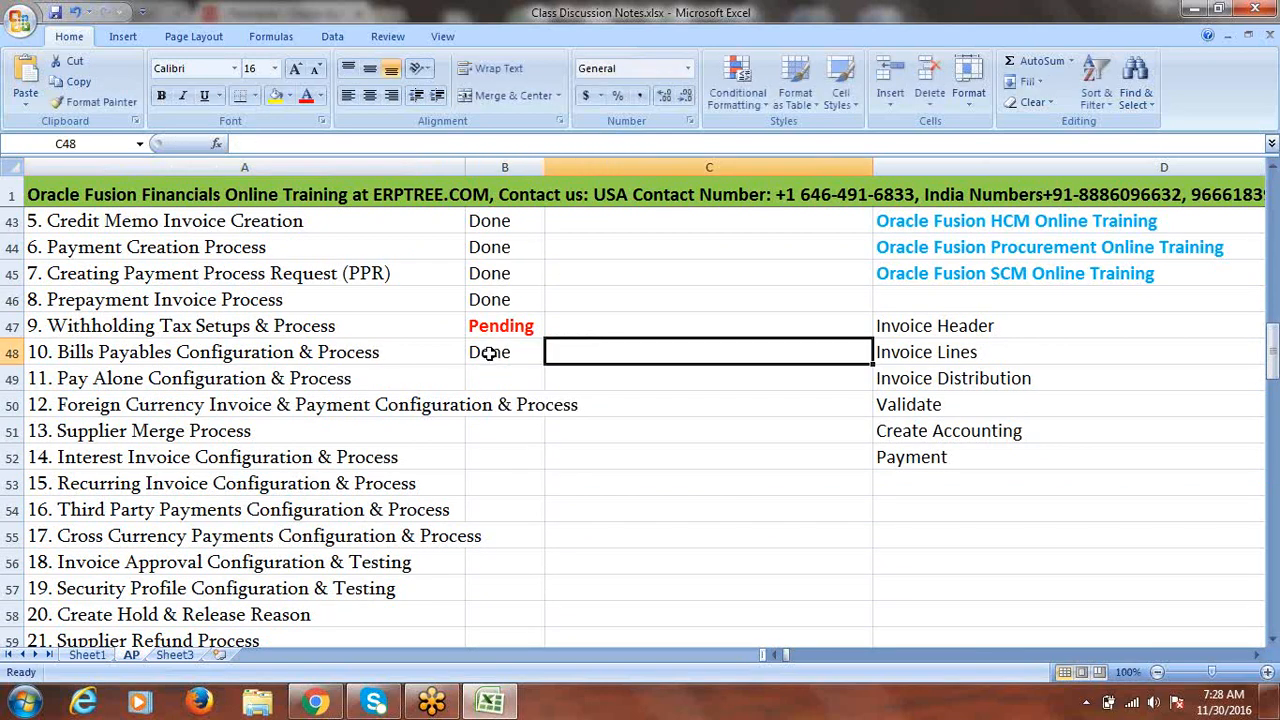
- Copy the Pay Alone Configuration & Process topic into A129 and clear the Company, Department, Account notes
{"action": "left_click", "coordinate": [365, 380]}
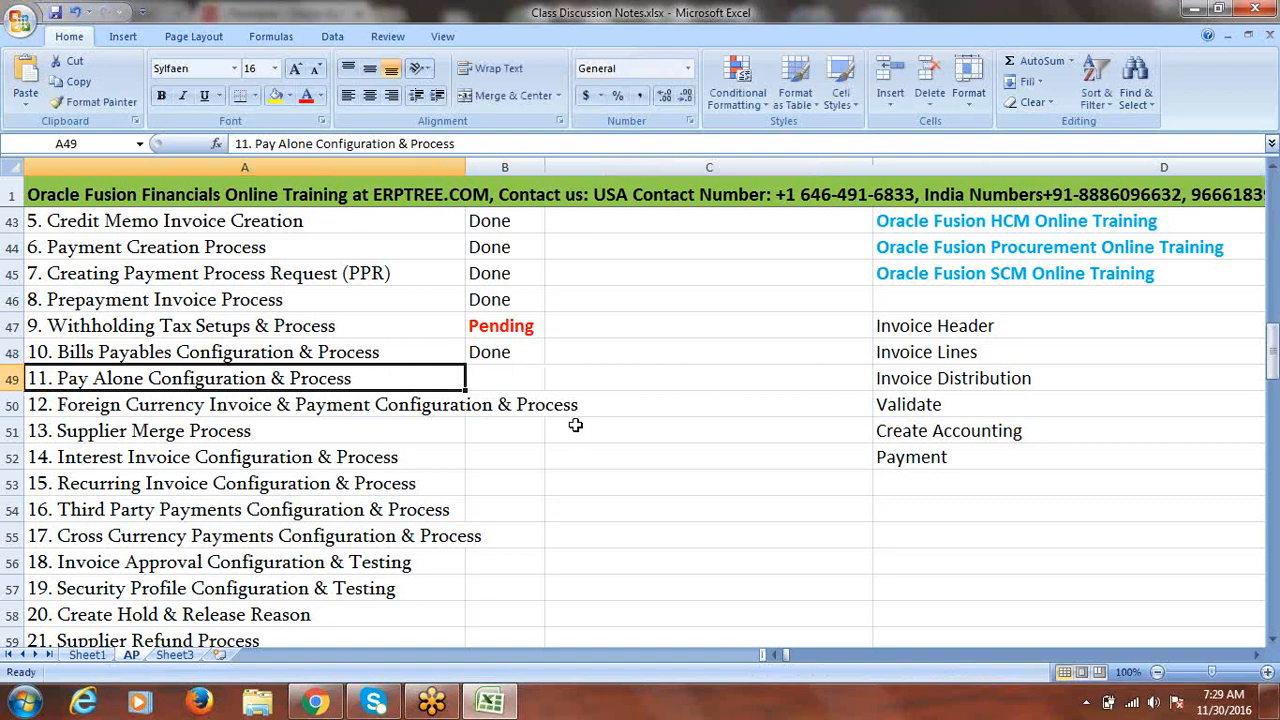
{"action": "key", "text": "ctrl+c"}
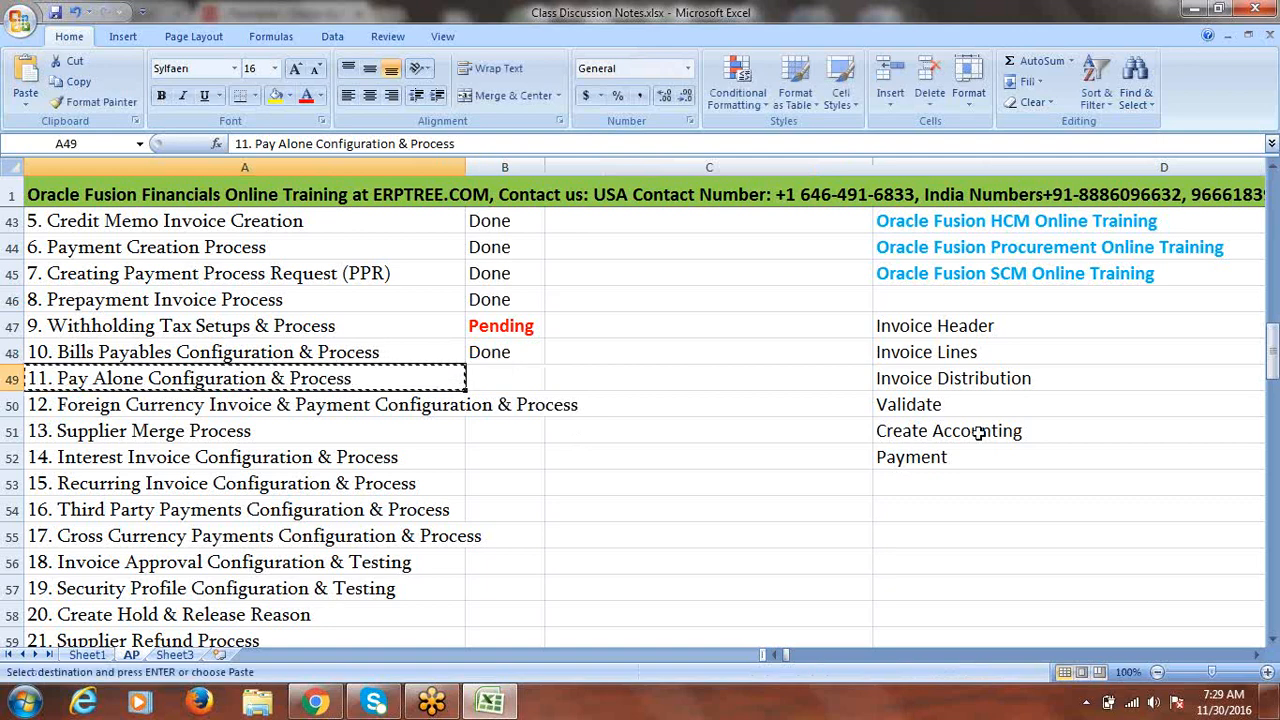
{"action": "left_click_drag", "start_coordinate": [1272, 362], "coordinate": [1274, 643]}
{"action": "left_click", "coordinate": [1274, 643]}
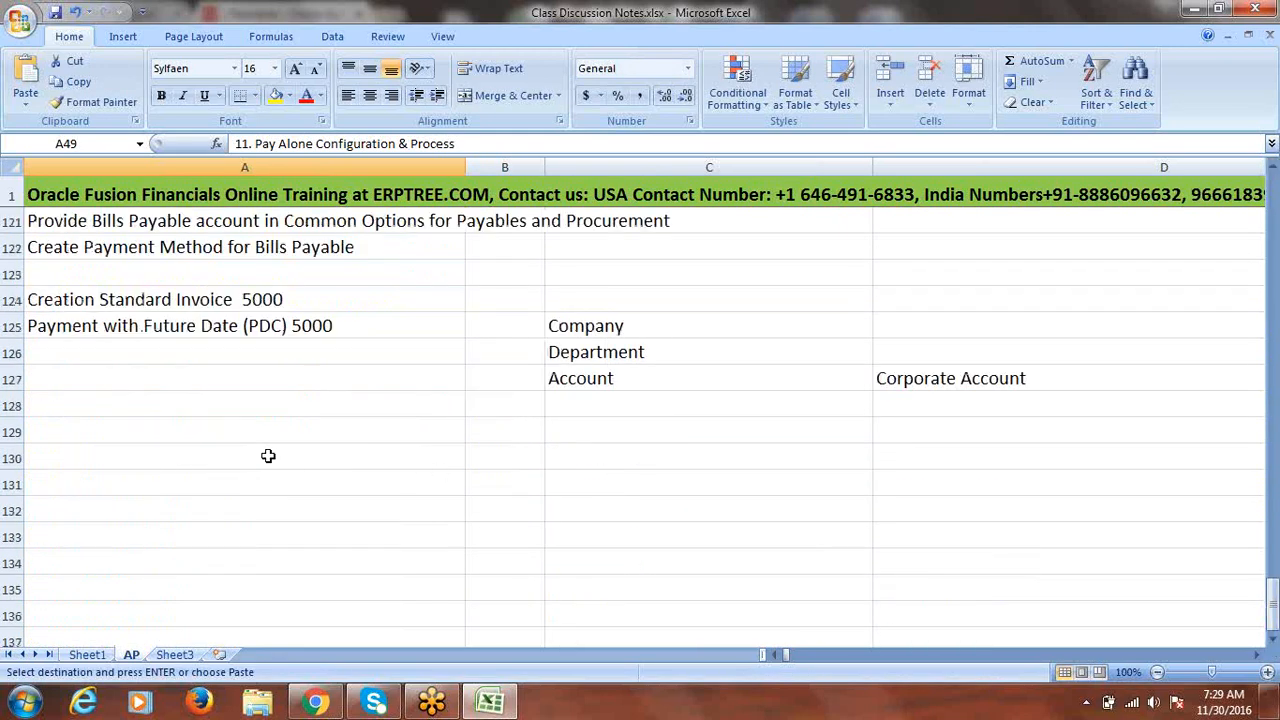
{"action": "left_click", "coordinate": [213, 432]}
{"action": "key", "text": "ctrl+v"}
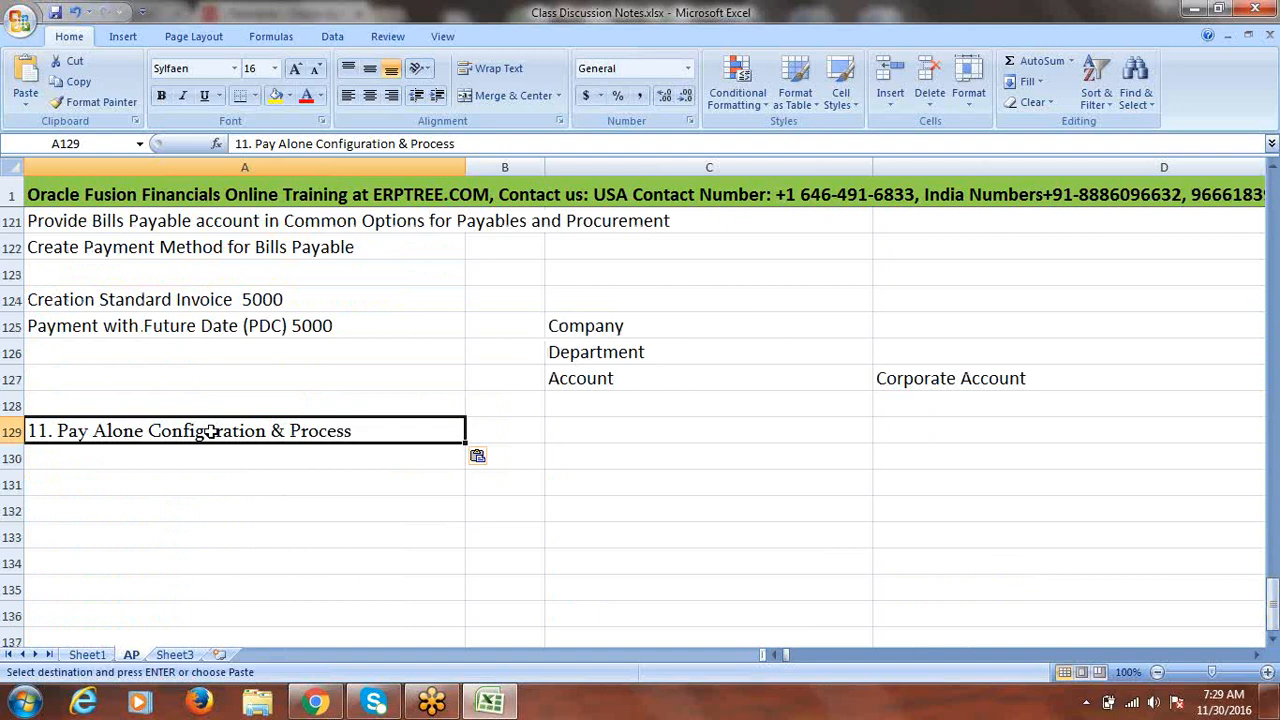
{"action": "left_click_drag", "start_coordinate": [574, 329], "coordinate": [945, 380]}
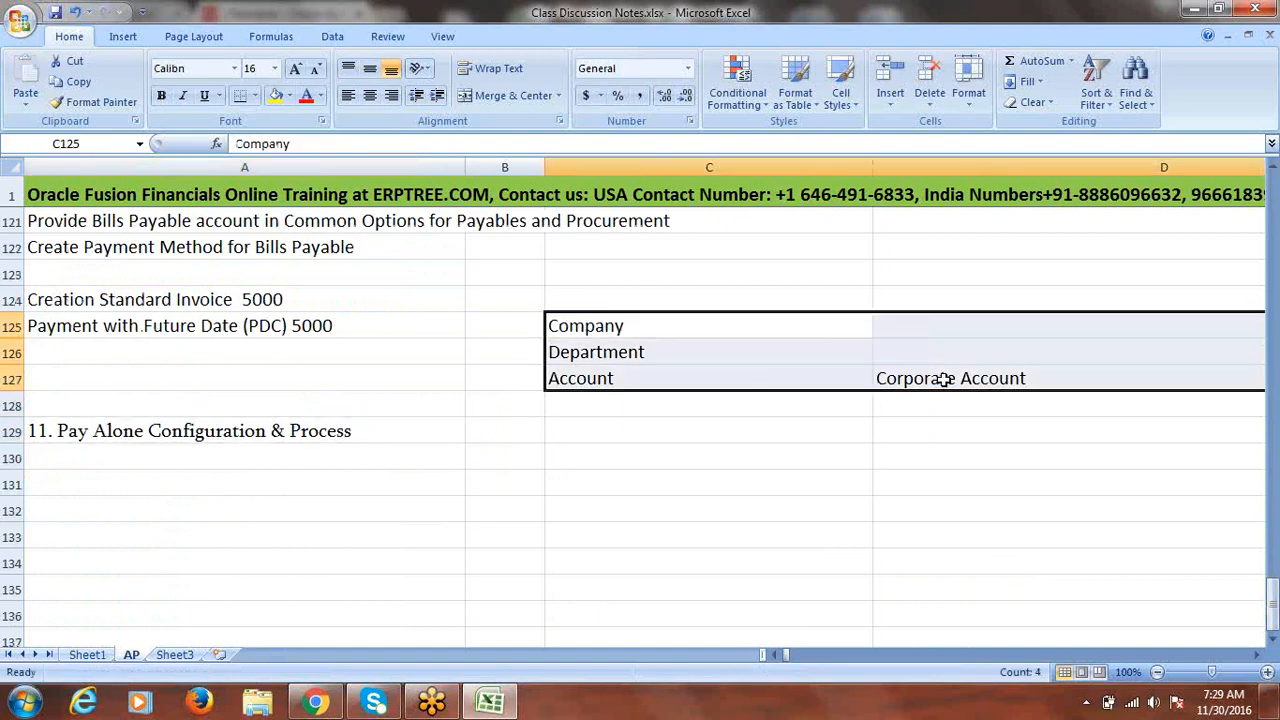
{"action": "key", "text": "Delete"}
- Strip the '11. ' numbering from A129 and fill row 129 yellow
{"action": "left_click", "coordinate": [59, 429]}
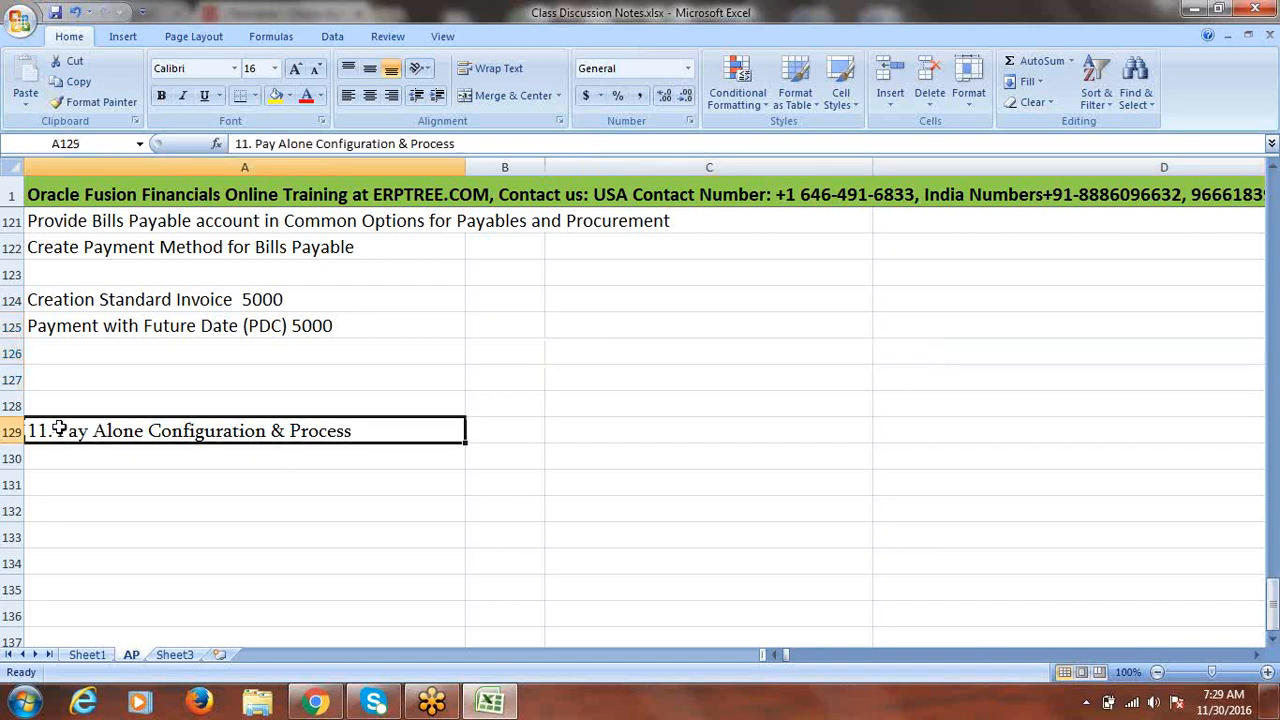
{"action": "double_click", "coordinate": [59, 429]}
{"action": "key", "text": "BackSpace"}
{"action": "key", "text": "BackSpace"}
{"action": "key", "text": "BackSpace"}
{"action": "key", "text": "BackSpace"}
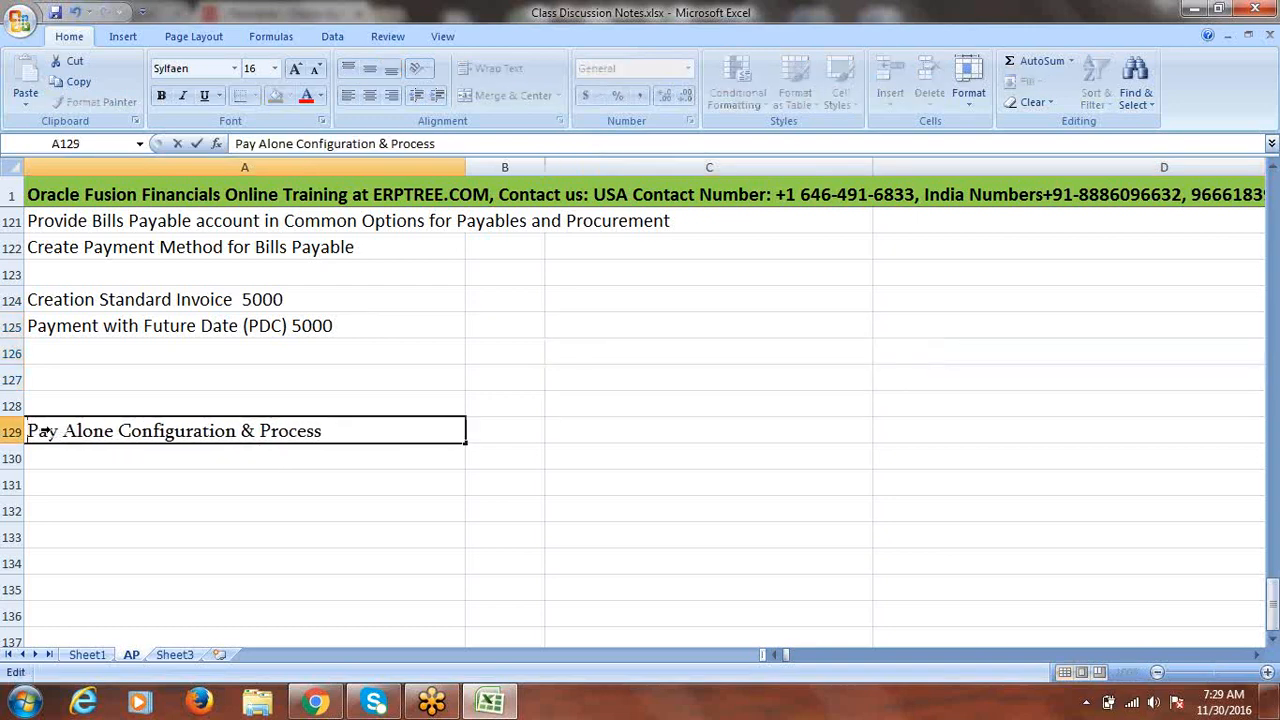
{"action": "left_click", "coordinate": [11, 431]}
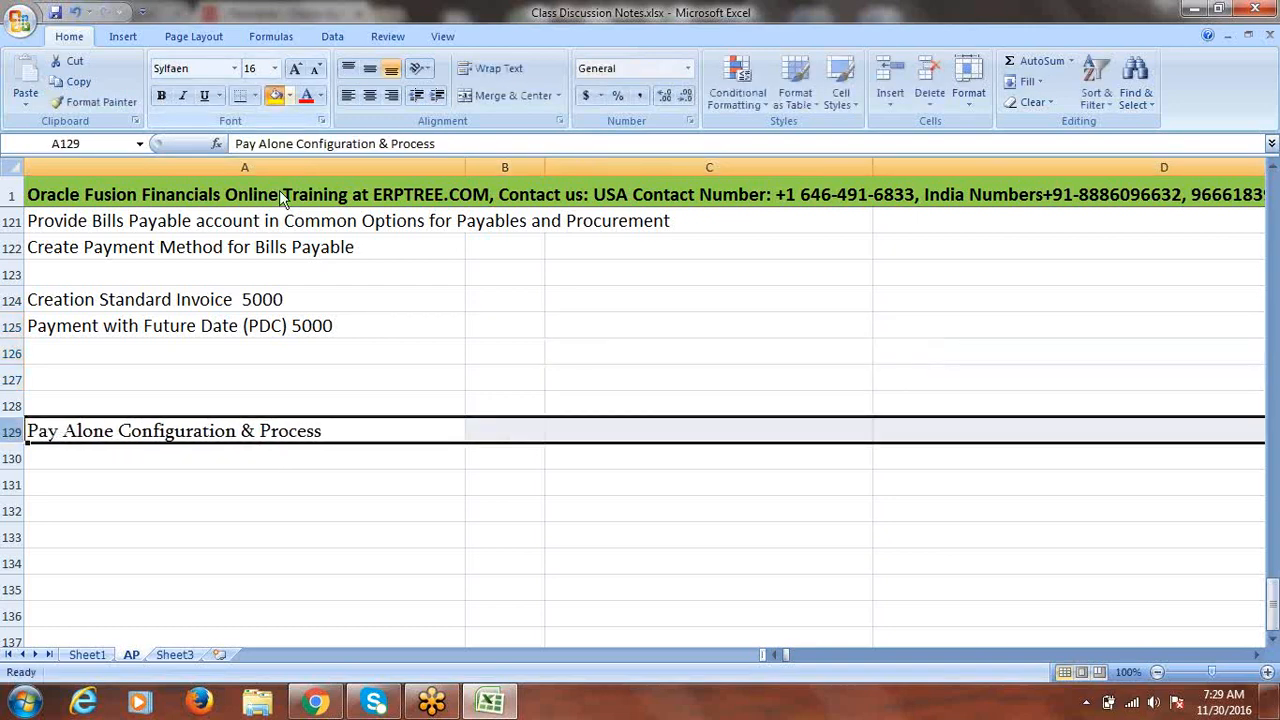
{"action": "left_click", "coordinate": [275, 95]}
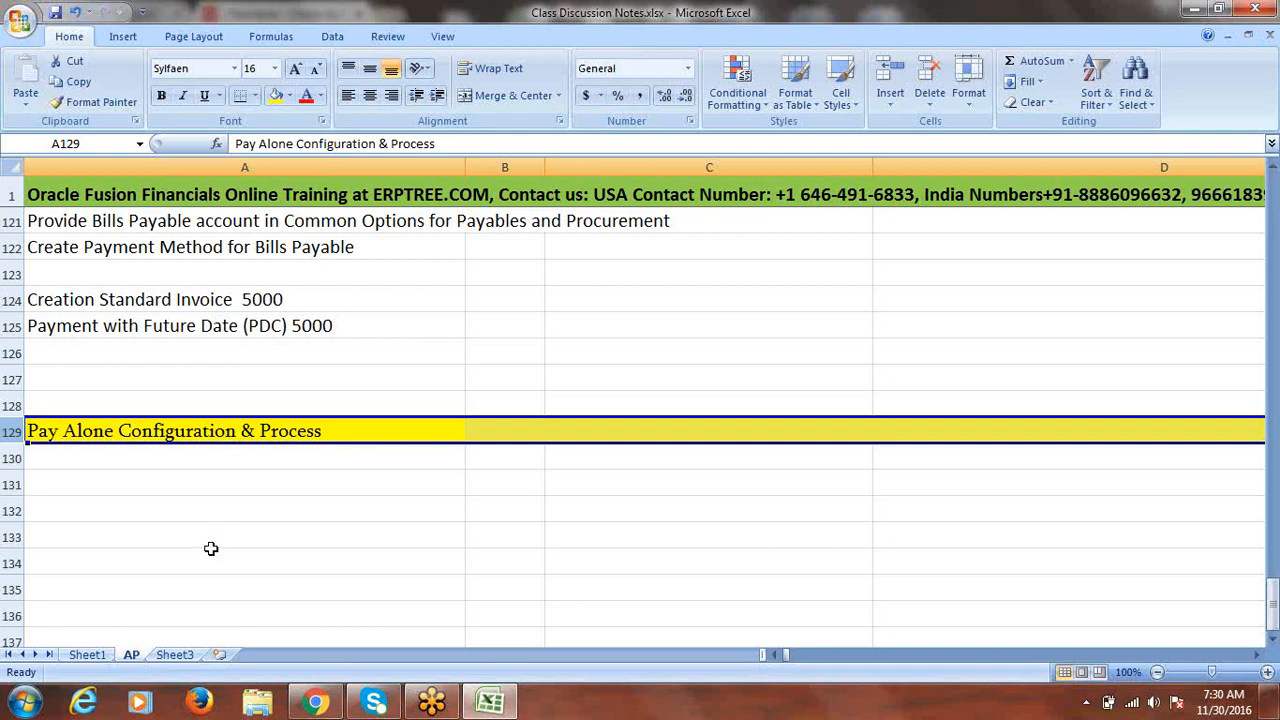
- Enter the note 'Enable Pay Alone at Supplier' in cell A131
{"action": "left_click", "coordinate": [140, 486]}
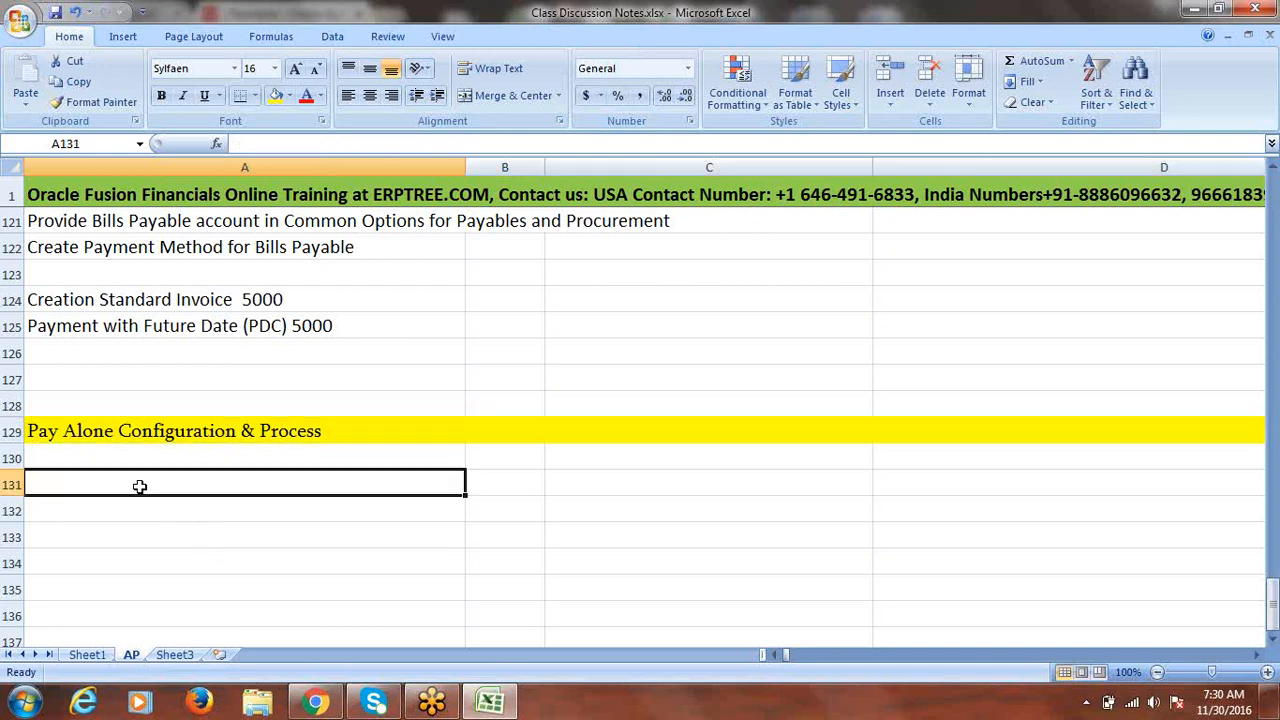
{"action": "type", "text": "S"}
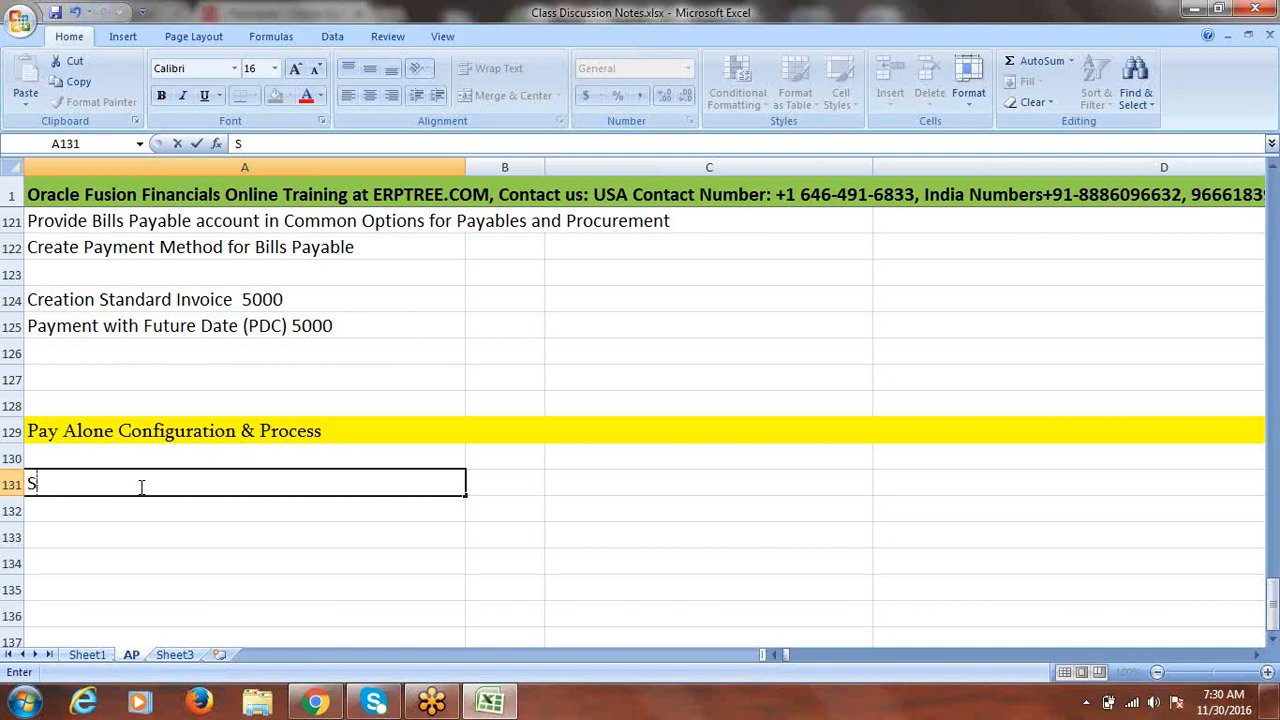
{"action": "type", "text": "u"}
{"action": "key", "text": "BackSpace"}
{"action": "key", "text": "BackSpace"}
{"action": "type", "text": "Enable Pay"}
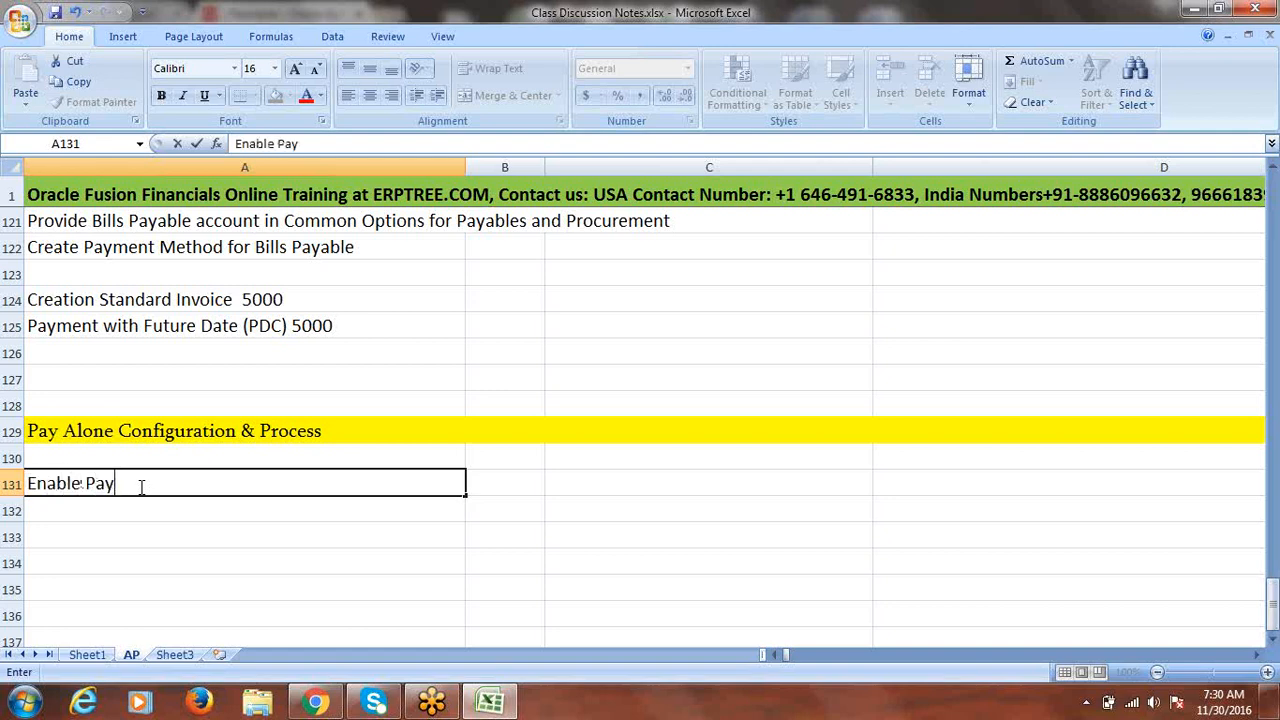
{"action": "type", "text": " Alone at Supplier"}
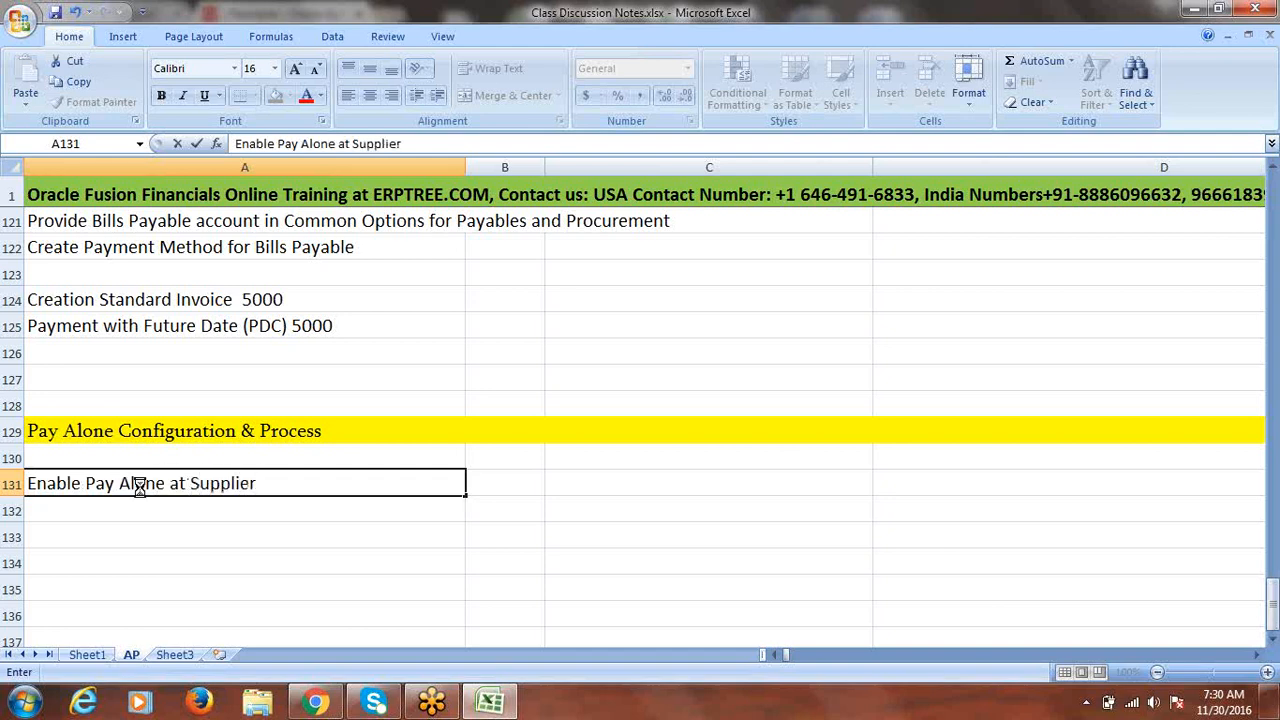
{"action": "key", "text": "ctrl+Return"}
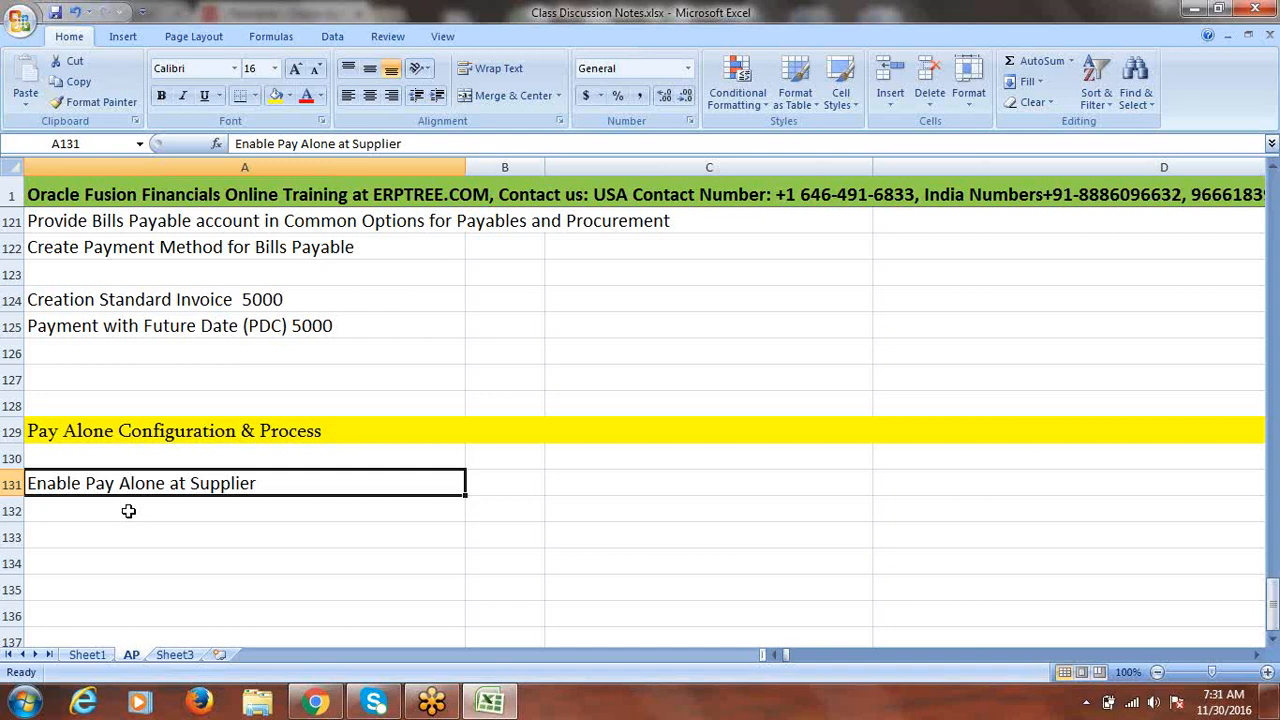
- Enter 'Invoice1 2000' in A133 and 'Invoice2 3000' in A134
{"action": "left_click", "coordinate": [128, 531]}
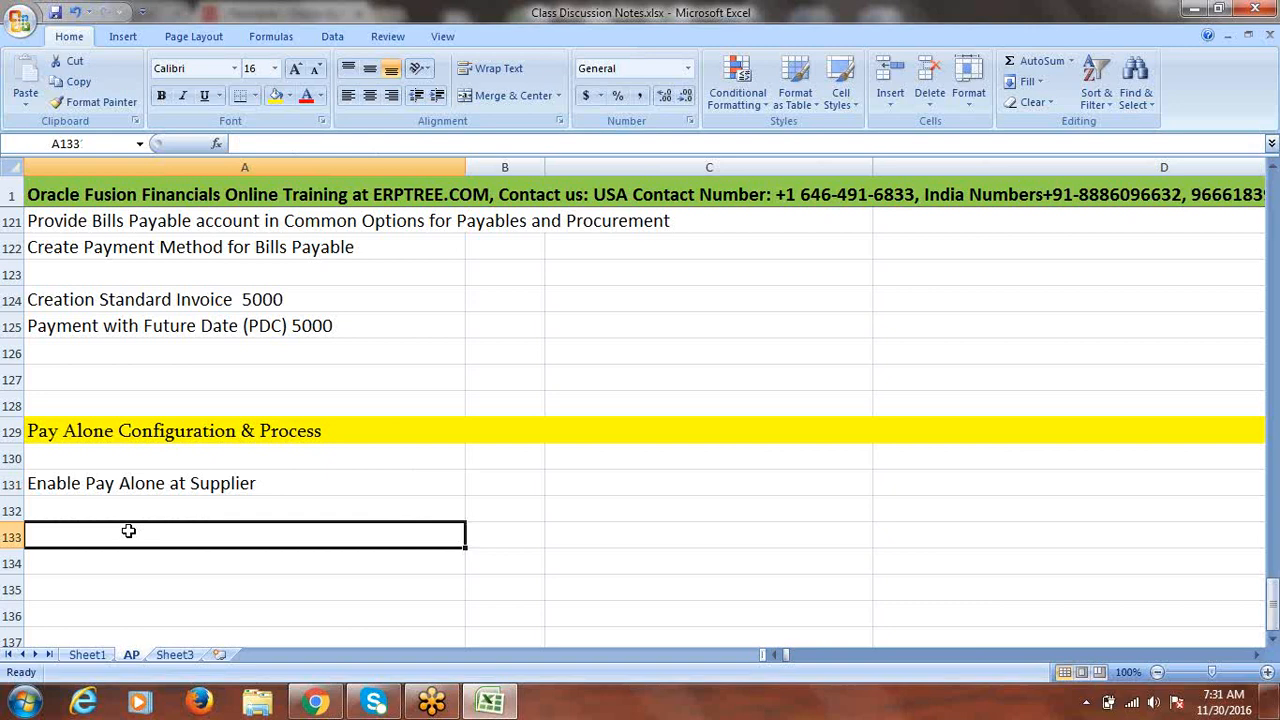
{"action": "type", "text": "I"}
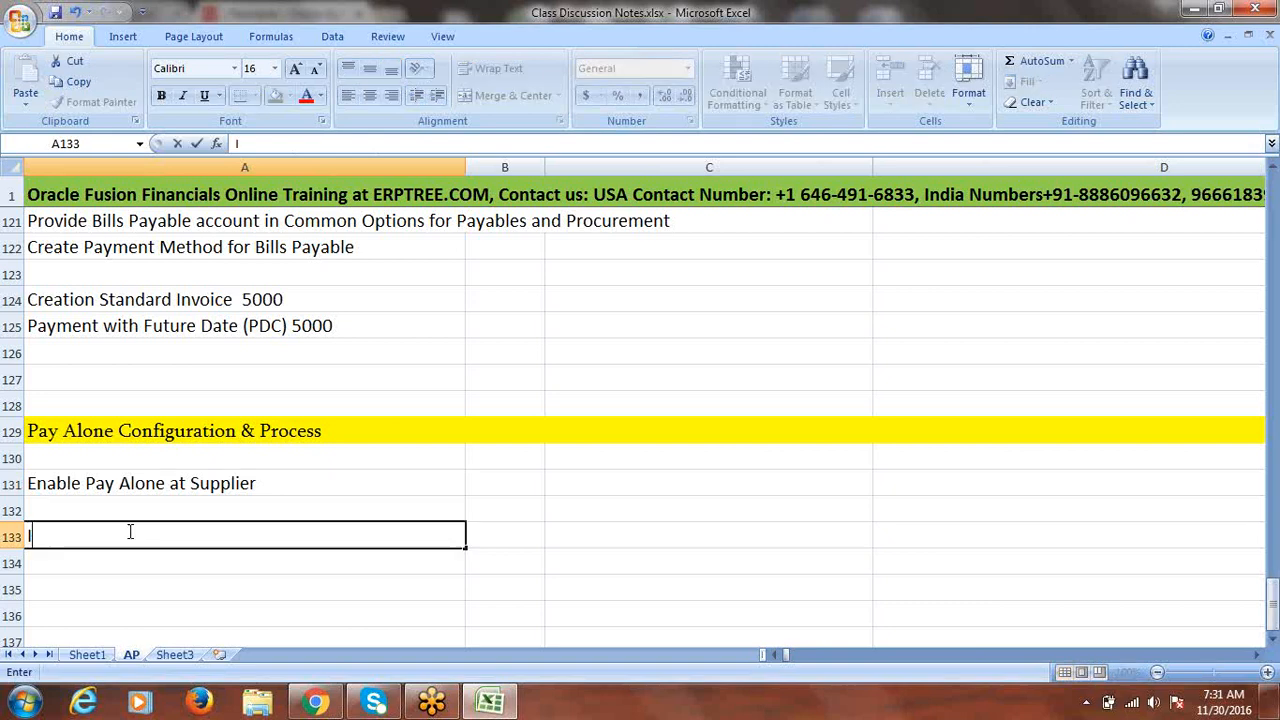
{"action": "type", "text": "nvoice1"}
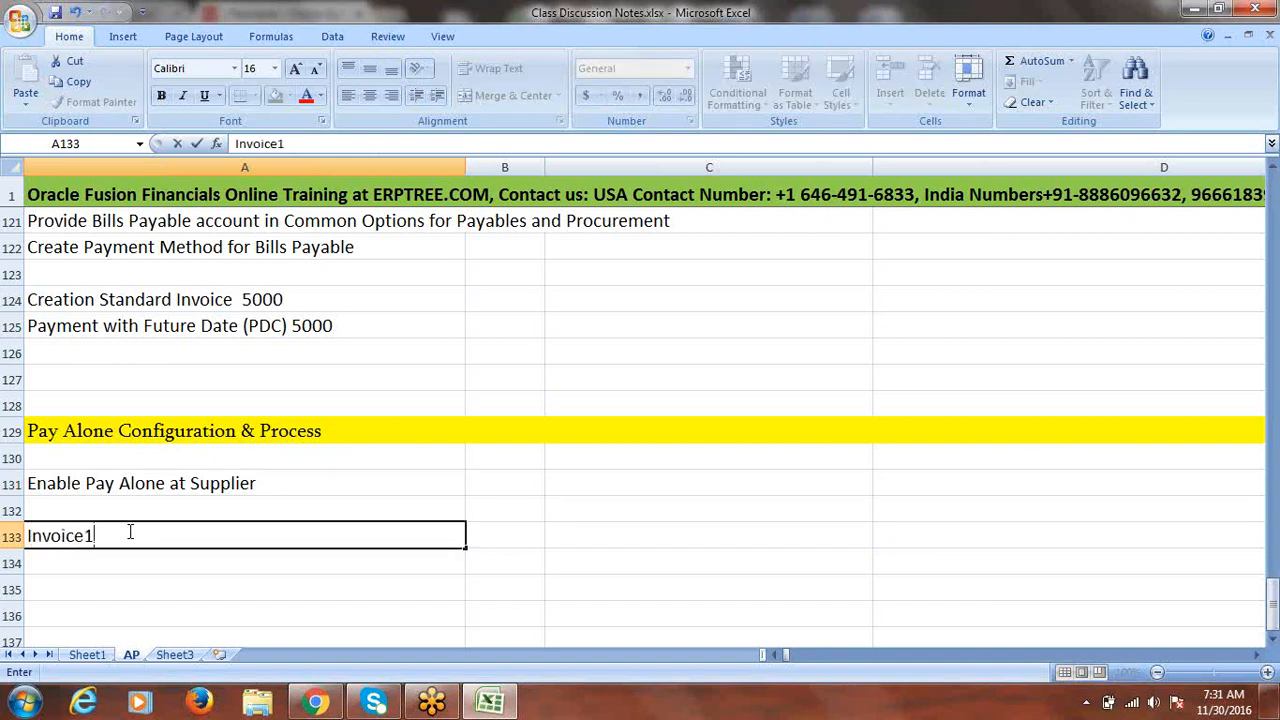
{"action": "type", "text": " 2000"}
{"action": "key", "text": "Return"}
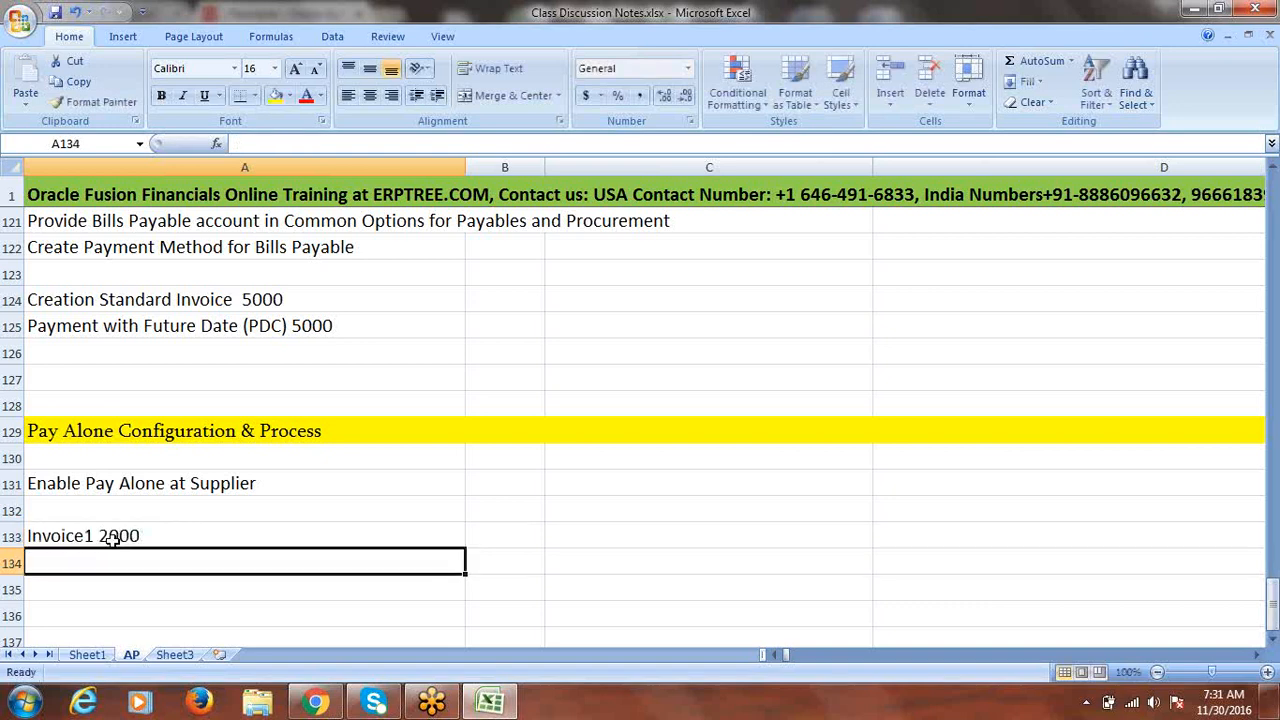
{"action": "type", "text": "Invoice2"}
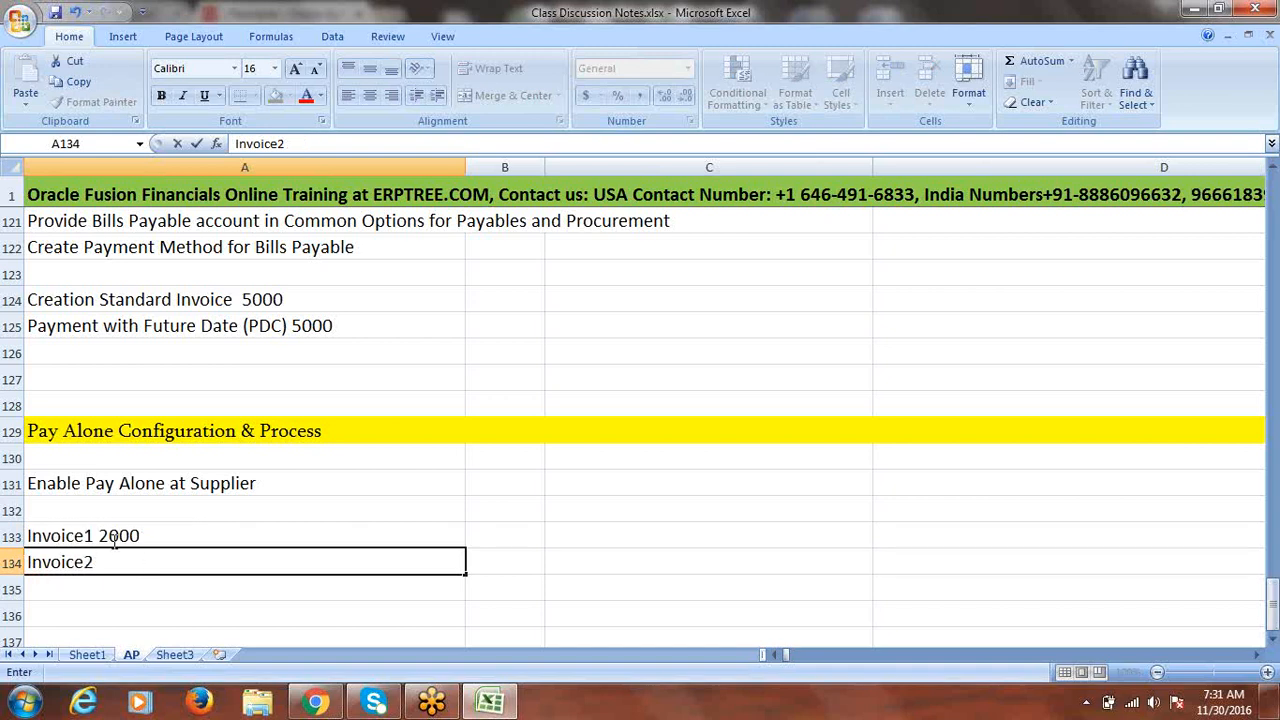
{"action": "type", "text": " 3000"}
{"action": "left_click", "coordinate": [185, 533]}
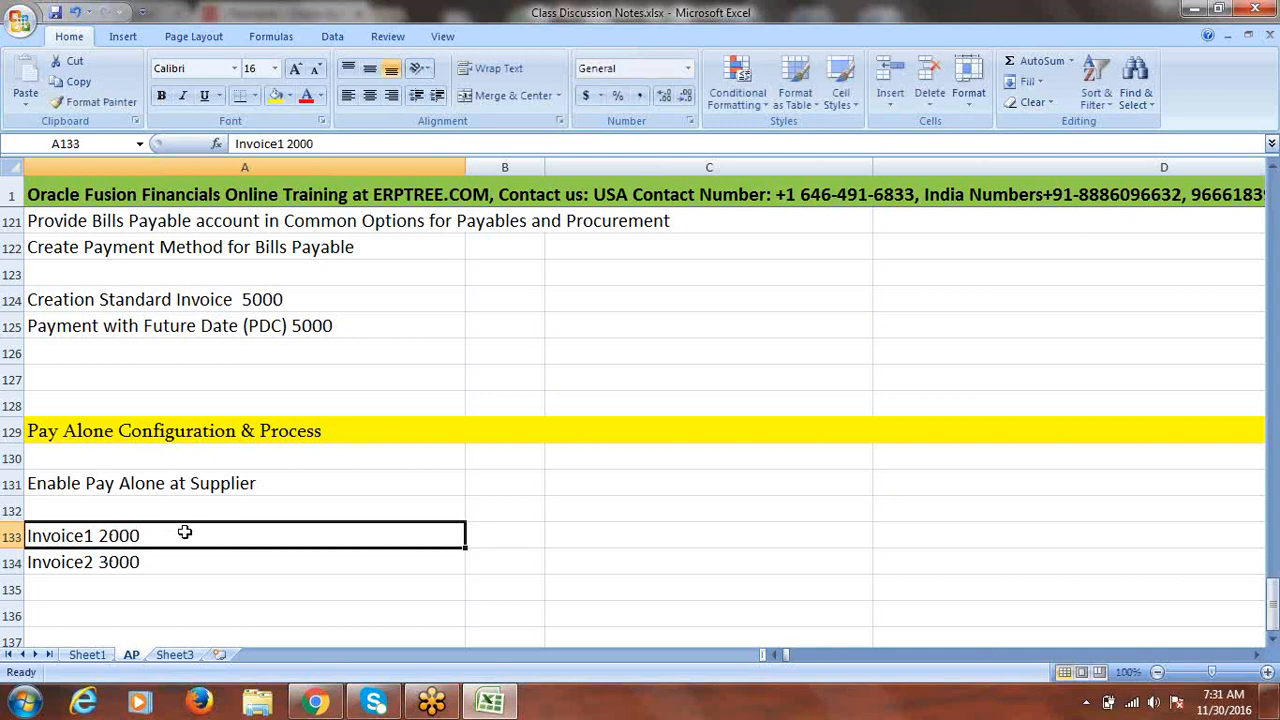
- Highlight both invoice lines, then scroll down to cell A136
{"action": "left_click", "coordinate": [193, 483]}
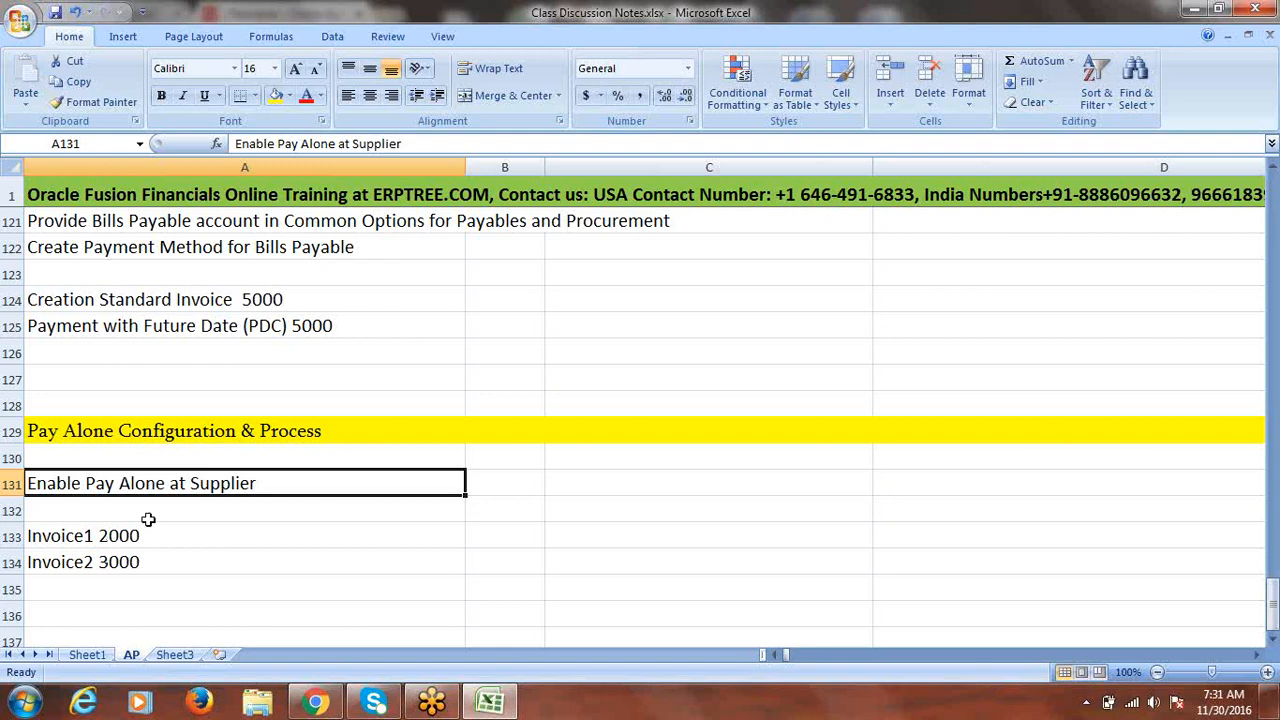
{"action": "left_click_drag", "start_coordinate": [145, 533], "coordinate": [145, 561]}
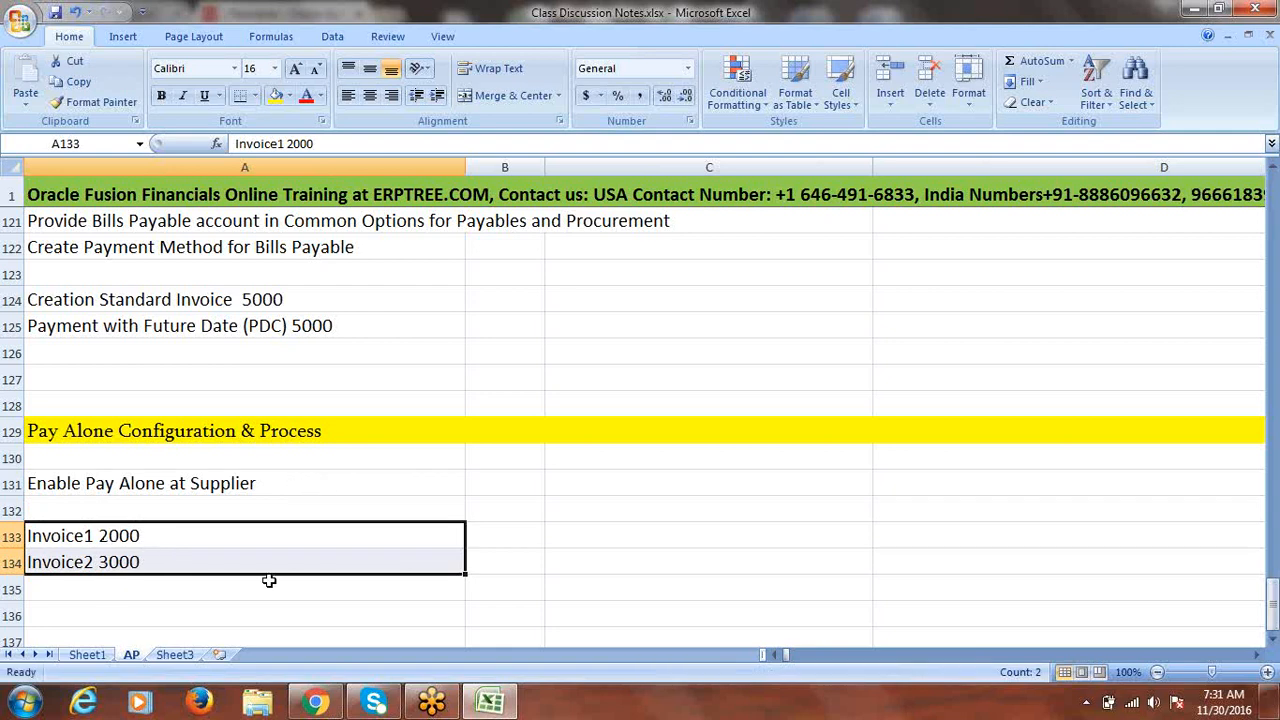
{"action": "left_click", "coordinate": [1272, 637]}
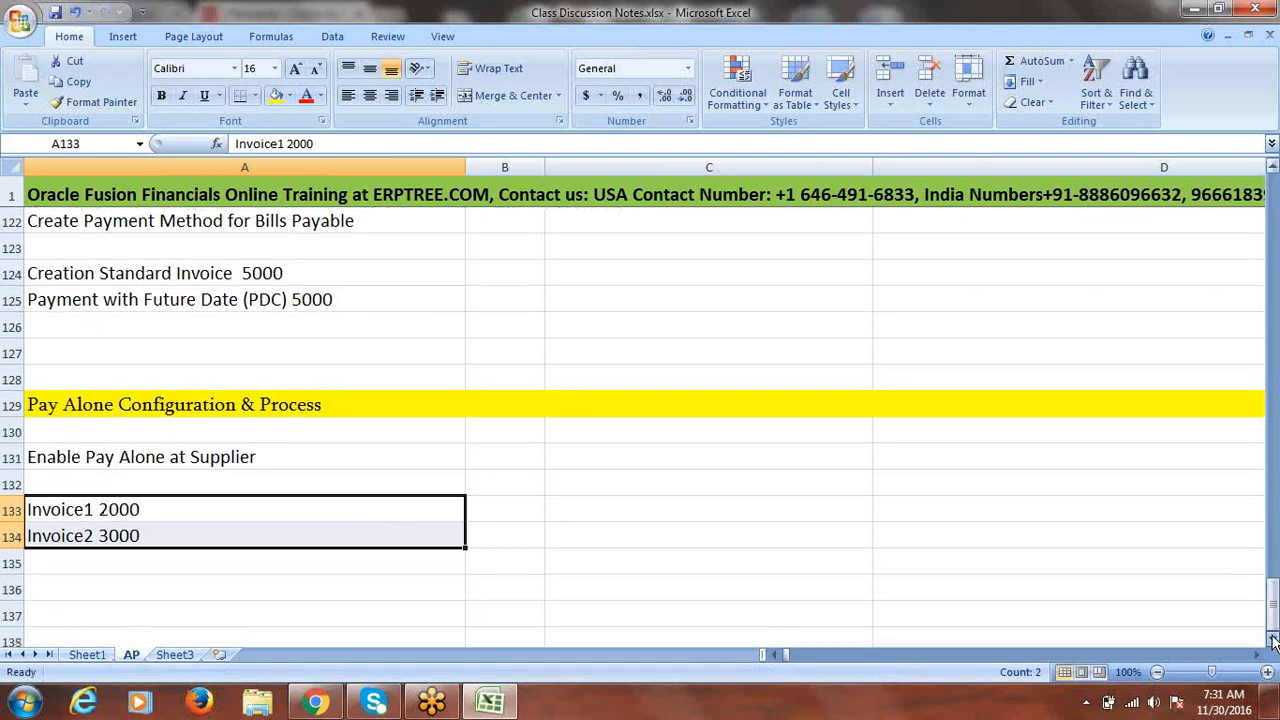
{"action": "left_click", "coordinate": [1272, 637]}
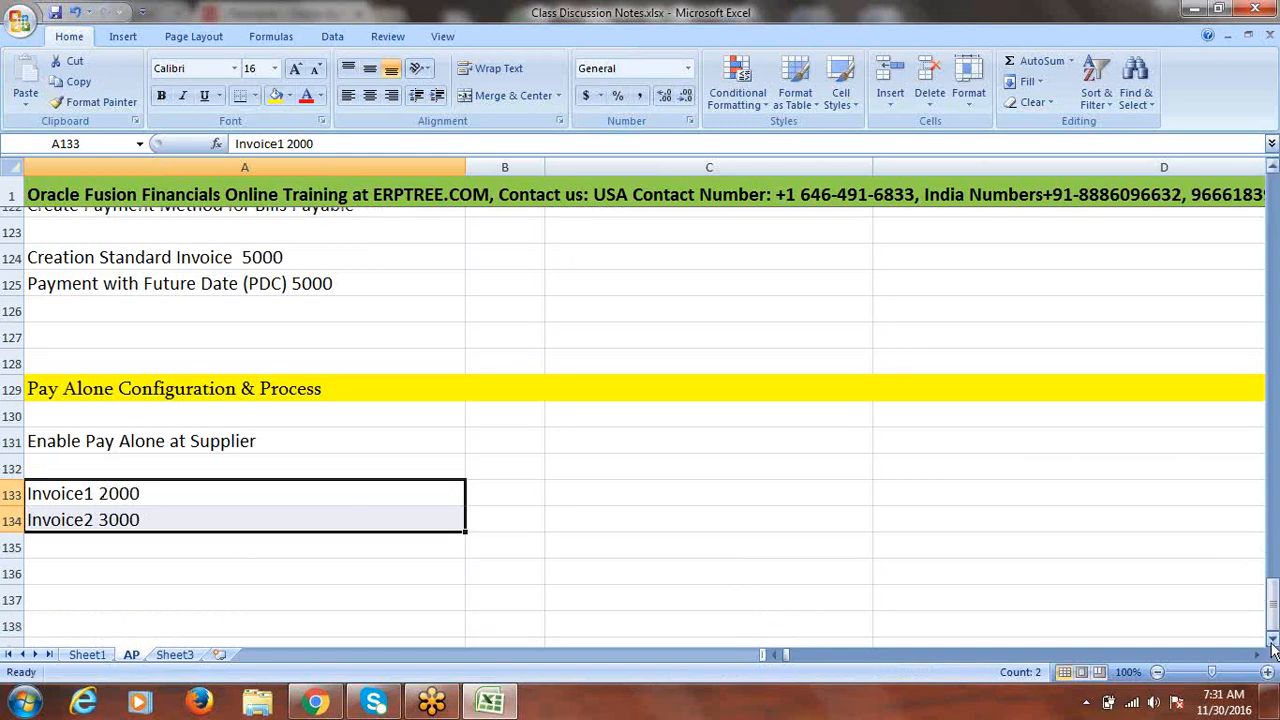
{"action": "left_click", "coordinate": [1272, 637]}
{"action": "left_click", "coordinate": [128, 530]}
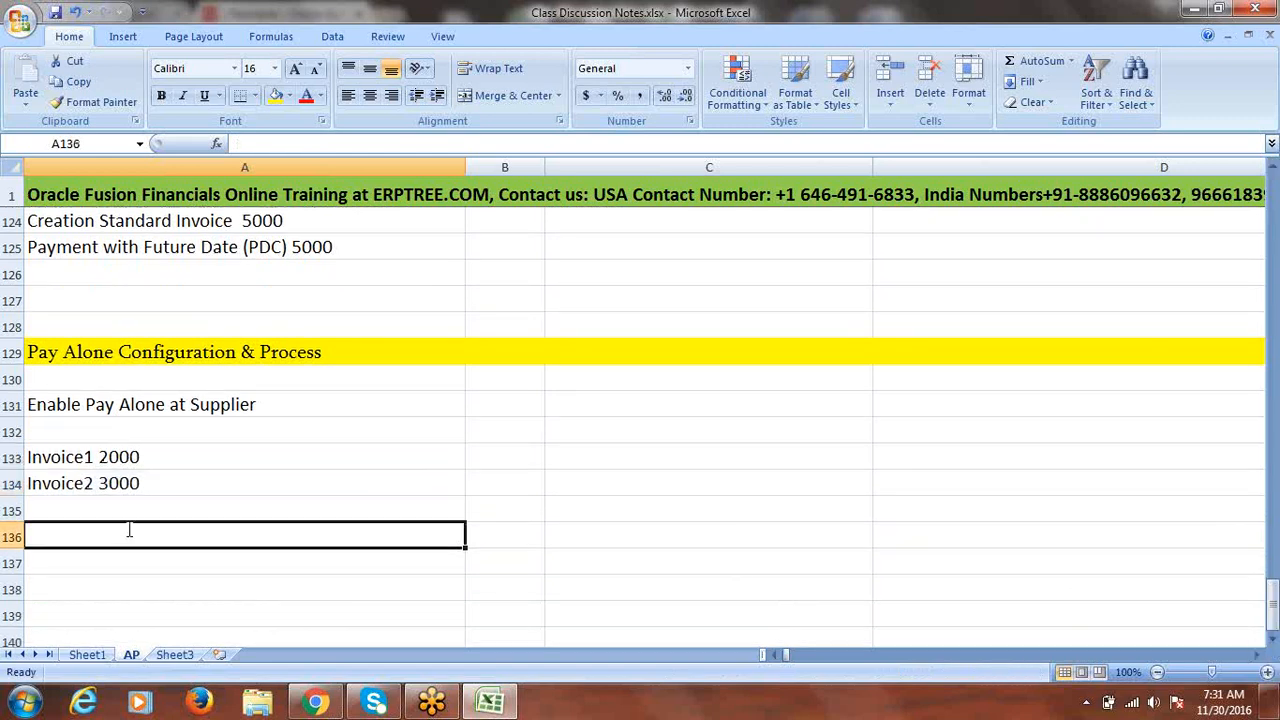
- Add a 'Payment' note in A136 below the invoice lines
{"action": "type", "text": "Payment"}
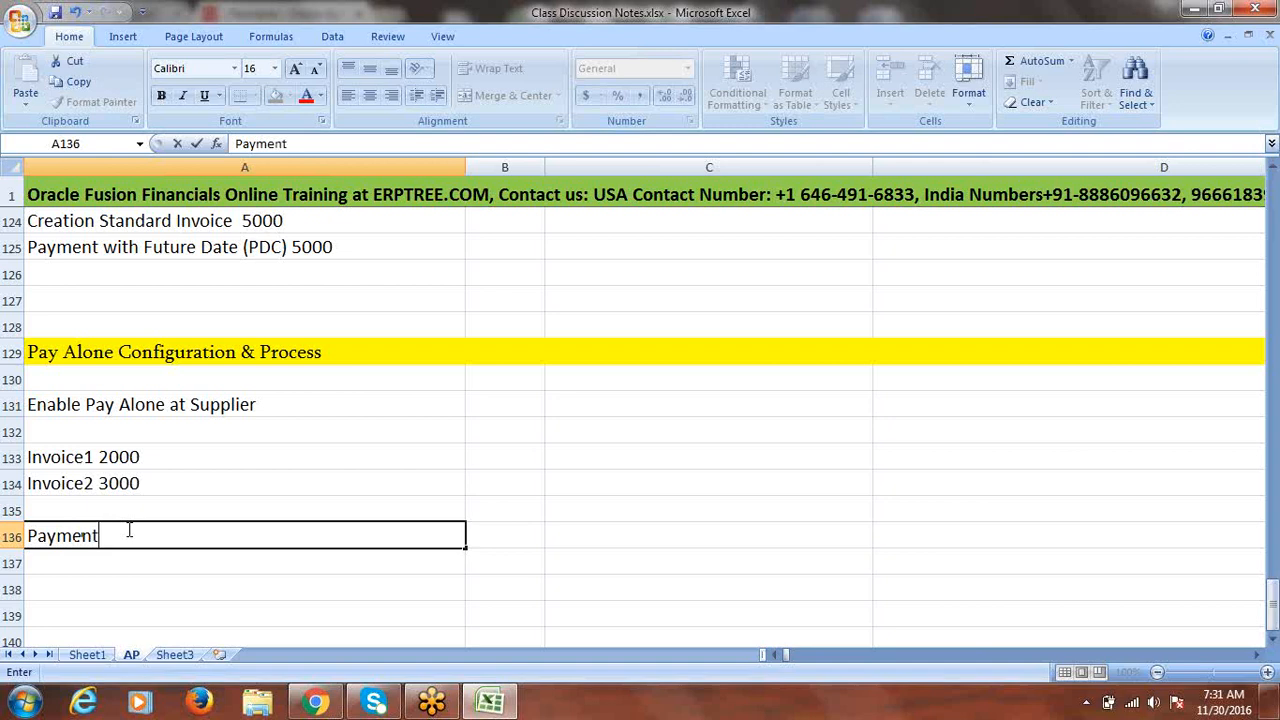
{"action": "key", "text": "ctrl+Return"}
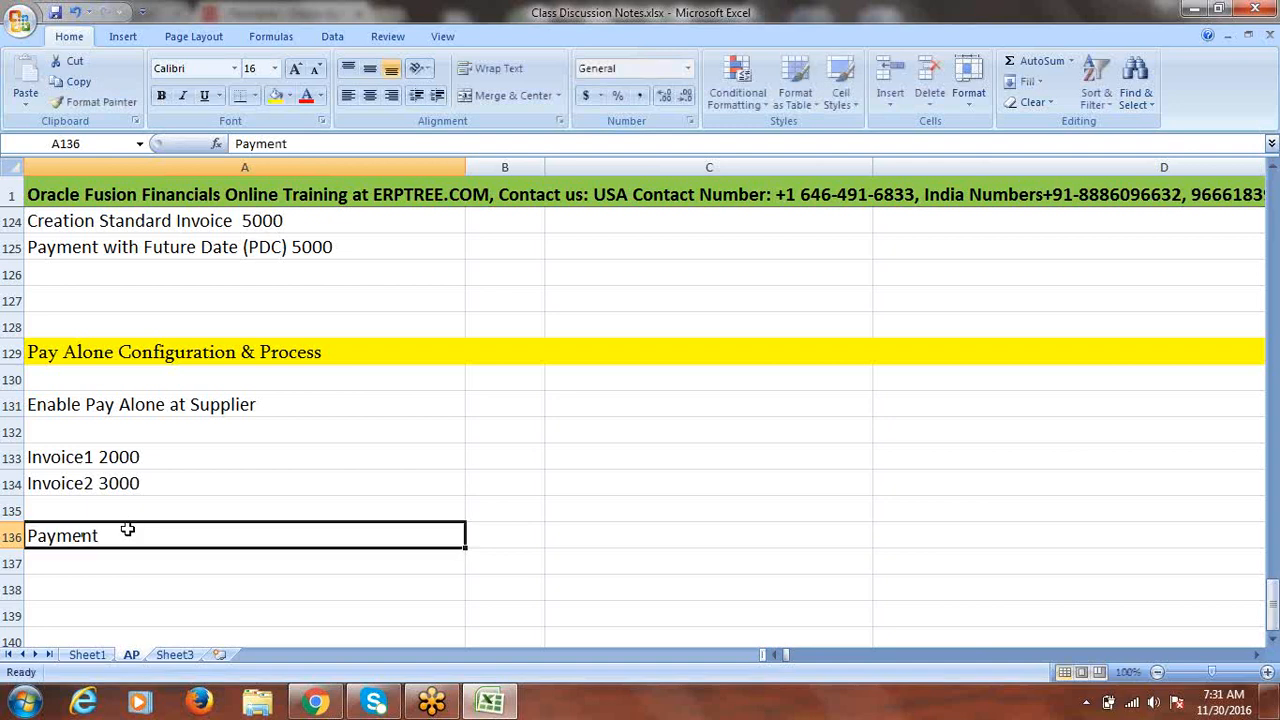
{"action": "left_click_drag", "start_coordinate": [116, 455], "coordinate": [118, 480]}
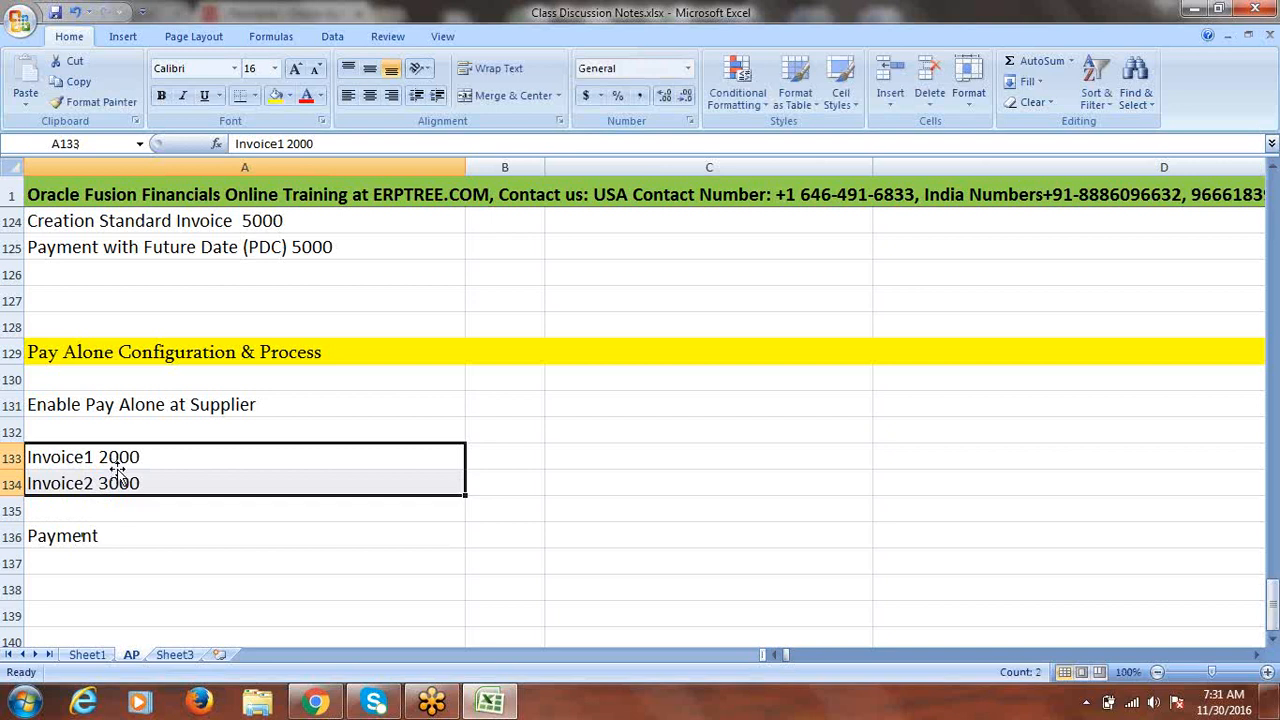
{"action": "left_click", "coordinate": [93, 537]}
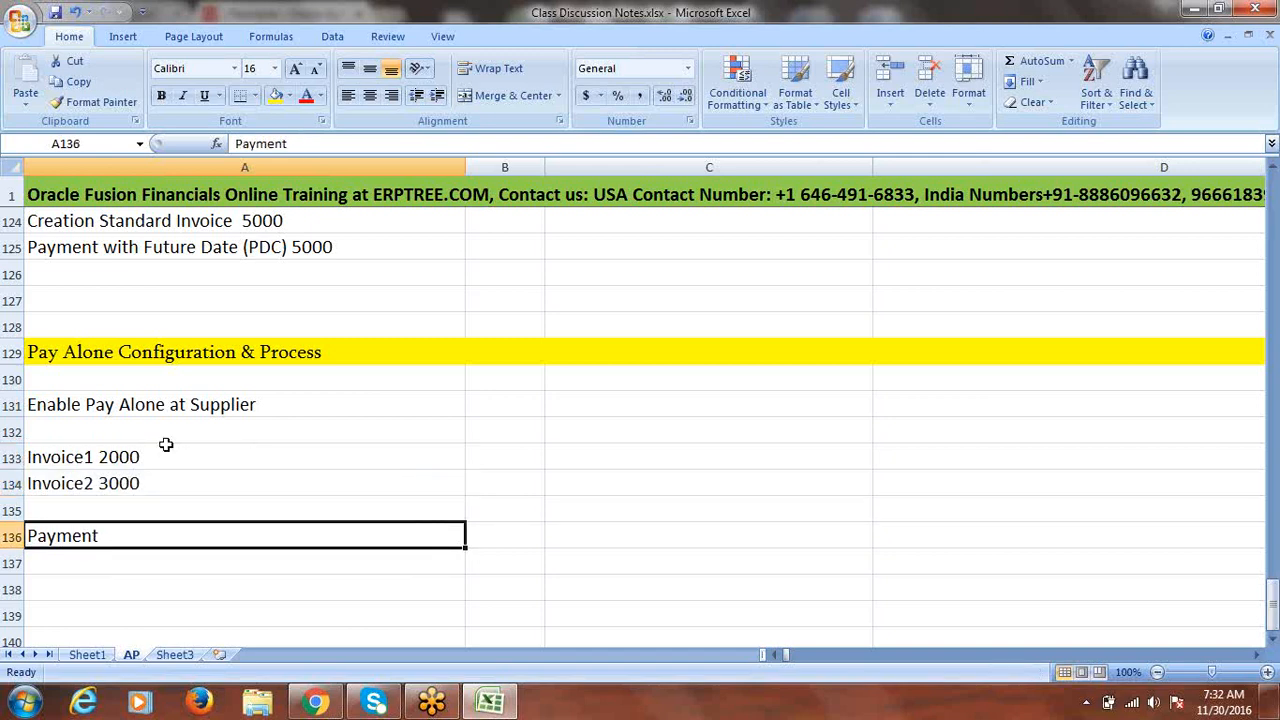
{"action": "left_click", "coordinate": [150, 404]}
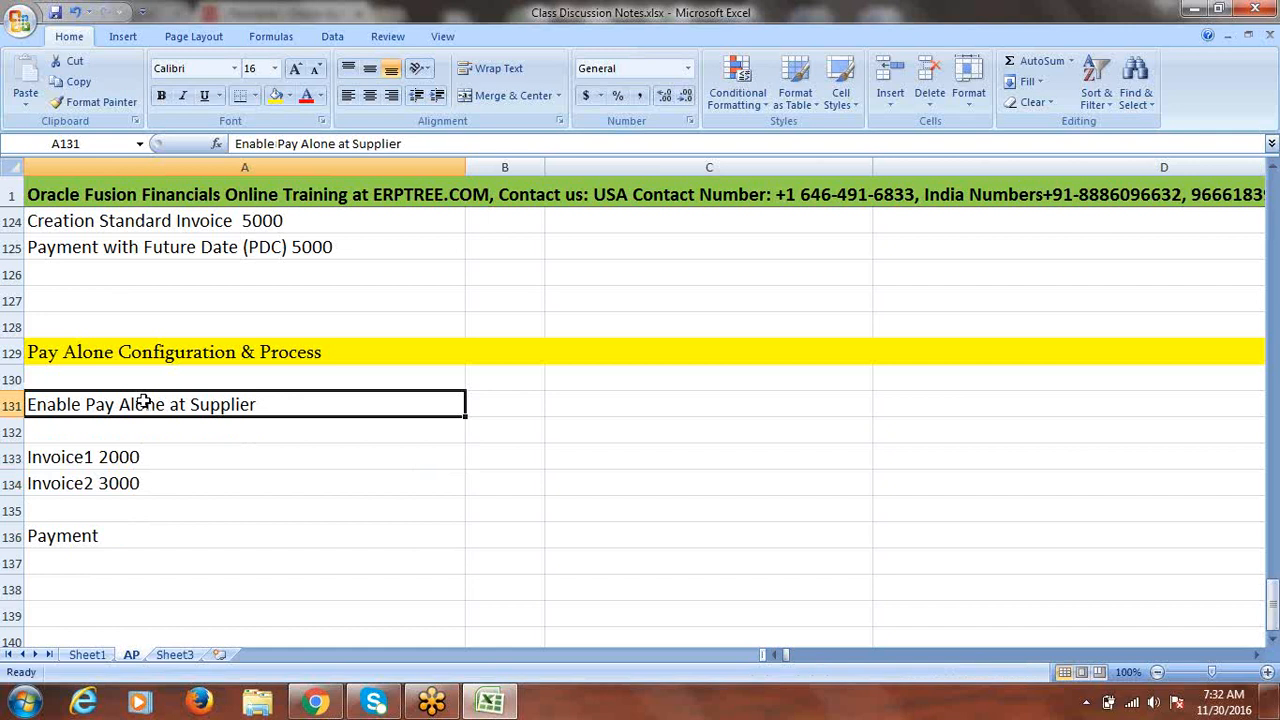
- Review the Payment and invoice notes, then return to the Fusion browser
{"action": "left_click", "coordinate": [80, 542]}
{"action": "left_click", "coordinate": [103, 461]}
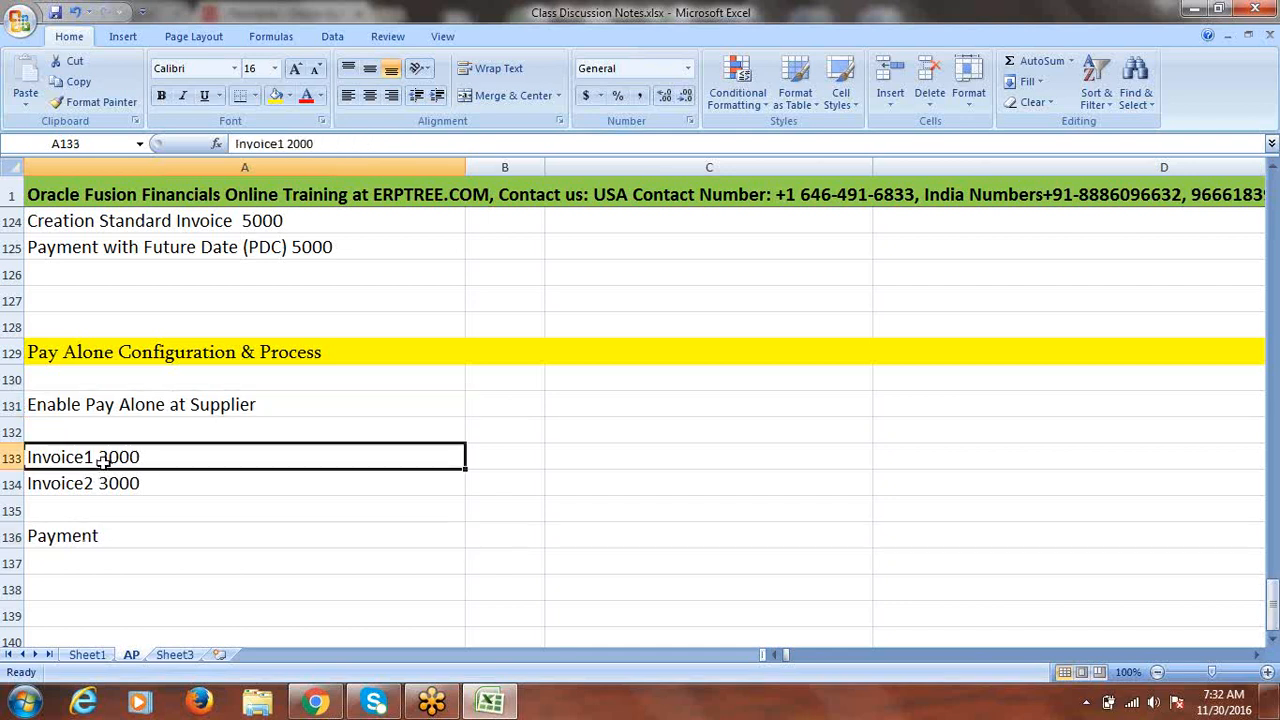
{"action": "left_click_drag", "start_coordinate": [103, 461], "coordinate": [101, 482]}
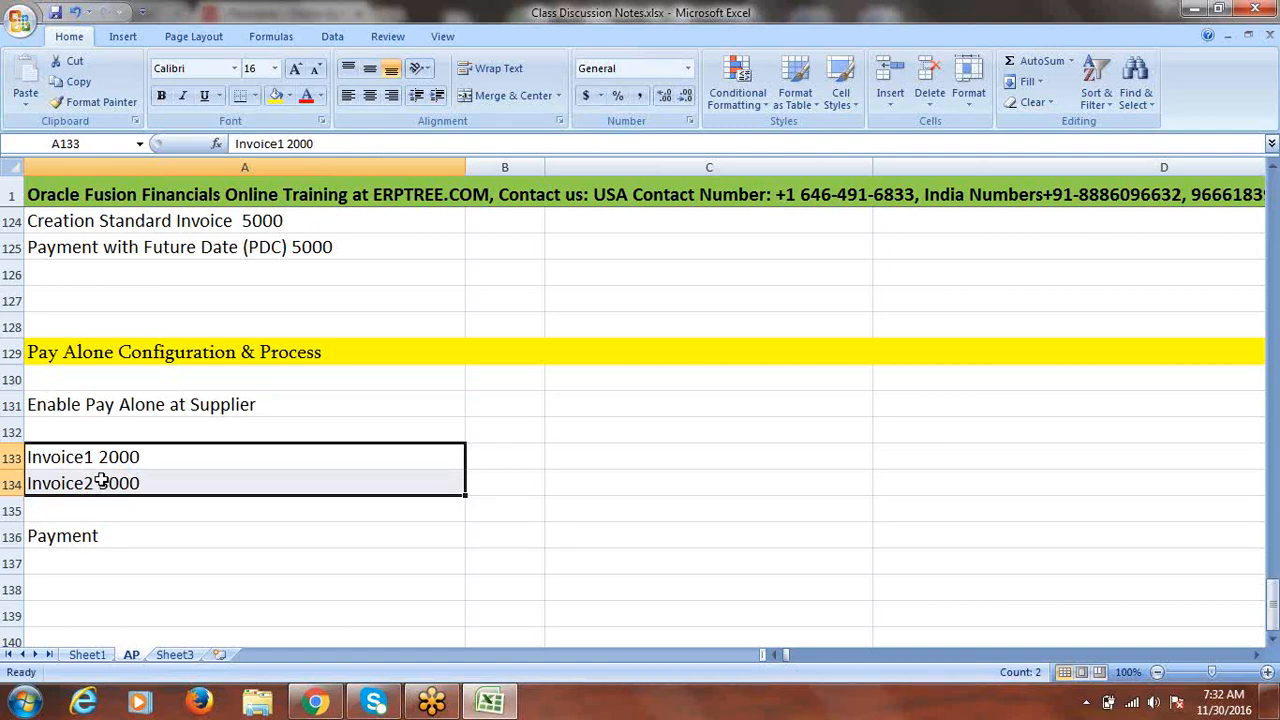
{"action": "left_click", "coordinate": [115, 564]}
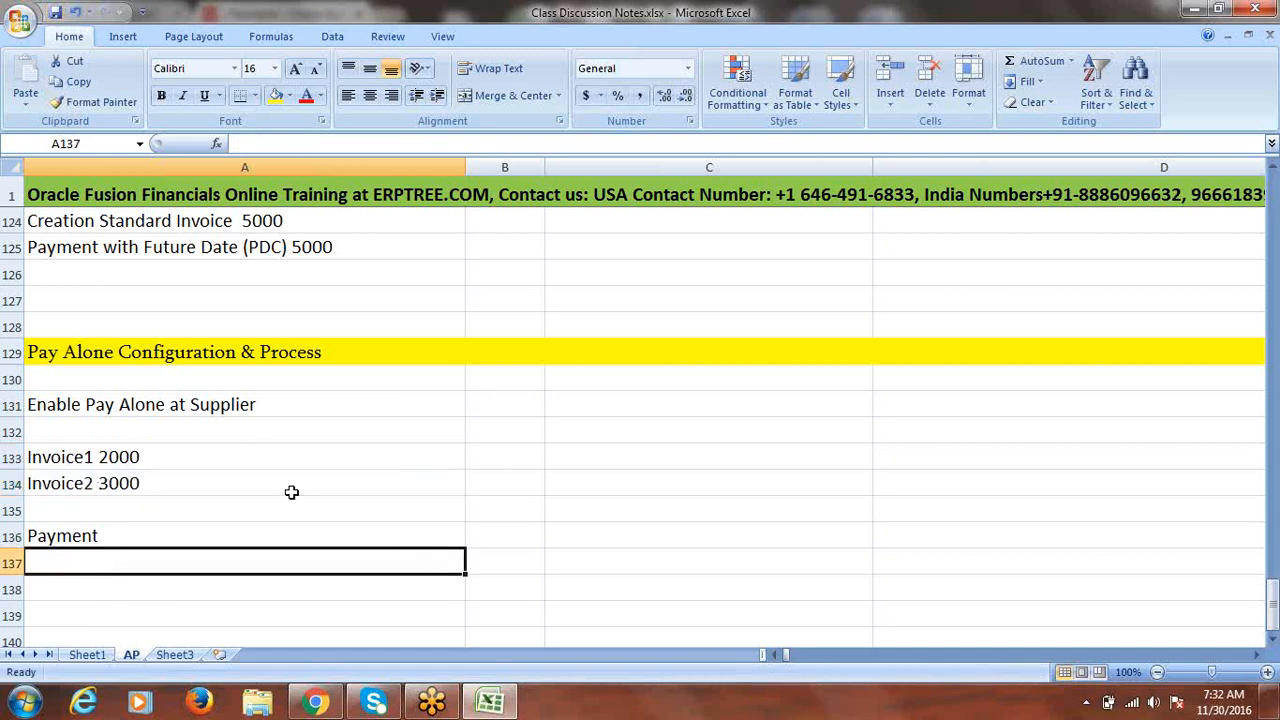
{"action": "left_click", "coordinate": [316, 703]}
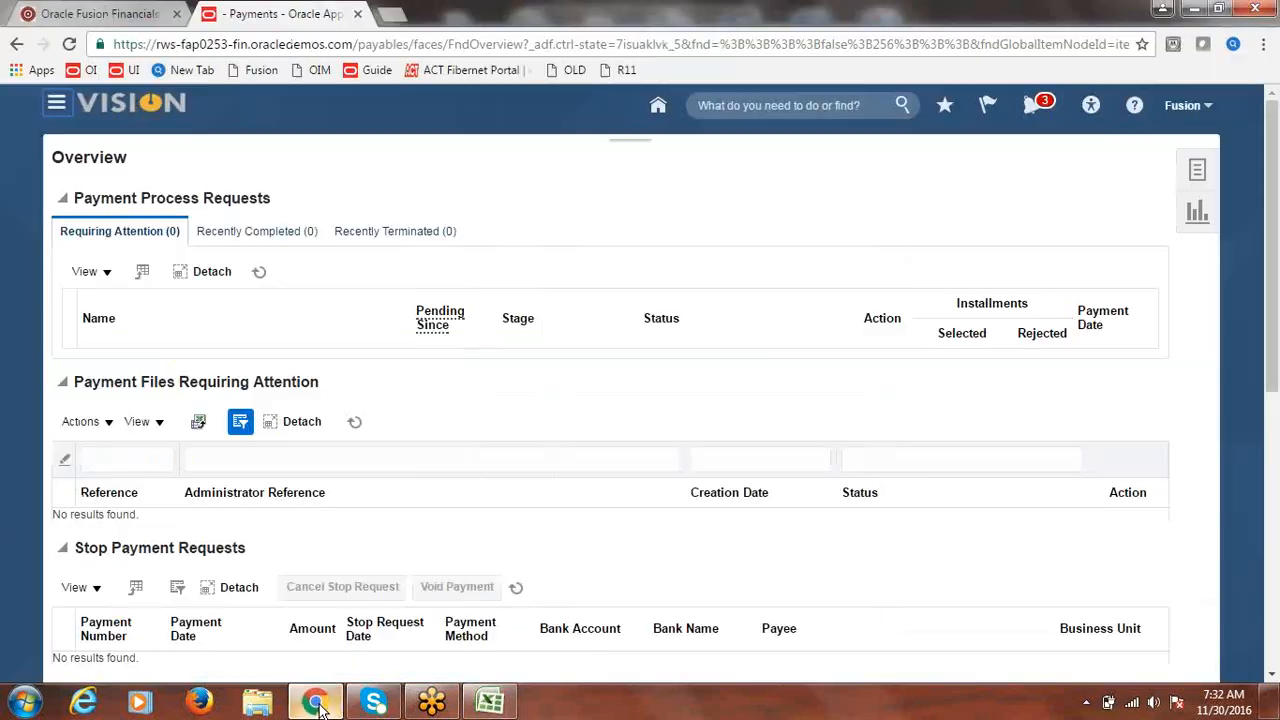
- Go to the Suppliers work area from the Navigator and open Manage Suppliers
{"action": "left_click", "coordinate": [57, 104]}
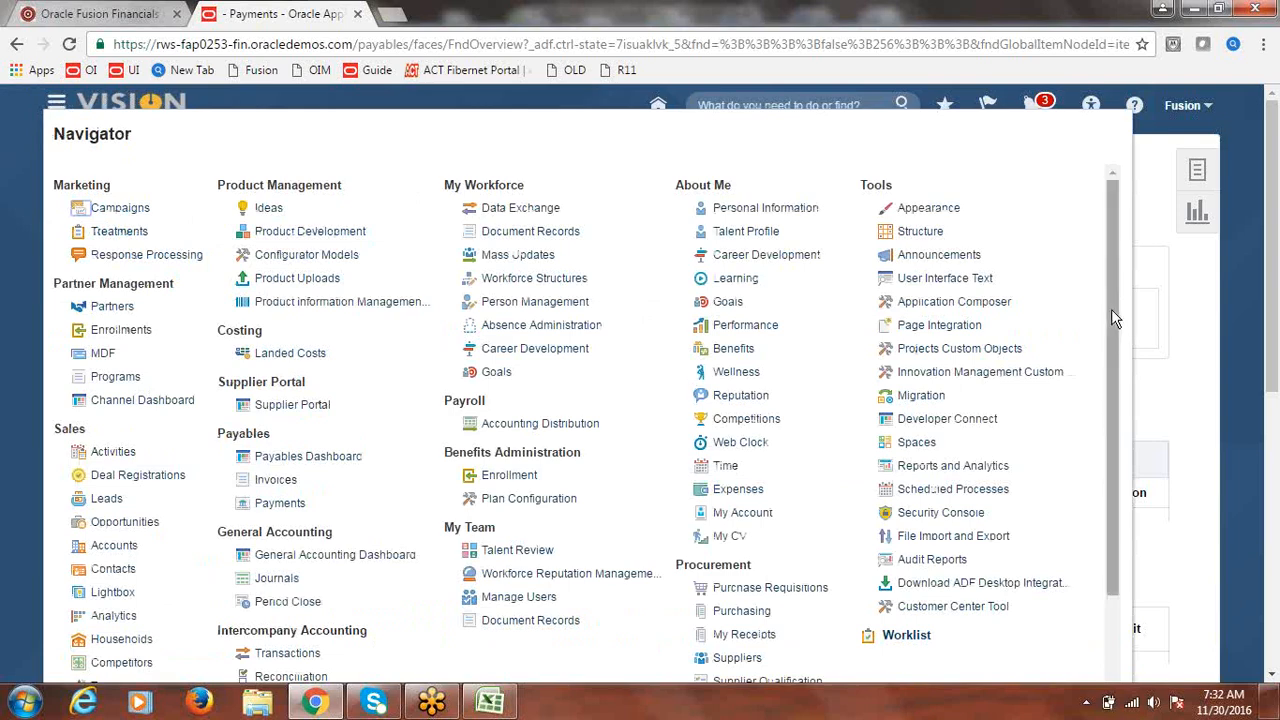
{"action": "scroll", "coordinate": [1116, 377], "scroll_direction": "down", "scroll_amount": 1}
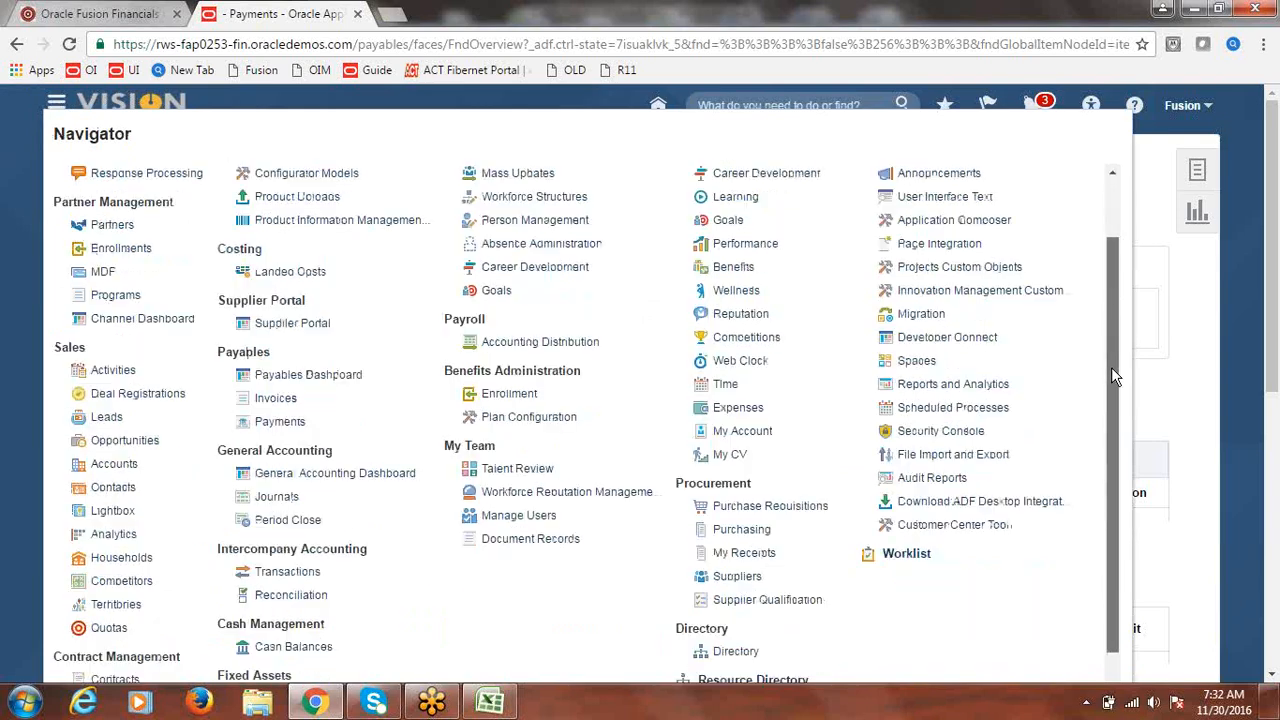
{"action": "left_click", "coordinate": [738, 580]}
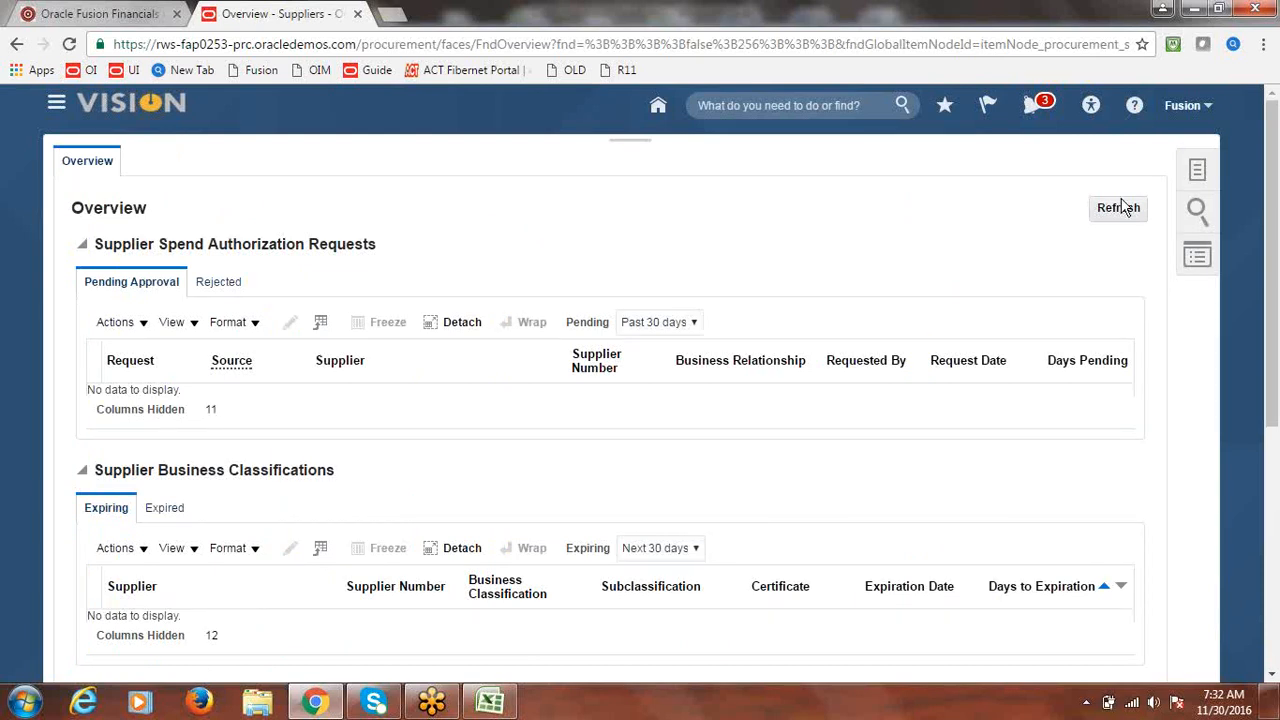
{"action": "left_click", "coordinate": [1199, 171]}
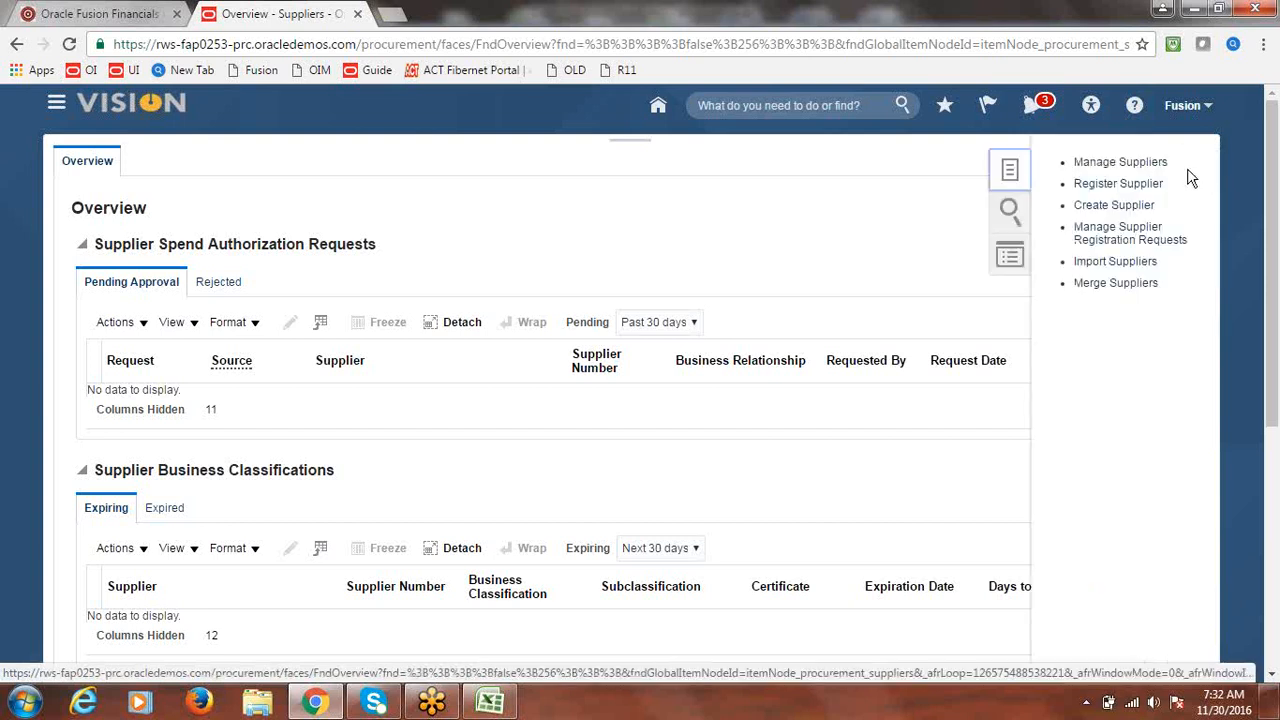
{"action": "left_click", "coordinate": [1120, 163]}
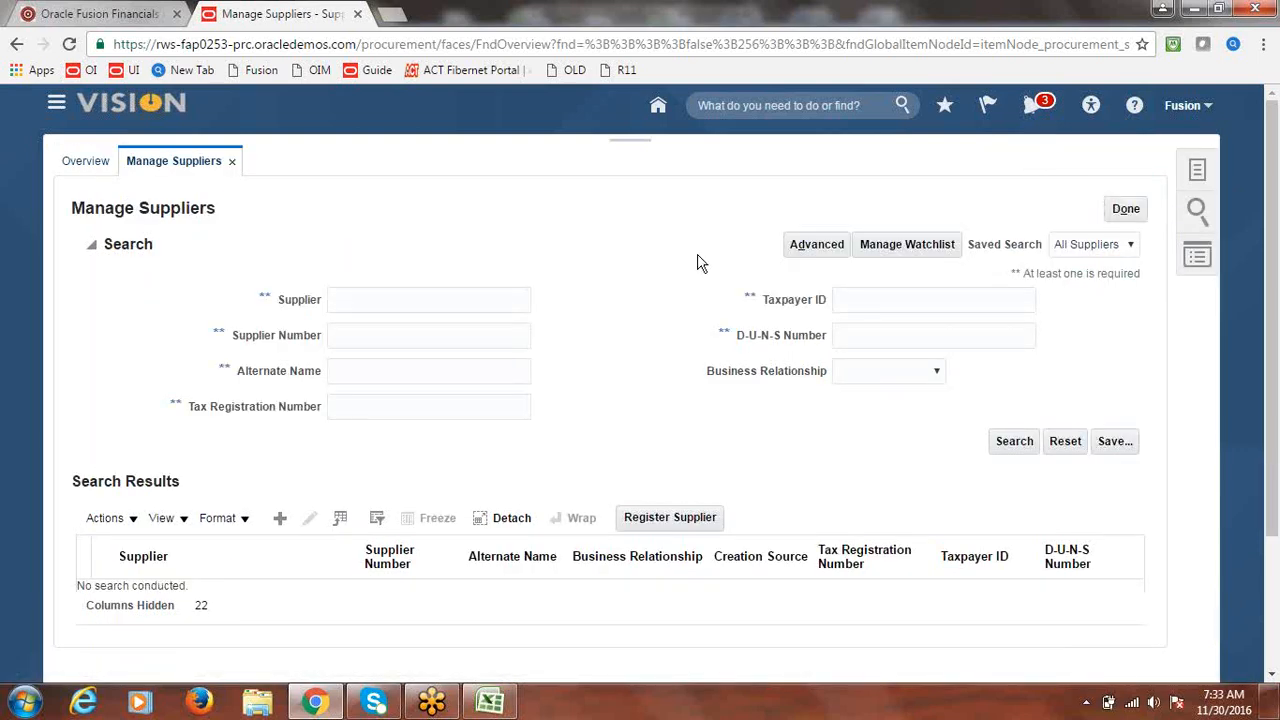
- Search suppliers for 'Fusion S' and open Fusion Supplier-1 for editing
{"action": "left_click", "coordinate": [416, 299]}
{"action": "type", "text": "Fusion"}
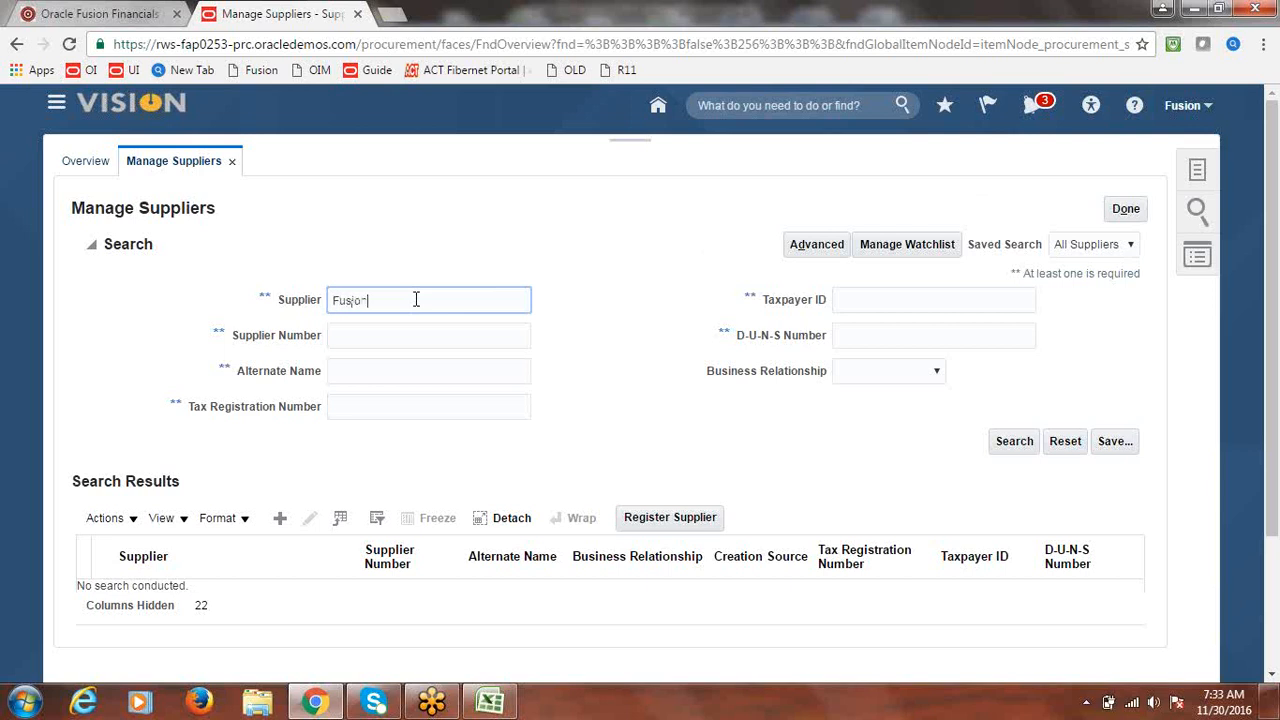
{"action": "type", "text": " S"}
{"action": "left_click", "coordinate": [1006, 447]}
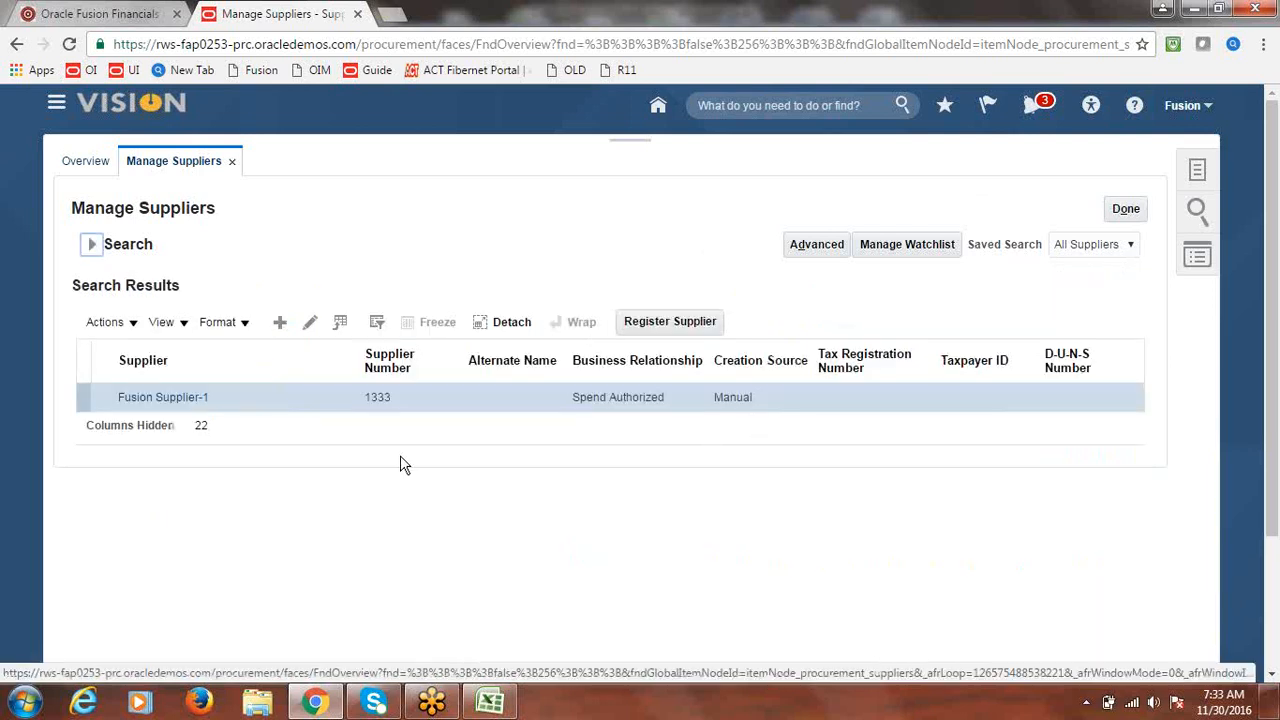
{"action": "left_click", "coordinate": [175, 398]}
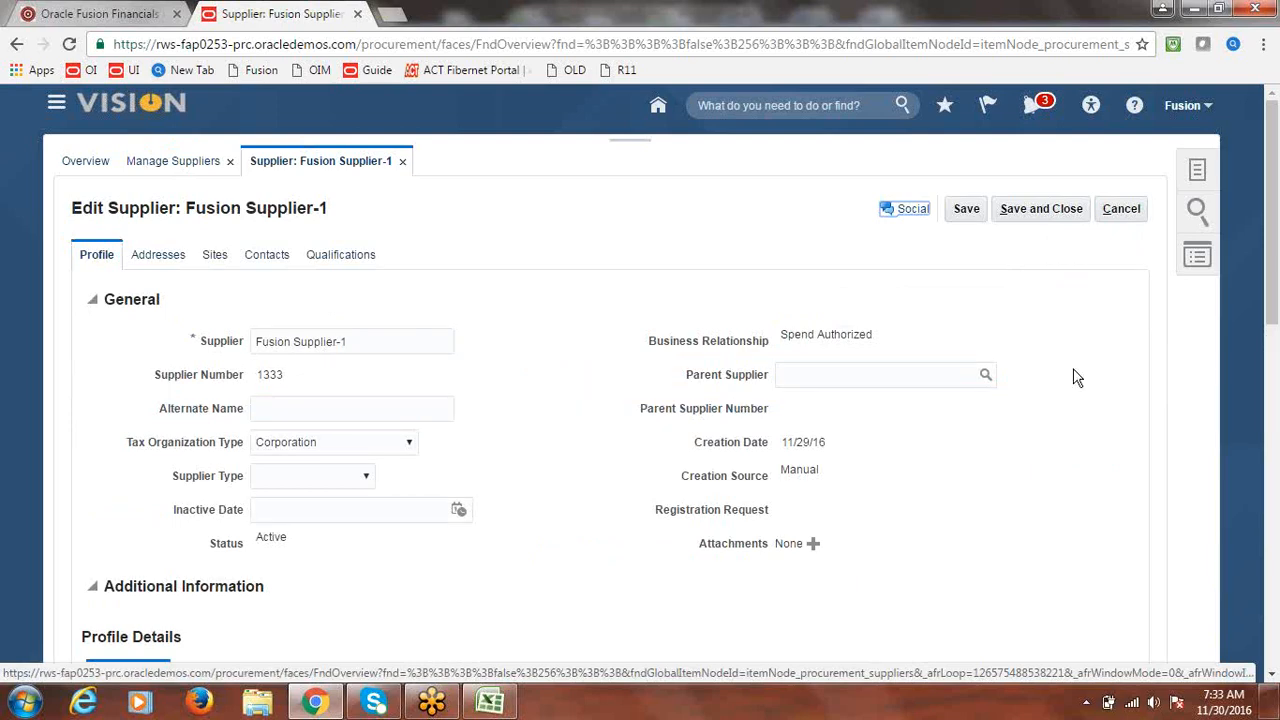
- Scroll to Fusion Supplier-1's Profile Details and show its Payments tab
{"action": "left_click_drag", "start_coordinate": [1274, 300], "coordinate": [1176, 309]}
{"action": "left_click_drag", "start_coordinate": [1277, 282], "coordinate": [1276, 380]}
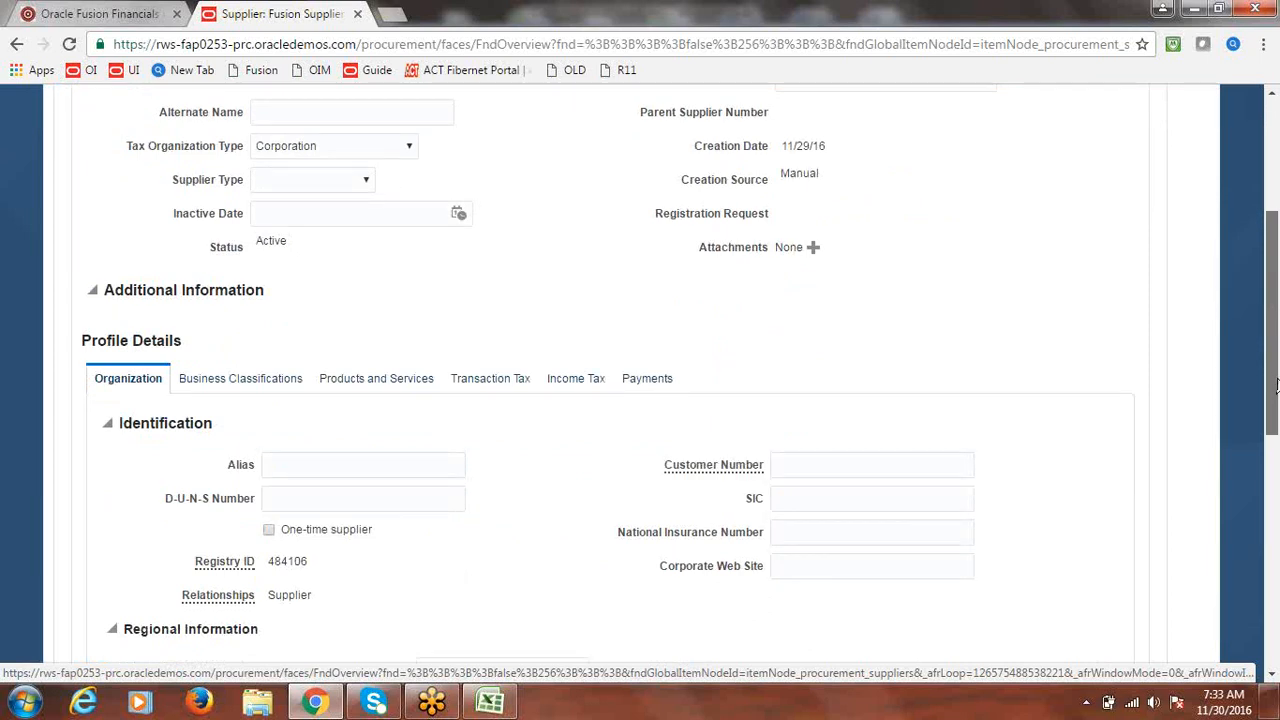
{"action": "scroll", "coordinate": [630, 408], "scroll_direction": "down", "scroll_amount": 1}
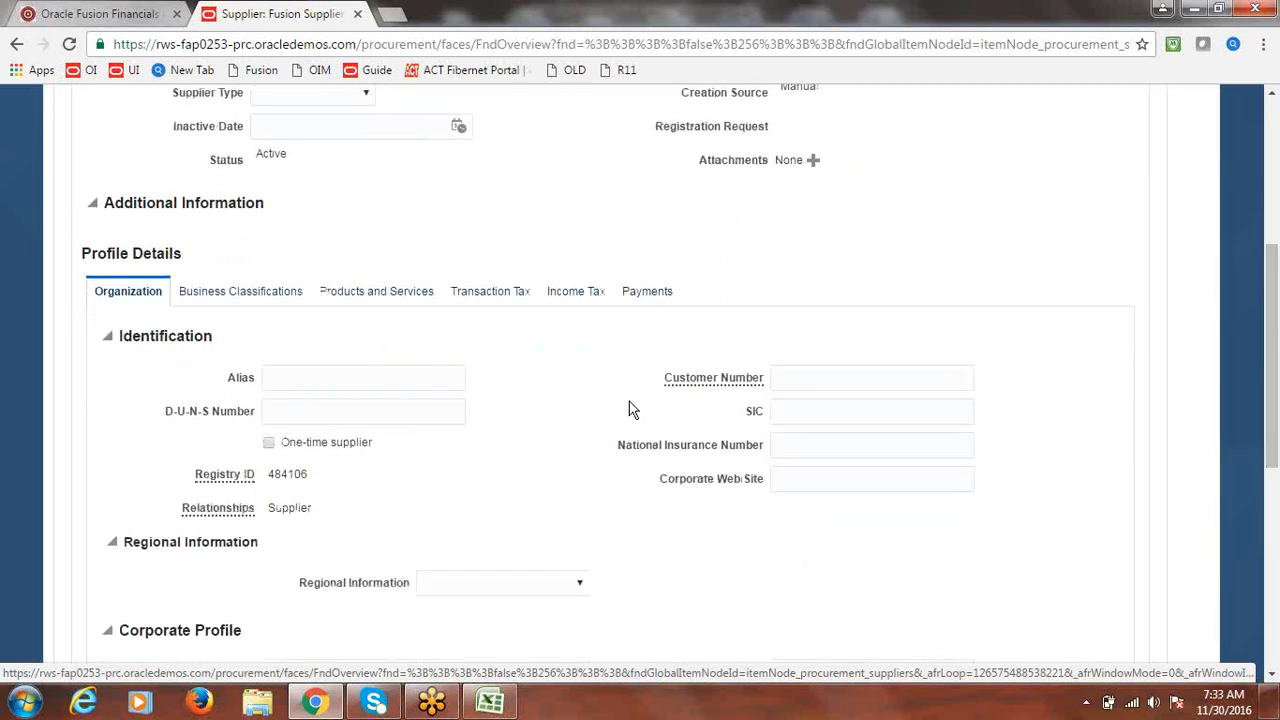
{"action": "left_click", "coordinate": [647, 293]}
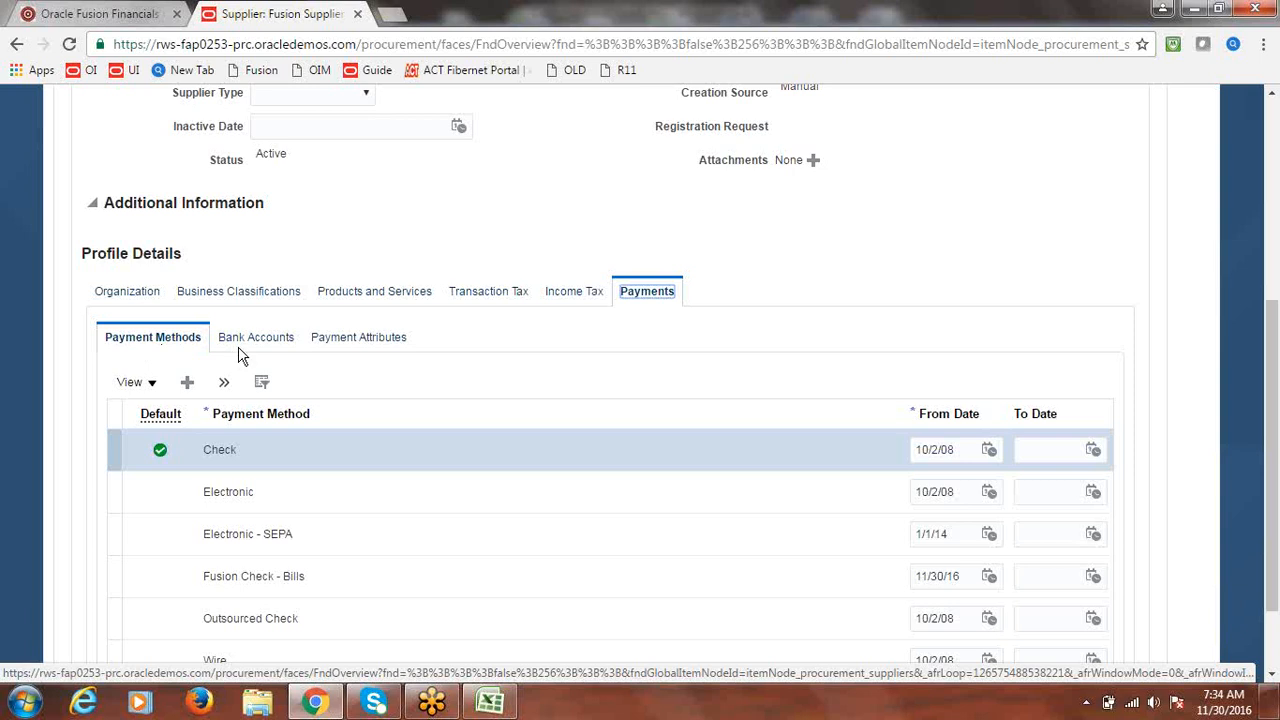
- Check 'Pay each document alone' in the supplier's Payment Specifications and save
{"action": "left_click", "coordinate": [382, 339]}
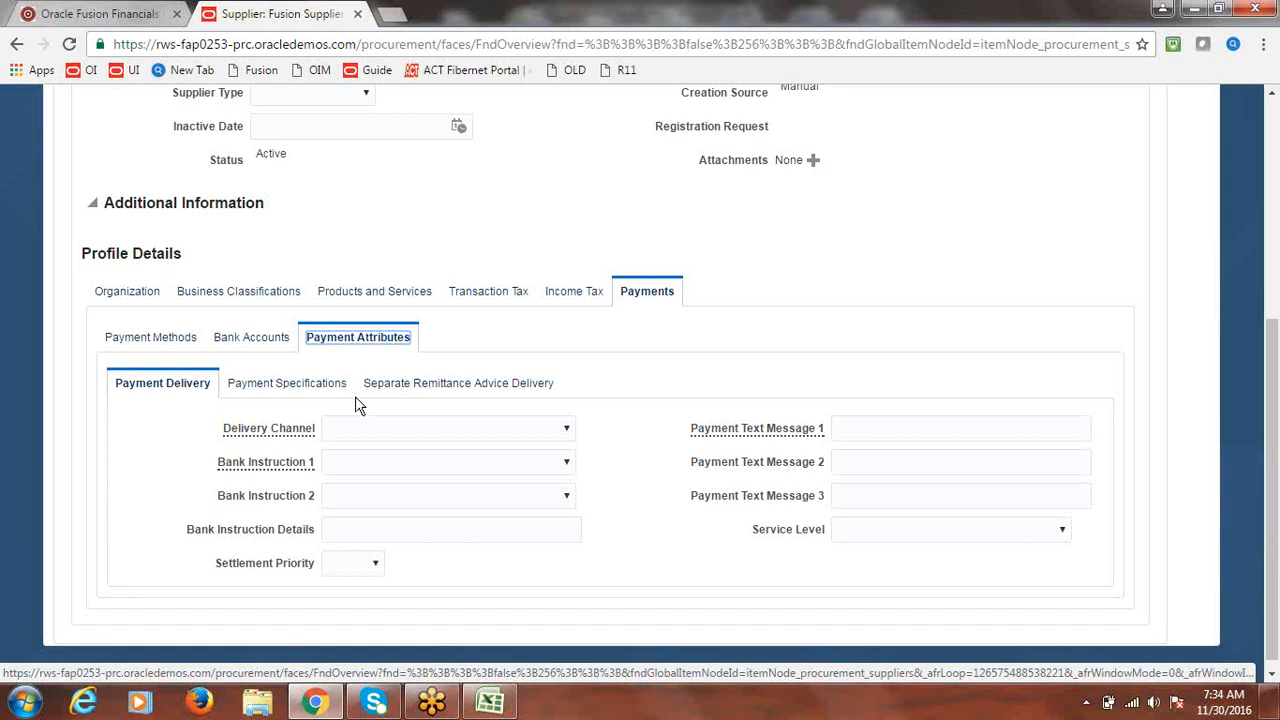
{"action": "left_click", "coordinate": [278, 390]}
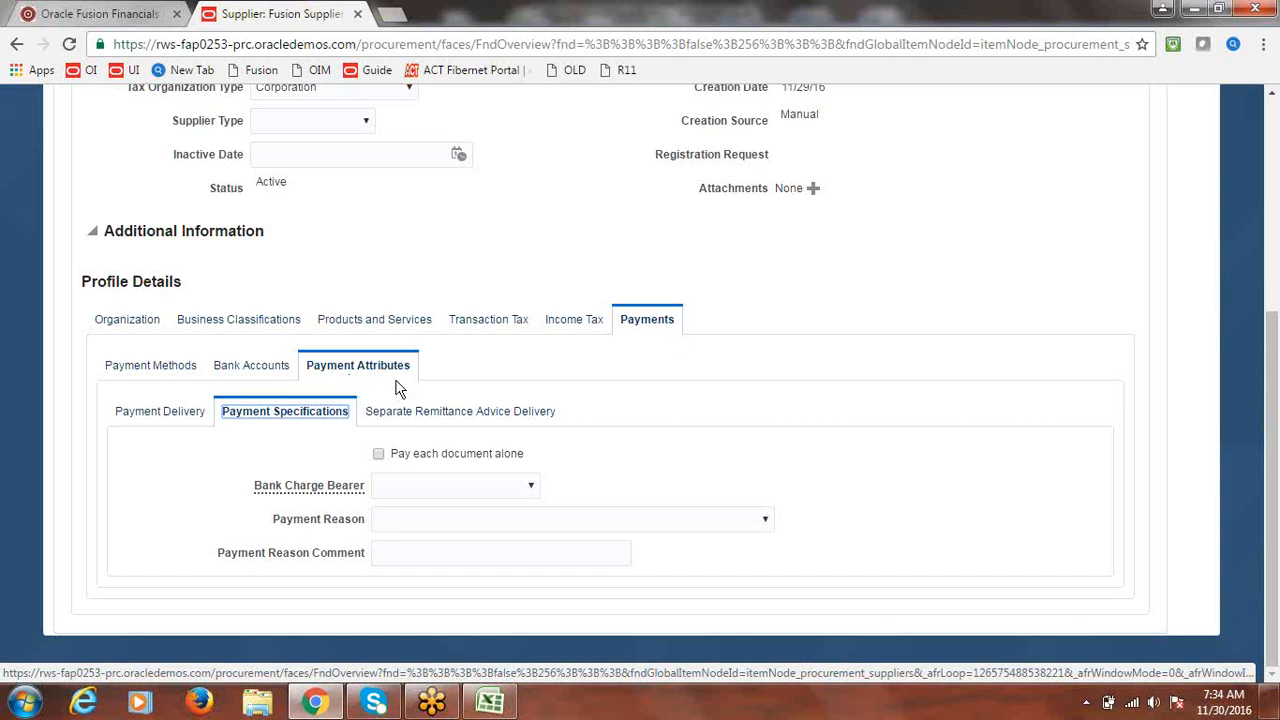
{"action": "left_click", "coordinate": [297, 447]}
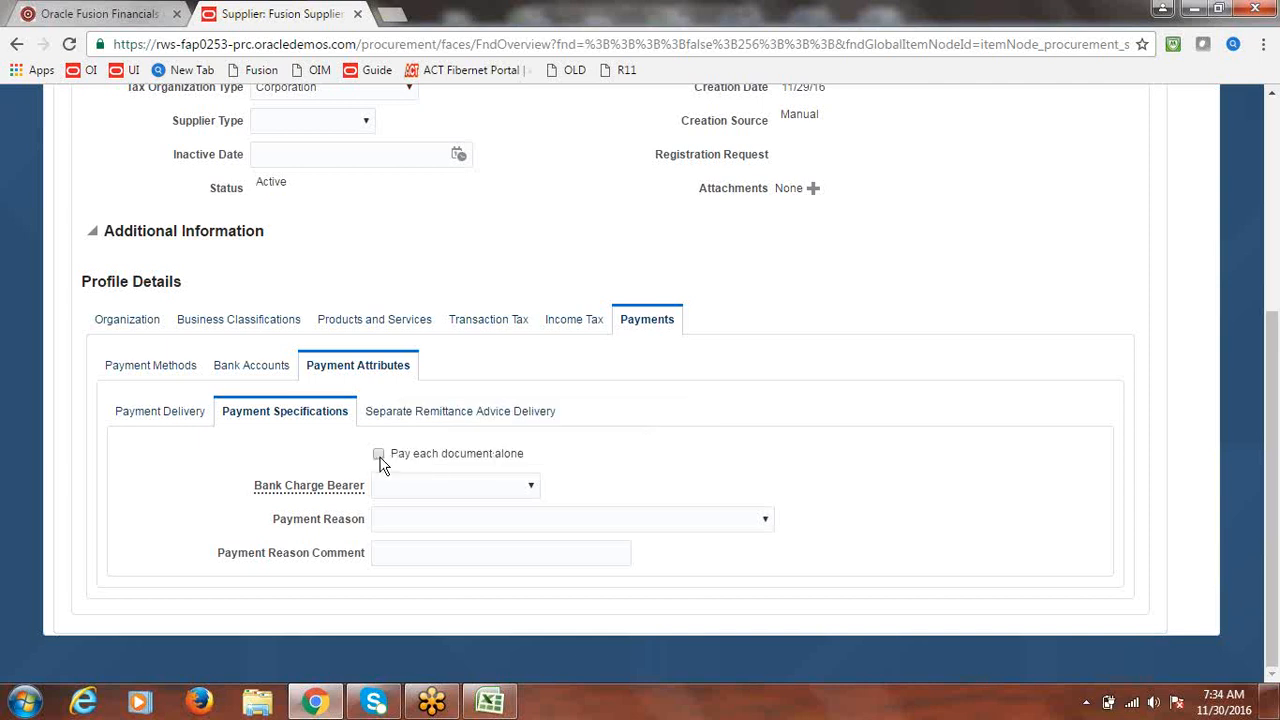
{"action": "left_click", "coordinate": [379, 455]}
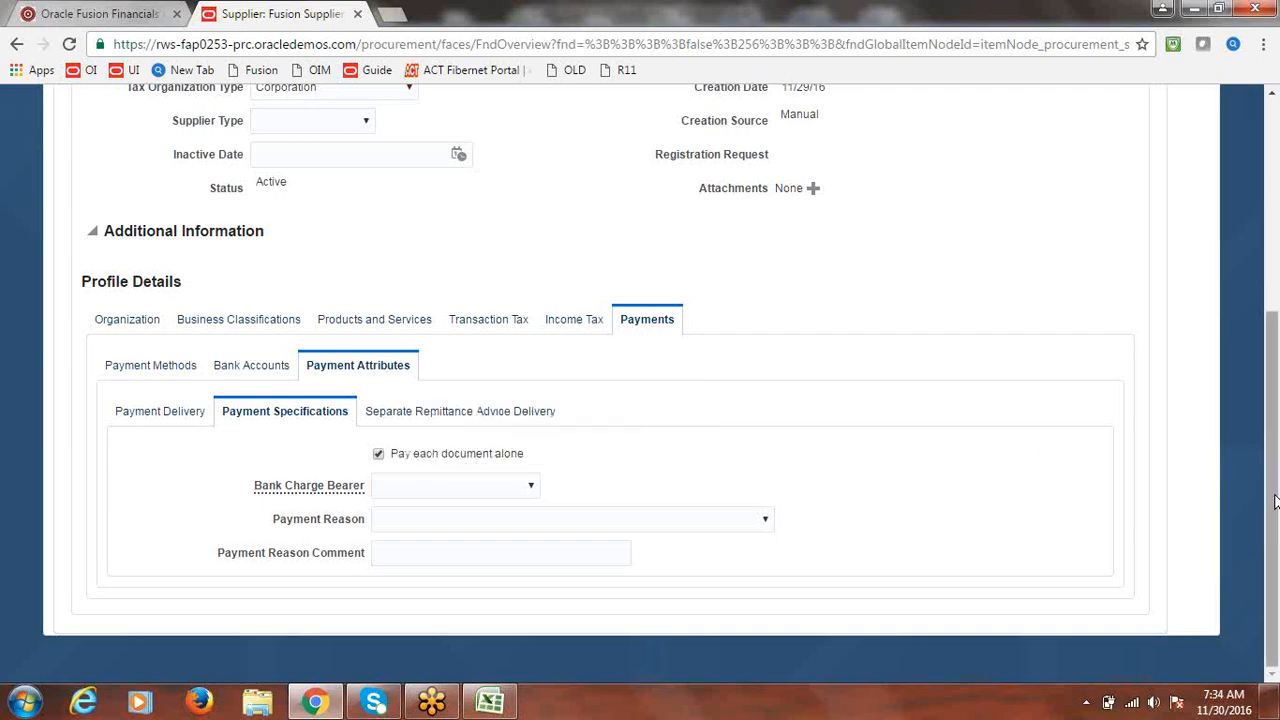
{"action": "scroll", "coordinate": [1275, 500], "scroll_direction": "up", "scroll_amount": 5}
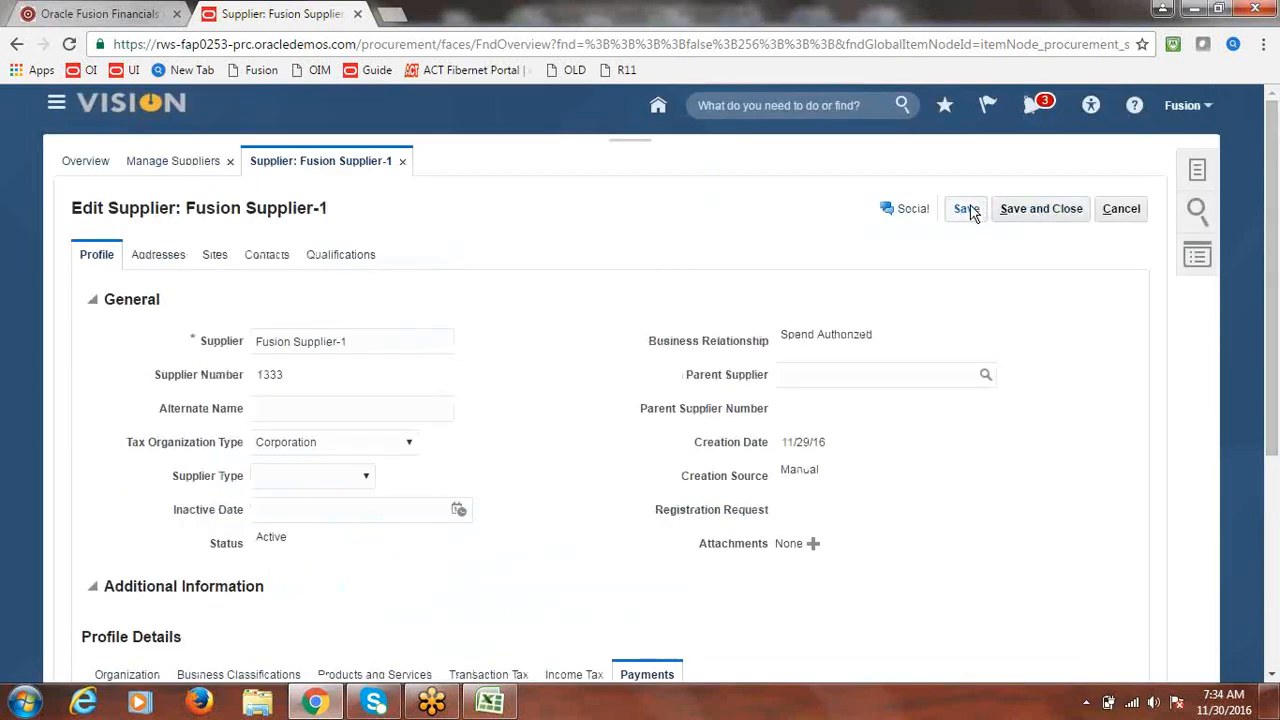
{"action": "left_click", "coordinate": [967, 210]}
{"action": "left_click", "coordinate": [184, 265]}
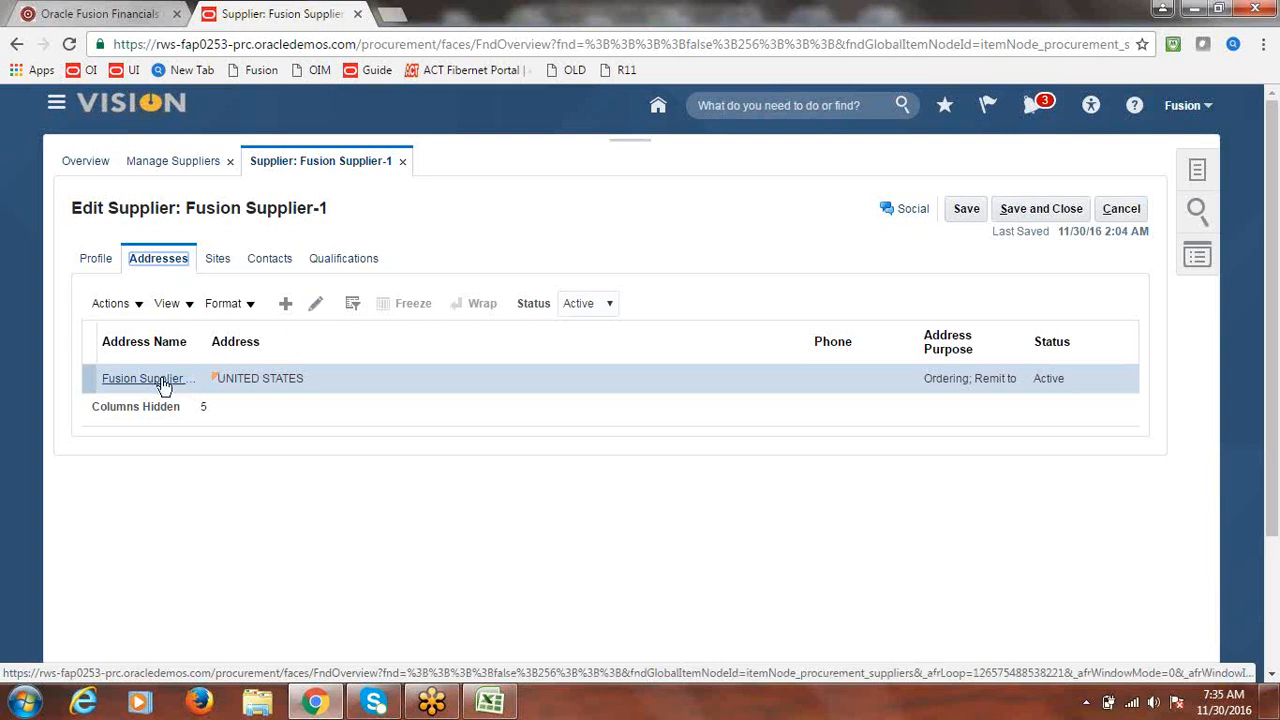
- Check 'Pay each document alone' on the Fusion Supplier Address's payment specifications and save
{"action": "left_click", "coordinate": [383, 376]}
{"action": "left_click", "coordinate": [317, 306]}
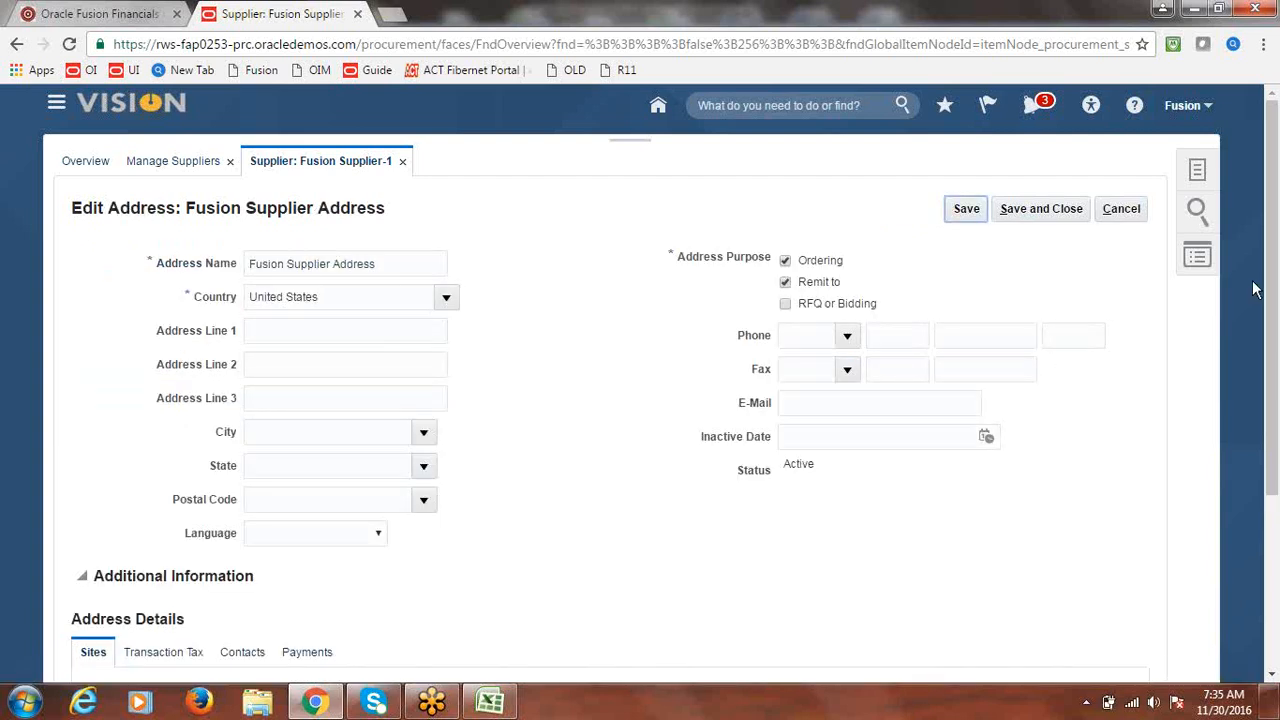
{"action": "scroll", "coordinate": [447, 535], "scroll_direction": "down", "scroll_amount": 3}
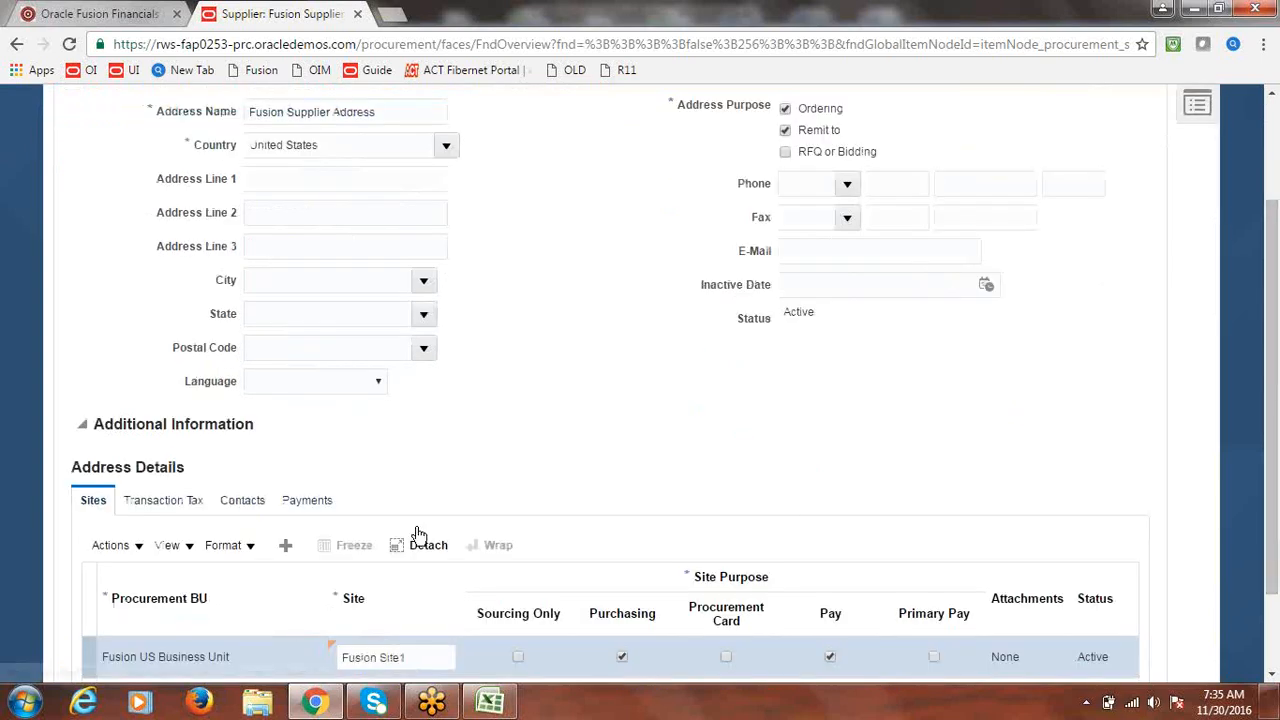
{"action": "left_click", "coordinate": [312, 502]}
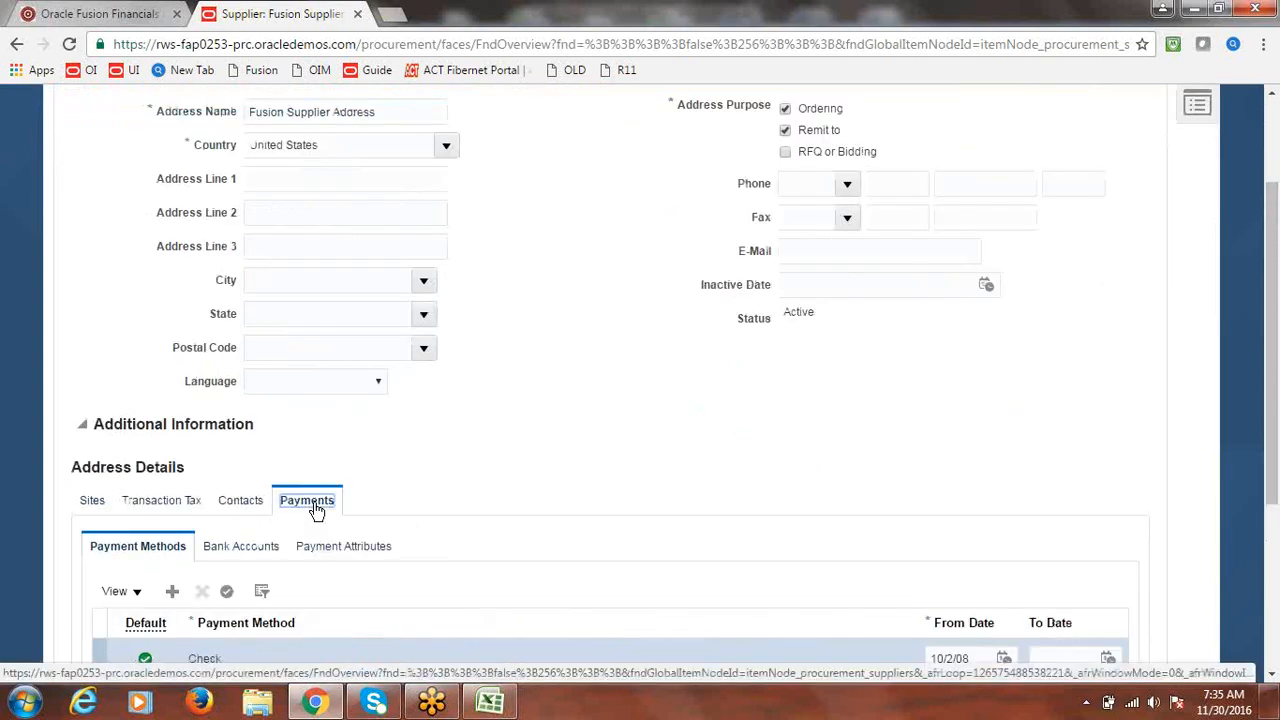
{"action": "left_click_drag", "start_coordinate": [1272, 301], "coordinate": [1271, 457]}
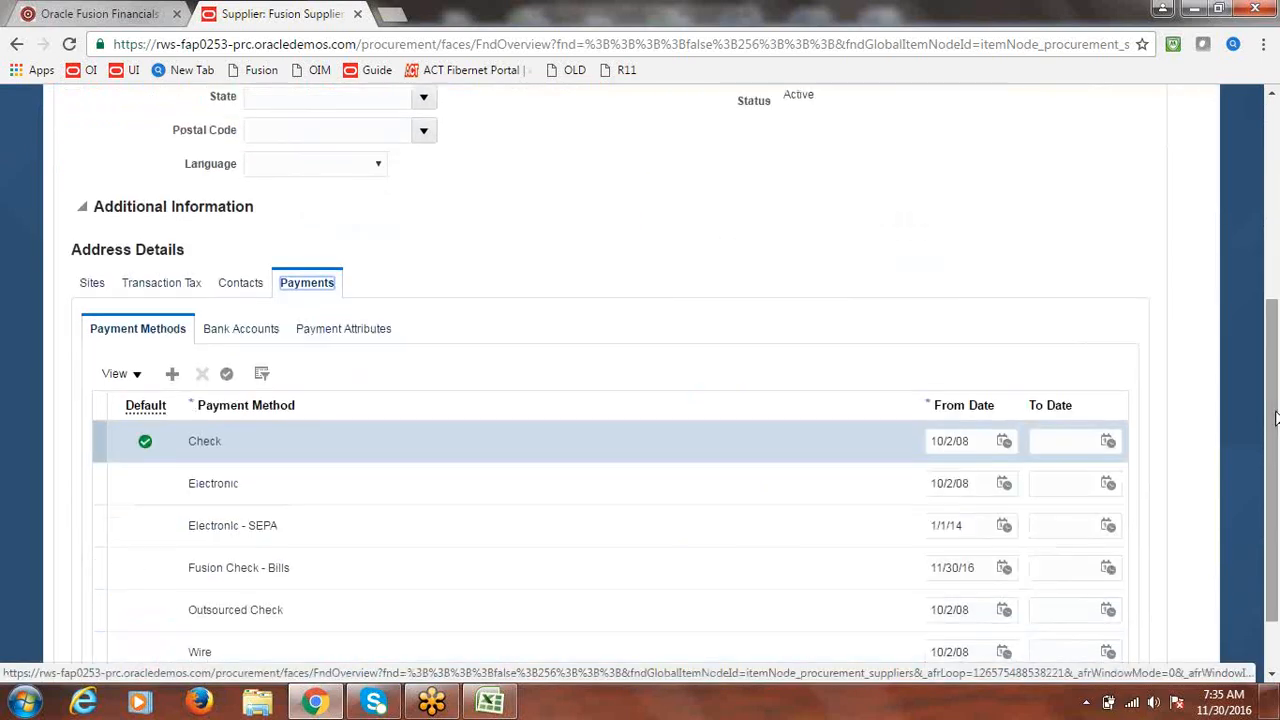
{"action": "left_click", "coordinate": [334, 336]}
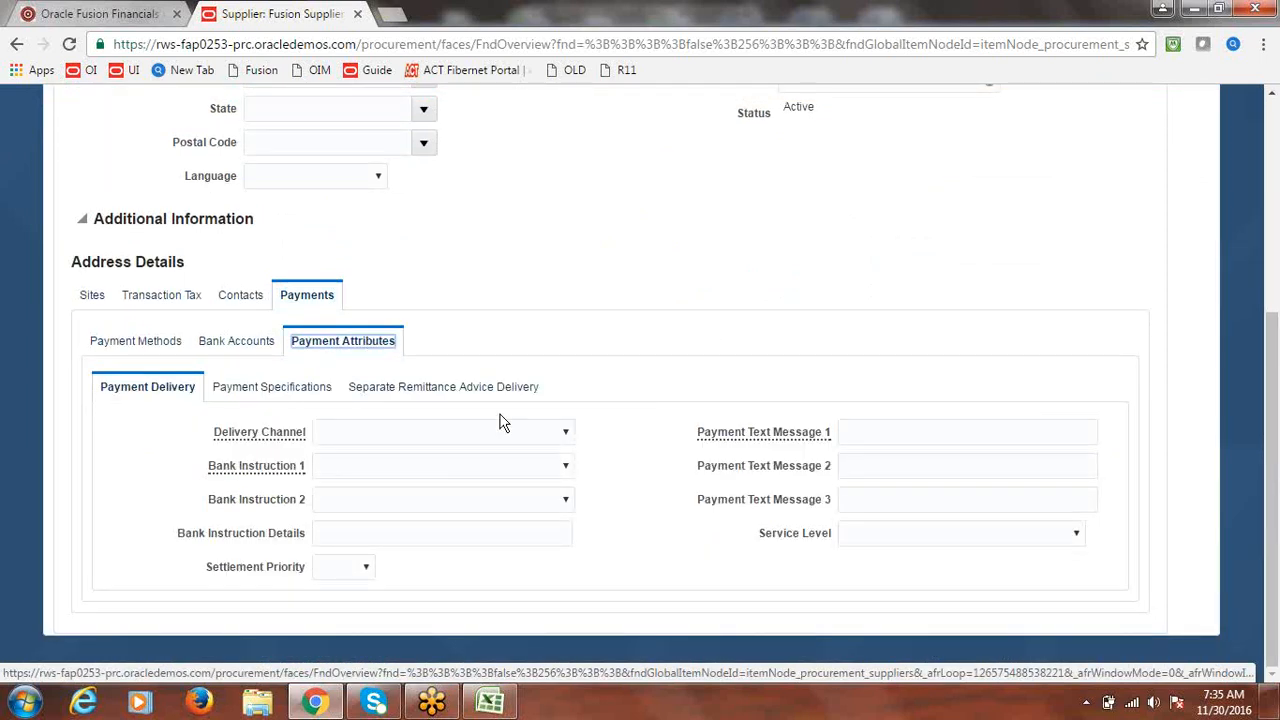
{"action": "left_click", "coordinate": [272, 390]}
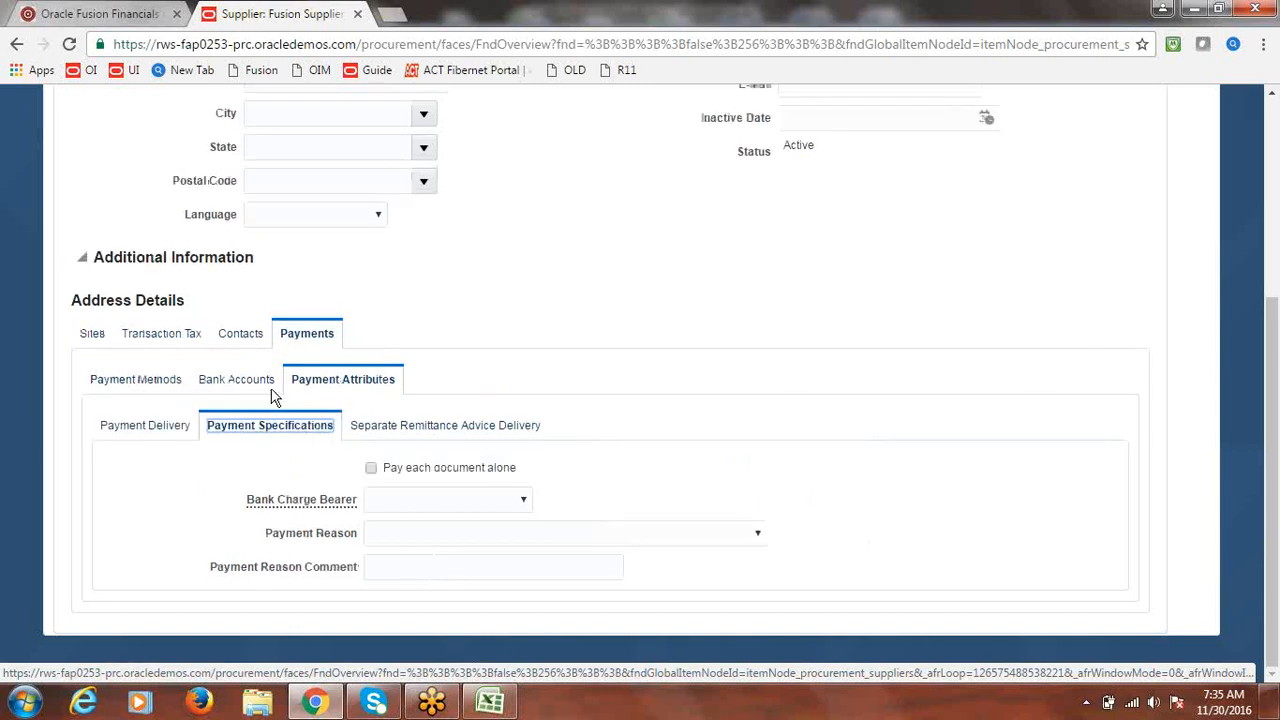
{"action": "left_click", "coordinate": [371, 469]}
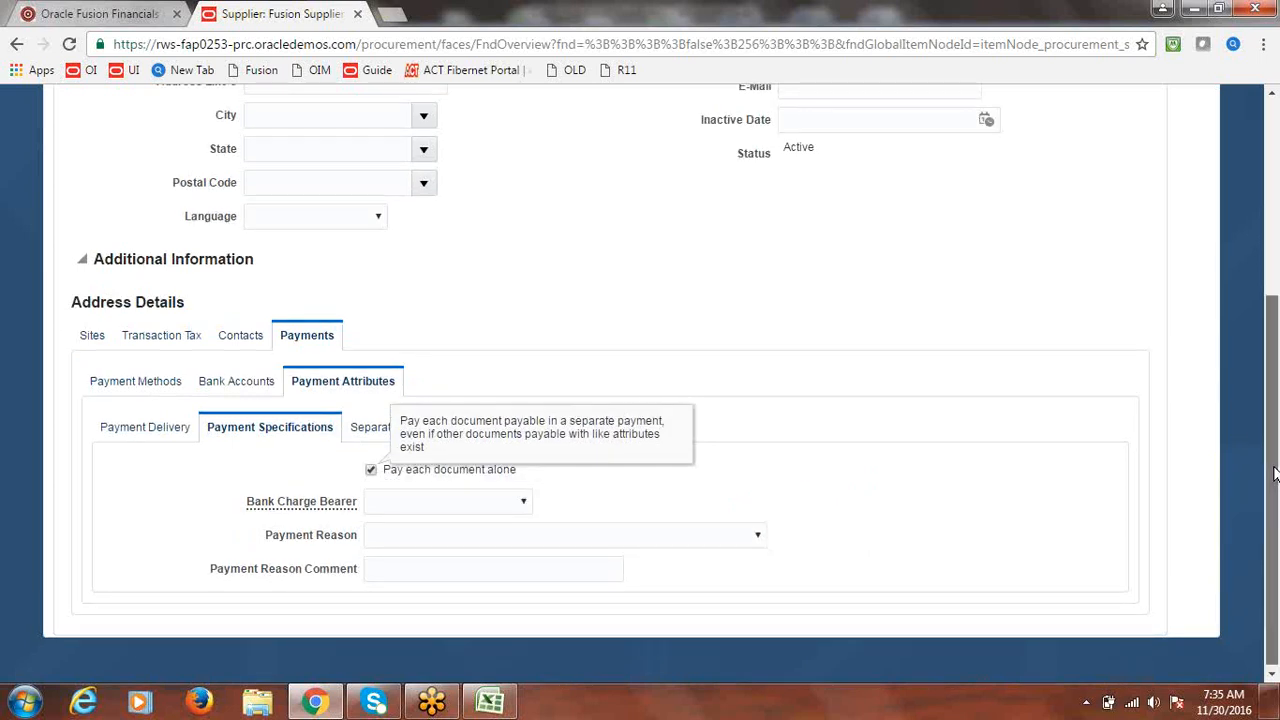
{"action": "left_click_drag", "start_coordinate": [1273, 473], "coordinate": [1268, 280]}
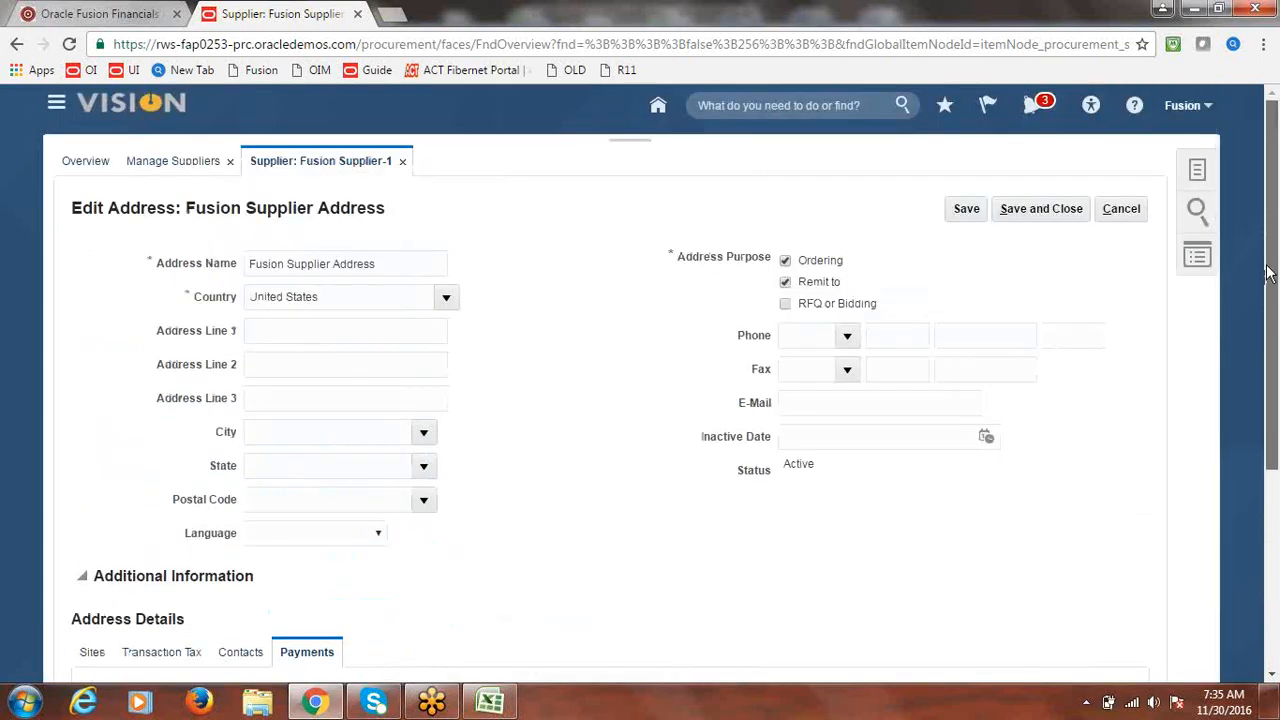
{"action": "left_click", "coordinate": [1017, 209]}
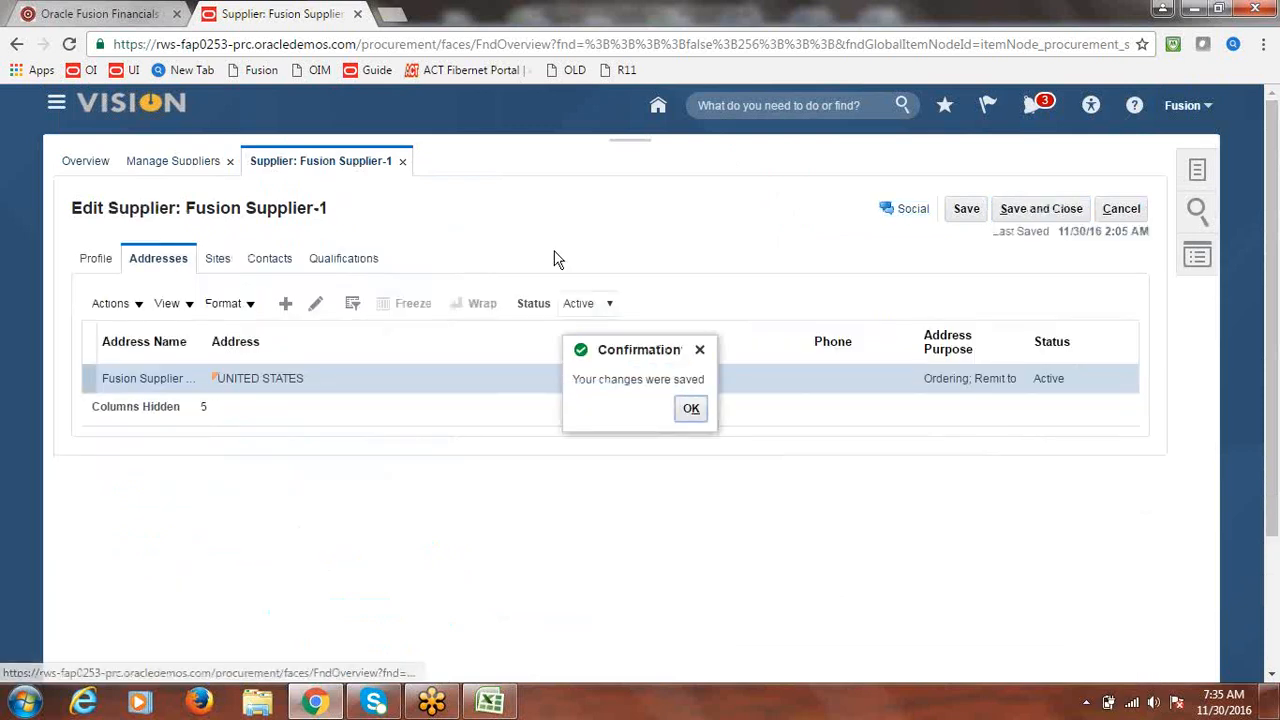
{"action": "left_click", "coordinate": [690, 408]}
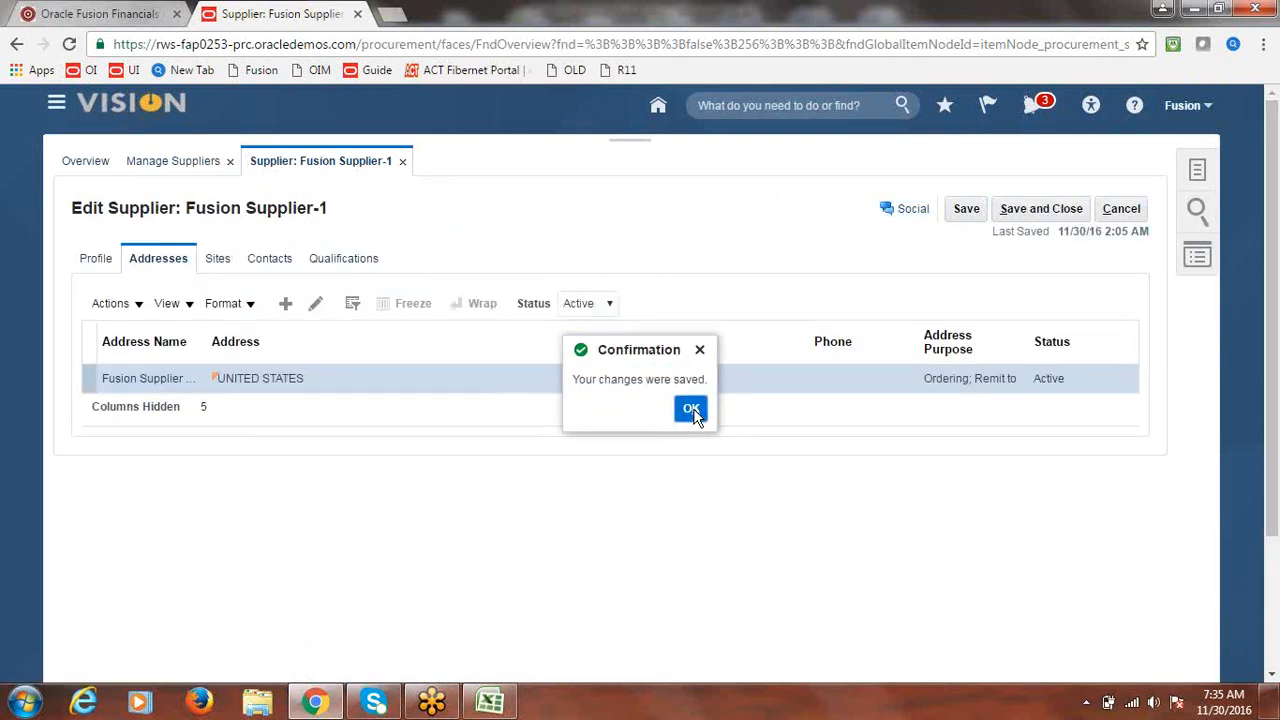
- Check 'Pay each document alone' on site Fusion Site1's payment attributes and save
{"action": "left_click", "coordinate": [224, 259]}
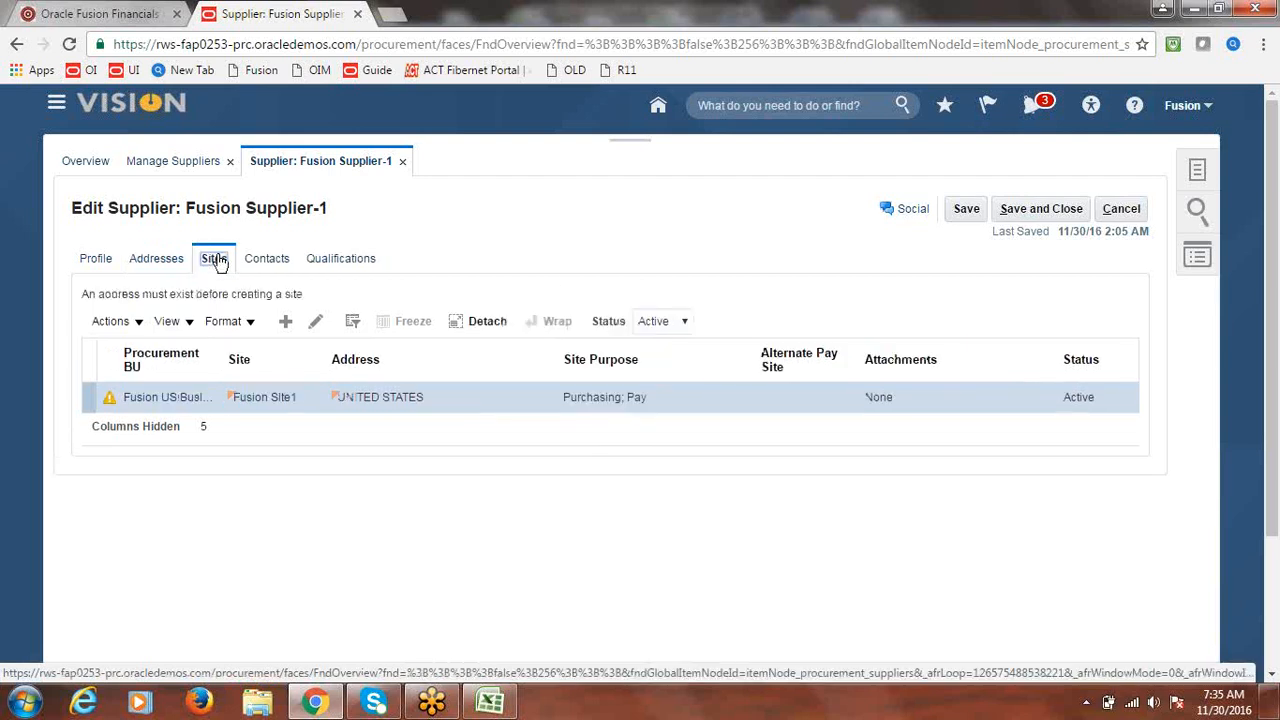
{"action": "left_click", "coordinate": [314, 322]}
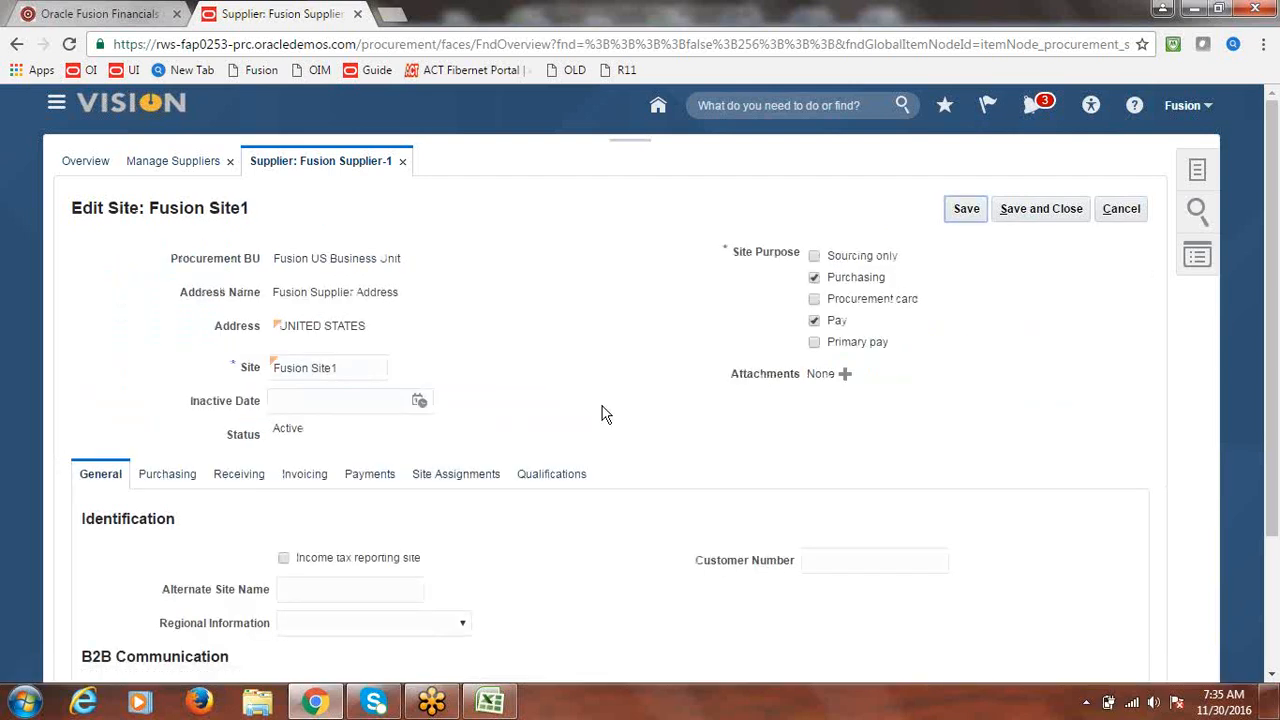
{"action": "left_click", "coordinate": [369, 478]}
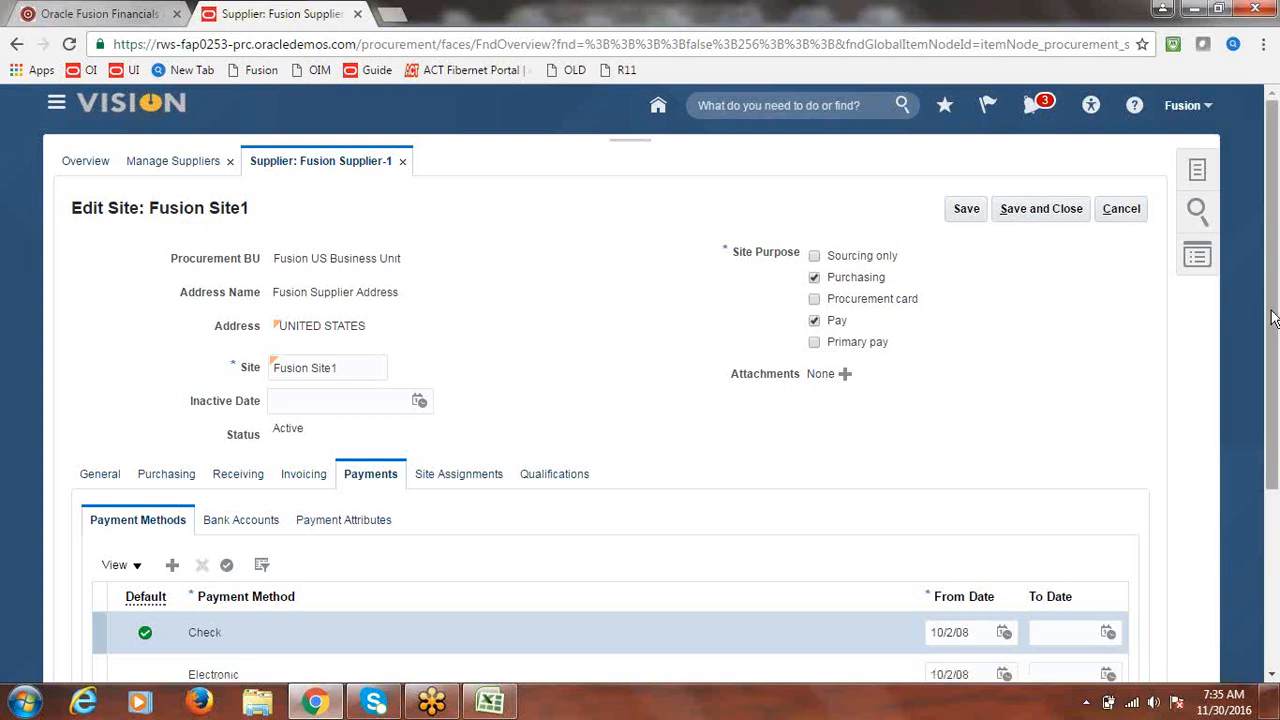
{"action": "left_click_drag", "start_coordinate": [1272, 318], "coordinate": [1274, 427]}
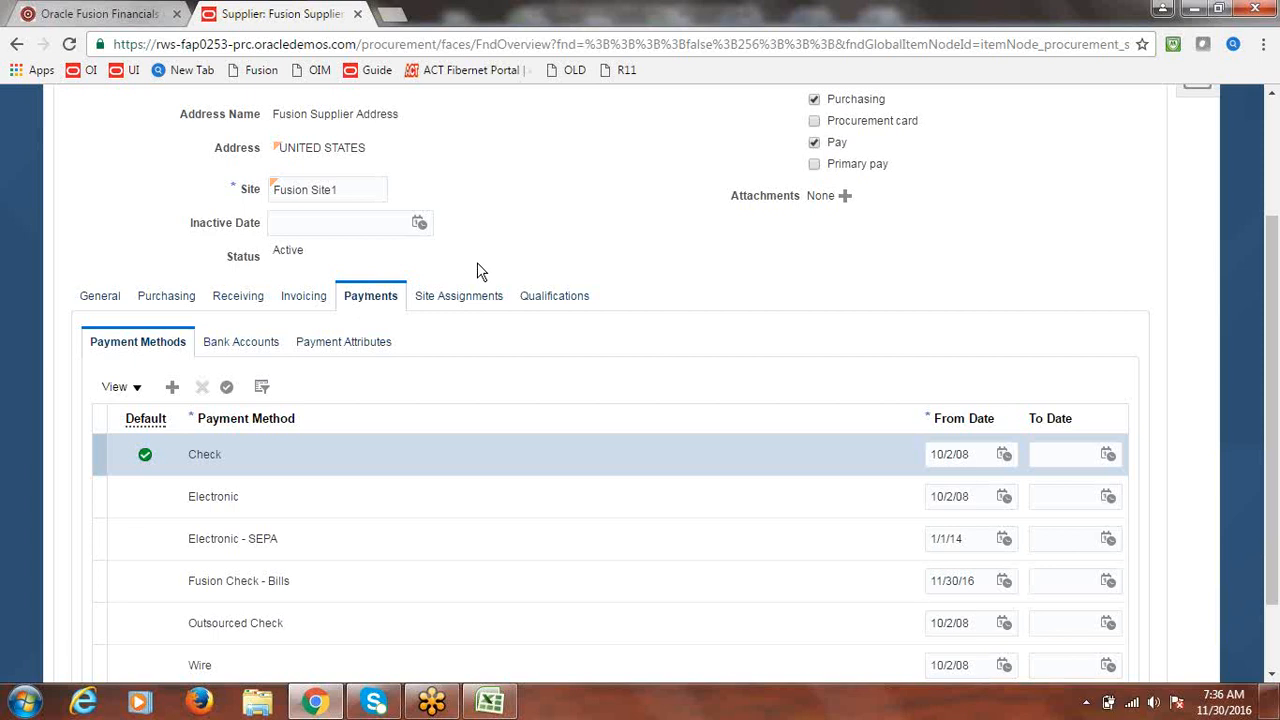
{"action": "left_click", "coordinate": [345, 347]}
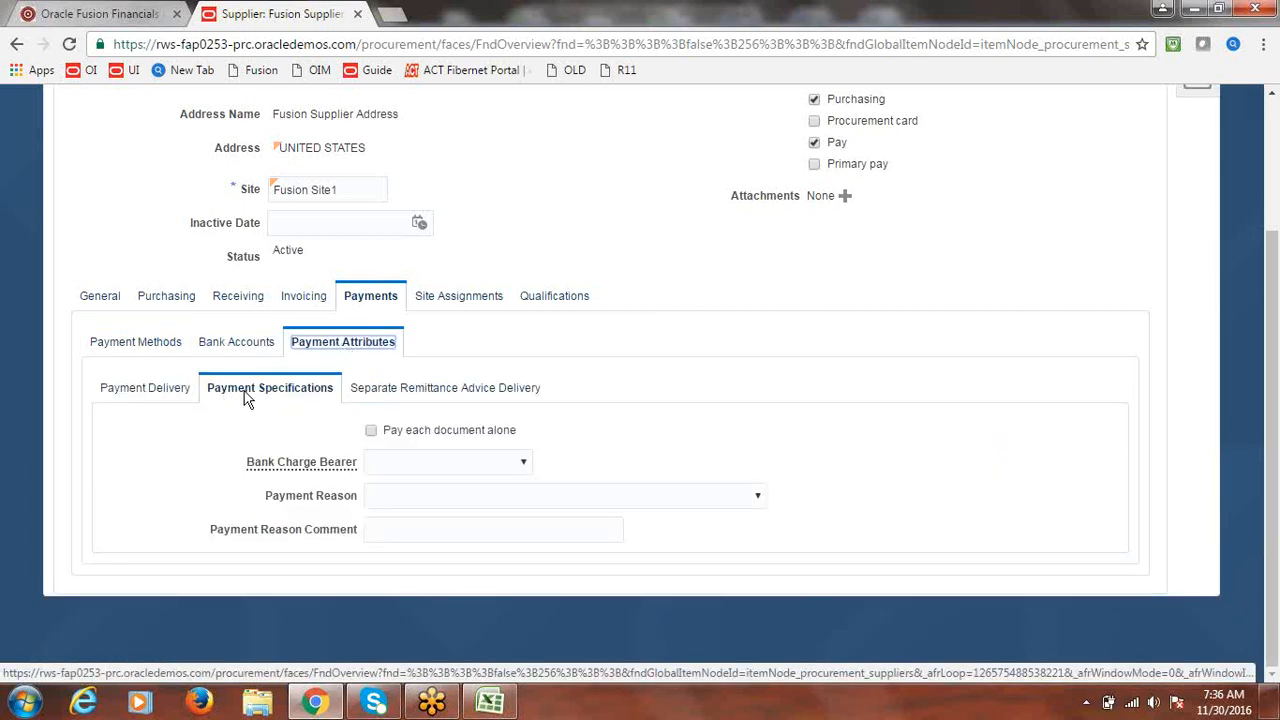
{"action": "left_click", "coordinate": [370, 432]}
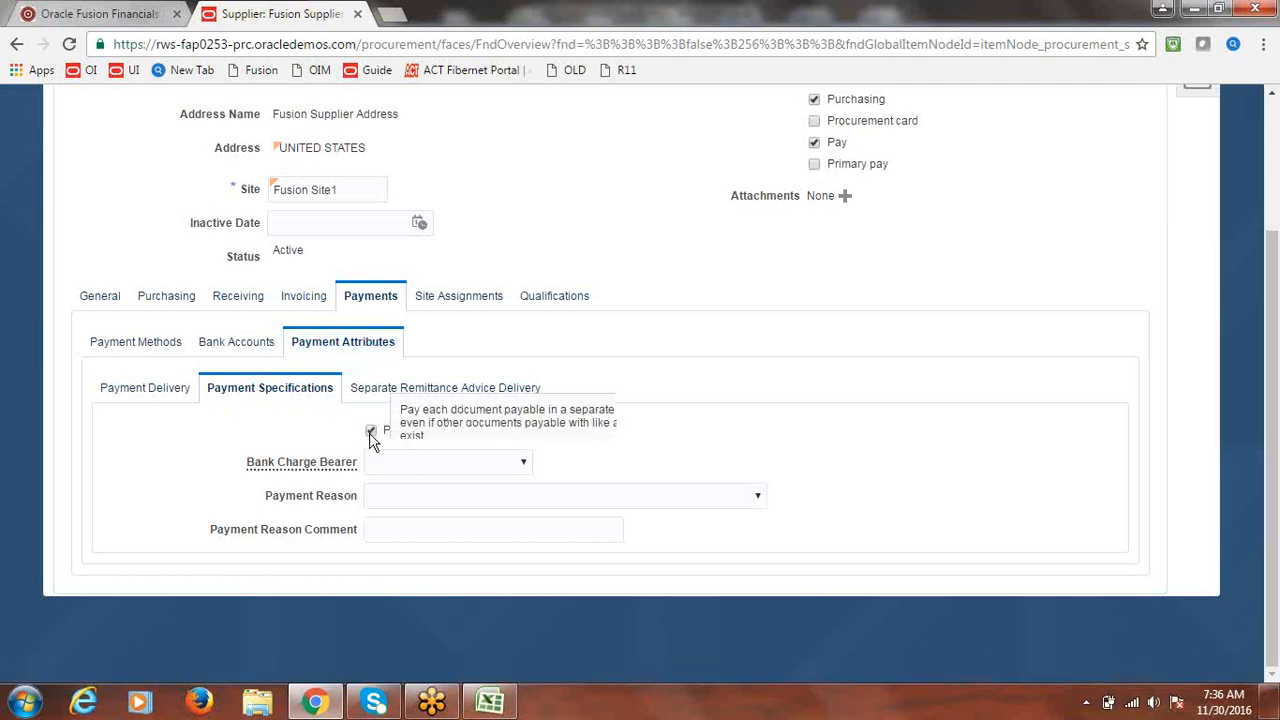
{"action": "left_click_drag", "start_coordinate": [1277, 467], "coordinate": [1277, 337]}
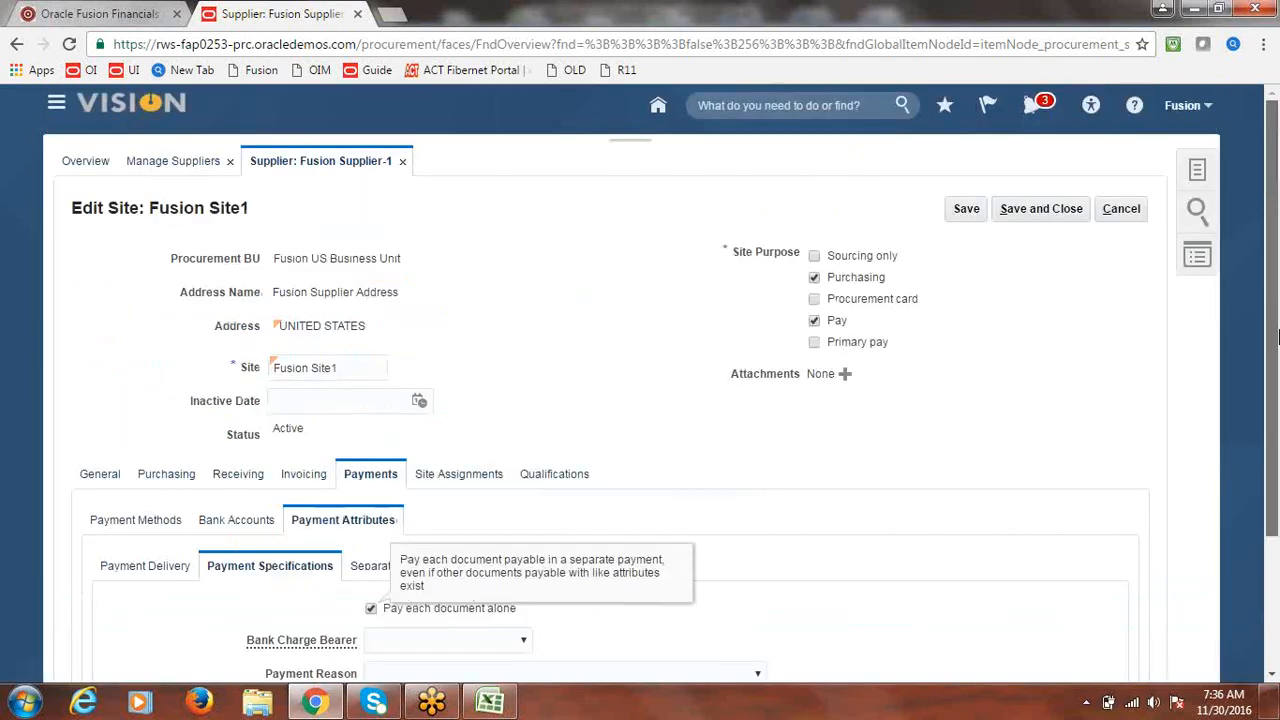
{"action": "left_click", "coordinate": [1033, 215]}
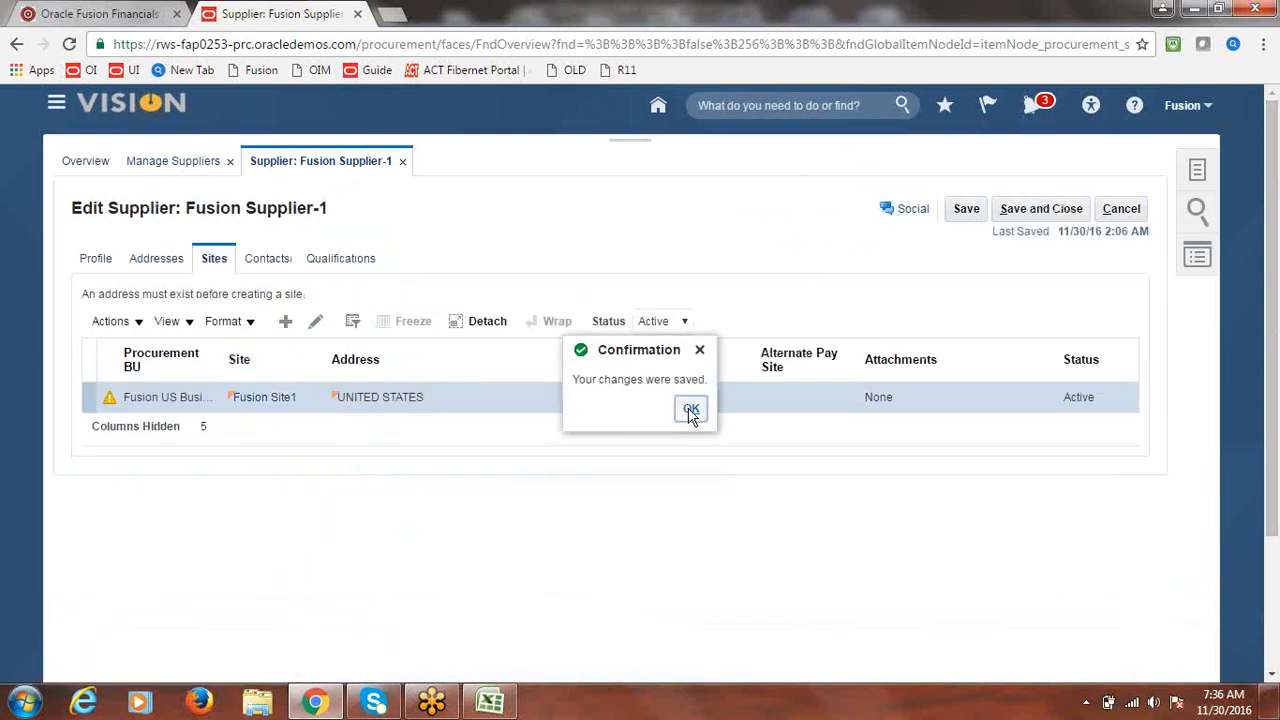
{"action": "left_click", "coordinate": [691, 412]}
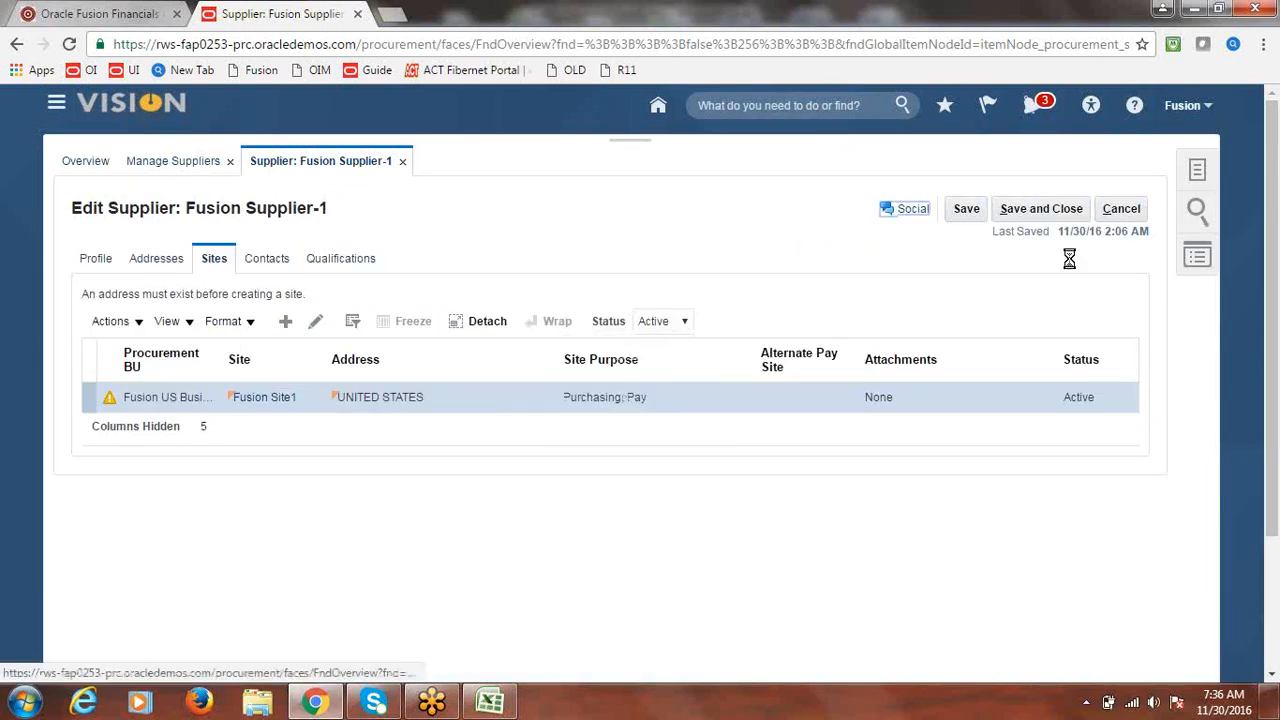
- Cancel out of the supplier edit page and review the invoice notes in Excel
{"action": "left_click", "coordinate": [1136, 213]}
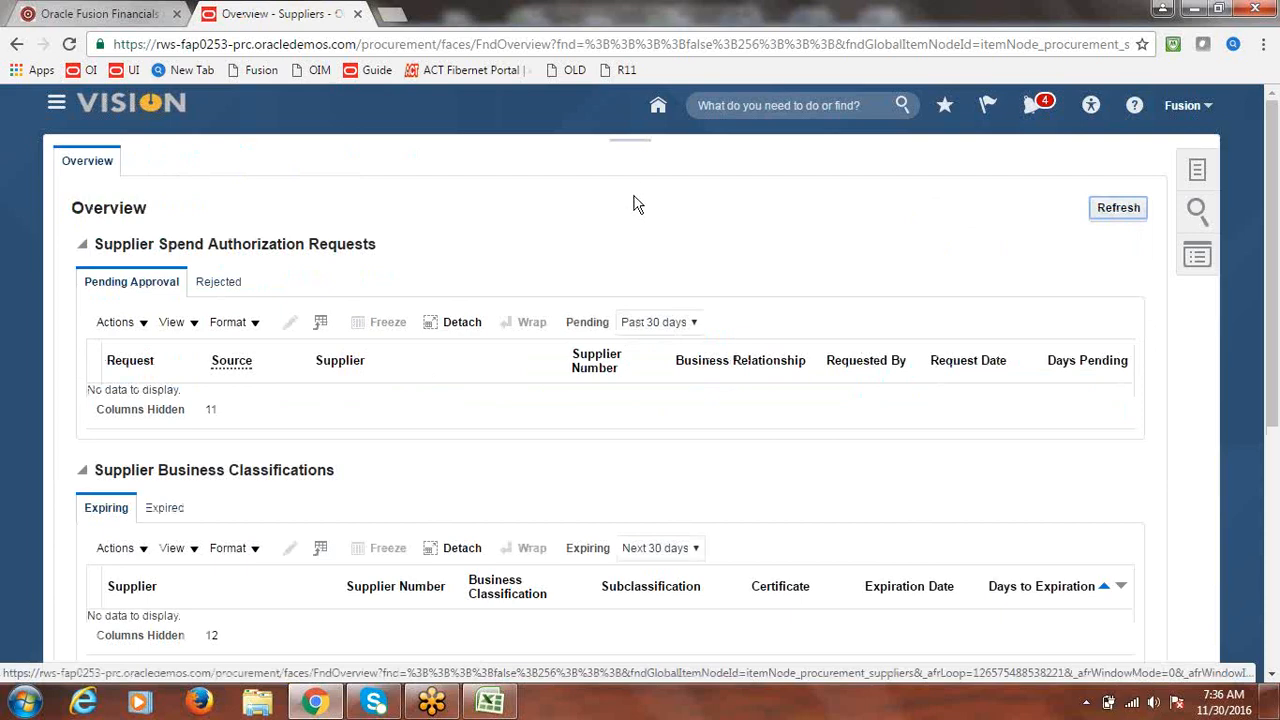
{"action": "left_click", "coordinate": [490, 702]}
{"action": "left_click", "coordinate": [148, 403]}
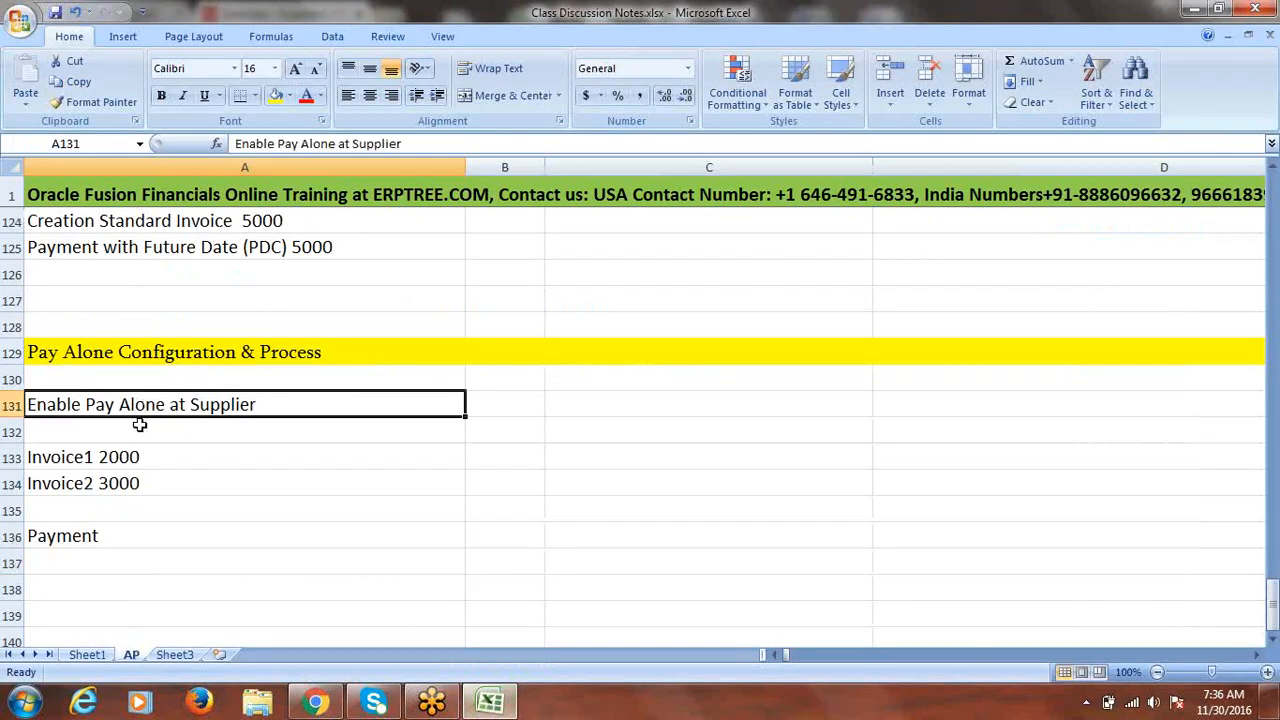
{"action": "left_click_drag", "start_coordinate": [94, 457], "coordinate": [94, 474]}
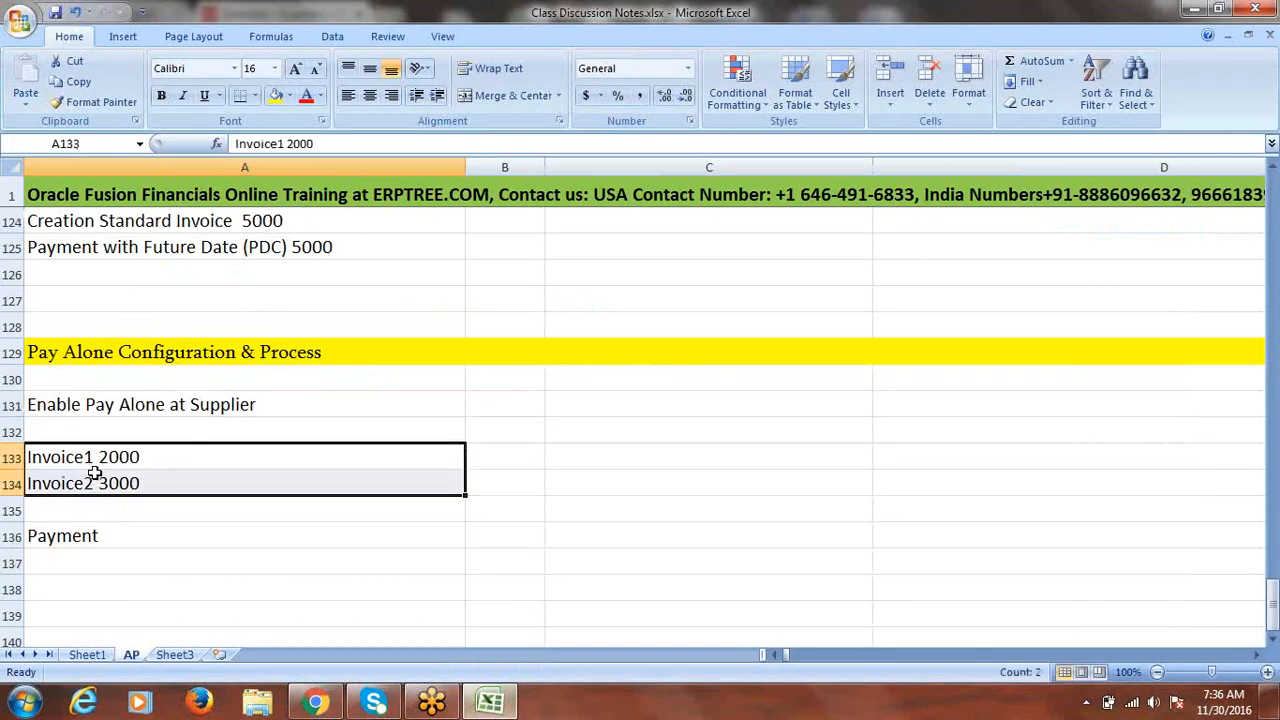
{"action": "left_click", "coordinate": [315, 702]}
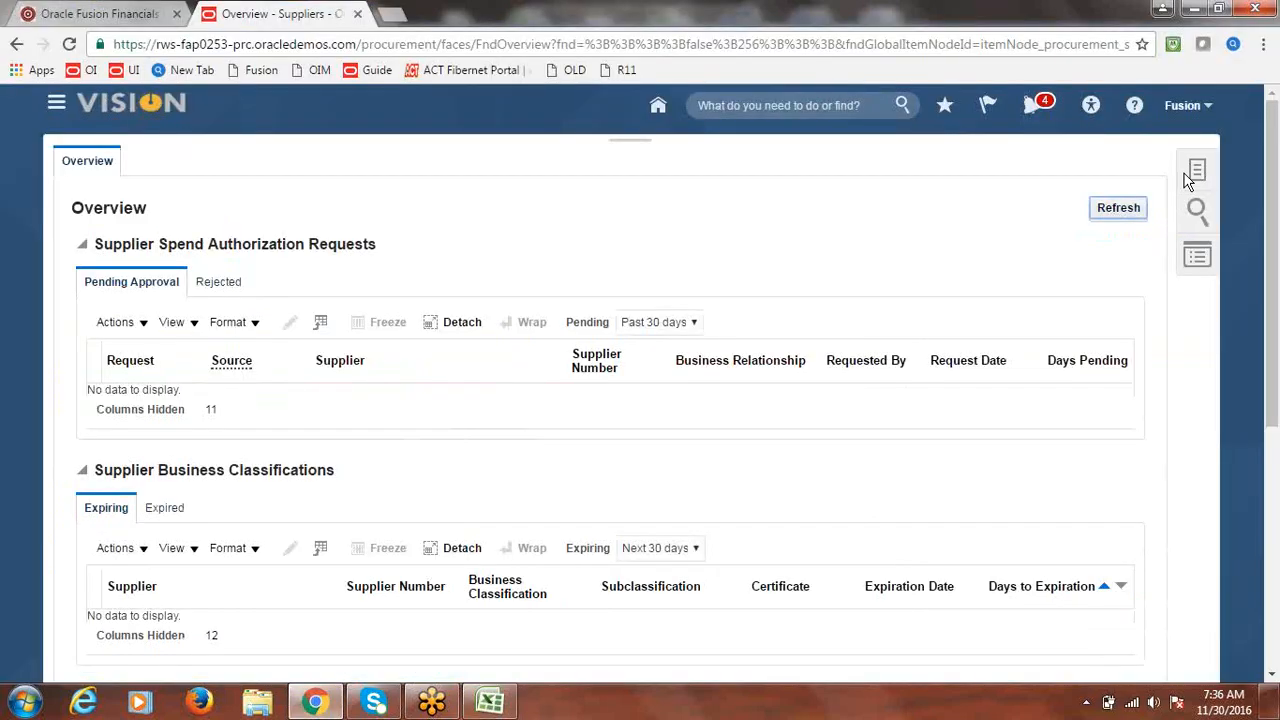
- Navigate to the Payables Invoices work area
{"action": "left_click", "coordinate": [55, 105]}
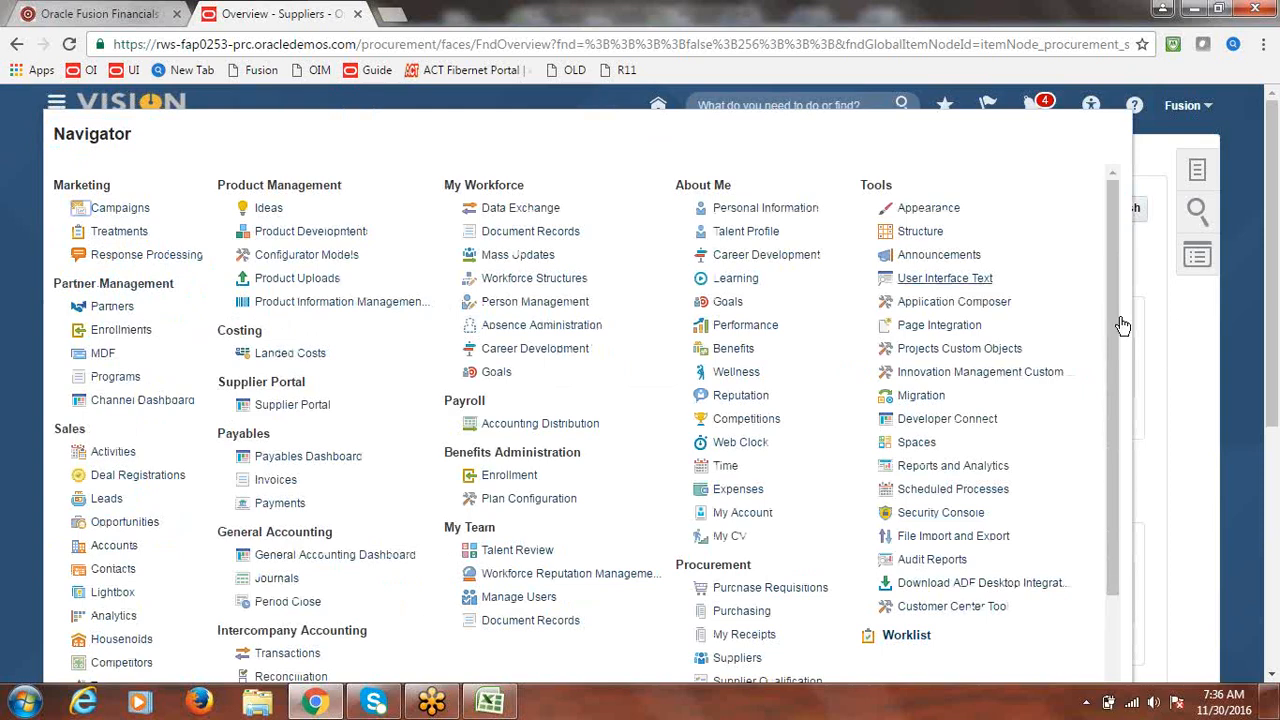
{"action": "left_click_drag", "start_coordinate": [1115, 258], "coordinate": [1108, 322]}
{"action": "left_click", "coordinate": [278, 392]}
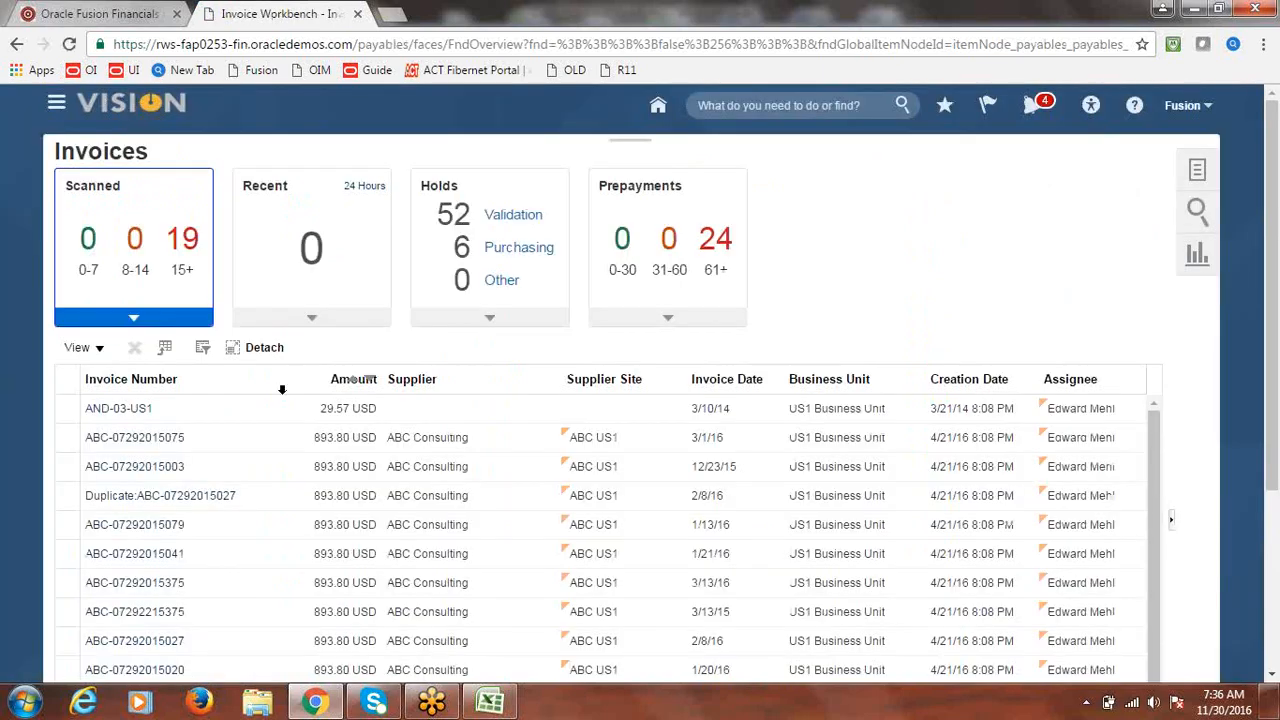
- Start a new invoice for Fusion US Business Unit with supplier Fusion Supplier-1
{"action": "left_click", "coordinate": [1195, 173]}
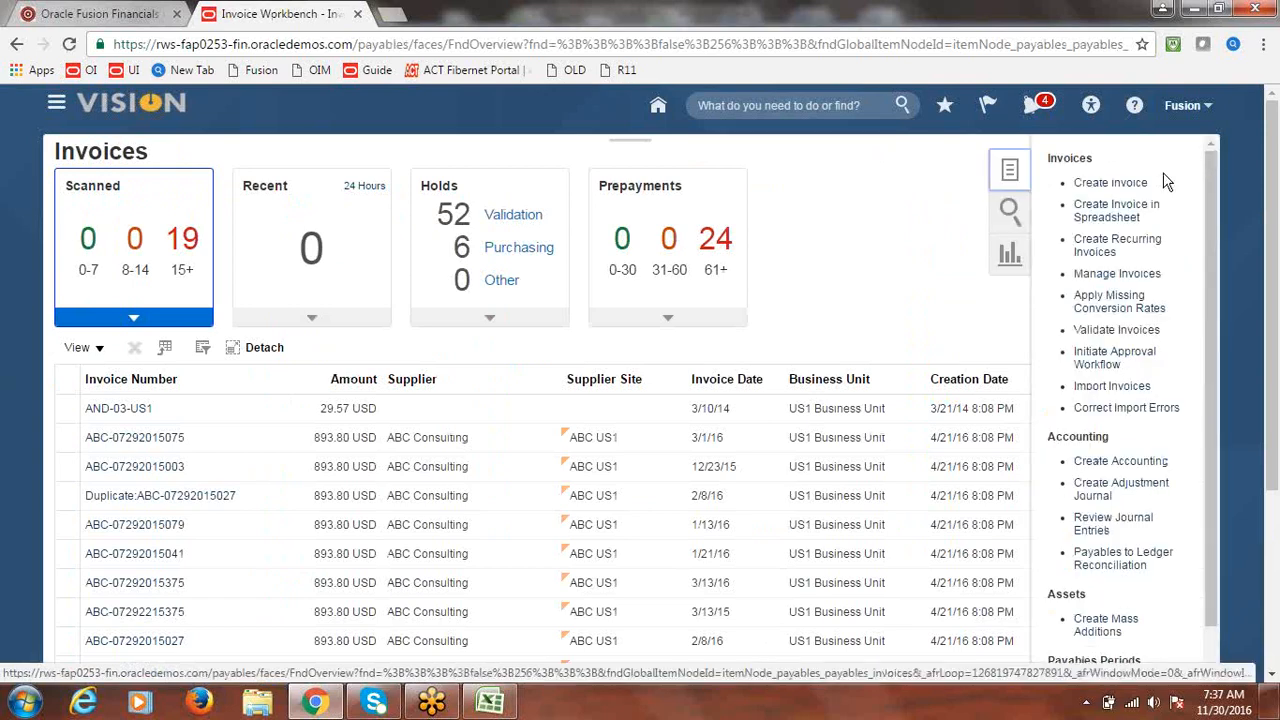
{"action": "left_click", "coordinate": [1110, 183]}
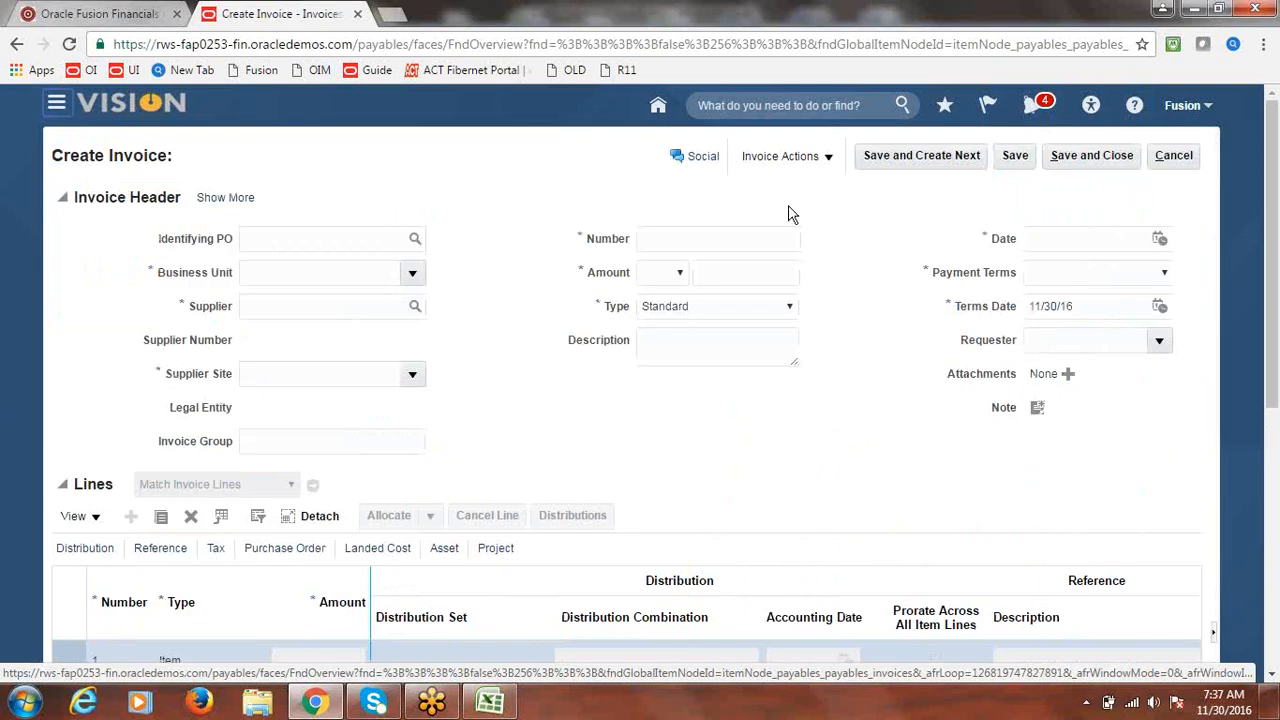
{"action": "left_click", "coordinate": [413, 274]}
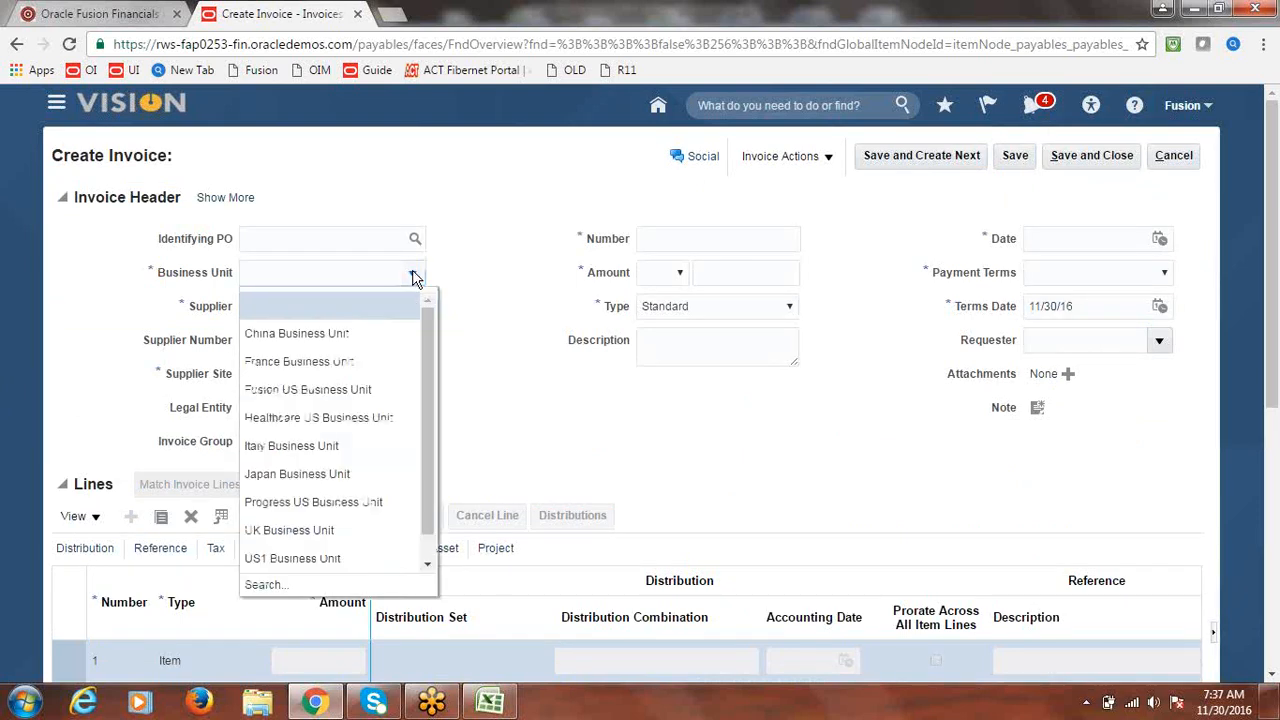
{"action": "left_click", "coordinate": [335, 389]}
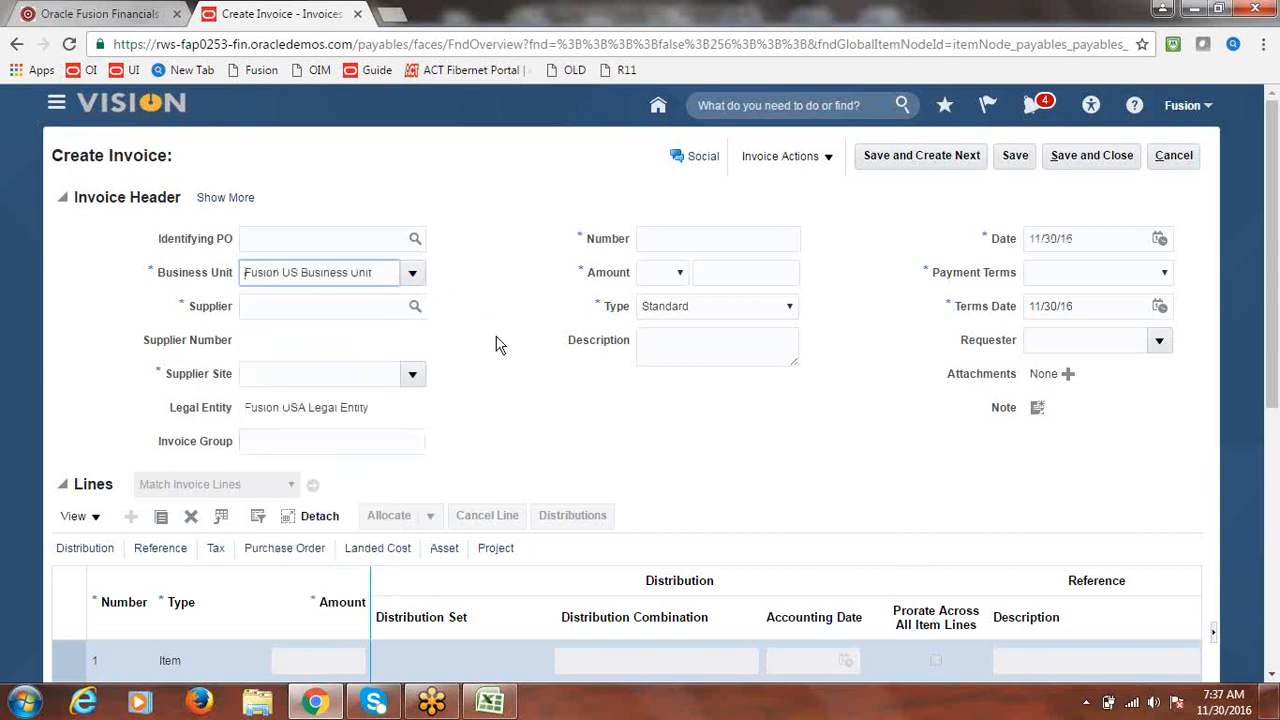
{"action": "left_click", "coordinate": [299, 306]}
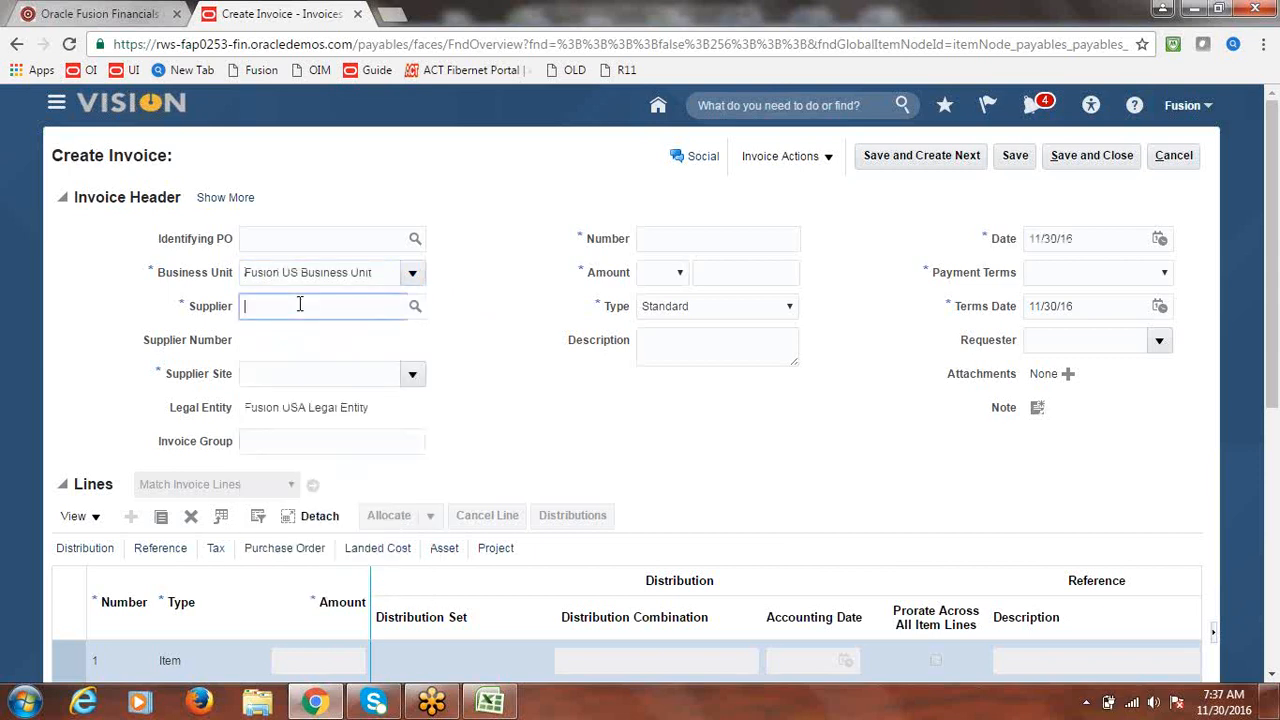
{"action": "type", "text": "FUSION"}
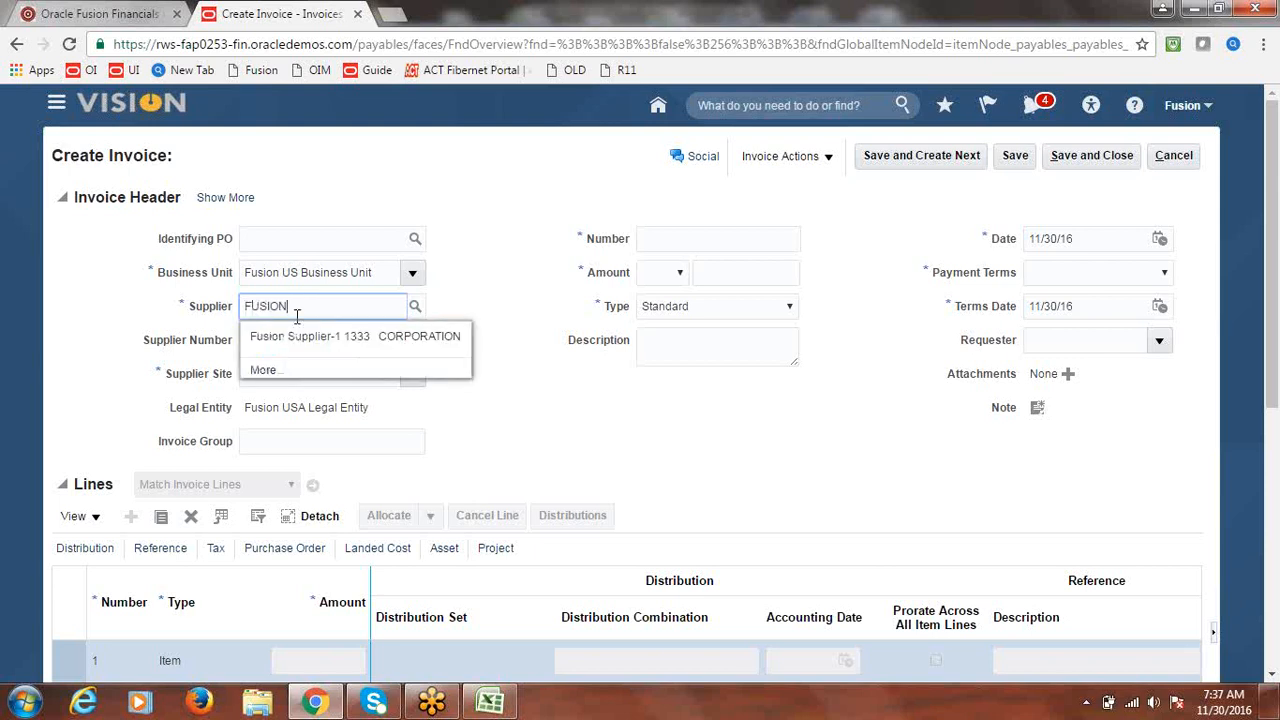
{"action": "left_click", "coordinate": [292, 339]}
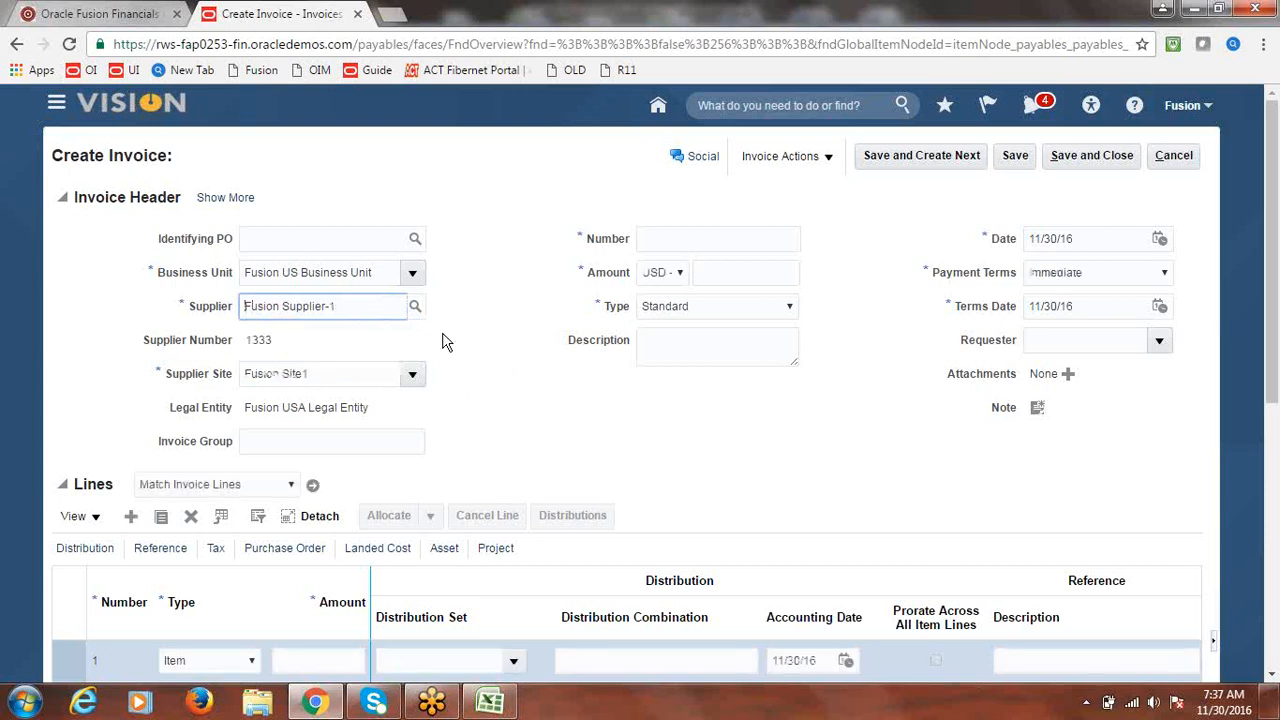
- Enter invoice number INVOICE1 and invoice amount 2000
{"action": "left_click", "coordinate": [733, 244]}
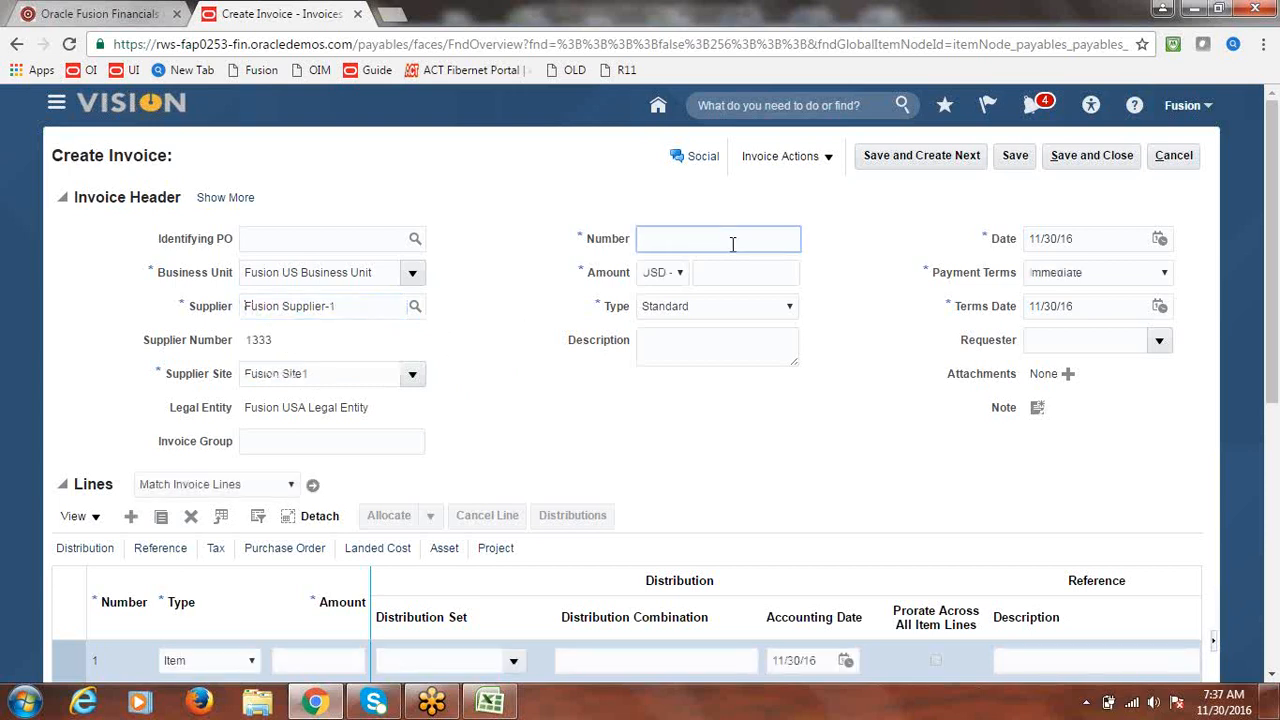
{"action": "type", "text": "INVOICE1"}
{"action": "left_click", "coordinate": [737, 275]}
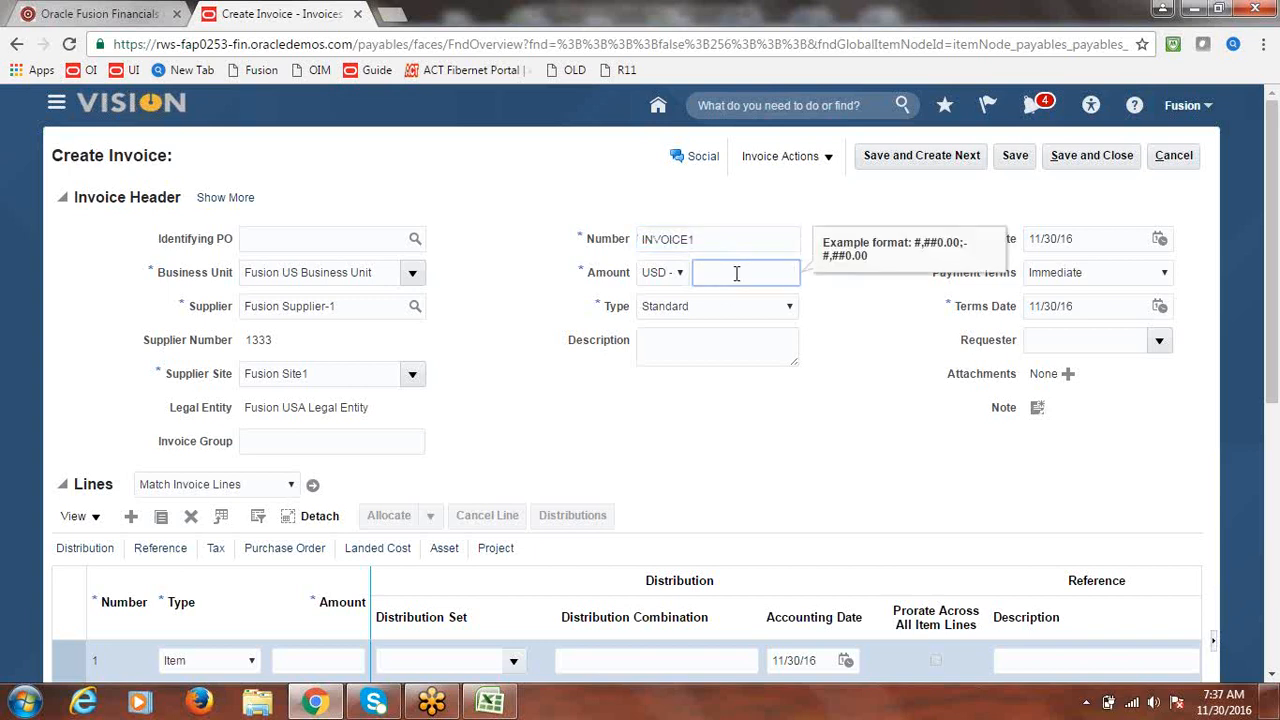
{"action": "type", "text": "2000"}
{"action": "key", "text": "Tab"}
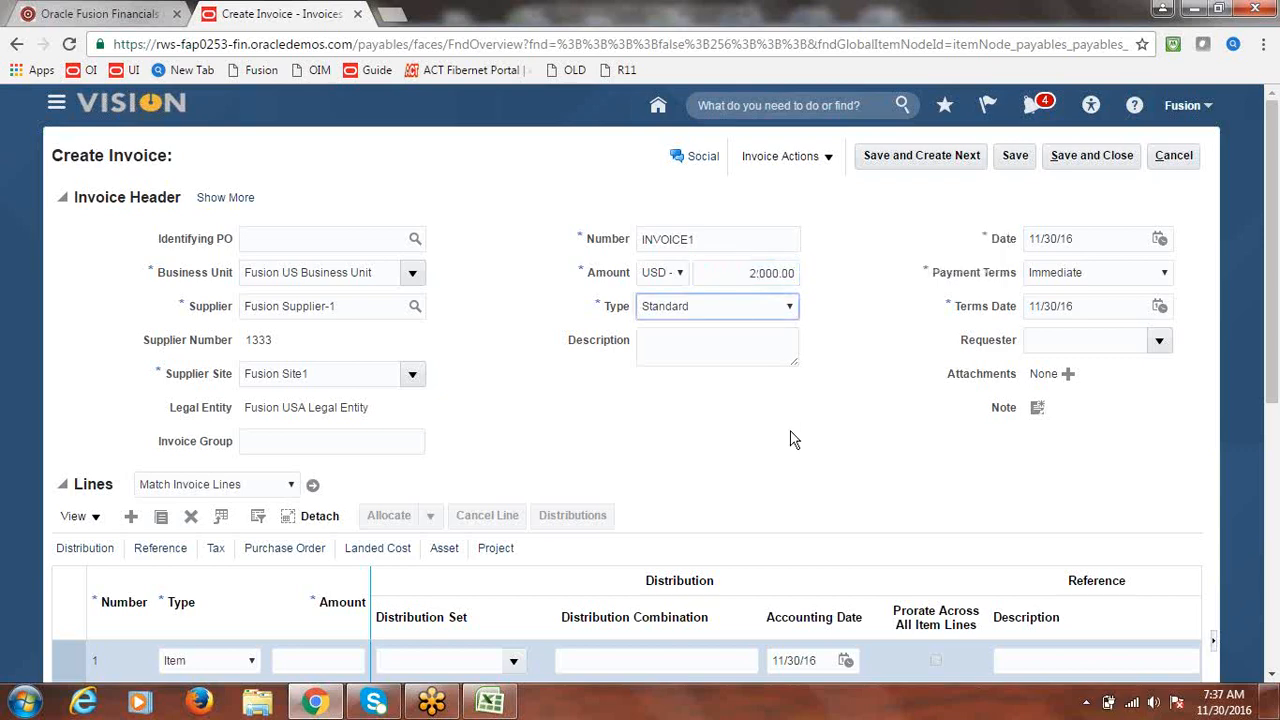
- Give line 1 an amount of 2,000.00 and the Fusion Expense distribution set
{"action": "scroll", "coordinate": [1273, 338], "scroll_direction": "down", "scroll_amount": 1}
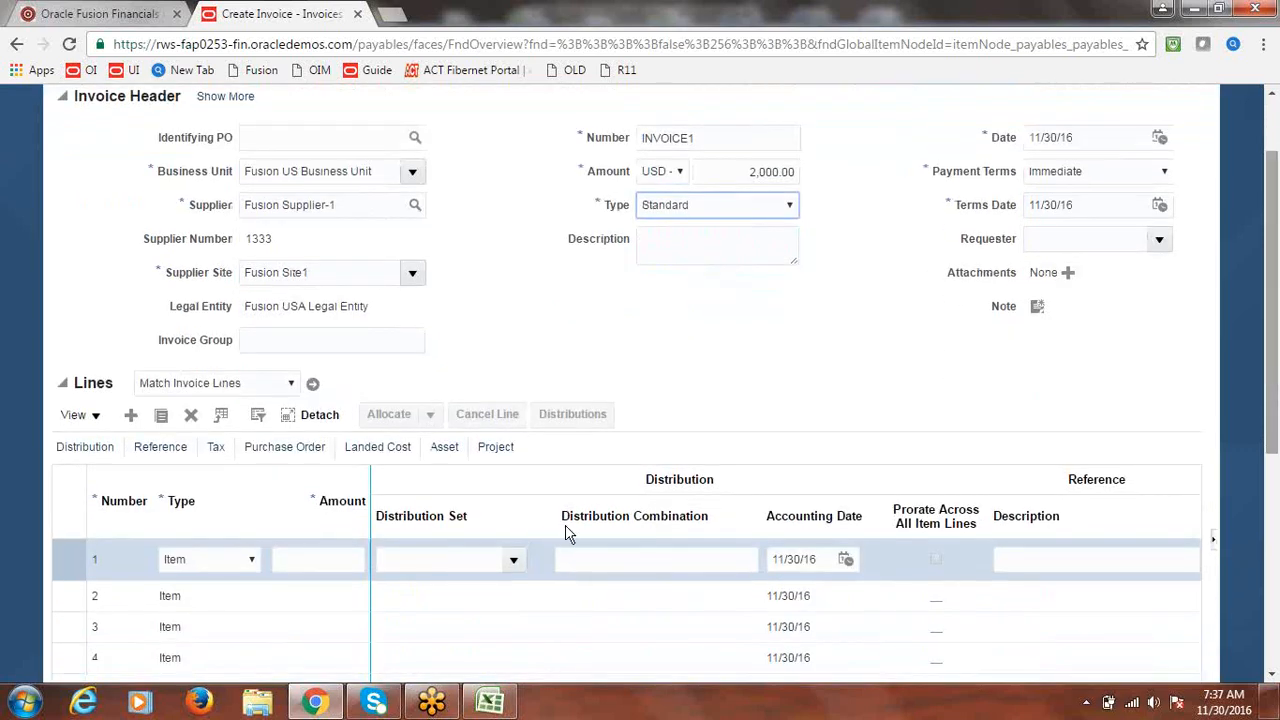
{"action": "left_click", "coordinate": [315, 552]}
{"action": "type", "text": "2000"}
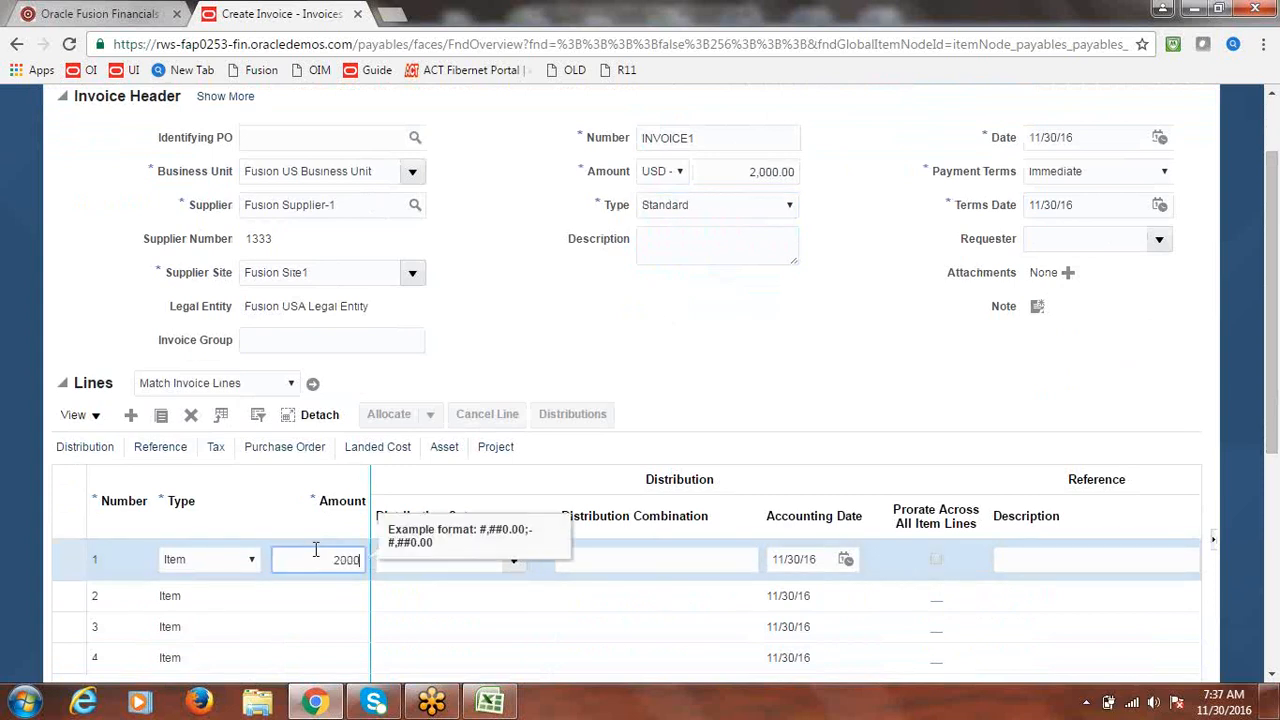
{"action": "key", "text": "Tab"}
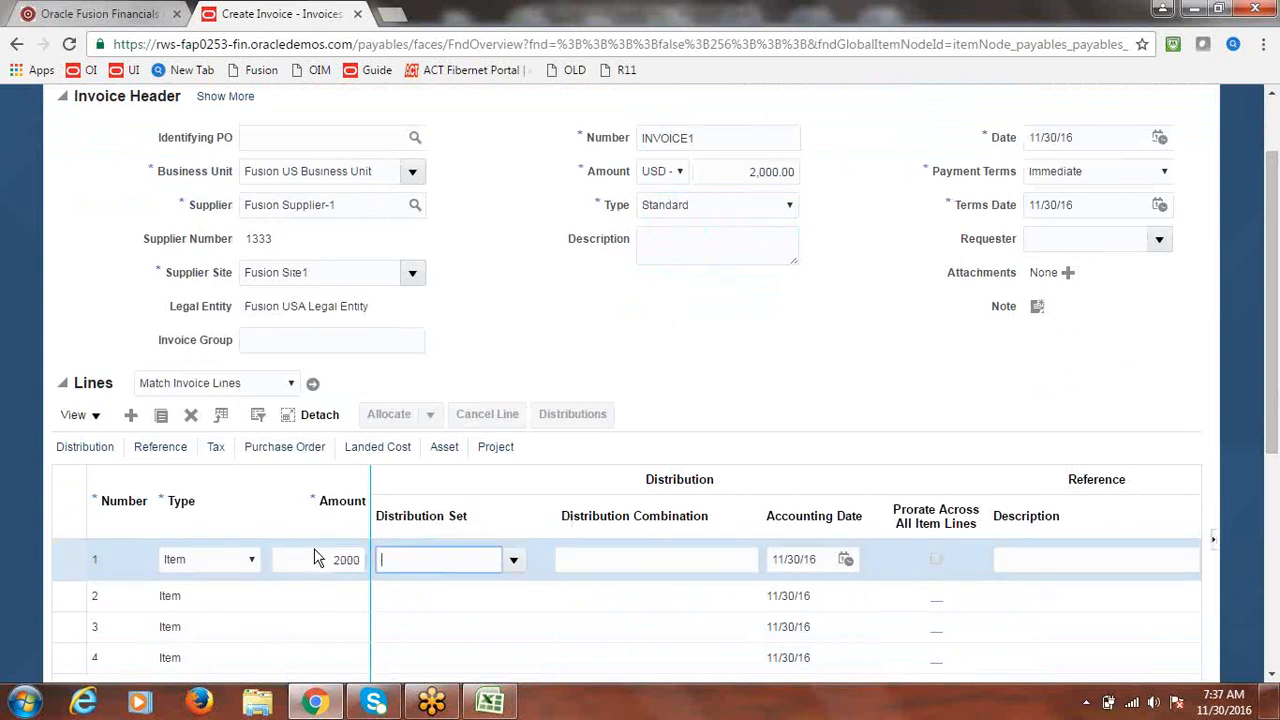
{"action": "left_click", "coordinate": [513, 560]}
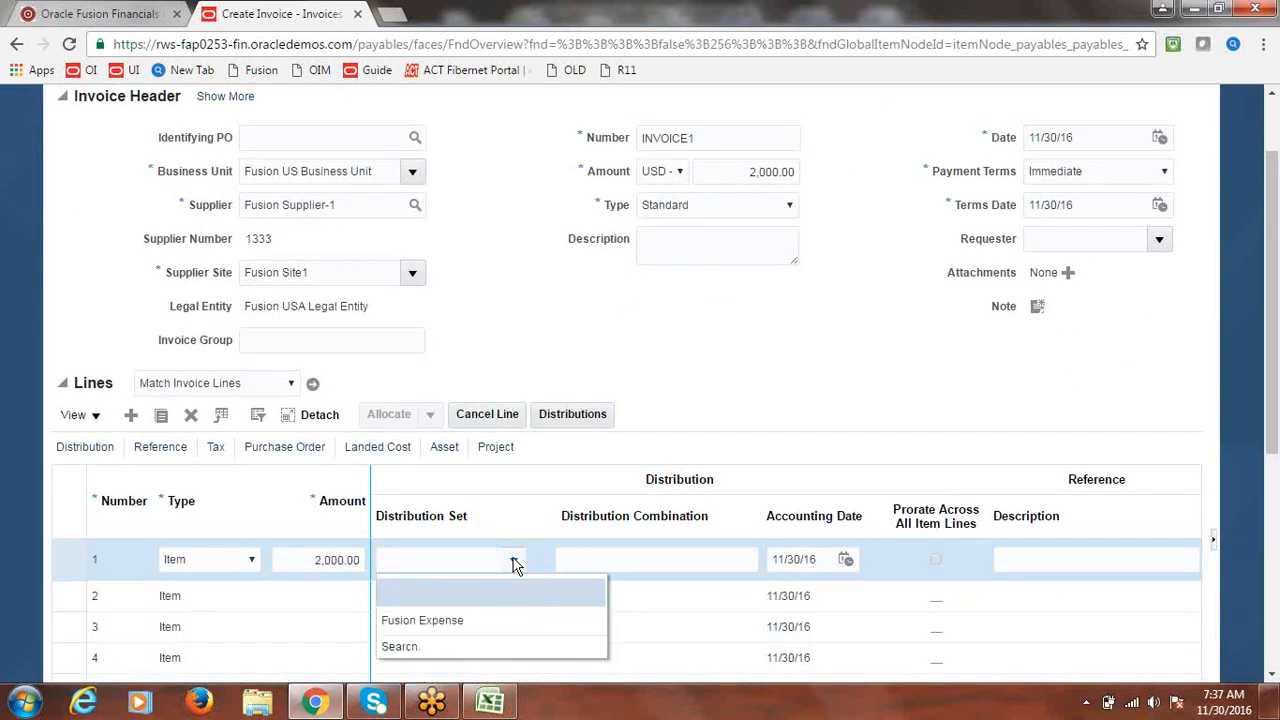
{"action": "left_click", "coordinate": [449, 618]}
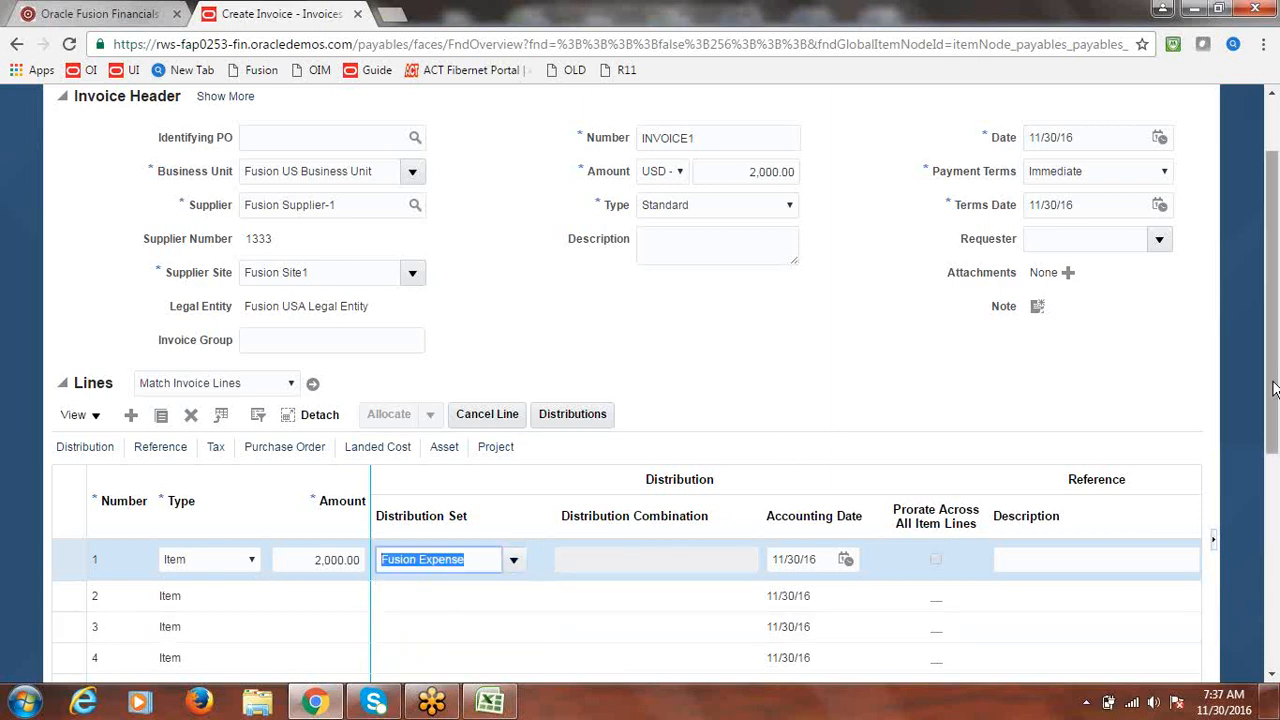
{"action": "scroll", "coordinate": [900, 240], "scroll_direction": "up", "scroll_amount": 1}
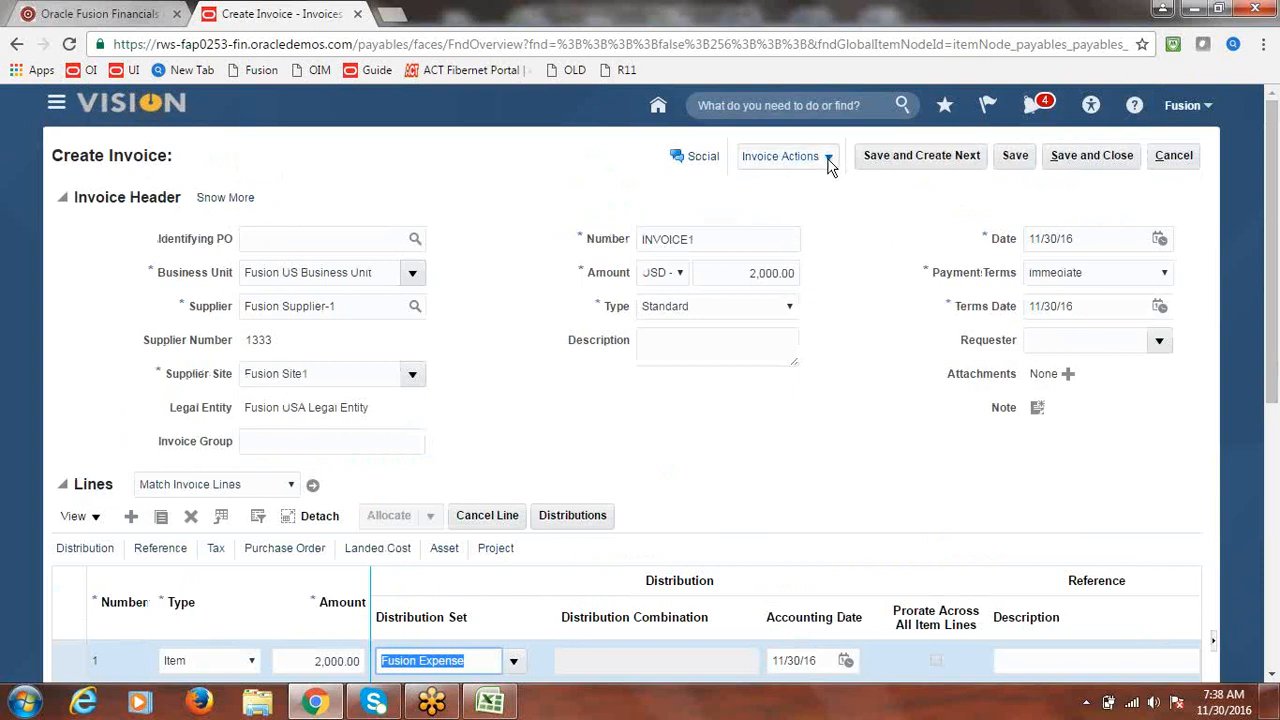
- Validate INVOICE1, then close the Pay in Full dialog without paying
{"action": "left_click_drag", "start_coordinate": [316, 373], "coordinate": [193, 390]}
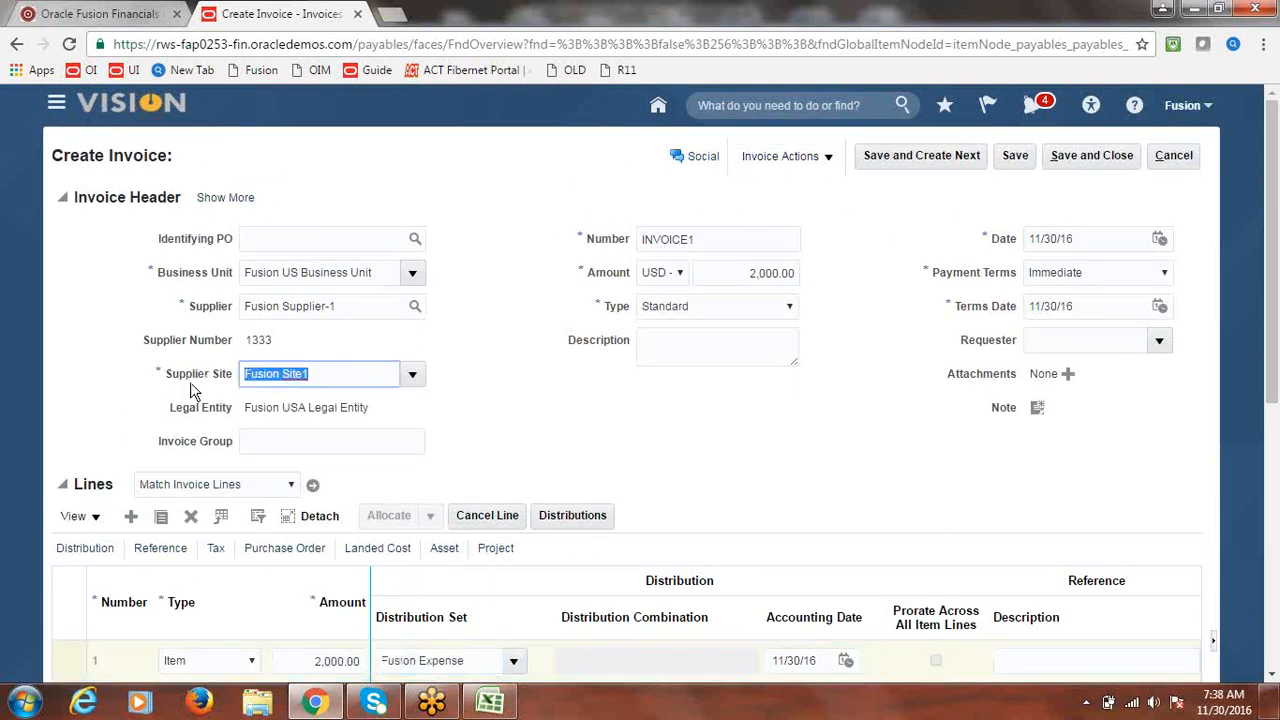
{"action": "left_click", "coordinate": [519, 370]}
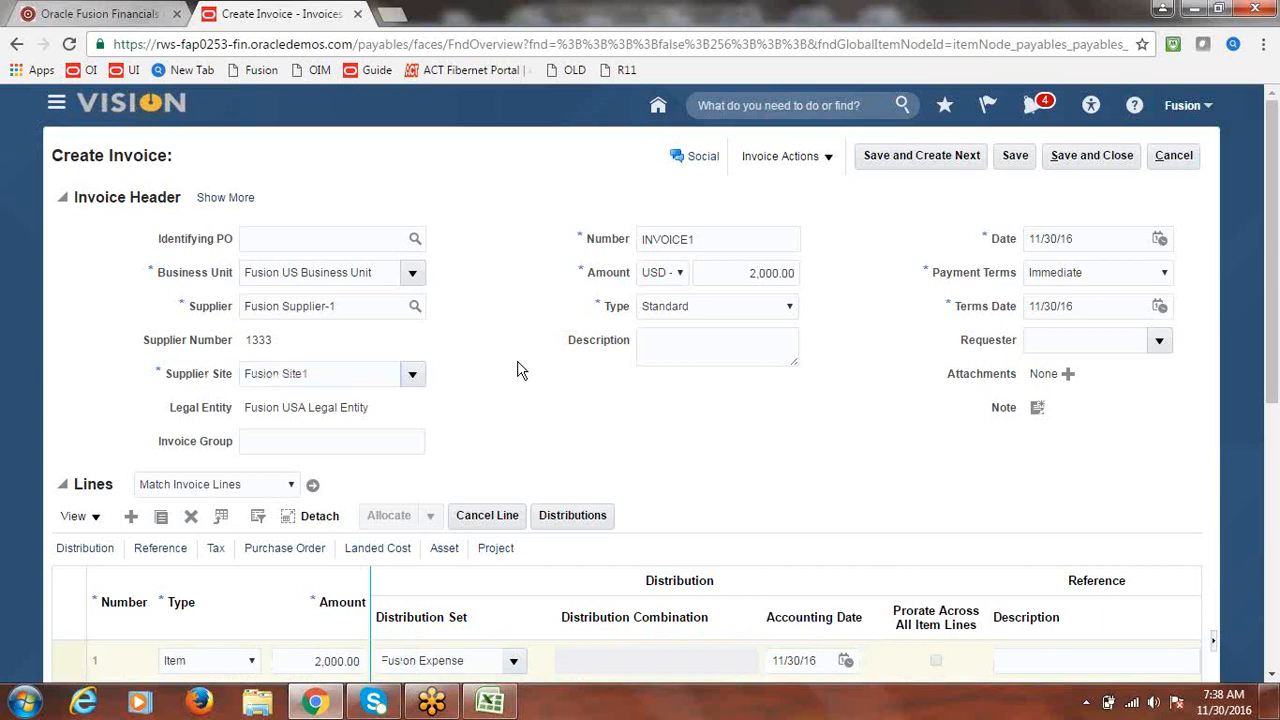
{"action": "left_click", "coordinate": [830, 160]}
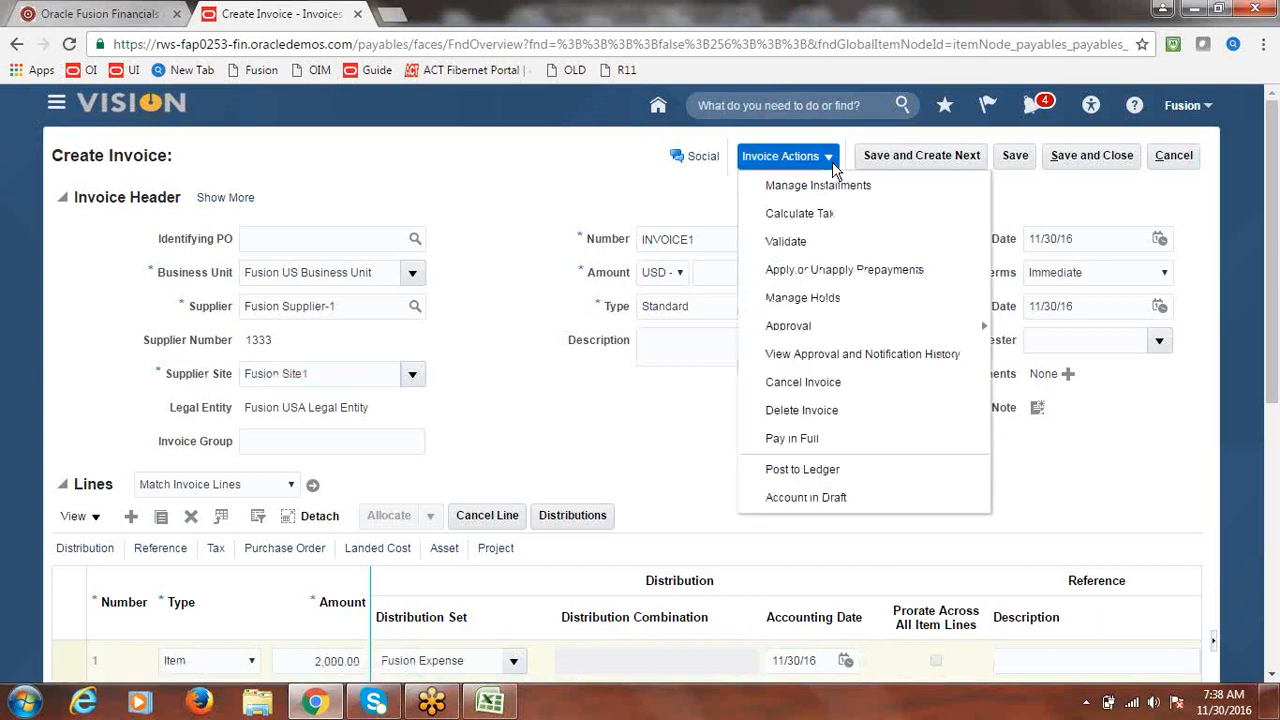
{"action": "left_click", "coordinate": [790, 242]}
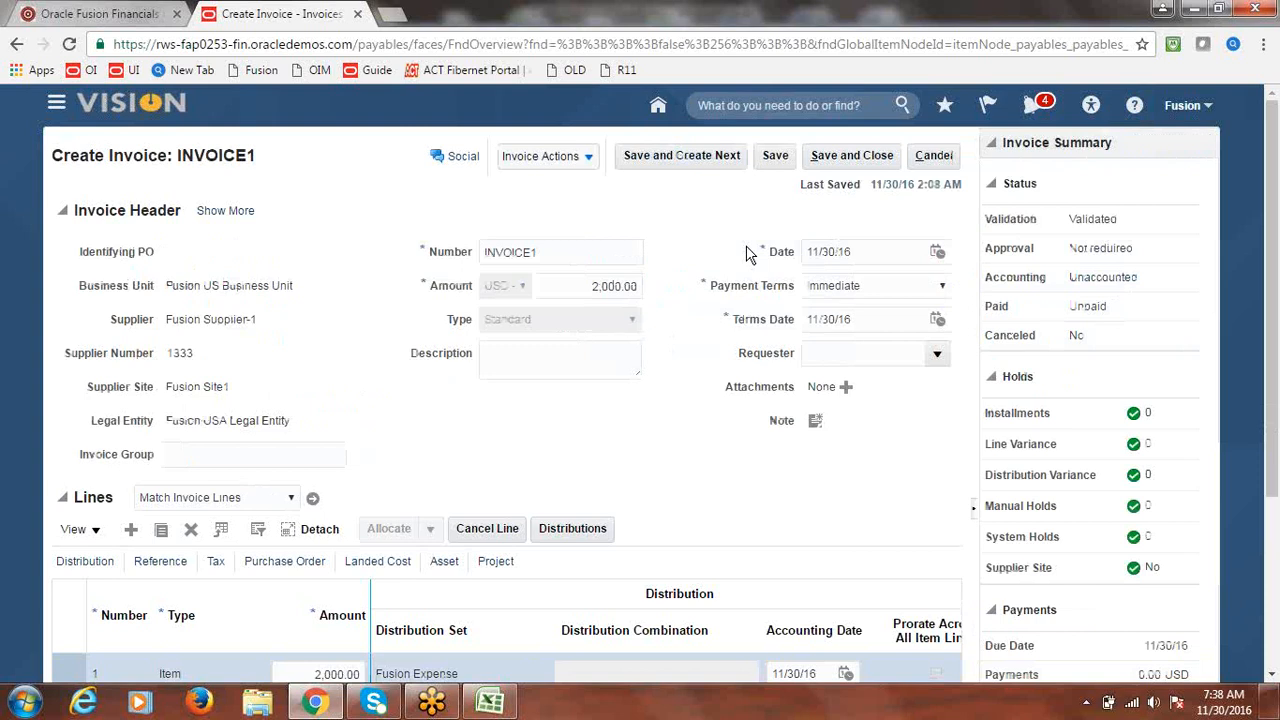
{"action": "left_click", "coordinate": [590, 160]}
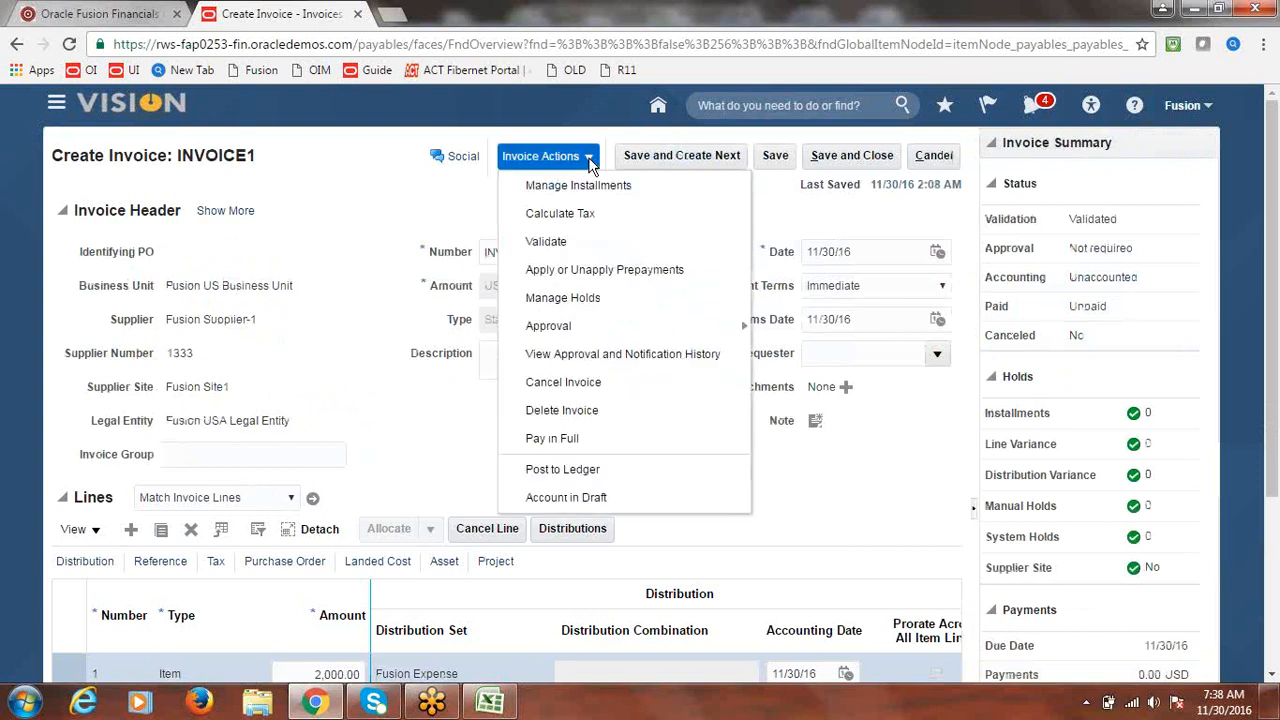
{"action": "left_click", "coordinate": [551, 437]}
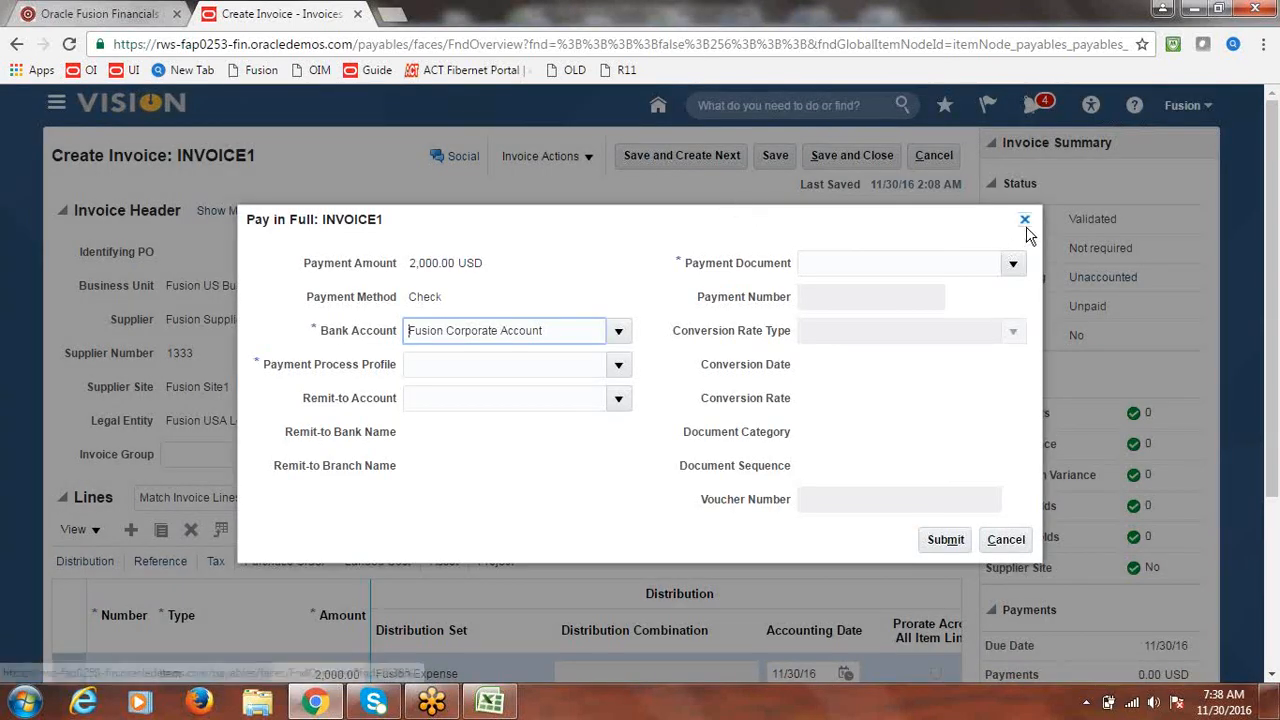
{"action": "left_click", "coordinate": [1021, 219]}
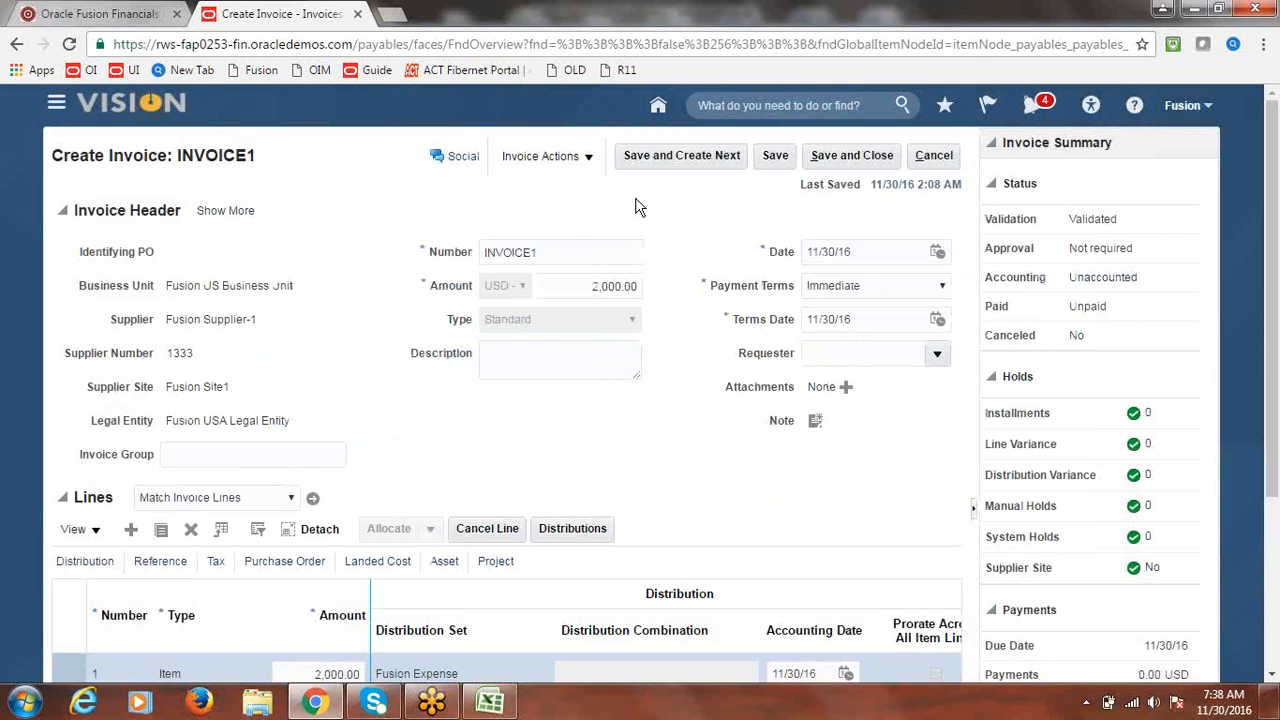
- Post INVOICE1 to the ledger, confirm the accounting, and Save and Create Next
{"action": "left_click", "coordinate": [590, 160]}
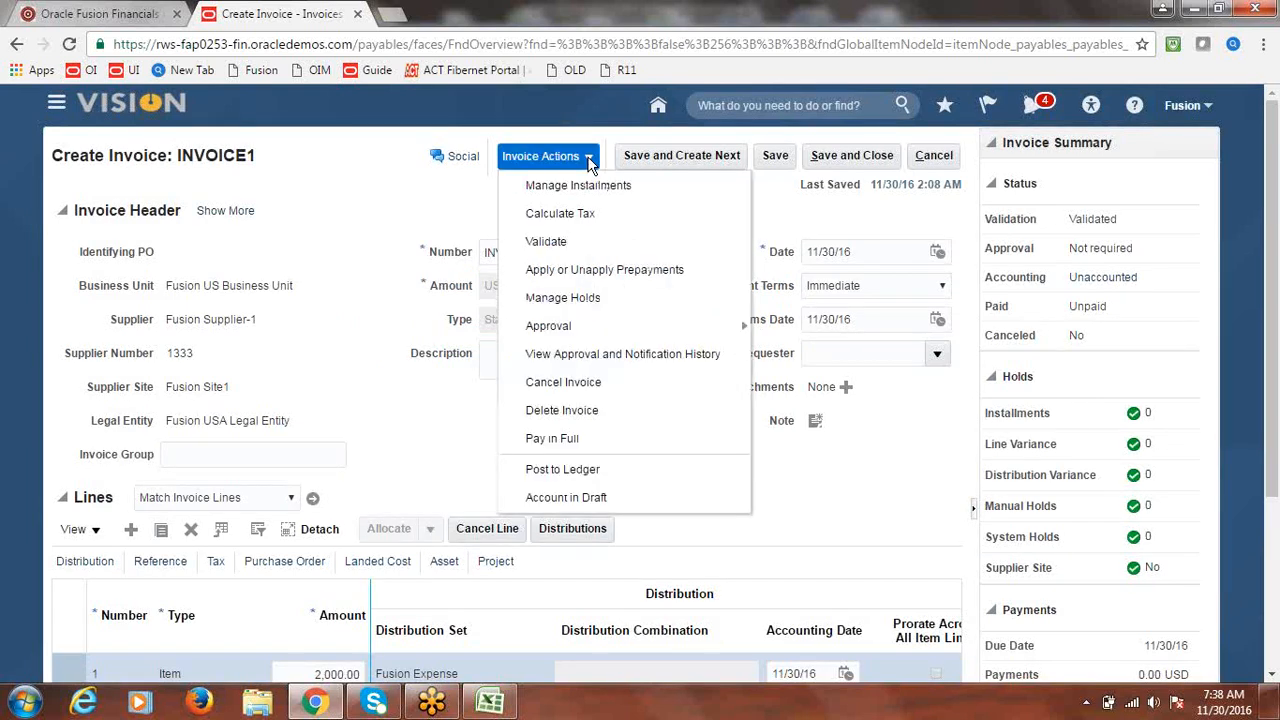
{"action": "left_click", "coordinate": [579, 466]}
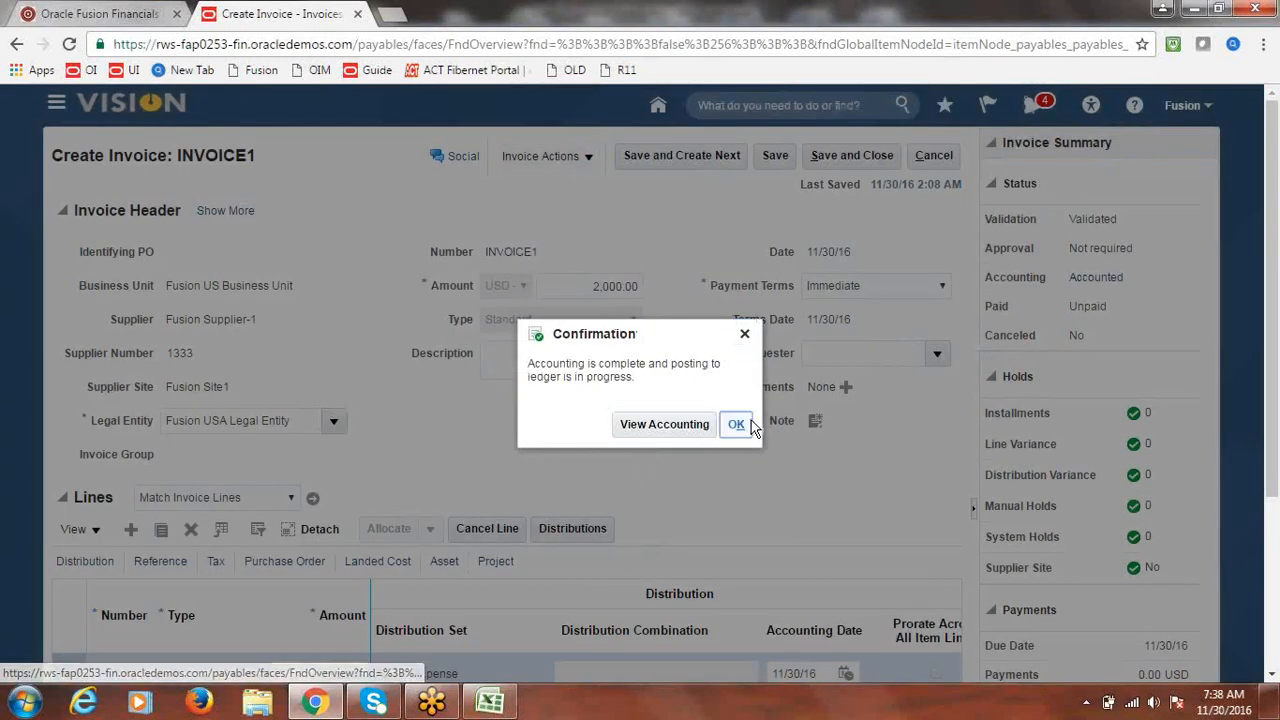
{"action": "left_click", "coordinate": [737, 425]}
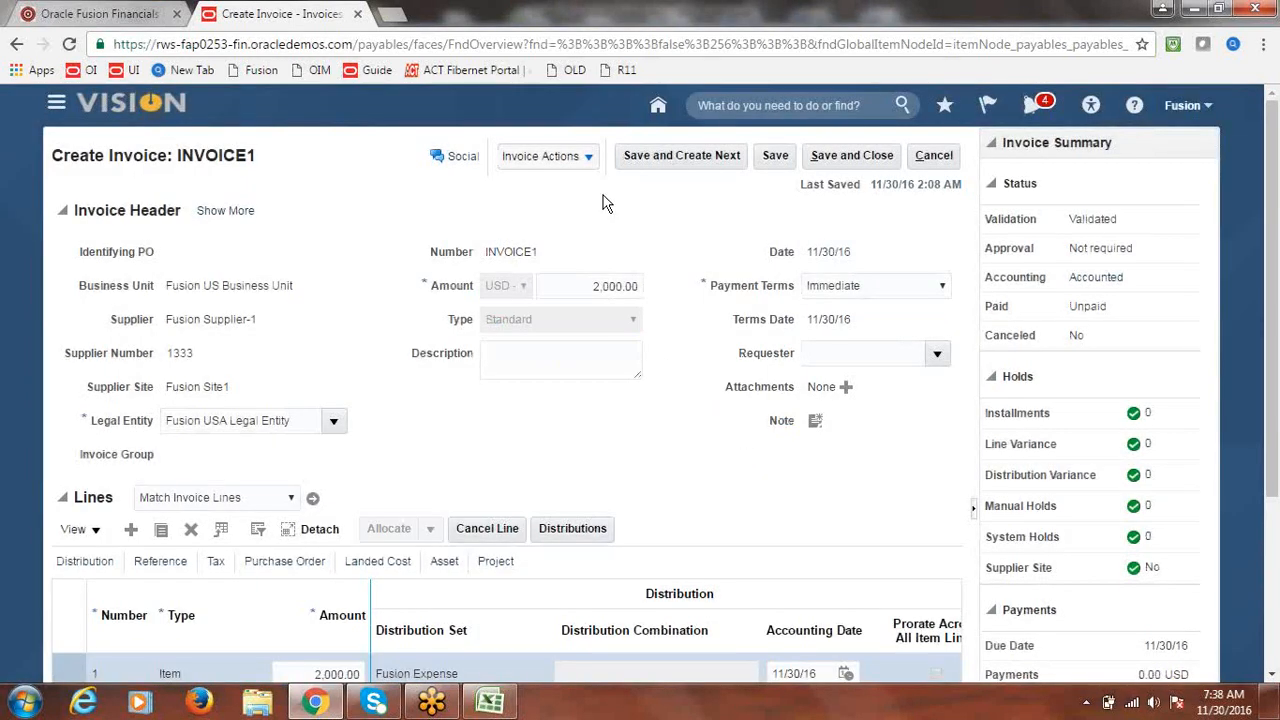
{"action": "left_click", "coordinate": [590, 168]}
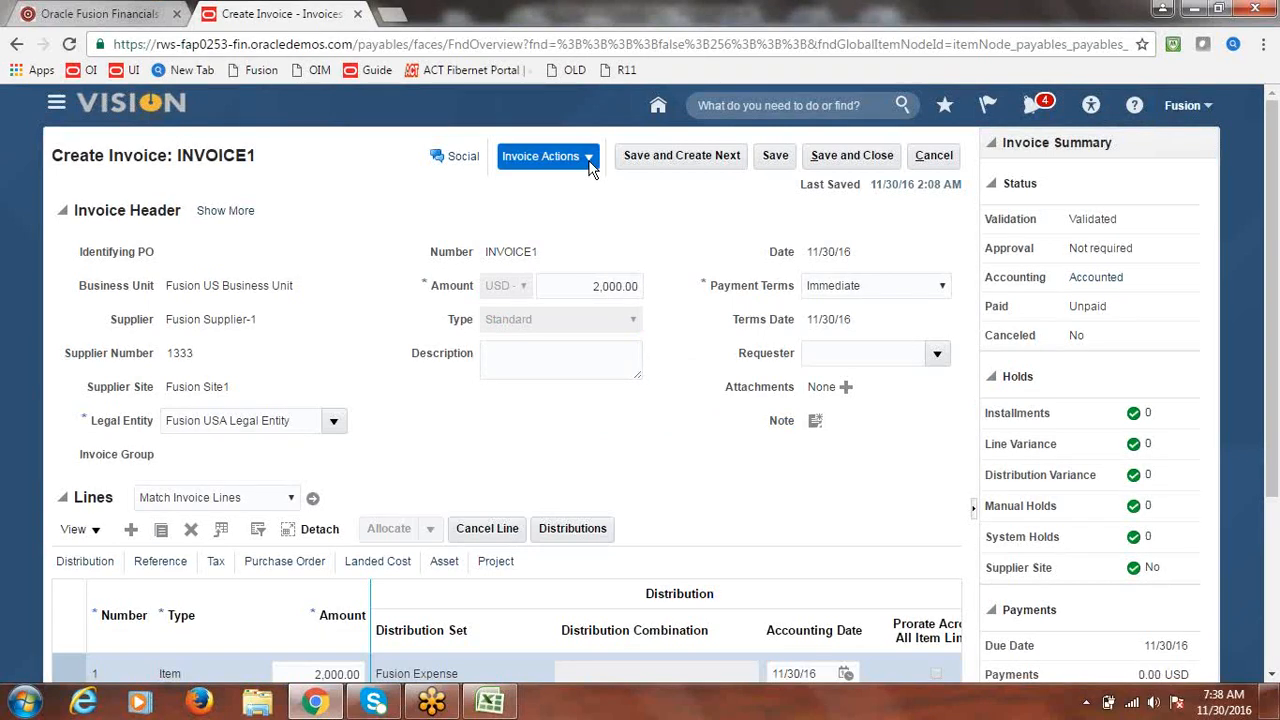
{"action": "left_click", "coordinate": [795, 470]}
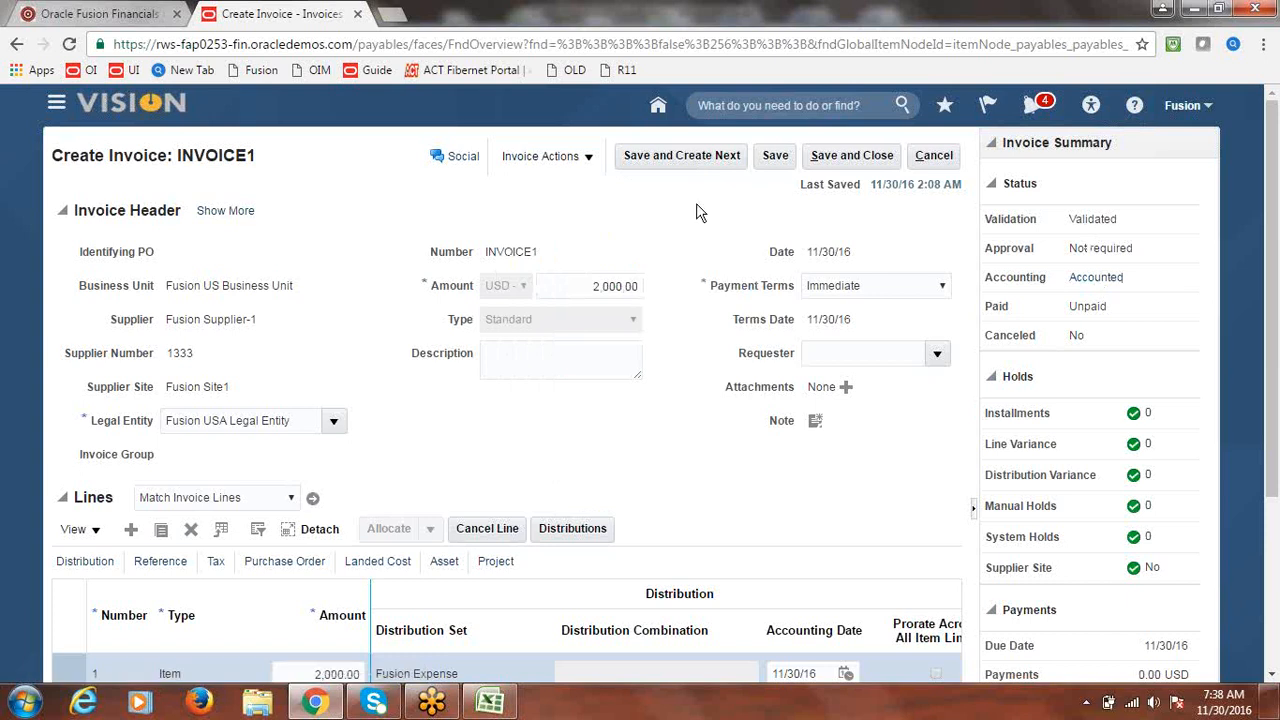
{"action": "left_click", "coordinate": [667, 158]}
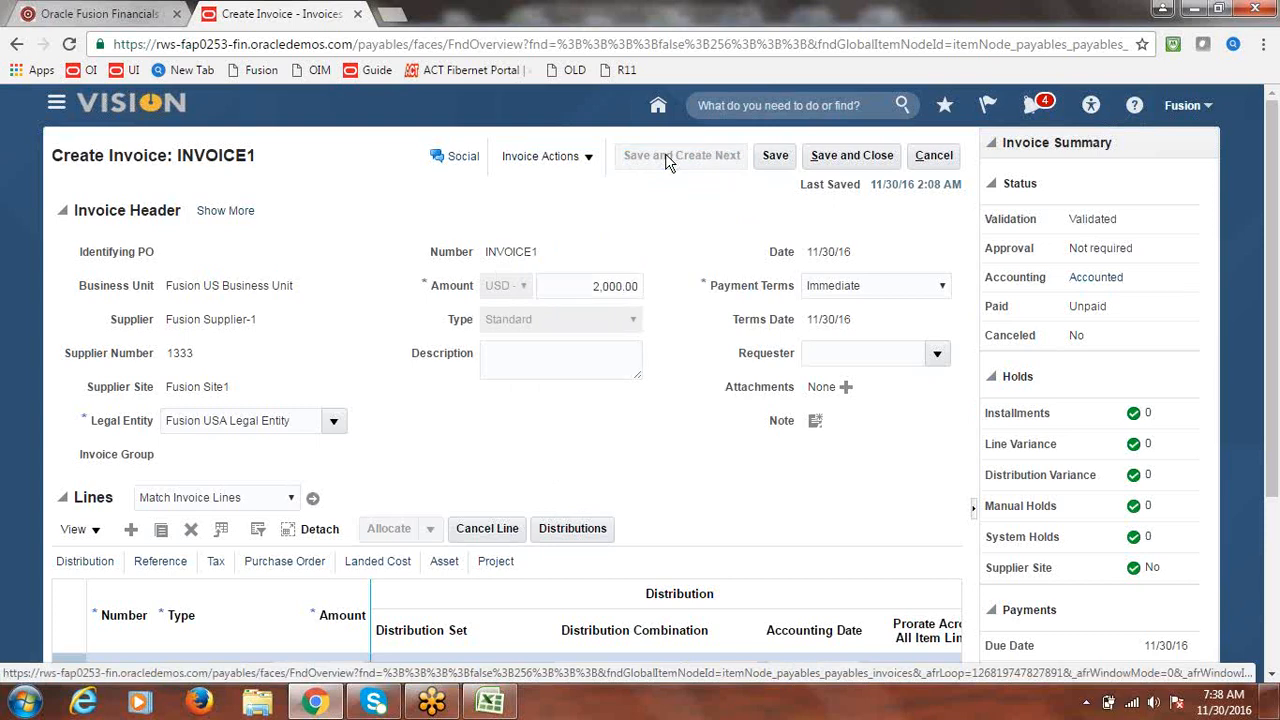
- Set the new invoice to Fusion US Business Unit and supplier Fusion Supplier-1
{"action": "left_click", "coordinate": [412, 272]}
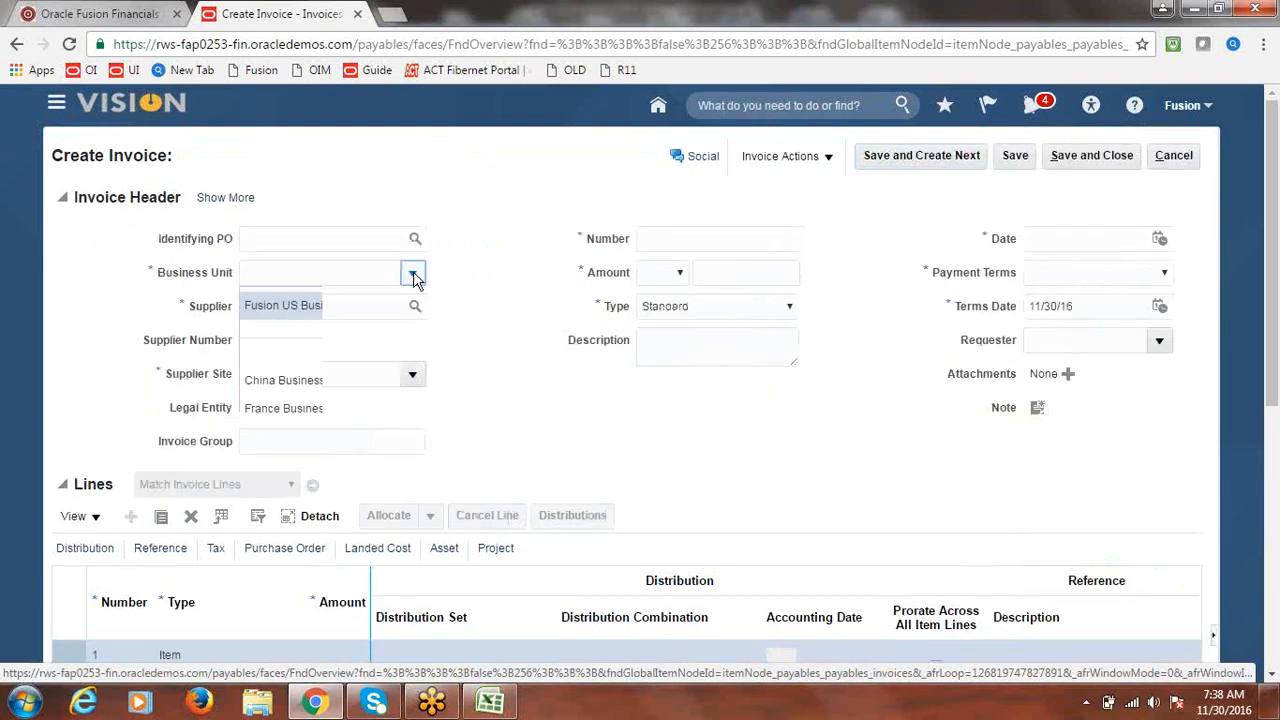
{"action": "left_click", "coordinate": [352, 295]}
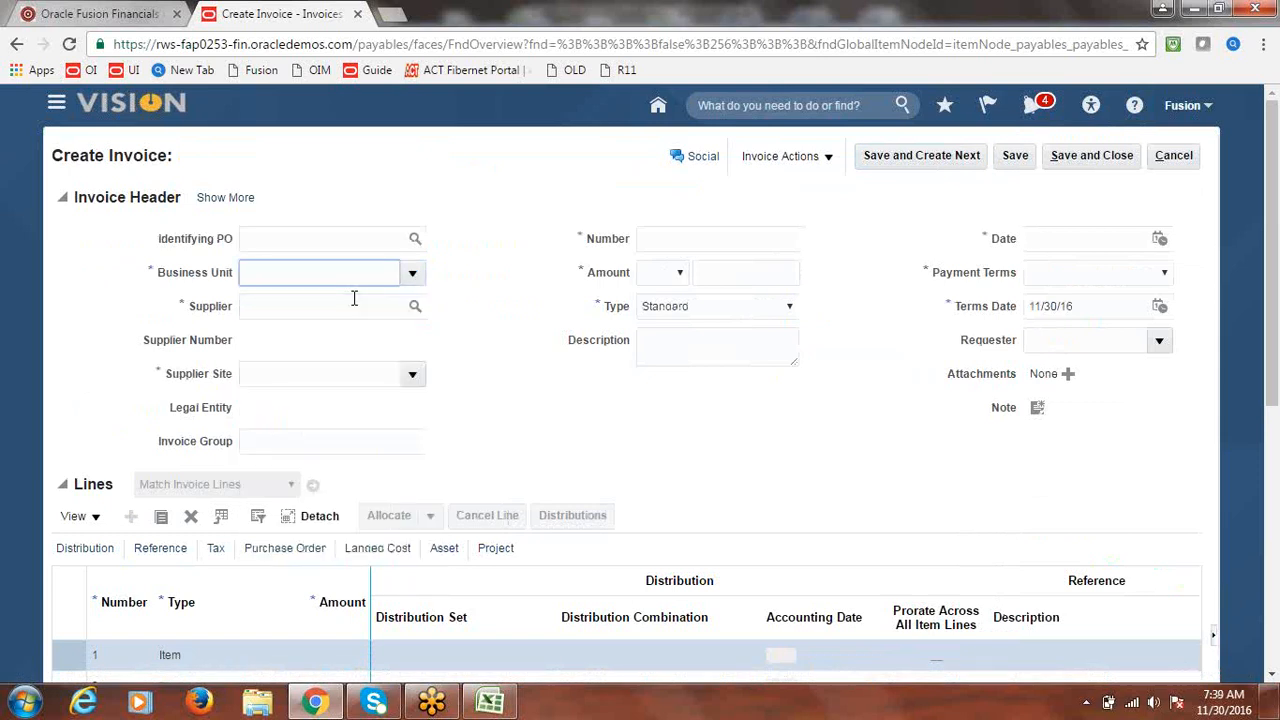
{"action": "left_click", "coordinate": [368, 306]}
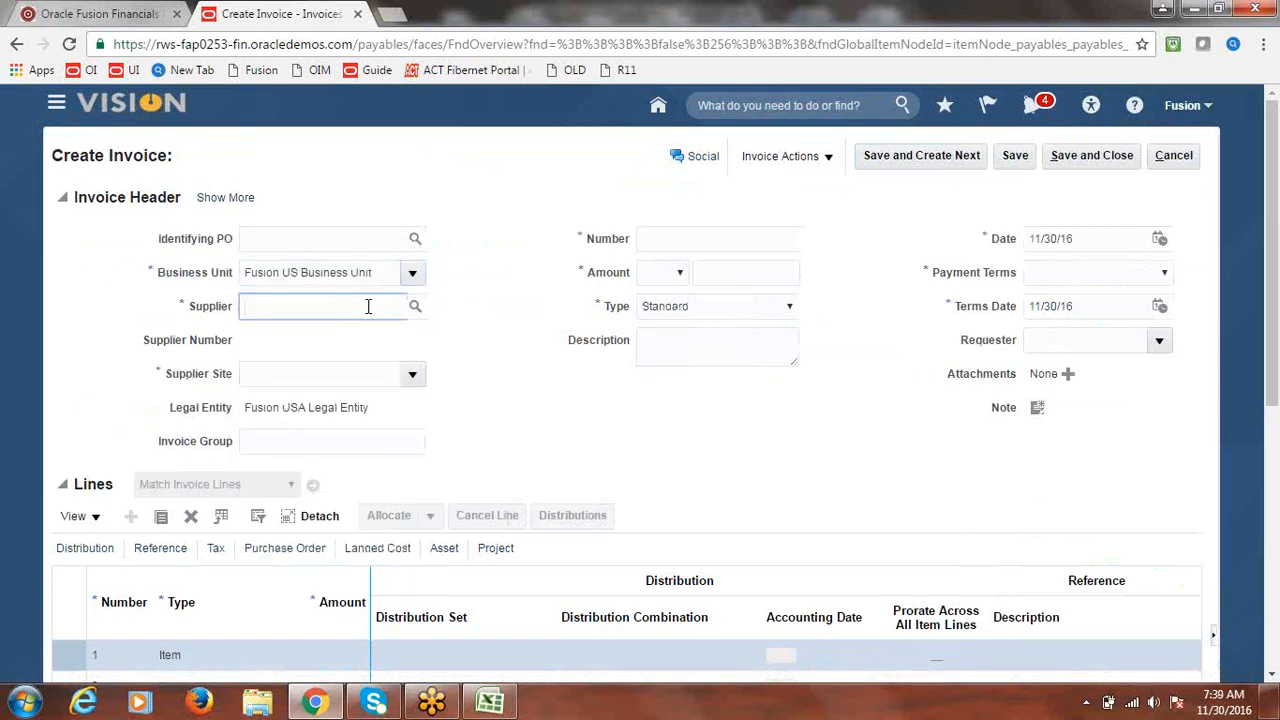
{"action": "type", "text": "FUSION"}
{"action": "key", "text": "Tab"}
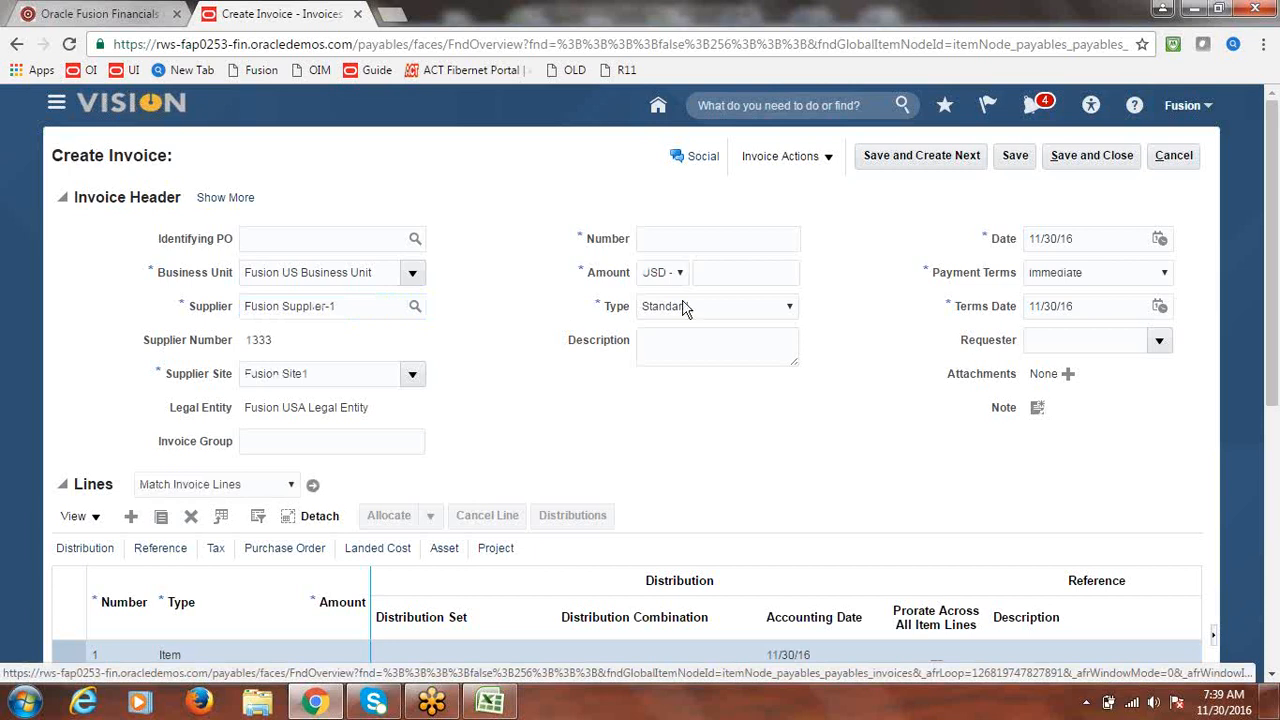
- Enter invoice number Invoice2 with an invoice amount of 3000
{"action": "left_click", "coordinate": [675, 248]}
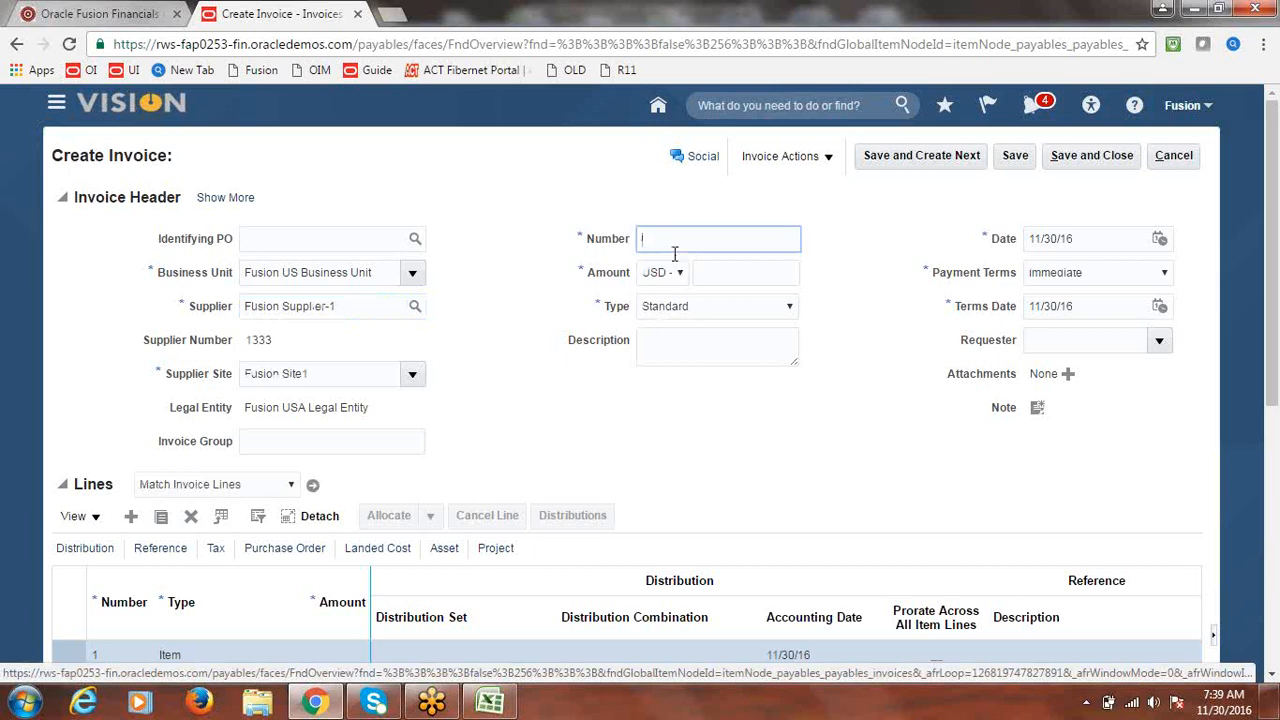
{"action": "type", "text": "Invoice2"}
{"action": "left_click", "coordinate": [751, 276]}
{"action": "type", "text": "3"}
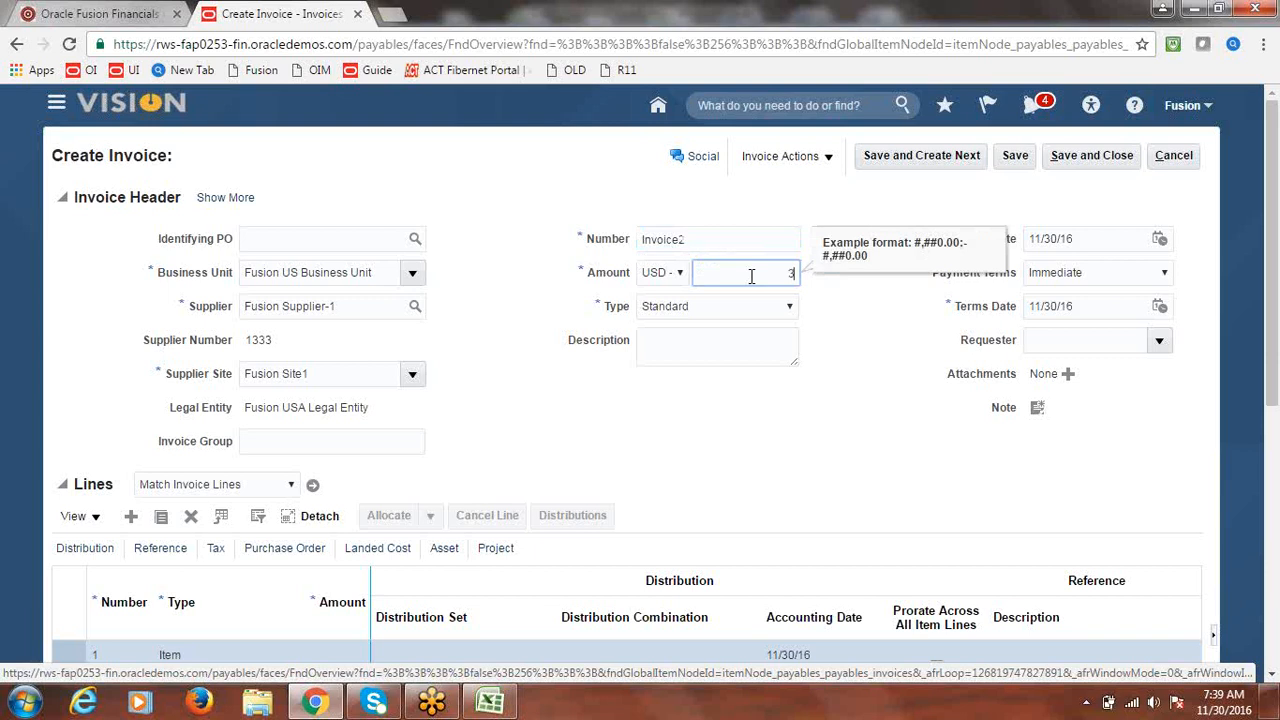
{"action": "type", "text": "000"}
{"action": "left_click", "coordinate": [753, 427]}
- Give line 1 amount 3000 with Fusion Expense distribution set, then validate Invoice2
{"action": "scroll", "coordinate": [1275, 278], "scroll_direction": "down", "scroll_amount": 3}
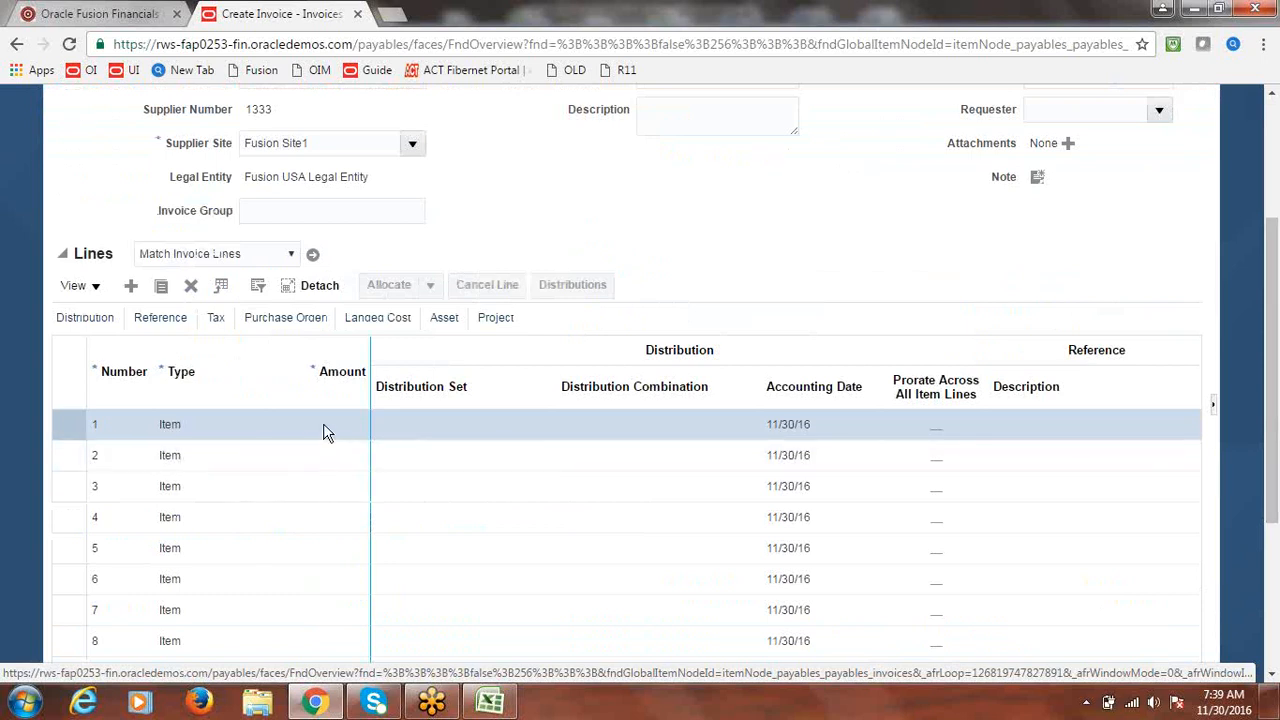
{"action": "left_click", "coordinate": [323, 428]}
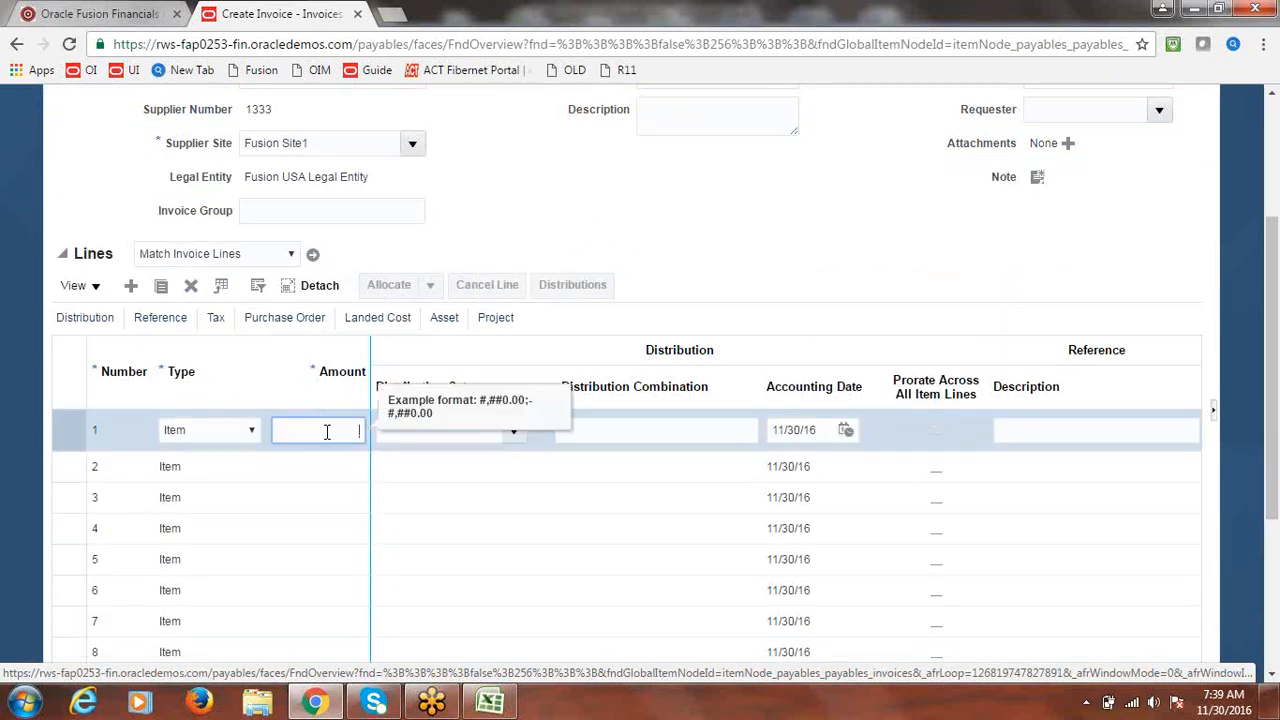
{"action": "type", "text": "3000"}
{"action": "key", "text": "Tab"}
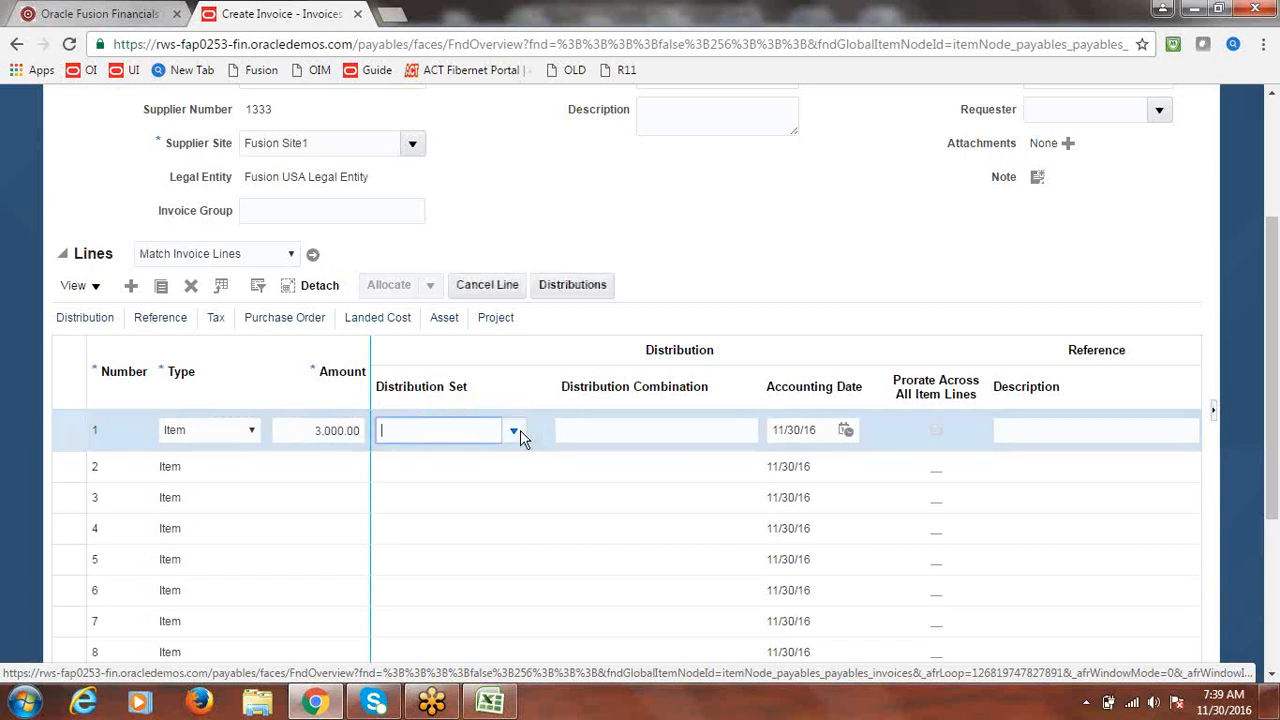
{"action": "left_click", "coordinate": [514, 431]}
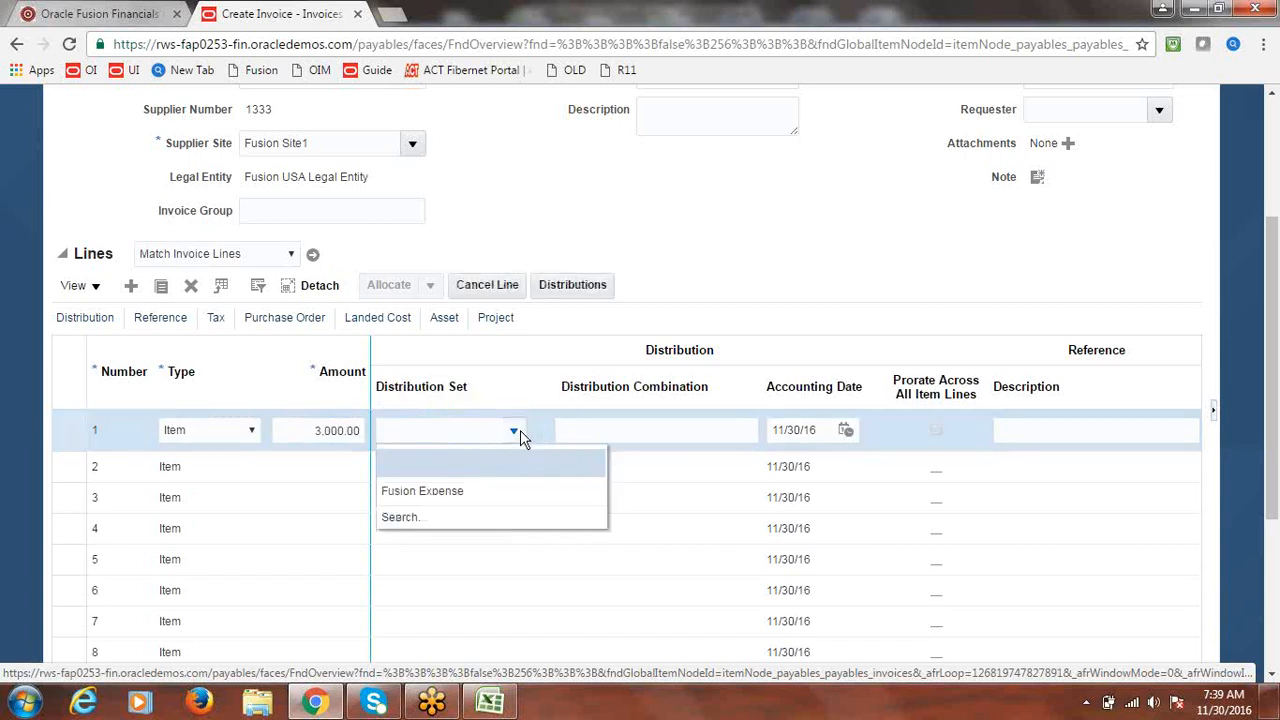
{"action": "left_click", "coordinate": [457, 490]}
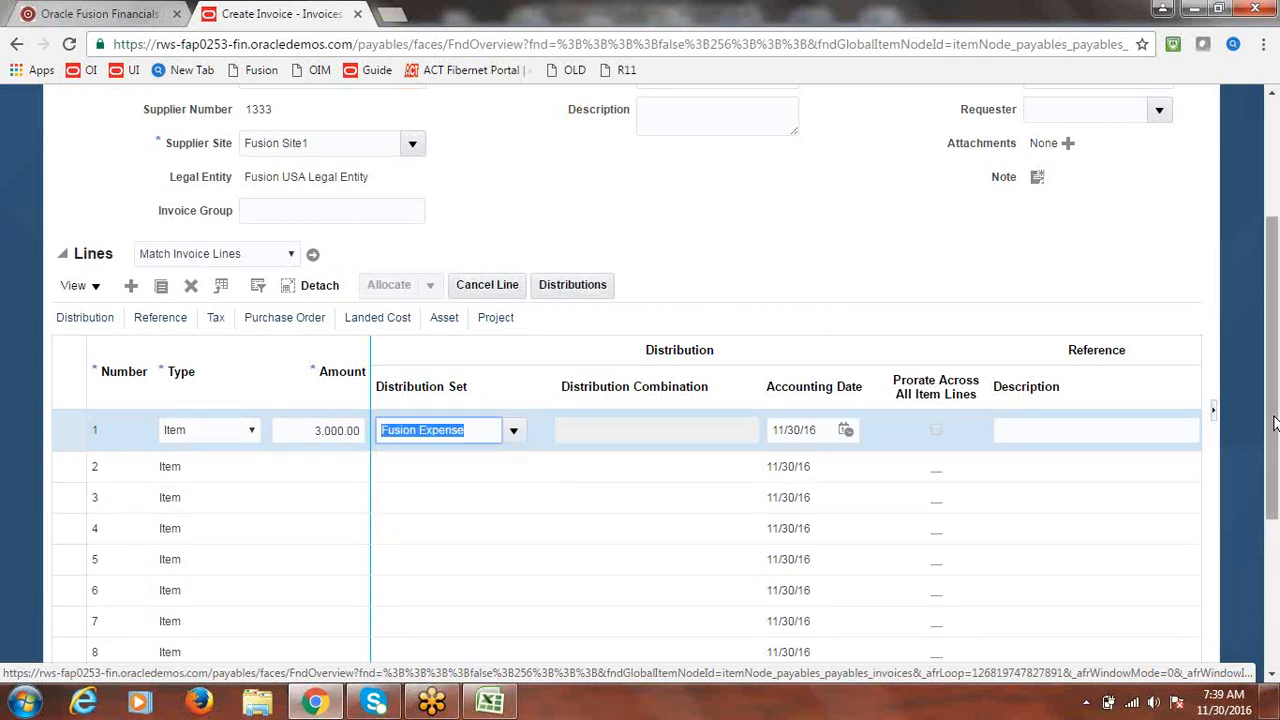
{"action": "scroll", "coordinate": [1108, 222], "scroll_direction": "up", "scroll_amount": 3}
{"action": "left_click", "coordinate": [805, 157]}
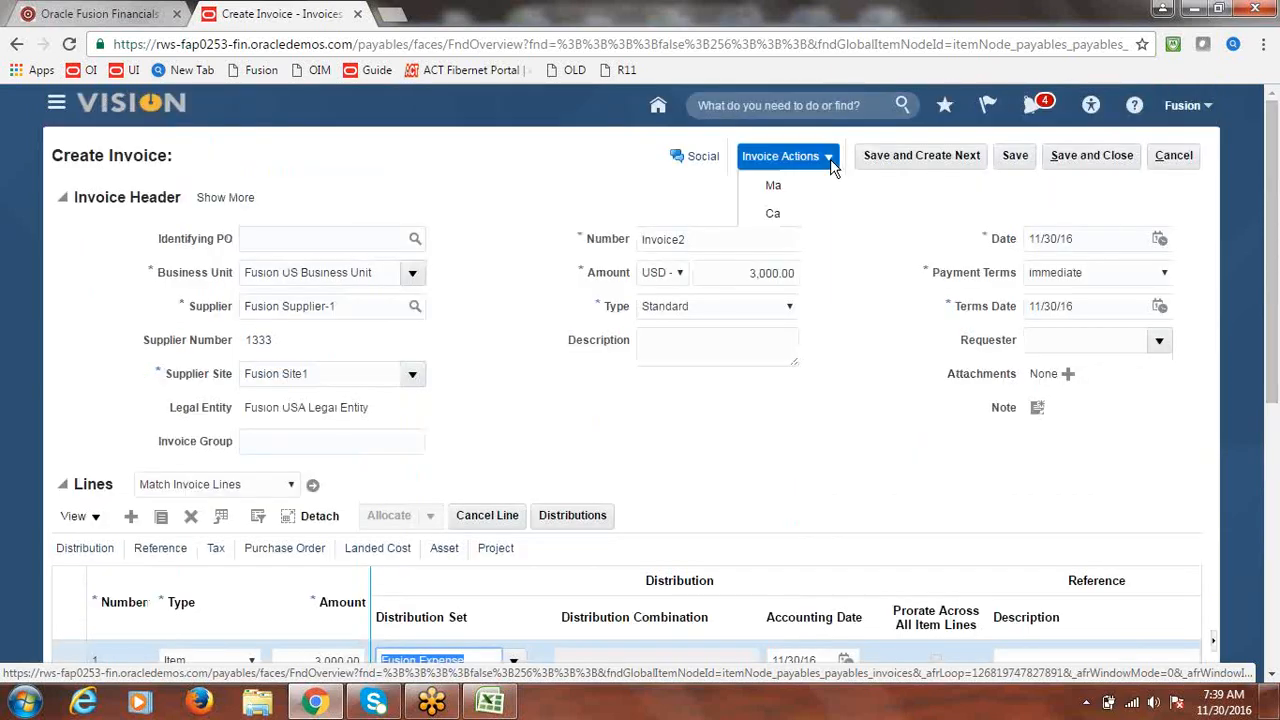
{"action": "left_click", "coordinate": [812, 252]}
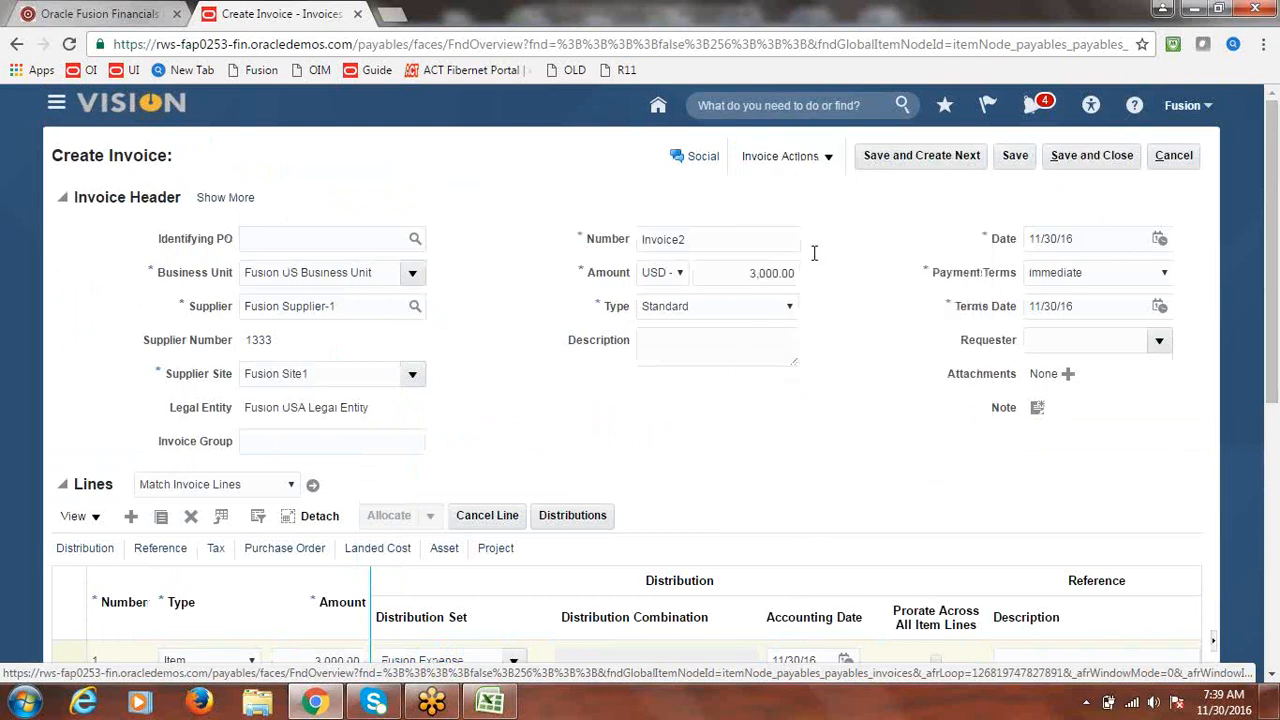
- Post Invoice2 to the ledger, confirm the accounting, then Save and Close
{"action": "left_click", "coordinate": [588, 158]}
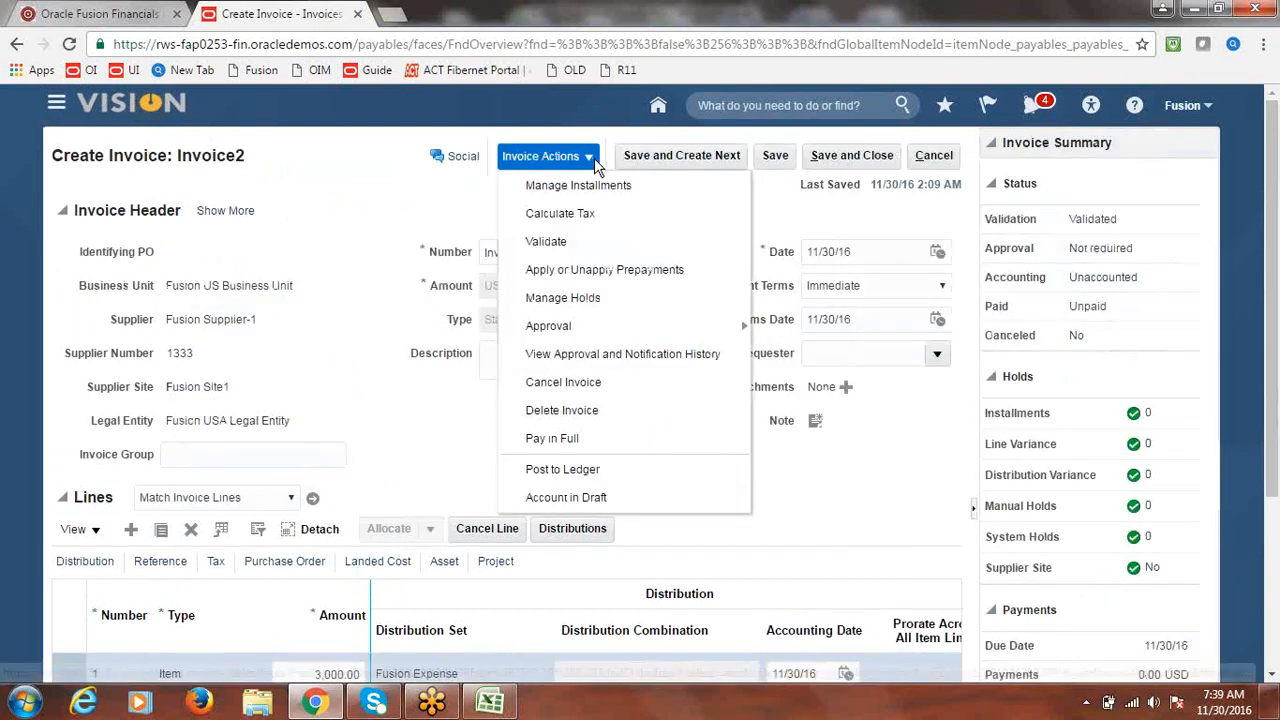
{"action": "left_click", "coordinate": [562, 469]}
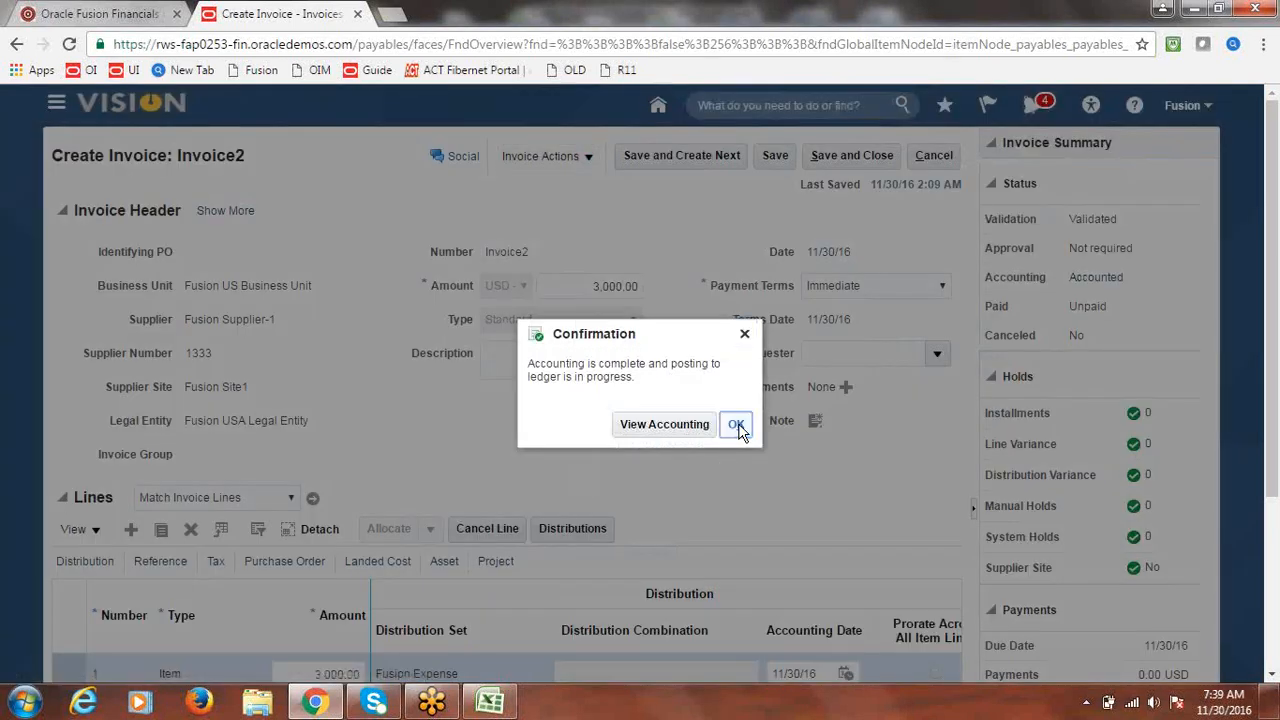
{"action": "left_click", "coordinate": [736, 424]}
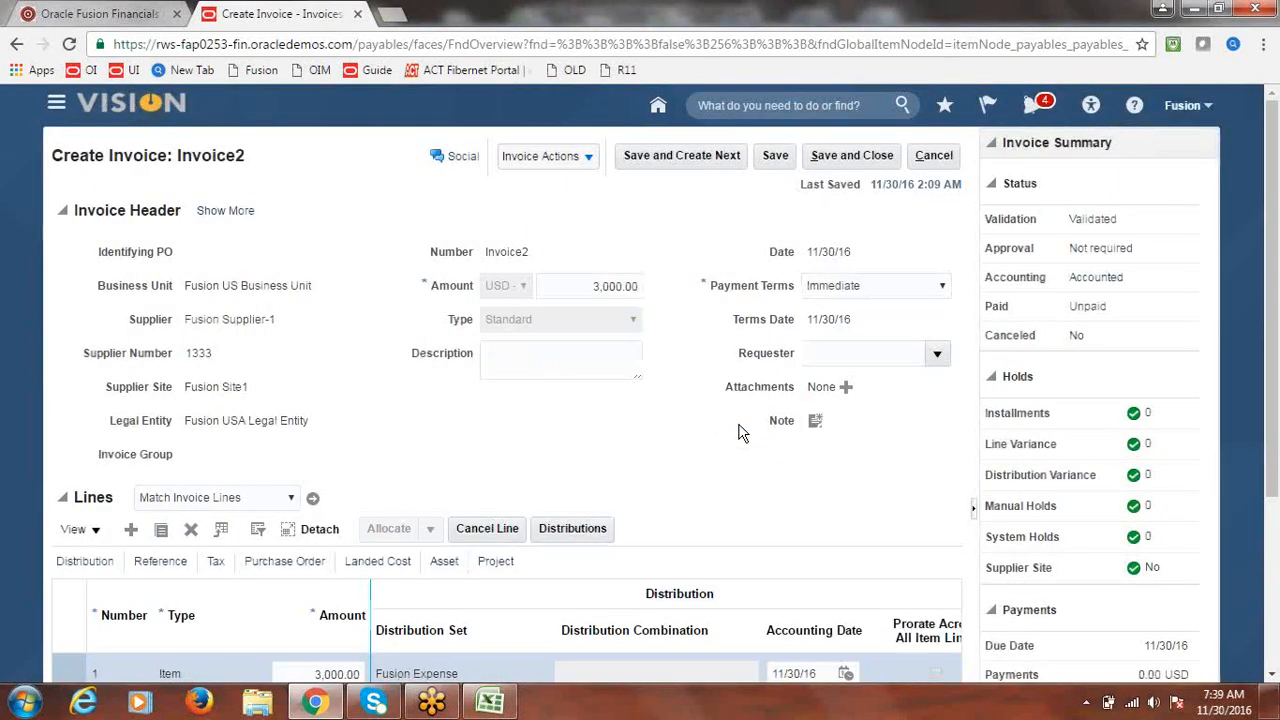
{"action": "left_click", "coordinate": [874, 160]}
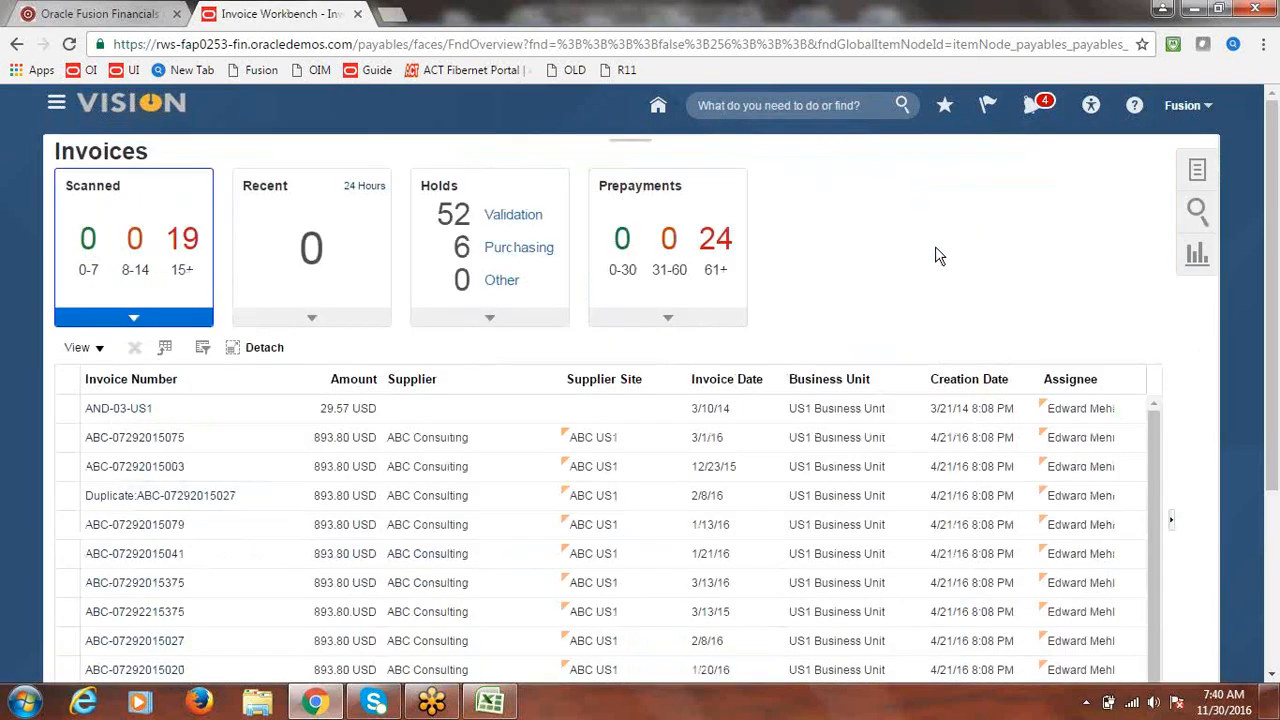
- Go to Payables > Payments through the Navigator and start Create Payment from Tasks
{"action": "left_click", "coordinate": [57, 106]}
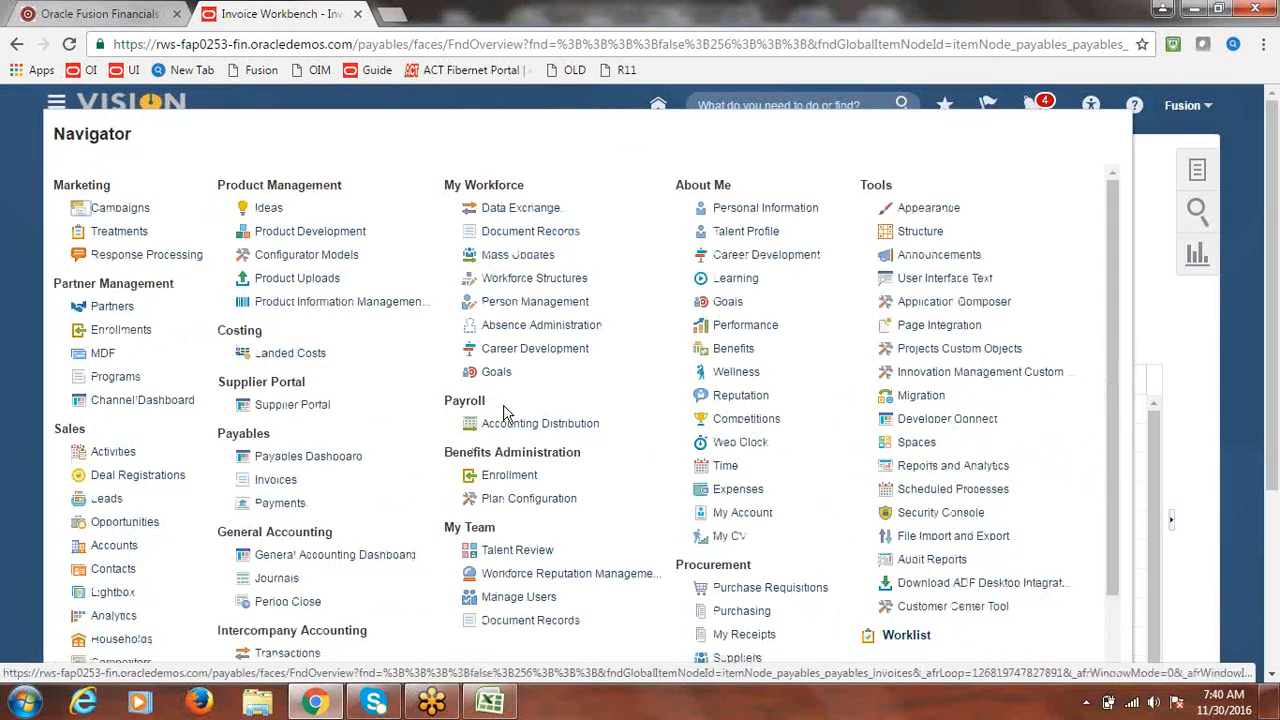
{"action": "left_click", "coordinate": [293, 508]}
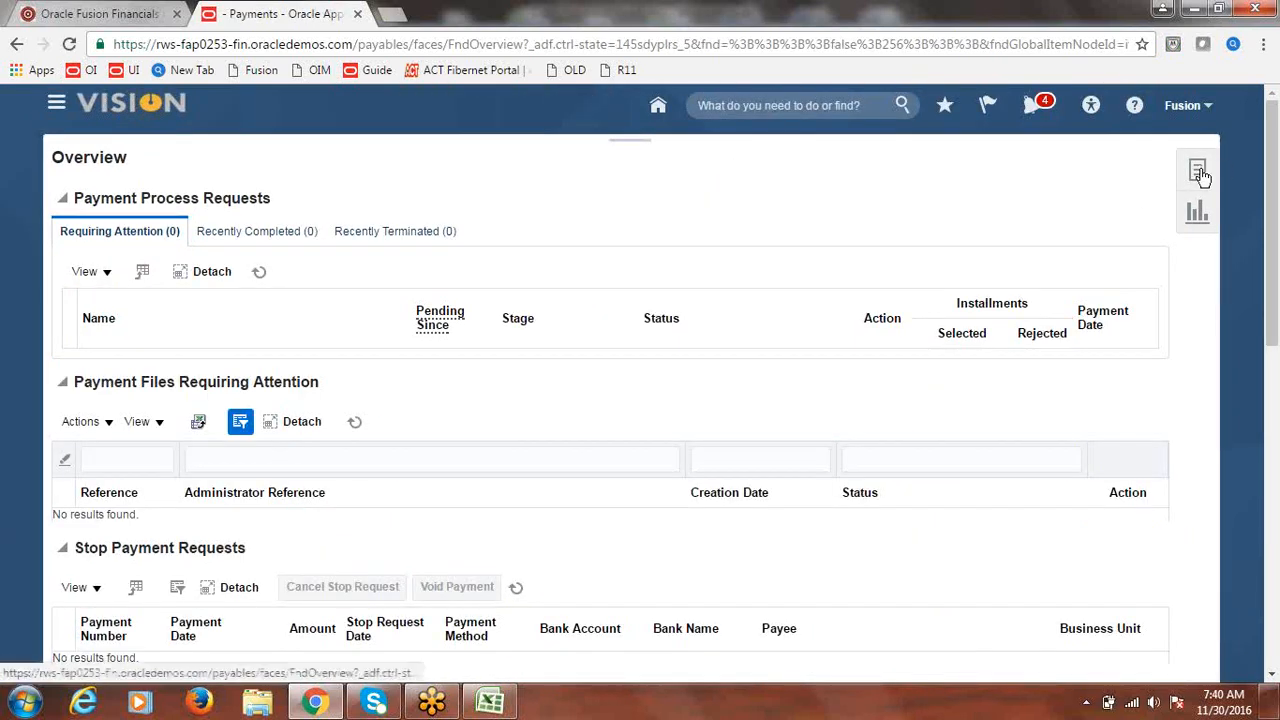
{"action": "left_click", "coordinate": [1199, 172]}
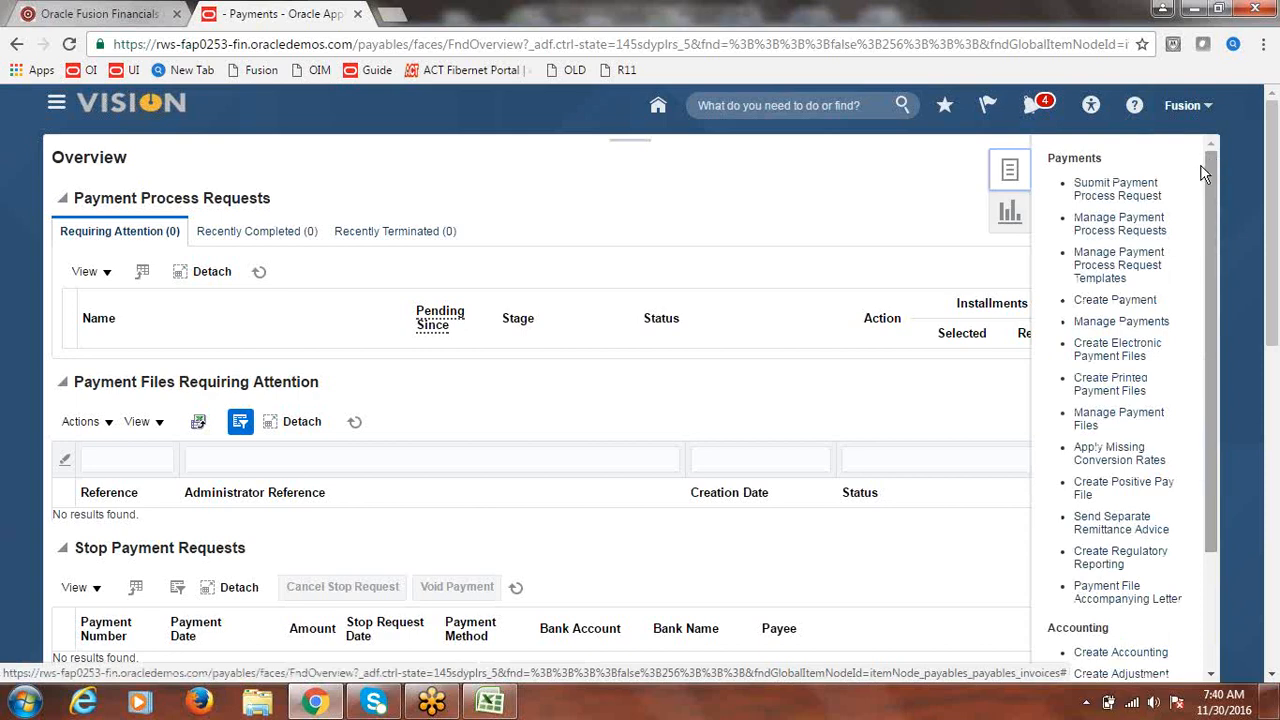
{"action": "left_click", "coordinate": [1133, 305]}
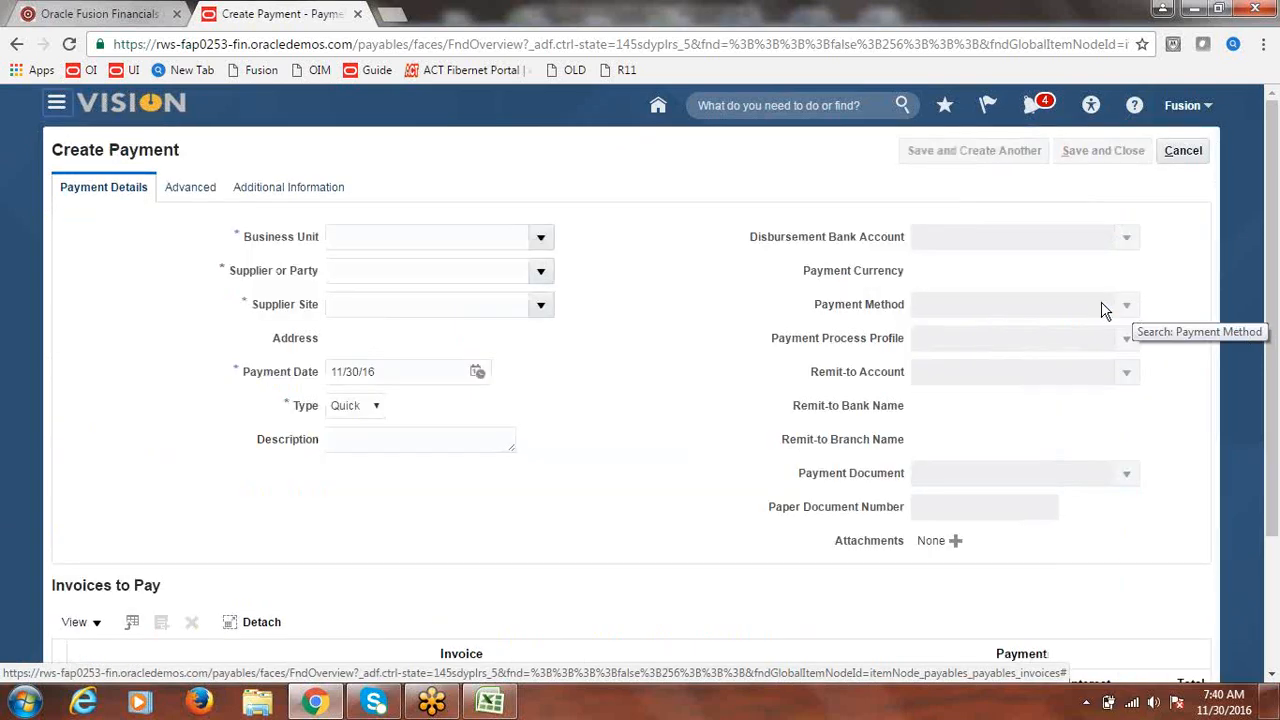
- Set the payment's business unit to Fusion US Business Unit and payee to Fusion Supplier-1
{"action": "left_click", "coordinate": [541, 239]}
{"action": "left_click", "coordinate": [419, 325]}
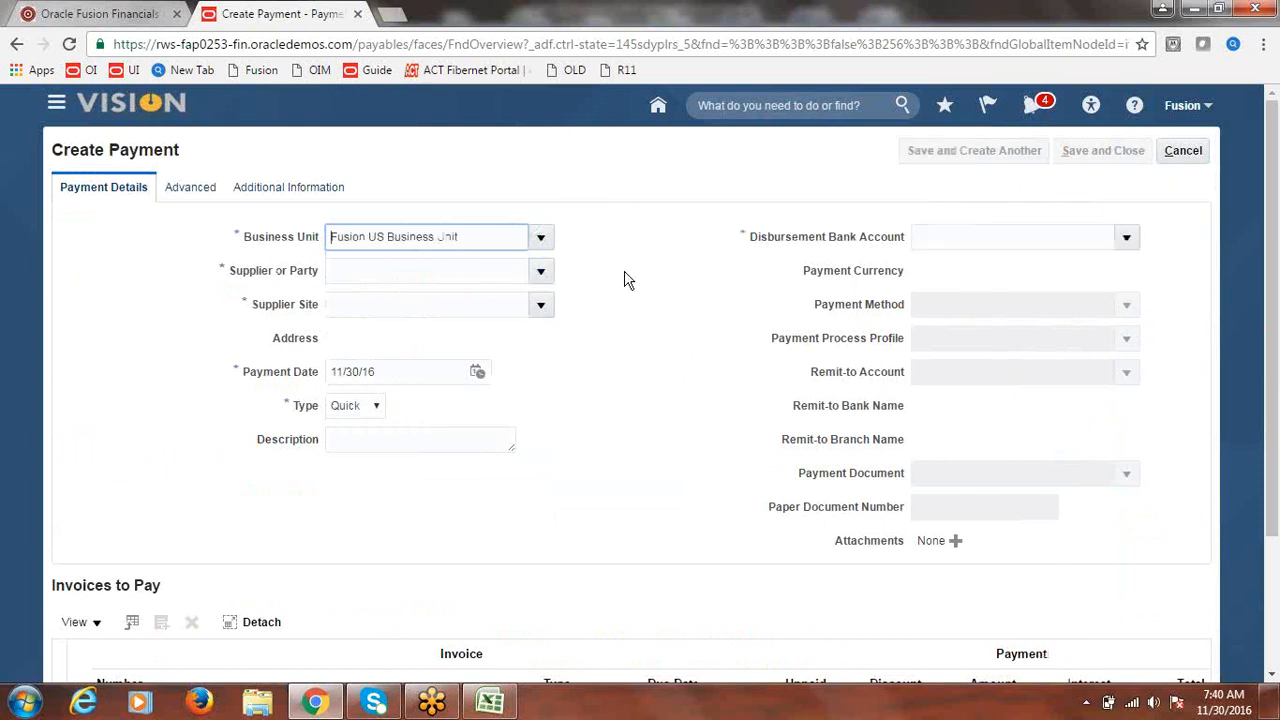
{"action": "left_click", "coordinate": [541, 272]}
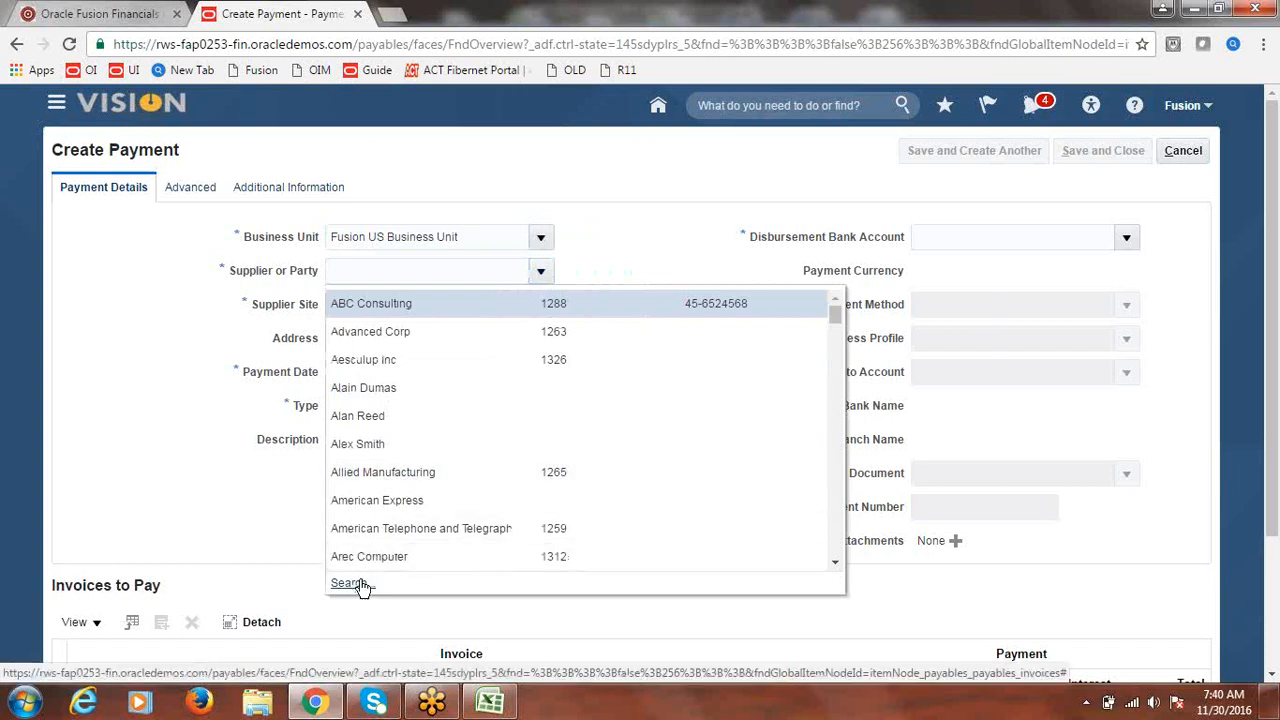
{"action": "left_click", "coordinate": [479, 272]}
{"action": "type", "text": "F"}
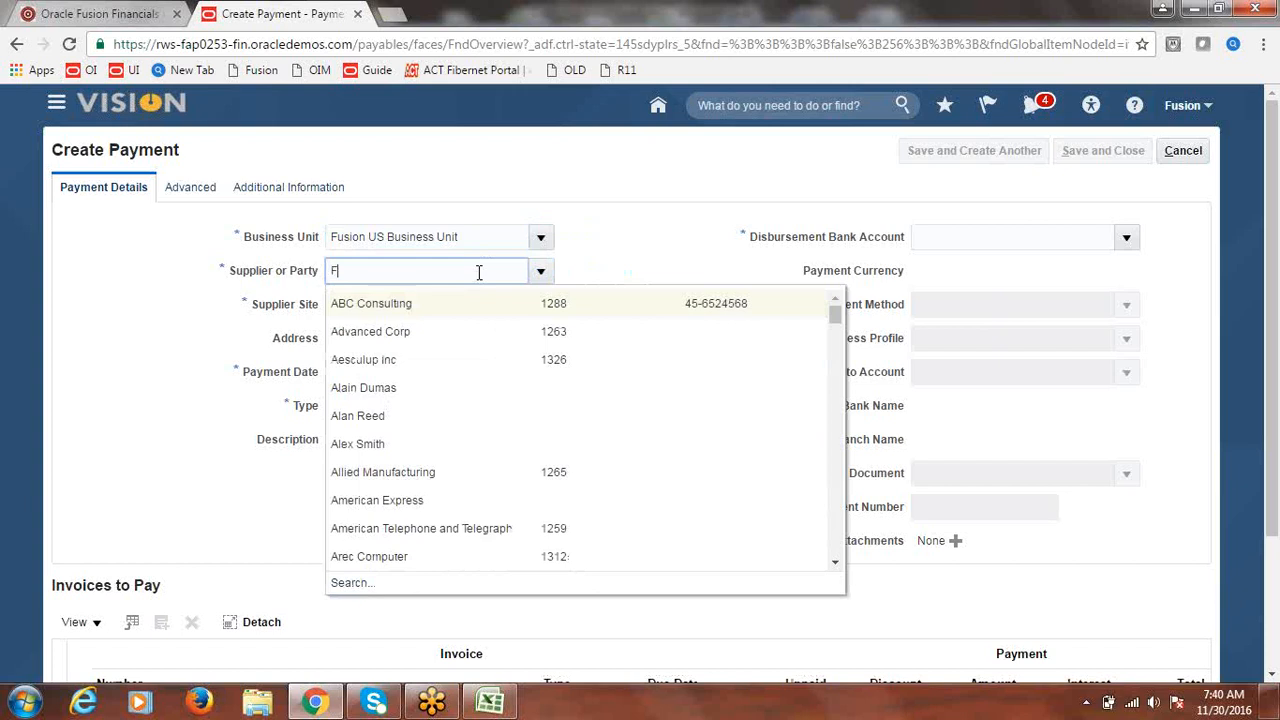
{"action": "type", "text": "usion"}
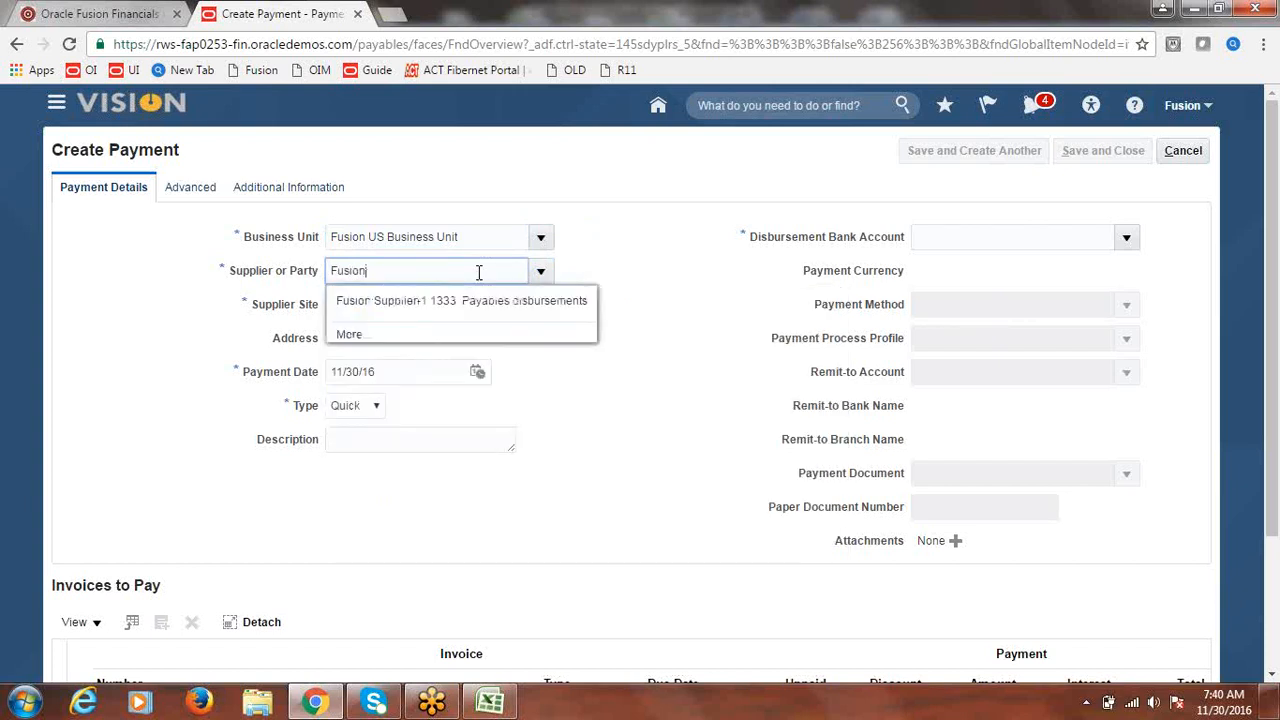
{"action": "left_click", "coordinate": [434, 304]}
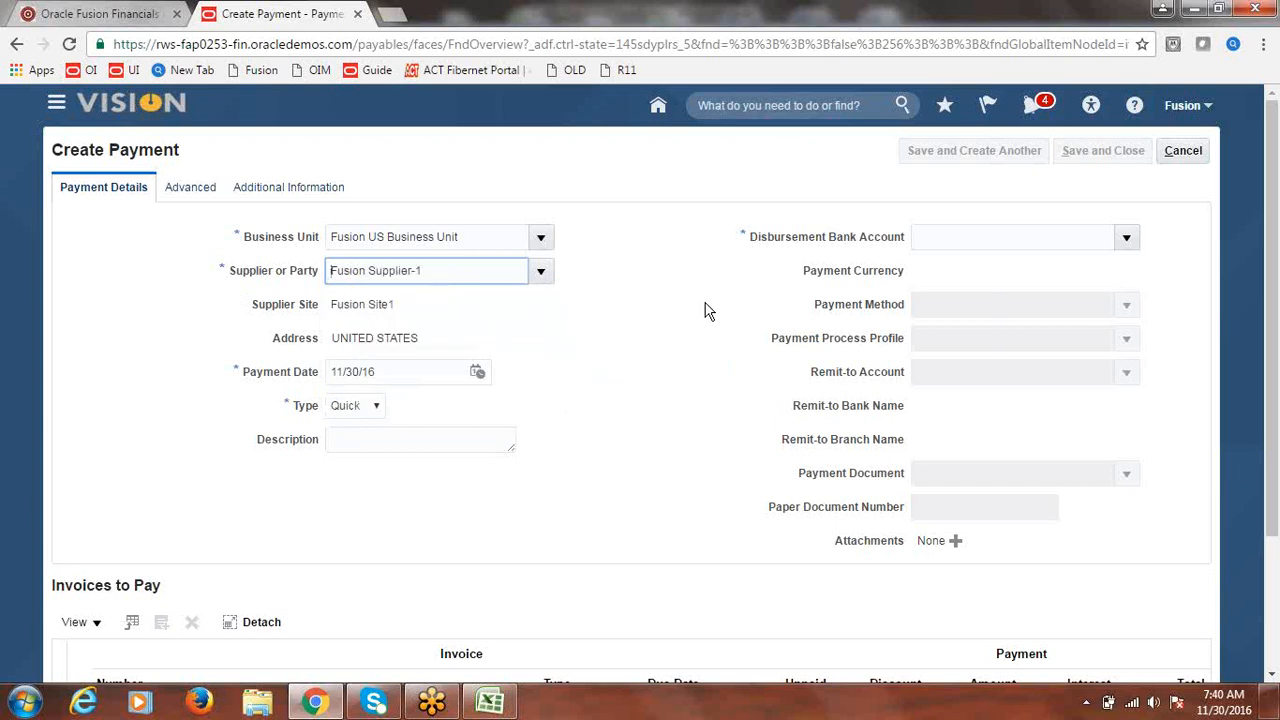
- Choose Fusion Corporate Account, Fusion Payment Process Profile and Fusion Check as payment document
{"action": "left_click", "coordinate": [1127, 240]}
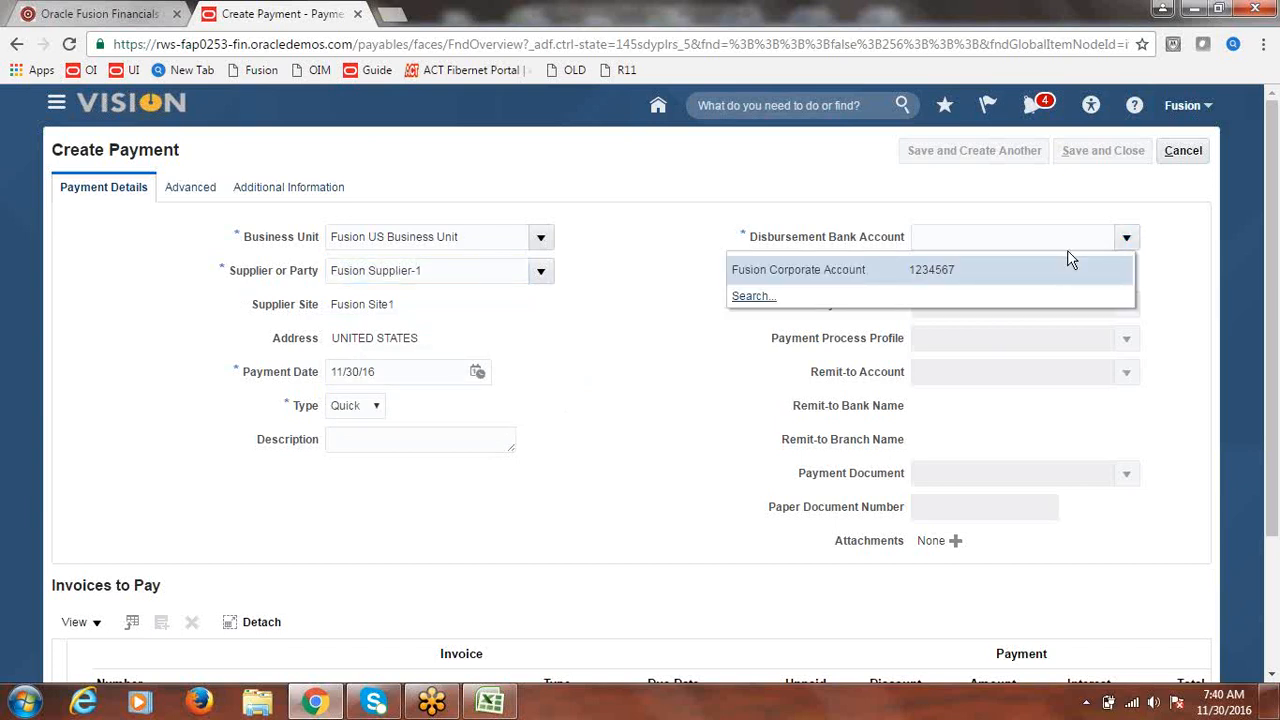
{"action": "left_click", "coordinate": [822, 276]}
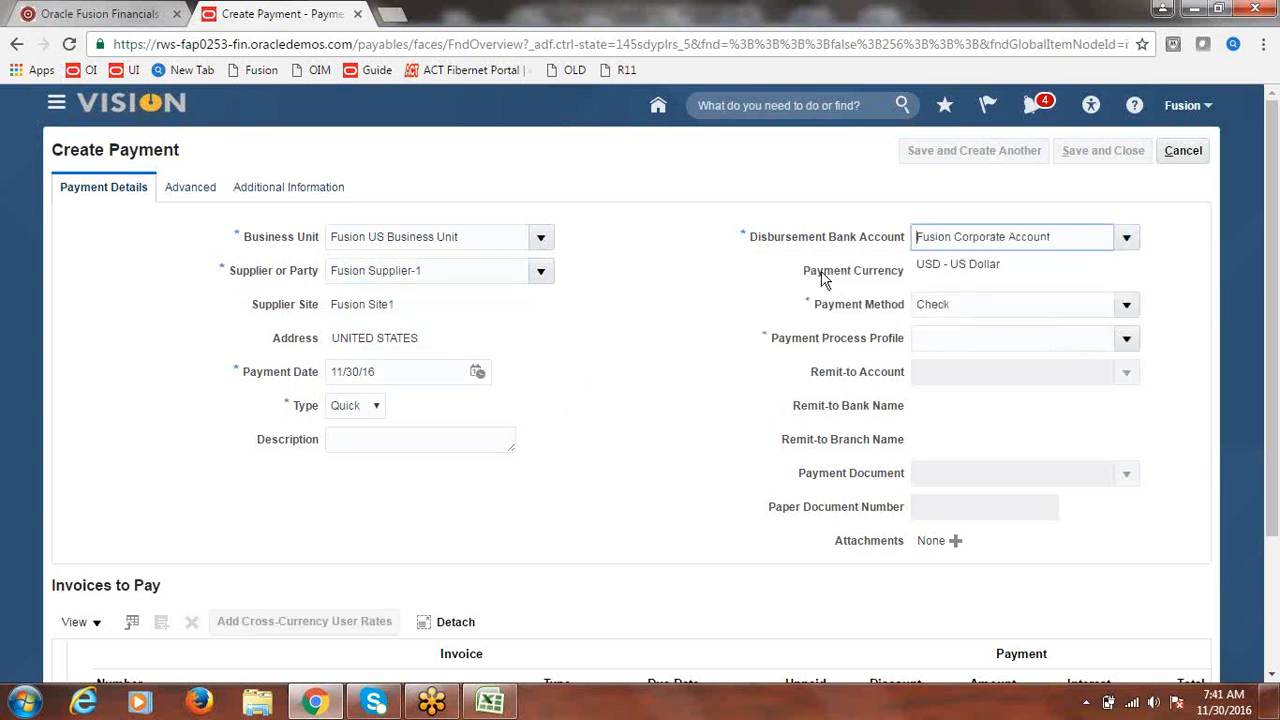
{"action": "left_click", "coordinate": [1126, 338]}
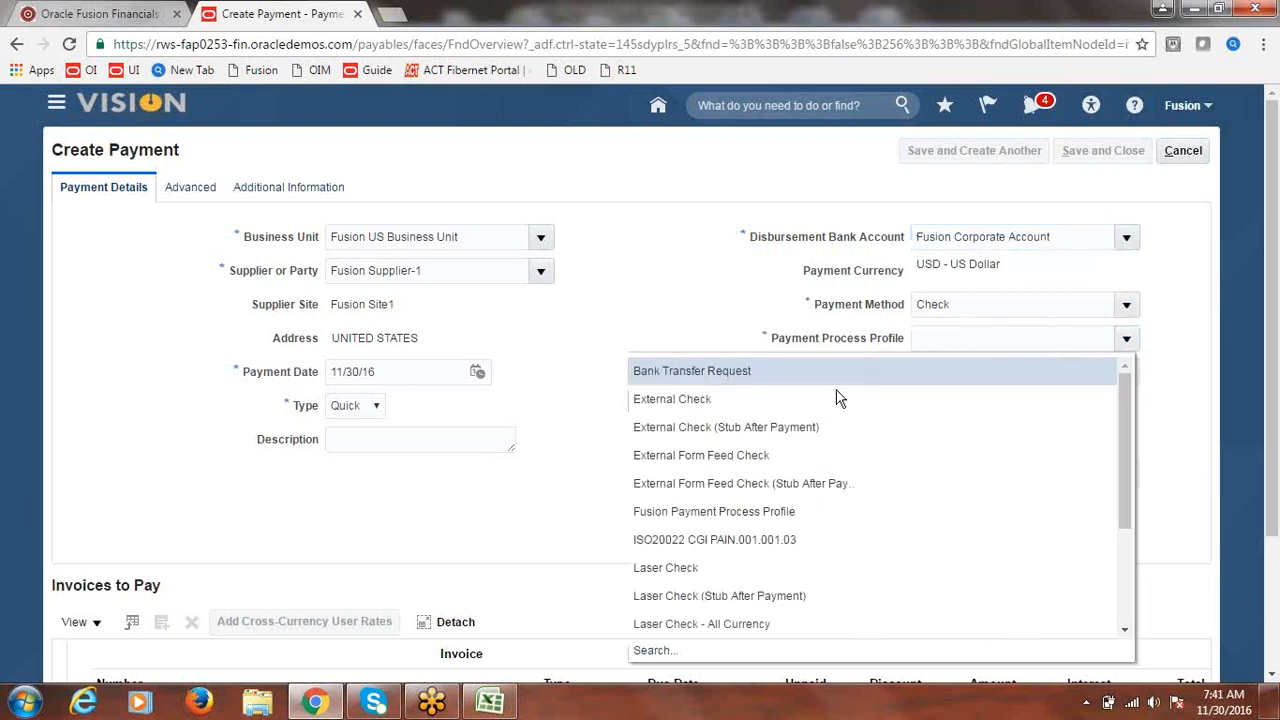
{"action": "left_click", "coordinate": [759, 512]}
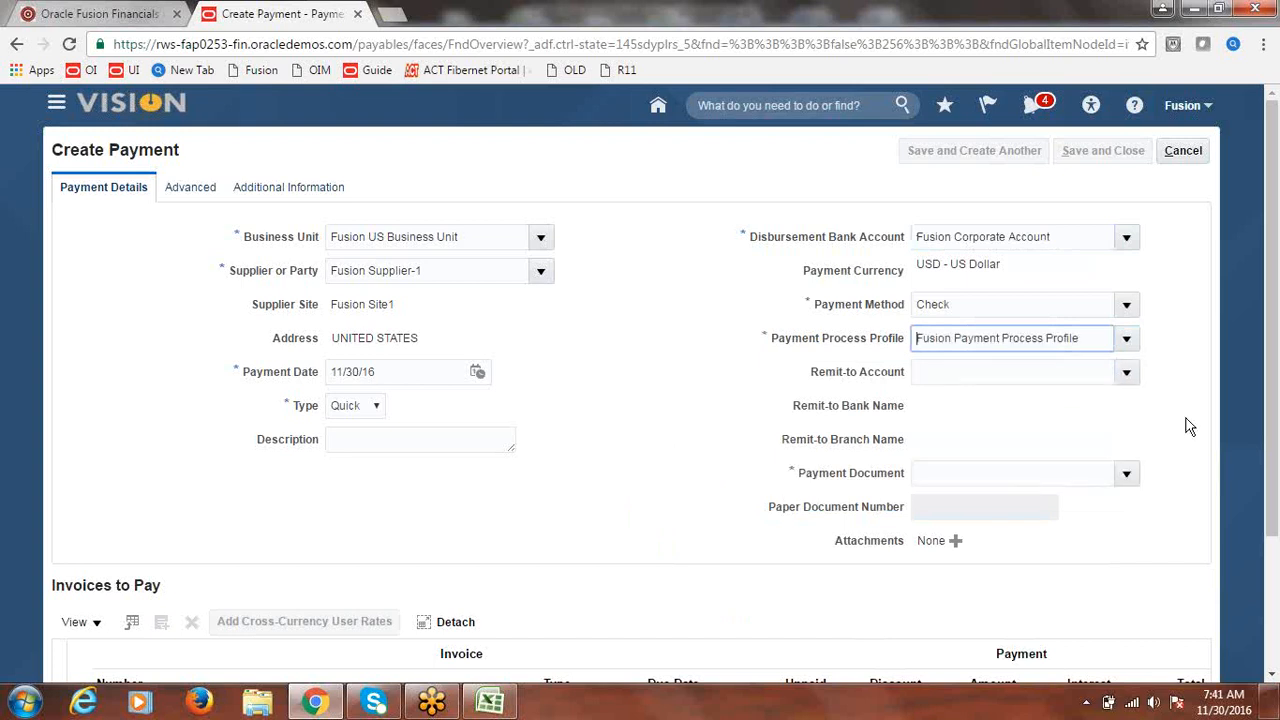
{"action": "left_click", "coordinate": [1126, 474]}
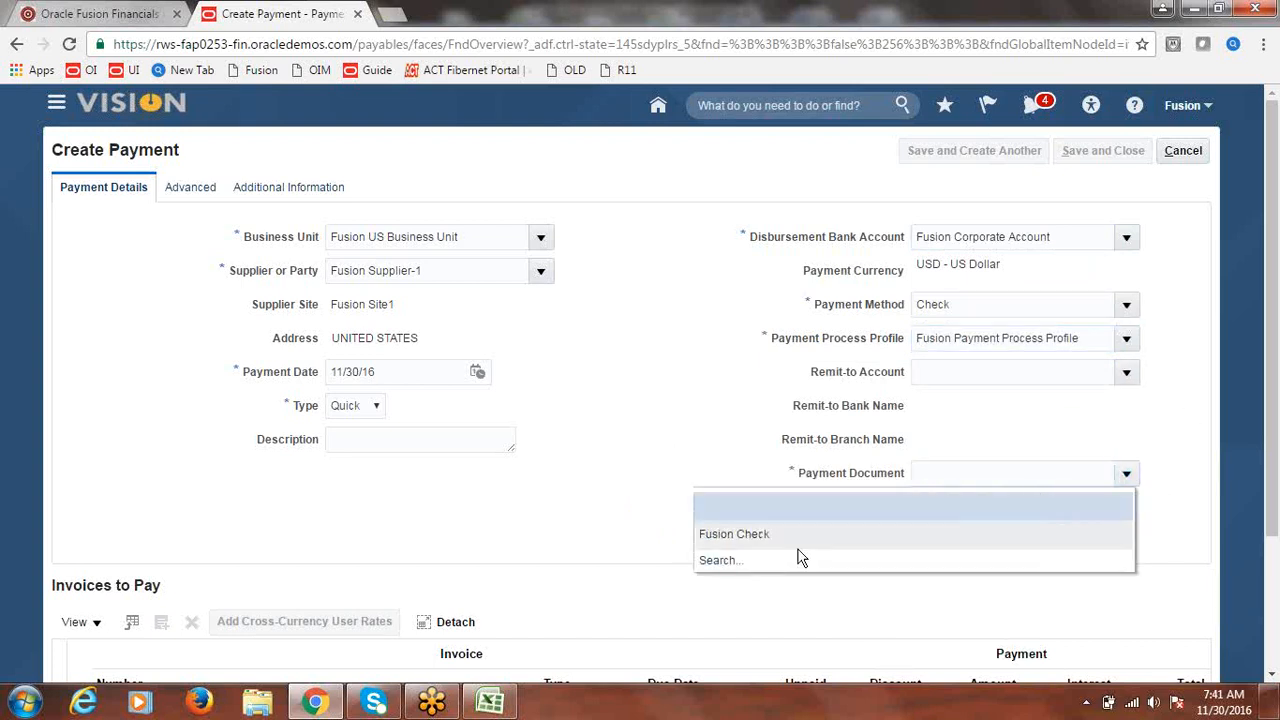
{"action": "left_click", "coordinate": [797, 555]}
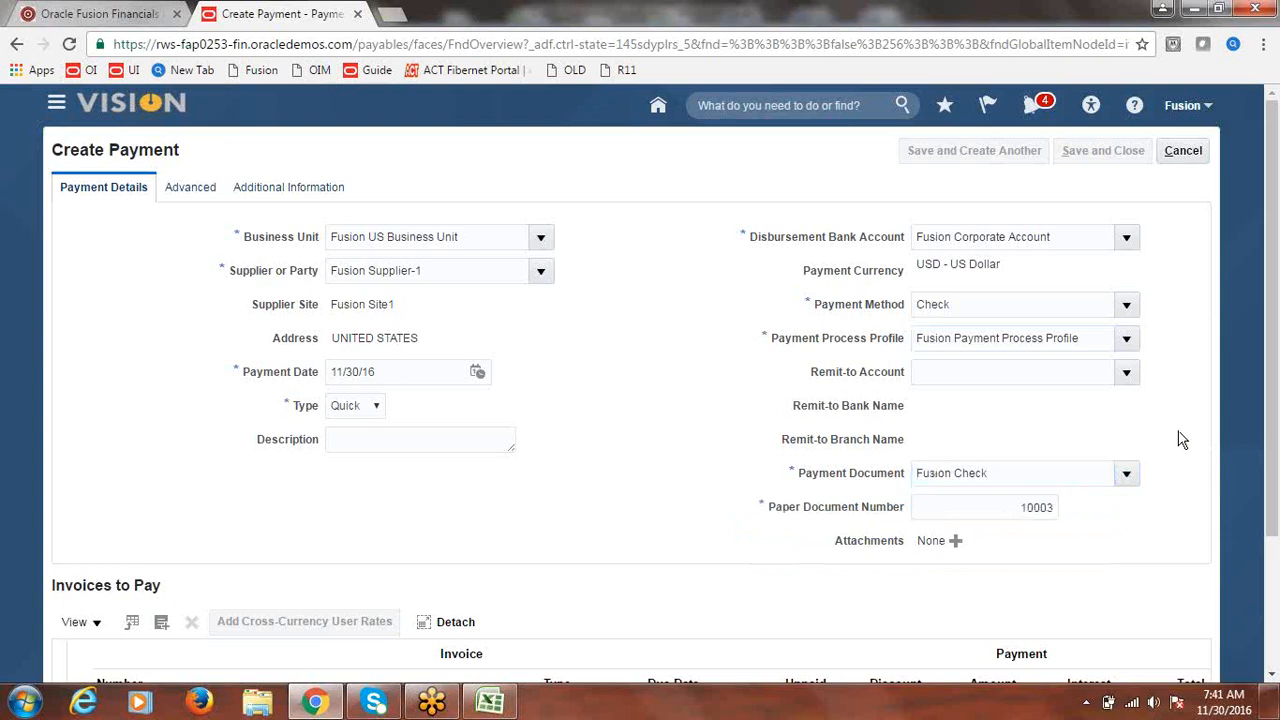
{"action": "left_click_drag", "start_coordinate": [1272, 311], "coordinate": [1276, 430]}
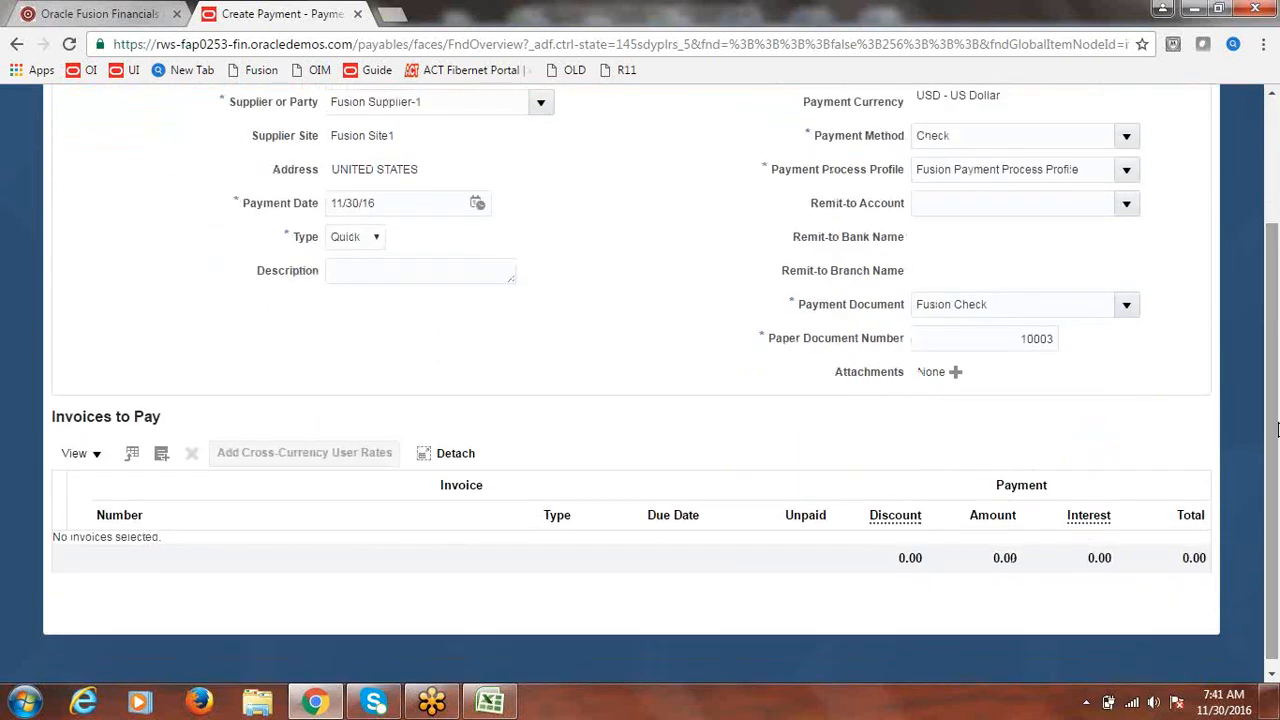
- Add INVOICE1 to the payment, then try adding Invoice2 and get the pay-alone error
{"action": "left_click", "coordinate": [161, 456]}
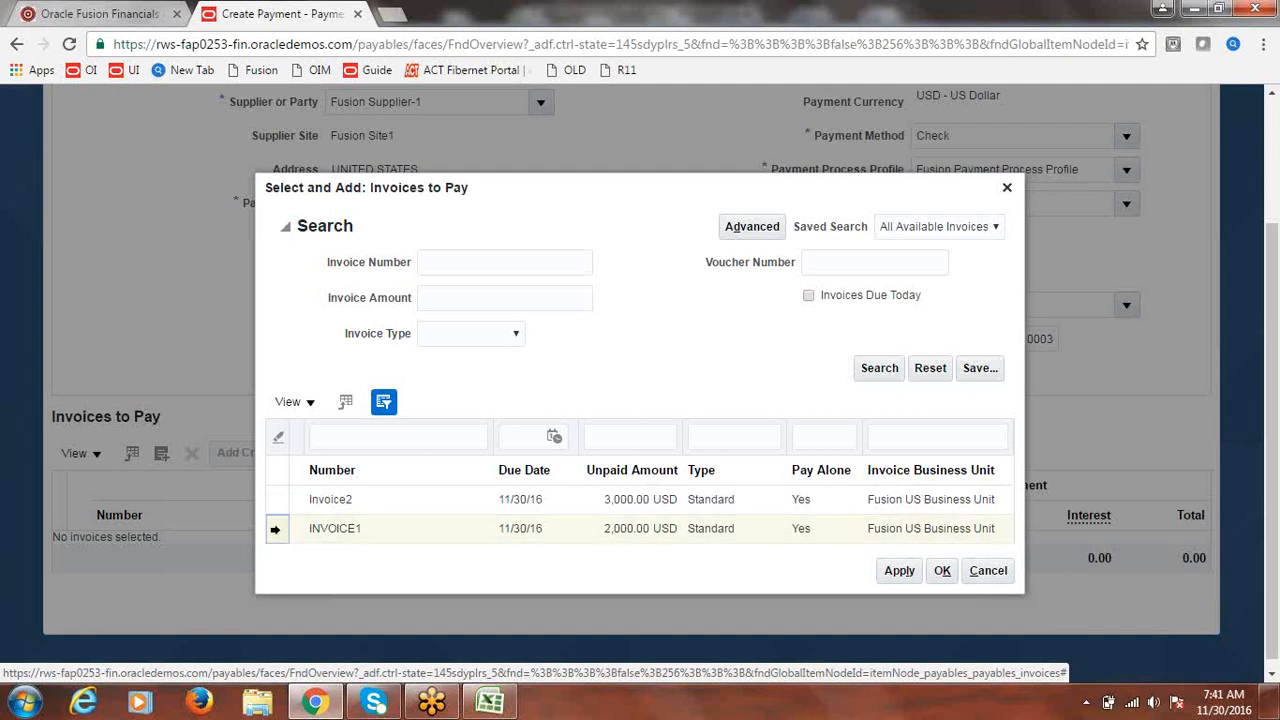
{"action": "left_click", "coordinate": [275, 529]}
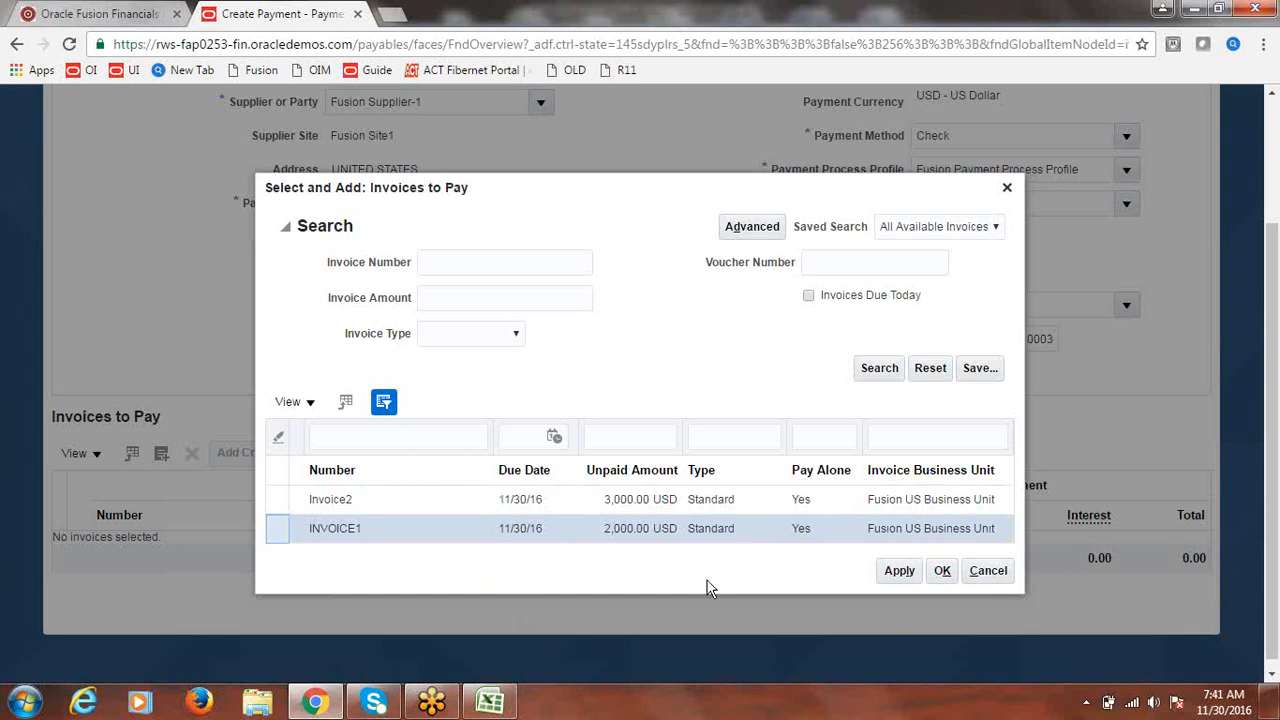
{"action": "left_click", "coordinate": [900, 575]}
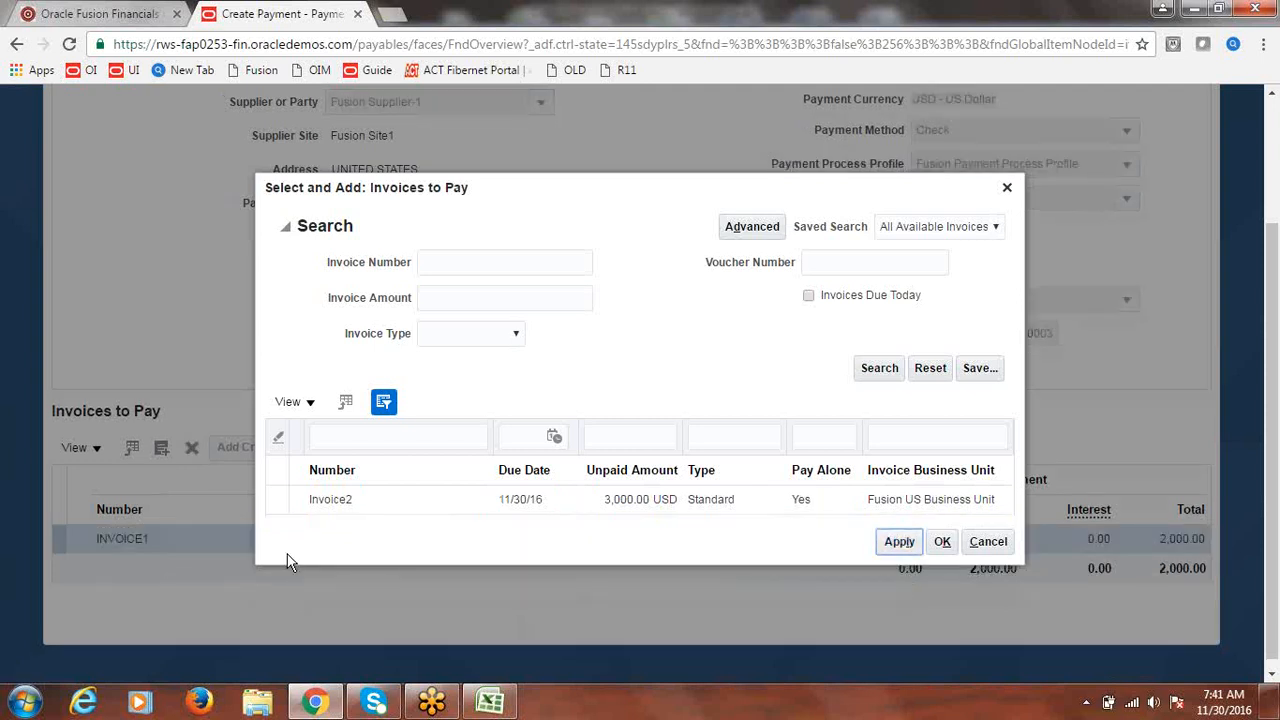
{"action": "left_click", "coordinate": [278, 511]}
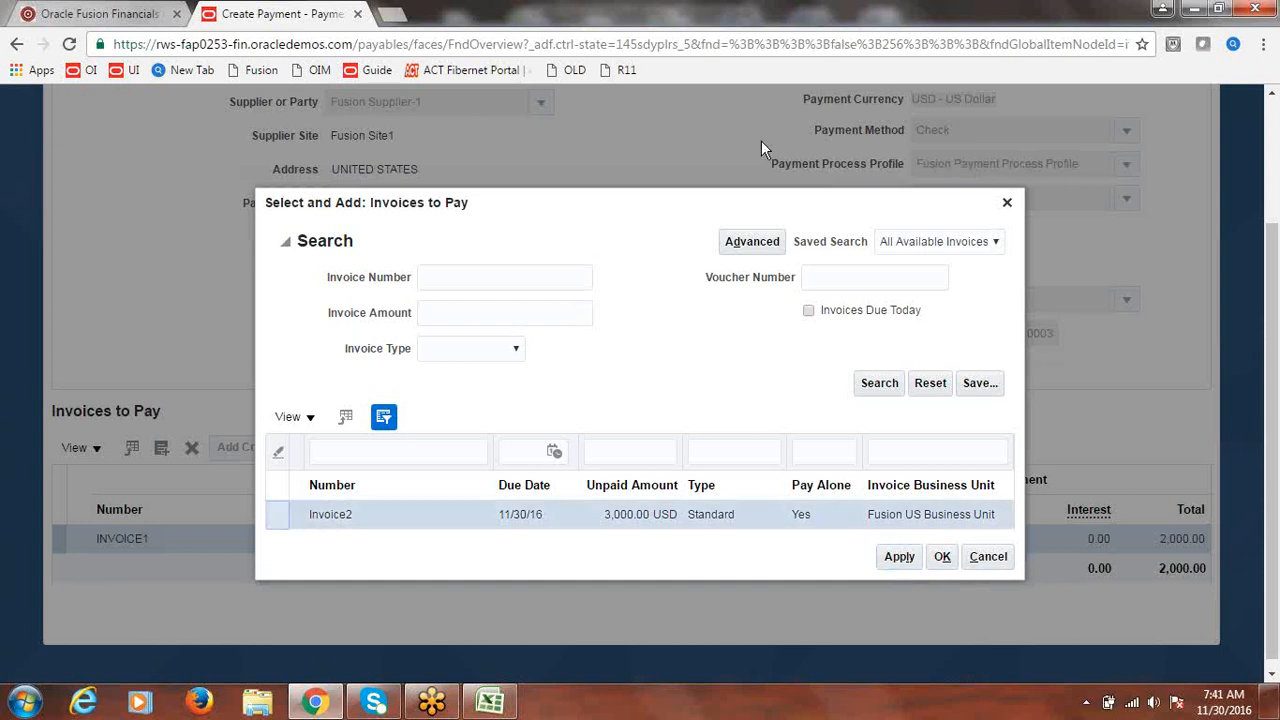
{"action": "left_click_drag", "start_coordinate": [680, 207], "coordinate": [492, 182]}
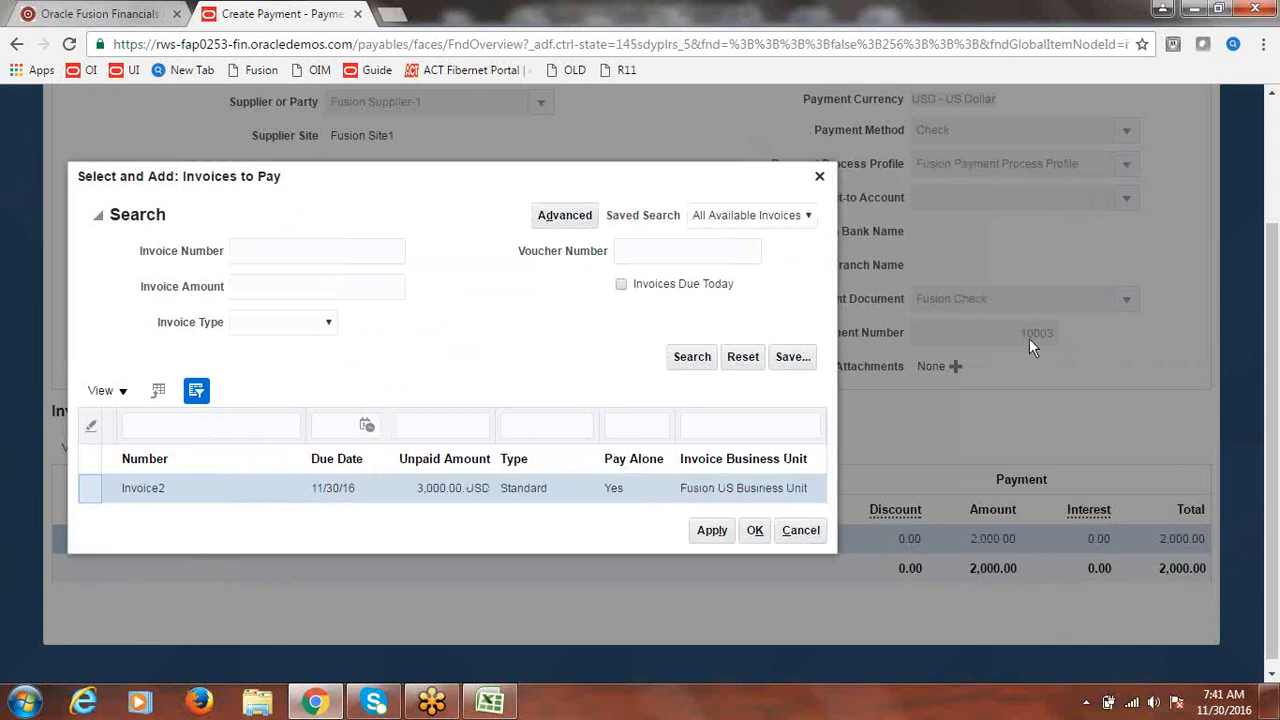
{"action": "left_click_drag", "start_coordinate": [457, 194], "coordinate": [625, 193]}
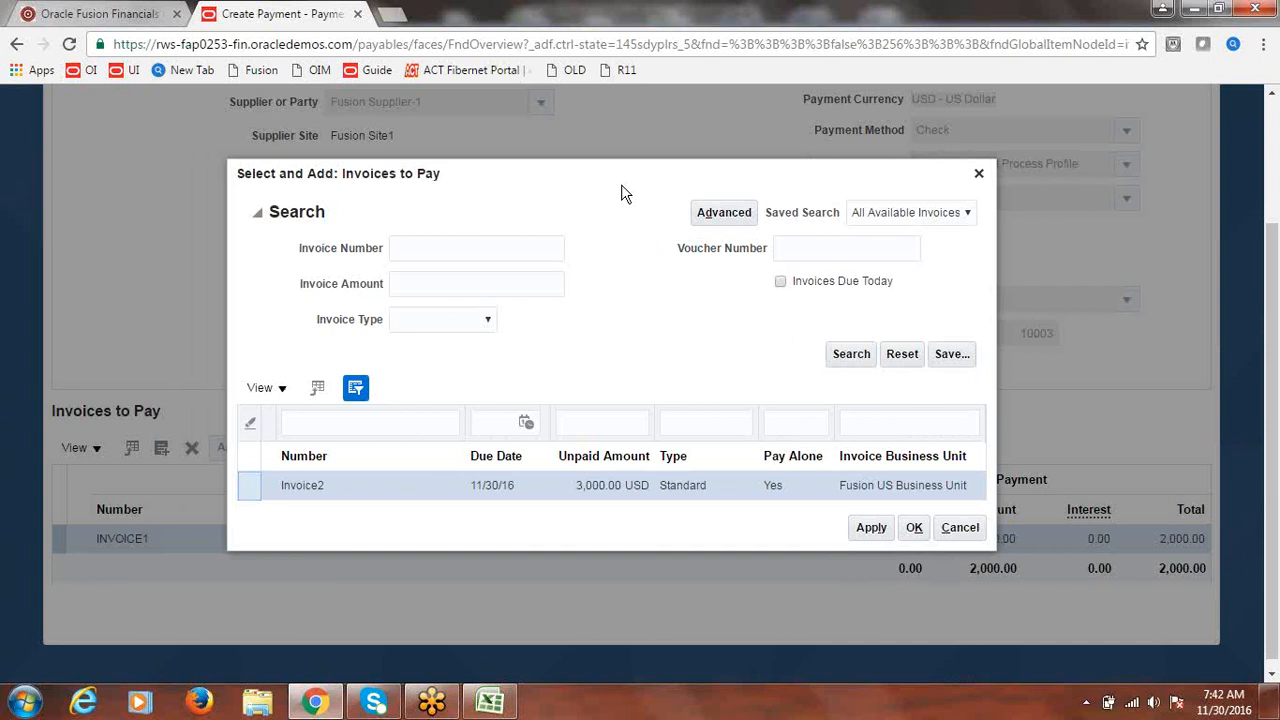
{"action": "left_click", "coordinate": [874, 533]}
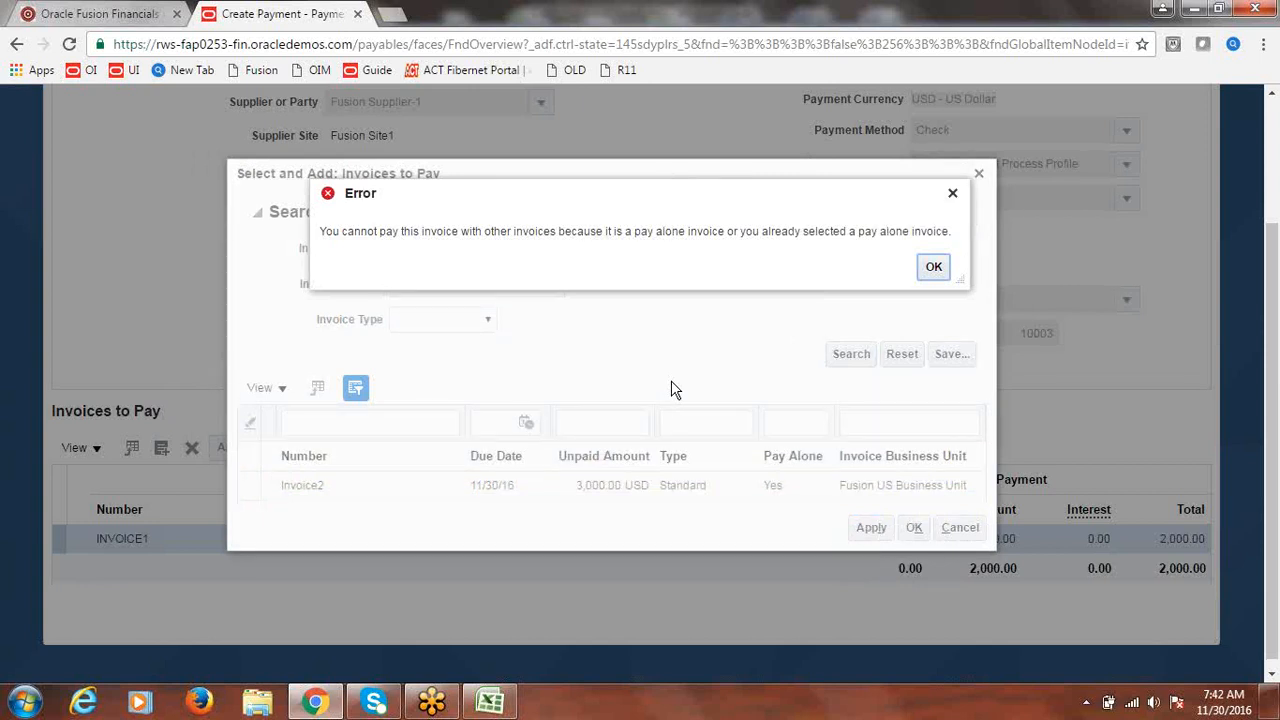
- Dismiss the error, save and close the INVOICE1-only payment, and switch to Excel
{"action": "left_click", "coordinate": [935, 268]}
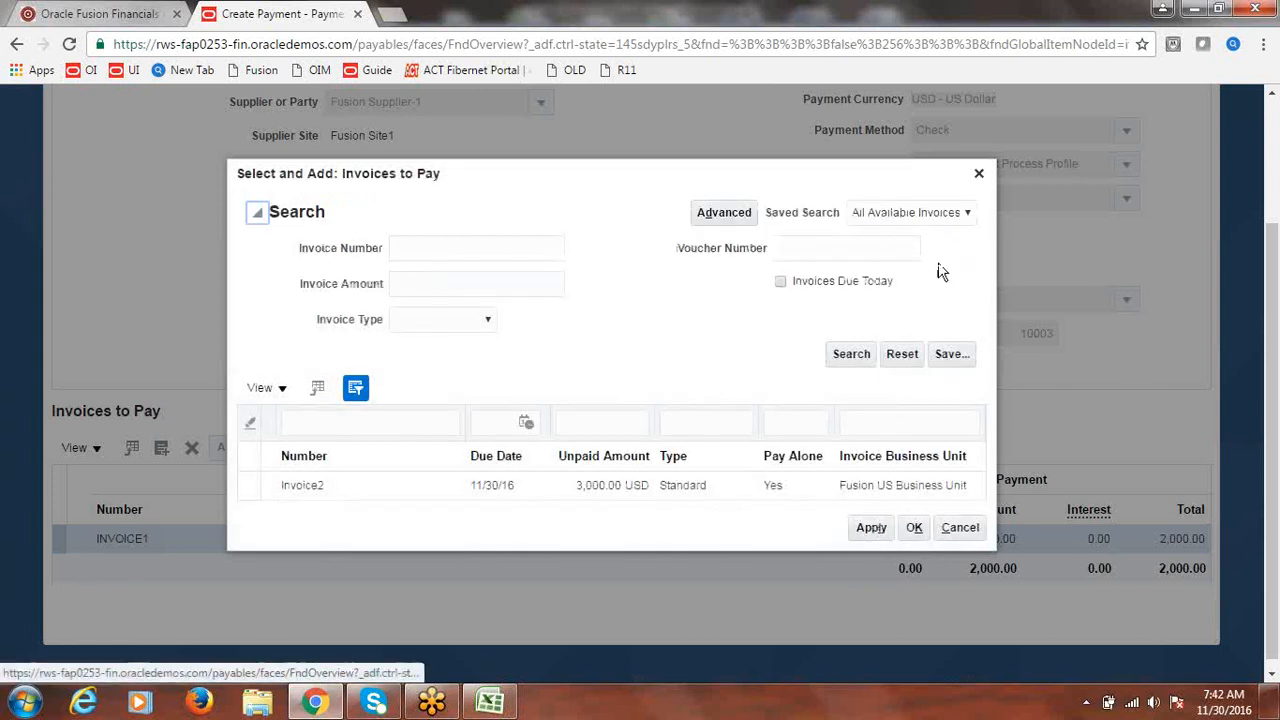
{"action": "left_click", "coordinate": [962, 530]}
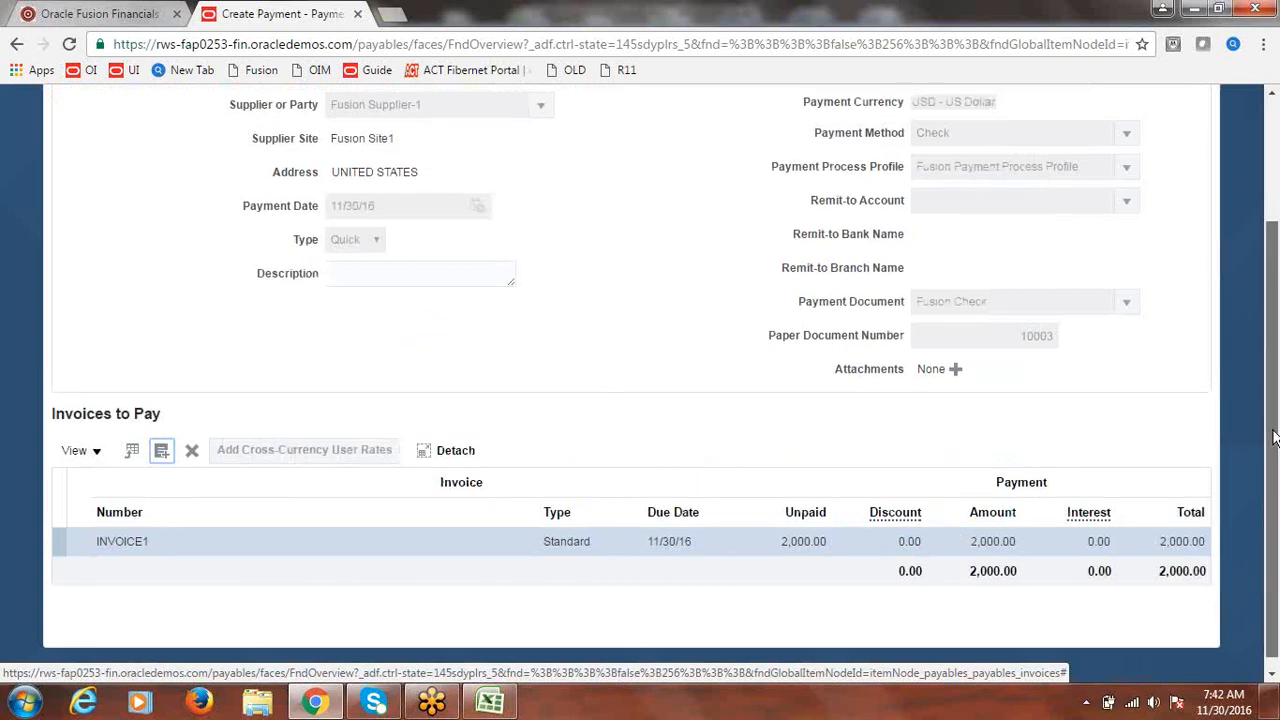
{"action": "scroll", "coordinate": [1274, 440], "scroll_direction": "up", "scroll_amount": 2}
{"action": "left_click", "coordinate": [1121, 152]}
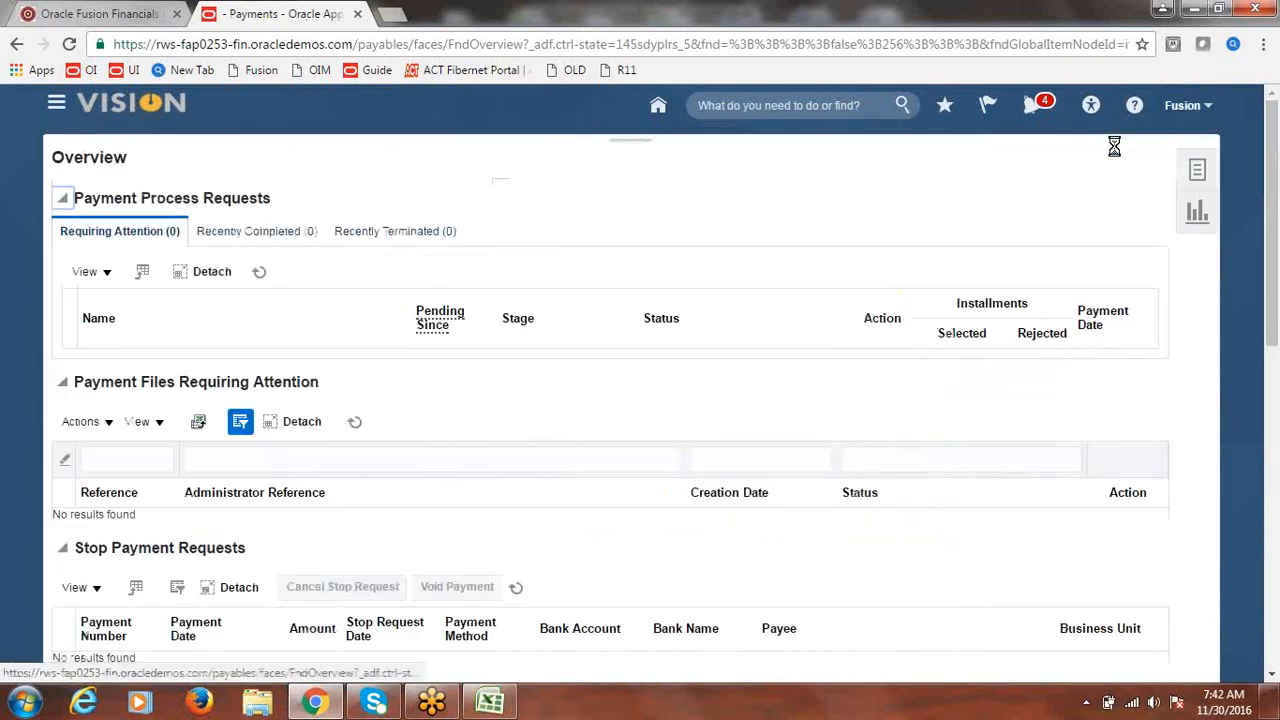
{"action": "left_click", "coordinate": [748, 266]}
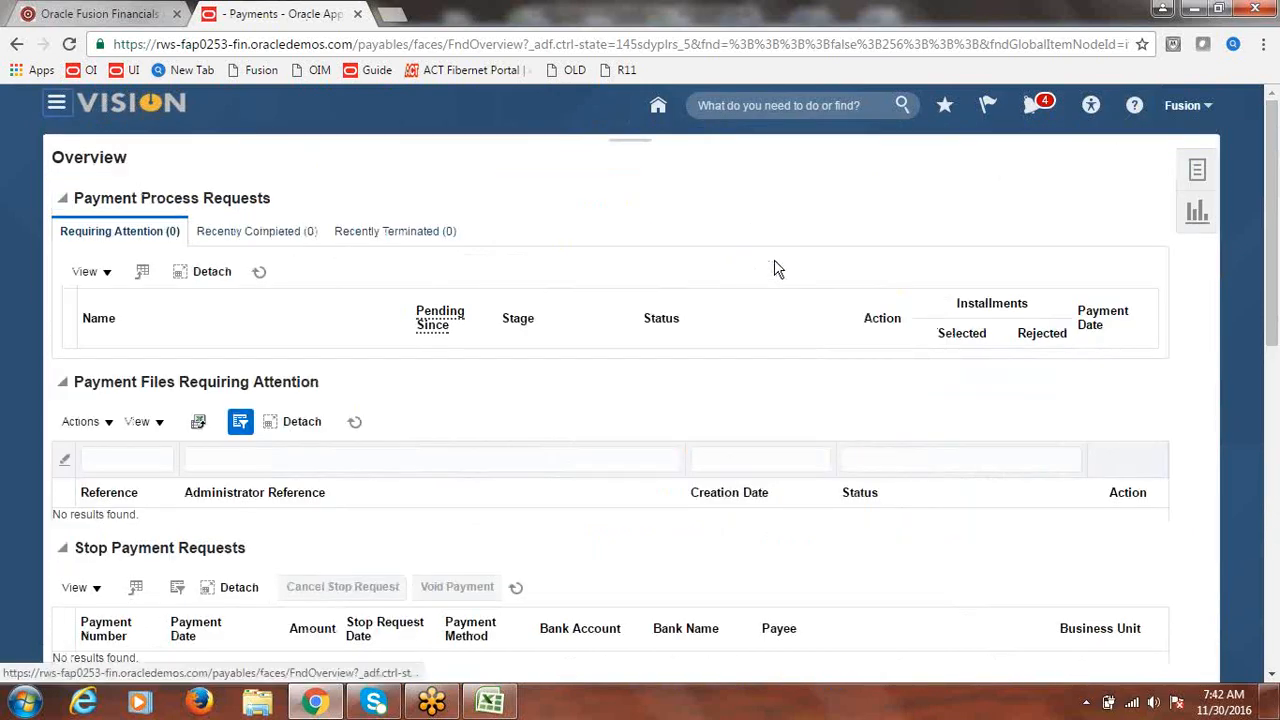
{"action": "left_click", "coordinate": [491, 704]}
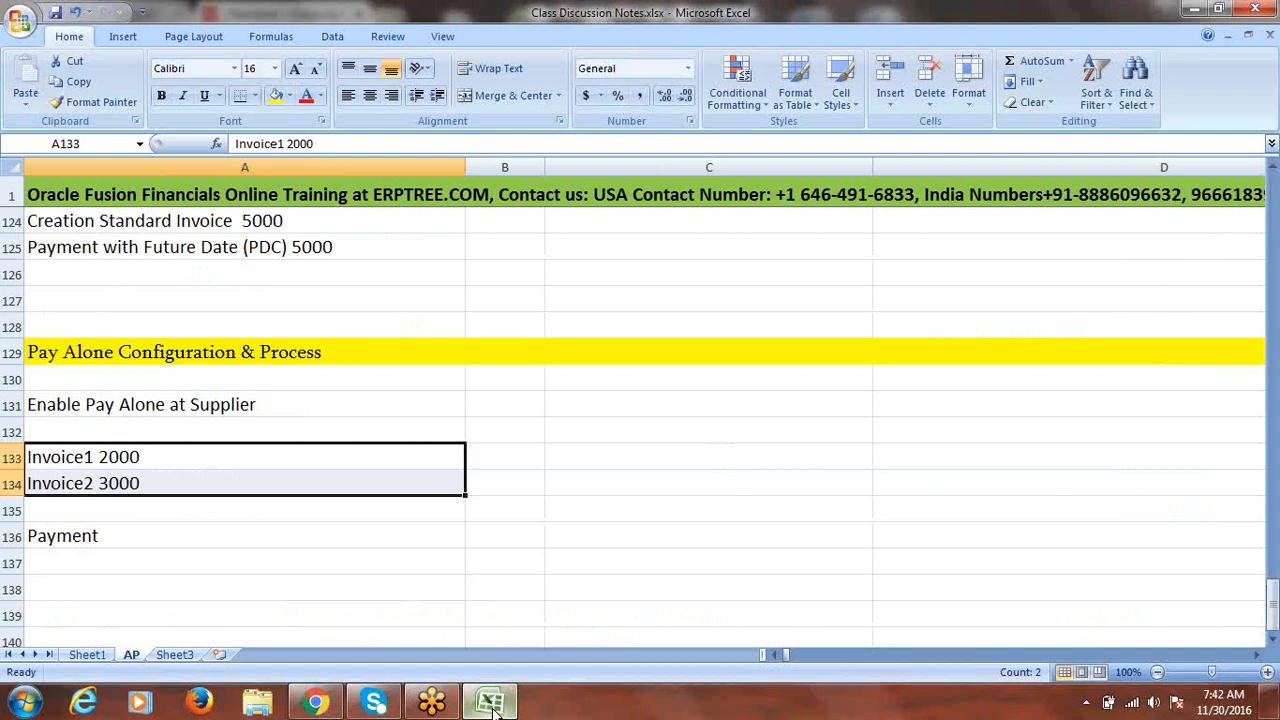
- Mark the Pay Alone topic as Done in B49 and save the workbook
{"action": "left_click_drag", "start_coordinate": [1274, 618], "coordinate": [1266, 336]}
{"action": "left_click", "coordinate": [330, 450]}
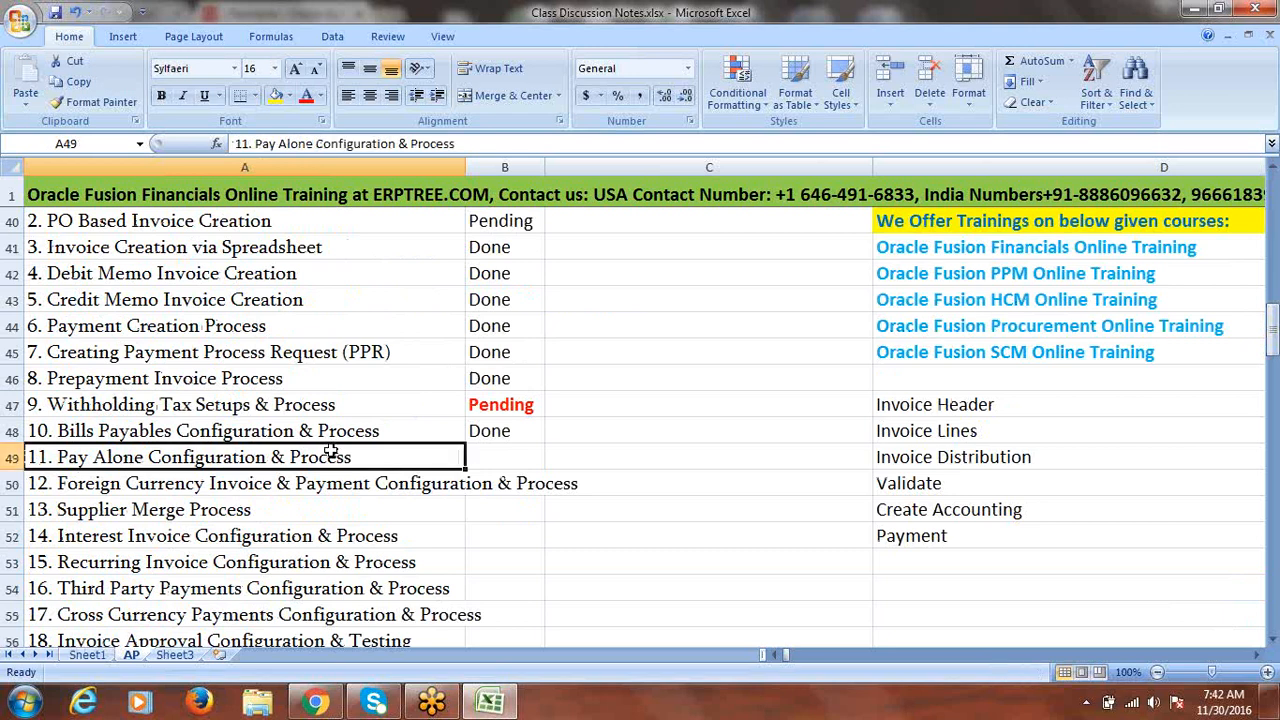
{"action": "key", "text": "Tab"}
{"action": "type", "text": "done"}
{"action": "key", "text": "Tab"}
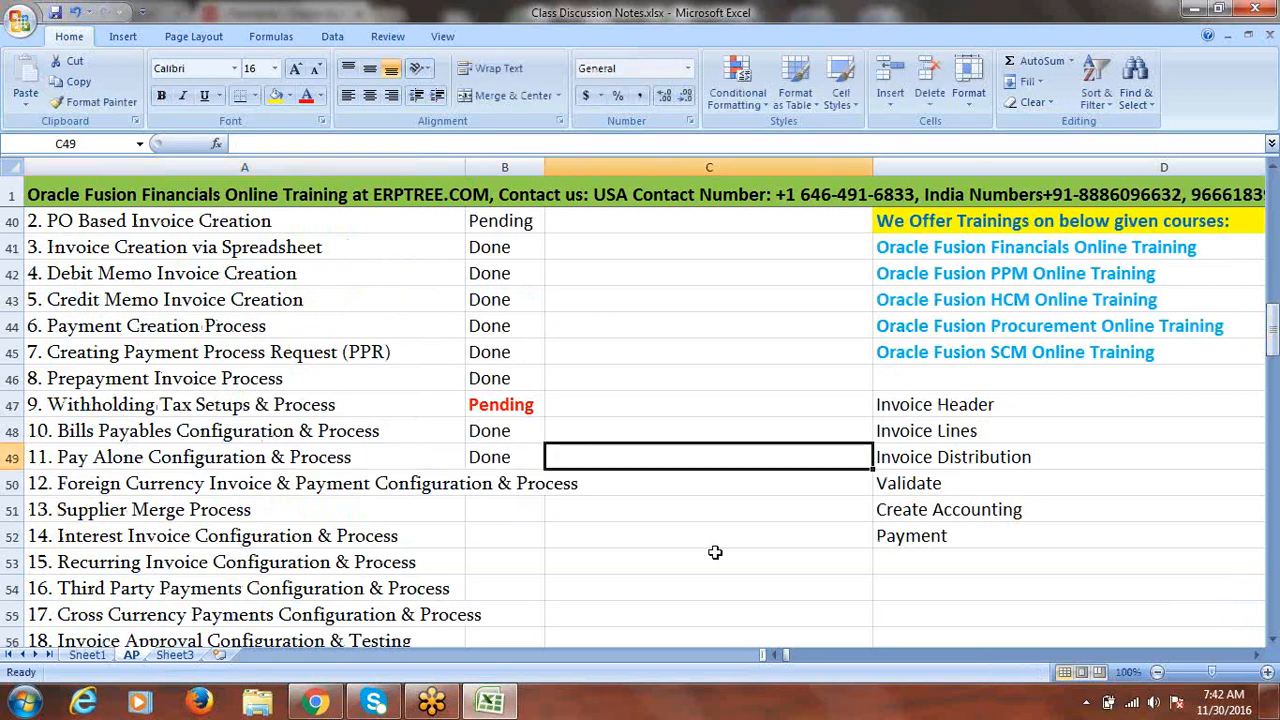
{"action": "key", "text": "ctrl+s"}
- Copy the Foreign Currency heading from A50 into A138 and delete its '12. ' numbering
{"action": "left_click", "coordinate": [301, 487]}
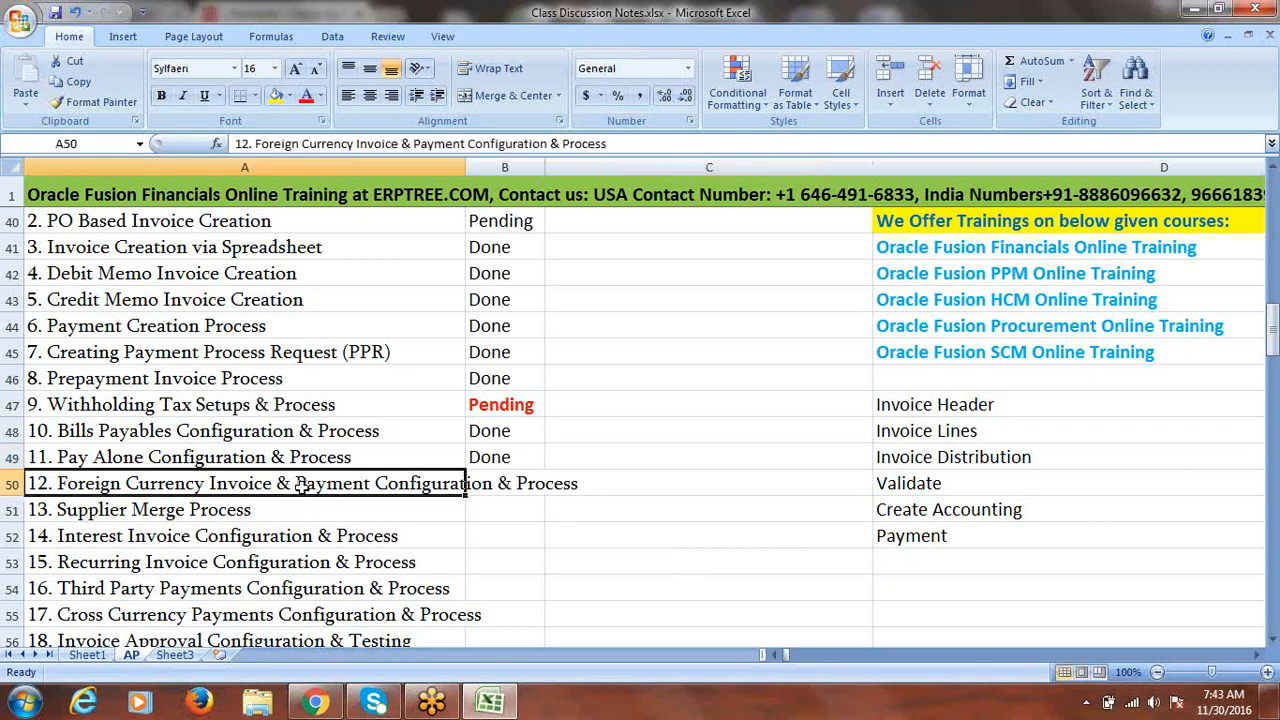
{"action": "key", "text": "ctrl+c"}
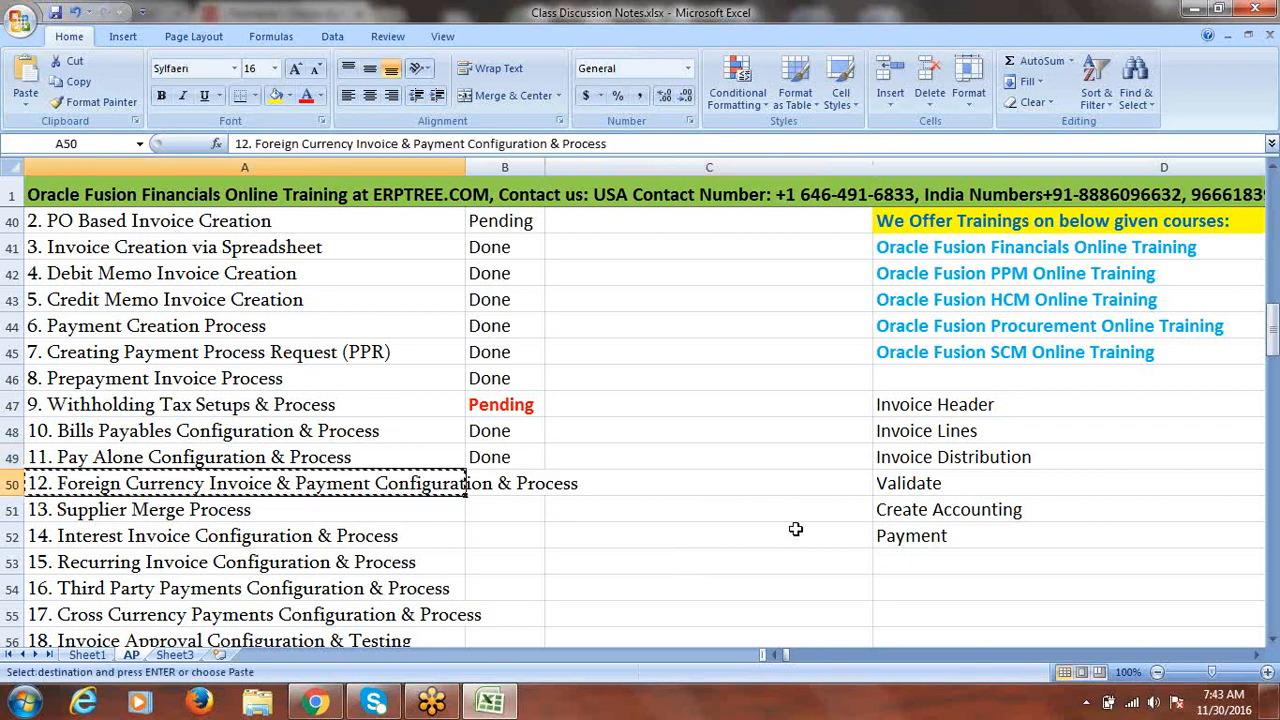
{"action": "left_click_drag", "start_coordinate": [1270, 332], "coordinate": [1274, 612]}
{"action": "left_click", "coordinate": [1273, 639]}
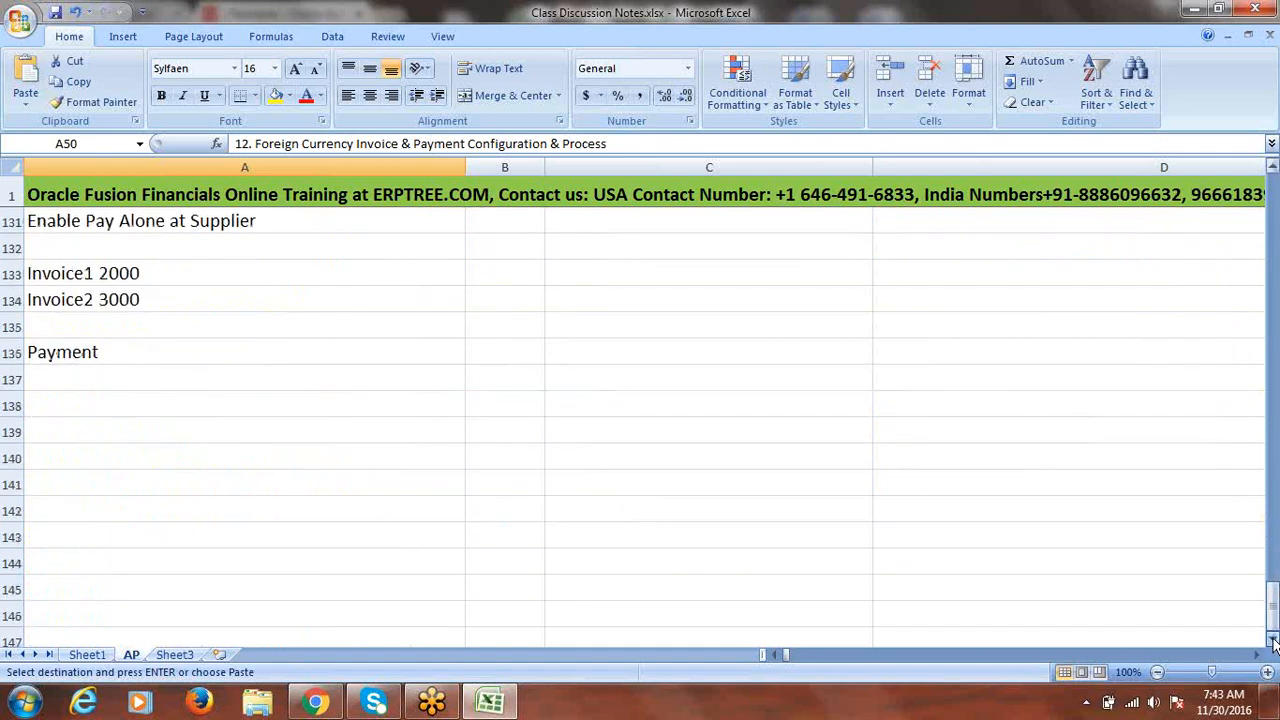
{"action": "left_click", "coordinate": [60, 407]}
{"action": "key", "text": "ctrl+v"}
{"action": "left_click_drag", "start_coordinate": [63, 413], "coordinate": [59, 394]}
{"action": "double_click", "coordinate": [60, 401]}
{"action": "key", "text": "BackSpace"}
{"action": "key", "text": "BackSpace"}
{"action": "key", "text": "BackSpace"}
{"action": "key", "text": "BackSpace"}
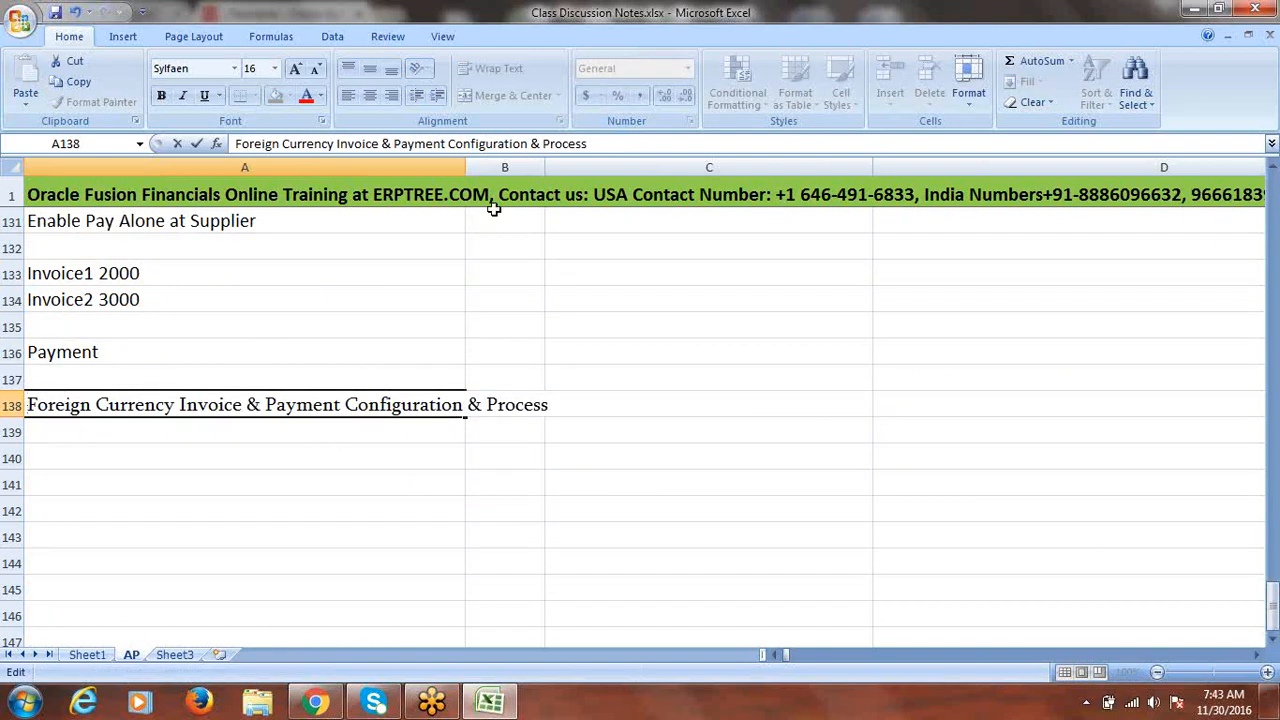
- Finish the A138 heading and give row 138 a yellow fill
{"action": "left_click", "coordinate": [347, 447]}
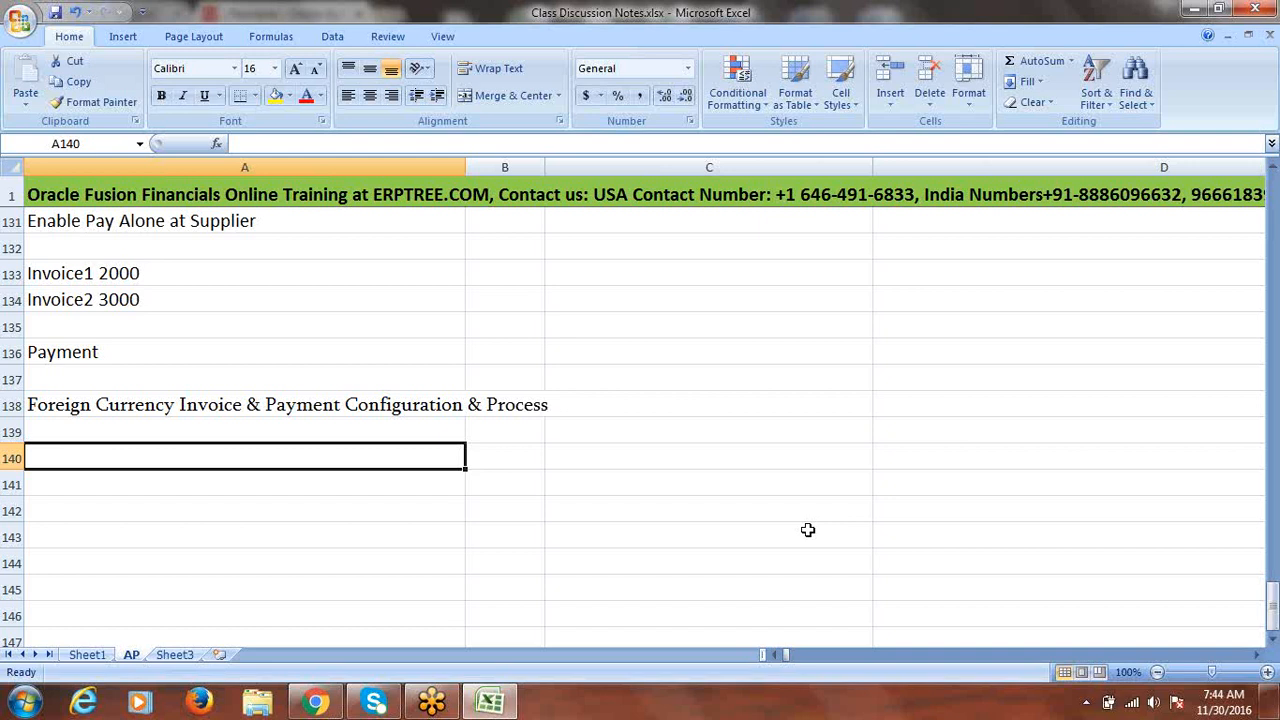
{"action": "left_click", "coordinate": [128, 434]}
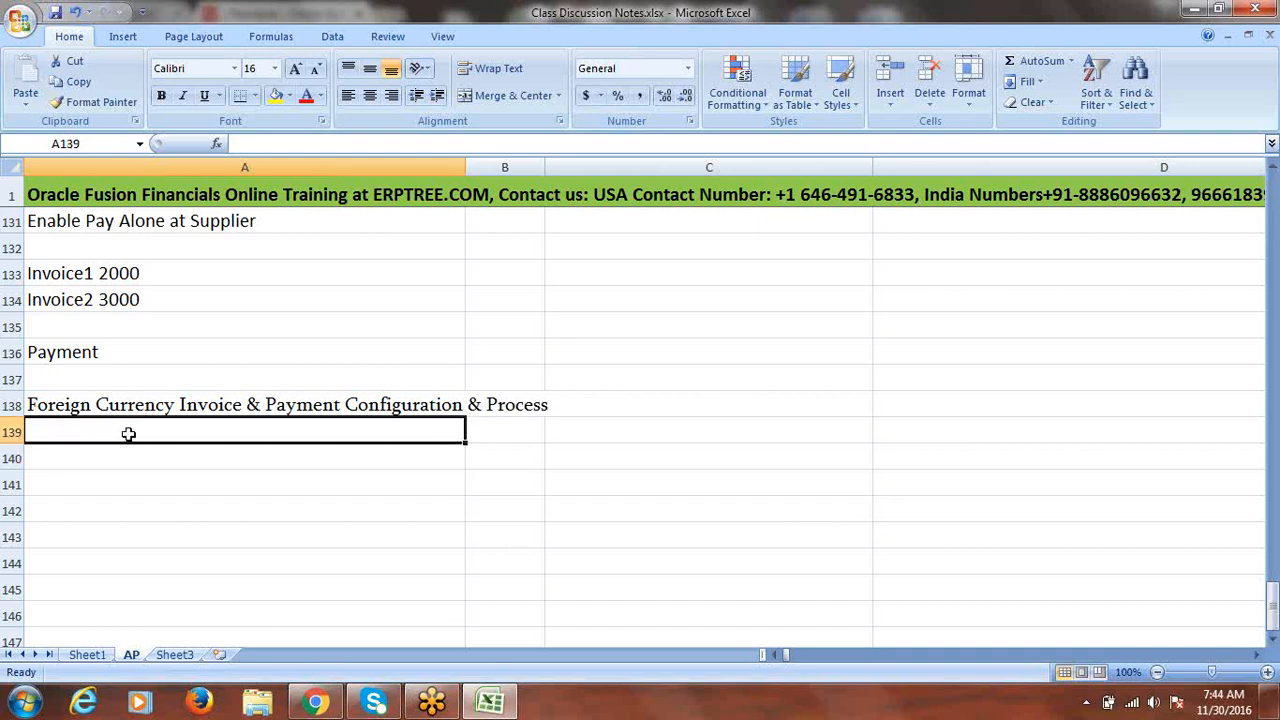
{"action": "left_click", "coordinate": [10, 405]}
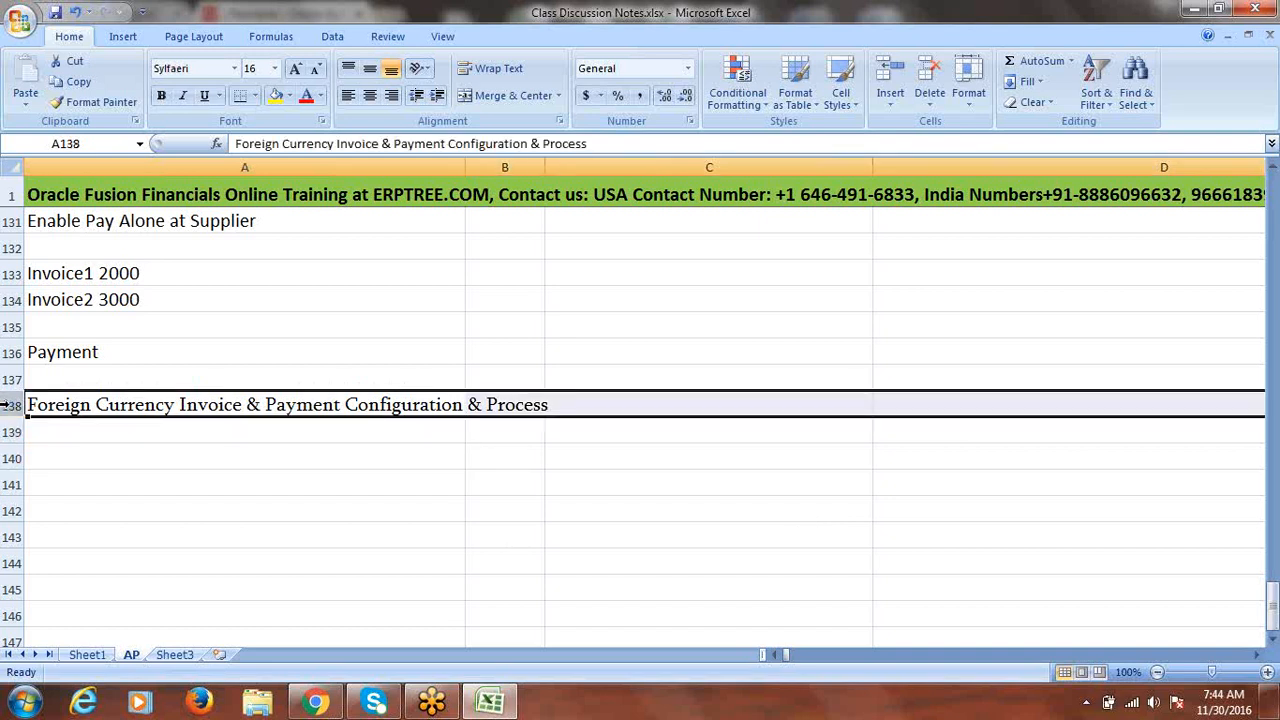
{"action": "left_click", "coordinate": [281, 96]}
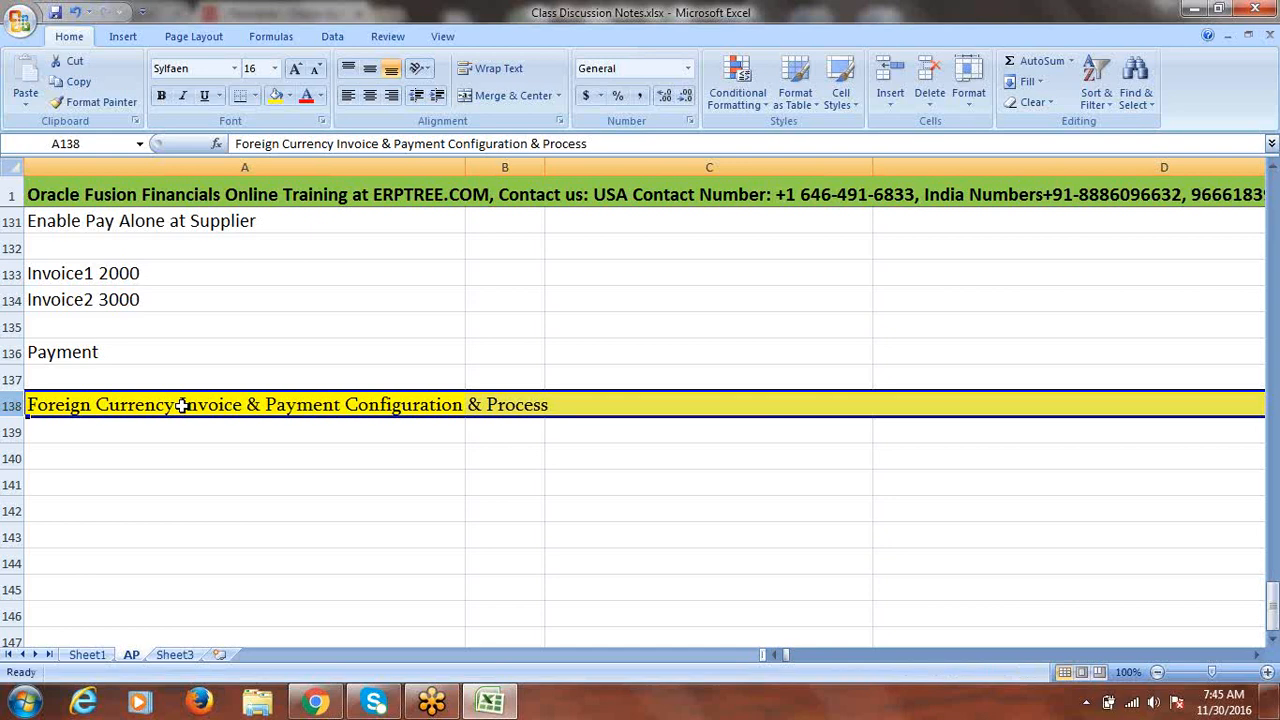
{"action": "left_click", "coordinate": [181, 405]}
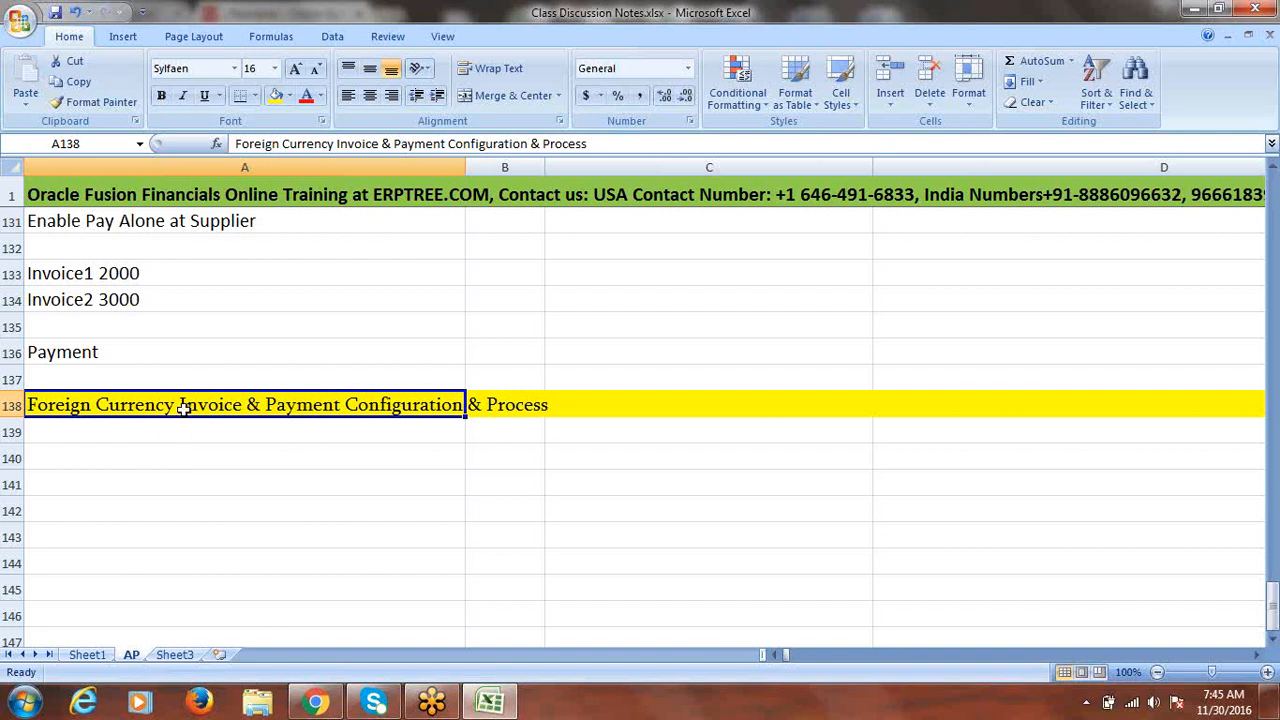
- Save the notes workbook with Ctrl+S and move to cell A139
{"action": "left_click", "coordinate": [505, 708]}
{"action": "left_click", "coordinate": [505, 706]}
{"action": "key", "text": "ctrl+s"}
{"action": "left_click", "coordinate": [173, 429]}
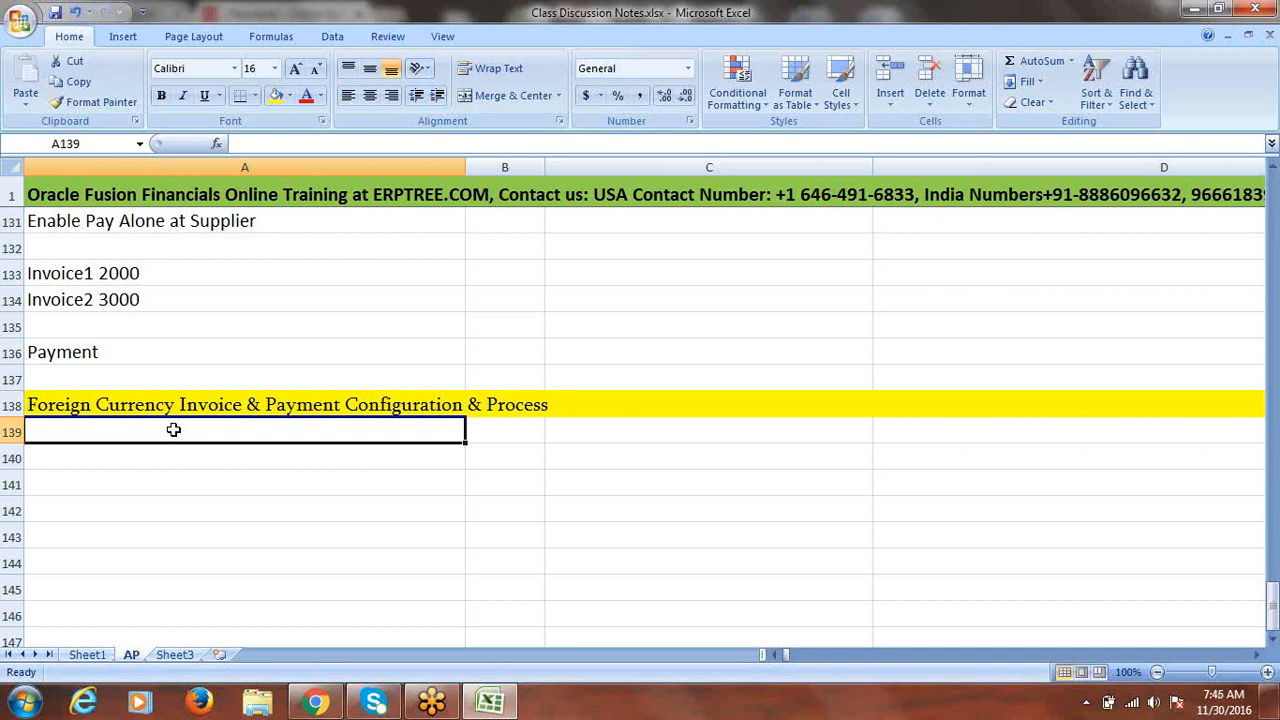
- Enter 'Setup Common Options' in A139
{"action": "type", "text": "C"}
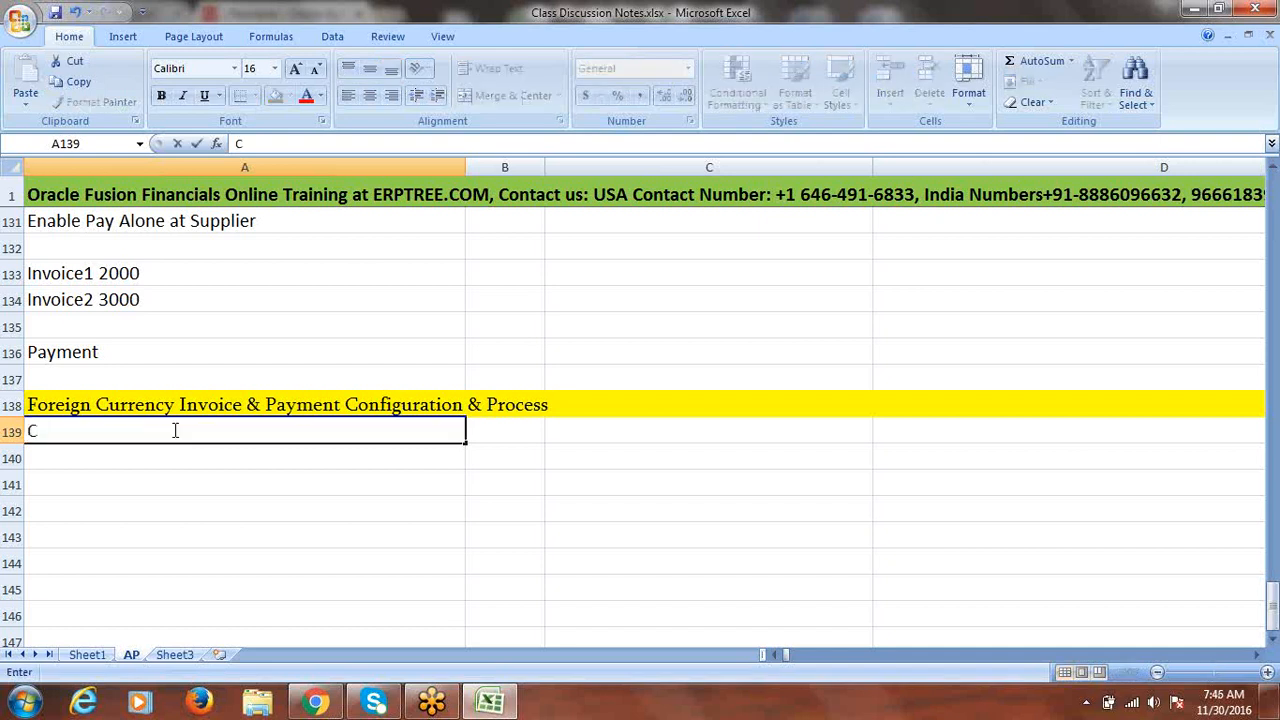
{"action": "type", "text": "omm"}
{"action": "key", "text": "BackSpace"}
{"action": "key", "text": "BackSpace"}
{"action": "key", "text": "BackSpace"}
{"action": "key", "text": "BackSpace"}
{"action": "type", "text": "Conf"}
{"action": "key", "text": "BackSpace"}
{"action": "key", "text": "BackSpace"}
{"action": "key", "text": "BackSpace"}
{"action": "key", "text": "BackSpace"}
{"action": "type", "text": "Setup C"}
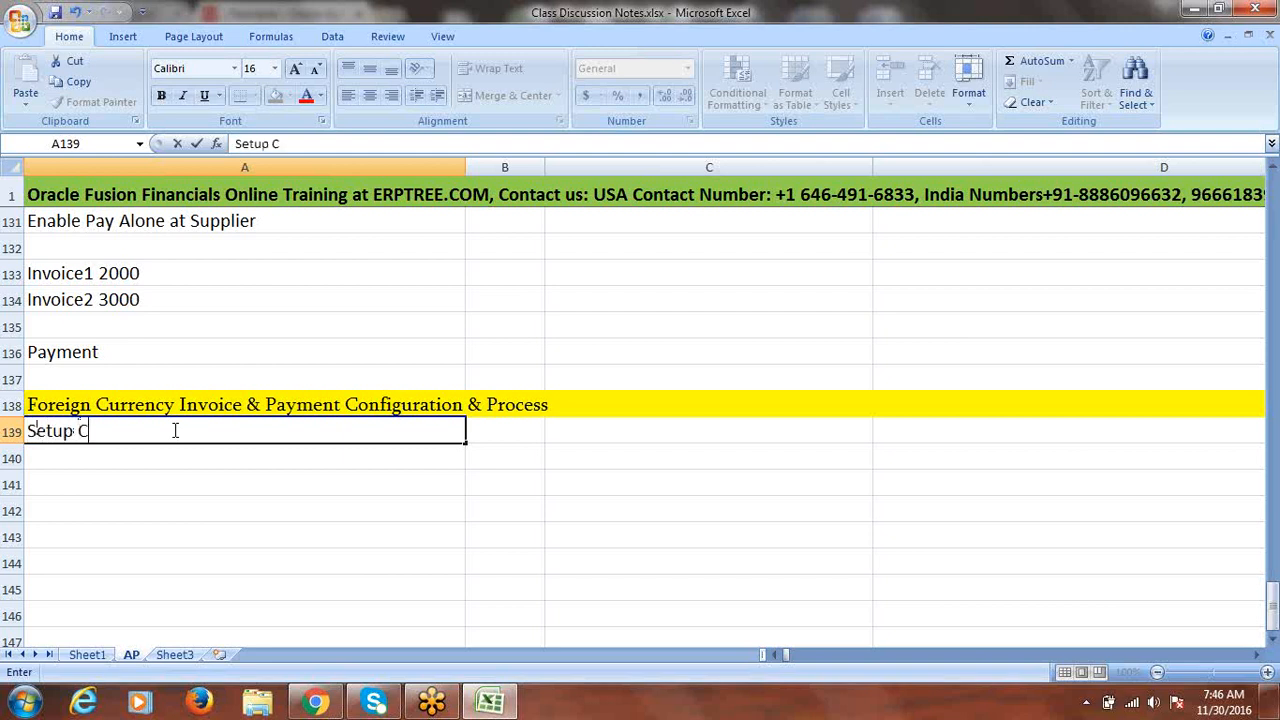
{"action": "type", "text": "ommon Opt"}
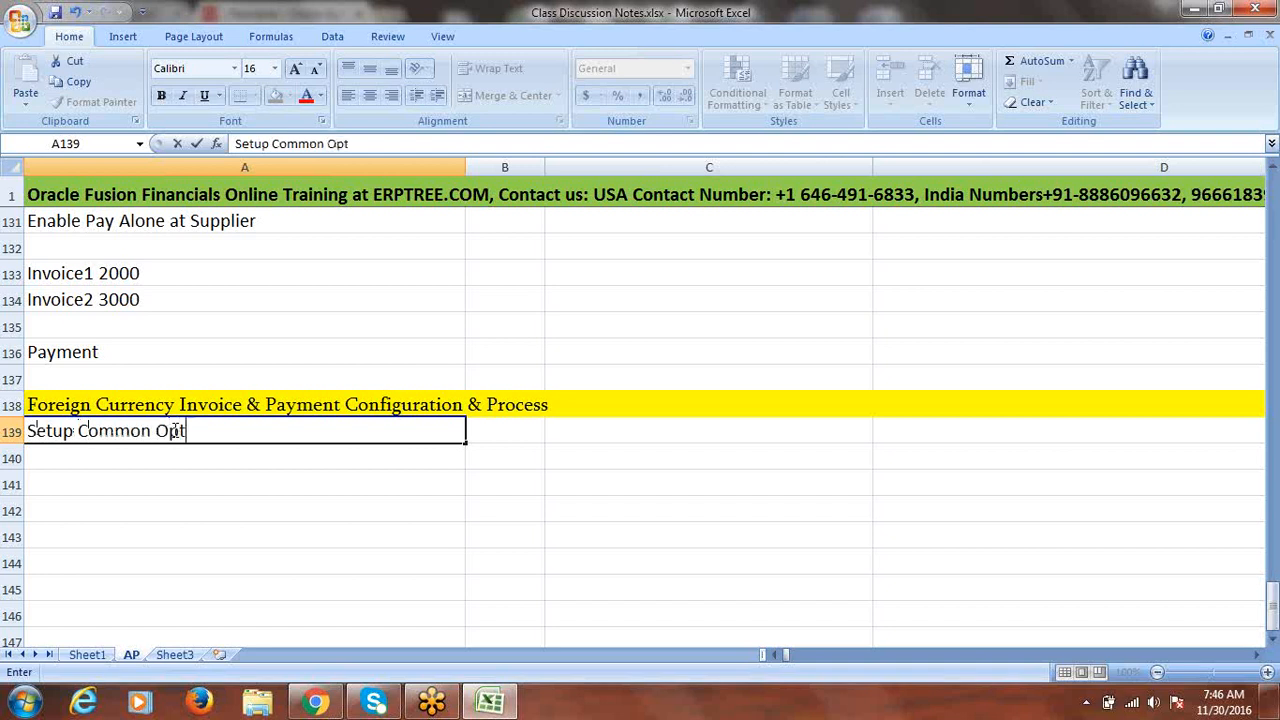
{"action": "type", "text": "ions"}
{"action": "key", "text": "Return"}
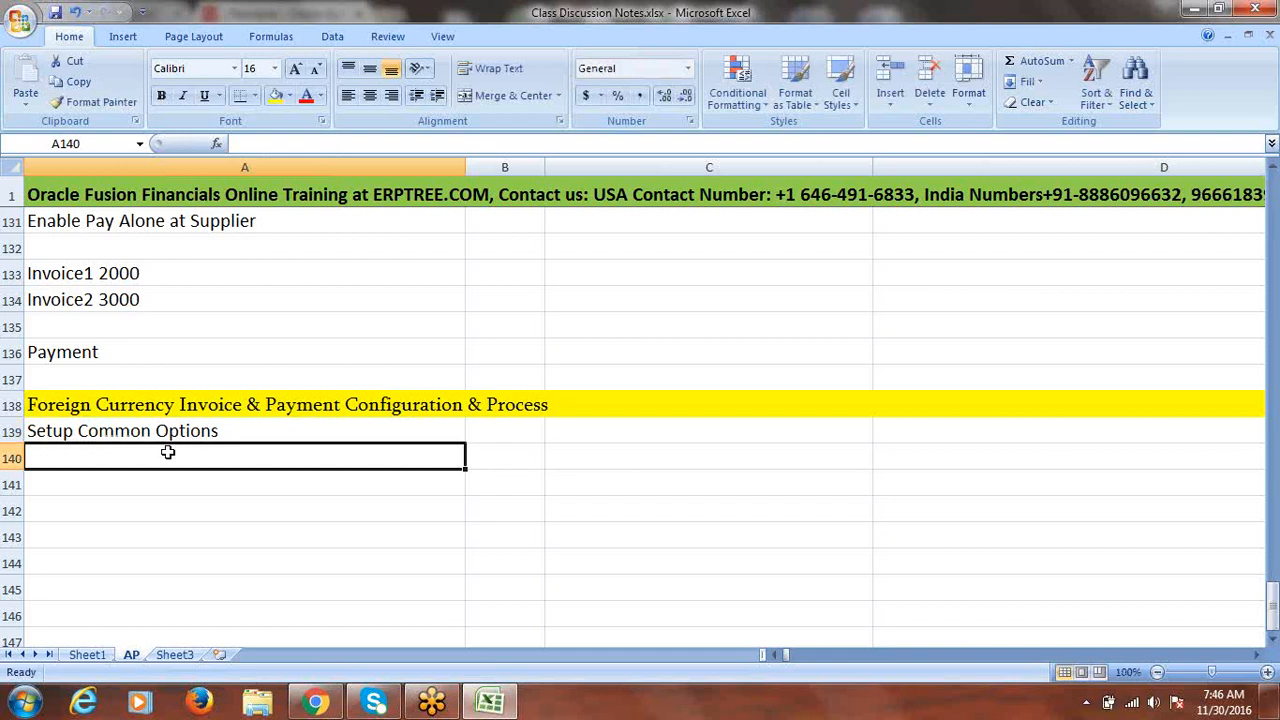
- Enter 'Bank Account' in A140 and 'Define Daily Rates' in A141, leaving A142 blank
{"action": "type", "text": "Bank A"}
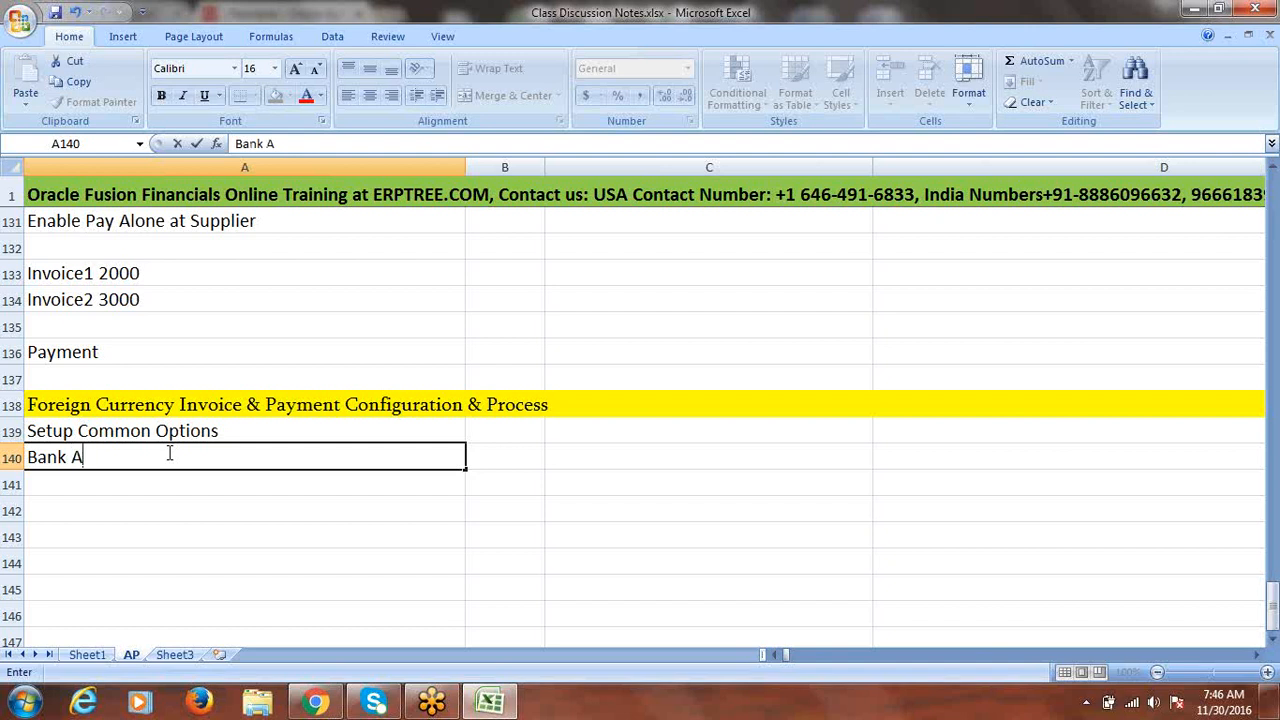
{"action": "type", "text": "ccount"}
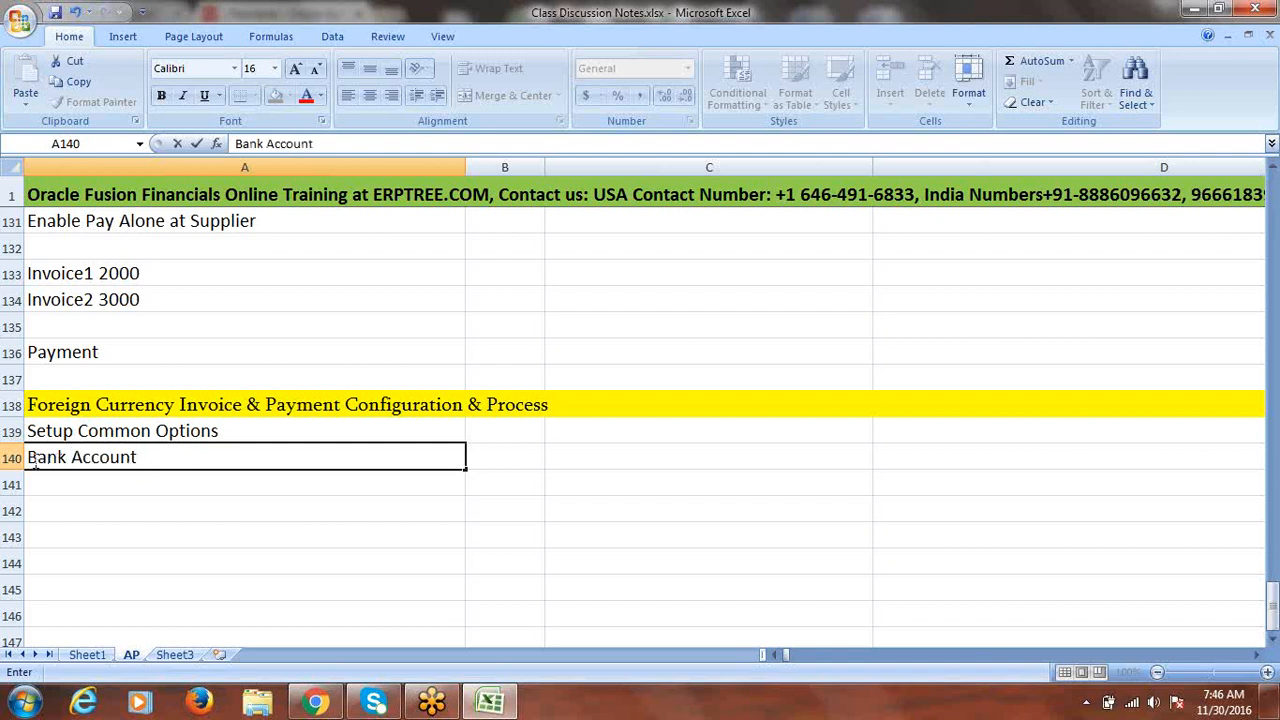
{"action": "left_click", "coordinate": [104, 482]}
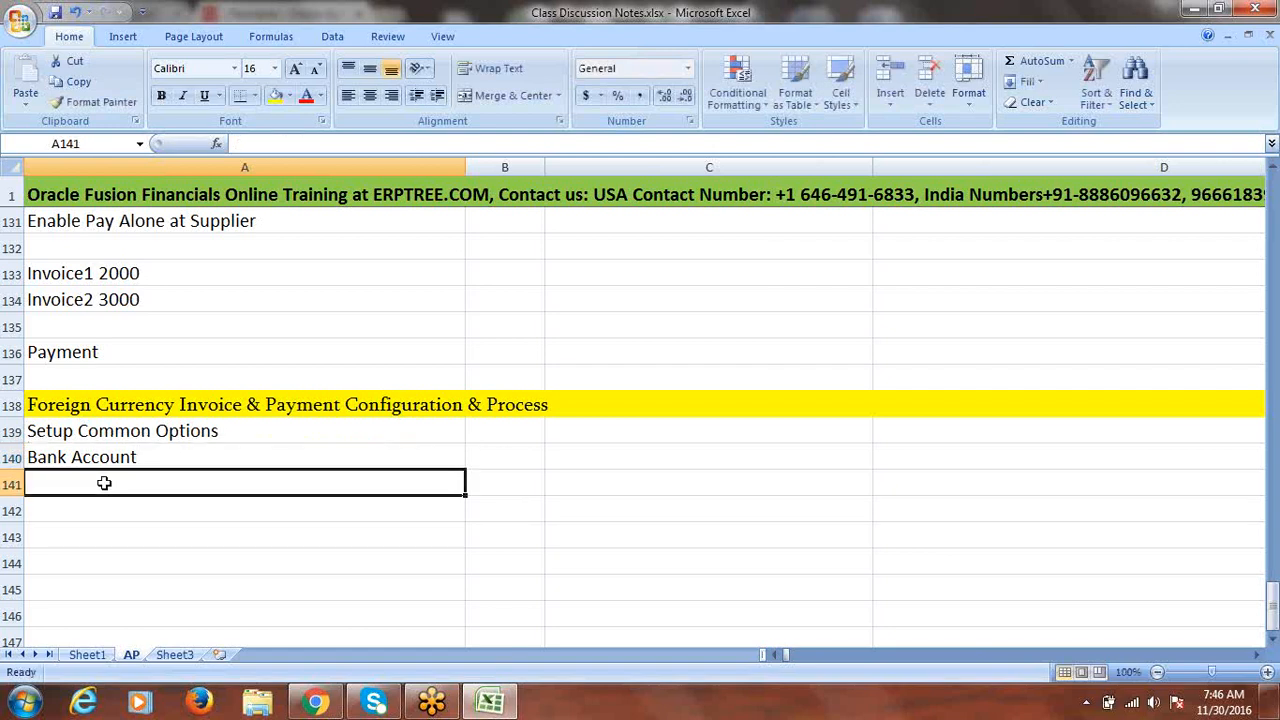
{"action": "type", "text": "Def"}
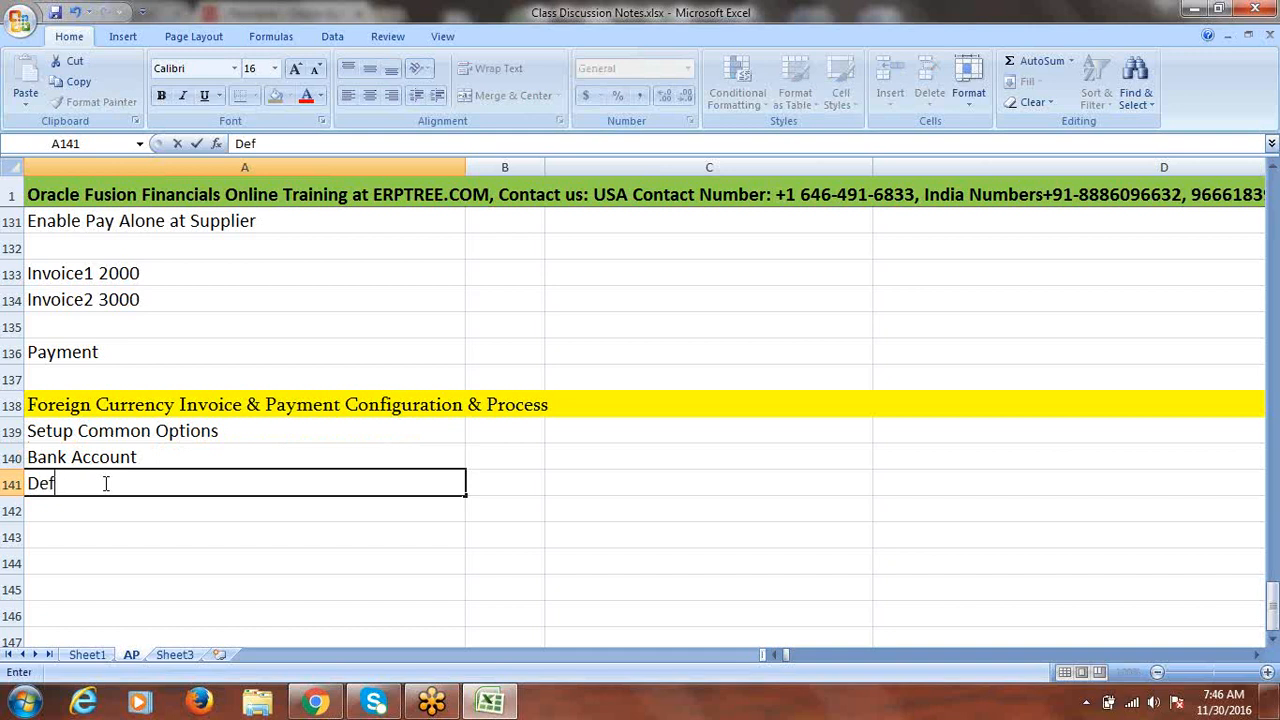
{"action": "type", "text": "ine Daily Rates"}
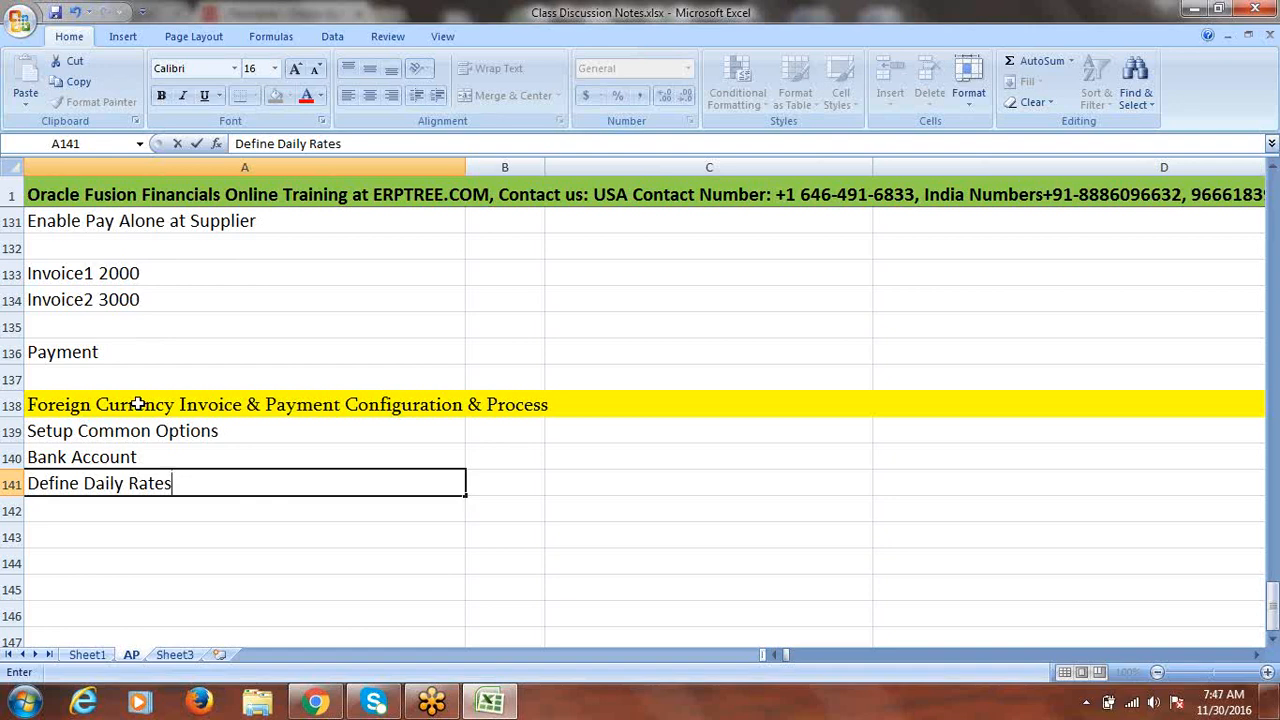
{"action": "left_click_drag", "start_coordinate": [188, 483], "coordinate": [118, 521]}
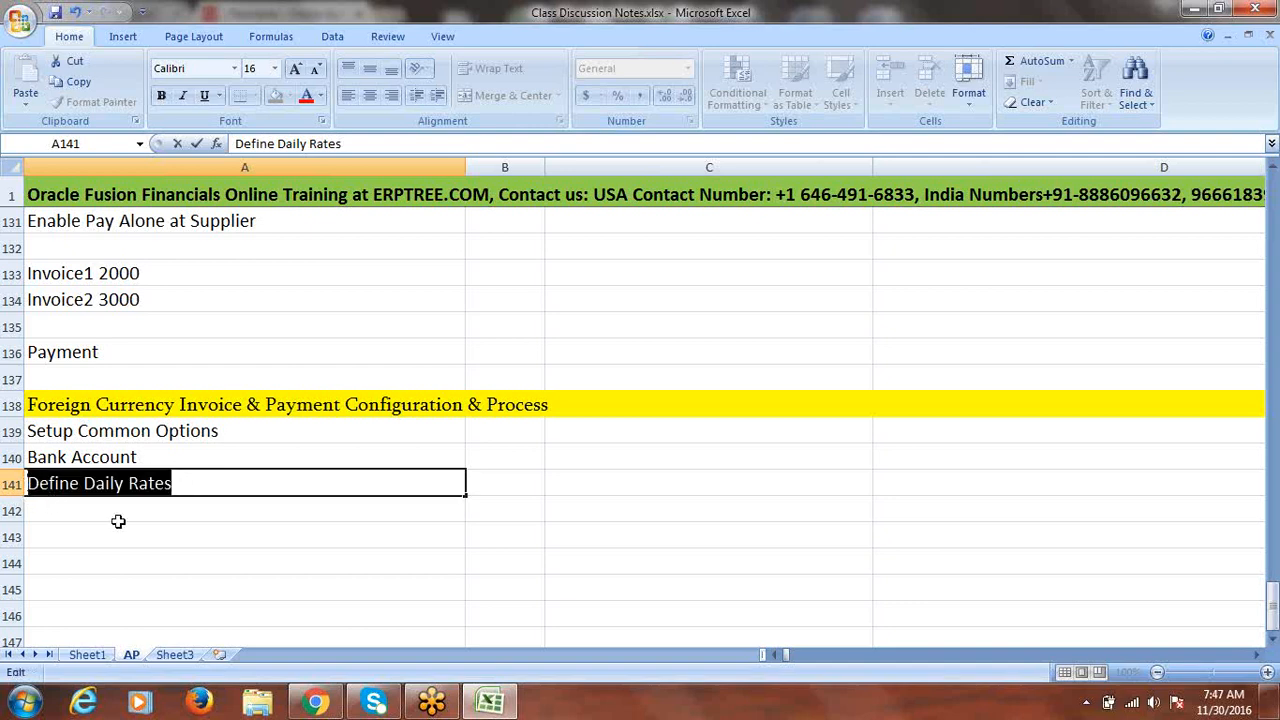
{"action": "left_click", "coordinate": [120, 510]}
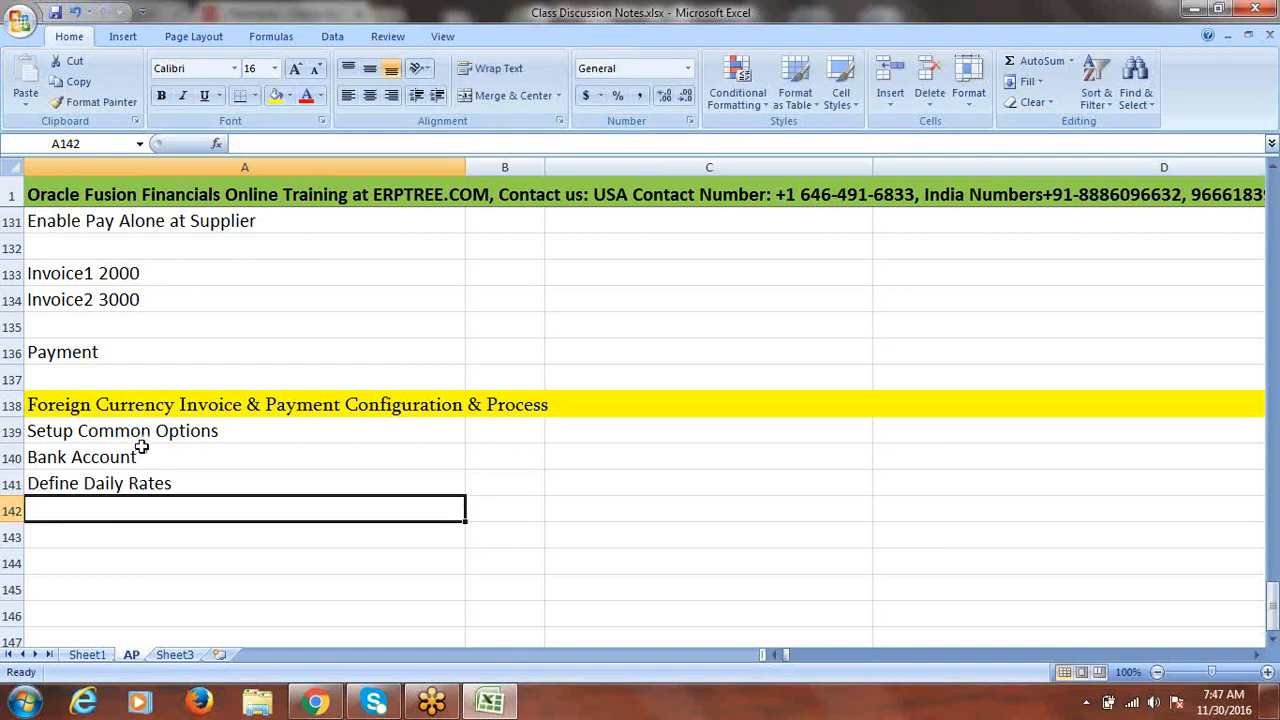
{"action": "left_click_drag", "start_coordinate": [143, 431], "coordinate": [138, 478]}
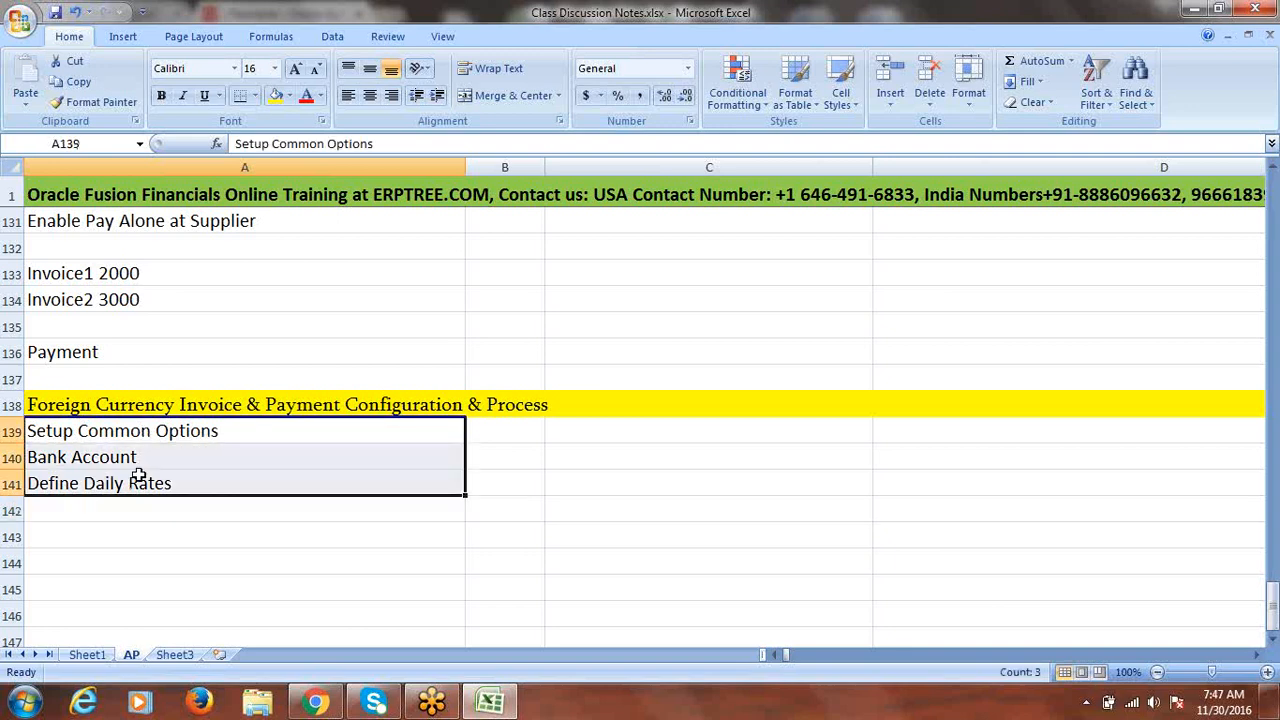
{"action": "left_click", "coordinate": [120, 539]}
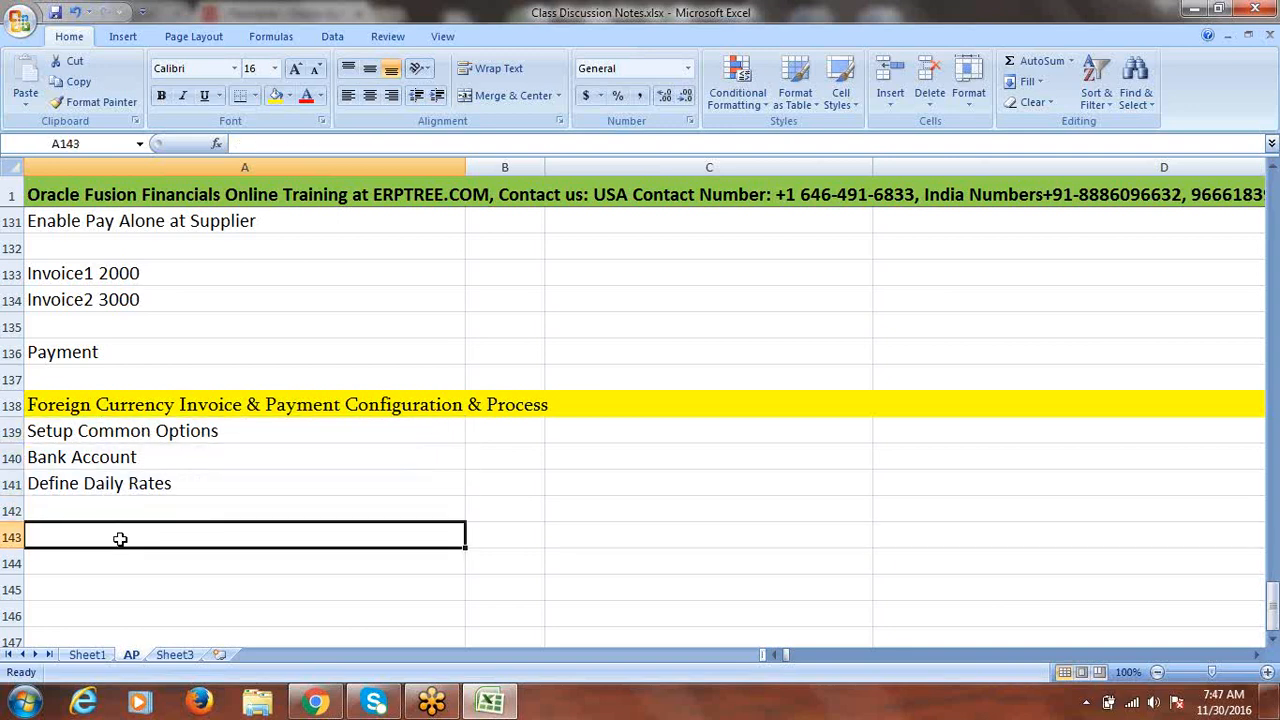
- Enter 'Create Invoice in INR' in A143 and 'Payment in INR' in A144
{"action": "type", "text": "Crea"}
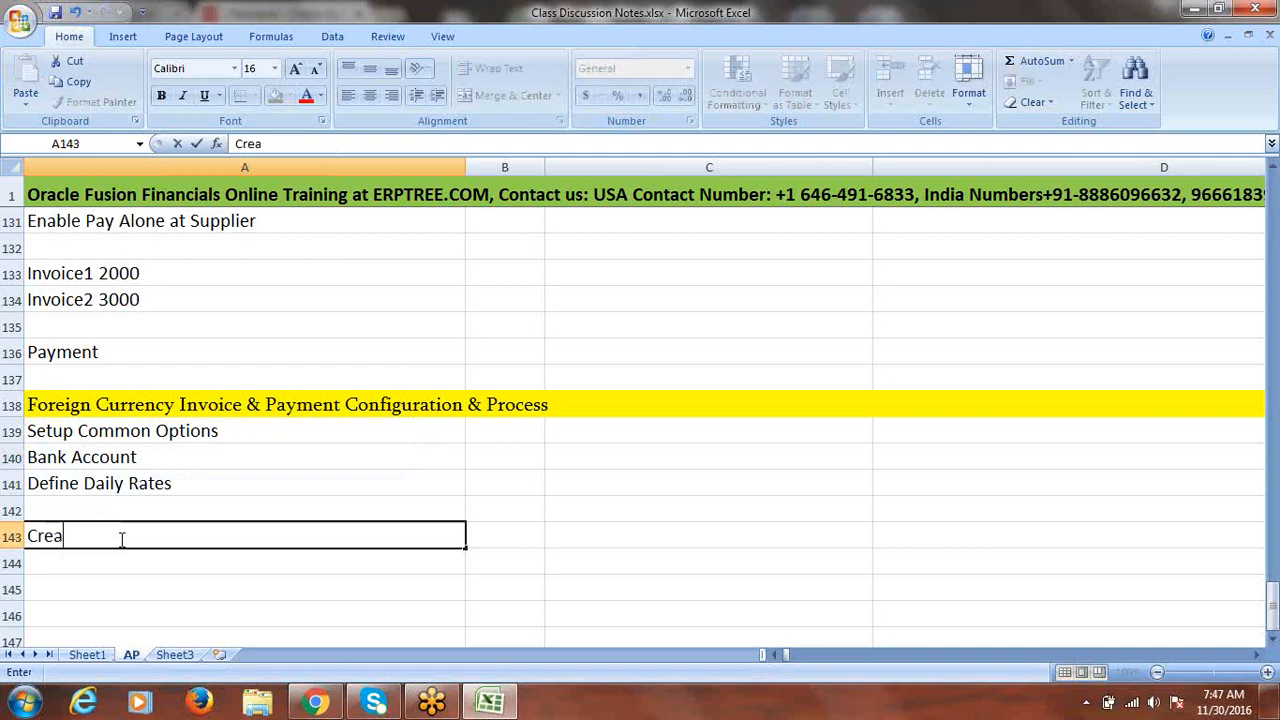
{"action": "type", "text": "te Invoice"}
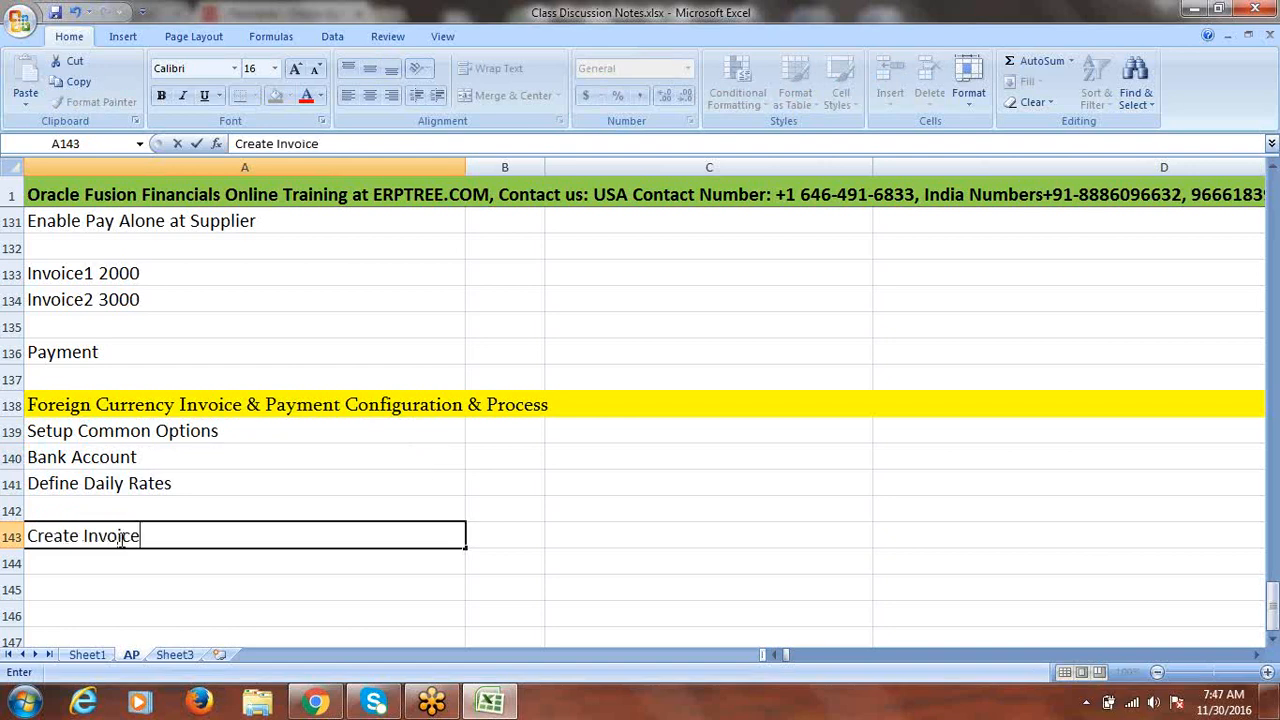
{"action": "type", "text": " in INR"}
{"action": "left_click", "coordinate": [115, 562]}
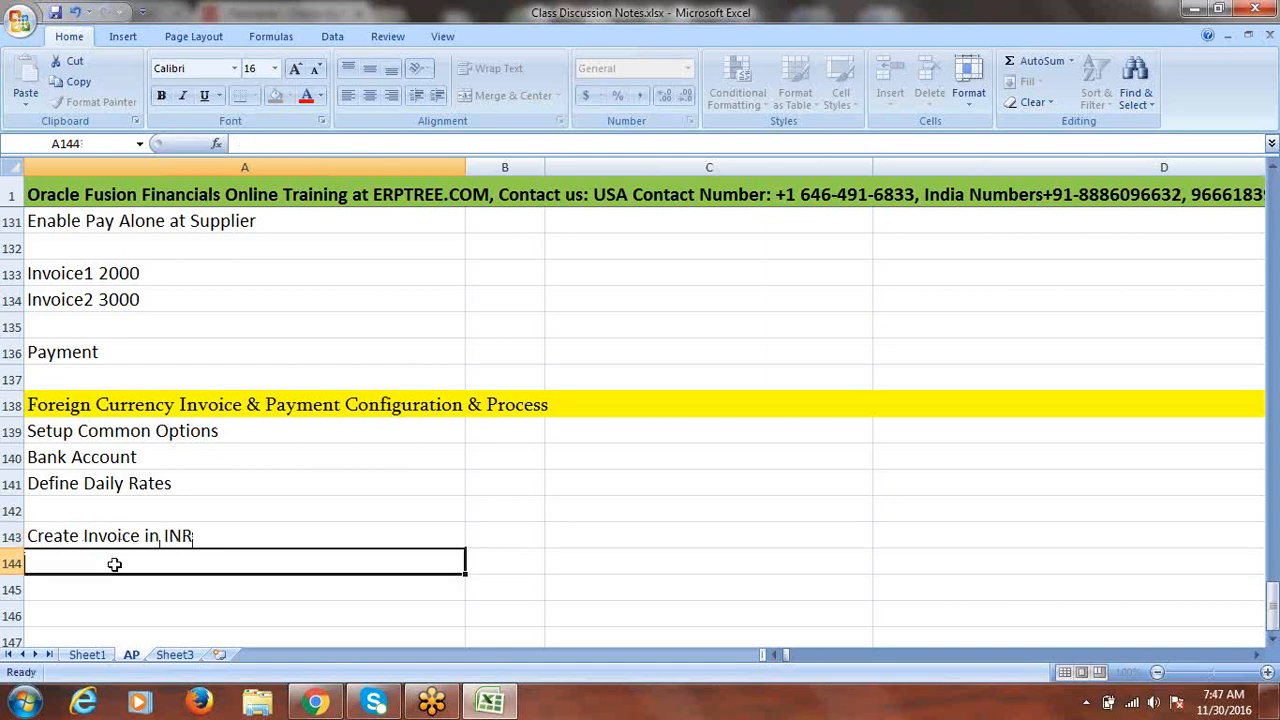
{"action": "type", "text": "pA"}
{"action": "key", "text": "BackSpace"}
{"action": "key", "text": "BackSpace"}
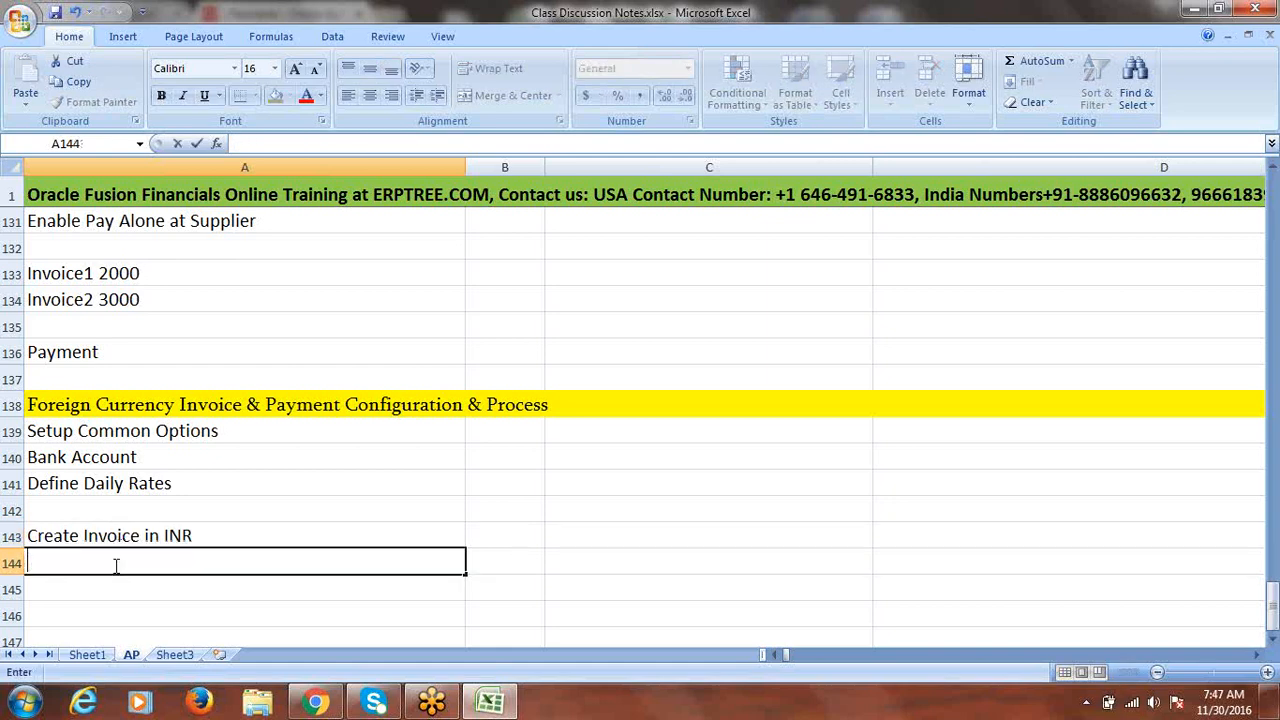
{"action": "type", "text": "Payment"}
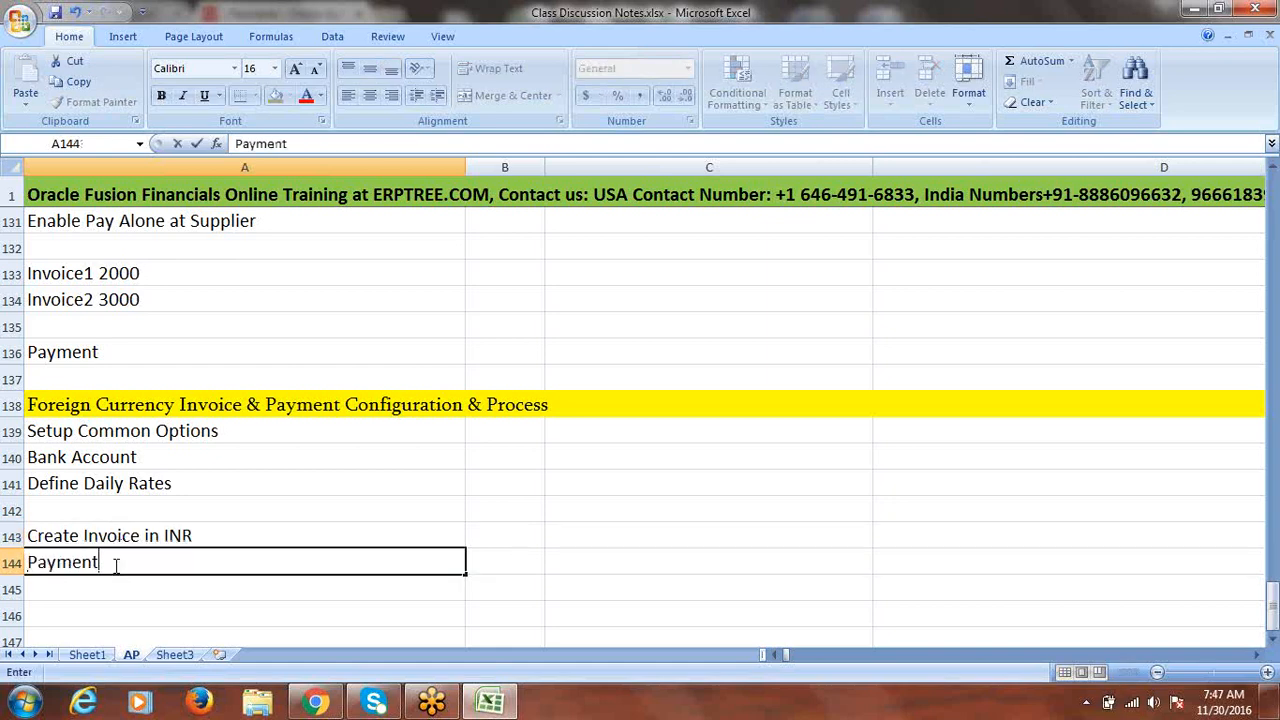
{"action": "type", "text": " in INR"}
- Change A141 to 'Define Daily Rates USD to INR'
{"action": "double_click", "coordinate": [207, 484]}
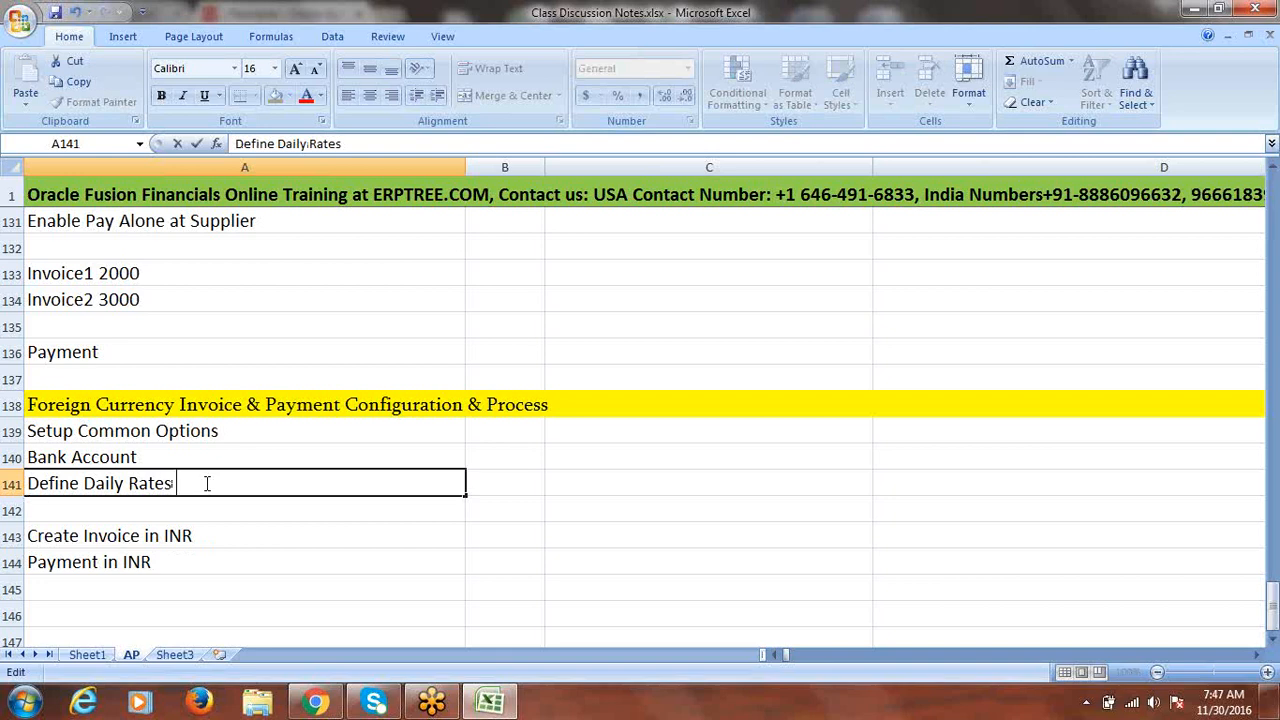
{"action": "type", "text": "USD to INR"}
{"action": "left_click", "coordinate": [150, 451]}
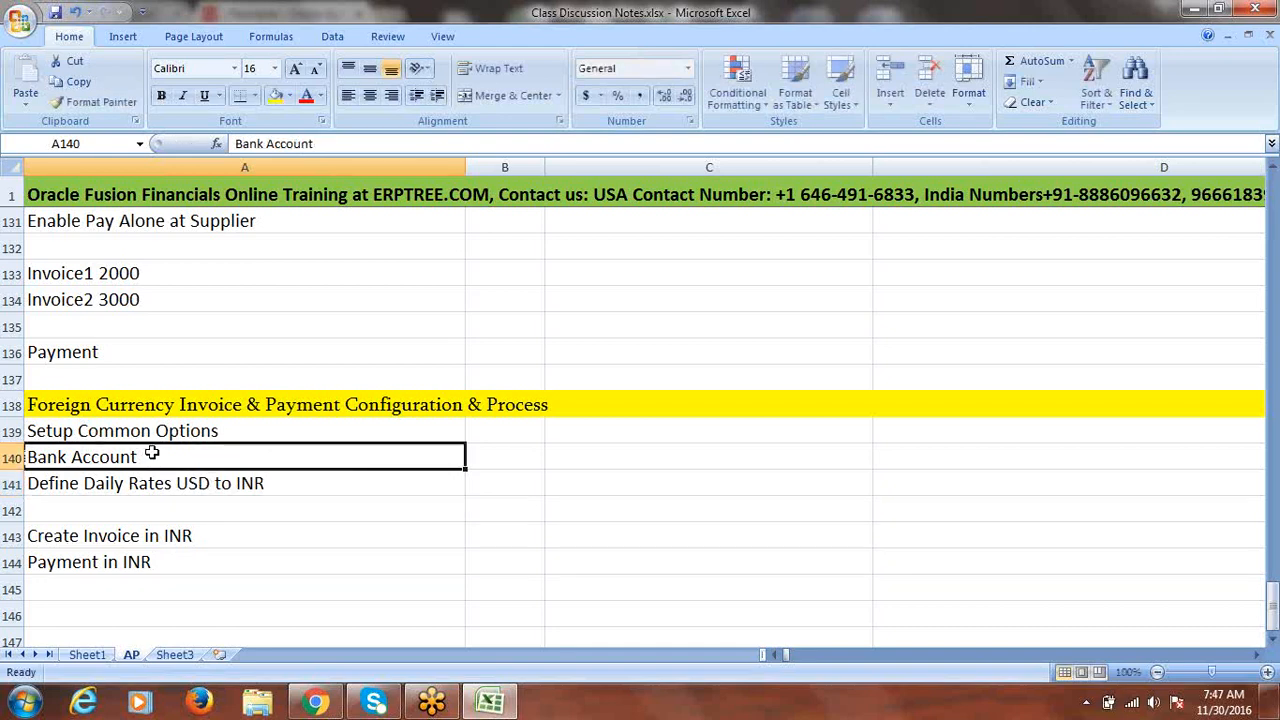
- Review the listed steps and save the notes workbook
{"action": "left_click", "coordinate": [185, 430]}
{"action": "left_click_drag", "start_coordinate": [185, 430], "coordinate": [180, 478]}
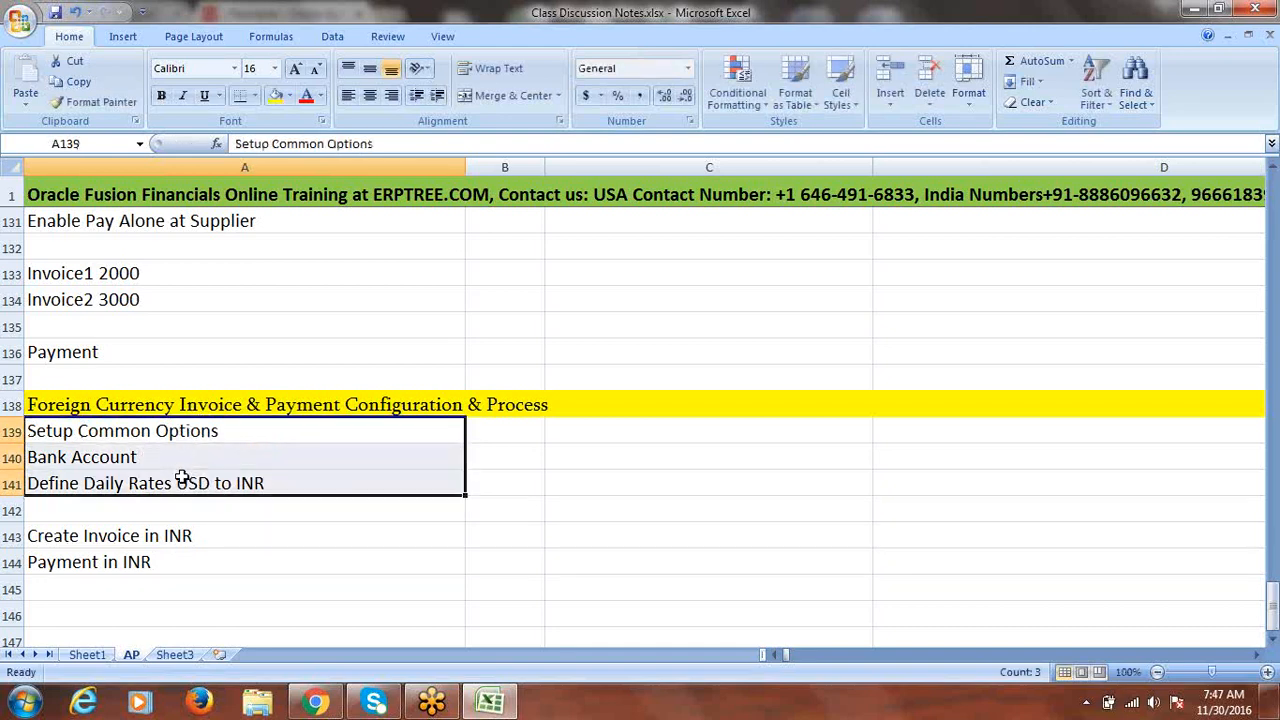
{"action": "left_click_drag", "start_coordinate": [165, 542], "coordinate": [162, 557]}
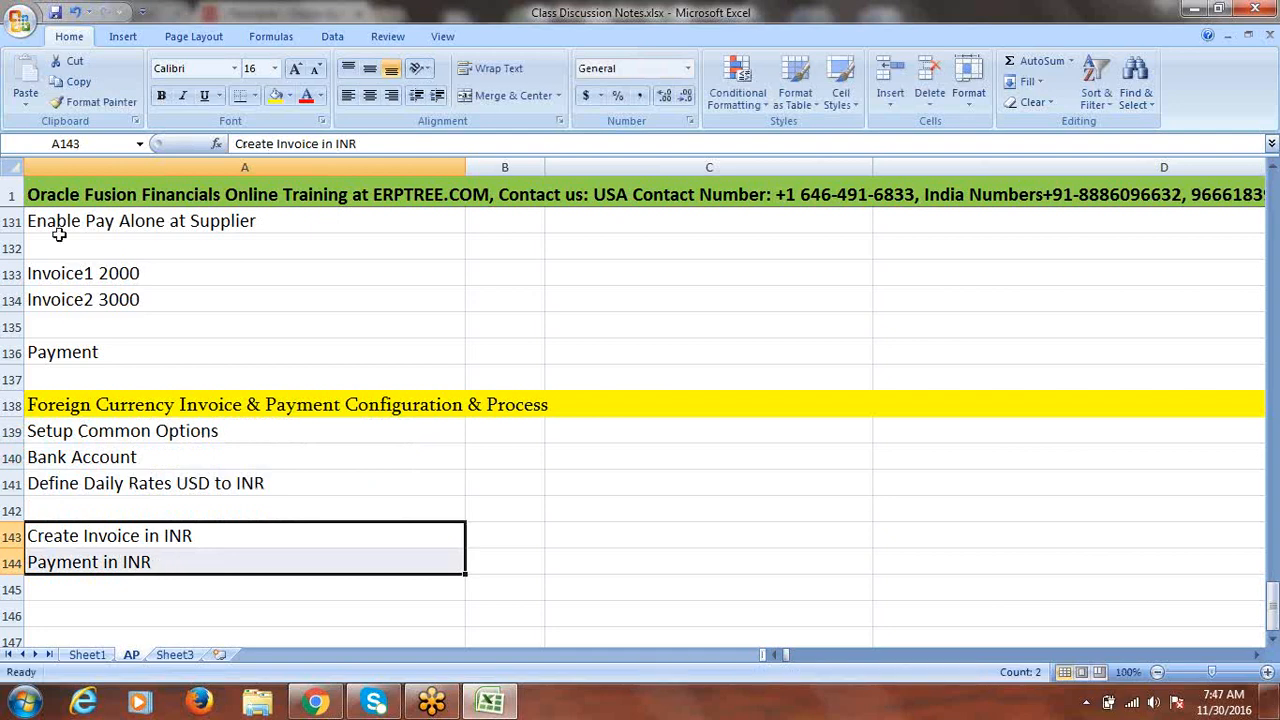
{"action": "left_click", "coordinate": [56, 14]}
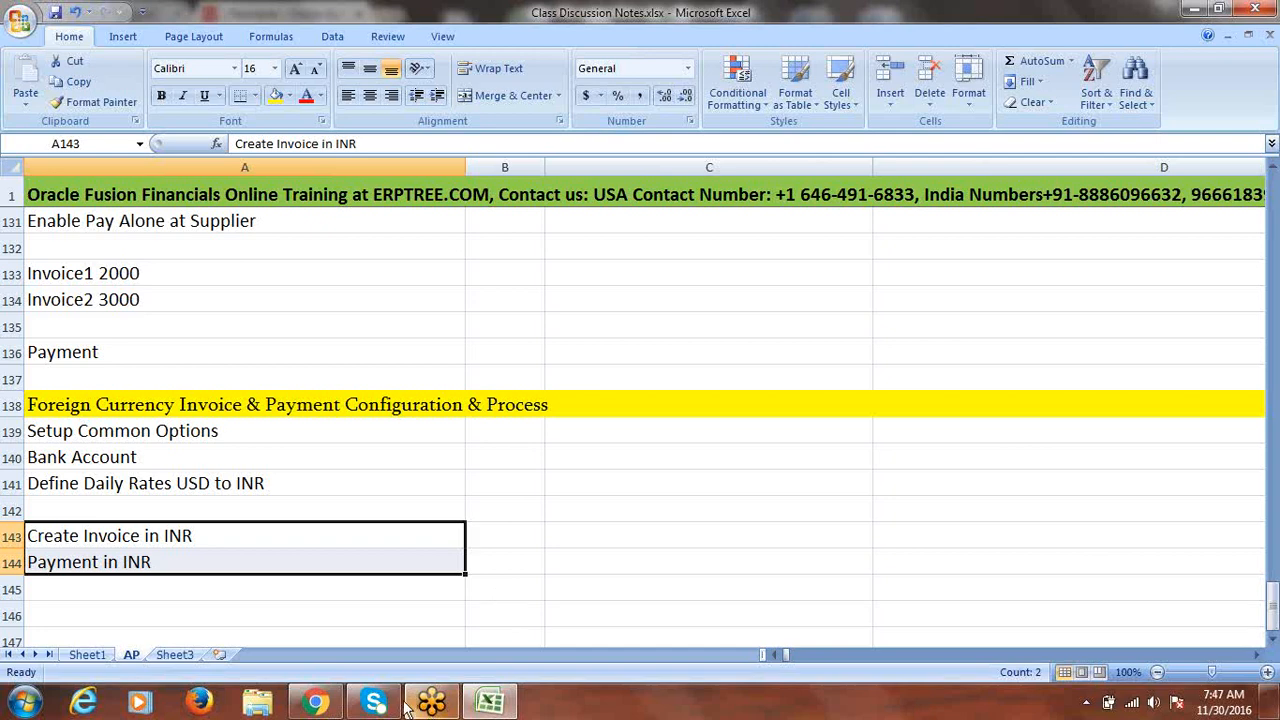
{"action": "left_click", "coordinate": [326, 706]}
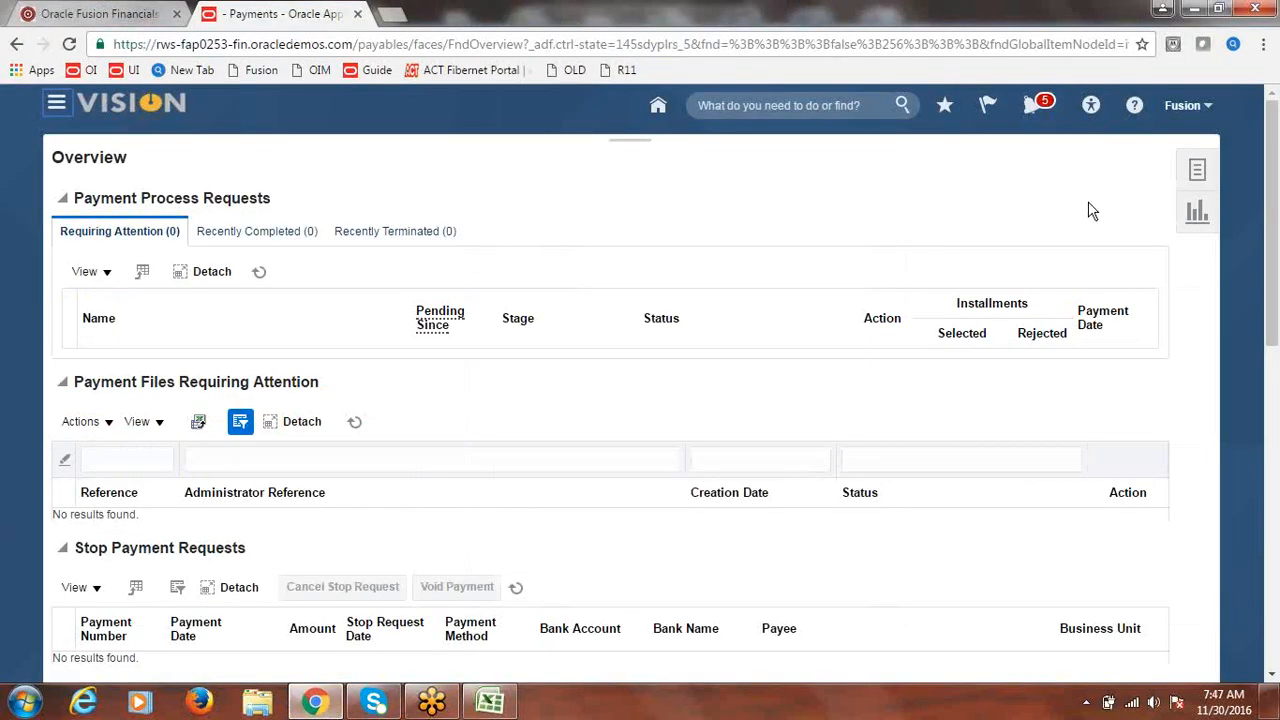
- Open the Fusion Implementation Project from Setup and Maintenance
{"action": "left_click", "coordinate": [1198, 172]}
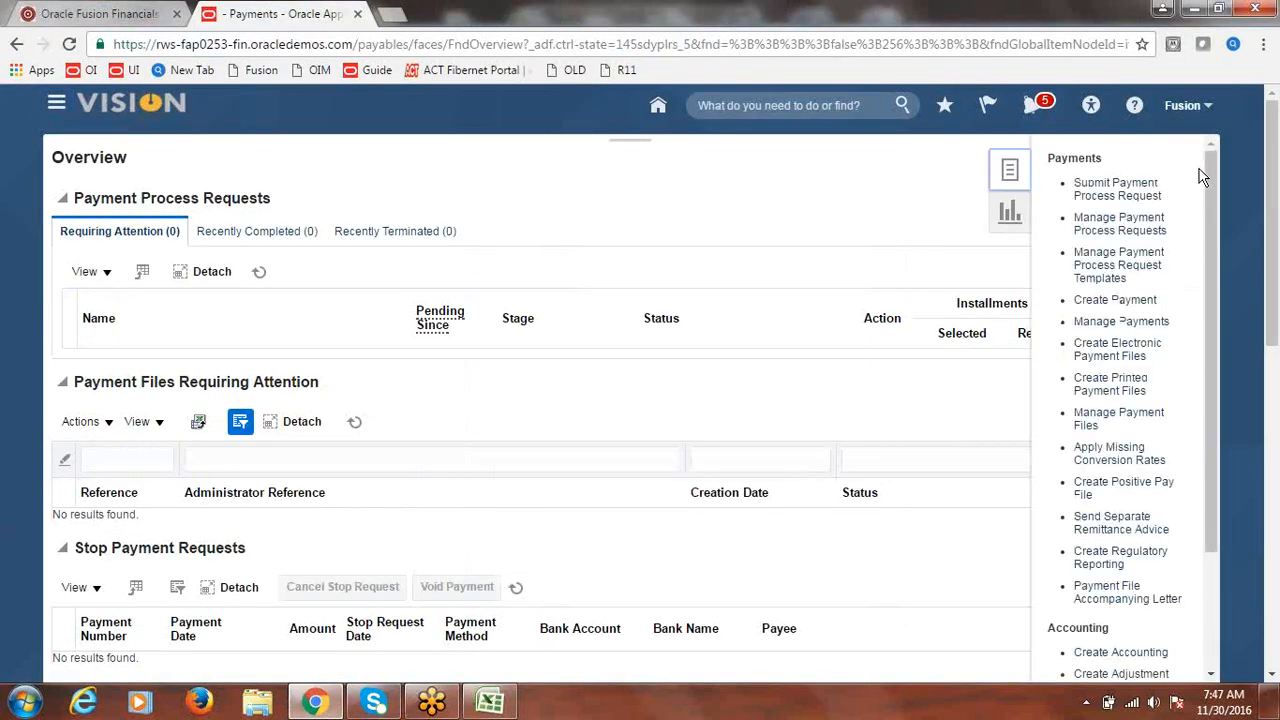
{"action": "left_click", "coordinate": [1206, 104]}
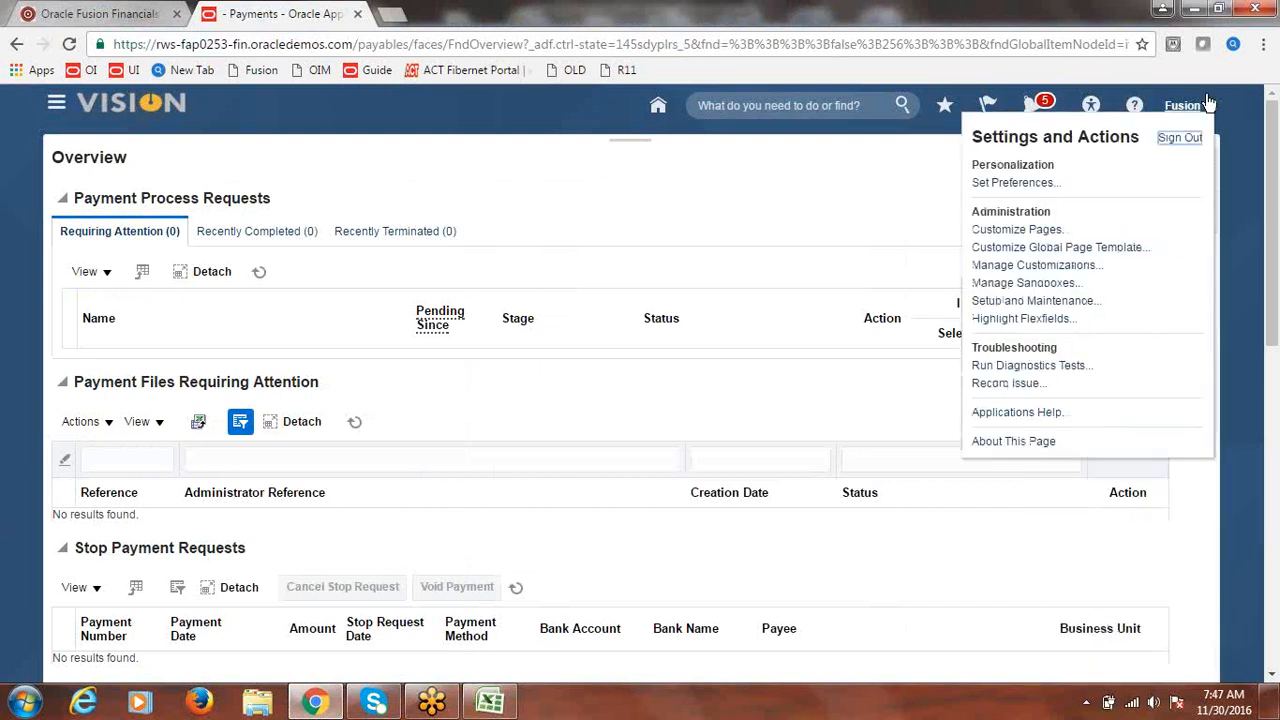
{"action": "left_click", "coordinate": [1072, 302]}
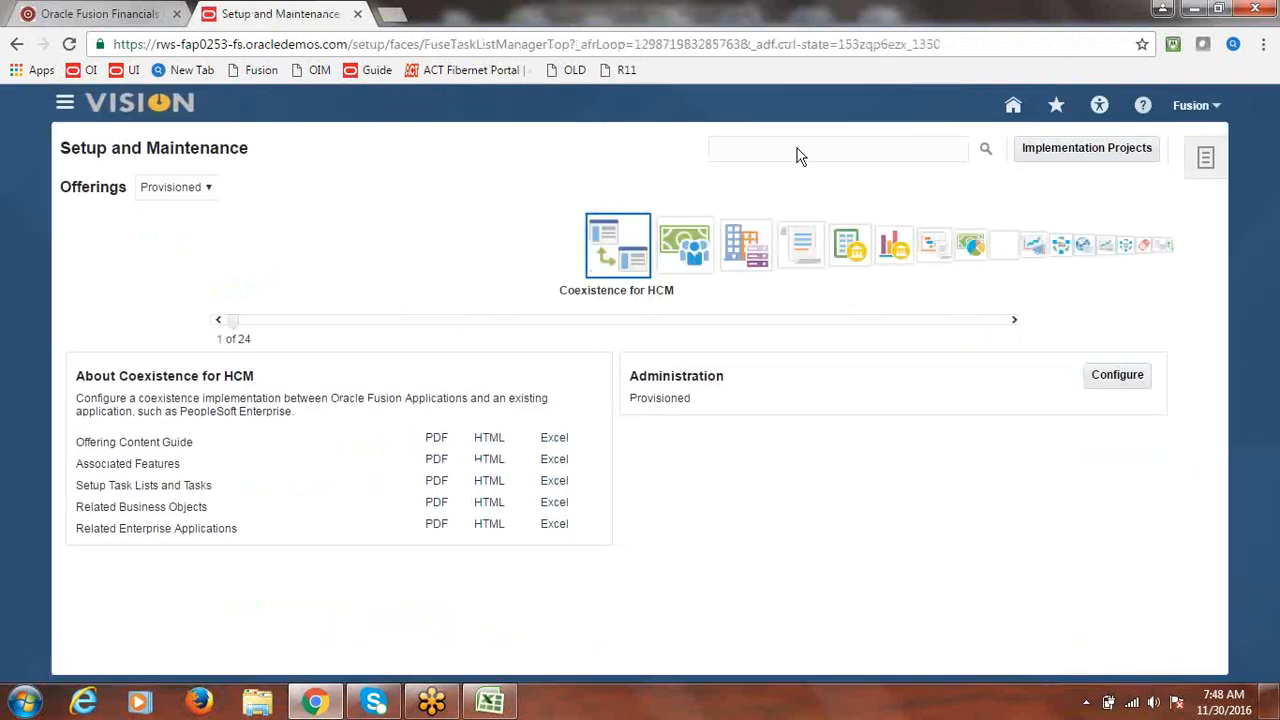
{"action": "left_click", "coordinate": [1090, 147]}
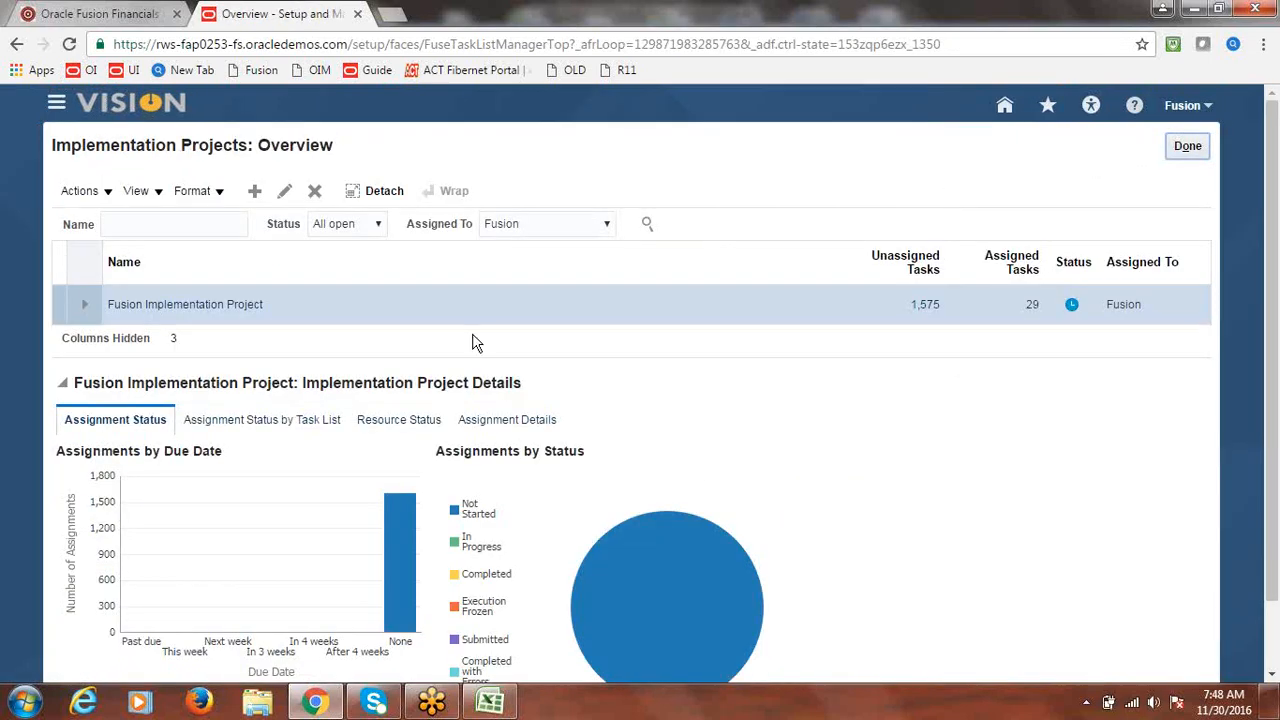
{"action": "left_click", "coordinate": [211, 302]}
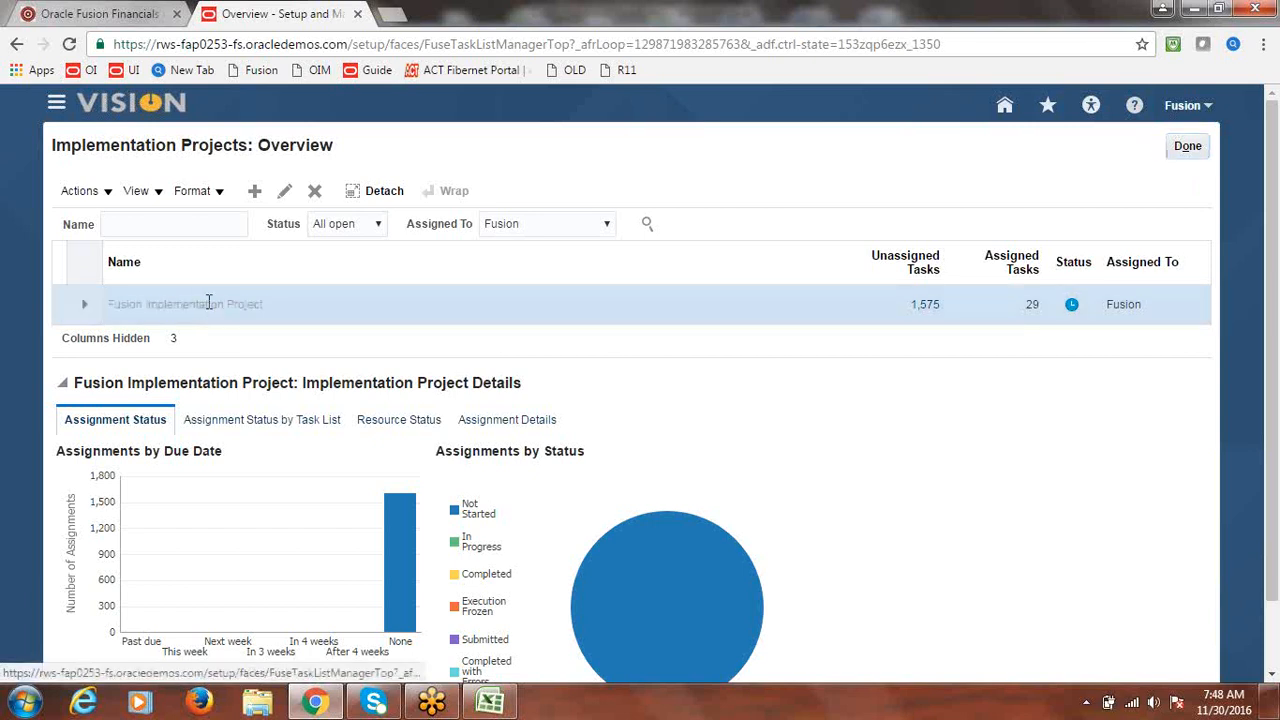
- Search the project's tasks for 'Common Options'
{"action": "left_click", "coordinate": [177, 369]}
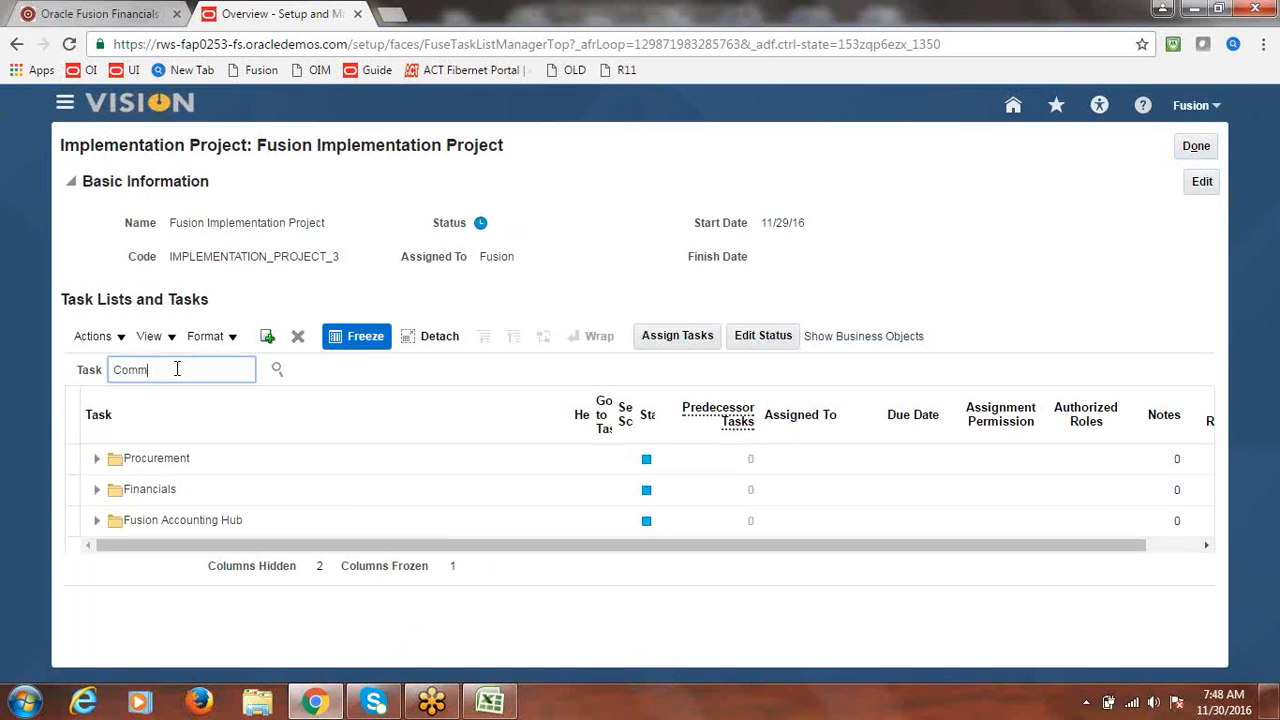
{"action": "type", "text": "Common Options"}
{"action": "left_click", "coordinate": [277, 369]}
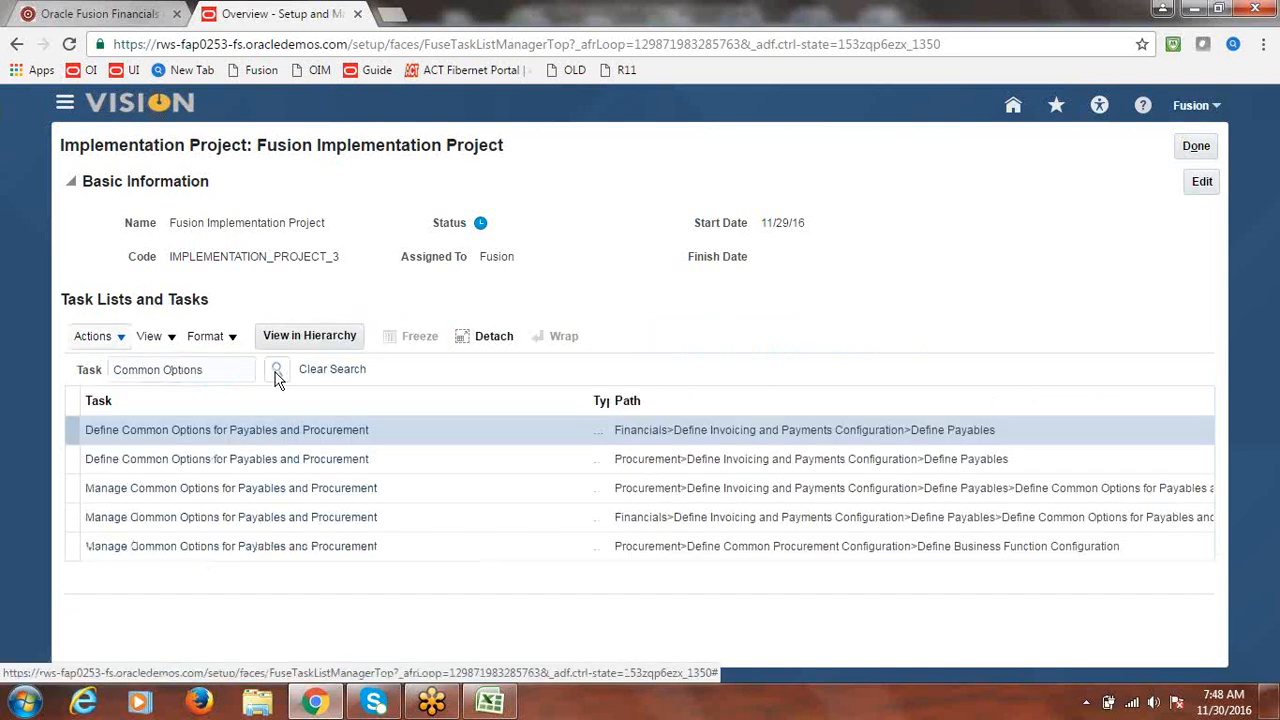
- Review Manage Common Options for Fusion US Business Unit, then save and close
{"action": "left_click", "coordinate": [237, 524]}
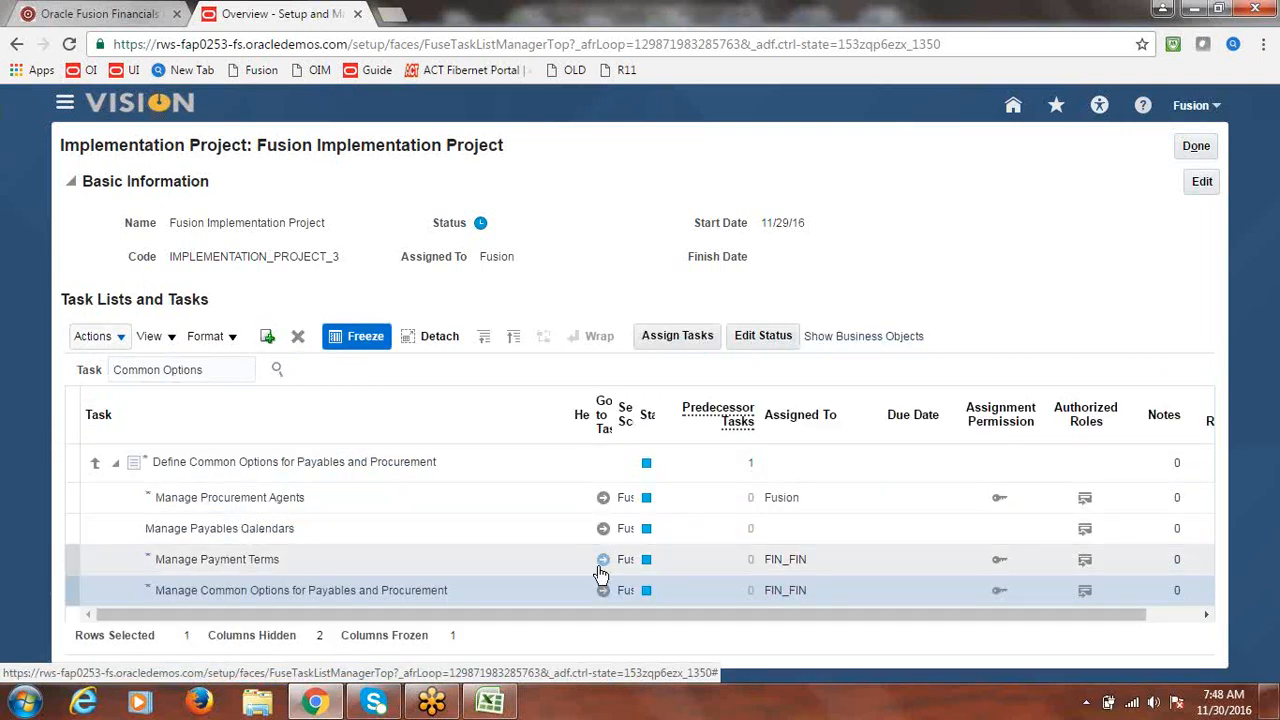
{"action": "left_click", "coordinate": [603, 590]}
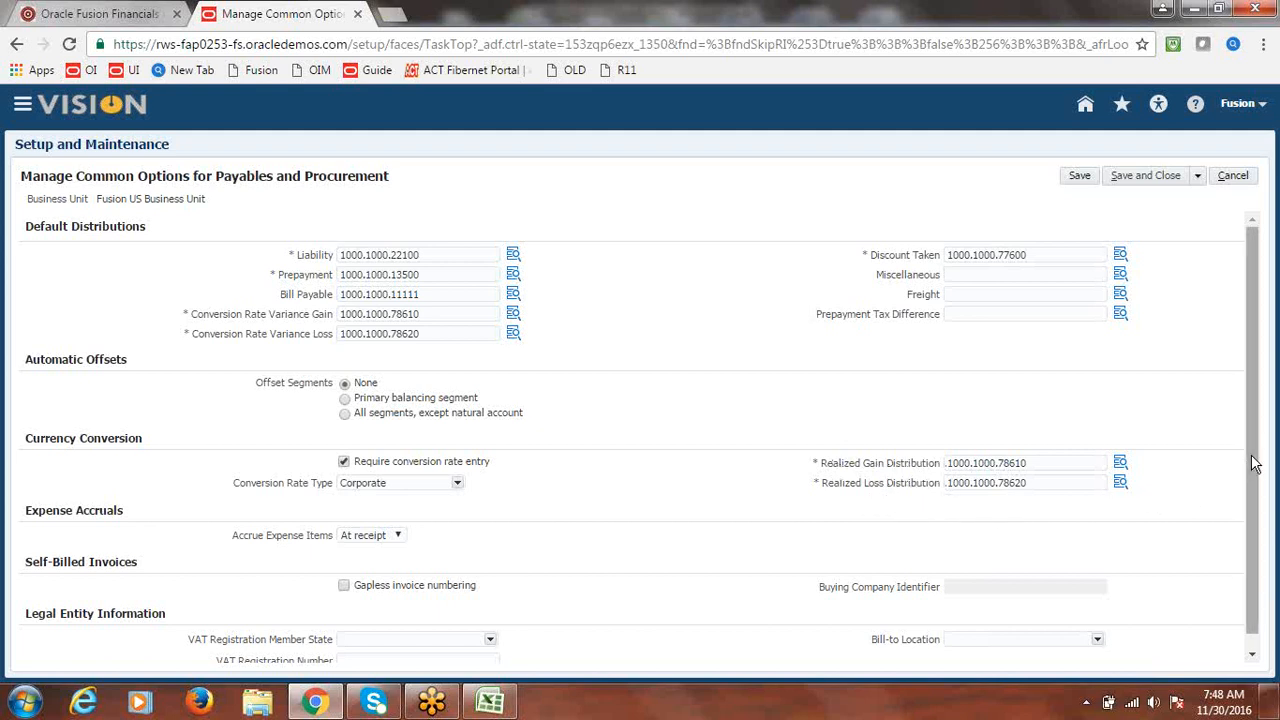
{"action": "left_click_drag", "start_coordinate": [1252, 472], "coordinate": [1257, 428]}
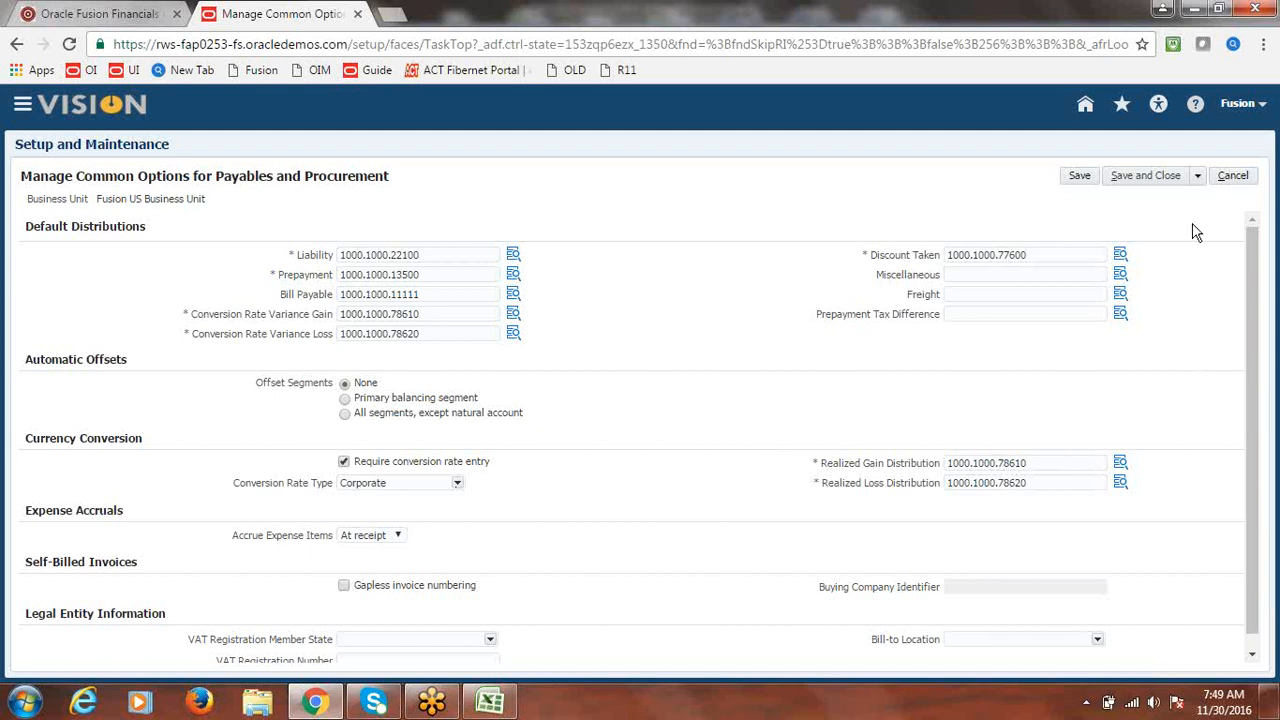
{"action": "left_click", "coordinate": [1158, 178]}
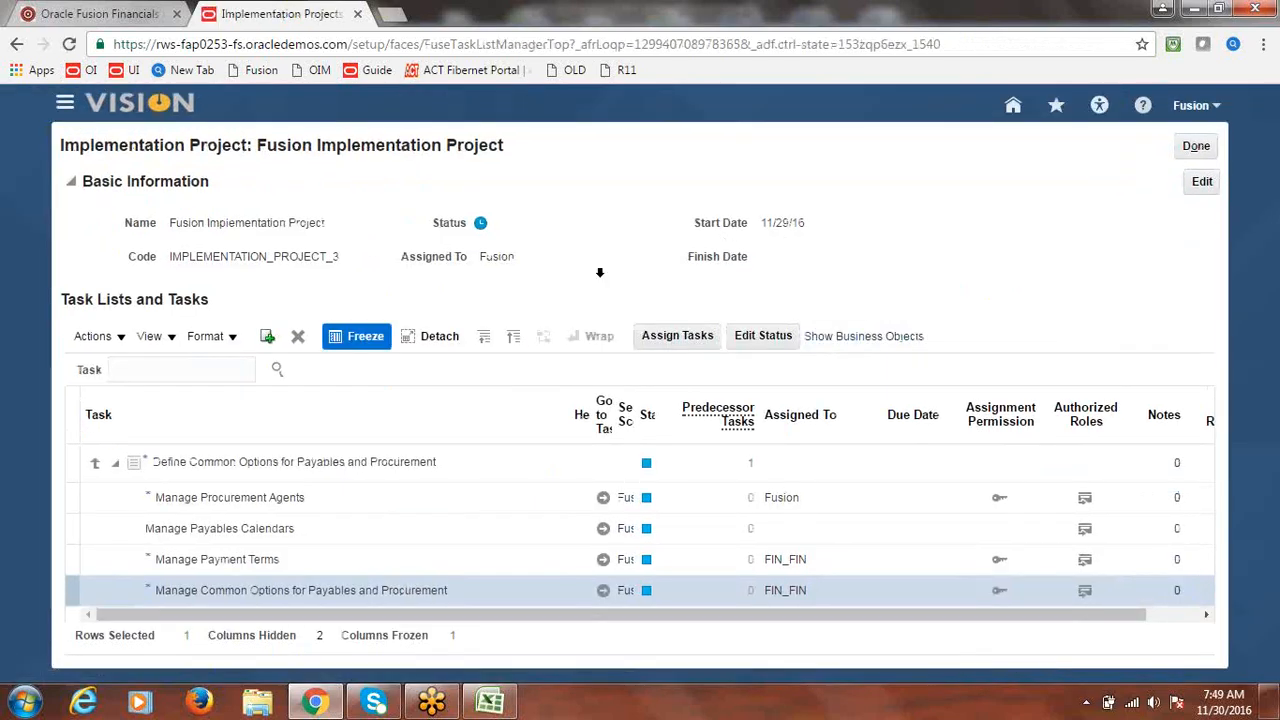
- Search project tasks for Bank Account and go to the Manage Bank Accounts task
{"action": "left_click", "coordinate": [187, 364]}
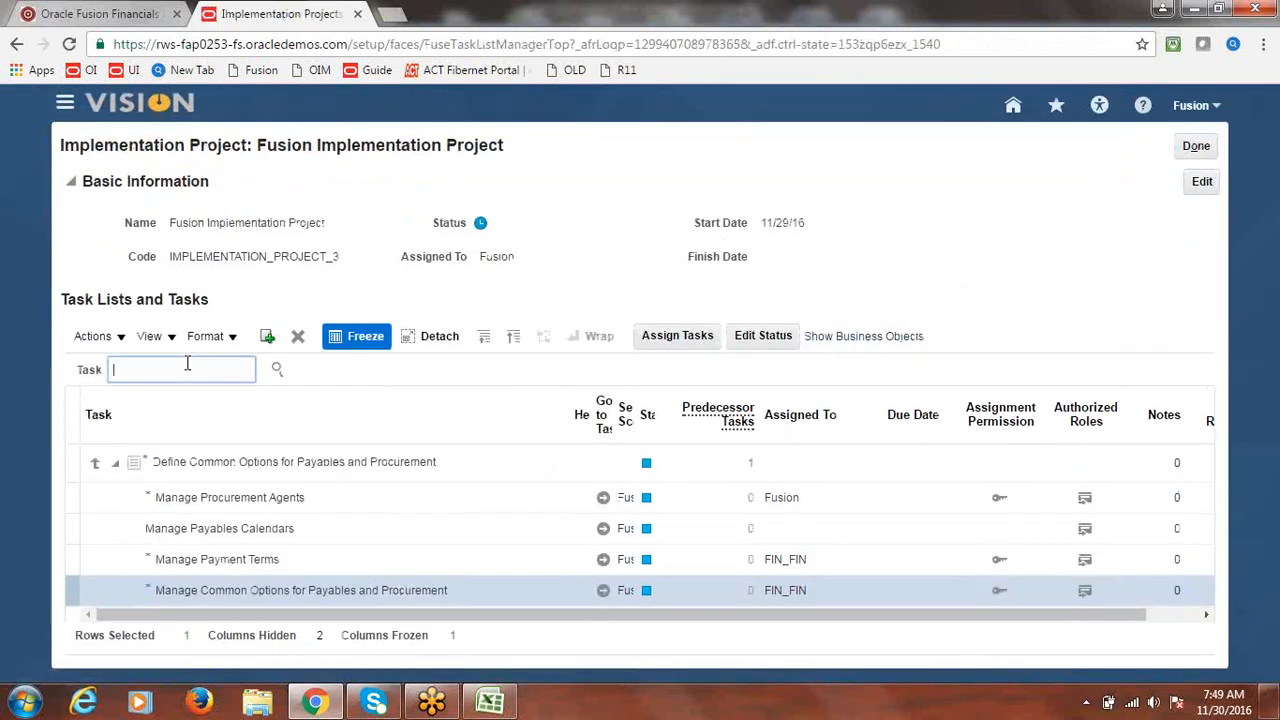
{"action": "type", "text": "Bank Account"}
{"action": "left_click", "coordinate": [276, 369]}
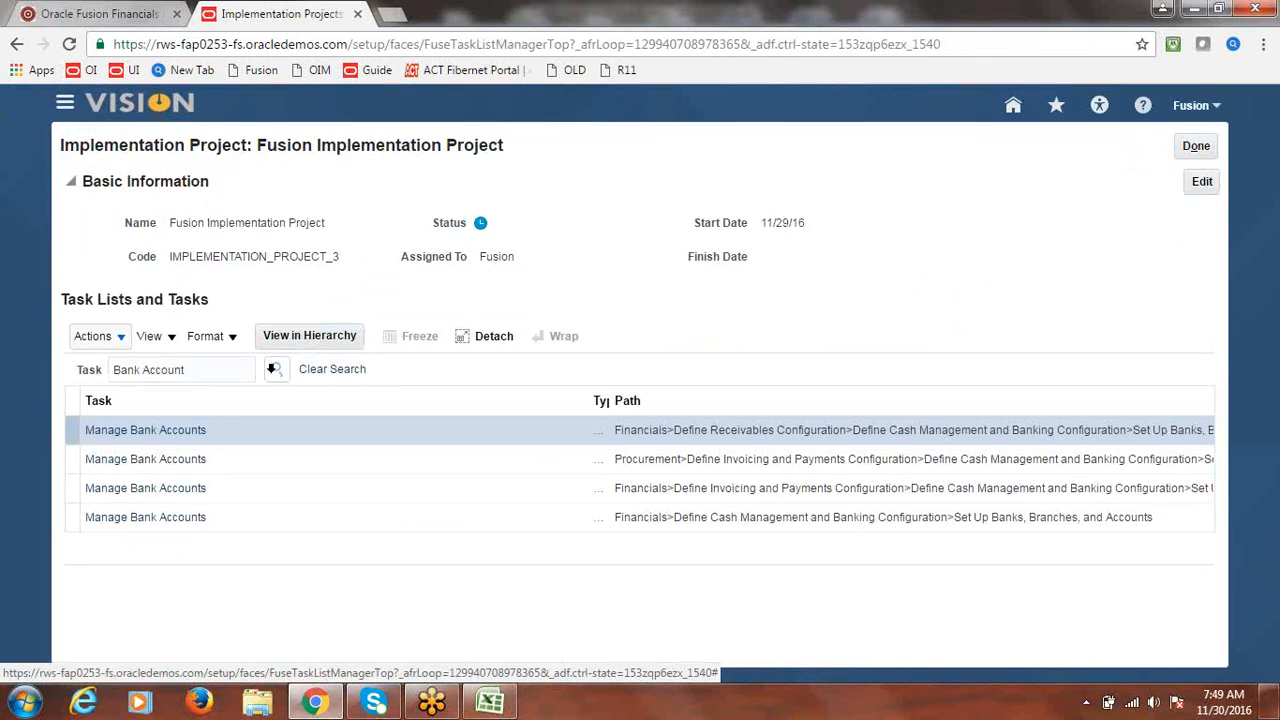
{"action": "left_click", "coordinate": [153, 488]}
{"action": "left_click", "coordinate": [153, 488]}
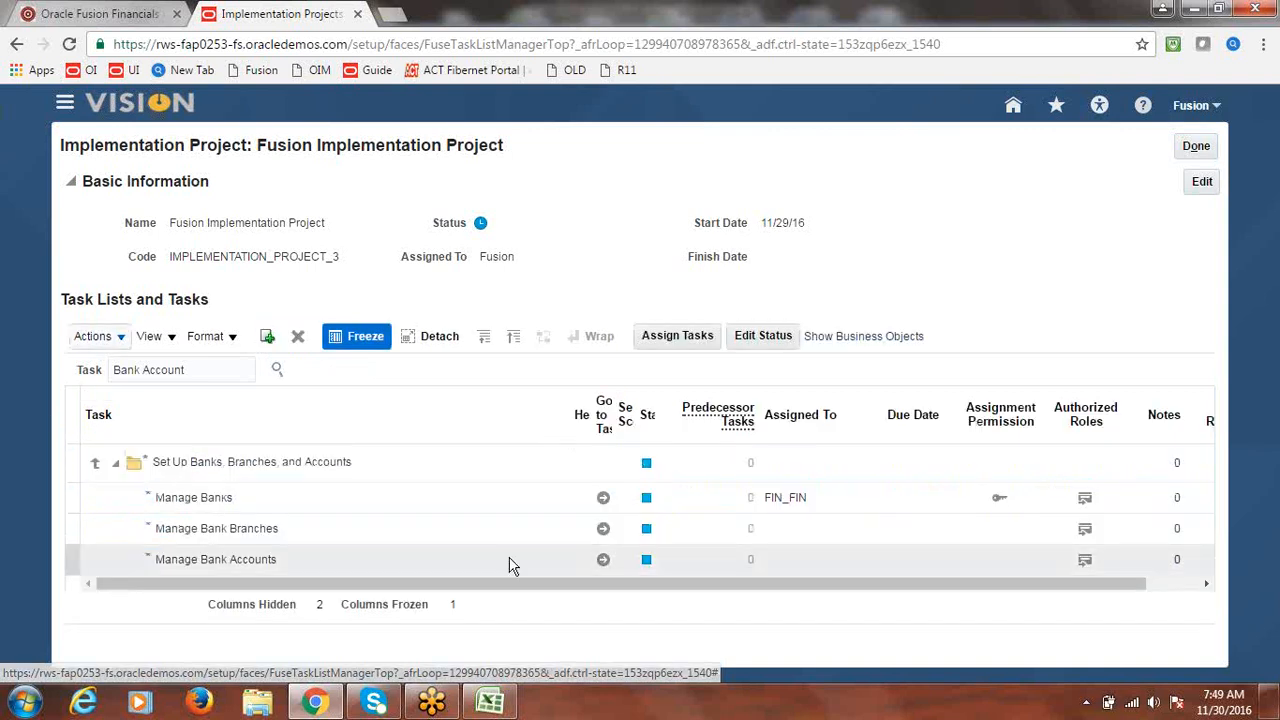
{"action": "left_click", "coordinate": [603, 561]}
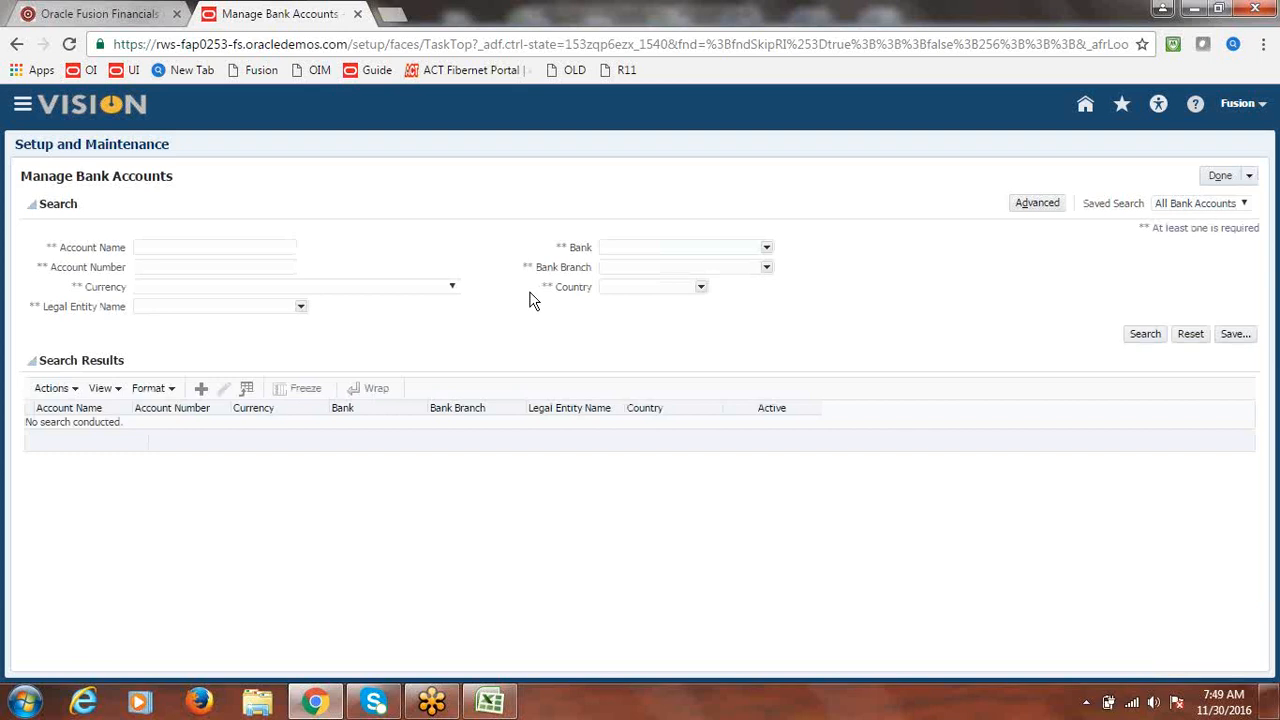
- Search bank accounts named 'Fusion' and zoom the browser page in twice
{"action": "left_click", "coordinate": [256, 247]}
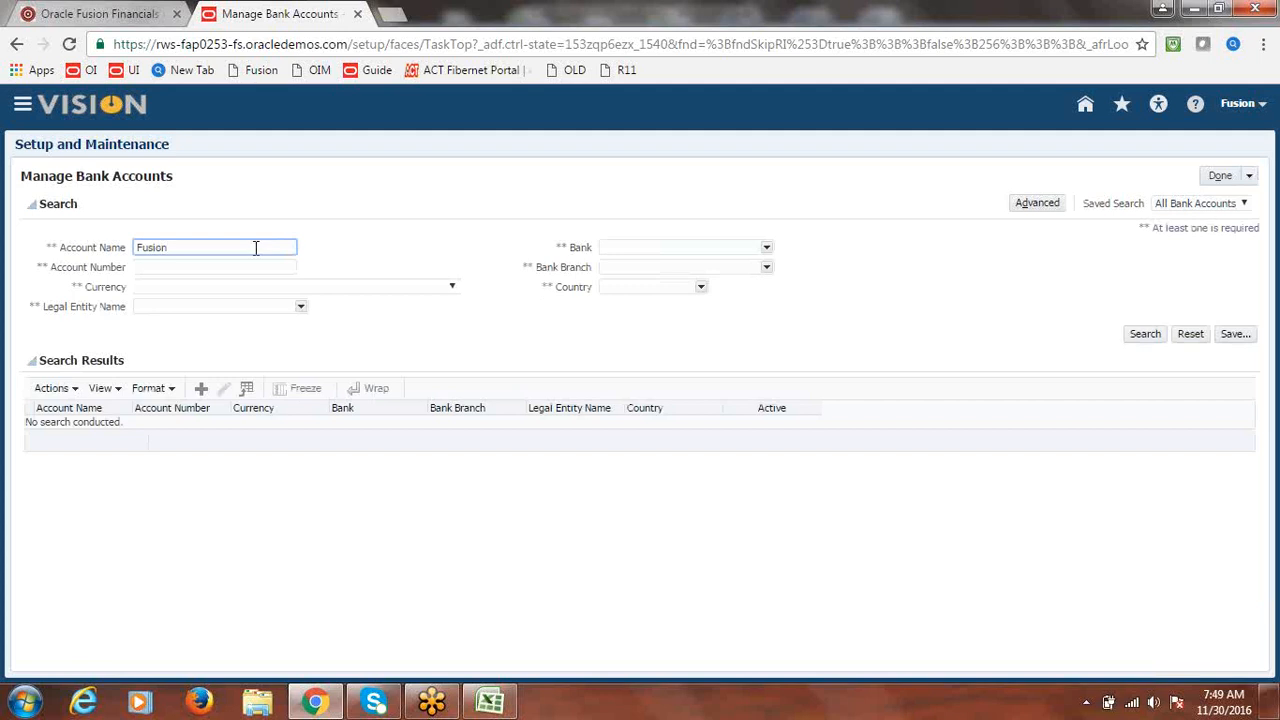
{"action": "left_click", "coordinate": [1148, 336]}
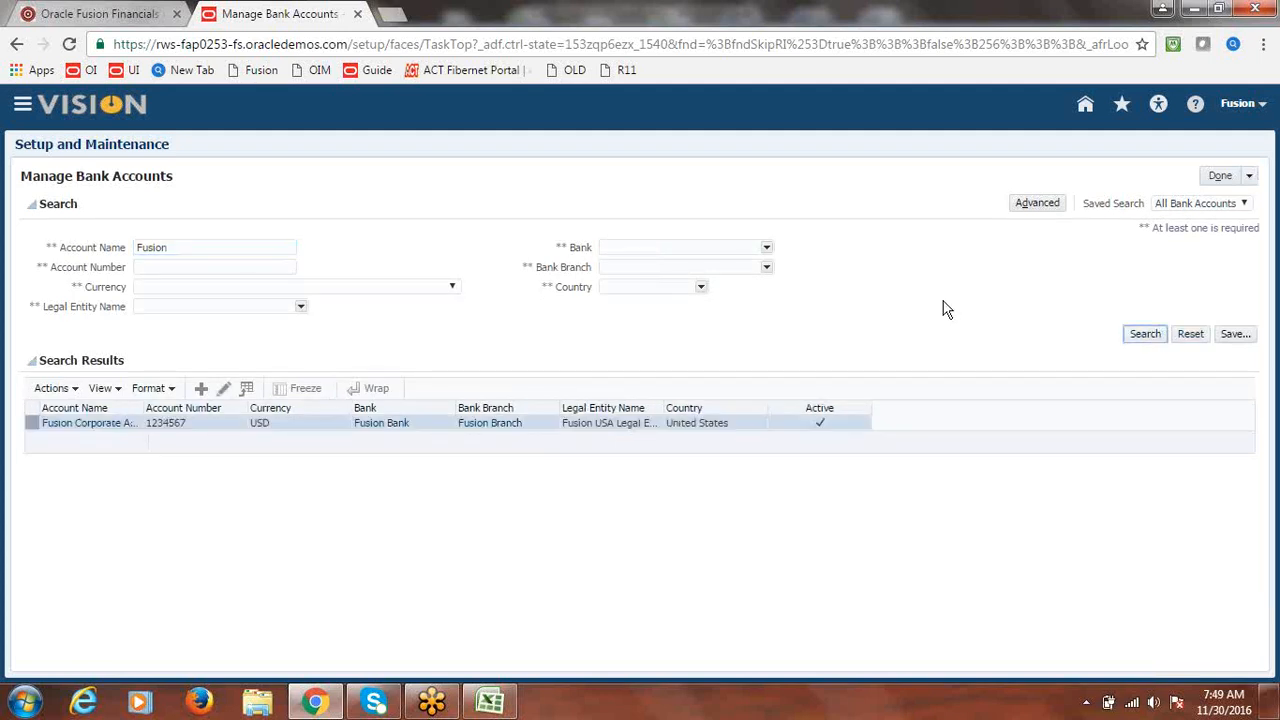
{"action": "left_click", "coordinate": [1263, 44]}
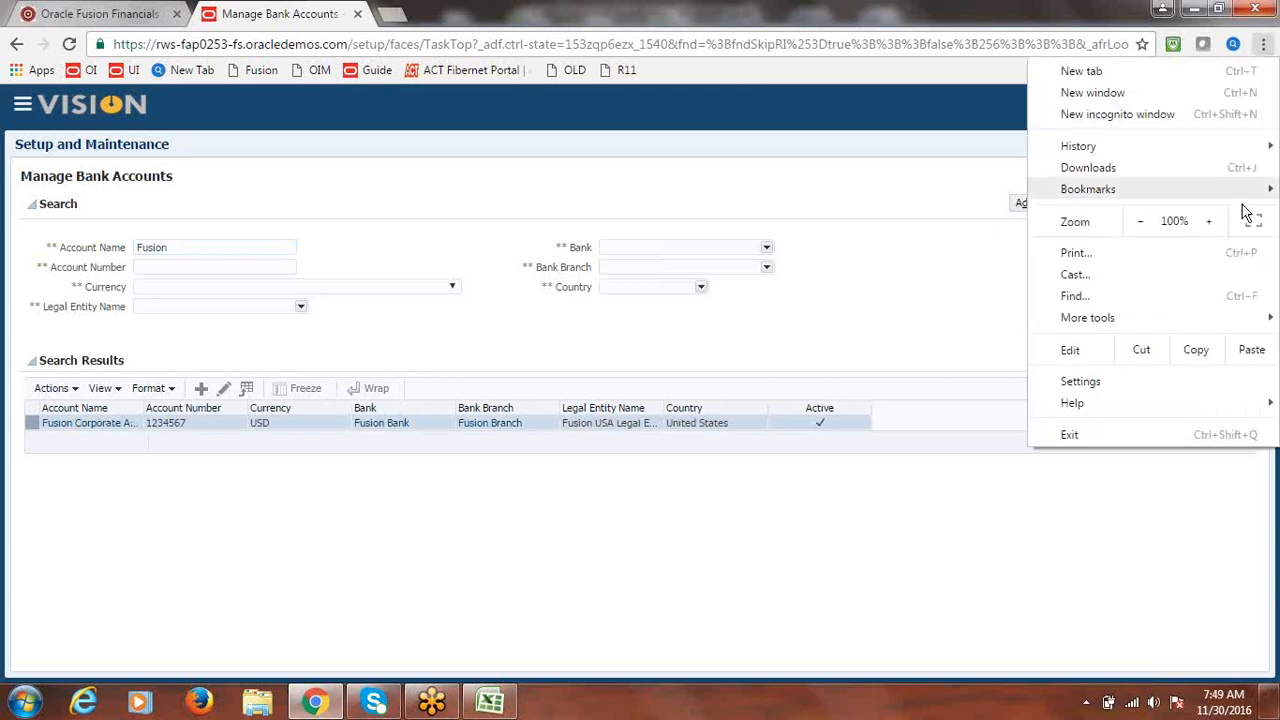
{"action": "left_click", "coordinate": [1209, 222]}
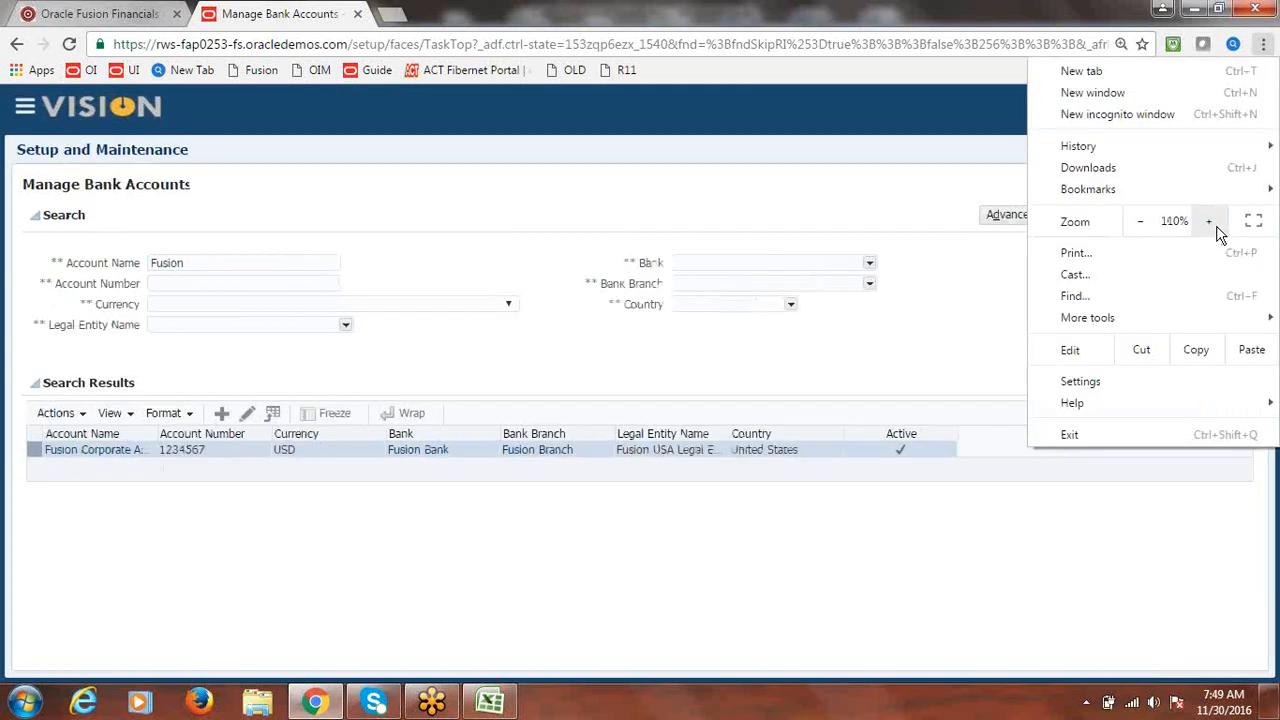
{"action": "left_click", "coordinate": [928, 338]}
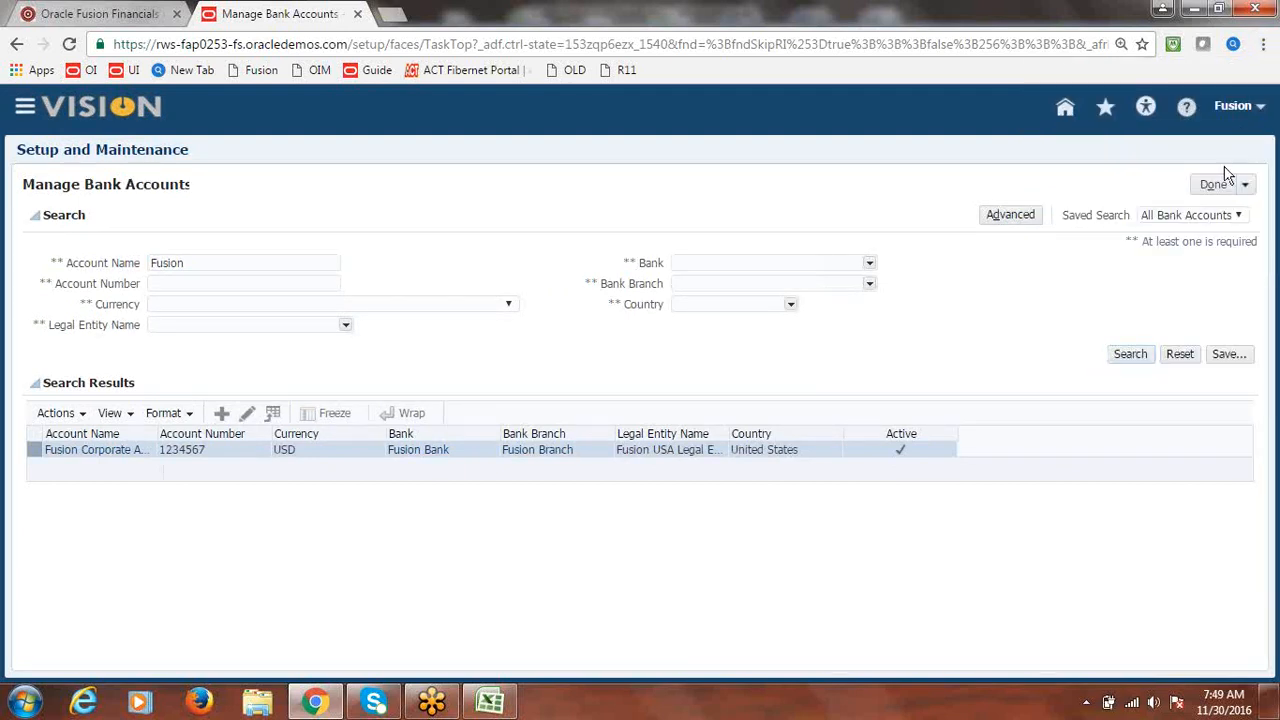
{"action": "left_click", "coordinate": [1264, 48]}
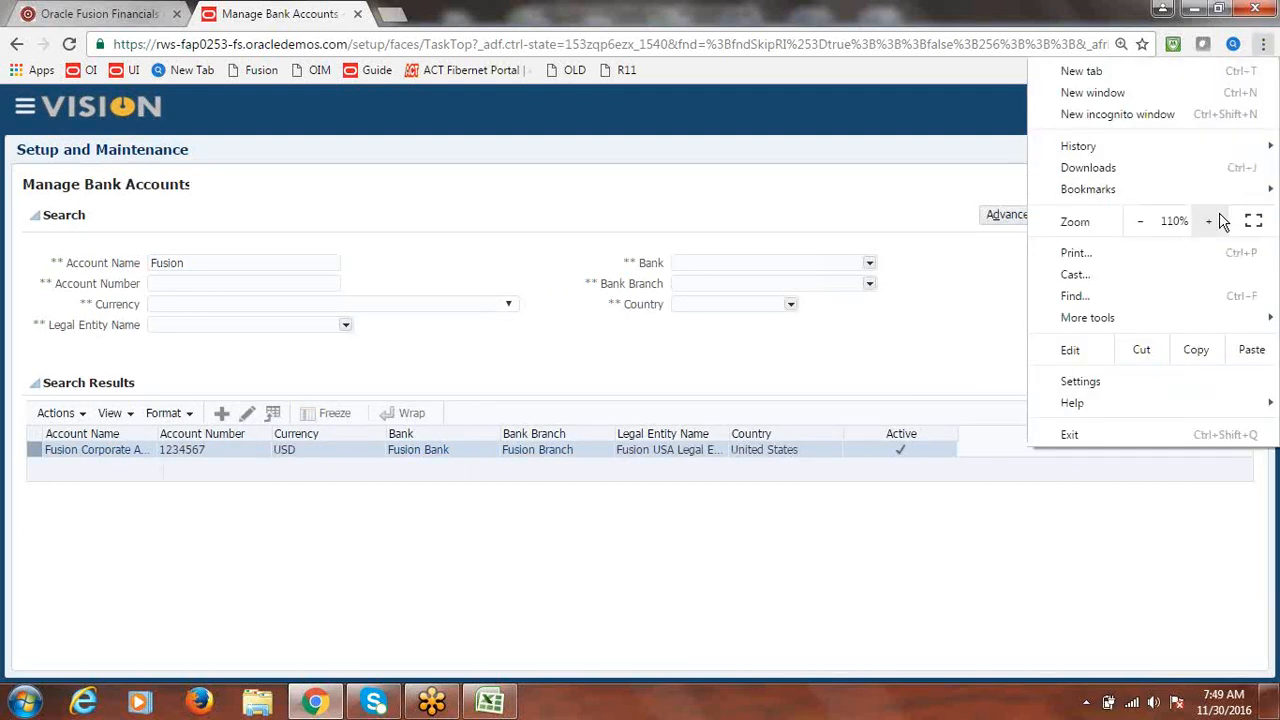
{"action": "left_click", "coordinate": [1209, 221]}
{"action": "left_click", "coordinate": [650, 250]}
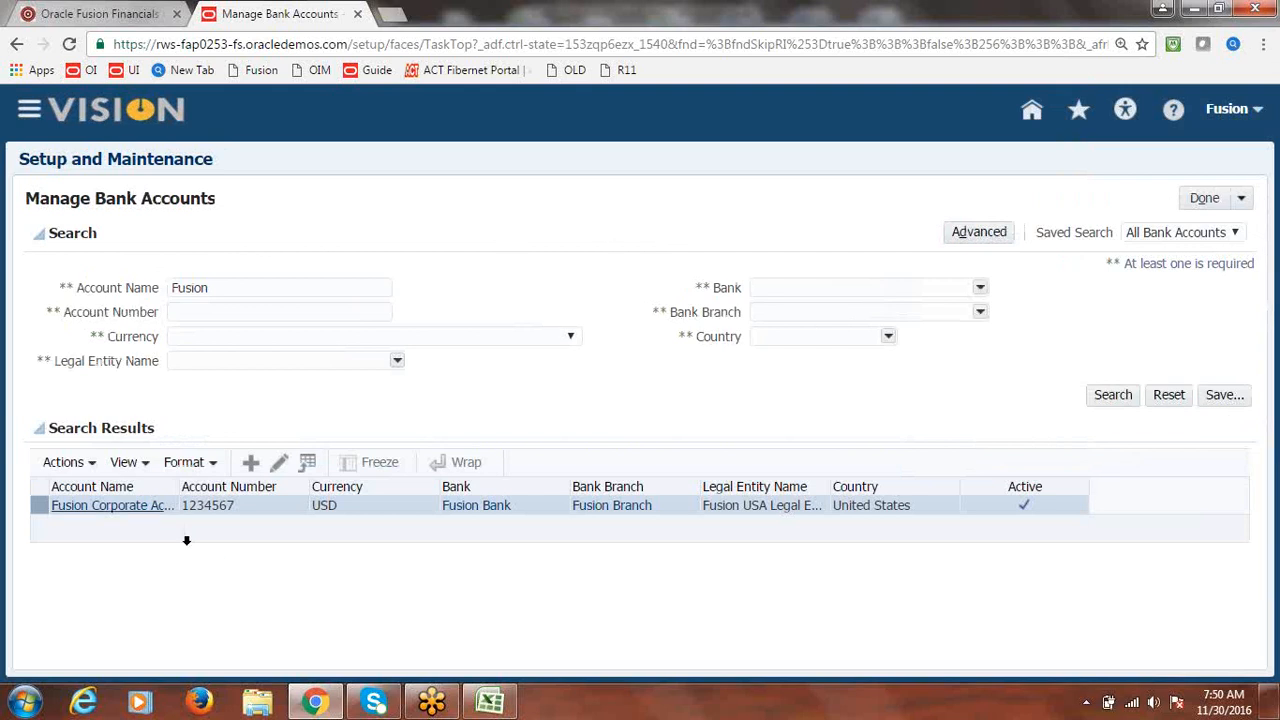
- Edit Fusion Corporate Account, tick Multicurrency account, and save the change
{"action": "left_click", "coordinate": [283, 468]}
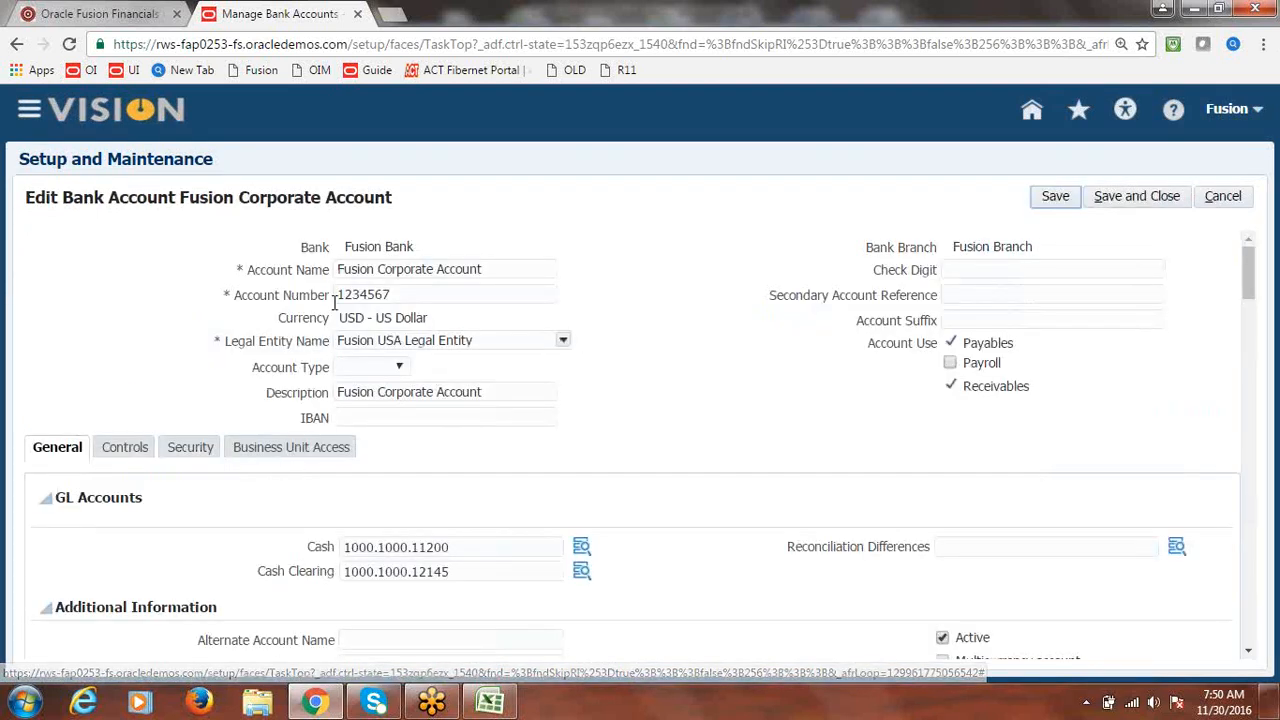
{"action": "left_click_drag", "start_coordinate": [341, 317], "coordinate": [432, 320]}
{"action": "left_click", "coordinate": [650, 349]}
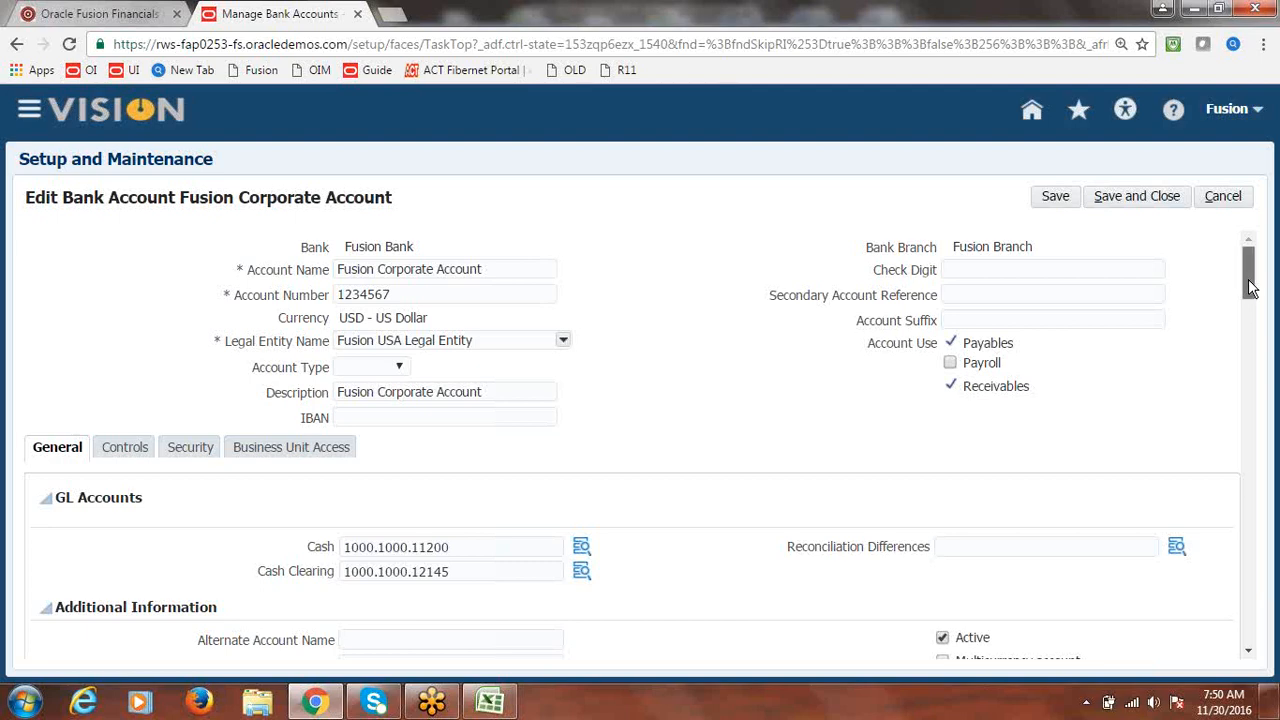
{"action": "left_click_drag", "start_coordinate": [1249, 288], "coordinate": [1249, 316]}
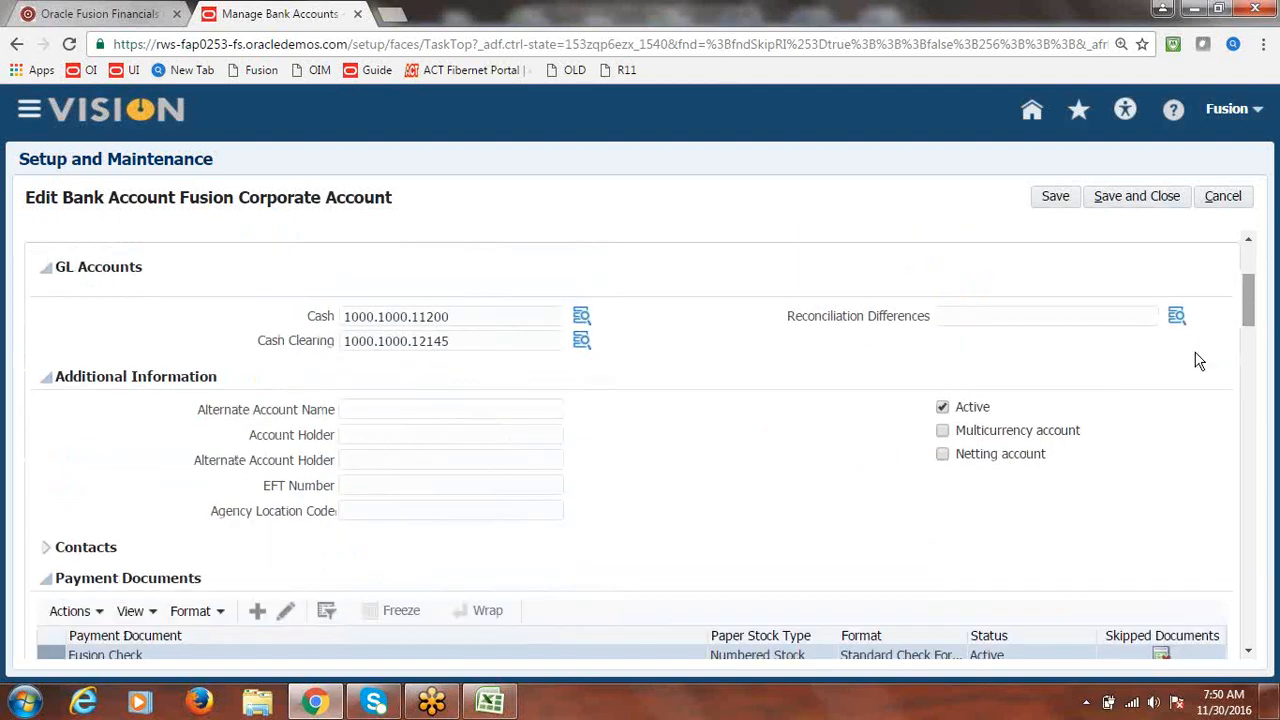
{"action": "left_click", "coordinate": [943, 435]}
{"action": "left_click_drag", "start_coordinate": [1254, 311], "coordinate": [1249, 263]}
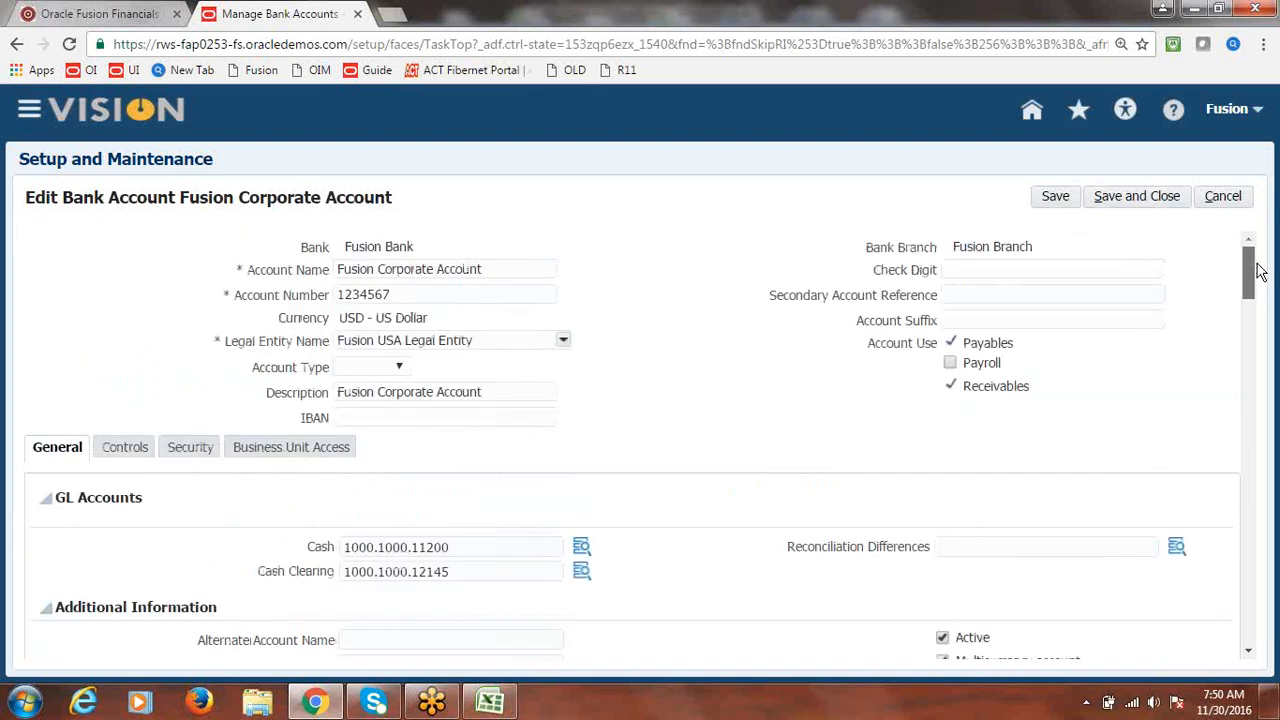
{"action": "left_click", "coordinate": [1160, 206]}
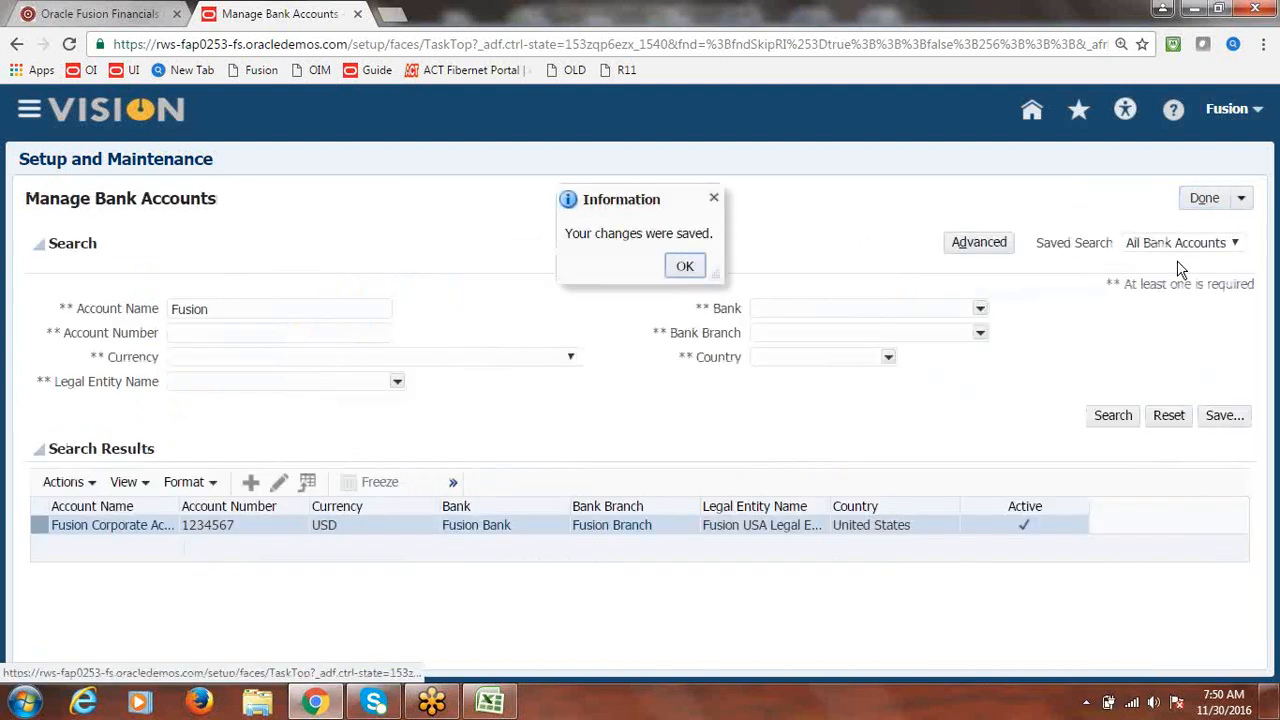
{"action": "left_click", "coordinate": [683, 267]}
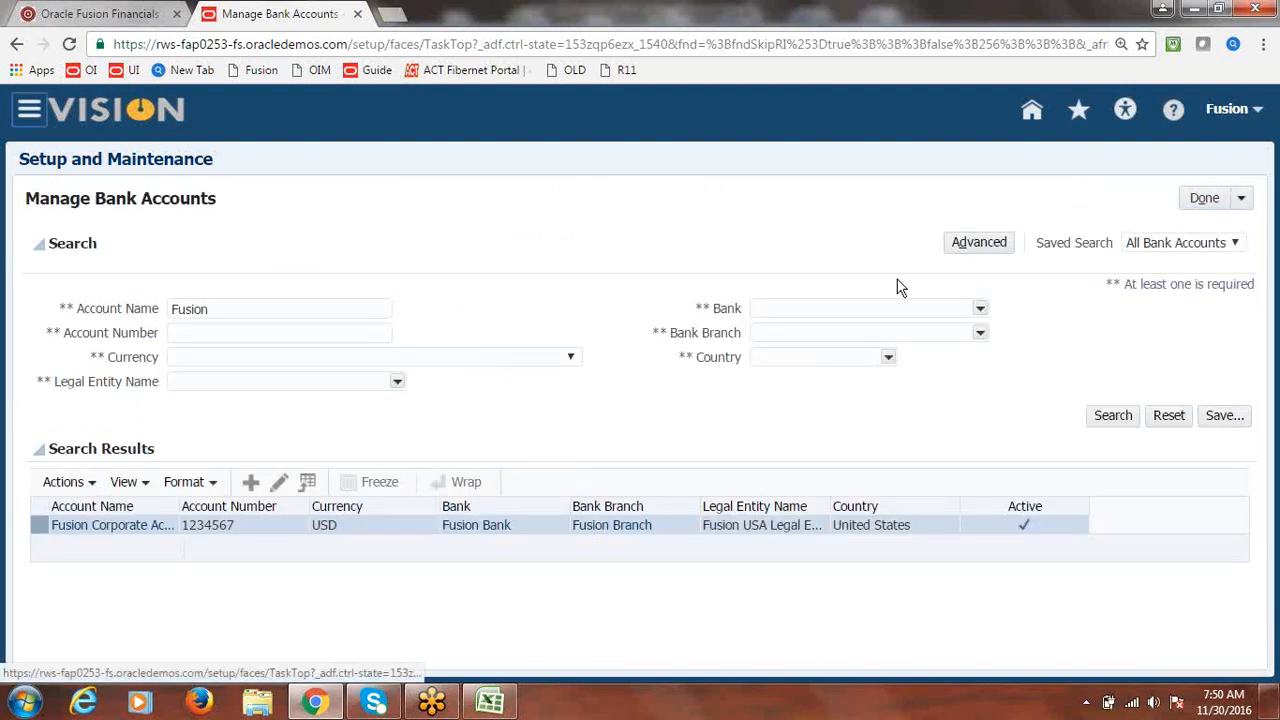
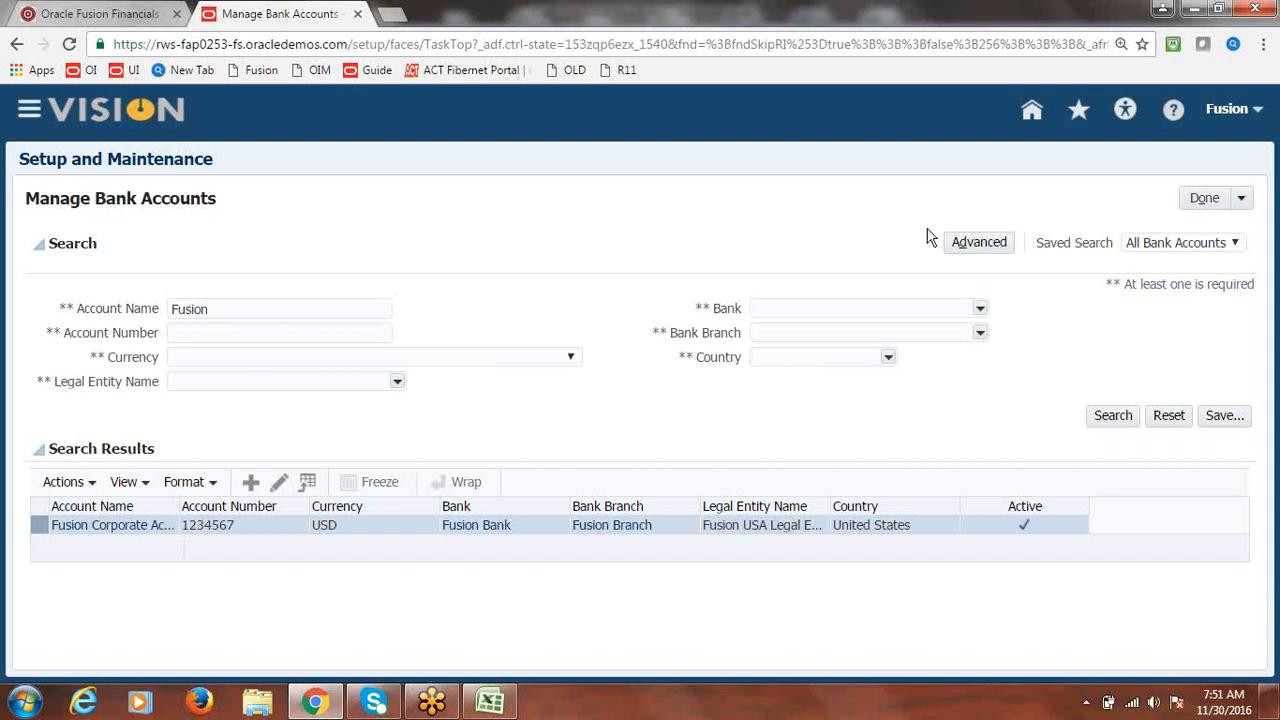
- Finish Manage Bank Accounts and check the notes through the Define Daily Rates USD to INR row
{"action": "left_click", "coordinate": [1205, 201]}
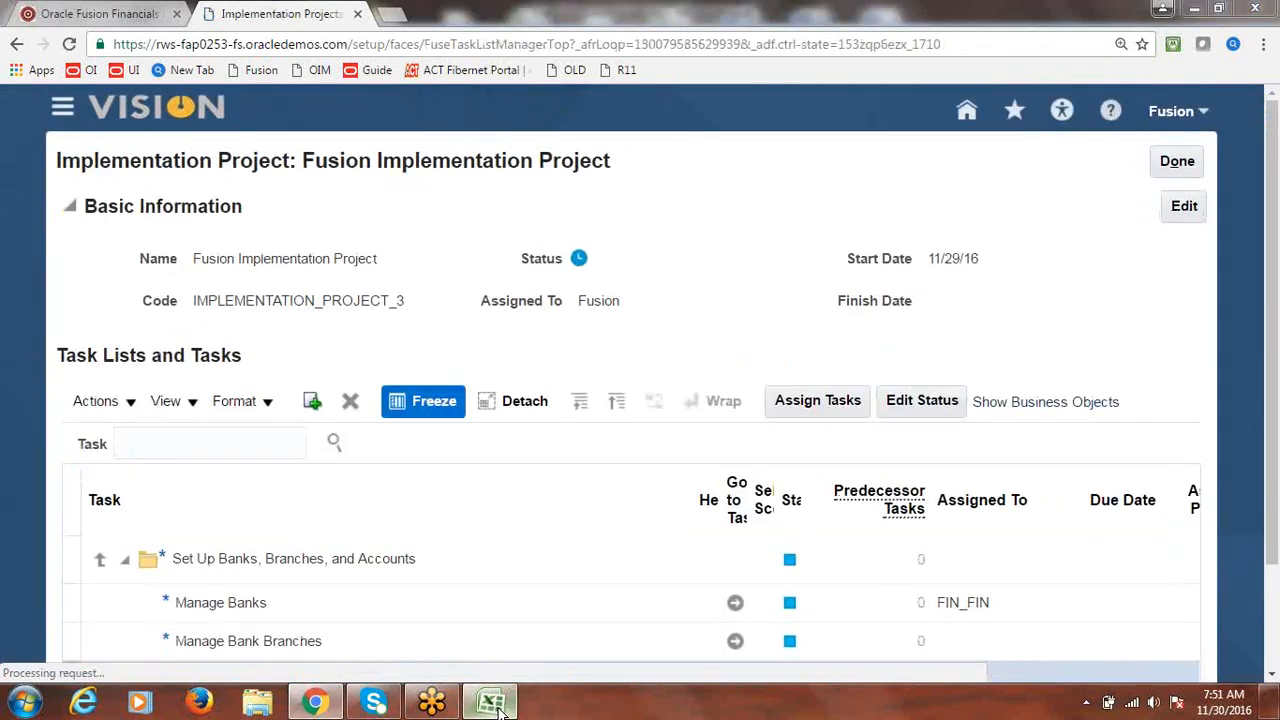
{"action": "left_click", "coordinate": [489, 703]}
{"action": "left_click_drag", "start_coordinate": [92, 431], "coordinate": [94, 449]}
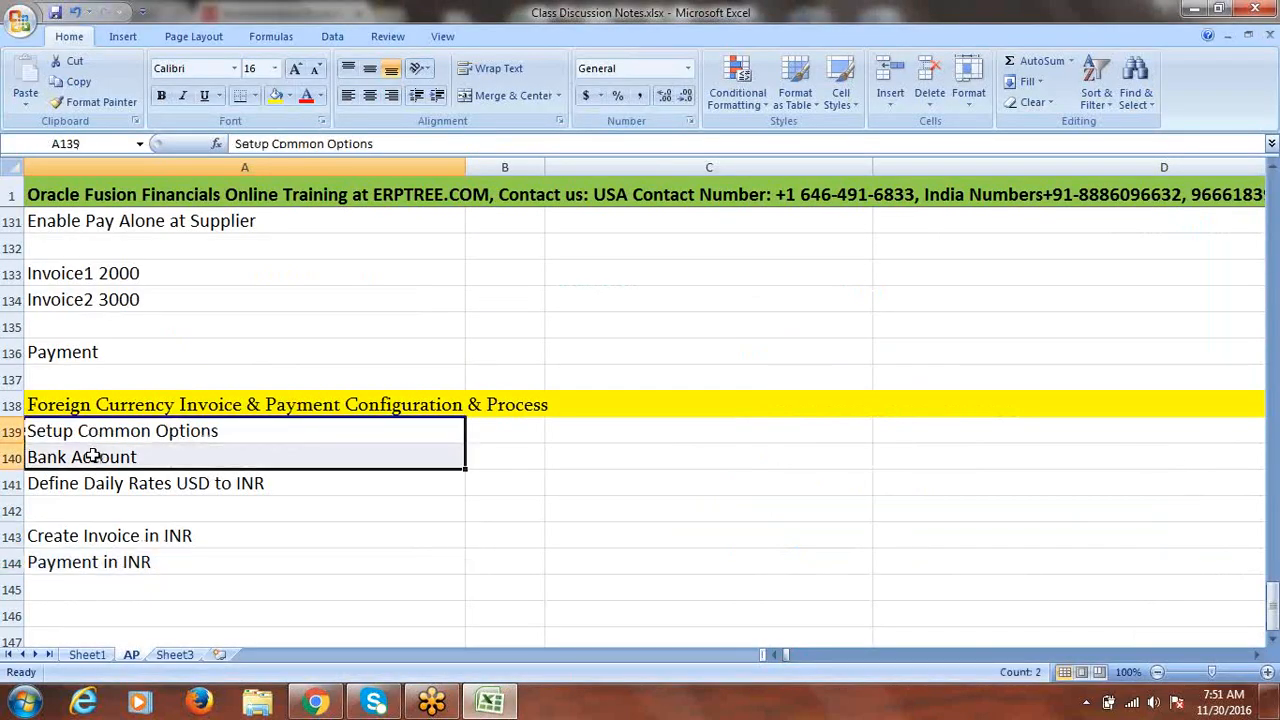
{"action": "left_click", "coordinate": [122, 432]}
{"action": "left_click", "coordinate": [116, 457]}
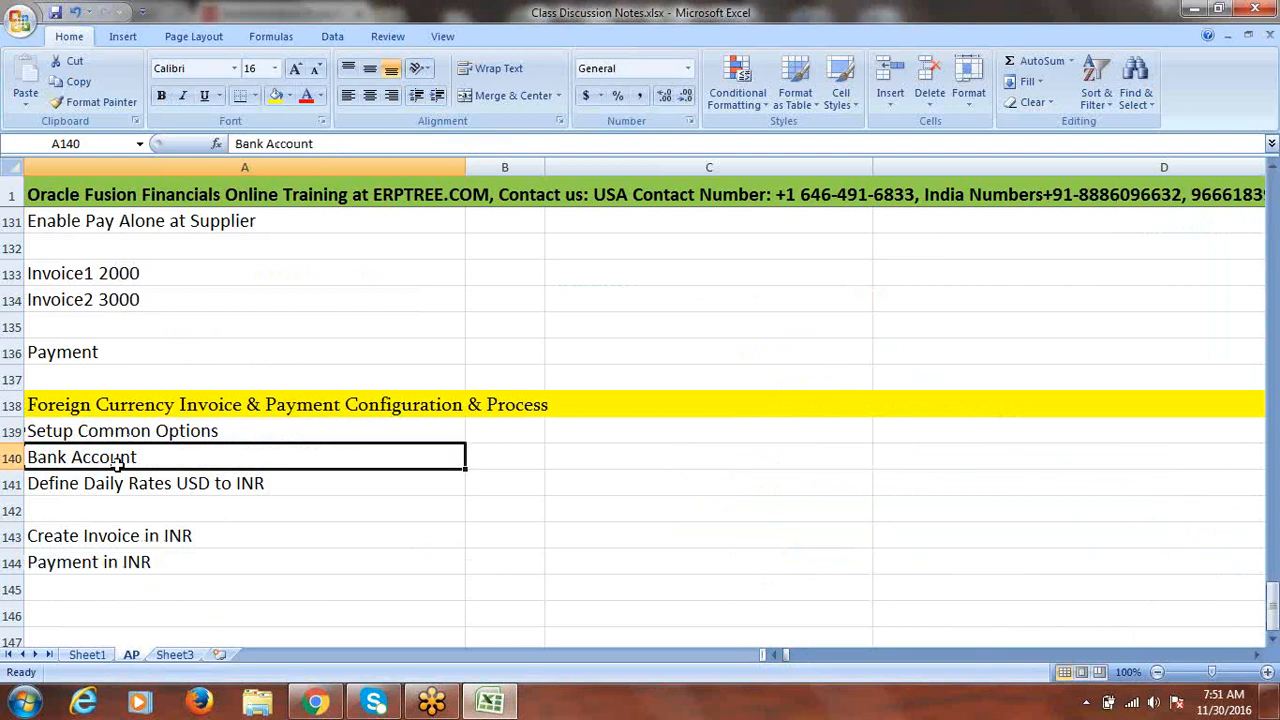
{"action": "left_click", "coordinate": [162, 481]}
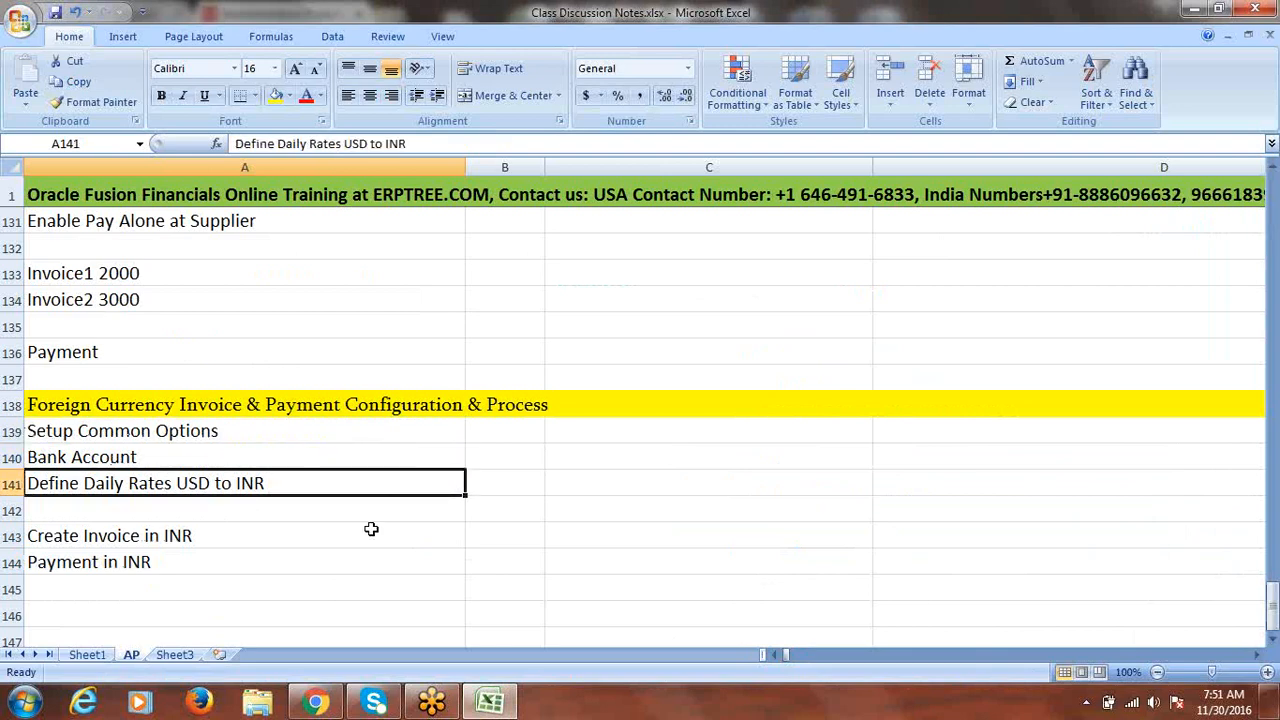
{"action": "left_click", "coordinate": [490, 702]}
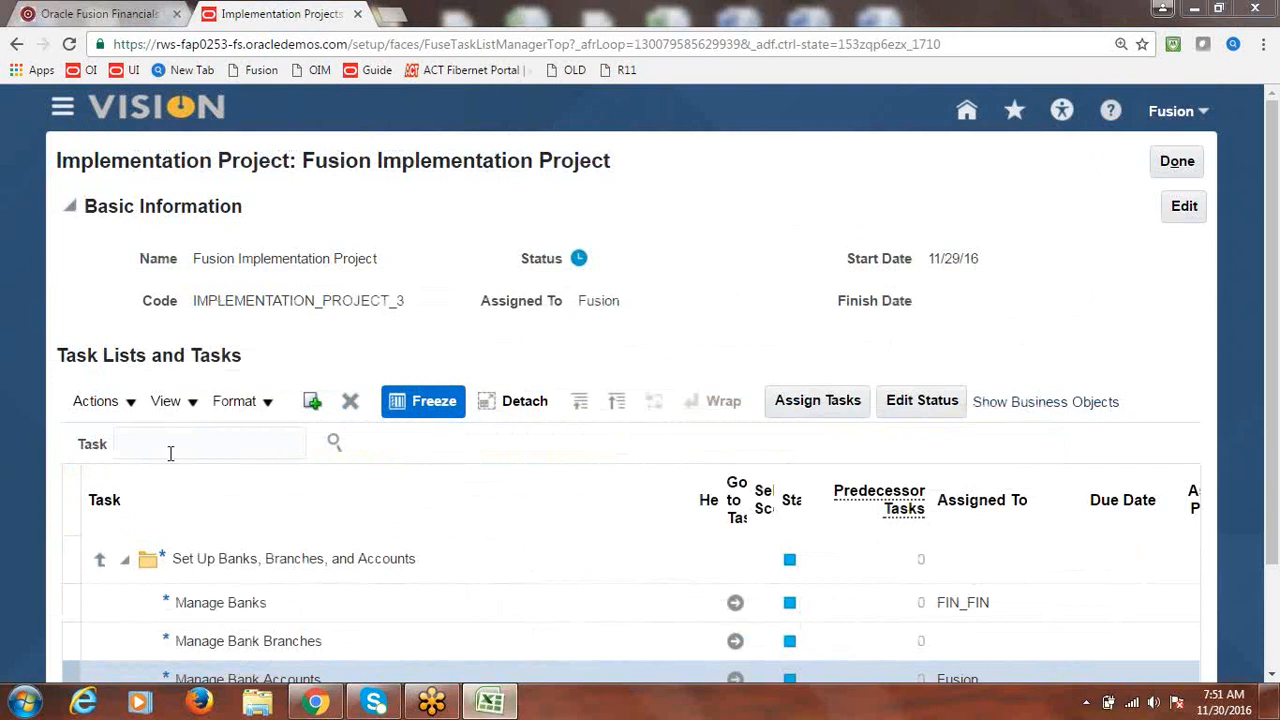
- Reduce Chrome's page zoom from 120% to 100%, then open and close the Navigator
{"action": "left_click", "coordinate": [1263, 44]}
{"action": "left_click", "coordinate": [1141, 221]}
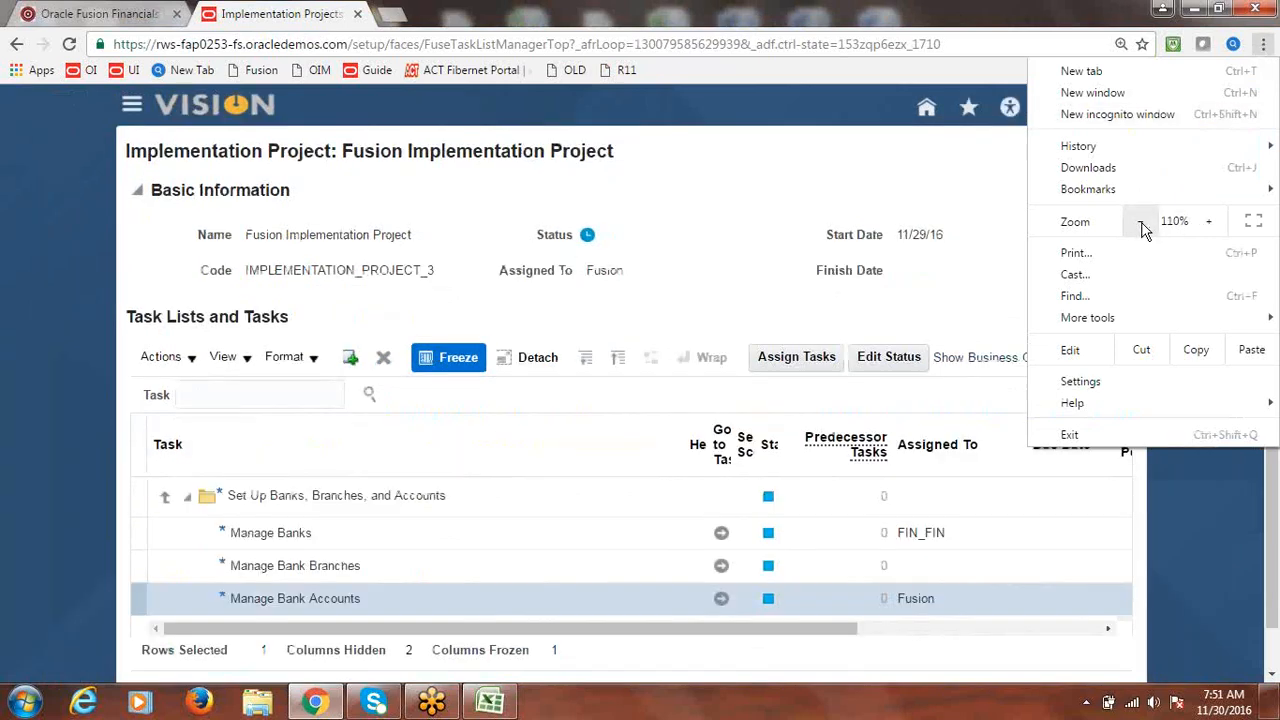
{"action": "left_click", "coordinate": [1141, 221]}
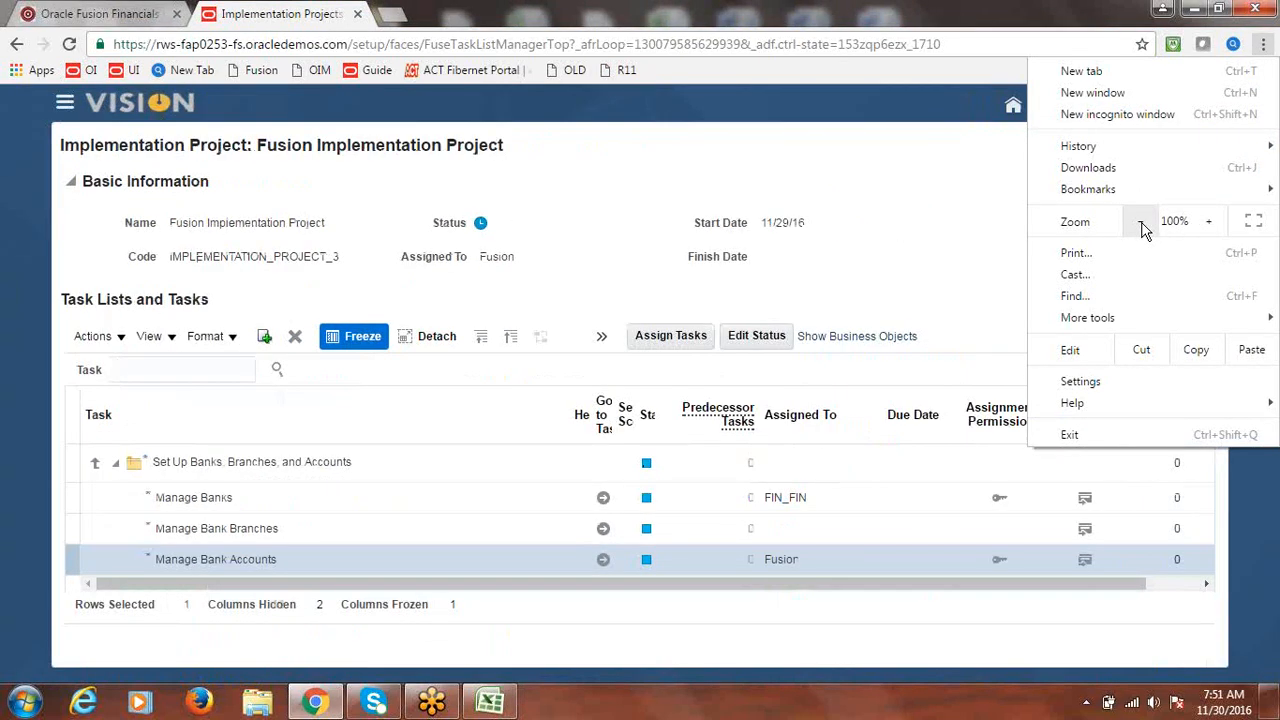
{"action": "left_click", "coordinate": [786, 156]}
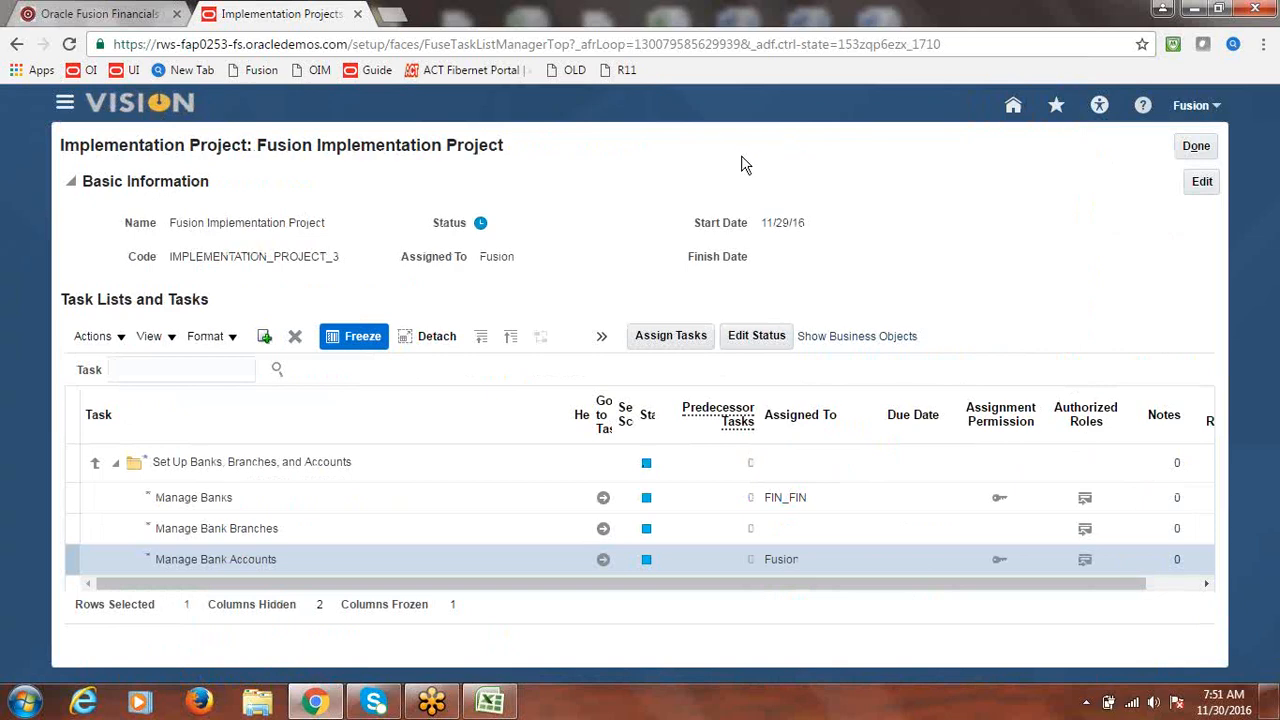
{"action": "left_click", "coordinate": [64, 106]}
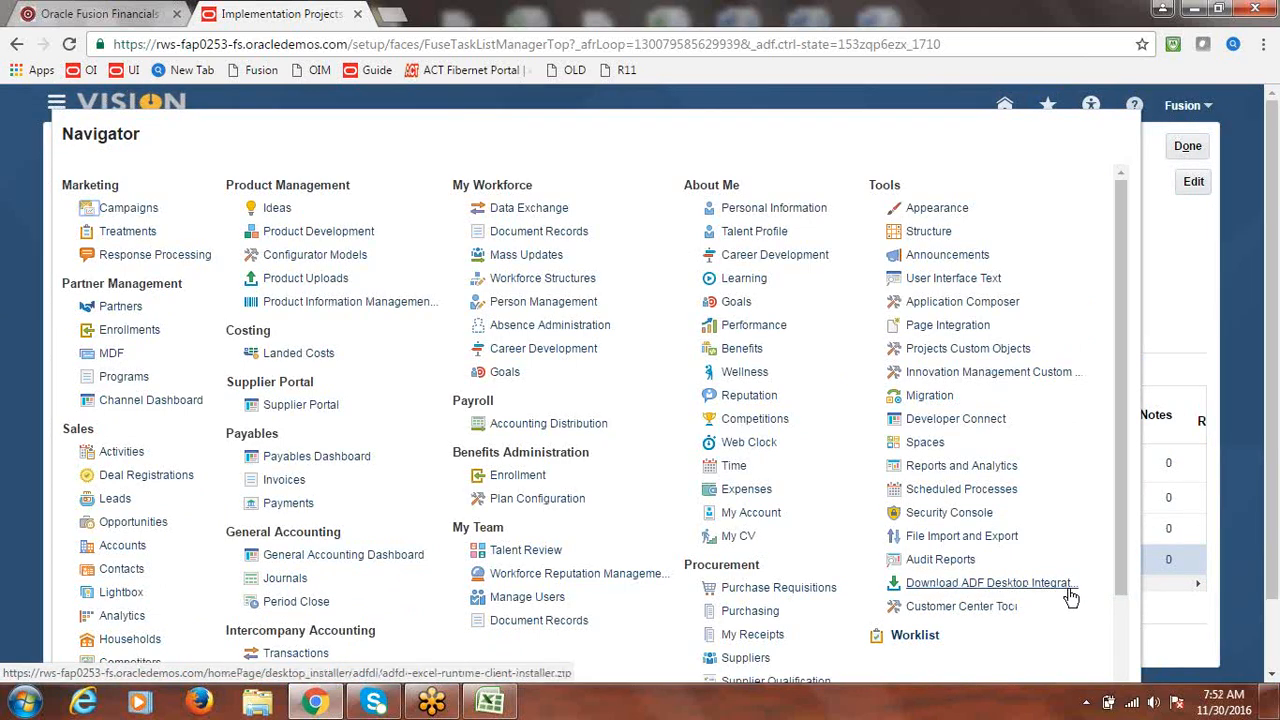
{"action": "left_click", "coordinate": [1182, 263]}
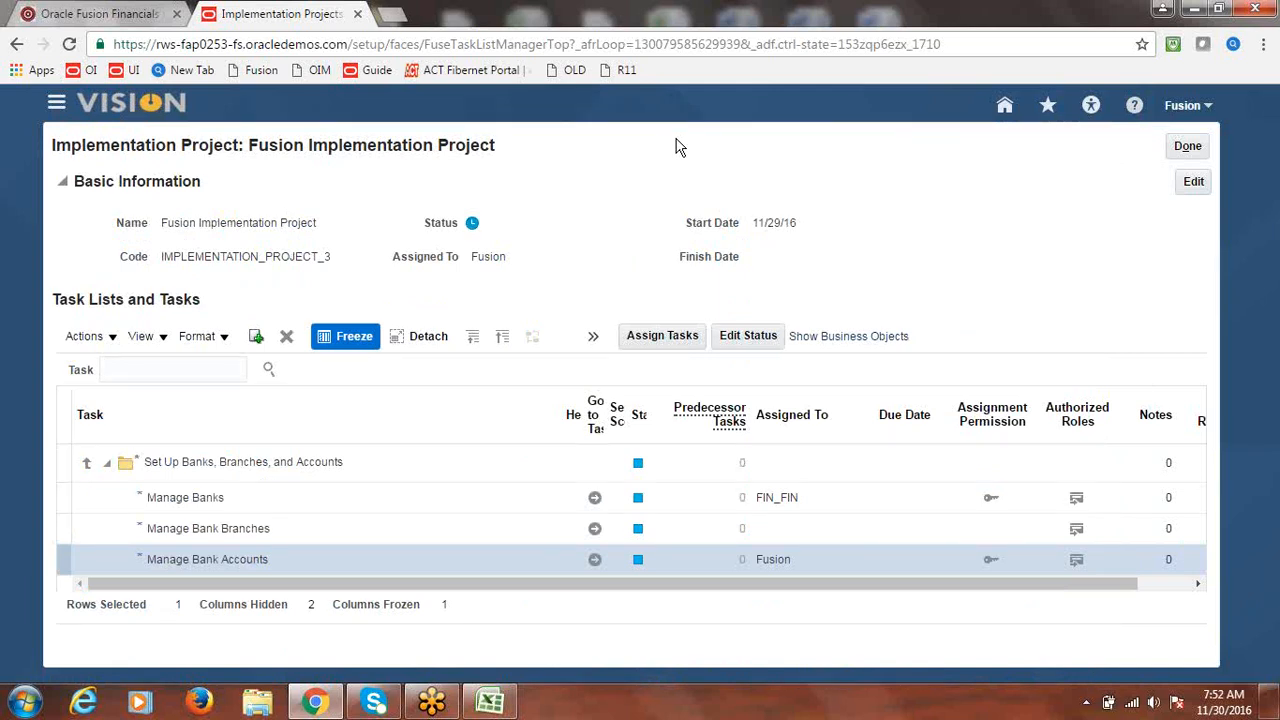
- Search the project tasks for 'Daily Rates' and go to the Manage Daily Rates task
{"action": "left_click", "coordinate": [219, 368]}
{"action": "type", "text": "Dai"}
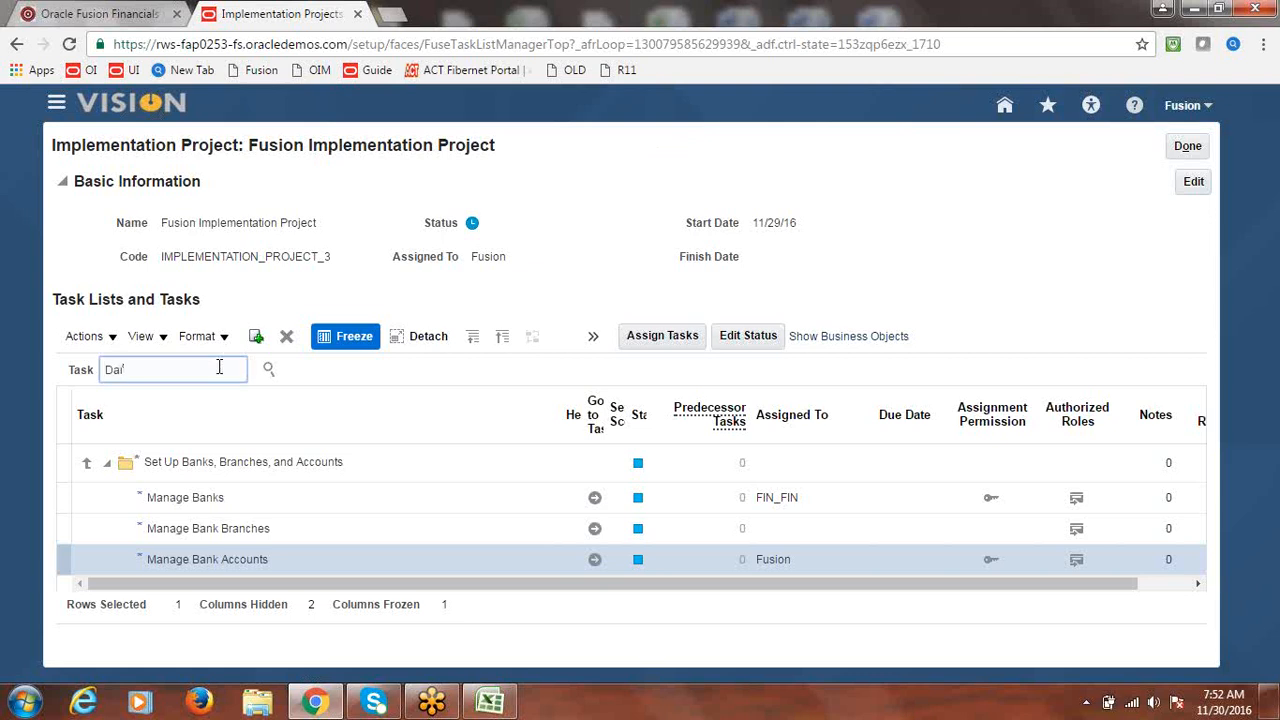
{"action": "type", "text": "ly Rates"}
{"action": "left_click", "coordinate": [270, 370]}
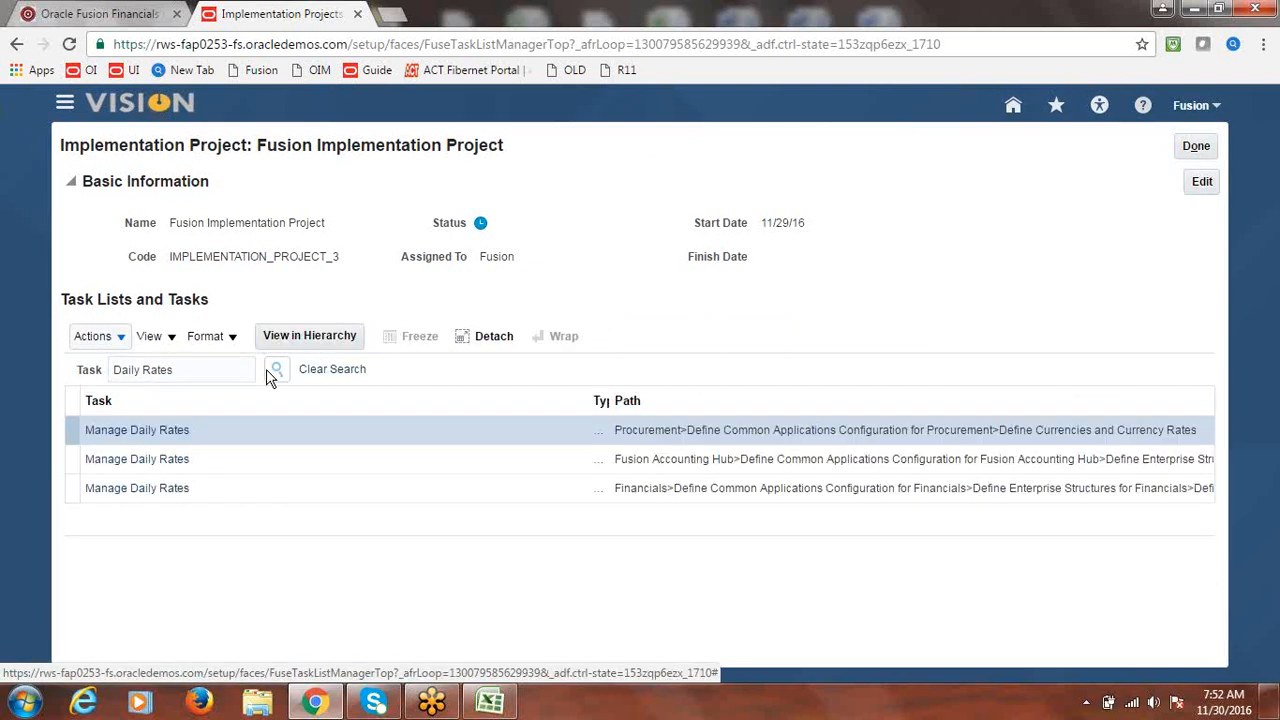
{"action": "left_click", "coordinate": [152, 490]}
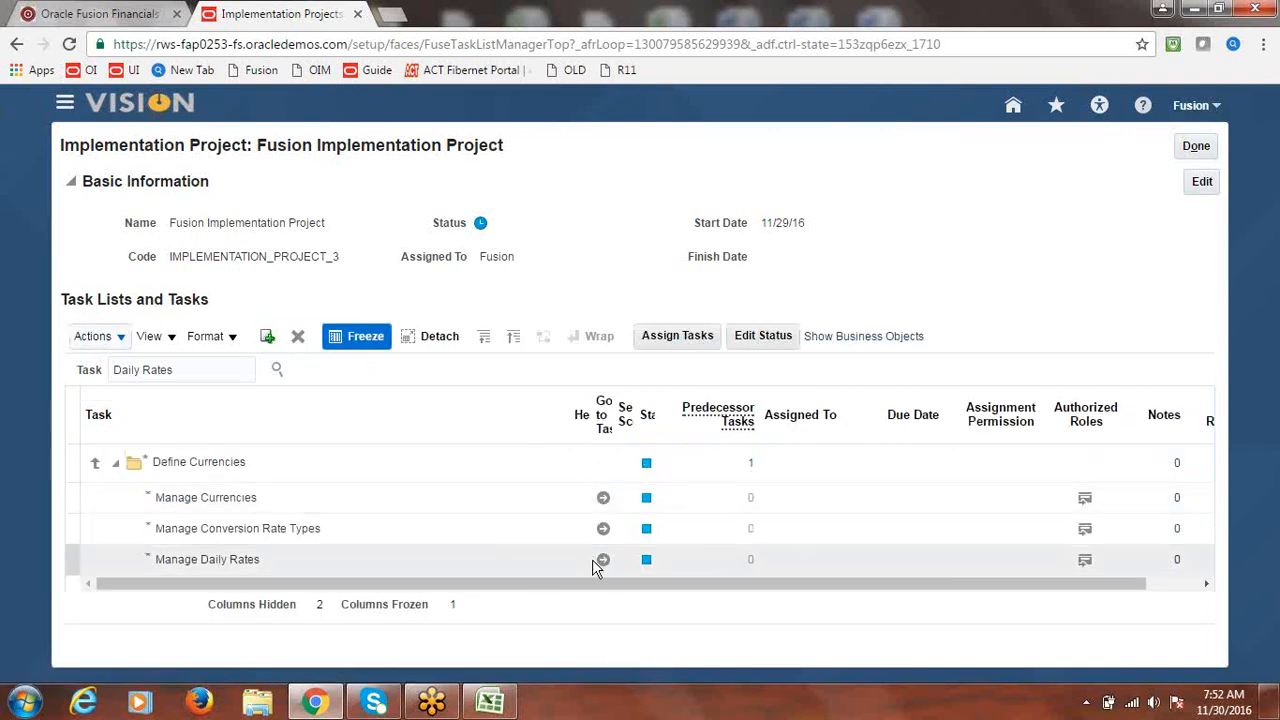
{"action": "left_click", "coordinate": [605, 562]}
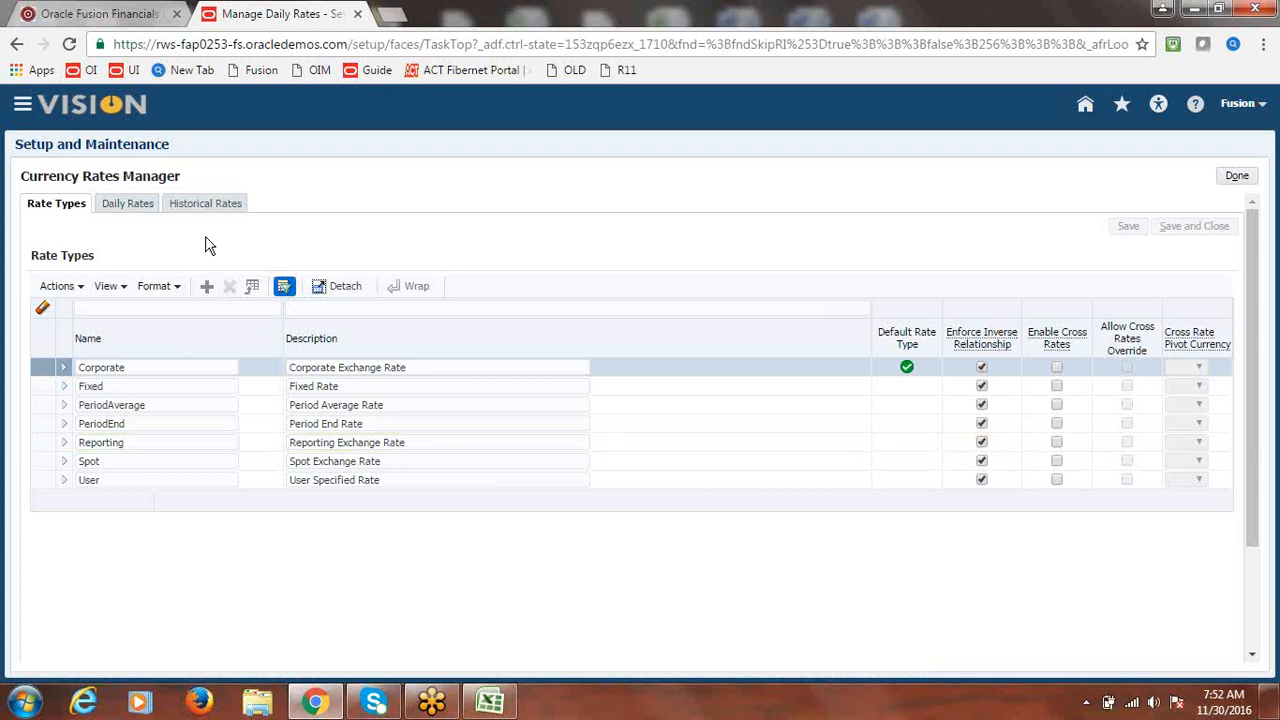
- From the Daily Rates tab, generate the CreateDailyRates.xlsx spreadsheet and open it
{"action": "left_click", "coordinate": [146, 206]}
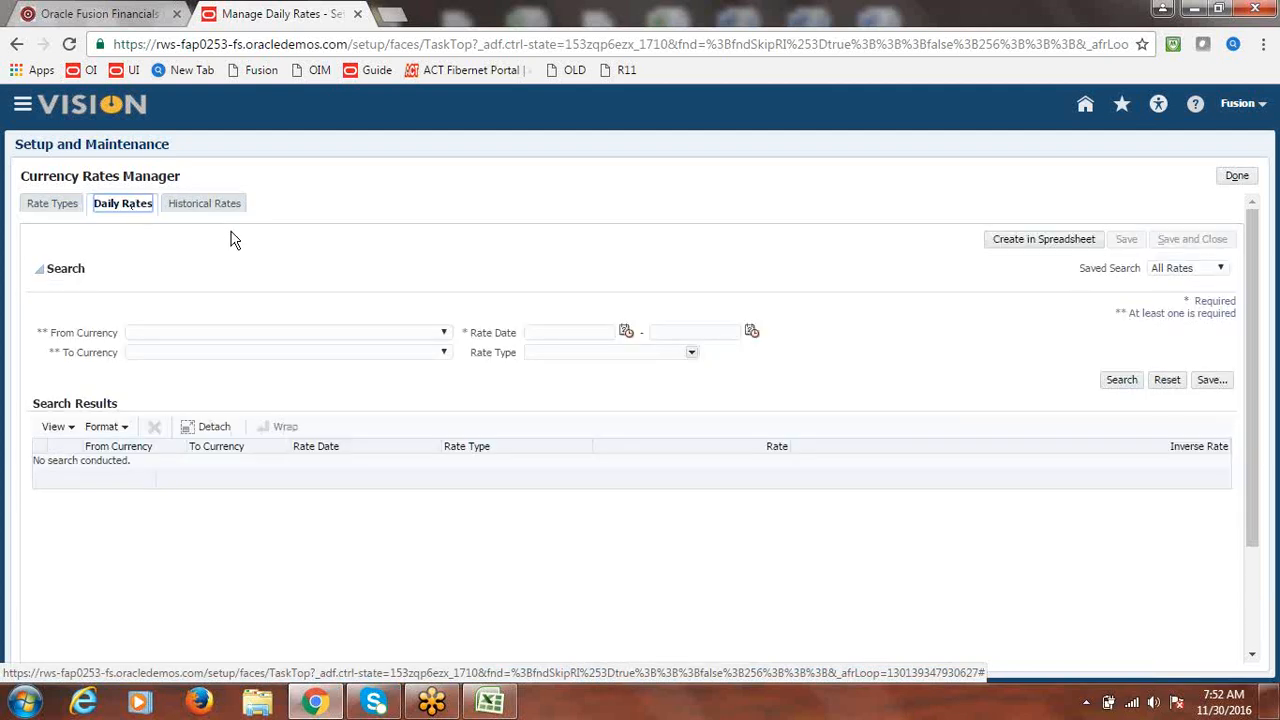
{"action": "left_click", "coordinate": [1036, 245]}
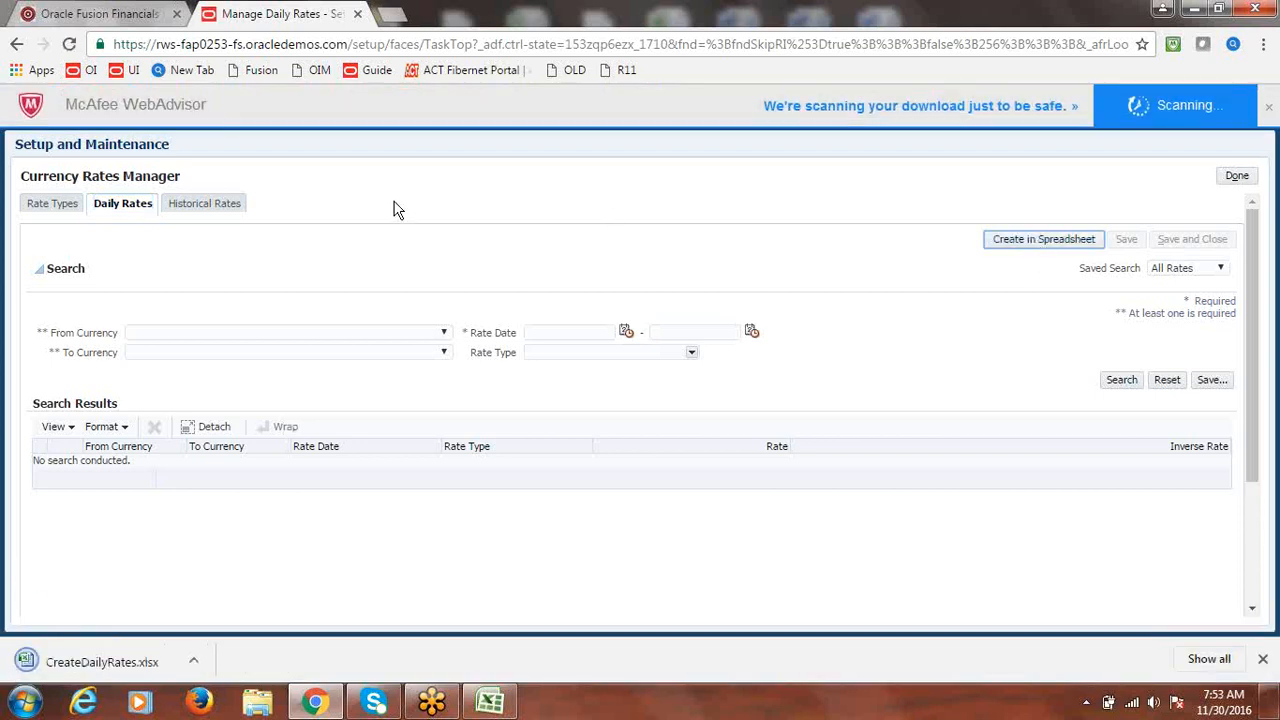
{"action": "left_click", "coordinate": [82, 664]}
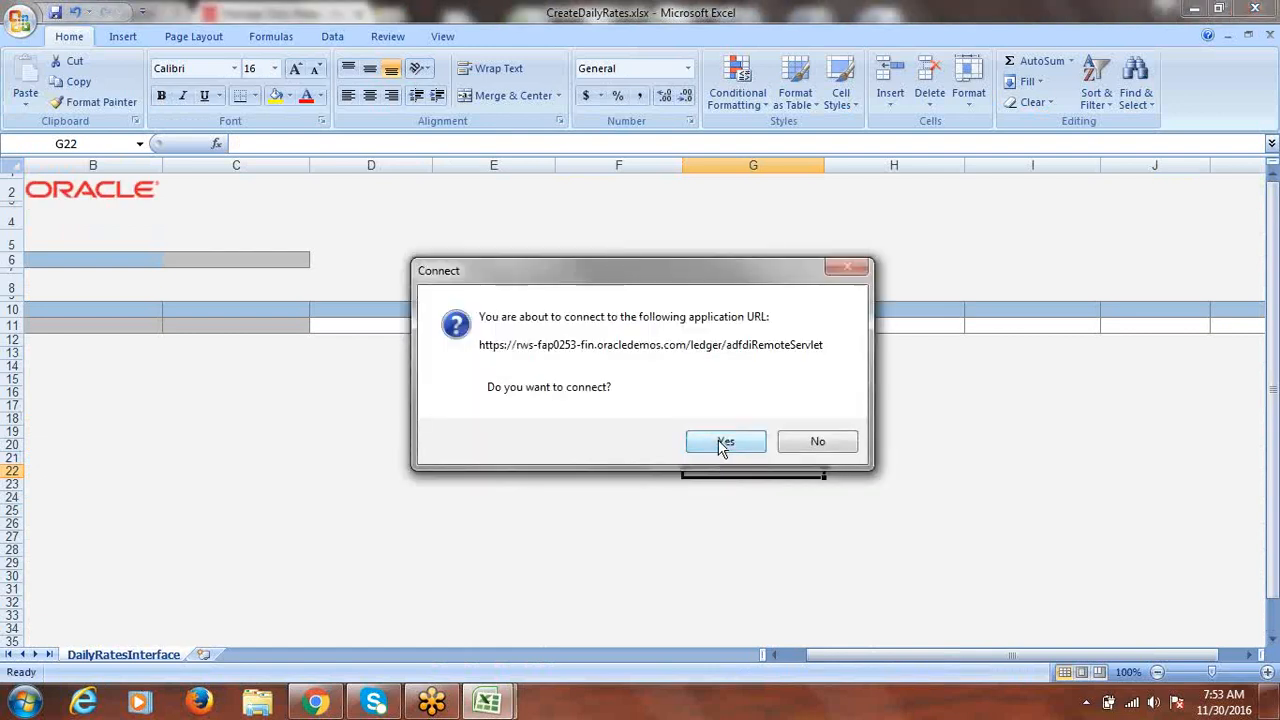
- Connect the workbook to Fusion, sign in with the username and password, and accept the version warning
{"action": "left_click", "coordinate": [719, 438]}
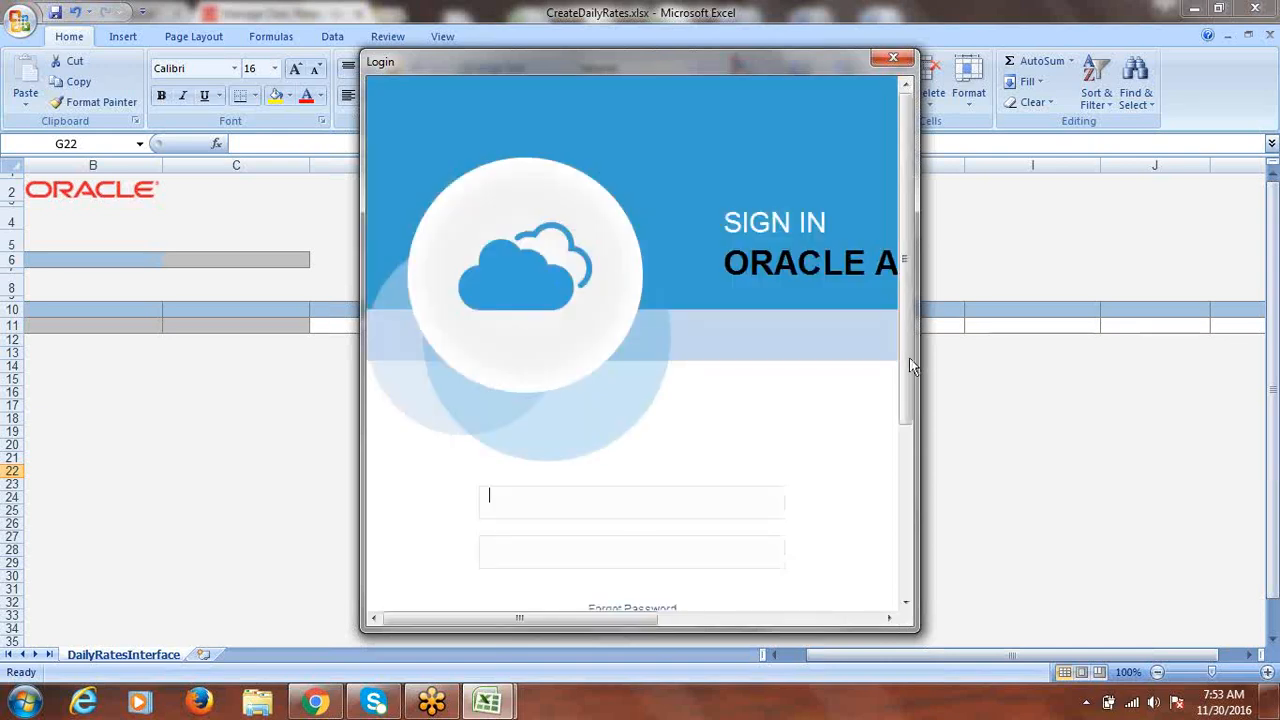
{"action": "left_click_drag", "start_coordinate": [909, 357], "coordinate": [920, 428]}
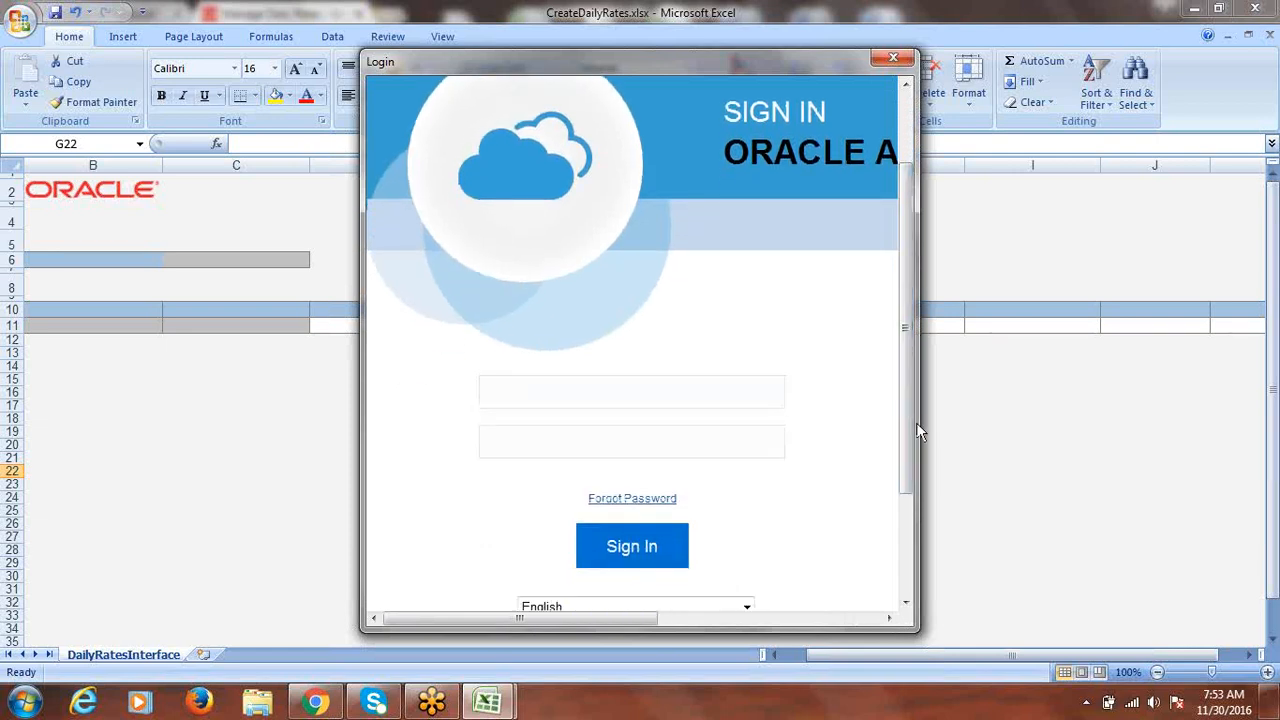
{"action": "left_click", "coordinate": [705, 400]}
{"action": "type", "text": "fusion"}
{"action": "key", "text": "Tab"}
{"action": "type", "text": "*********"}
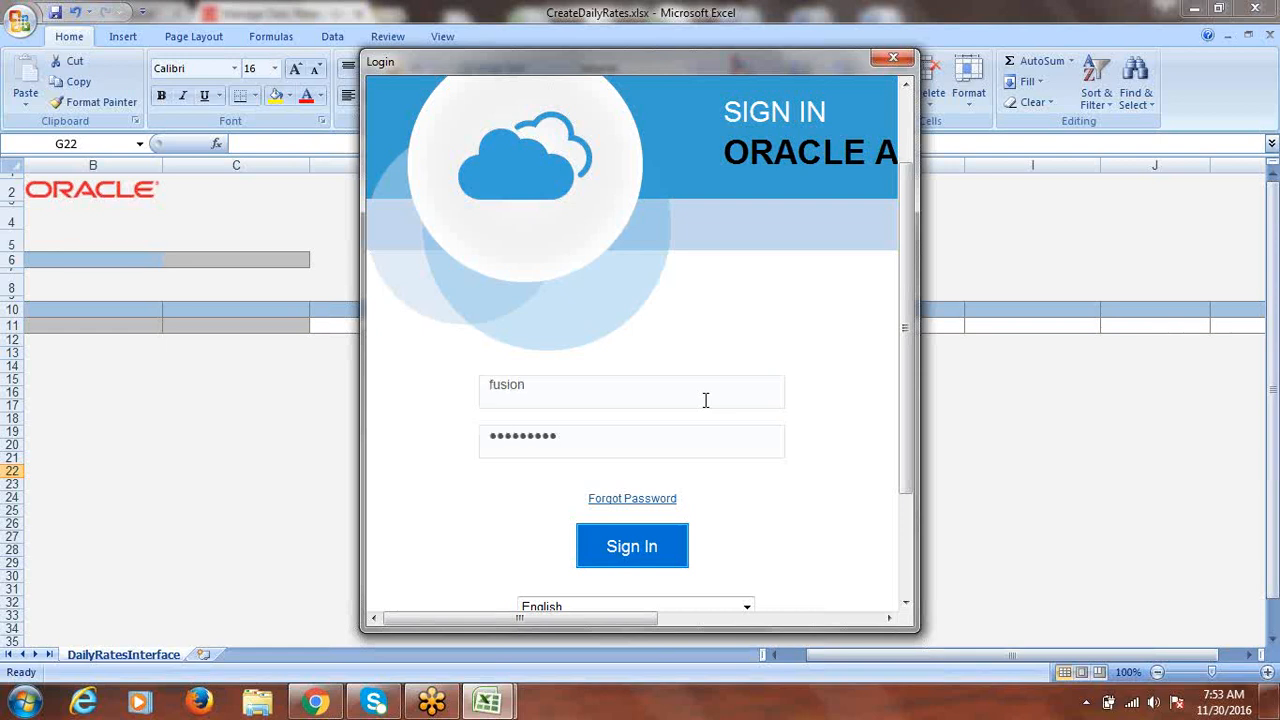
{"action": "type", "text": "*"}
{"action": "key", "text": "Return"}
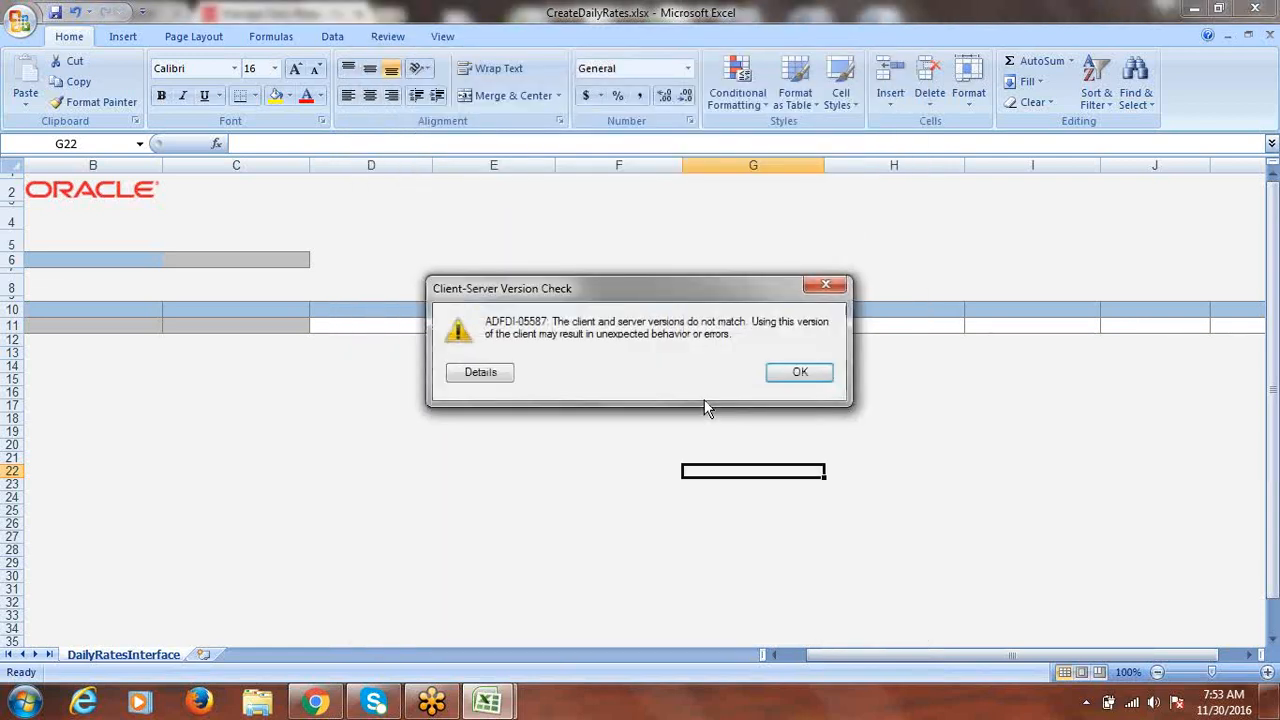
{"action": "left_click", "coordinate": [800, 373]}
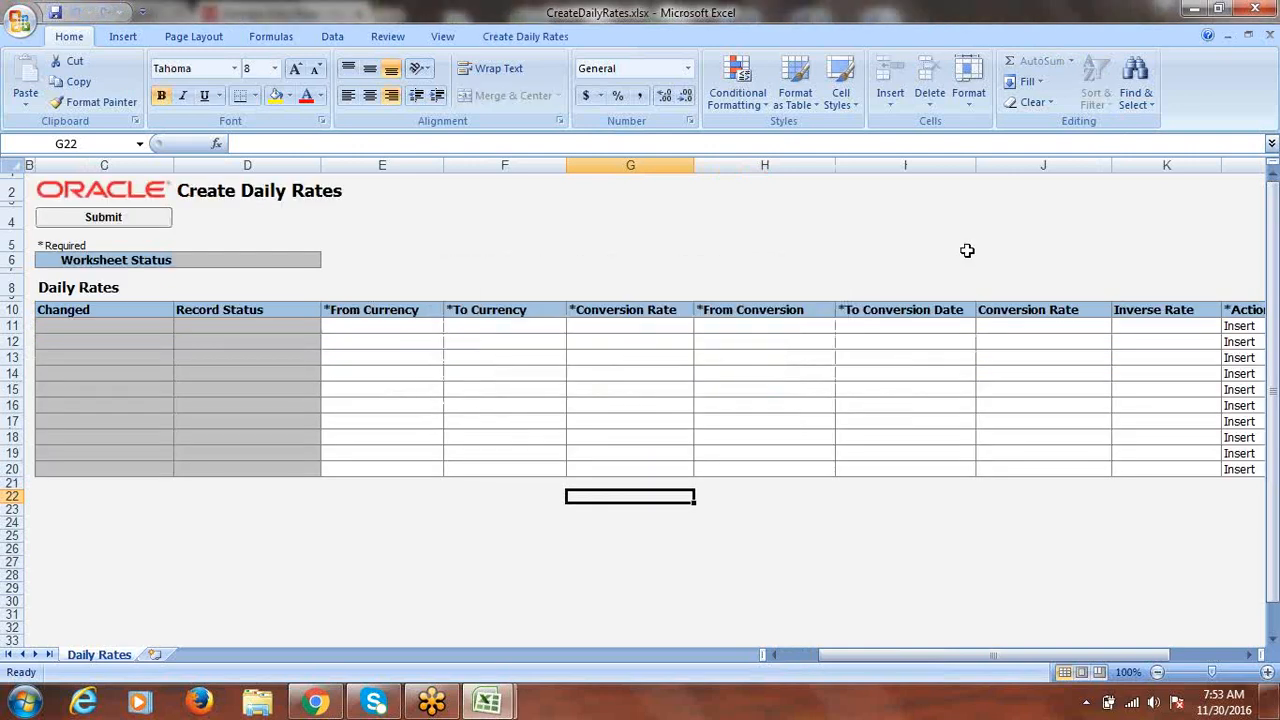
- Set From Currency to USD and To Currency to INR in row 11
{"action": "left_click", "coordinate": [383, 327]}
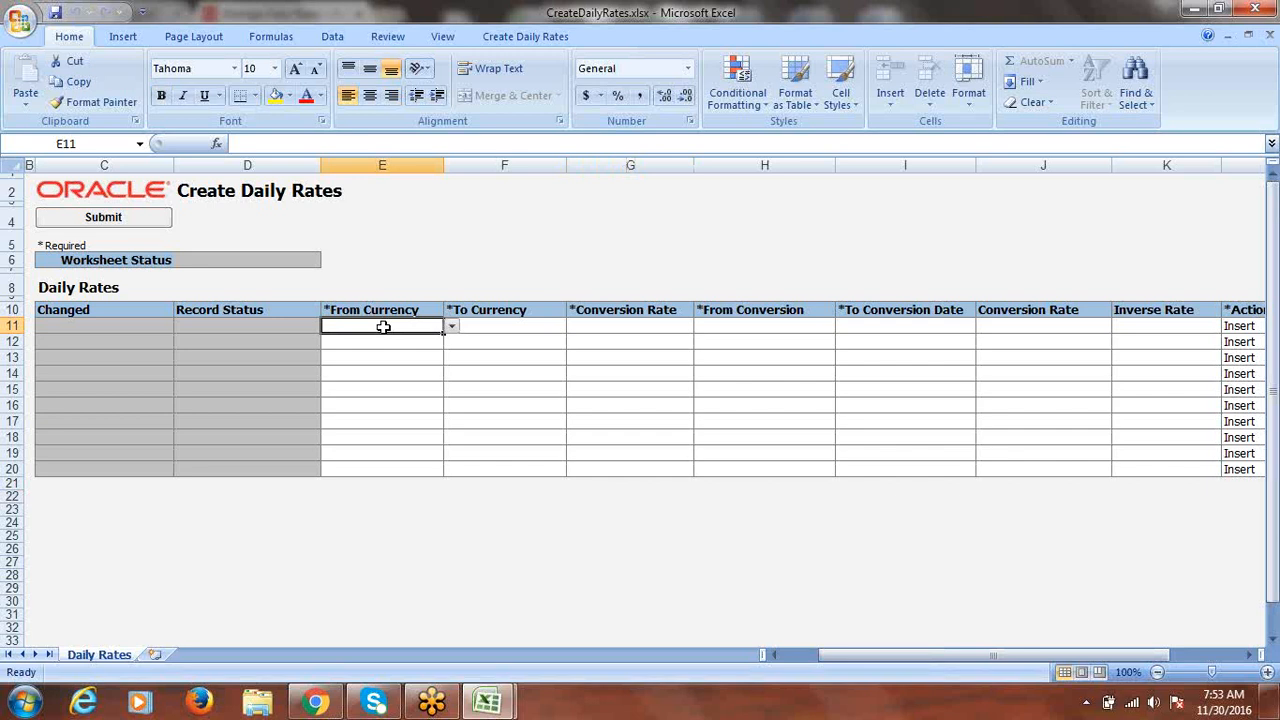
{"action": "left_click", "coordinate": [451, 330]}
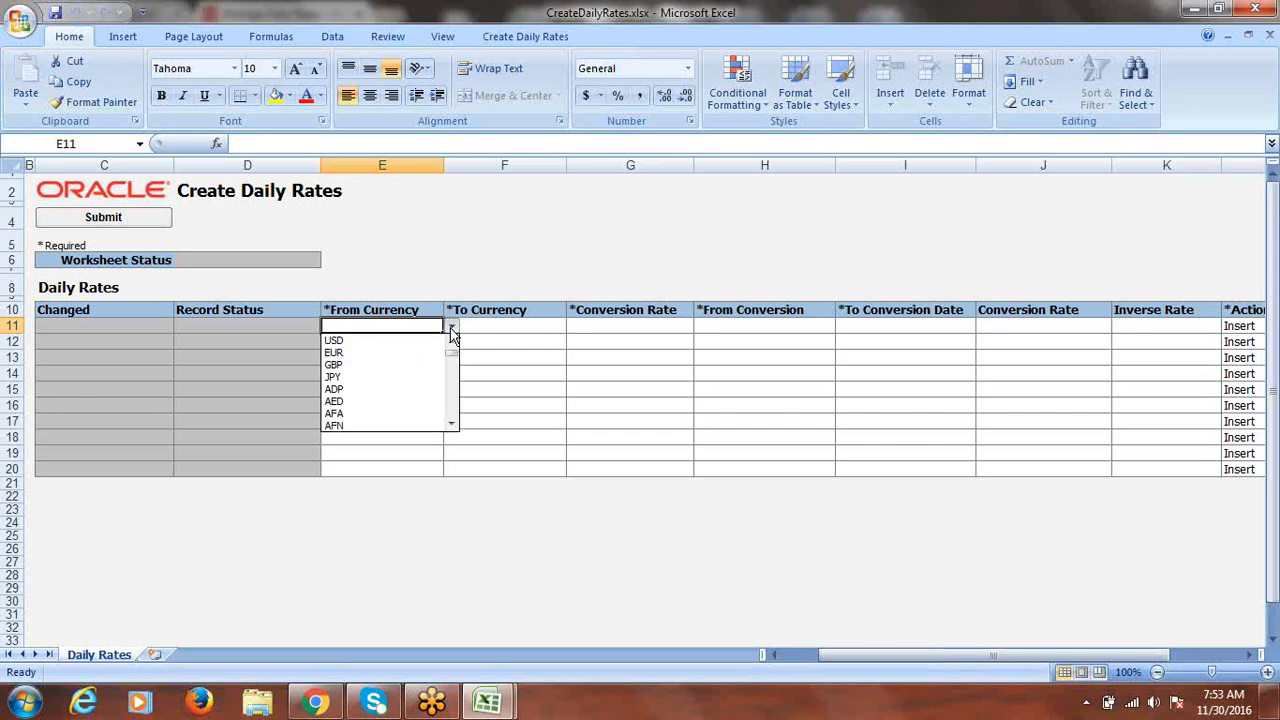
{"action": "left_click", "coordinate": [348, 340]}
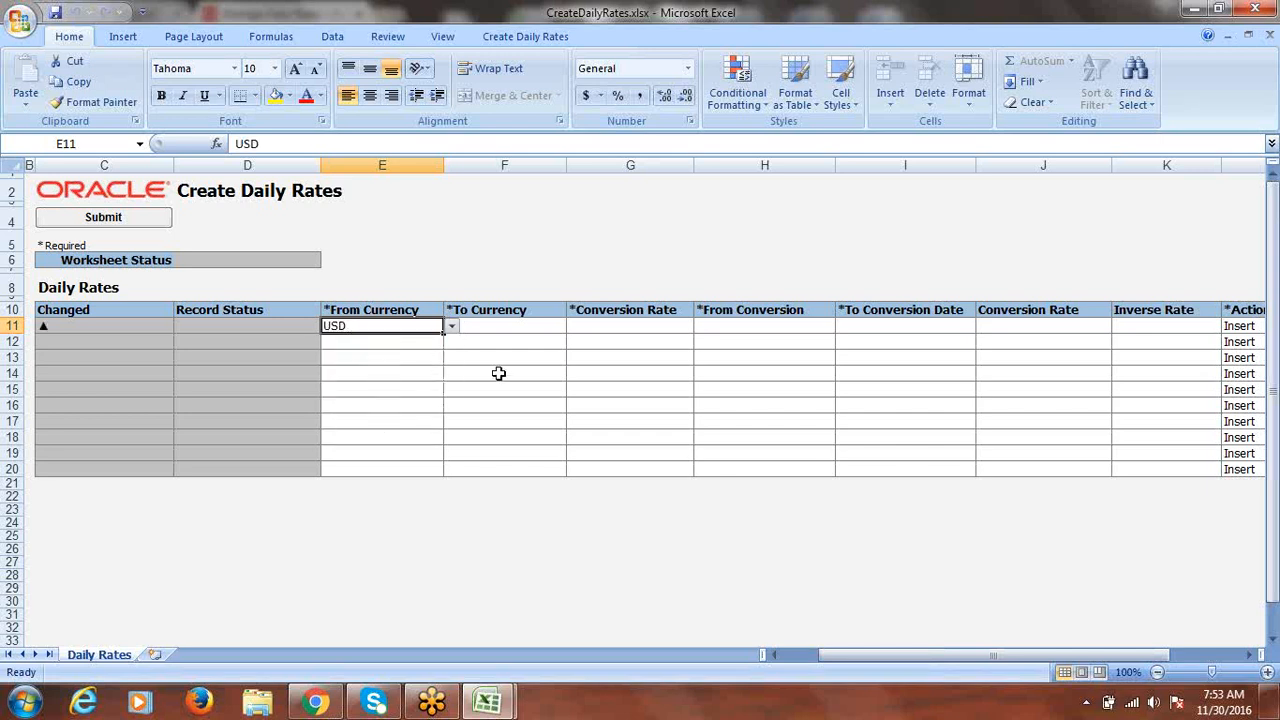
{"action": "left_click", "coordinate": [526, 326]}
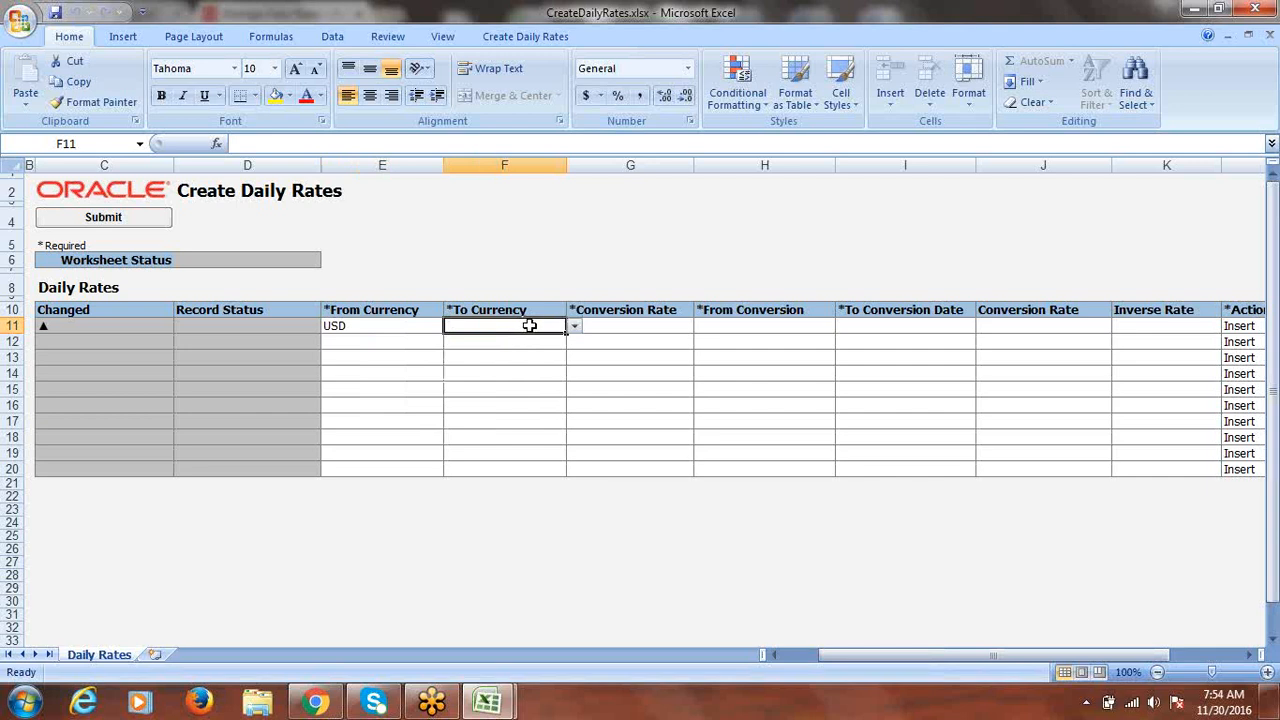
{"action": "left_click", "coordinate": [575, 328]}
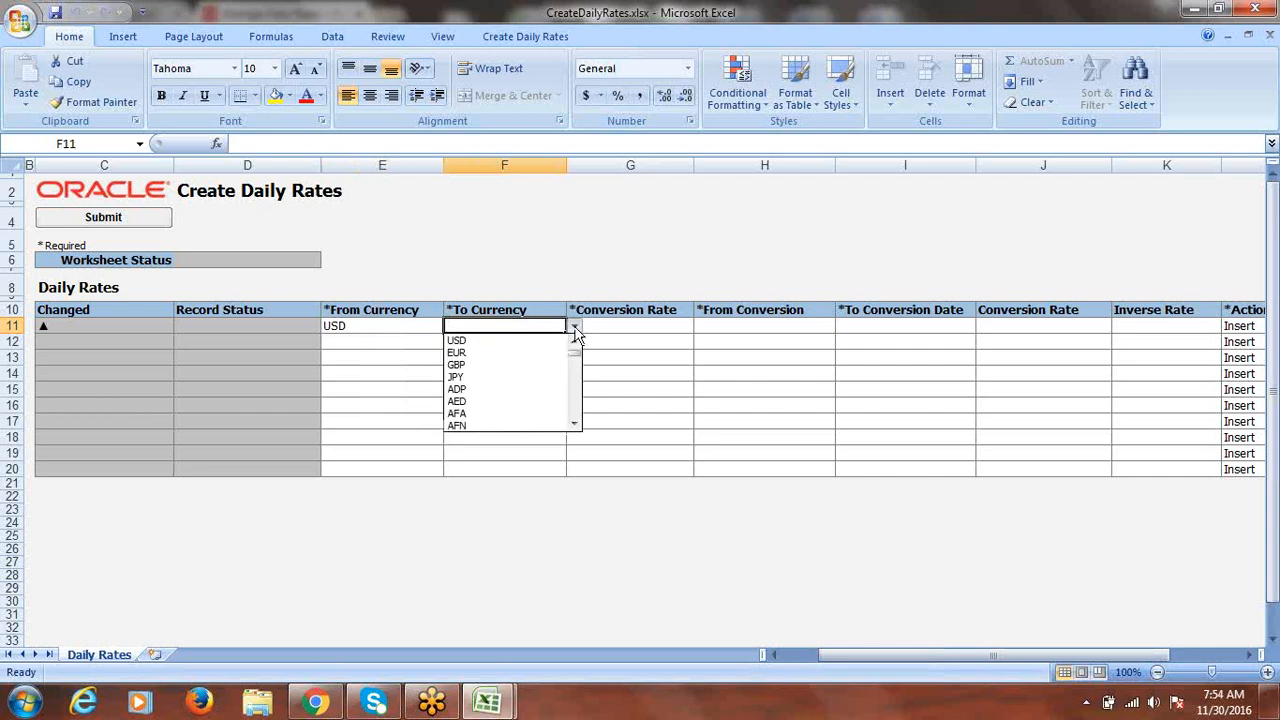
{"action": "left_click", "coordinate": [576, 242]}
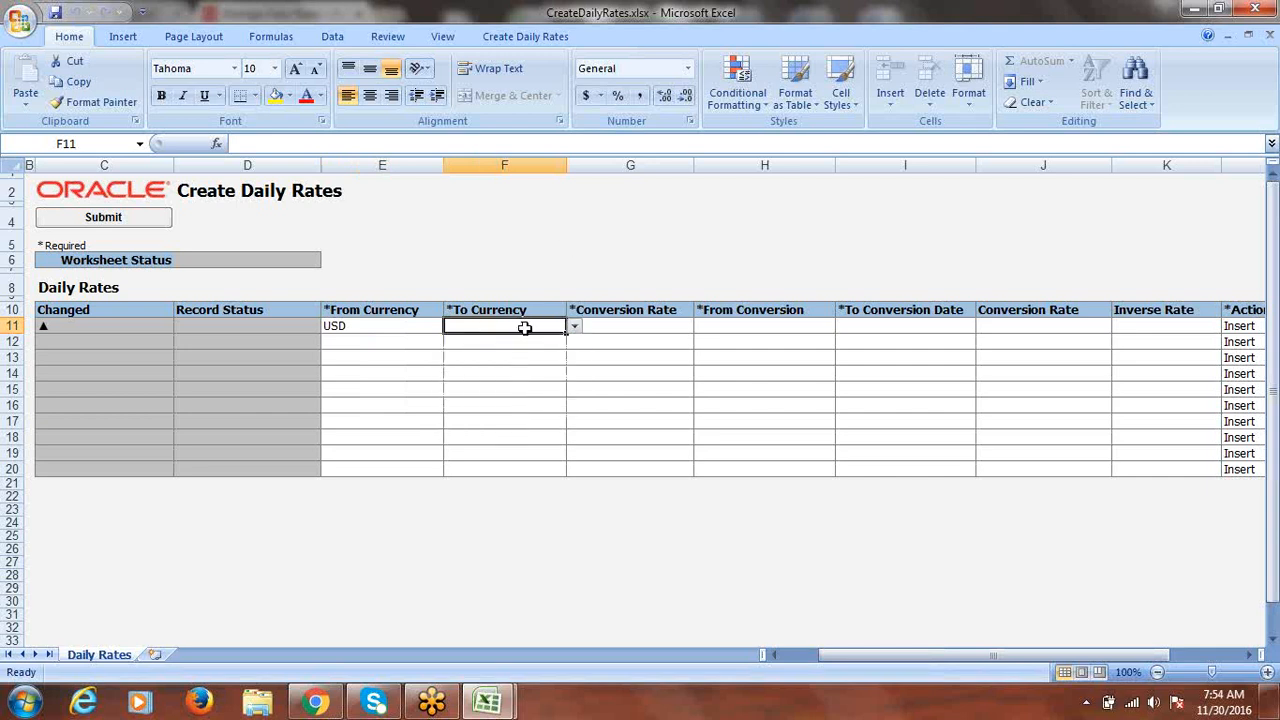
{"action": "type", "text": "i"}
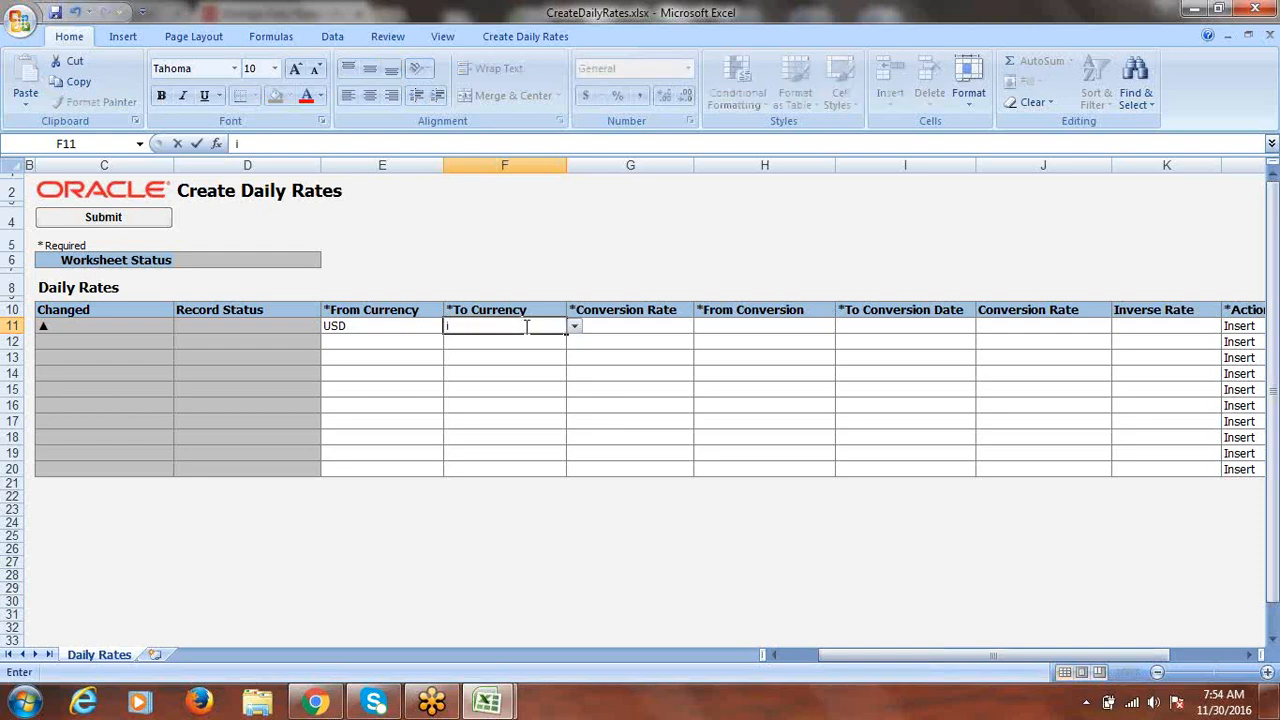
{"action": "type", "text": "INR"}
{"action": "key", "text": "Tab"}
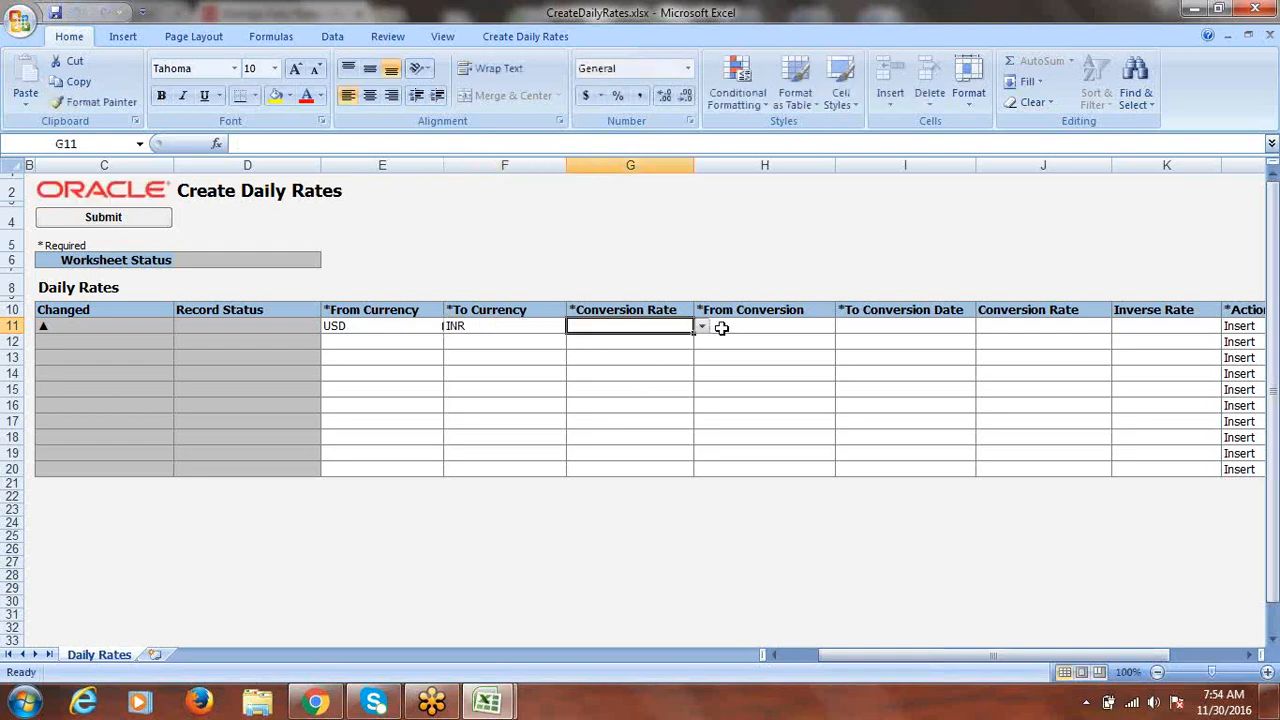
- Choose rate type Corporate and enter a From Conversion date of 11/30/16 in short date format
{"action": "left_click", "coordinate": [699, 329]}
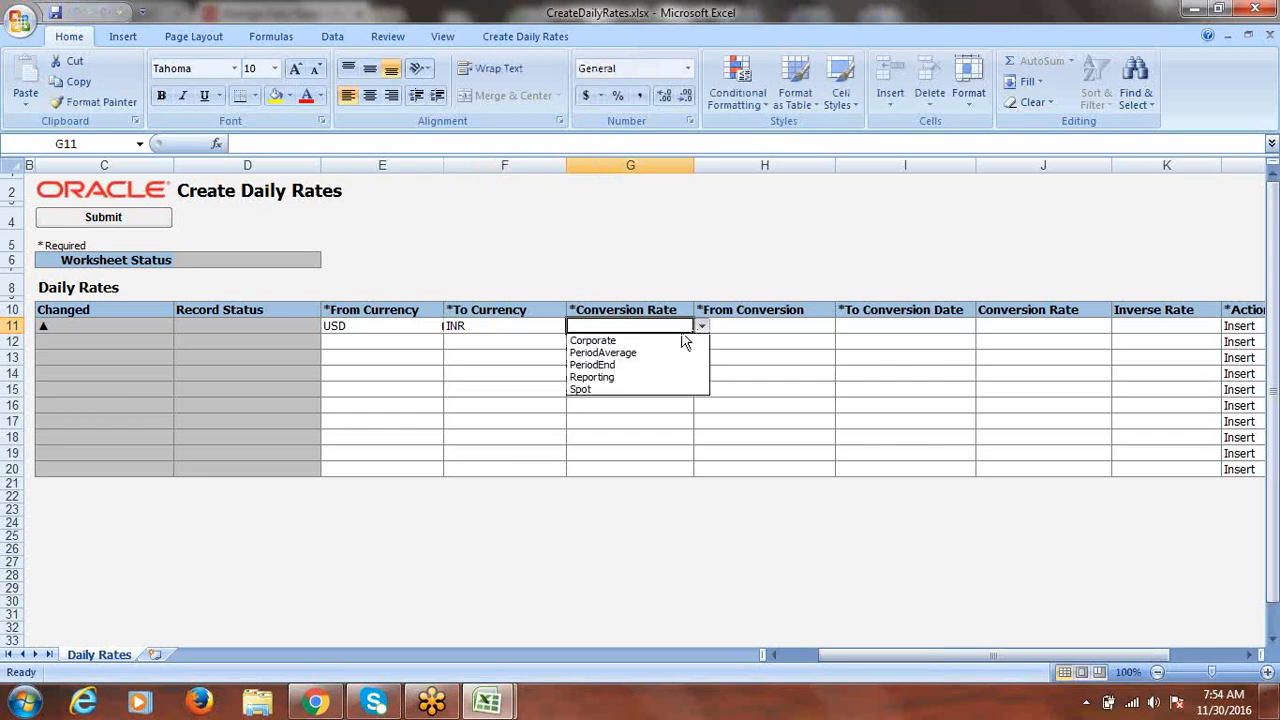
{"action": "left_click", "coordinate": [626, 341]}
{"action": "key", "text": "Tab"}
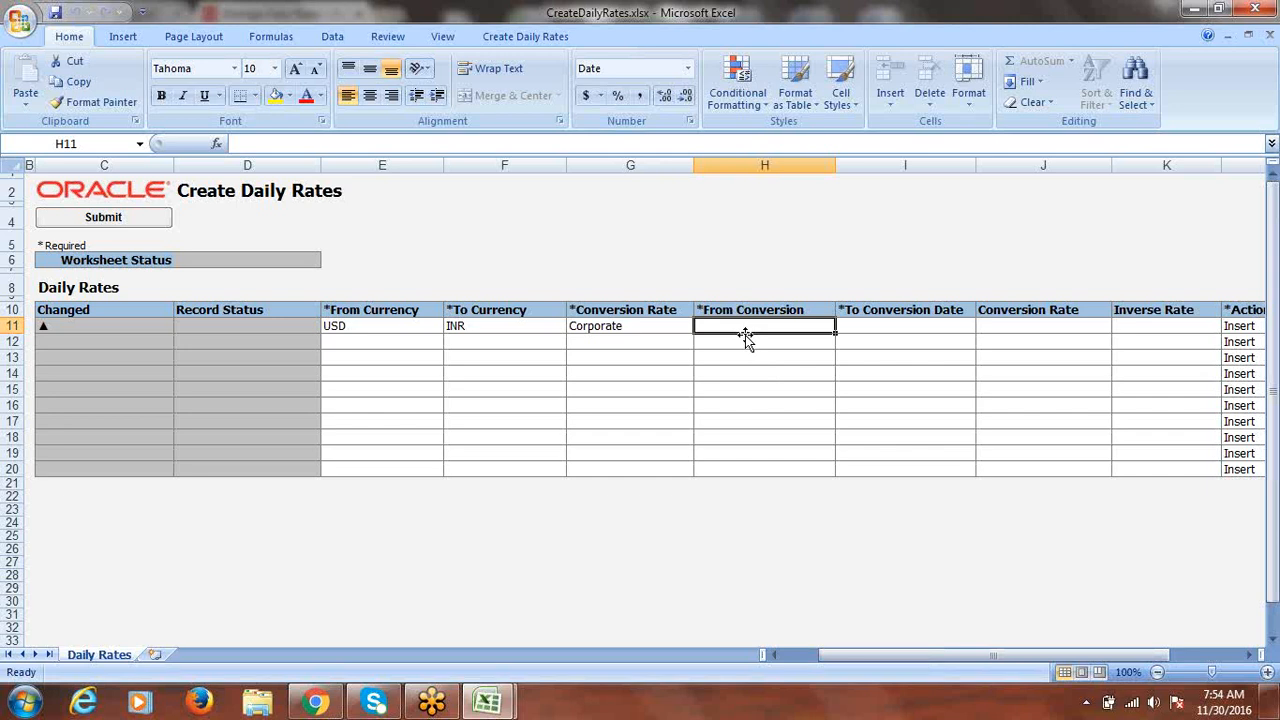
{"action": "type", "text": "11/30/16"}
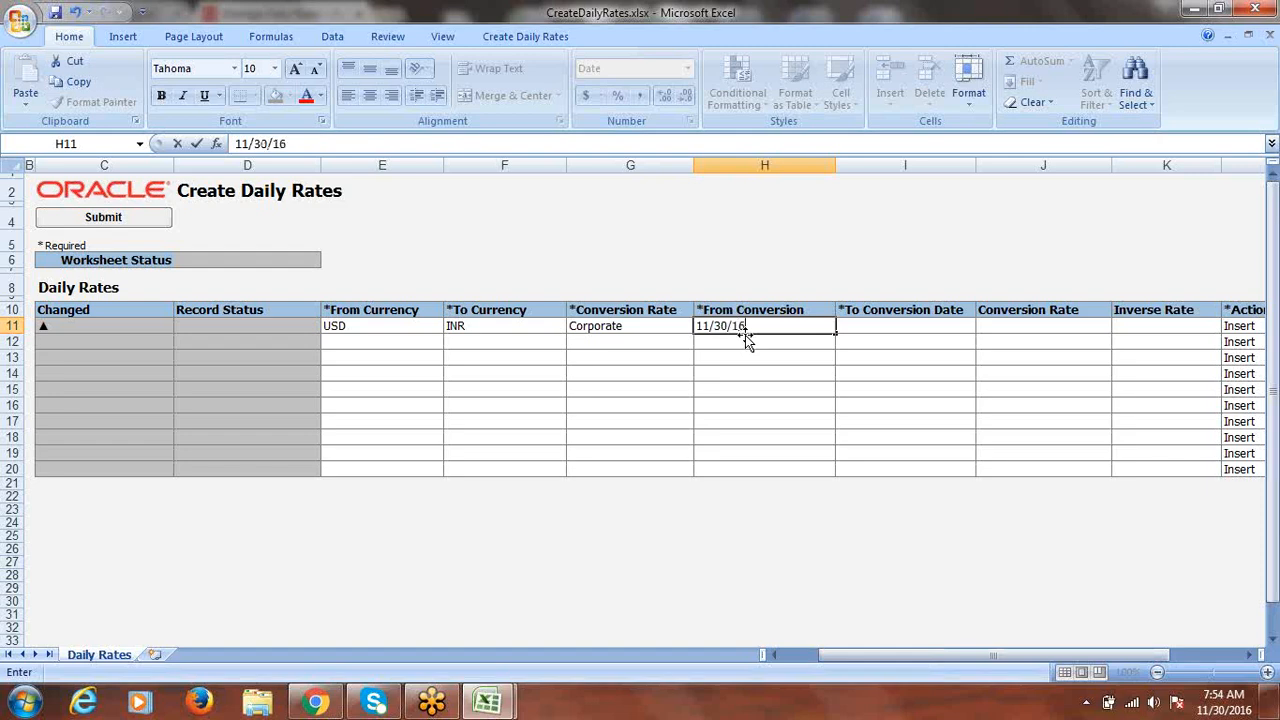
{"action": "key", "text": "Tab"}
{"action": "left_click", "coordinate": [748, 325]}
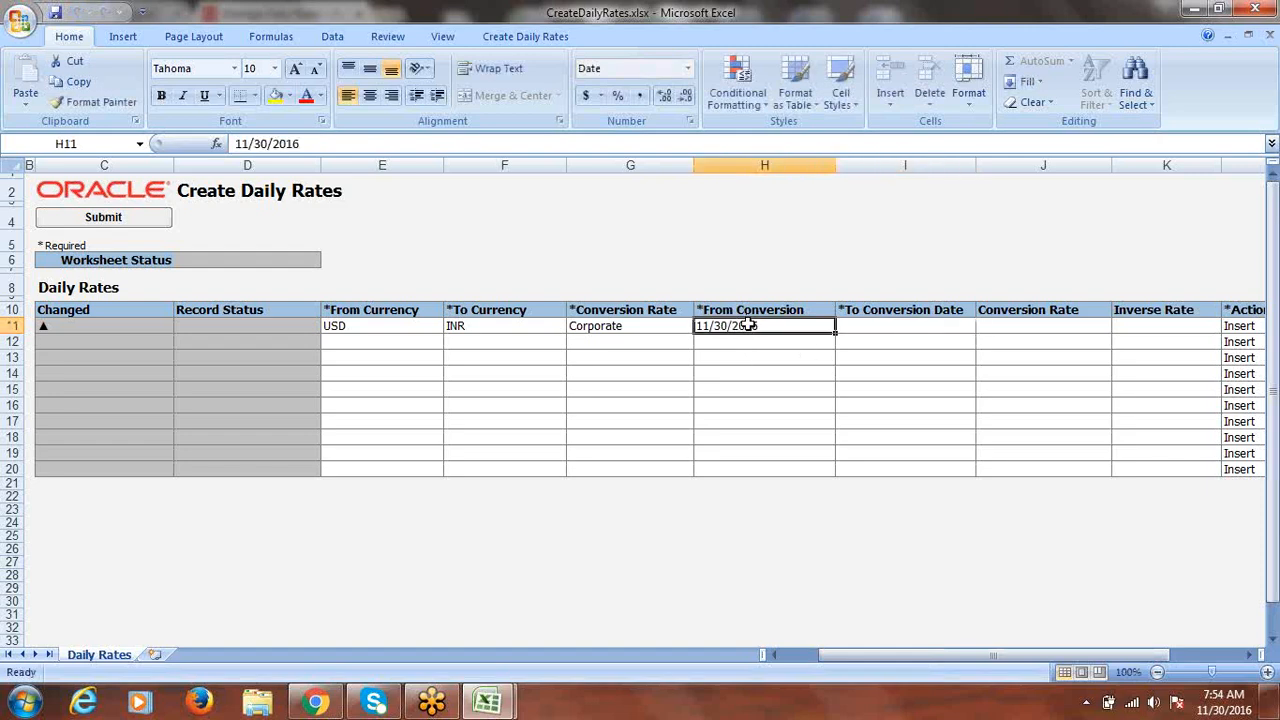
{"action": "right_click", "coordinate": [748, 325]}
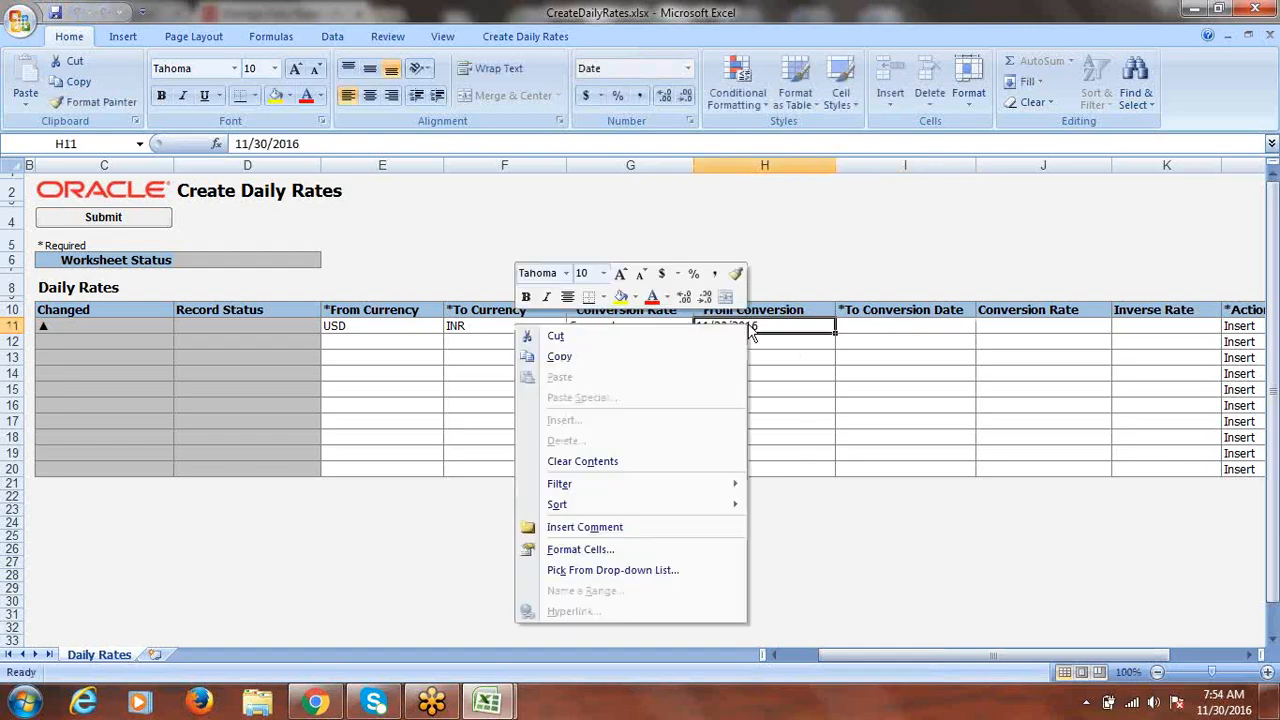
{"action": "left_click", "coordinate": [603, 550]}
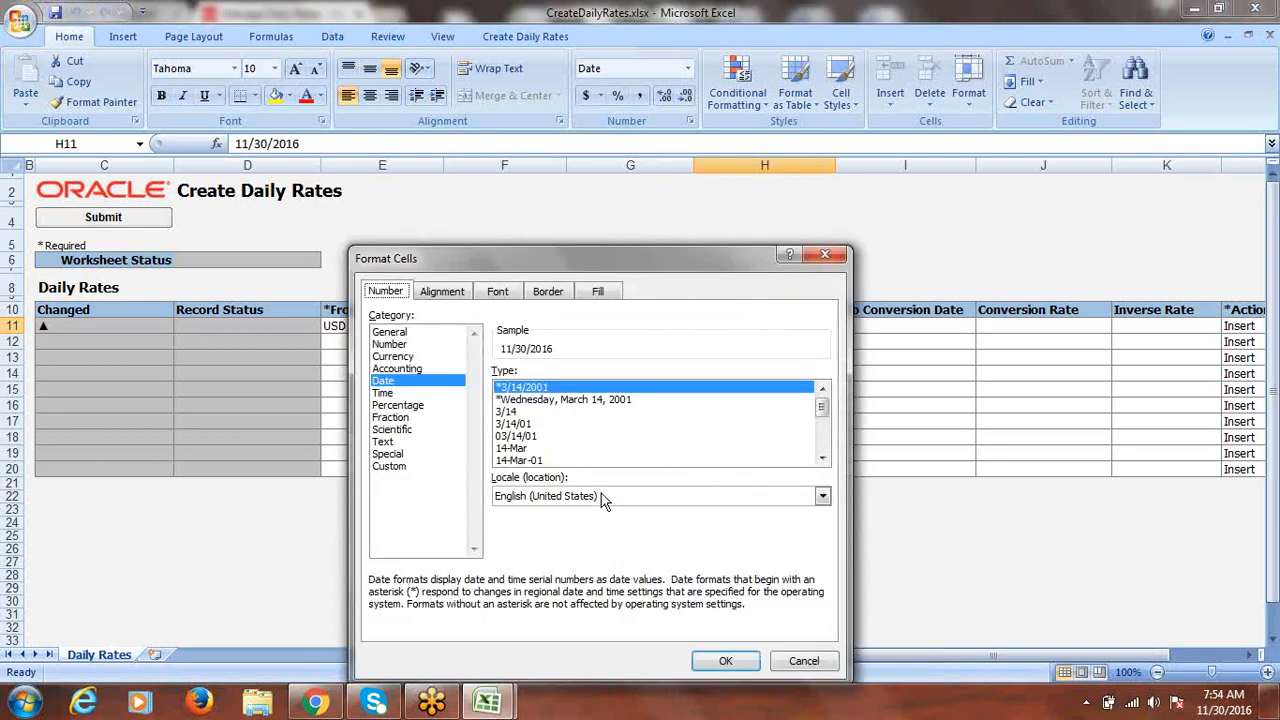
{"action": "left_click", "coordinate": [530, 424]}
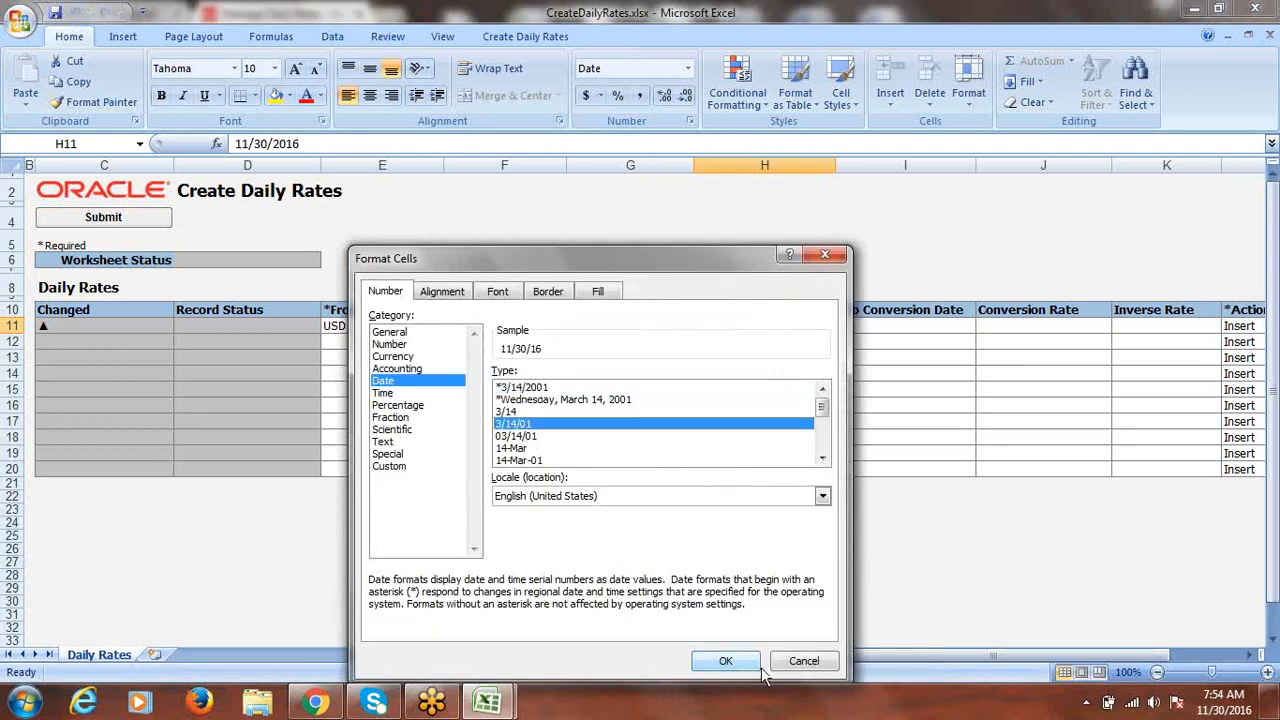
{"action": "left_click", "coordinate": [726, 662]}
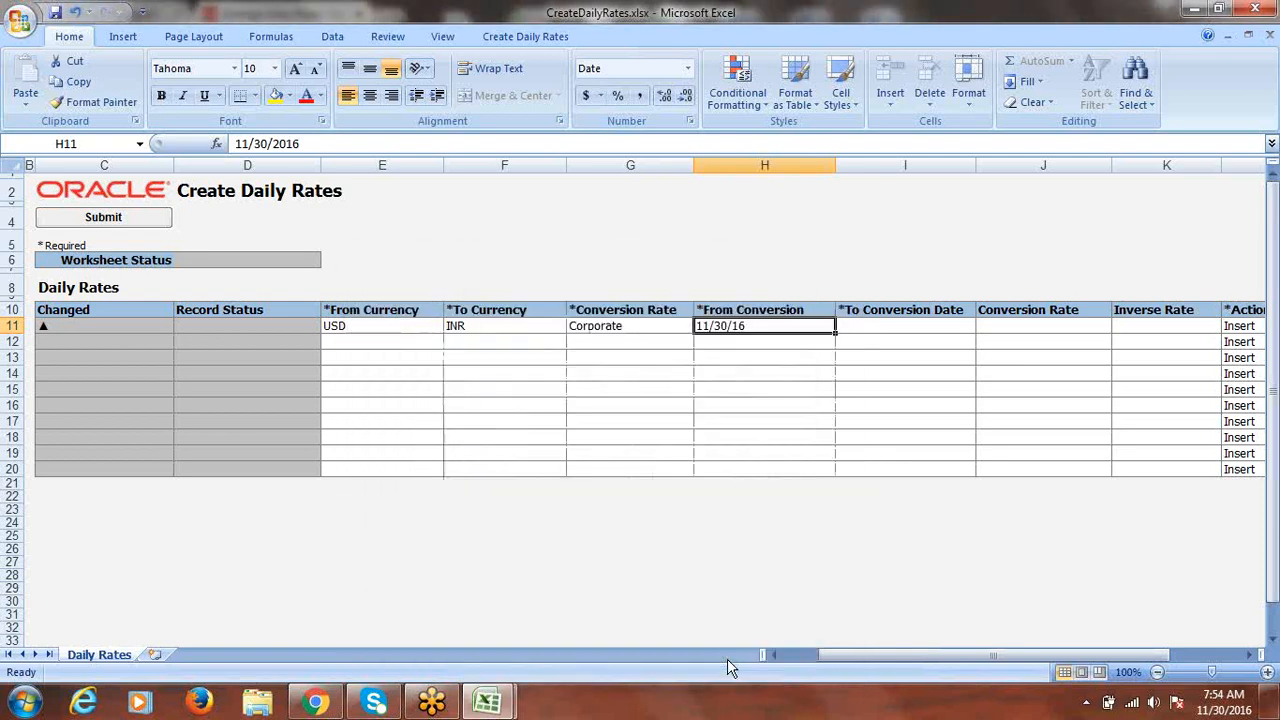
- Copy 11/30/16 into To Conversion Date, enter conversion rate 67, and start the upload
{"action": "left_click", "coordinate": [880, 326]}
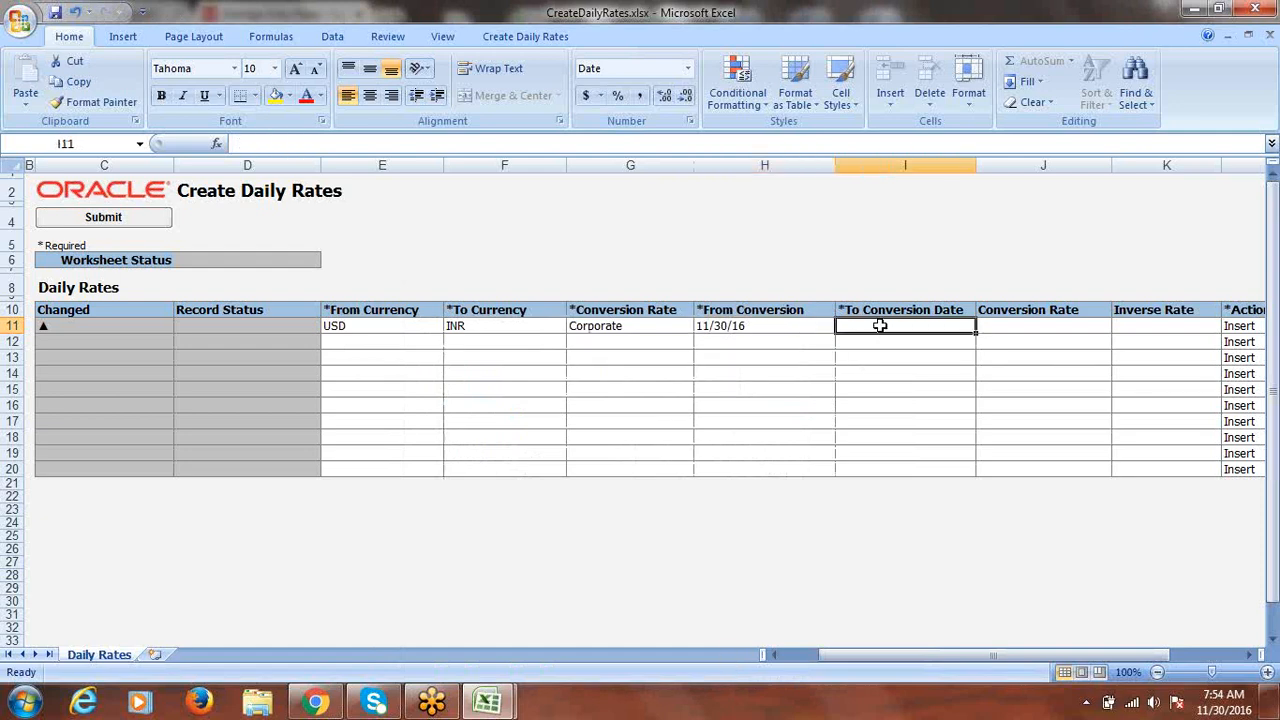
{"action": "left_click", "coordinate": [750, 329]}
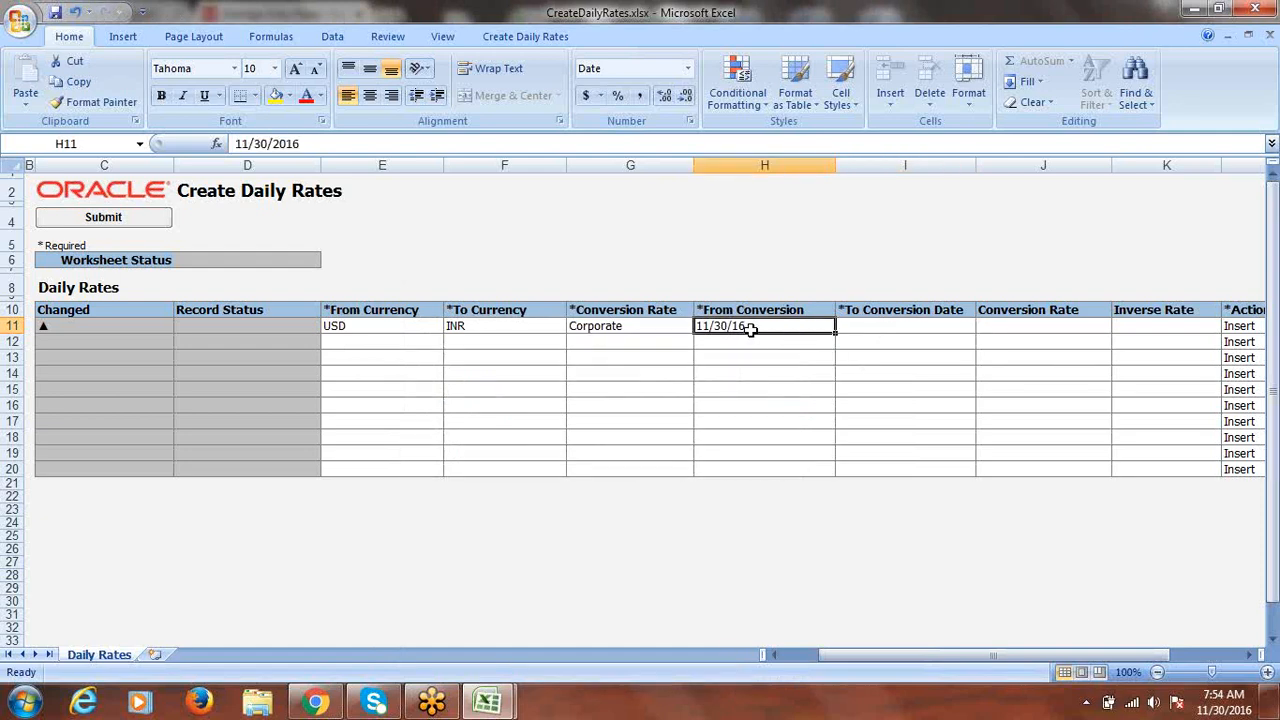
{"action": "key", "text": "ctrl+c"}
{"action": "left_click", "coordinate": [871, 326]}
{"action": "key", "text": "Return"}
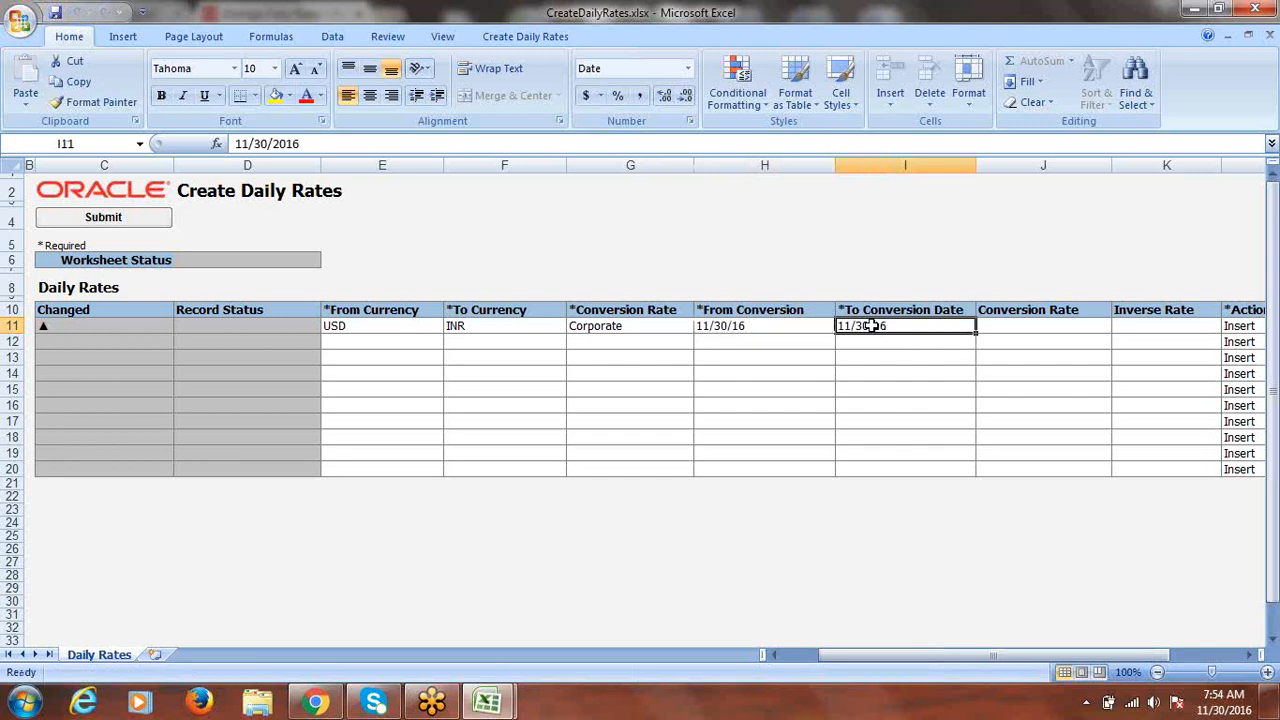
{"action": "left_click", "coordinate": [1039, 318]}
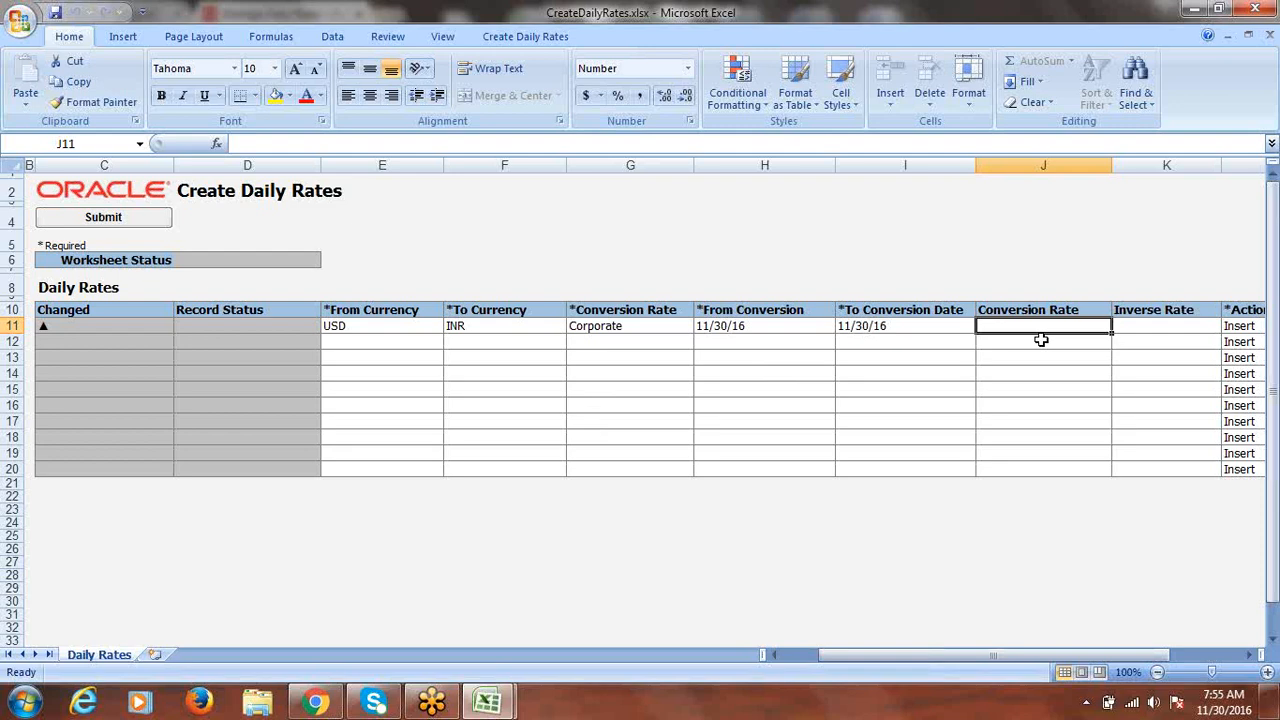
{"action": "type", "text": "67"}
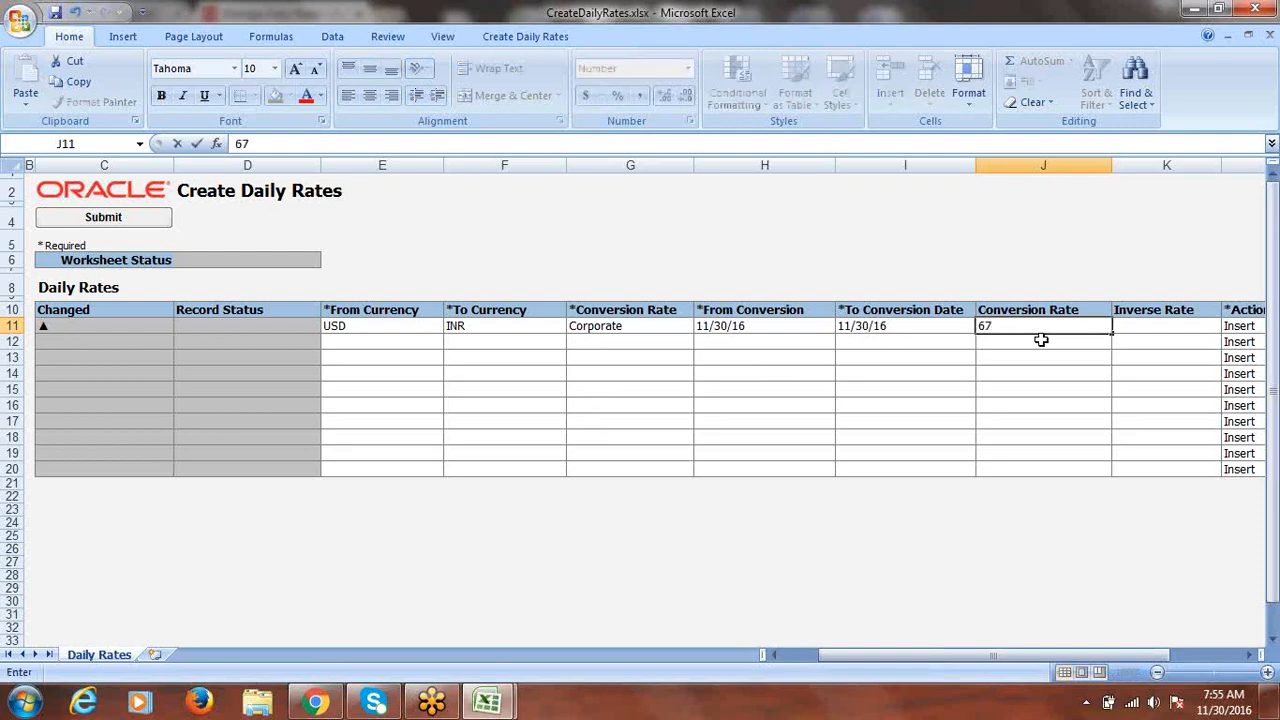
{"action": "key", "text": "Tab"}
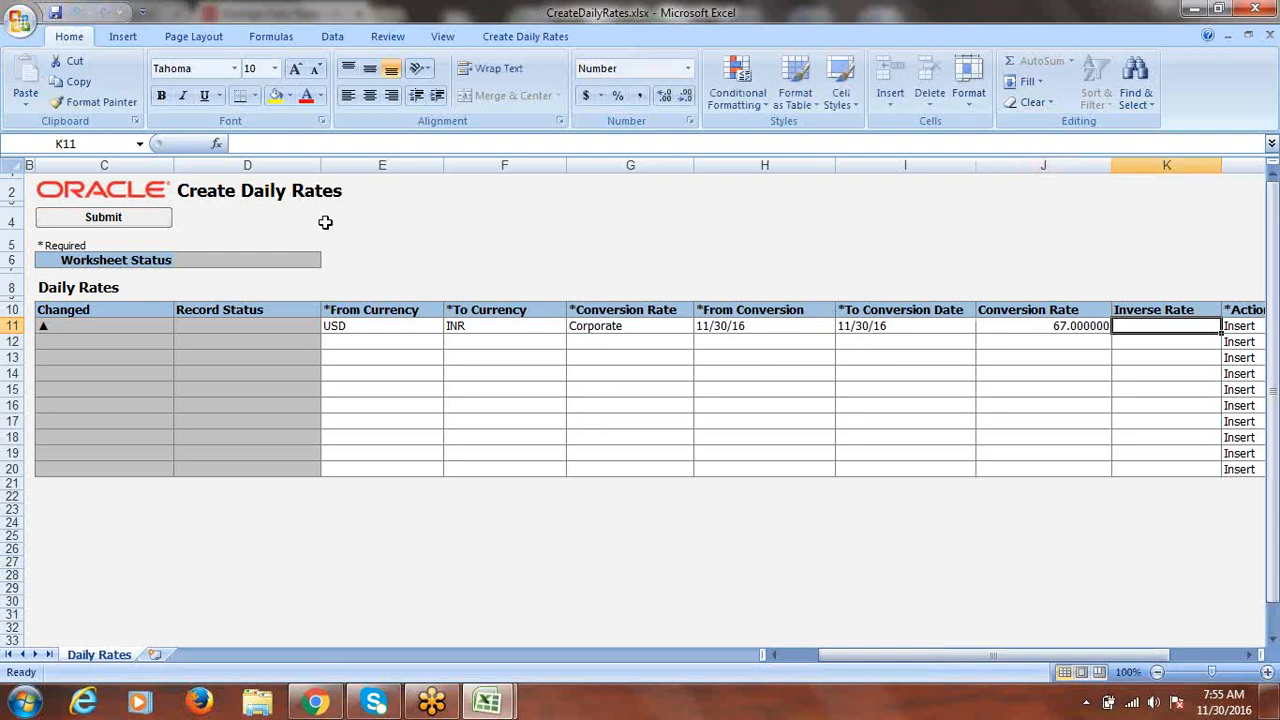
{"action": "left_click", "coordinate": [106, 218]}
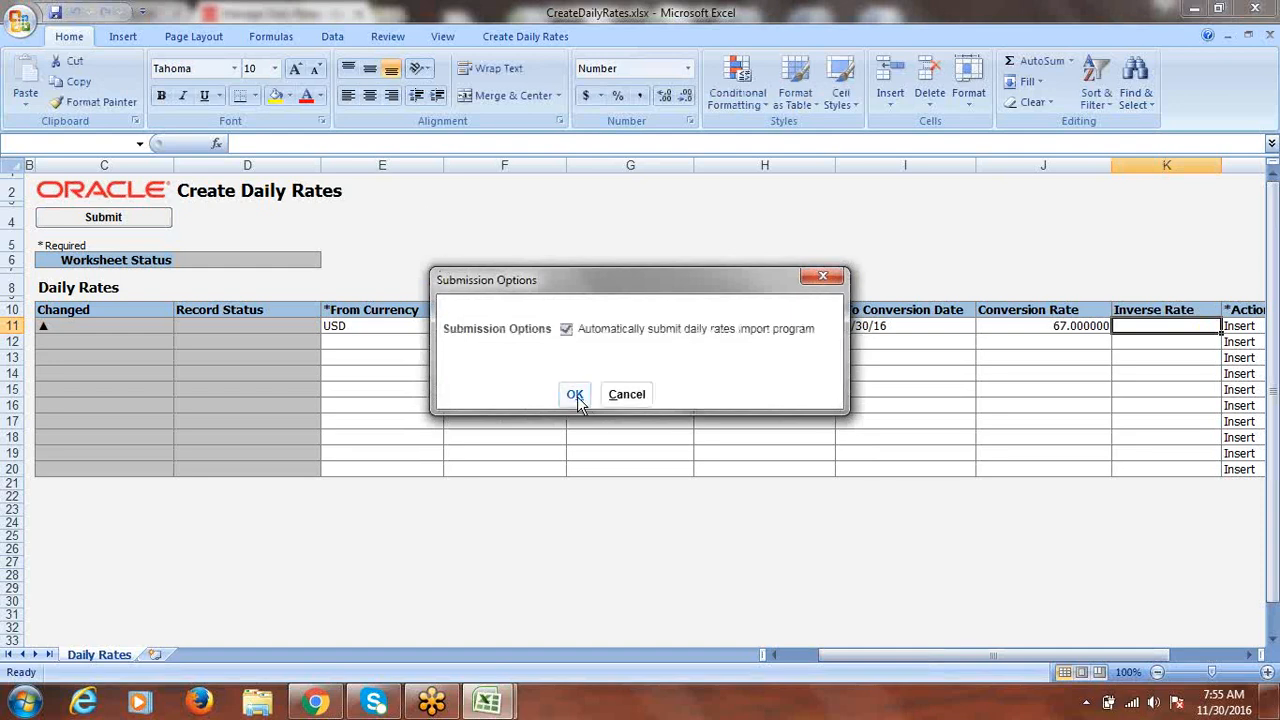
- Submit the rate upload, confirm the insertion, and close CreateDailyRates without saving
{"action": "left_click", "coordinate": [575, 394]}
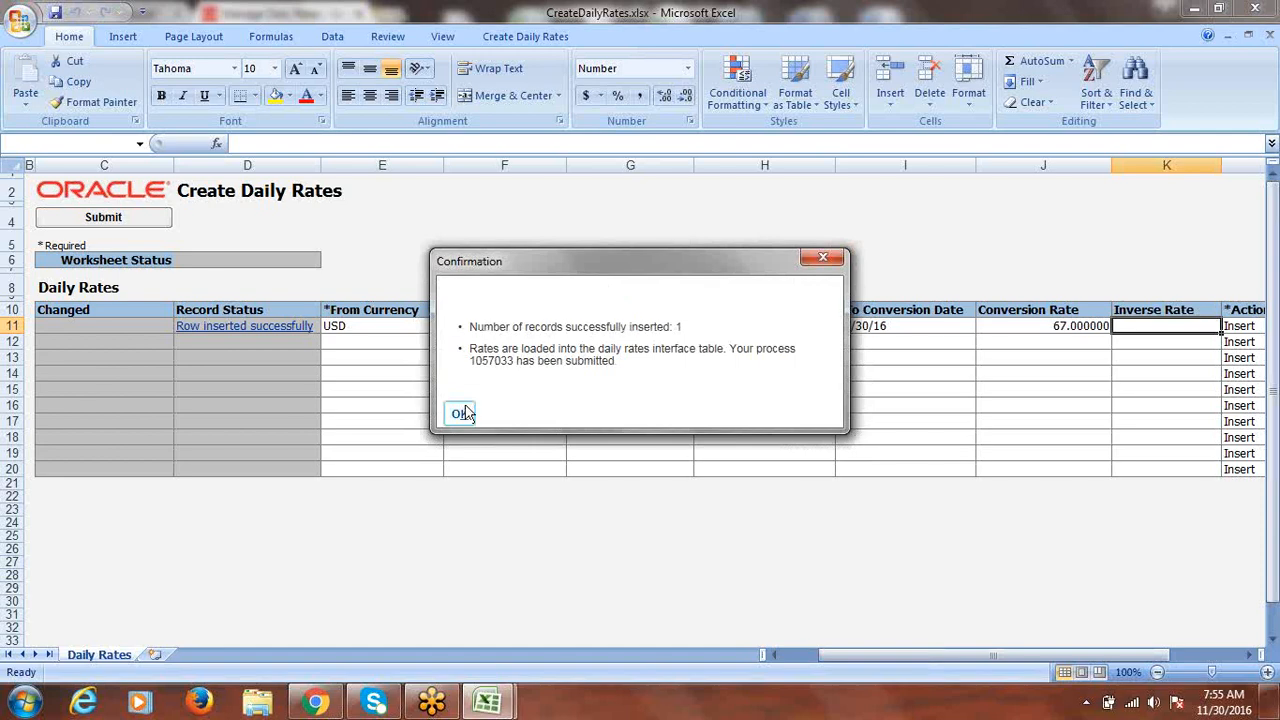
{"action": "left_click", "coordinate": [467, 413]}
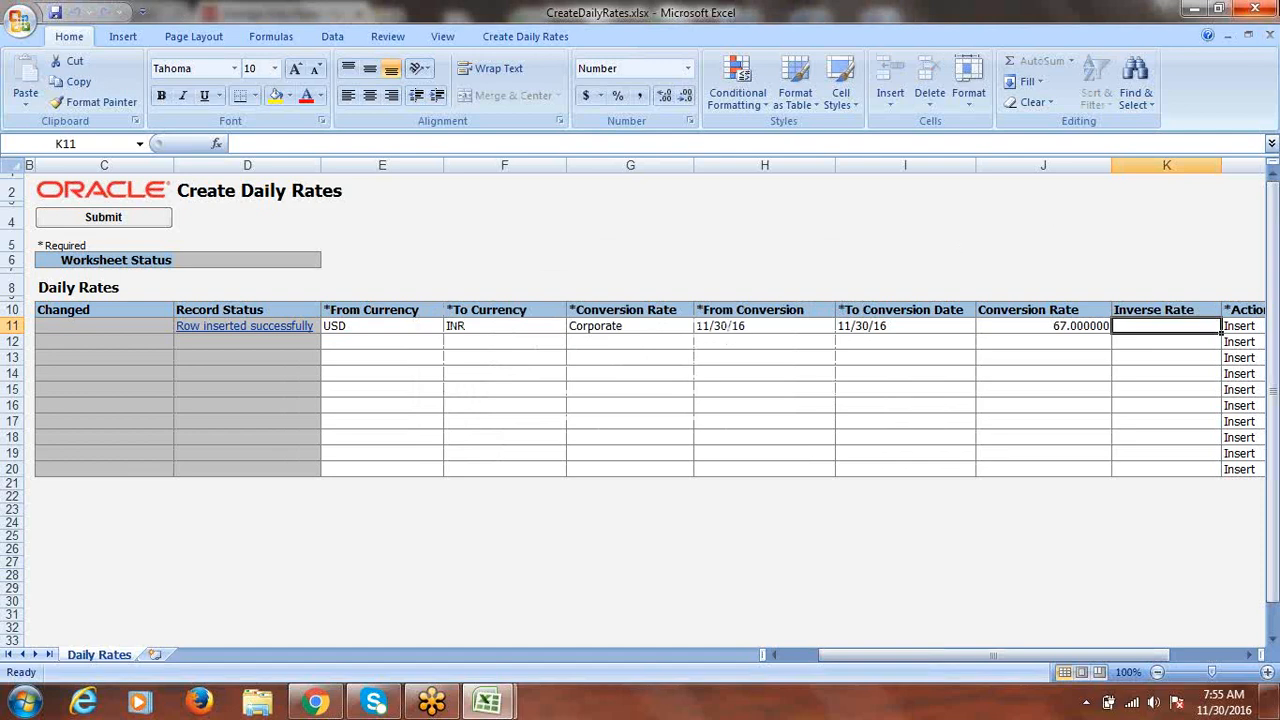
{"action": "left_click", "coordinate": [1262, 9]}
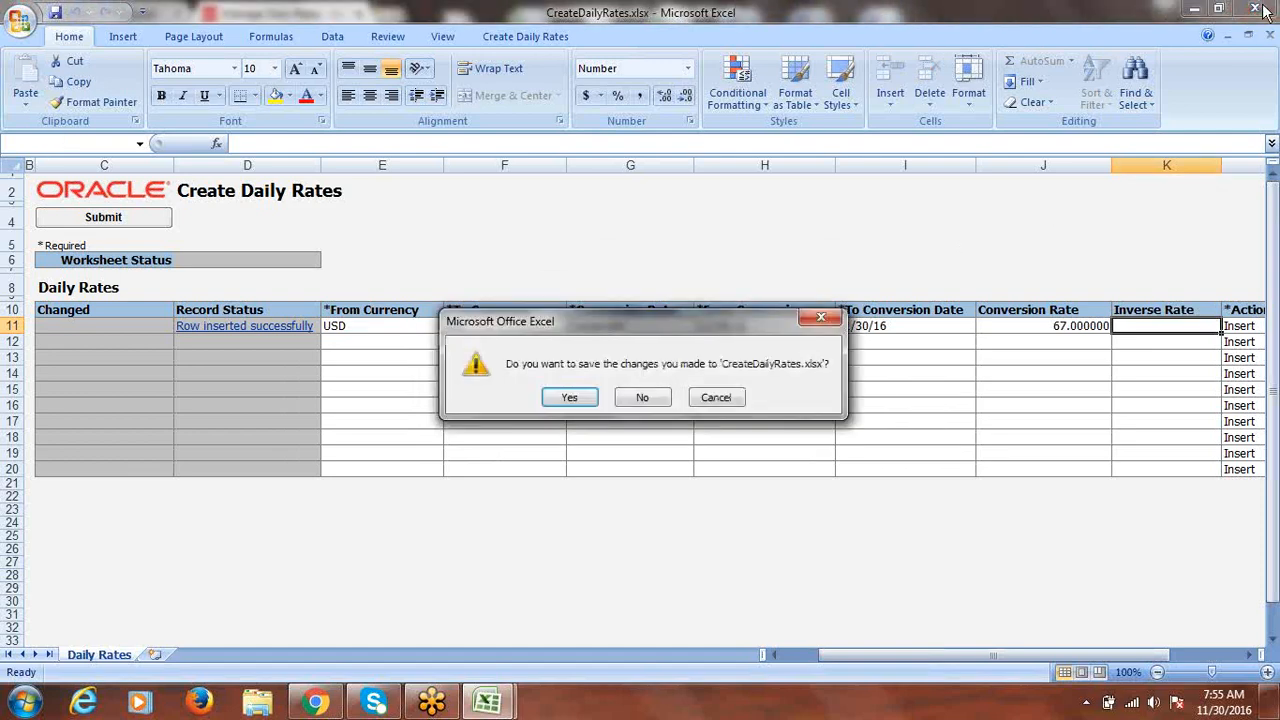
{"action": "left_click", "coordinate": [642, 397]}
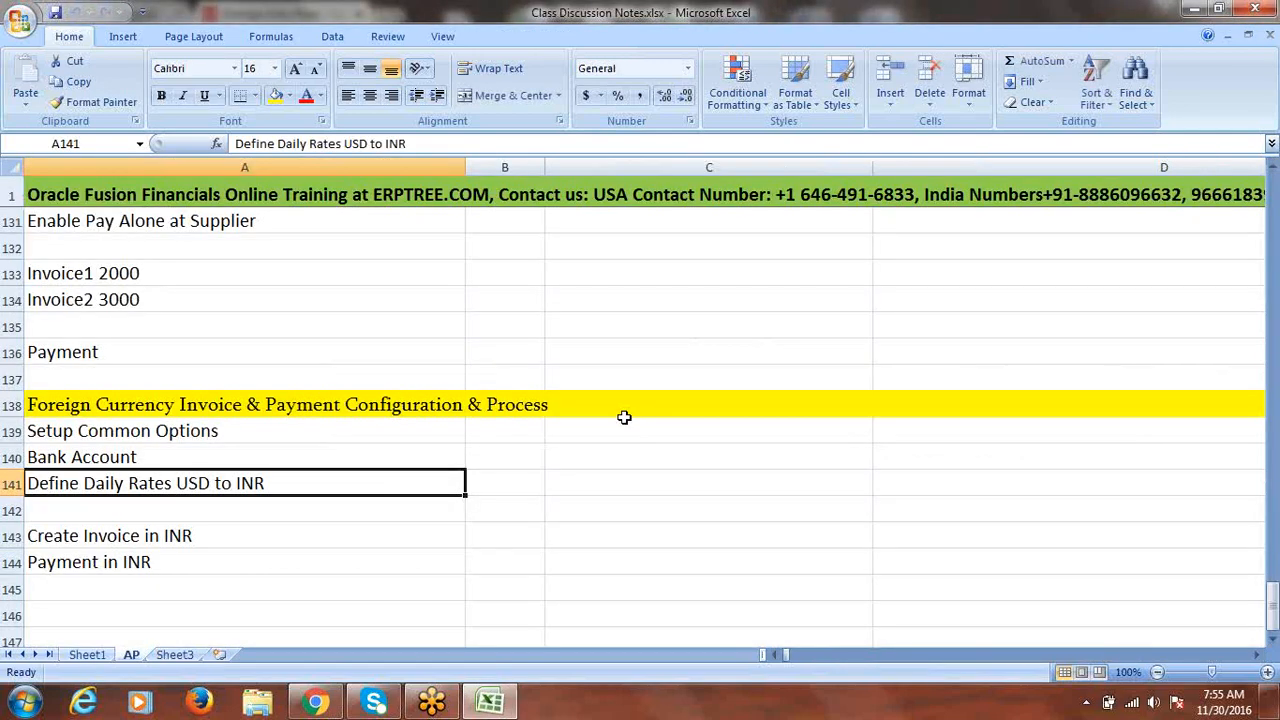
{"action": "left_click", "coordinate": [315, 702]}
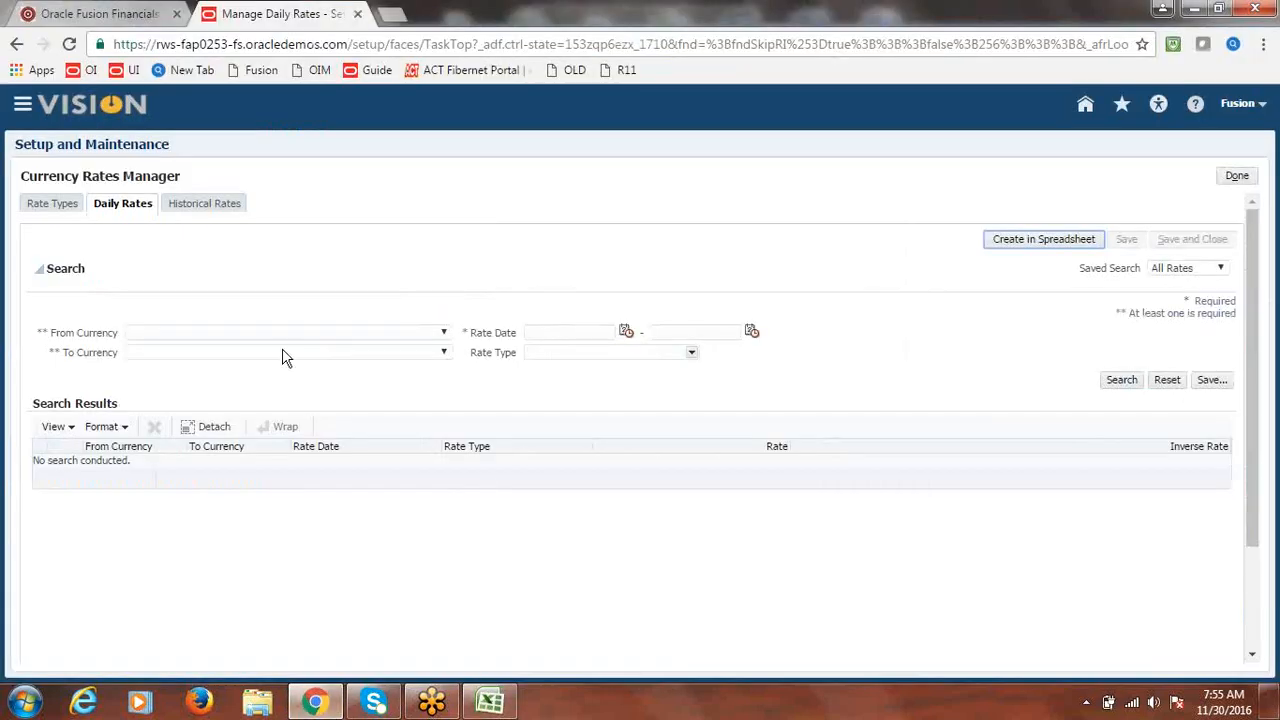
- Set the daily rates search to From Currency USD and To Currency INR
{"action": "left_click", "coordinate": [238, 336]}
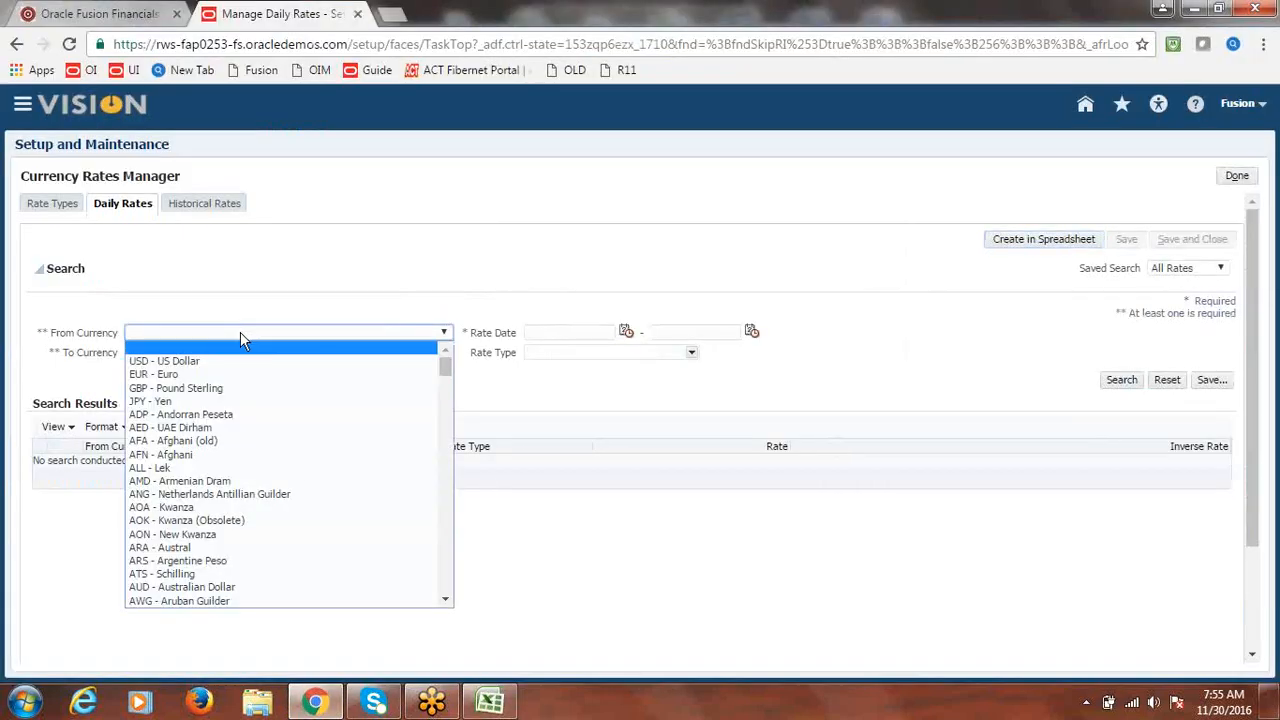
{"action": "left_click", "coordinate": [248, 362]}
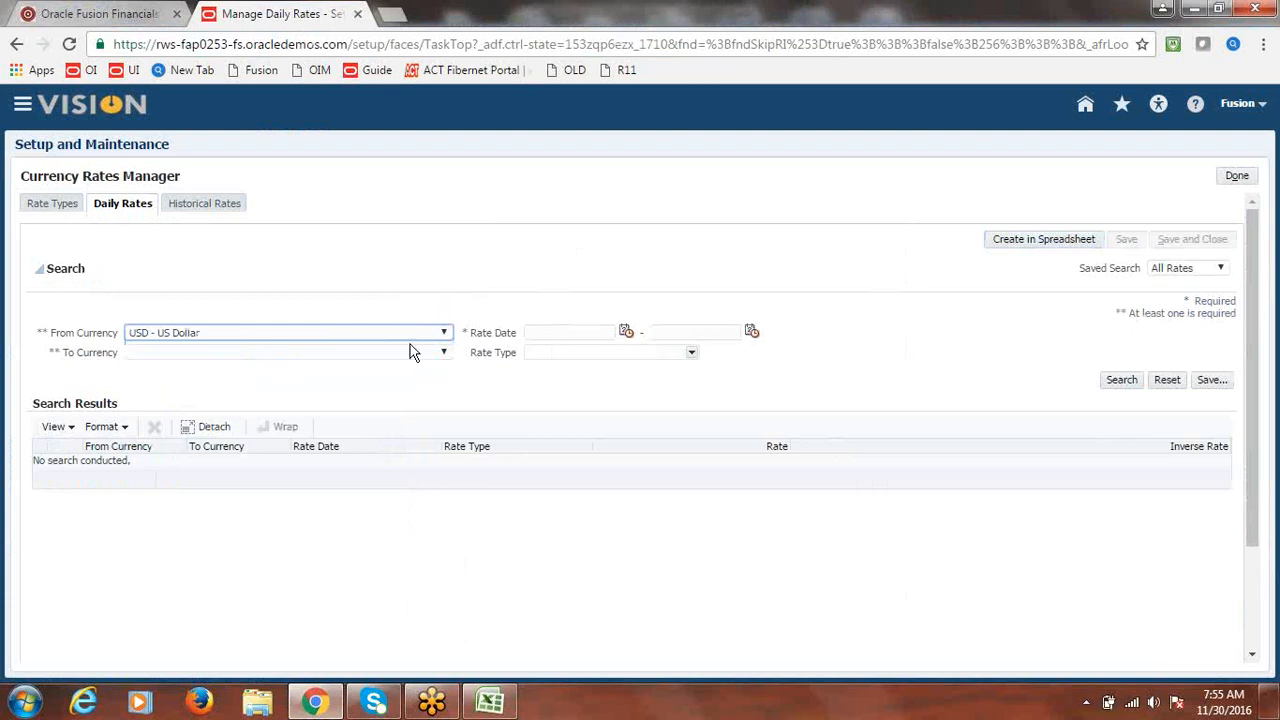
{"action": "left_click", "coordinate": [444, 353]}
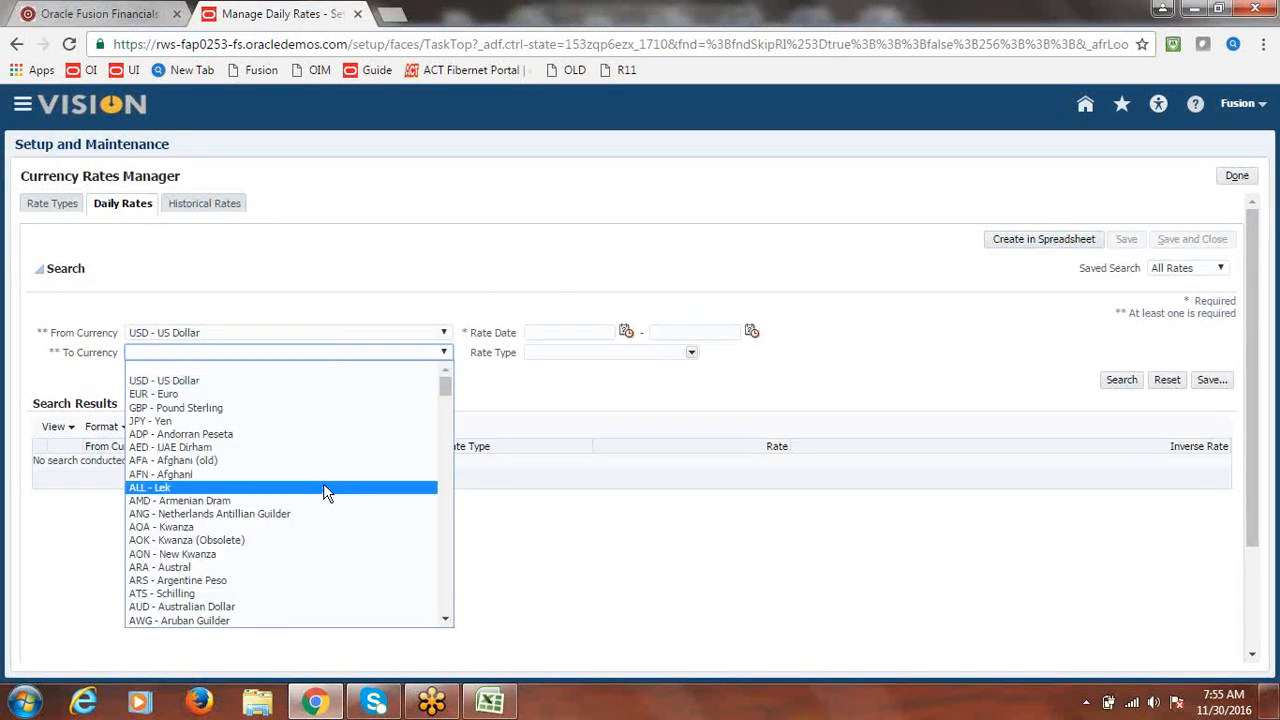
{"action": "key", "text": "i"}
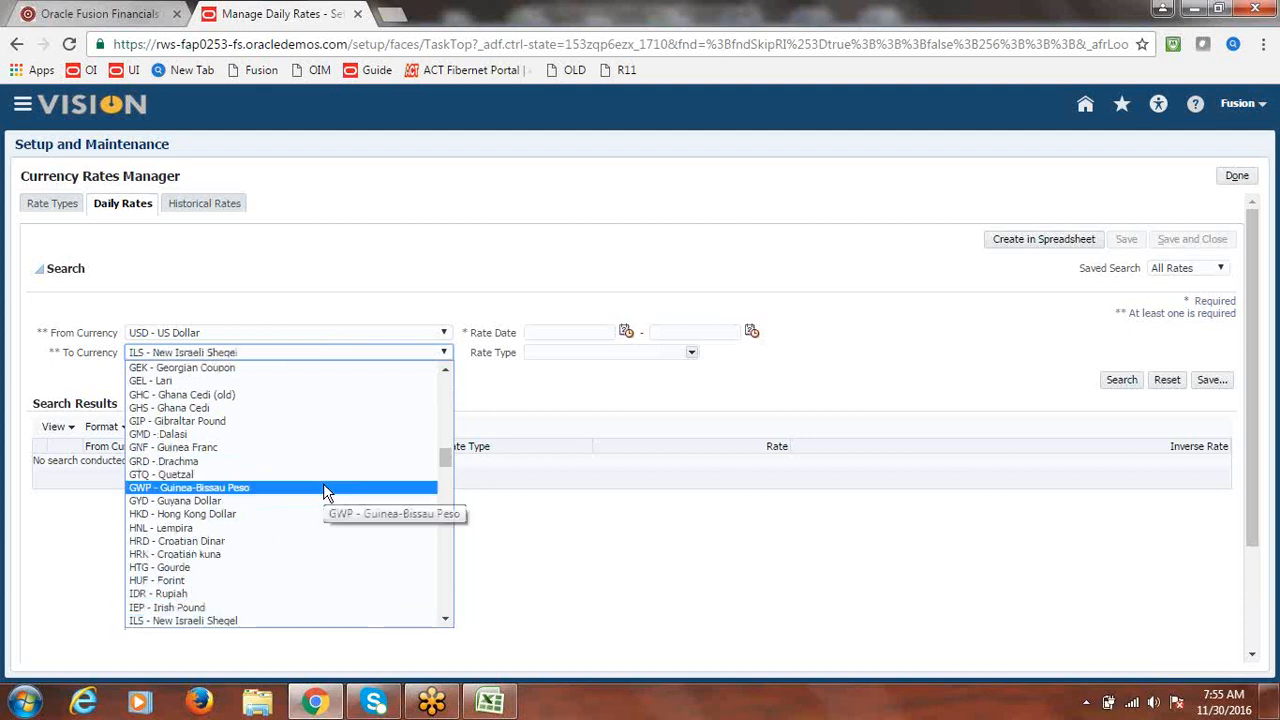
{"action": "key", "text": "Down"}
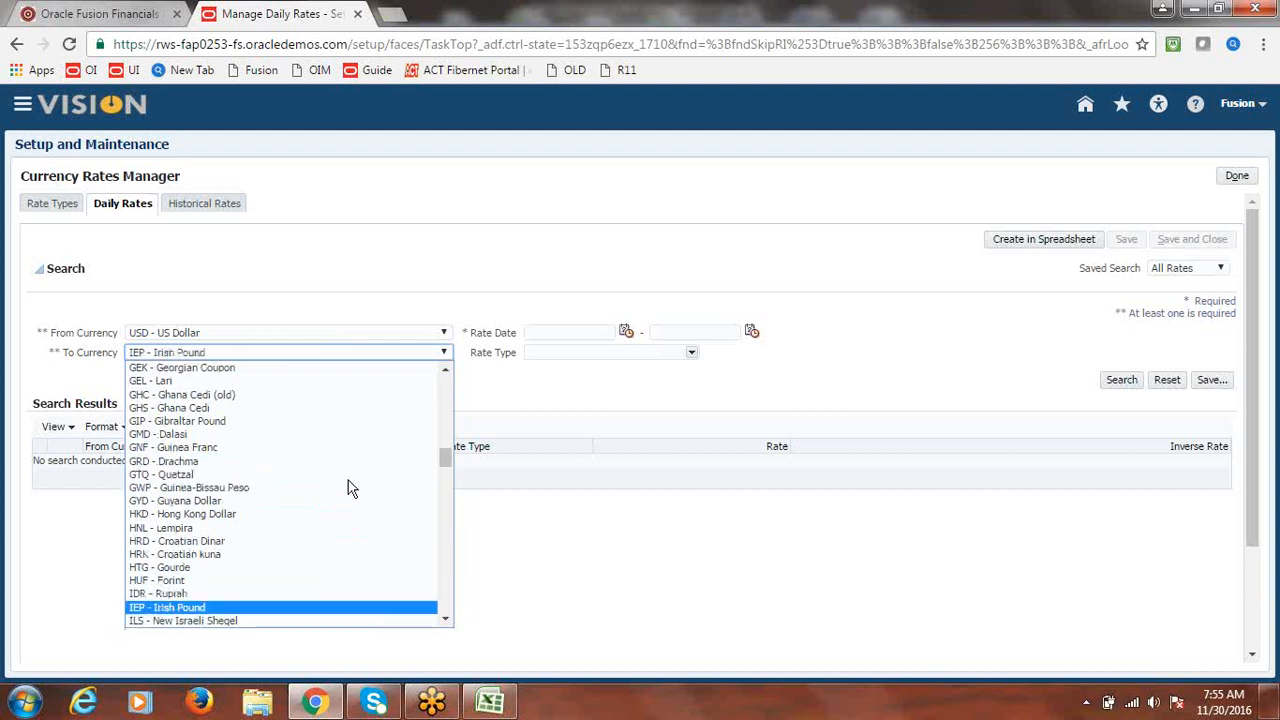
{"action": "scroll", "coordinate": [446, 460], "scroll_direction": "down", "scroll_amount": 1}
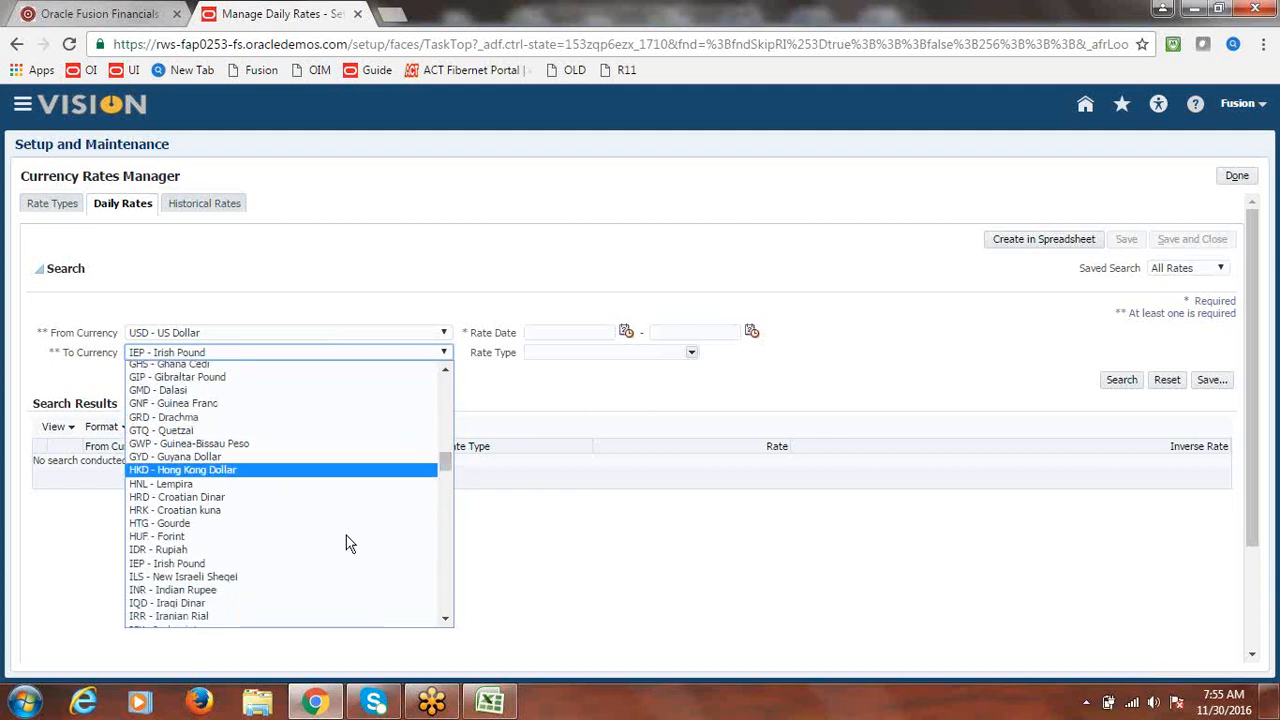
{"action": "left_click", "coordinate": [232, 596]}
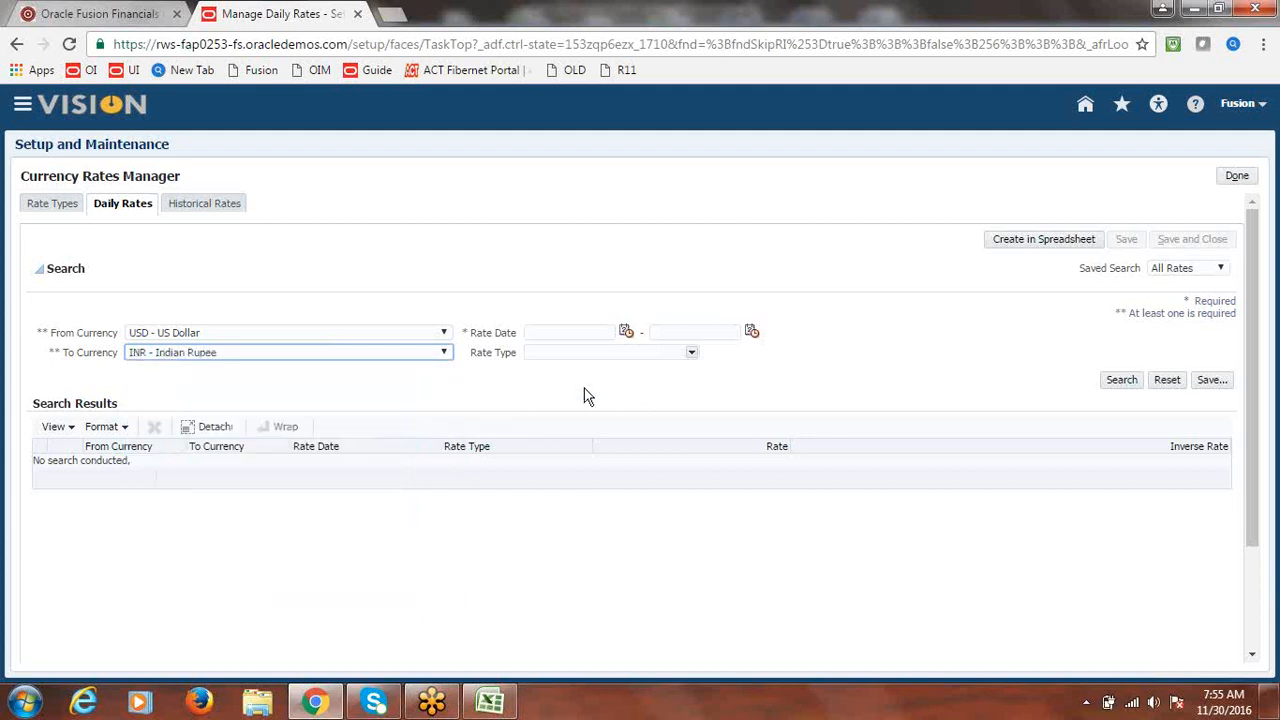
- Search Corporate rates for 11/30/16 to 11/30/16, confirming rate 67, then leave the rates manager
{"action": "left_click", "coordinate": [622, 334]}
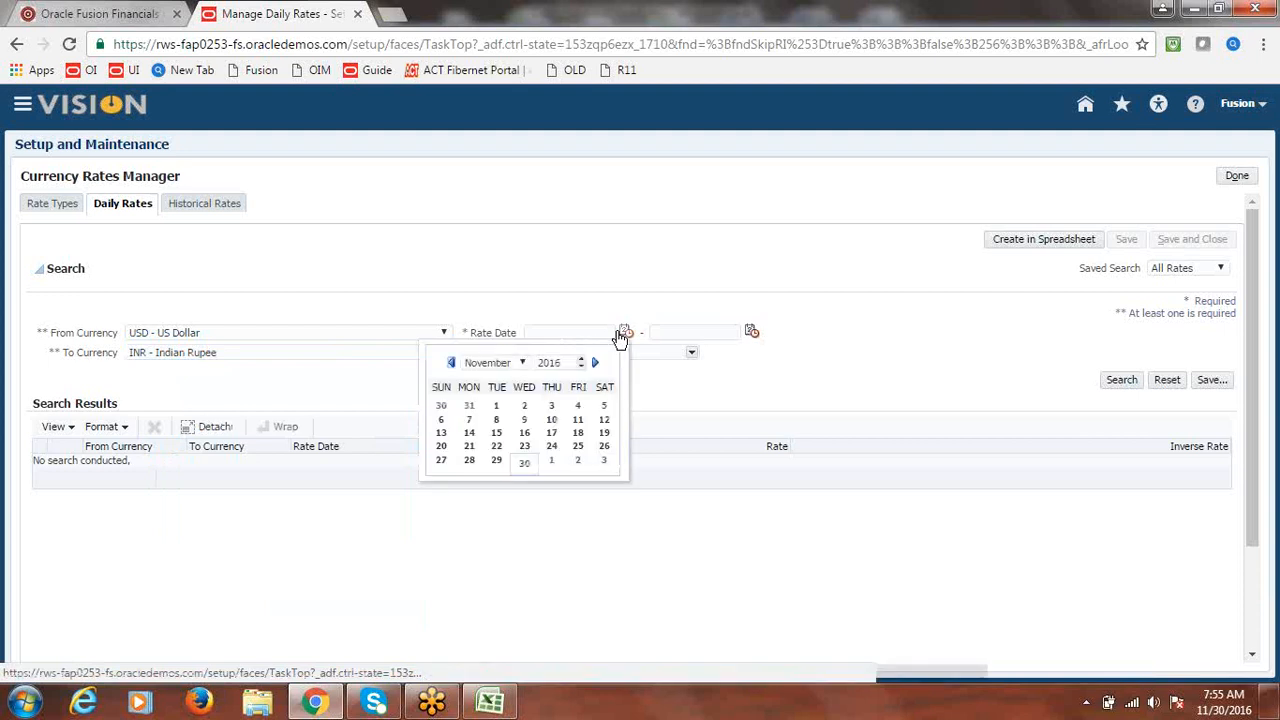
{"action": "left_click", "coordinate": [524, 462]}
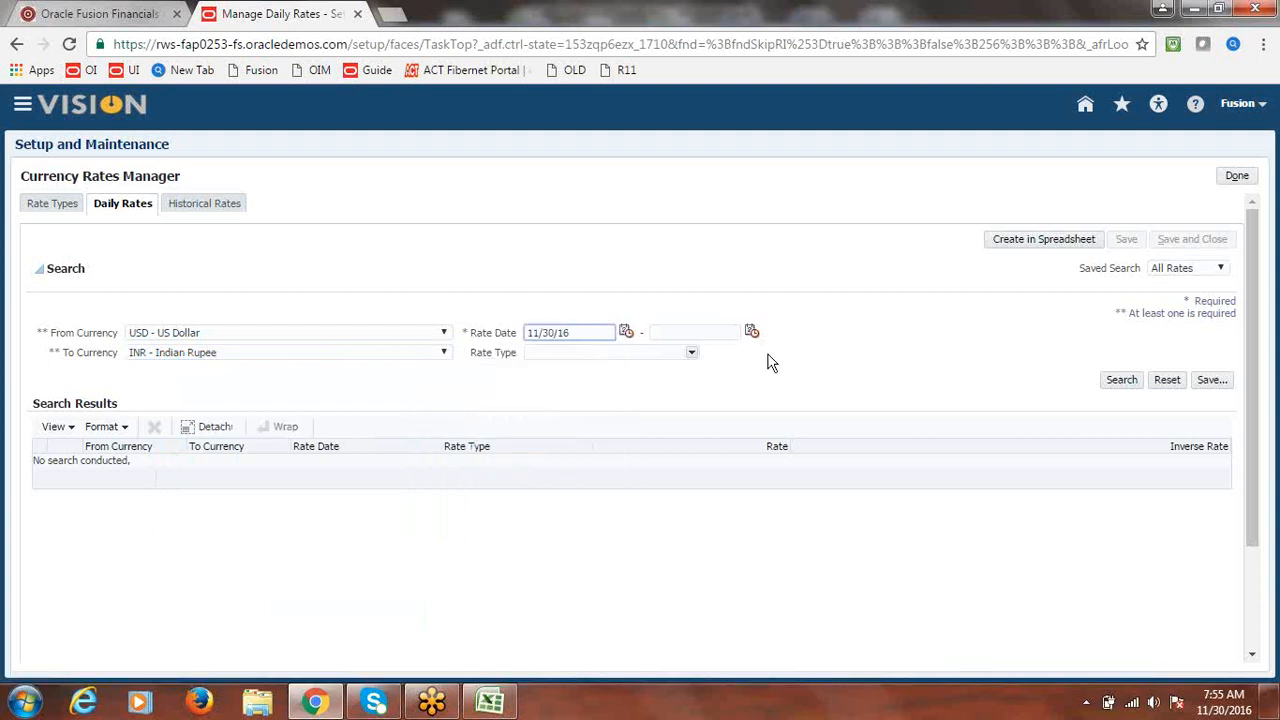
{"action": "left_click", "coordinate": [691, 354]}
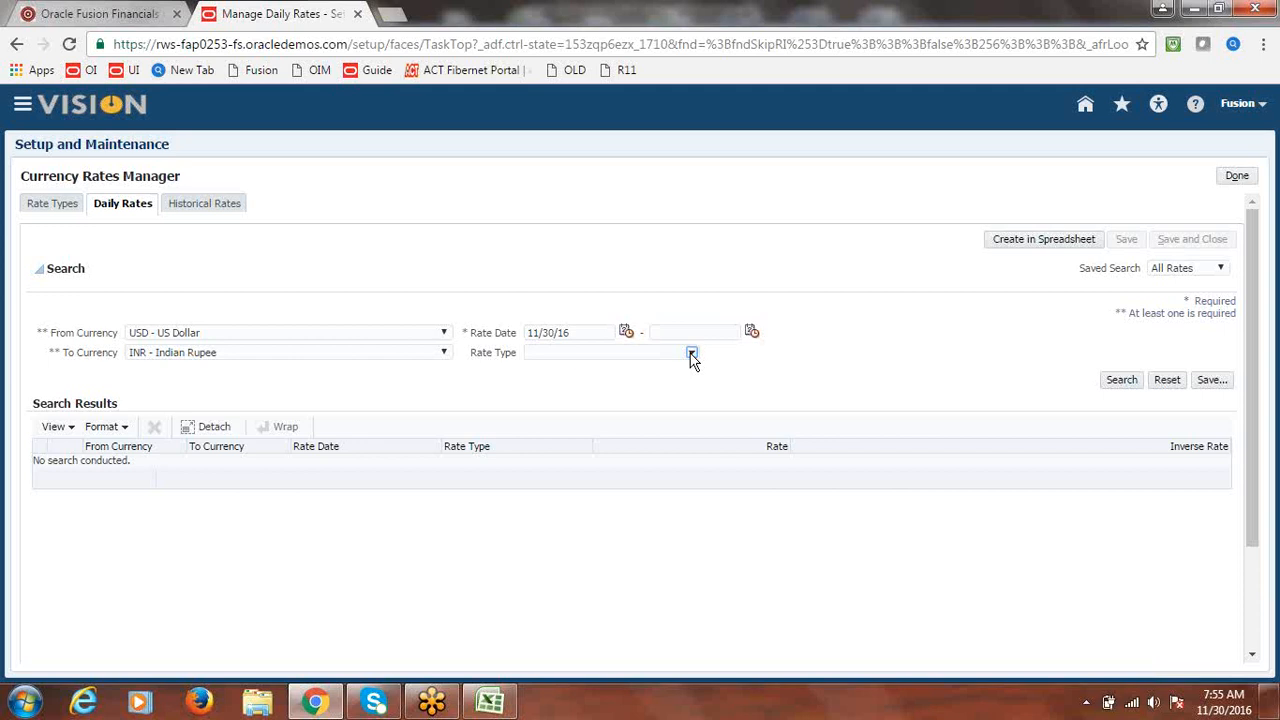
{"action": "left_click", "coordinate": [620, 366]}
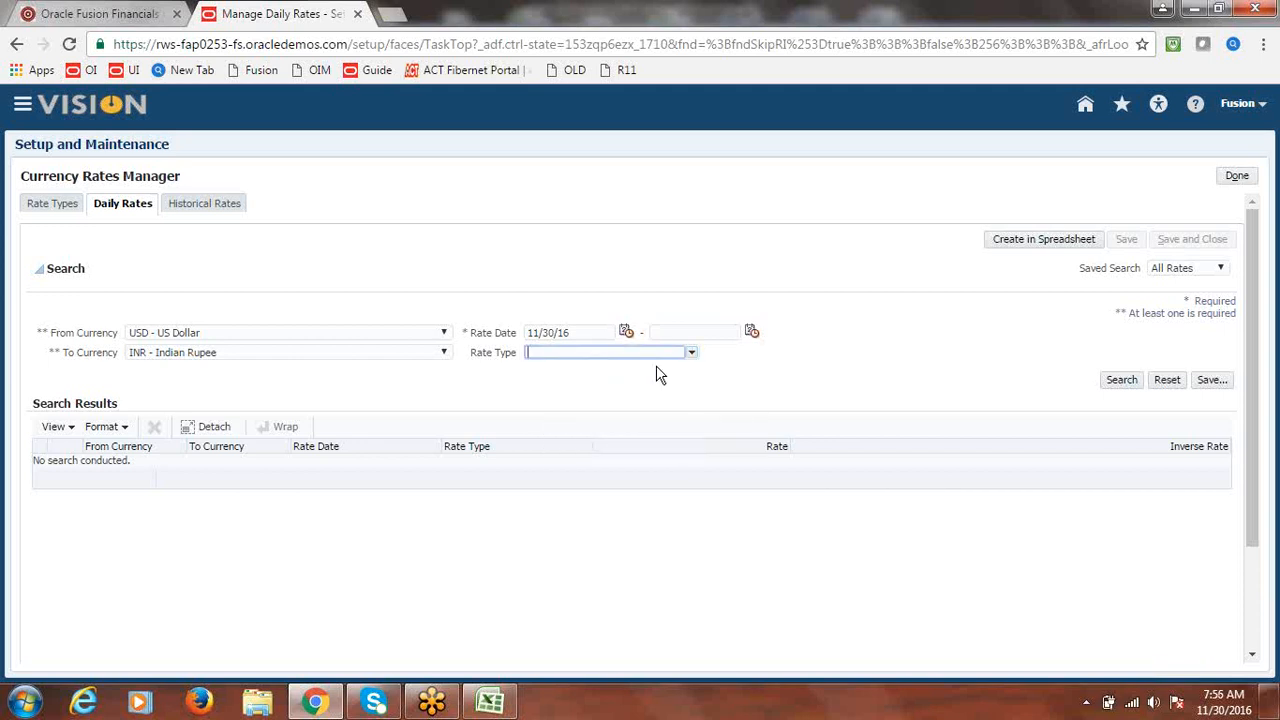
{"action": "left_click", "coordinate": [752, 334]}
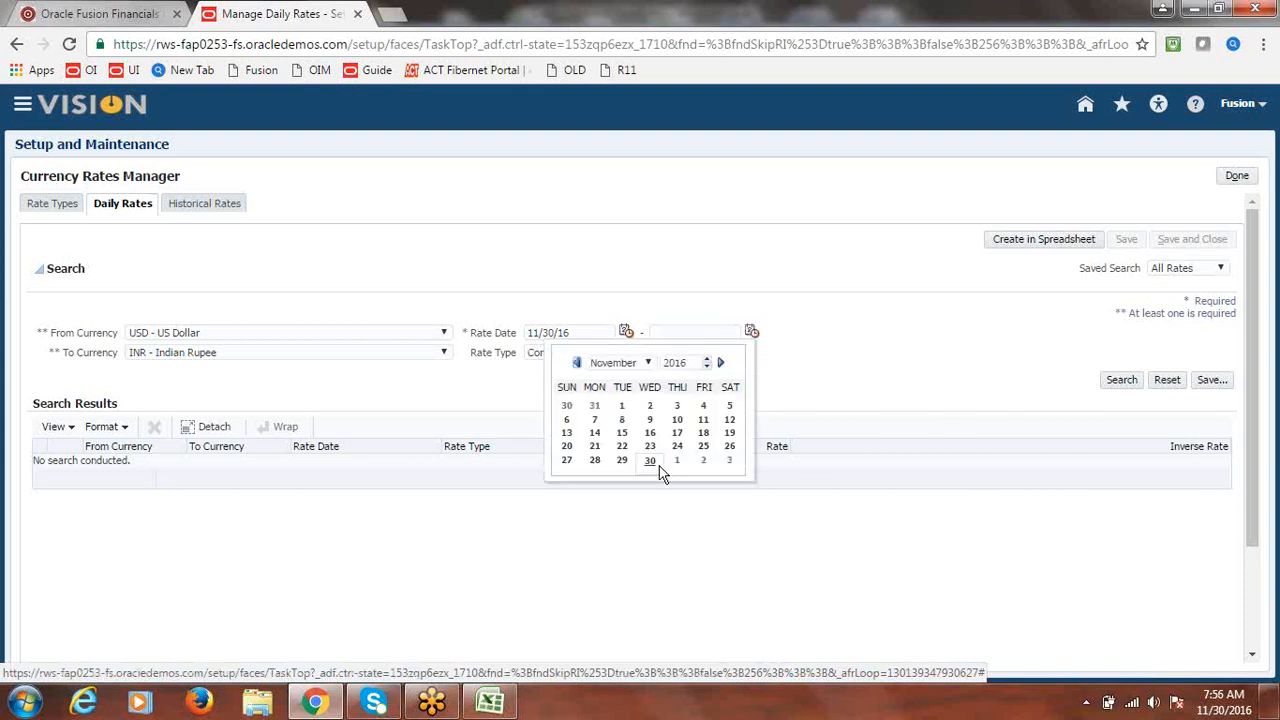
{"action": "left_click", "coordinate": [660, 468]}
{"action": "left_click", "coordinate": [1121, 382]}
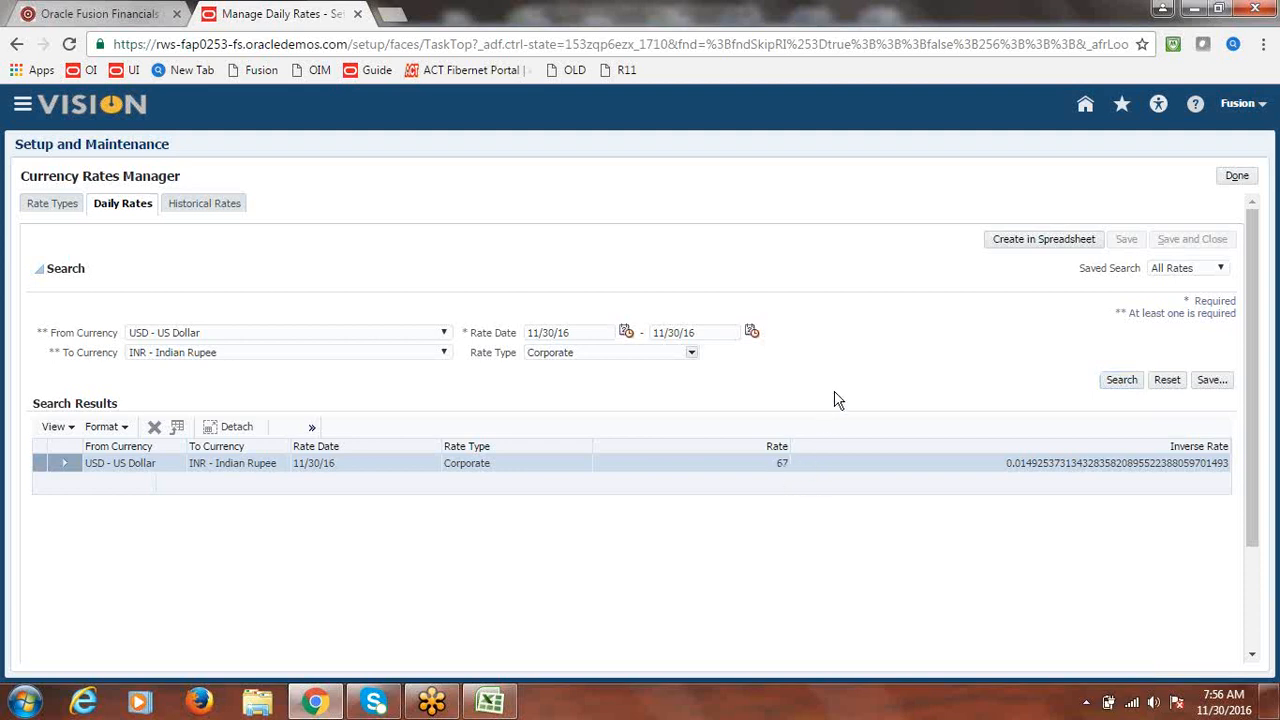
{"action": "left_click", "coordinate": [1237, 177]}
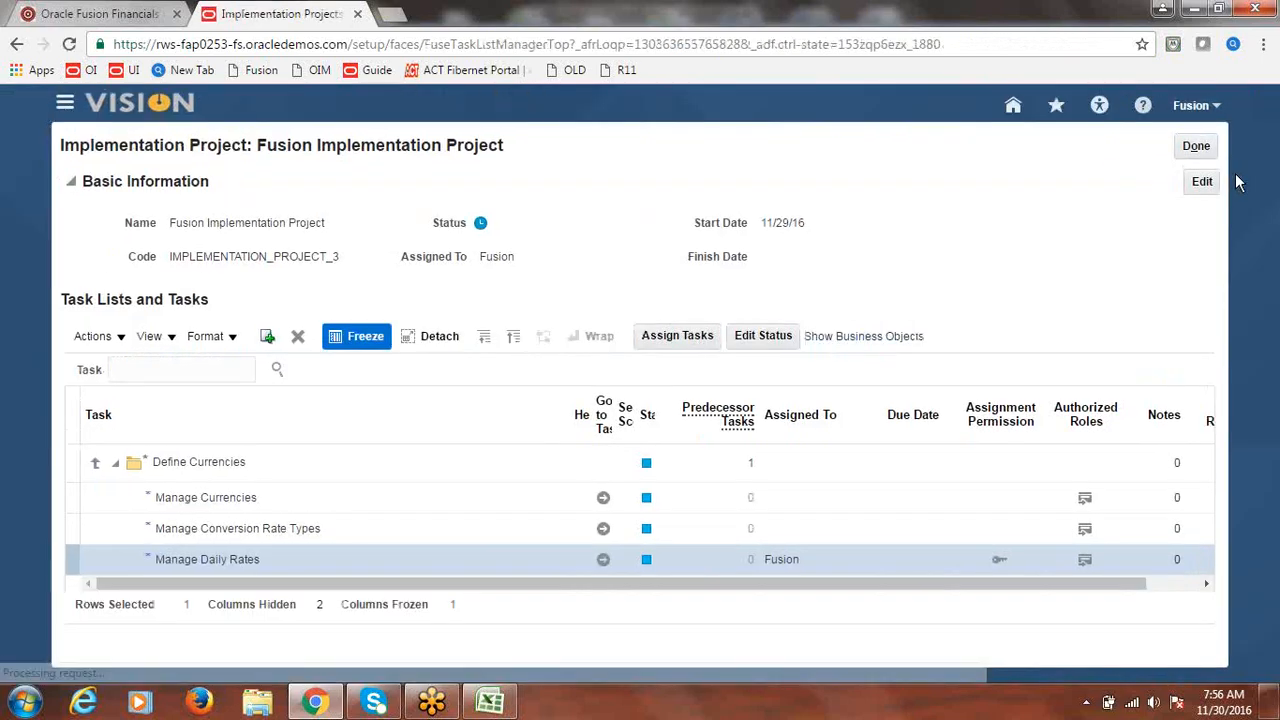
- Review the three setup steps in rows 139–141 and the Create Invoice in INR note
{"action": "left_click", "coordinate": [490, 701]}
{"action": "left_click_drag", "start_coordinate": [164, 436], "coordinate": [160, 483]}
{"action": "key", "text": "ctrl+s"}
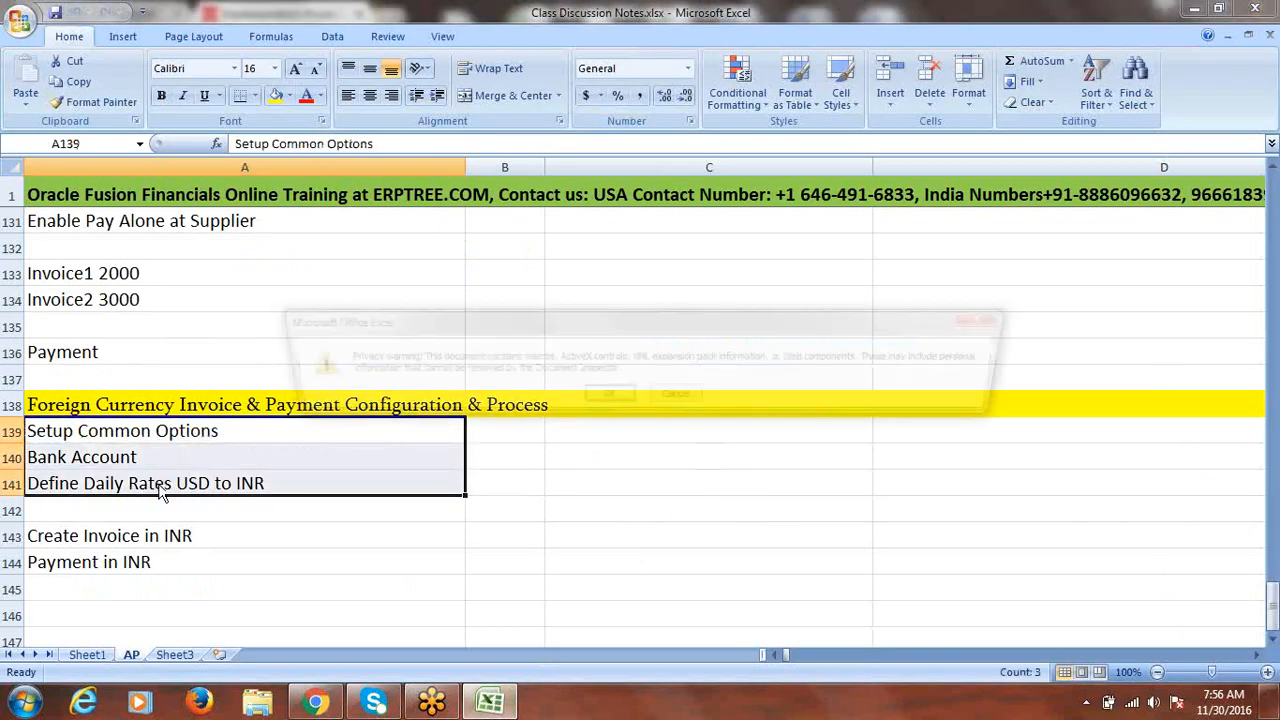
{"action": "left_click", "coordinate": [997, 321]}
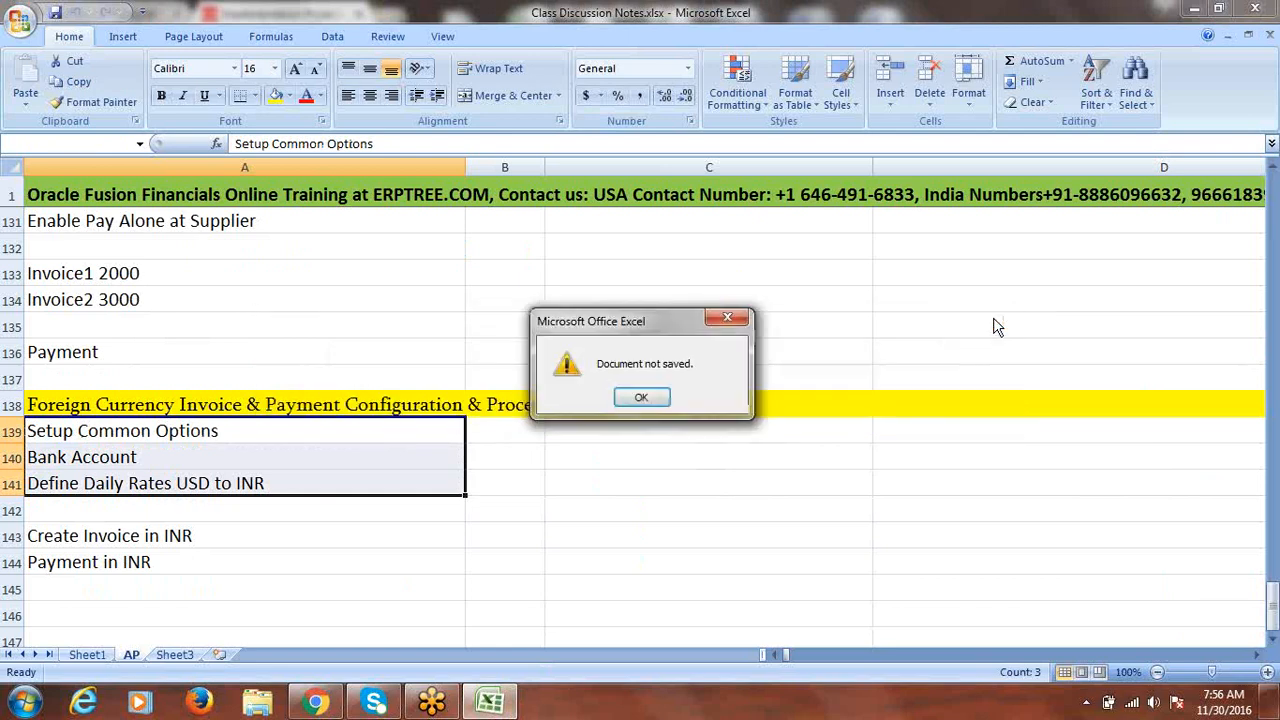
{"action": "left_click", "coordinate": [643, 396]}
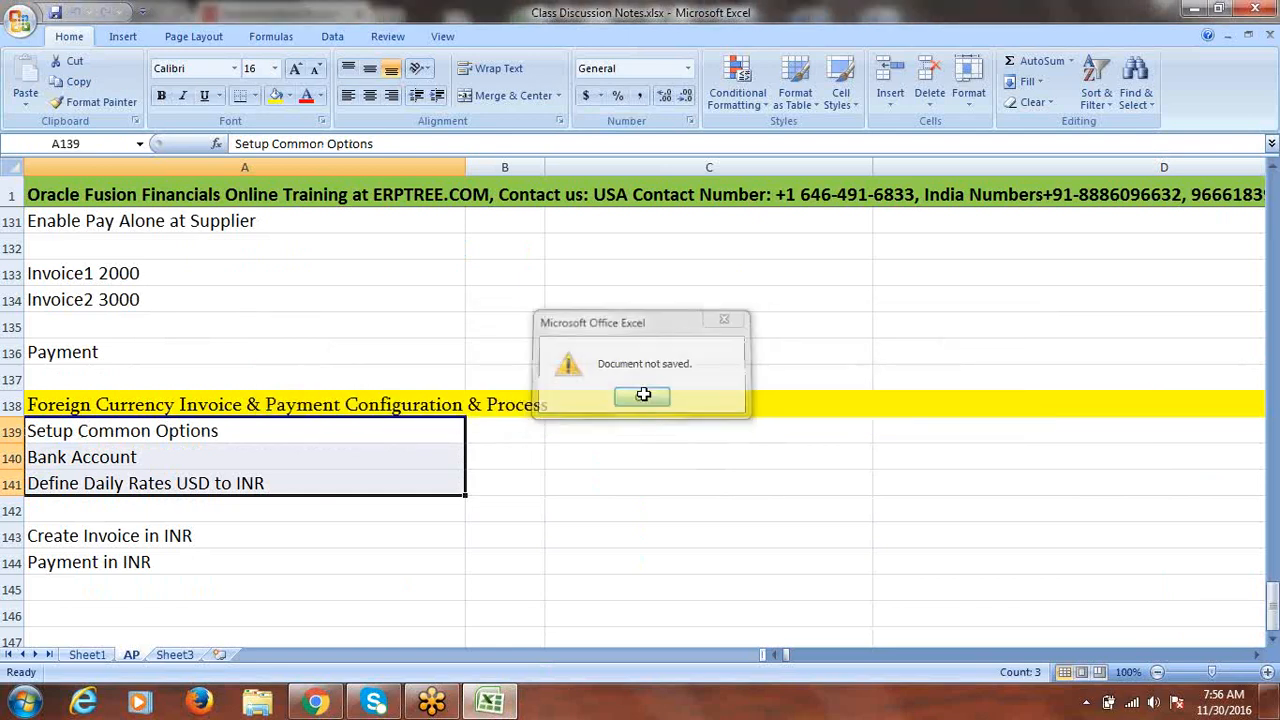
{"action": "left_click", "coordinate": [166, 537]}
- Close the implementation project and go to Payables > Invoices from the Navigator
{"action": "left_click", "coordinate": [313, 705]}
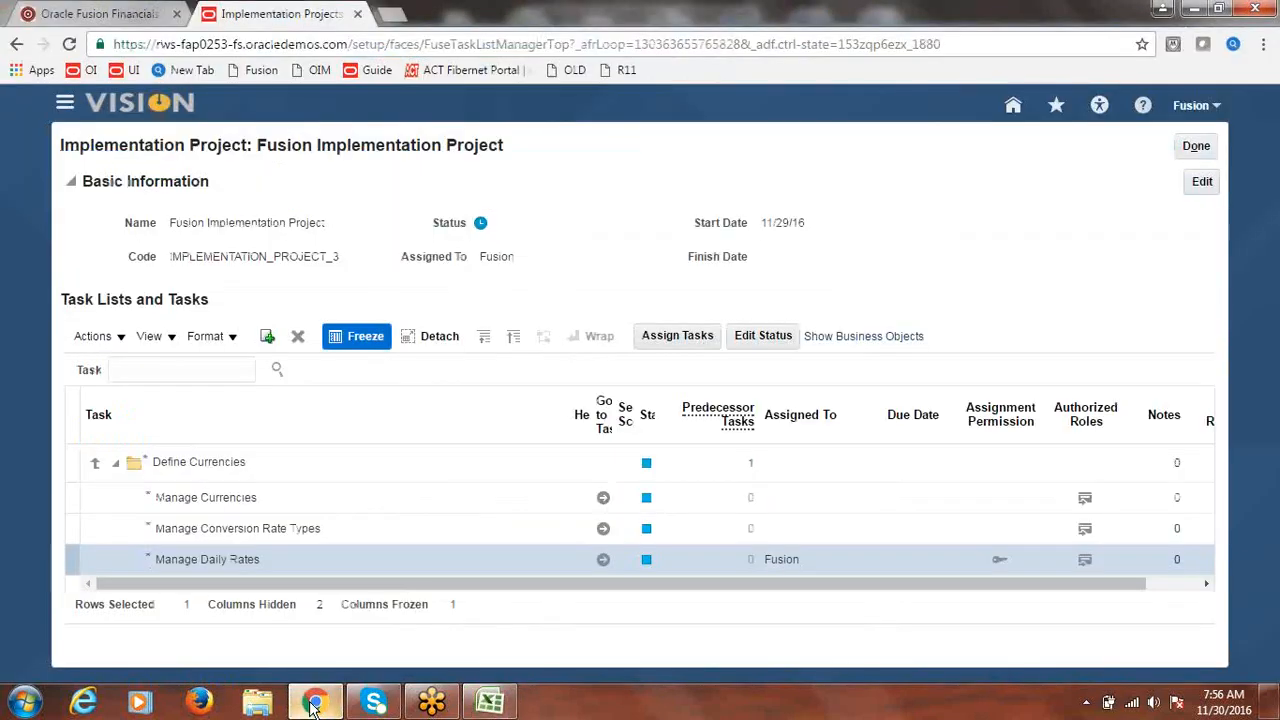
{"action": "left_click", "coordinate": [1195, 147]}
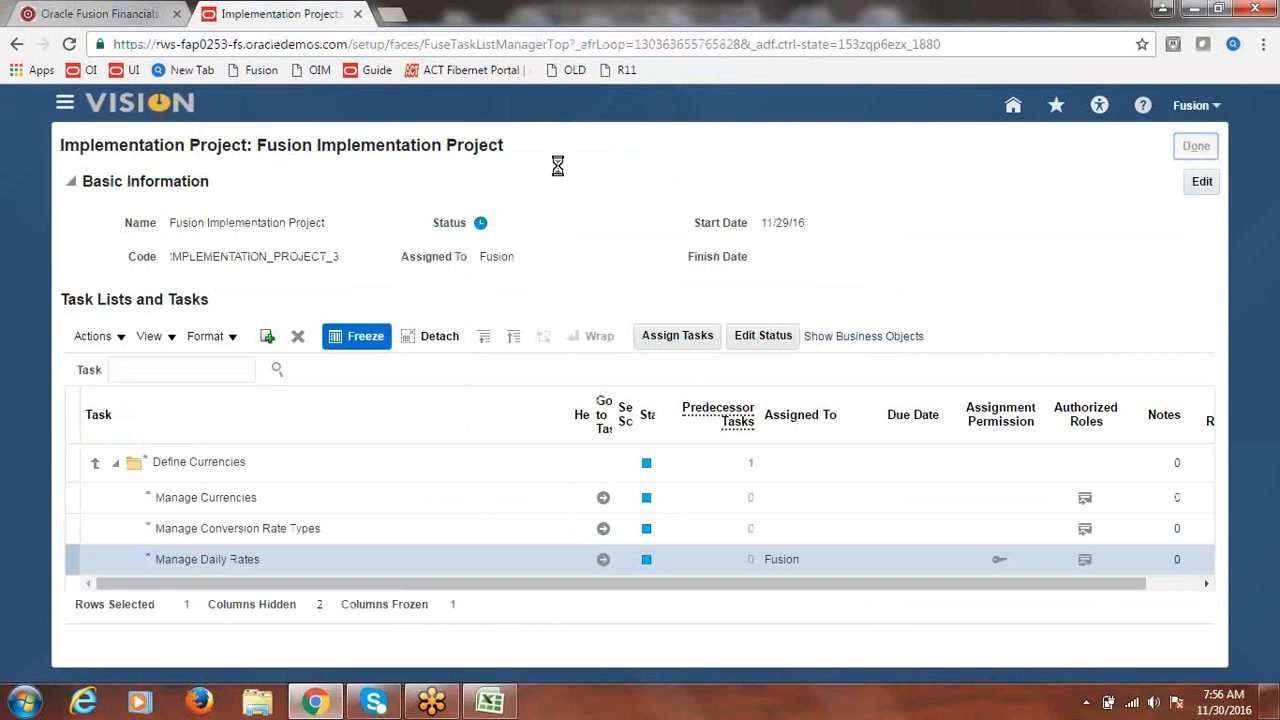
{"action": "left_click", "coordinate": [57, 104]}
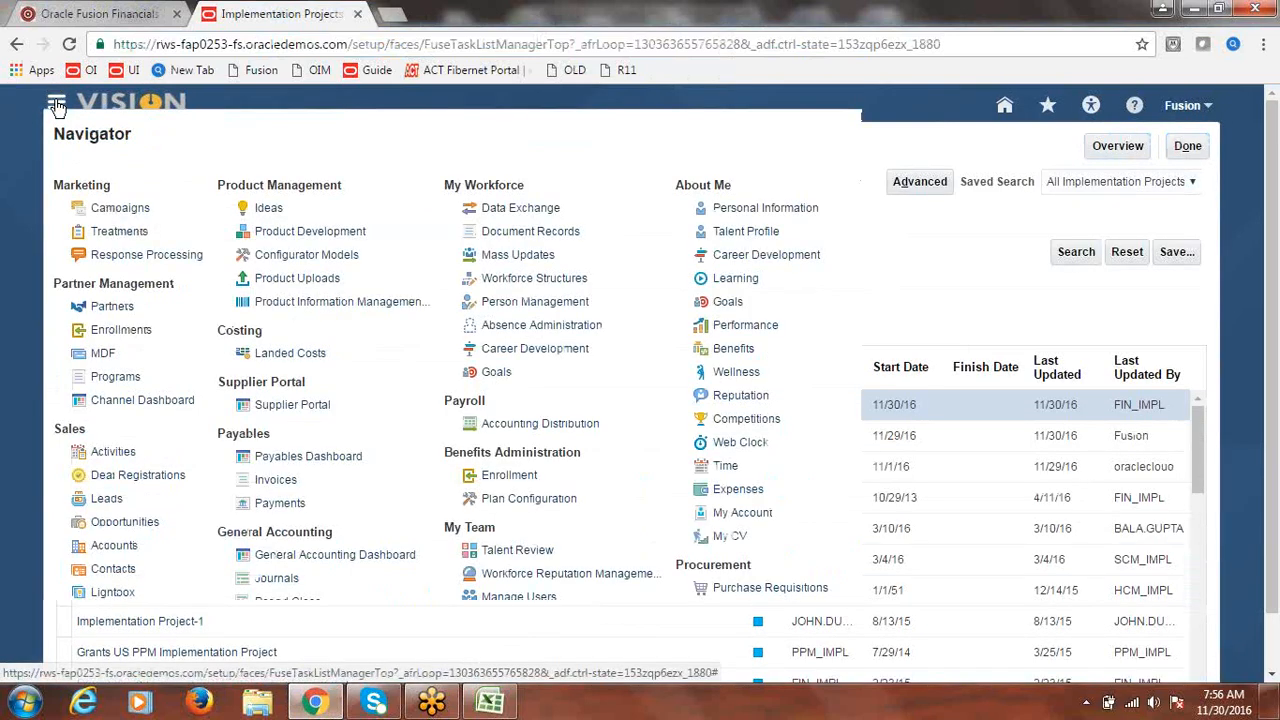
{"action": "left_click", "coordinate": [272, 483]}
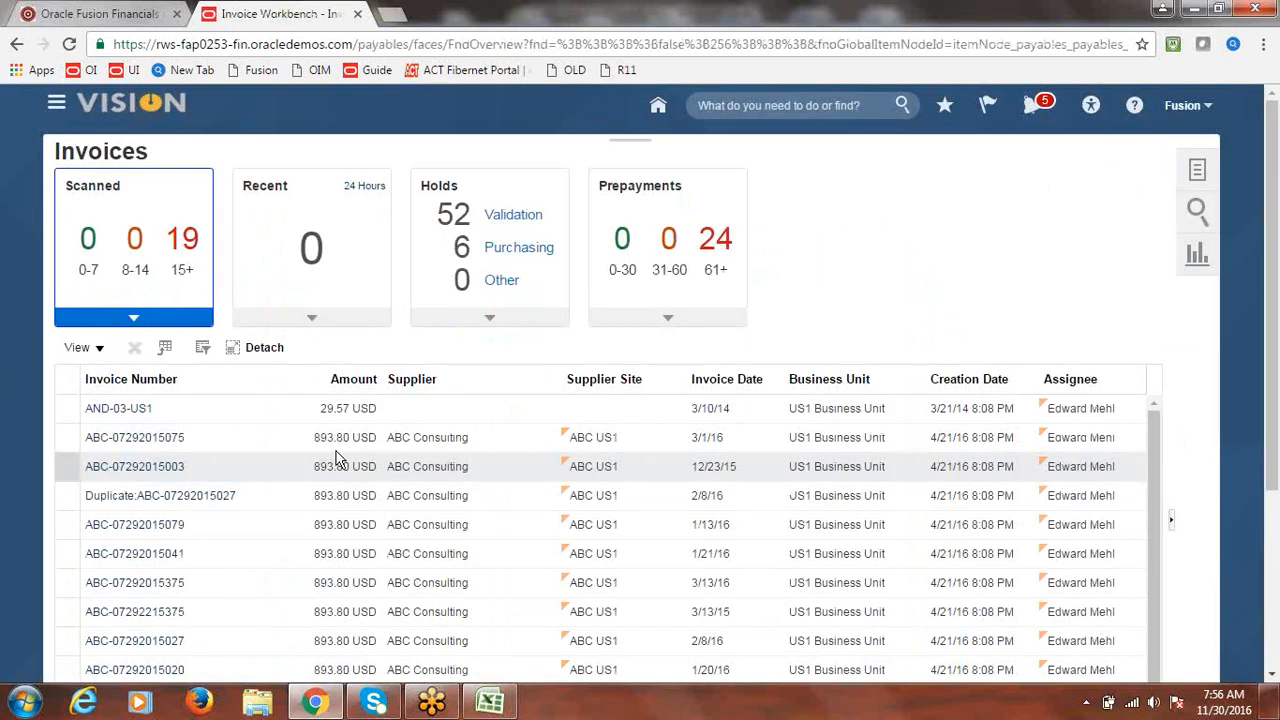
- Start a new invoice for Fusion US Business Unit with supplier Fusion Supplier-1
{"action": "left_click", "coordinate": [1196, 172]}
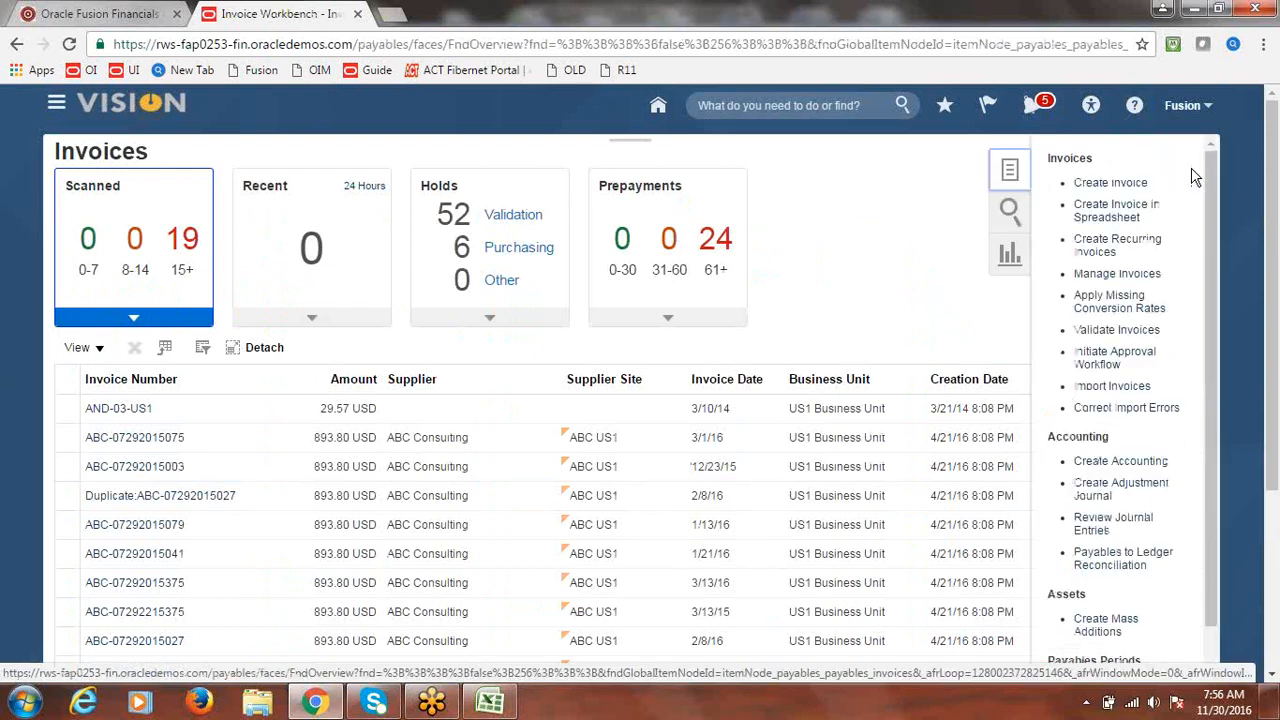
{"action": "left_click", "coordinate": [1110, 183]}
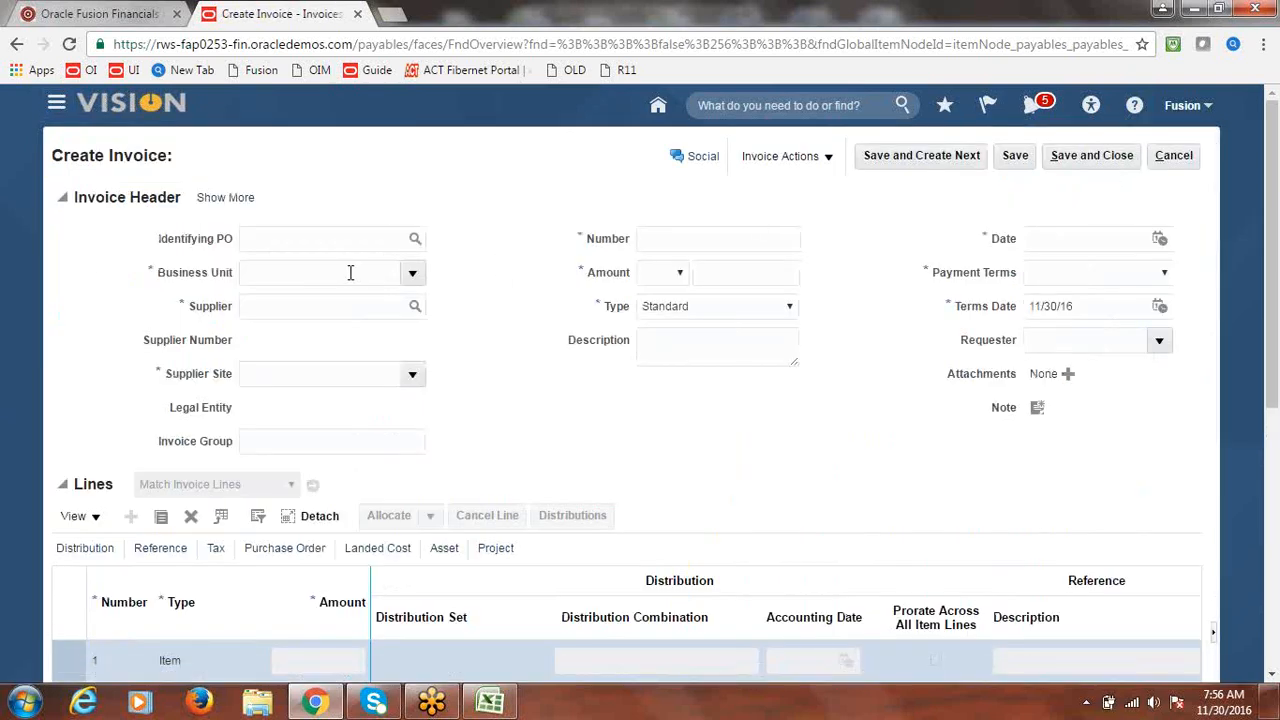
{"action": "left_click", "coordinate": [414, 278]}
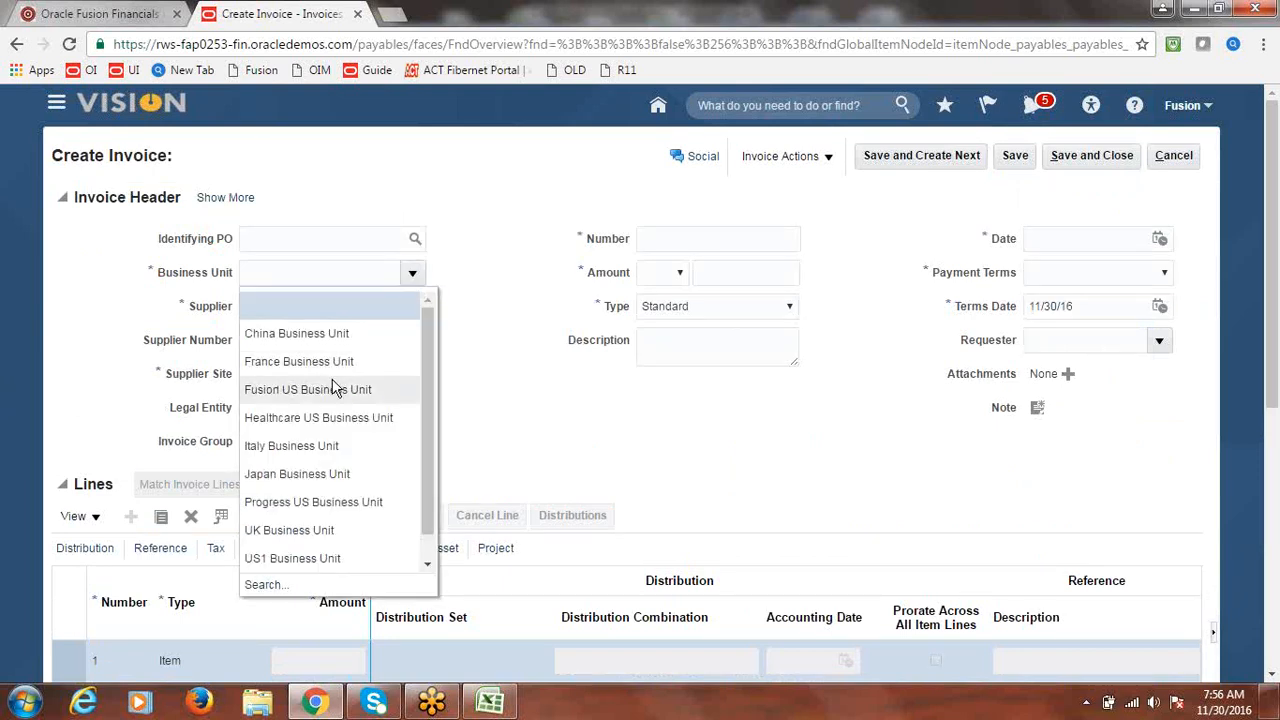
{"action": "left_click", "coordinate": [334, 387]}
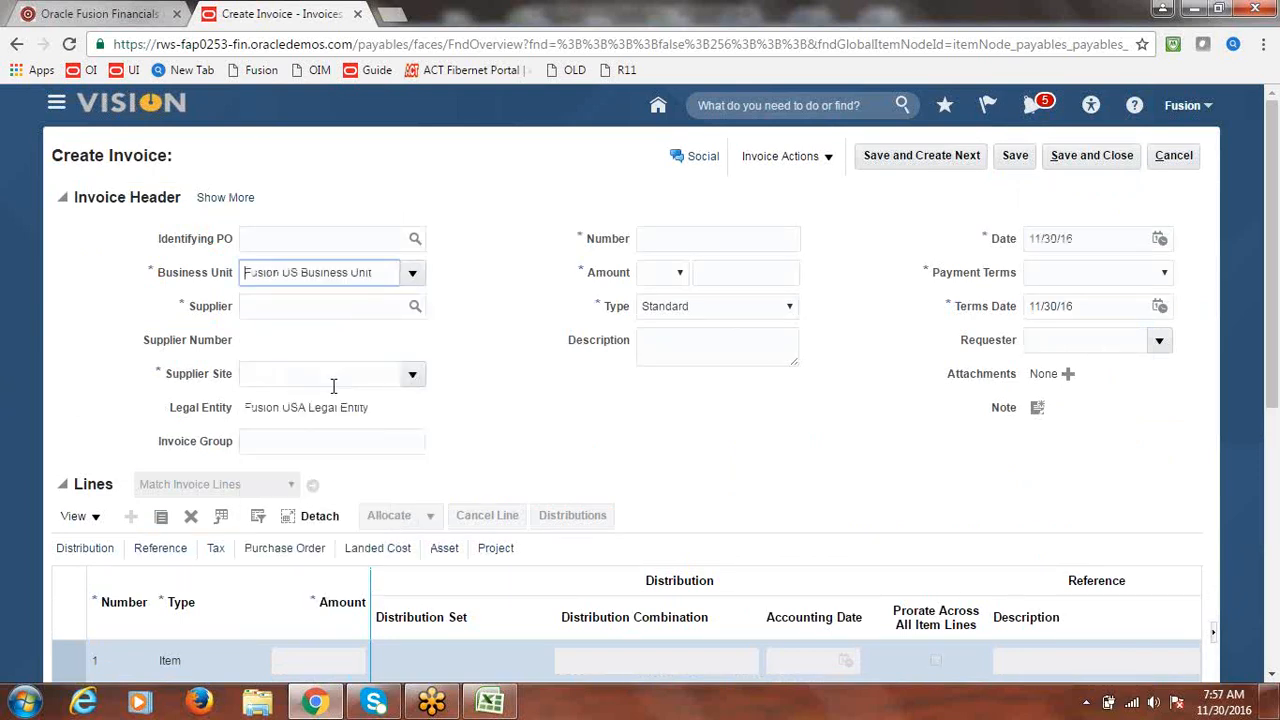
{"action": "left_click", "coordinate": [362, 308]}
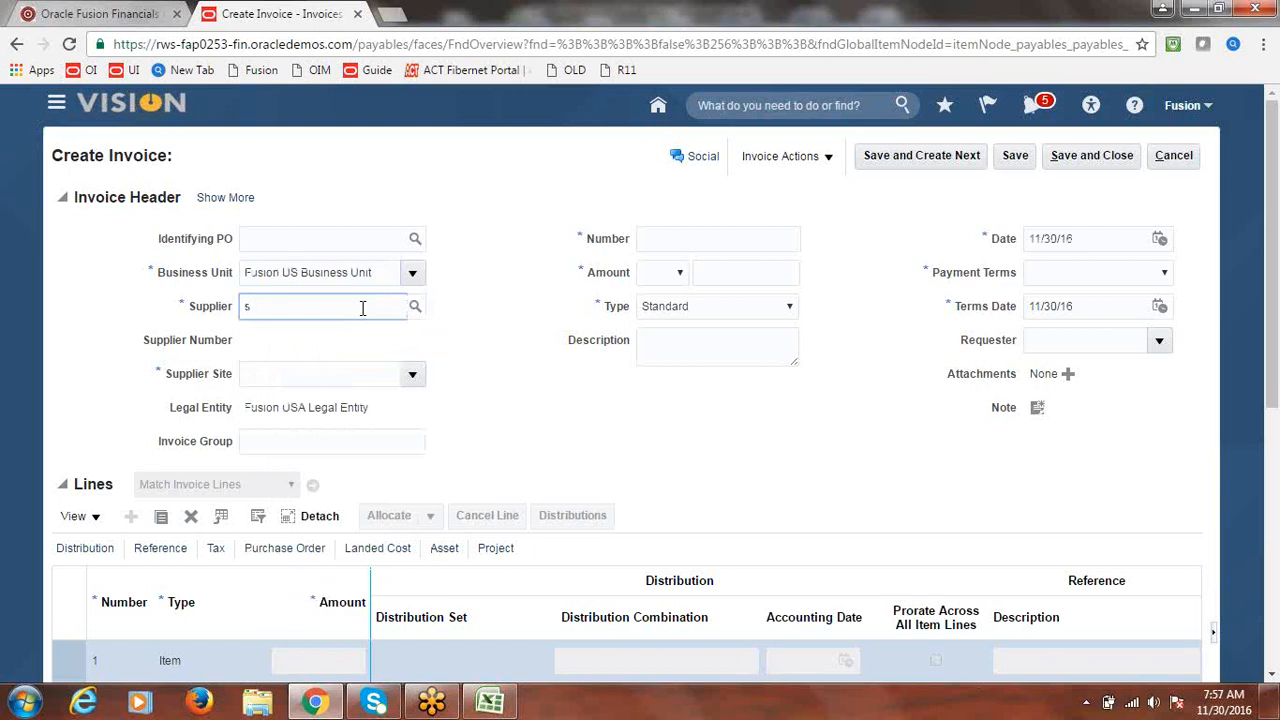
{"action": "type", "text": "Suppl"}
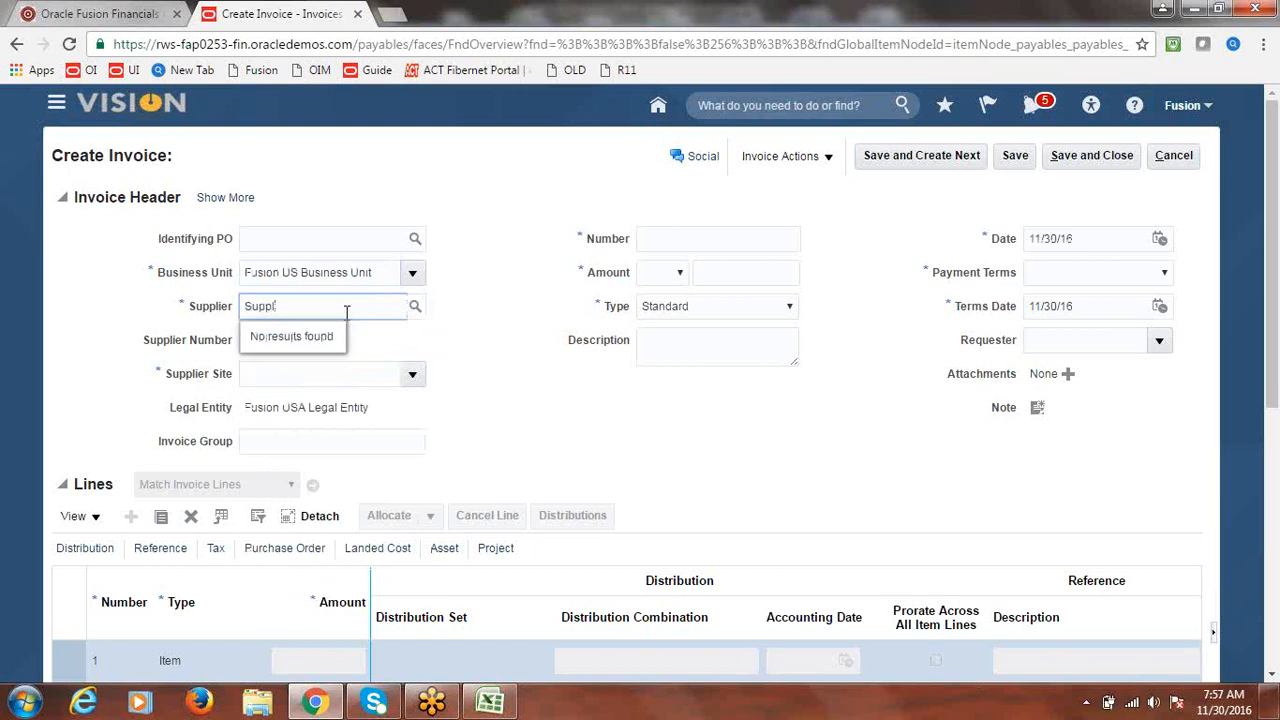
{"action": "key", "text": "BackSpace"}
{"action": "key", "text": "BackSpace"}
{"action": "key", "text": "BackSpace"}
{"action": "type", "text": "Fusio"}
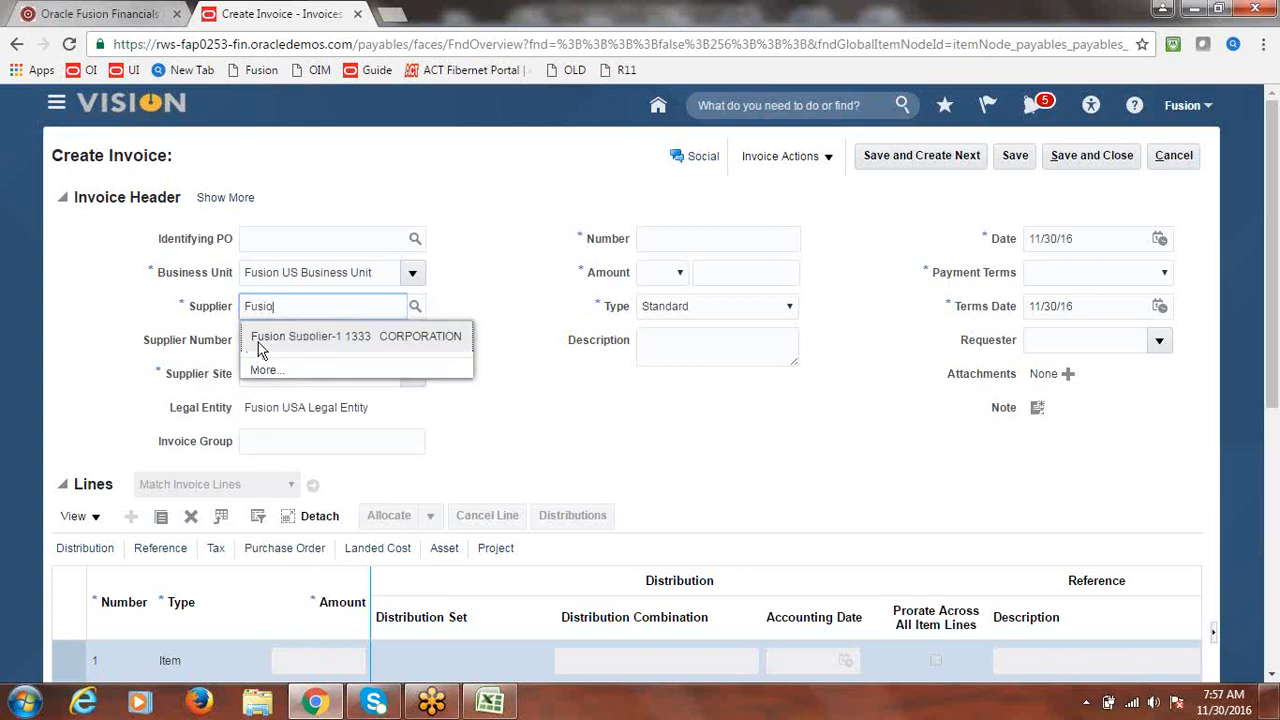
{"action": "left_click", "coordinate": [260, 343]}
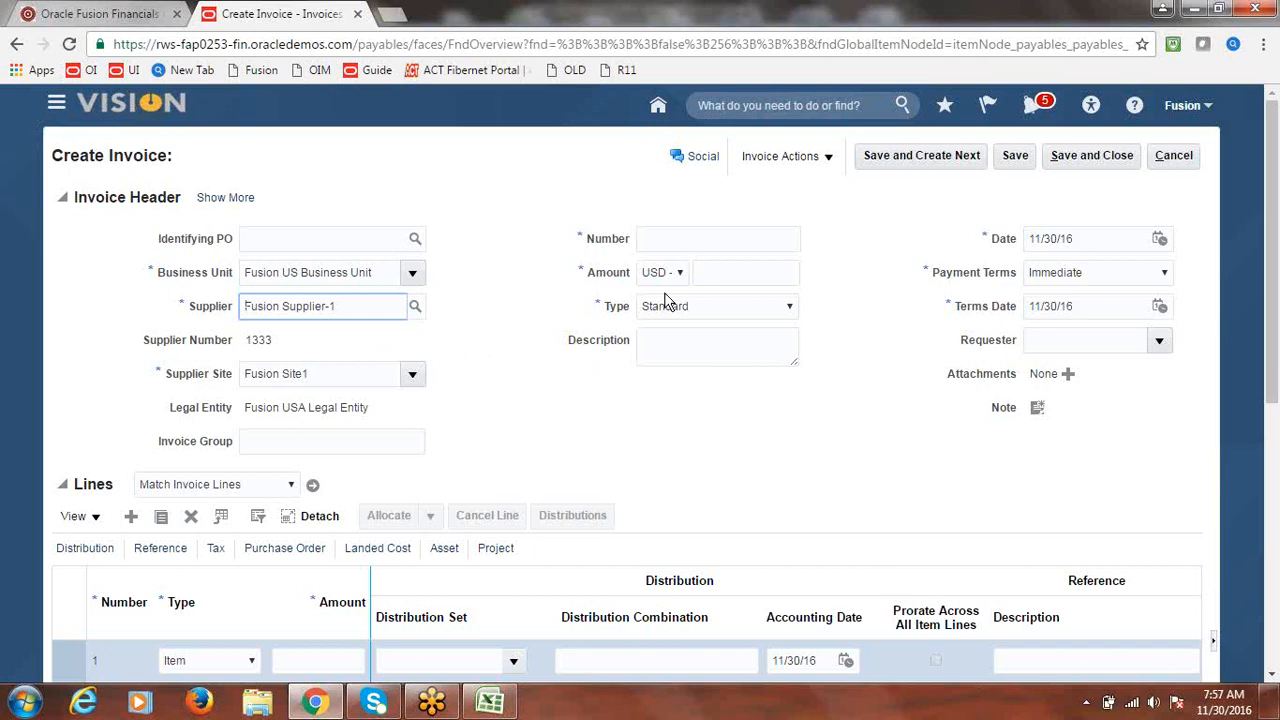
- Give the invoice number INV1, currency INR - Indian Rupee, and amount 30,000
{"action": "left_click", "coordinate": [682, 274]}
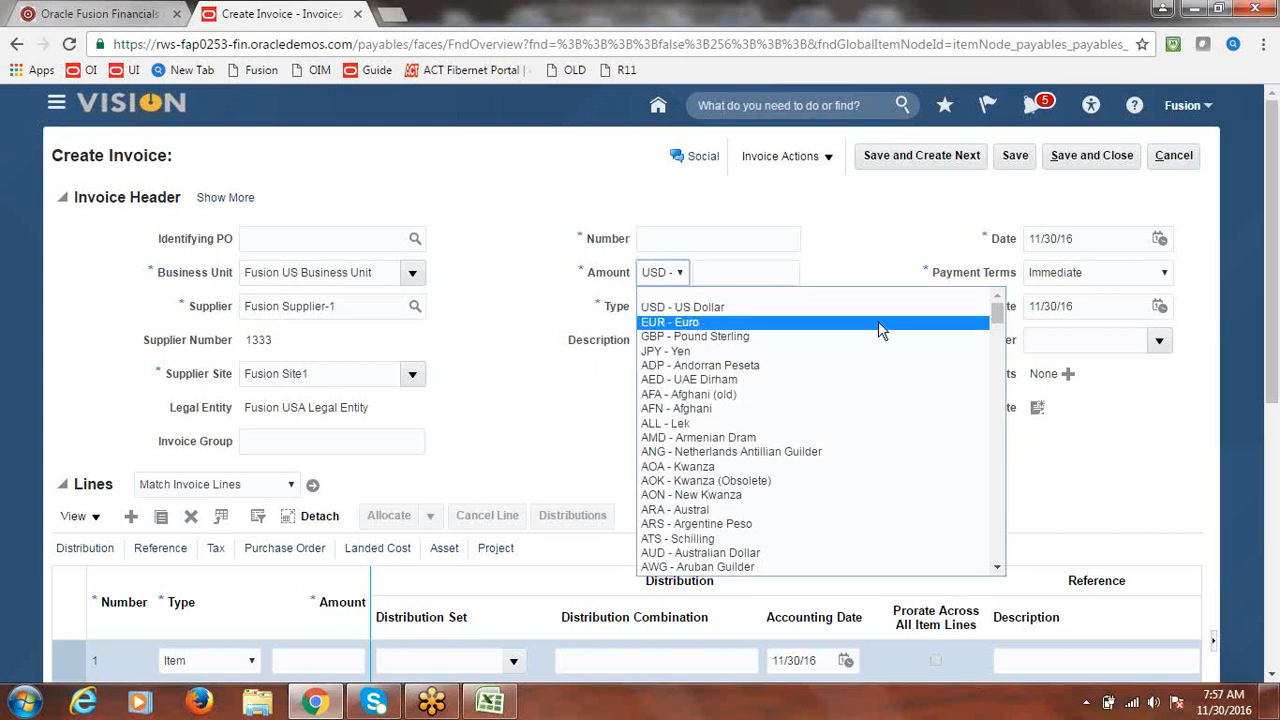
{"action": "left_click", "coordinate": [670, 242]}
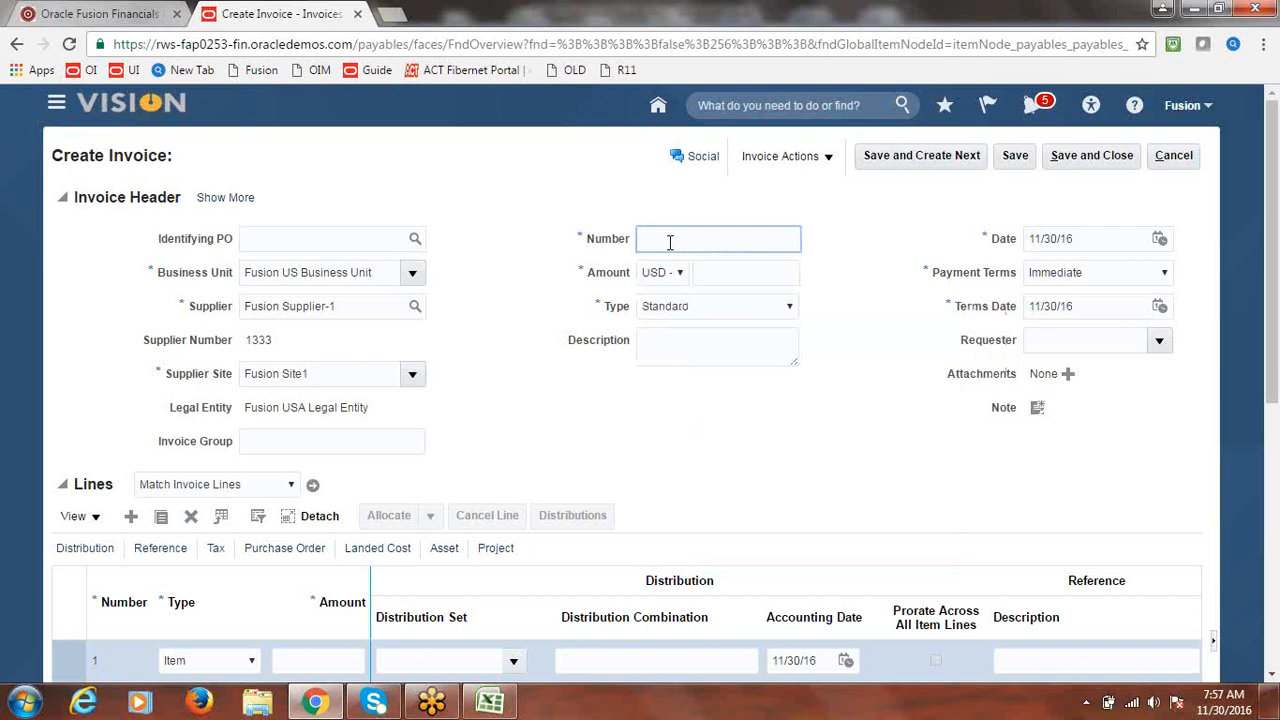
{"action": "type", "text": "n"}
{"action": "key", "text": "BackSpace"}
{"action": "type", "text": "INV1"}
{"action": "left_click", "coordinate": [680, 272]}
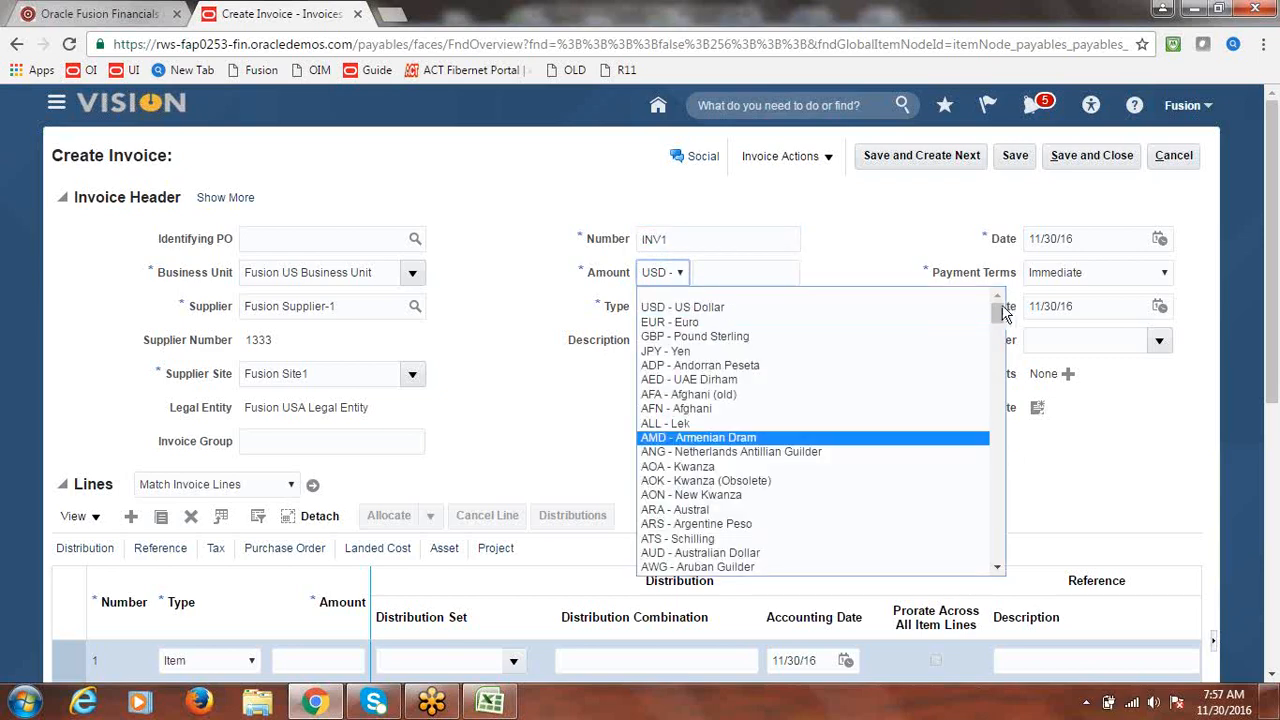
{"action": "left_click_drag", "start_coordinate": [1004, 313], "coordinate": [1000, 413]}
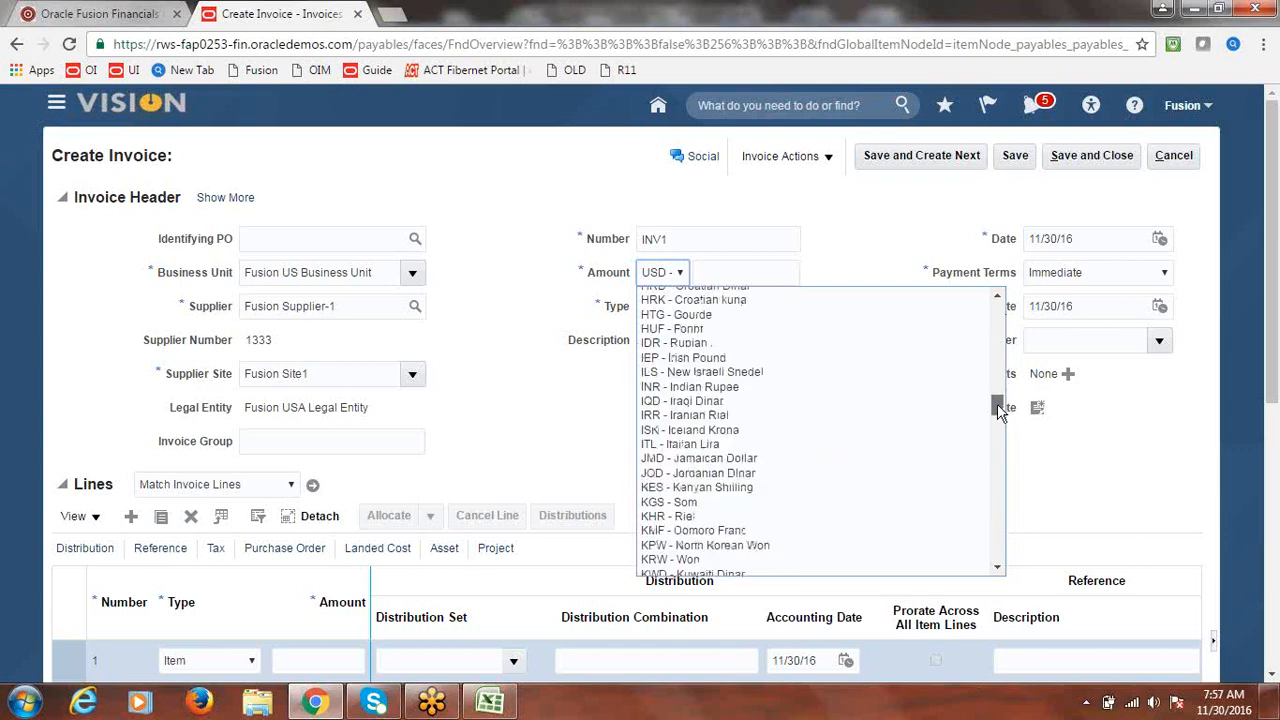
{"action": "left_click", "coordinate": [668, 387]}
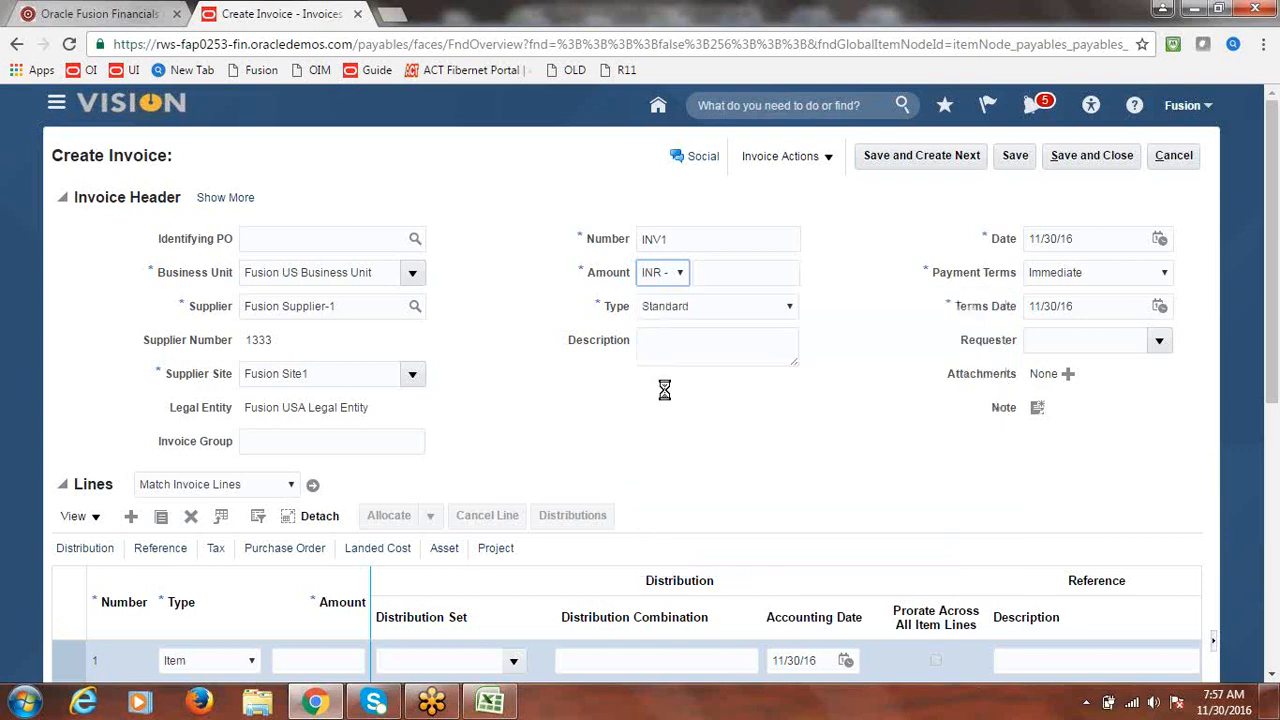
{"action": "left_click", "coordinate": [745, 272]}
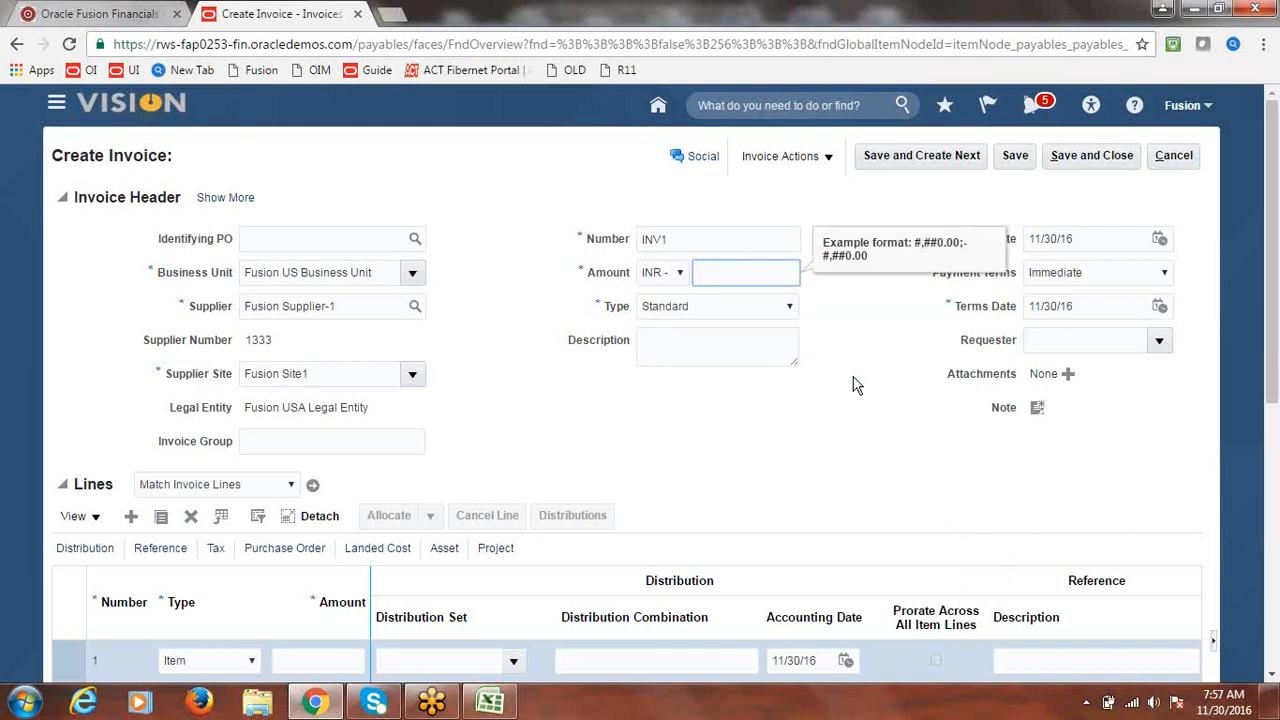
{"action": "type", "text": "30000"}
{"action": "key", "text": "Tab"}
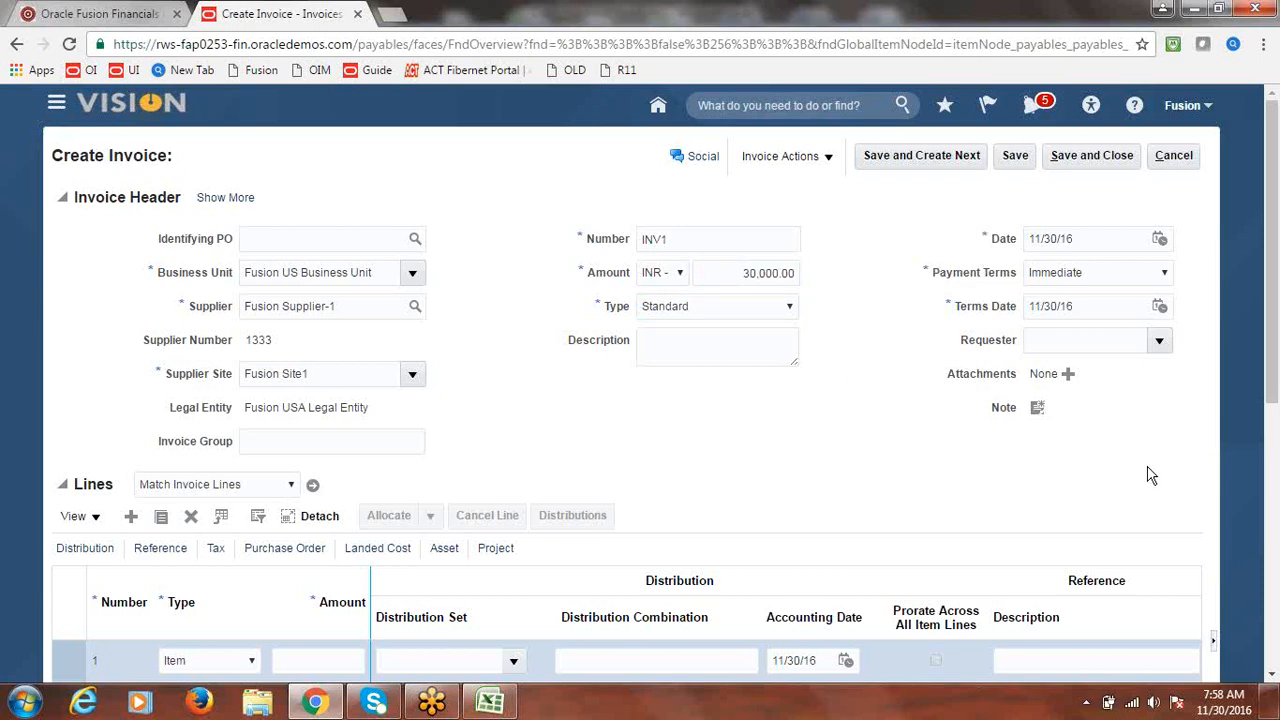
{"action": "left_click_drag", "start_coordinate": [1272, 234], "coordinate": [1274, 300]}
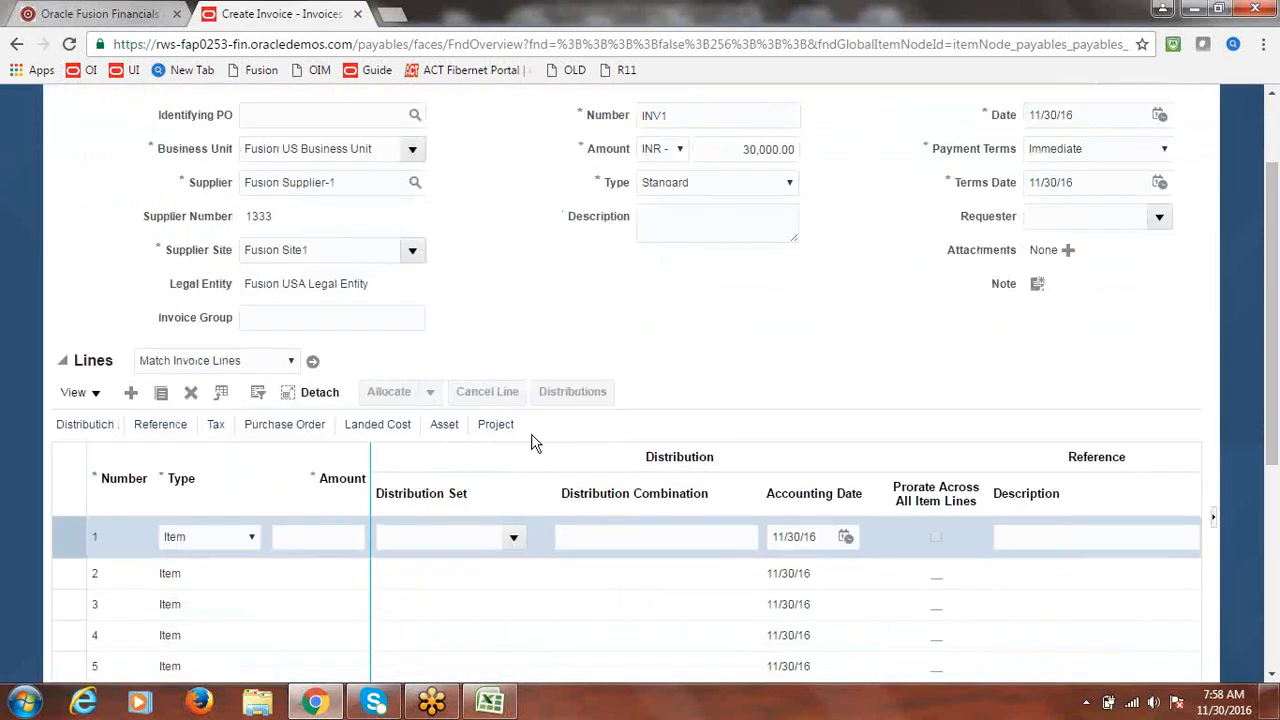
- Enter 300 as line 1's amount and apply the Fusion Expense distribution set
{"action": "left_click", "coordinate": [296, 535]}
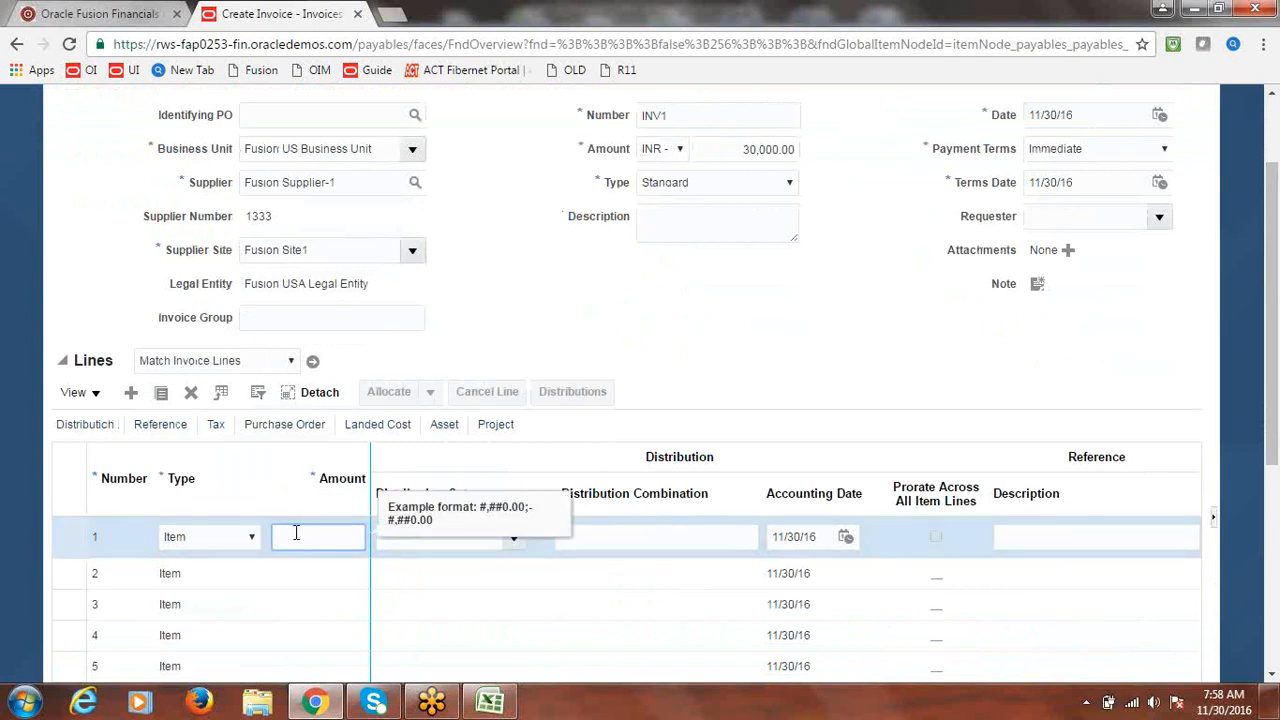
{"action": "type", "text": "30000"}
{"action": "left_click", "coordinate": [711, 337]}
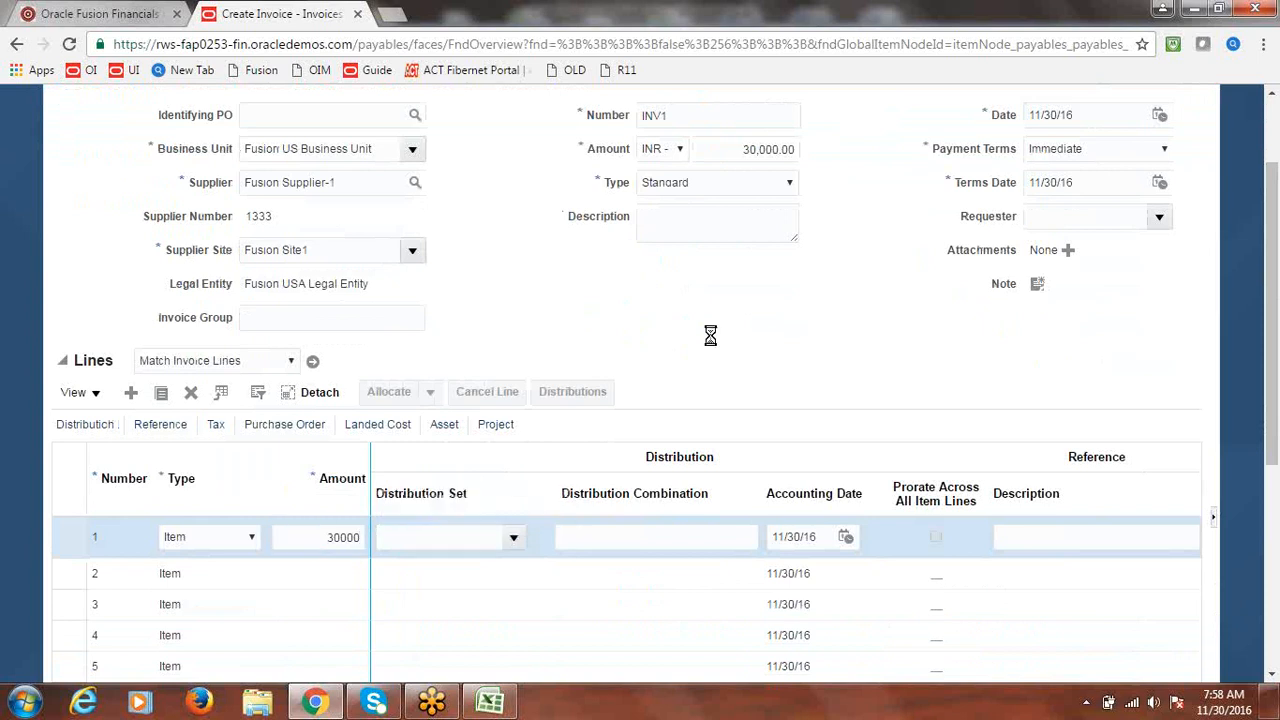
{"action": "left_click", "coordinate": [515, 542]}
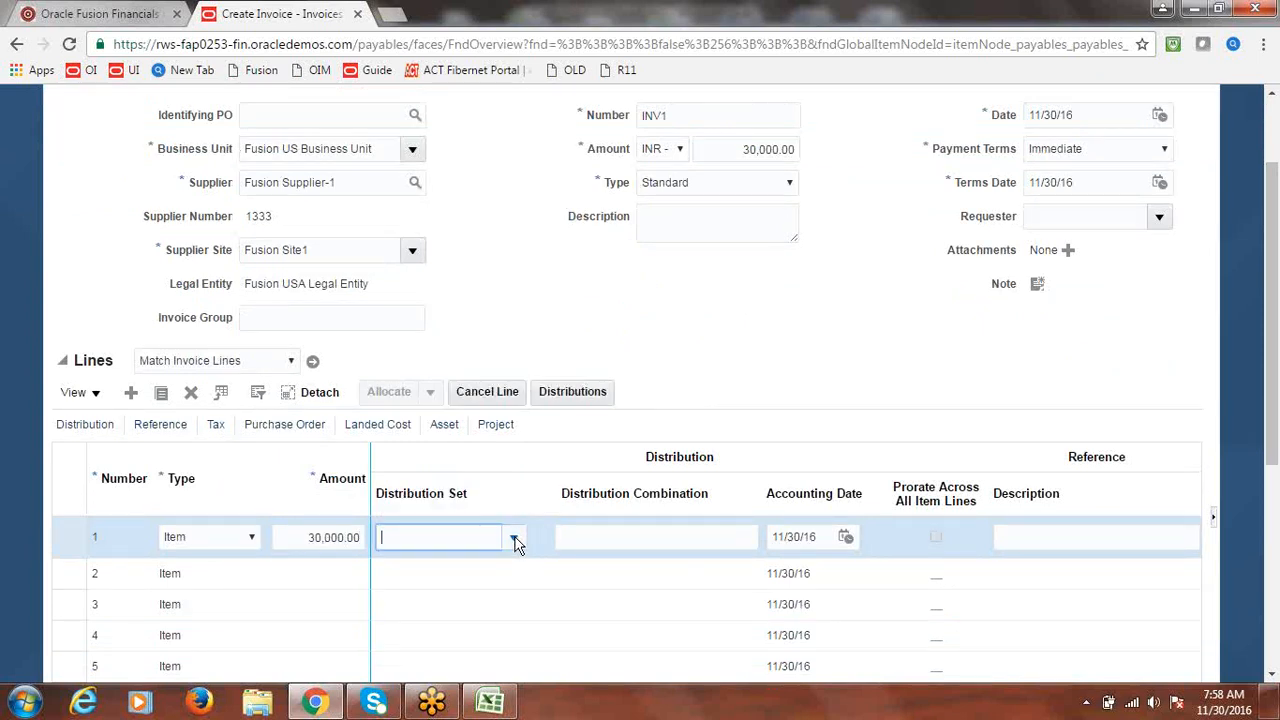
{"action": "left_click", "coordinate": [455, 598]}
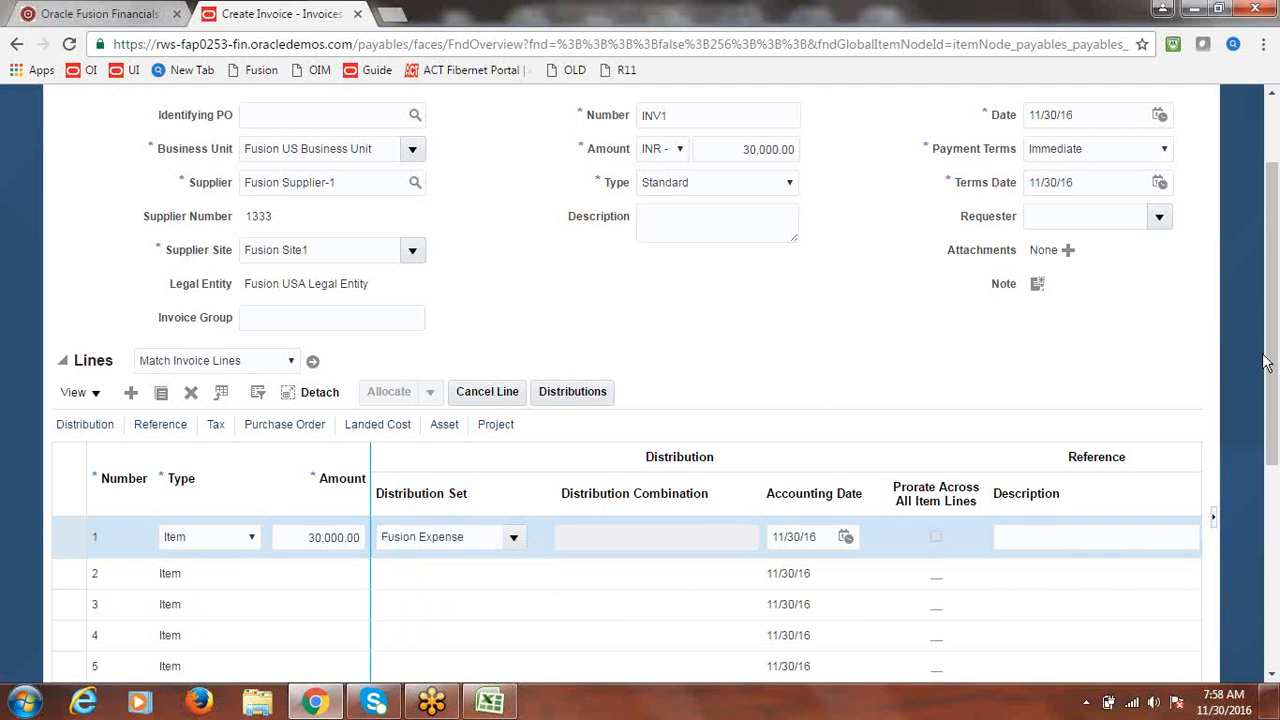
- Validate invoice INV1 from the Invoice Actions menu
{"action": "scroll", "coordinate": [1270, 436], "scroll_direction": "up", "scroll_amount": 2}
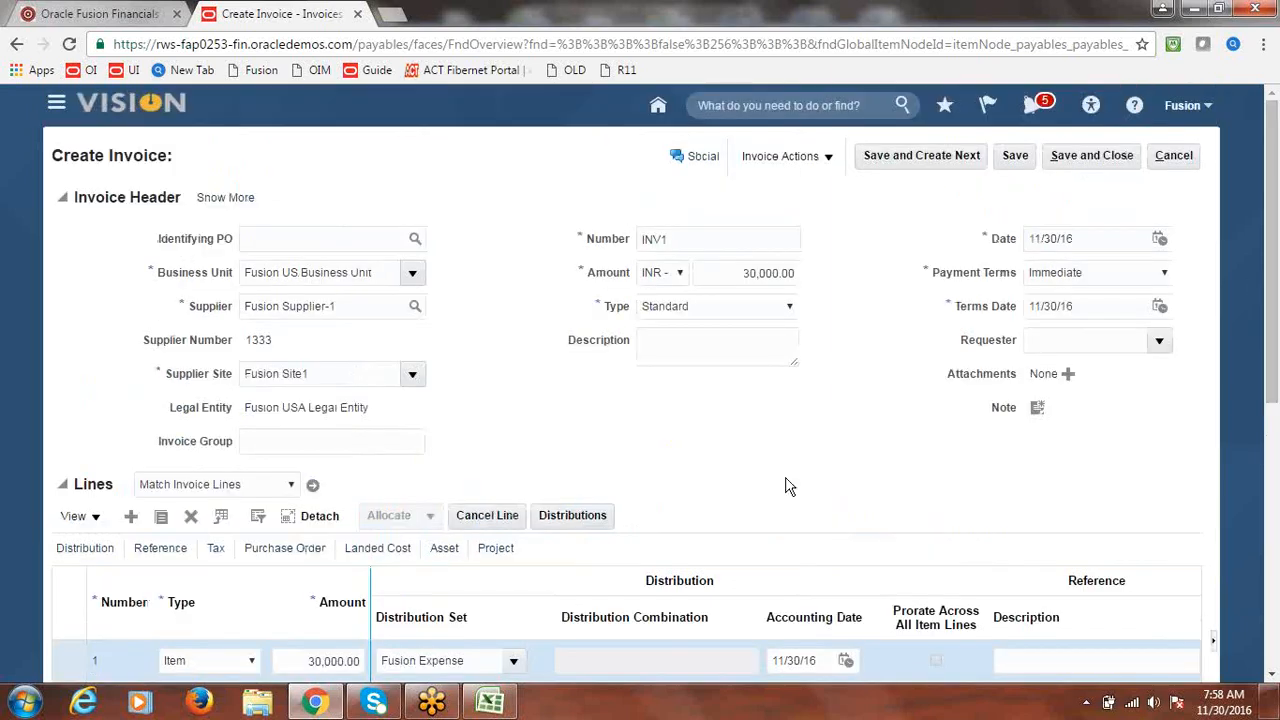
{"action": "left_click", "coordinate": [831, 157]}
{"action": "left_click", "coordinate": [810, 241]}
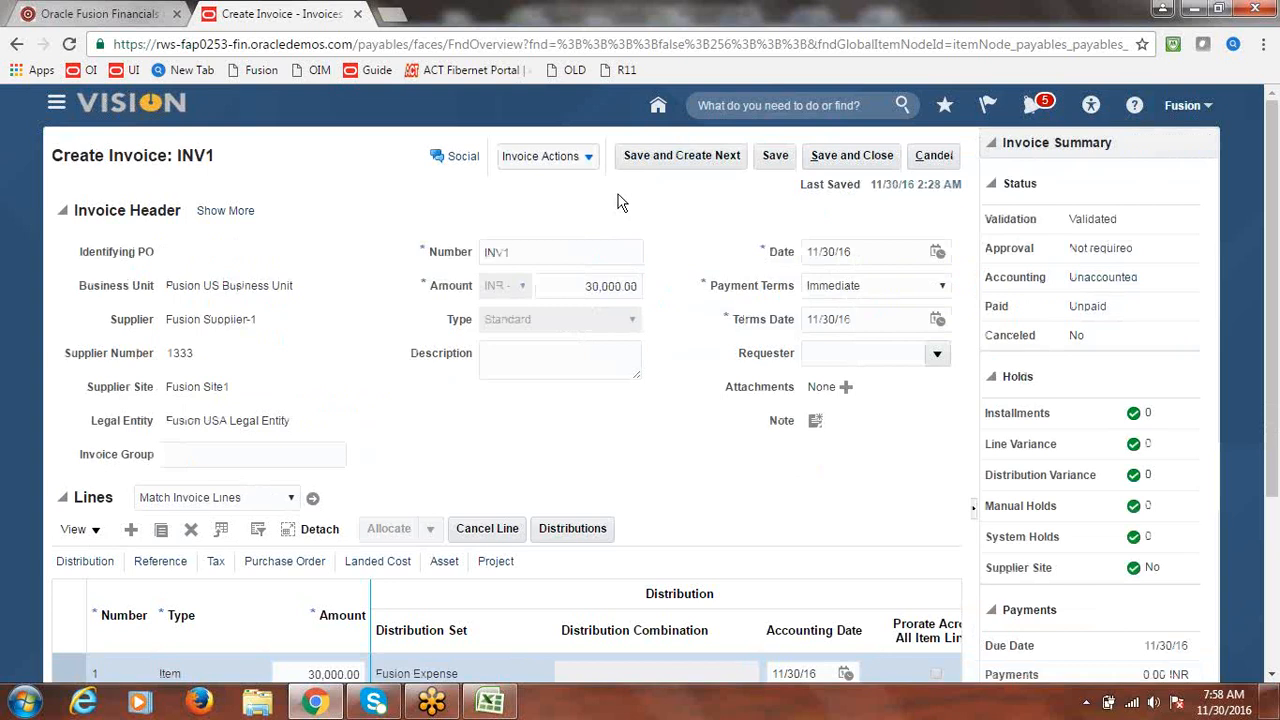
- Post INV1 to the ledger, confirm, and review its 30,000.00 INR unpaid totals
{"action": "left_click", "coordinate": [589, 160]}
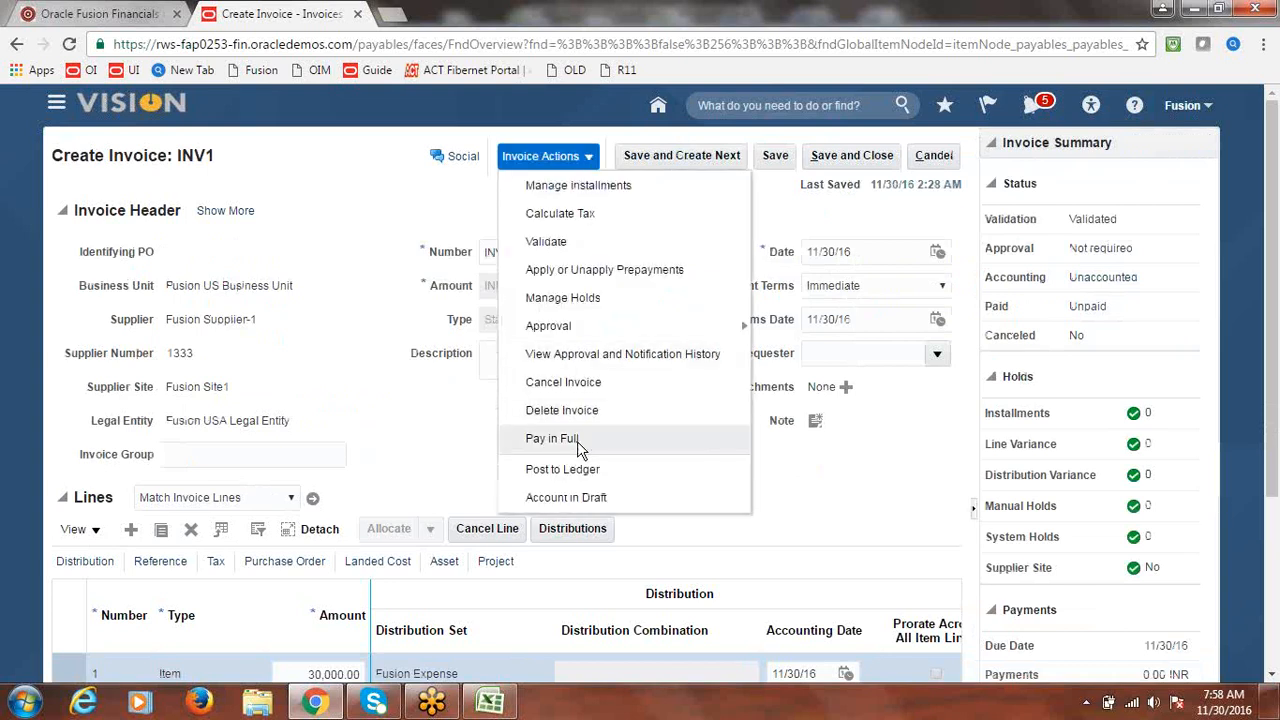
{"action": "left_click", "coordinate": [583, 471]}
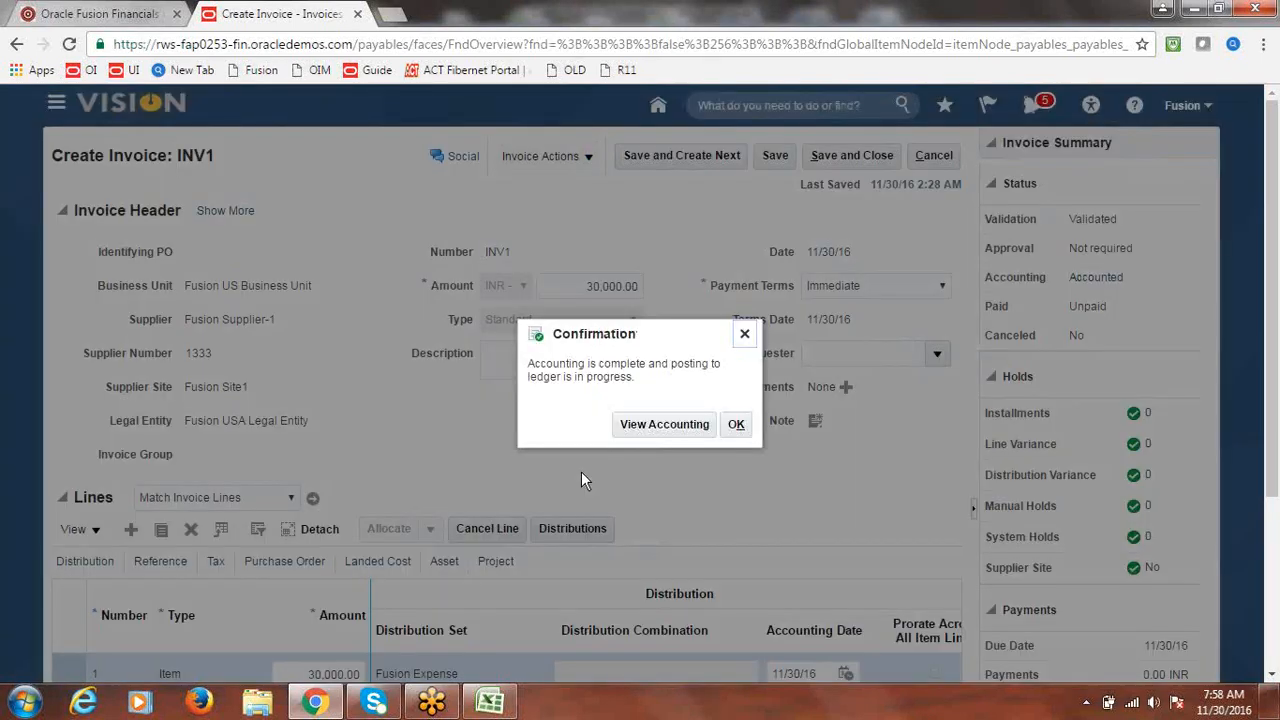
{"action": "left_click", "coordinate": [736, 426]}
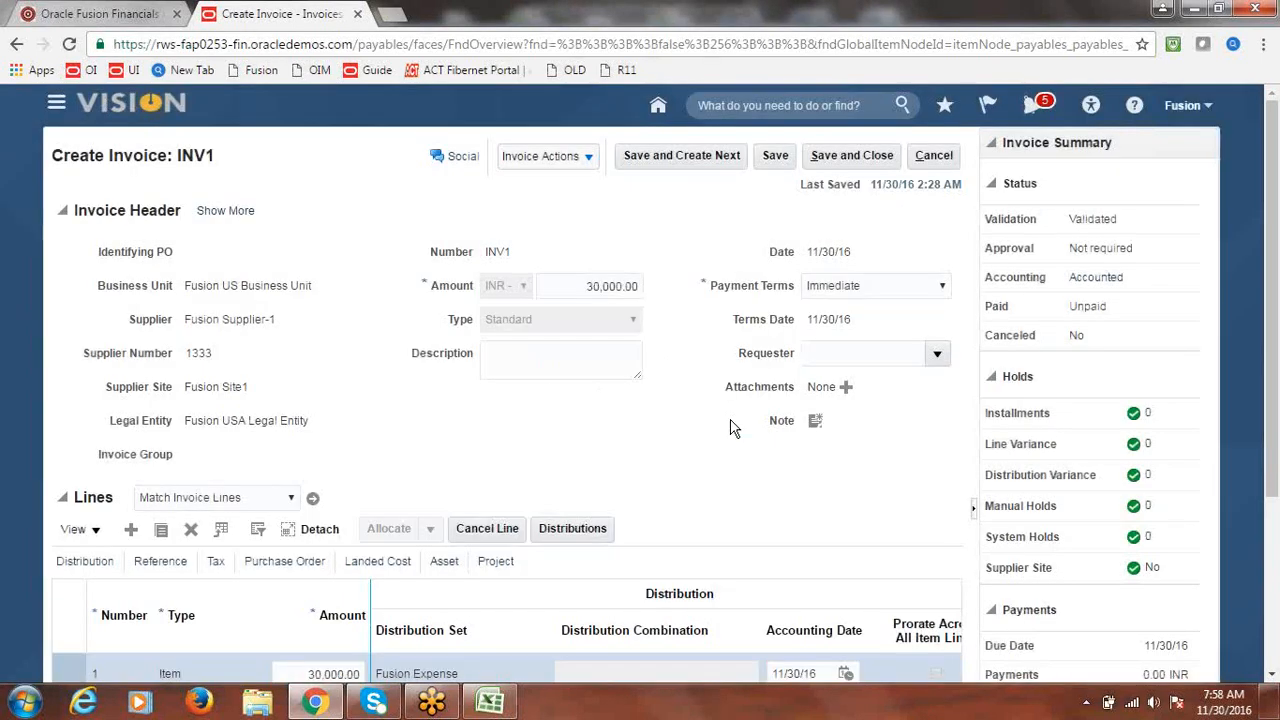
{"action": "scroll", "coordinate": [1275, 290], "scroll_direction": "down", "scroll_amount": 3}
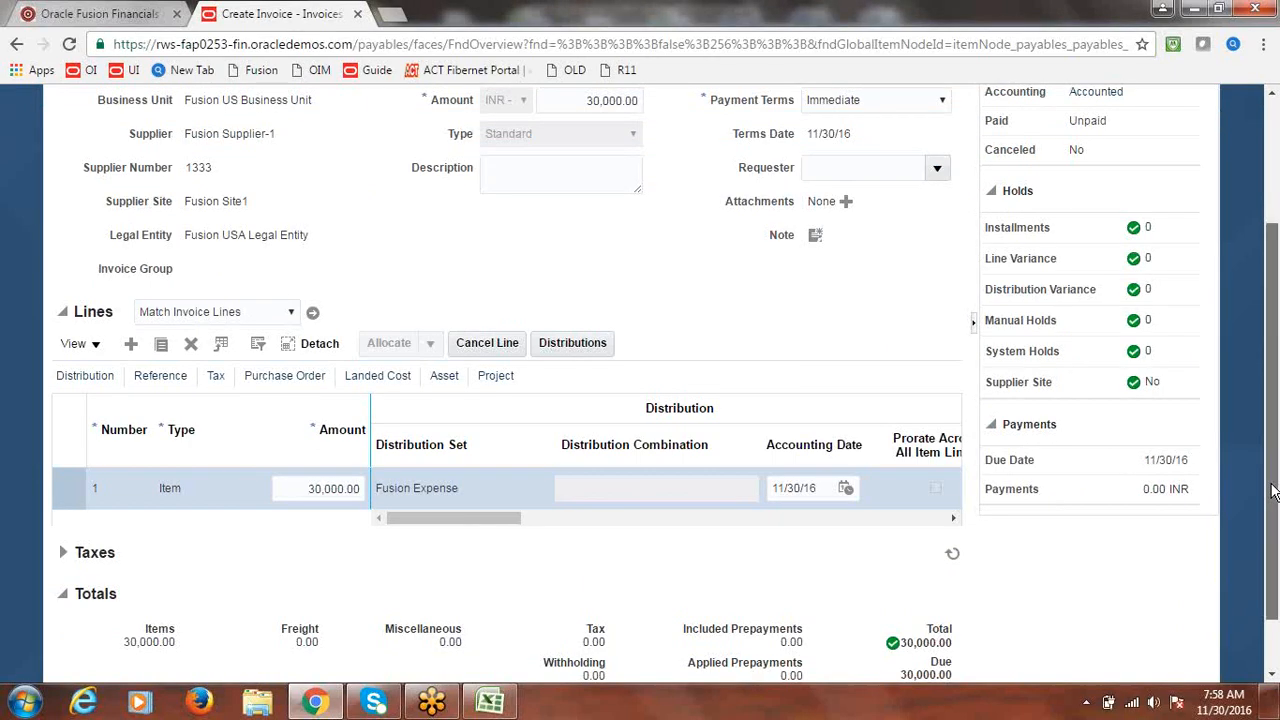
{"action": "left_click_drag", "start_coordinate": [1272, 490], "coordinate": [1274, 350]}
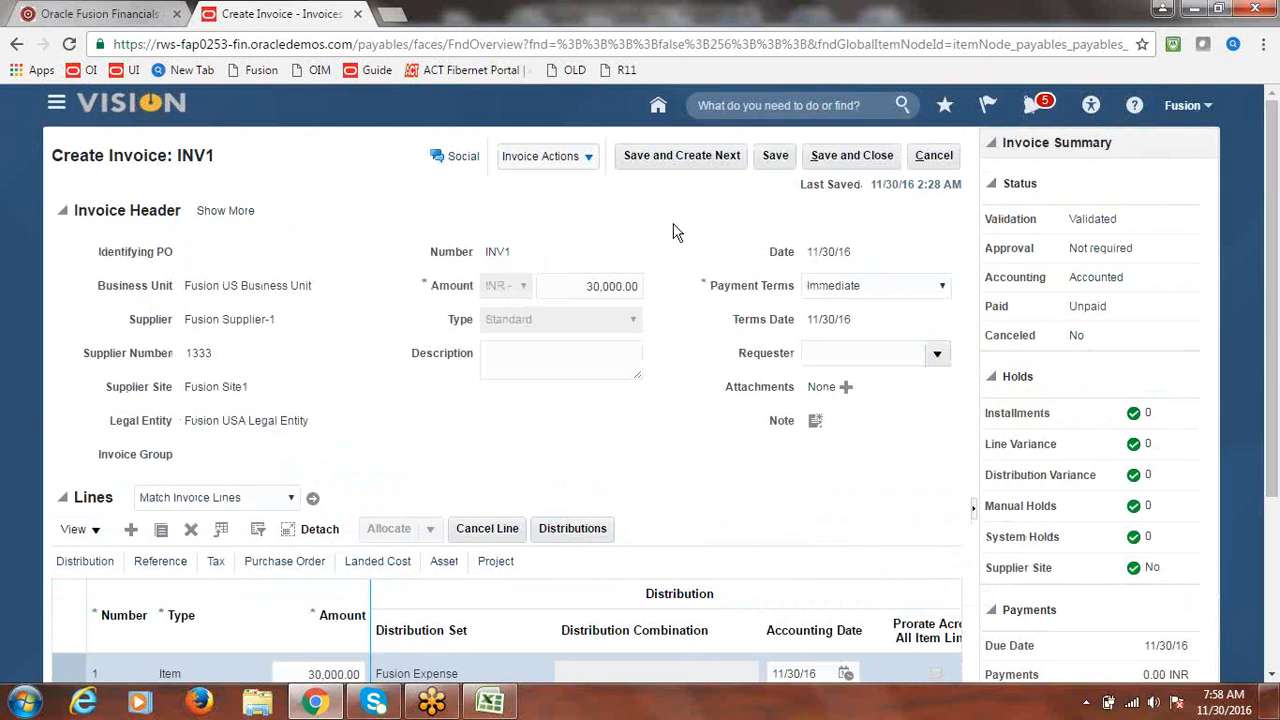
- Pay INV1 in full with Fusion Payment Process Profile and the Fusion Check payment document
{"action": "left_click", "coordinate": [594, 162]}
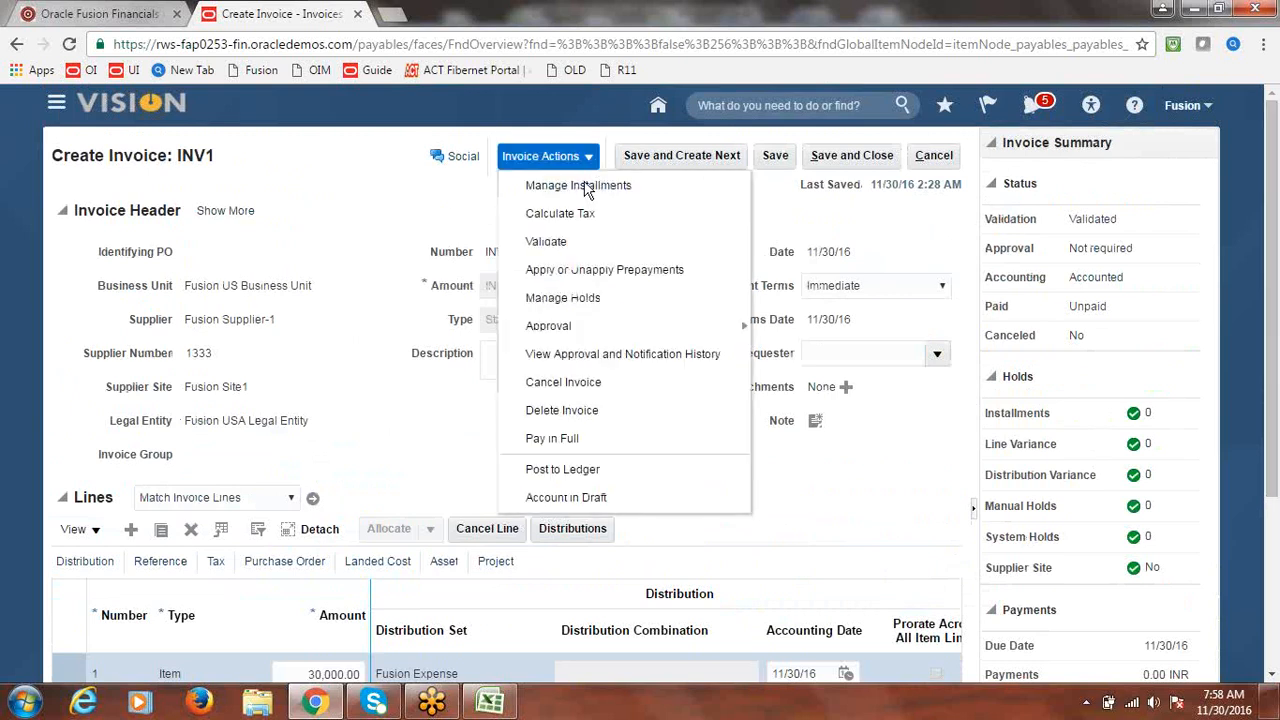
{"action": "left_click", "coordinate": [564, 437]}
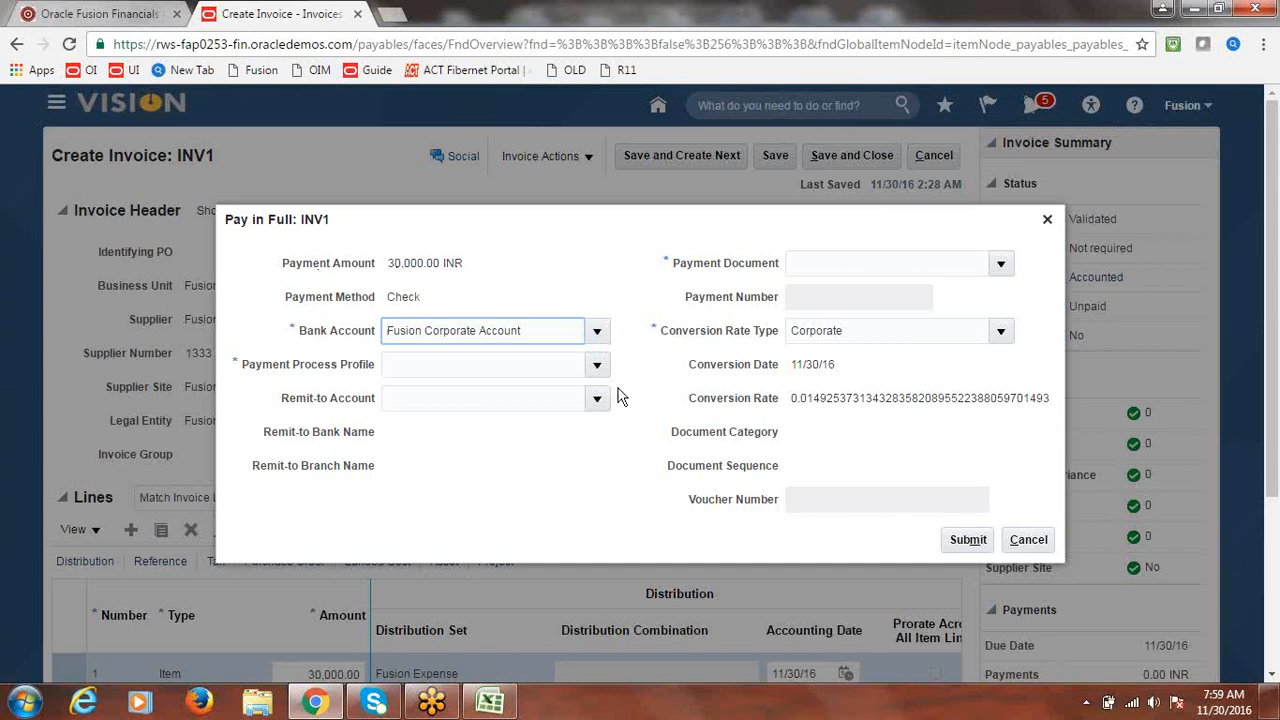
{"action": "left_click", "coordinate": [597, 364]}
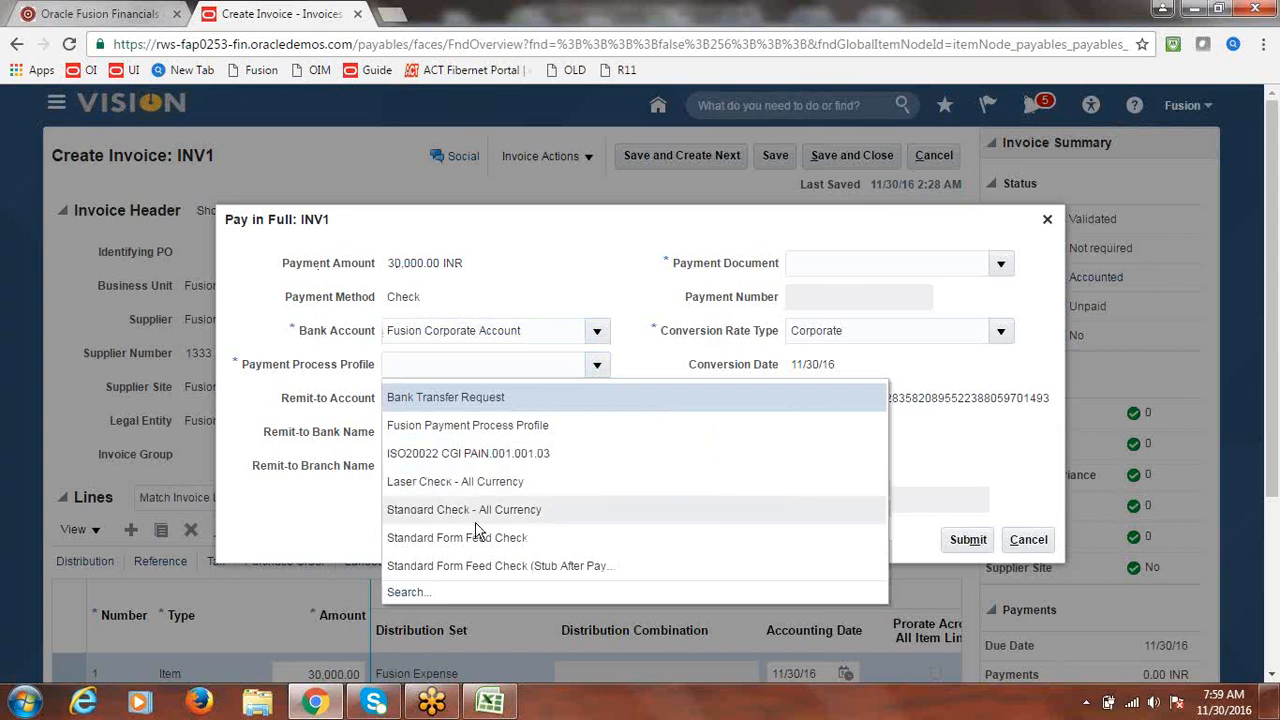
{"action": "left_click", "coordinate": [486, 426]}
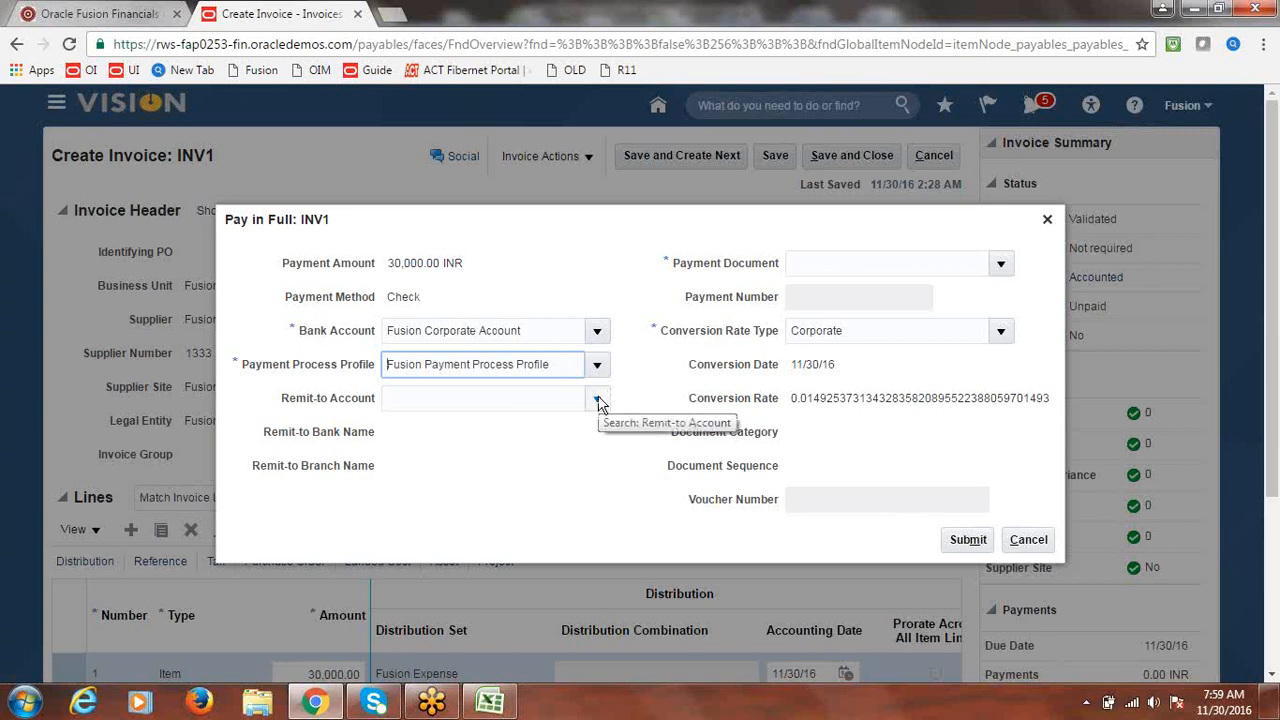
{"action": "left_click", "coordinate": [1000, 262]}
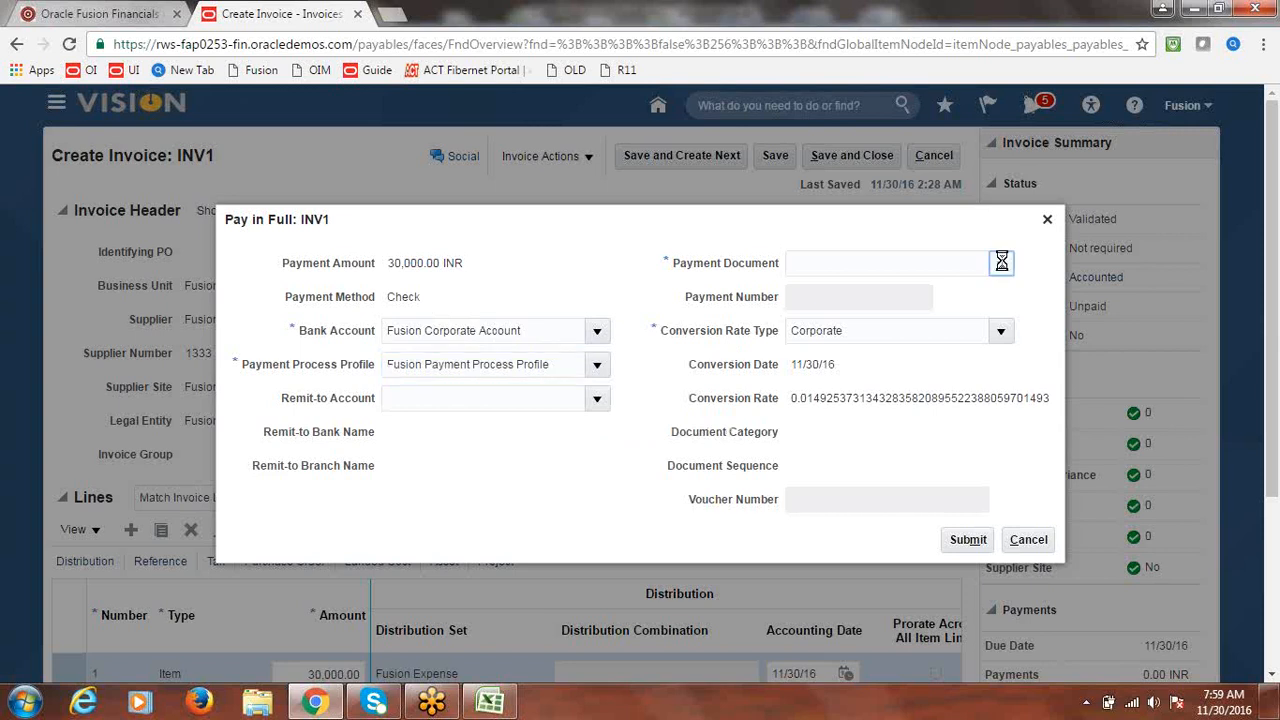
{"action": "left_click", "coordinate": [869, 320]}
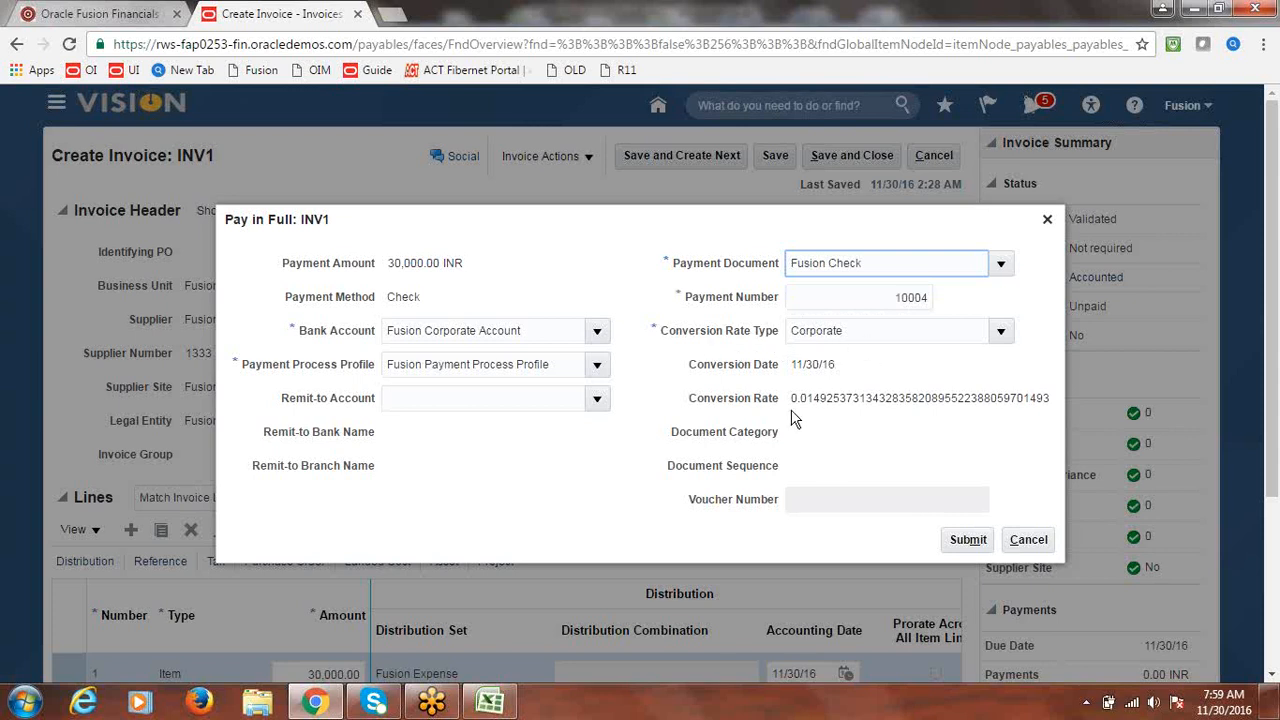
{"action": "left_click_drag", "start_coordinate": [791, 398], "coordinate": [1052, 405]}
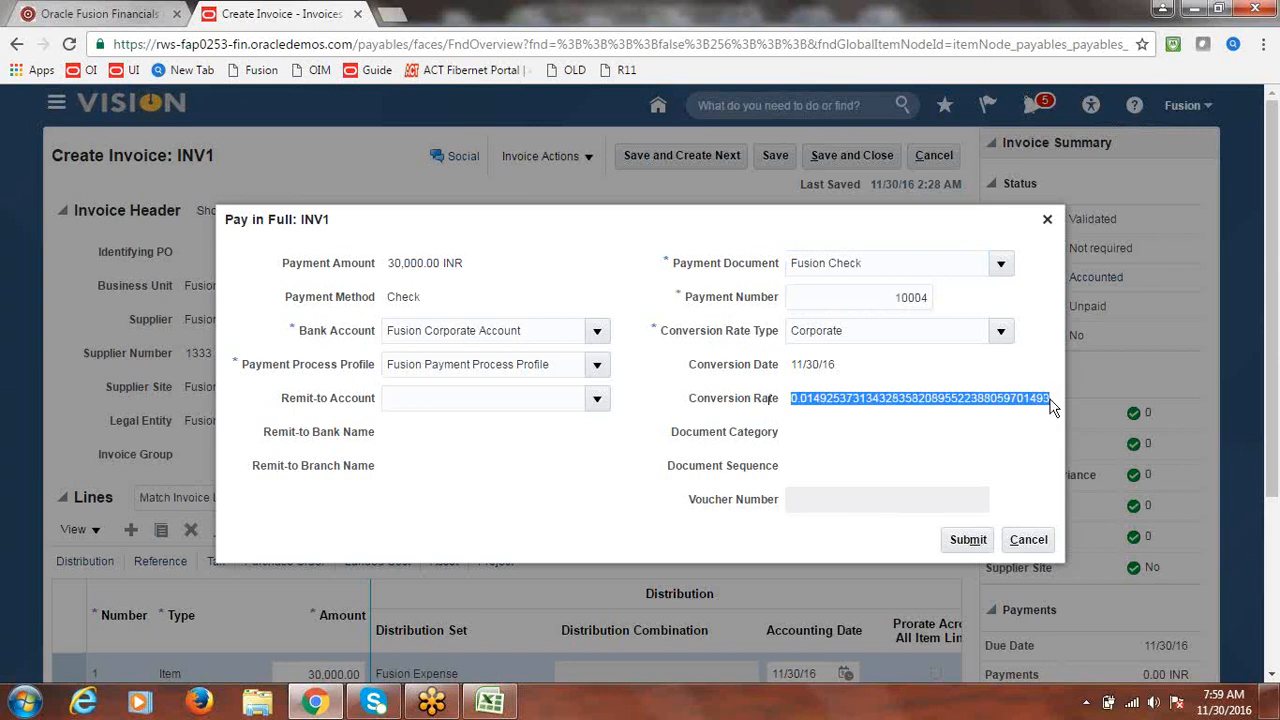
{"action": "left_click", "coordinate": [810, 402]}
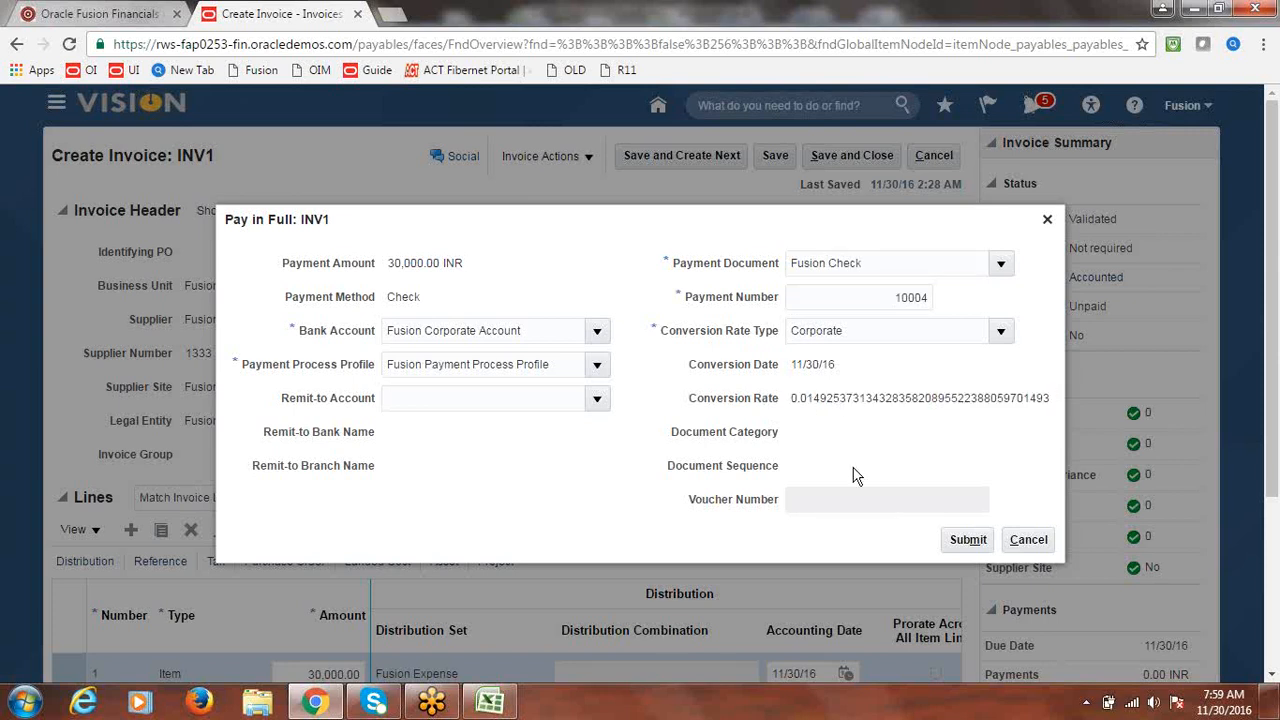
{"action": "left_click", "coordinate": [966, 541]}
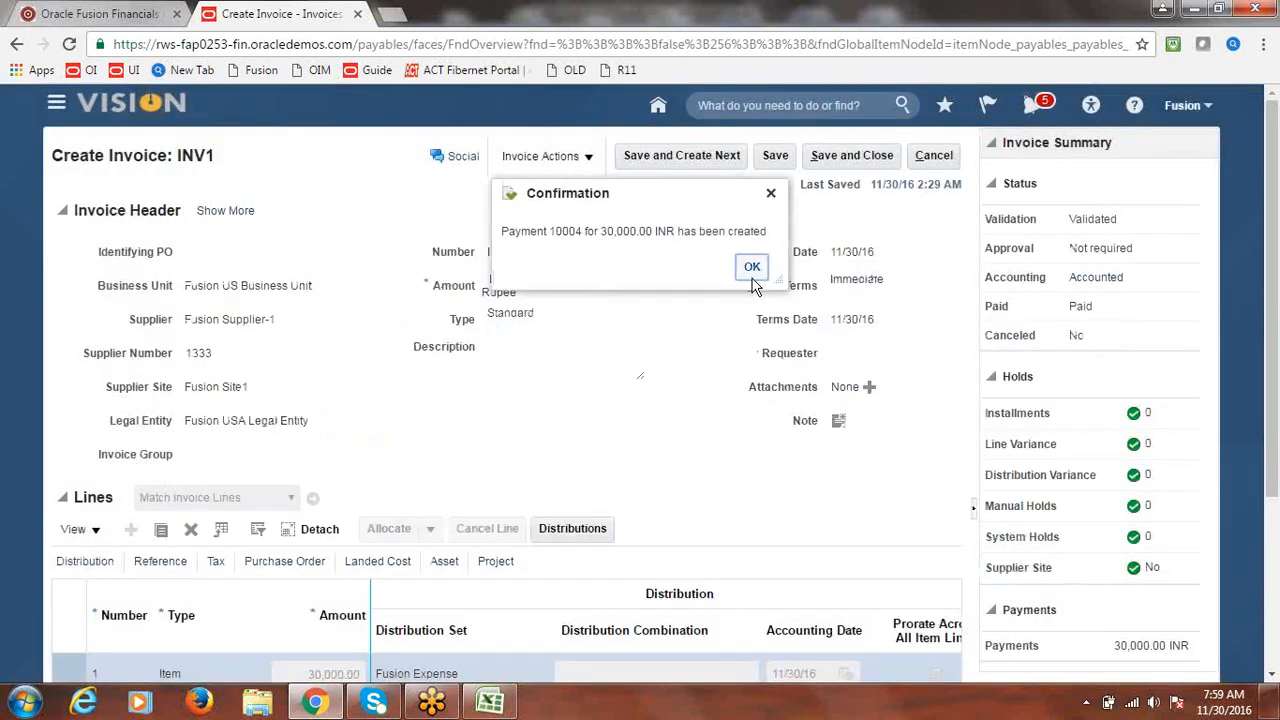
- Acknowledge payment 10004, save and close INV1, and bring up the Excel class notes
{"action": "left_click", "coordinate": [749, 268]}
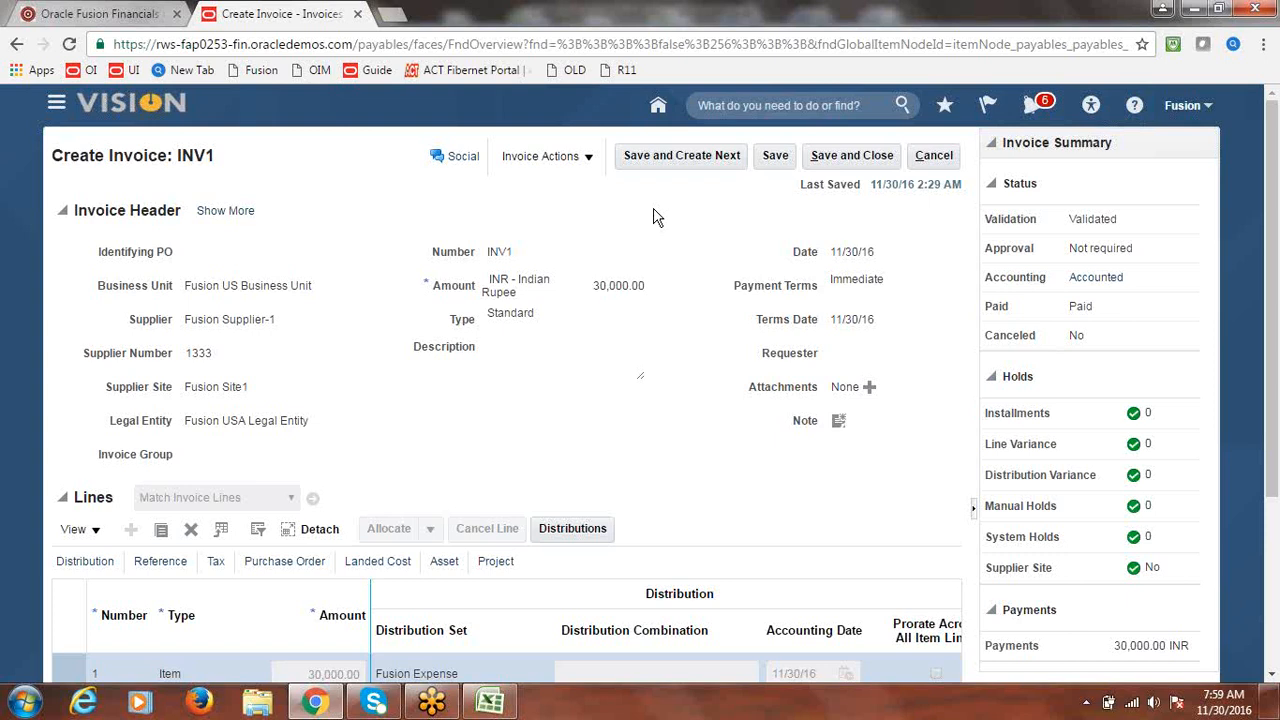
{"action": "left_click", "coordinate": [853, 158]}
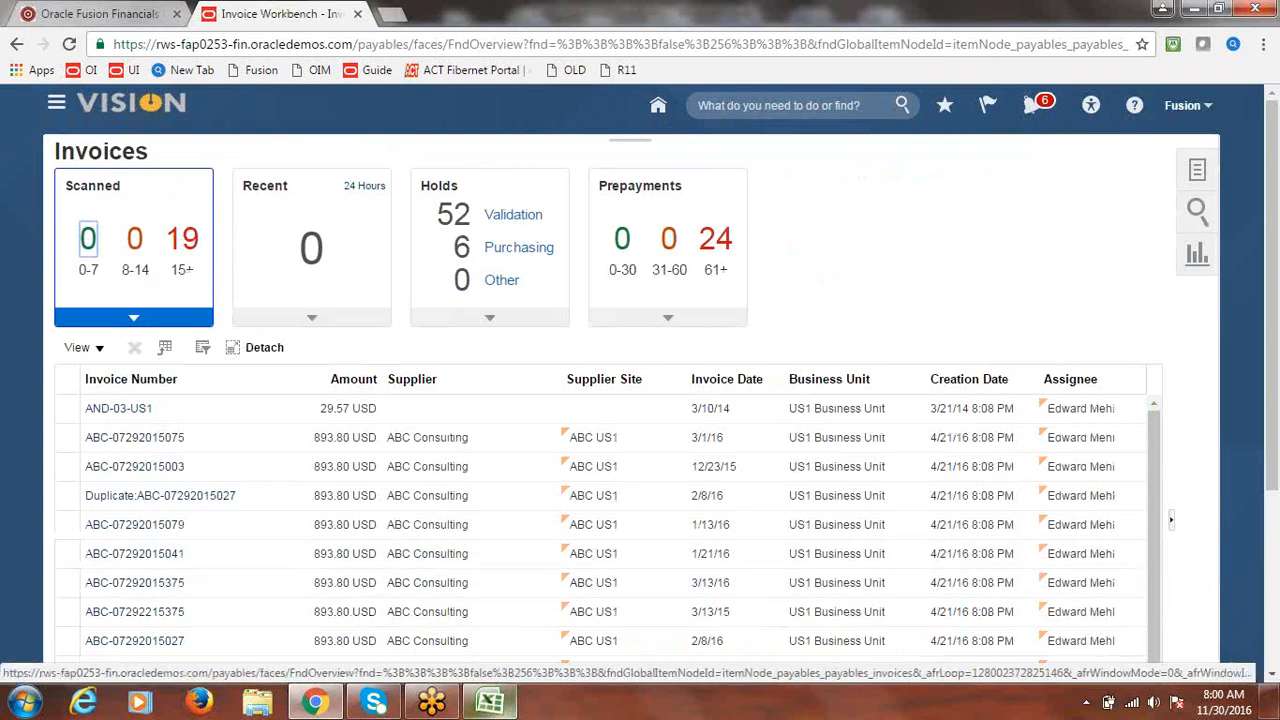
{"action": "left_click", "coordinate": [500, 705]}
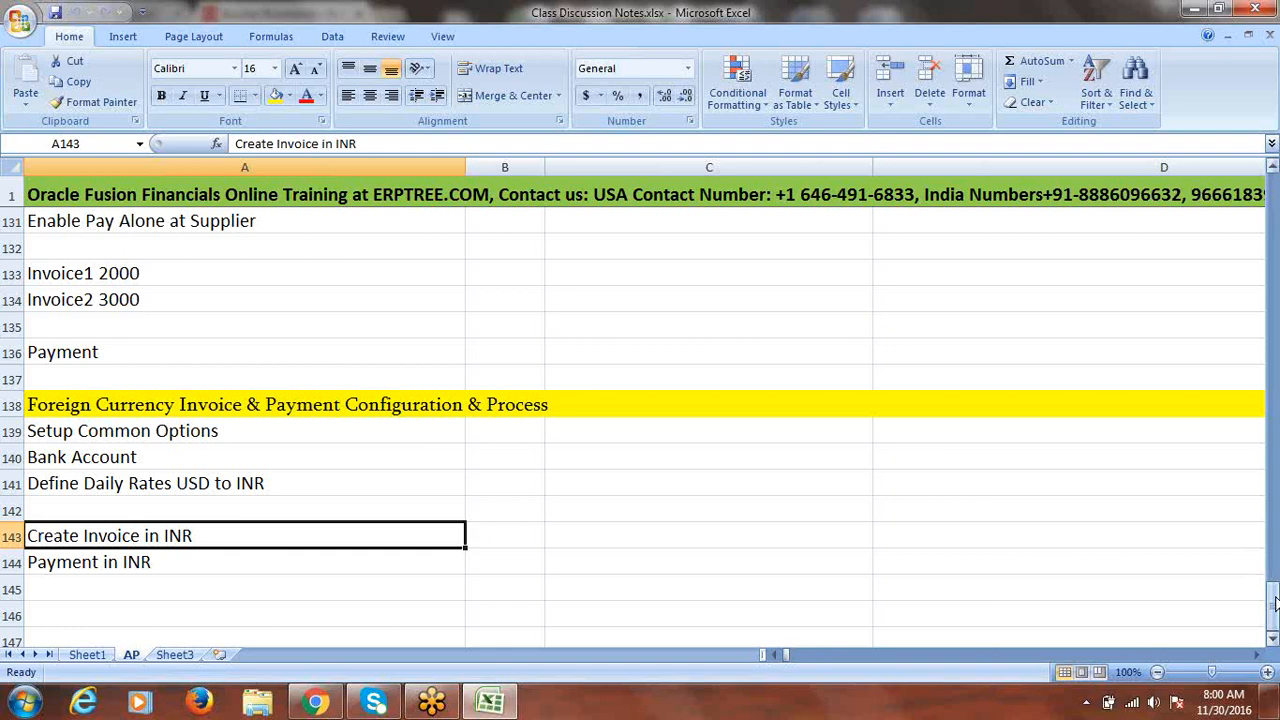
- Mark the Foreign Currency Invoice row Done in B50 and attempt to save the workbook
{"action": "left_click_drag", "start_coordinate": [1275, 603], "coordinate": [1210, 312]}
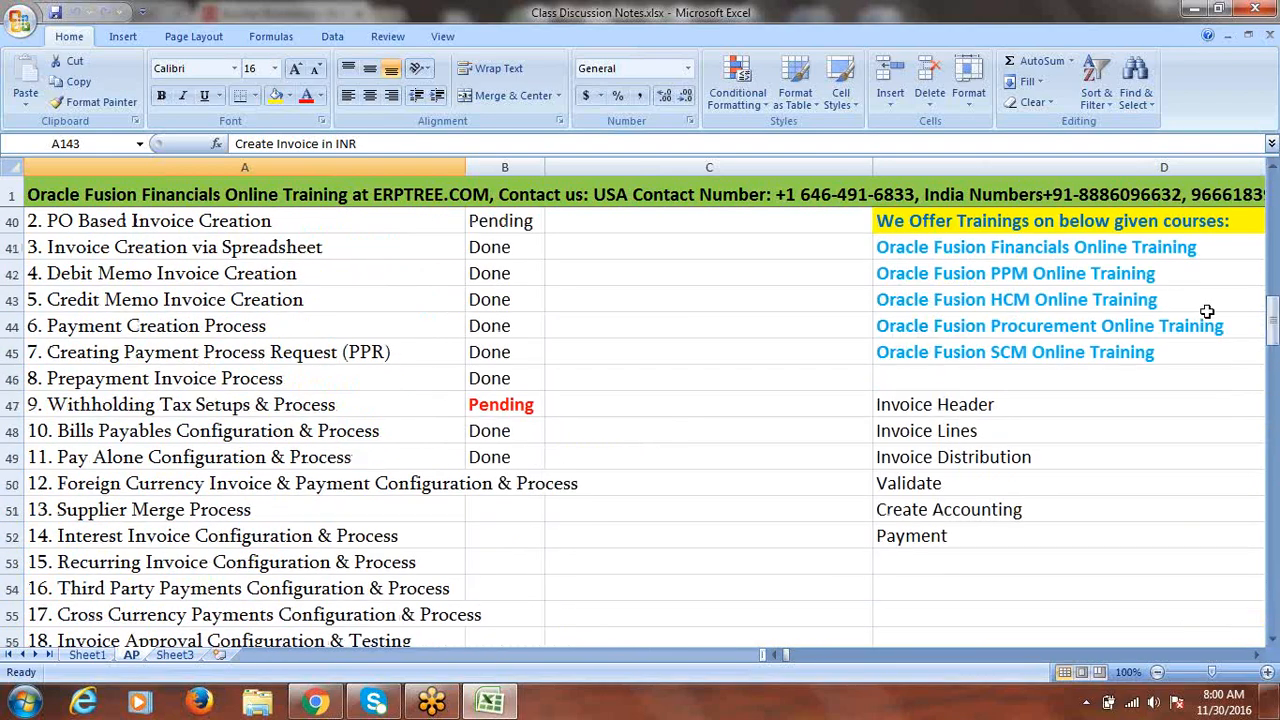
{"action": "left_click", "coordinate": [248, 483]}
{"action": "key", "text": "Tab"}
{"action": "type", "text": "Done"}
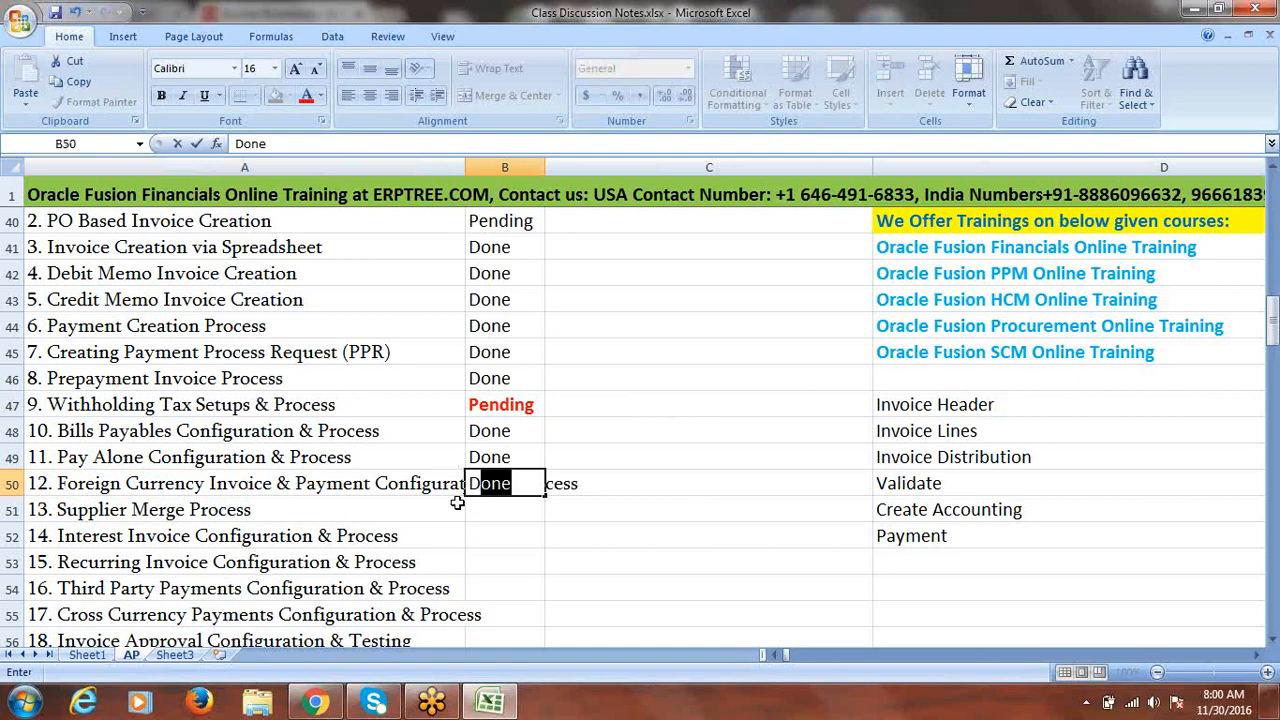
{"action": "key", "text": "Tab"}
{"action": "key", "text": "ctrl+s"}
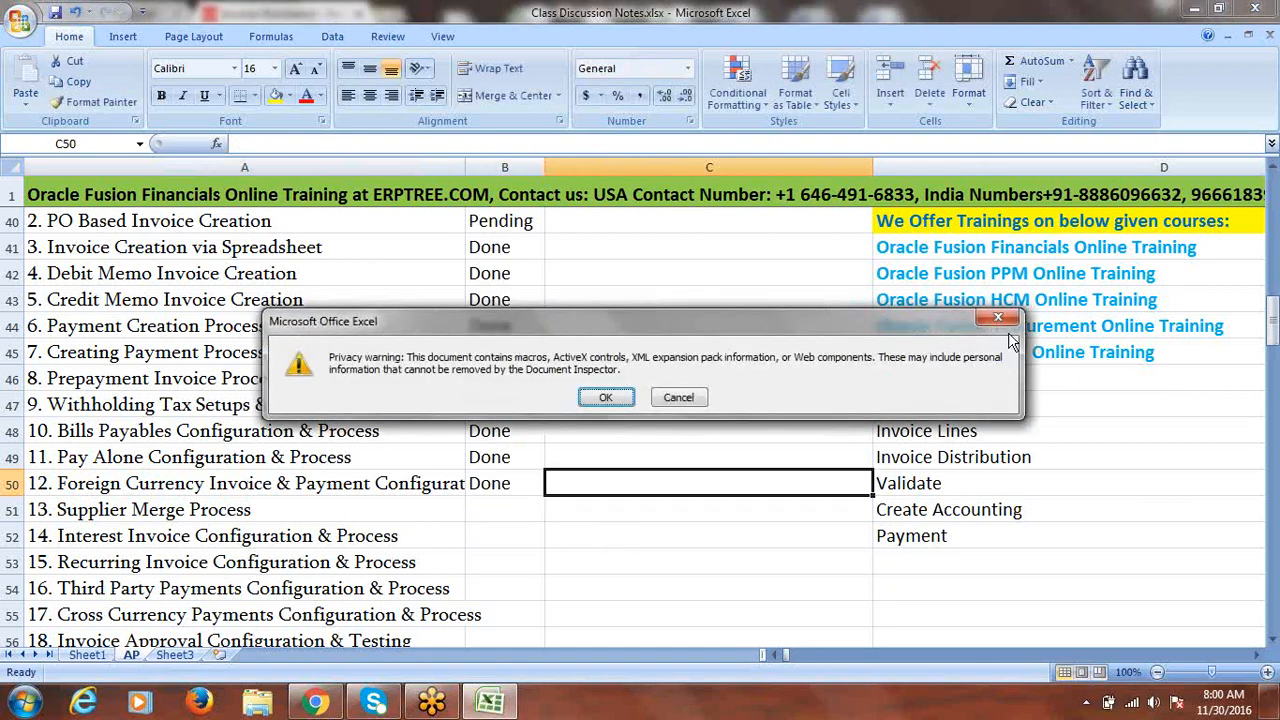
{"action": "left_click", "coordinate": [993, 325]}
{"action": "left_click", "coordinate": [645, 397]}
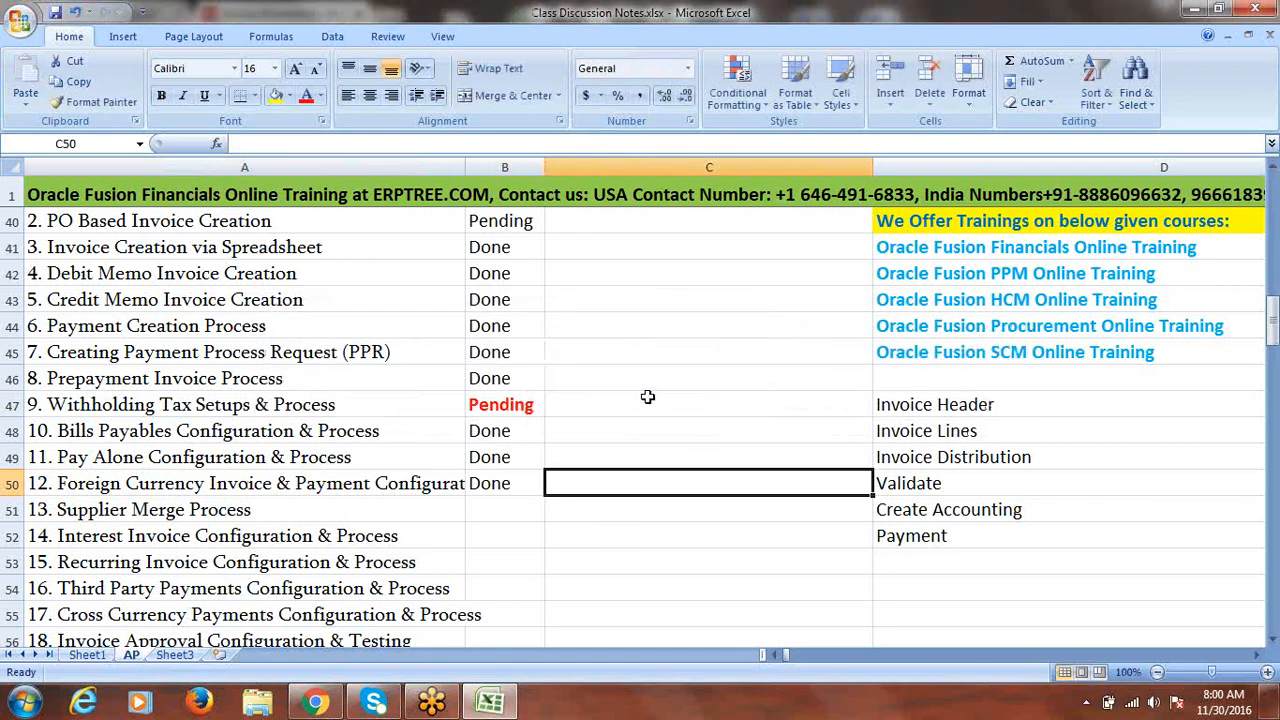
- Copy 'Supplier Merge Process' from A51 and paste it into cell A146
{"action": "left_click", "coordinate": [320, 509]}
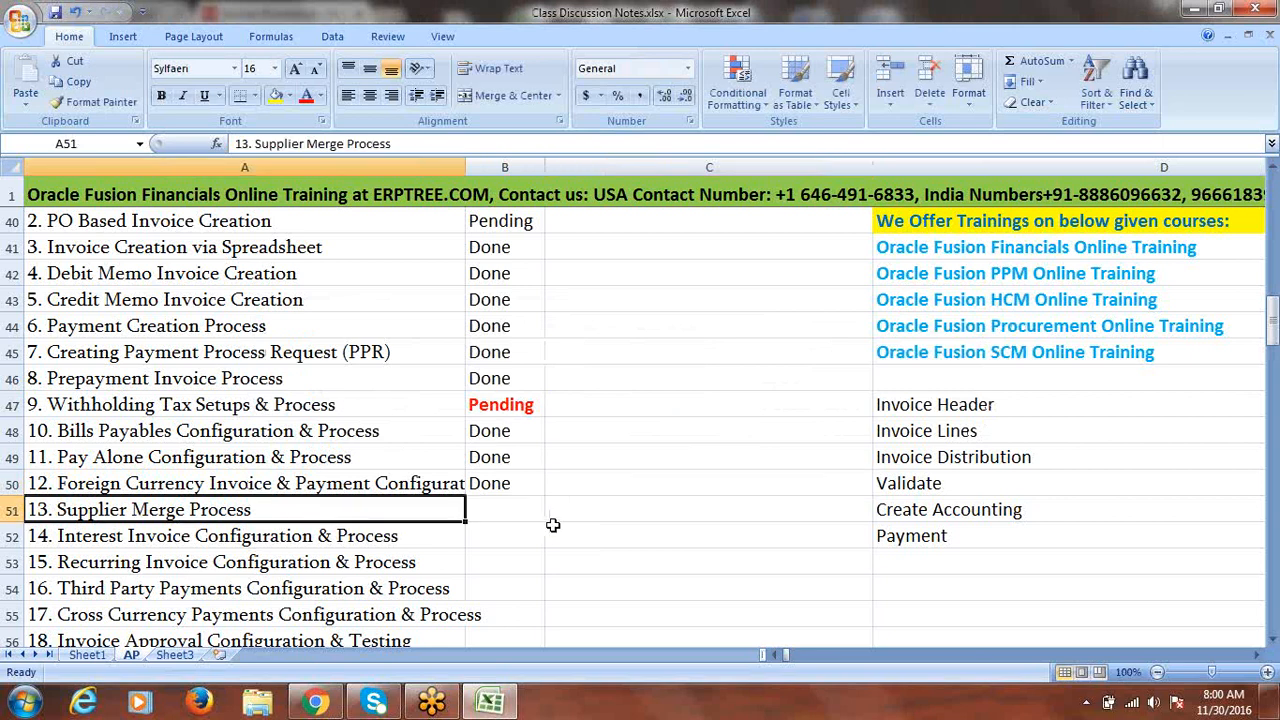
{"action": "left_click_drag", "start_coordinate": [266, 509], "coordinate": [59, 518]}
{"action": "key", "text": "ctrl+c"}
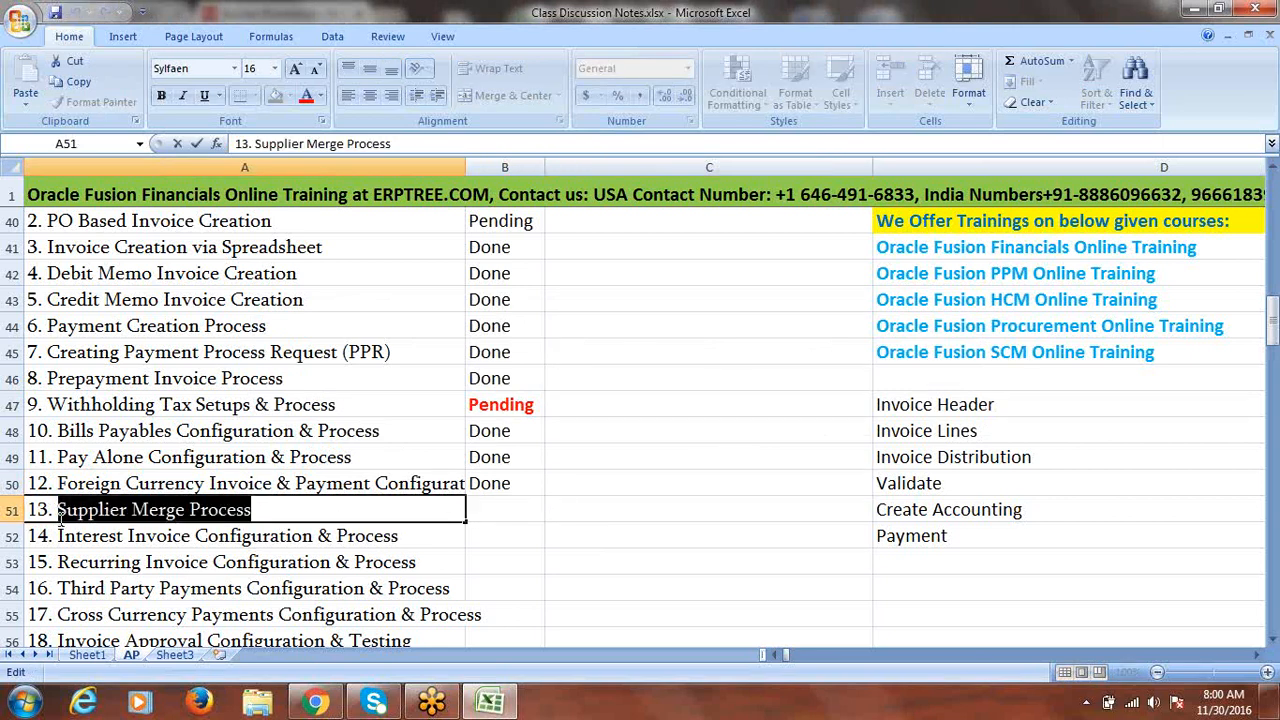
{"action": "left_click_drag", "start_coordinate": [1273, 350], "coordinate": [1273, 627]}
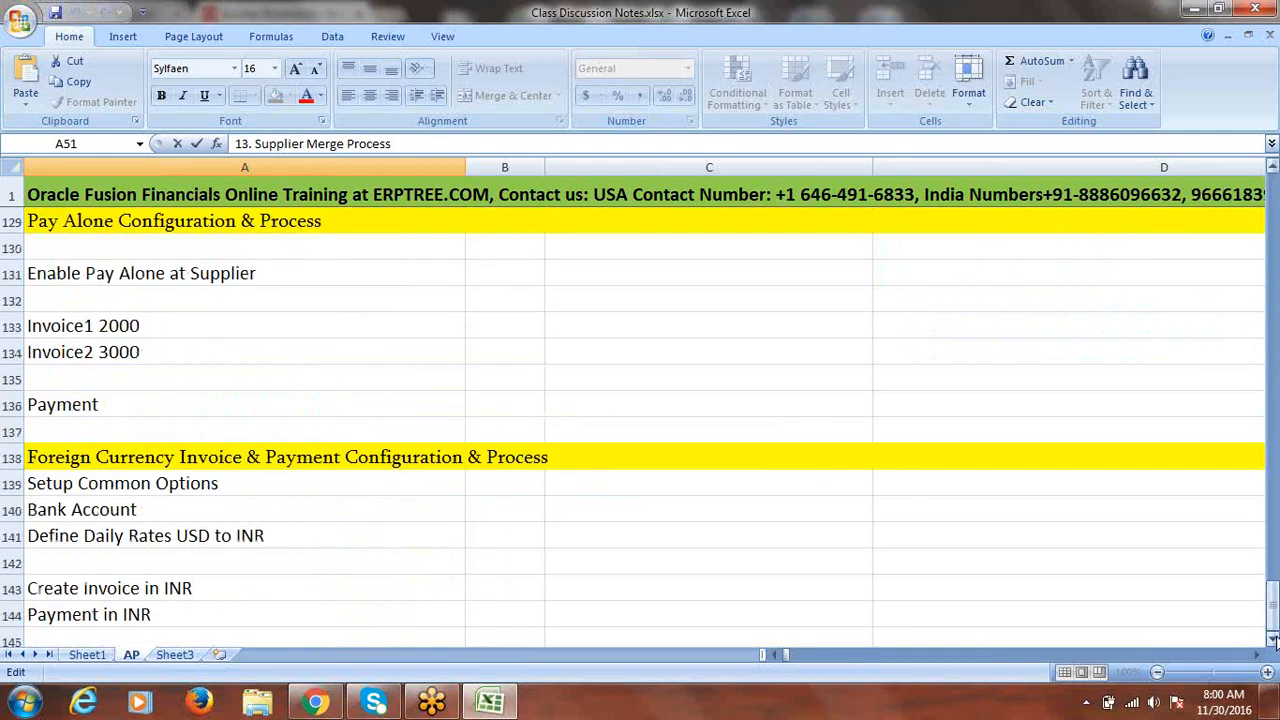
{"action": "left_click", "coordinate": [1273, 639]}
{"action": "left_click_drag", "start_coordinate": [386, 544], "coordinate": [80, 571]}
{"action": "left_click", "coordinate": [86, 477]}
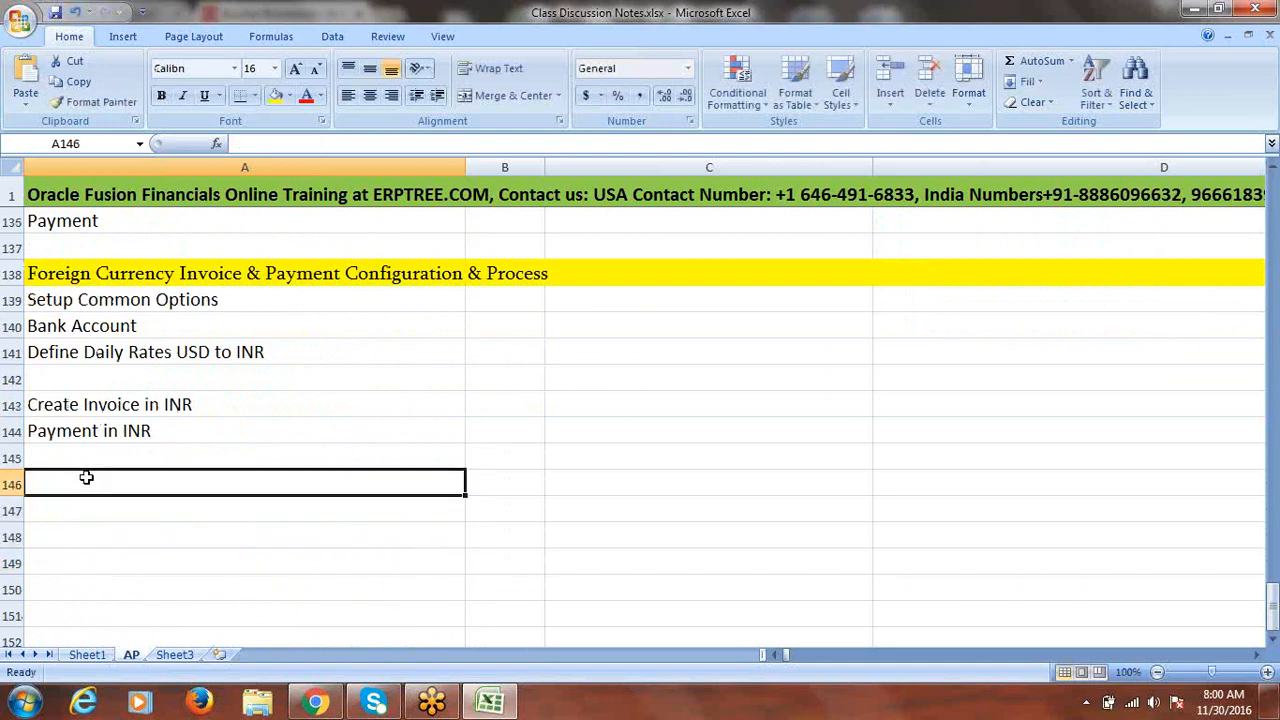
{"action": "key", "text": "ctrl+v"}
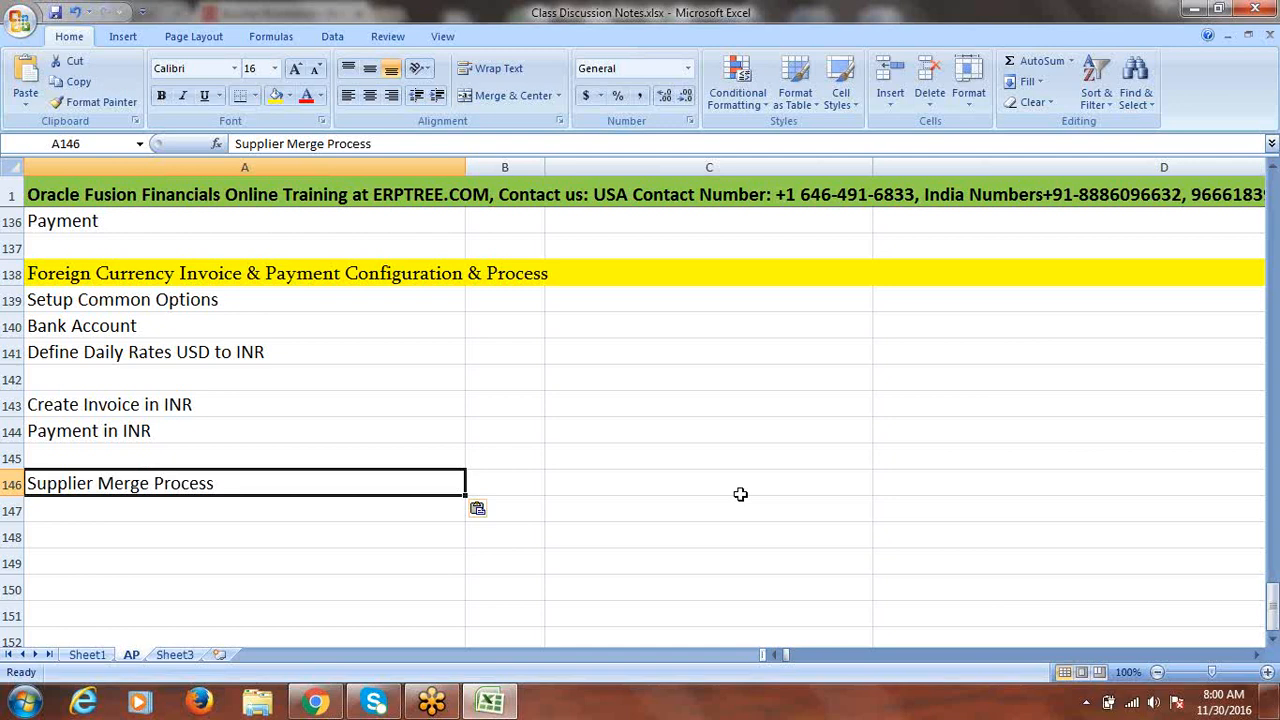
{"action": "left_click", "coordinate": [10, 484]}
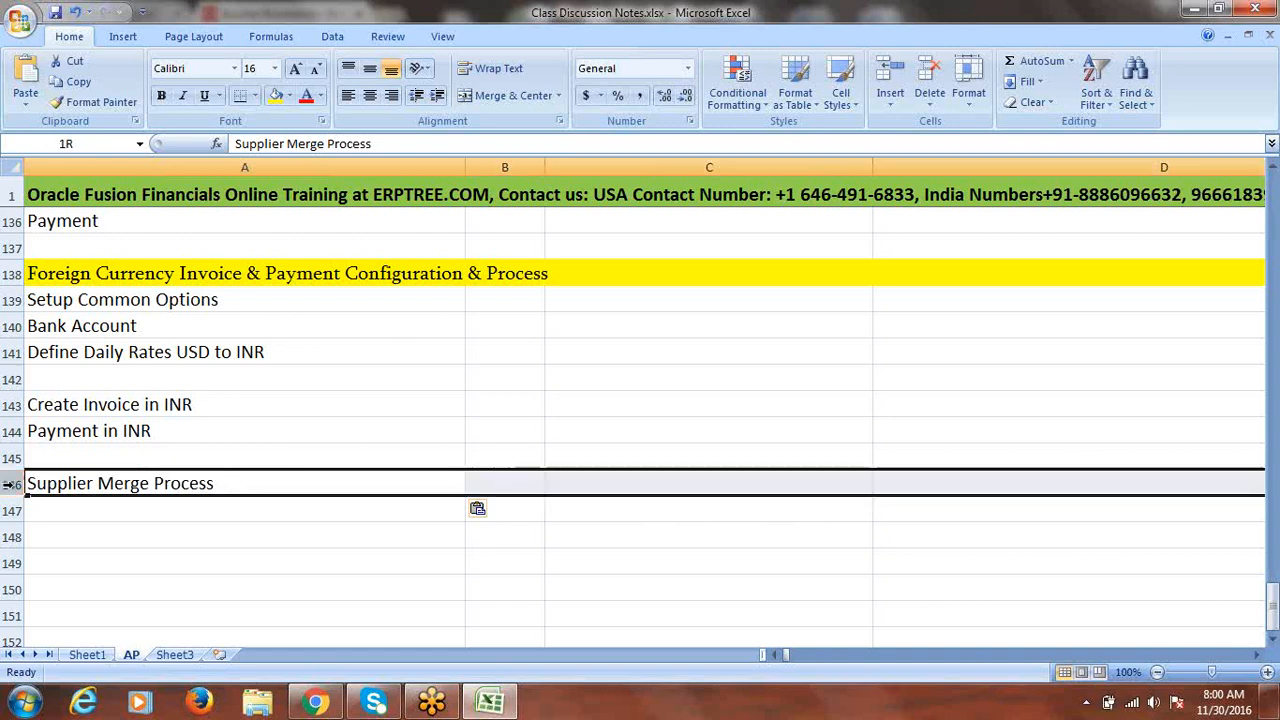
- Give row 146 a yellow fill and move to cell A148
{"action": "left_click", "coordinate": [268, 98]}
{"action": "left_click", "coordinate": [380, 542]}
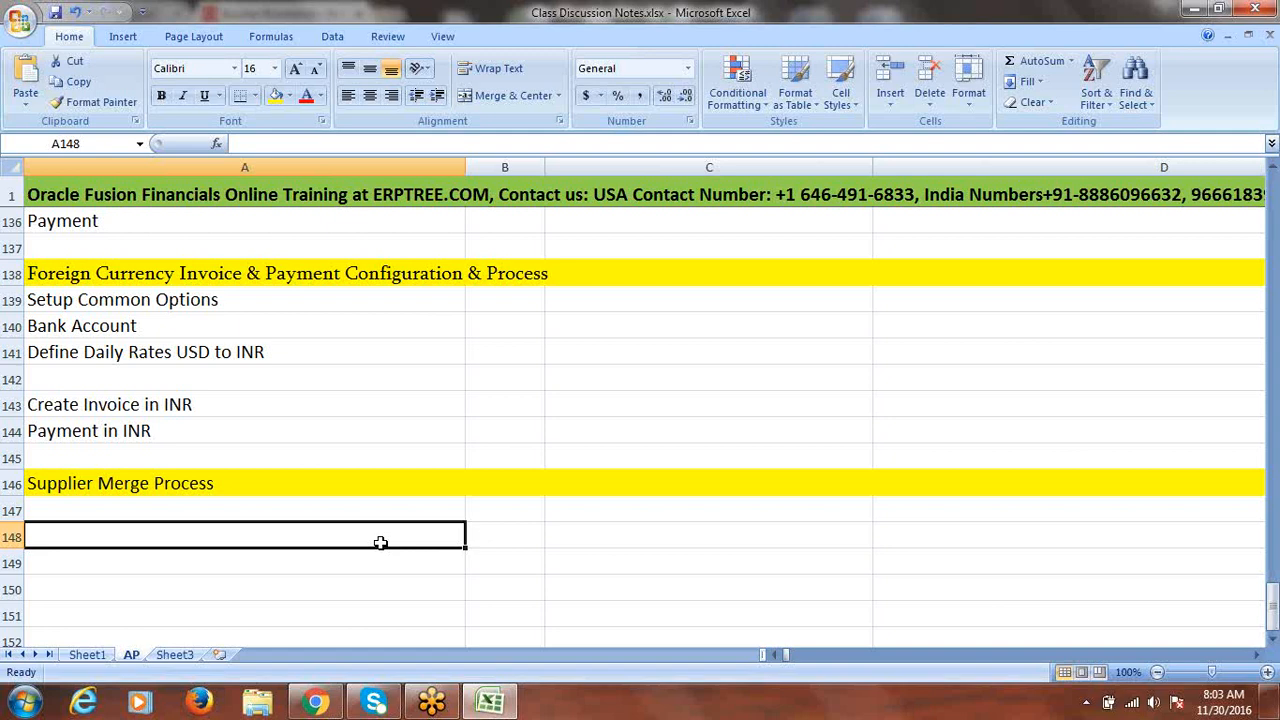
- Enter 'Fusion Supplier-1' in cell A148
{"action": "double_click", "coordinate": [127, 536]}
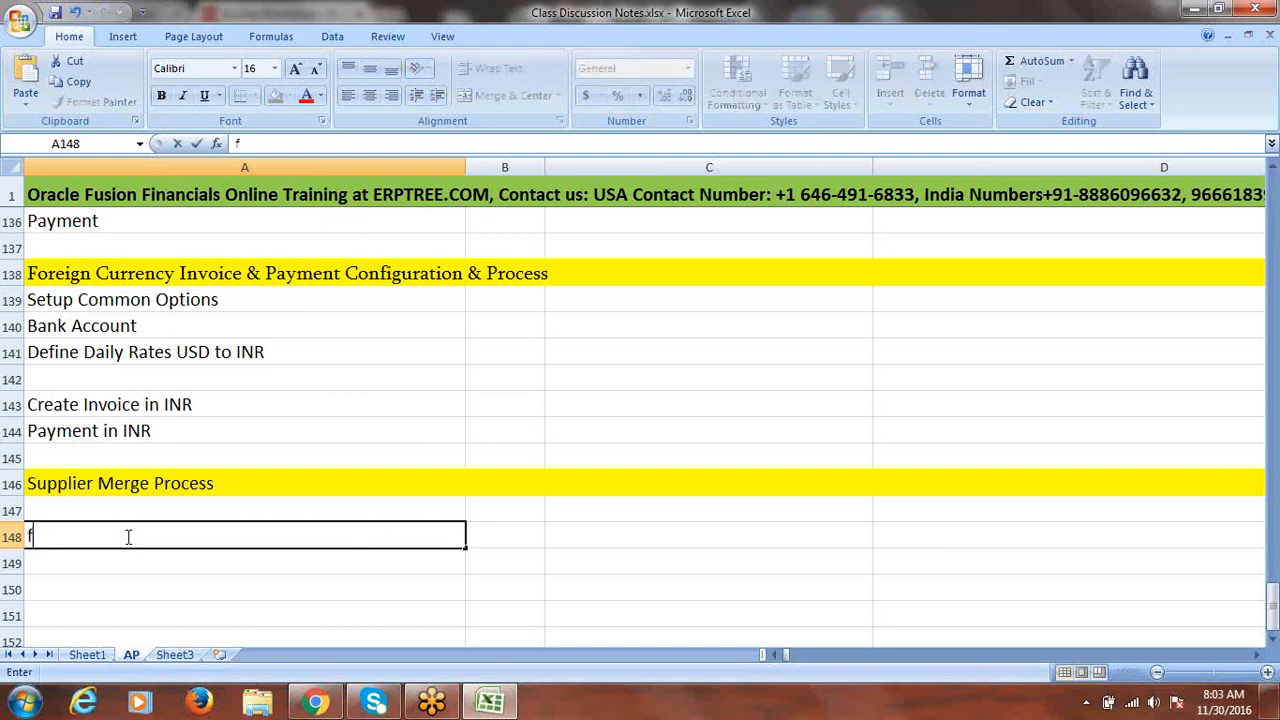
{"action": "type", "text": "Fusion Sup"}
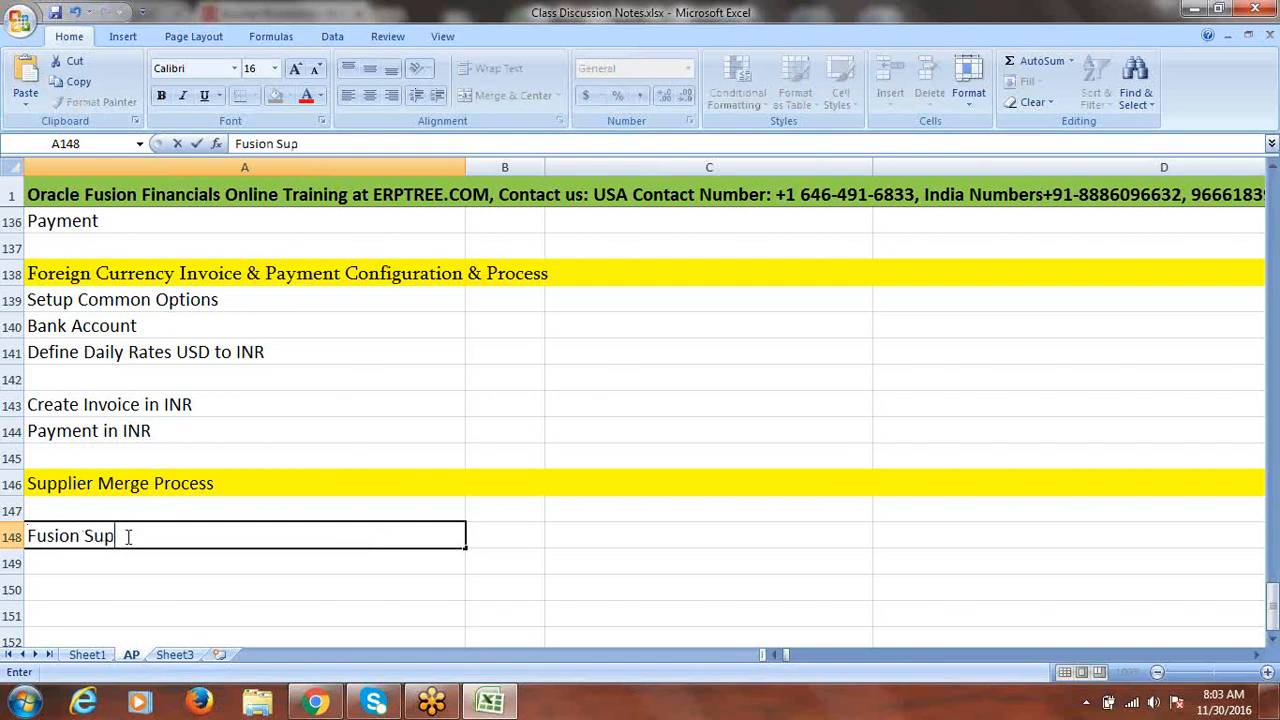
{"action": "type", "text": "plier 1"}
{"action": "left_click", "coordinate": [160, 536]}
{"action": "key", "text": "BackSpace"}
{"action": "type", "text": "-1"}
{"action": "left_click", "coordinate": [160, 565]}
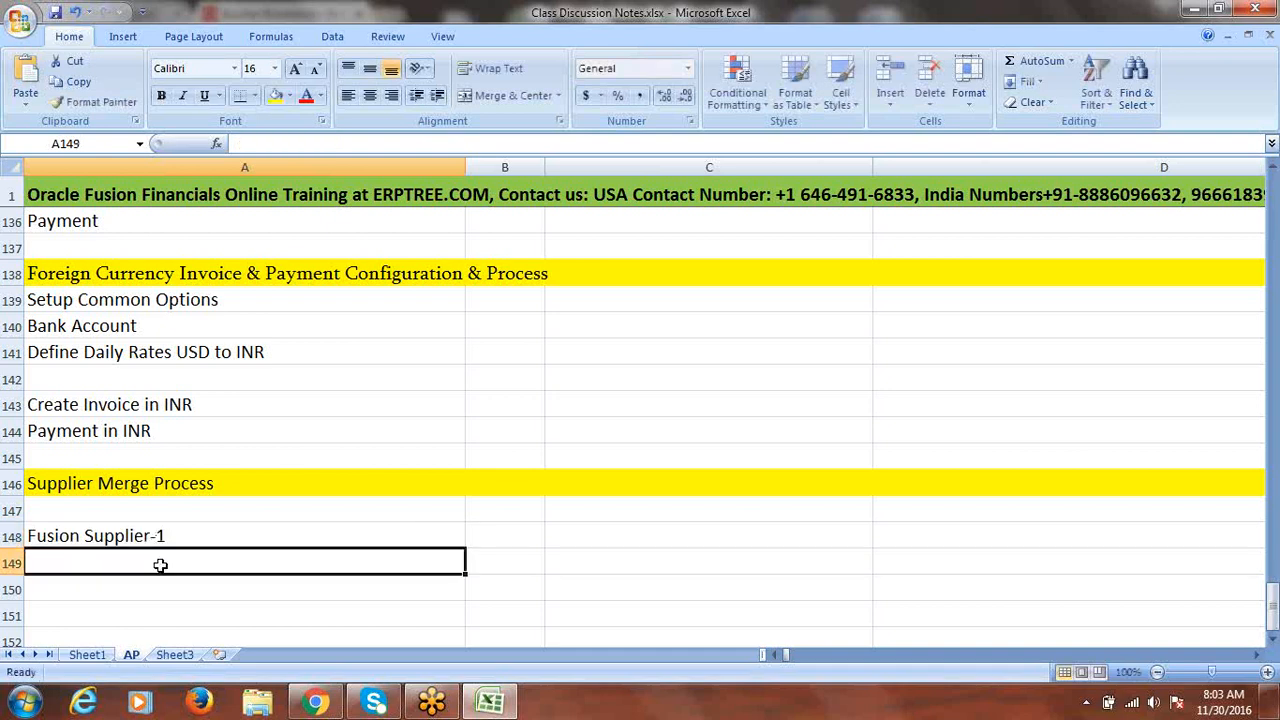
- Enter 'Fusion Supplier' in A149 from the autocomplete and compare it with A148
{"action": "type", "text": "f"}
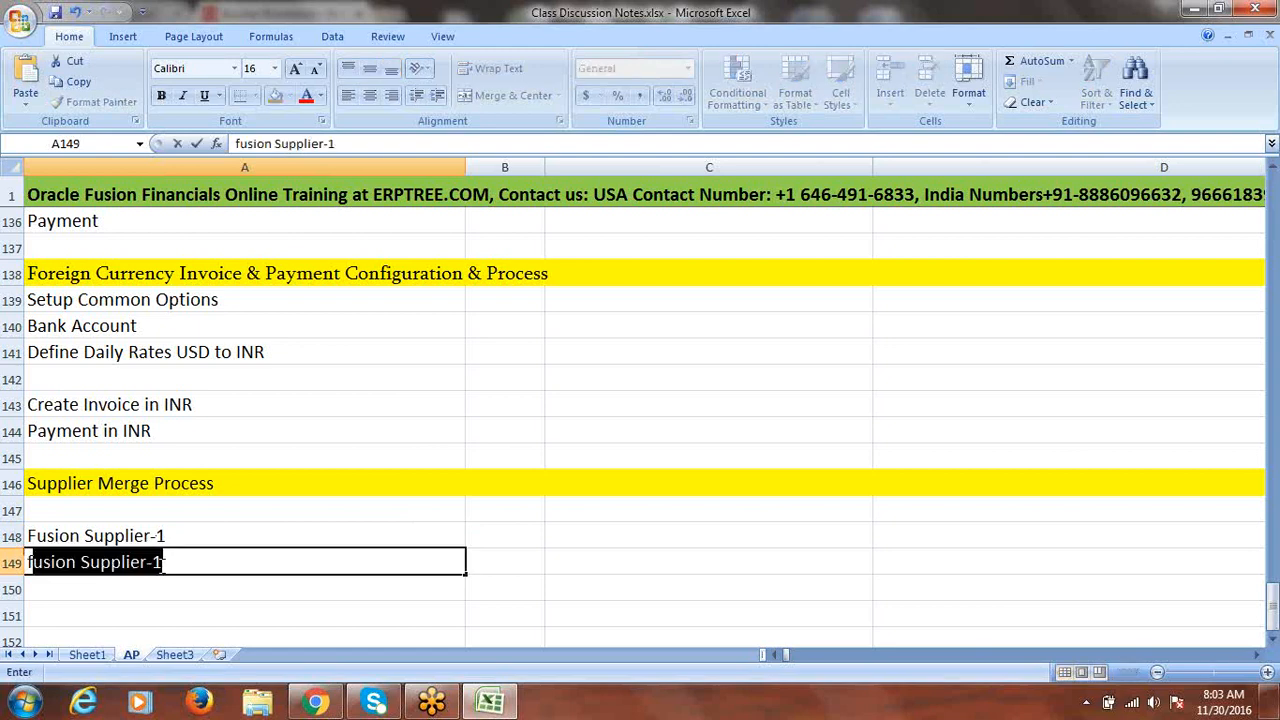
{"action": "key", "text": "BackSpace"}
{"action": "key", "text": "BackSpace"}
{"action": "type", "text": "F"}
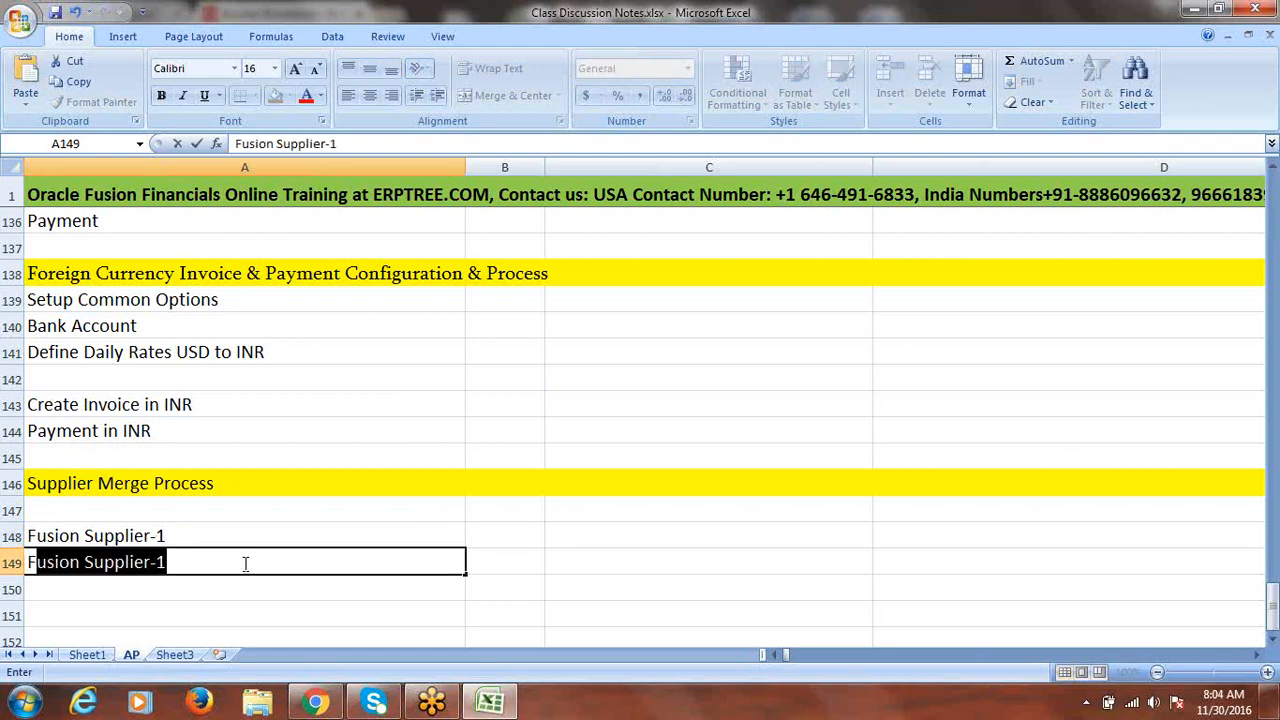
{"action": "left_click", "coordinate": [245, 563]}
{"action": "key", "text": "BackSpace"}
{"action": "key", "text": "BackSpace"}
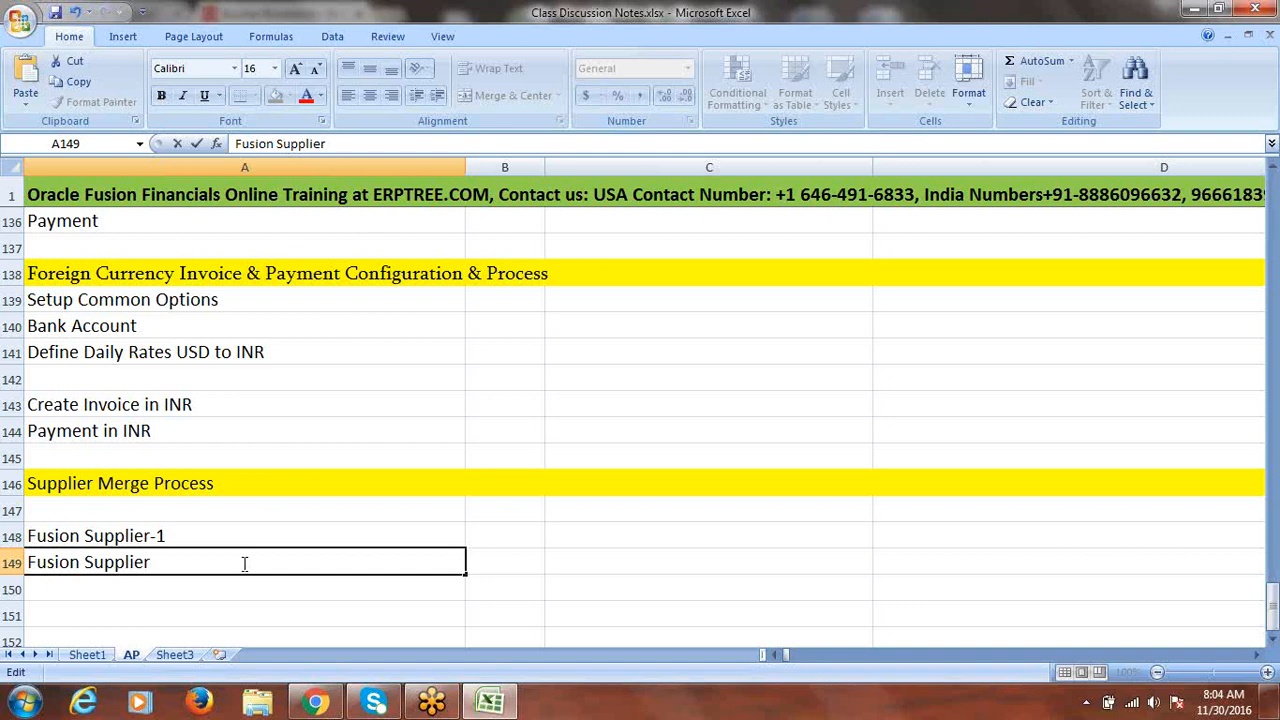
{"action": "left_click", "coordinate": [162, 537]}
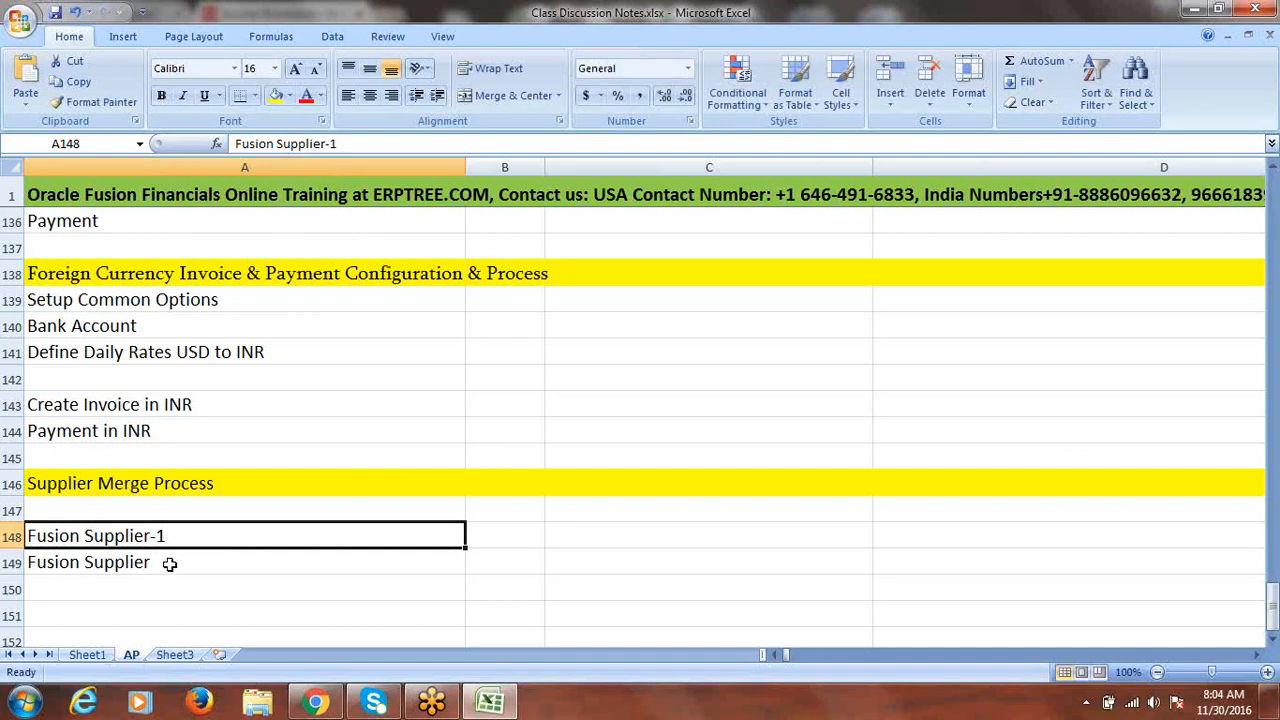
{"action": "left_click", "coordinate": [170, 564]}
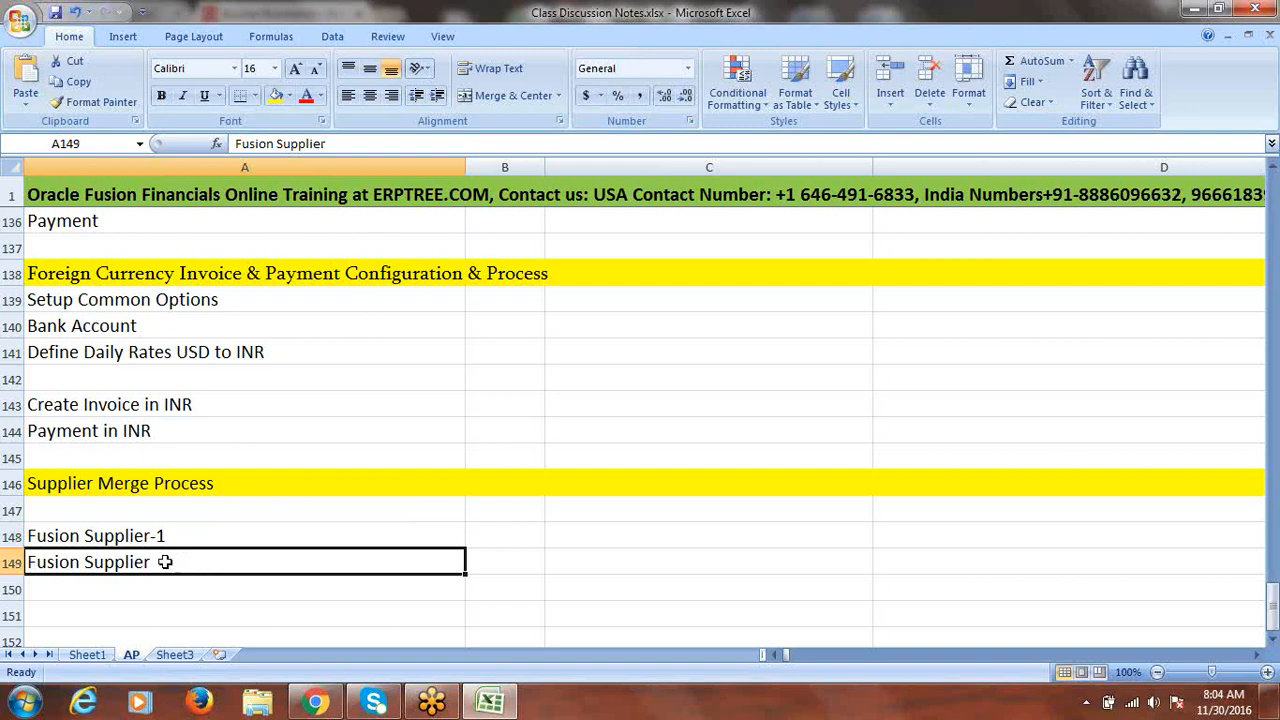
{"action": "left_click", "coordinate": [145, 539]}
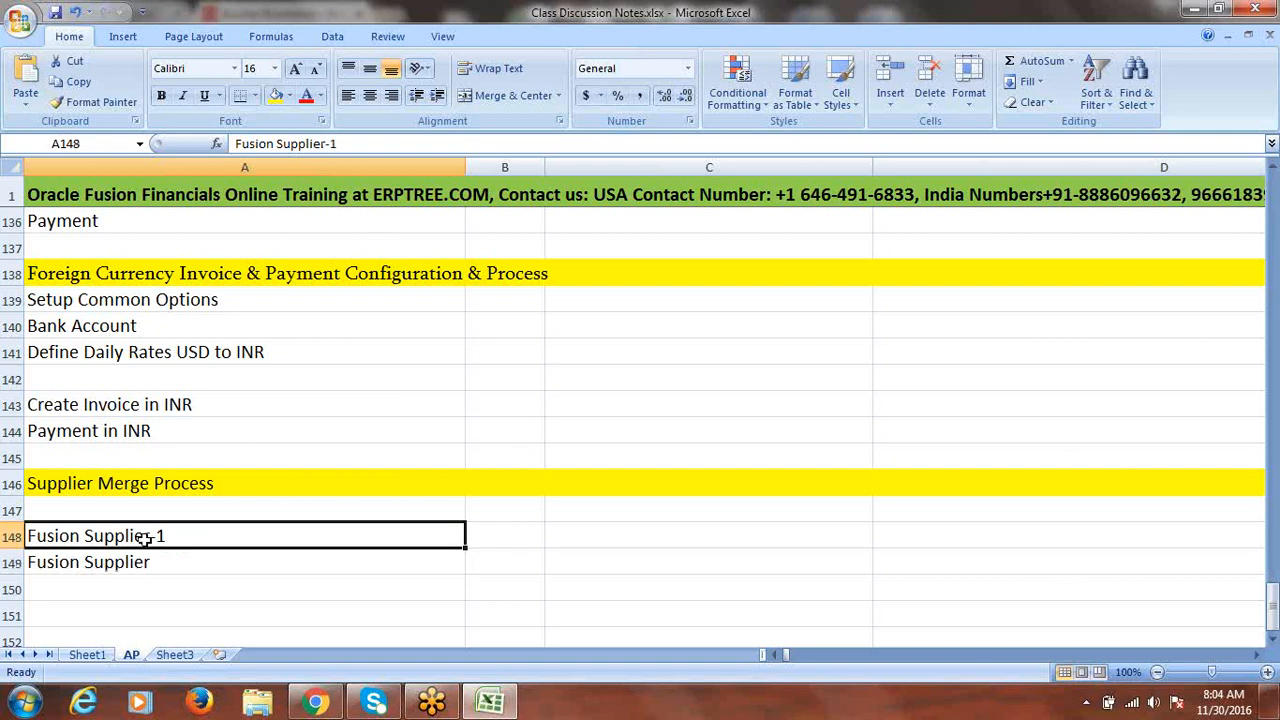
{"action": "left_click", "coordinate": [148, 562]}
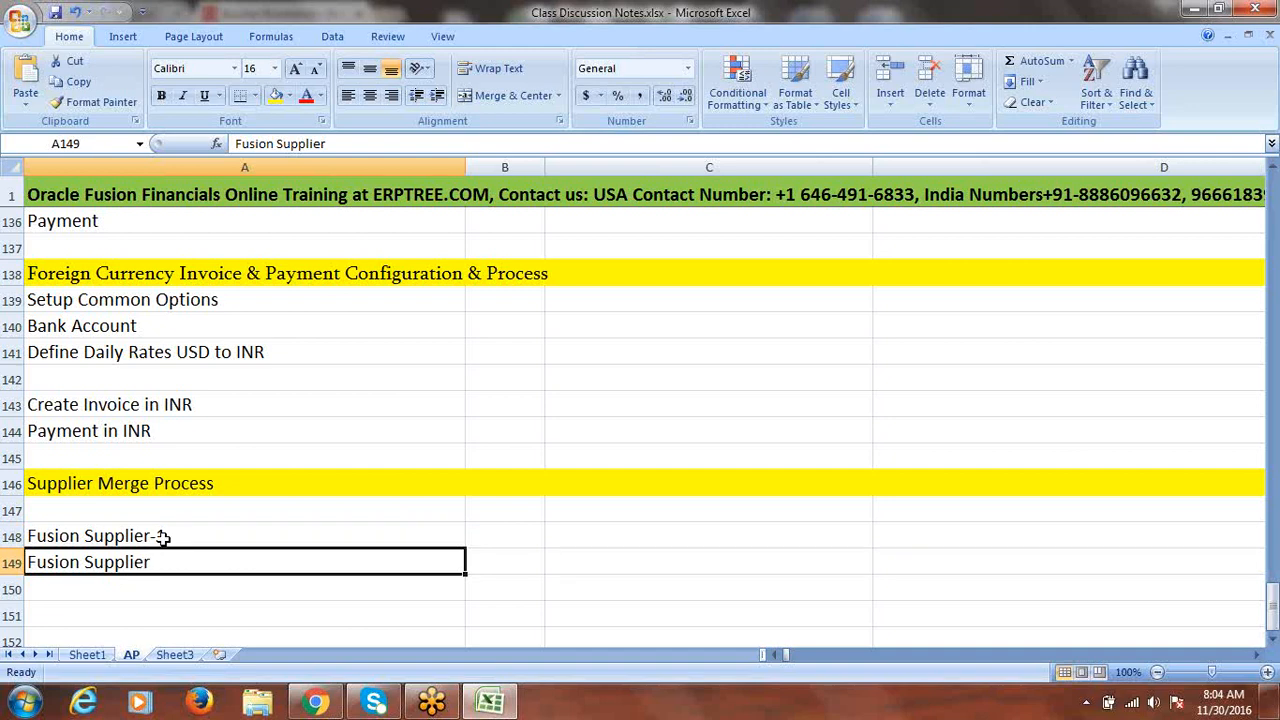
{"action": "left_click", "coordinate": [165, 538]}
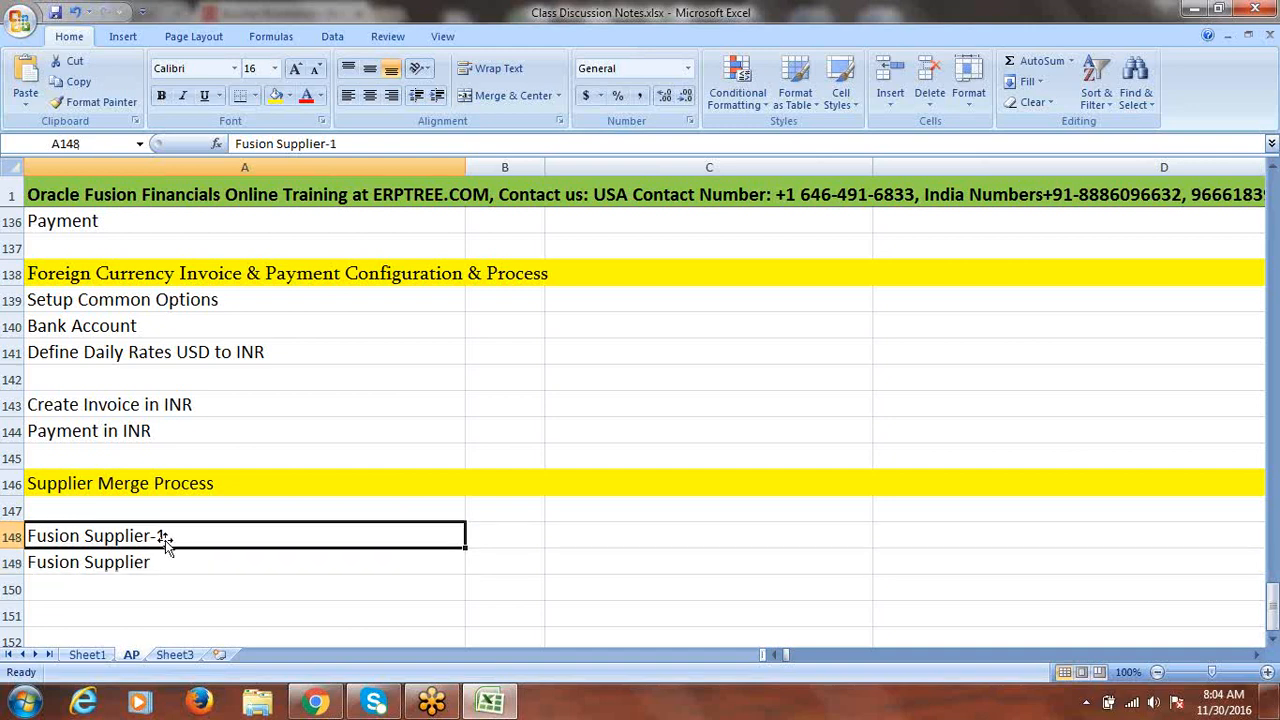
{"action": "left_click", "coordinate": [157, 565]}
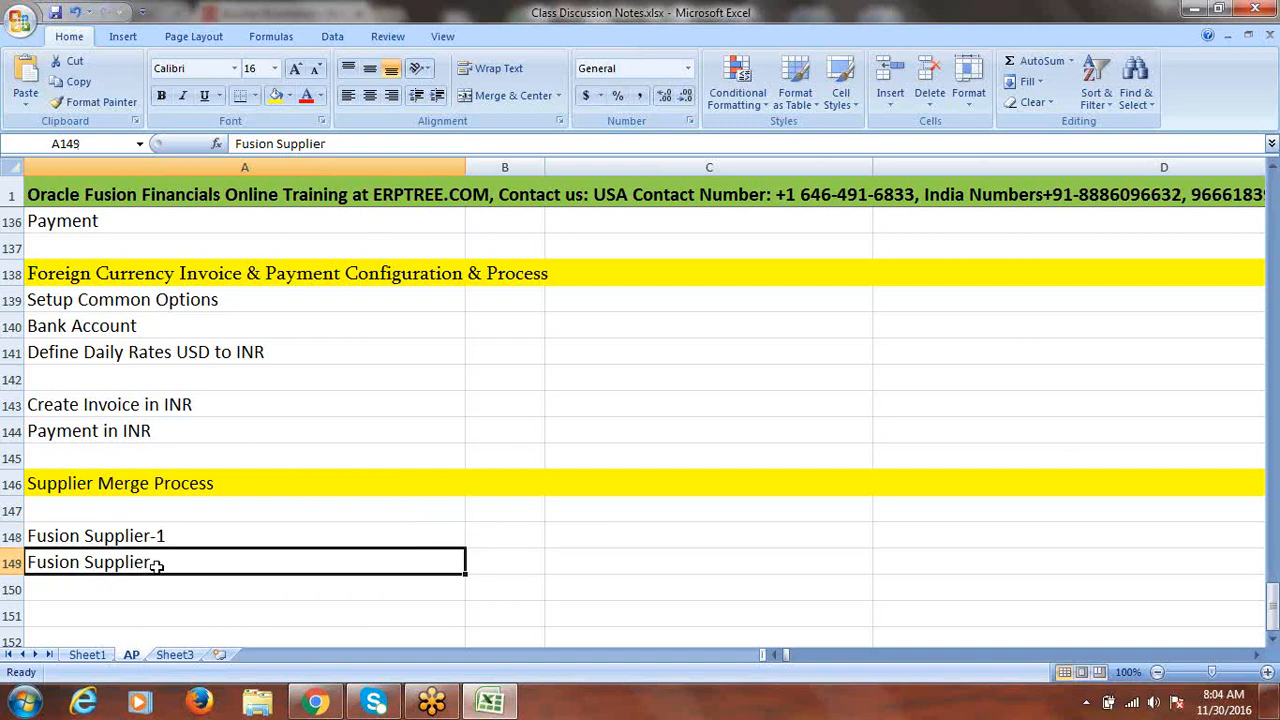
- Attempt to save, then complete A149 as 'Fusion Supplier-2'
{"action": "key", "text": "ctrl+s"}
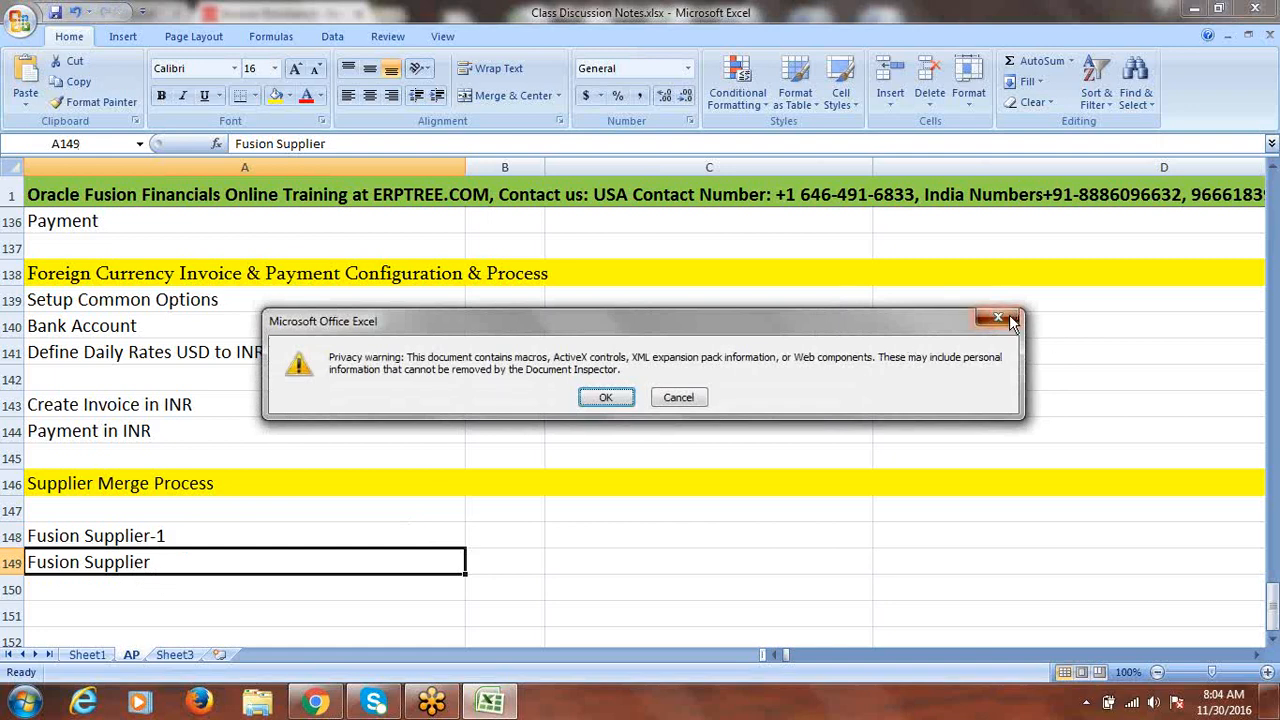
{"action": "left_click", "coordinate": [1010, 320]}
{"action": "left_click", "coordinate": [751, 310]}
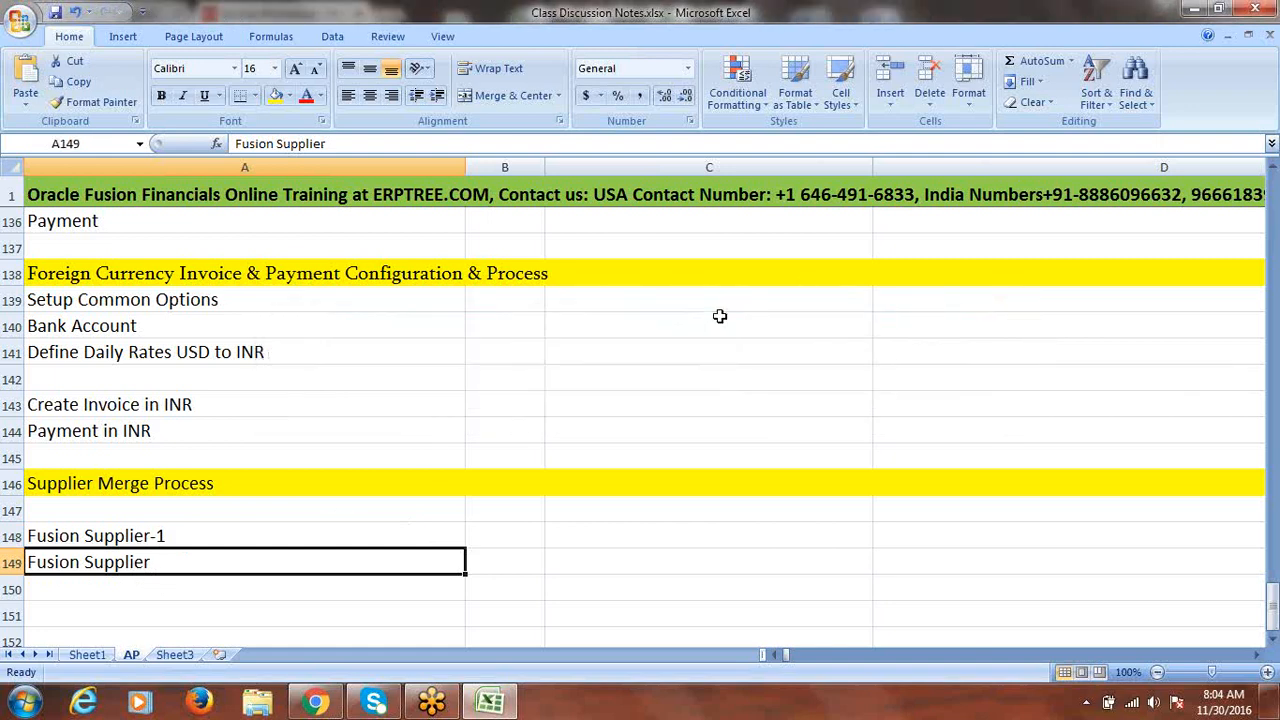
{"action": "double_click", "coordinate": [231, 562]}
{"action": "type", "text": "-"}
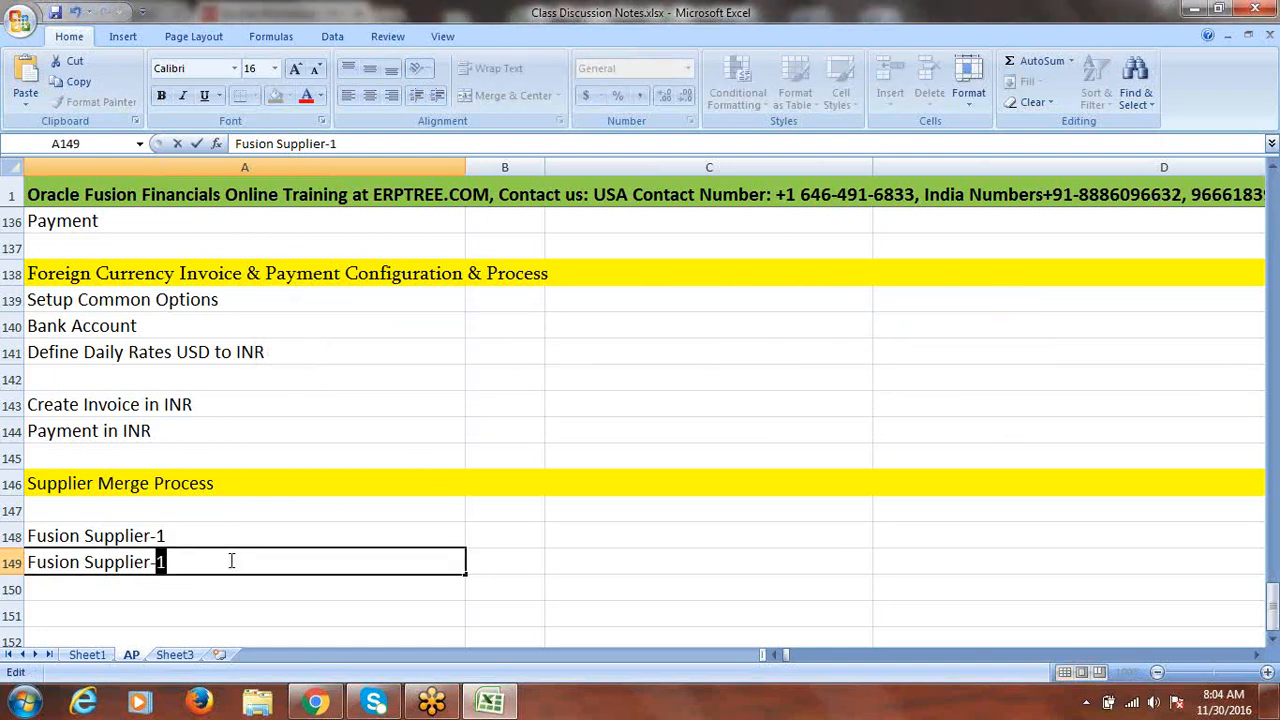
{"action": "type", "text": "2"}
{"action": "left_click", "coordinate": [330, 589]}
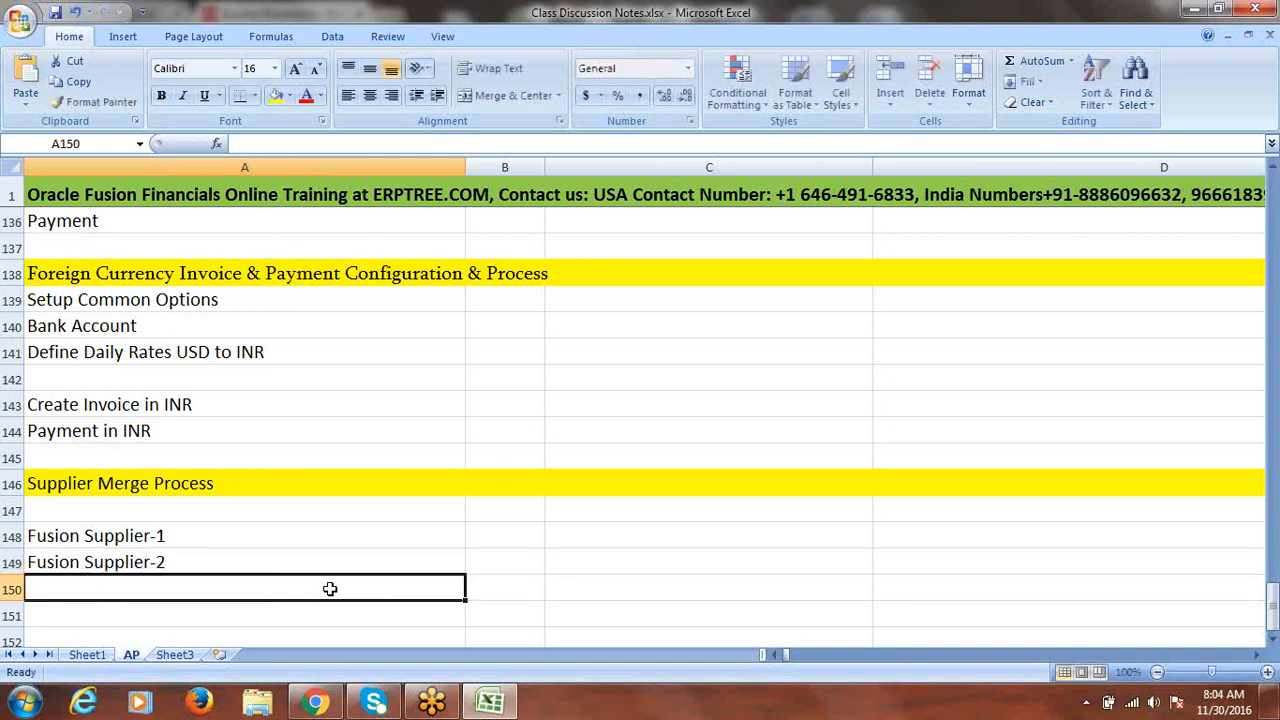
{"action": "left_click", "coordinate": [315, 703]}
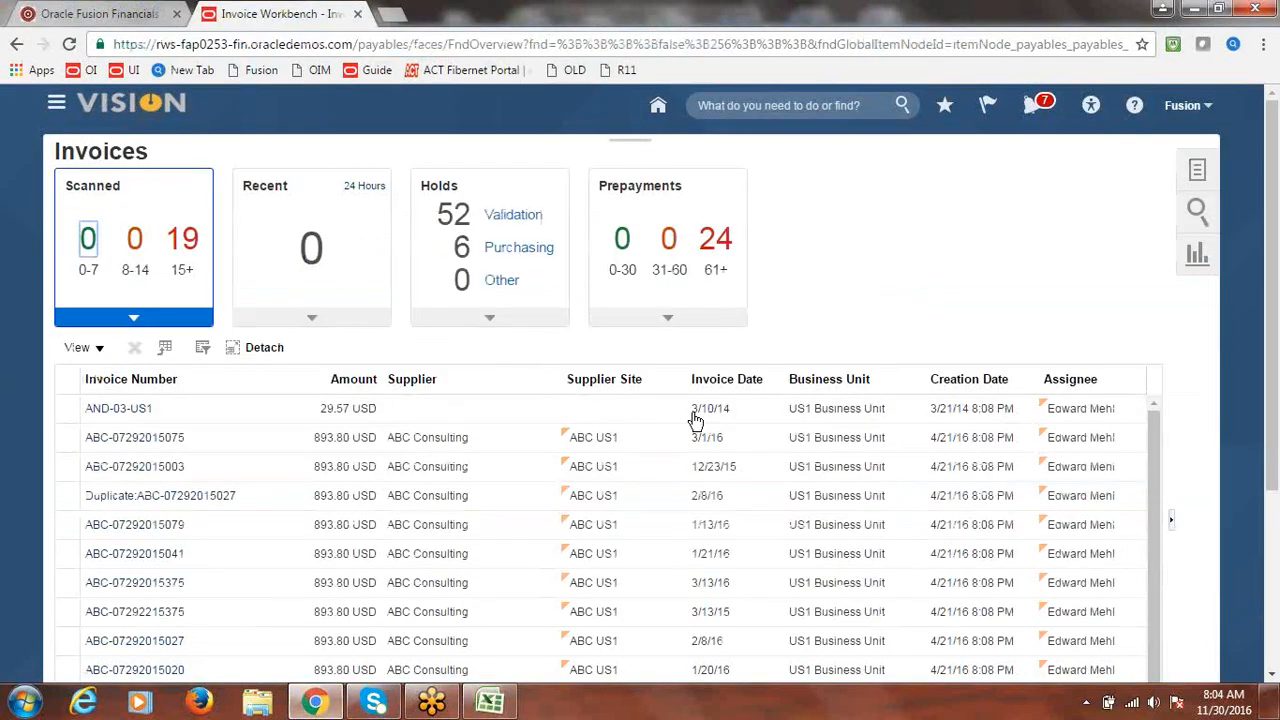
- Go to the Procurement > Suppliers work area and show its task list
{"action": "left_click", "coordinate": [60, 107]}
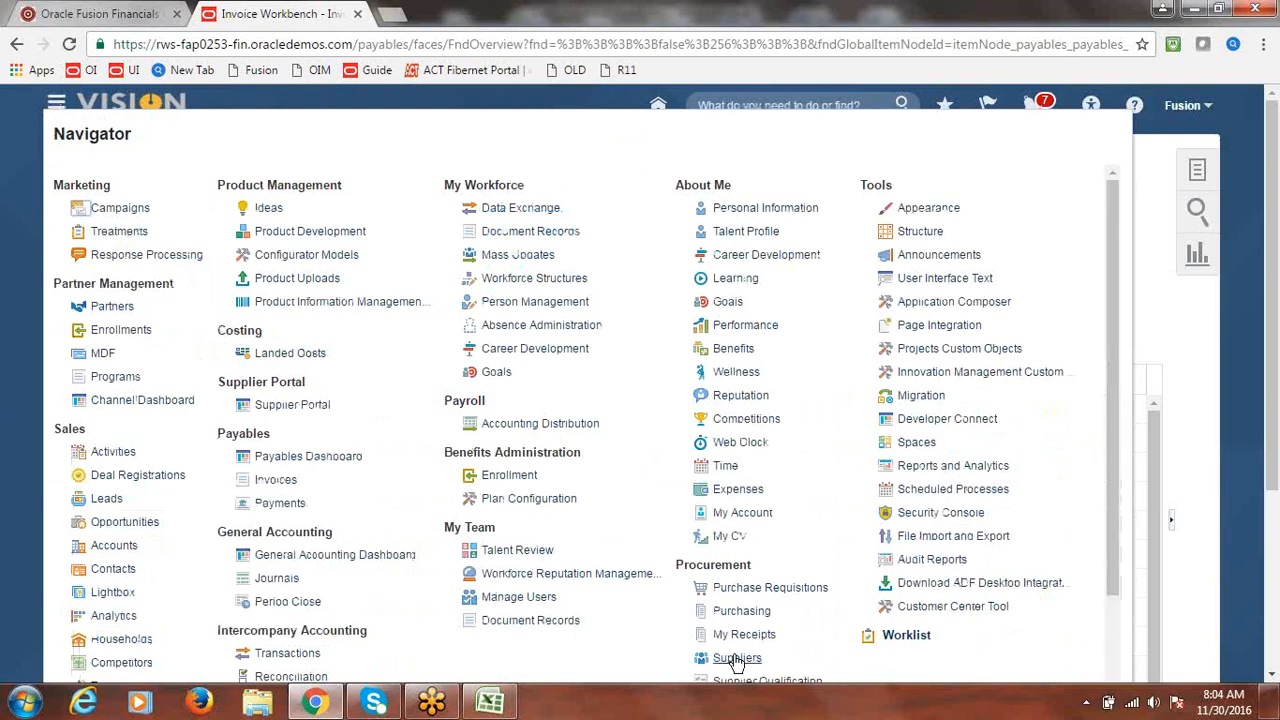
{"action": "left_click", "coordinate": [737, 658]}
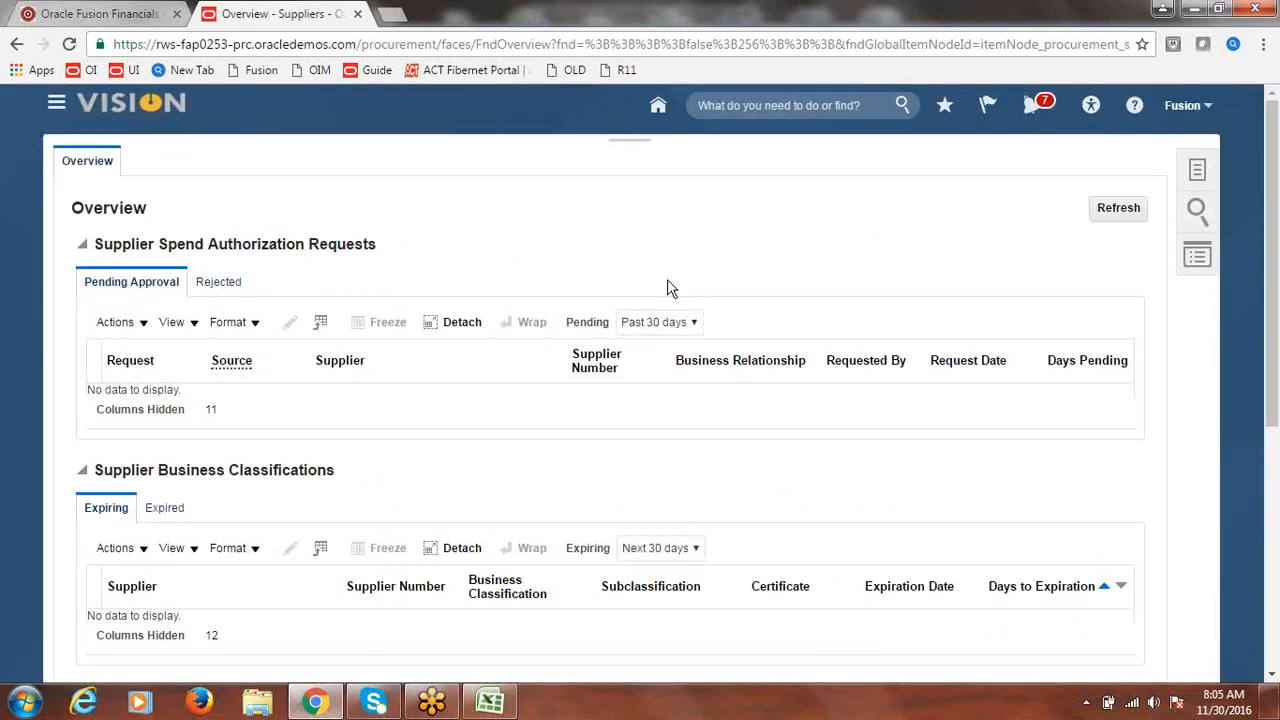
{"action": "left_click", "coordinate": [1221, 170]}
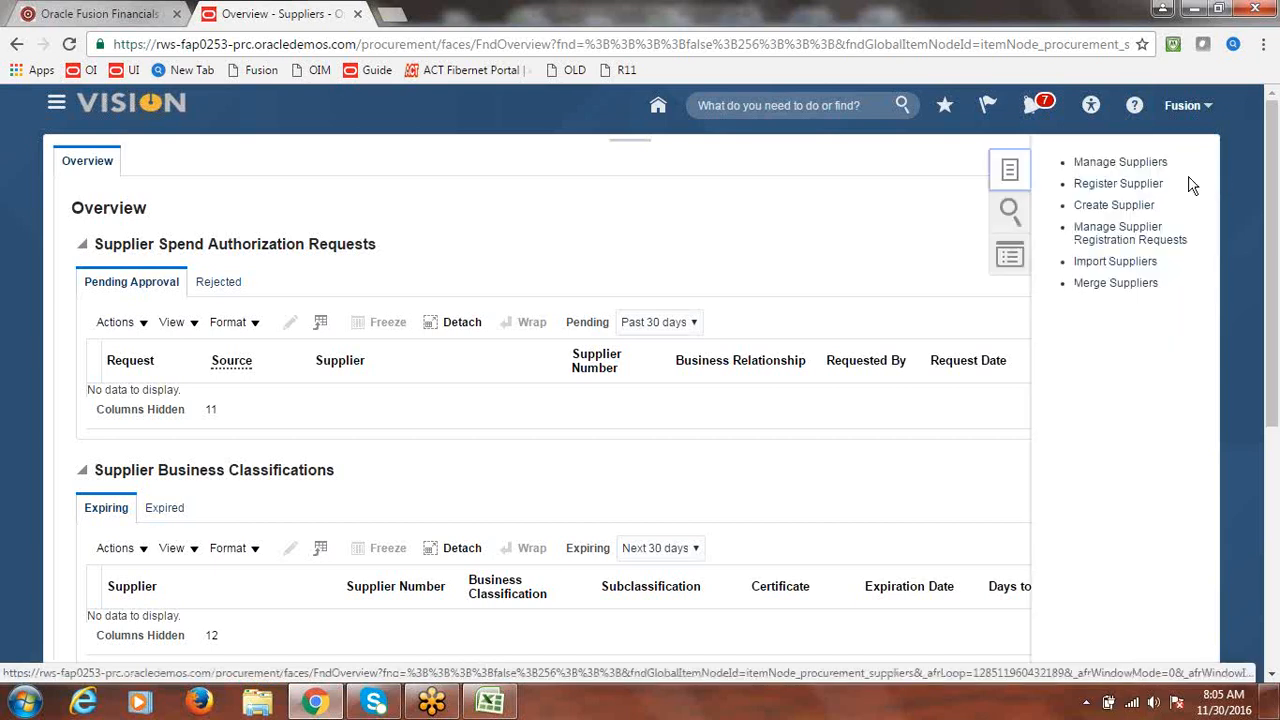
- Create supplier Fusion Supplier-2 as Spend Authorized, tax type Corporation, to see match results
{"action": "left_click", "coordinate": [1097, 208]}
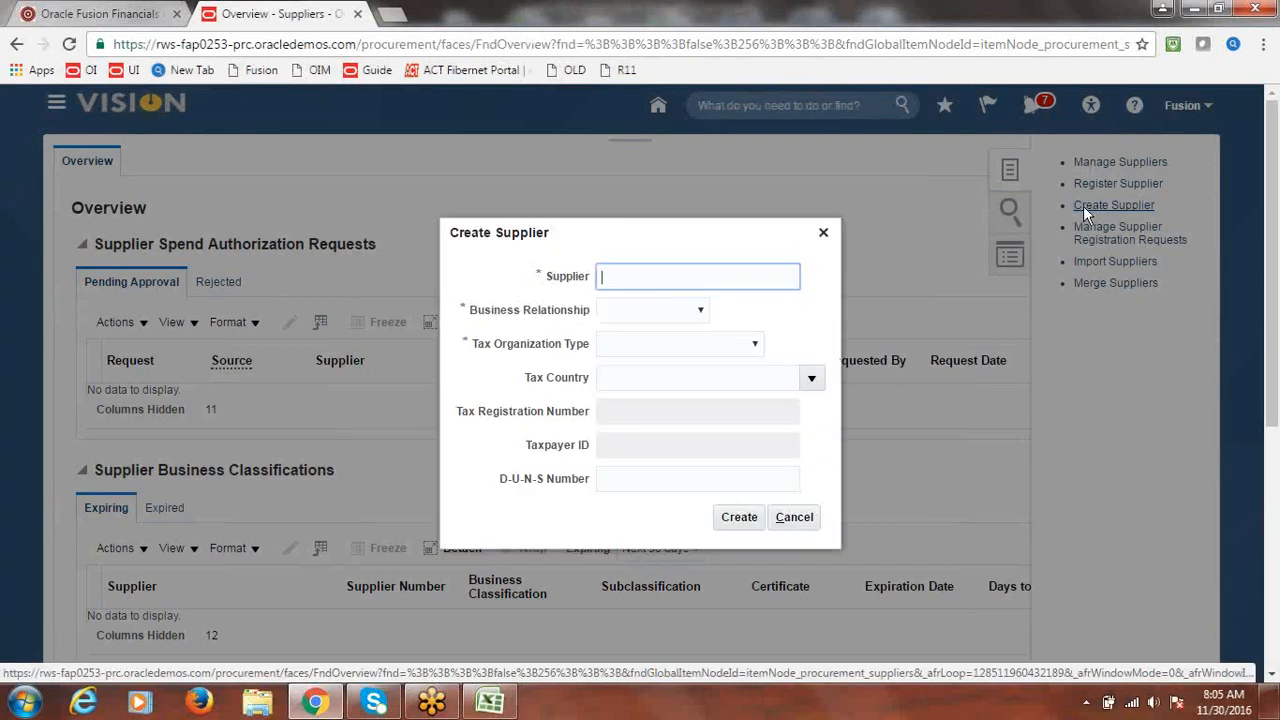
{"action": "type", "text": "F"}
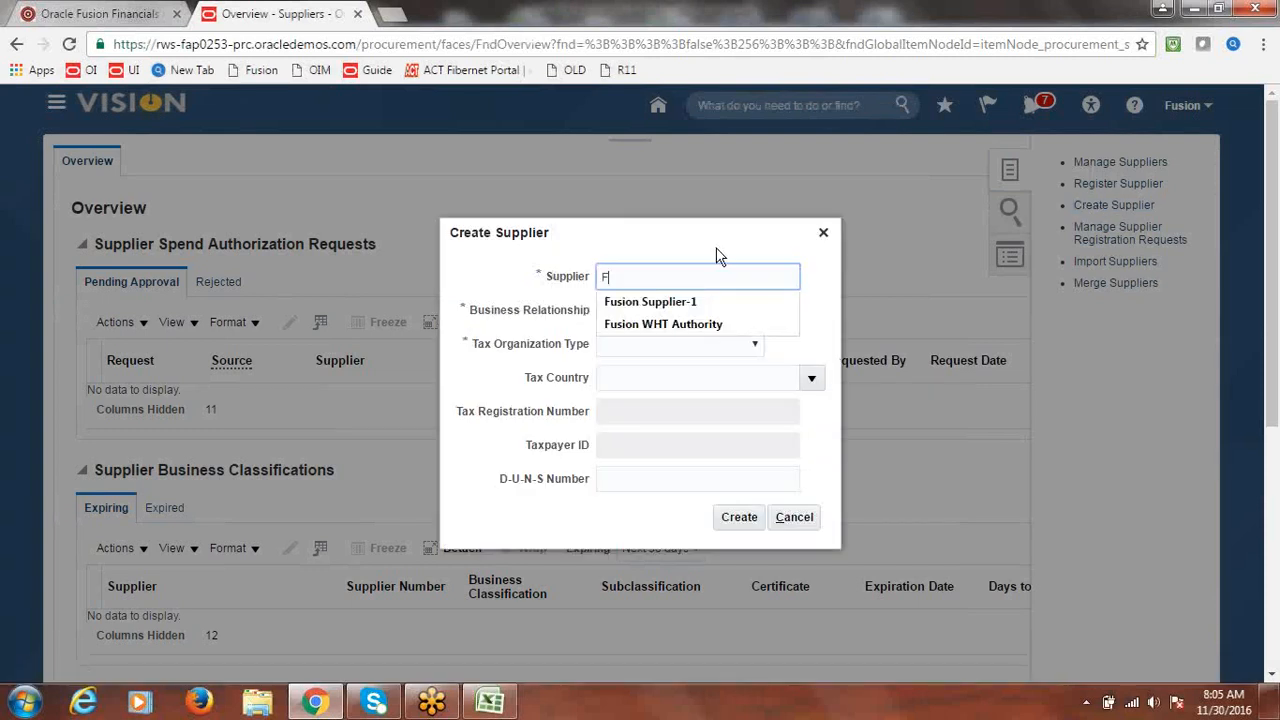
{"action": "left_click", "coordinate": [695, 300]}
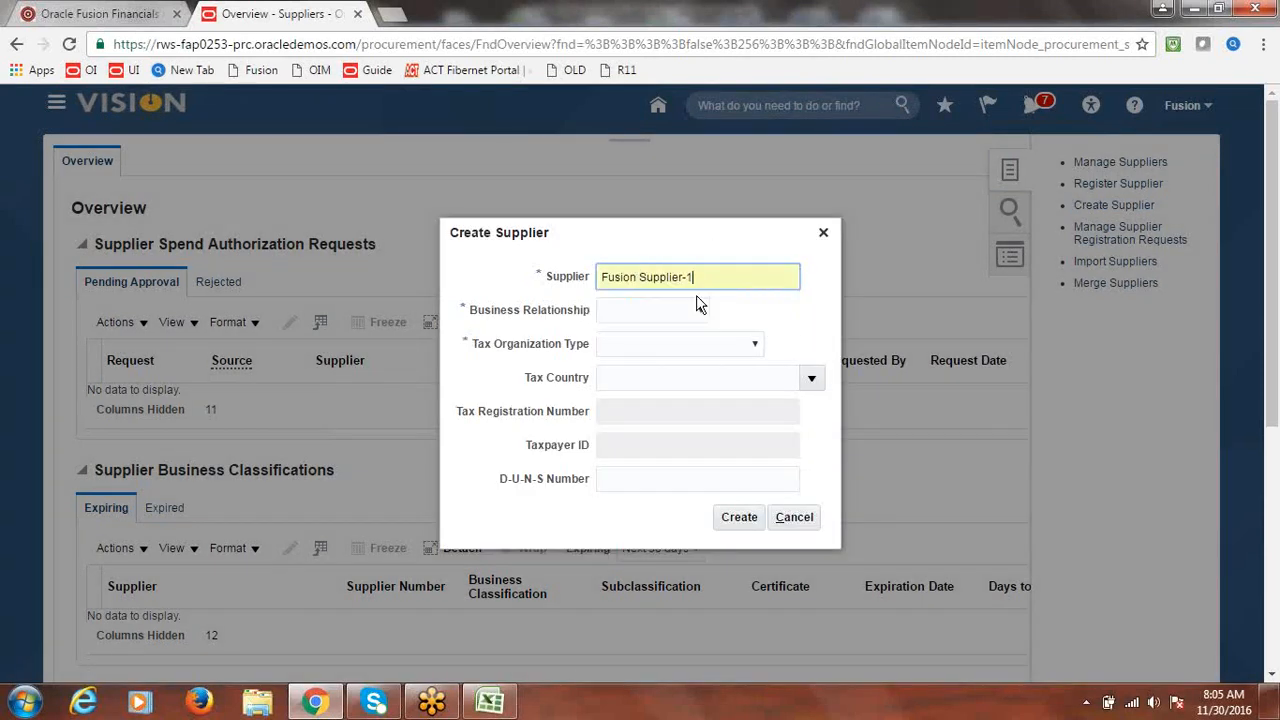
{"action": "key", "text": "BackSpace"}
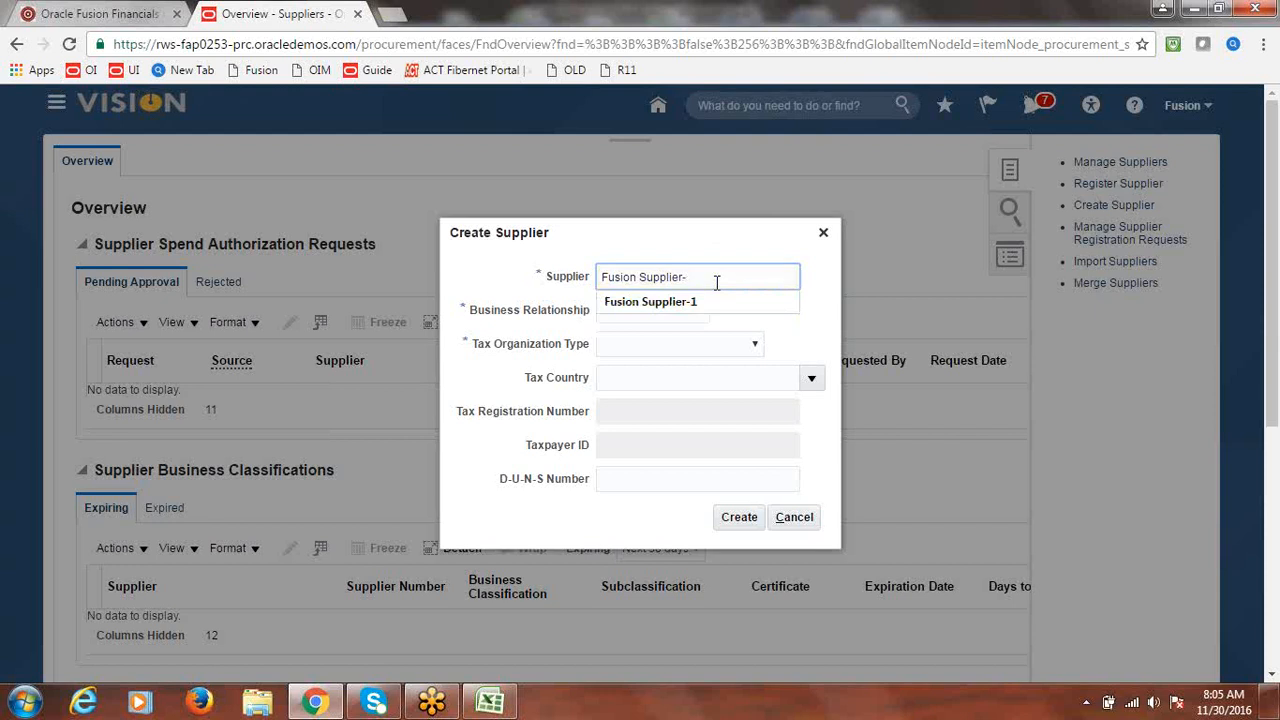
{"action": "type", "text": "2"}
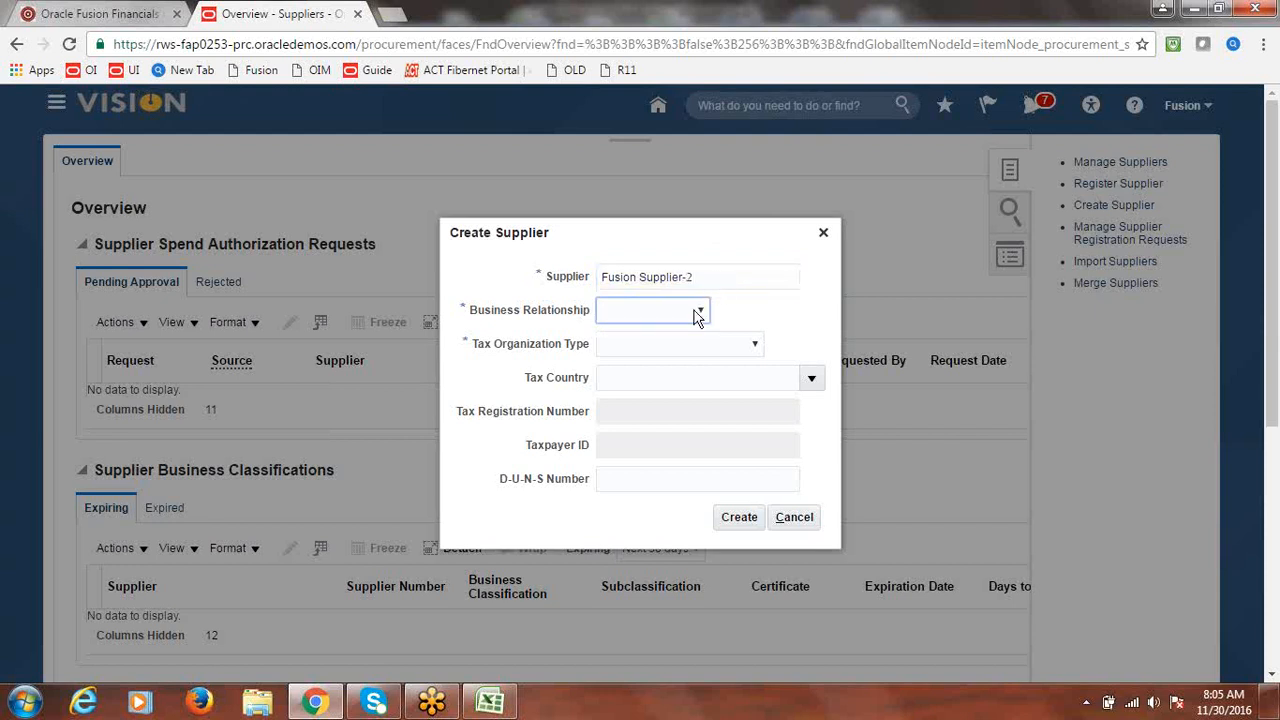
{"action": "left_click", "coordinate": [700, 310]}
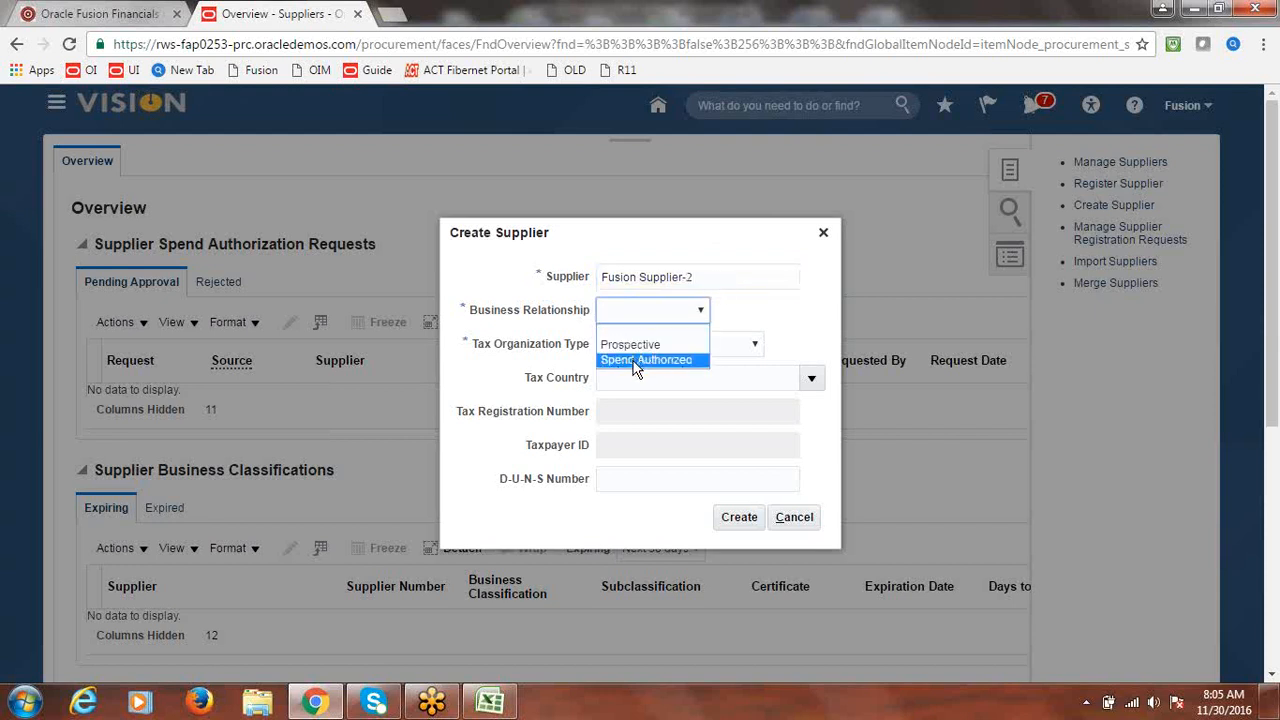
{"action": "left_click", "coordinate": [636, 362]}
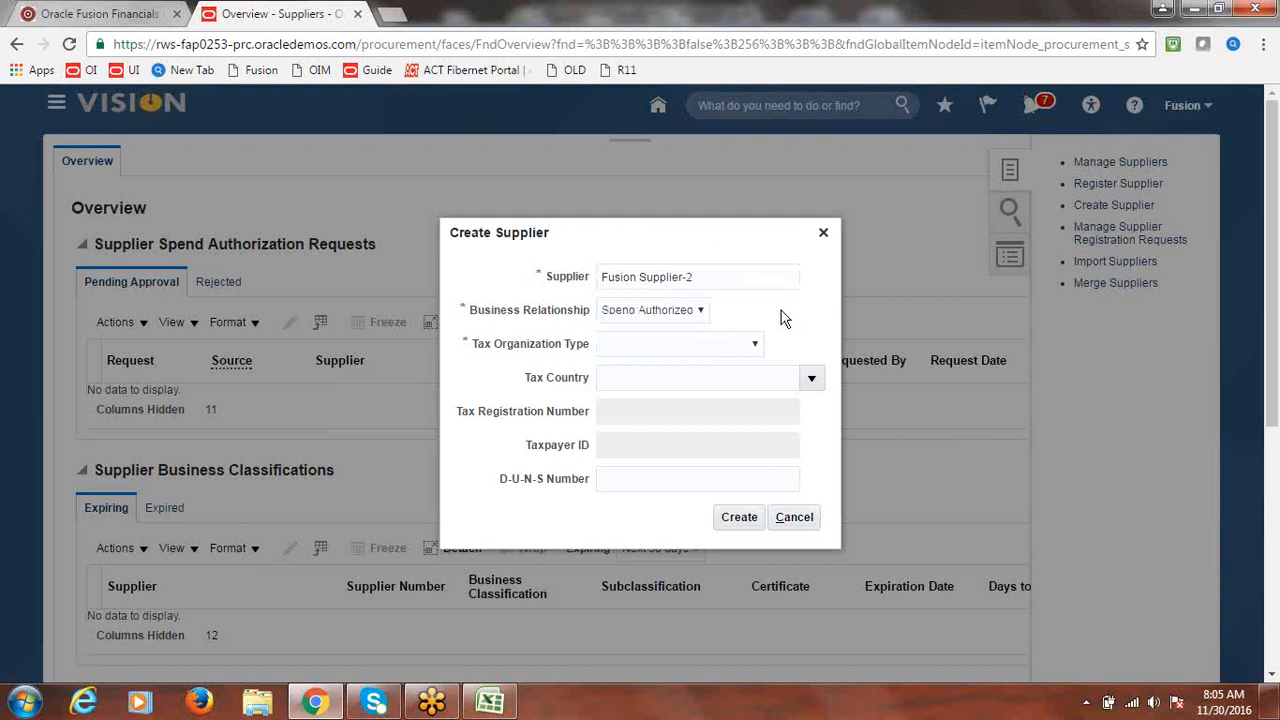
{"action": "left_click", "coordinate": [756, 336]}
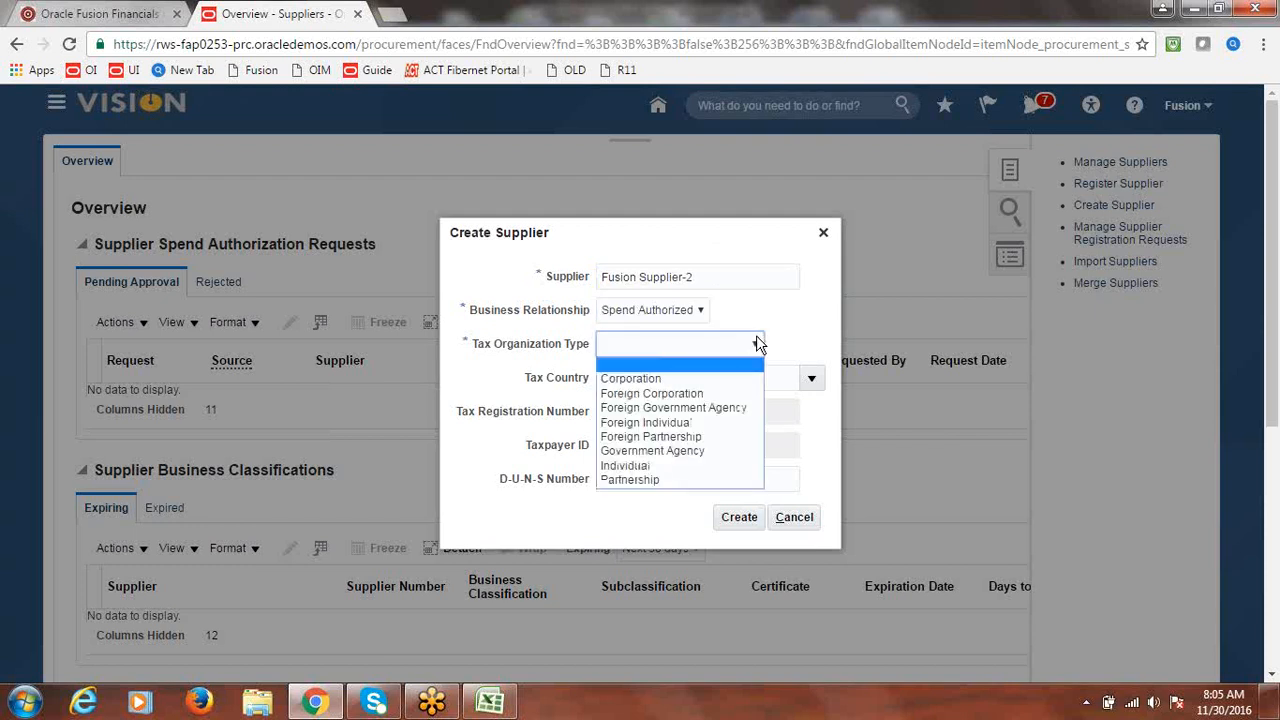
{"action": "left_click", "coordinate": [698, 375]}
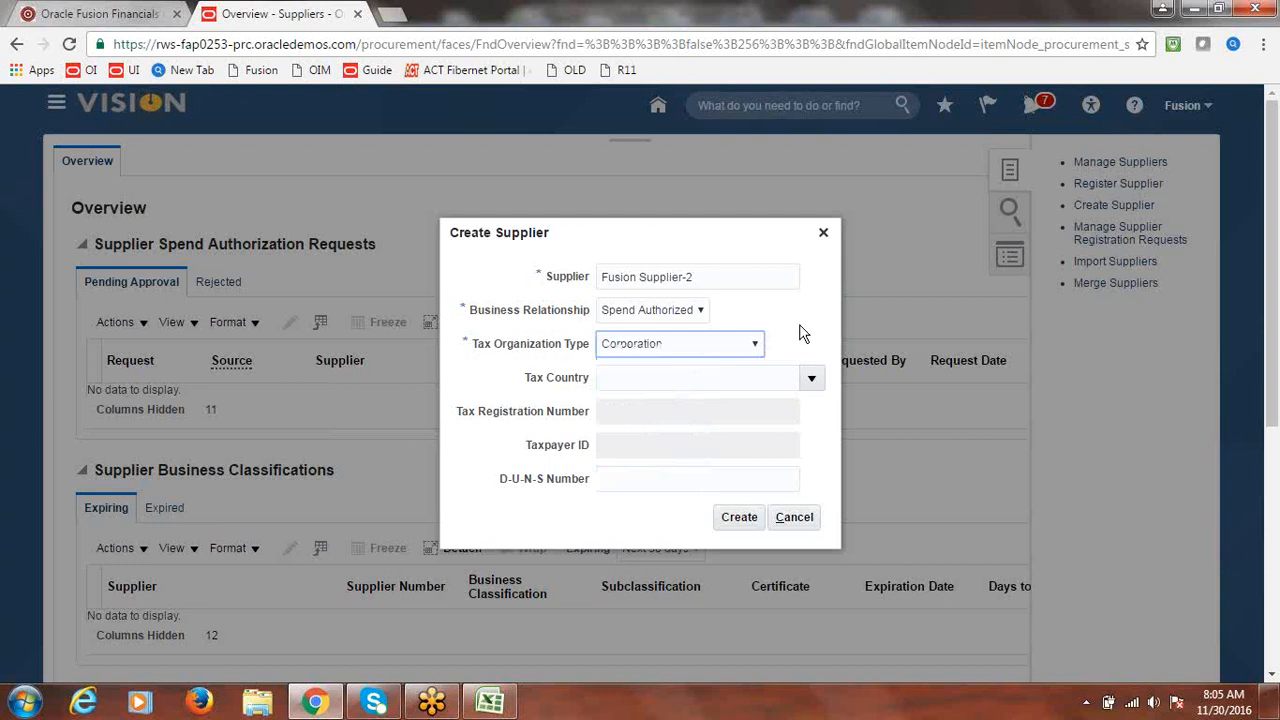
{"action": "left_click", "coordinate": [745, 521]}
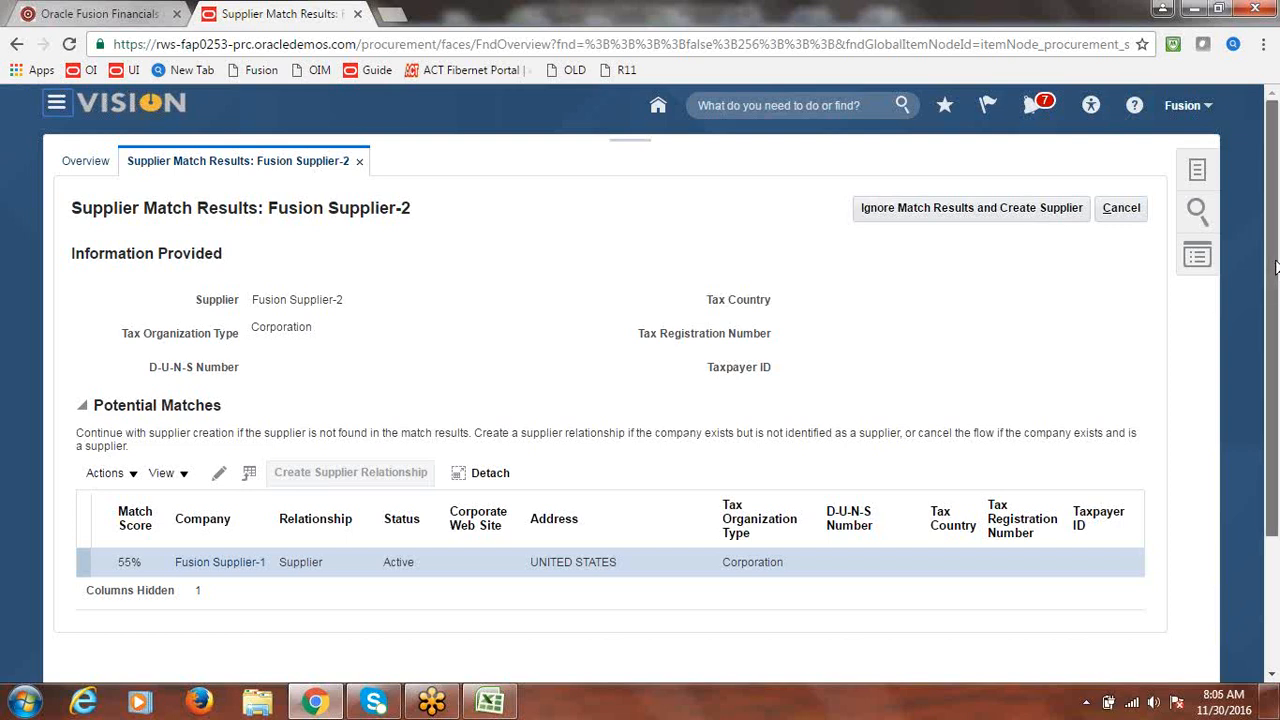
- Cancel, refresh, and re-enter Fusion Supplier-2 as a Spend Authorized Corporation supplier
{"action": "left_click", "coordinate": [1124, 217]}
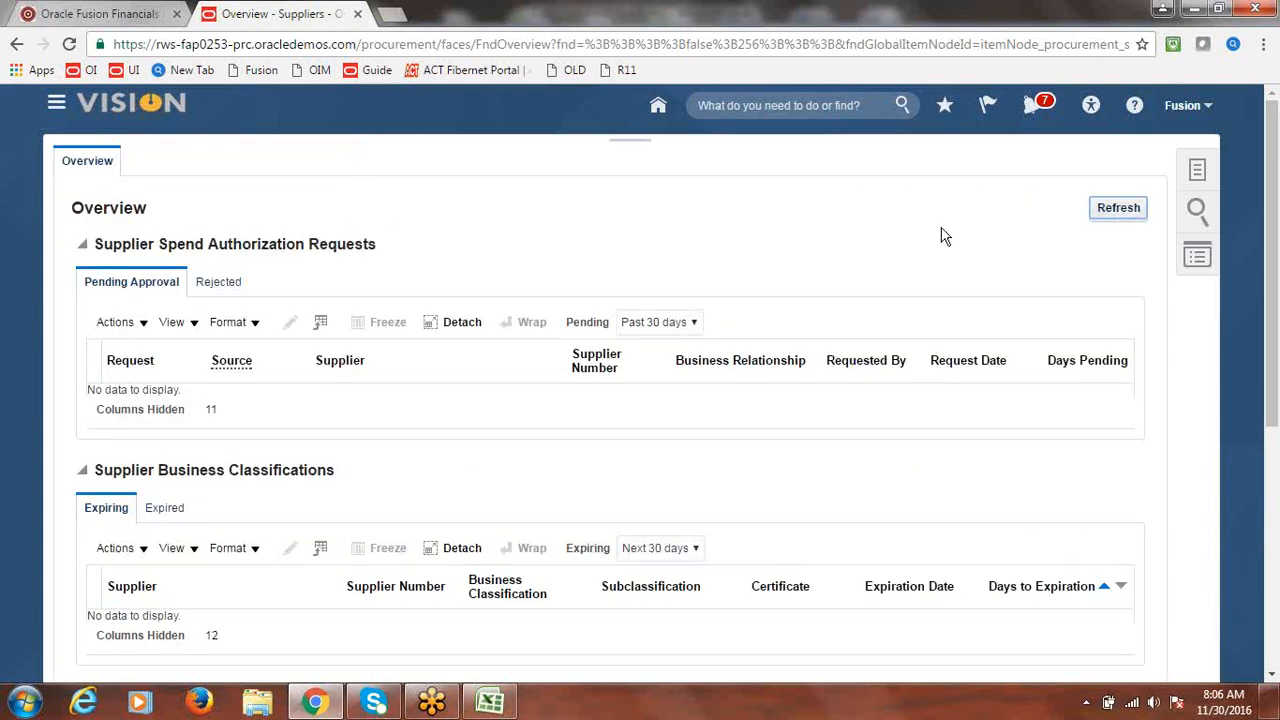
{"action": "left_click", "coordinate": [1134, 212]}
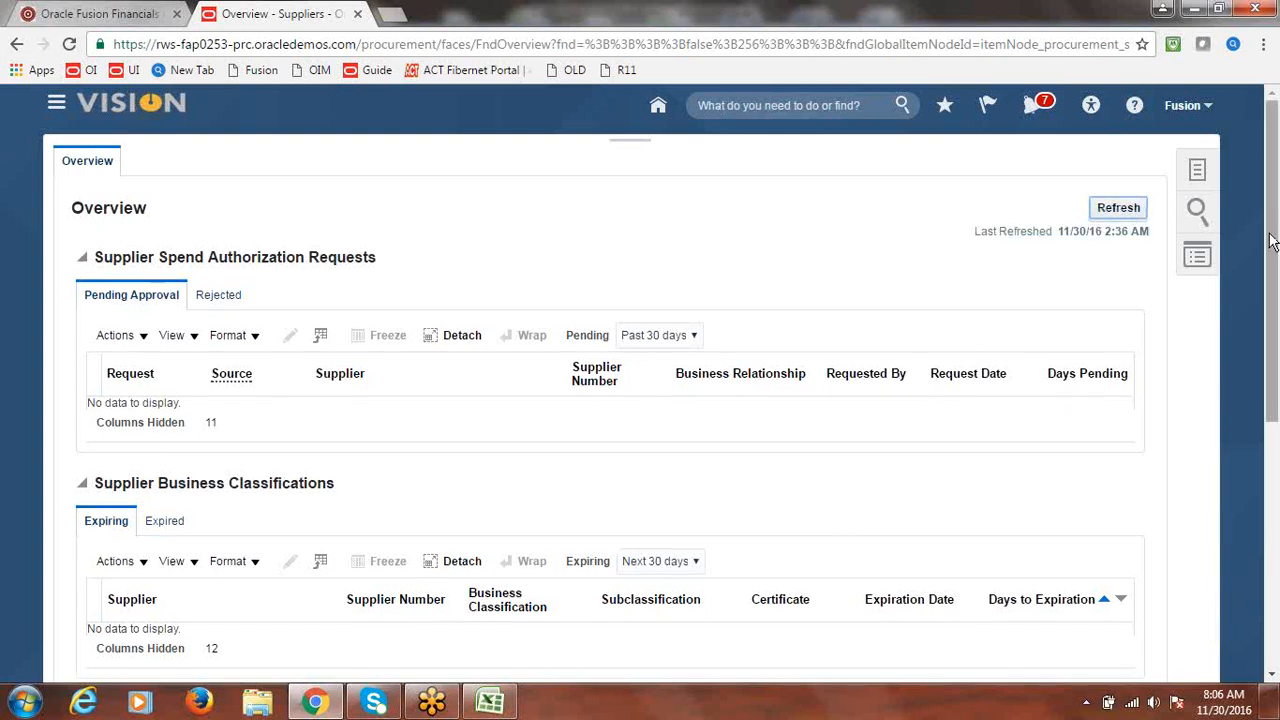
{"action": "left_click", "coordinate": [1202, 172]}
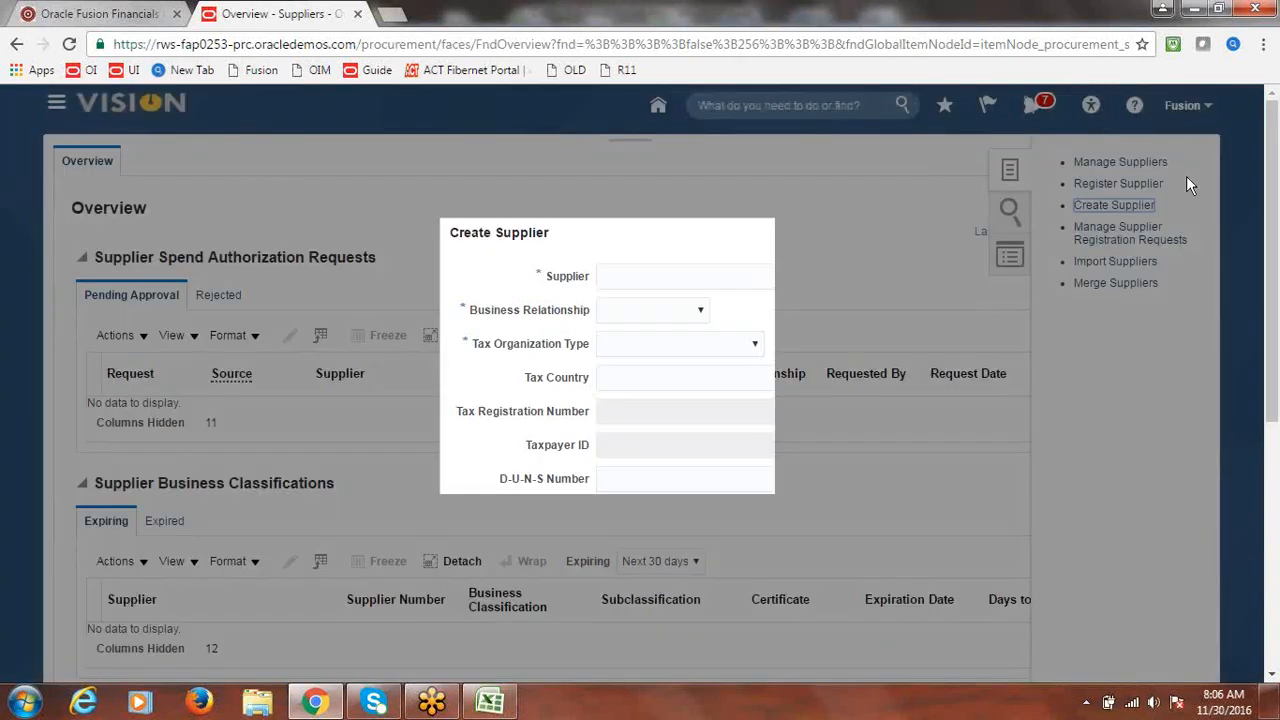
{"action": "type", "text": "Fusion Supplier-1"}
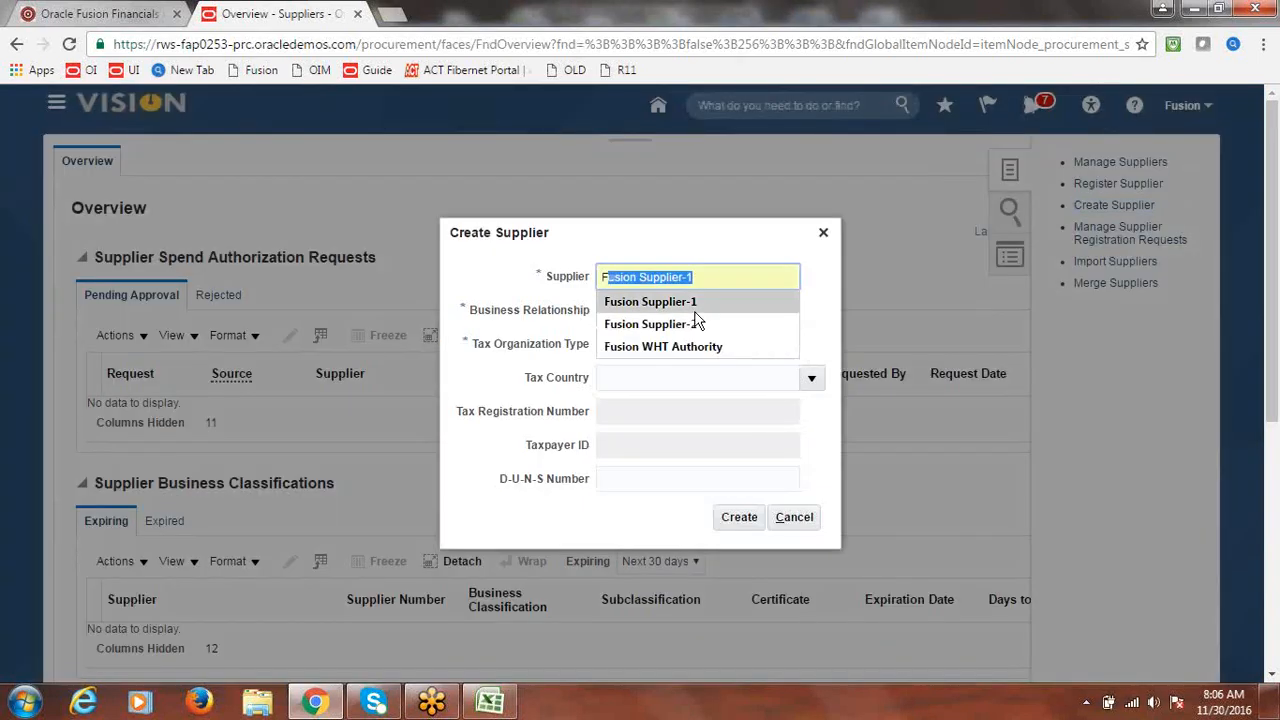
{"action": "left_click", "coordinate": [697, 323]}
{"action": "left_click", "coordinate": [700, 310]}
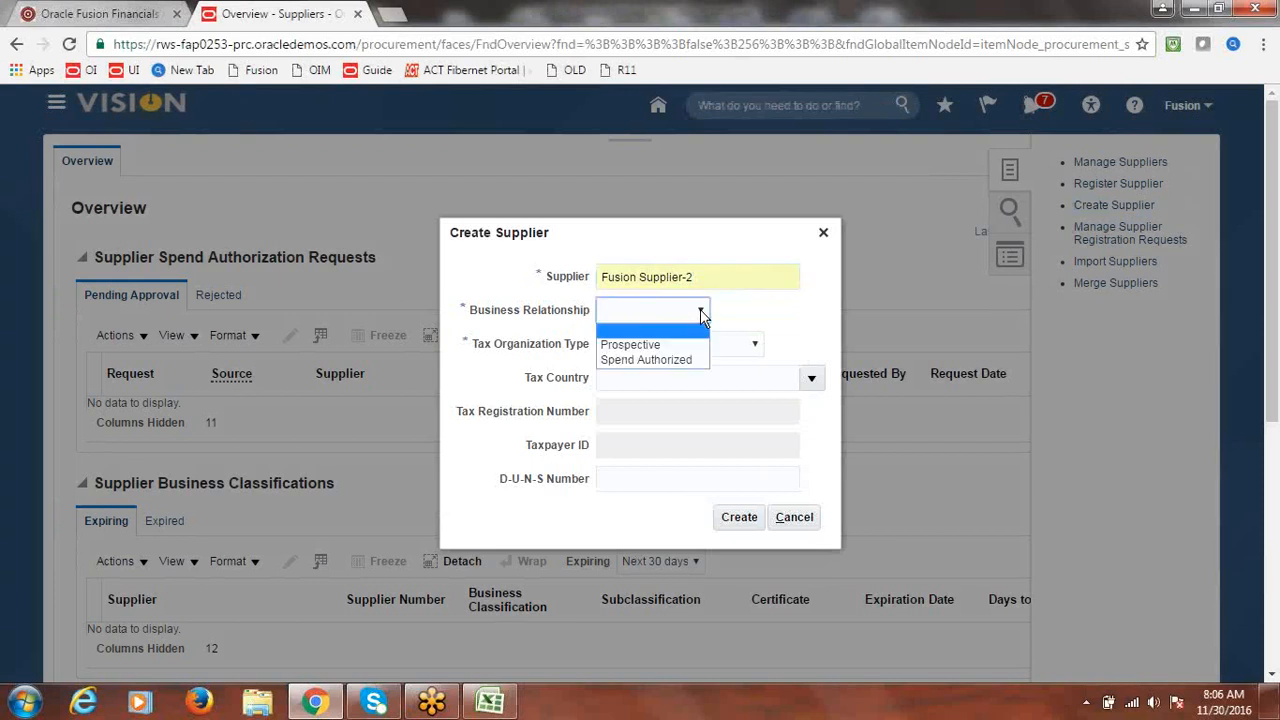
{"action": "left_click", "coordinate": [655, 361]}
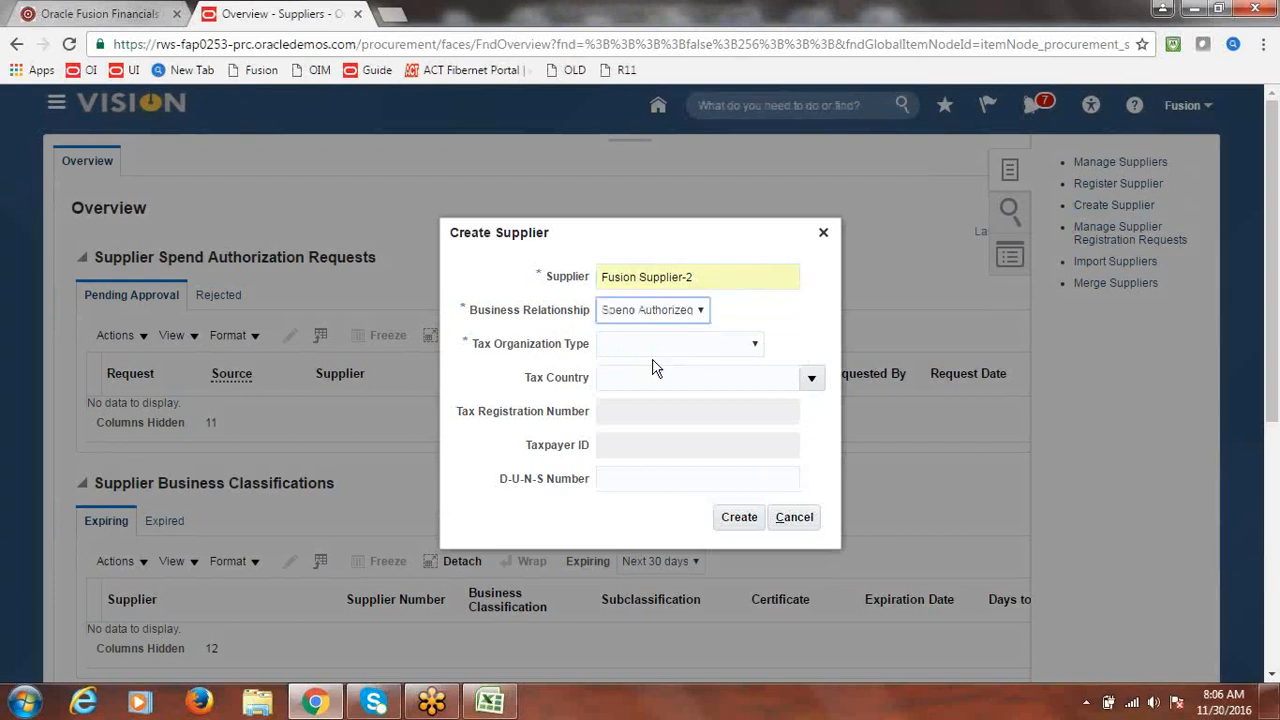
{"action": "left_click", "coordinate": [755, 346]}
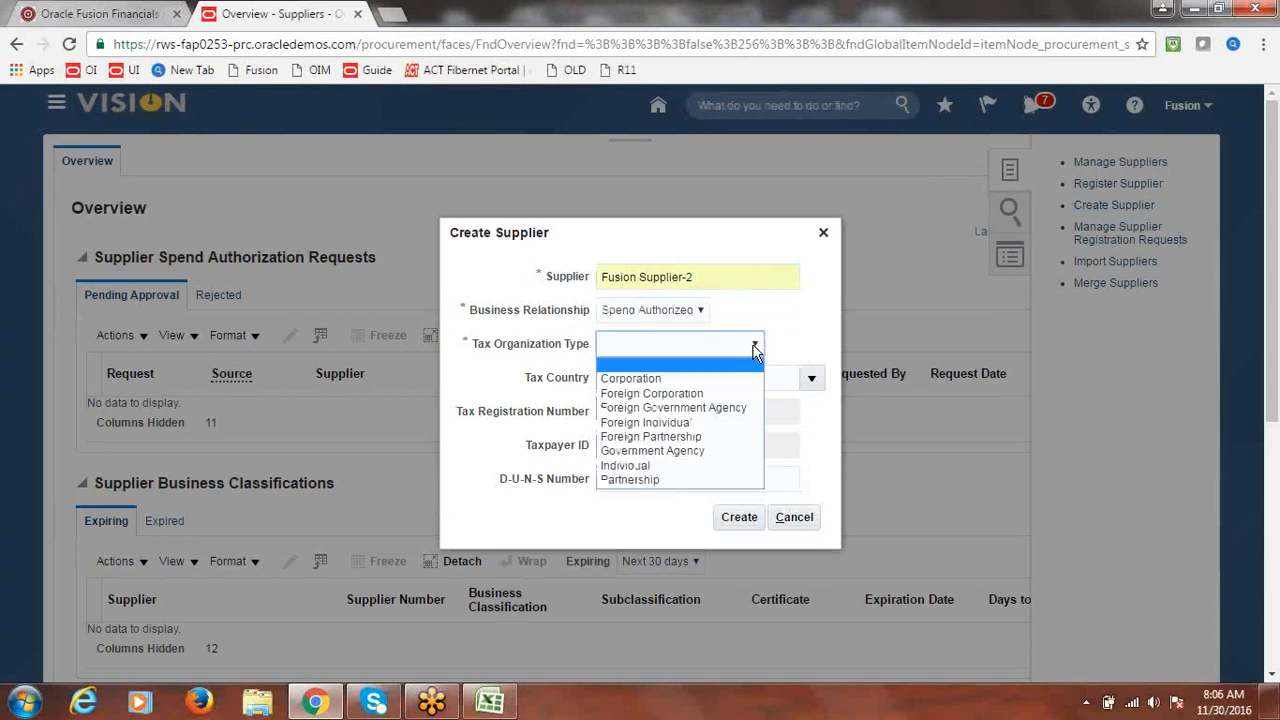
{"action": "left_click", "coordinate": [700, 377]}
{"action": "left_click", "coordinate": [740, 517]}
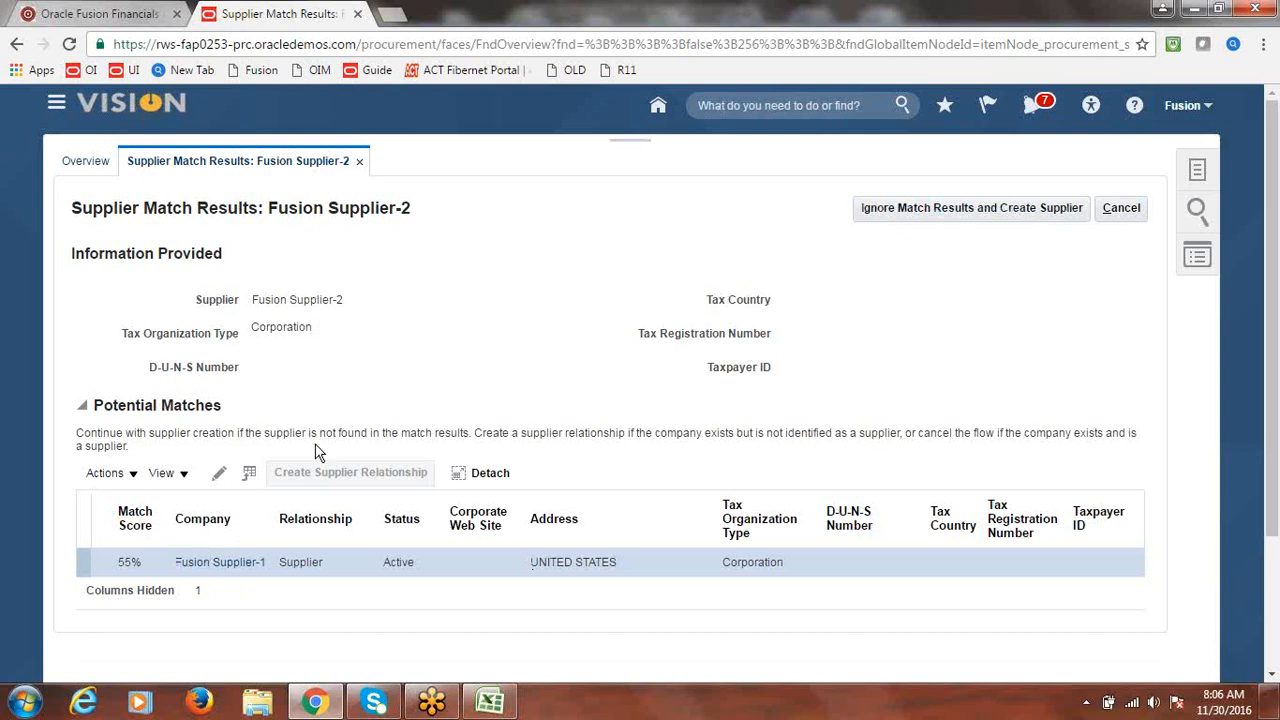
- Ignore the Fusion Supplier-1 match and create supplier 1336
{"action": "left_click", "coordinate": [133, 478]}
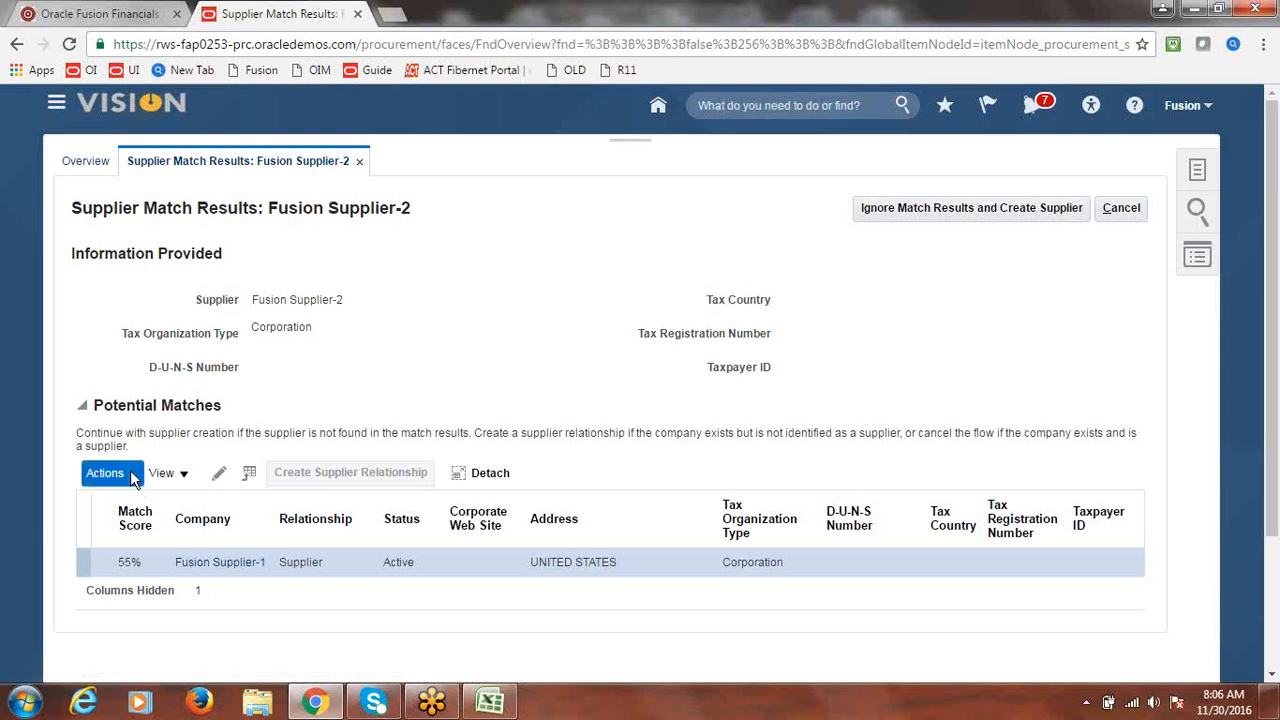
{"action": "left_click", "coordinate": [590, 364]}
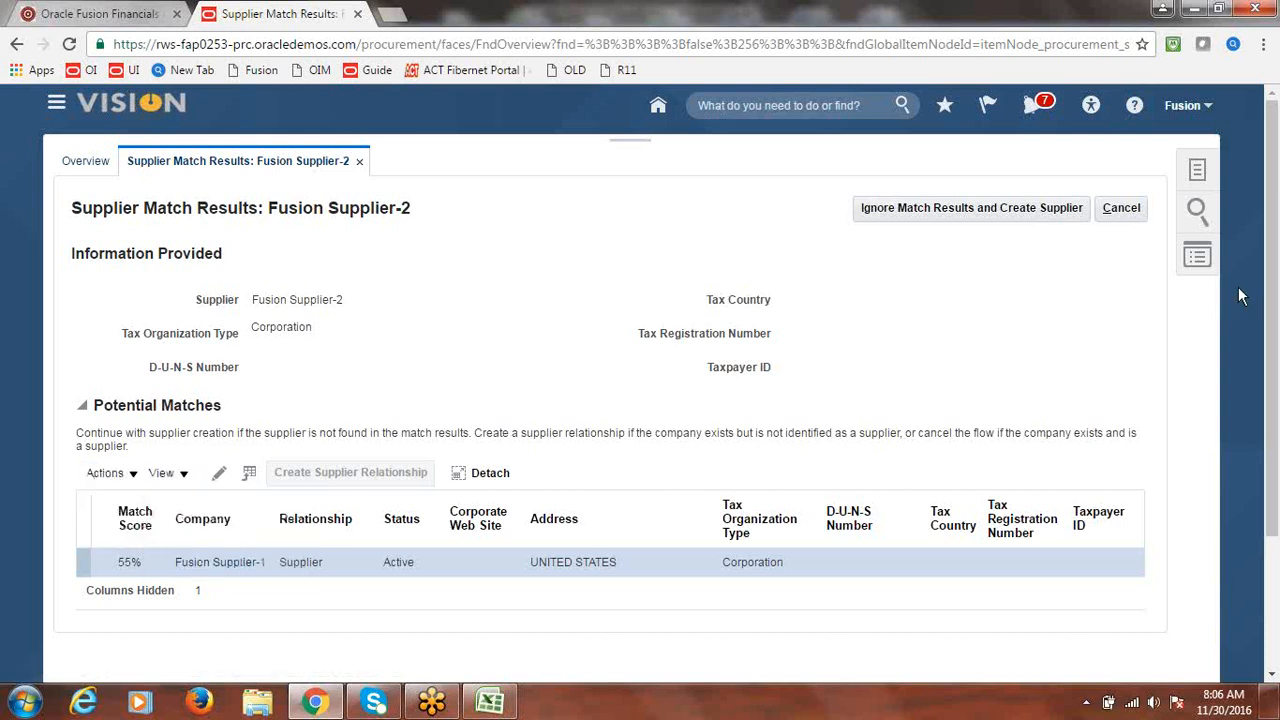
{"action": "left_click", "coordinate": [1040, 207]}
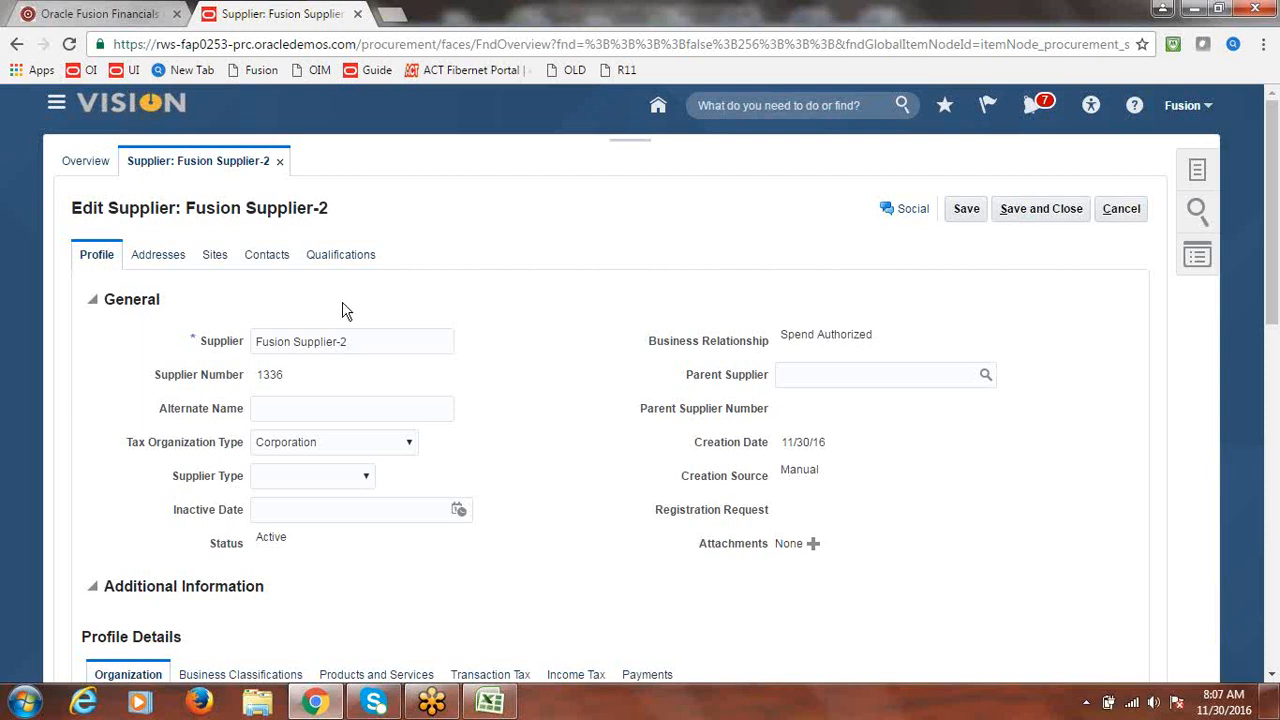
- Create a new supplier address named 'Fusion Supplier Address' and copy the name
{"action": "left_click", "coordinate": [157, 256]}
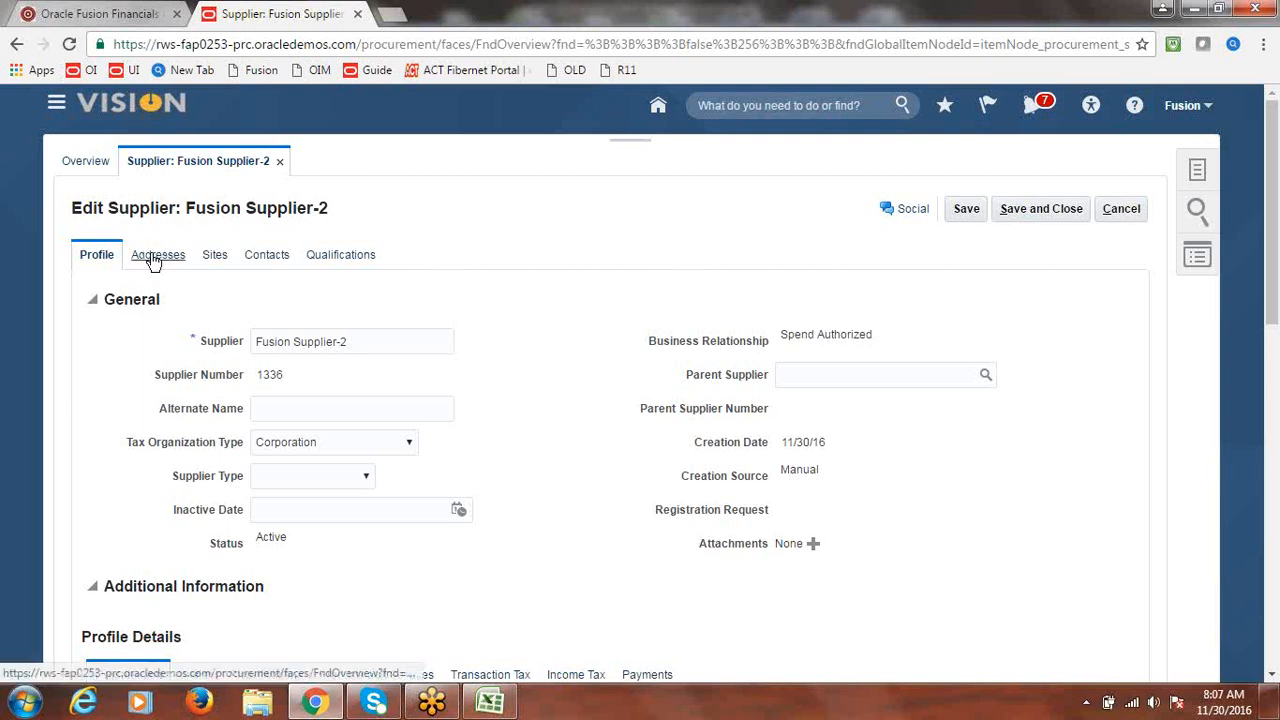
{"action": "left_click", "coordinate": [286, 302]}
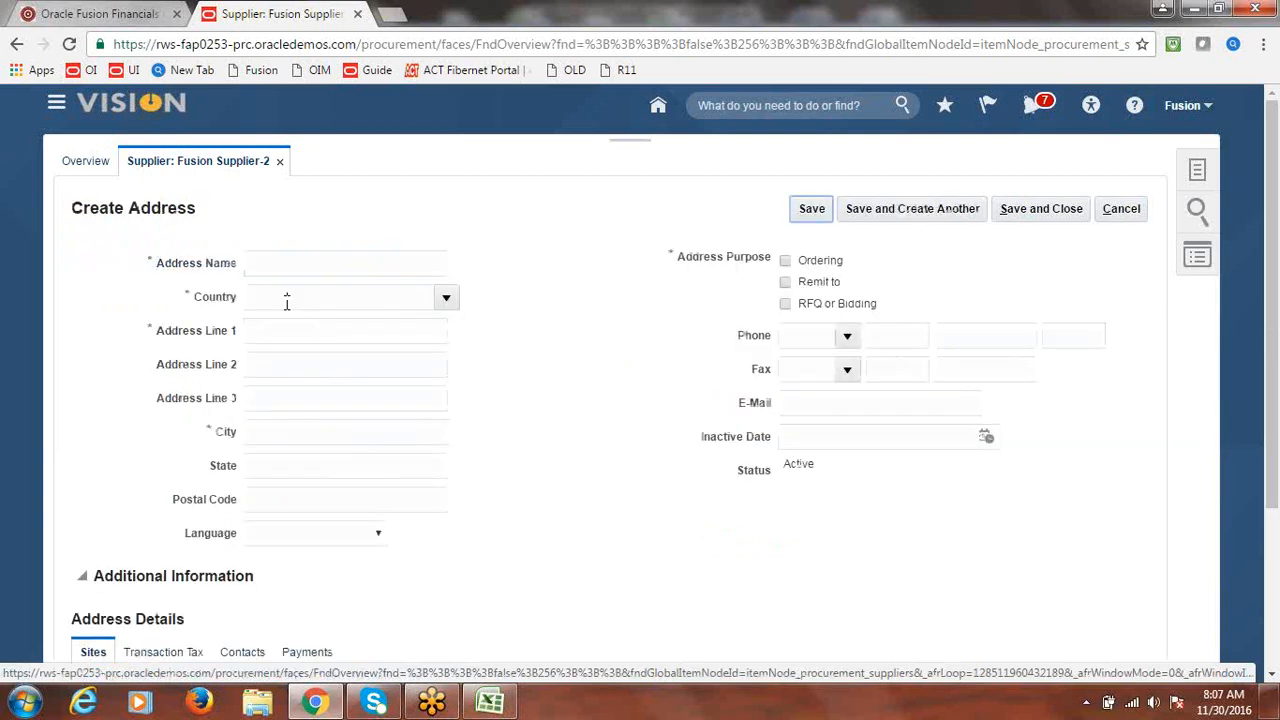
{"action": "left_click", "coordinate": [369, 262]}
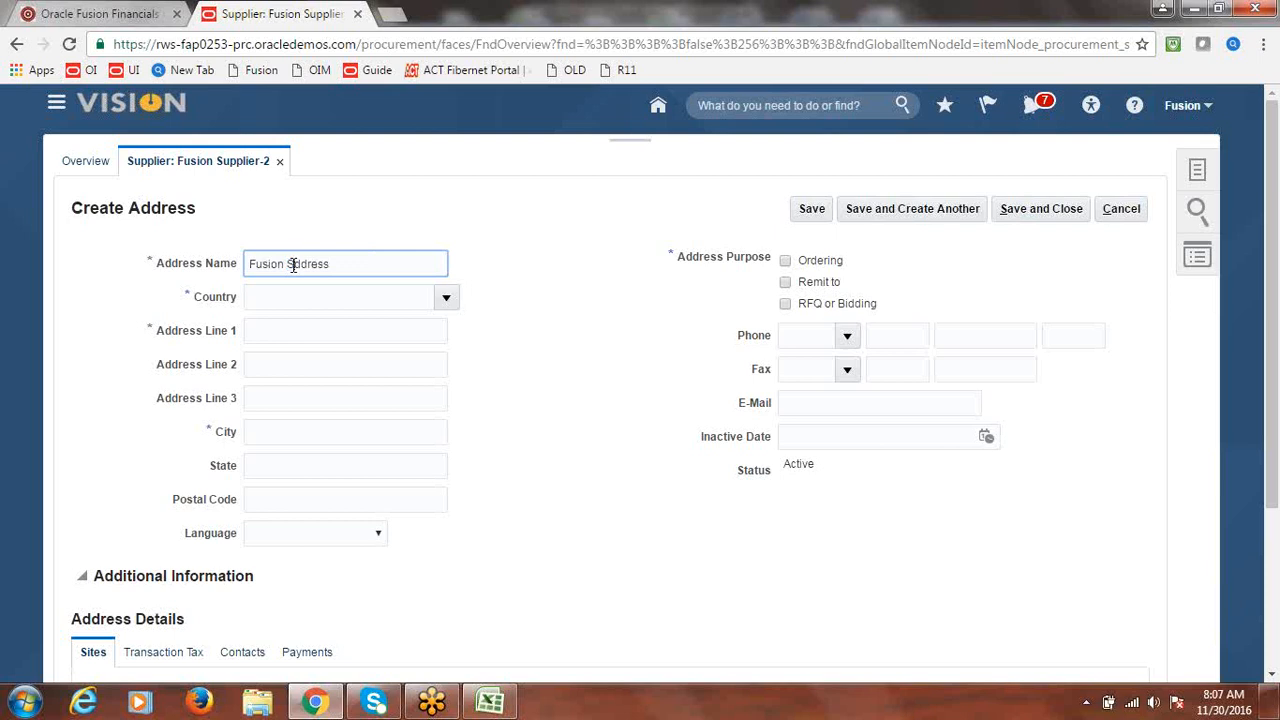
{"action": "left_click", "coordinate": [293, 265]}
{"action": "type", "text": "Supplier"}
{"action": "left_click_drag", "start_coordinate": [392, 268], "coordinate": [148, 281]}
{"action": "key", "text": "ctrl+c"}
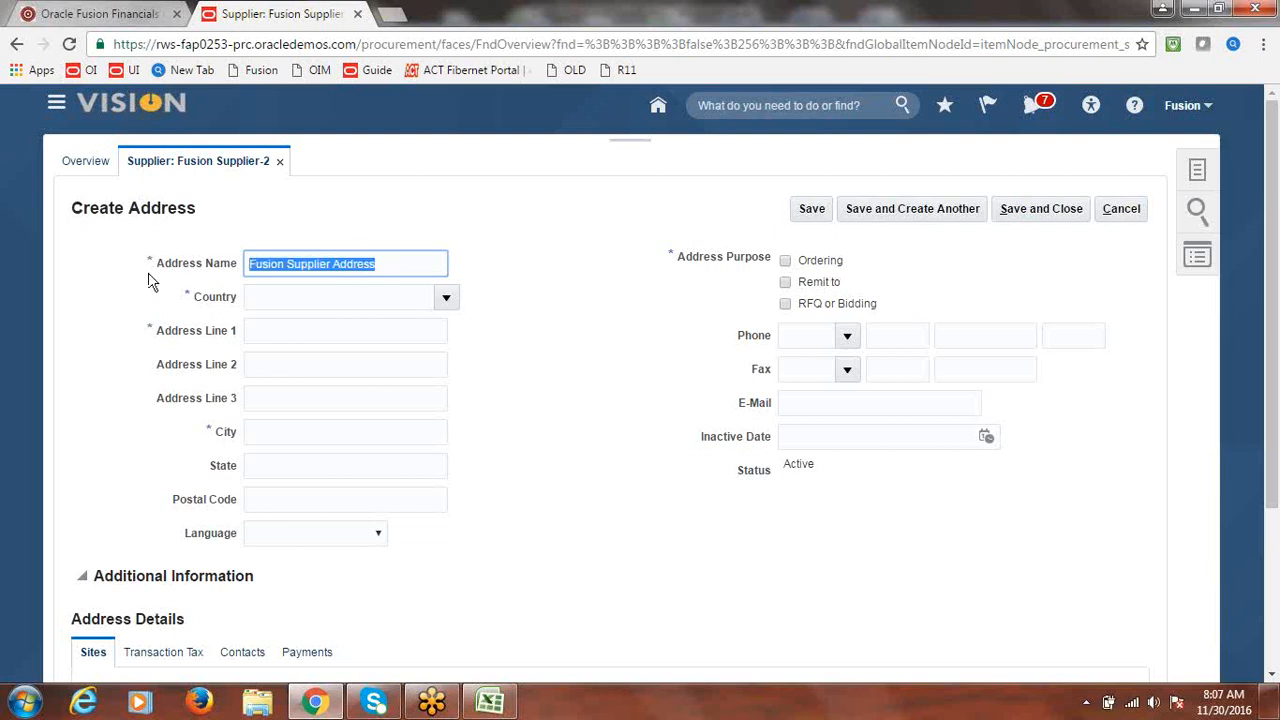
- Set the address country to United States by searching country code US
{"action": "left_click", "coordinate": [446, 299]}
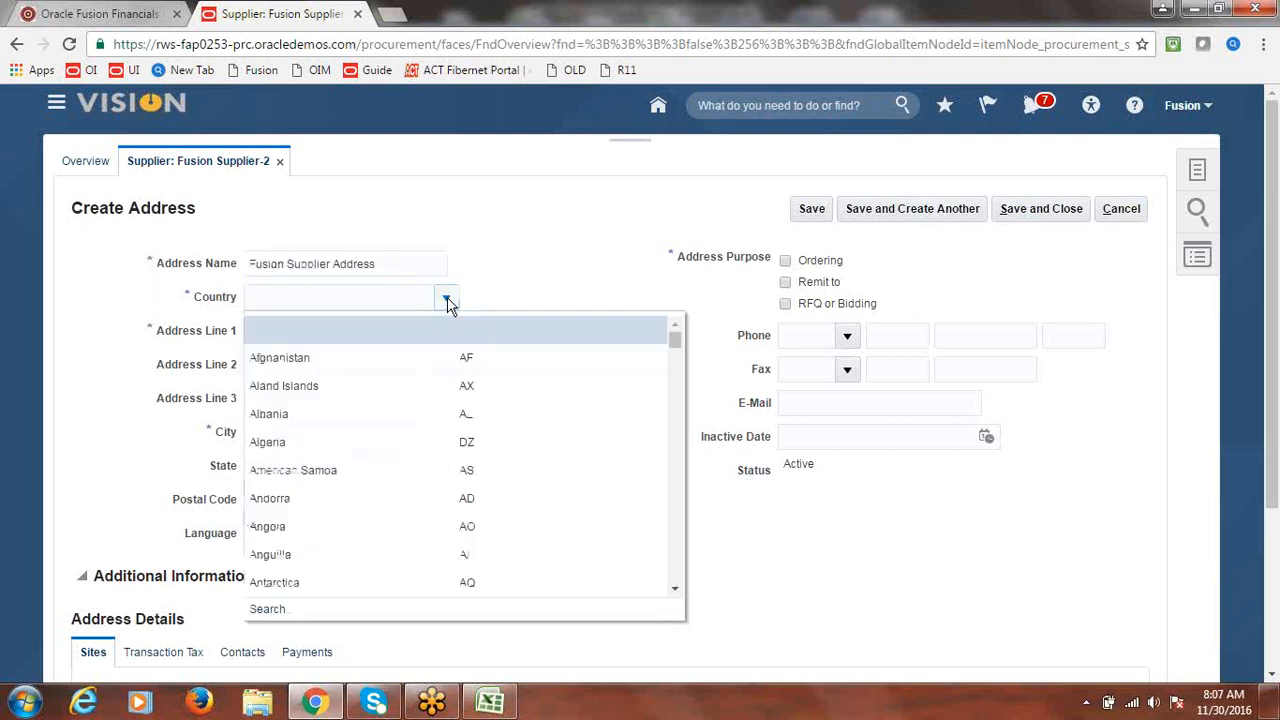
{"action": "left_click", "coordinate": [283, 609]}
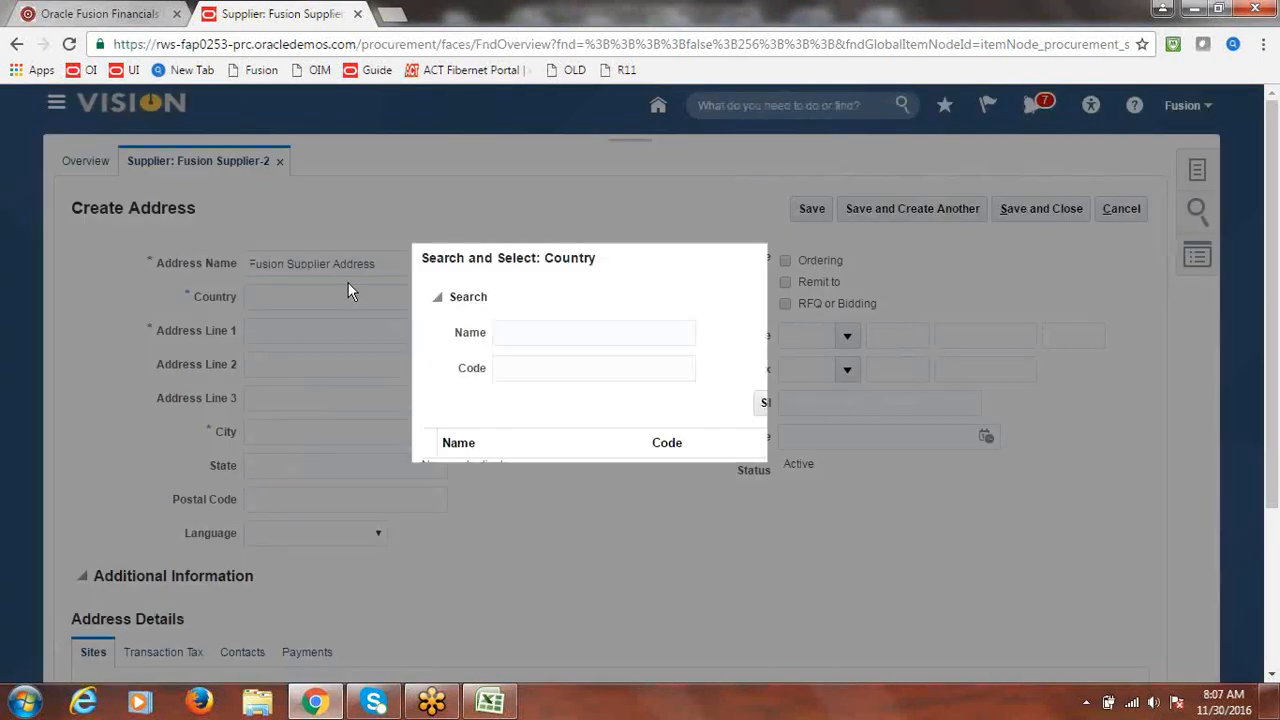
{"action": "left_click", "coordinate": [564, 369]}
{"action": "type", "text": "us"}
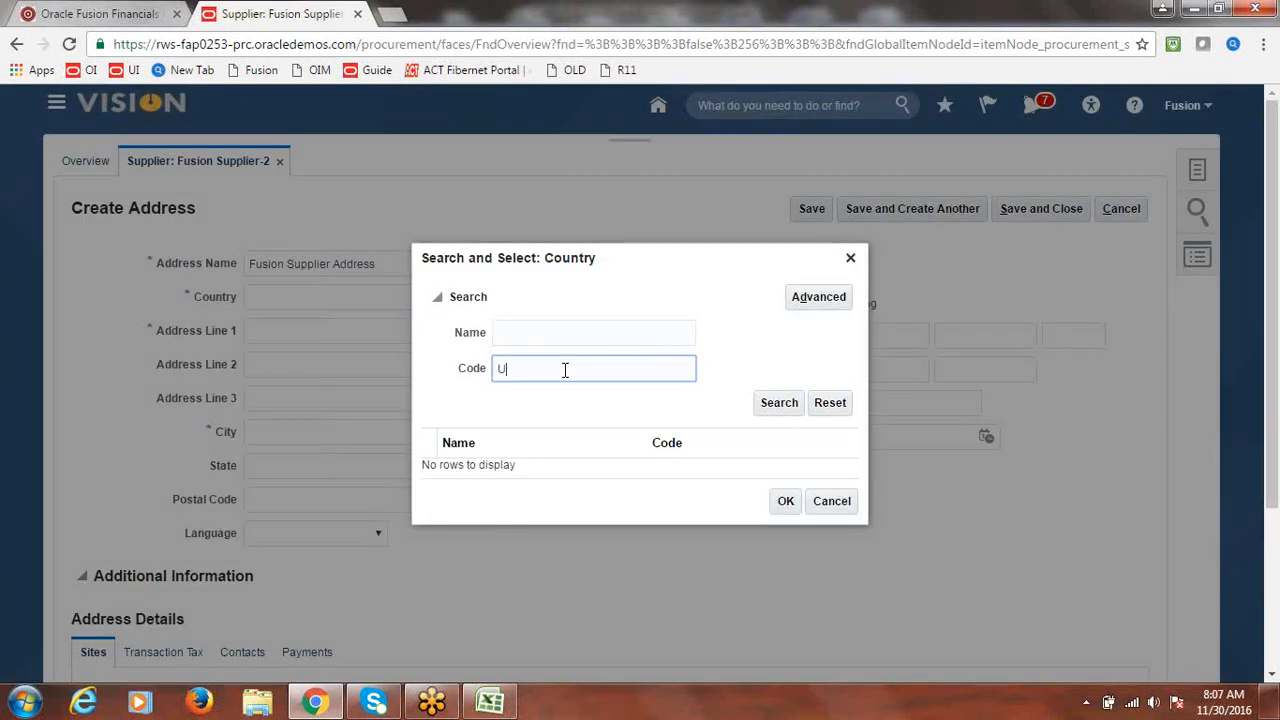
{"action": "left_click", "coordinate": [768, 403]}
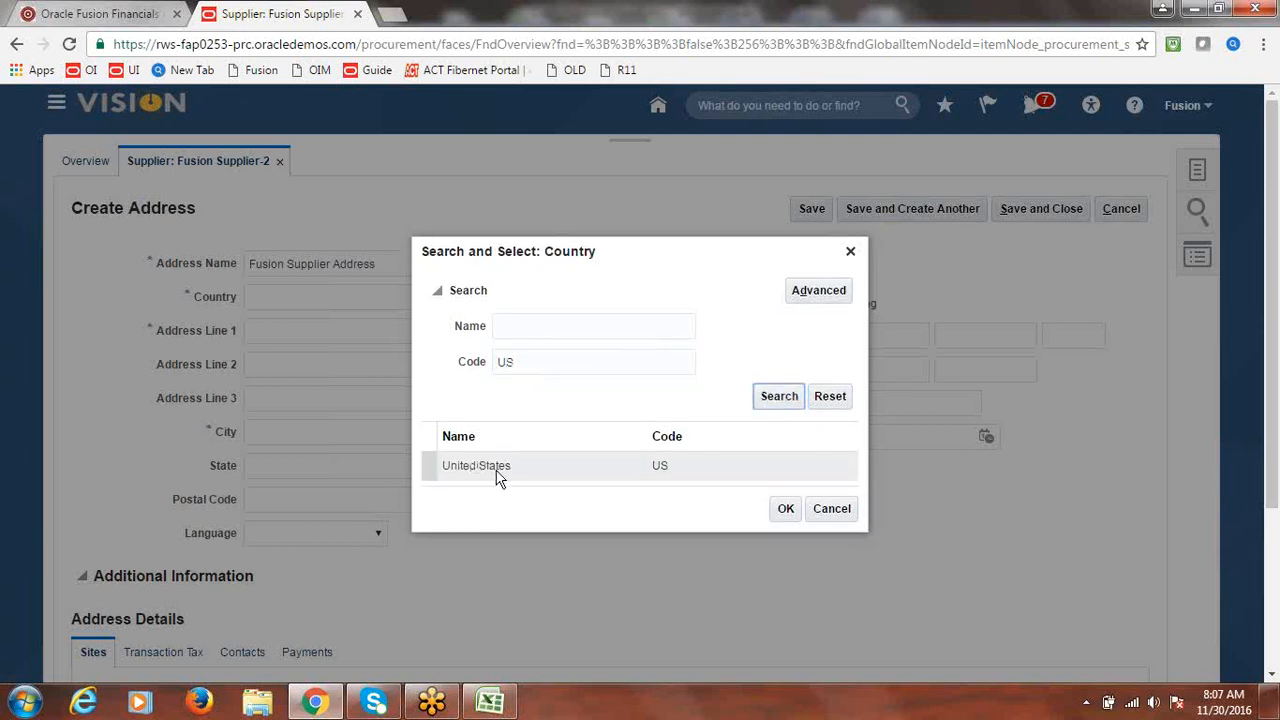
{"action": "left_click", "coordinate": [498, 476]}
{"action": "left_click", "coordinate": [784, 510]}
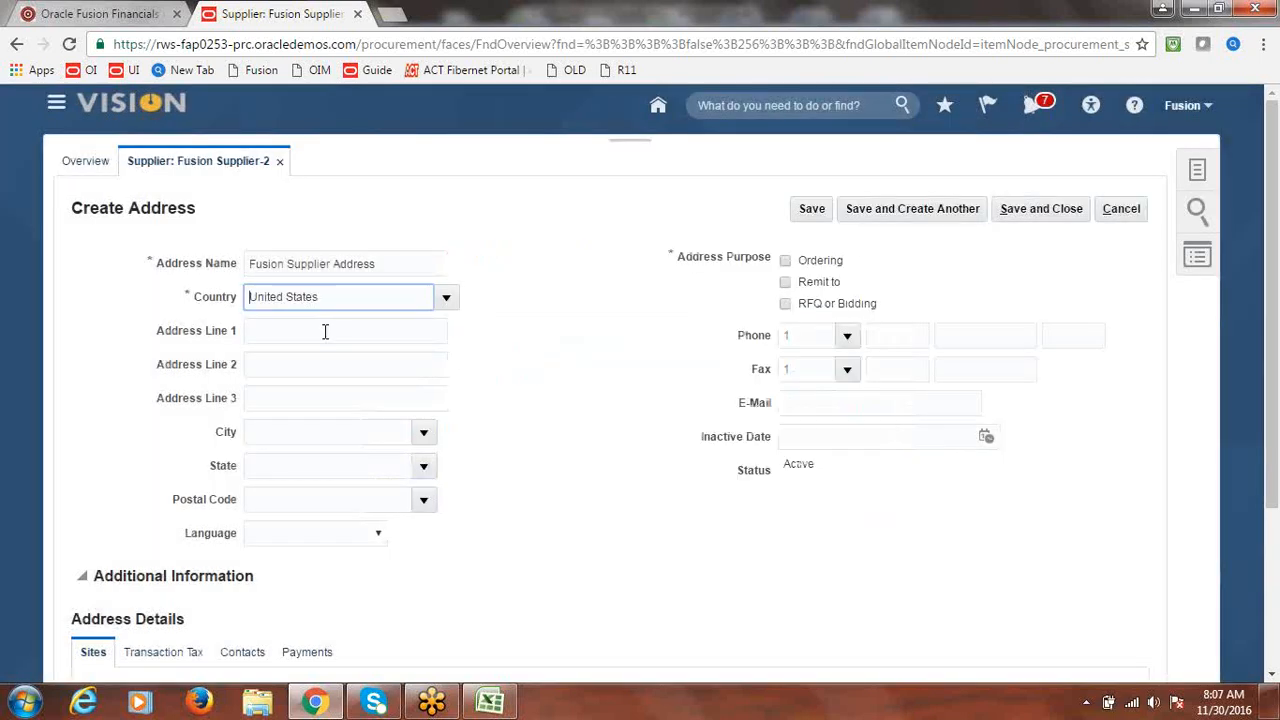
- Paste 'Fusion Supplier Address' into Address Lines 1, 2 and 3
{"action": "left_click", "coordinate": [325, 332]}
{"action": "key", "text": "ctrl+v"}
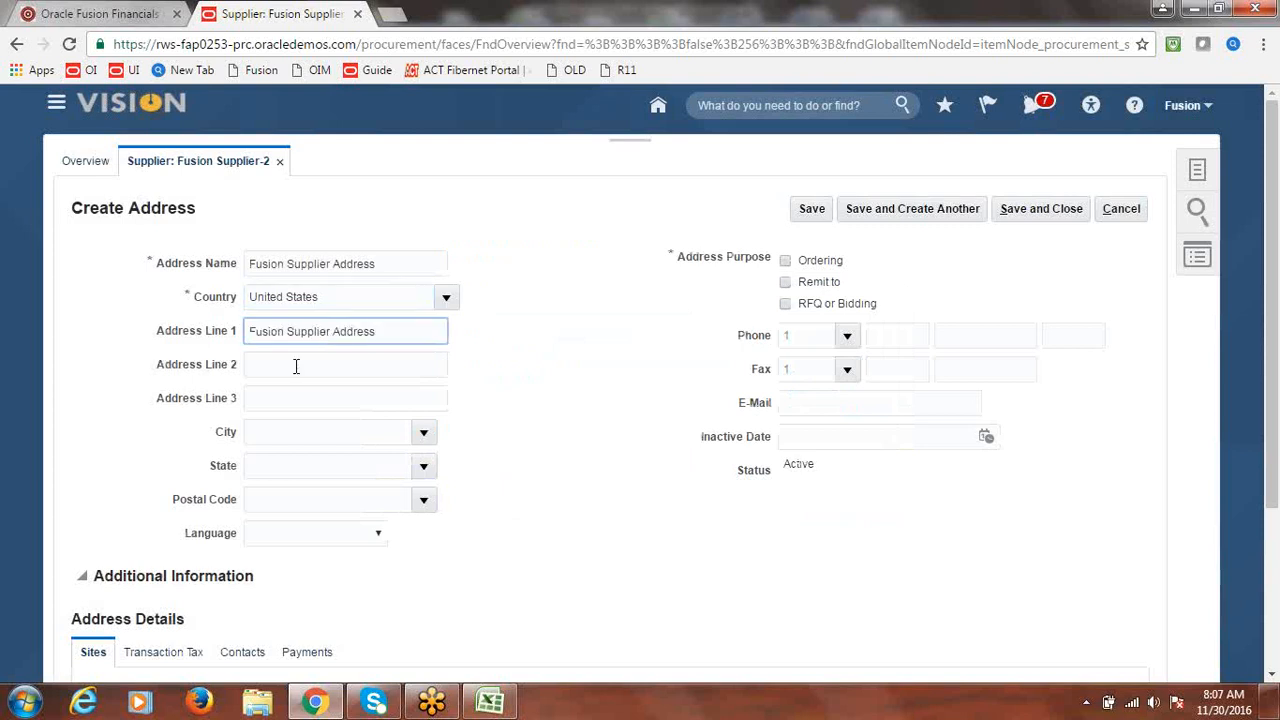
{"action": "left_click", "coordinate": [297, 365]}
{"action": "key", "text": "ctrl+v"}
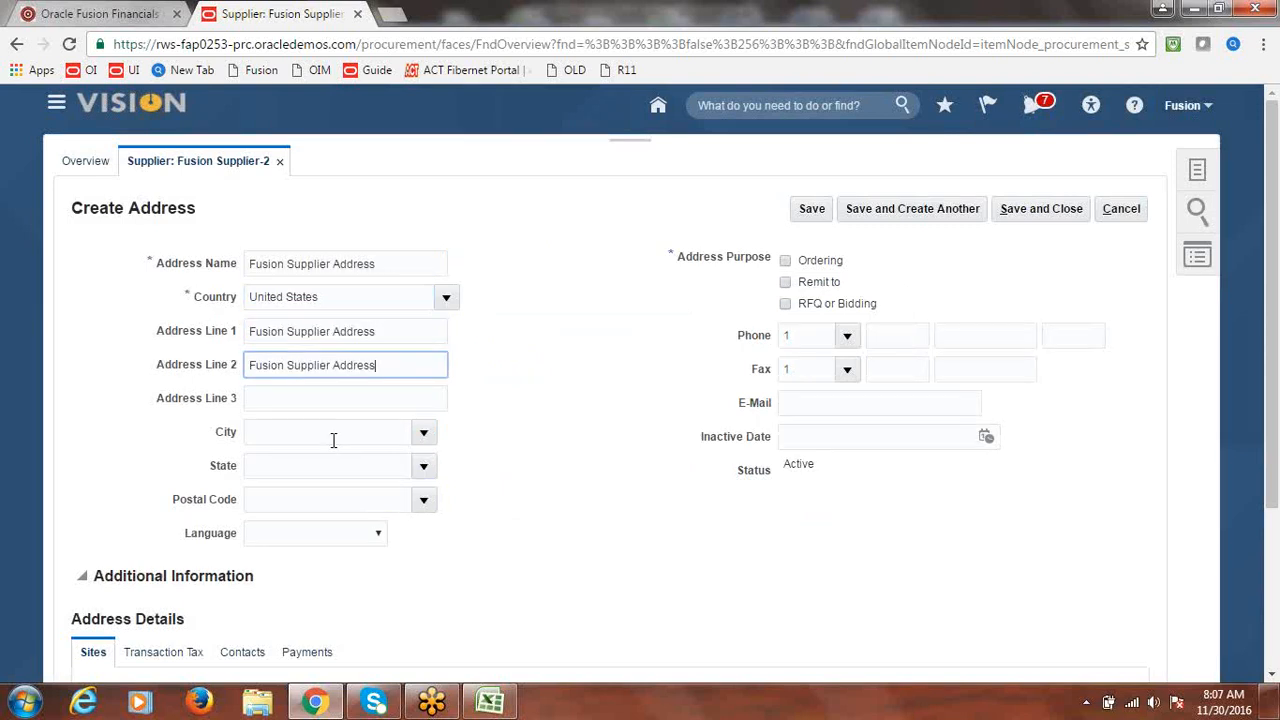
{"action": "left_click", "coordinate": [320, 397]}
{"action": "key", "text": "ctrl+v"}
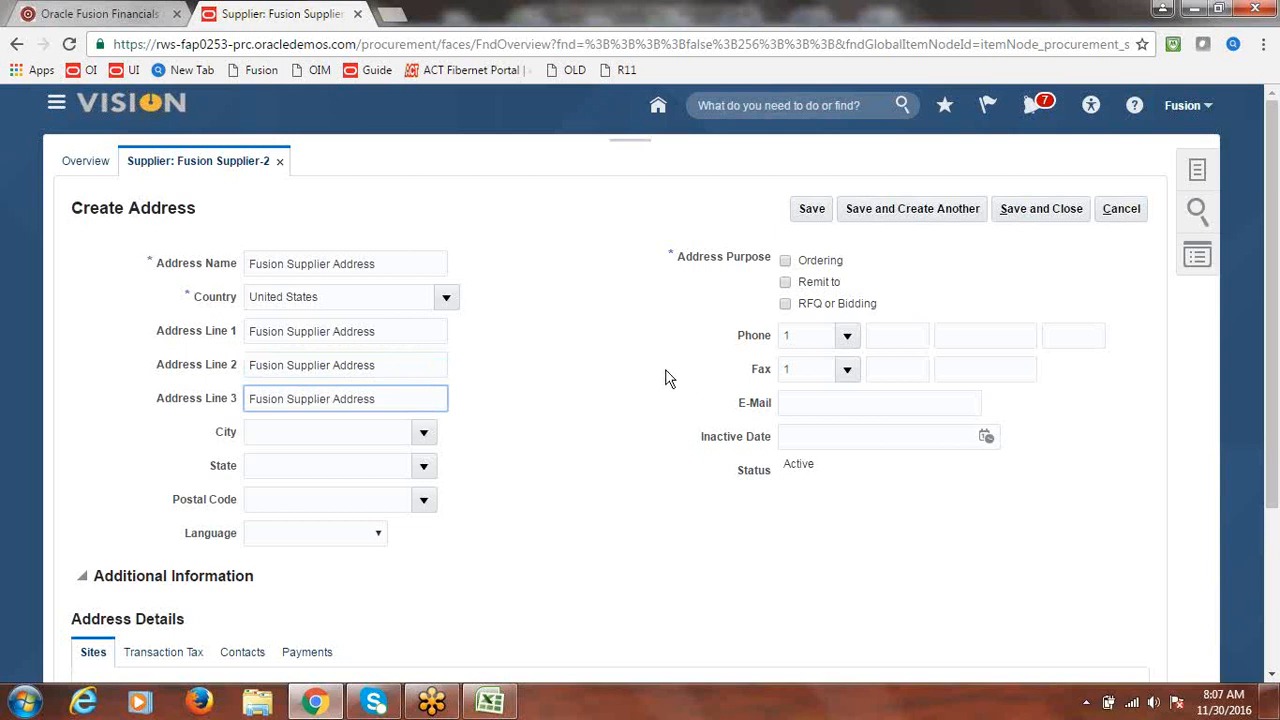
{"action": "left_click", "coordinate": [532, 333]}
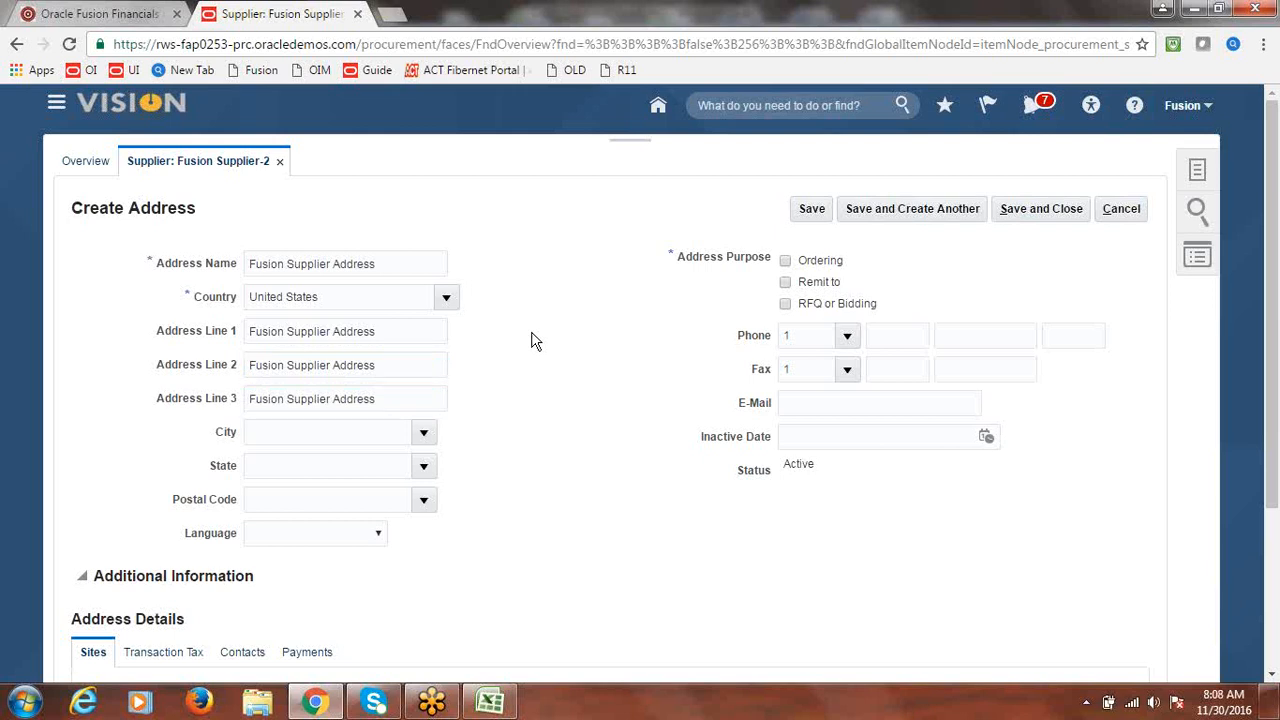
- Set city Aaron, Kentucky, postal code 42602, and mark the address for Ordering and Remit to
{"action": "left_click", "coordinate": [424, 437]}
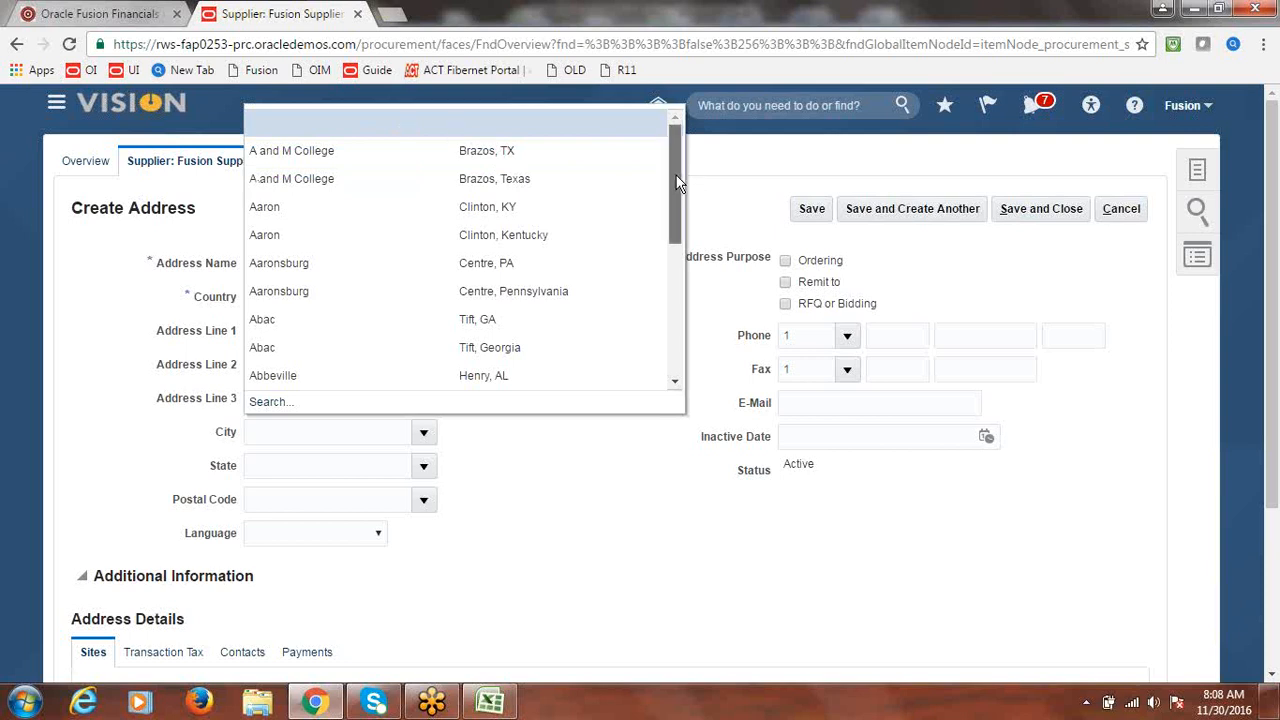
{"action": "left_click_drag", "start_coordinate": [680, 184], "coordinate": [680, 185]}
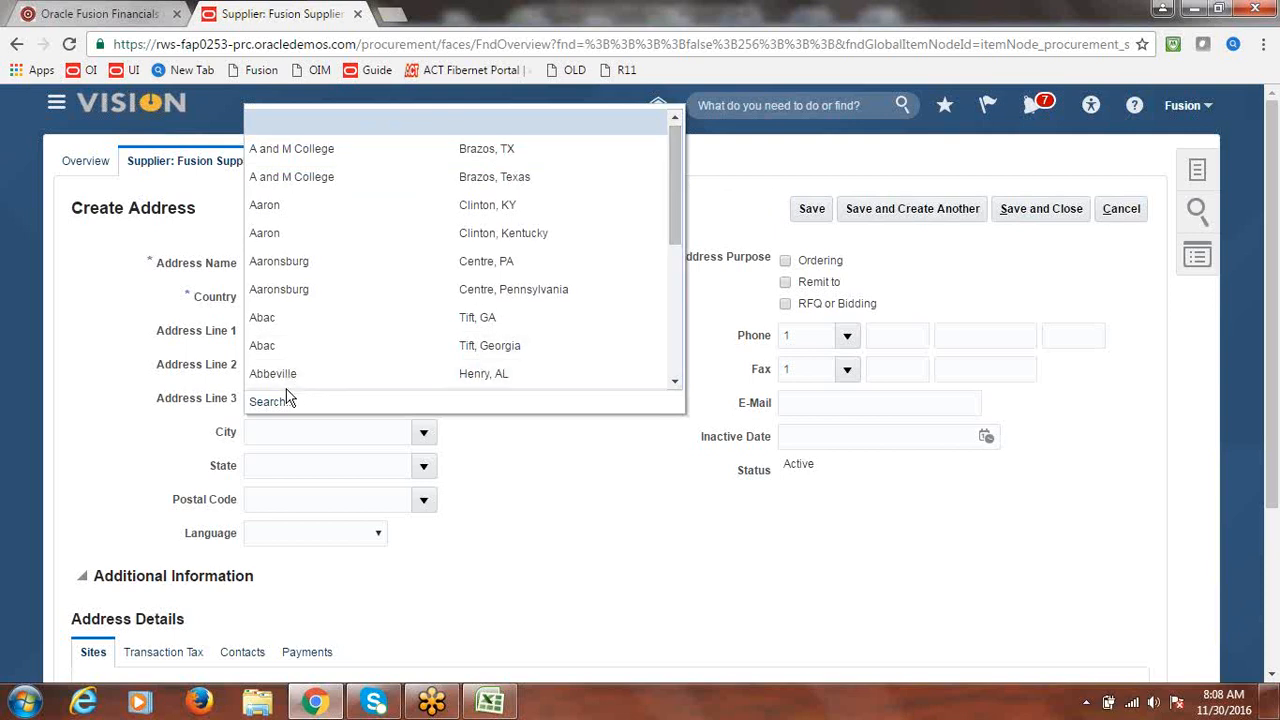
{"action": "left_click", "coordinate": [323, 232]}
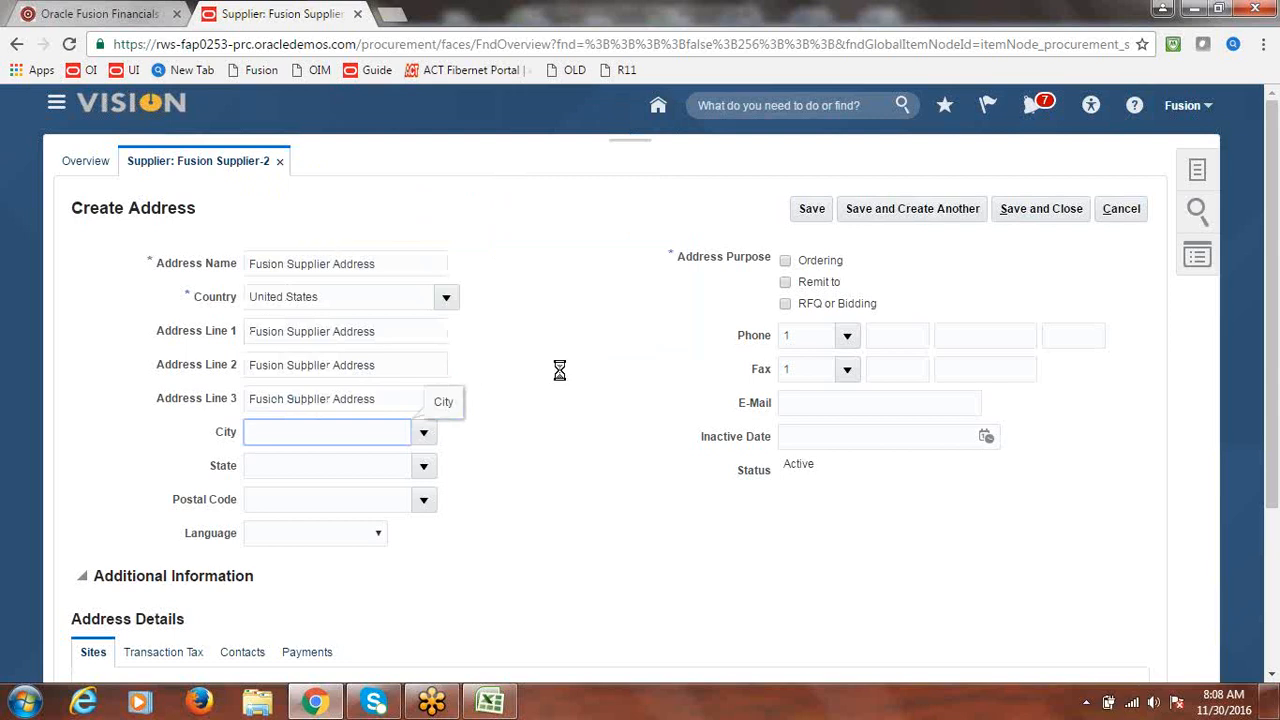
{"action": "left_click", "coordinate": [424, 500]}
{"action": "left_click", "coordinate": [310, 564]}
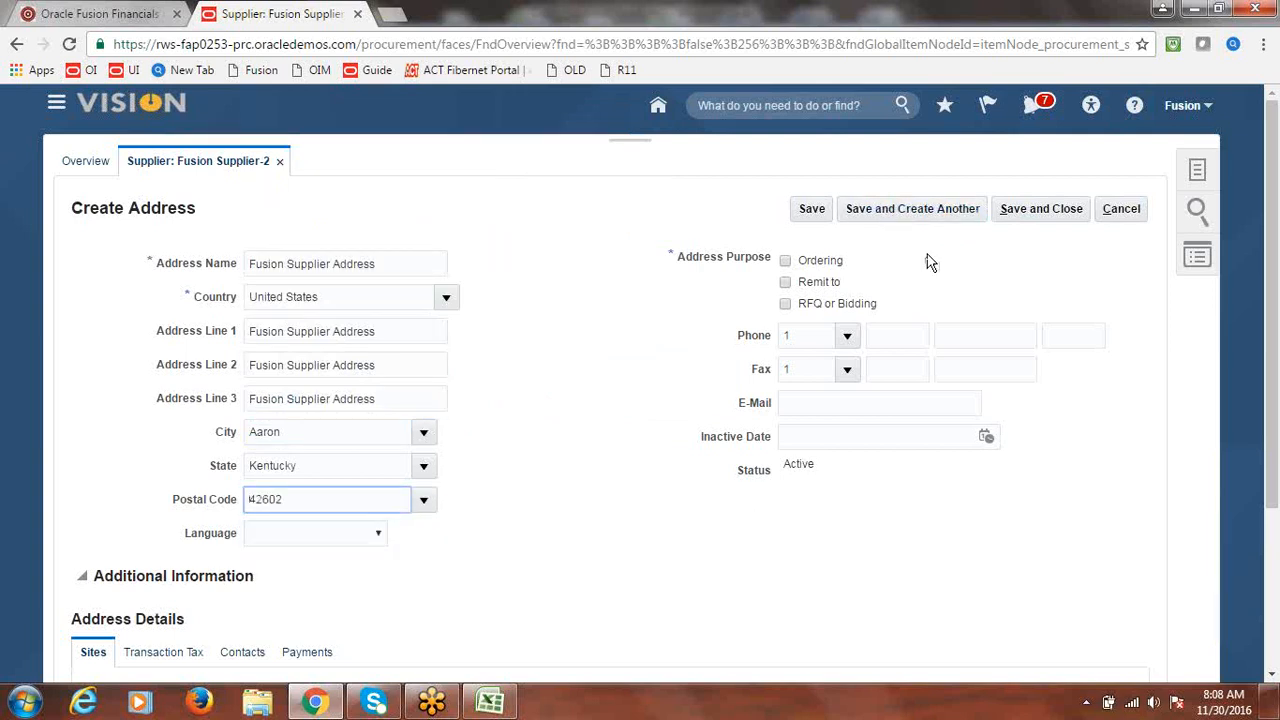
{"action": "left_click", "coordinate": [785, 261]}
{"action": "left_click", "coordinate": [785, 282]}
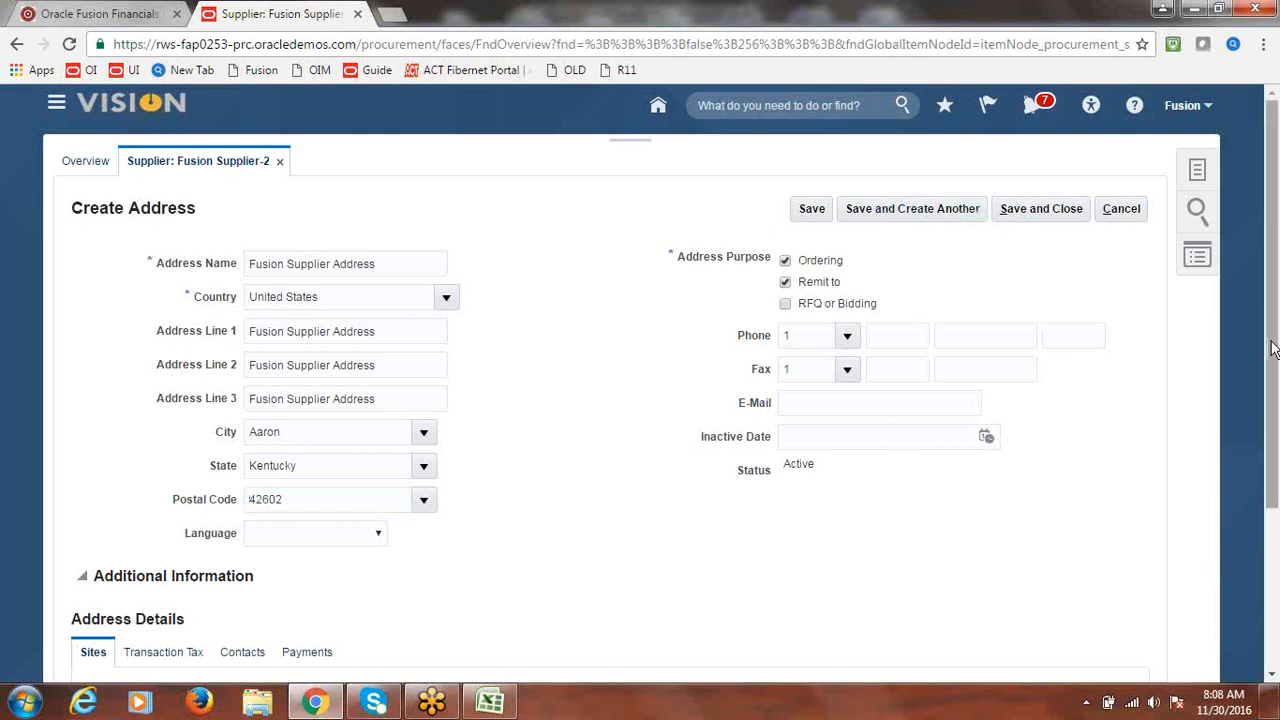
- Save the new address, dismiss the confirmation, and show the supplier's Sites list
{"action": "left_click", "coordinate": [1066, 213]}
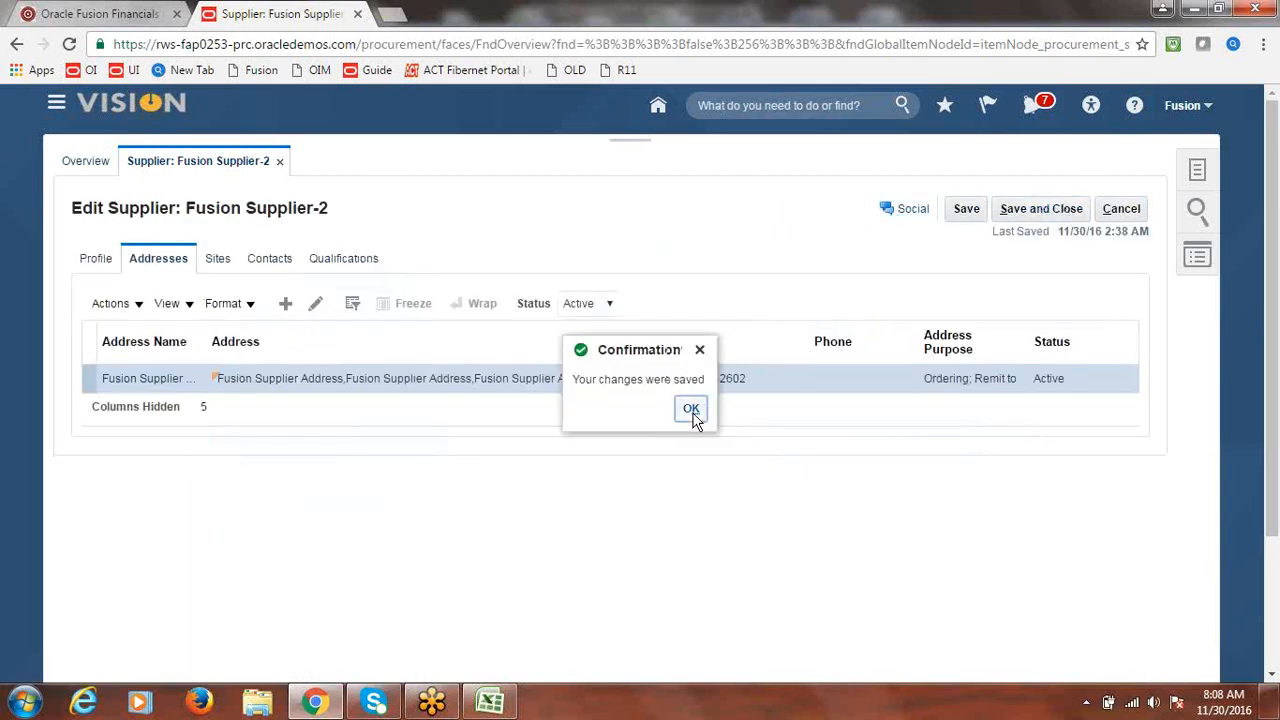
{"action": "left_click", "coordinate": [691, 410]}
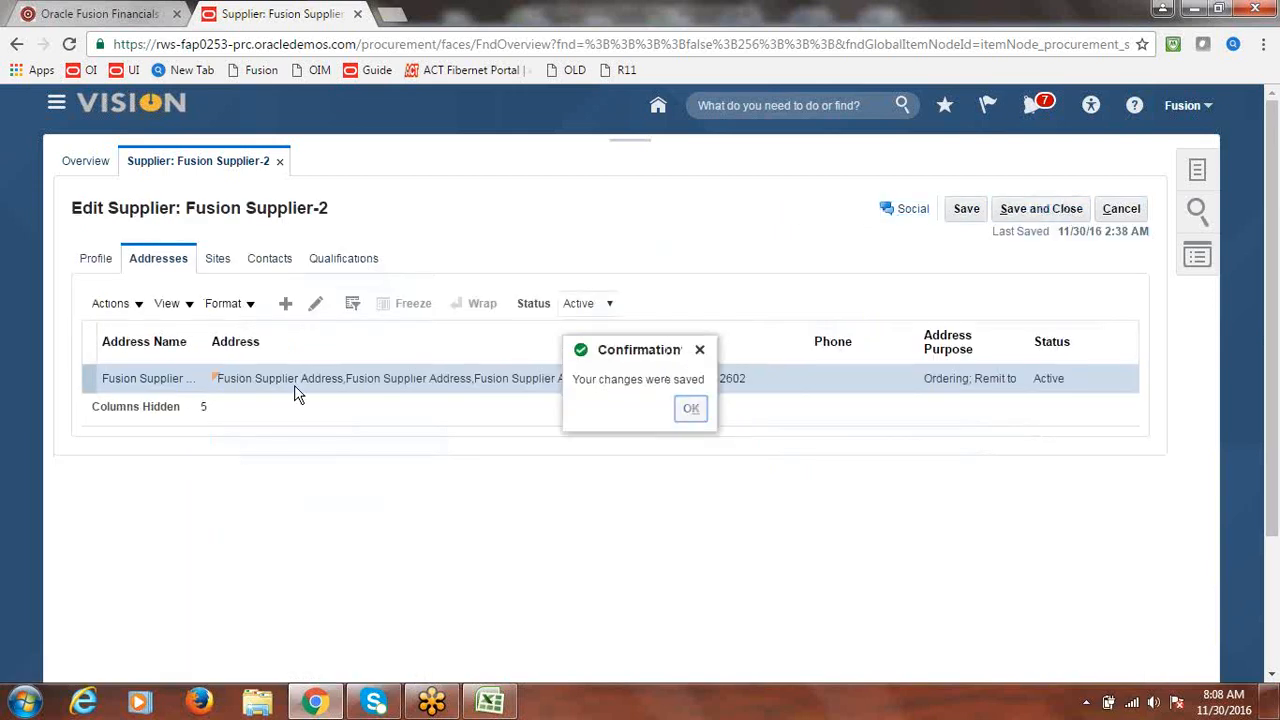
{"action": "left_click", "coordinate": [219, 259]}
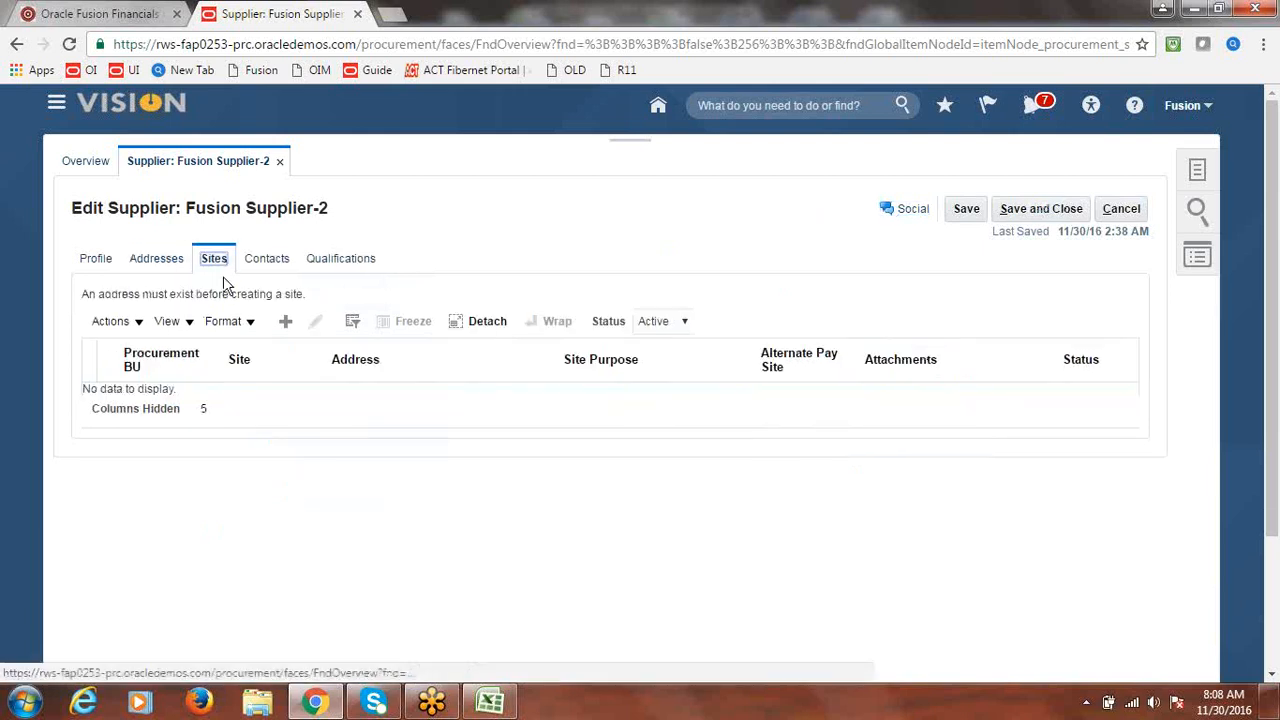
- Add site Site1 on Fusion Supplier Address and save it
{"action": "left_click", "coordinate": [288, 323]}
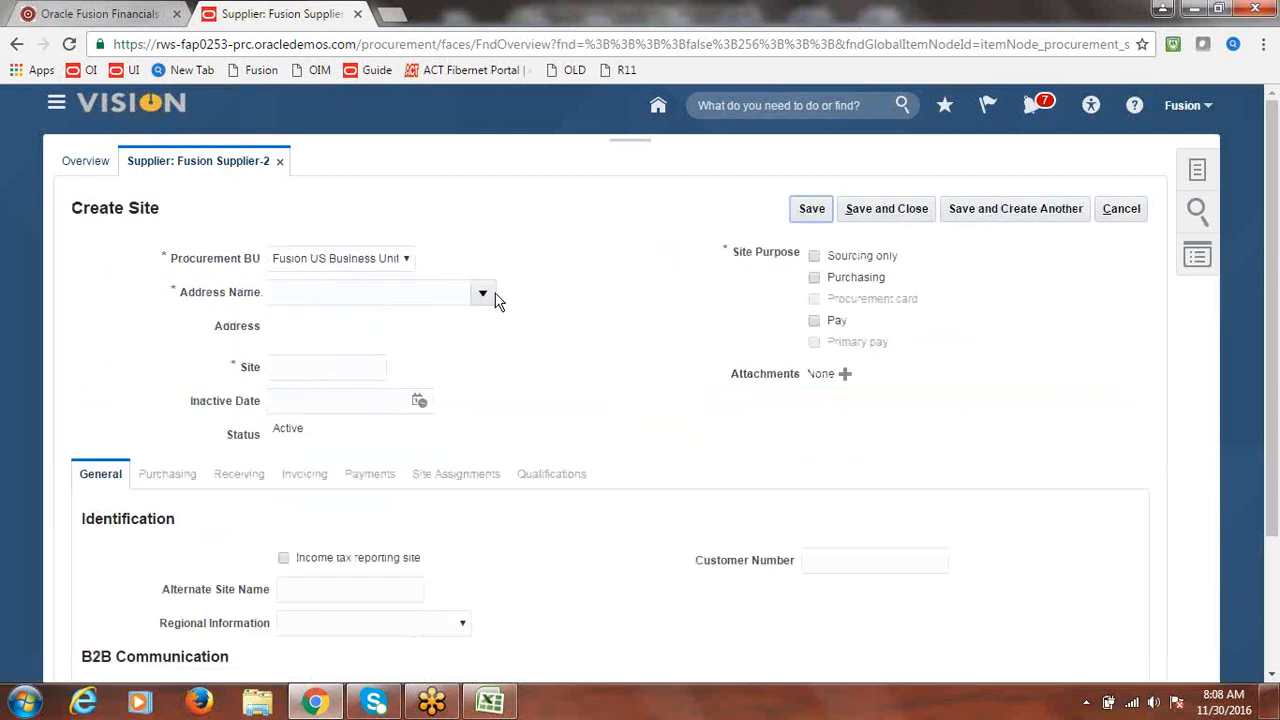
{"action": "left_click", "coordinate": [484, 296]}
{"action": "left_click", "coordinate": [433, 327]}
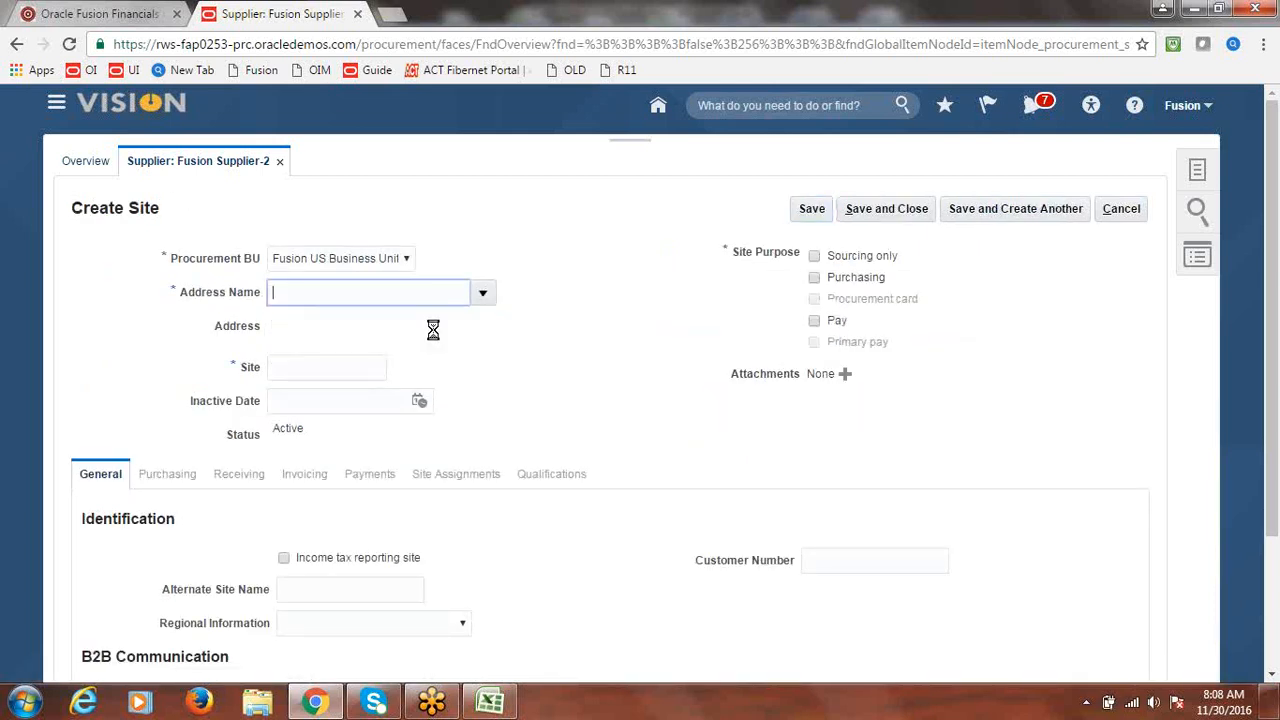
{"action": "left_click", "coordinate": [366, 368]}
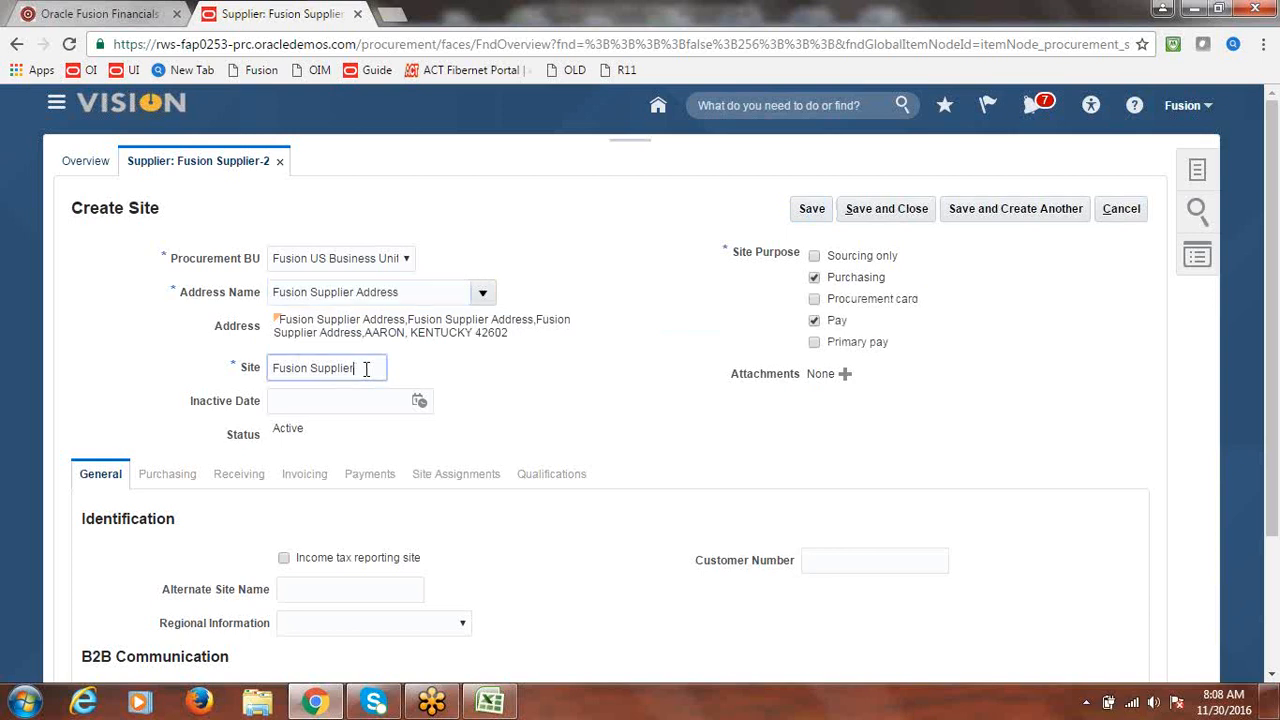
{"action": "key", "text": "BackSpace"}
{"action": "key", "text": "BackSpace"}
{"action": "key", "text": "BackSpace"}
{"action": "key", "text": "BackSpace"}
{"action": "key", "text": "BackSpace"}
{"action": "key", "text": "BackSpace"}
{"action": "key", "text": "BackSpace"}
{"action": "key", "text": "BackSpace"}
{"action": "key", "text": "BackSpace"}
{"action": "type", "text": "Site1"}
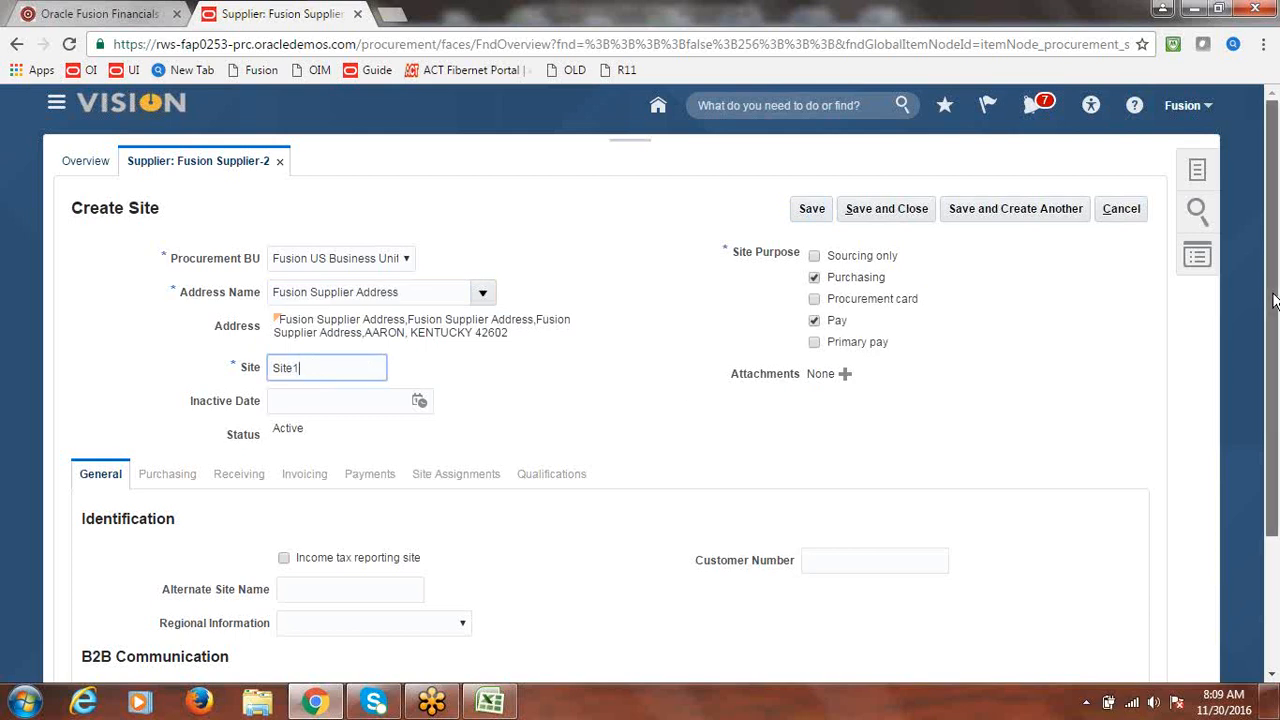
{"action": "left_click", "coordinate": [811, 209]}
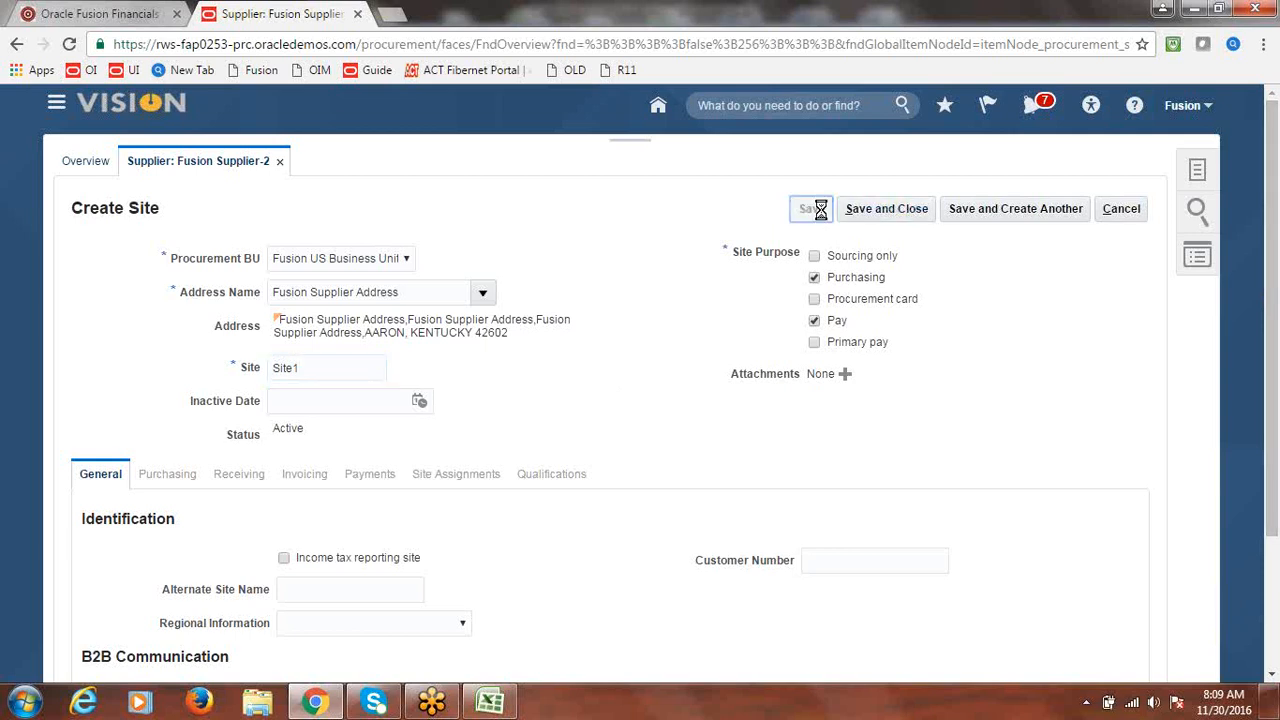
- Make Check the default payment method on Site1's Payments tab
{"action": "left_click", "coordinate": [372, 483]}
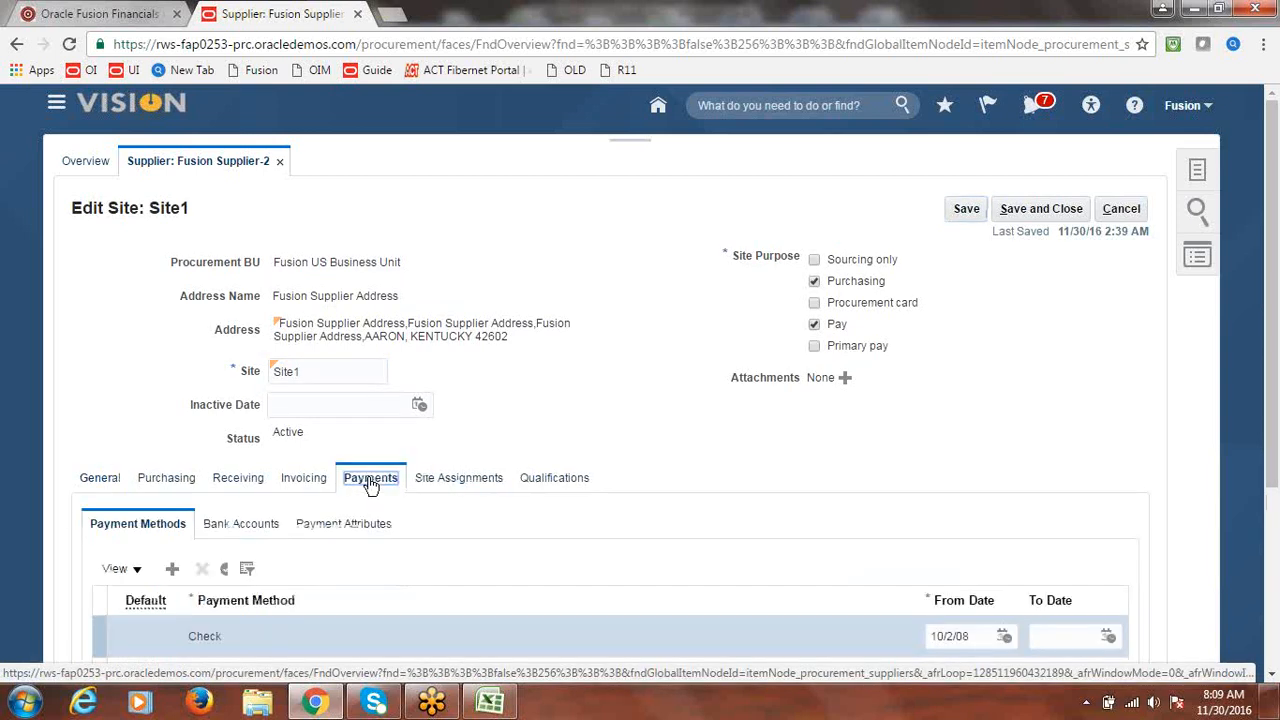
{"action": "scroll", "coordinate": [1272, 360], "scroll_direction": "down", "scroll_amount": 1}
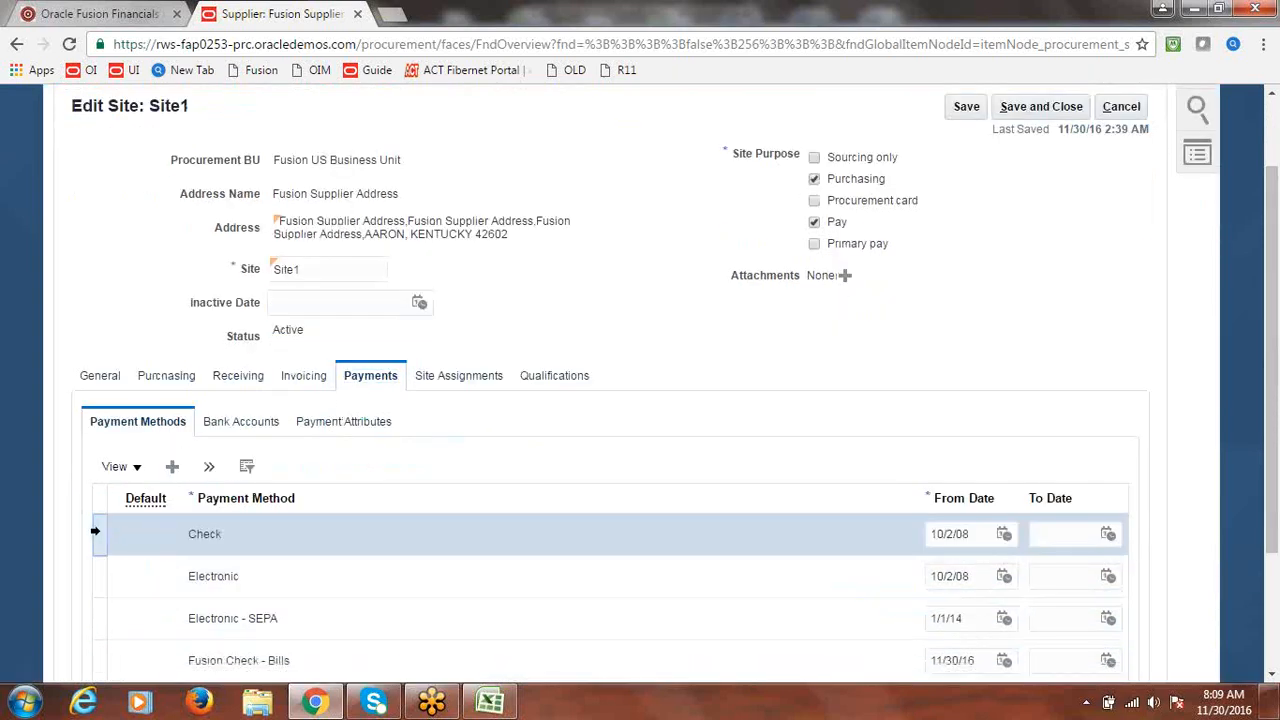
{"action": "left_click", "coordinate": [210, 468]}
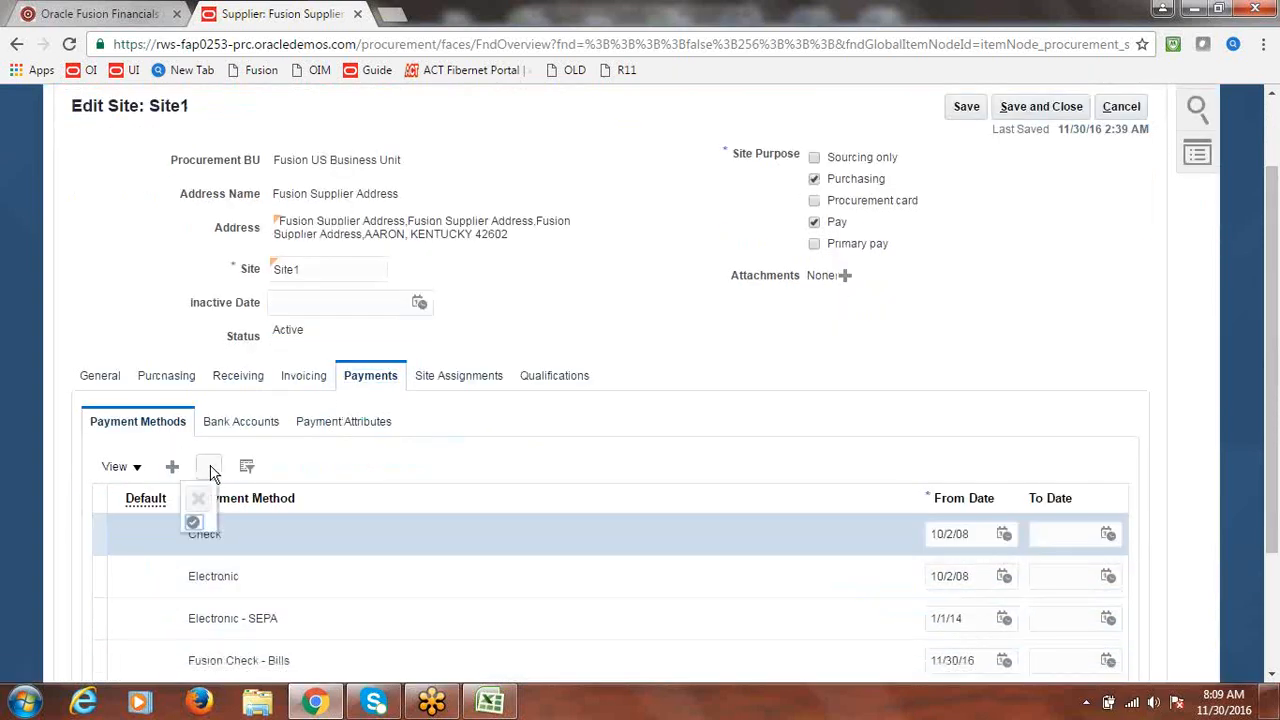
{"action": "left_click", "coordinate": [194, 524]}
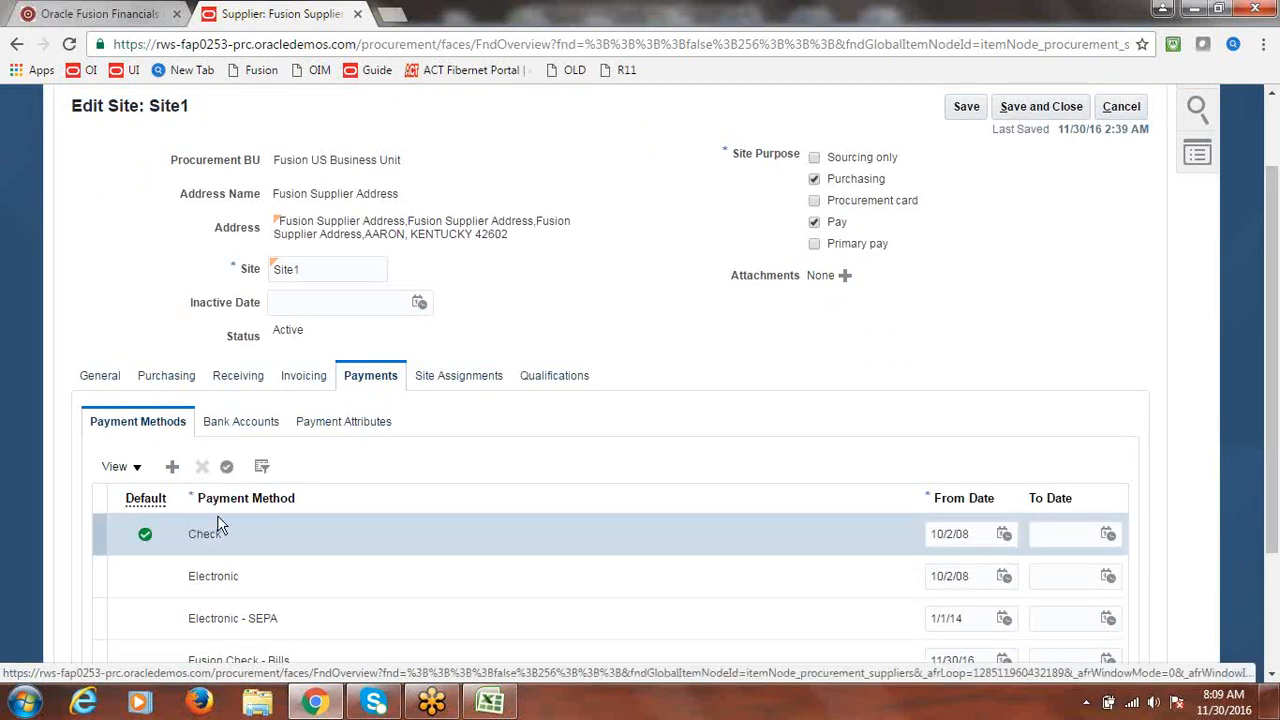
{"action": "scroll", "coordinate": [1272, 360], "scroll_direction": "up", "scroll_amount": 1}
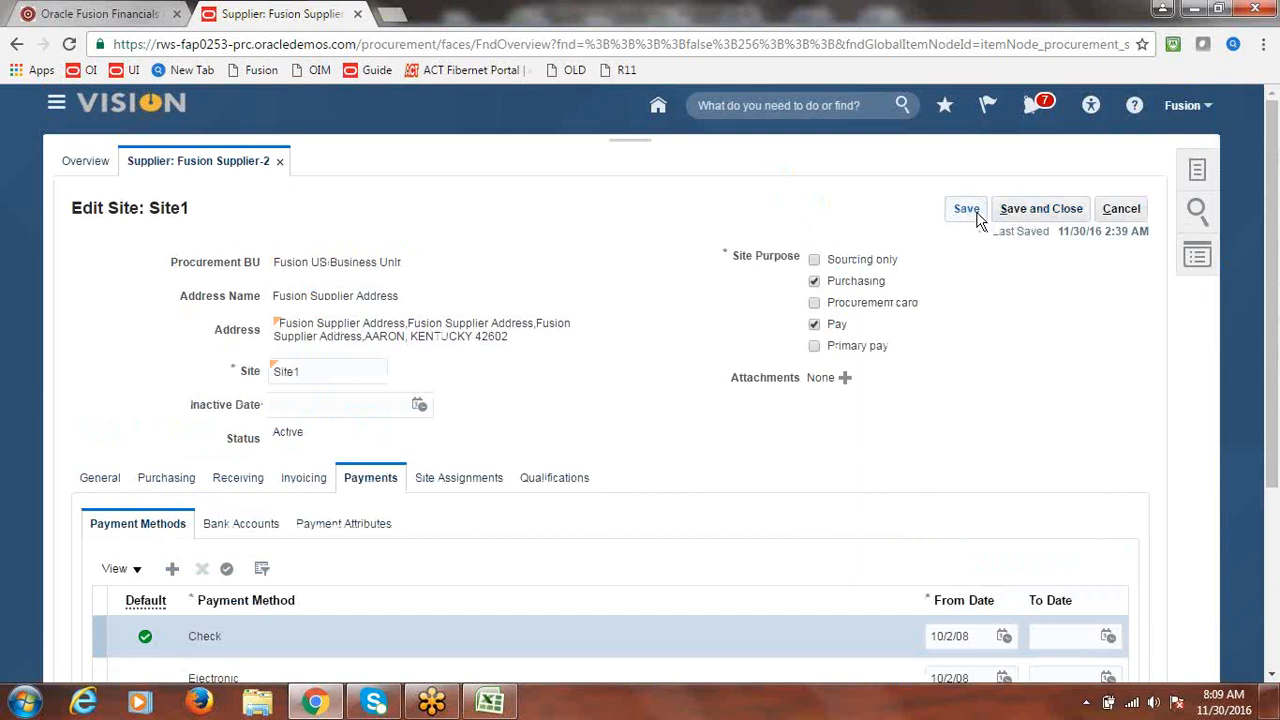
- Assign Site1 to Fusion US Business Unit with the Fusion Expense distribution set
{"action": "left_click", "coordinate": [452, 483]}
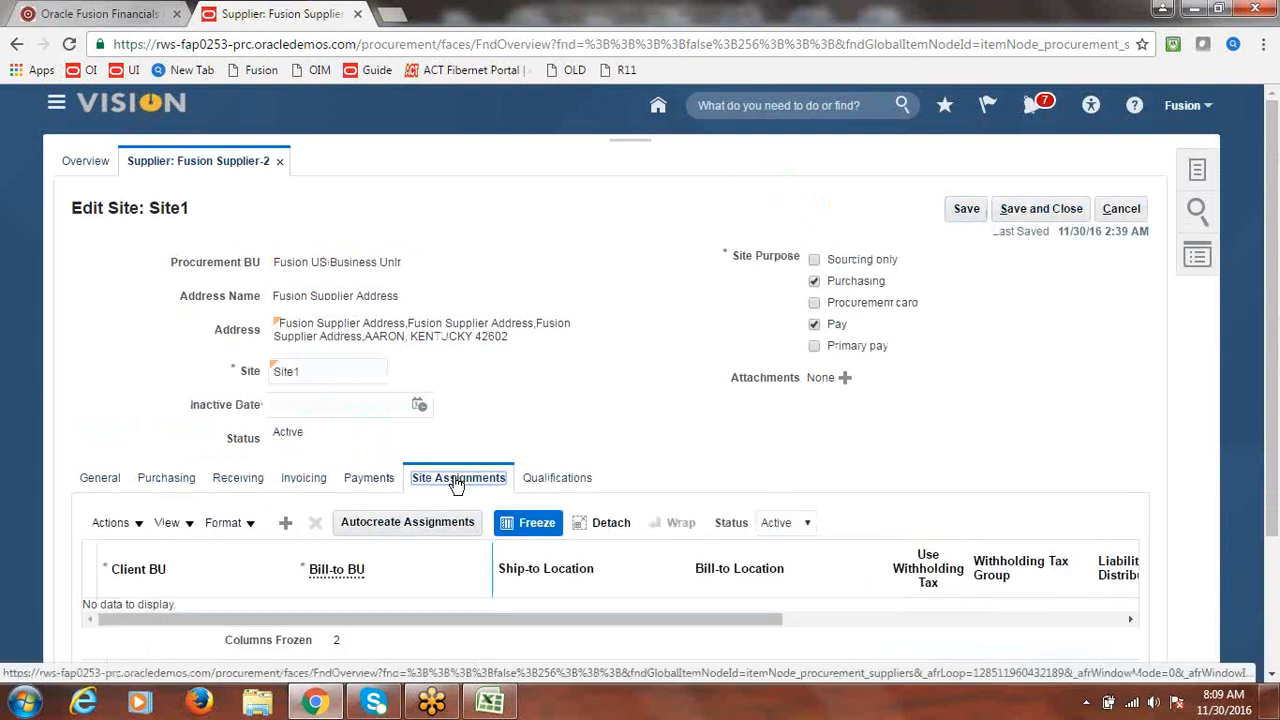
{"action": "left_click", "coordinate": [287, 522]}
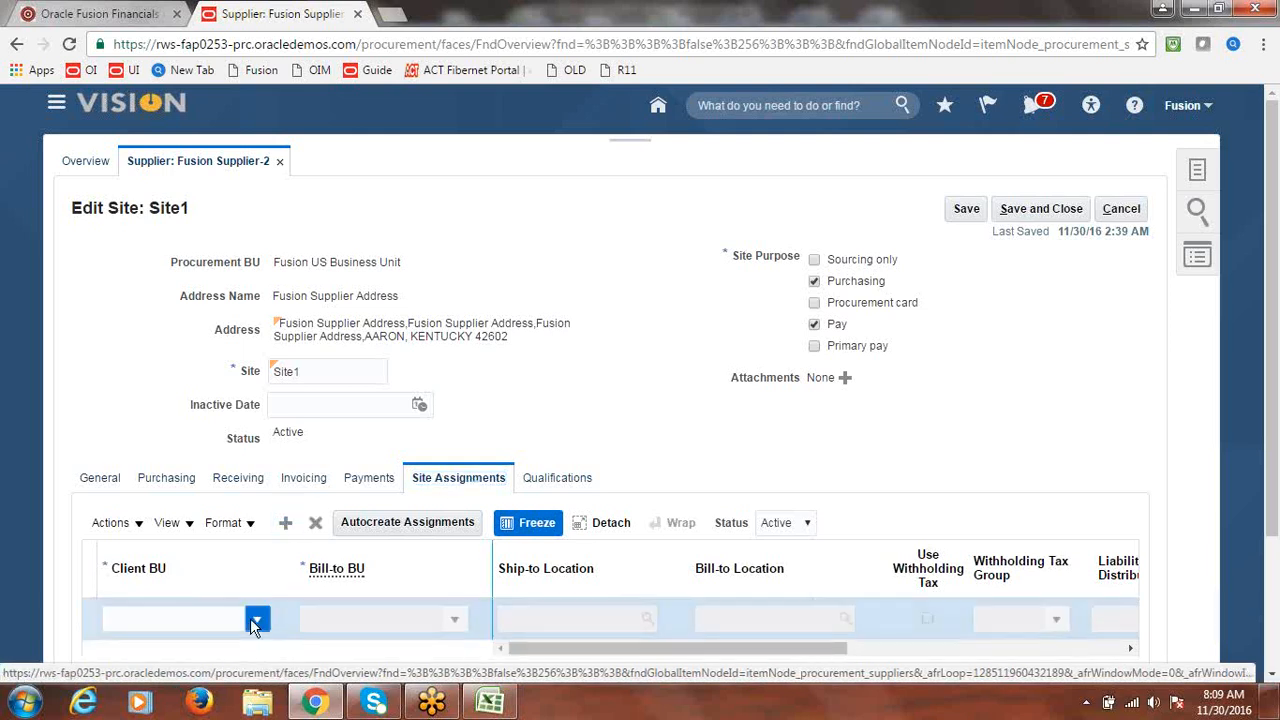
{"action": "left_click", "coordinate": [255, 620]}
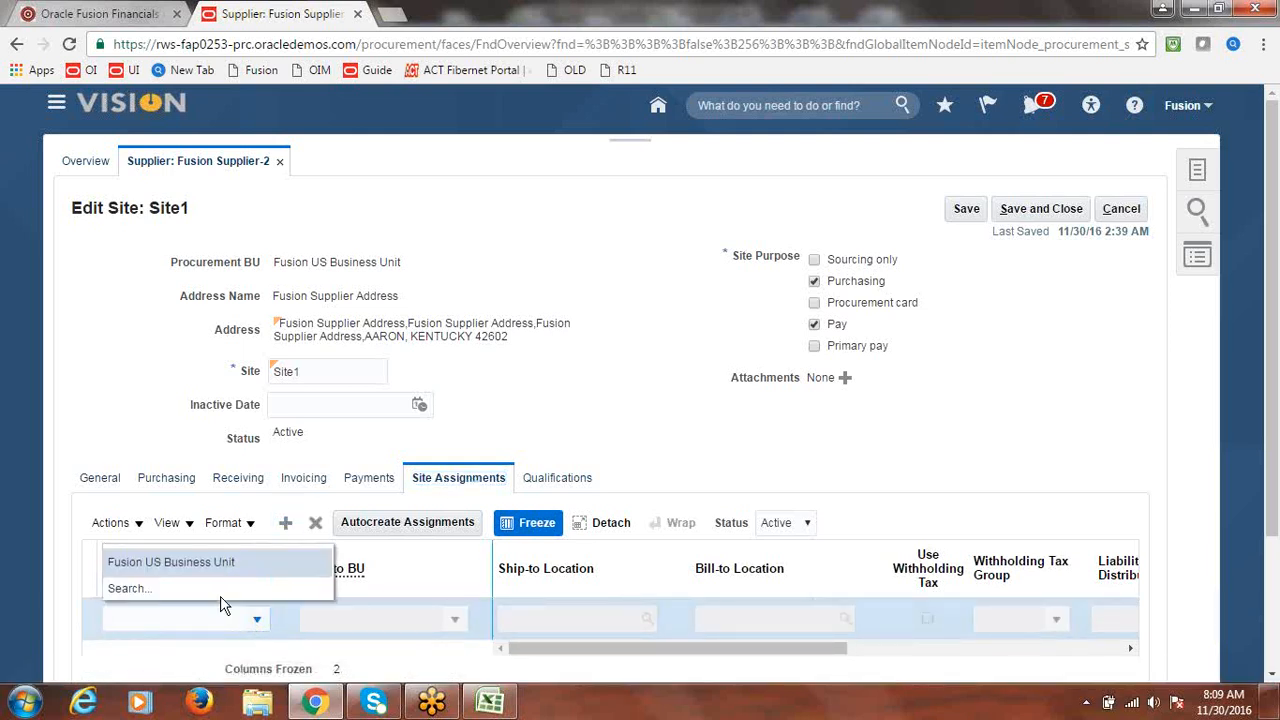
{"action": "left_click", "coordinate": [188, 561]}
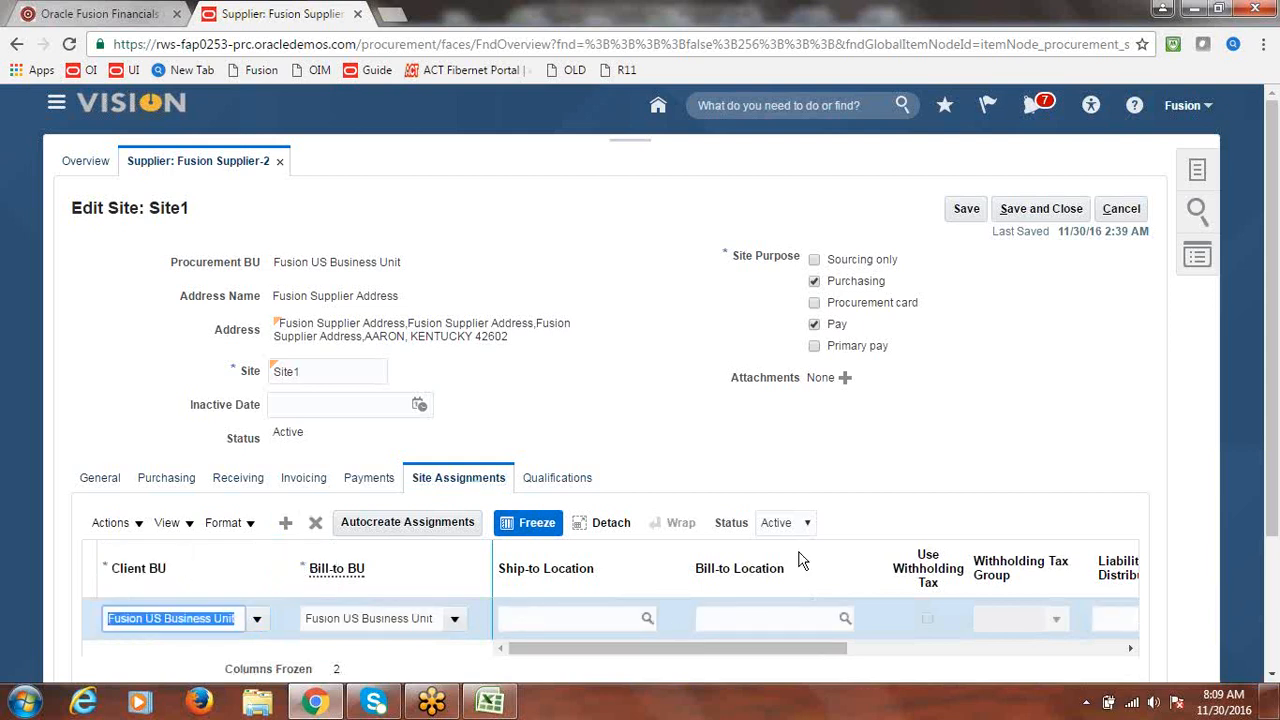
{"action": "left_click_drag", "start_coordinate": [784, 655], "coordinate": [980, 663]}
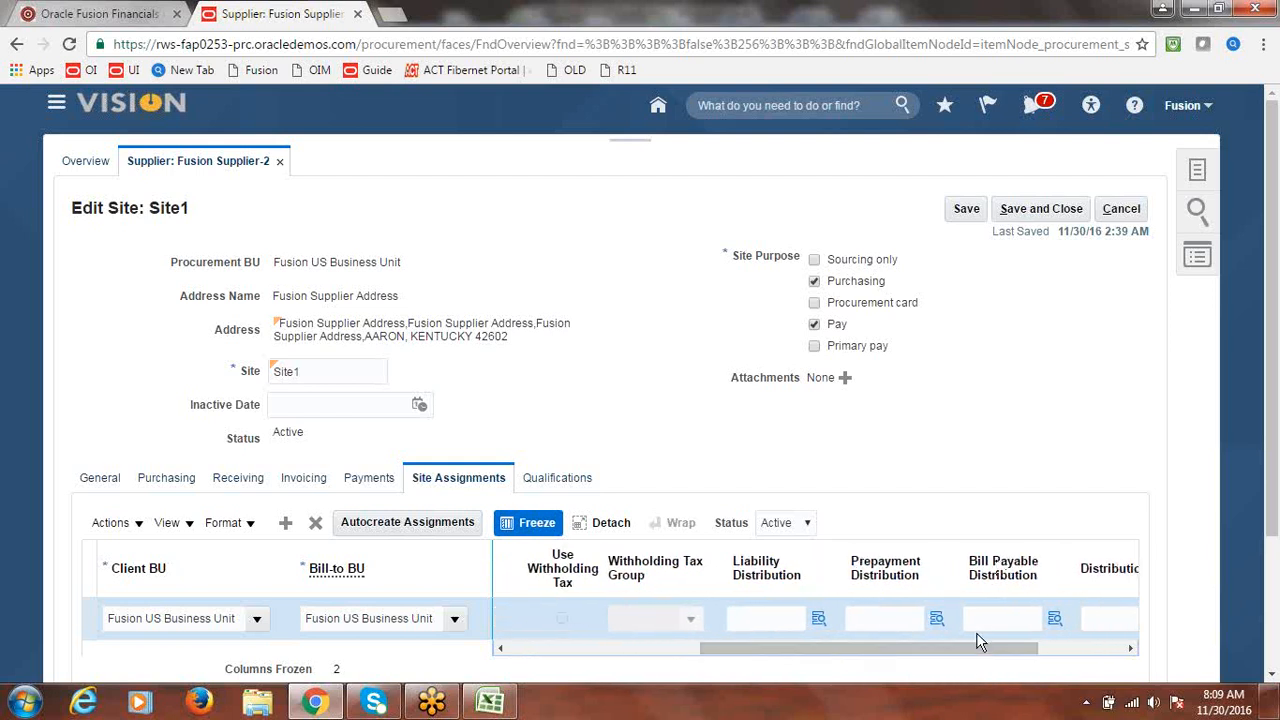
{"action": "left_click_drag", "start_coordinate": [982, 648], "coordinate": [1058, 660]}
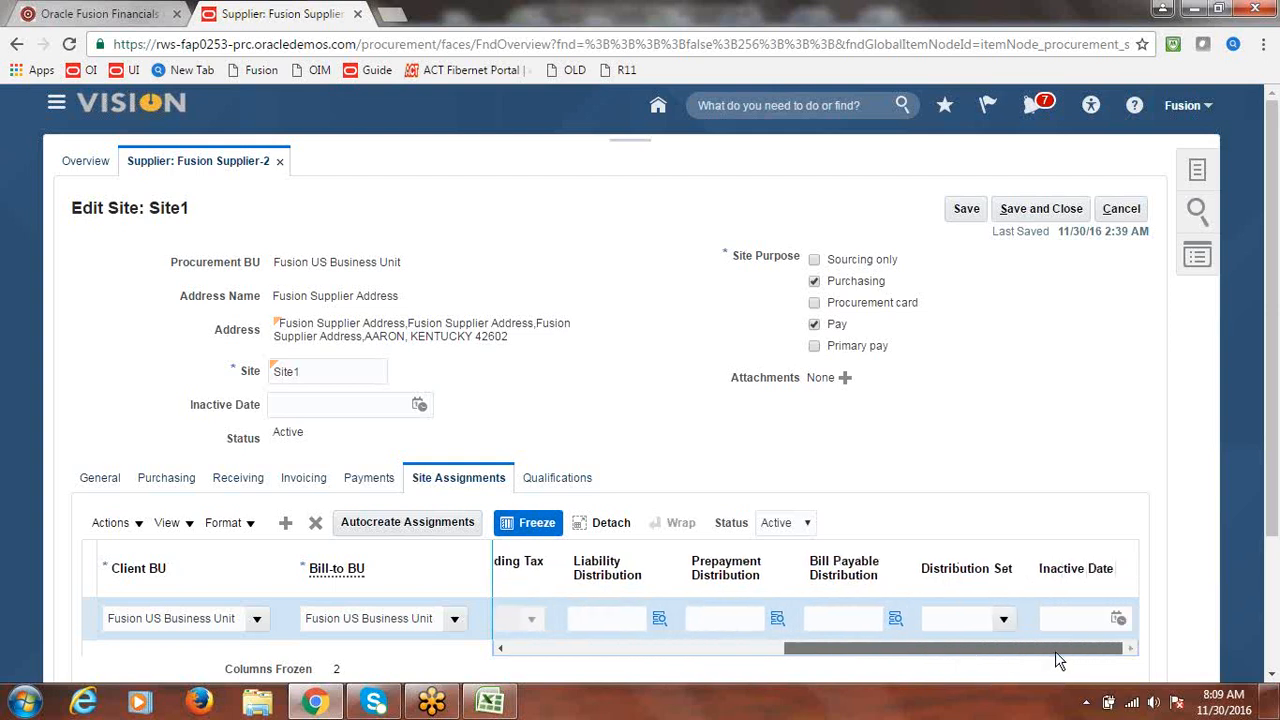
{"action": "left_click", "coordinate": [1004, 622]}
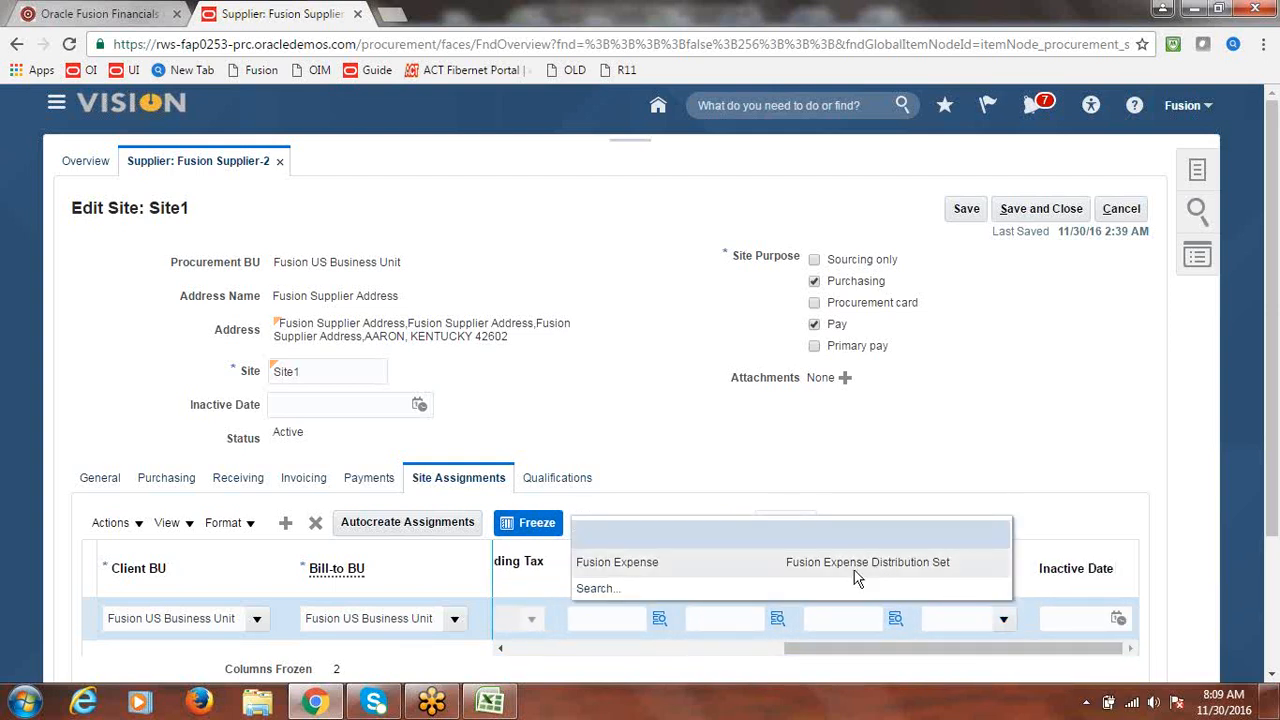
{"action": "left_click", "coordinate": [795, 568]}
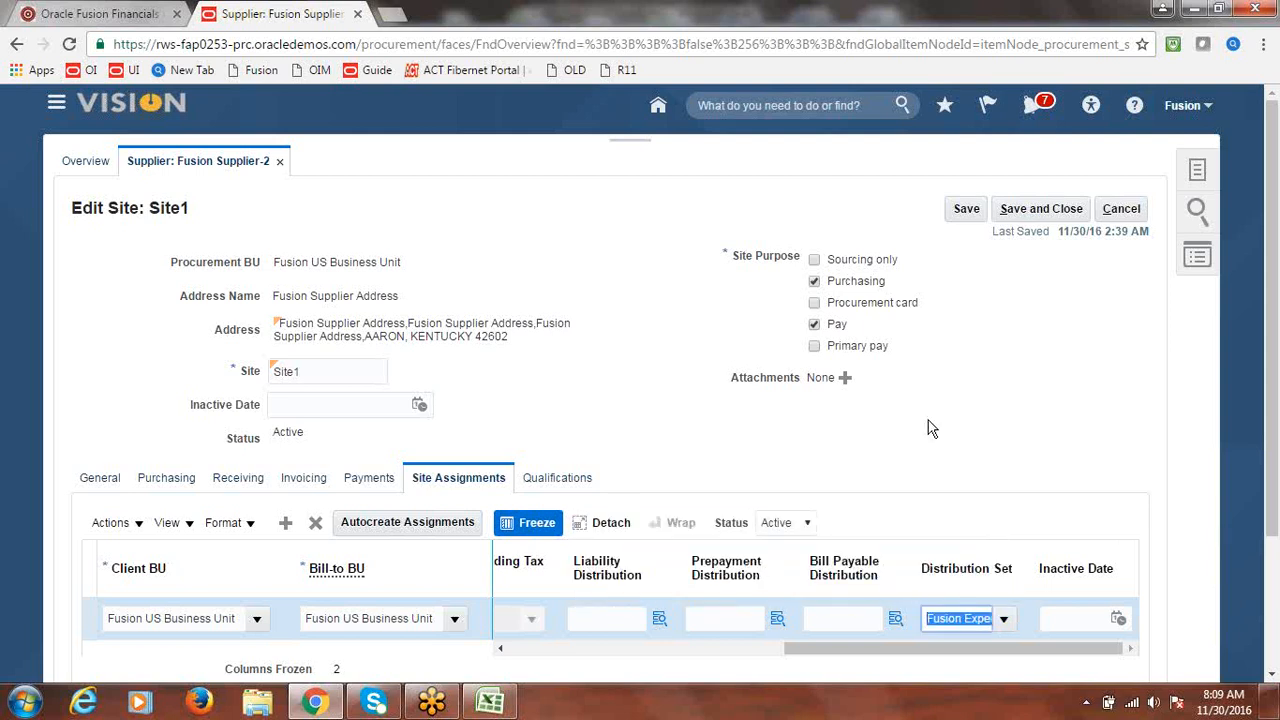
- Save and close Site1 and then Fusion Supplier-2, dismissing both confirmations
{"action": "left_click", "coordinate": [1045, 208]}
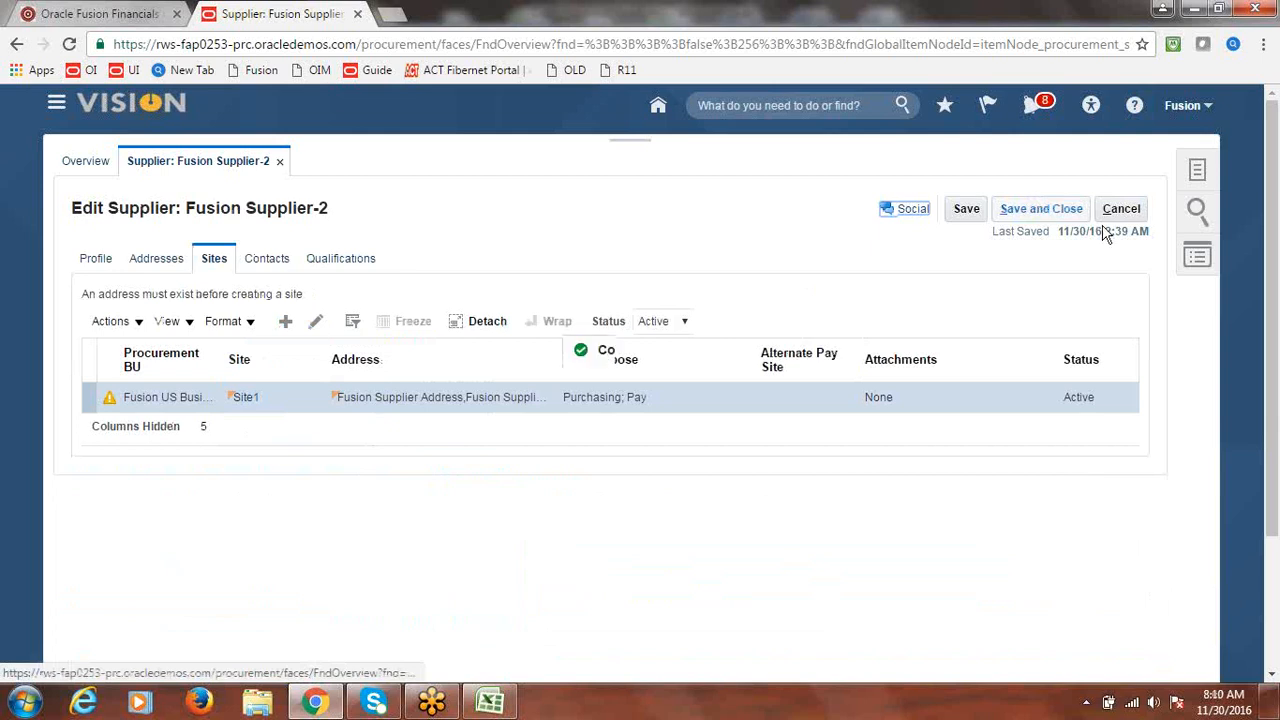
{"action": "left_click", "coordinate": [691, 408]}
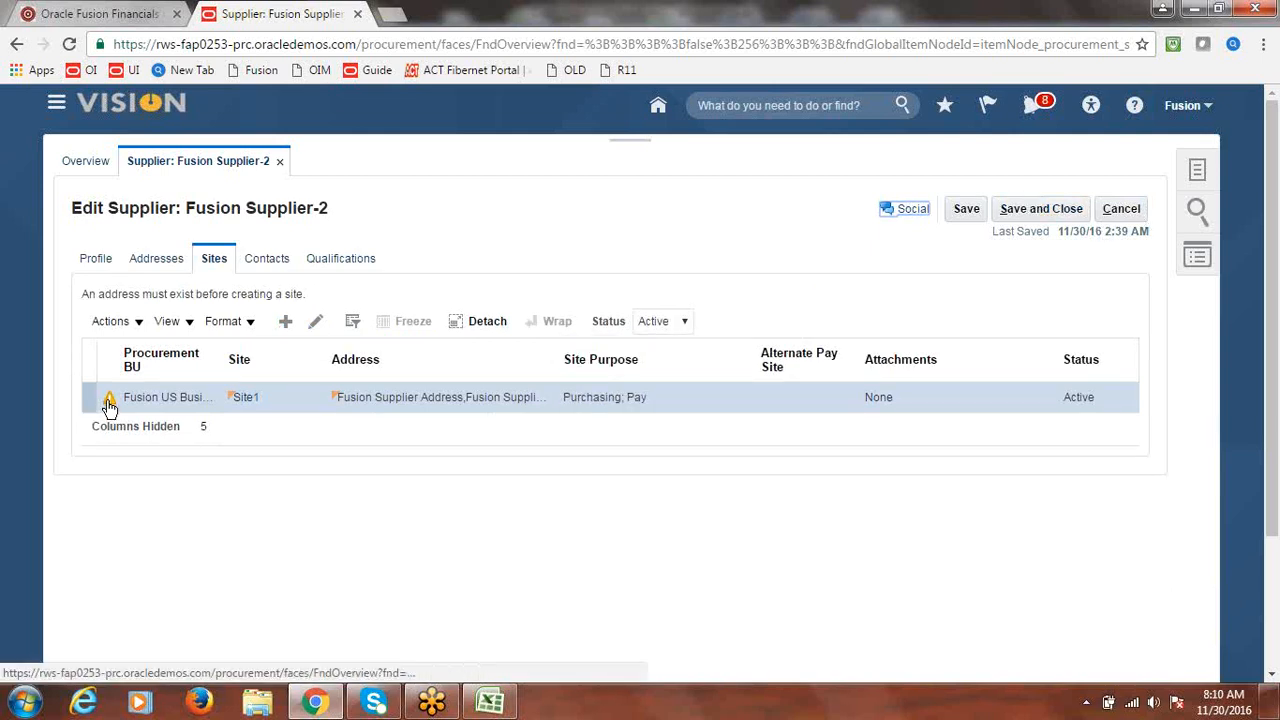
{"action": "mouse_move", "coordinate": [109, 402]}
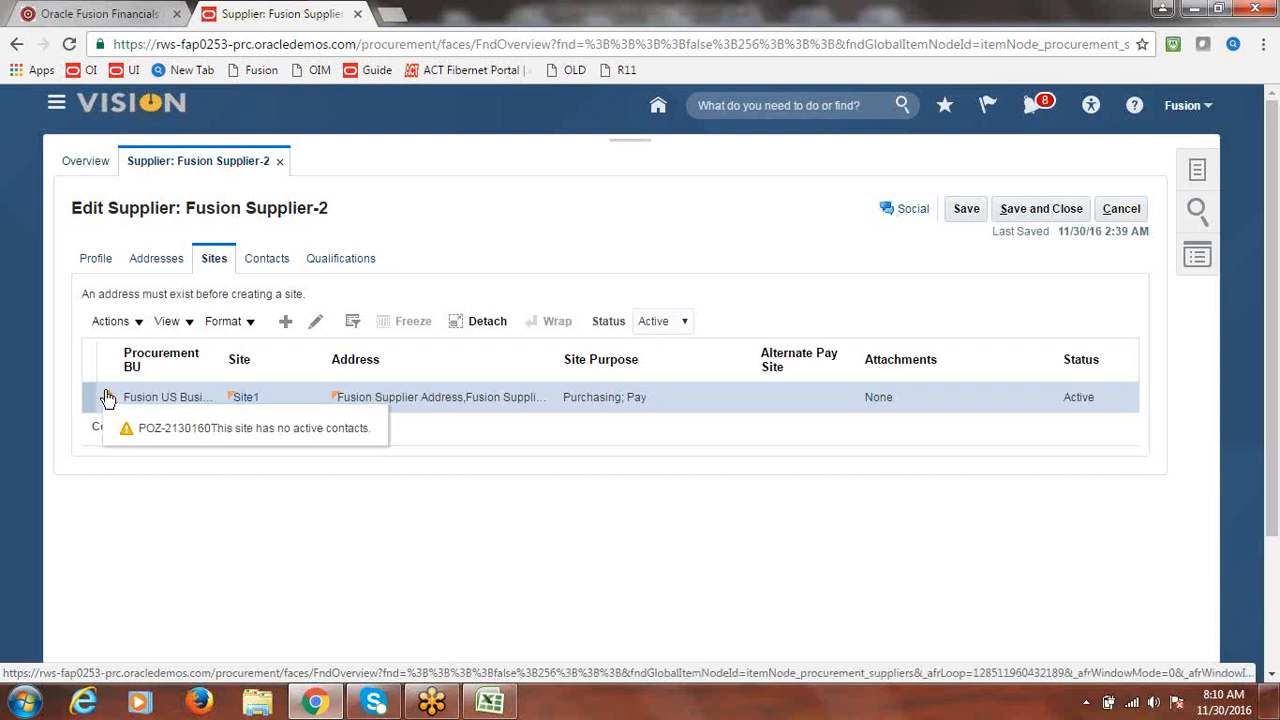
{"action": "left_click", "coordinate": [1040, 210]}
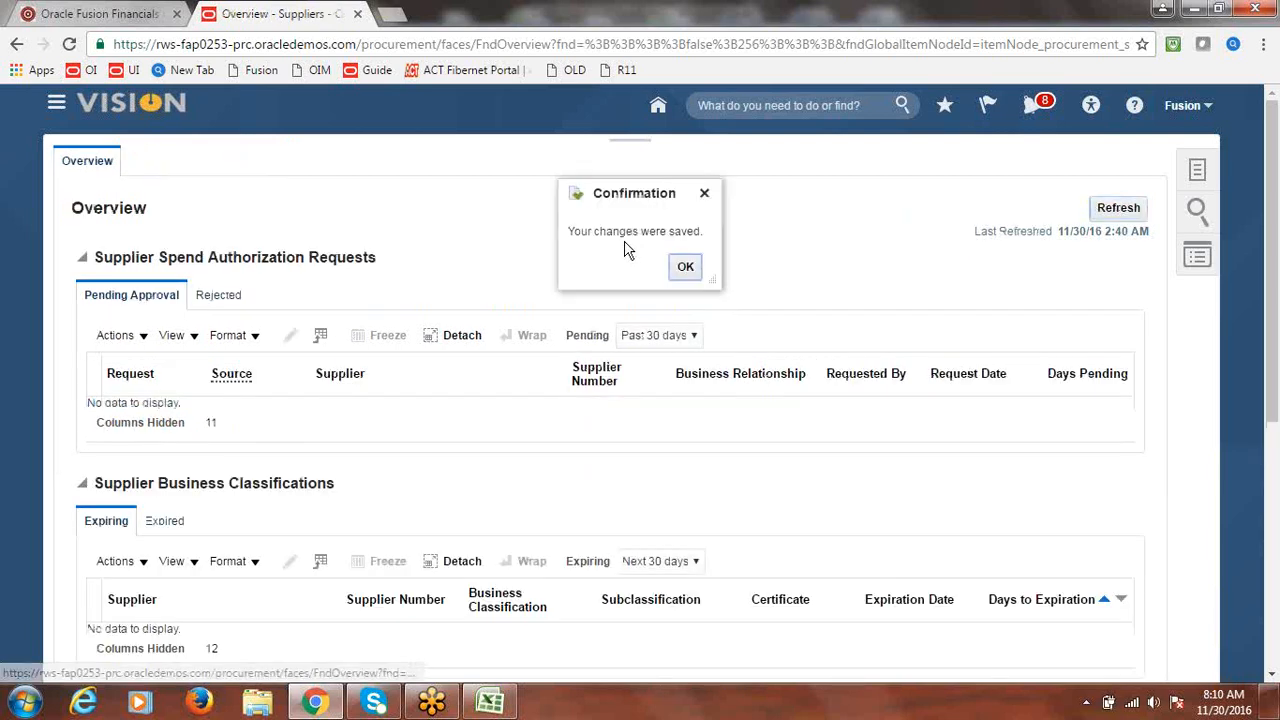
{"action": "left_click", "coordinate": [686, 267]}
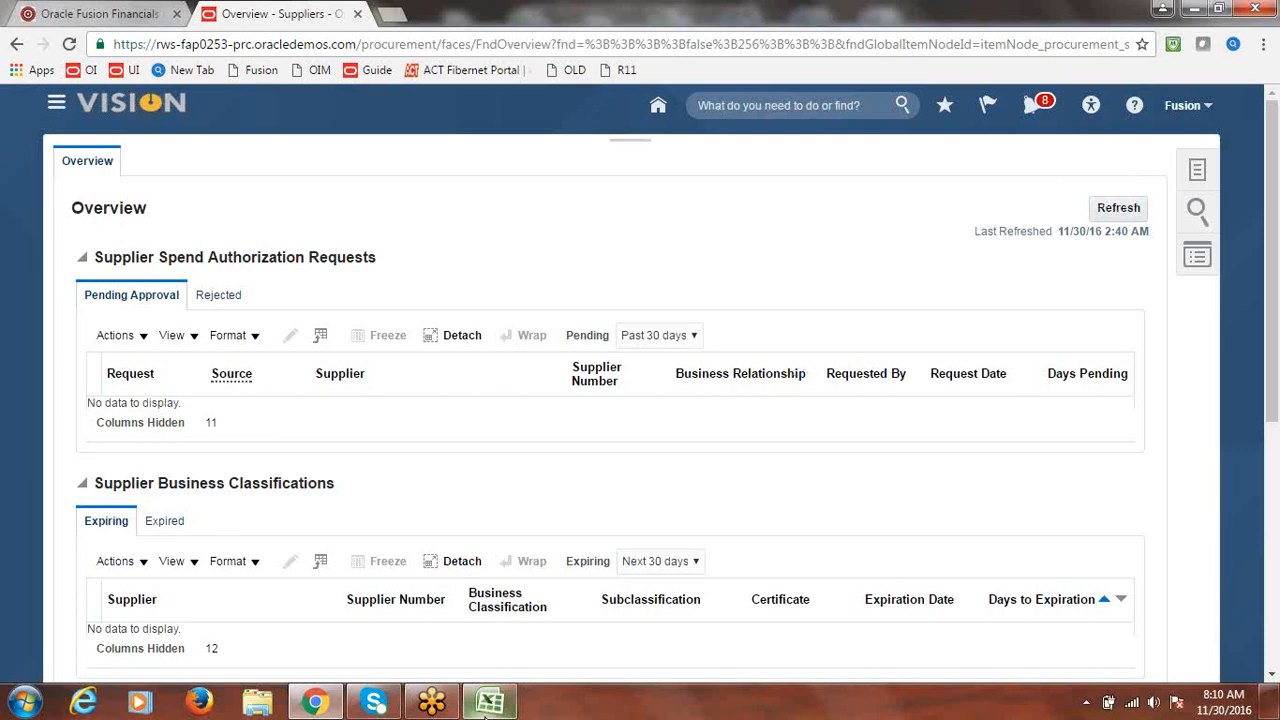
{"action": "left_click", "coordinate": [492, 703]}
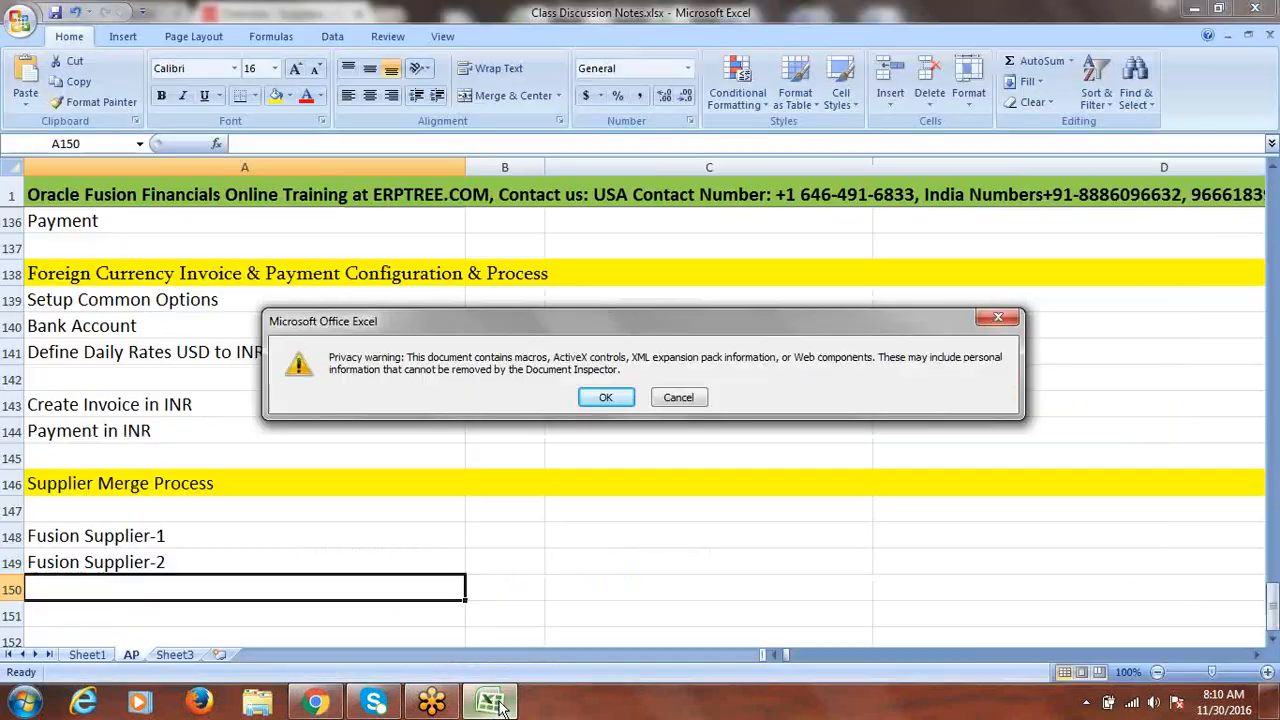
- Dismiss Excel's privacy warning and AutoRecover error, then return to the Oracle Fusion browser
{"action": "left_click", "coordinate": [992, 317]}
{"action": "left_click", "coordinate": [660, 400]}
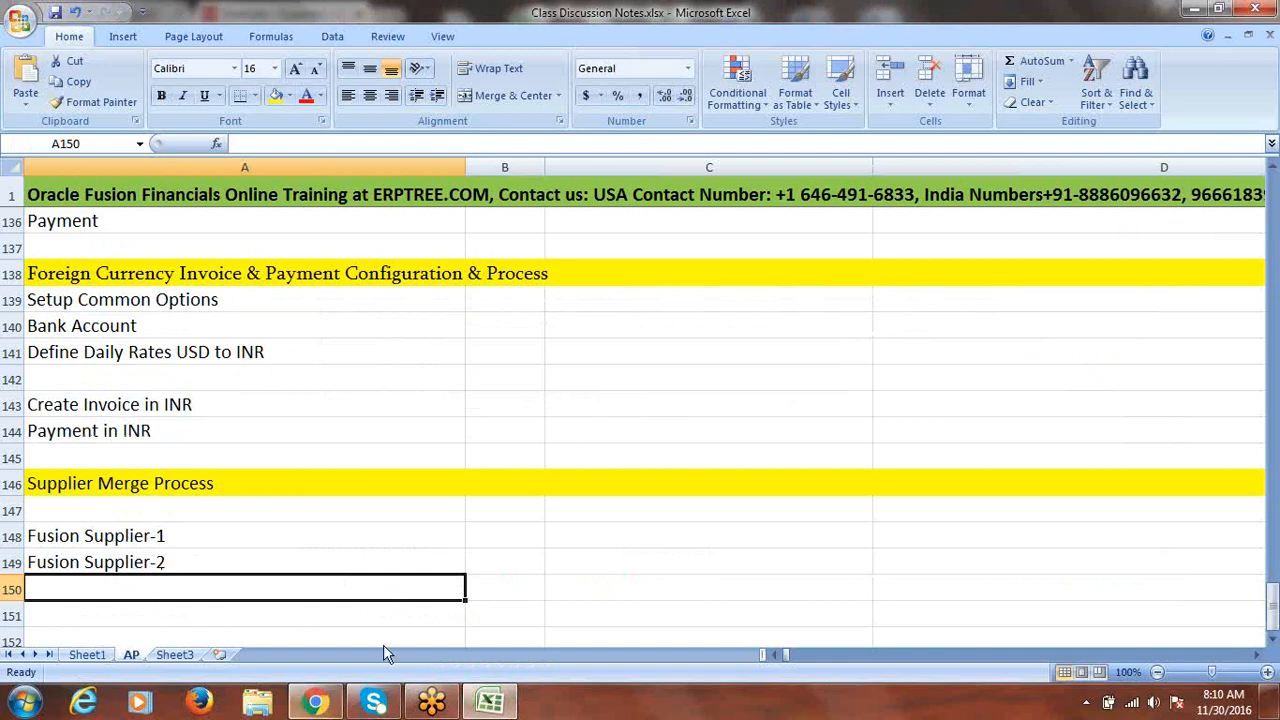
{"action": "left_click", "coordinate": [316, 703]}
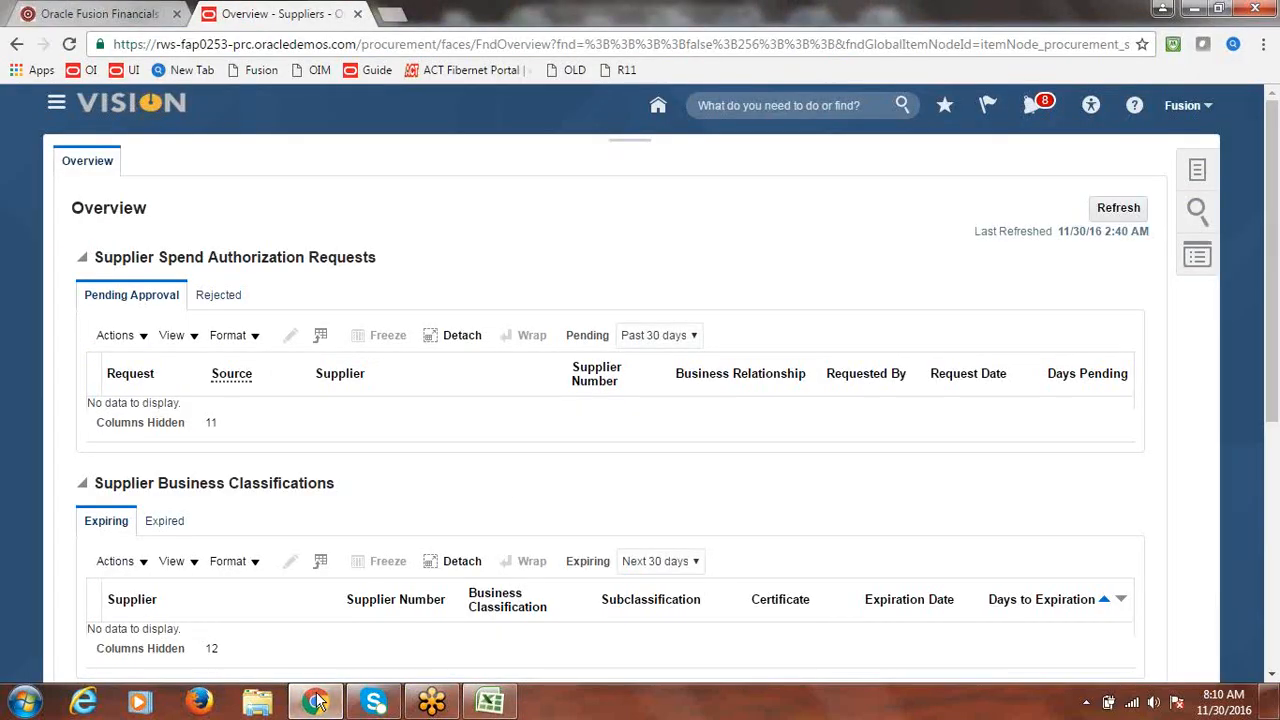
- Open Merge Suppliers from the Suppliers task panel
{"action": "left_click", "coordinate": [1199, 172]}
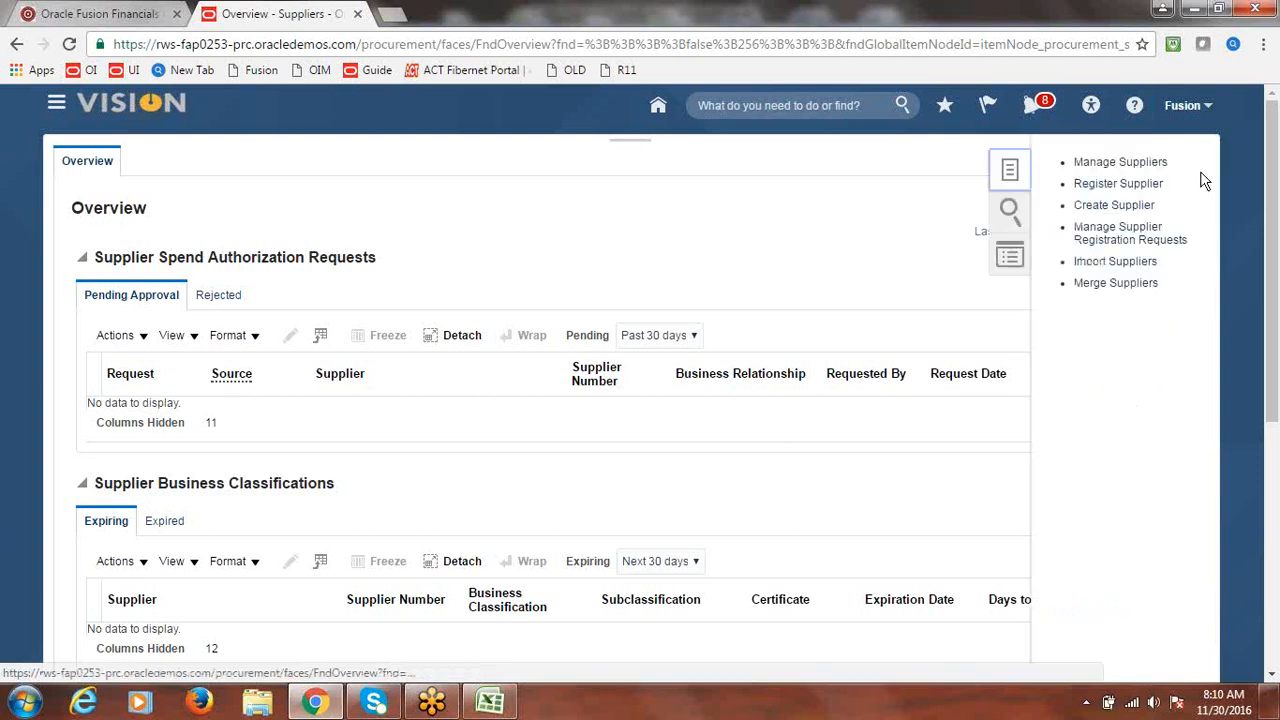
{"action": "left_click", "coordinate": [1108, 289]}
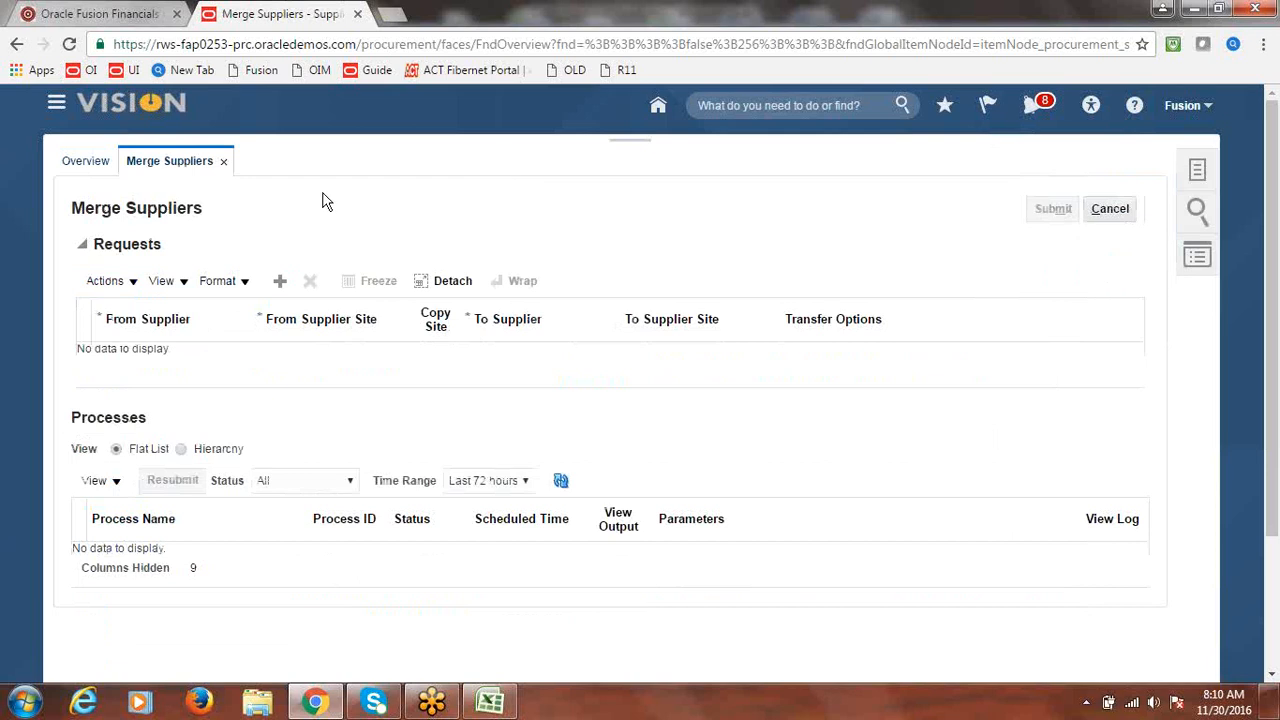
- Add a merge request row and set From Supplier to Fusion Supplier-1 via a 'Fusion S' search
{"action": "left_click", "coordinate": [280, 287]}
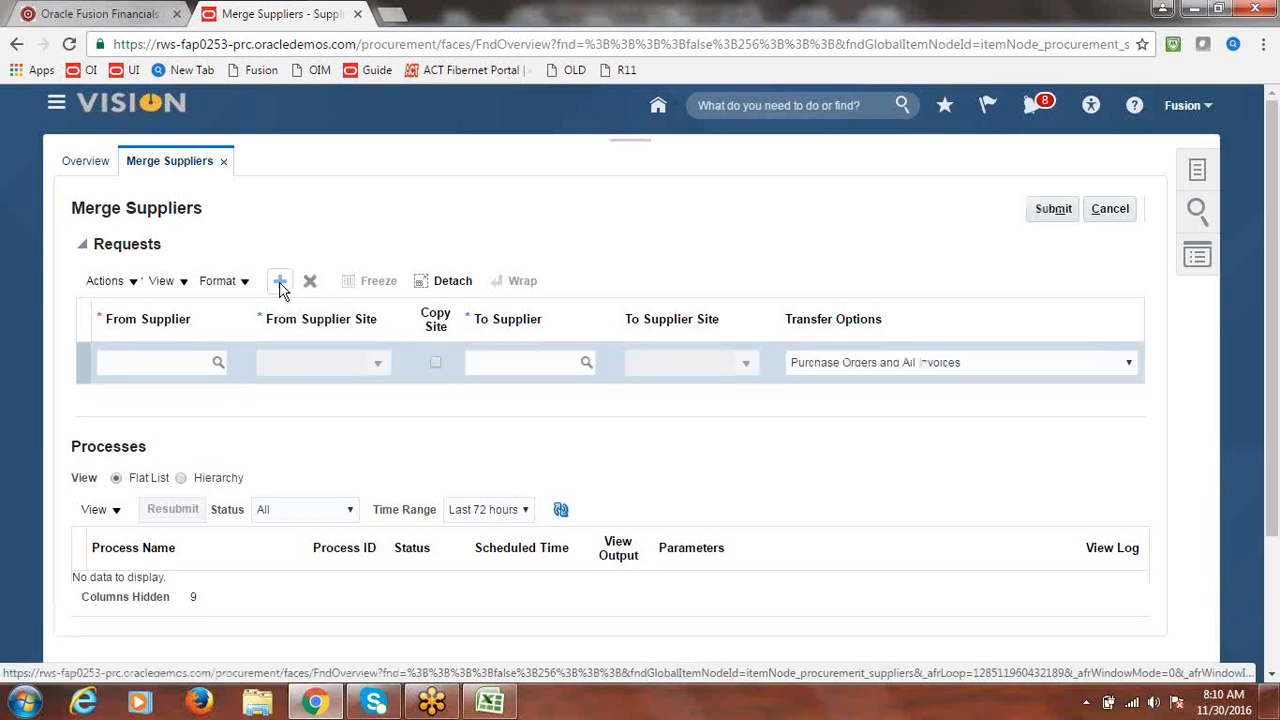
{"action": "left_click", "coordinate": [218, 367]}
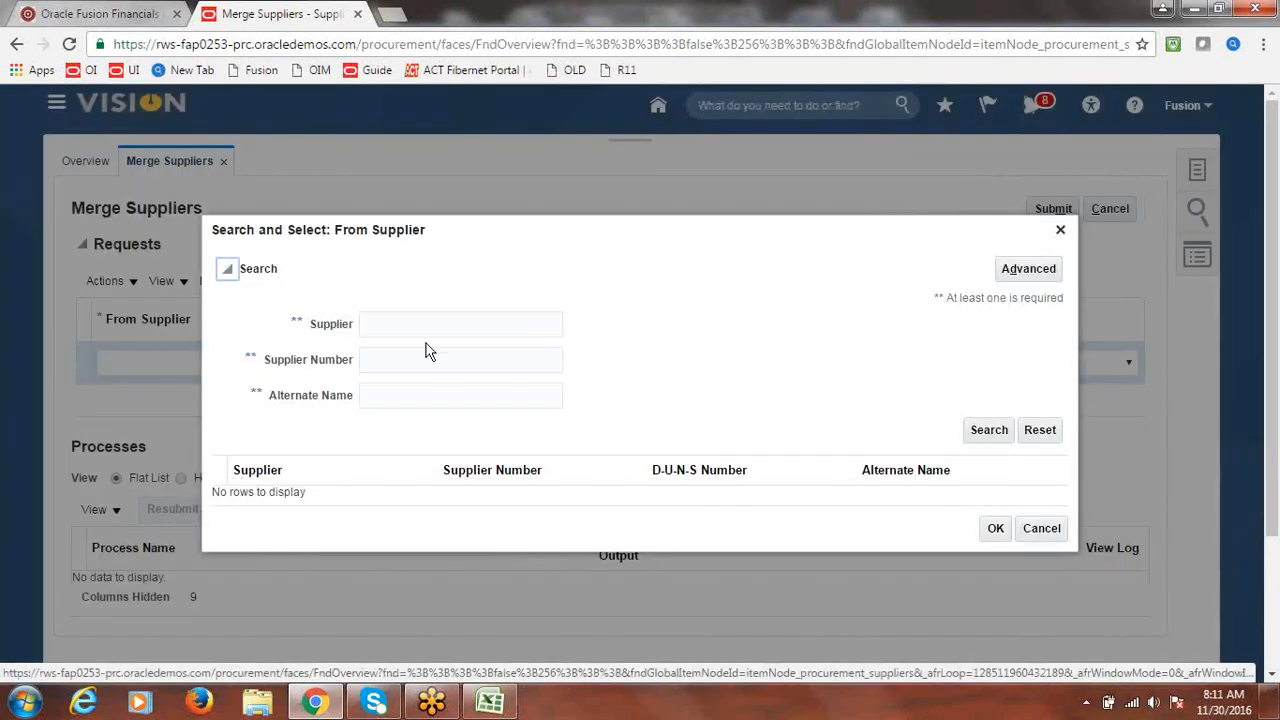
{"action": "left_click", "coordinate": [419, 324]}
{"action": "type", "text": "F"}
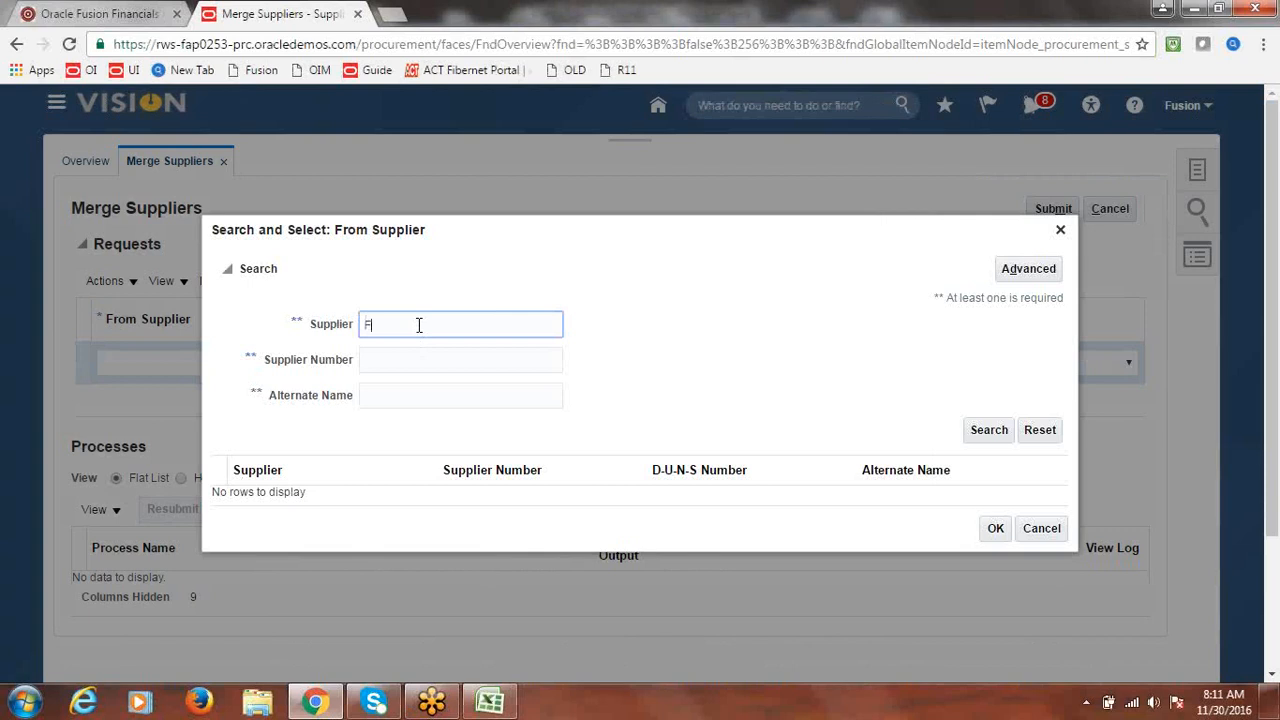
{"action": "type", "text": "usion S"}
{"action": "left_click", "coordinate": [988, 431]}
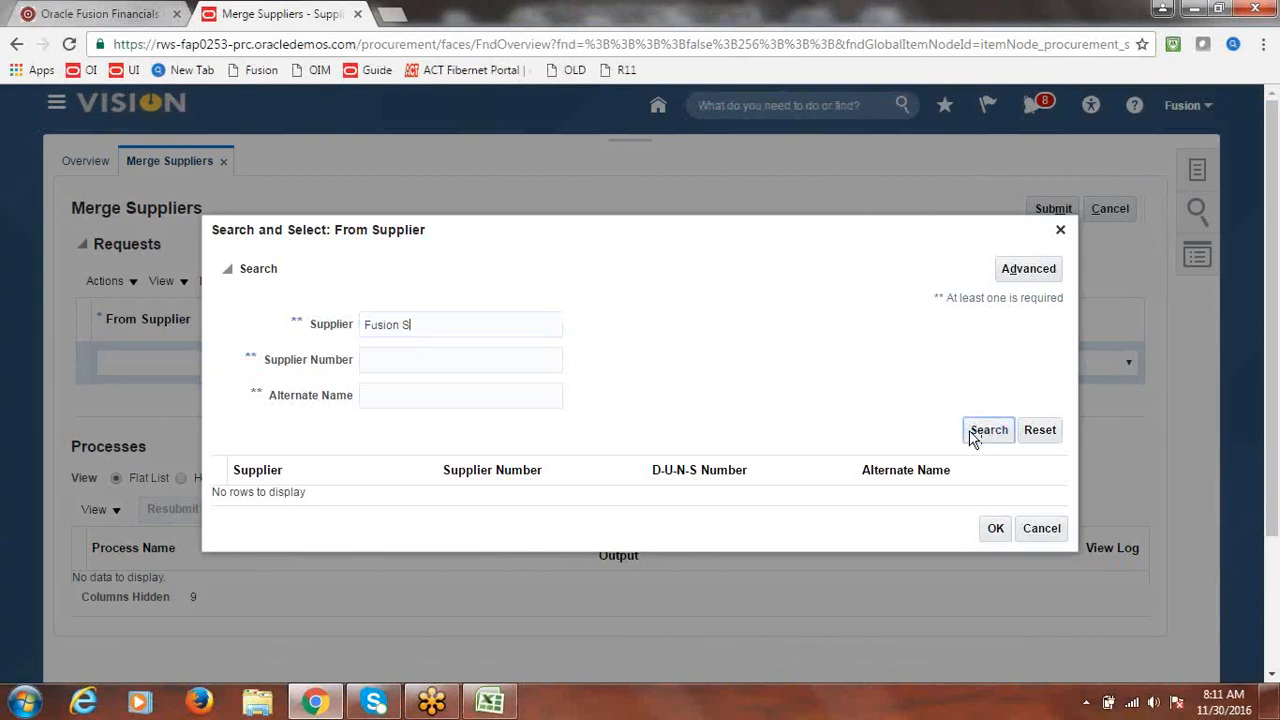
{"action": "left_click", "coordinate": [330, 480]}
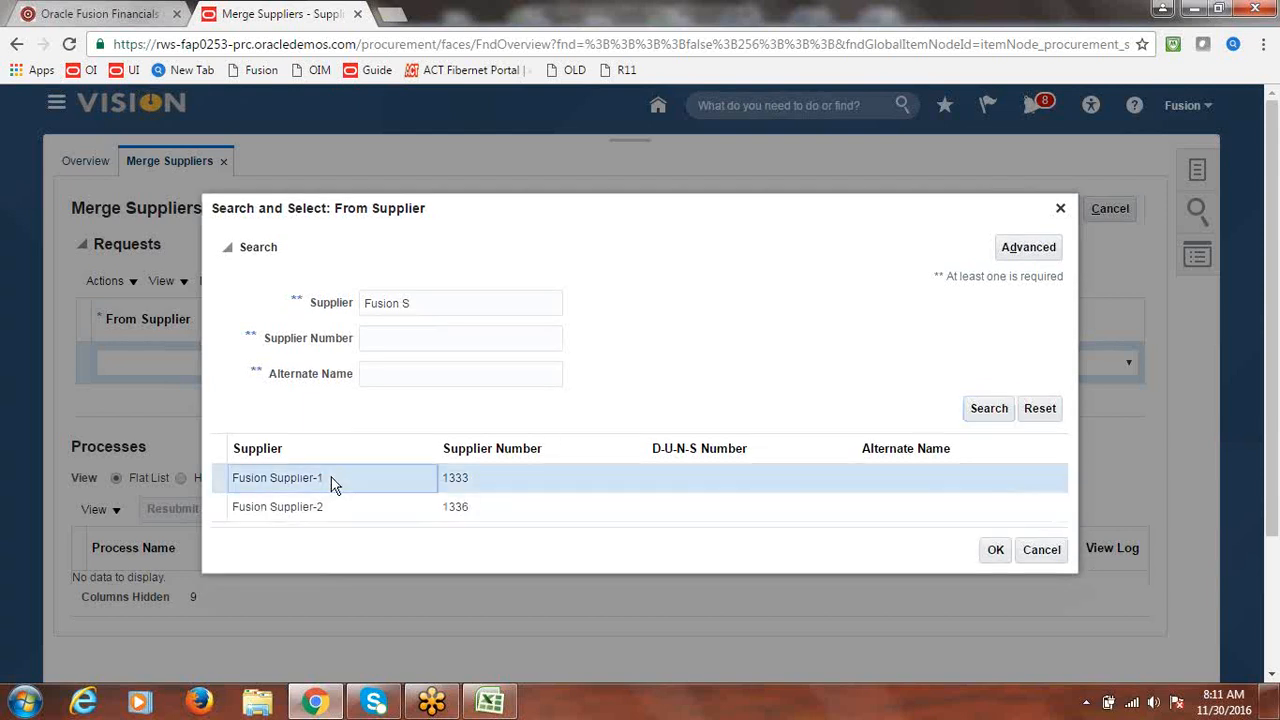
{"action": "left_click", "coordinate": [996, 552]}
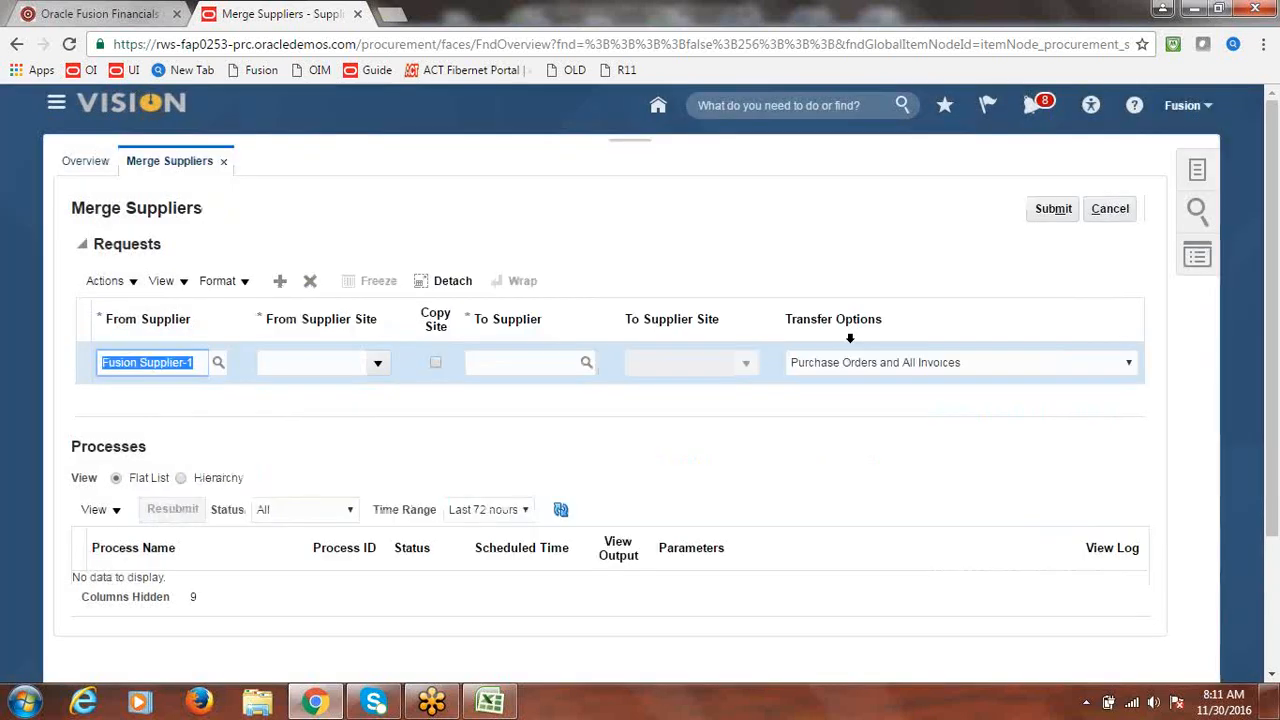
- Set From Supplier Site to Fusion Site1 and To Supplier to Fusion Supplier-2
{"action": "left_click", "coordinate": [378, 366]}
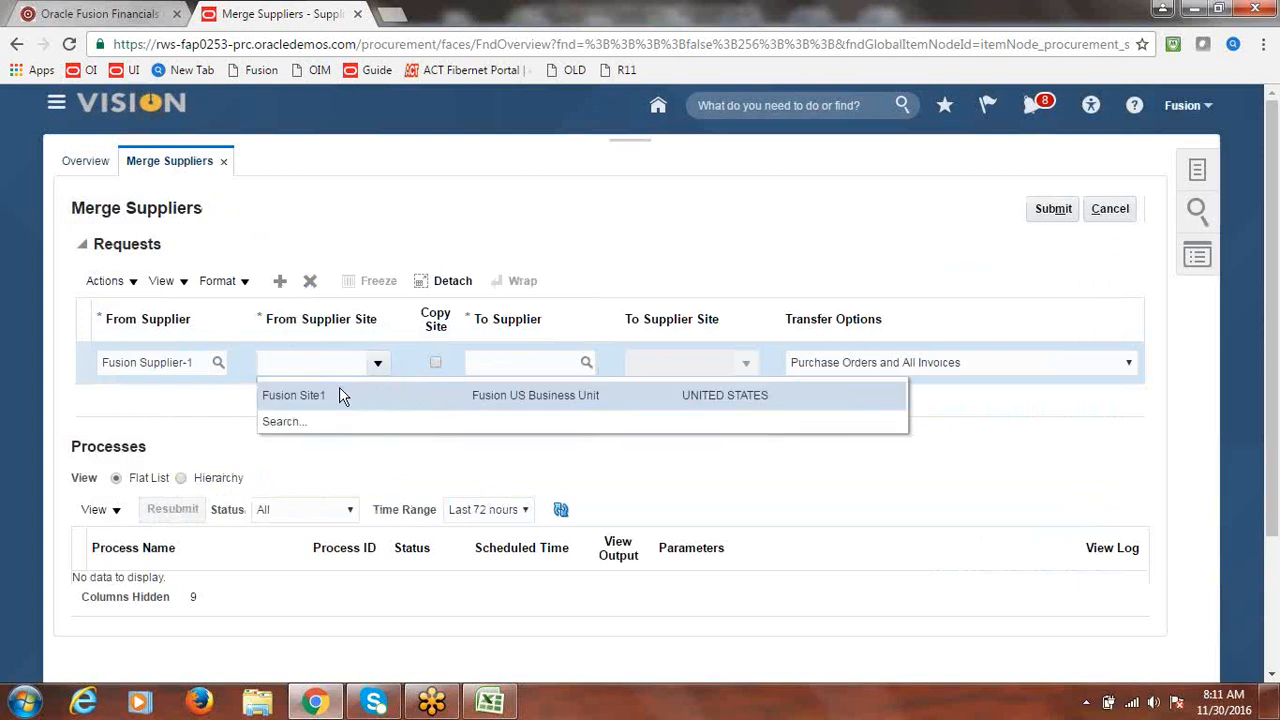
{"action": "left_click", "coordinate": [340, 392]}
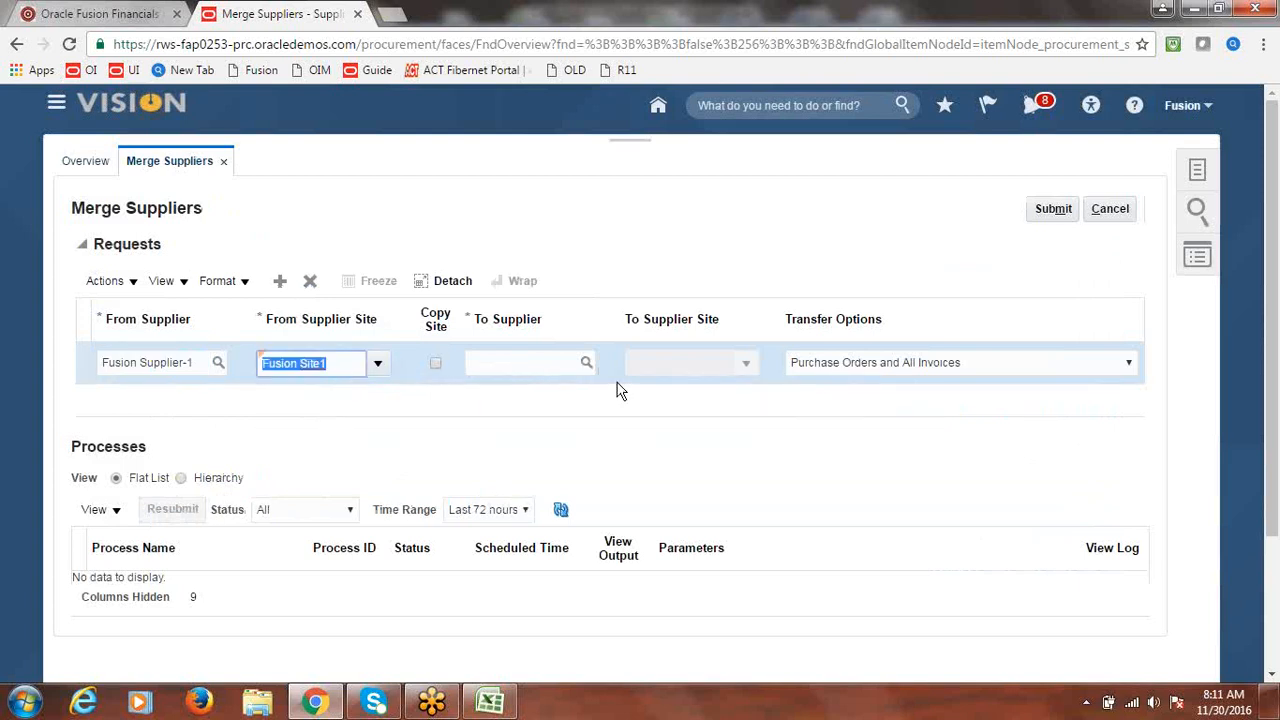
{"action": "left_click", "coordinate": [585, 365]}
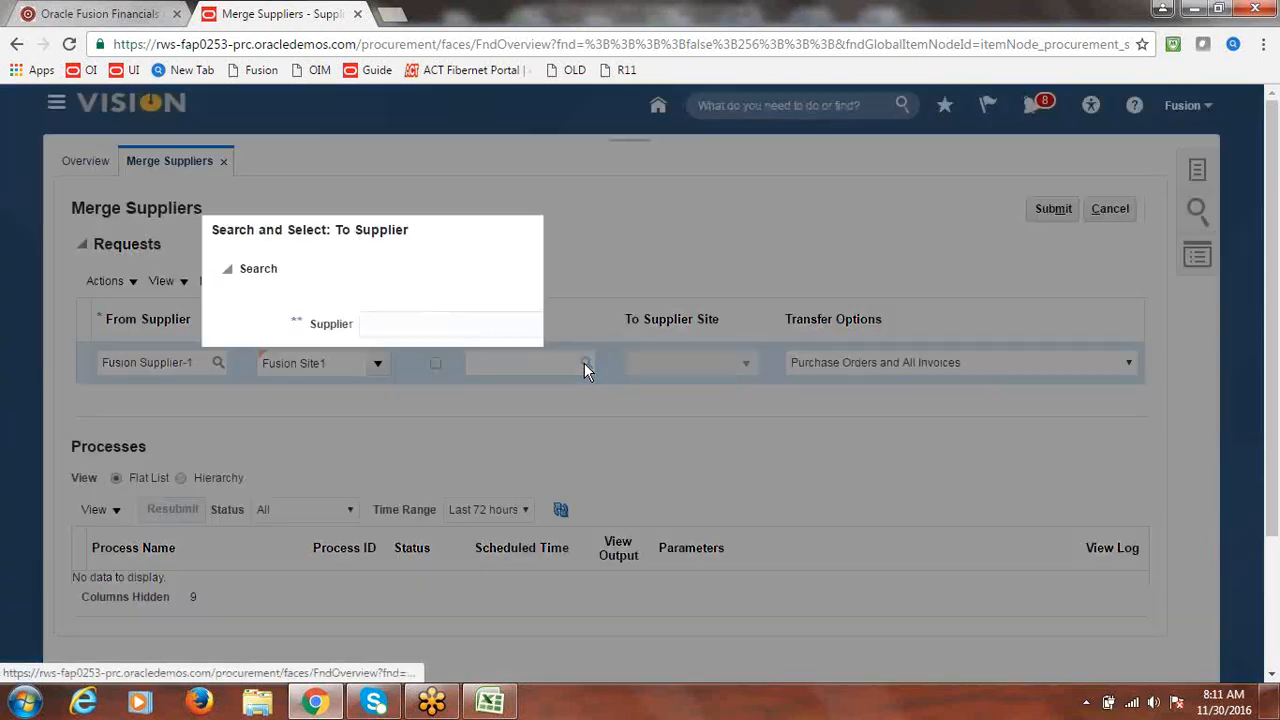
{"action": "left_click", "coordinate": [475, 330]}
{"action": "type", "text": "Fu"}
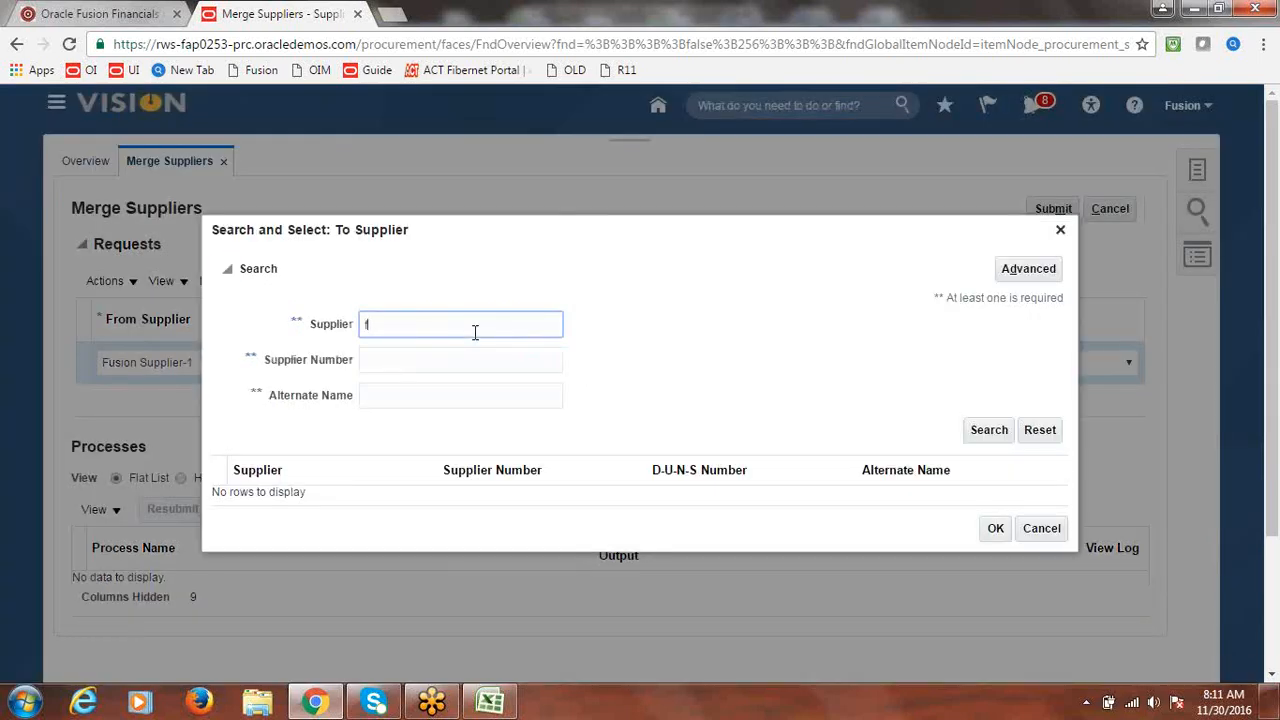
{"action": "type", "text": "sion Si"}
{"action": "left_click", "coordinate": [989, 430]}
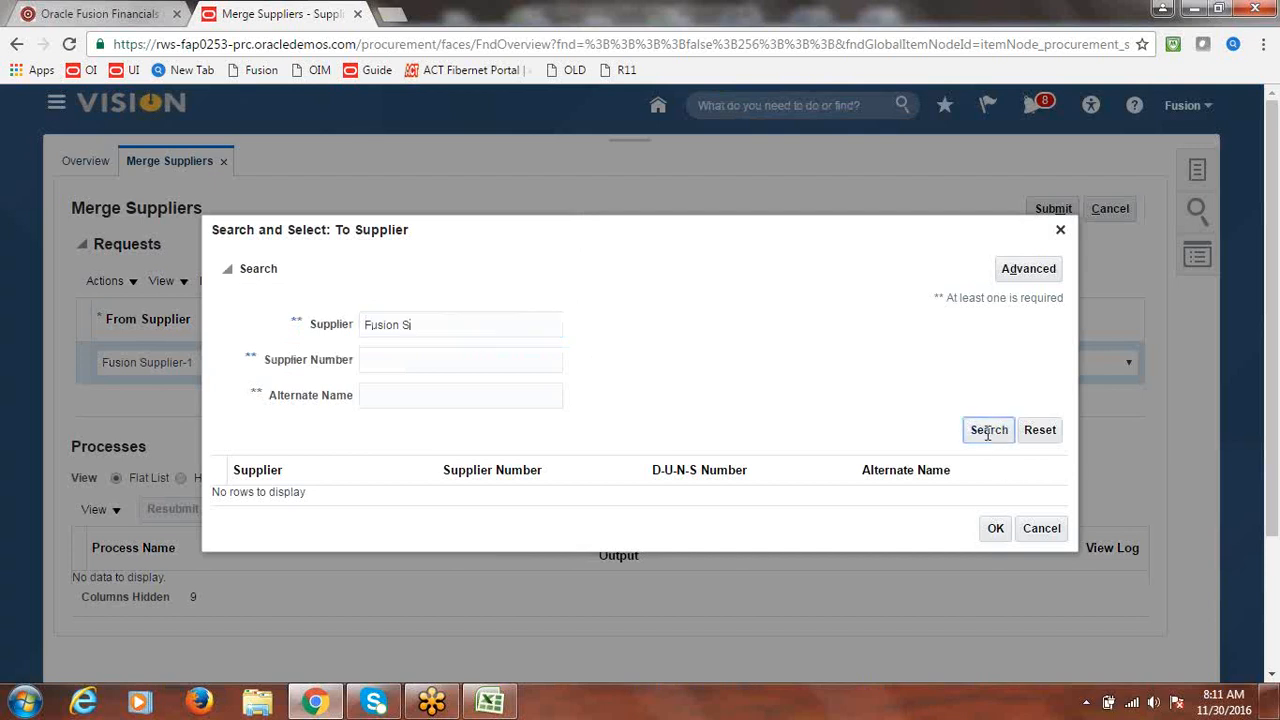
{"action": "left_click", "coordinate": [372, 507]}
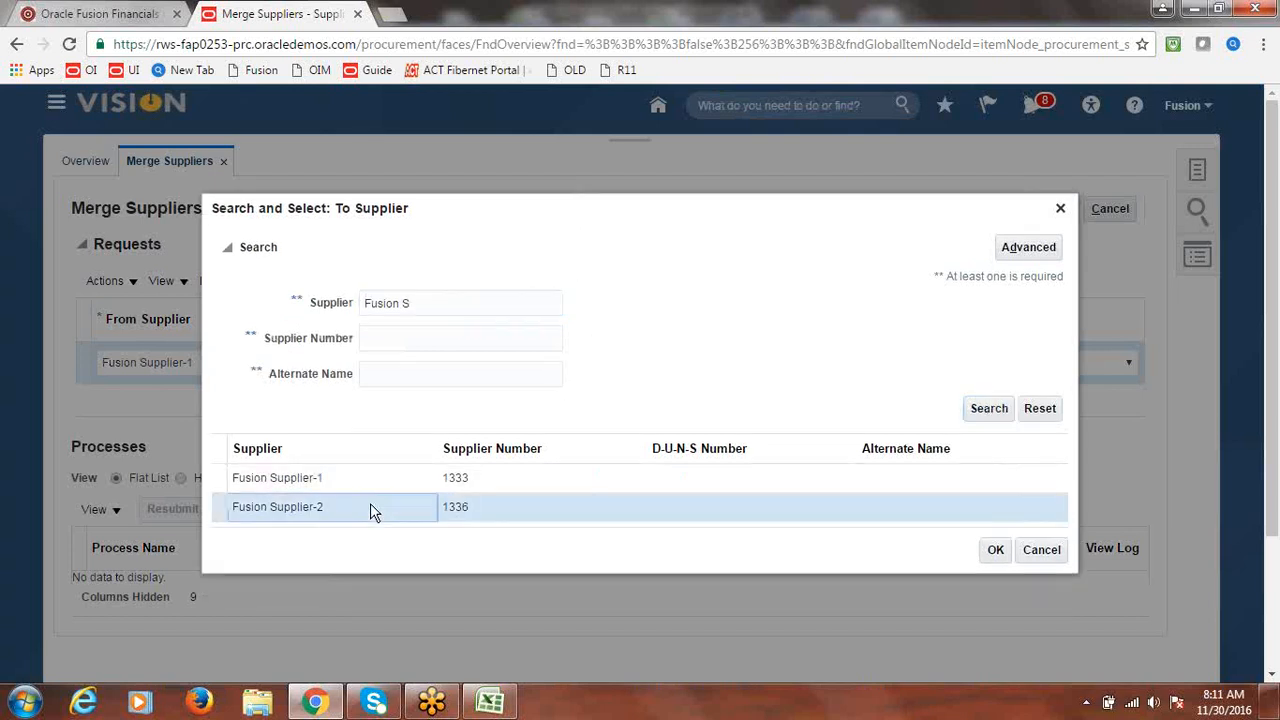
{"action": "left_click", "coordinate": [996, 551]}
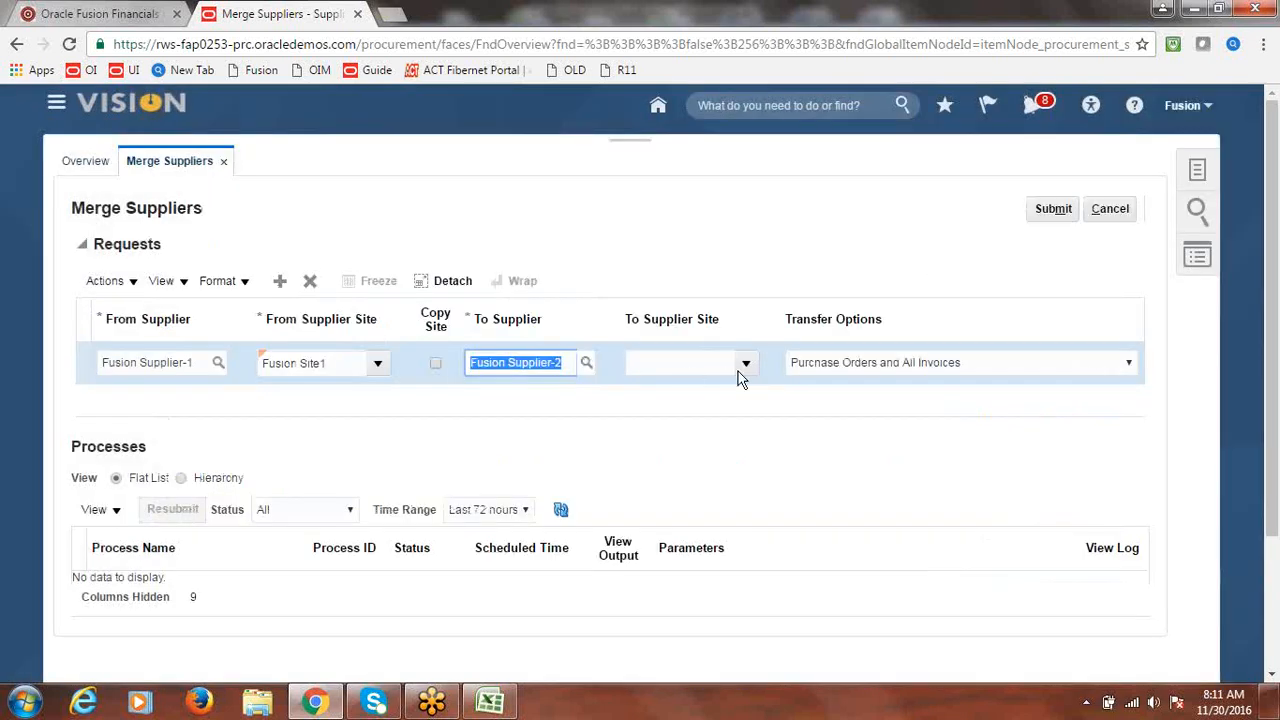
- Choose Site1 as the To Supplier Site
{"action": "left_click", "coordinate": [745, 367]}
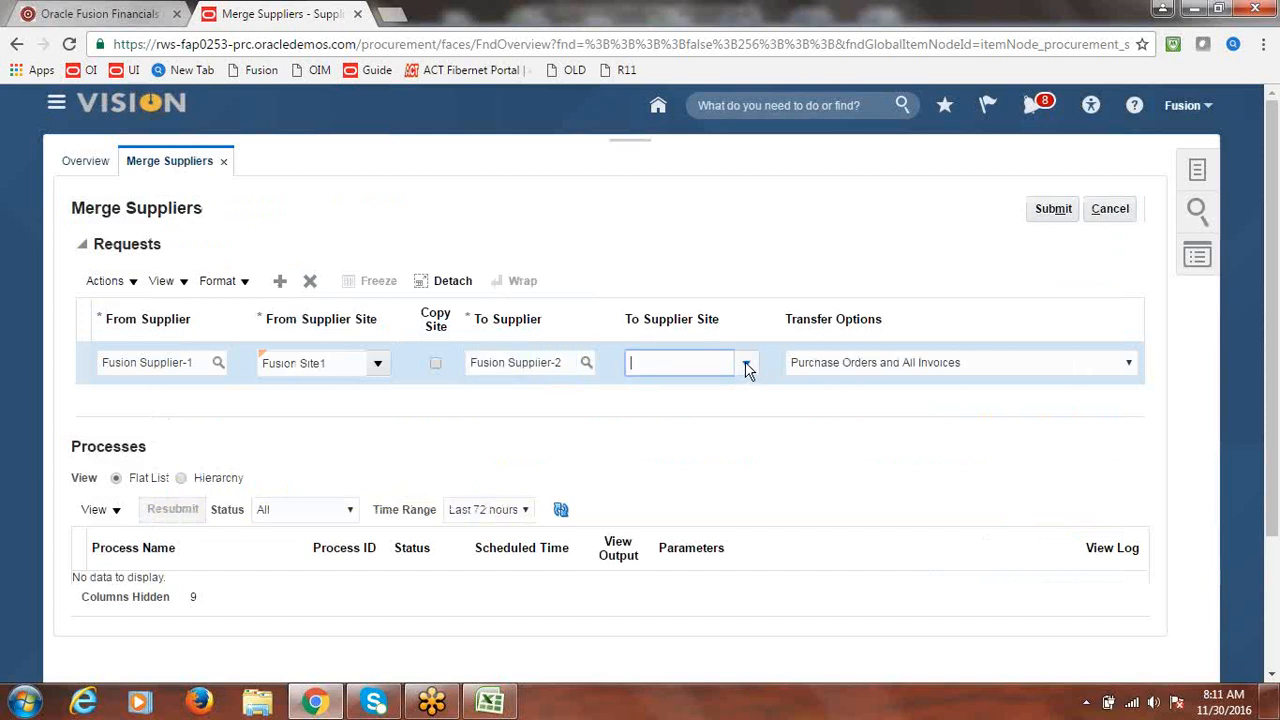
{"action": "left_click", "coordinate": [668, 201]}
{"action": "left_click", "coordinate": [746, 364]}
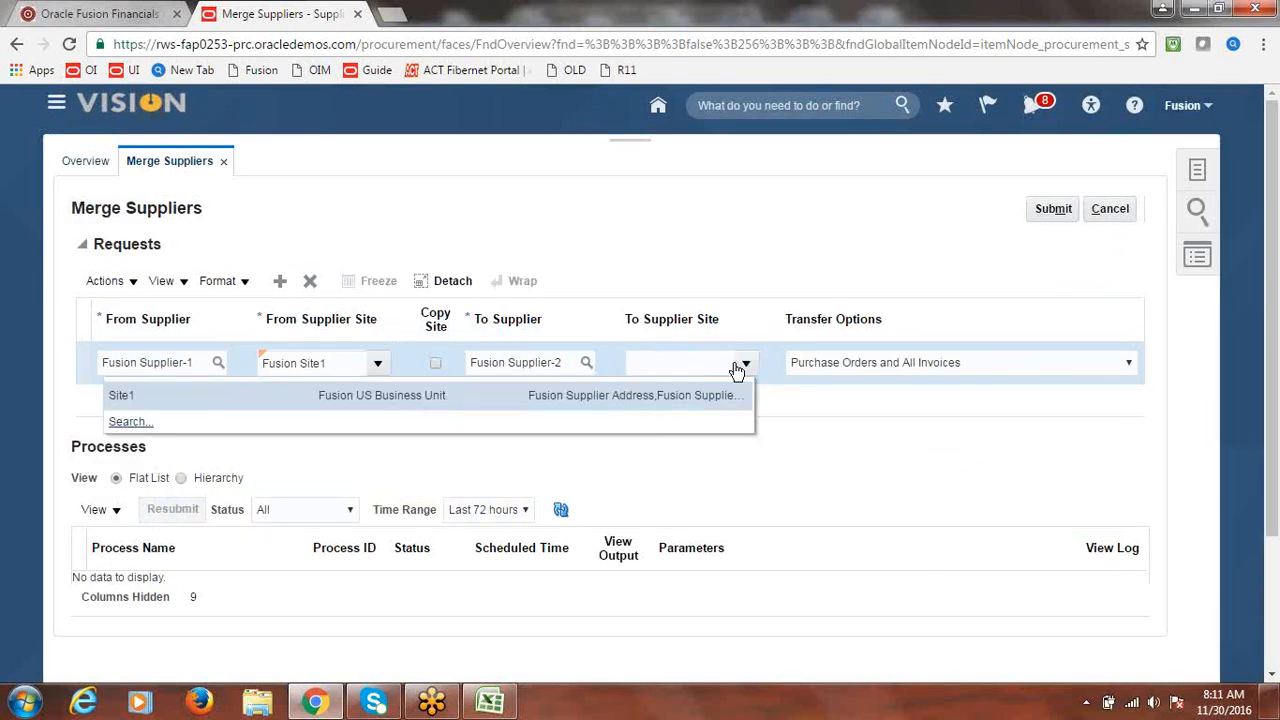
{"action": "left_click", "coordinate": [217, 398]}
{"action": "left_click", "coordinate": [940, 427]}
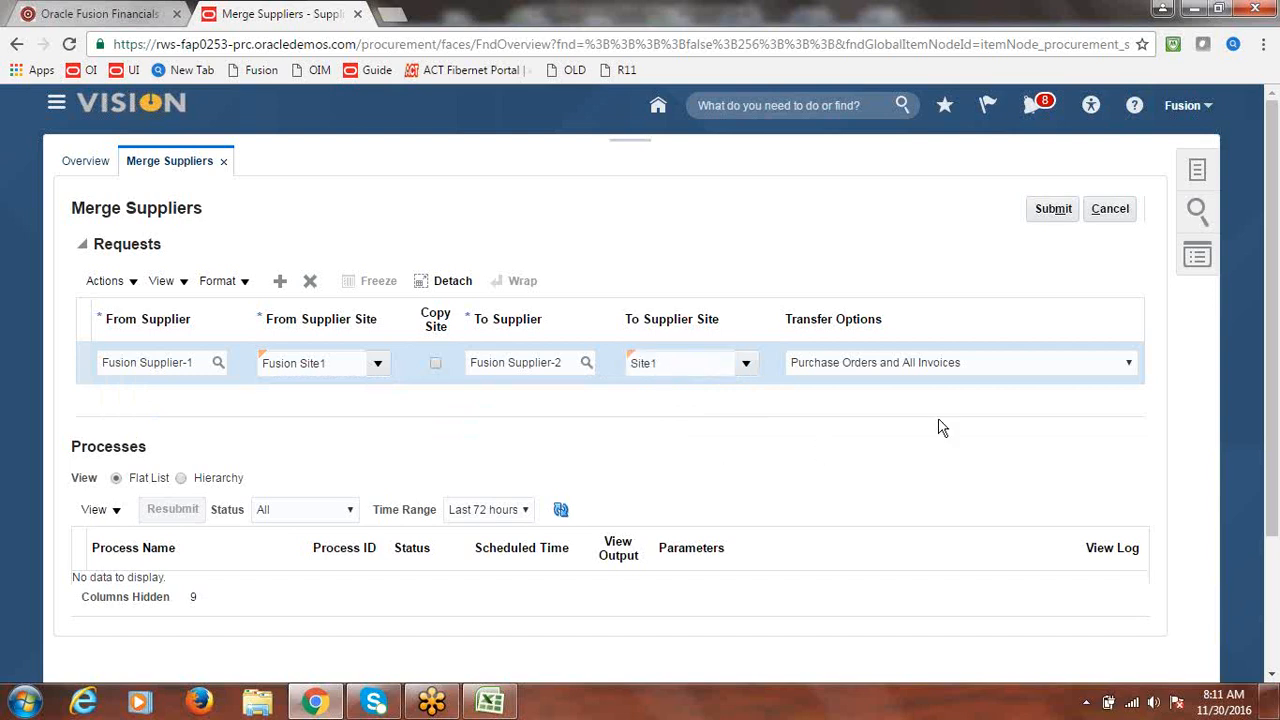
{"action": "left_click", "coordinate": [1128, 363]}
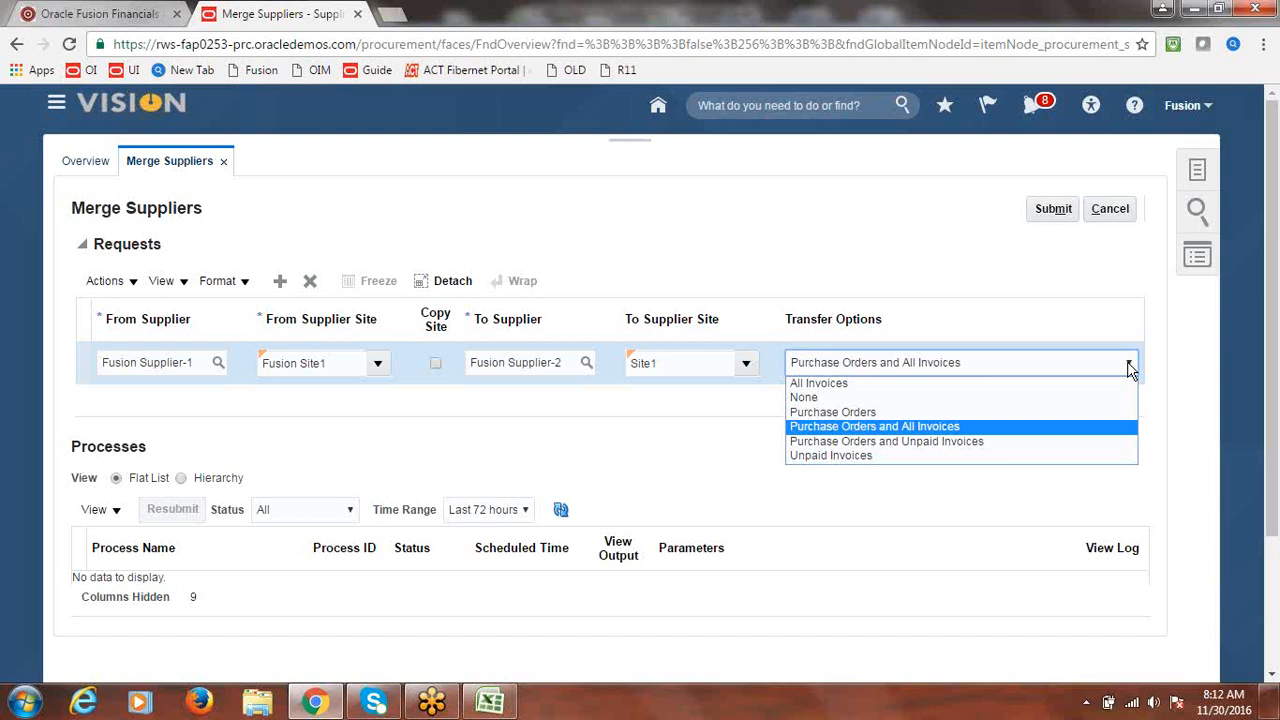
{"action": "left_click", "coordinate": [948, 431]}
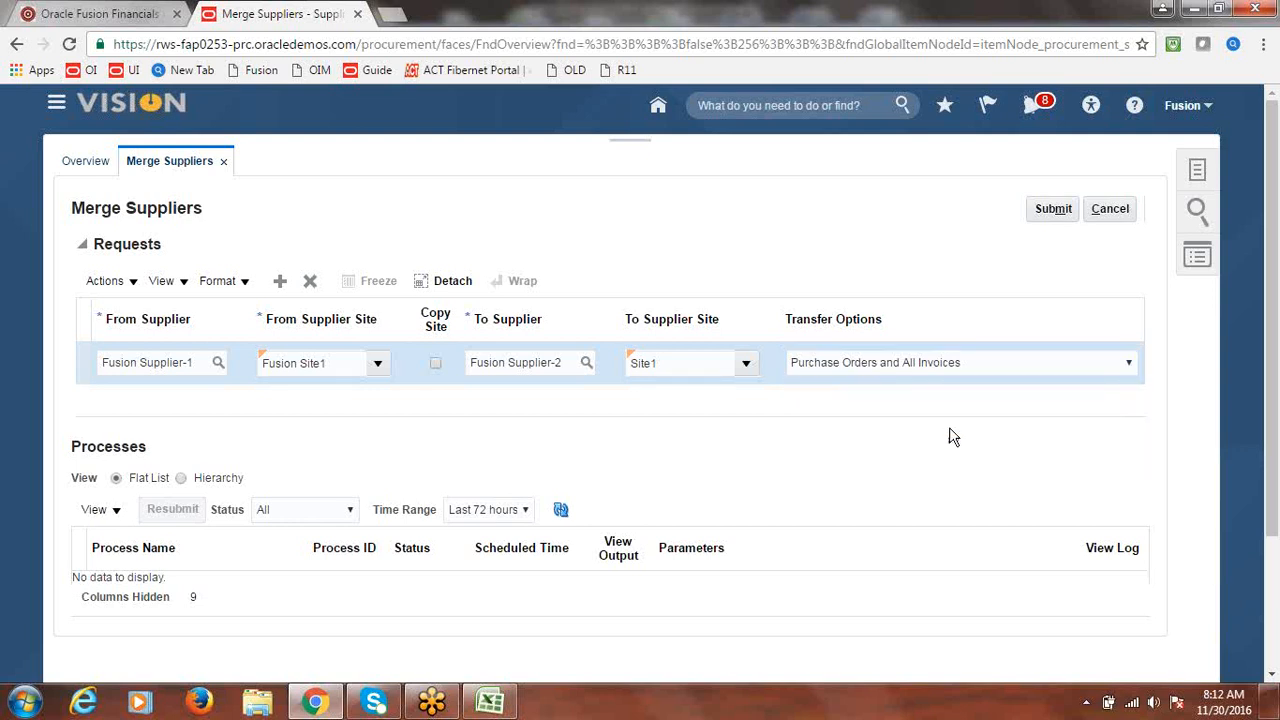
- Submit the supplier merge request, confirming the warning and acknowledging the submission
{"action": "left_click", "coordinate": [1059, 216]}
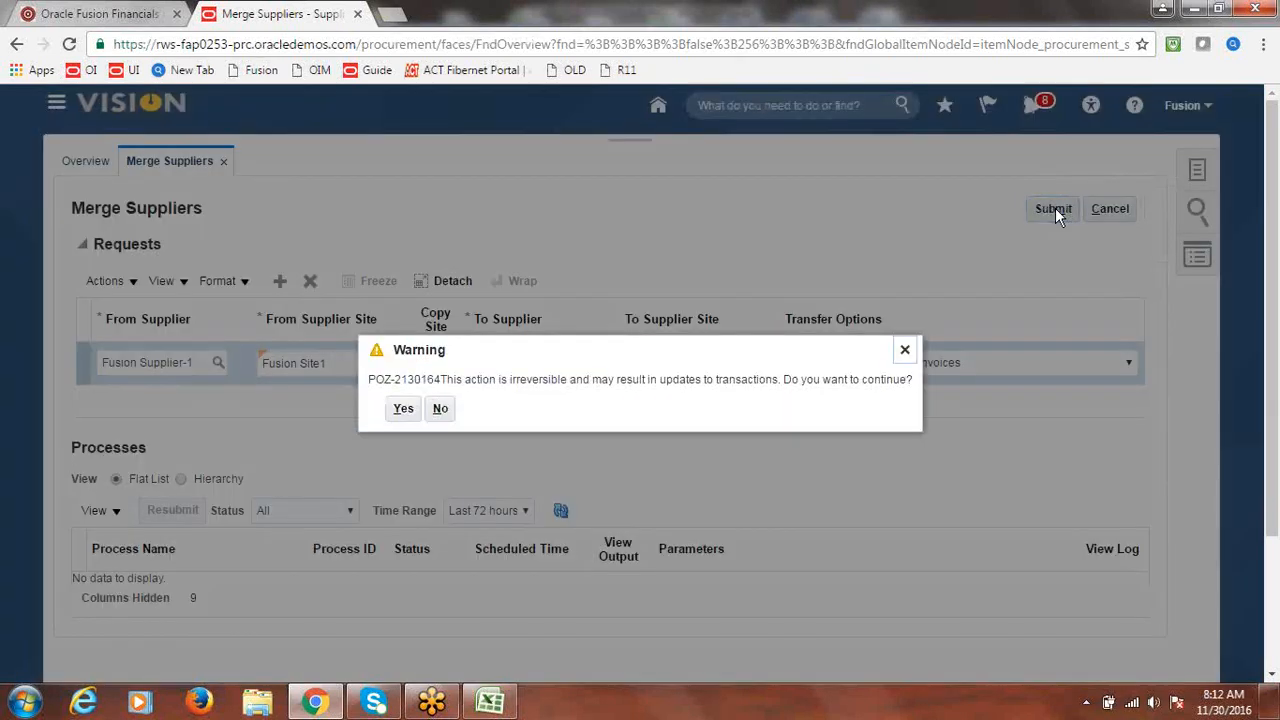
{"action": "left_click", "coordinate": [404, 411]}
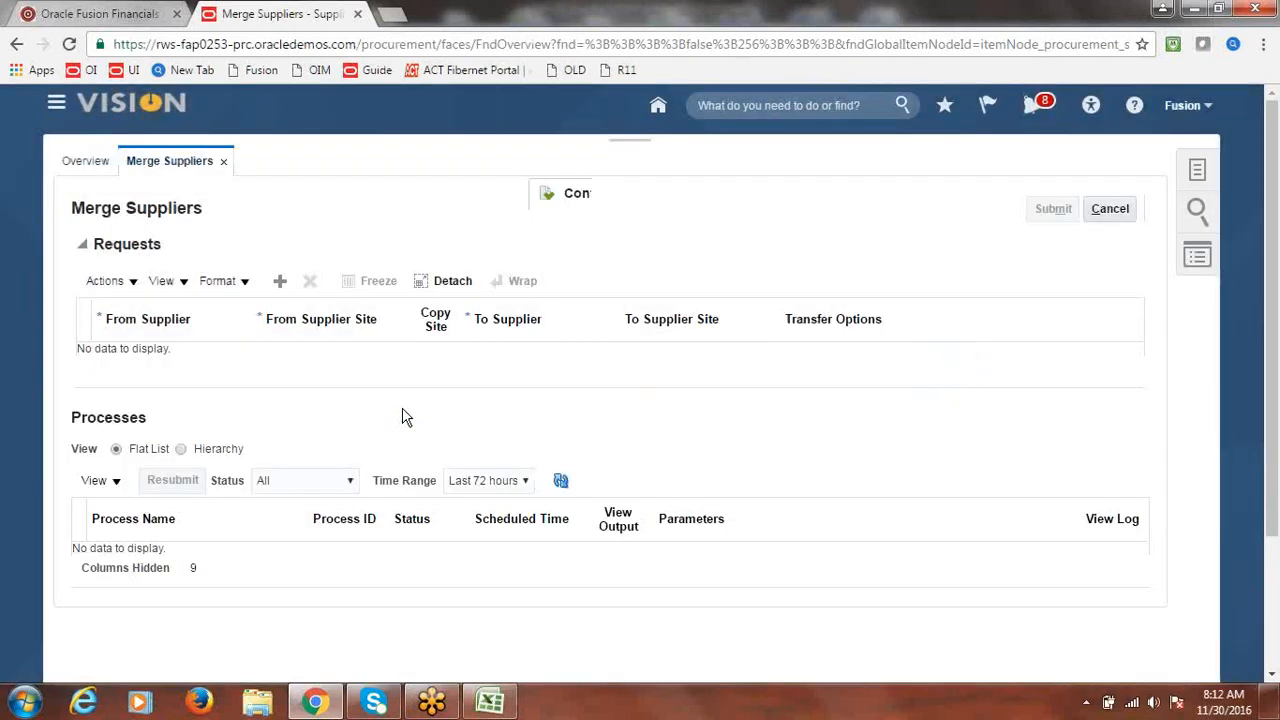
{"action": "left_click", "coordinate": [715, 270]}
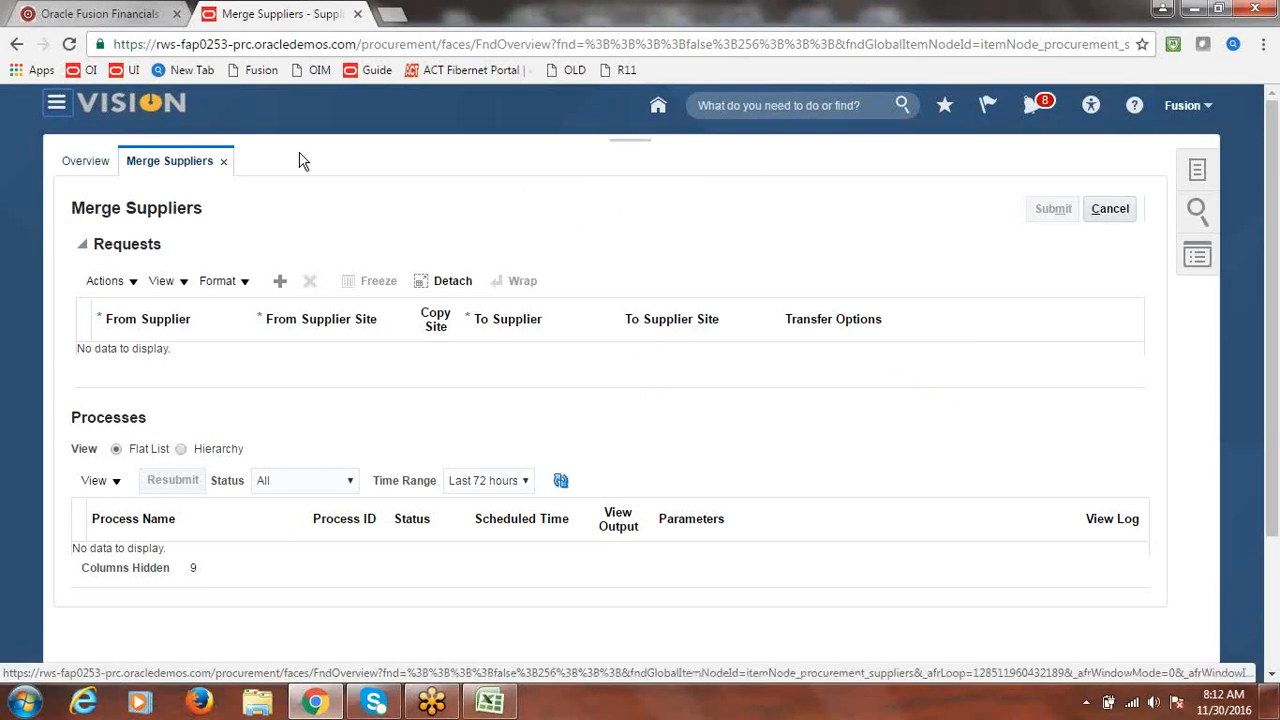
- Refresh the Processes list until Merge Suppliers process 1057039 shows Ready
{"action": "left_click", "coordinate": [562, 483]}
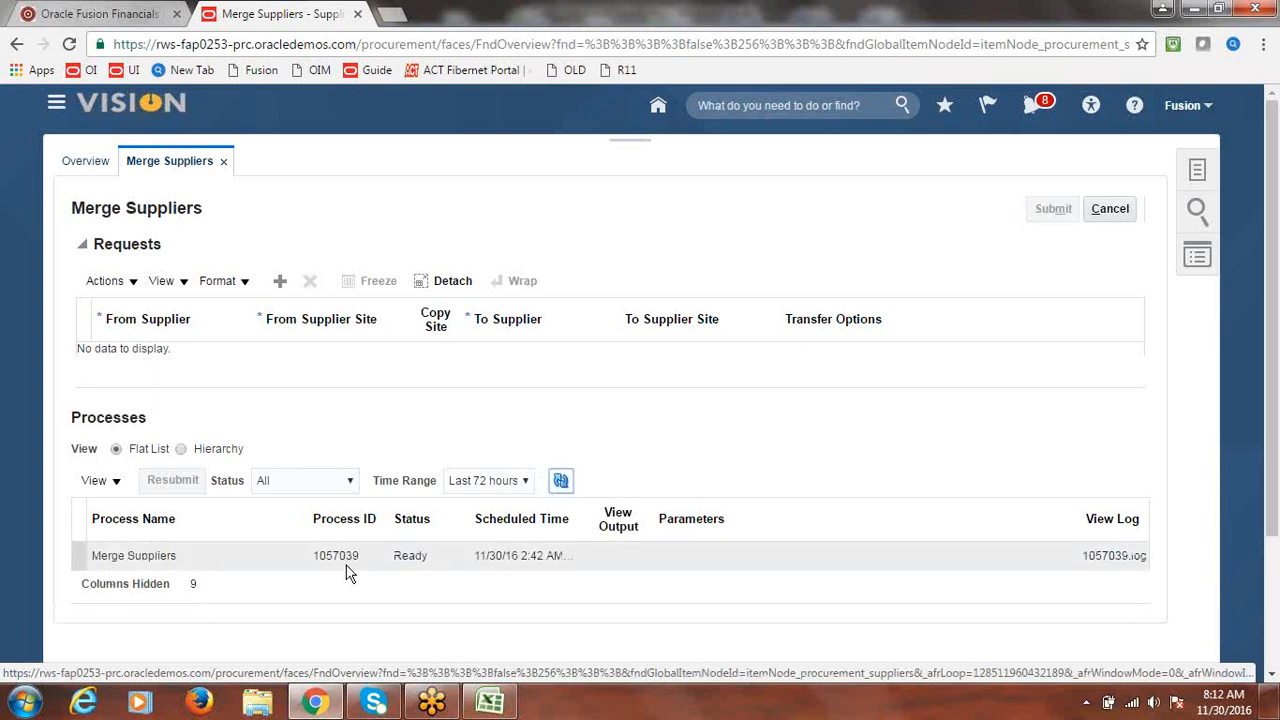
{"action": "left_click", "coordinate": [564, 484]}
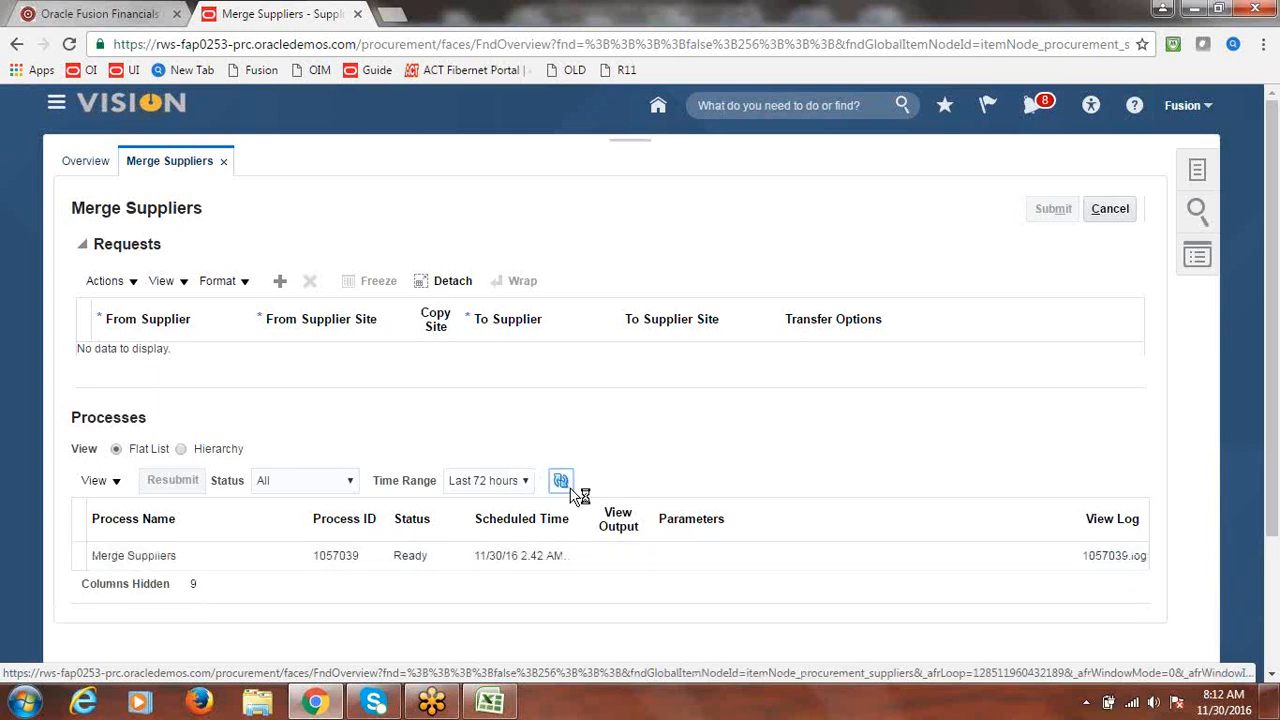
{"action": "left_click", "coordinate": [571, 489]}
{"action": "left_click", "coordinate": [571, 490]}
{"action": "left_click", "coordinate": [57, 104]}
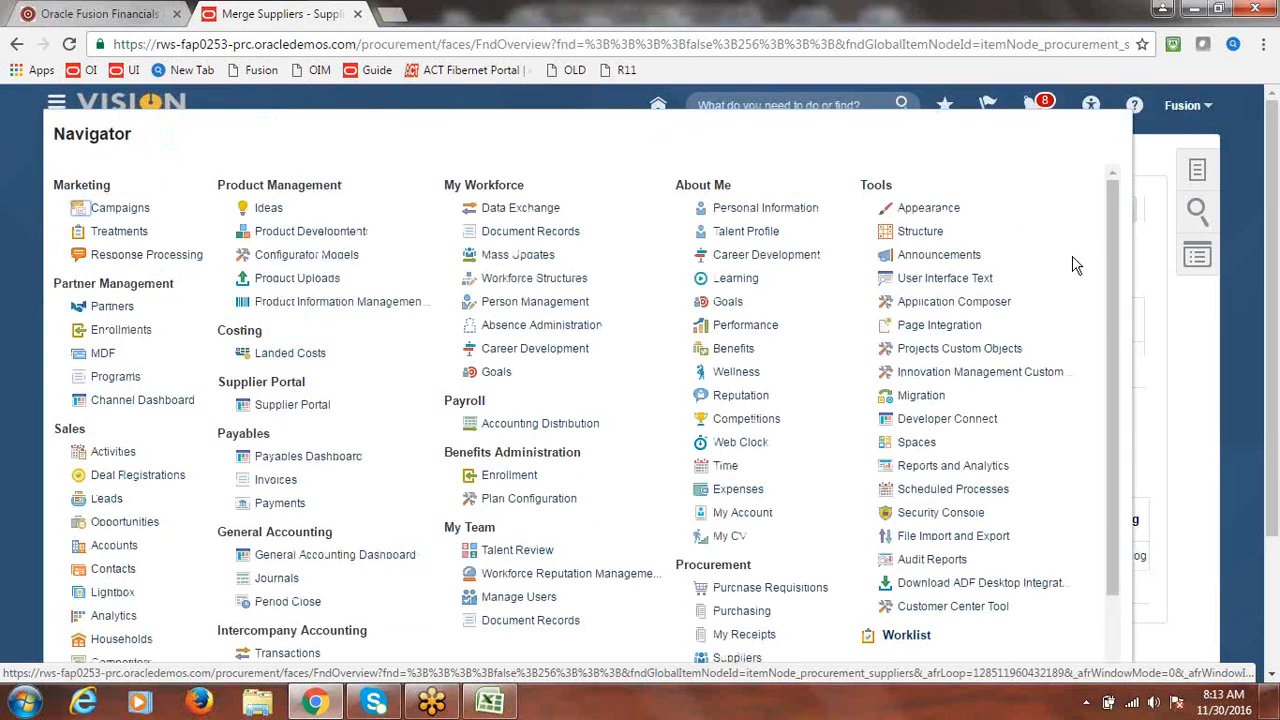
- Check on the Scheduled Processes page that Merge Suppliers process 1057039 is Running
{"action": "left_click", "coordinate": [953, 490]}
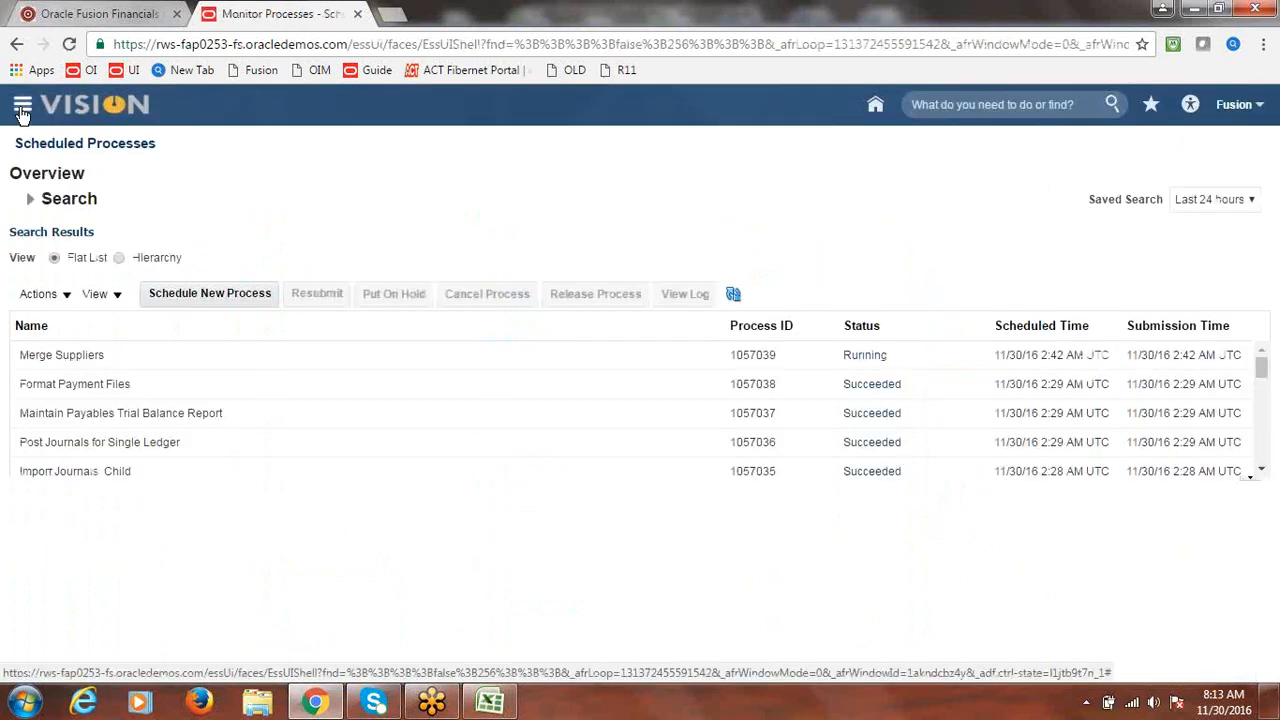
{"action": "left_click", "coordinate": [22, 110]}
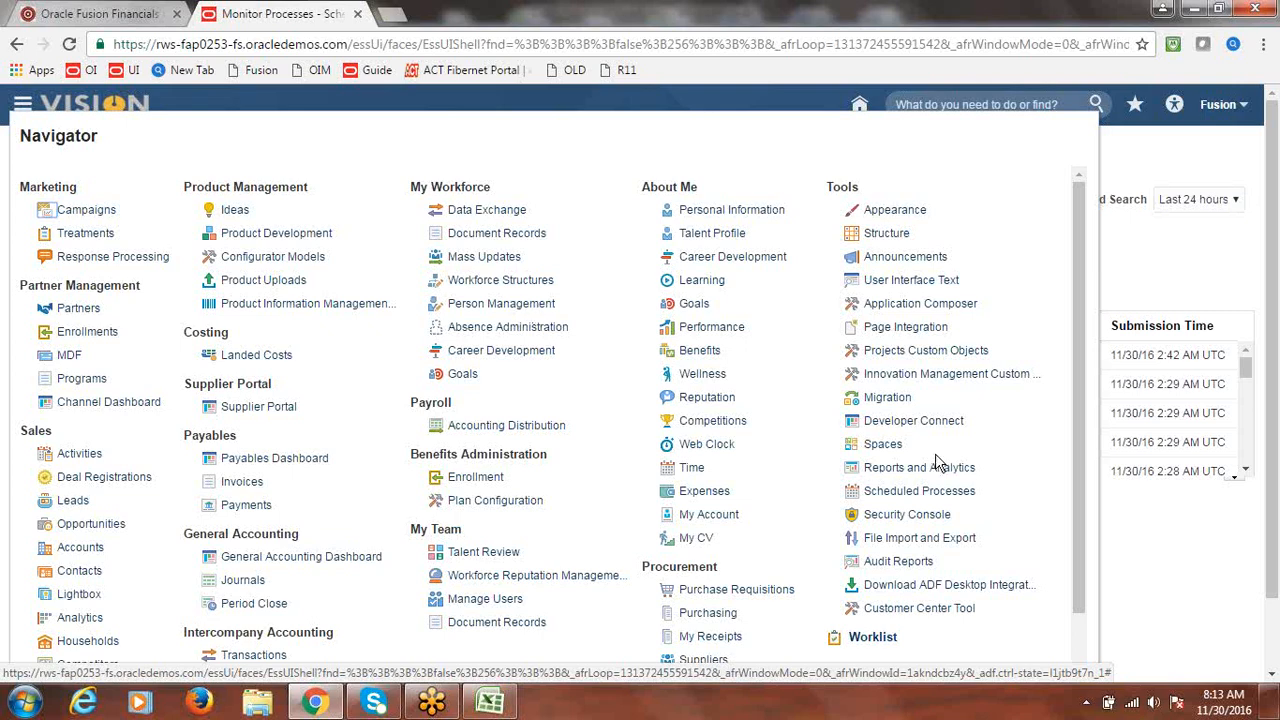
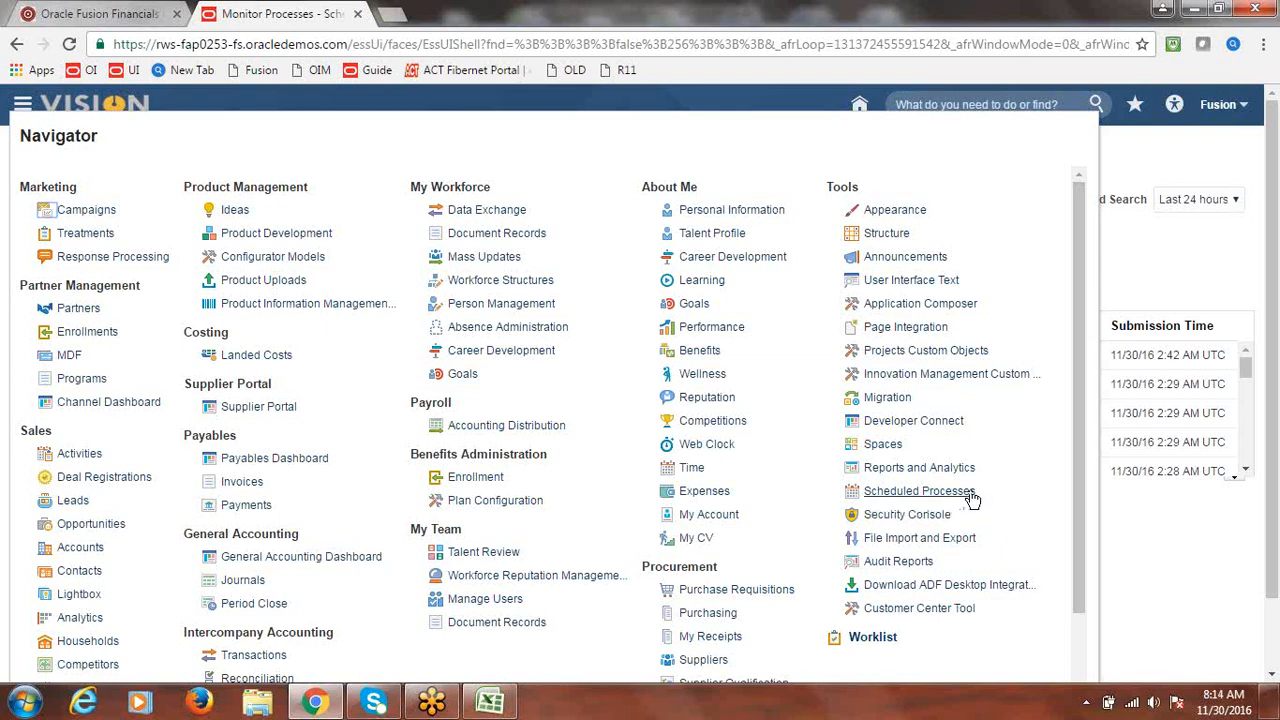
- Open Scheduled Processes and refresh twice until Merge Suppliers process 1057039 reads Succeeded
{"action": "left_click", "coordinate": [966, 497]}
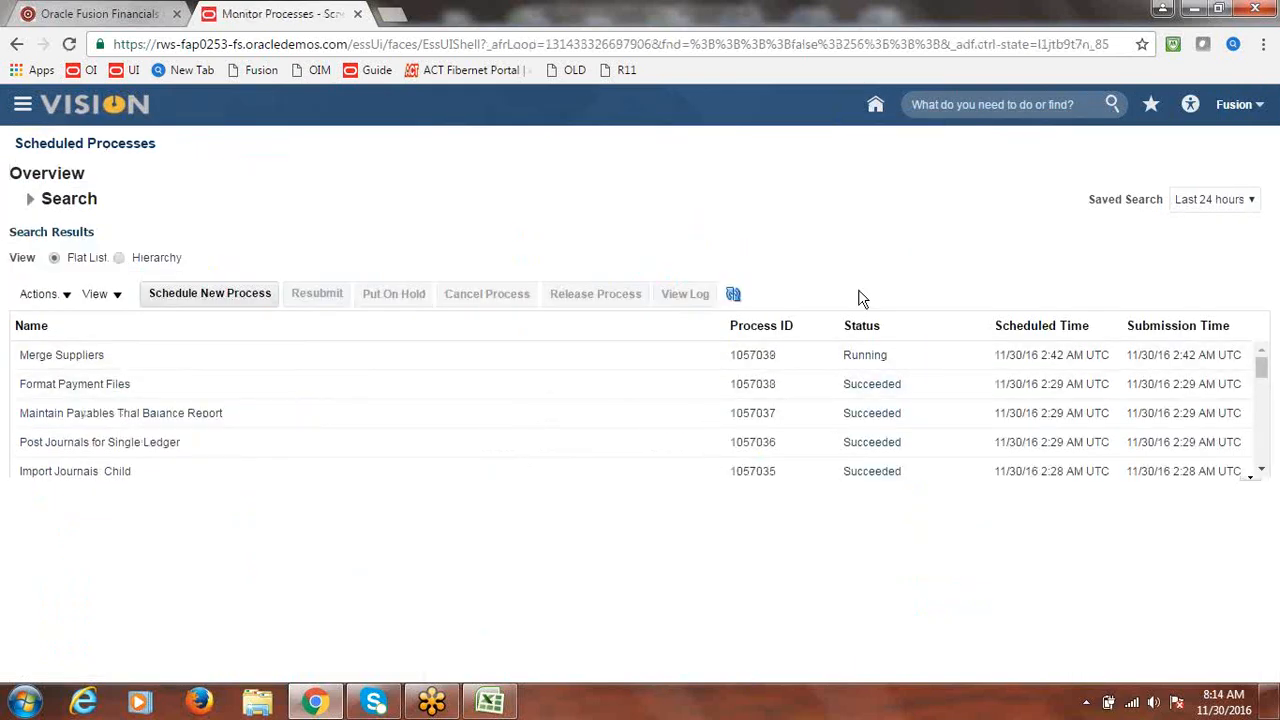
{"action": "left_click", "coordinate": [734, 294]}
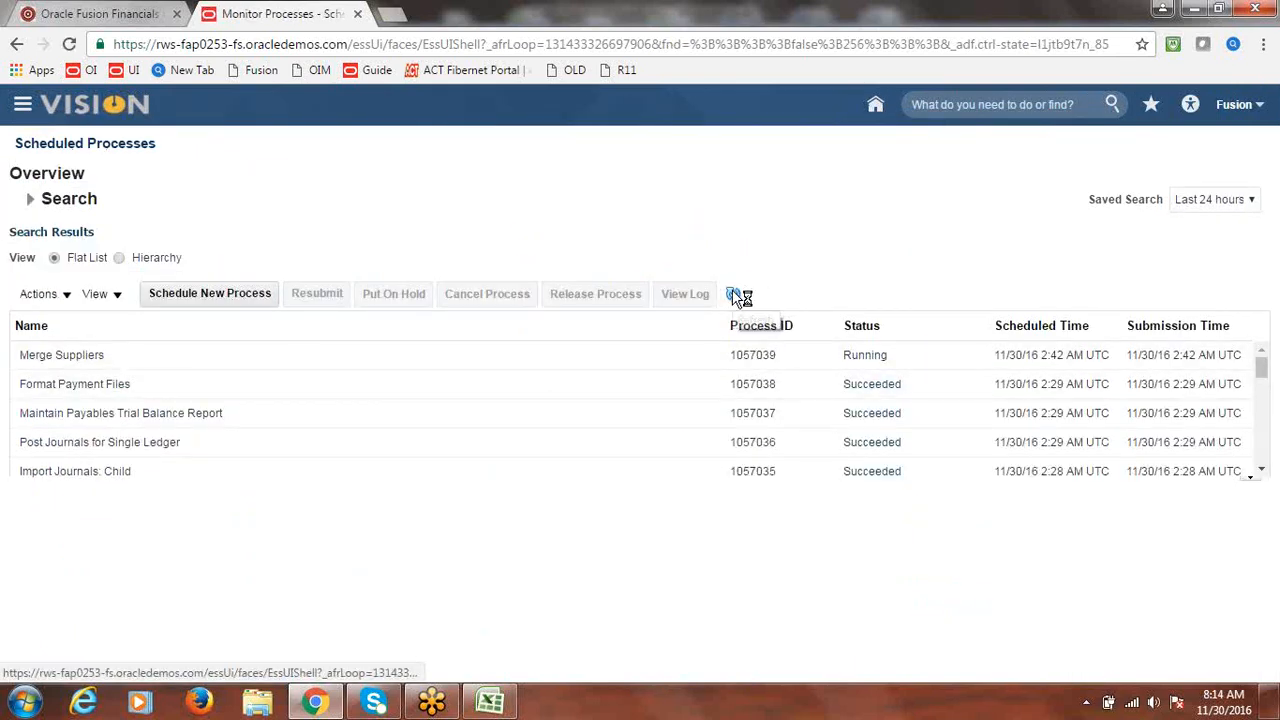
{"action": "left_click", "coordinate": [734, 294]}
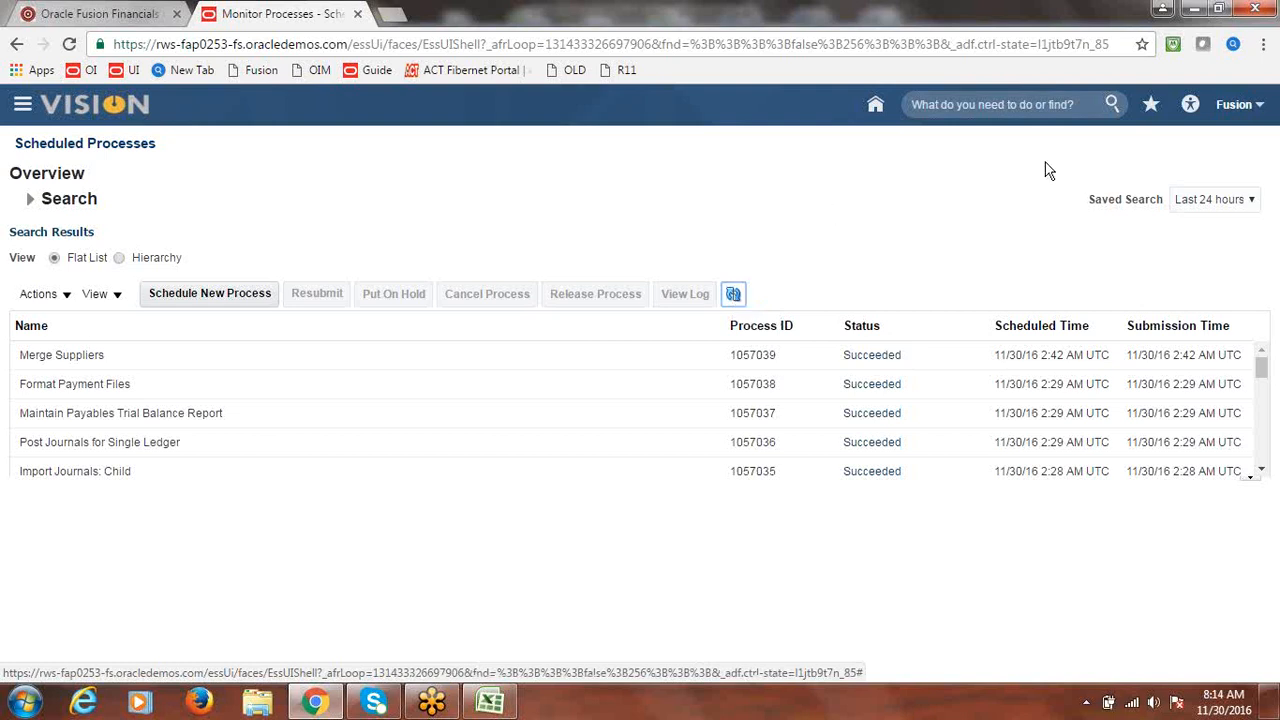
- Go to the Payables Invoices work area and open the Manage Invoices search page
{"action": "left_click", "coordinate": [22, 106]}
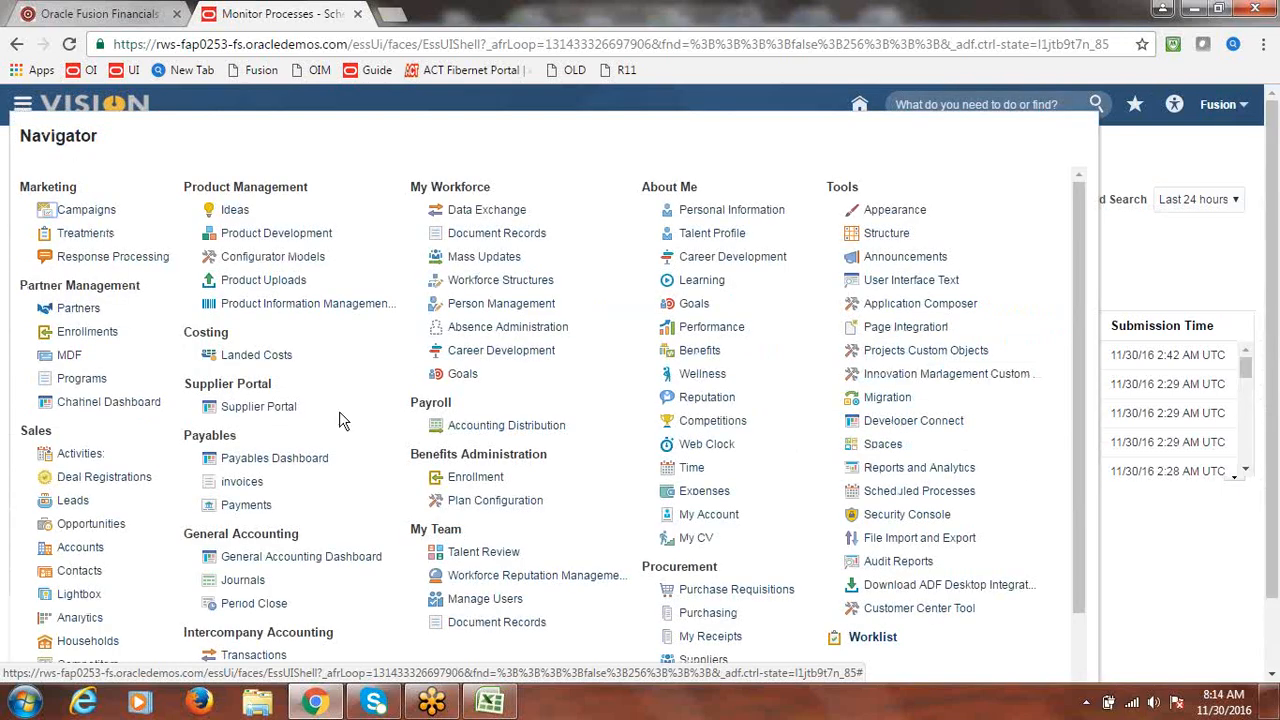
{"action": "left_click", "coordinate": [246, 490]}
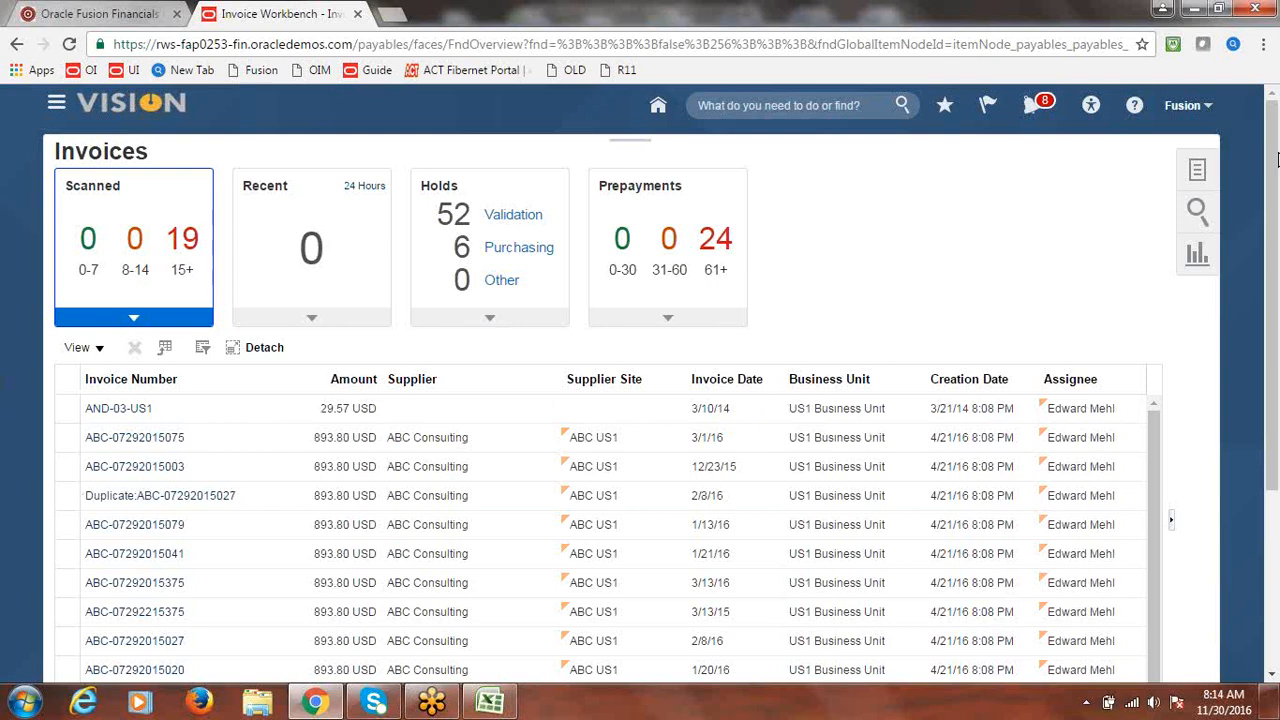
{"action": "left_click", "coordinate": [1198, 170]}
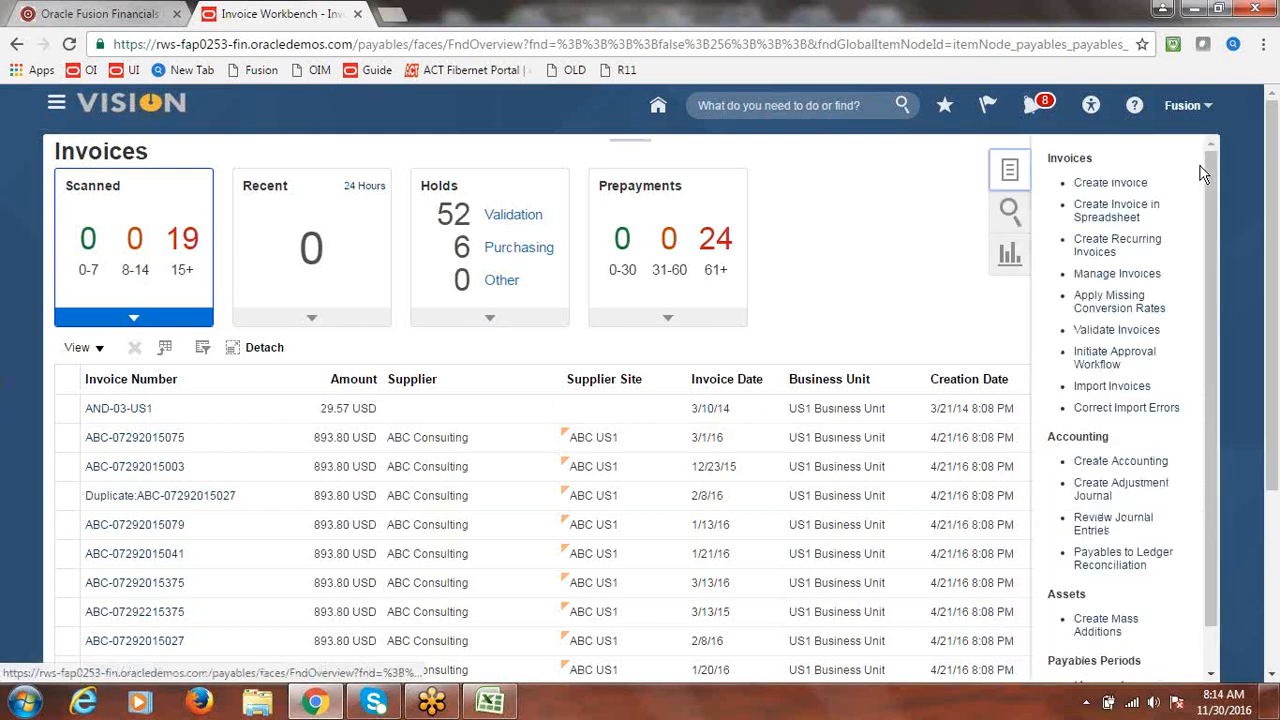
{"action": "left_click", "coordinate": [1125, 280]}
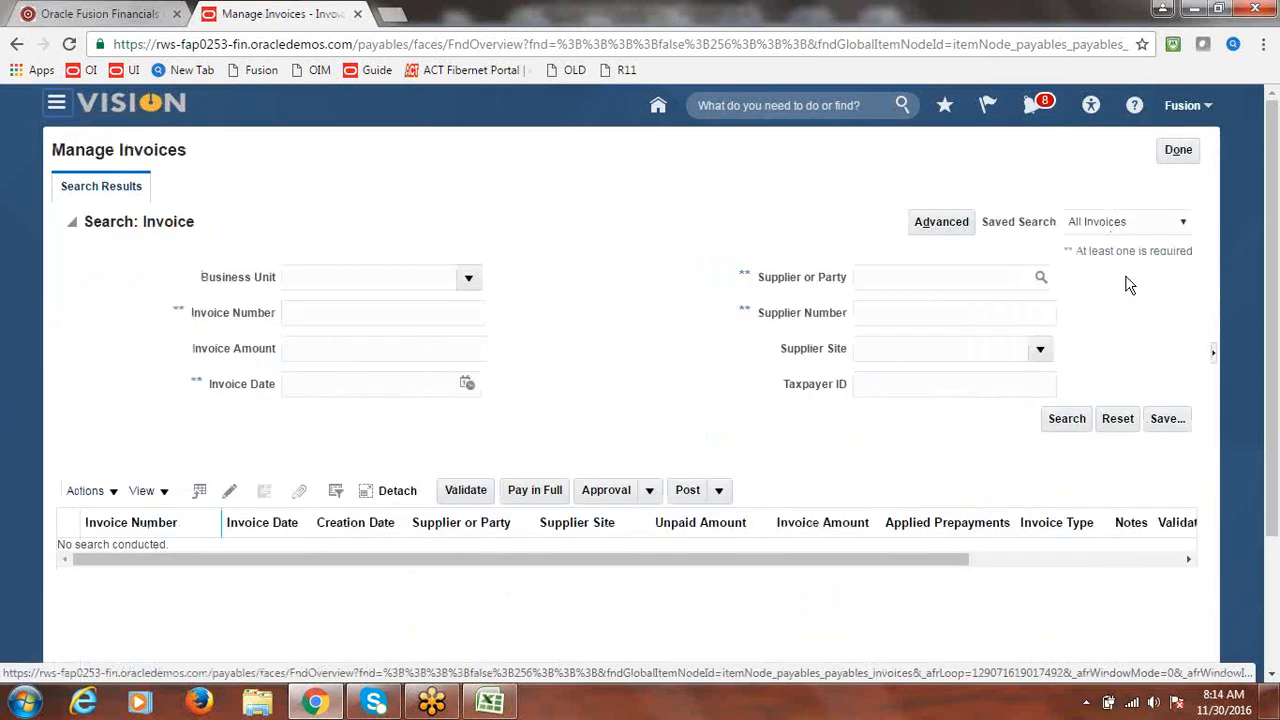
- Choose Fusion US Business Unit and open the Supplier or Party search dialog
{"action": "left_click", "coordinate": [468, 280]}
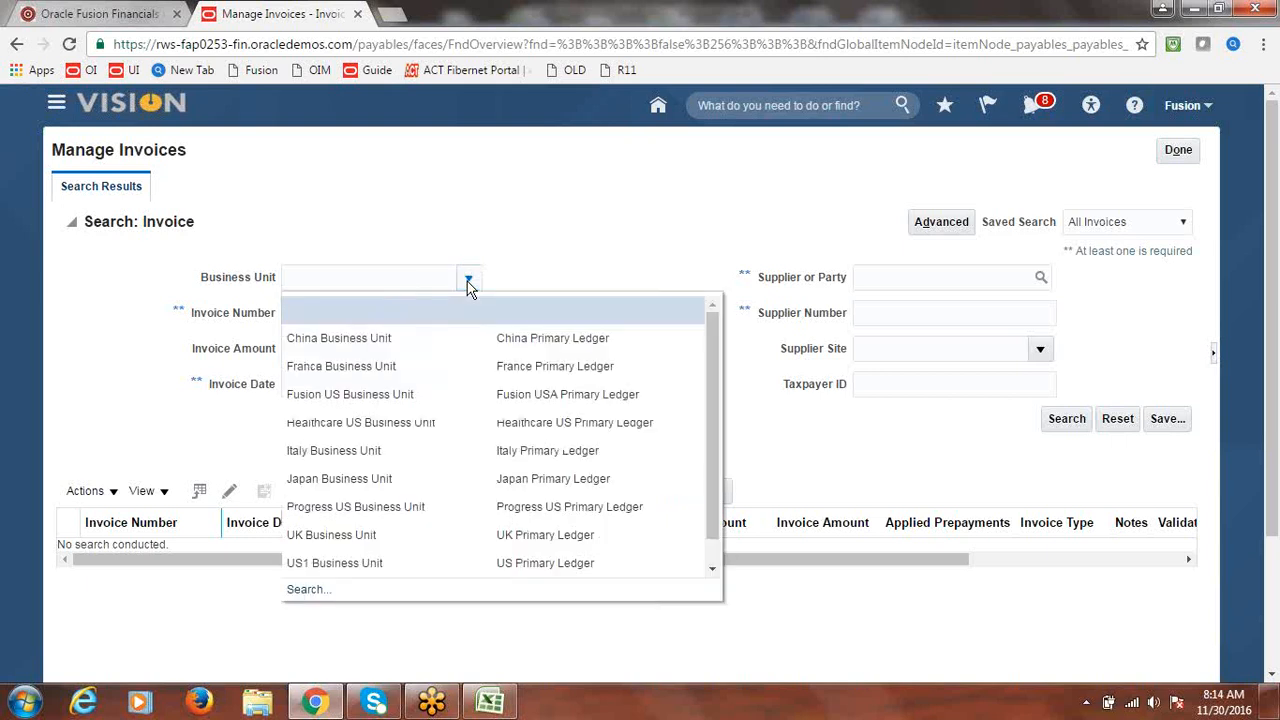
{"action": "left_click", "coordinate": [406, 394]}
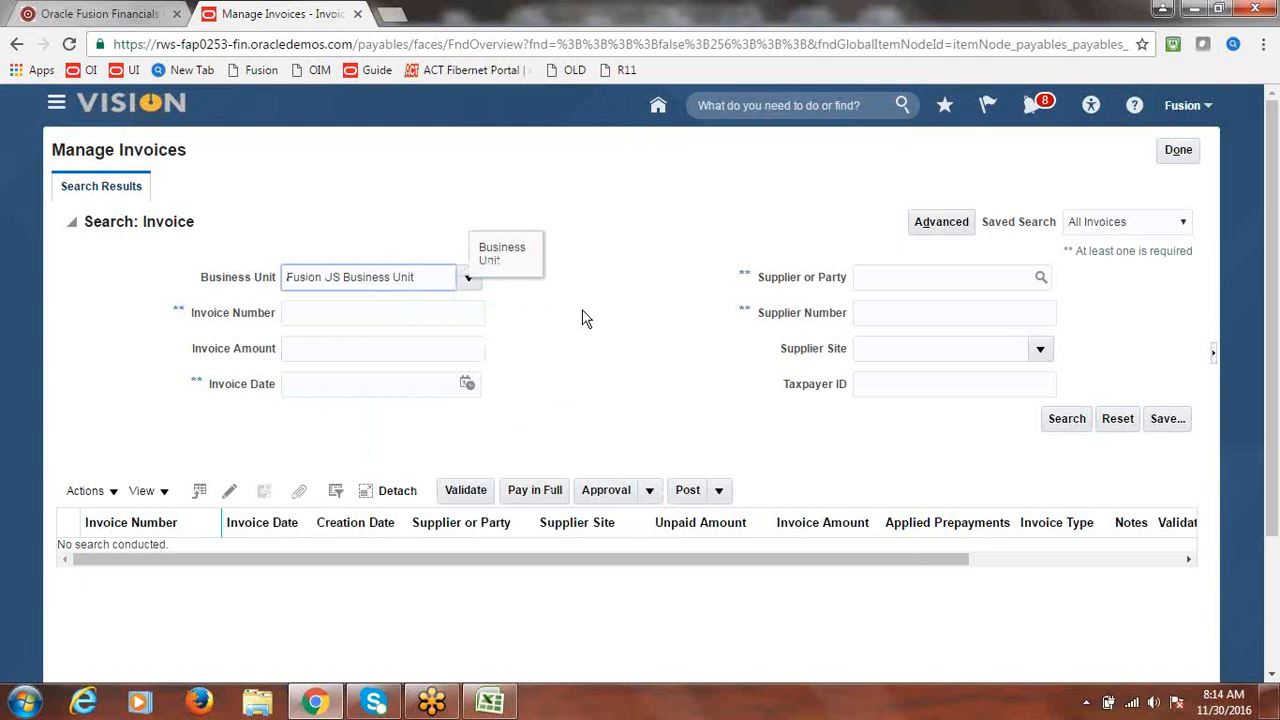
{"action": "left_click", "coordinate": [1034, 277]}
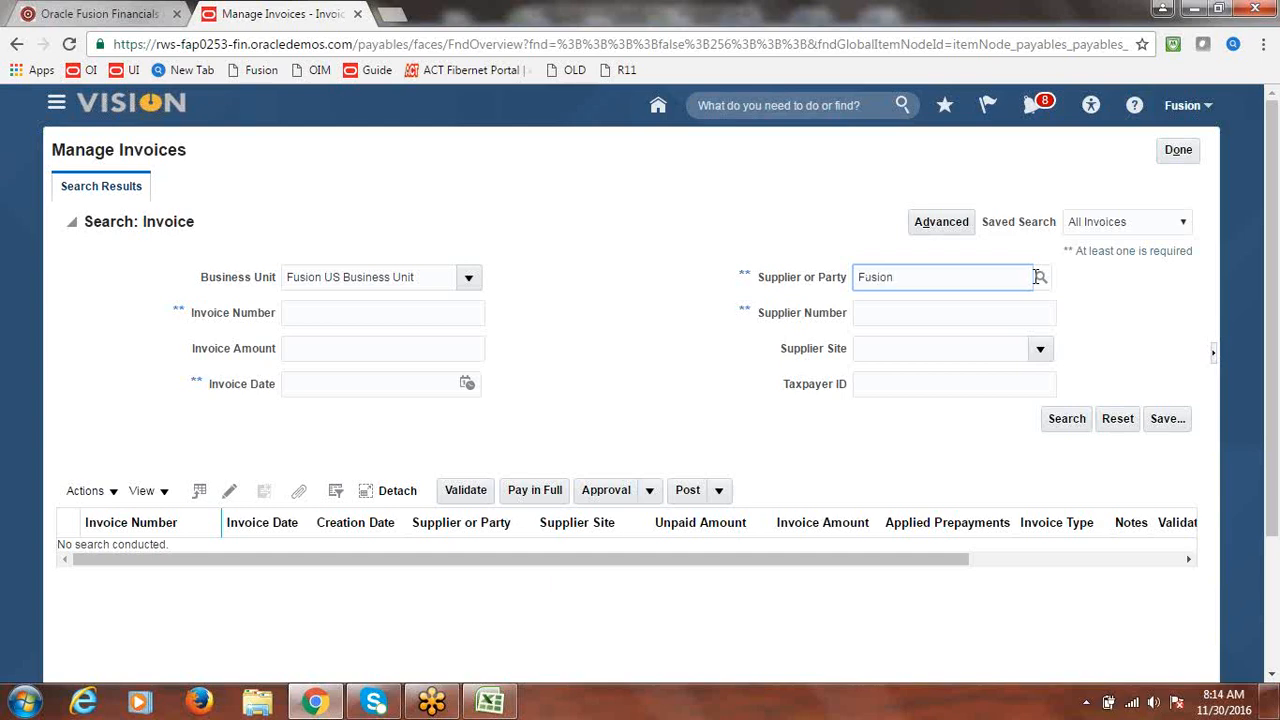
{"action": "left_click", "coordinate": [1042, 282]}
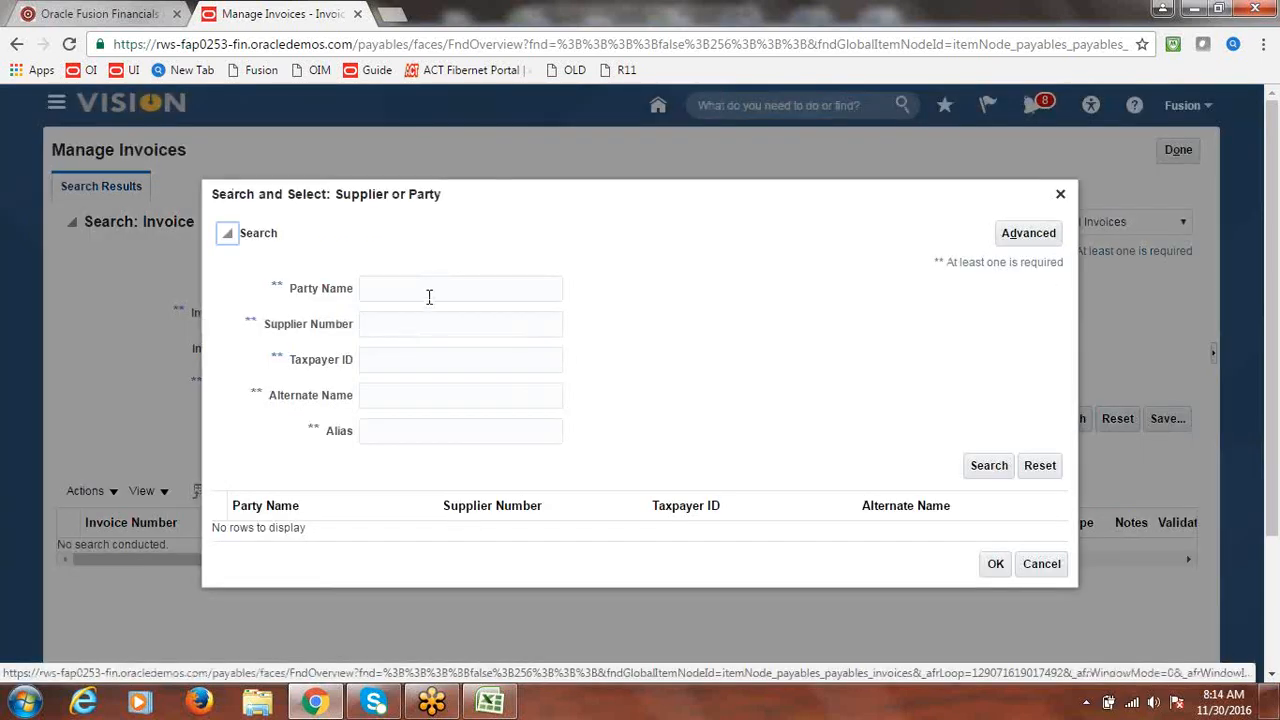
{"action": "left_click", "coordinate": [428, 290]}
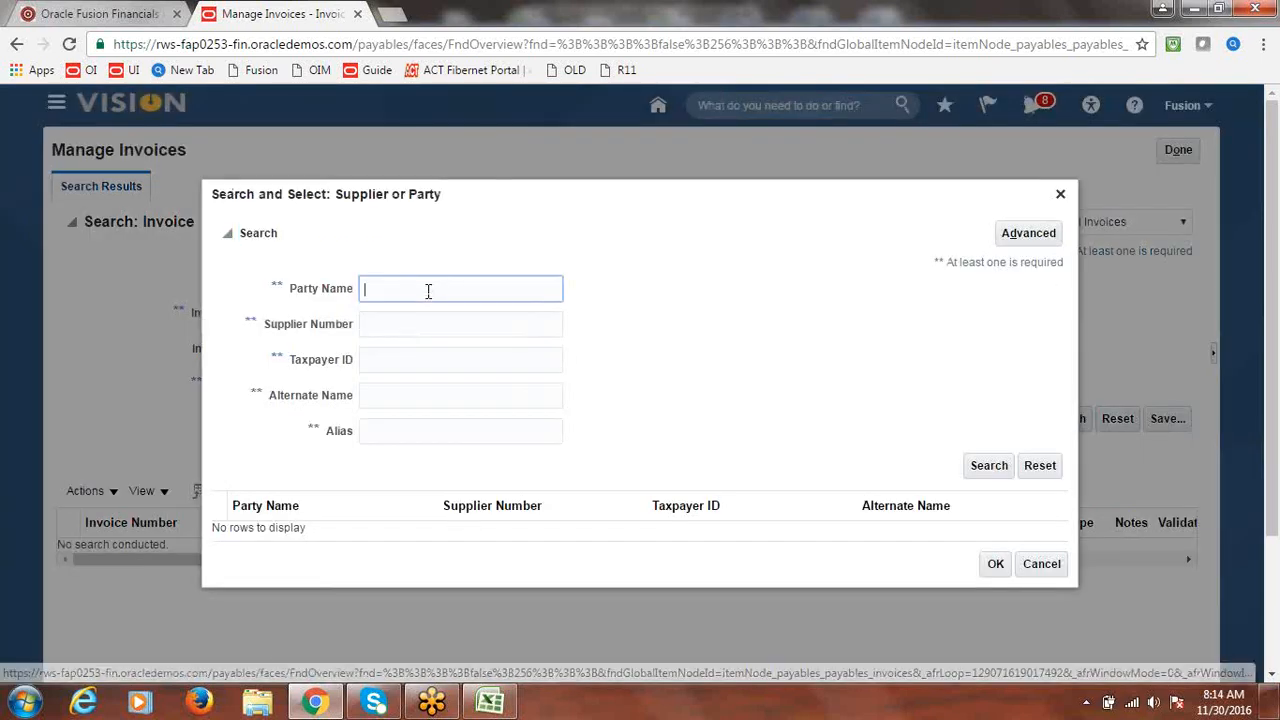
- Search parties for 'Fusion' and select Fusion Supplier-2 as the supplier
{"action": "type", "text": "Fusion"}
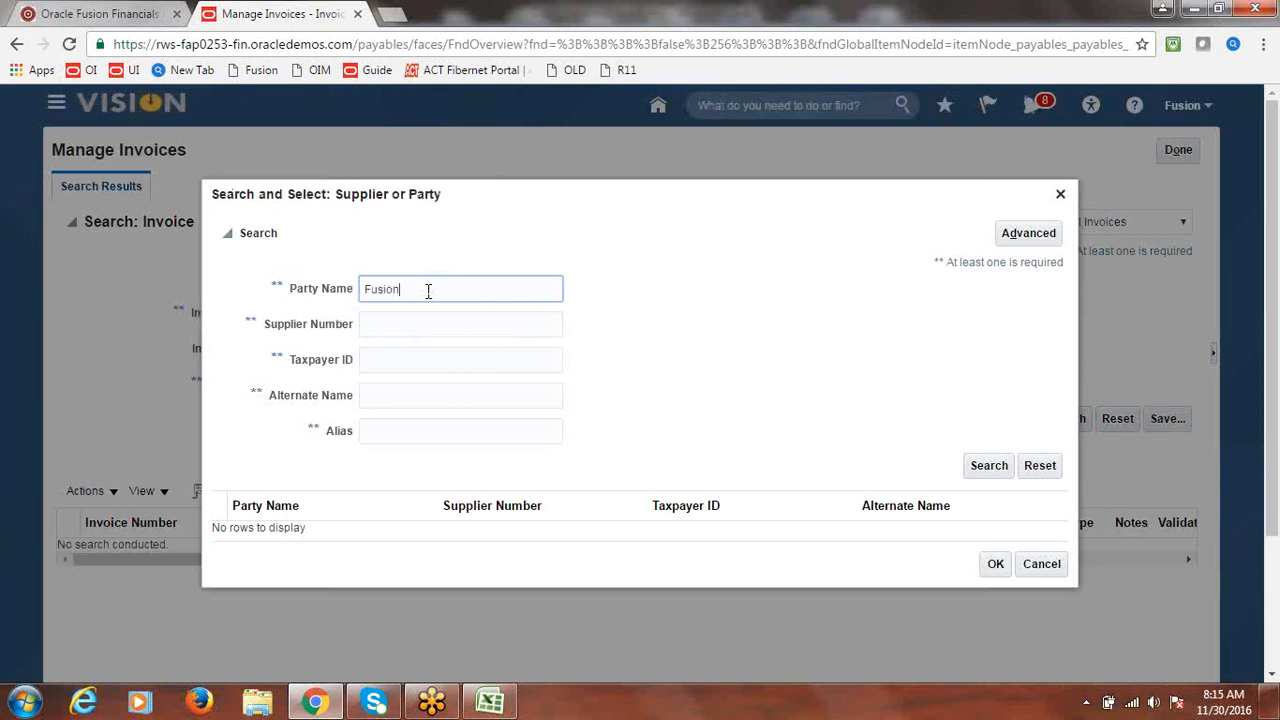
{"action": "left_click", "coordinate": [988, 465]}
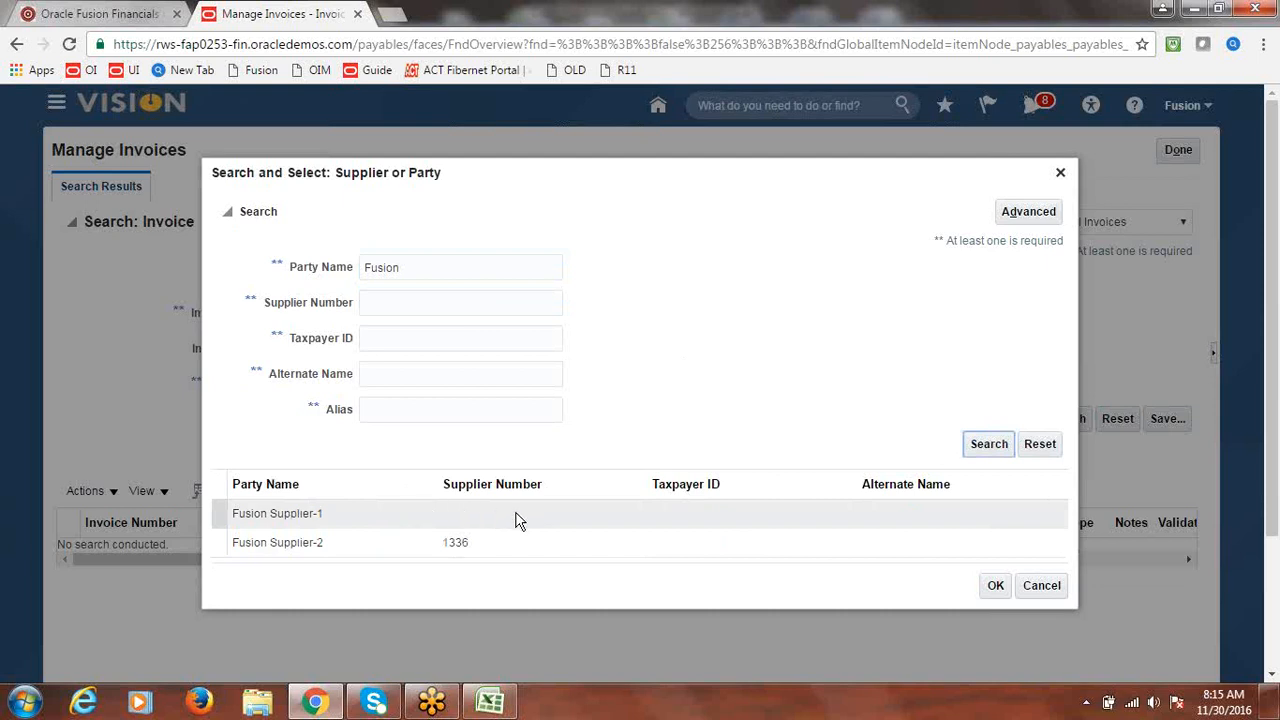
{"action": "left_click", "coordinate": [365, 548]}
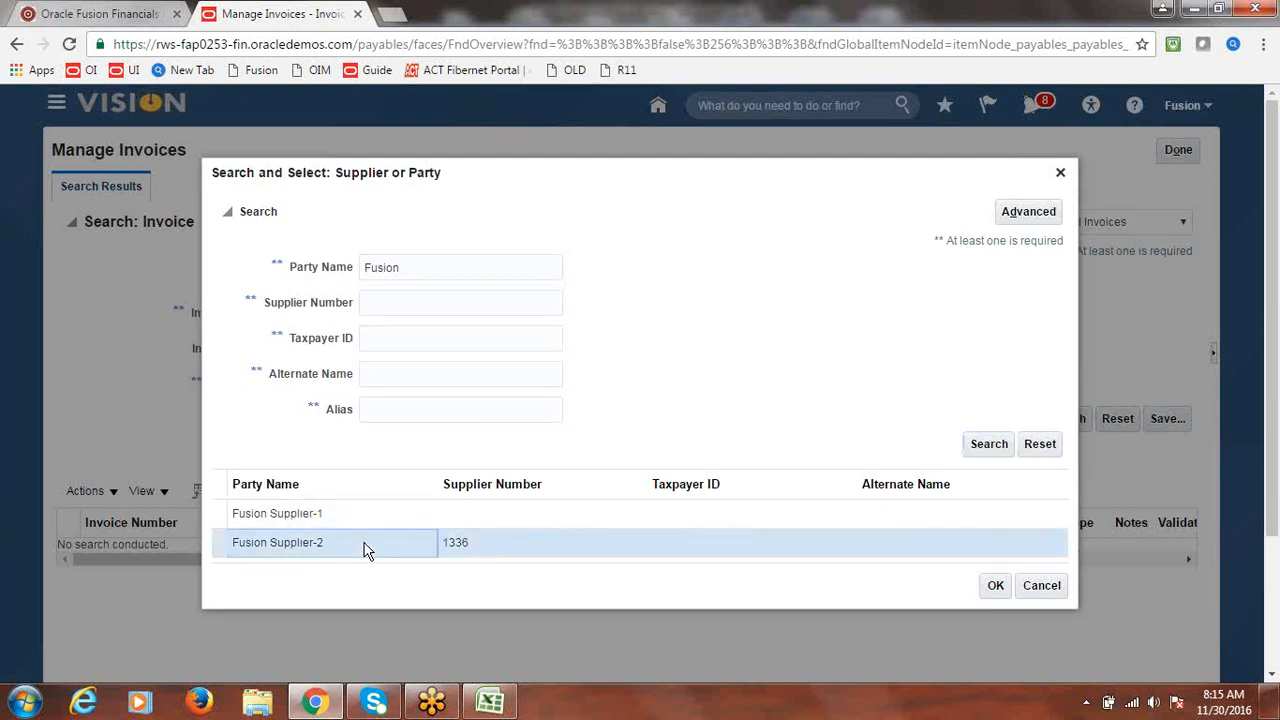
{"action": "left_click", "coordinate": [995, 590]}
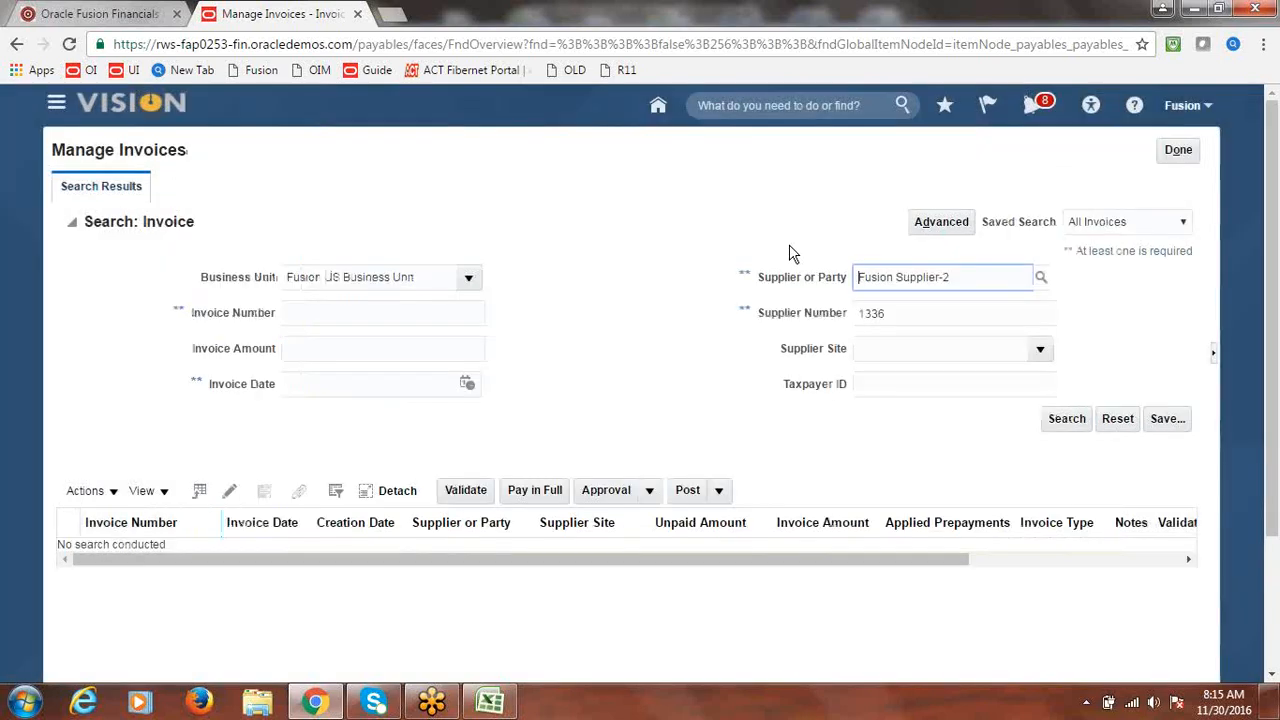
- List Fusion Supplier-2's invoices, then close Manage Invoices back to the Invoices overview
{"action": "left_click", "coordinate": [1067, 419]}
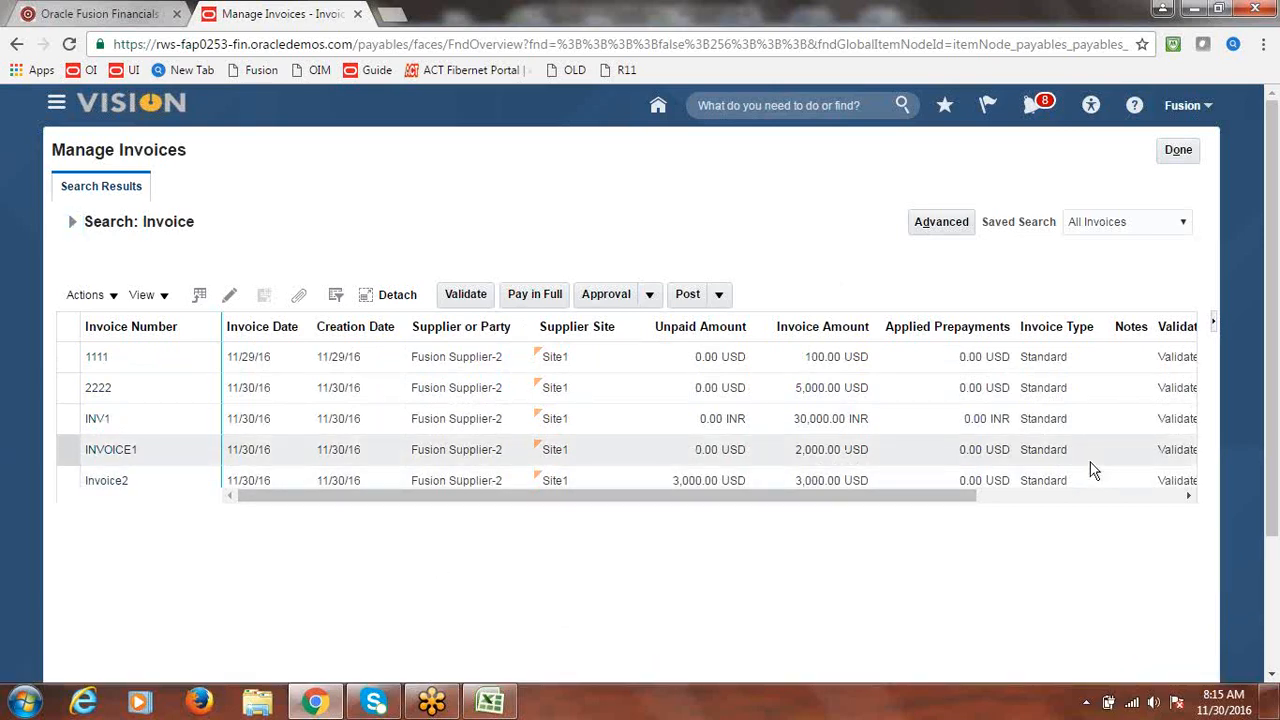
{"action": "left_click_drag", "start_coordinate": [903, 503], "coordinate": [697, 535]}
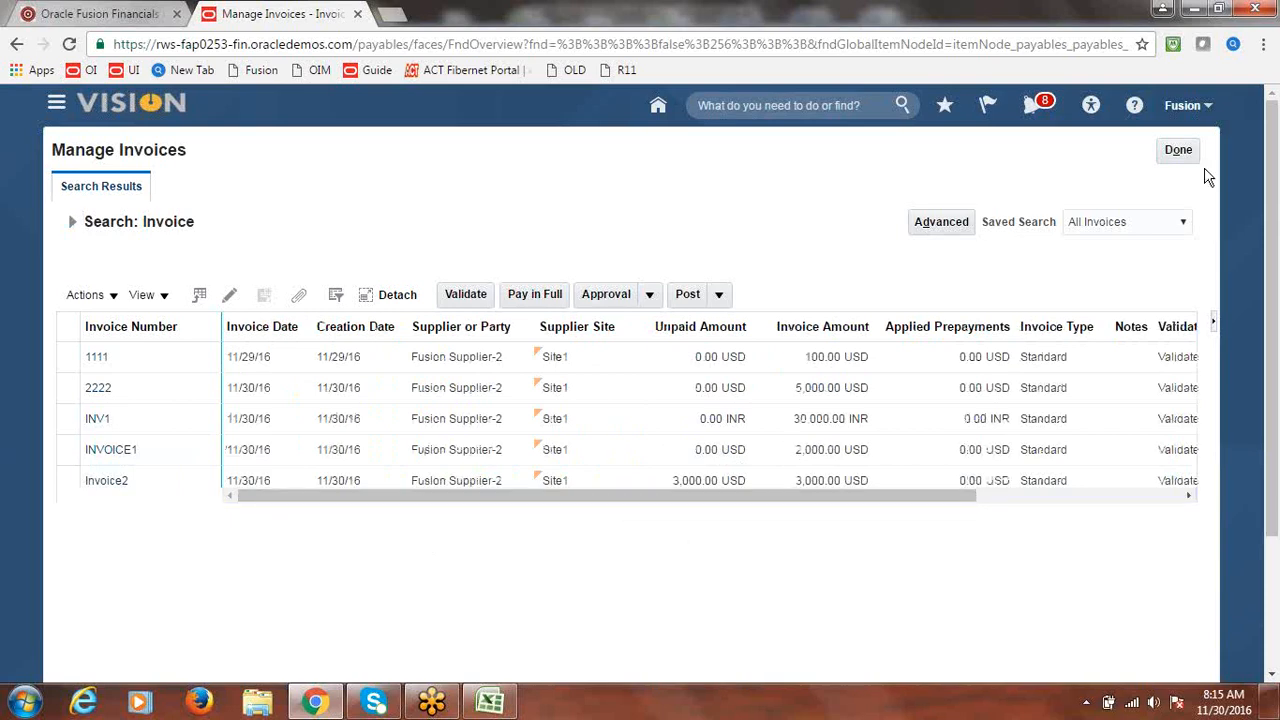
{"action": "left_click", "coordinate": [1182, 152]}
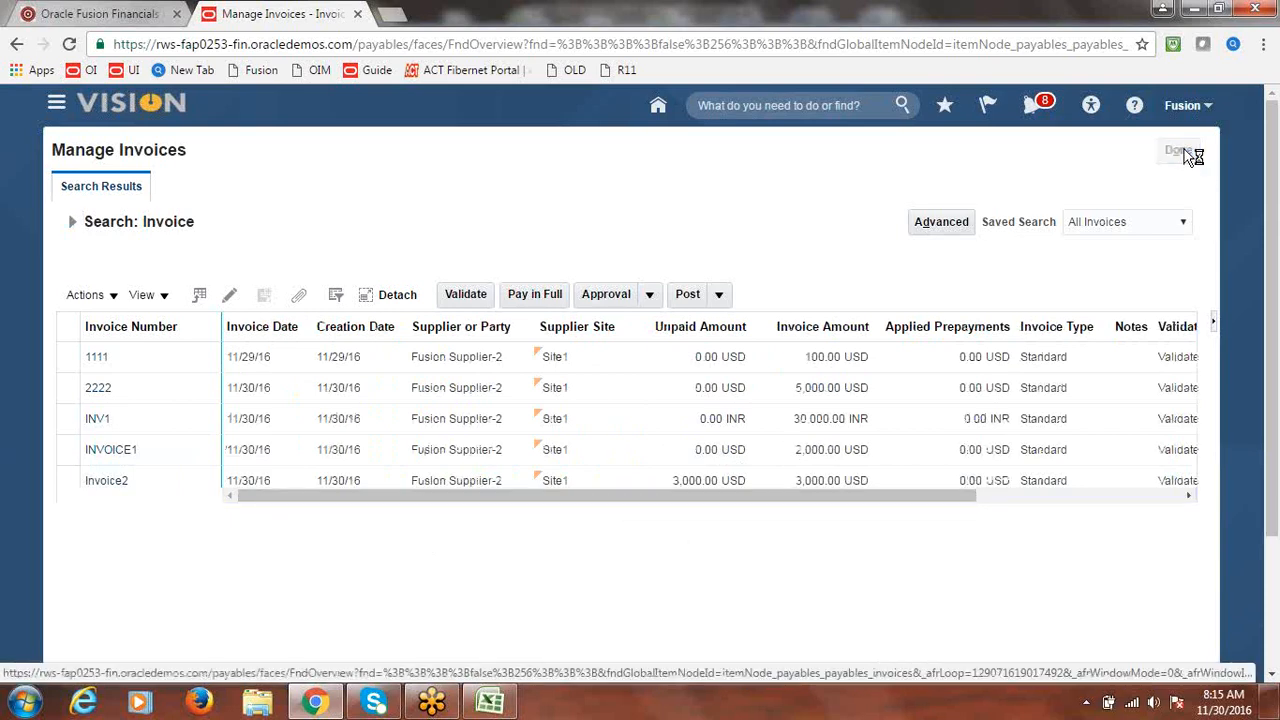
- Switch to the Excel workbook and try saving it, dismissing the not-saved message
{"action": "left_click", "coordinate": [1195, 10]}
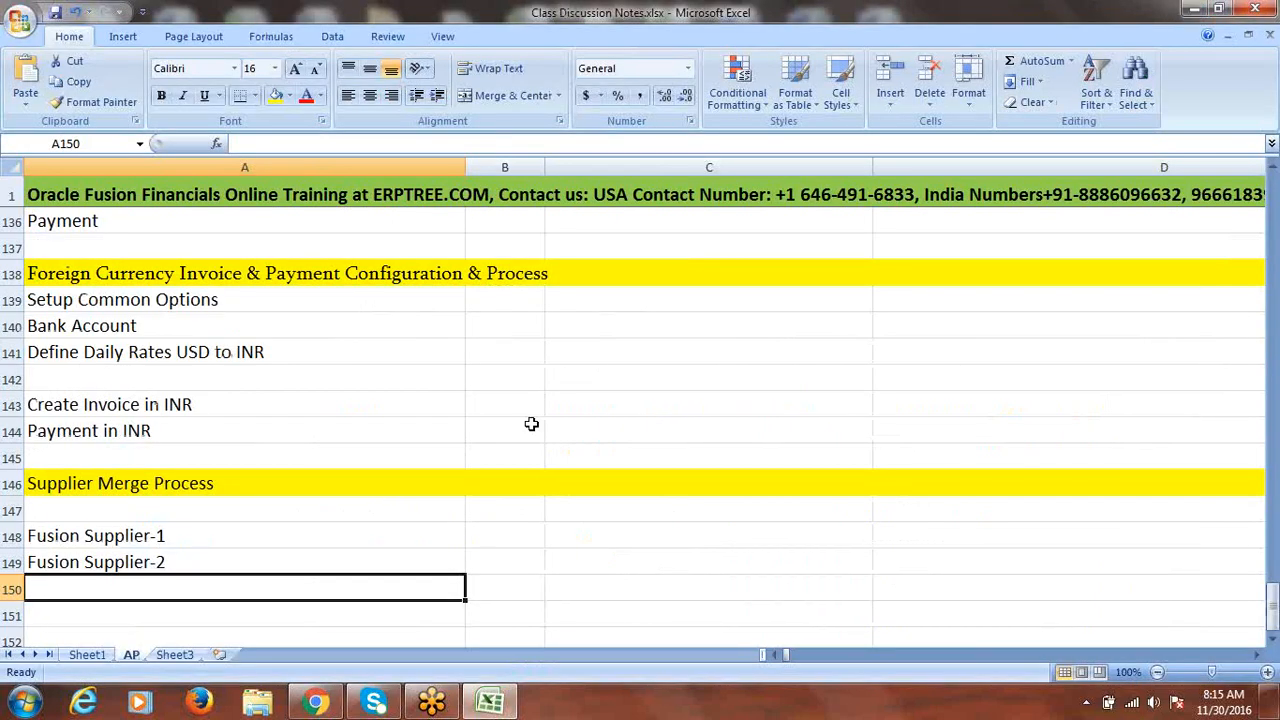
{"action": "key", "text": "ctrl+s"}
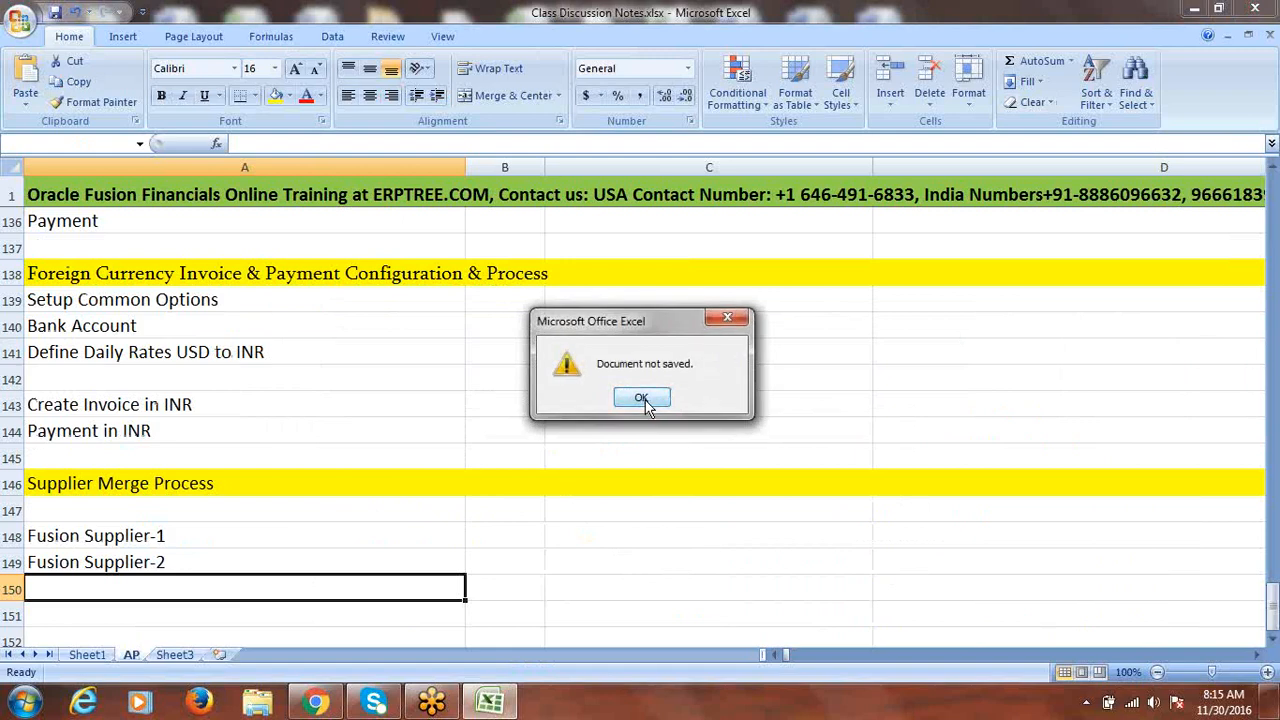
{"action": "left_click", "coordinate": [644, 401]}
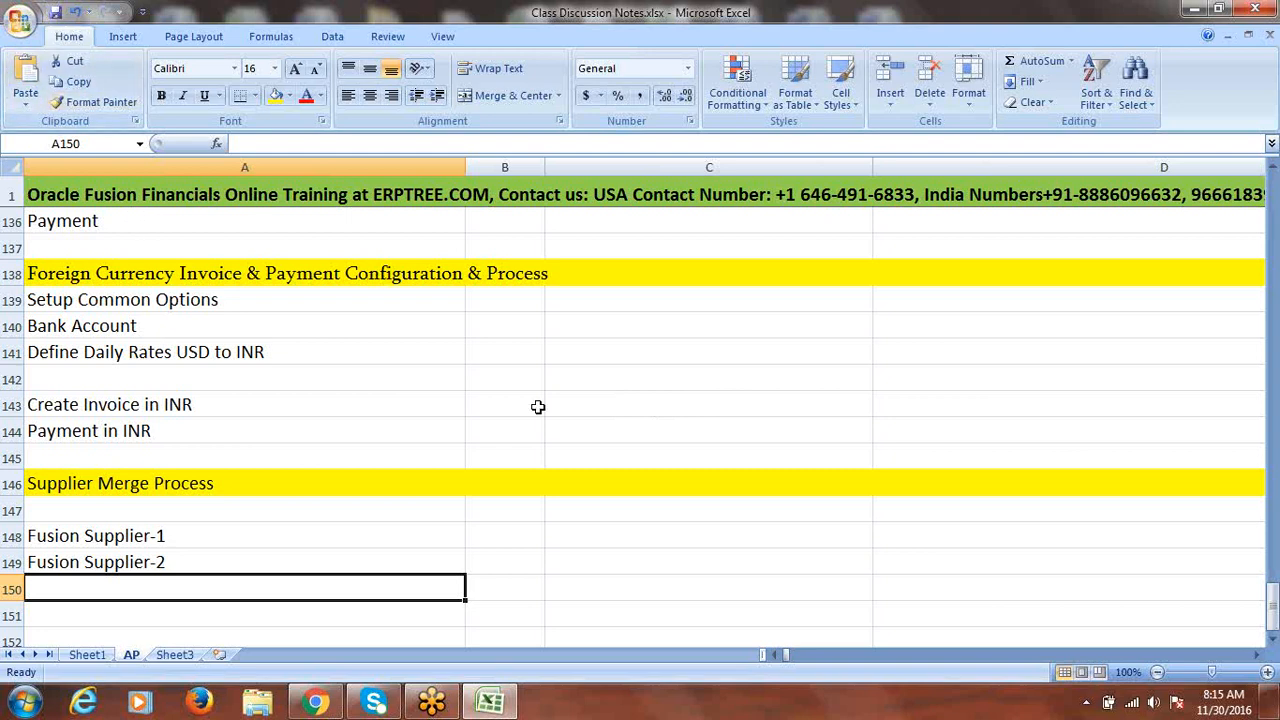
- Save the workbook as Class Discussion Notes_New.xlsx, accepting the privacy warning
{"action": "left_click", "coordinate": [28, 28]}
{"action": "left_click", "coordinate": [58, 195]}
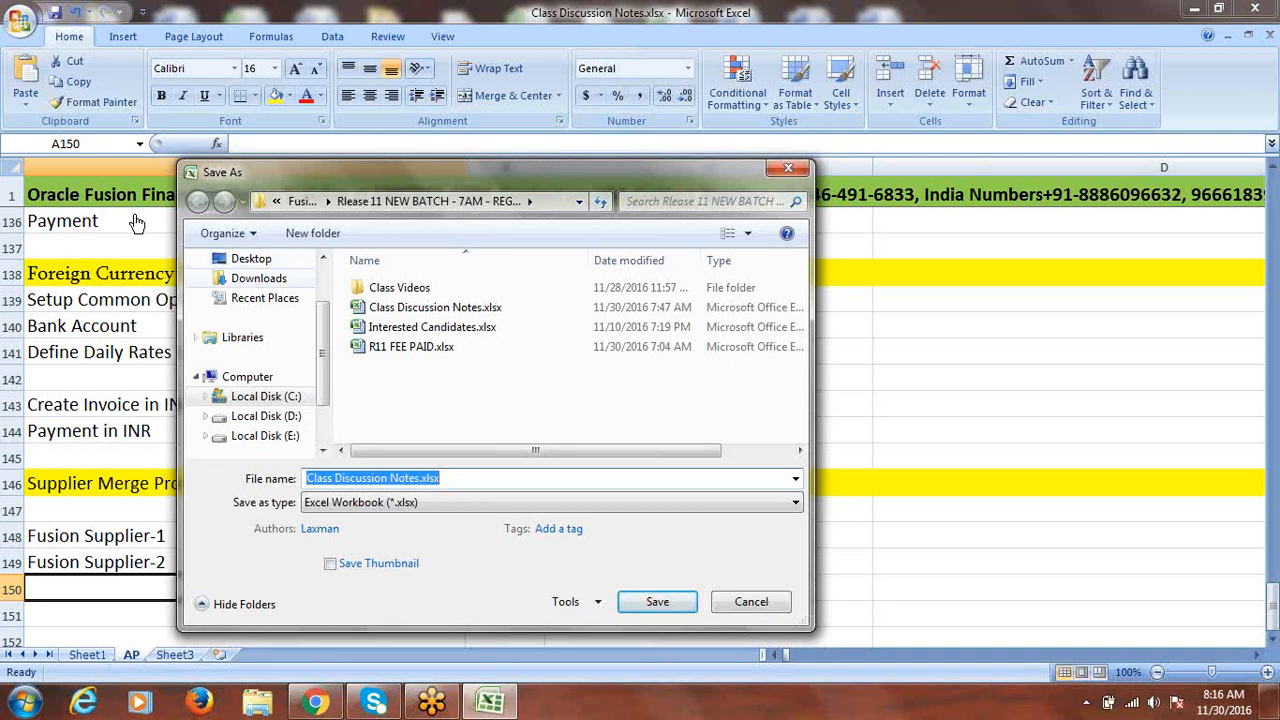
{"action": "left_click", "coordinate": [419, 478]}
{"action": "type", "text": "1"}
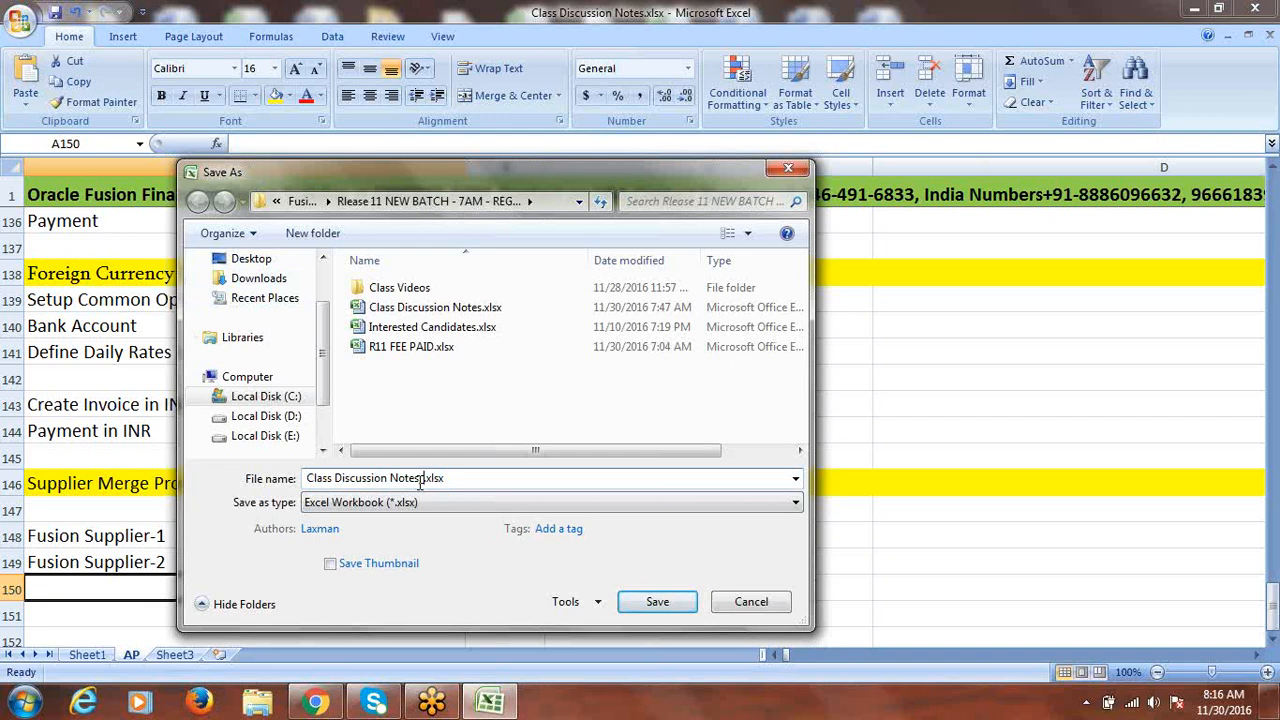
{"action": "type", "text": "_New"}
{"action": "left_click", "coordinate": [679, 606]}
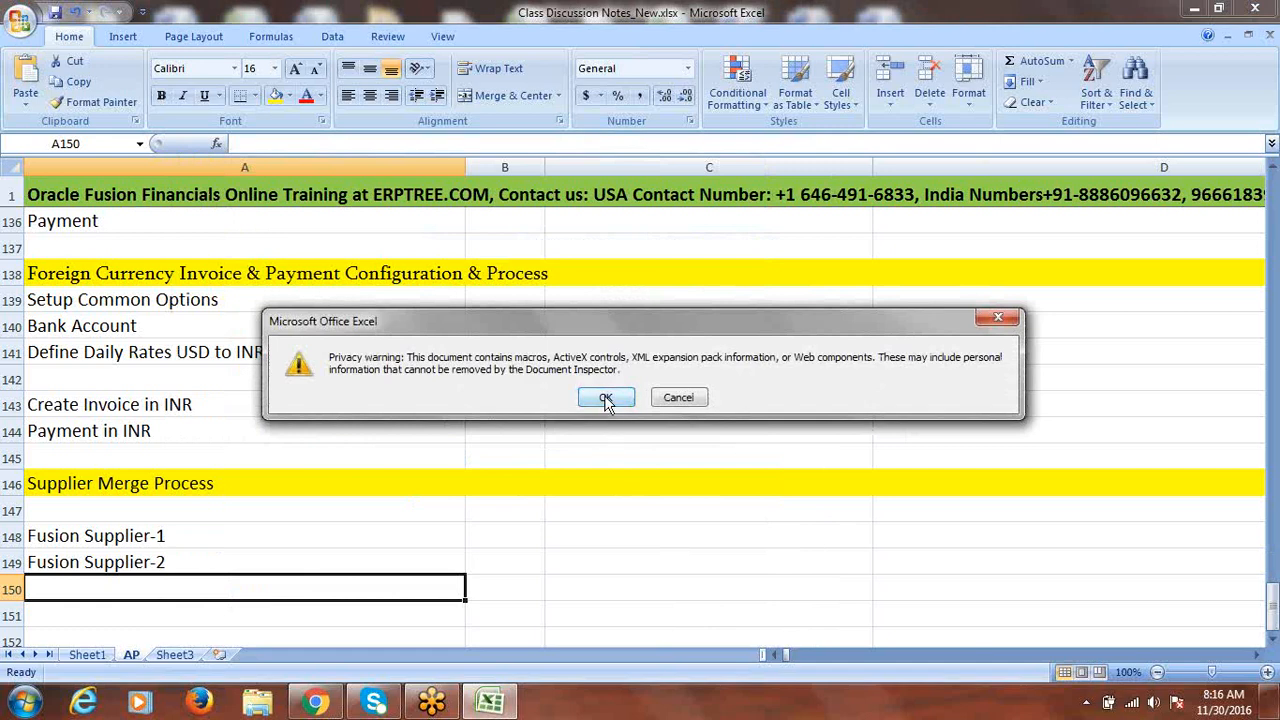
{"action": "left_click", "coordinate": [605, 398]}
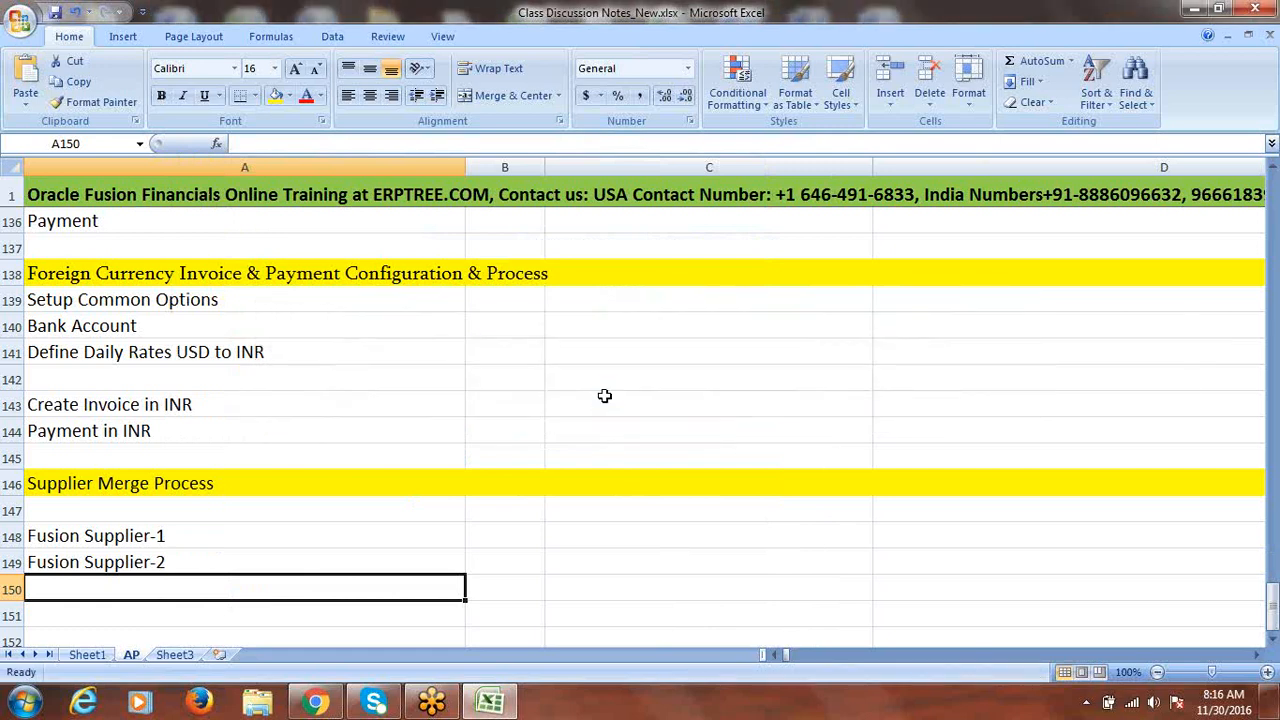
{"action": "left_click", "coordinate": [605, 396]}
{"action": "key", "text": "ctrl+s"}
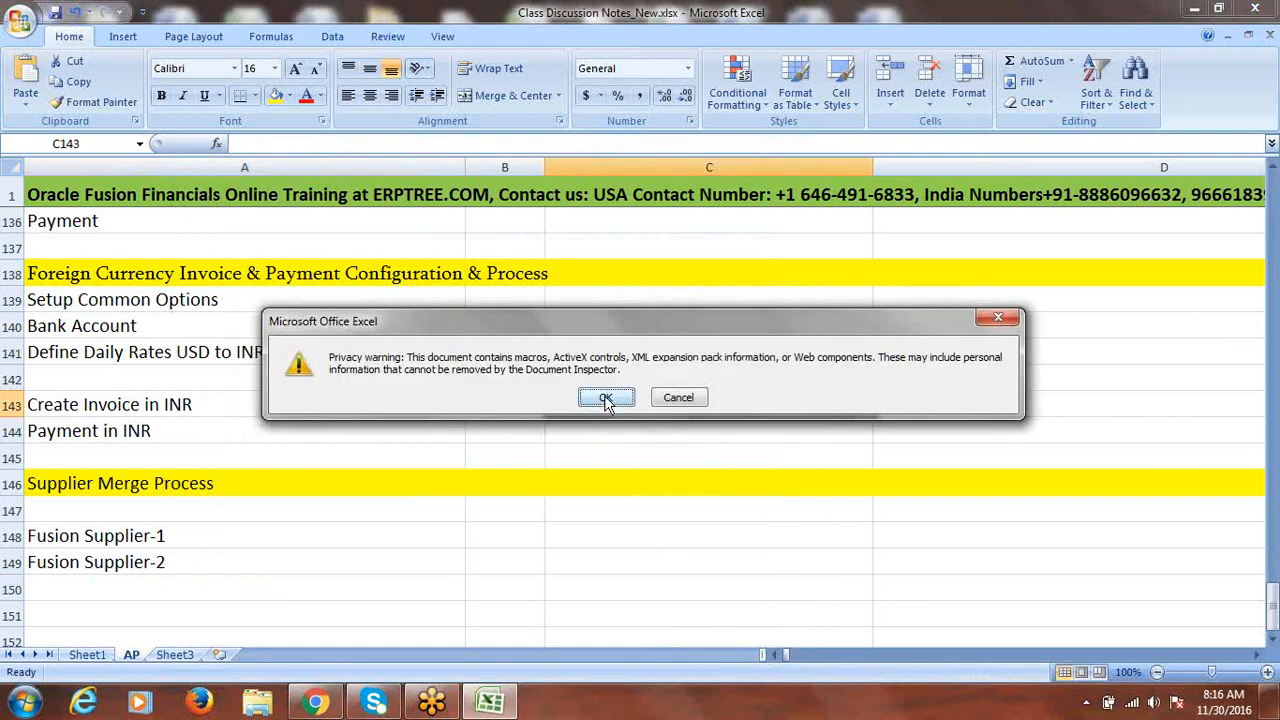
- Mark the Supplier Merge Process row as Done in column B
{"action": "left_click", "coordinate": [605, 397]}
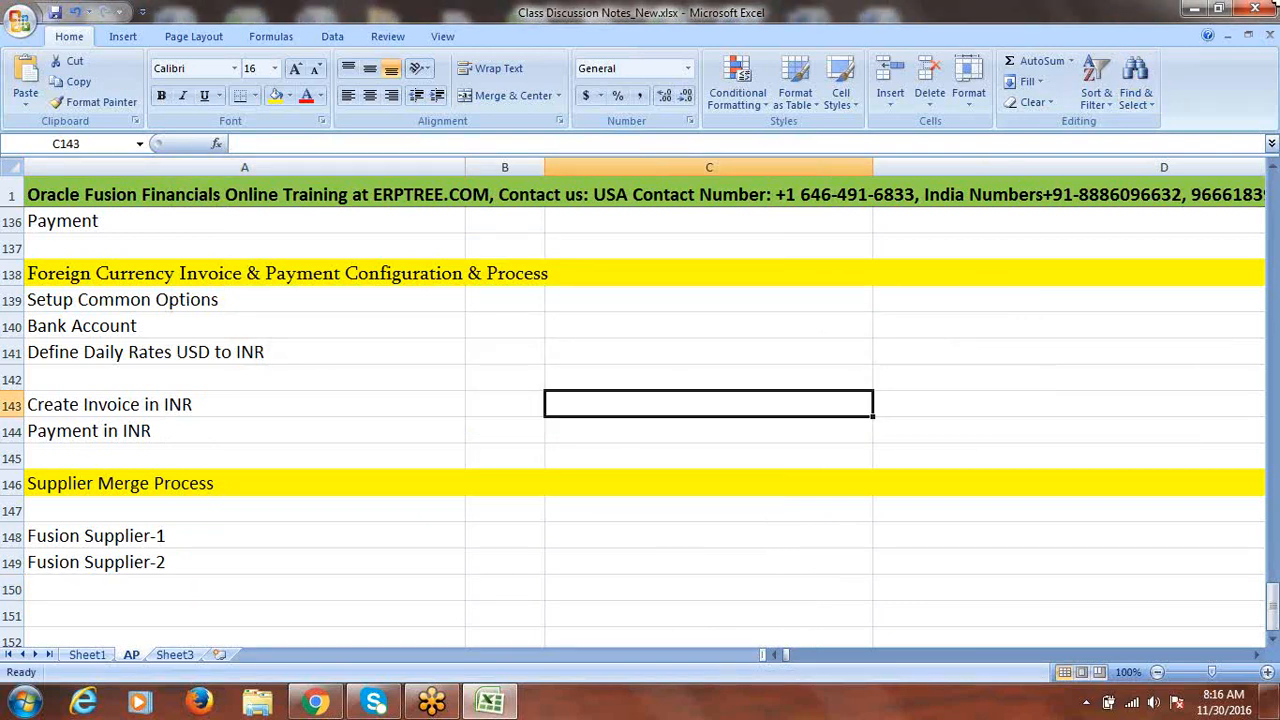
{"action": "left_click", "coordinate": [318, 546]}
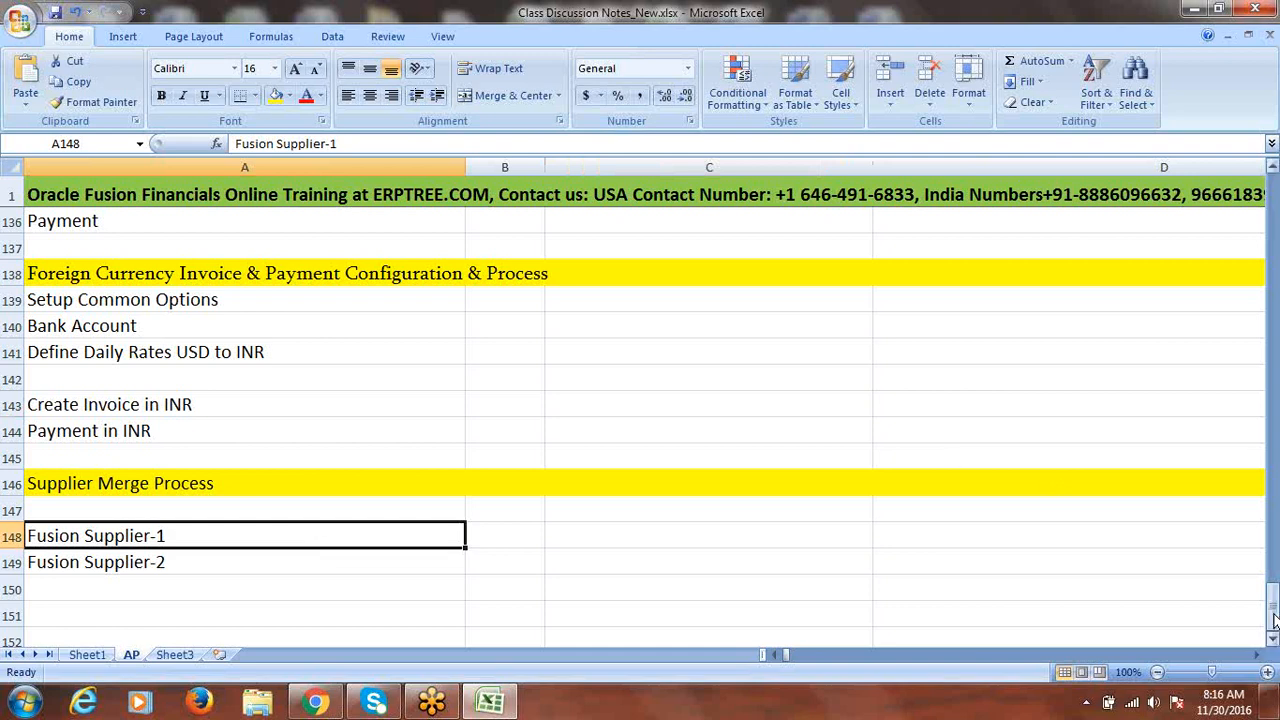
{"action": "left_click_drag", "start_coordinate": [1272, 605], "coordinate": [1251, 326]}
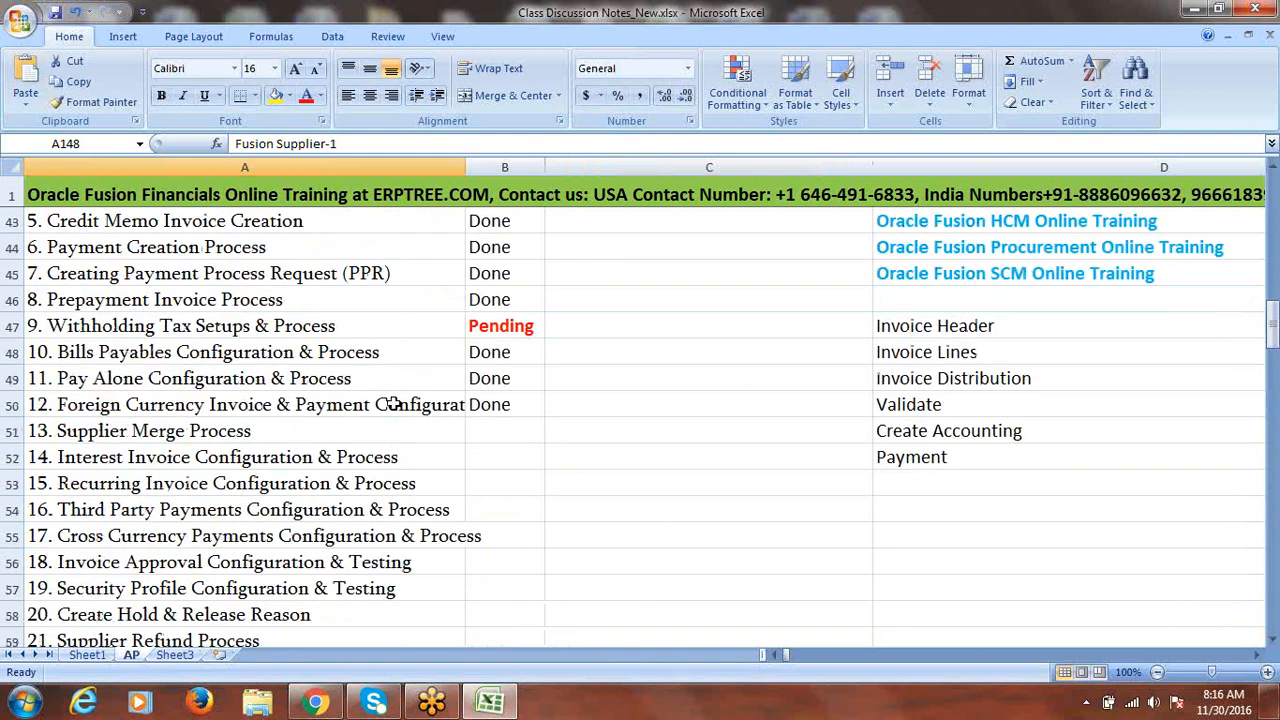
{"action": "left_click", "coordinate": [290, 441]}
{"action": "key", "text": "Right"}
{"action": "type", "text": "d"}
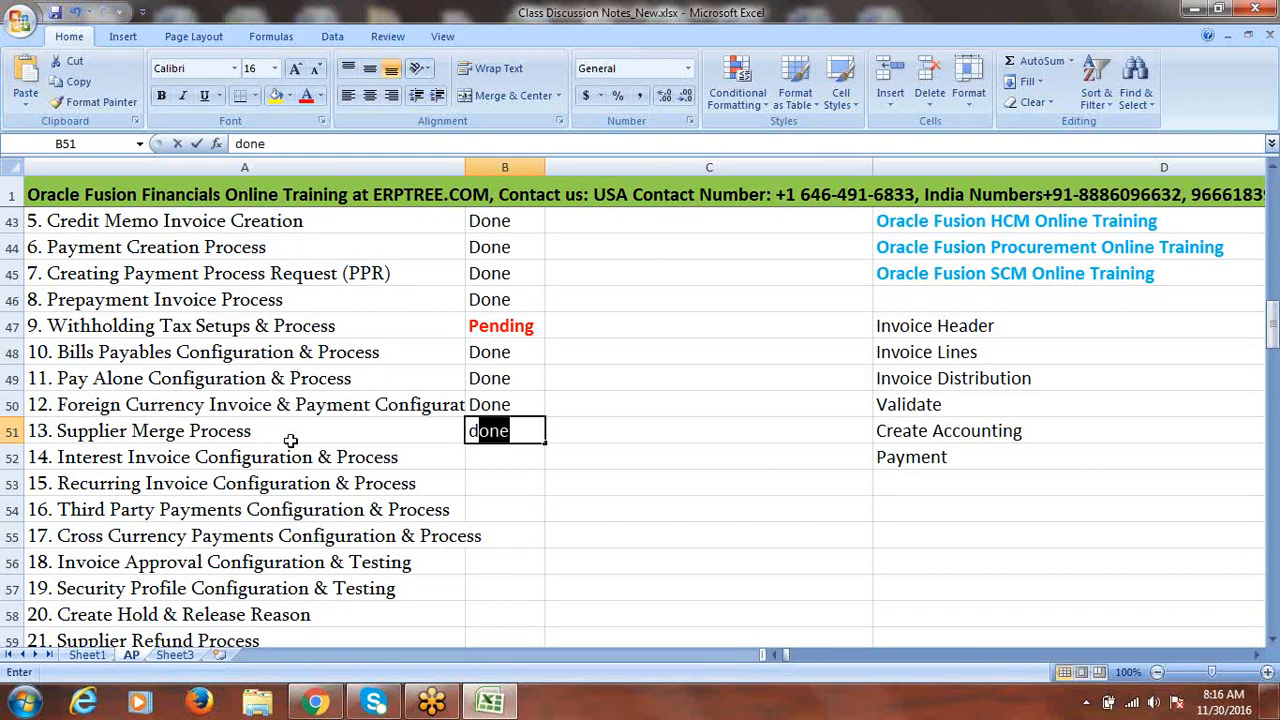
{"action": "left_click", "coordinate": [419, 454]}
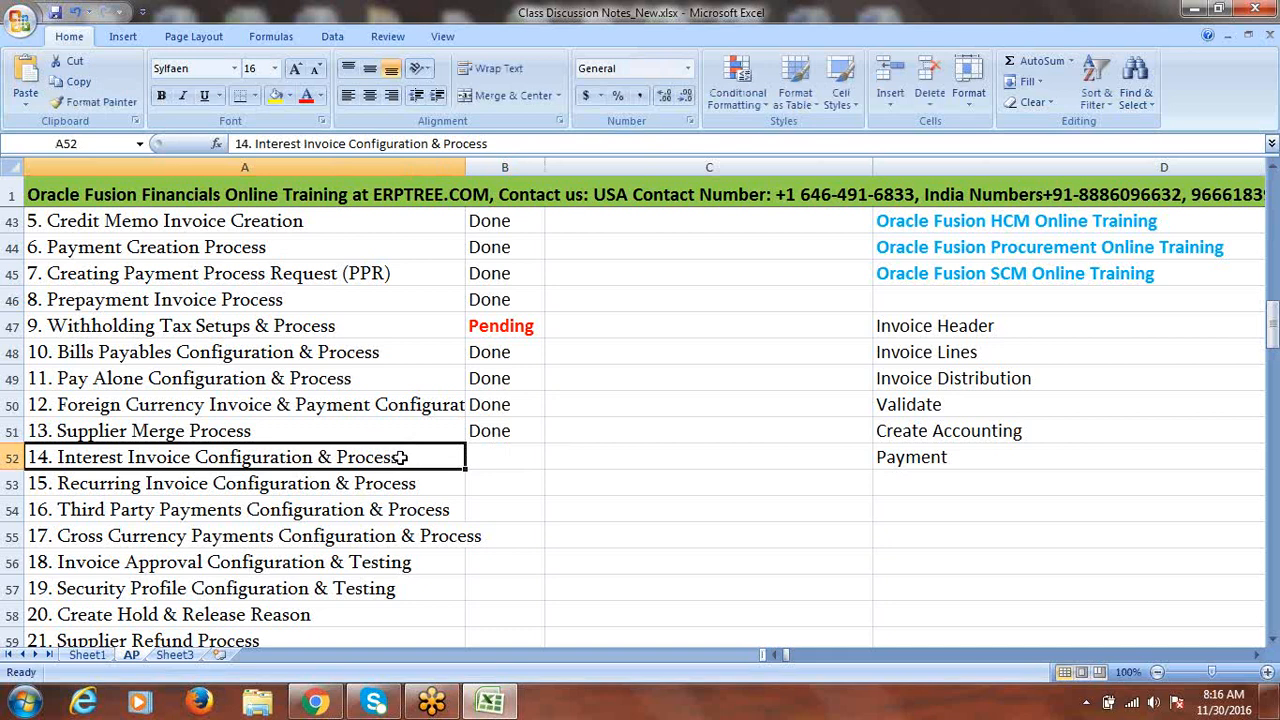
- Copy the Interest Invoice Configuration & Process title into A151 and save the workbook
{"action": "double_click", "coordinate": [399, 457]}
{"action": "mouse_move", "coordinate": [399, 457]}
{"action": "left_mouse_down"}
{"action": "mouse_move", "coordinate": [57, 457]}
{"action": "mouse_move", "coordinate": [403, 470]}
{"action": "left_mouse_up"}
{"action": "key", "text": "ctrl+c"}
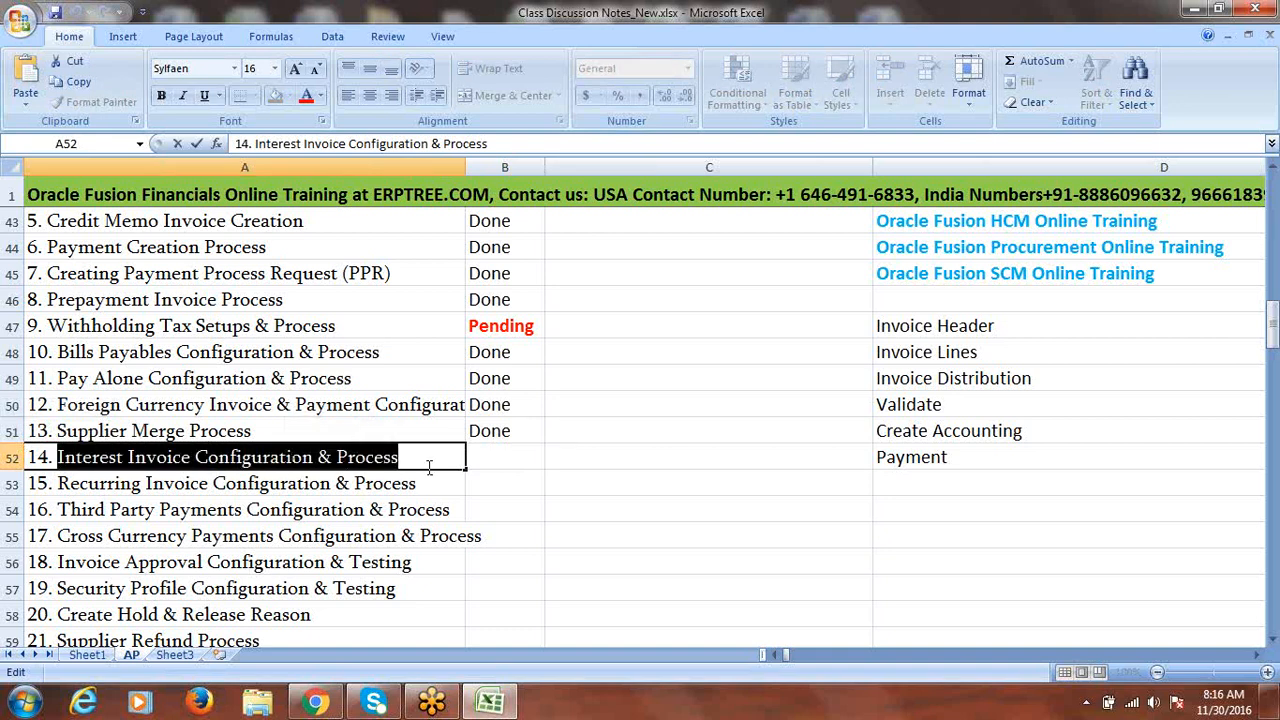
{"action": "left_click_drag", "start_coordinate": [1273, 335], "coordinate": [1274, 643]}
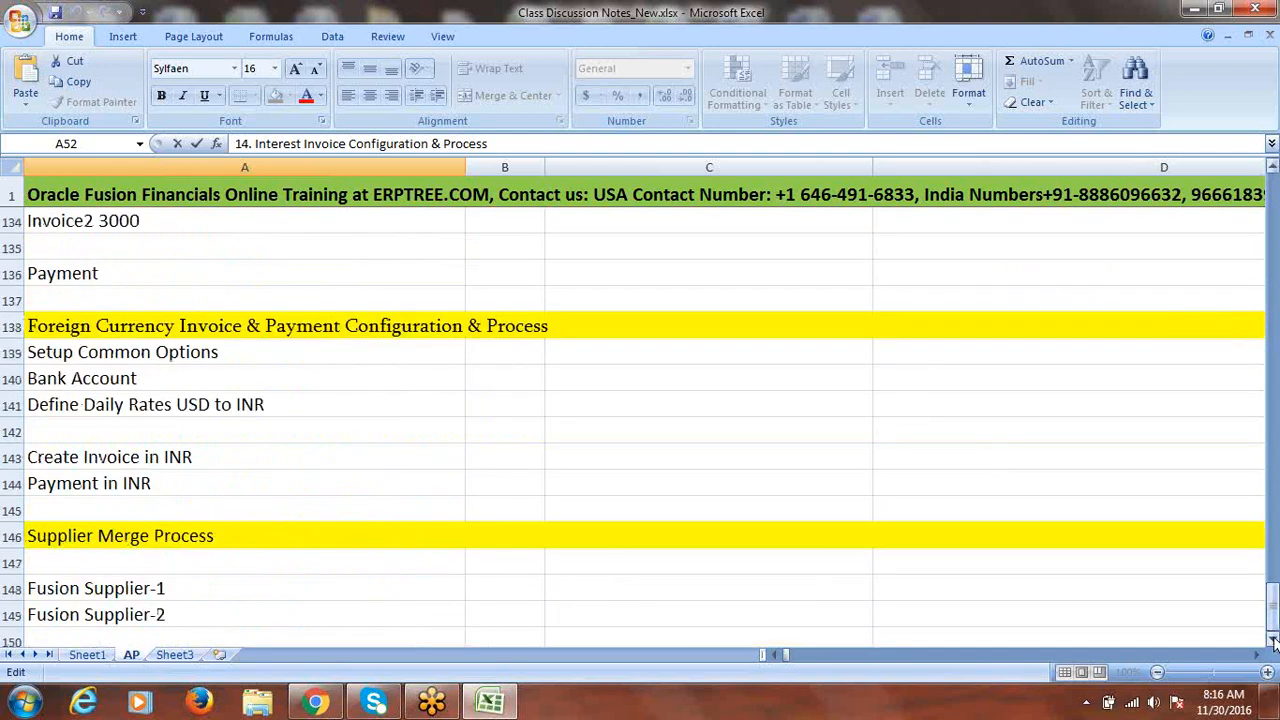
{"action": "left_click", "coordinate": [1274, 640]}
{"action": "left_click", "coordinate": [1274, 640]}
{"action": "left_click", "coordinate": [1274, 640]}
{"action": "left_click", "coordinate": [1274, 640]}
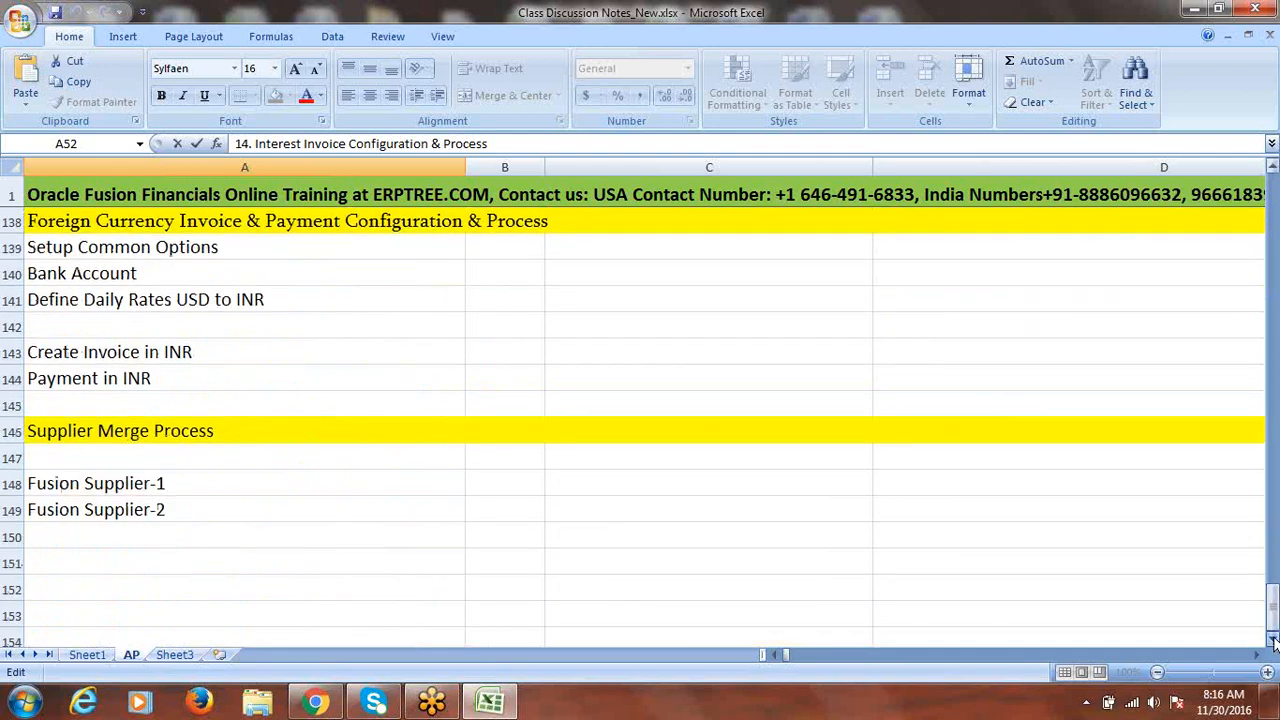
{"action": "left_click", "coordinate": [136, 562]}
{"action": "key", "text": "ctrl+v"}
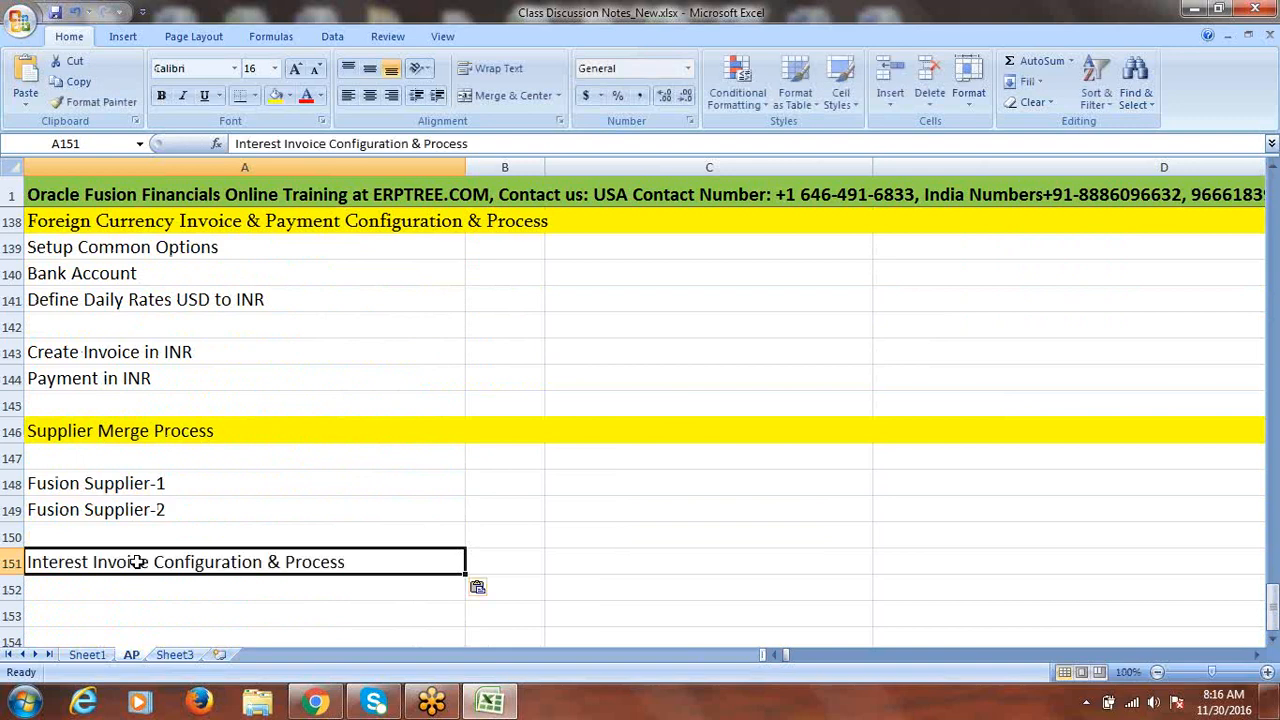
{"action": "key", "text": "ctrl+s"}
{"action": "left_click", "coordinate": [609, 397]}
- Fill row 151 yellow to match the other section headings
{"action": "left_click", "coordinate": [10, 562]}
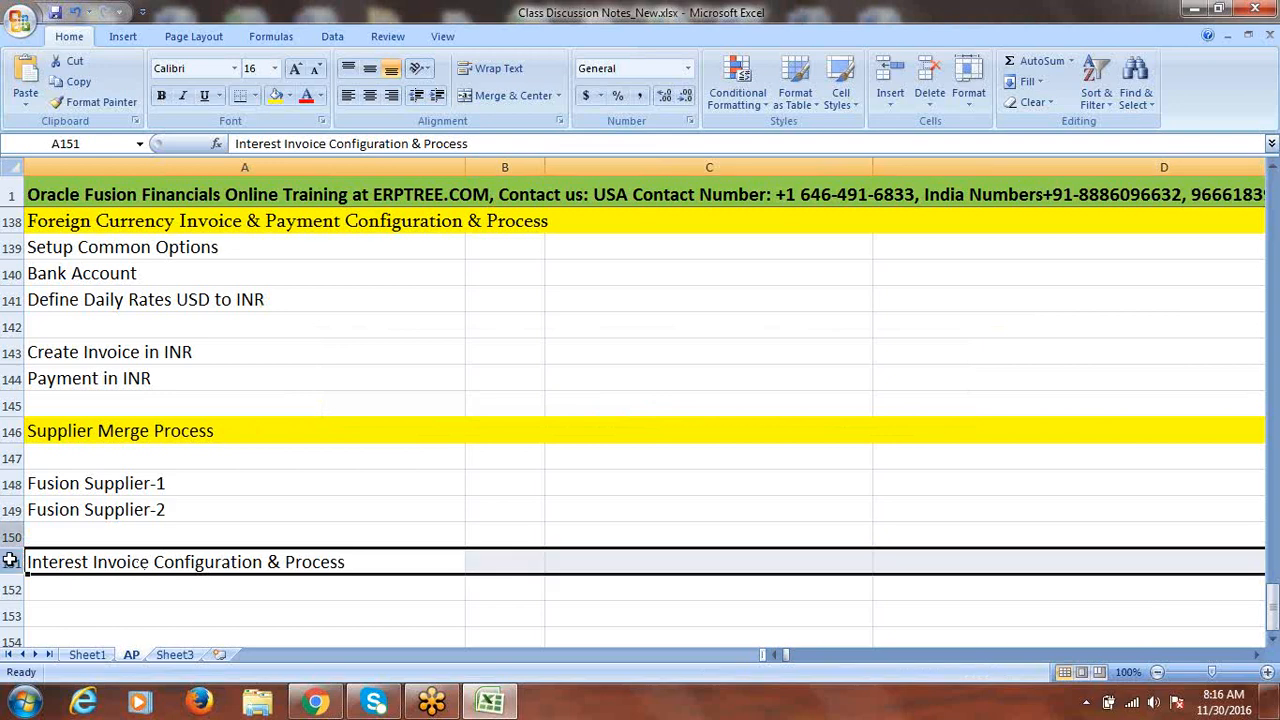
{"action": "left_click", "coordinate": [275, 95]}
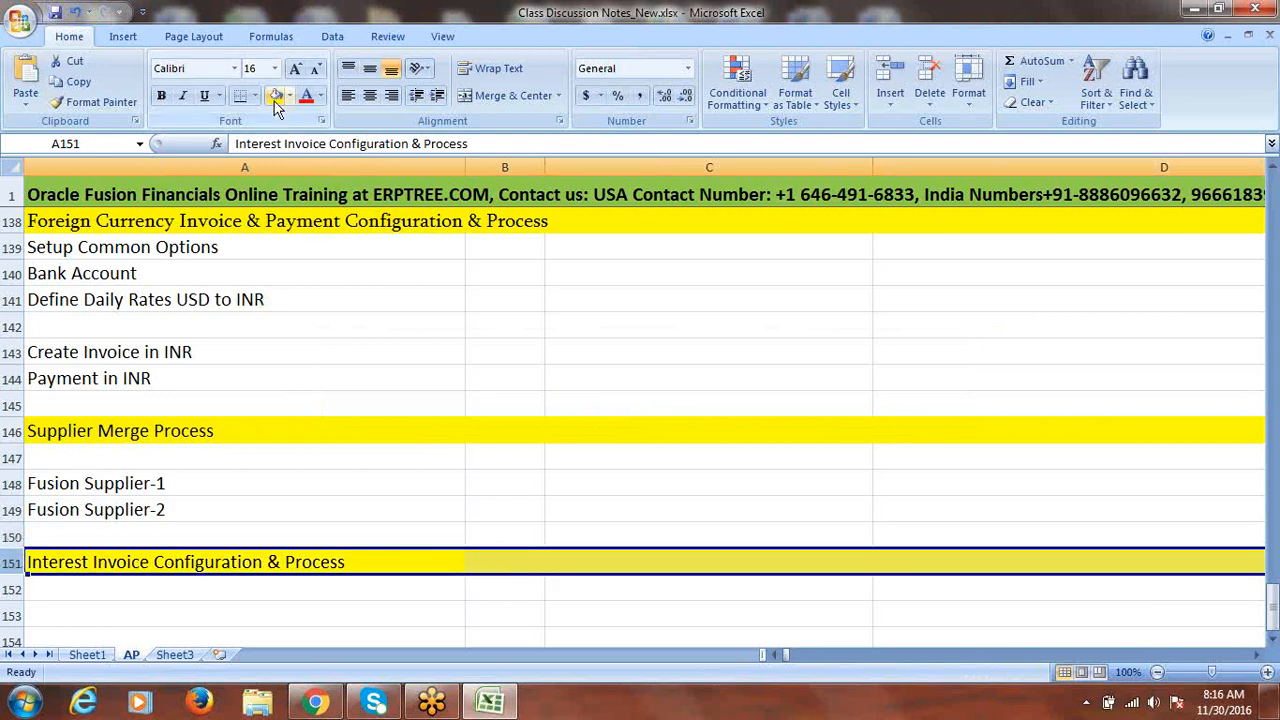
{"action": "left_click", "coordinate": [451, 466]}
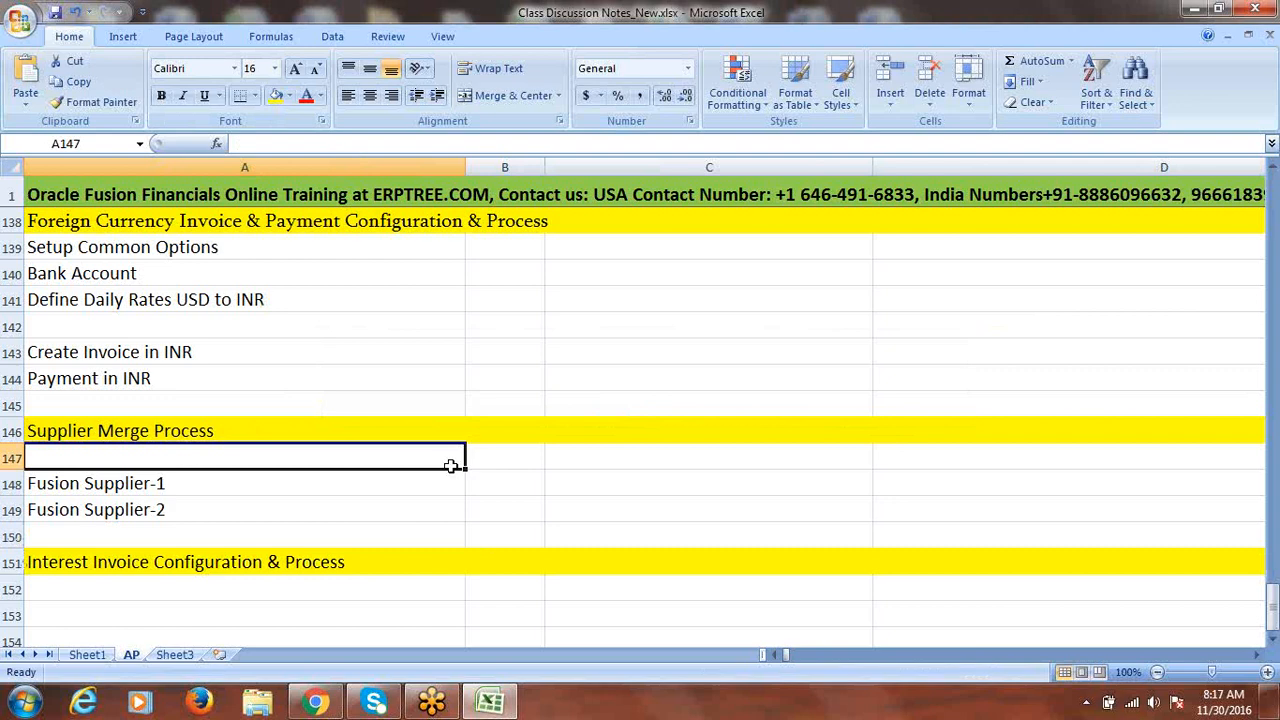
{"action": "left_click", "coordinate": [1273, 641]}
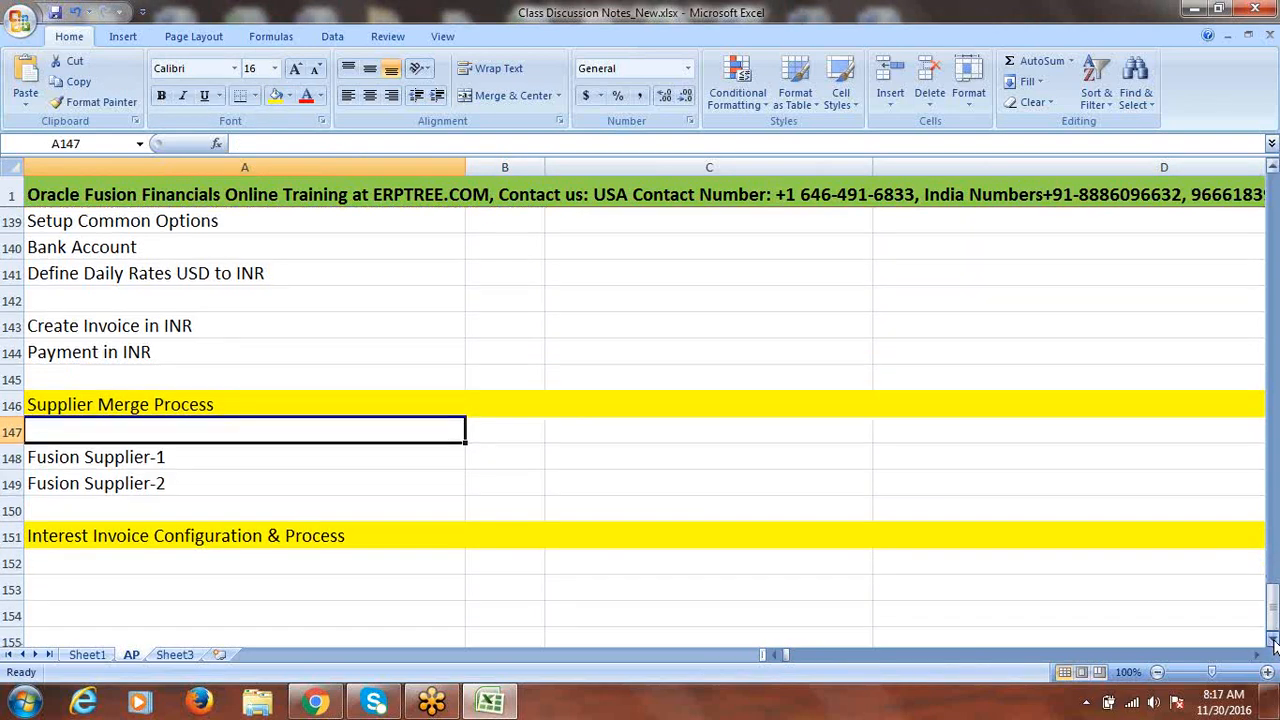
{"action": "left_click", "coordinate": [1273, 641]}
{"action": "left_click", "coordinate": [1273, 641]}
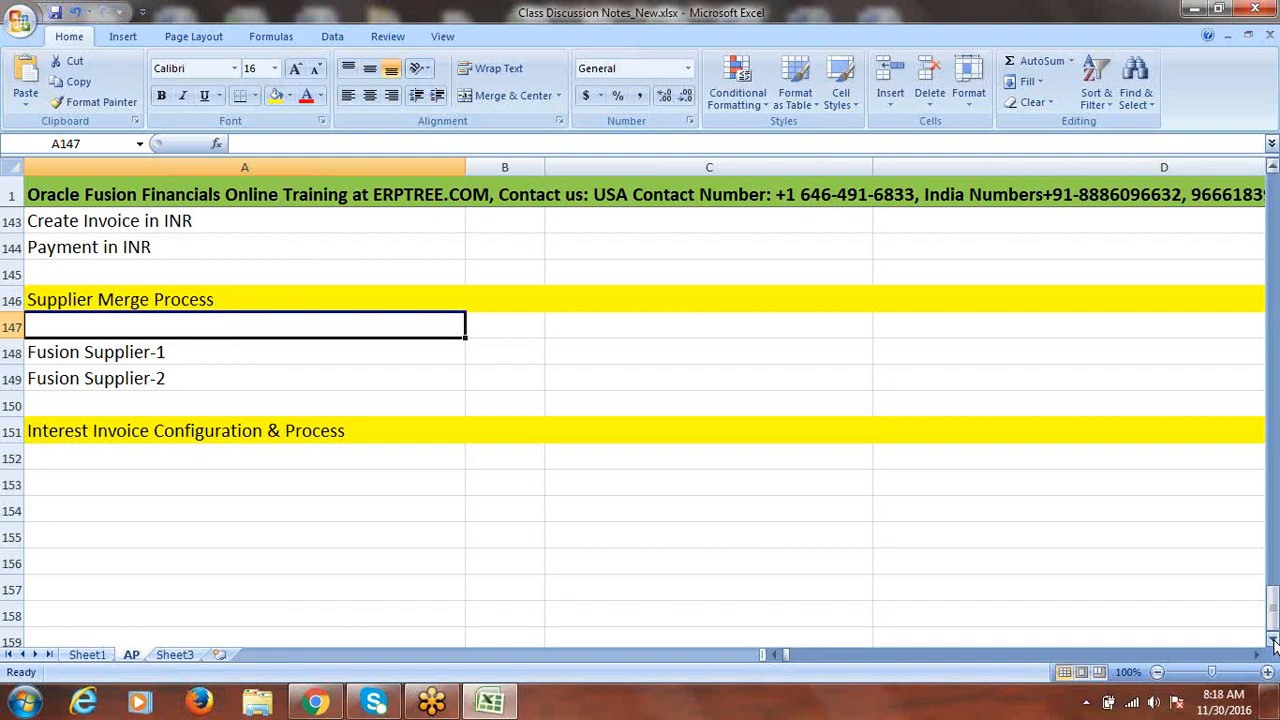
- Enter 'Configure Invoice Options' in cell A153, fixing the mistyped letters
{"action": "left_click", "coordinate": [136, 482]}
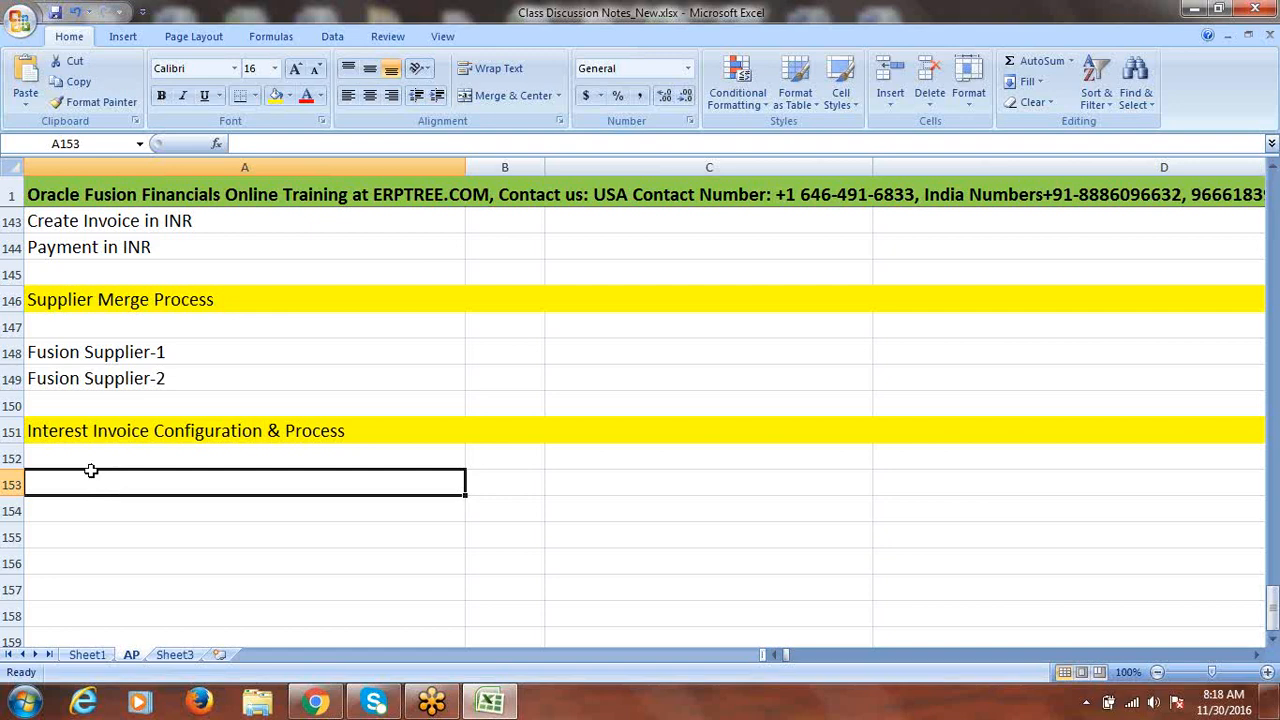
{"action": "type", "text": "Configure"}
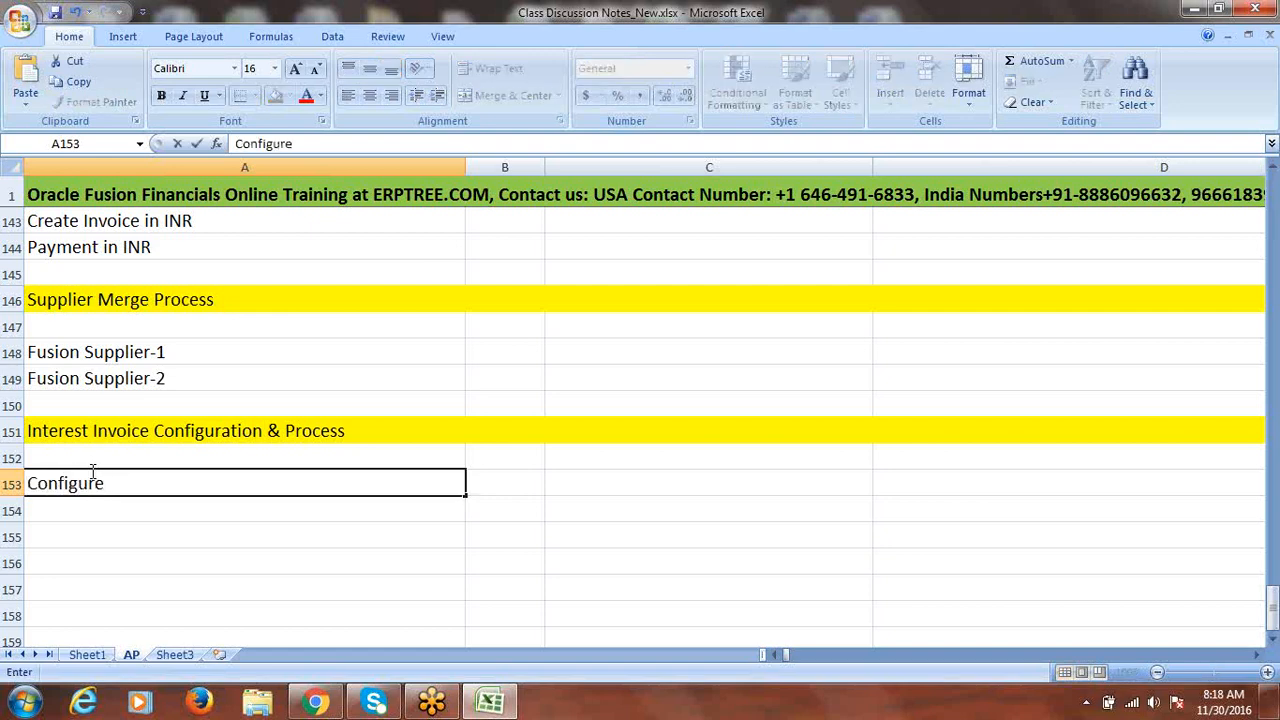
{"action": "type", "text": " Invoice oPT"}
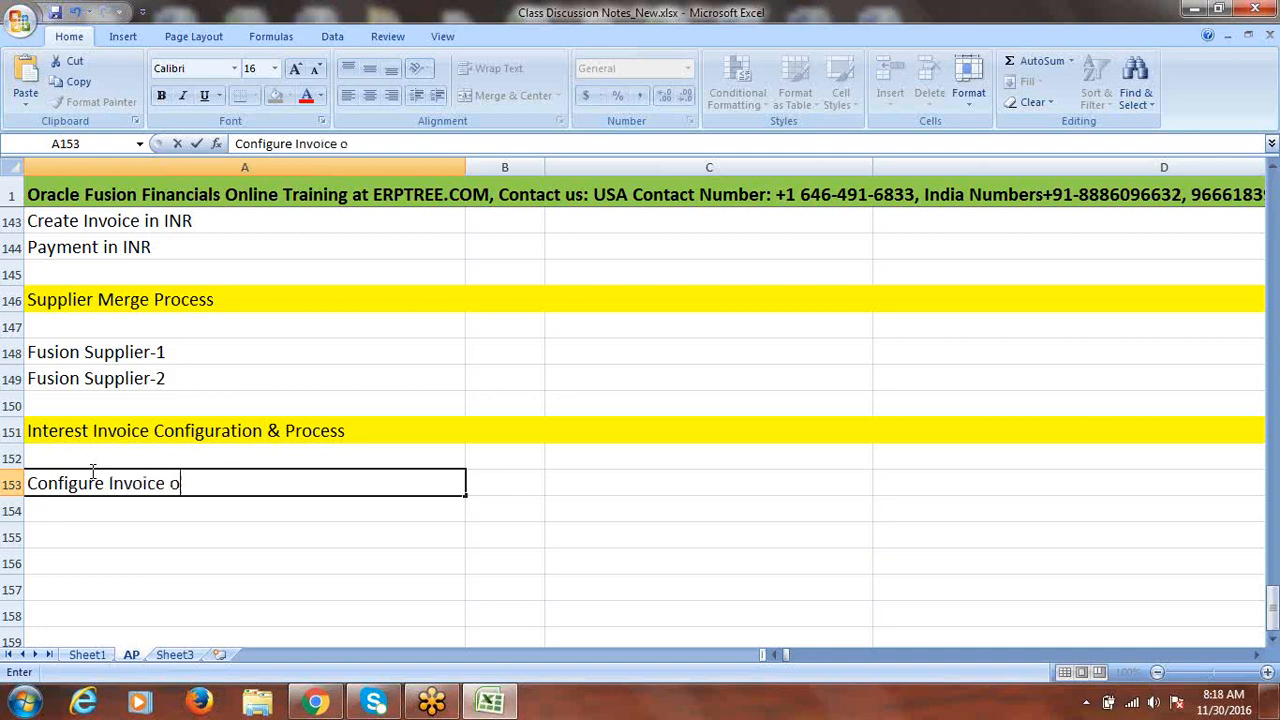
{"action": "key", "text": "BackSpace"}
{"action": "key", "text": "BackSpace"}
{"action": "key", "text": "BackSpace"}
{"action": "type", "text": "Options"}
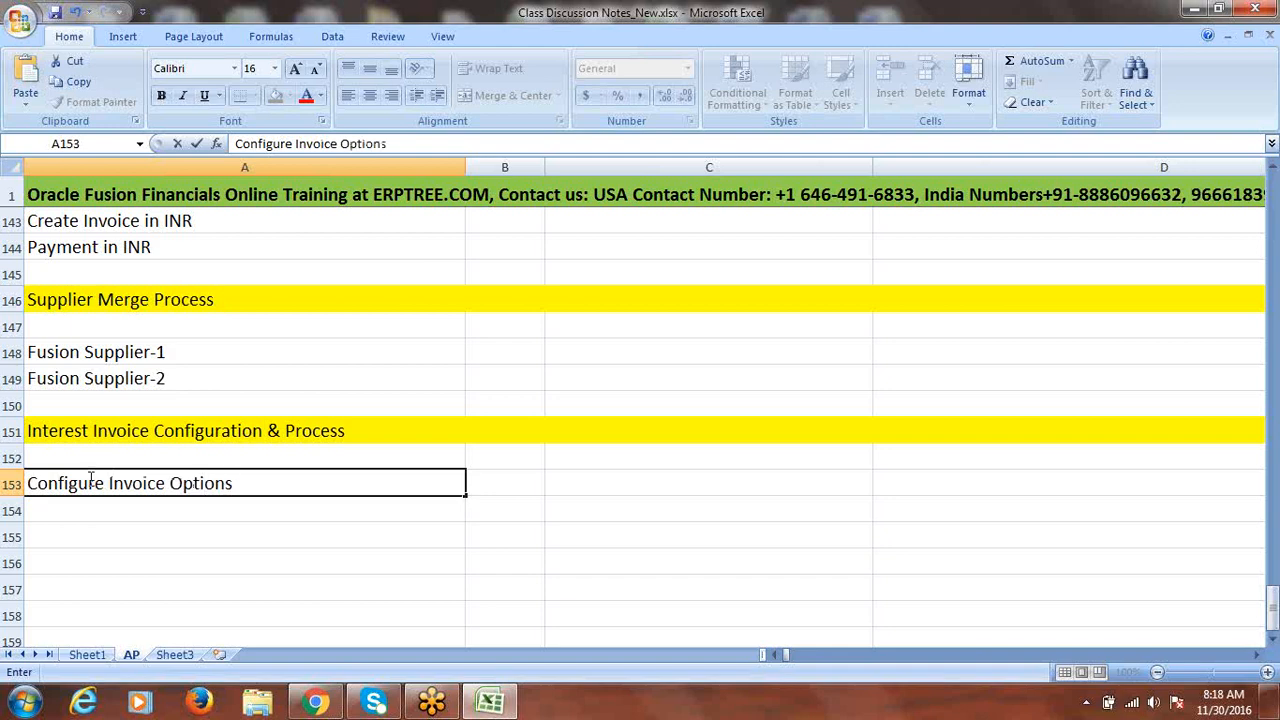
{"action": "left_click", "coordinate": [89, 511]}
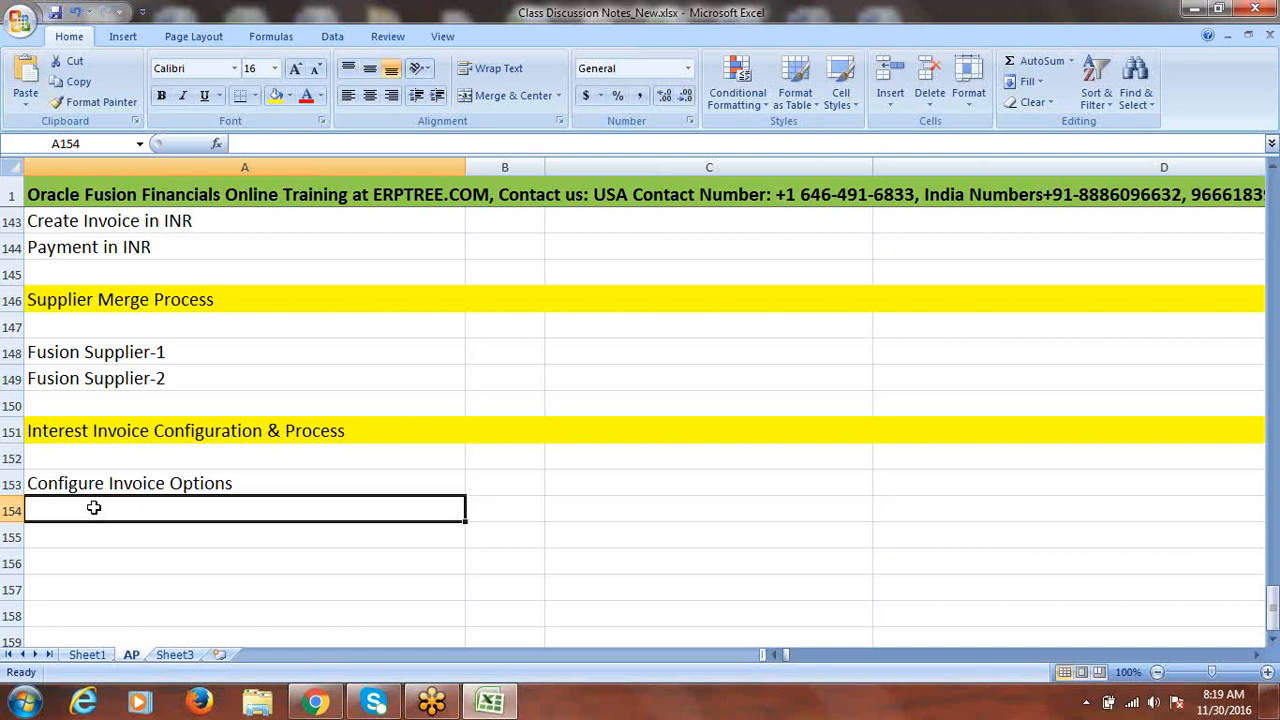
{"action": "left_click", "coordinate": [204, 477]}
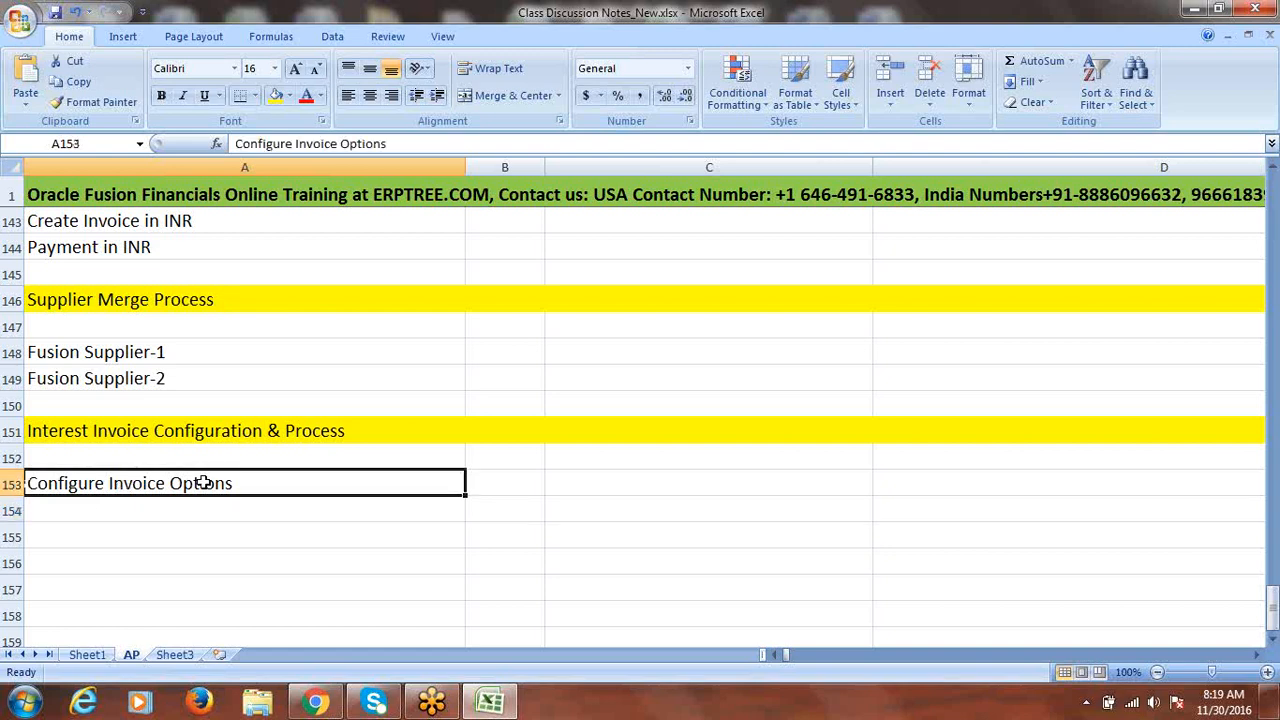
{"action": "left_click", "coordinate": [165, 513]}
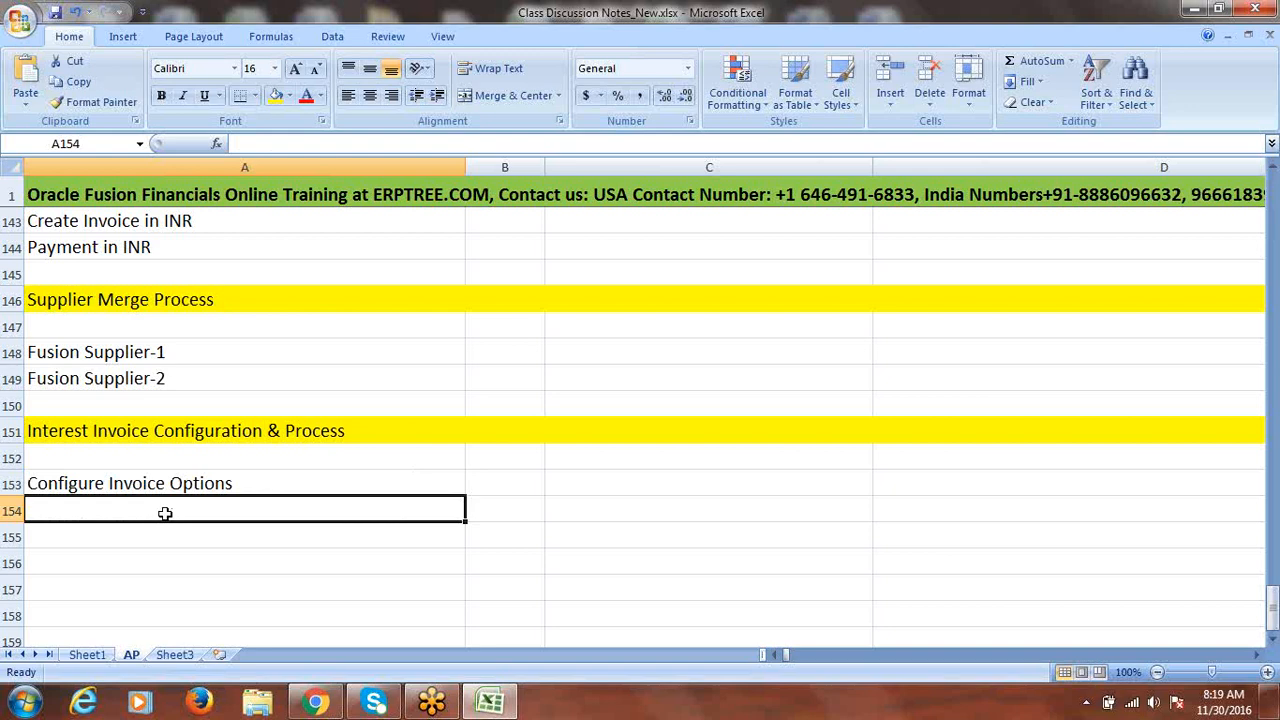
- Add 'Define Interest Rates' and 'Set Interest Invoice option at Supplier Site' in rows 154–155
{"action": "type", "text": "Define "}
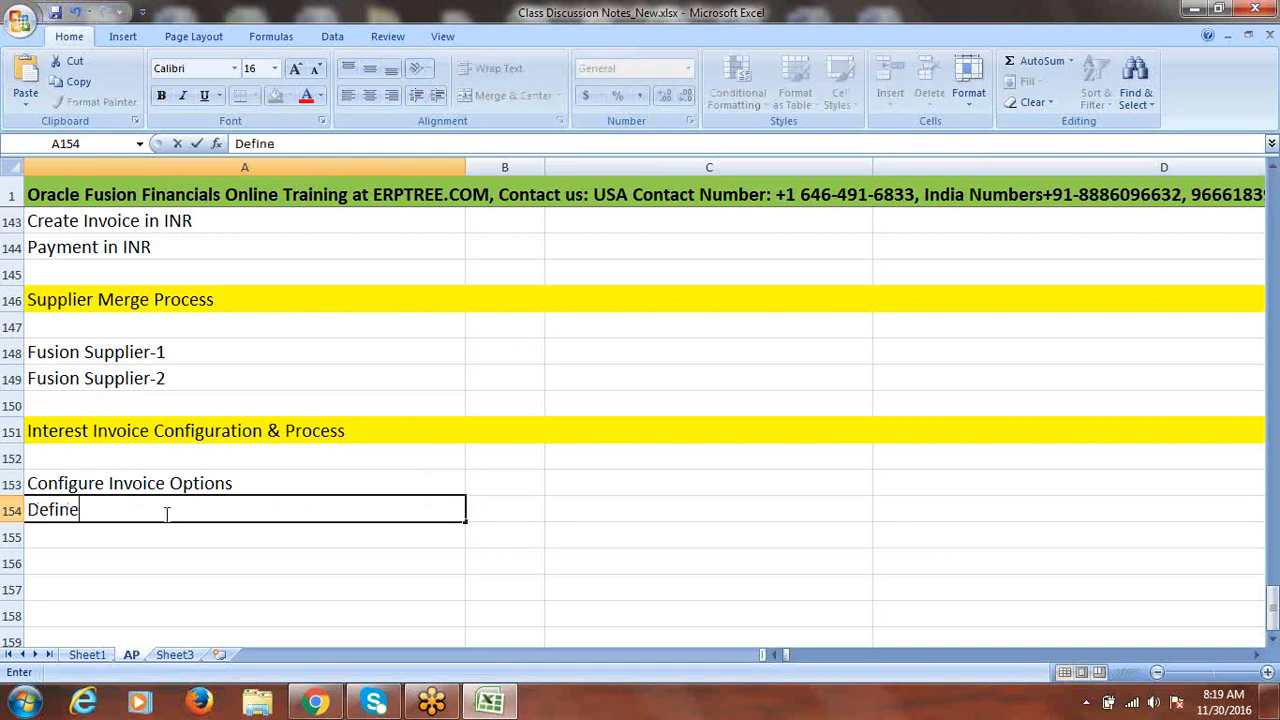
{"action": "type", "text": "Interest R"}
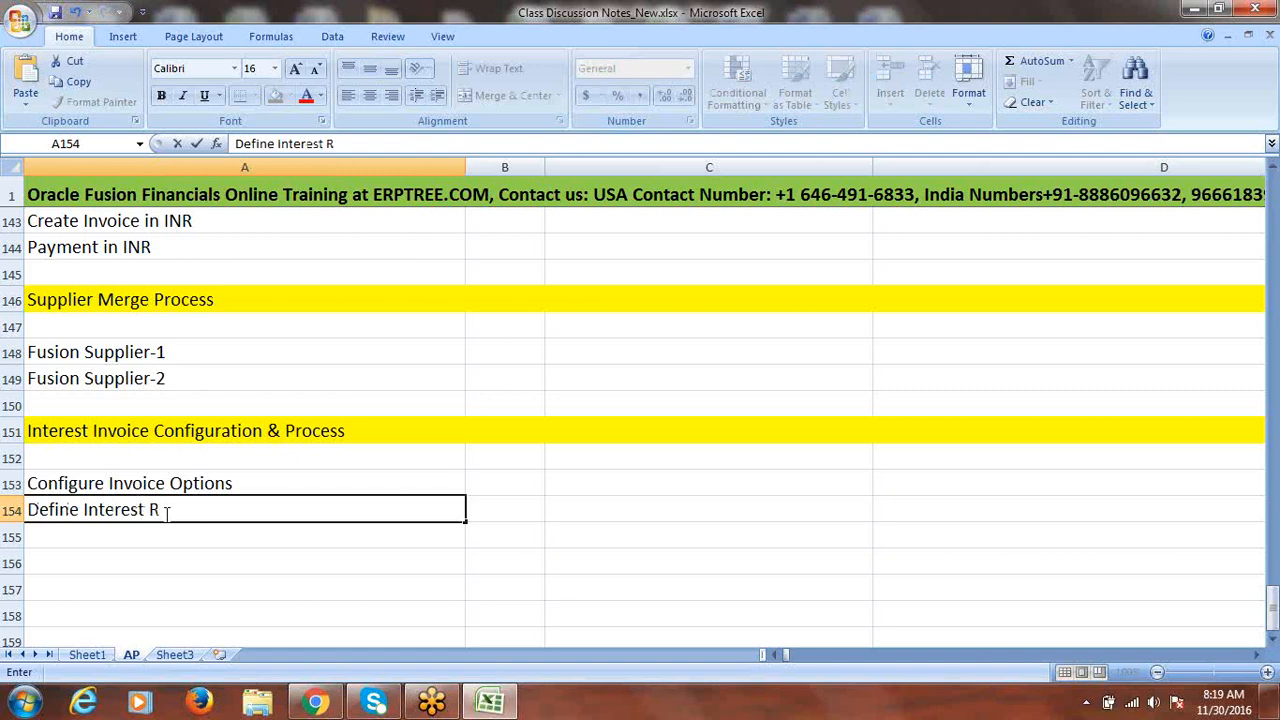
{"action": "type", "text": "ates"}
{"action": "left_click", "coordinate": [157, 531]}
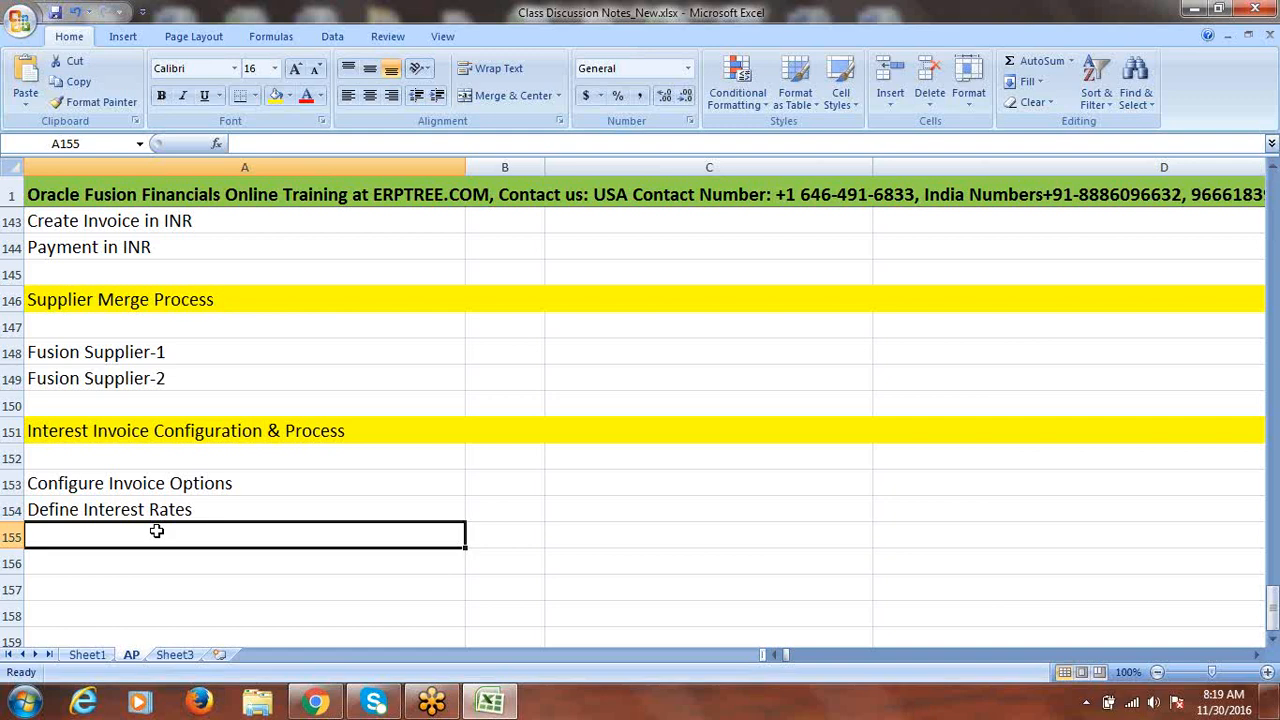
{"action": "type", "text": "S"}
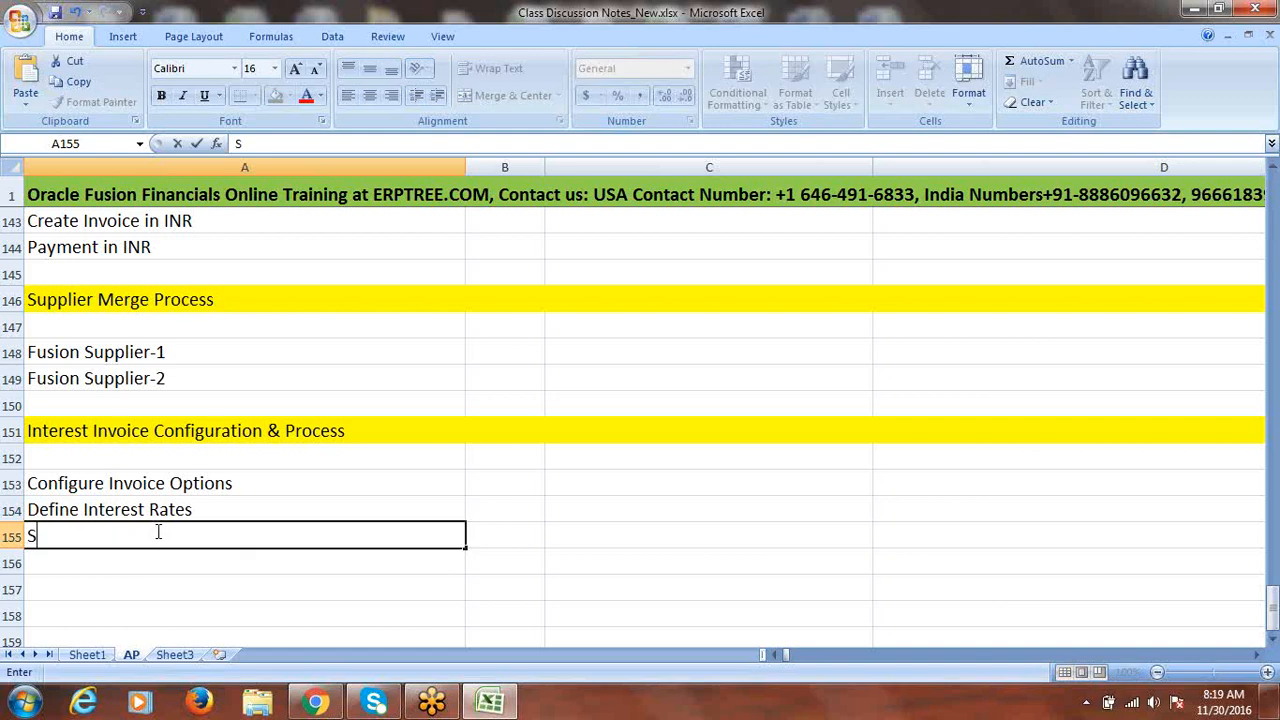
{"action": "type", "text": "et Interes"}
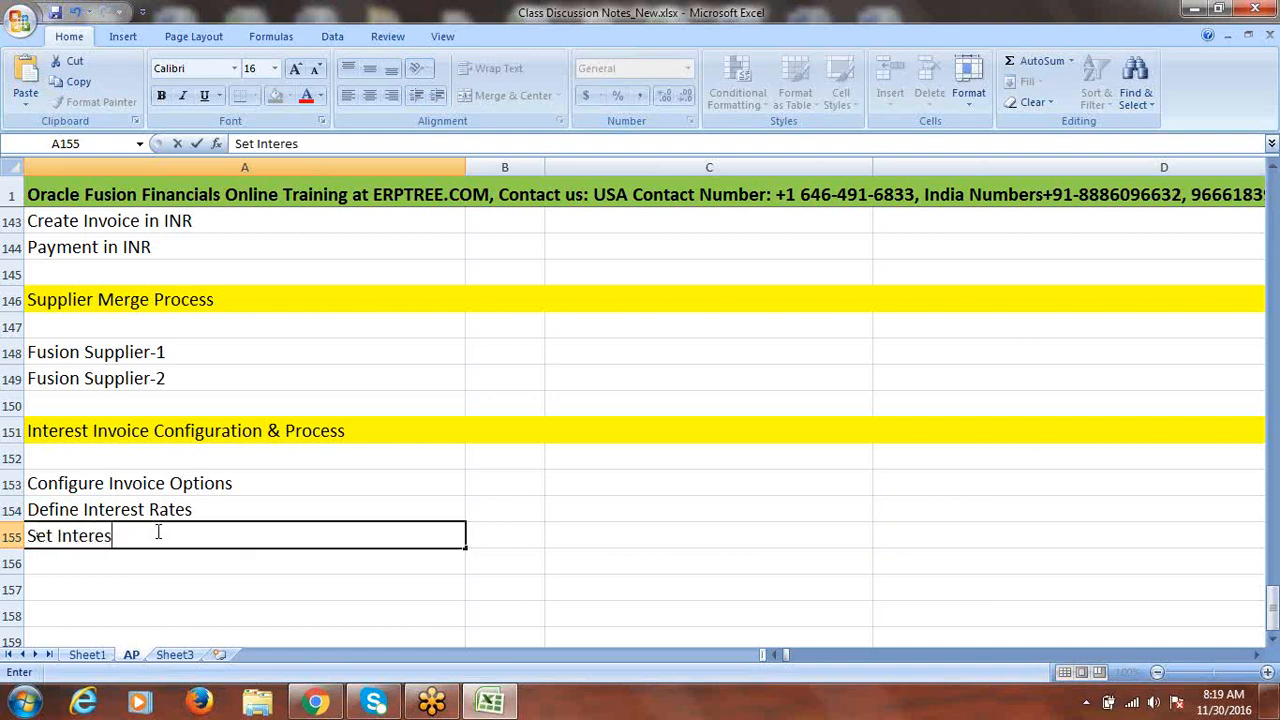
{"action": "type", "text": "t Invoice option a"}
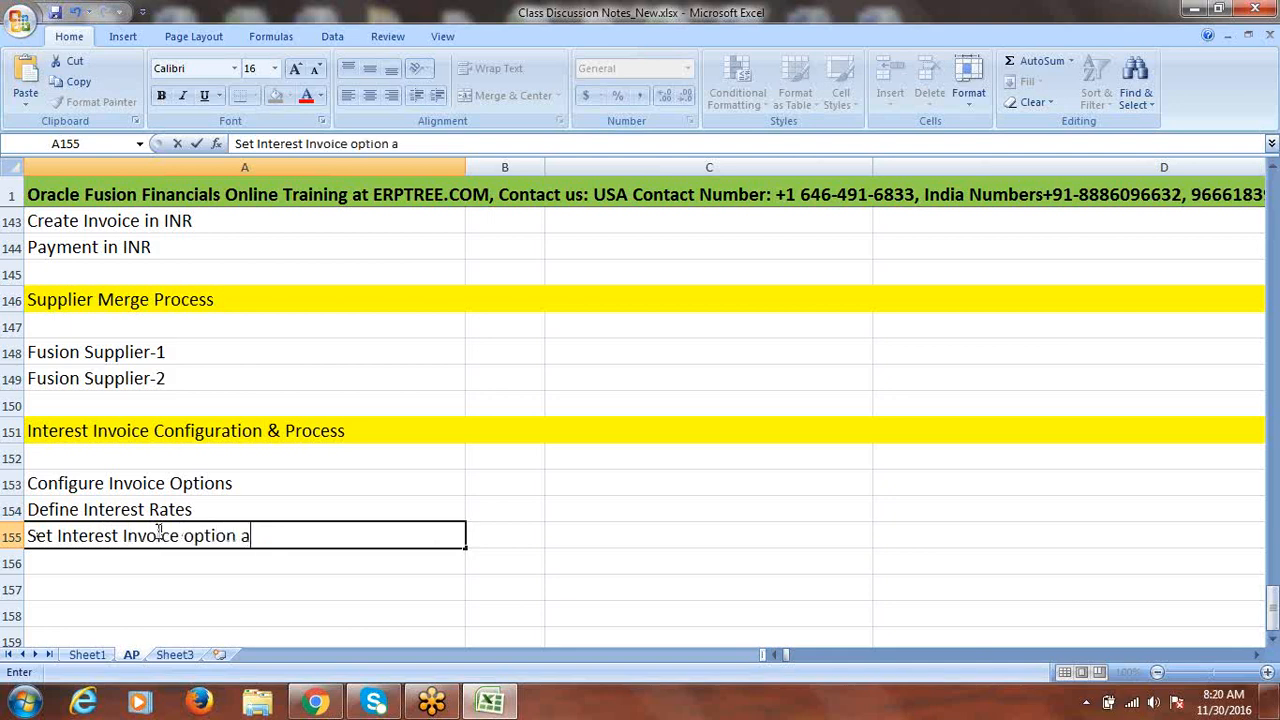
{"action": "type", "text": "t Supplier"}
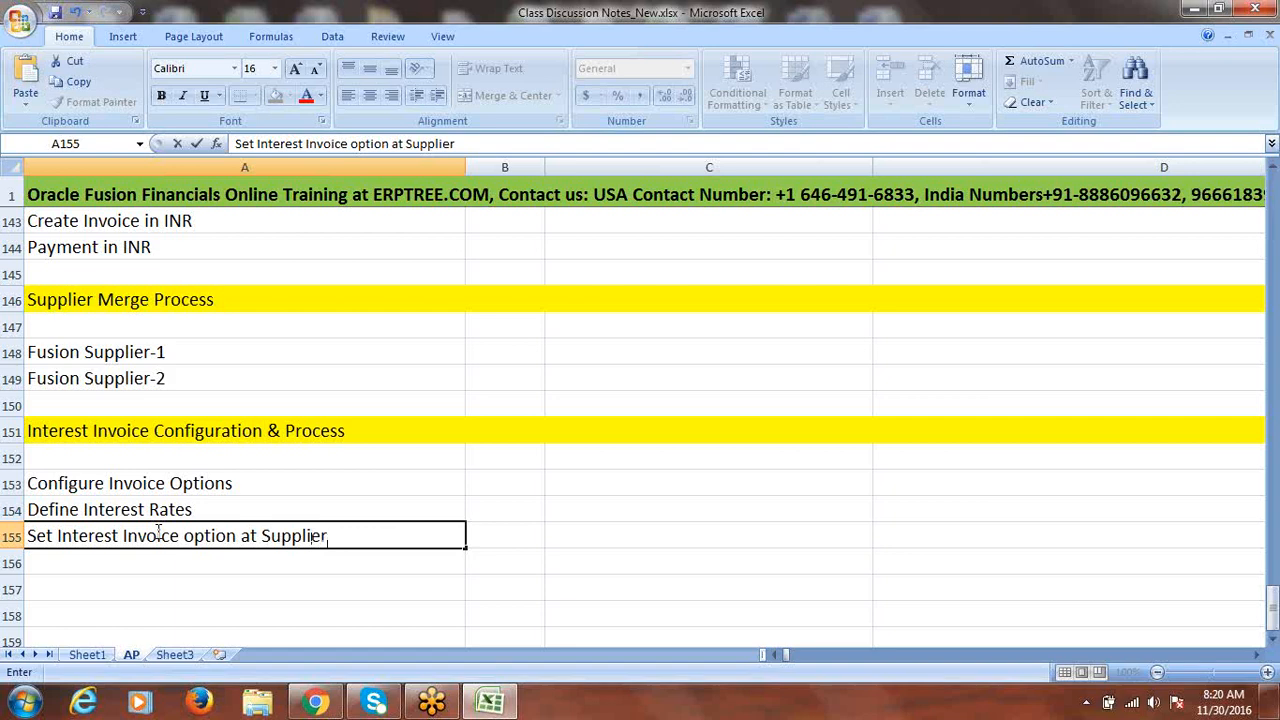
{"action": "type", "text": " Site"}
{"action": "left_click", "coordinate": [165, 508]}
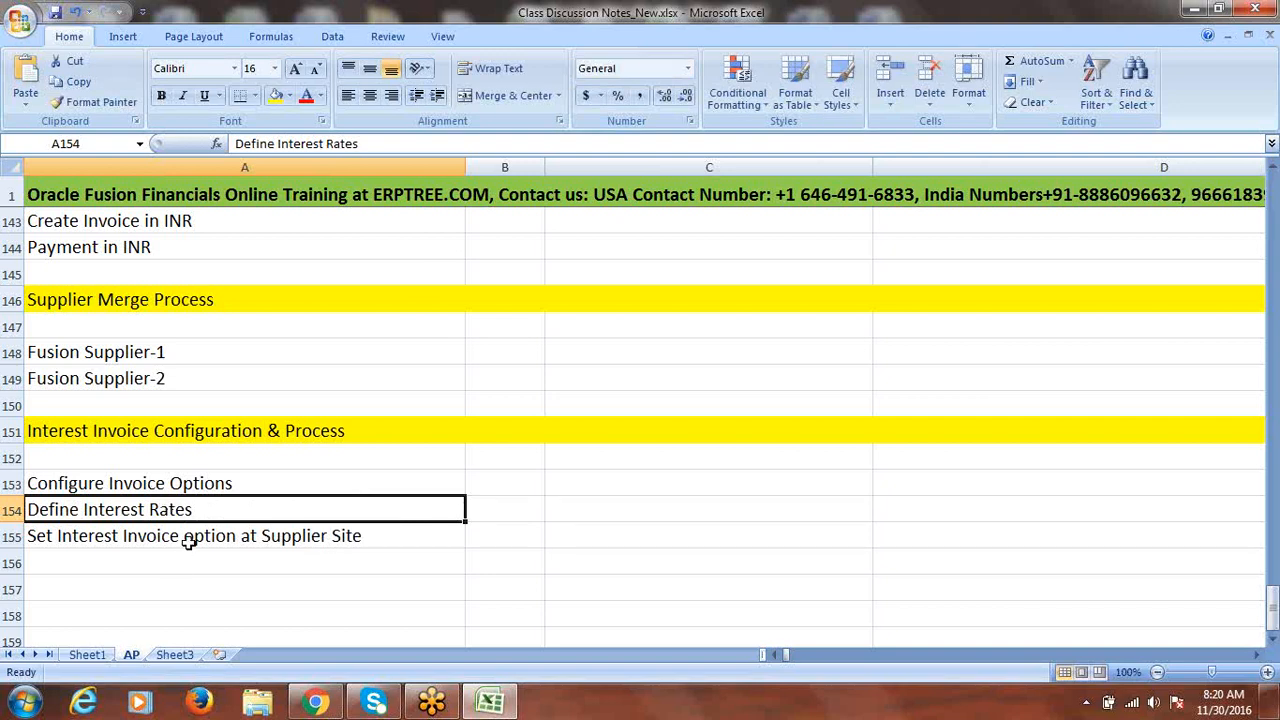
{"action": "left_click", "coordinate": [189, 543]}
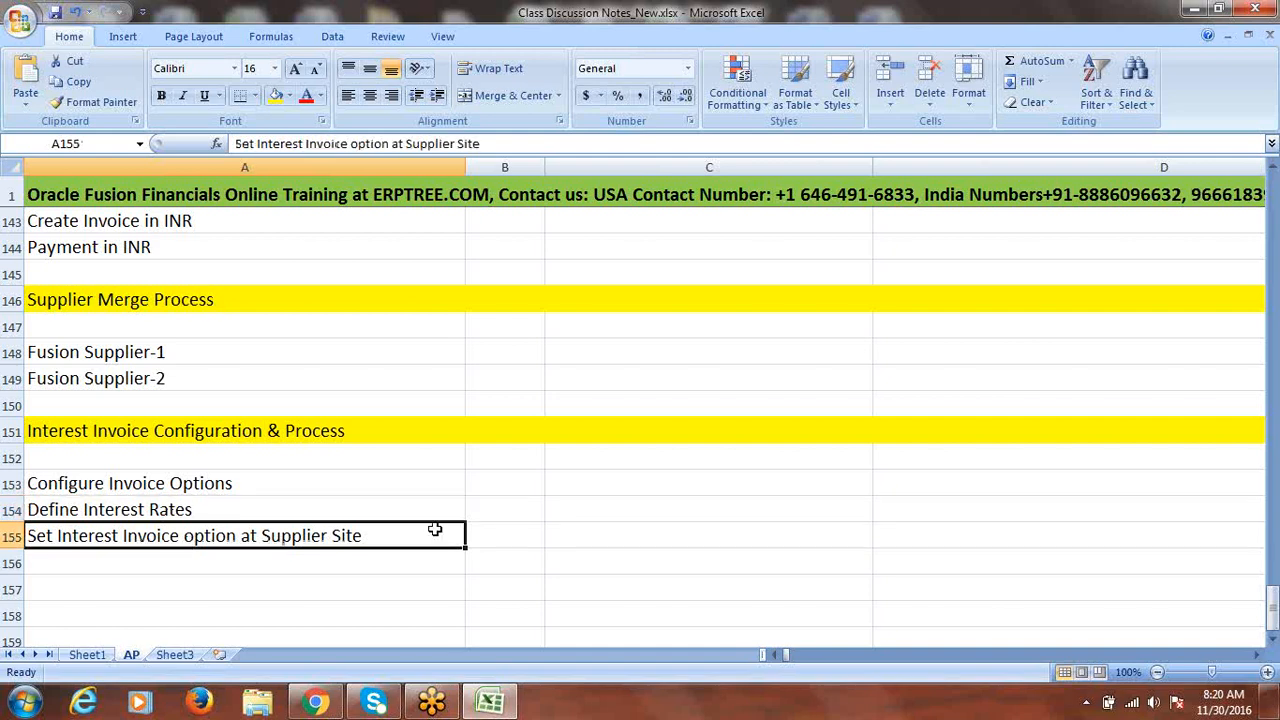
{"action": "left_click", "coordinate": [1273, 642]}
{"action": "double_click", "coordinate": [1273, 645]}
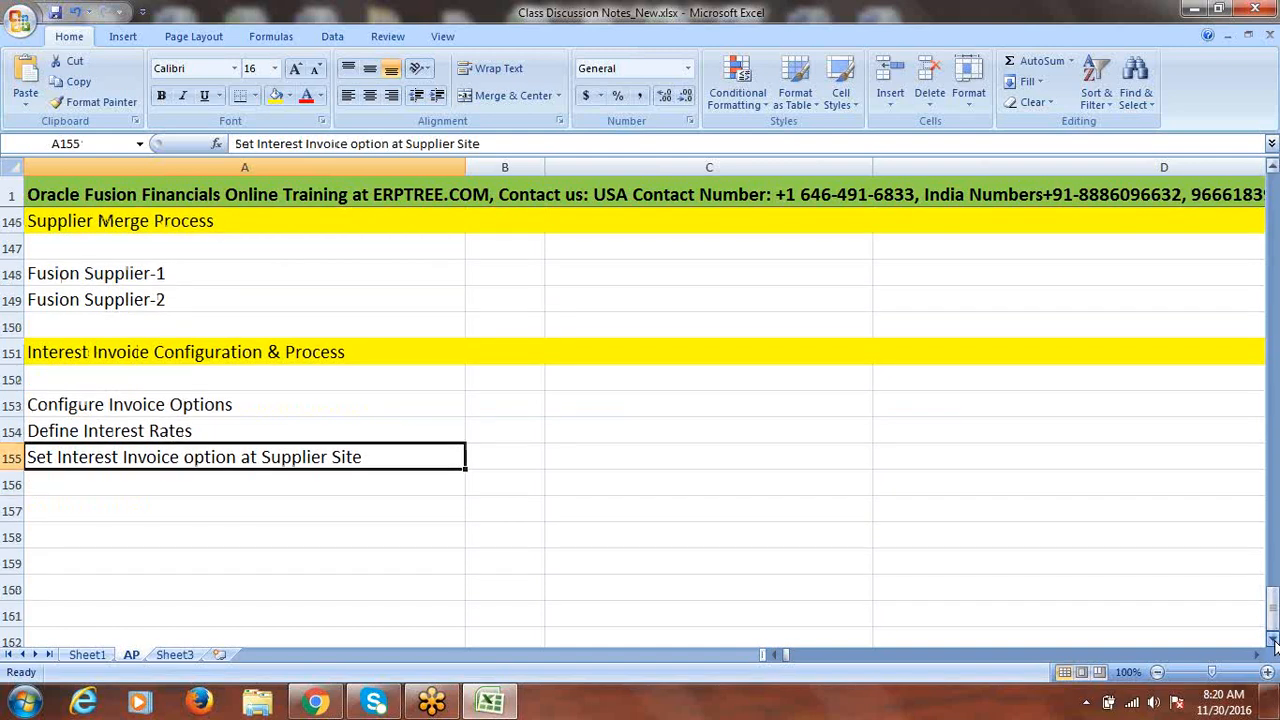
{"action": "left_click", "coordinate": [115, 510]}
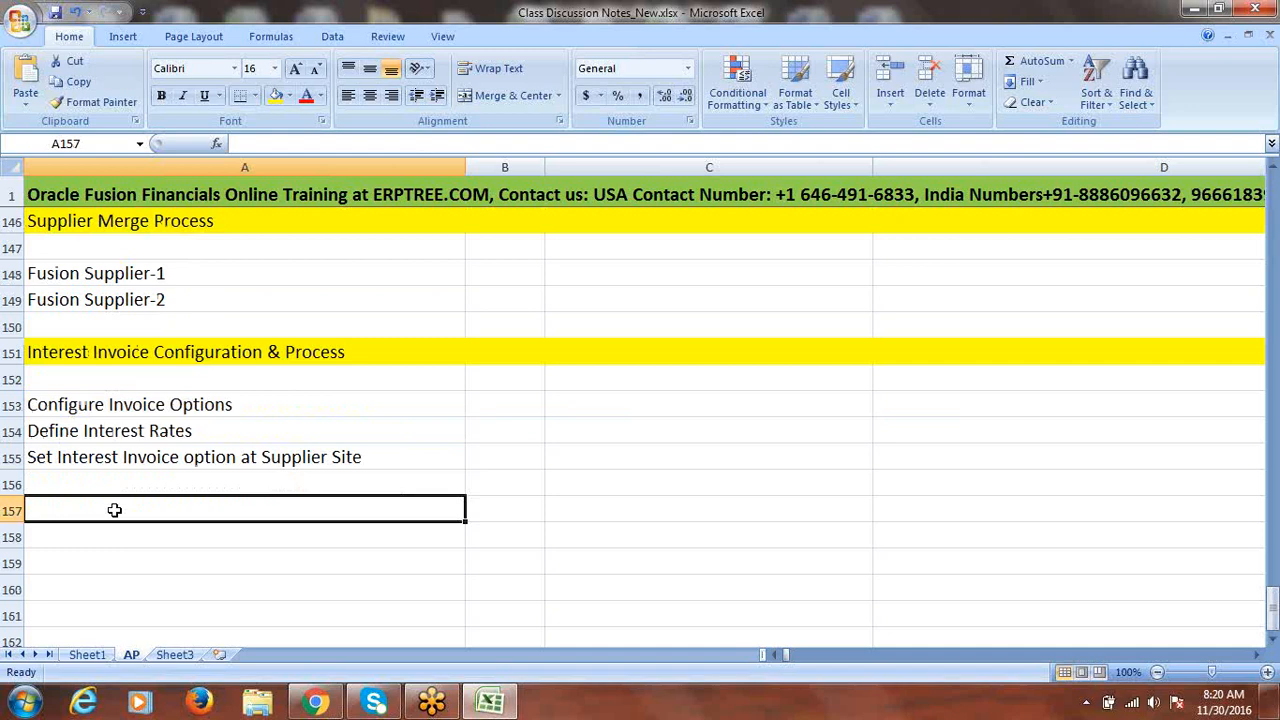
- Start the A157 note as 'Create Invoice Date', correcting the typos
{"action": "type", "text": "Crea"}
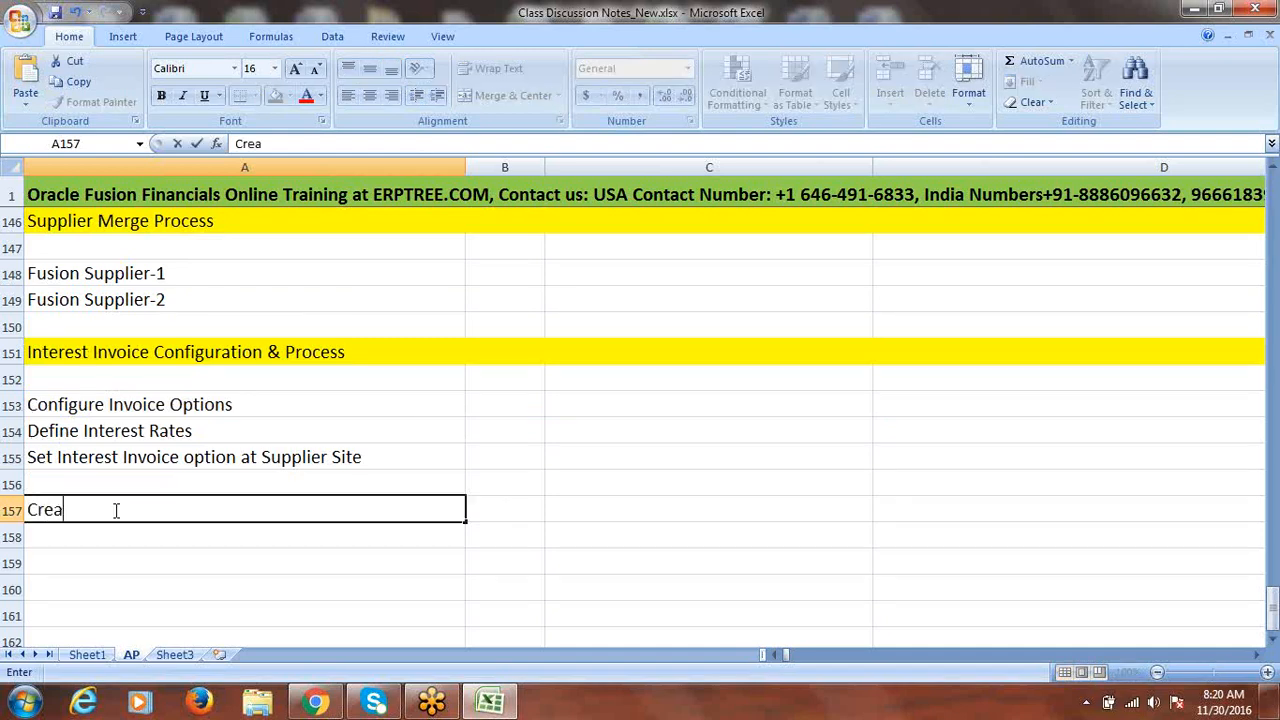
{"action": "type", "text": "te Invoice"}
{"action": "type", "text": "w"}
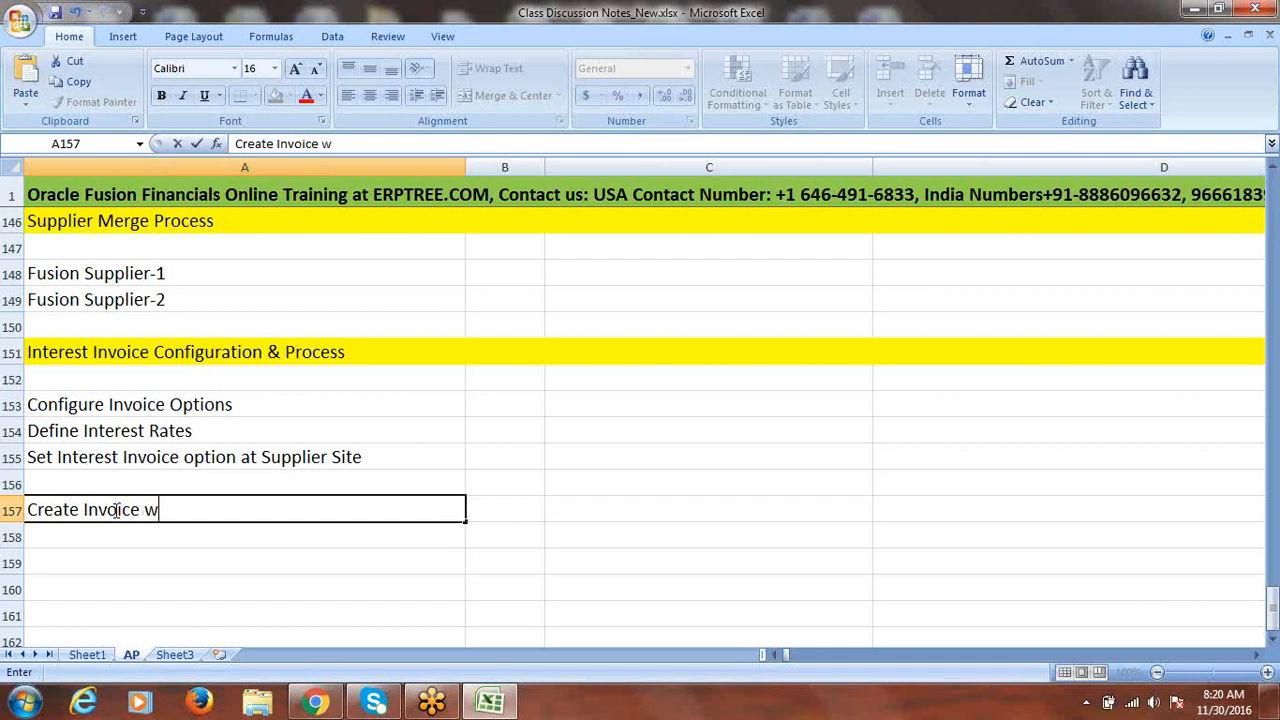
{"action": "type", "text": "ith Past"}
{"action": "left_click", "coordinate": [116, 510]}
{"action": "key", "text": "BackSpace"}
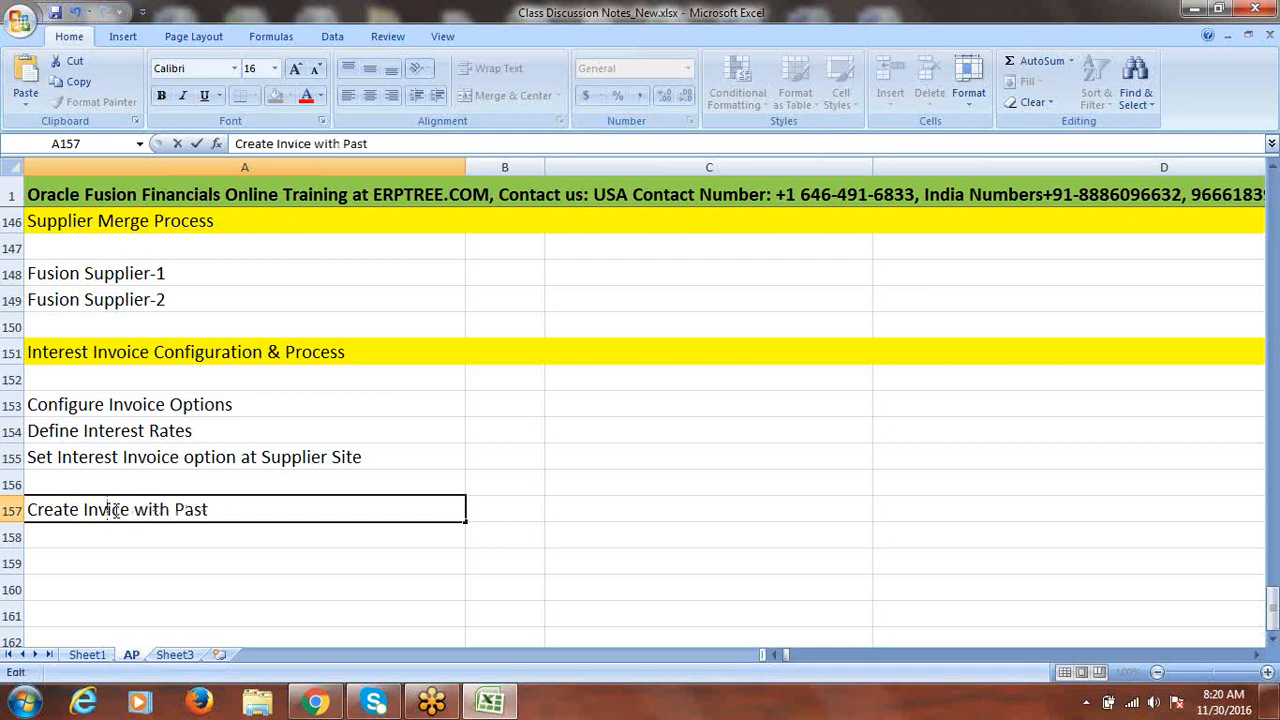
{"action": "type", "text": "o"}
{"action": "left_click_drag", "start_coordinate": [249, 508], "coordinate": [146, 511]}
{"action": "type", "text": "D"}
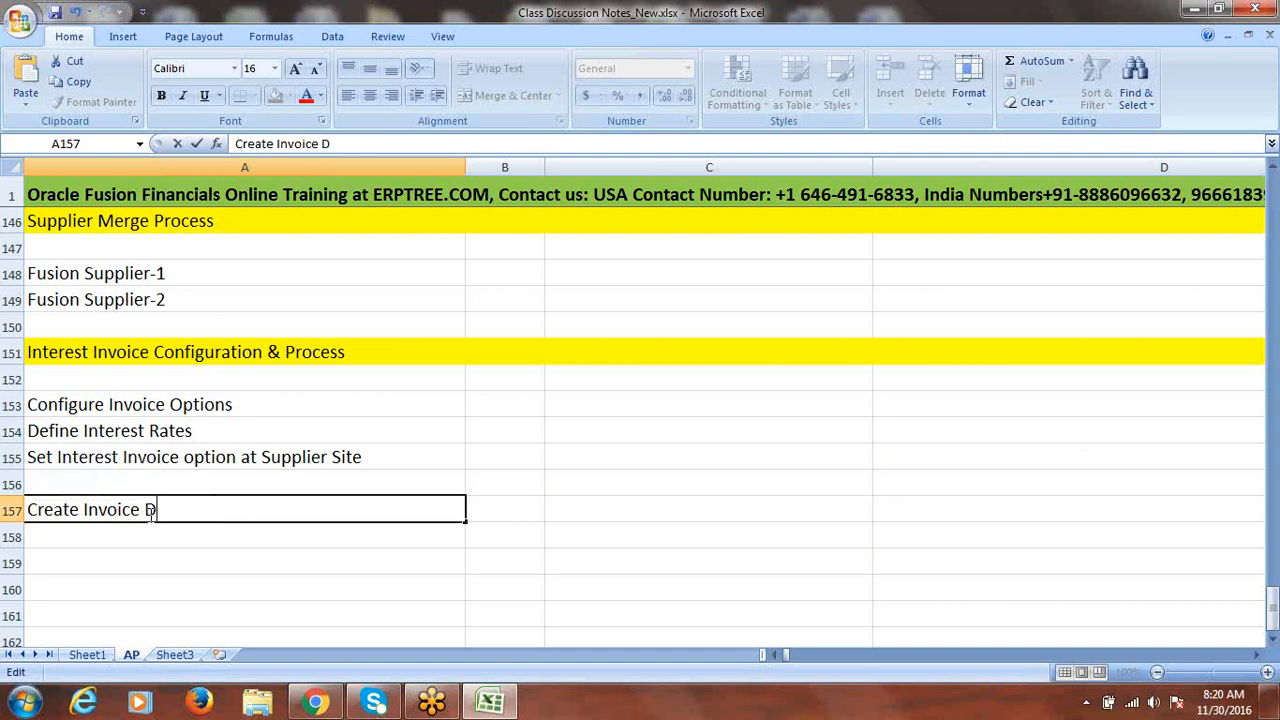
{"action": "type", "text": "a"}
{"action": "left_click", "coordinate": [147, 510]}
{"action": "type", "text": "t"}
{"action": "key", "text": "BackSpace"}
- Finish A157 with ': 1st Nov 2016, Immediate' and enter 'Payment' in A158
{"action": "left_click", "coordinate": [199, 513]}
{"action": "type", "text": "te: 1 st"}
{"action": "left_click", "coordinate": [199, 513]}
{"action": "key", "text": "Delete"}
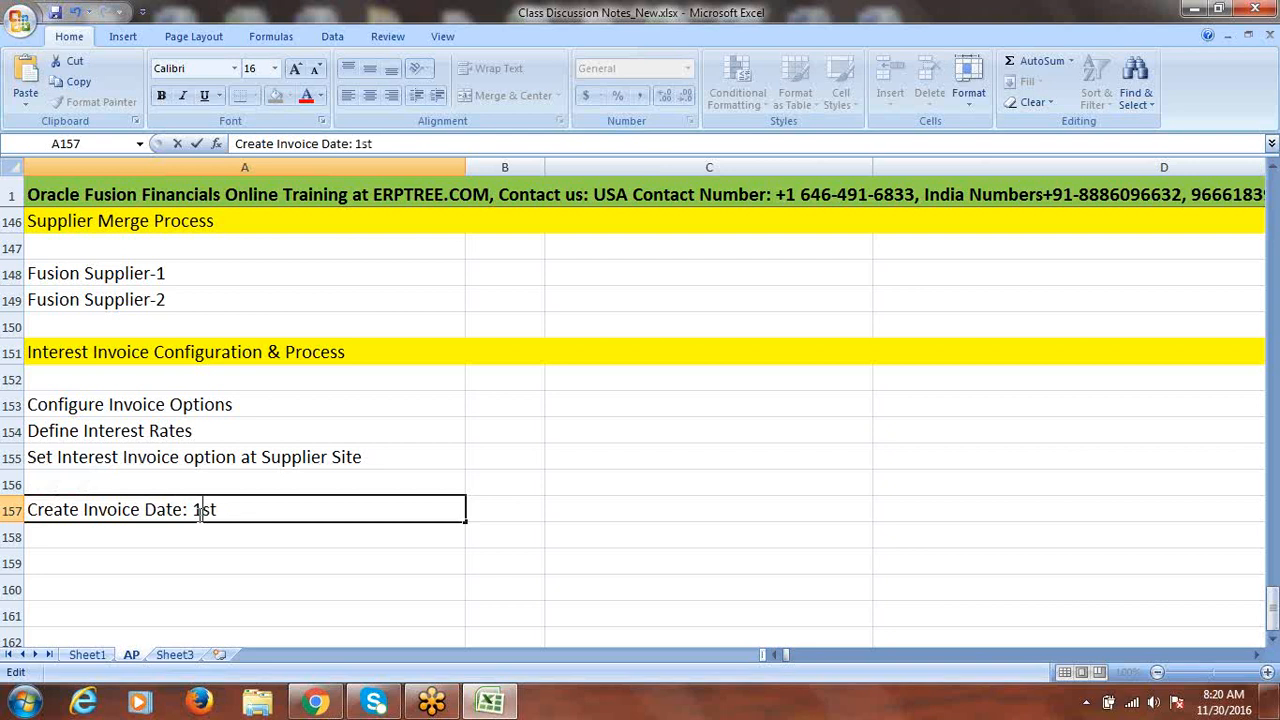
{"action": "left_click", "coordinate": [266, 505]}
{"action": "type", "text": "Nov 2016"}
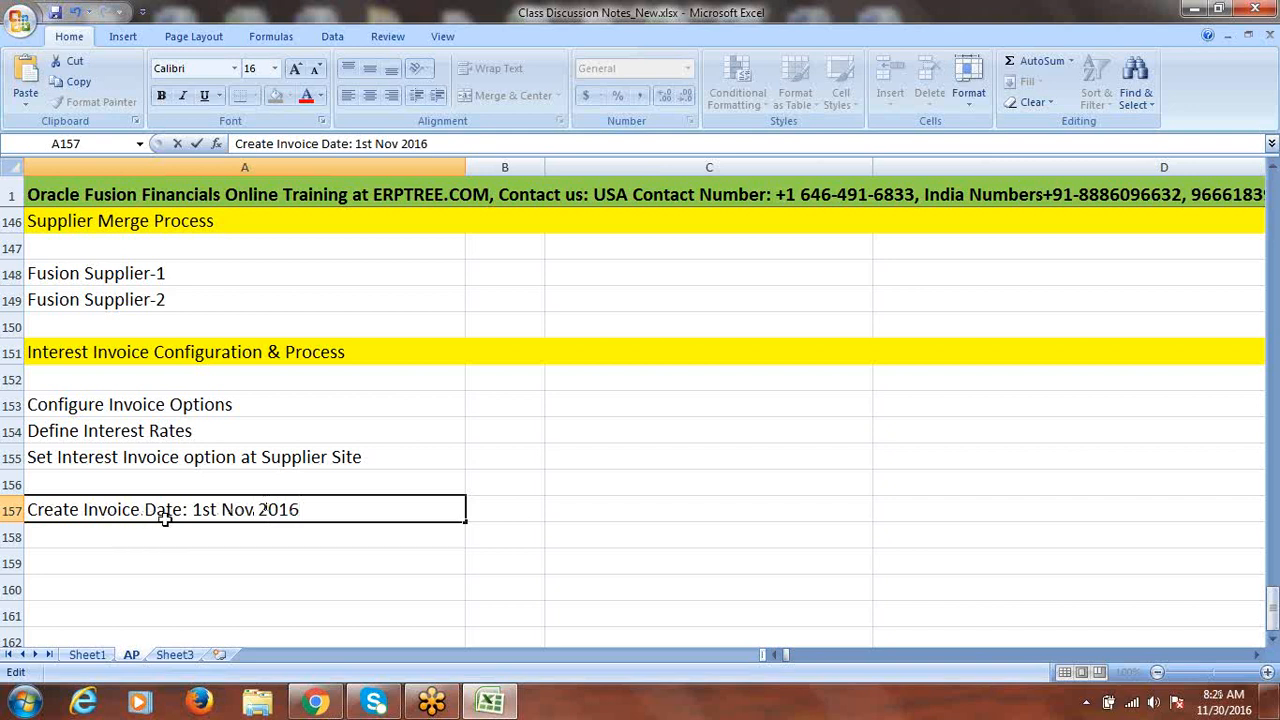
{"action": "type", "text": ", Immediate"}
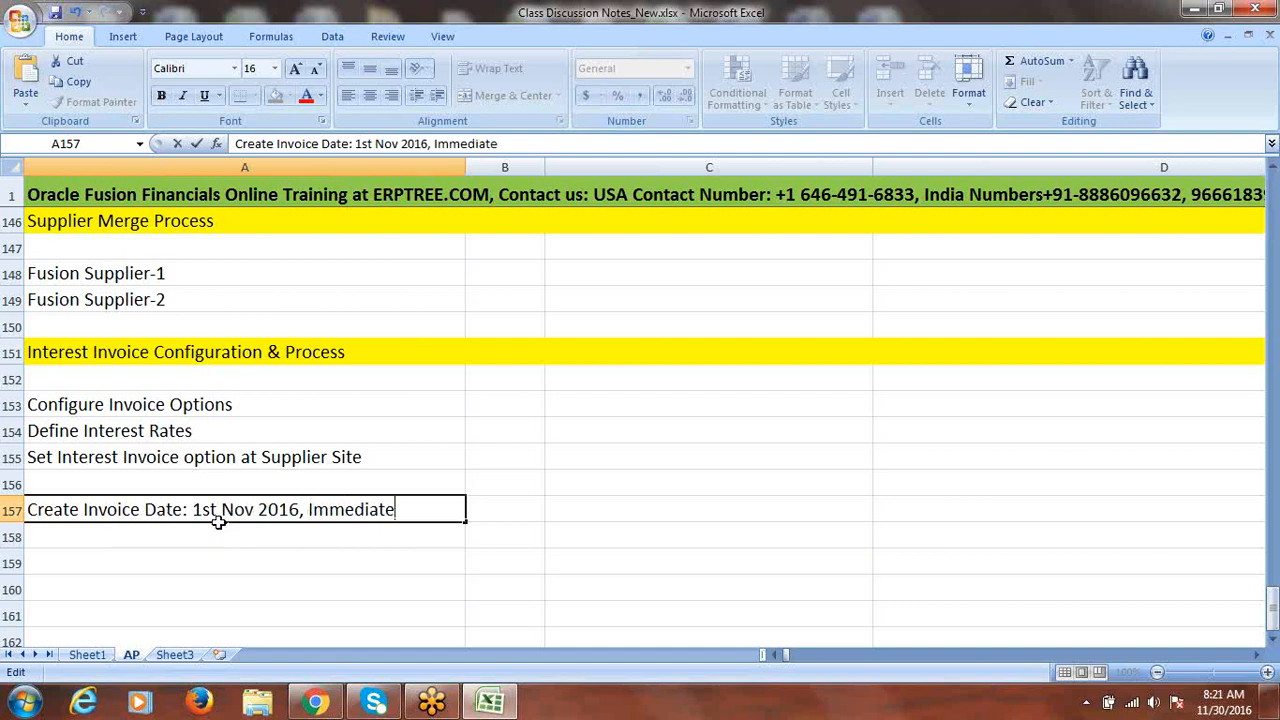
{"action": "key", "text": "Return"}
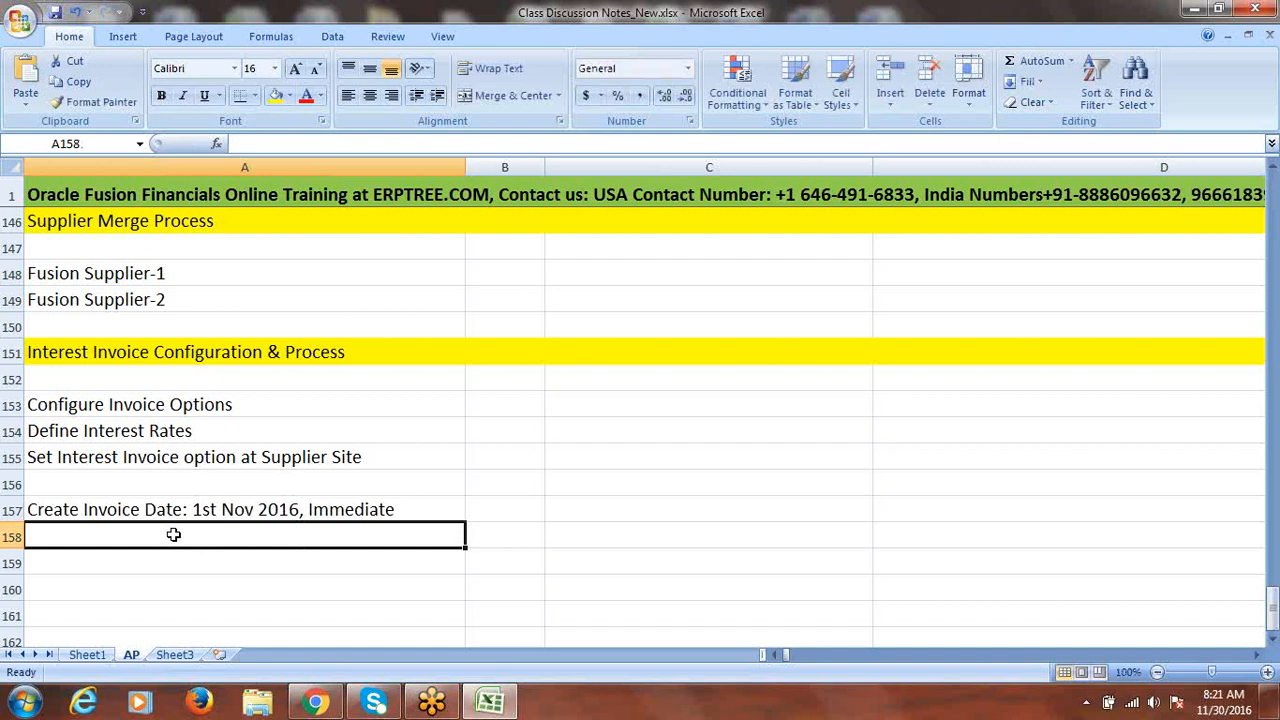
{"action": "type", "text": "Payment"}
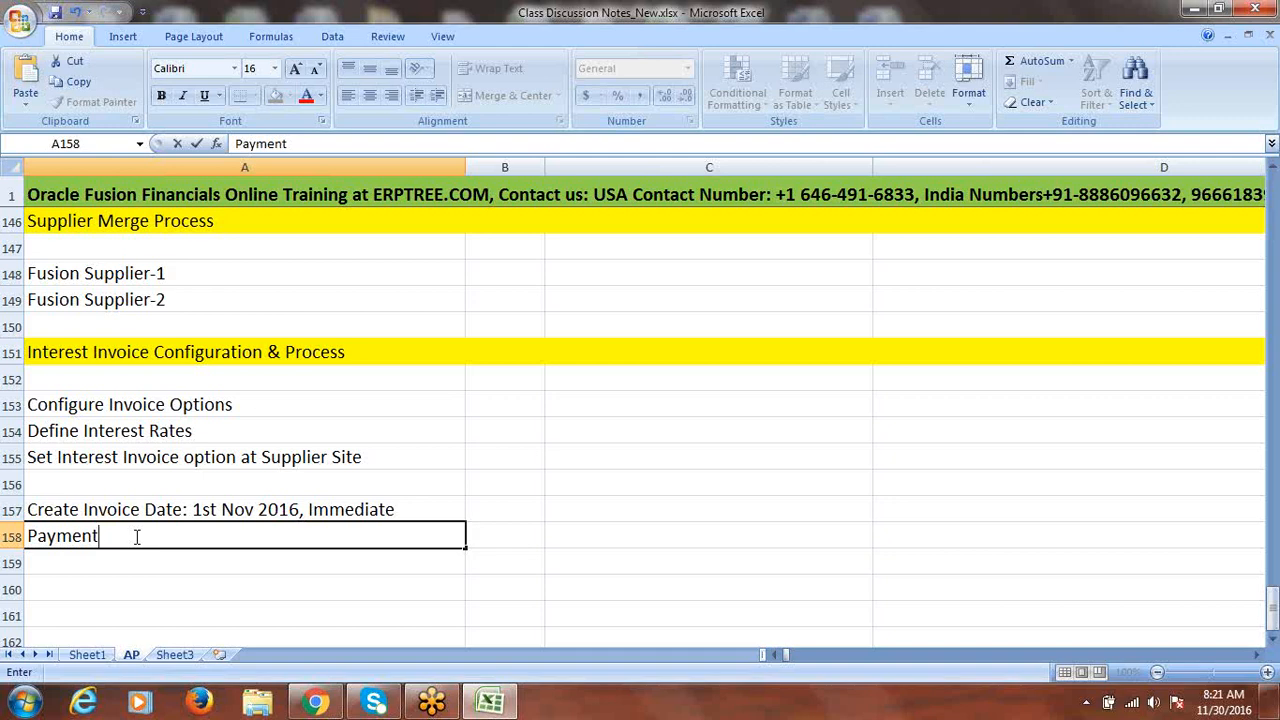
{"action": "left_click", "coordinate": [504, 542]}
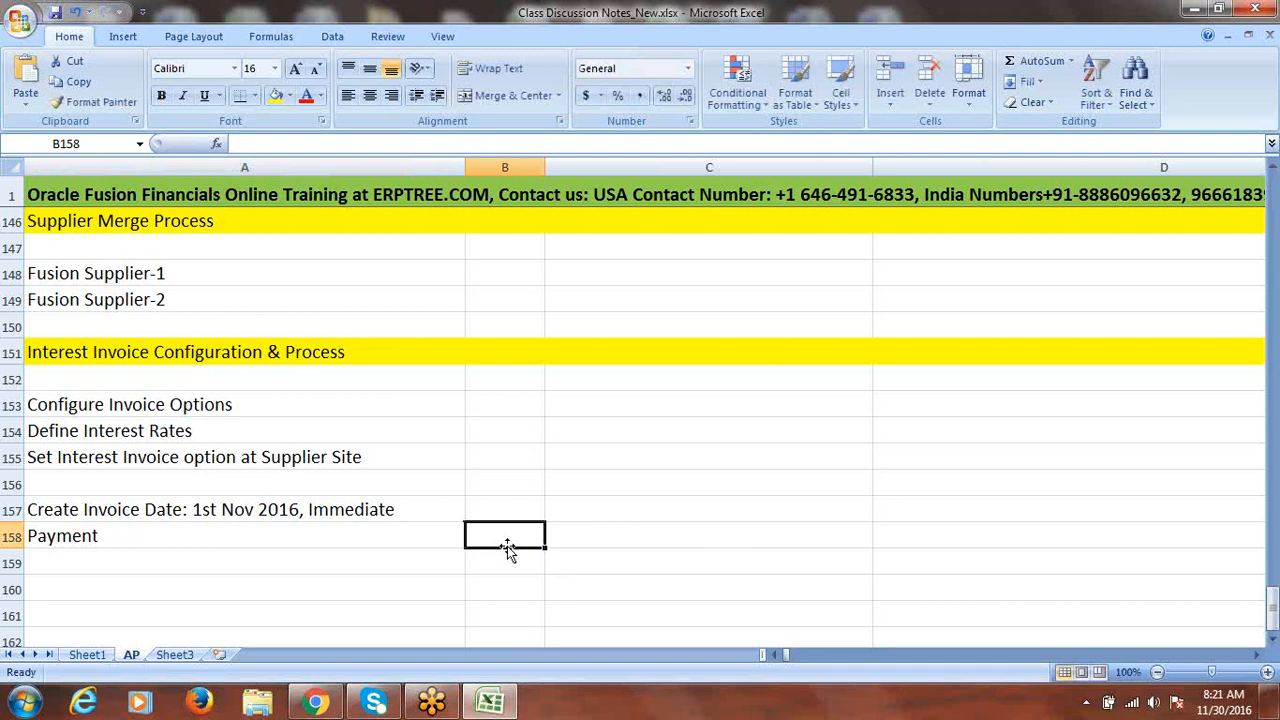
- Save the workbook twice, accepting the privacy warning each time
{"action": "key", "text": "ctrl+s"}
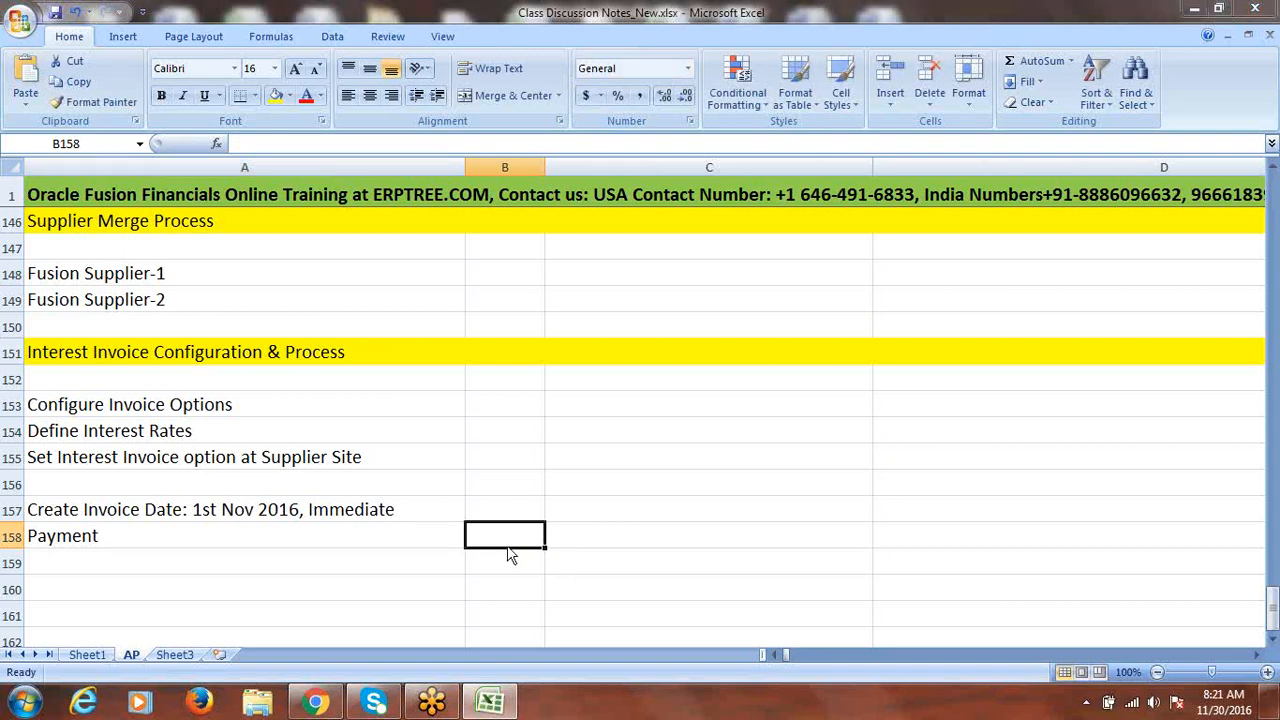
{"action": "left_click", "coordinate": [608, 397]}
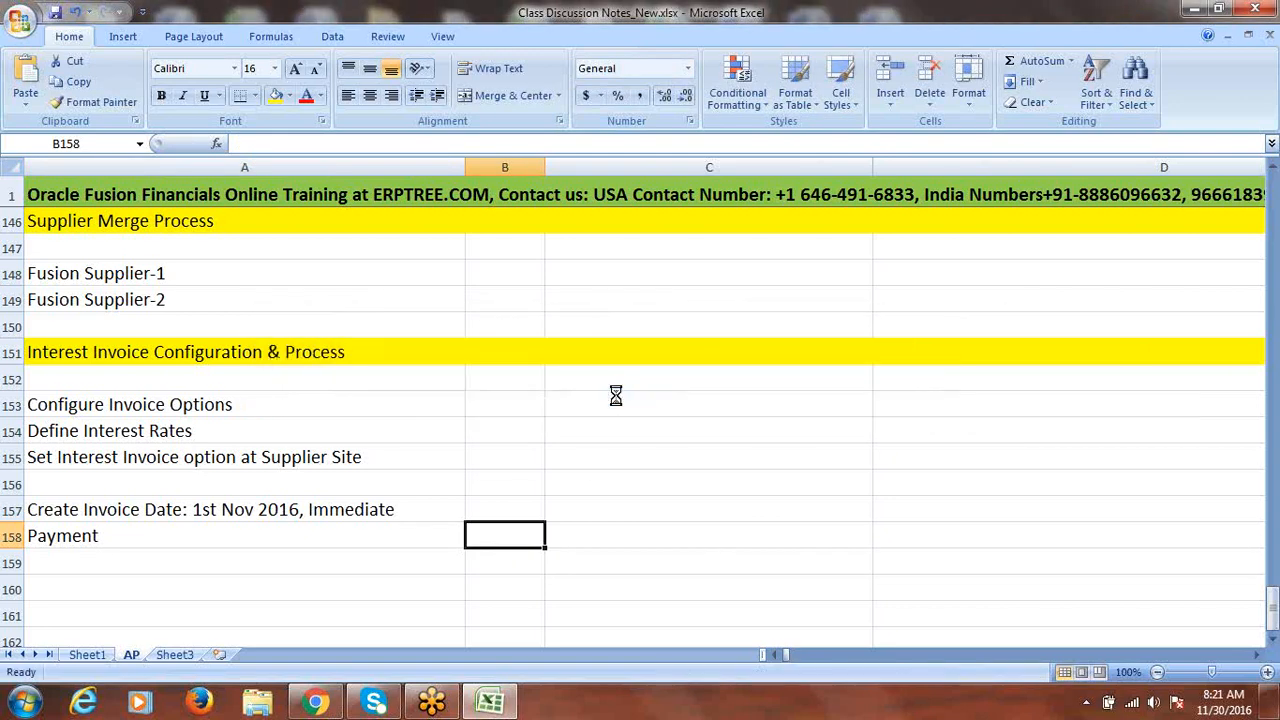
{"action": "left_click", "coordinate": [971, 38]}
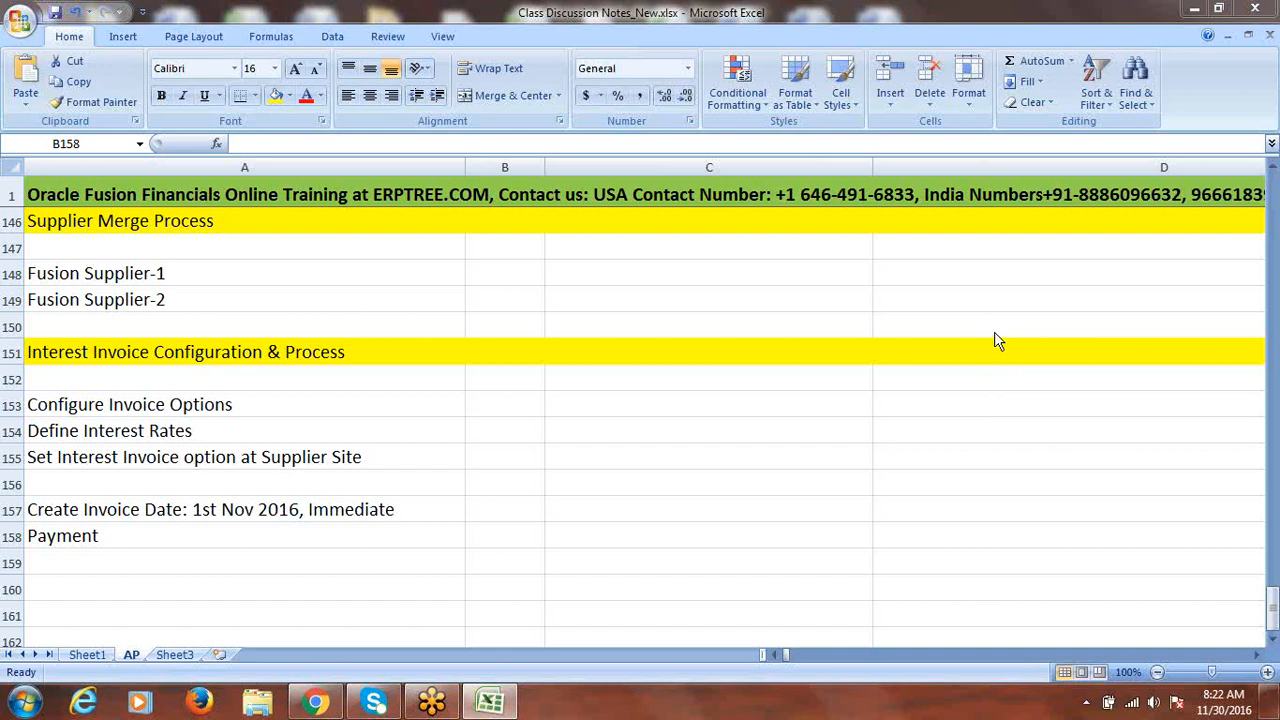
{"action": "left_click", "coordinate": [113, 431]}
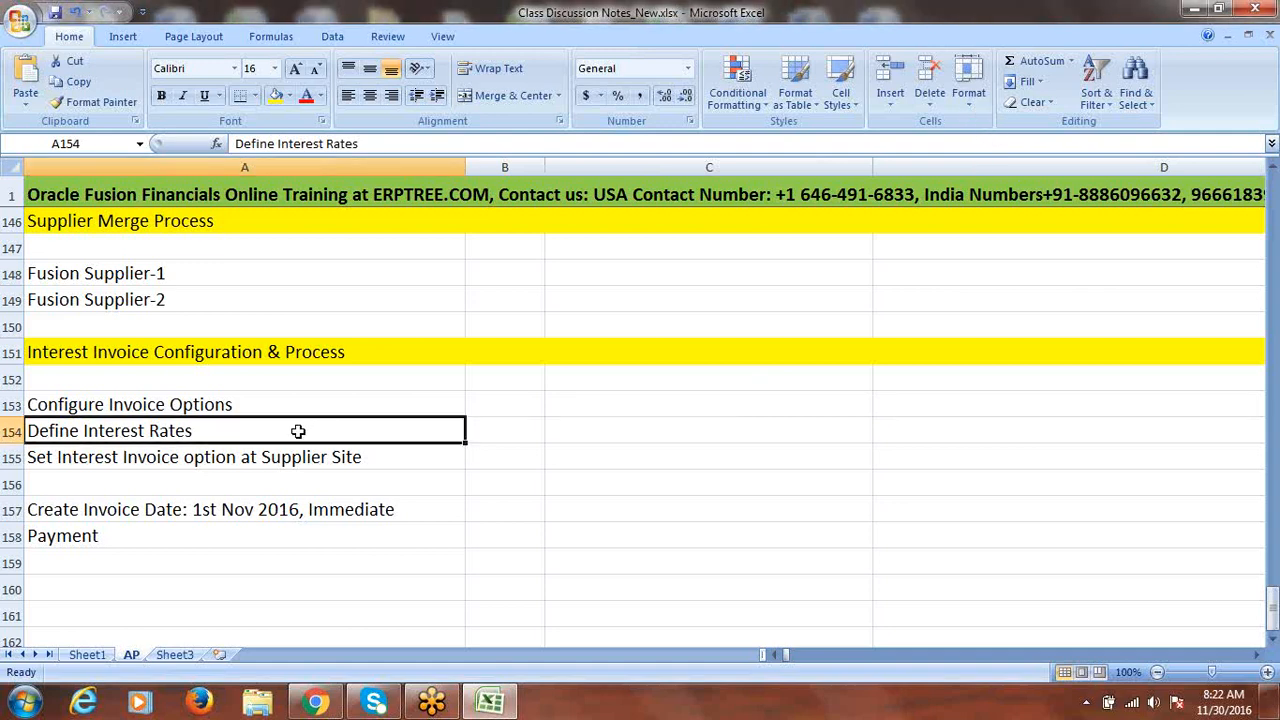
{"action": "left_click", "coordinate": [175, 533]}
{"action": "key", "text": "ctrl+s"}
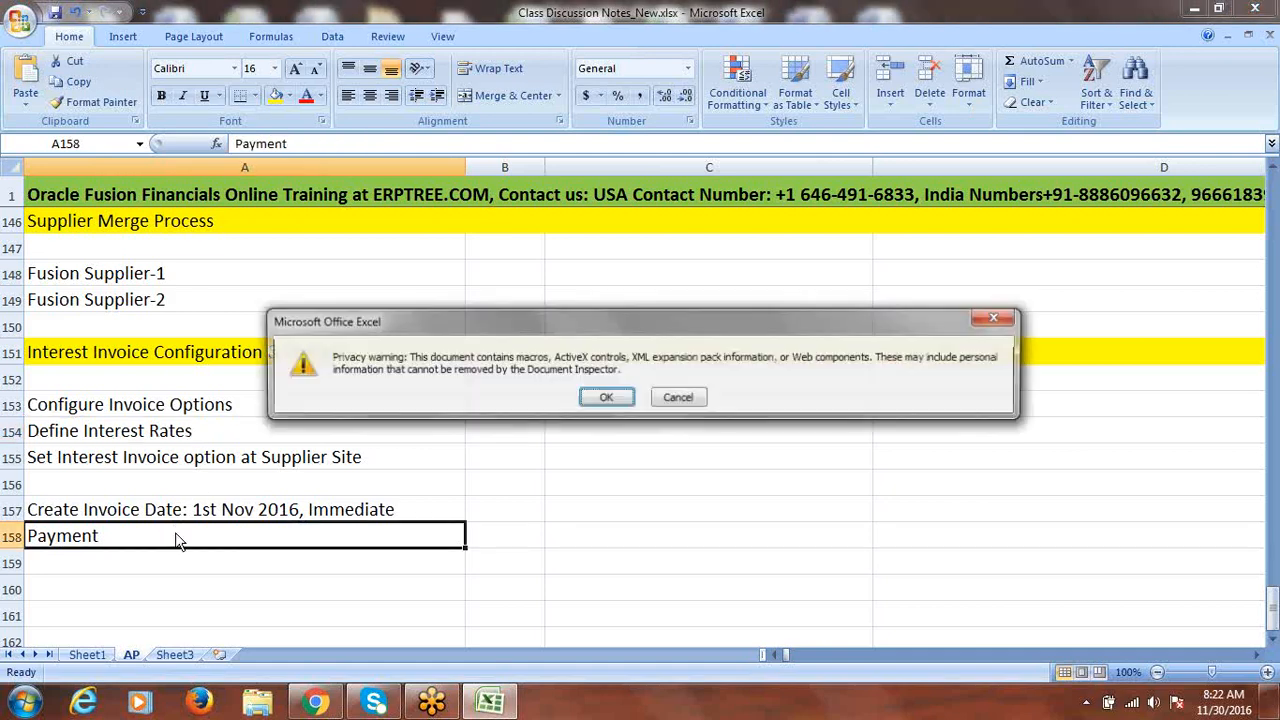
{"action": "left_click", "coordinate": [605, 398]}
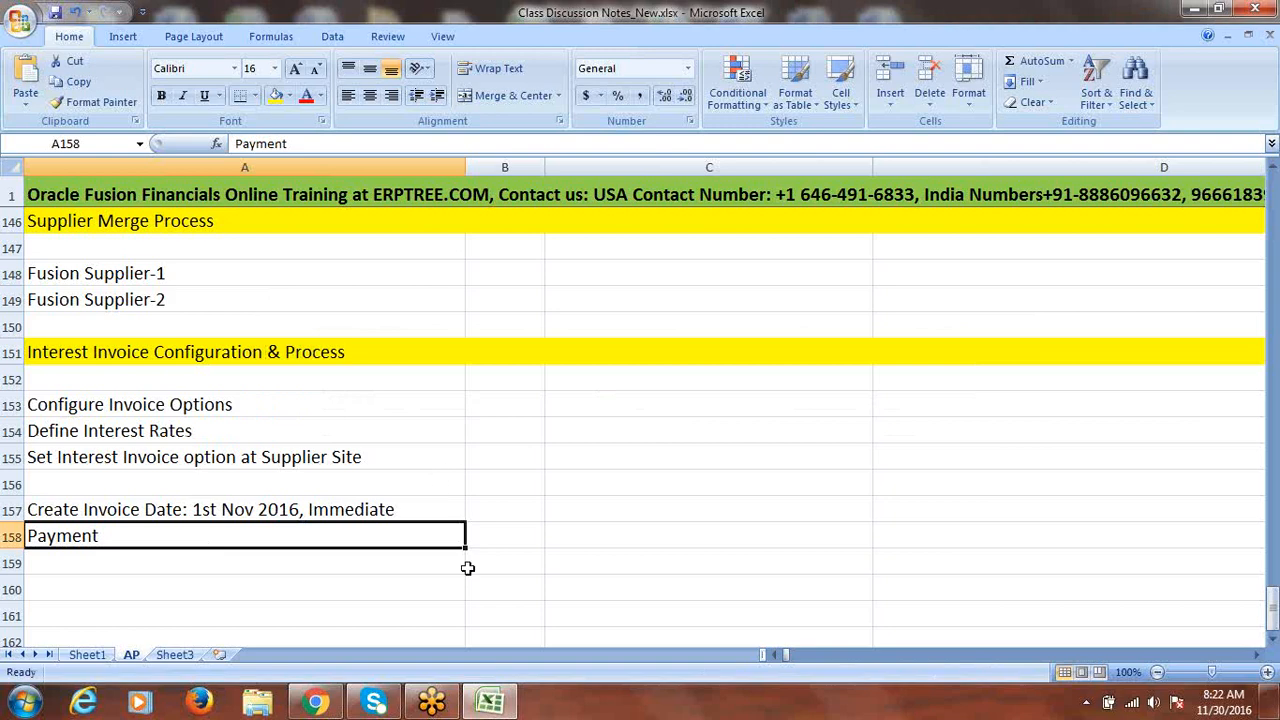
- Review the interest invoice notes in rows 153–158, then return to the Oracle Invoices page
{"action": "left_click_drag", "start_coordinate": [135, 405], "coordinate": [149, 456]}
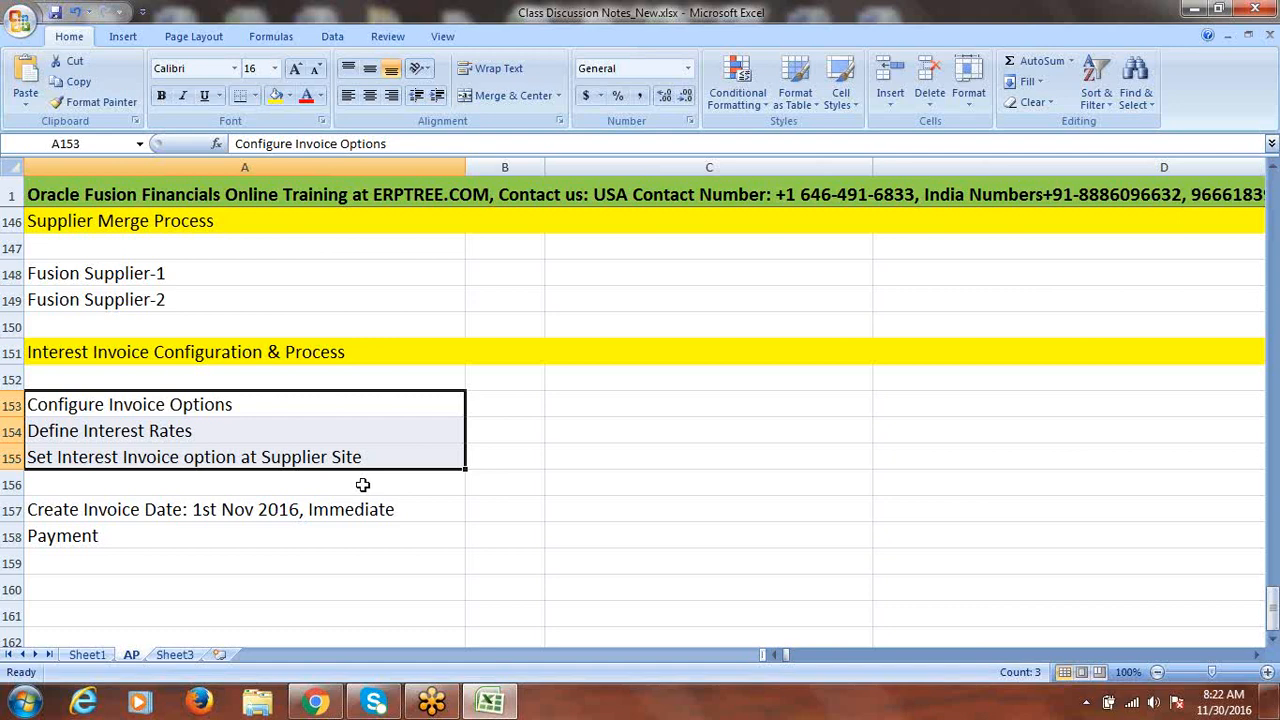
{"action": "left_click", "coordinate": [316, 703]}
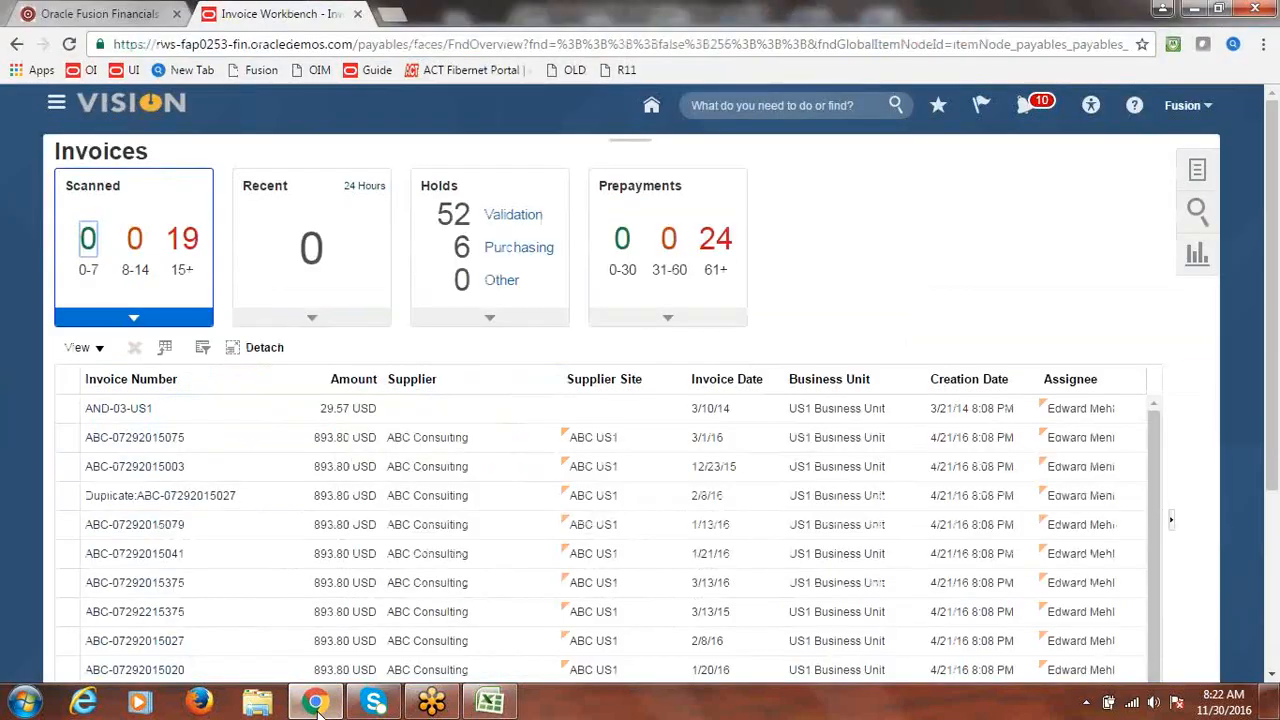
{"action": "left_click", "coordinate": [490, 703]}
{"action": "left_click_drag", "start_coordinate": [226, 400], "coordinate": [268, 457]}
{"action": "left_click_drag", "start_coordinate": [120, 508], "coordinate": [135, 534]}
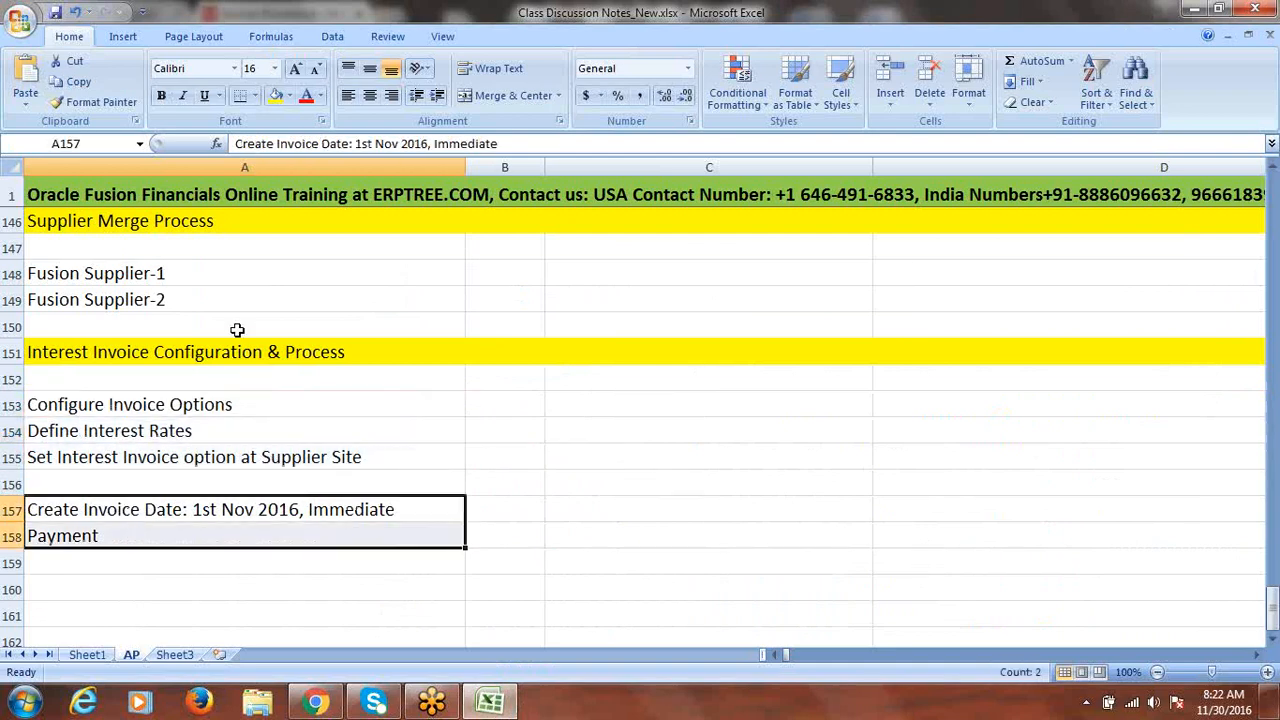
{"action": "left_click", "coordinate": [505, 405]}
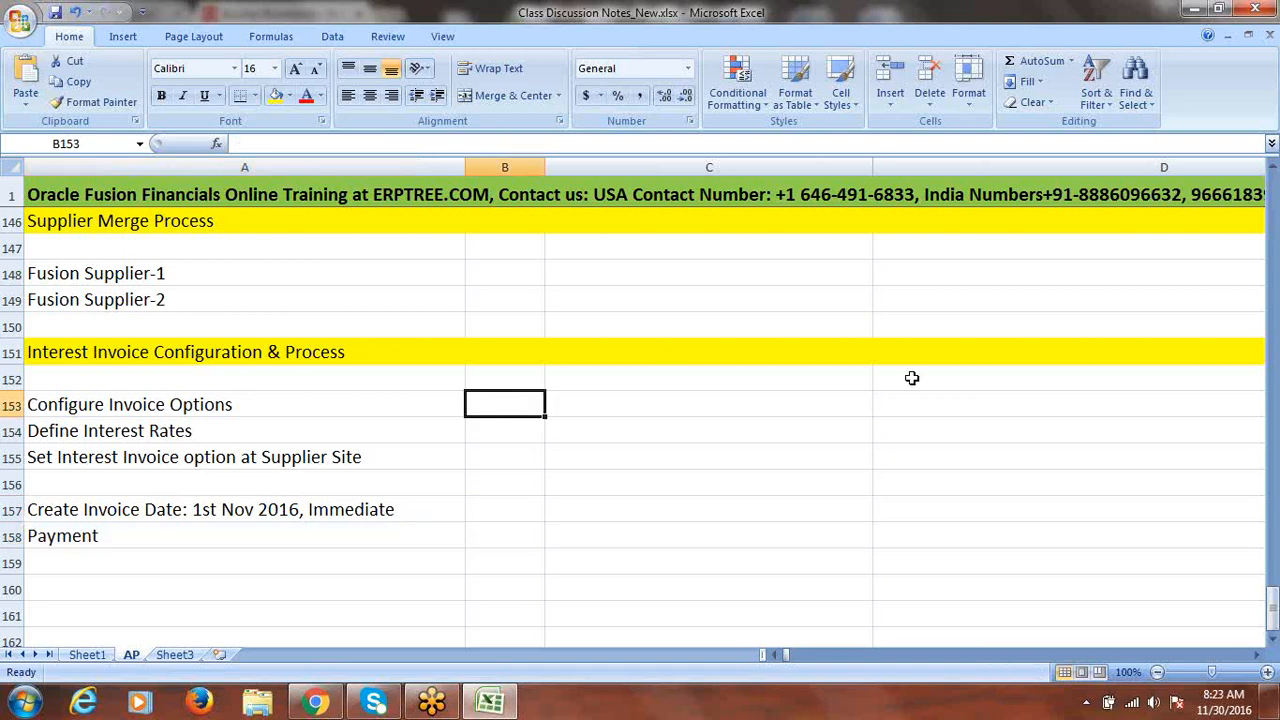
{"action": "left_click_drag", "start_coordinate": [152, 410], "coordinate": [143, 452]}
{"action": "left_click_drag", "start_coordinate": [145, 509], "coordinate": [140, 536]}
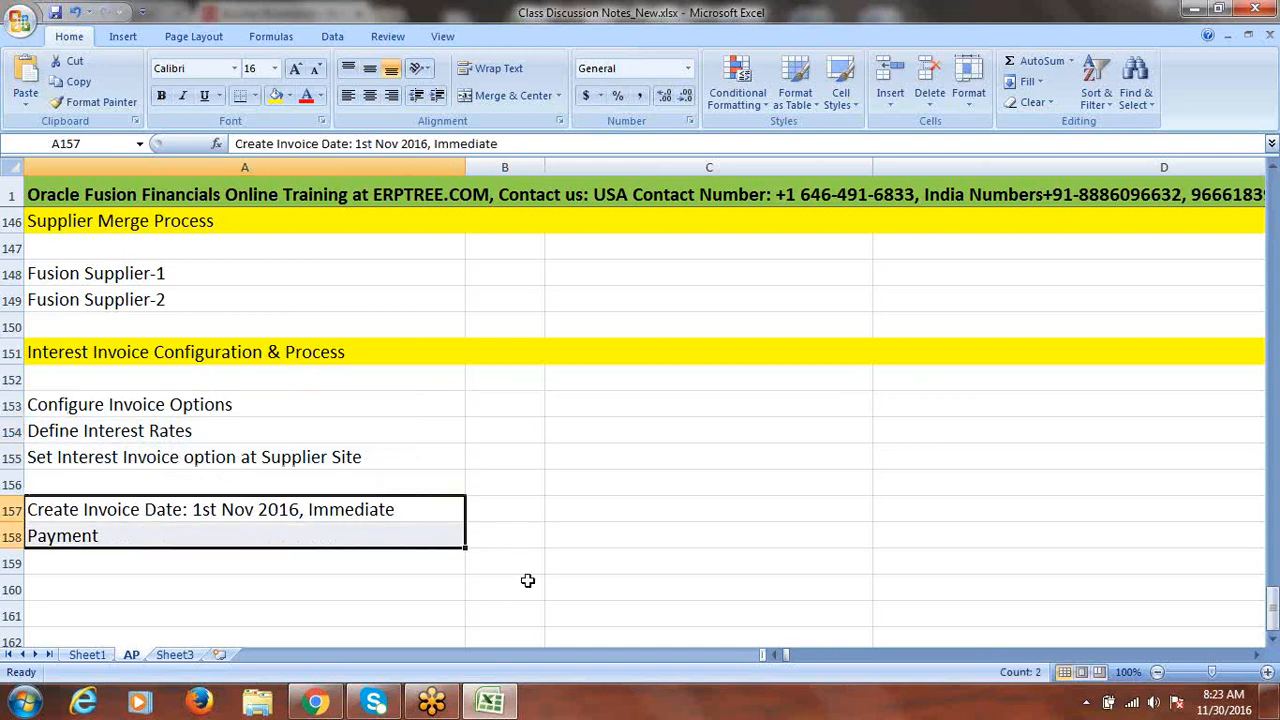
{"action": "left_click", "coordinate": [318, 700]}
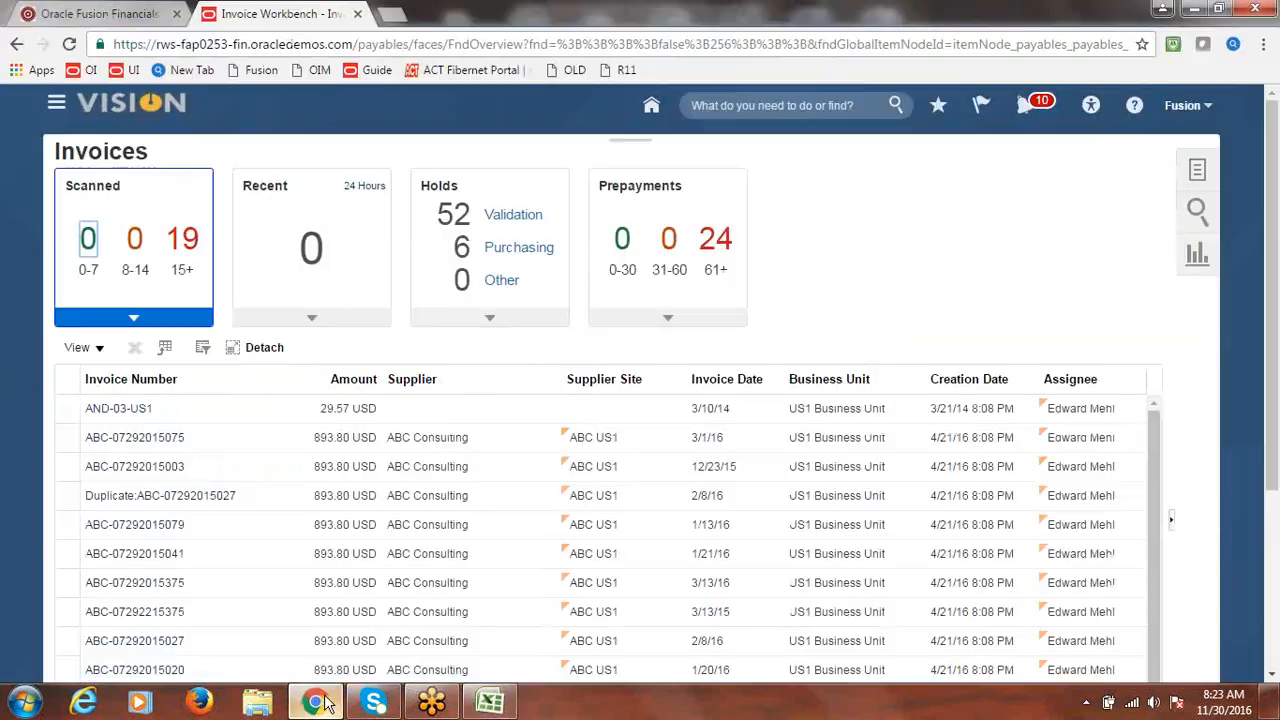
- Go to Setup and Maintenance and open the implementation projects overview
{"action": "left_click", "coordinate": [1185, 107]}
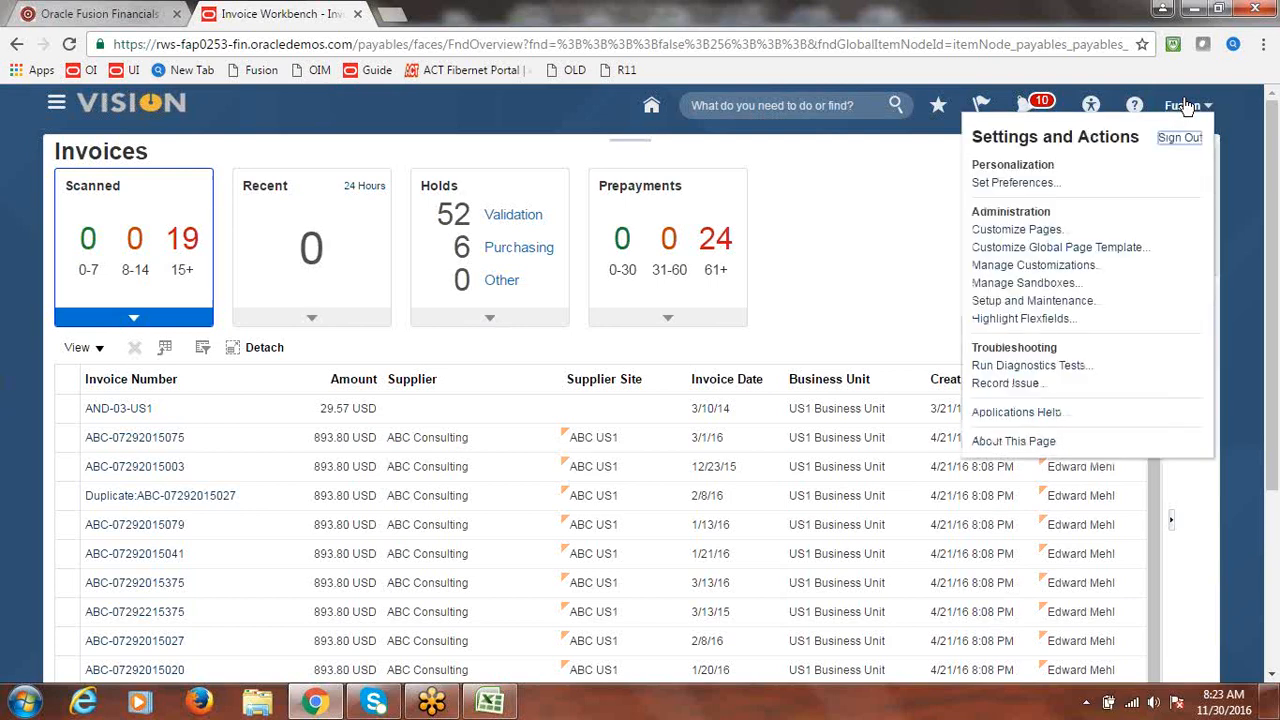
{"action": "left_click", "coordinate": [1077, 310]}
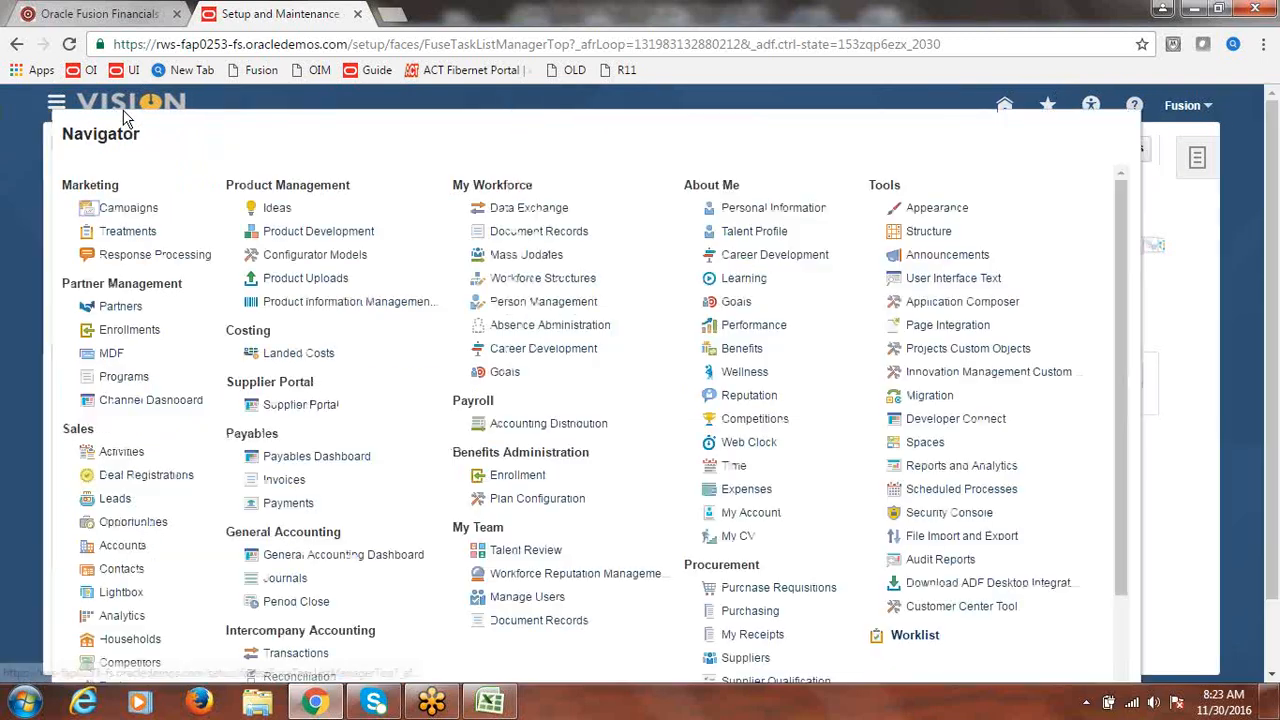
{"action": "left_click", "coordinate": [1187, 212]}
{"action": "left_click", "coordinate": [1079, 152]}
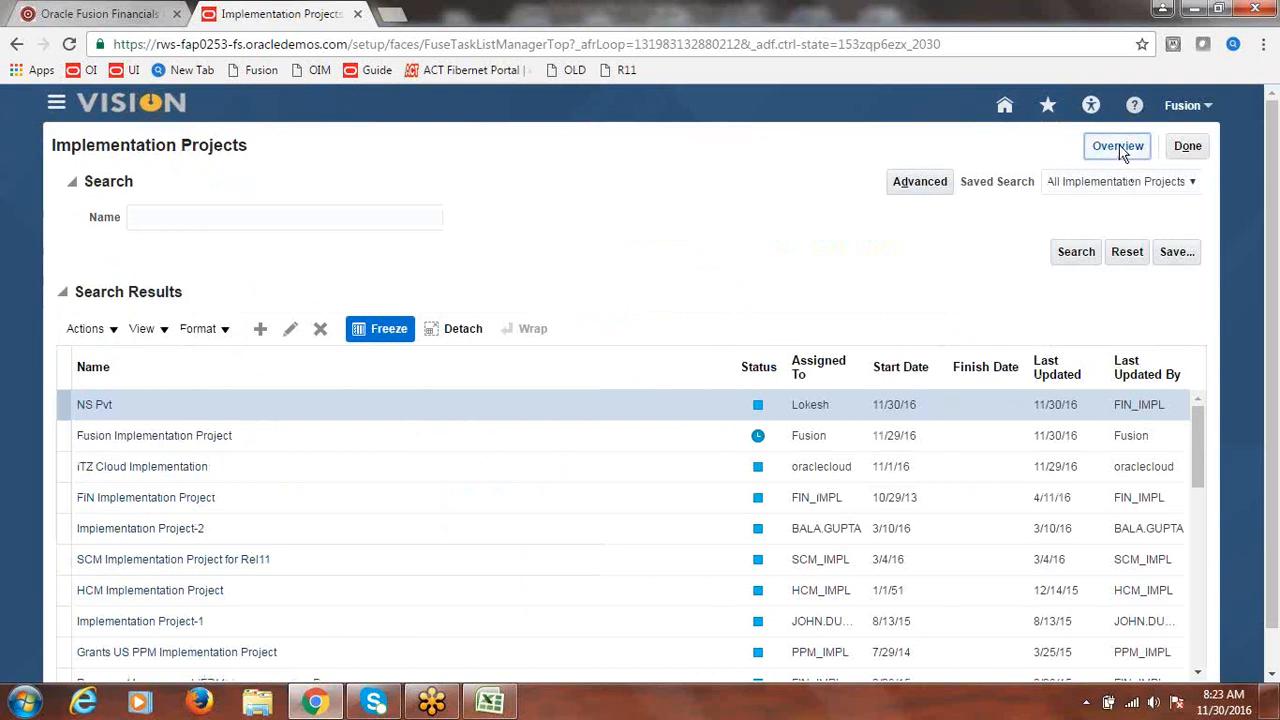
{"action": "left_click", "coordinate": [1122, 150]}
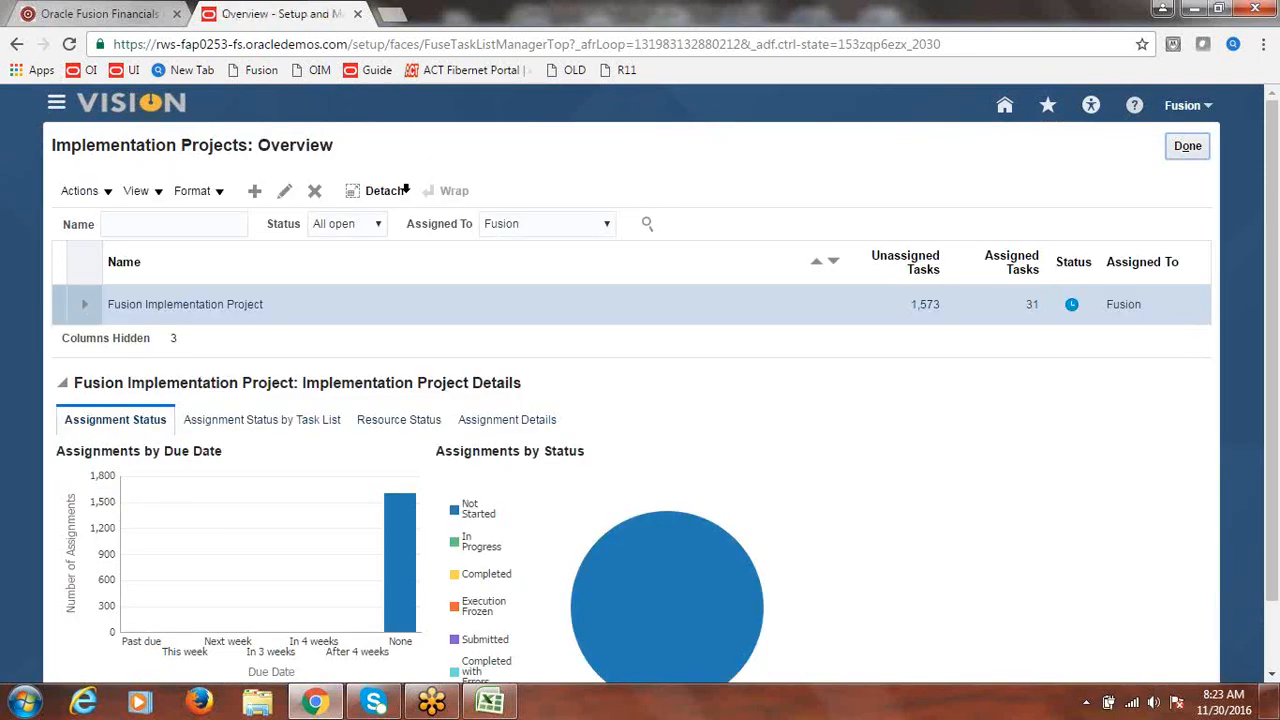
- In Fusion Implementation Project, find and launch the Financials Manage Invoice Options task
{"action": "left_click", "coordinate": [221, 304]}
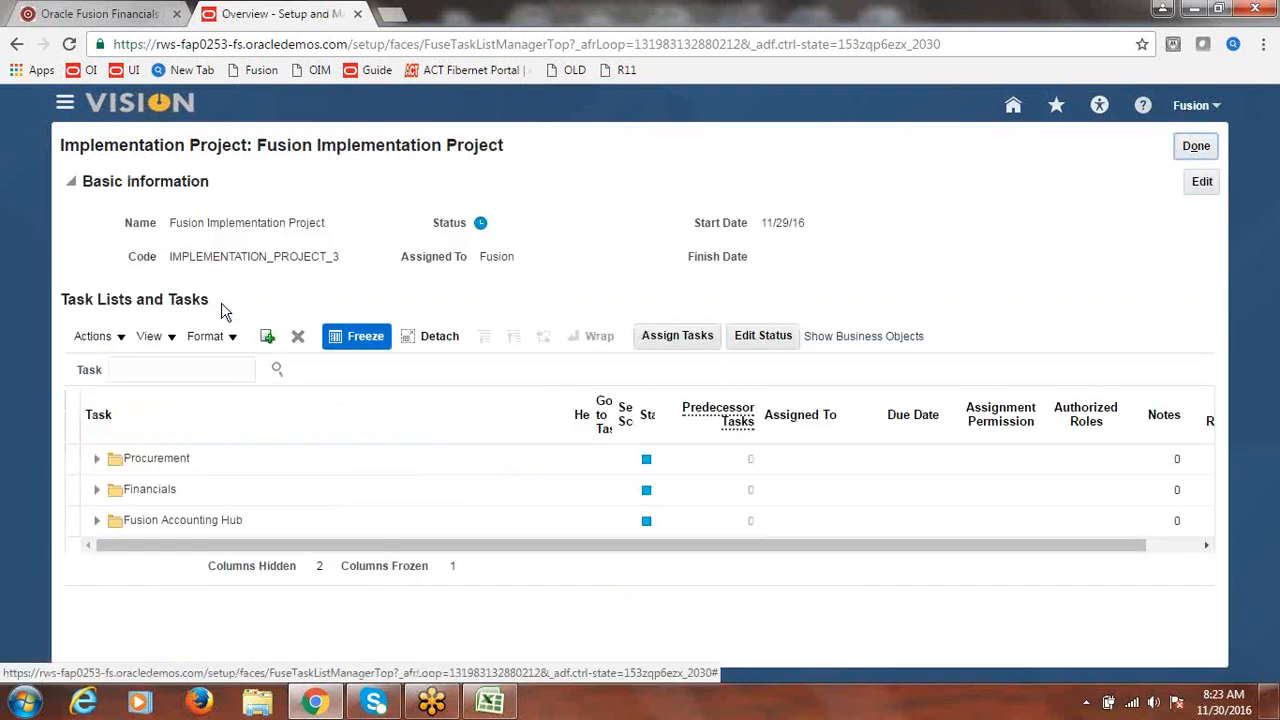
{"action": "left_click", "coordinate": [183, 371]}
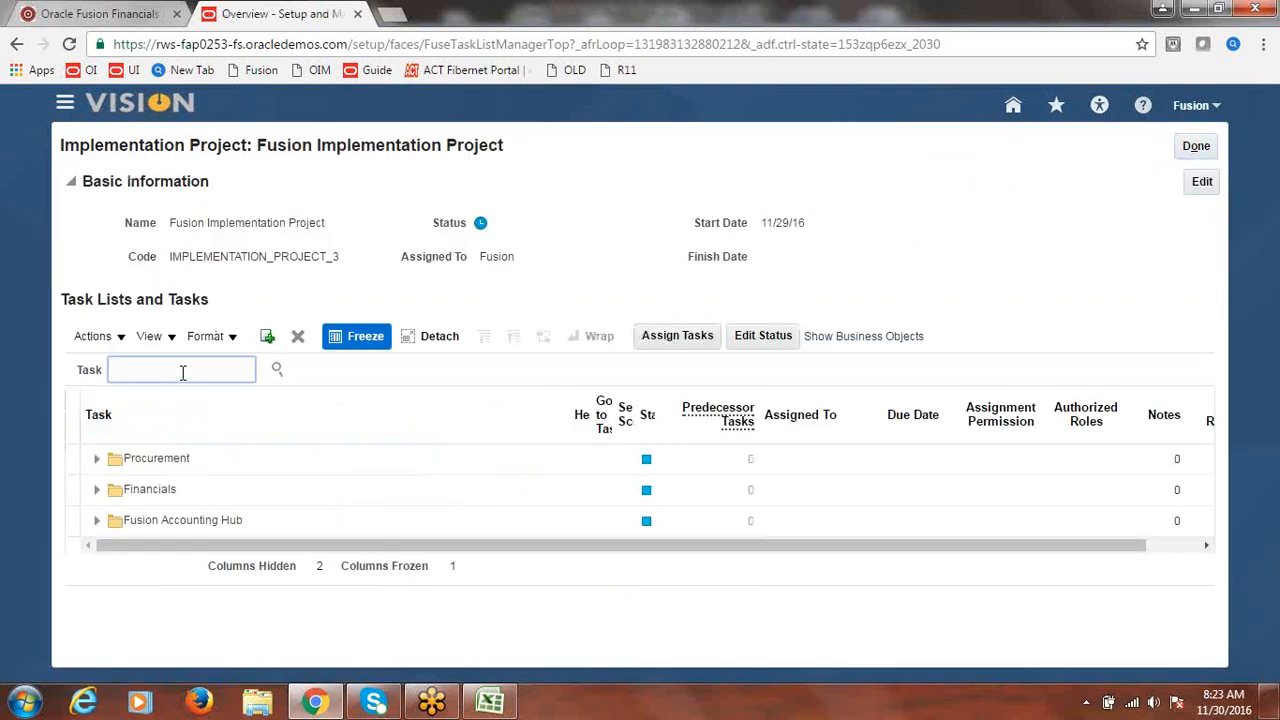
{"action": "type", "text": "l"}
{"action": "left_click", "coordinate": [278, 371]}
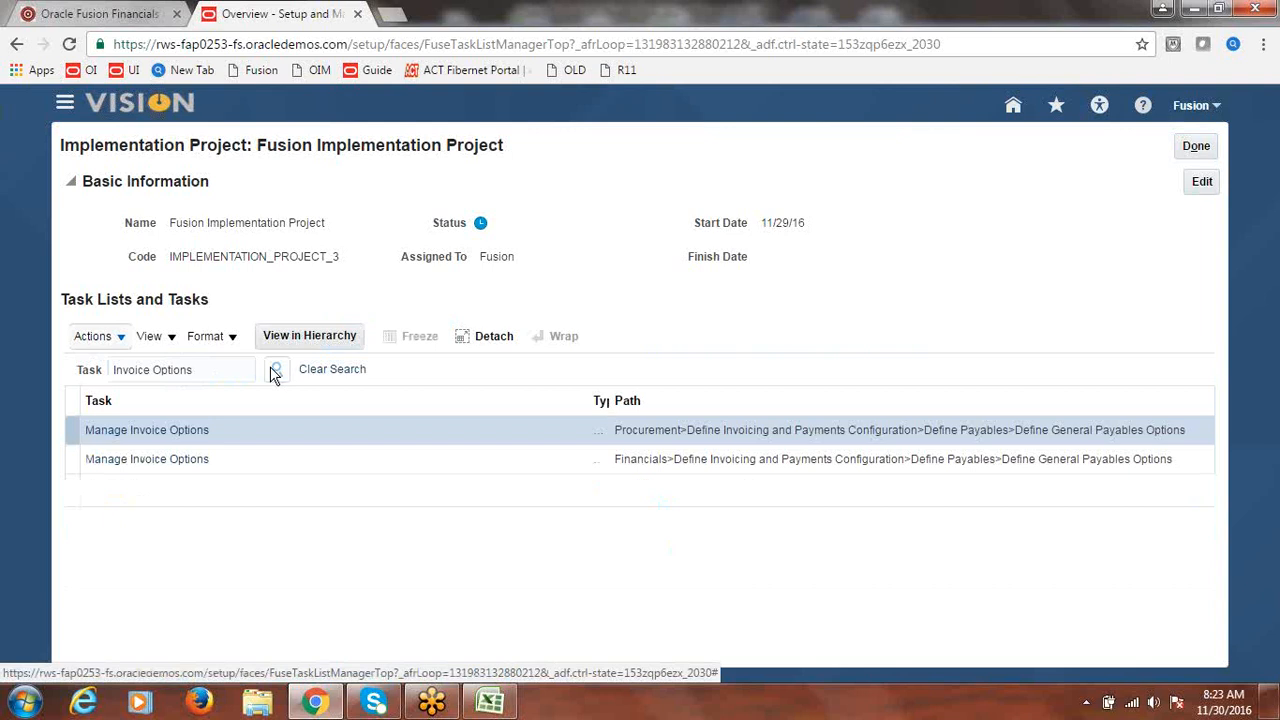
{"action": "left_click", "coordinate": [153, 468]}
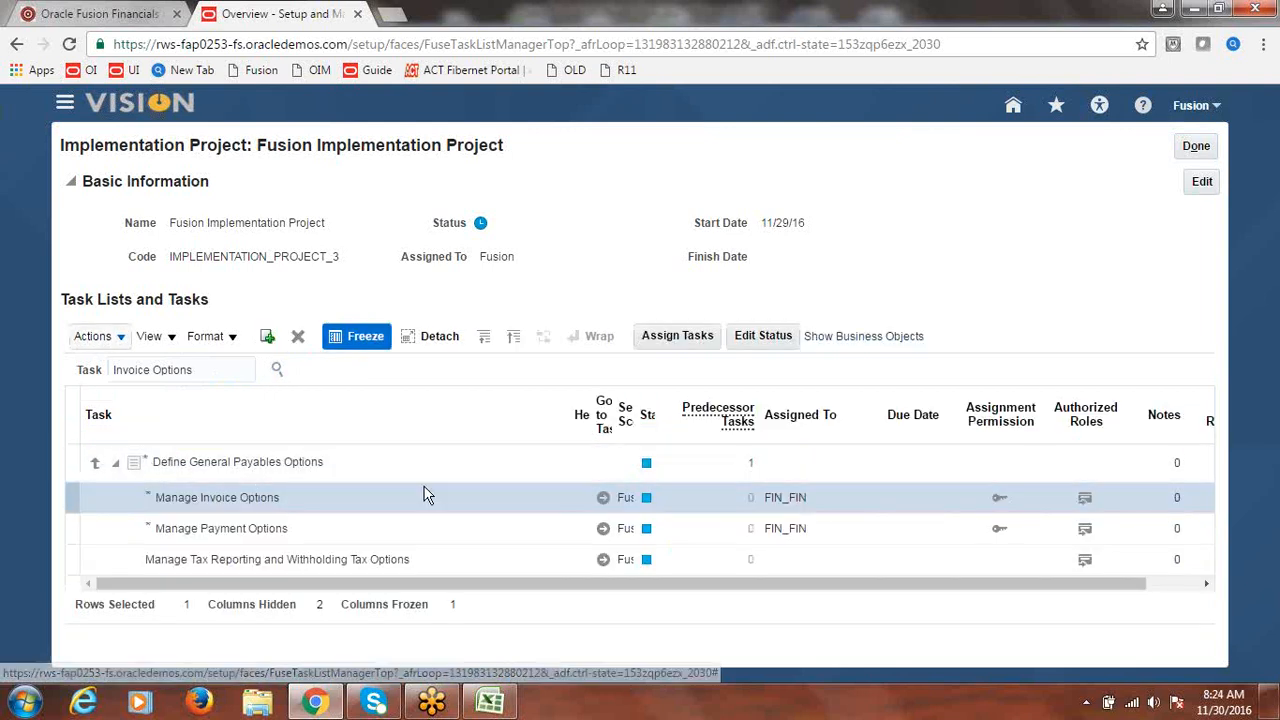
{"action": "left_click", "coordinate": [604, 500]}
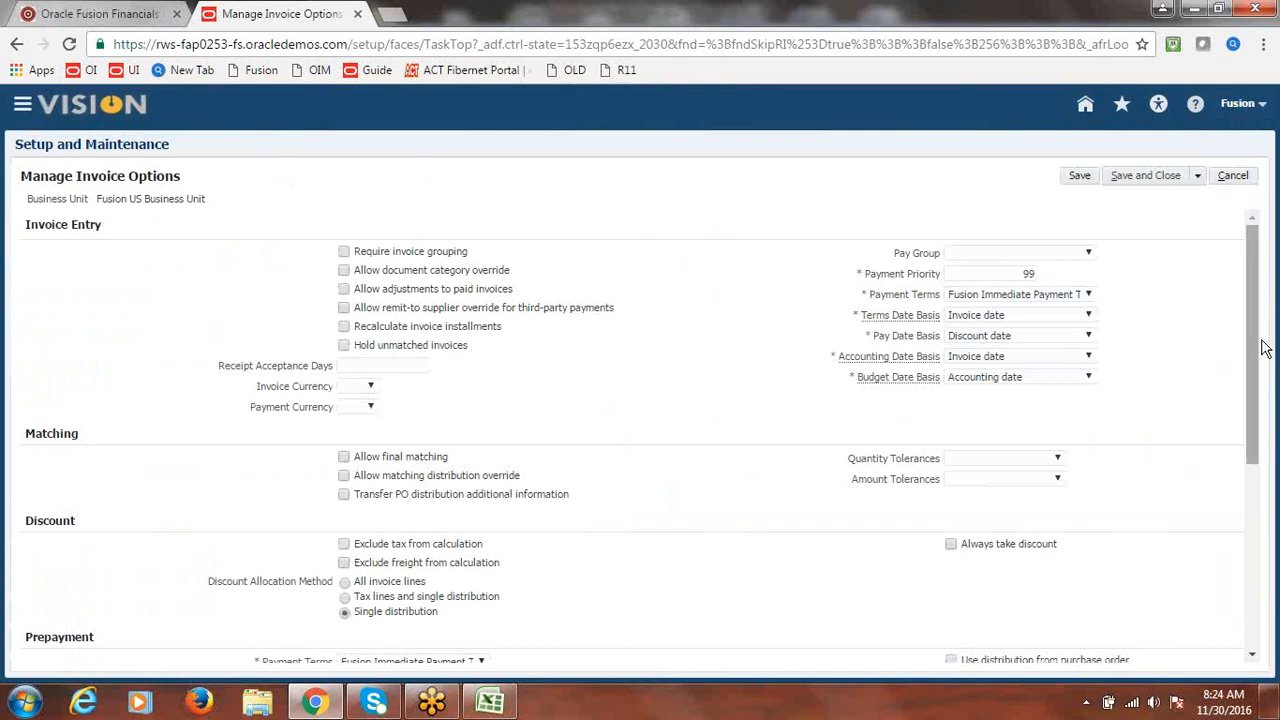
- Highlight the Interest section and the Fusion US Business Unit value on Manage Invoice Options
{"action": "left_click_drag", "start_coordinate": [1254, 343], "coordinate": [1258, 527]}
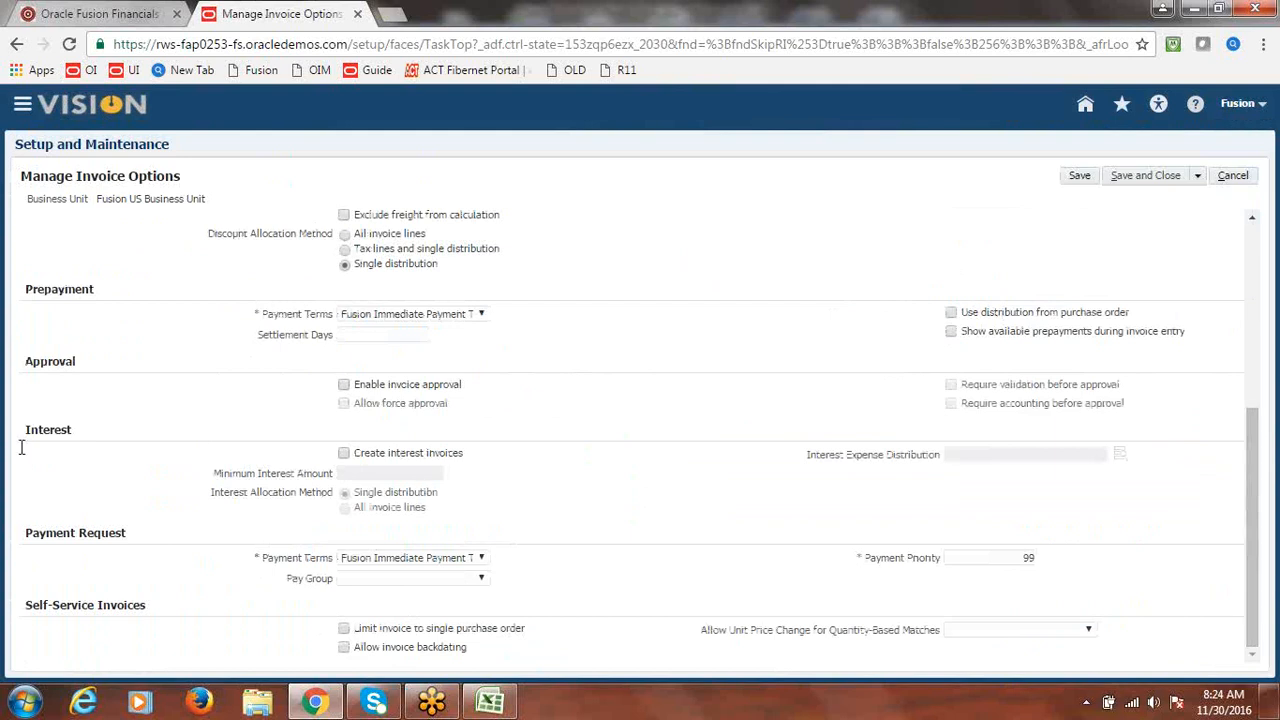
{"action": "left_click_drag", "start_coordinate": [21, 447], "coordinate": [66, 431]}
{"action": "left_click", "coordinate": [214, 423]}
{"action": "left_click_drag", "start_coordinate": [99, 198], "coordinate": [210, 208]}
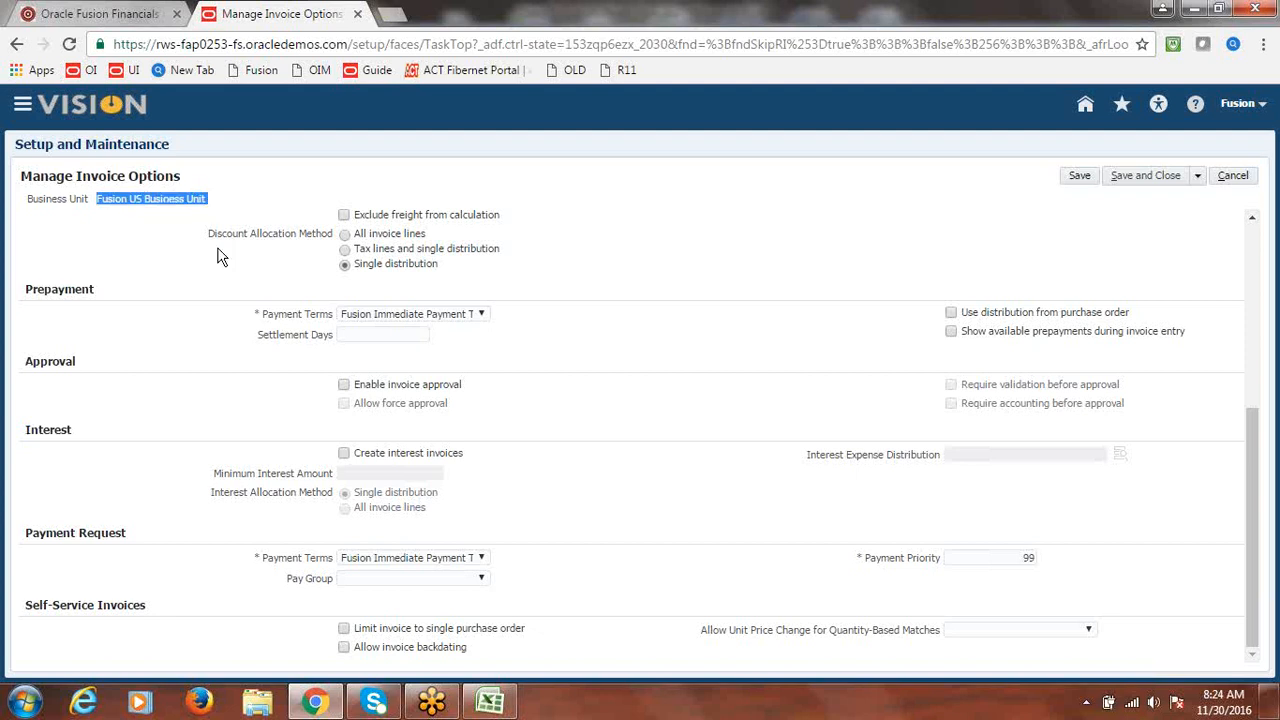
{"action": "left_click", "coordinate": [253, 395]}
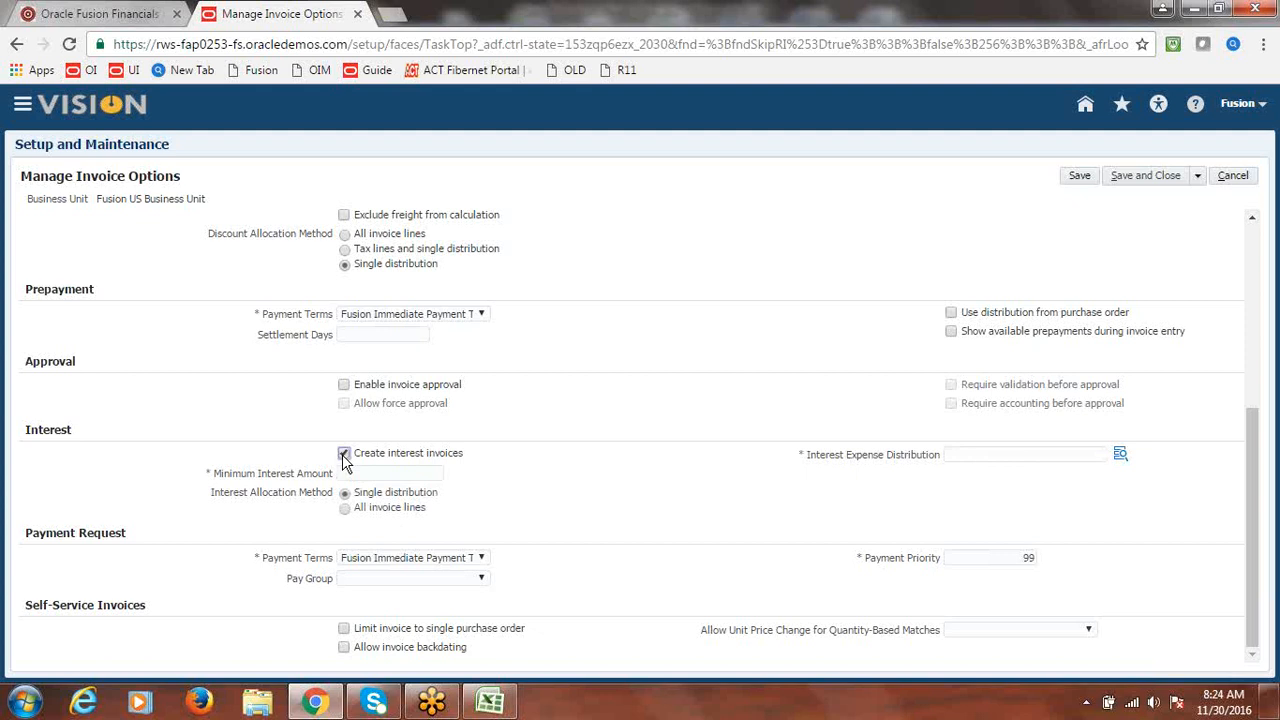
- Enable Create interest invoices with a Minimum Interest Amount of 10
{"action": "left_click", "coordinate": [366, 475]}
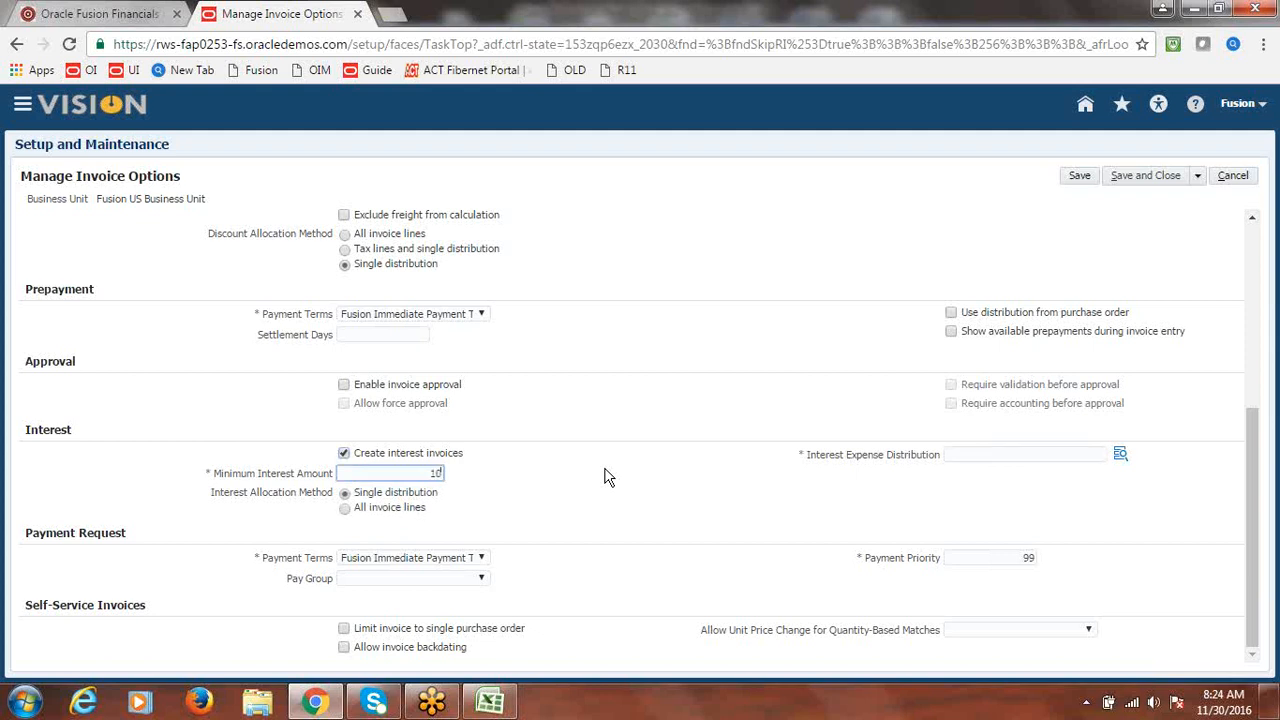
{"action": "type", "text": "10"}
{"action": "left_click", "coordinate": [604, 470]}
- Build the Interest Expense Distribution as company 1000, department 1000, account 22180 Interest Payable
{"action": "left_click", "coordinate": [1122, 456]}
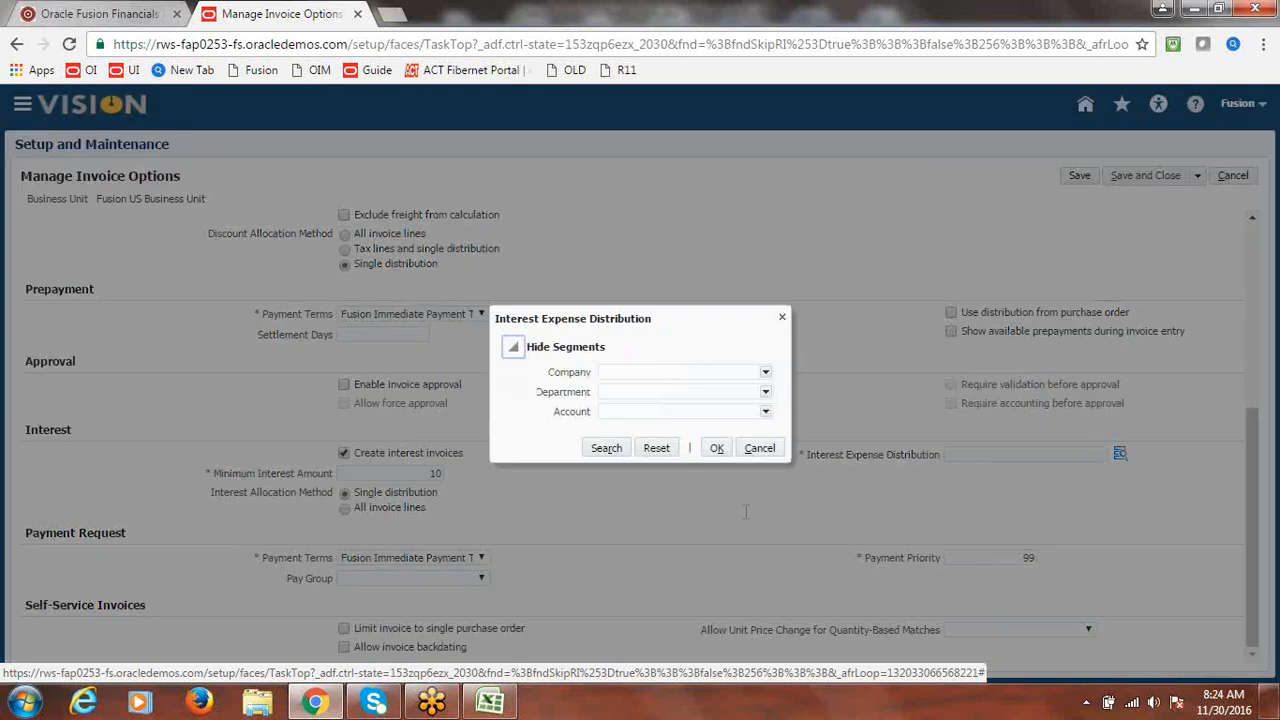
{"action": "left_click", "coordinate": [782, 318]}
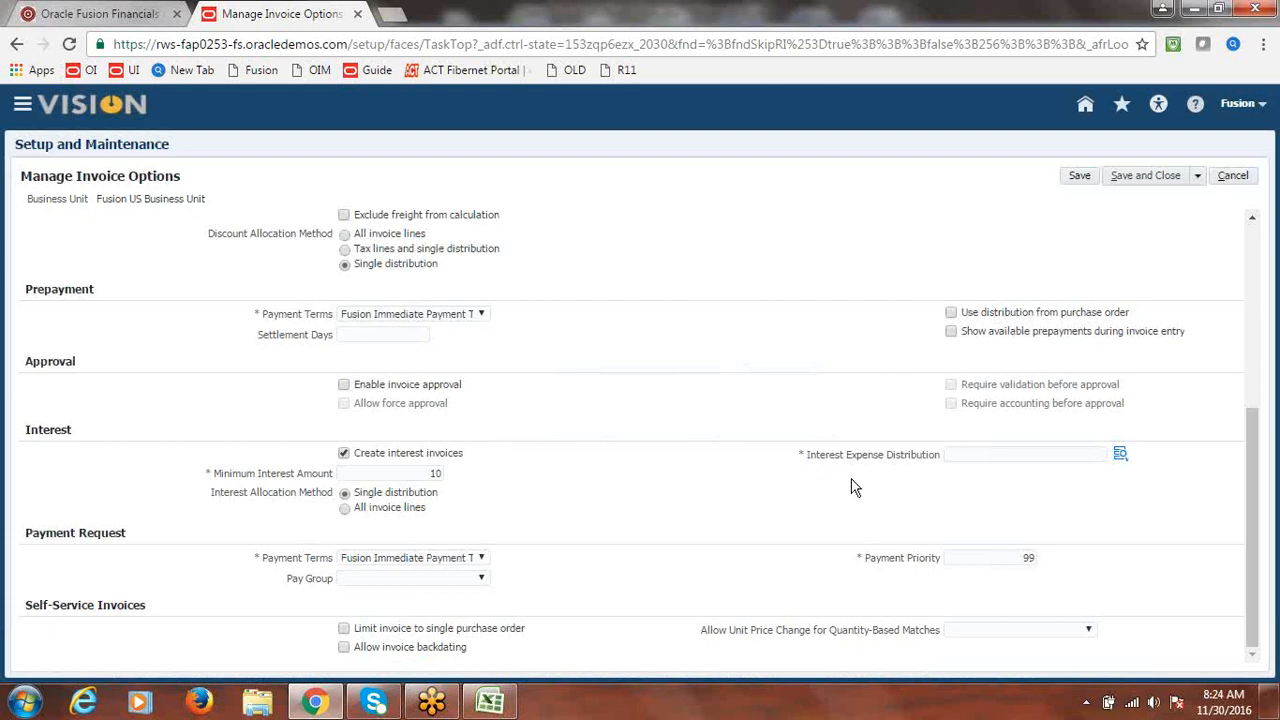
{"action": "left_click", "coordinate": [1121, 455]}
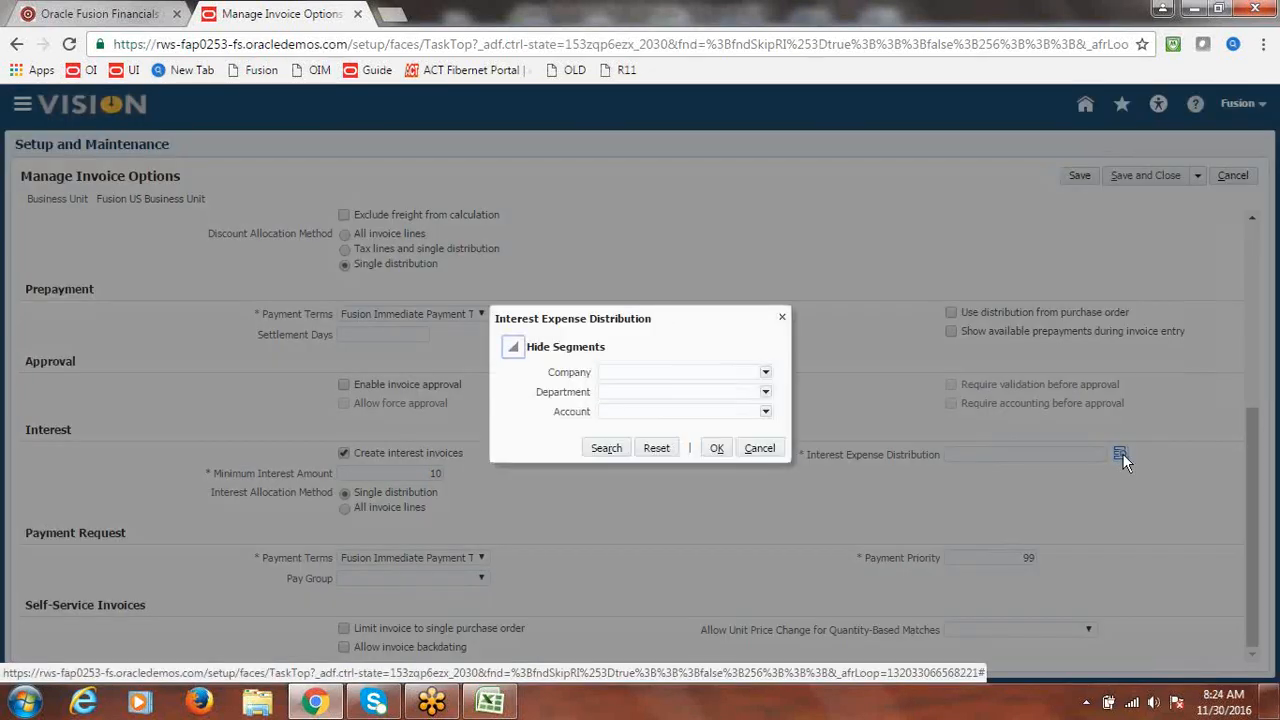
{"action": "left_click", "coordinate": [766, 372]}
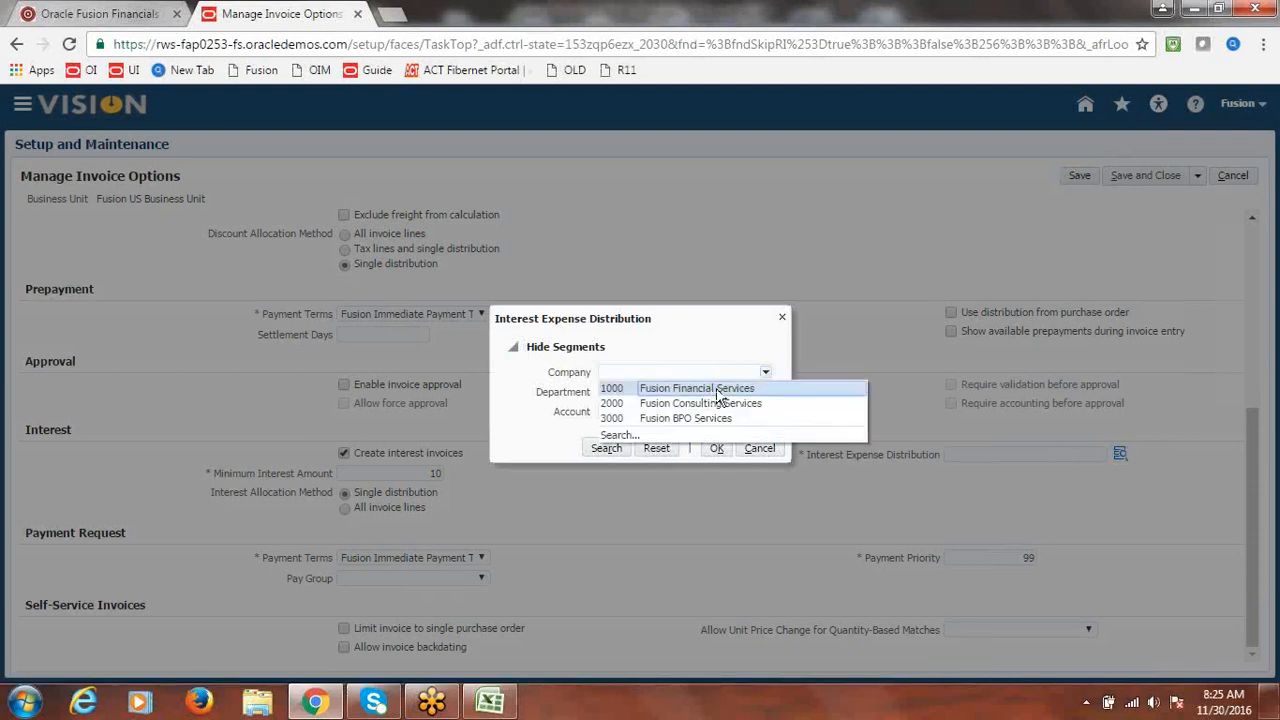
{"action": "left_click", "coordinate": [720, 388]}
{"action": "left_click", "coordinate": [766, 393]}
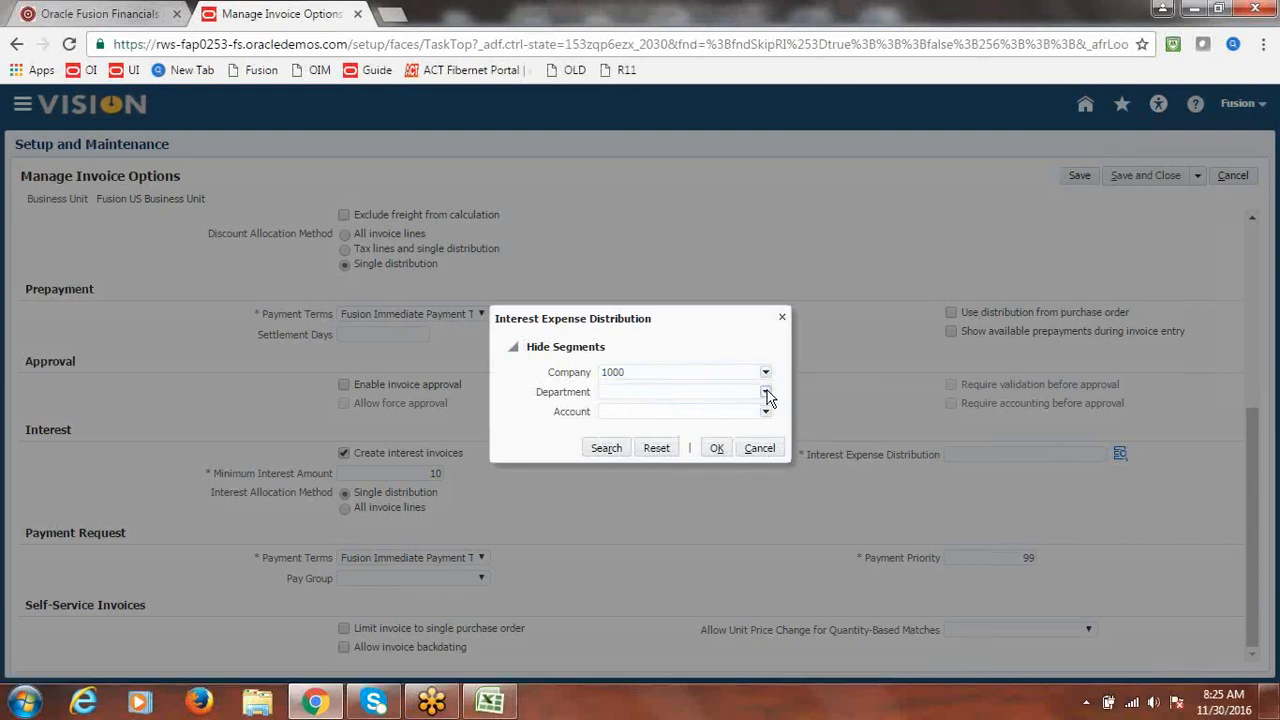
{"action": "left_click", "coordinate": [688, 410]}
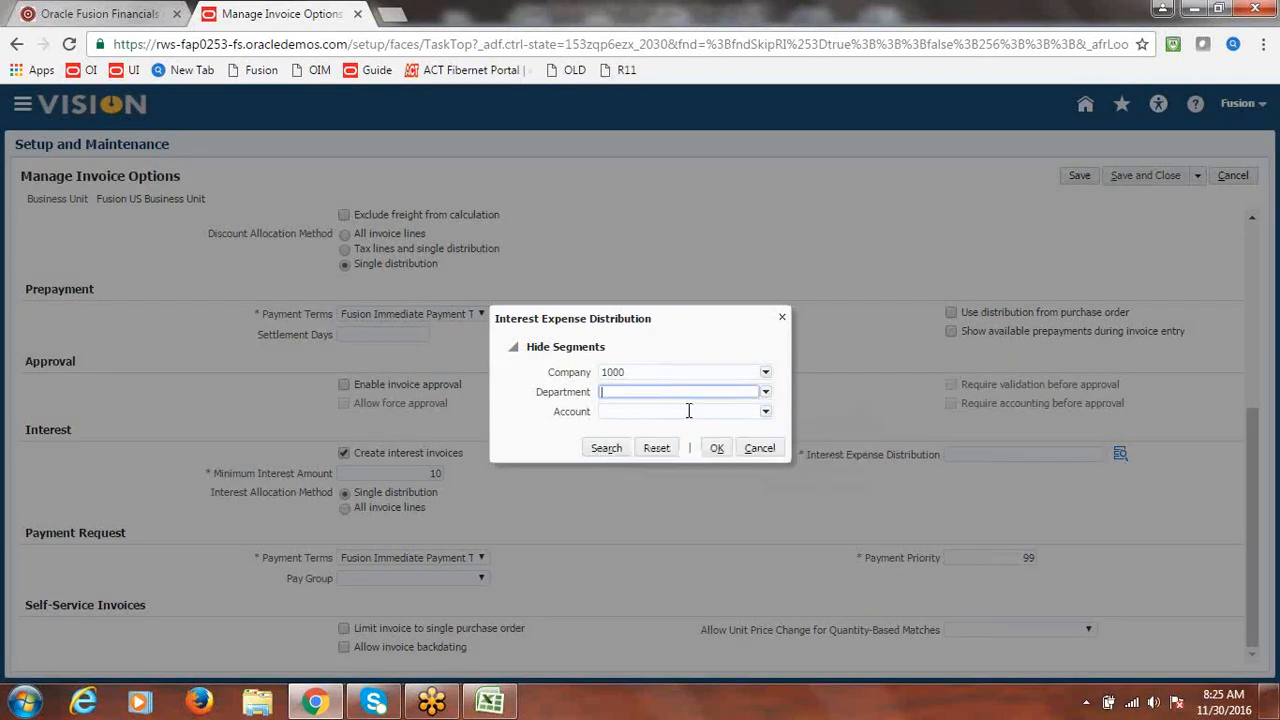
{"action": "left_click", "coordinate": [766, 413]}
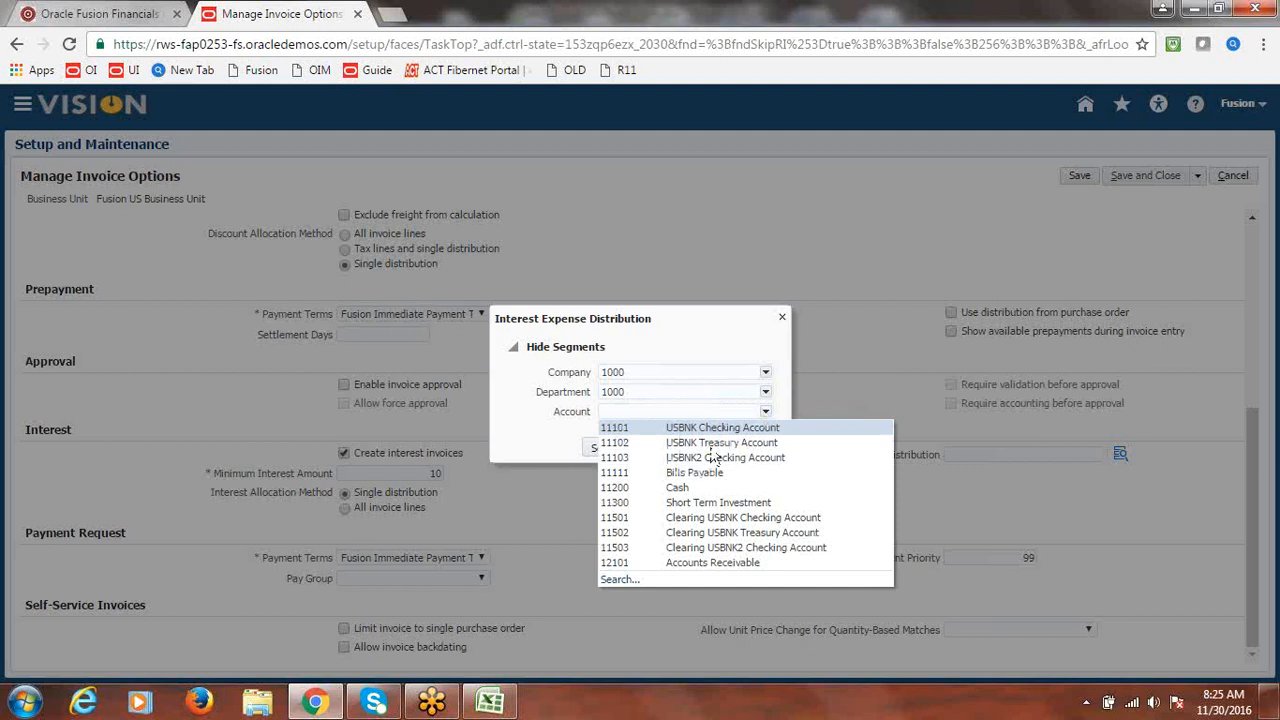
{"action": "left_click", "coordinate": [619, 581]}
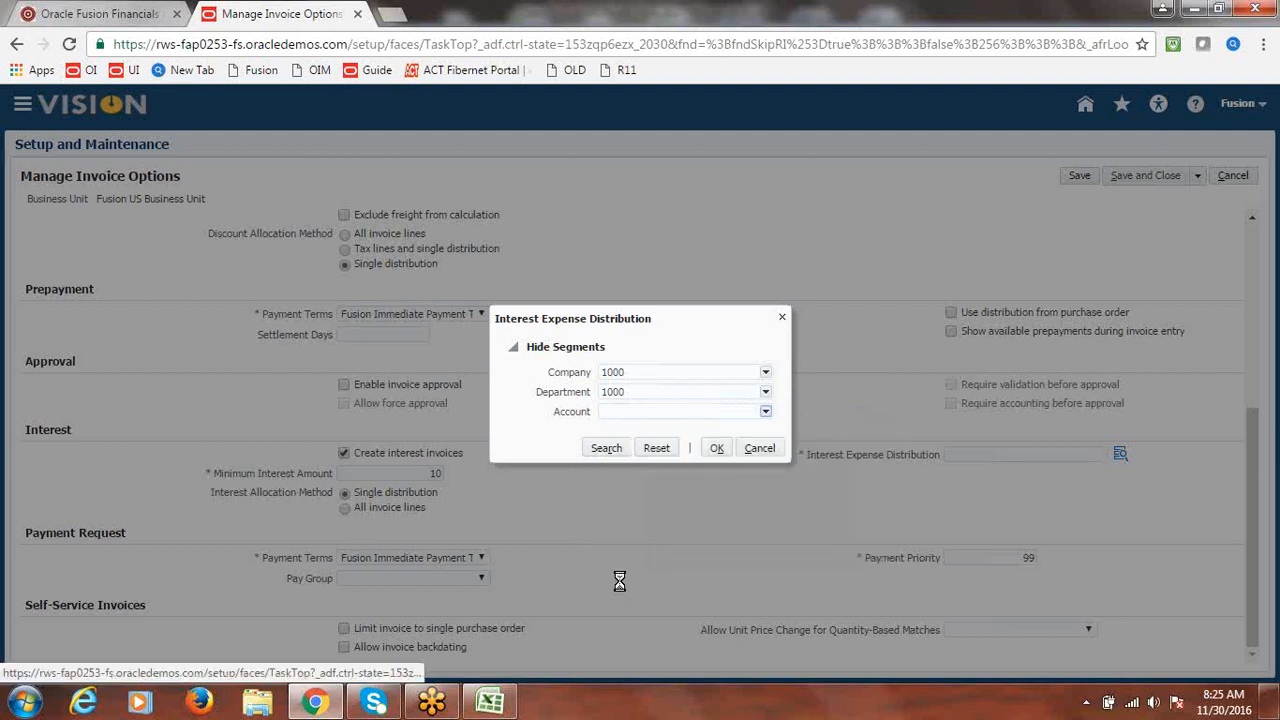
{"action": "left_click", "coordinate": [610, 254]}
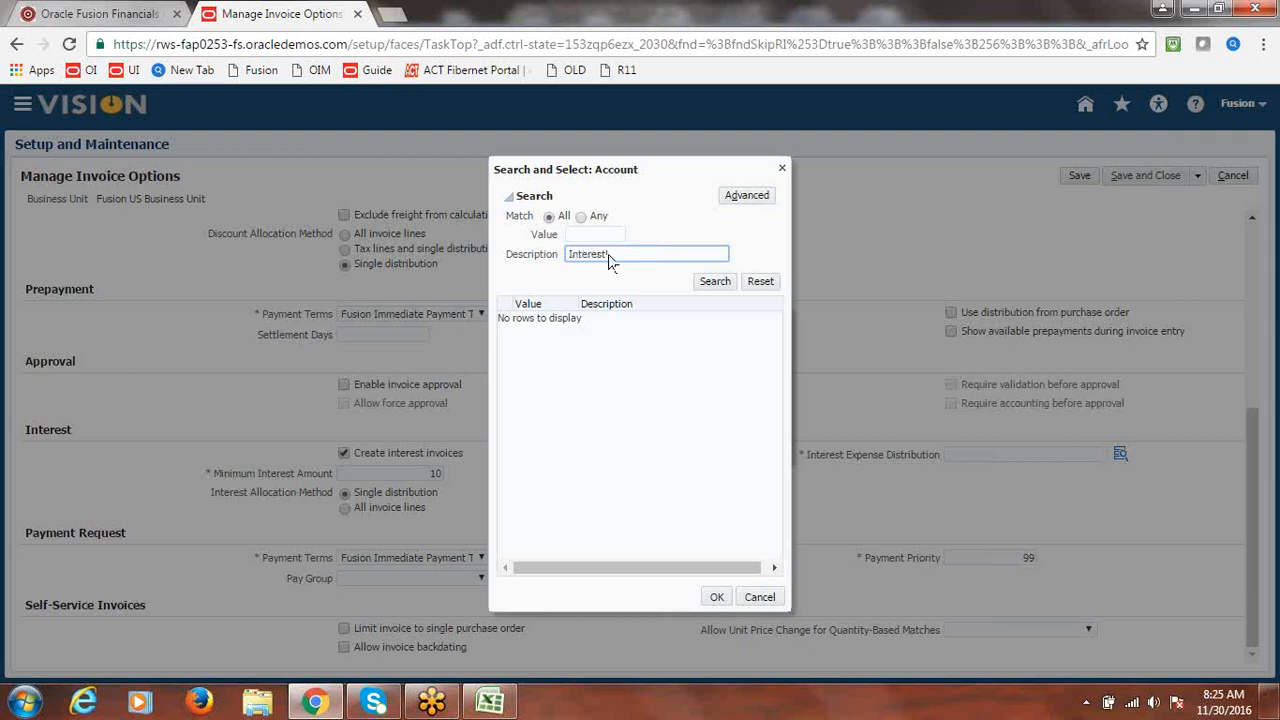
{"action": "left_click", "coordinate": [714, 283]}
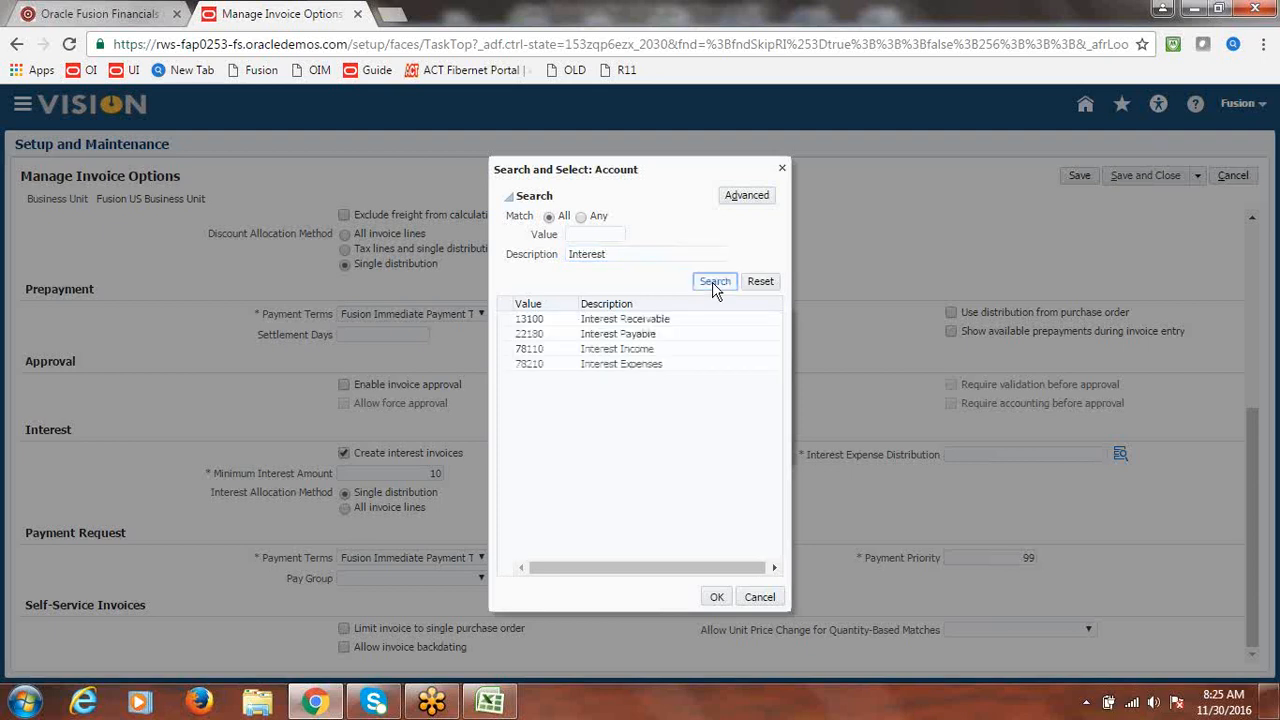
{"action": "left_click", "coordinate": [643, 337]}
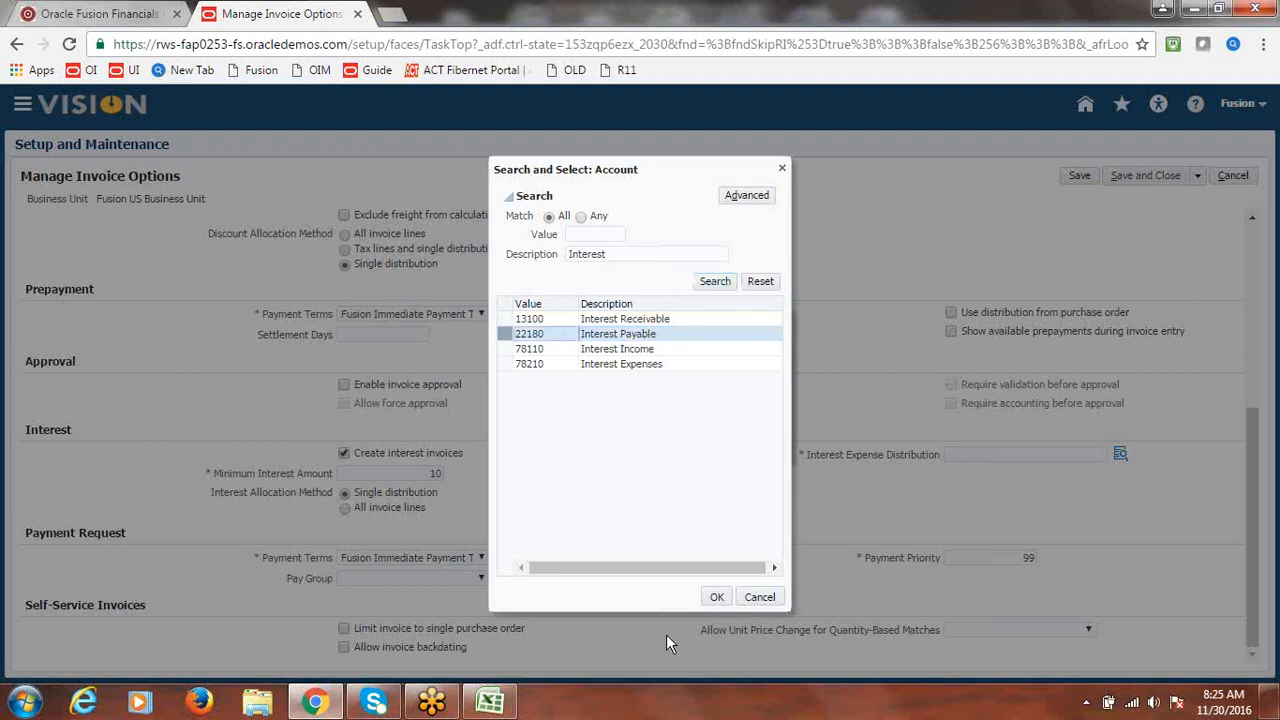
{"action": "left_click", "coordinate": [716, 598]}
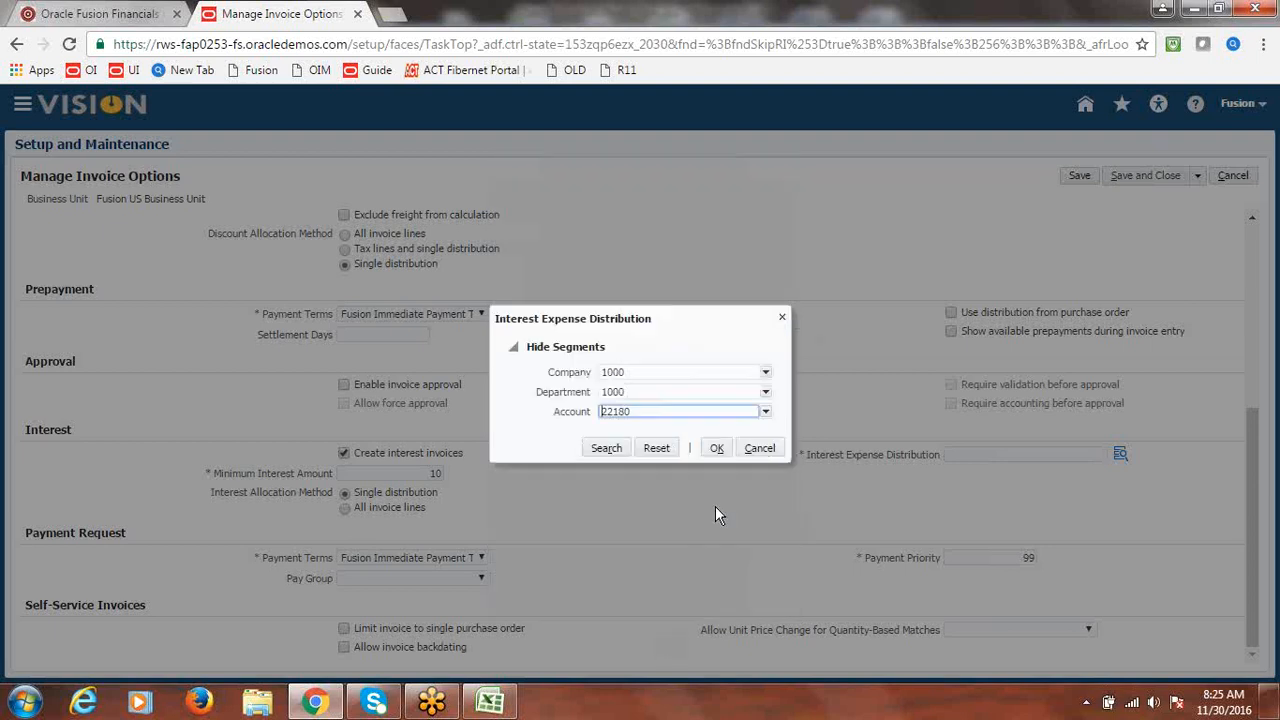
{"action": "left_click", "coordinate": [715, 447]}
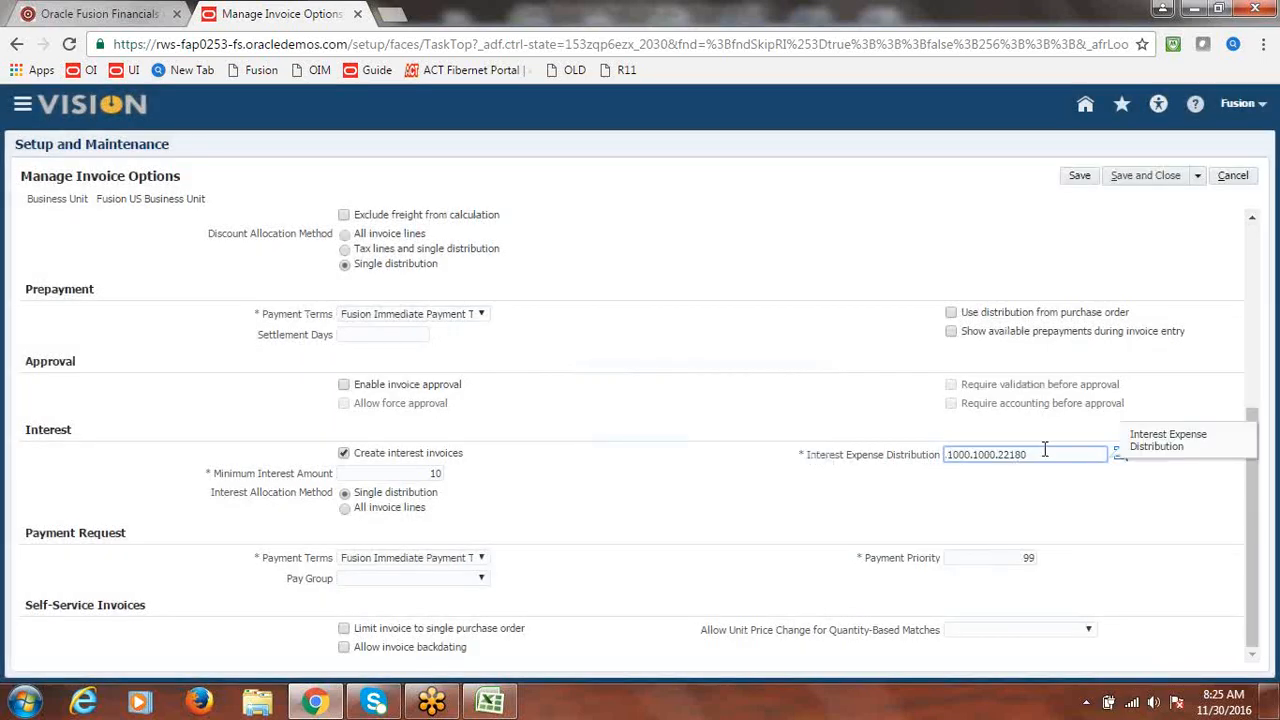
- Correct the distribution's account to 78210 Interest Expenses, giving 1000.1000.78210
{"action": "left_click", "coordinate": [1120, 455]}
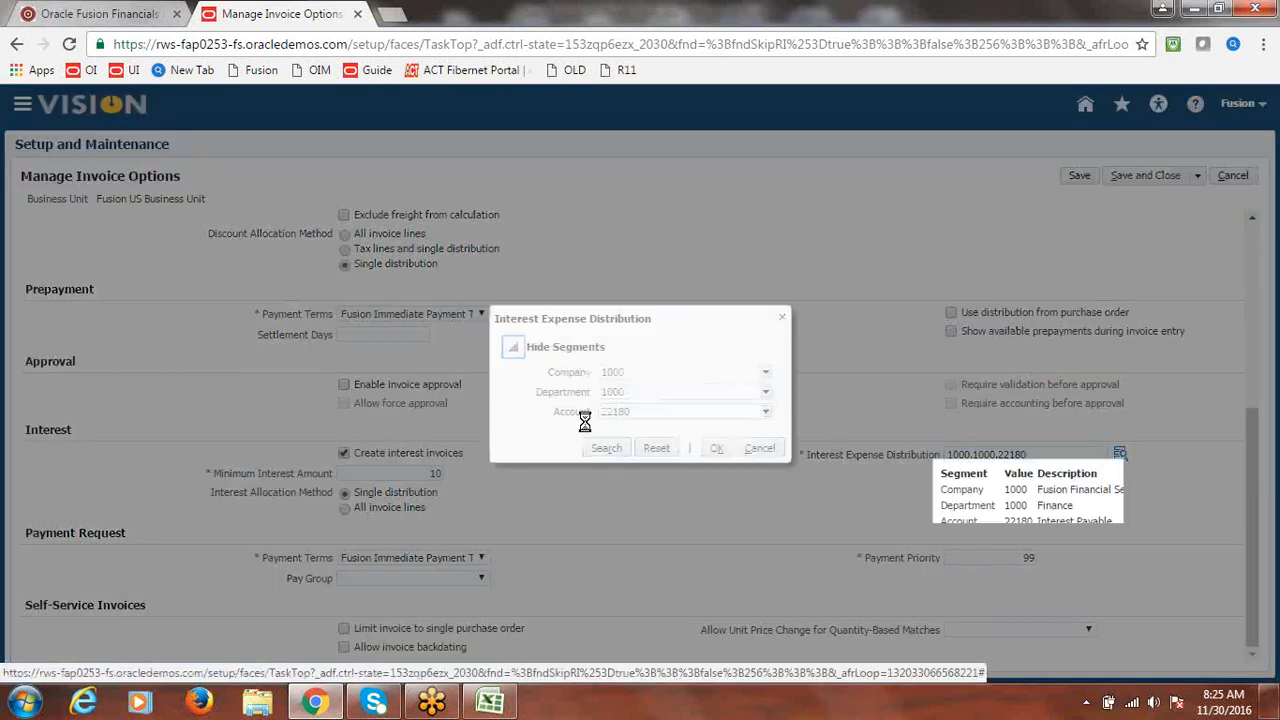
{"action": "left_click", "coordinate": [766, 412]}
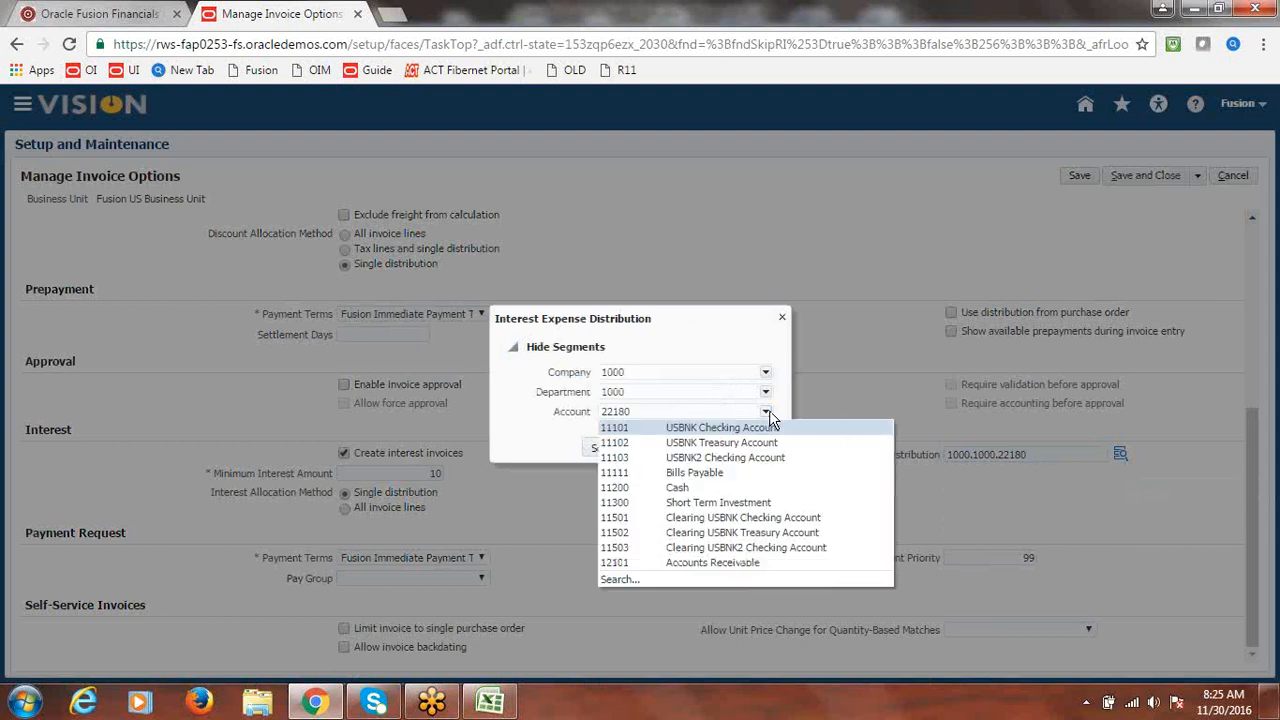
{"action": "left_click", "coordinate": [632, 584]}
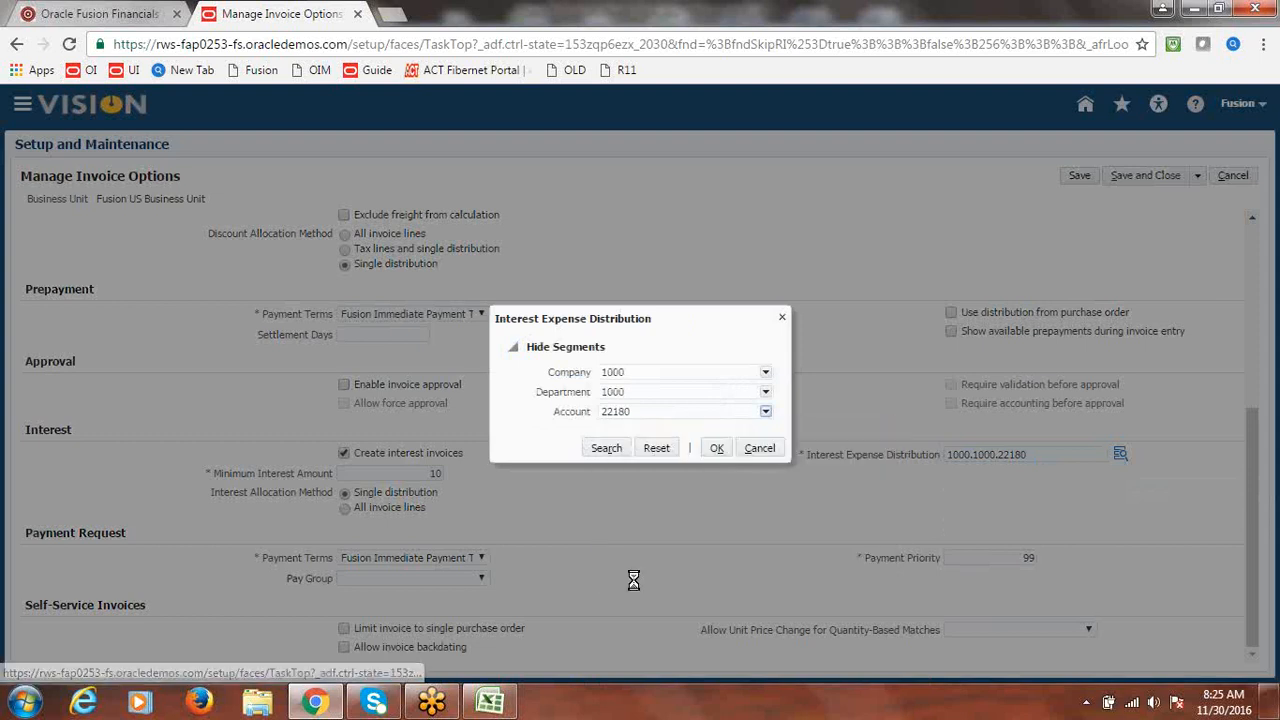
{"action": "left_click", "coordinate": [637, 254]}
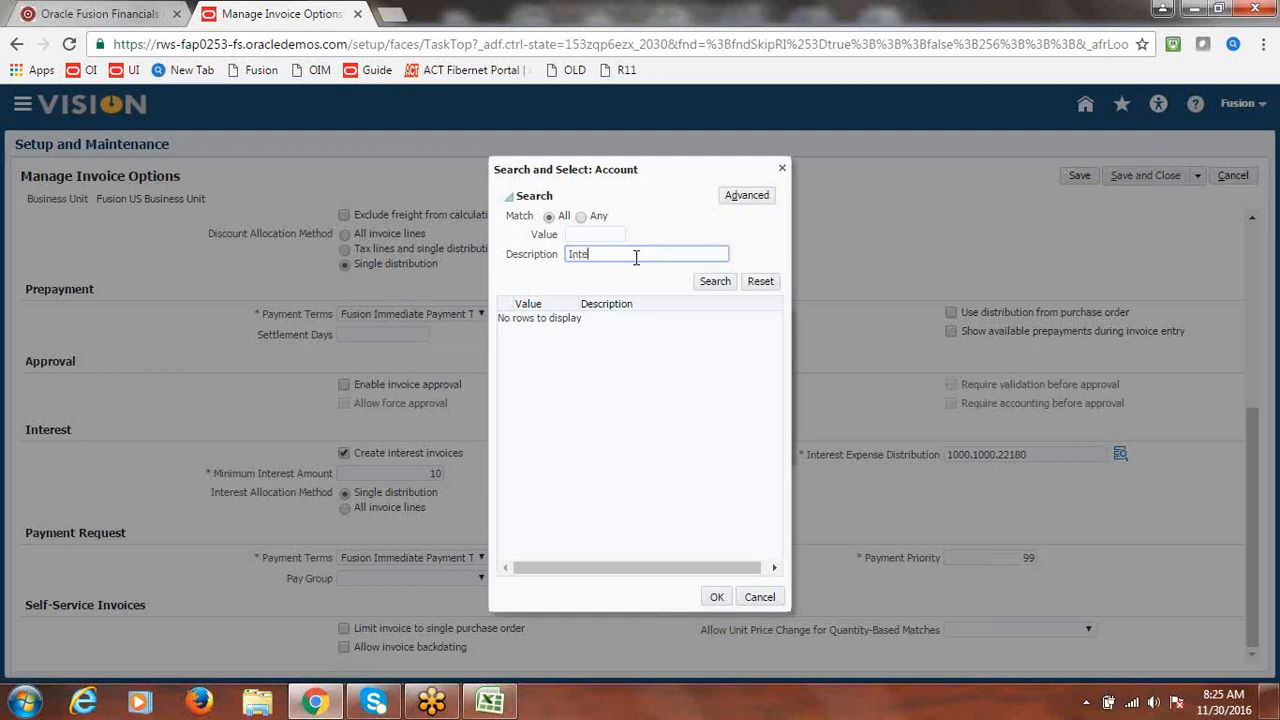
{"action": "left_click", "coordinate": [712, 281]}
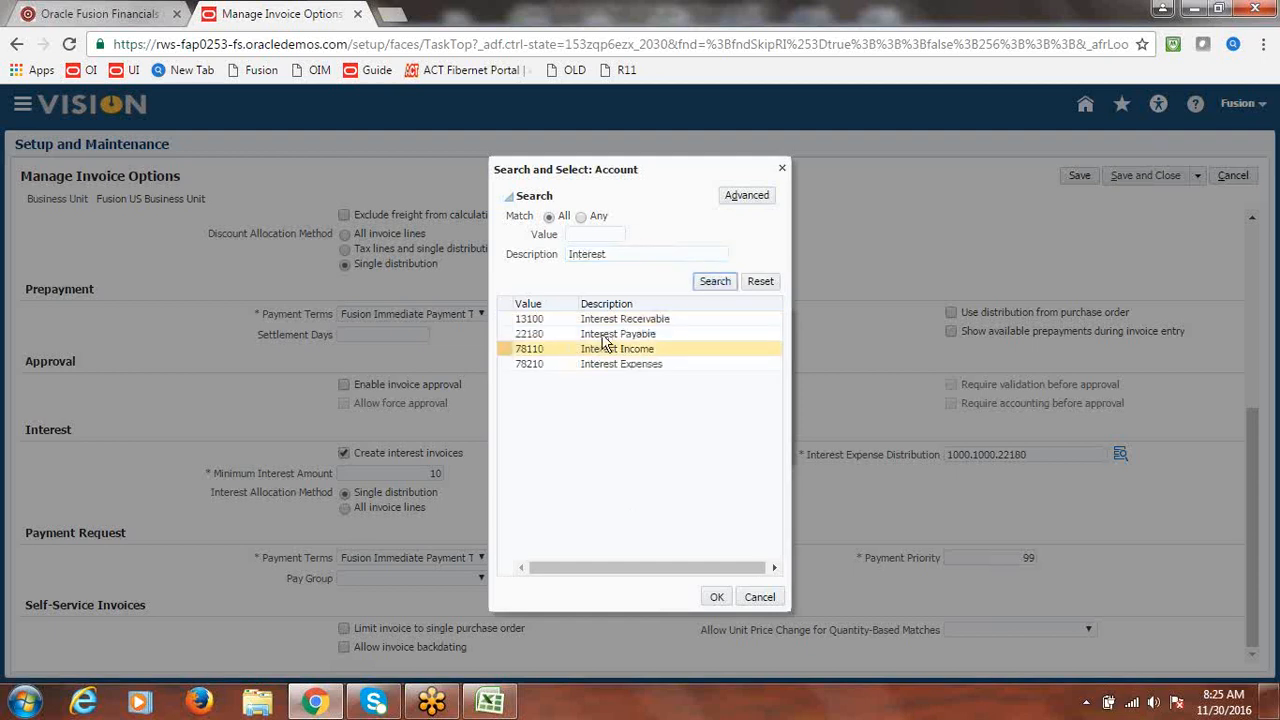
{"action": "left_click", "coordinate": [604, 366]}
{"action": "left_click", "coordinate": [712, 596]}
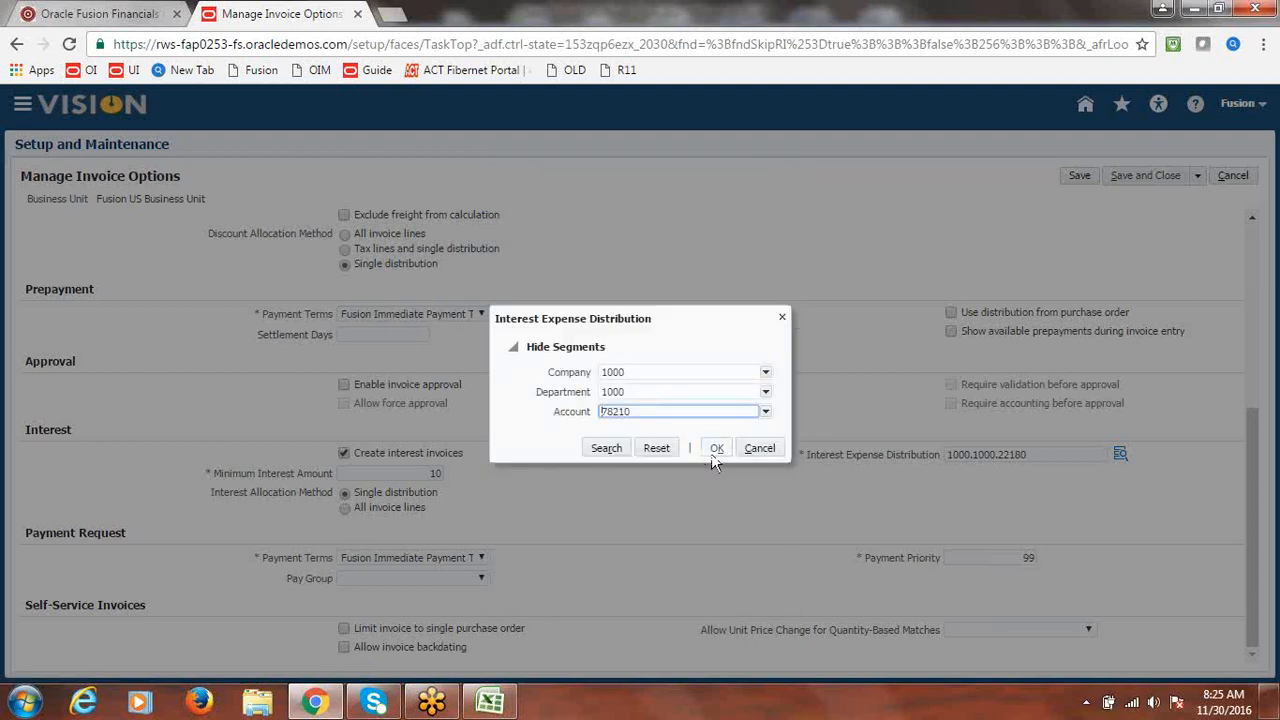
{"action": "left_click", "coordinate": [716, 450]}
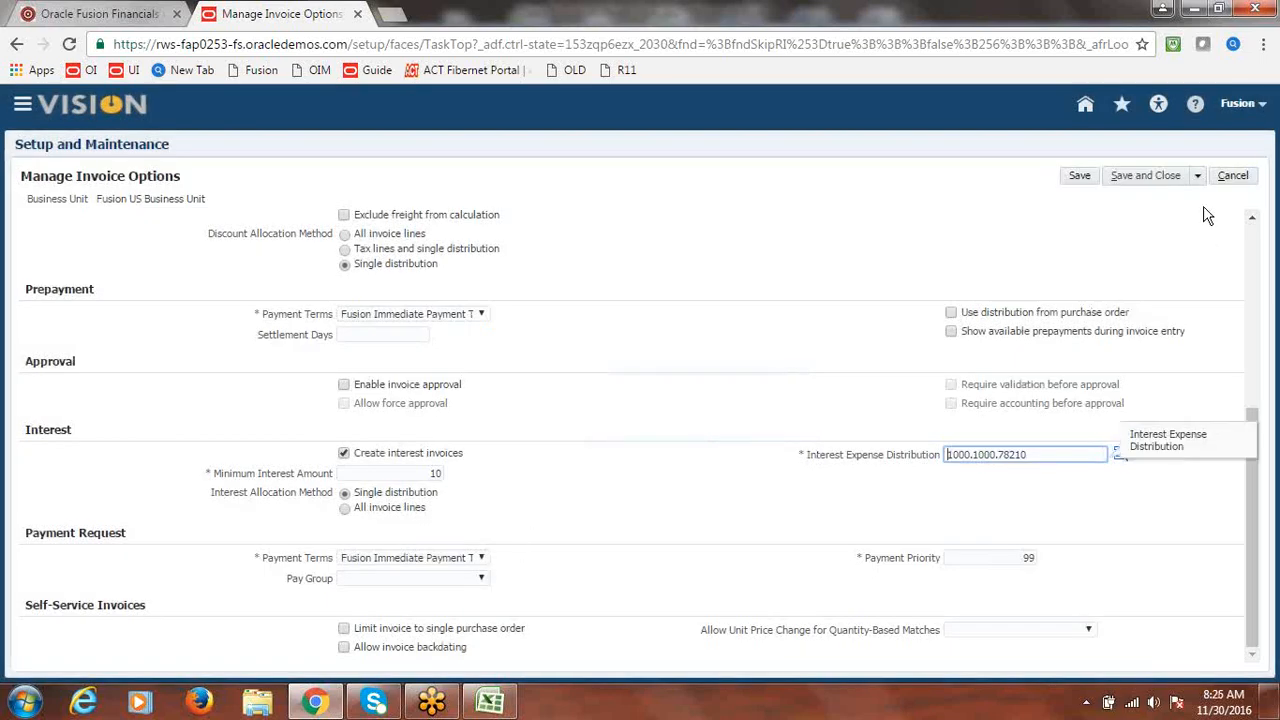
- After the save error about payment terms, set Payment Request payment terms to Immediate
{"action": "left_click", "coordinate": [1160, 178]}
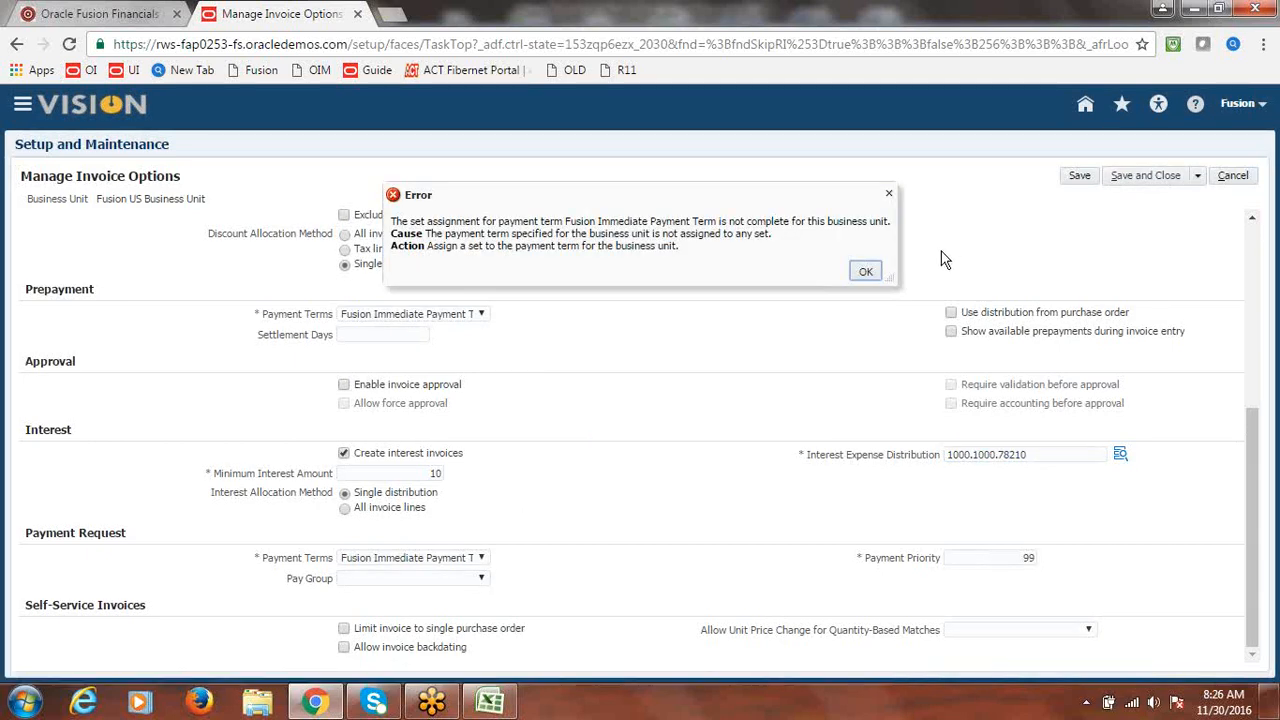
{"action": "left_click", "coordinate": [865, 271]}
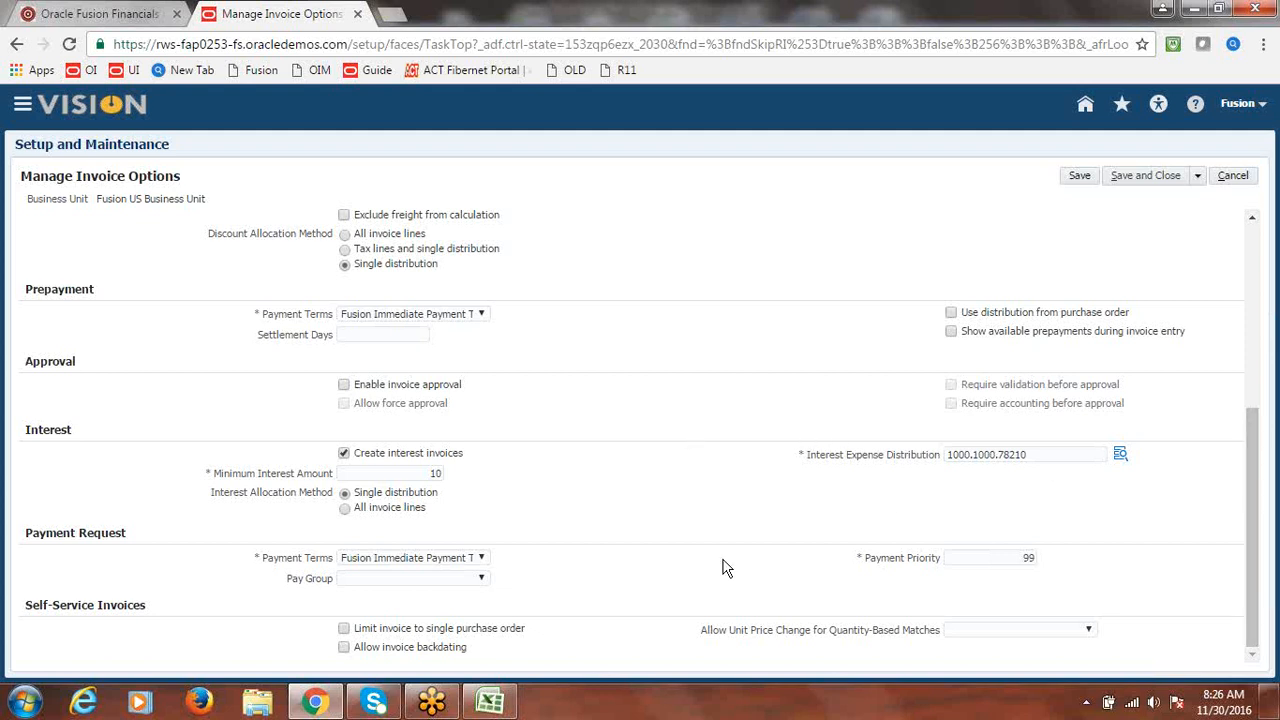
{"action": "left_click", "coordinate": [482, 560]}
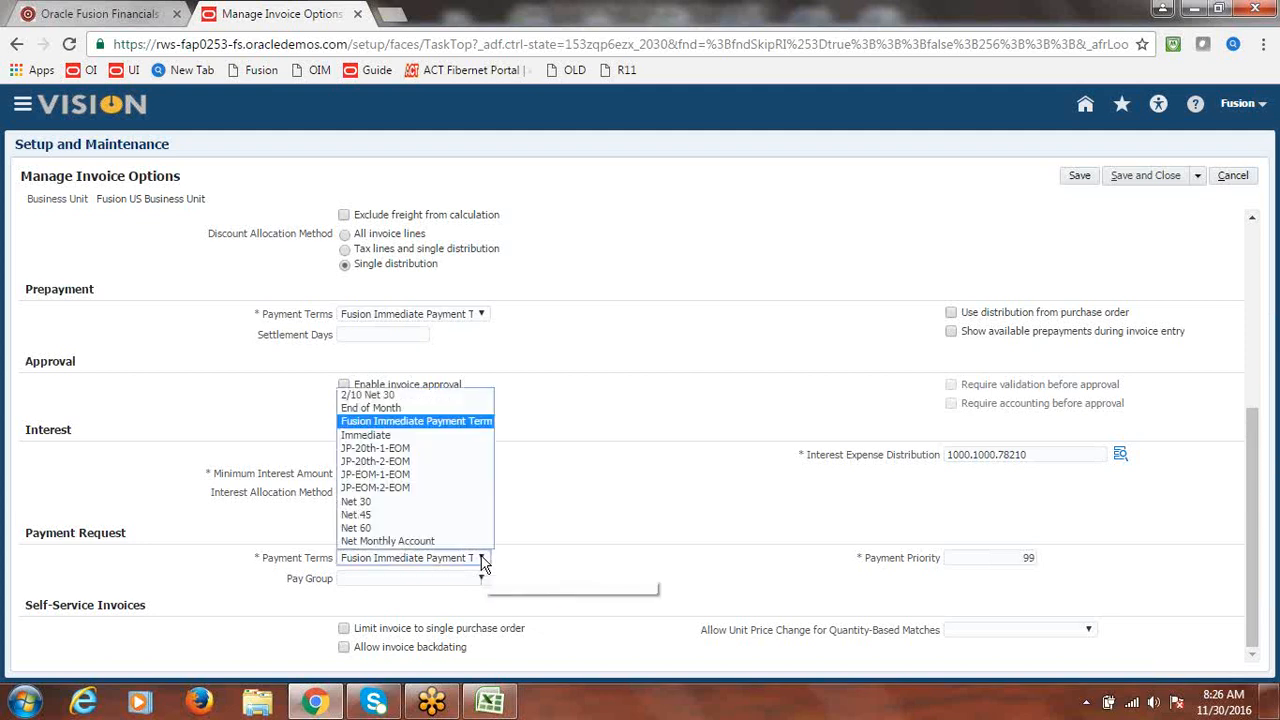
{"action": "left_click", "coordinate": [398, 435]}
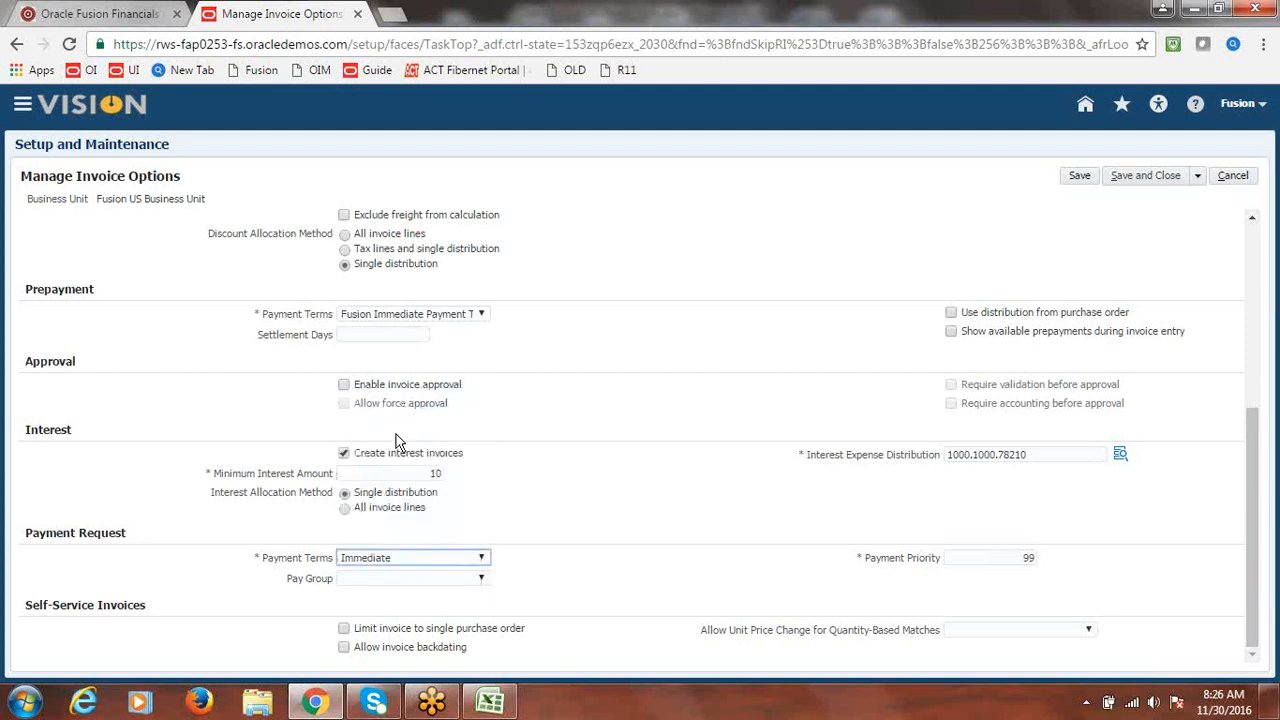
- Set Prepayment and Invoice Entry payment terms to Immediate and save the invoice options
{"action": "left_click", "coordinate": [1143, 180]}
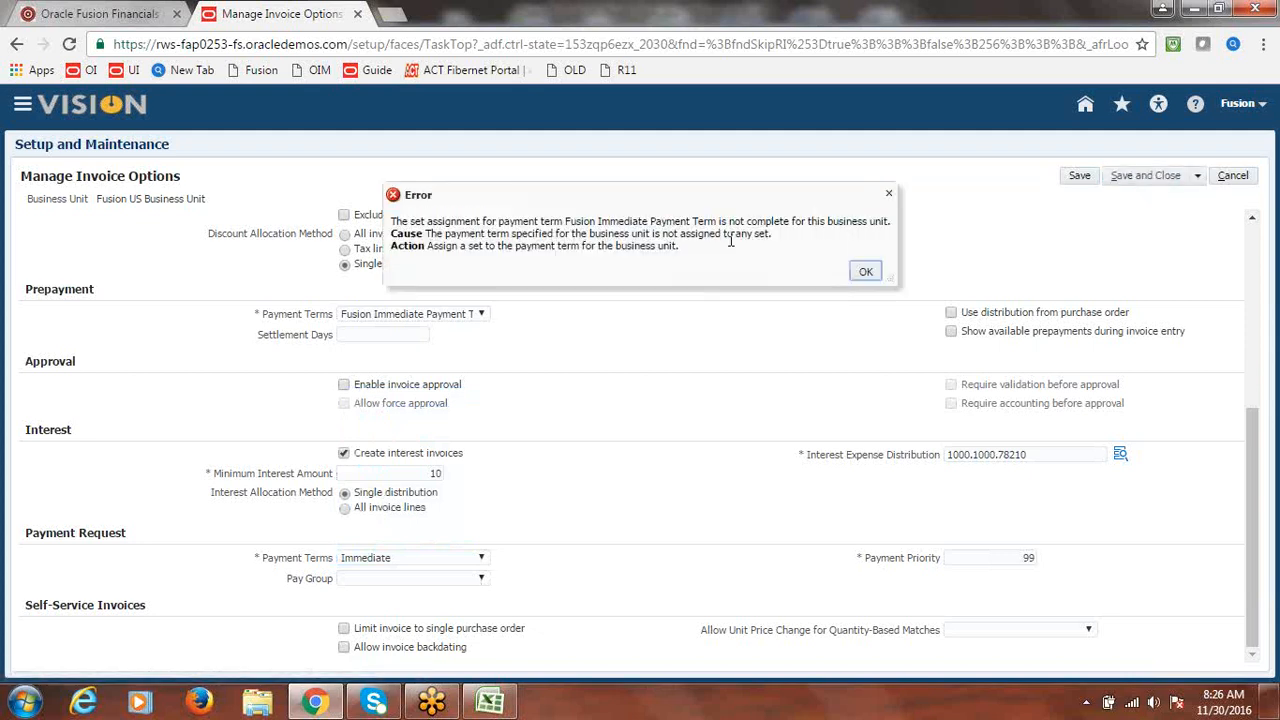
{"action": "left_click", "coordinate": [866, 273]}
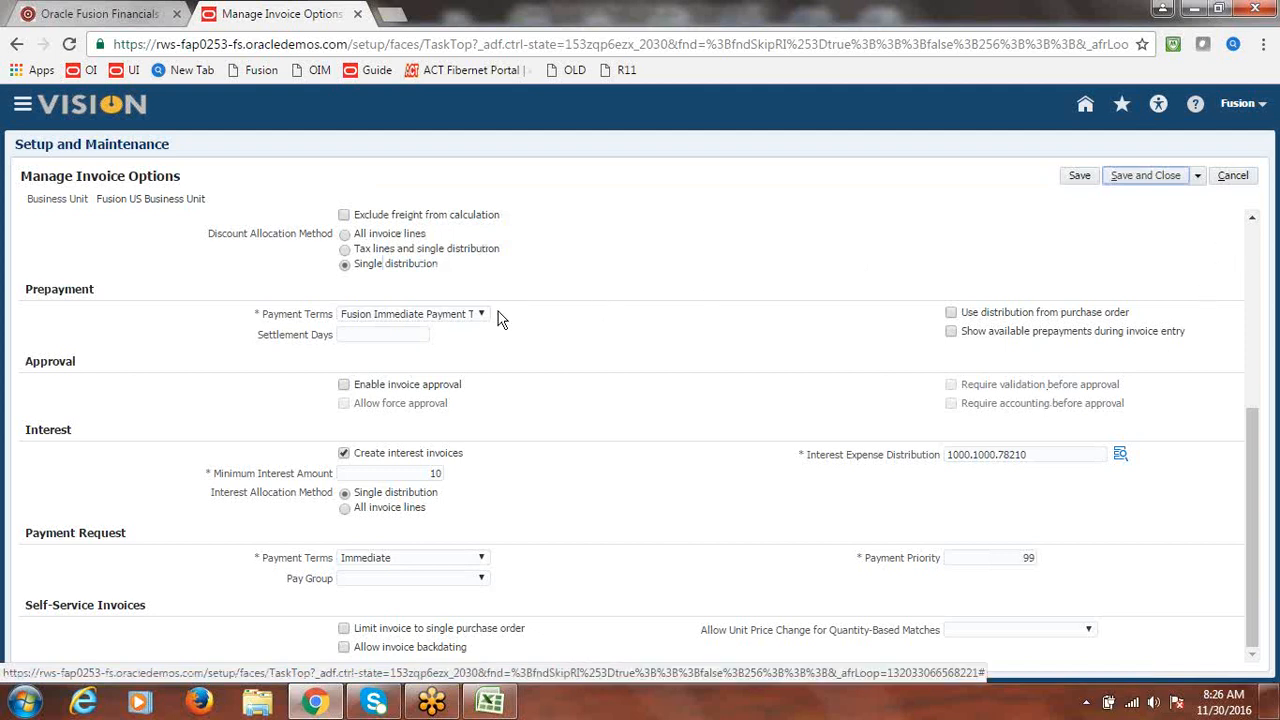
{"action": "left_click", "coordinate": [482, 314]}
{"action": "left_click", "coordinate": [403, 367]}
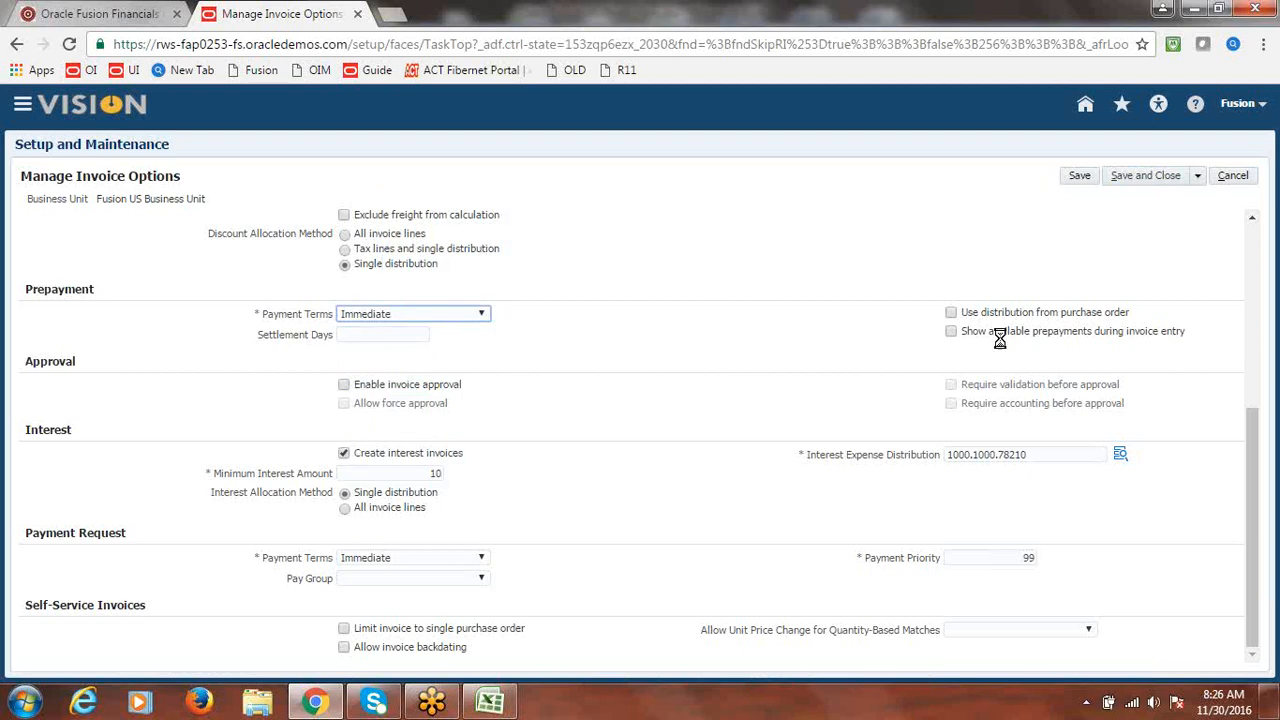
{"action": "left_click_drag", "start_coordinate": [1252, 400], "coordinate": [1252, 236]}
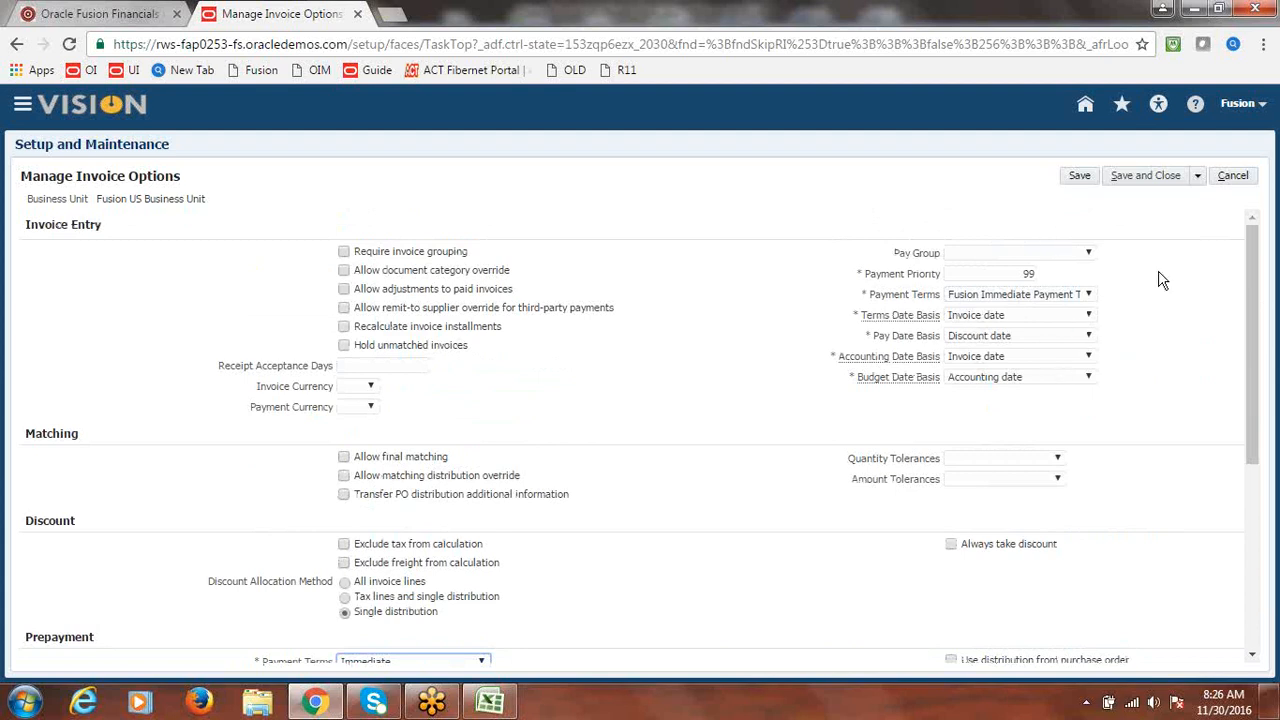
{"action": "left_click", "coordinate": [1088, 294]}
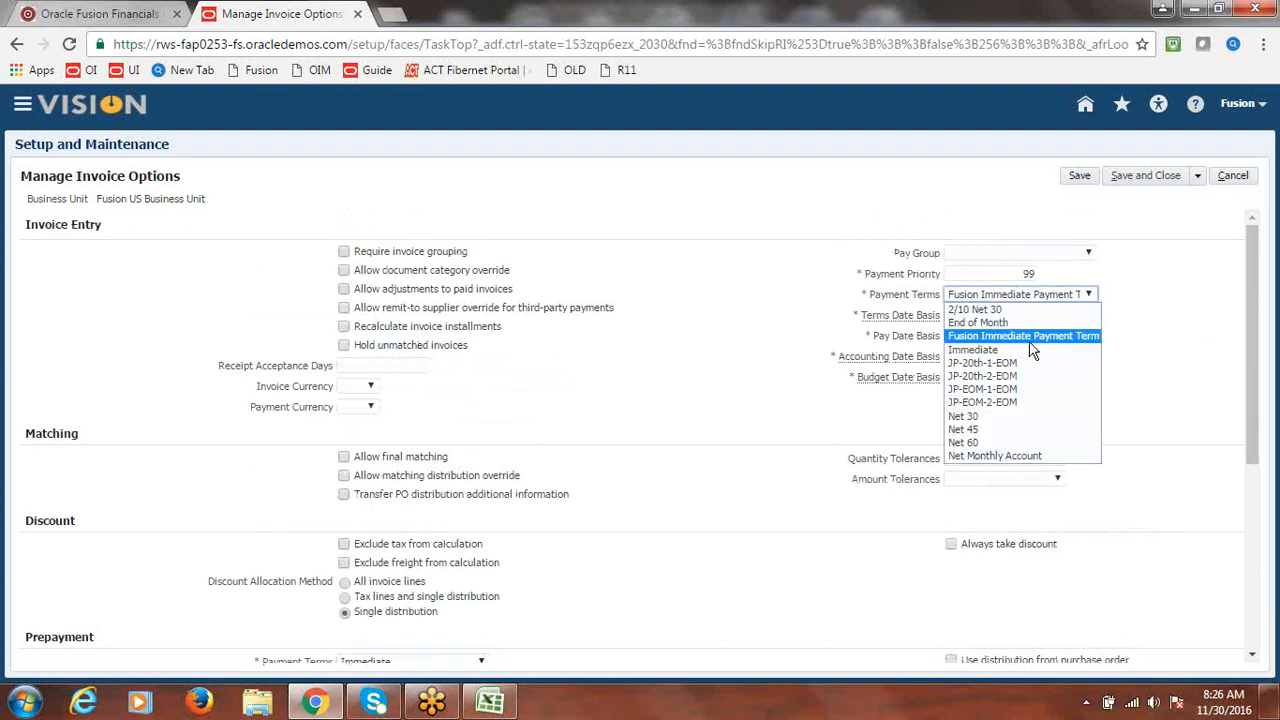
{"action": "left_click", "coordinate": [1030, 346]}
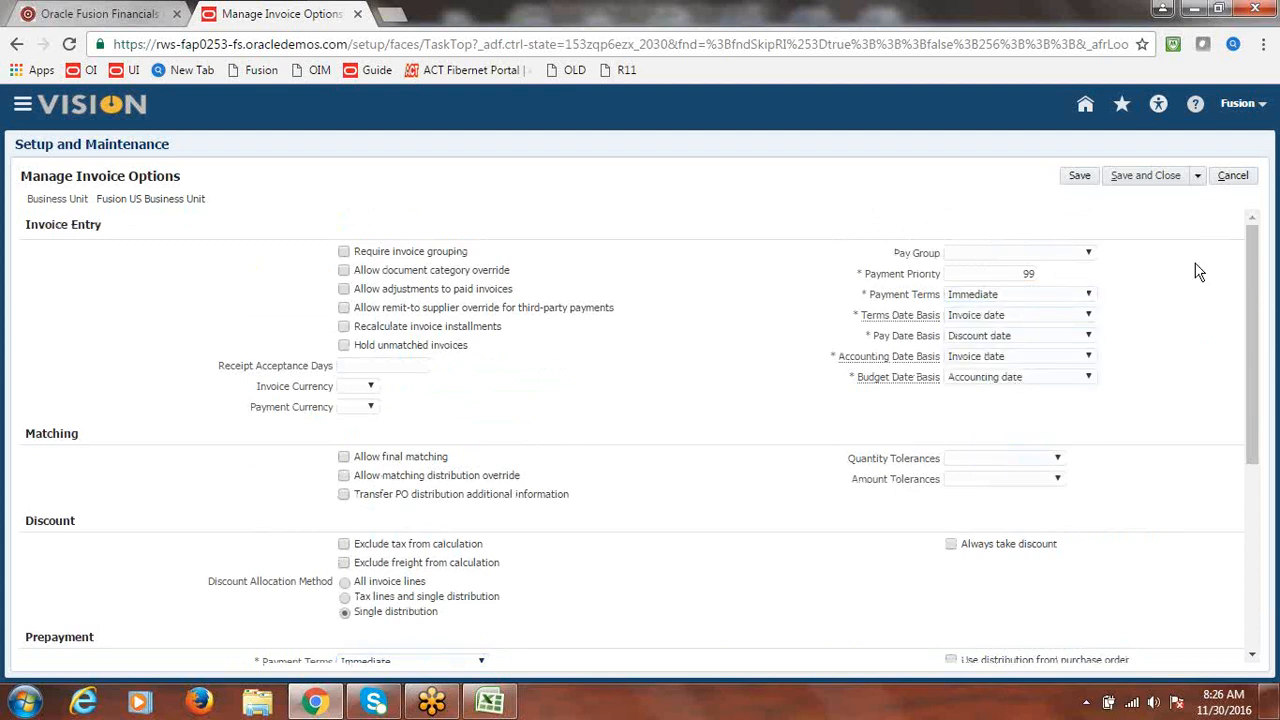
{"action": "left_click", "coordinate": [1170, 176]}
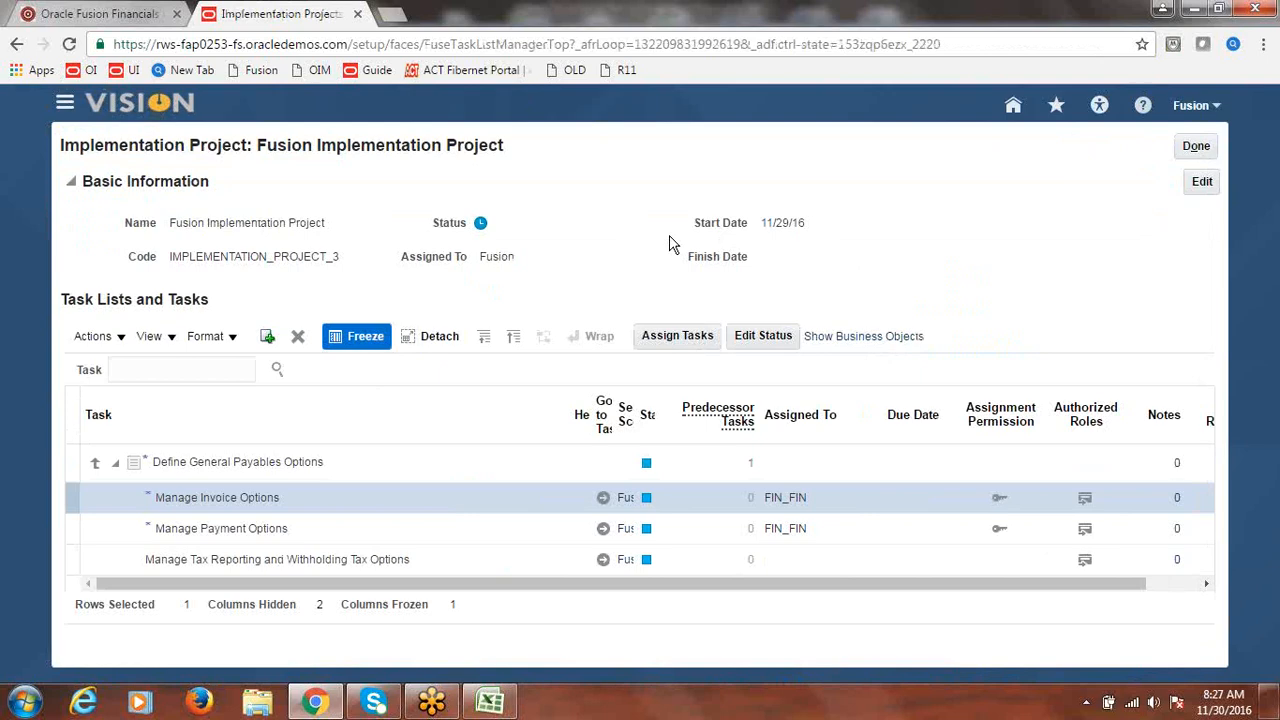
- Save the Class Discussion Notes_New.xlsx tracker at cell A154, accepting the privacy warning, then return to Chrome
{"action": "left_click", "coordinate": [490, 702]}
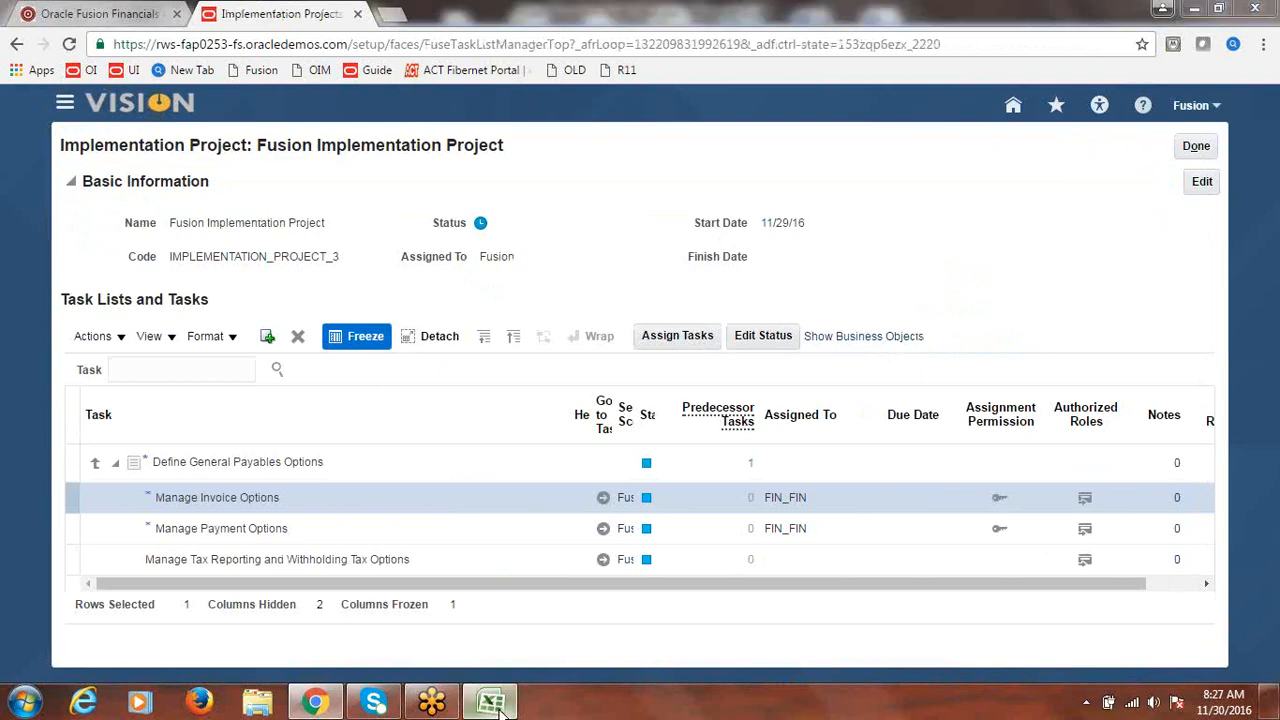
{"action": "left_click", "coordinate": [187, 430]}
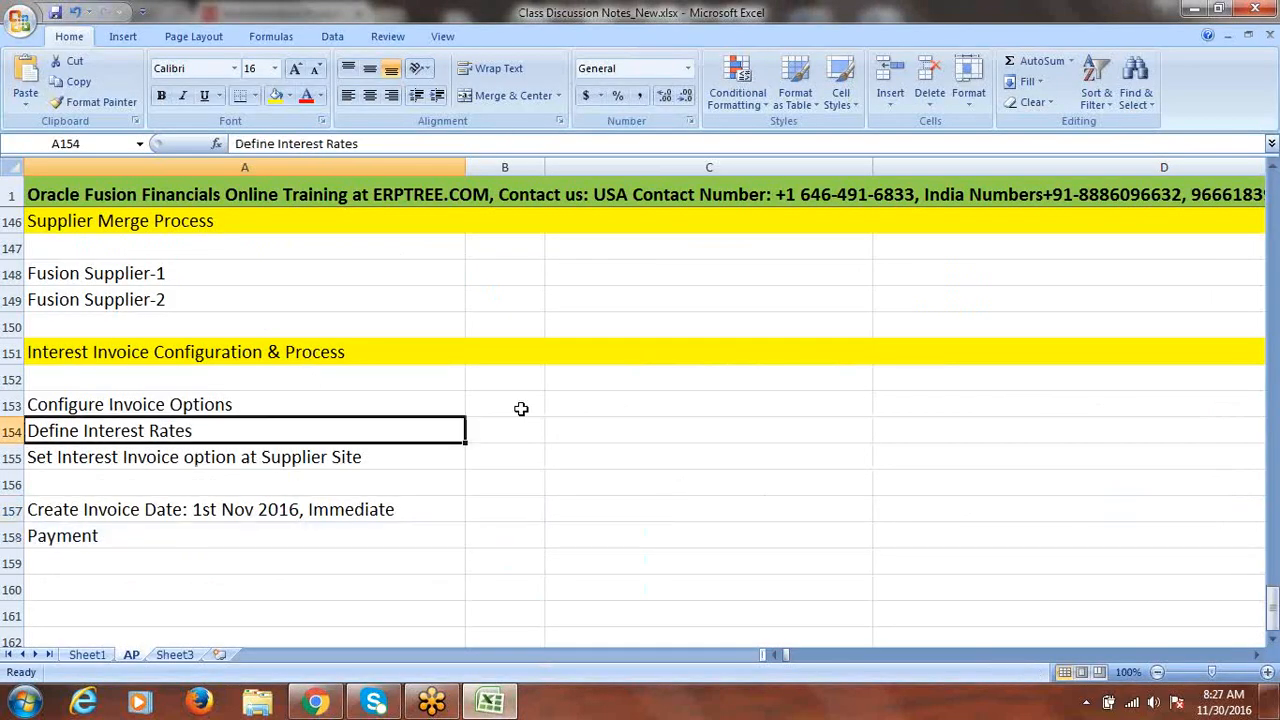
{"action": "key", "text": "ctrl+s"}
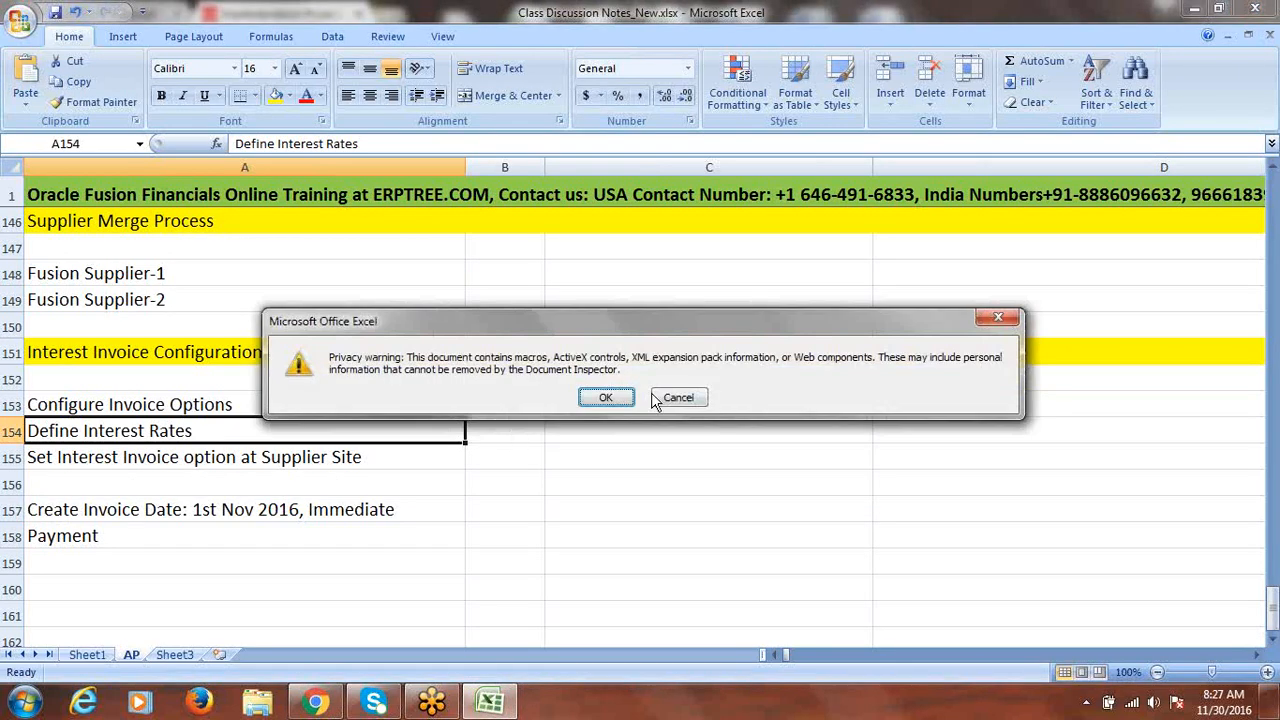
{"action": "left_click", "coordinate": [606, 397]}
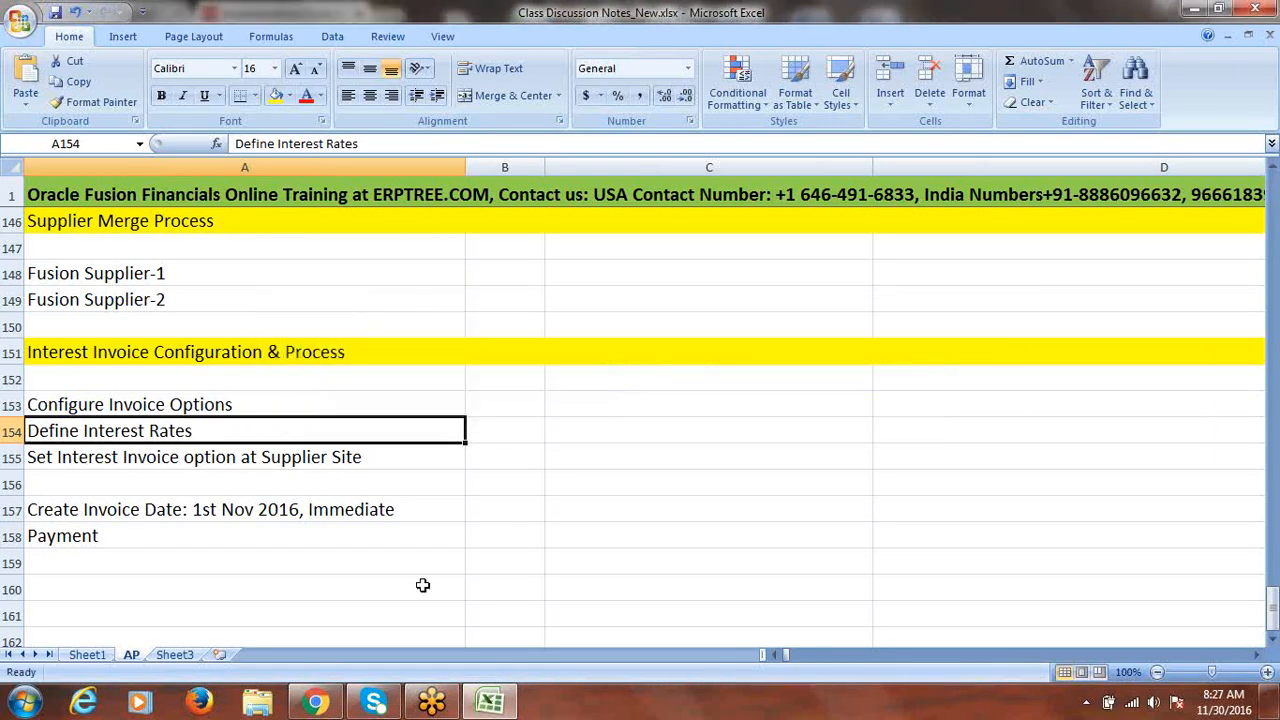
{"action": "left_click", "coordinate": [315, 702]}
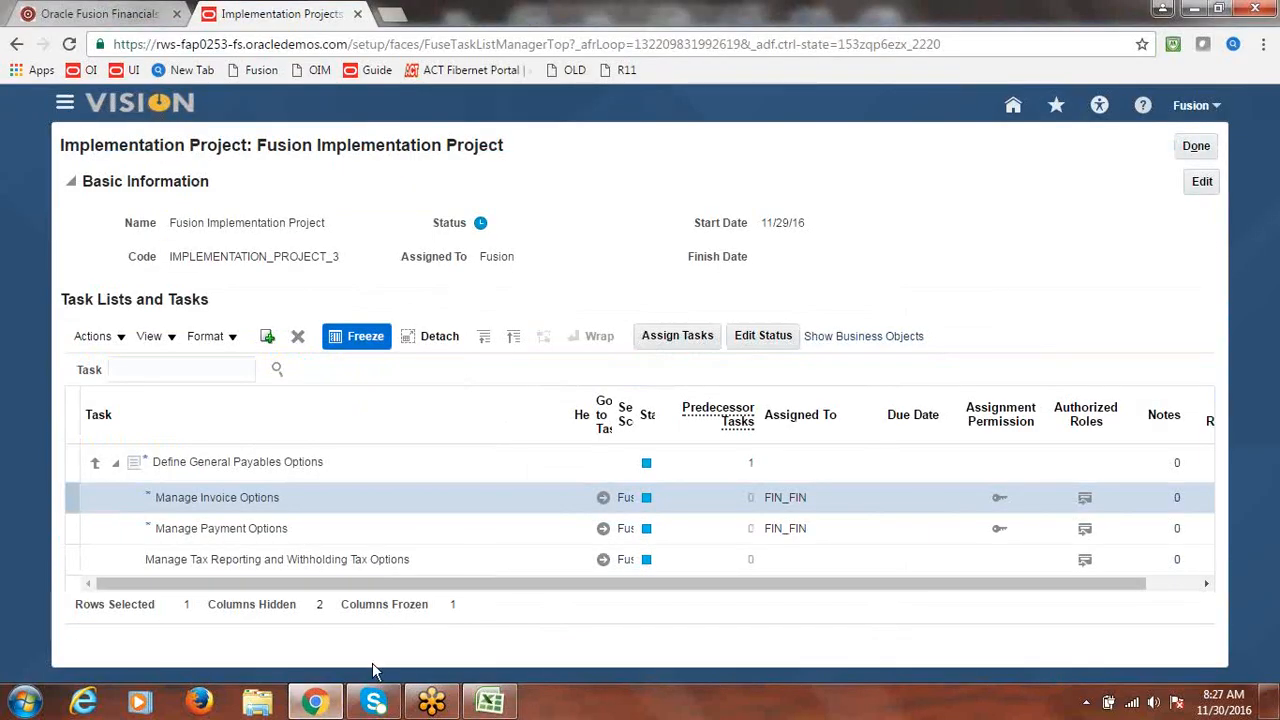
- Search the project tasks for 'Interest Rates' and open the Manage Interest Rates task
{"action": "left_click", "coordinate": [190, 372]}
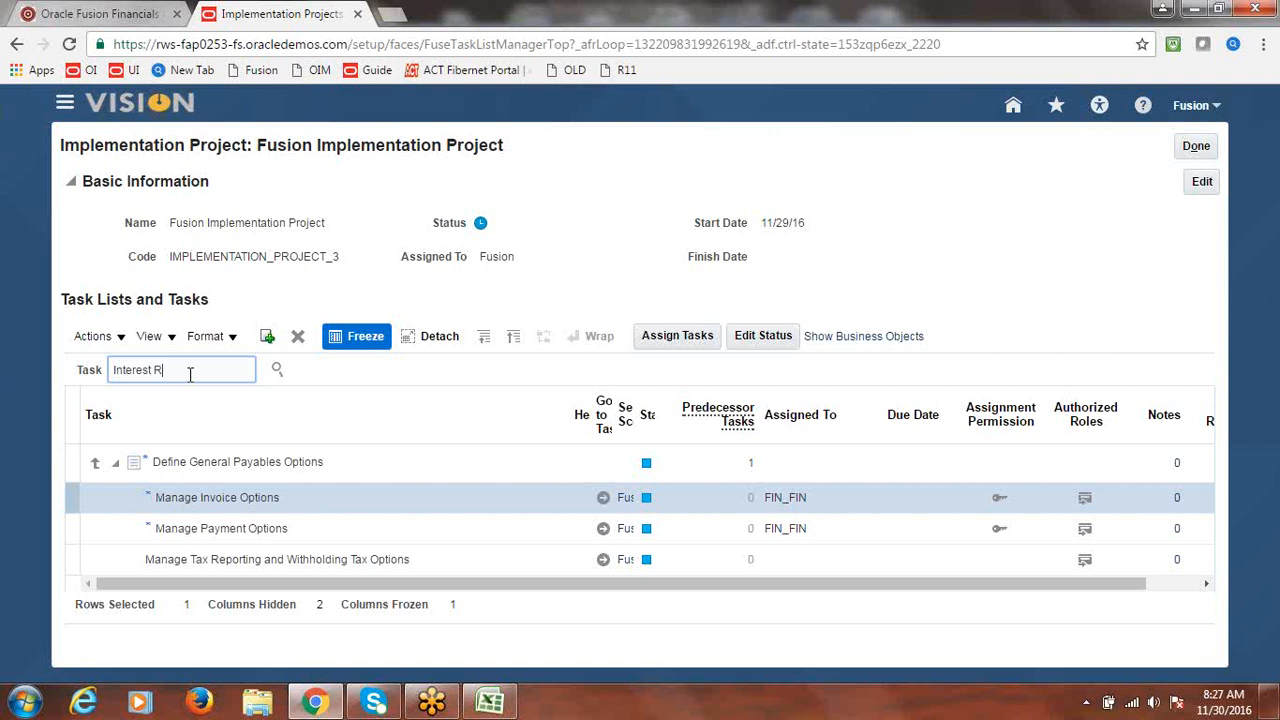
{"action": "type", "text": "Interest Rates"}
{"action": "left_click", "coordinate": [278, 369]}
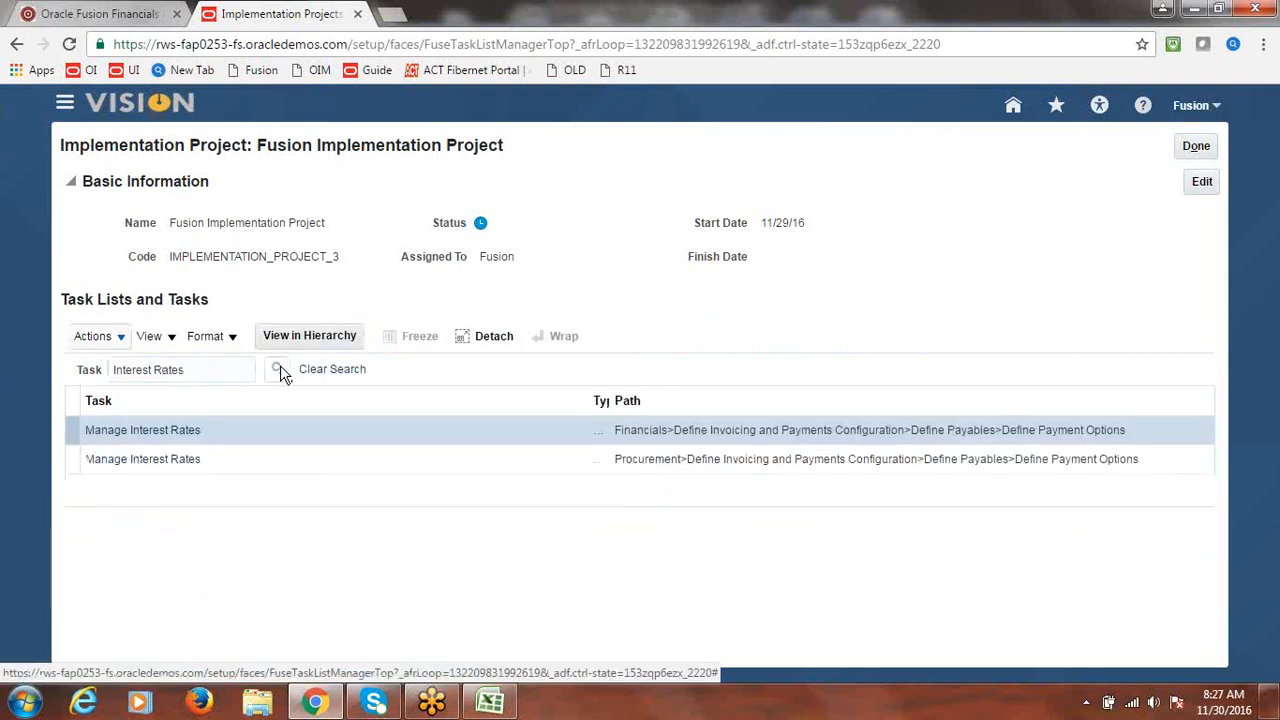
{"action": "left_click", "coordinate": [158, 432]}
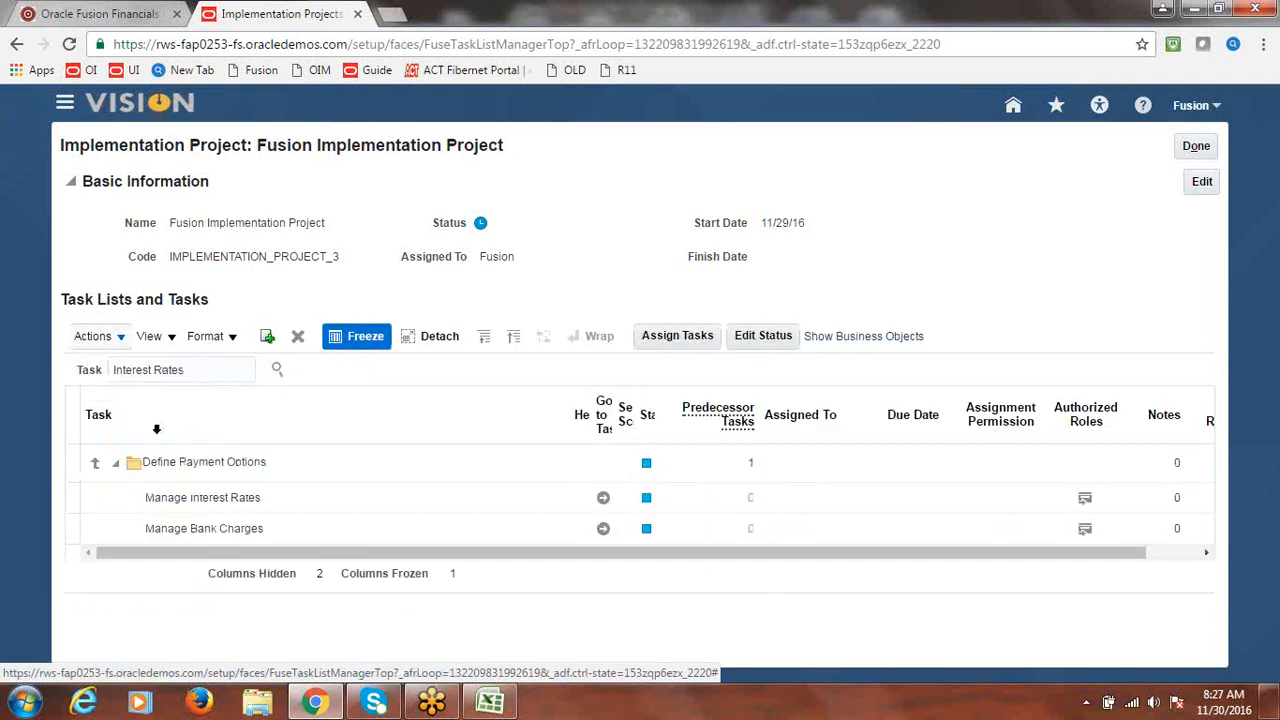
{"action": "left_click", "coordinate": [604, 499]}
{"action": "left_click", "coordinate": [604, 499]}
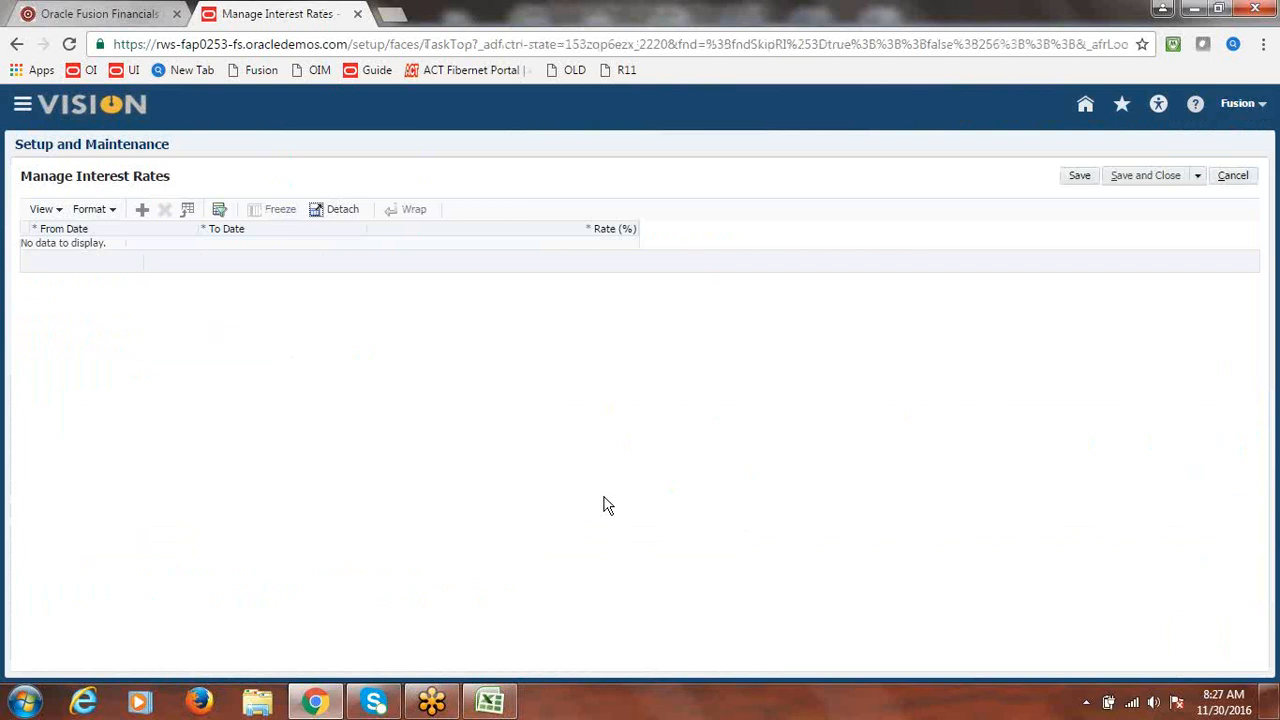
- Add a 15% interest rate effective 11/1/16 to 12/31/16 and save it
{"action": "left_click", "coordinate": [142, 218]}
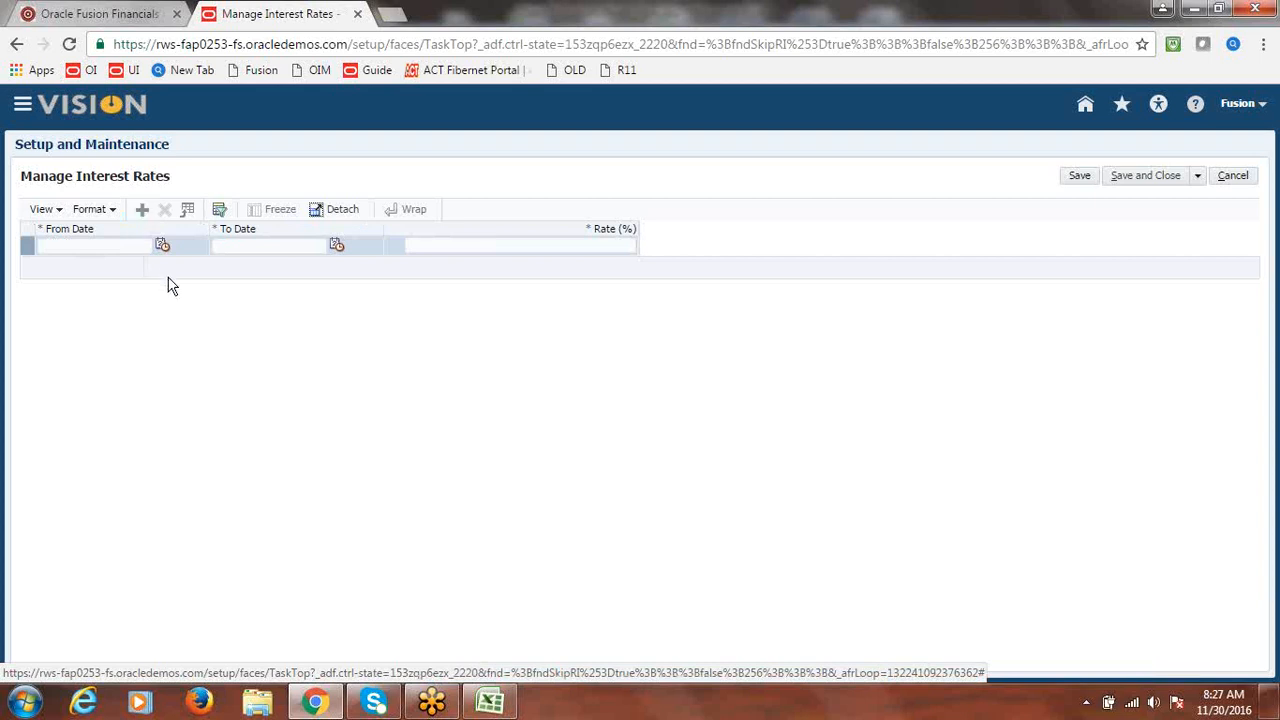
{"action": "left_click", "coordinate": [161, 248]}
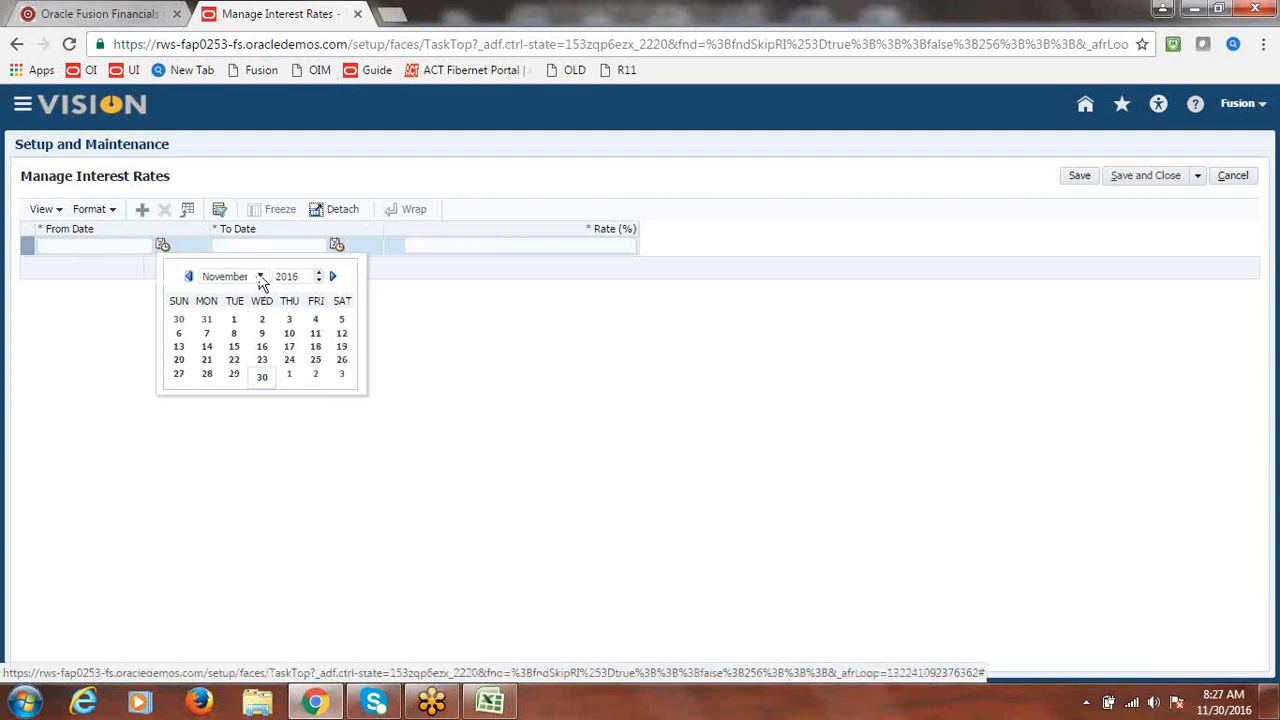
{"action": "left_click", "coordinate": [235, 319]}
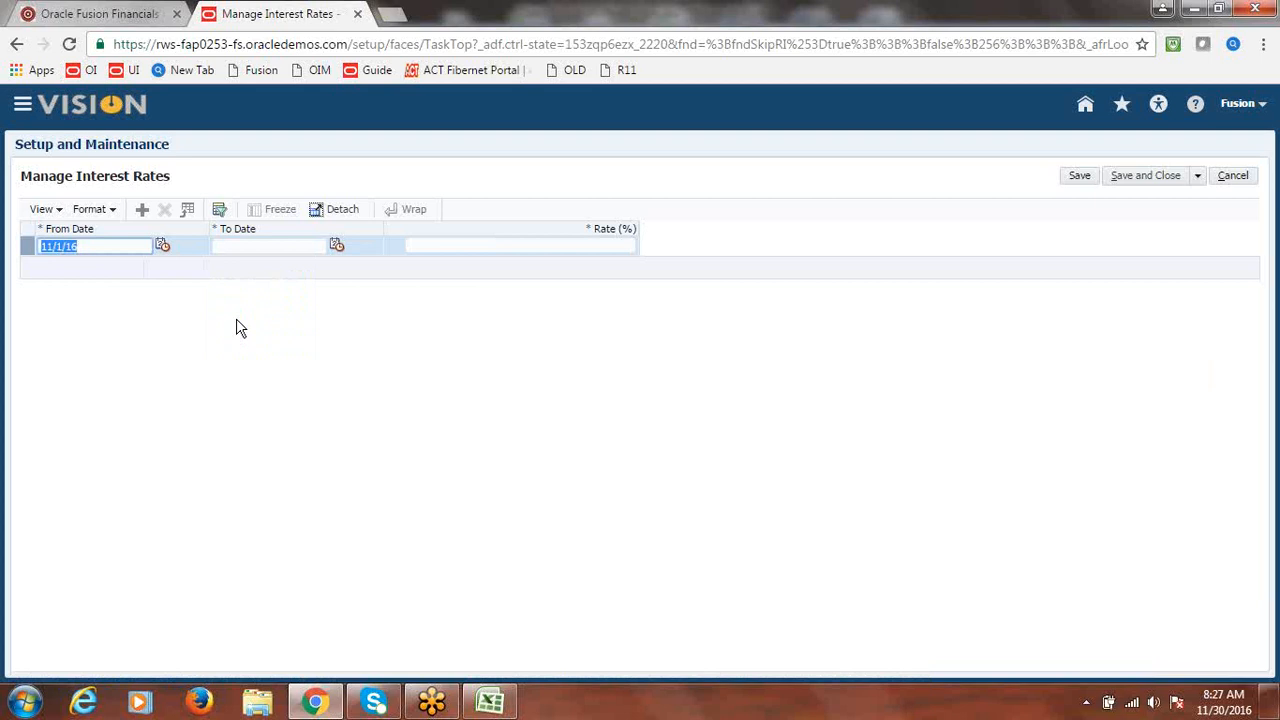
{"action": "left_click", "coordinate": [336, 246]}
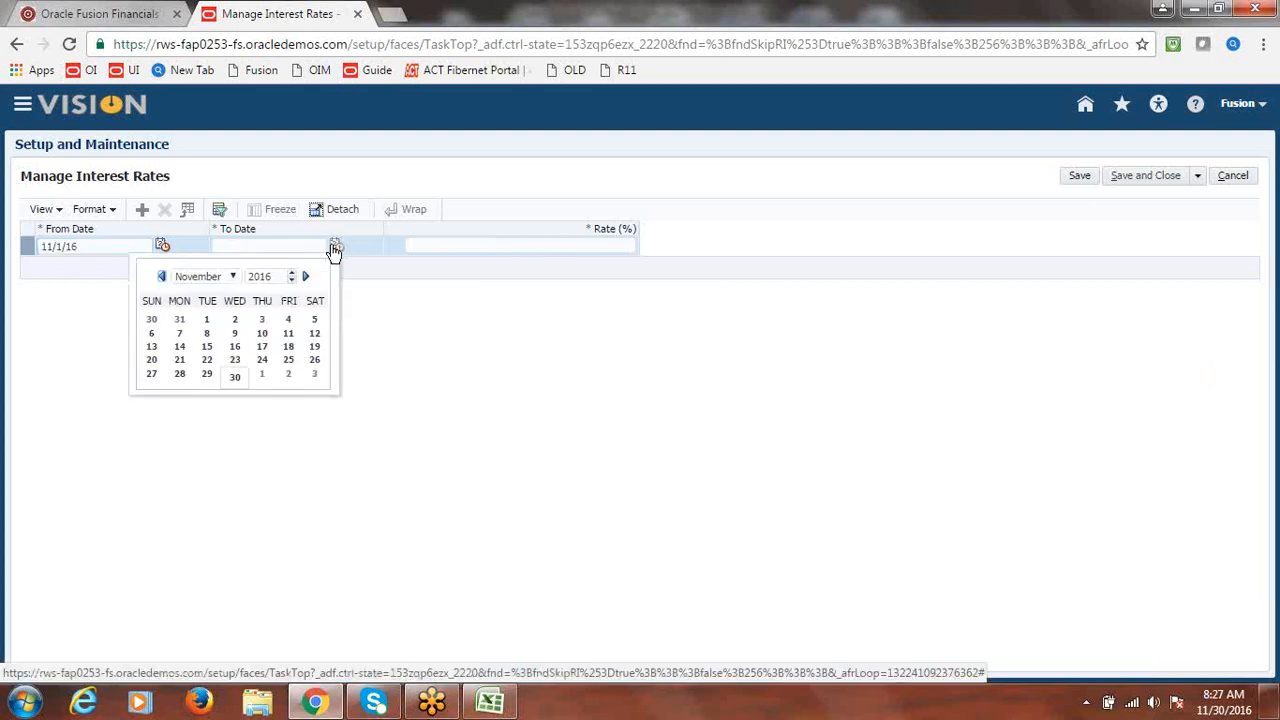
{"action": "left_click", "coordinate": [233, 276]}
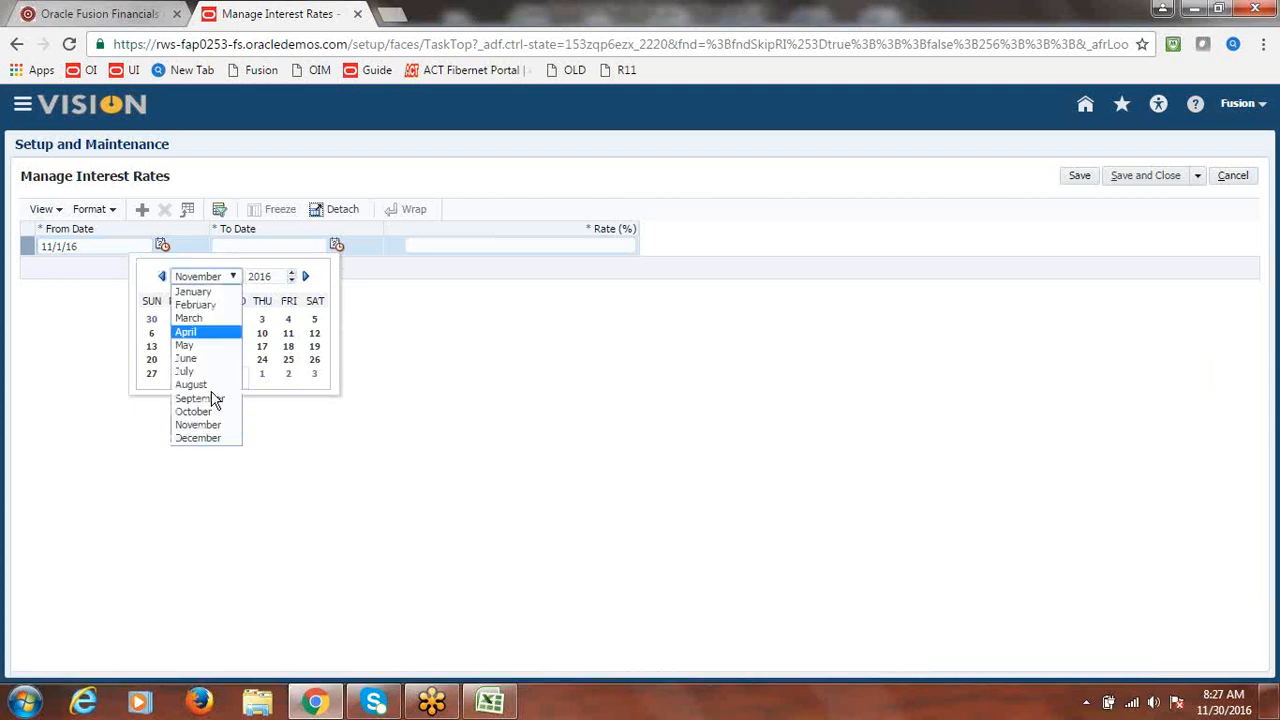
{"action": "left_click", "coordinate": [208, 438]}
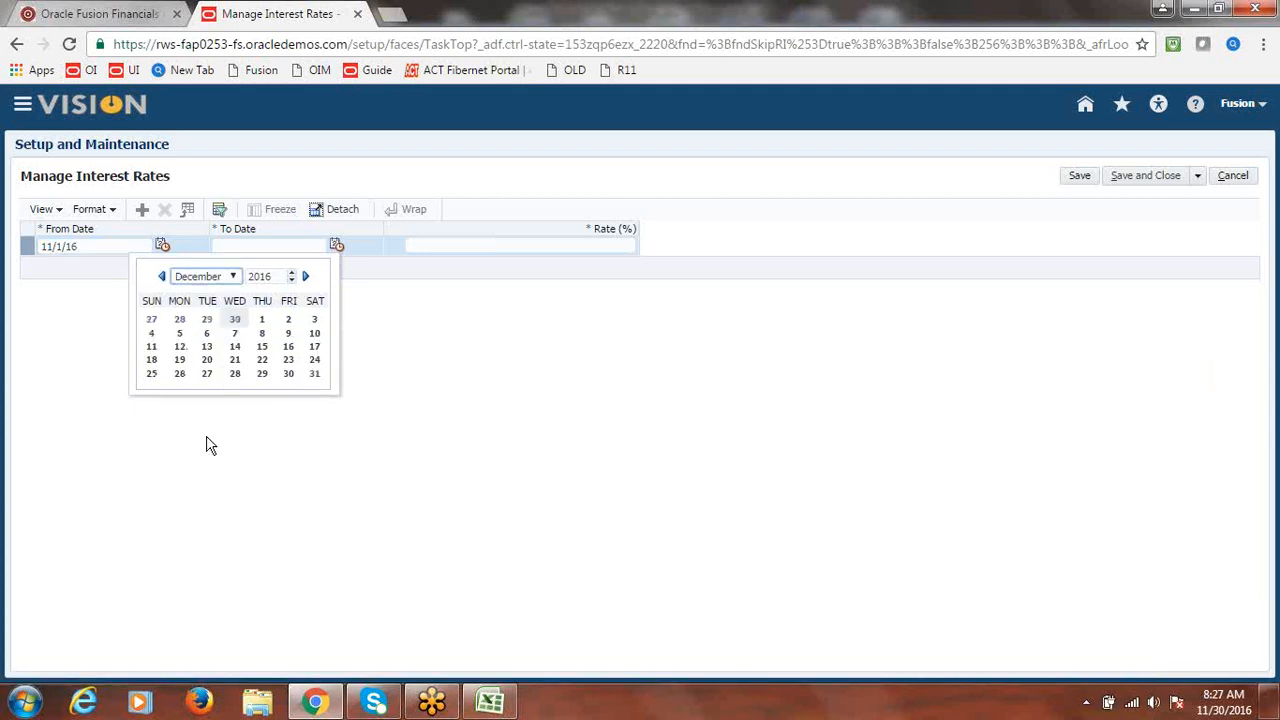
{"action": "left_click", "coordinate": [315, 375]}
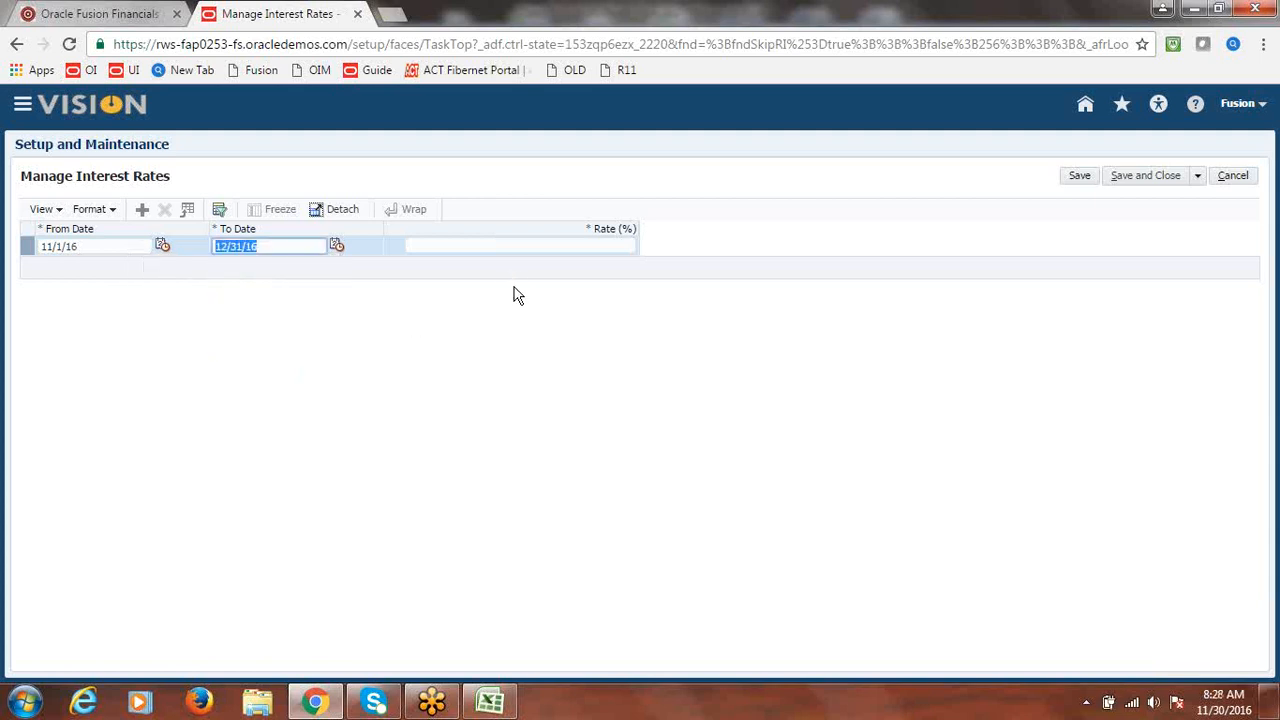
{"action": "left_click", "coordinate": [554, 246]}
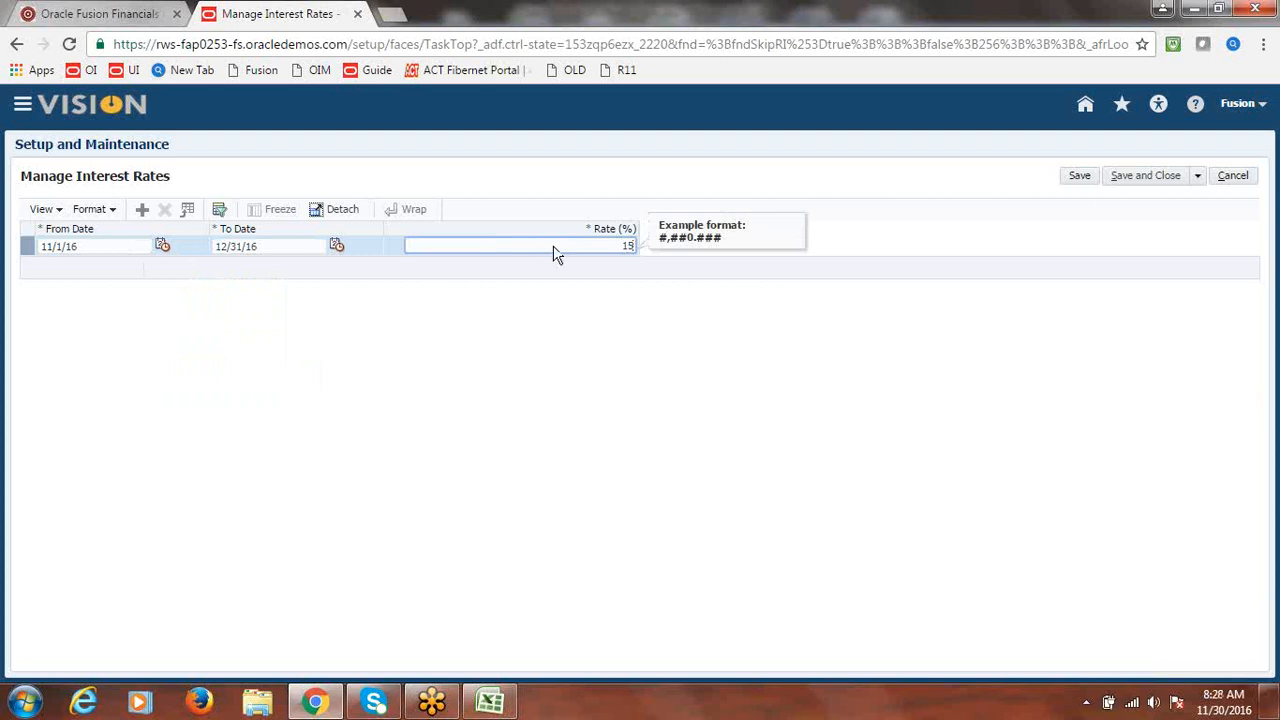
{"action": "key", "text": "Tab"}
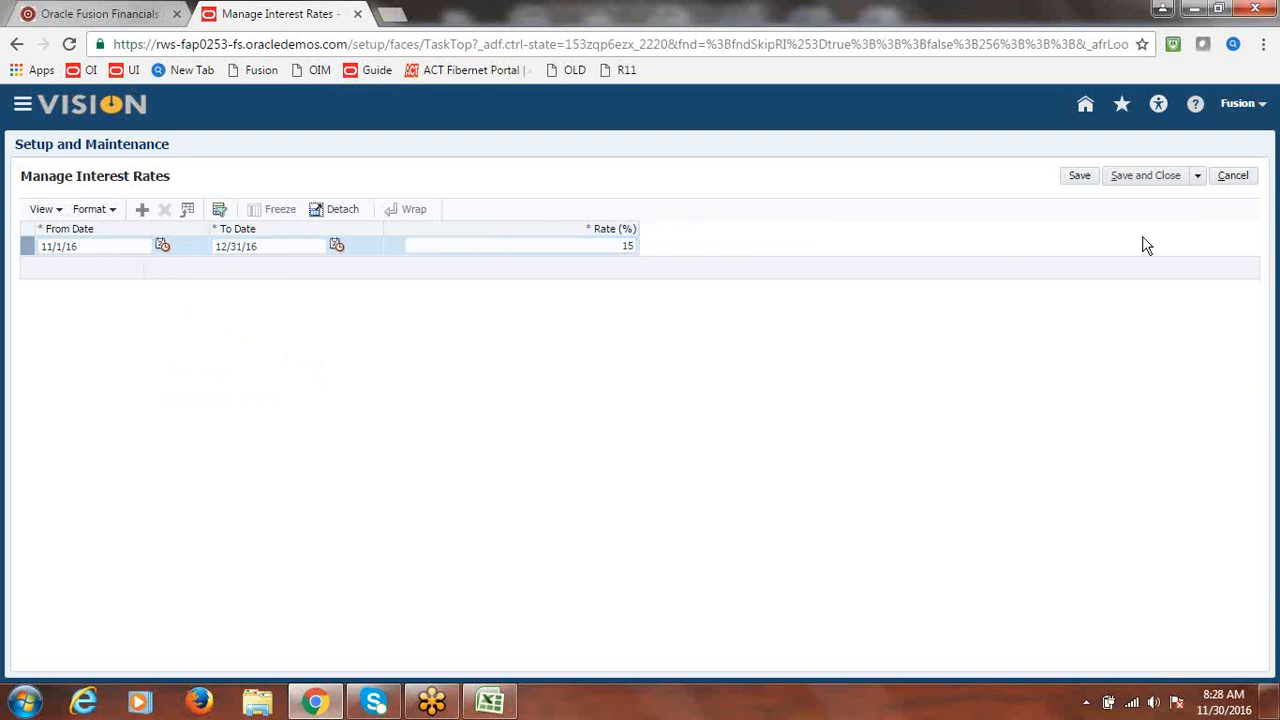
{"action": "left_click", "coordinate": [1150, 177]}
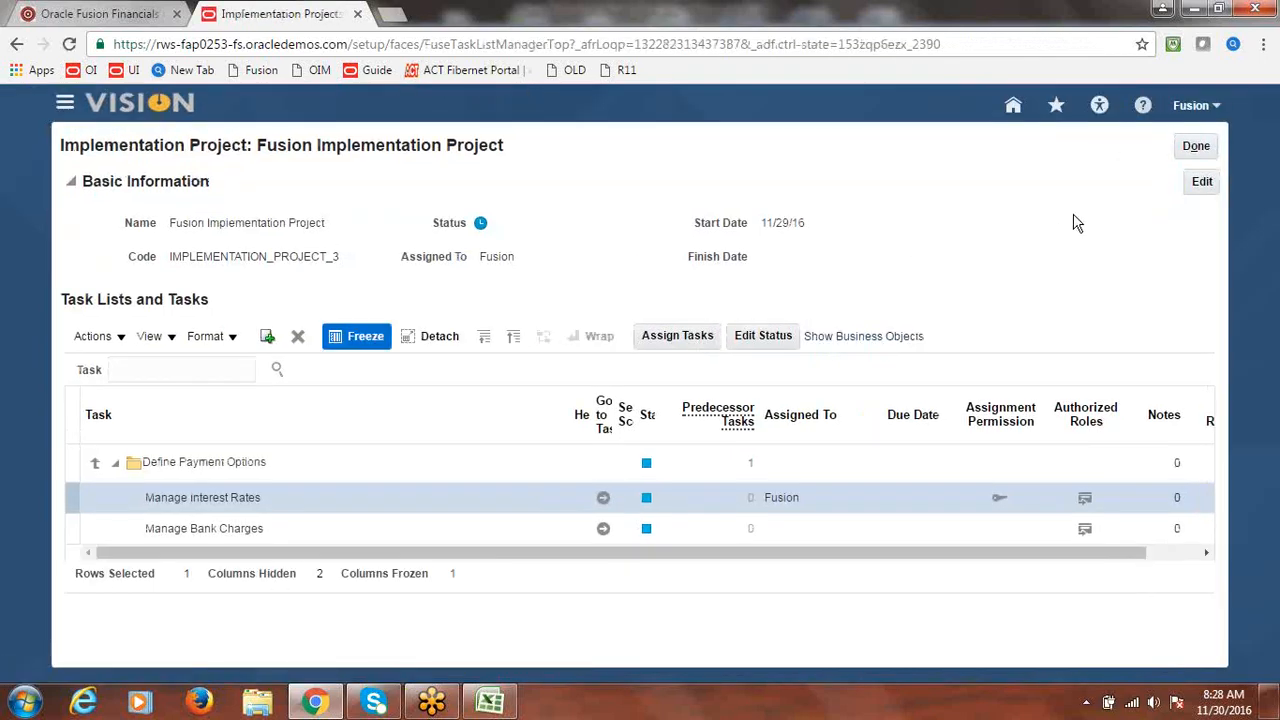
- Check the Set Interest Invoice option note in the Excel tracker, then return to the Fusion project
{"action": "left_click", "coordinate": [492, 707]}
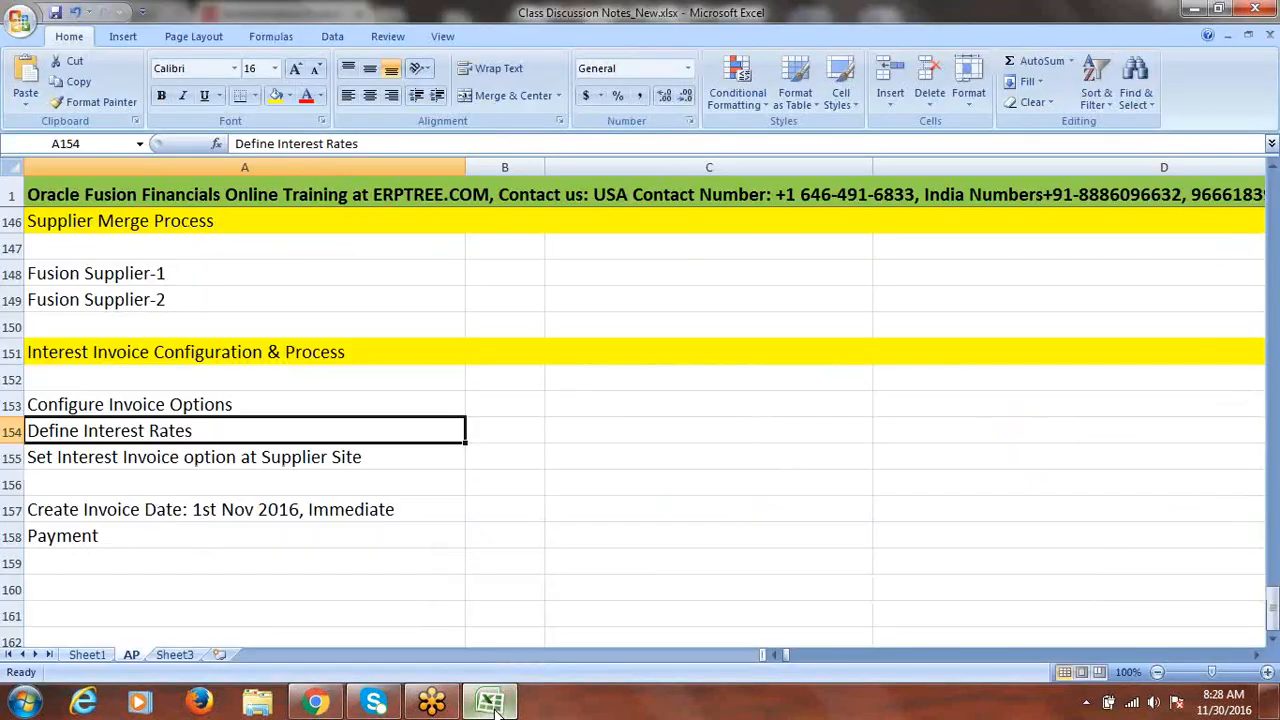
{"action": "left_click", "coordinate": [212, 462]}
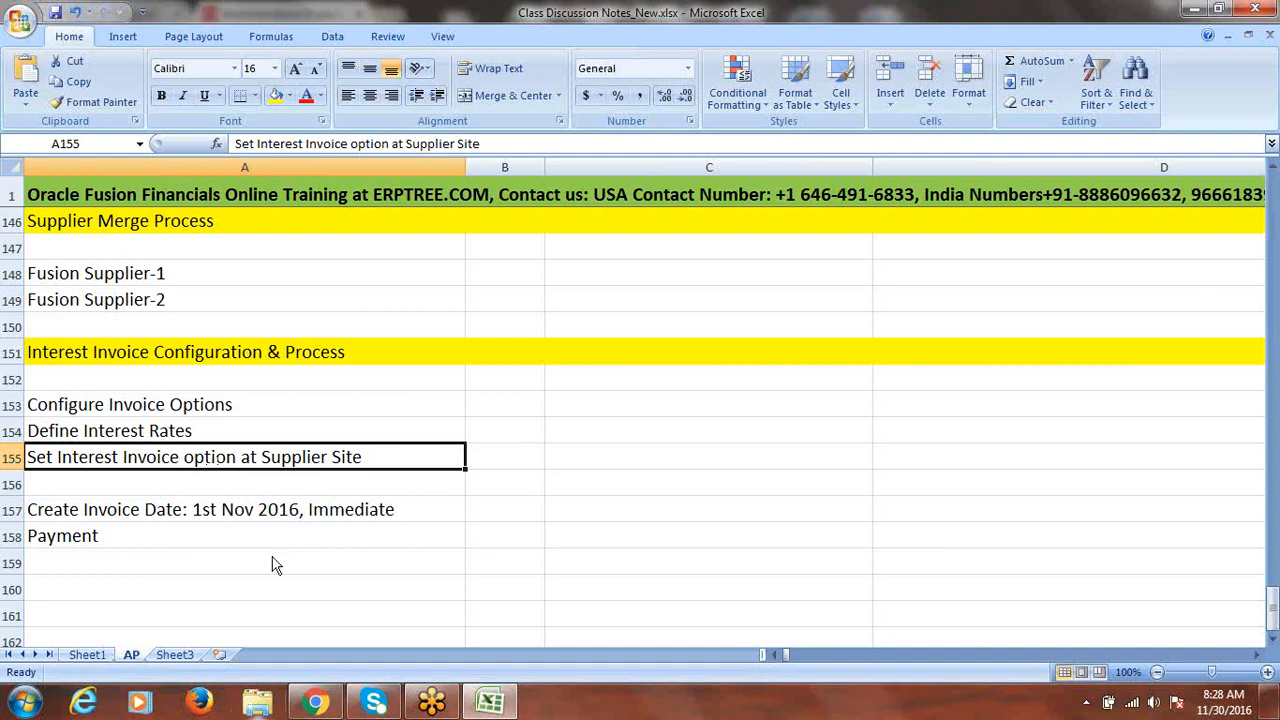
{"action": "left_click", "coordinate": [318, 704]}
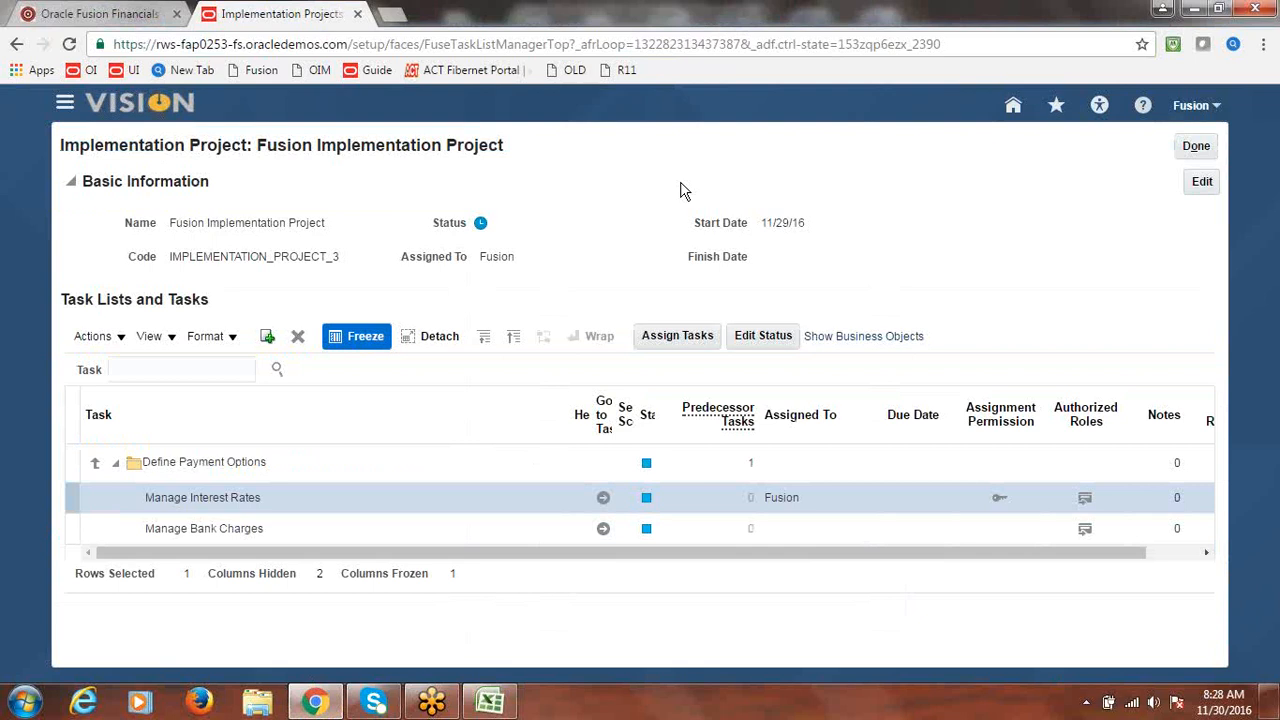
- Mark the implementation project Done and go to Procurement > Suppliers through the Navigator
{"action": "left_click", "coordinate": [1190, 146]}
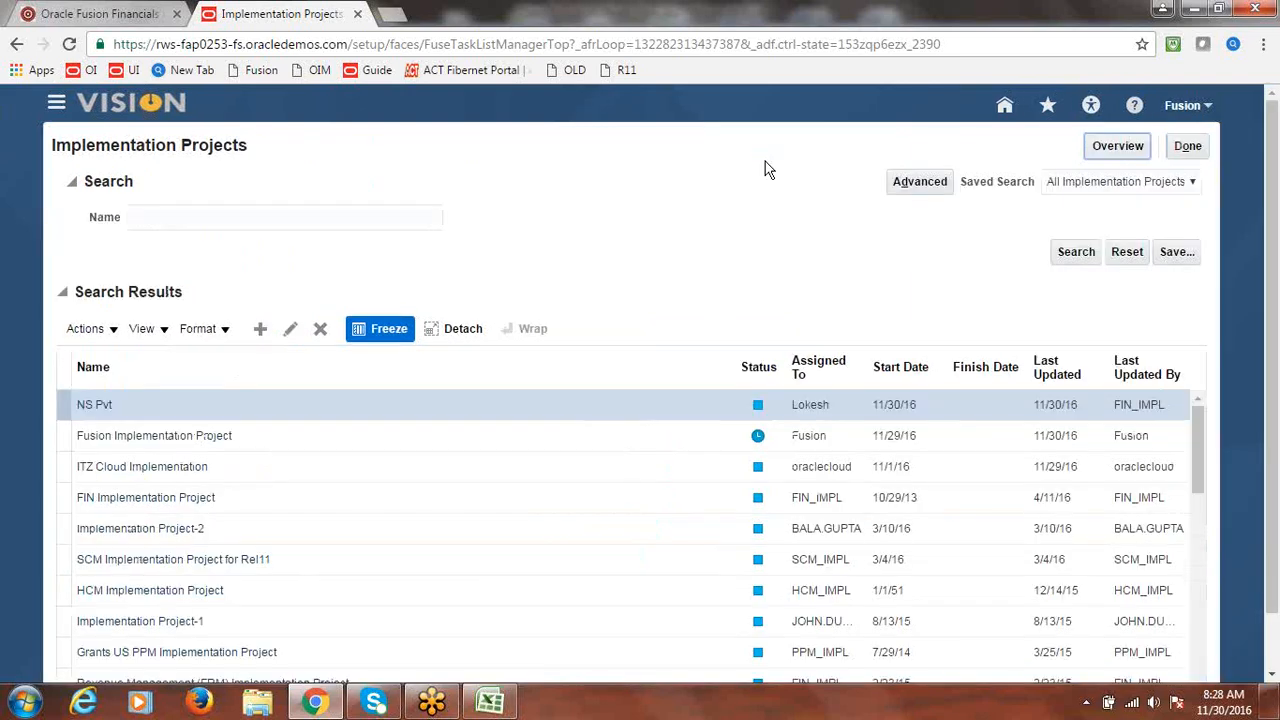
{"action": "left_click", "coordinate": [55, 105]}
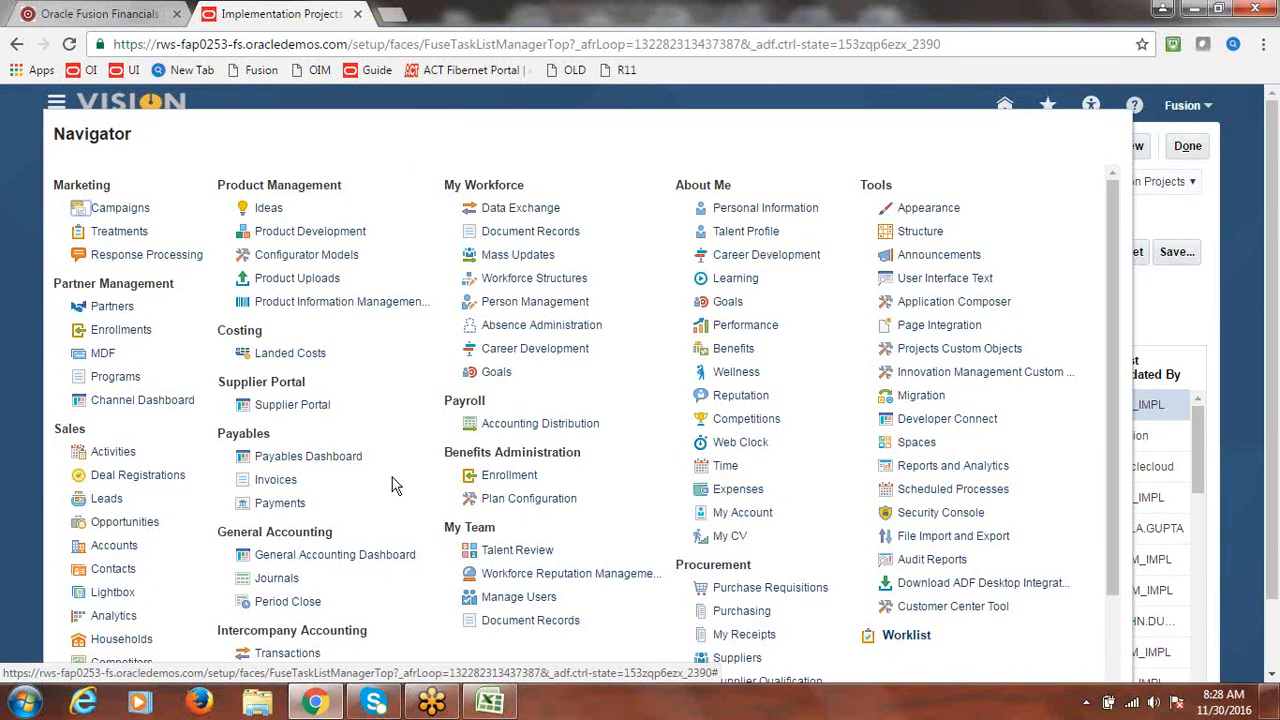
{"action": "left_click", "coordinate": [740, 660]}
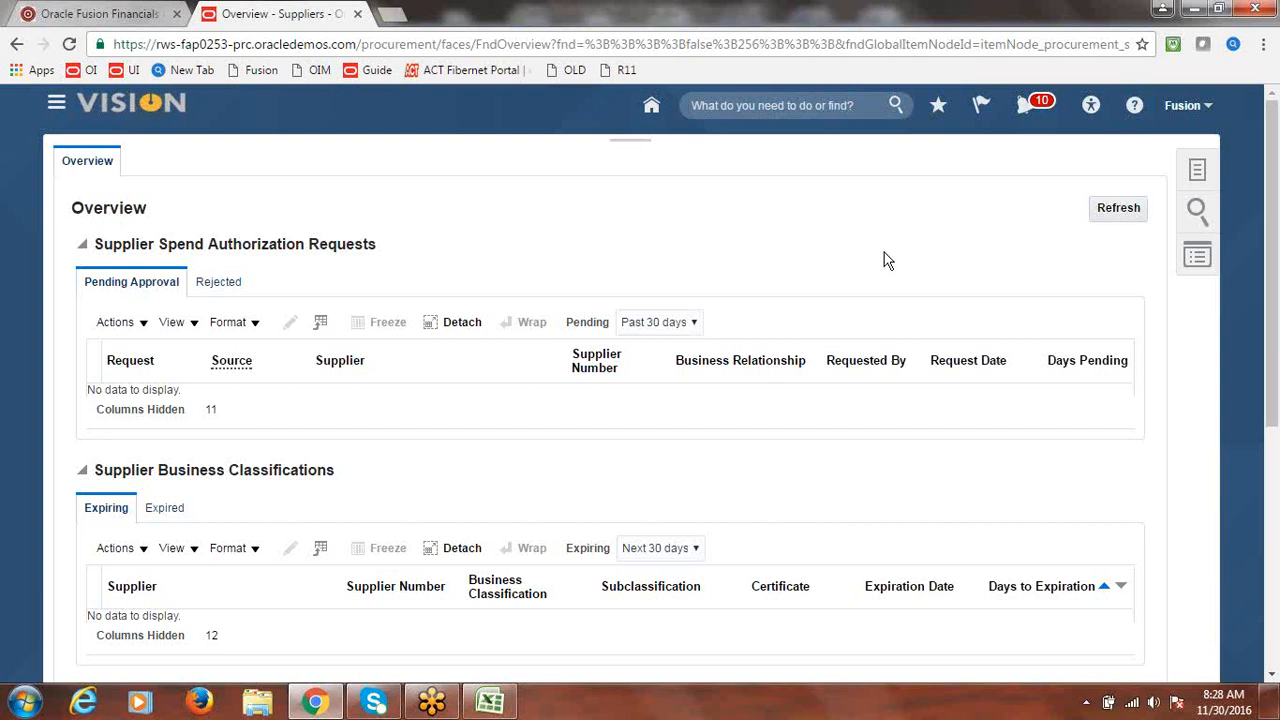
- Find Fusion Supplier-2 in Manage Suppliers and open its Site1 for editing
{"action": "left_click", "coordinate": [1228, 188]}
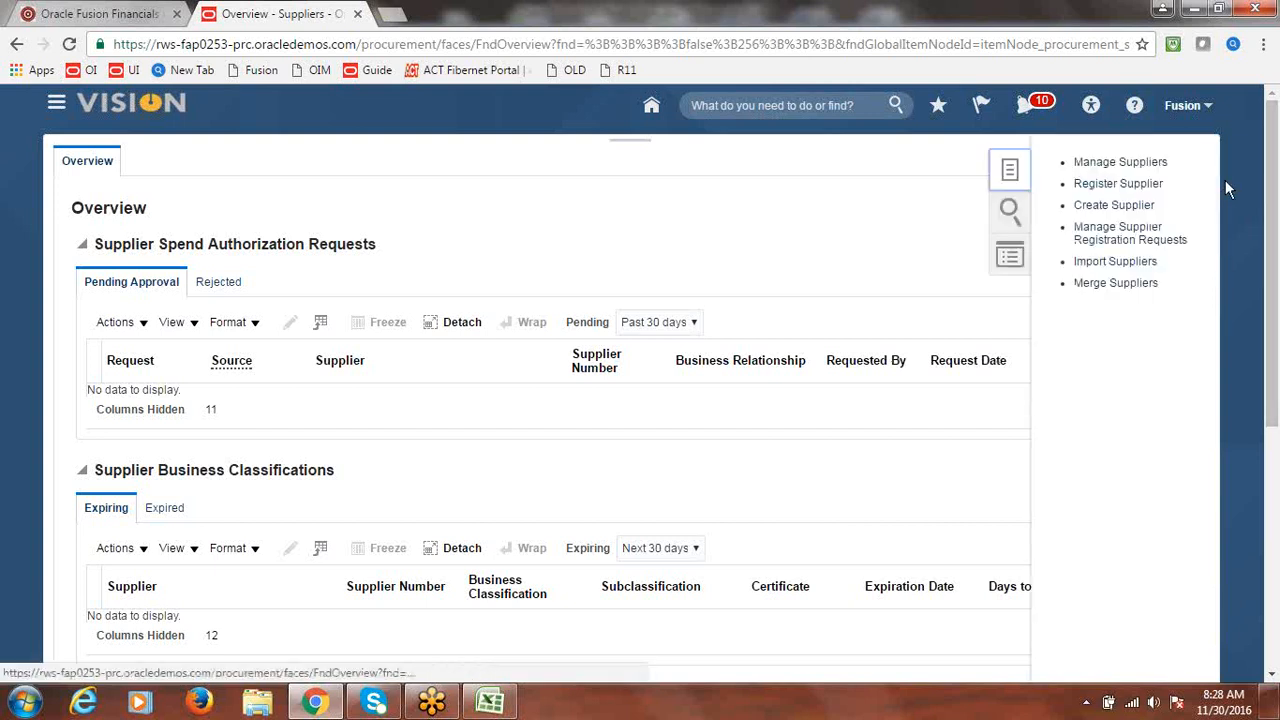
{"action": "left_click", "coordinate": [1122, 163]}
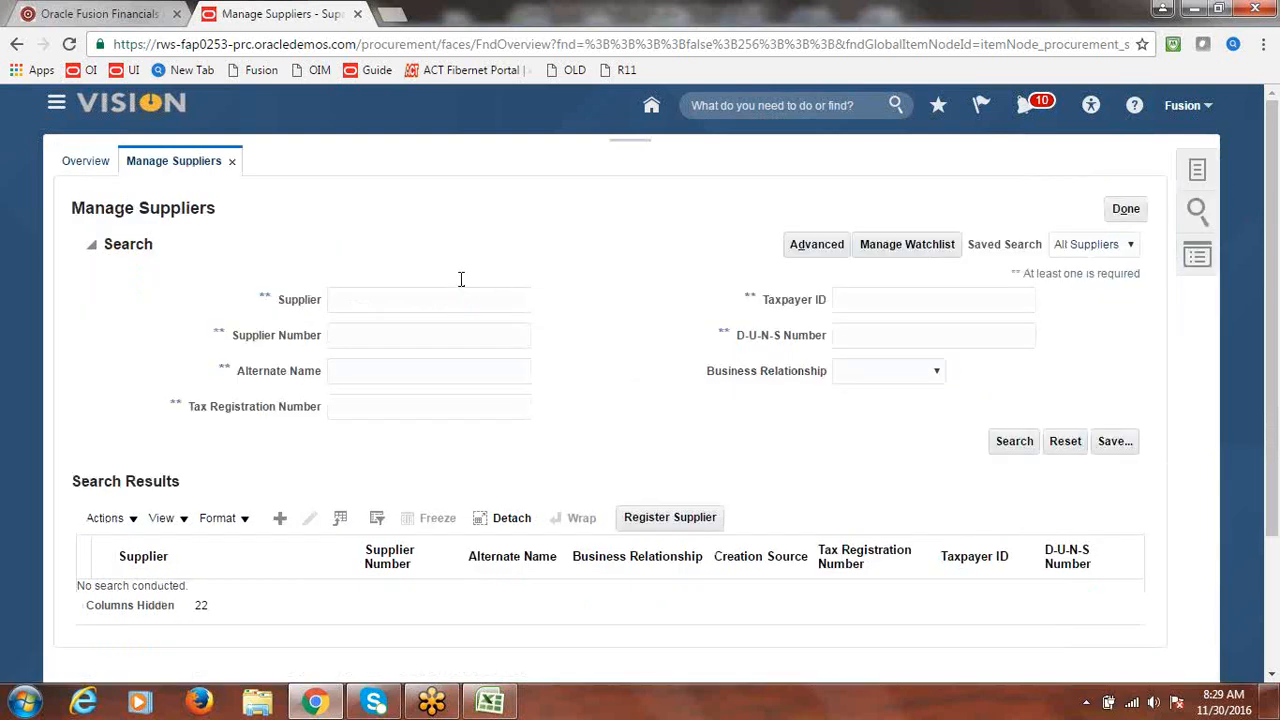
{"action": "left_click", "coordinate": [459, 295]}
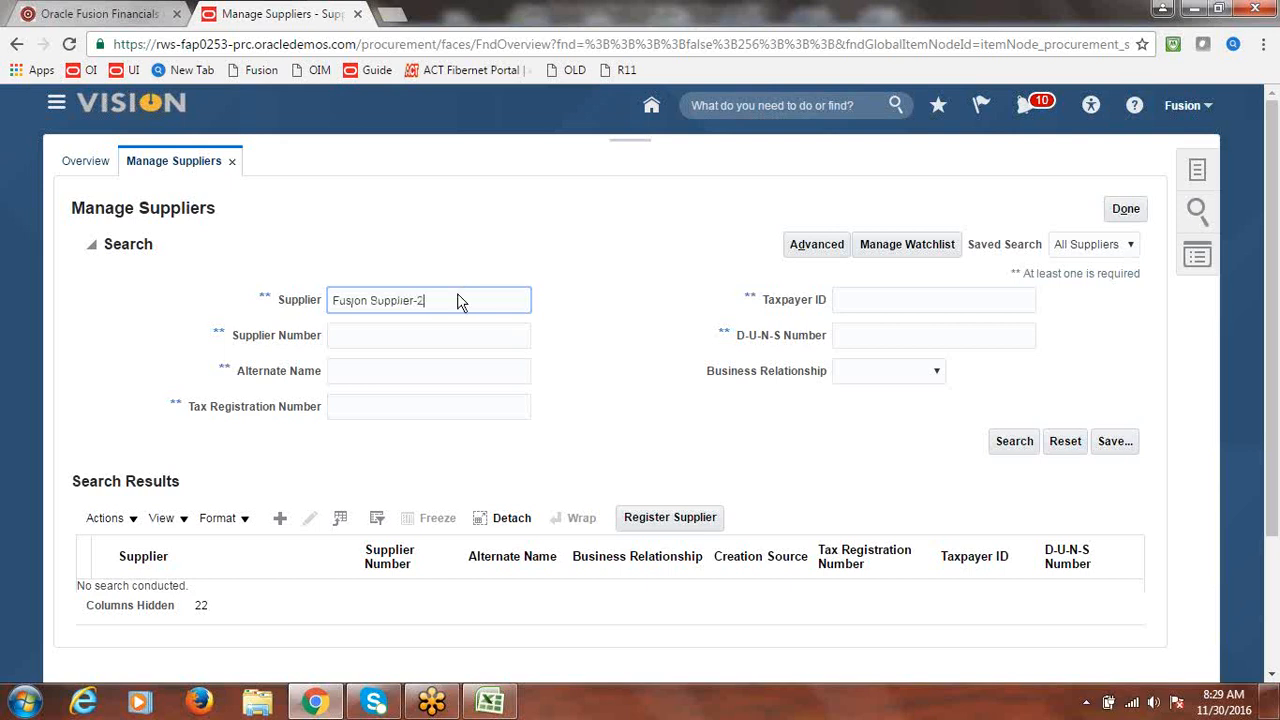
{"action": "left_click", "coordinate": [1014, 441]}
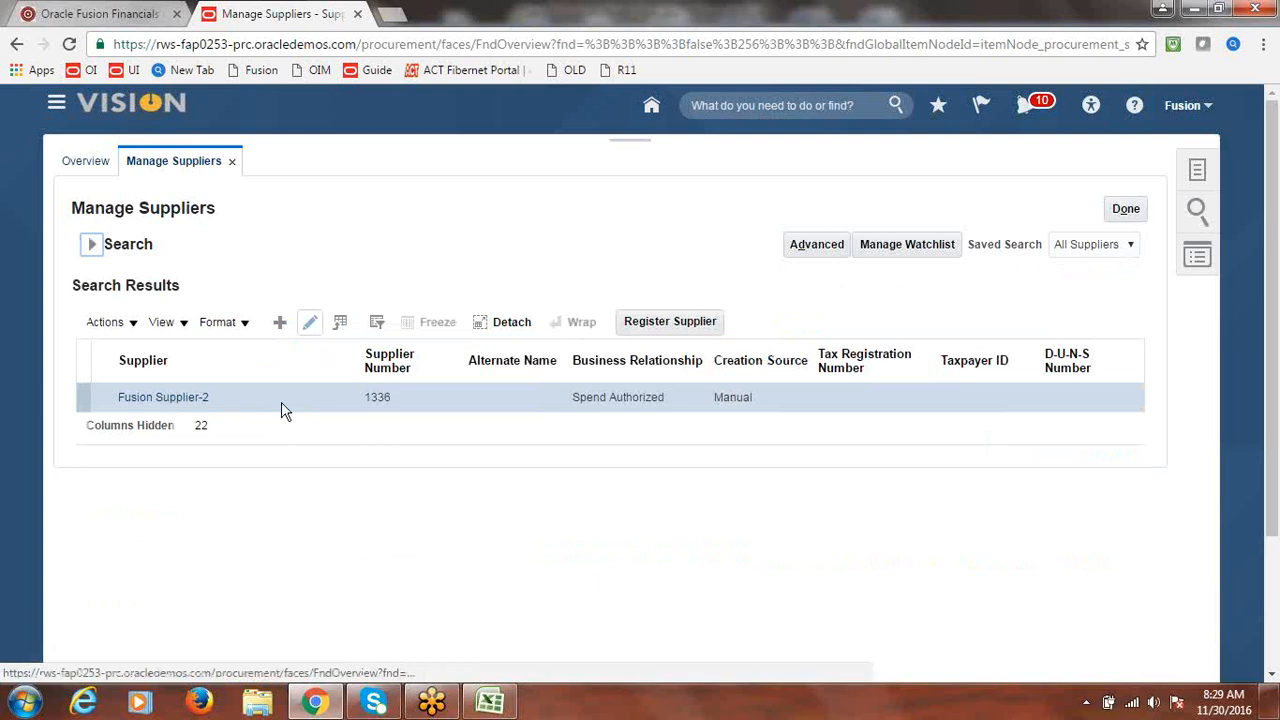
{"action": "left_click", "coordinate": [316, 326]}
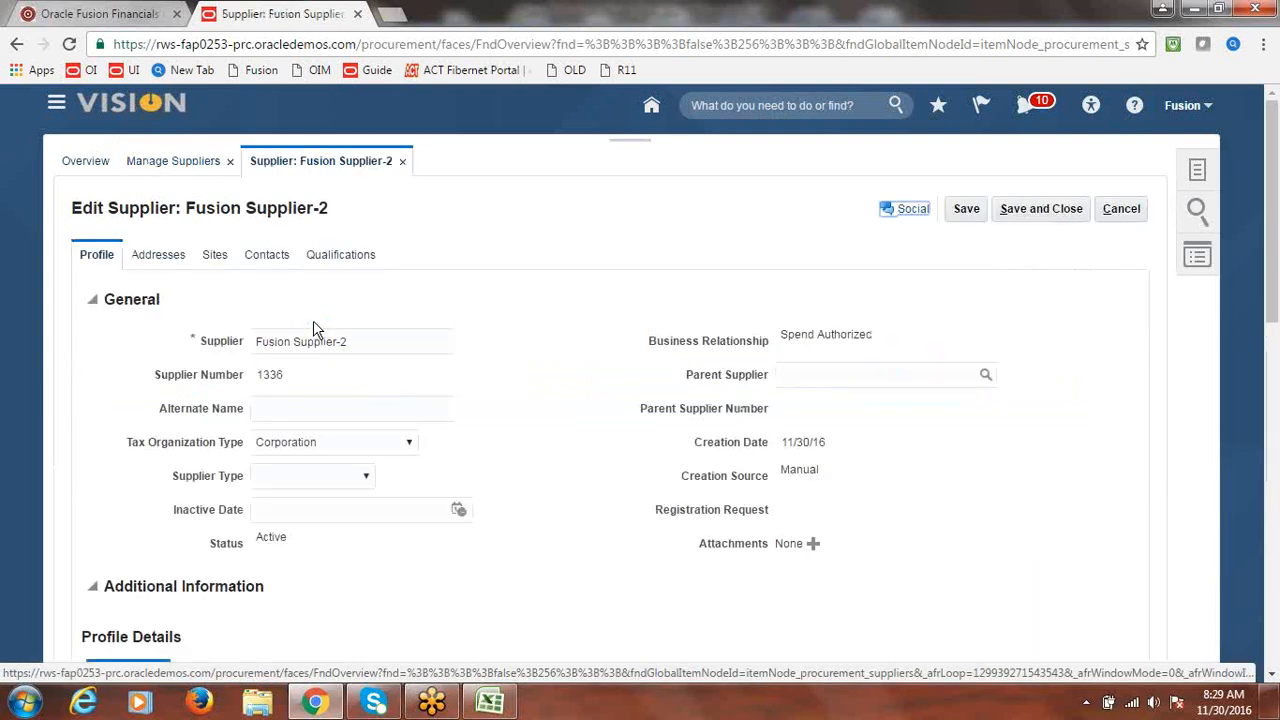
{"action": "left_click", "coordinate": [215, 256]}
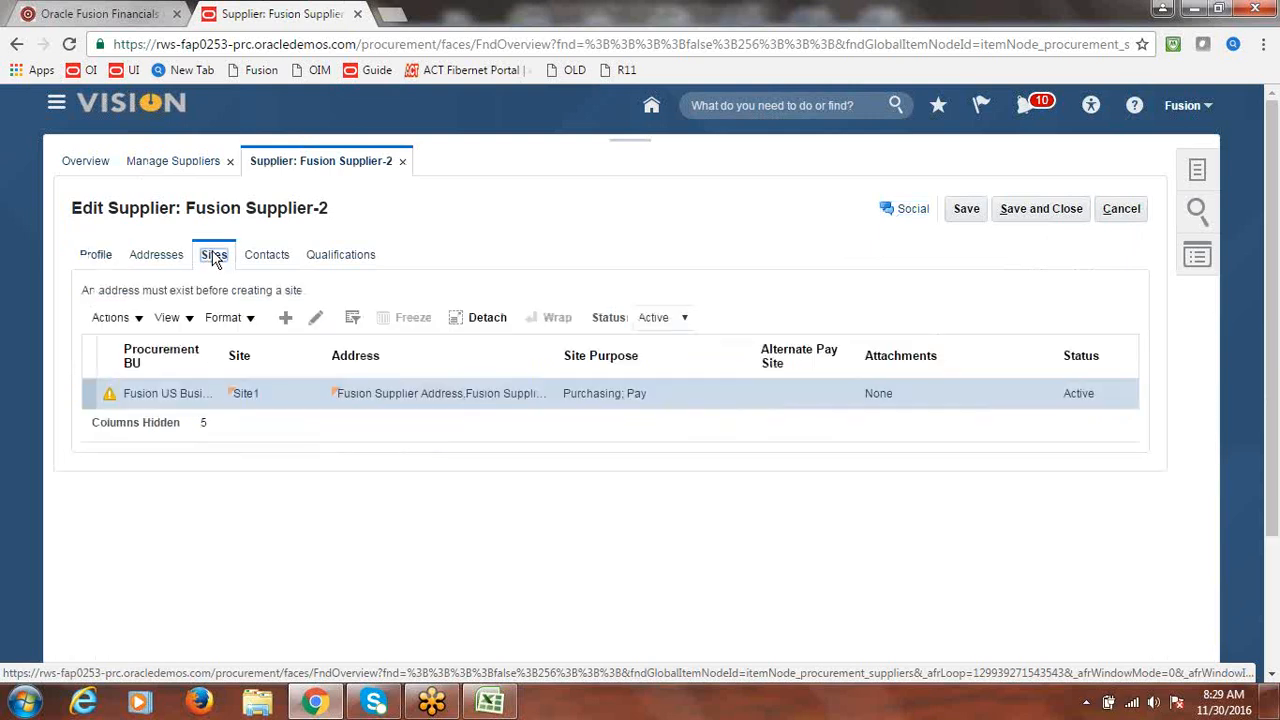
{"action": "left_click", "coordinate": [317, 322]}
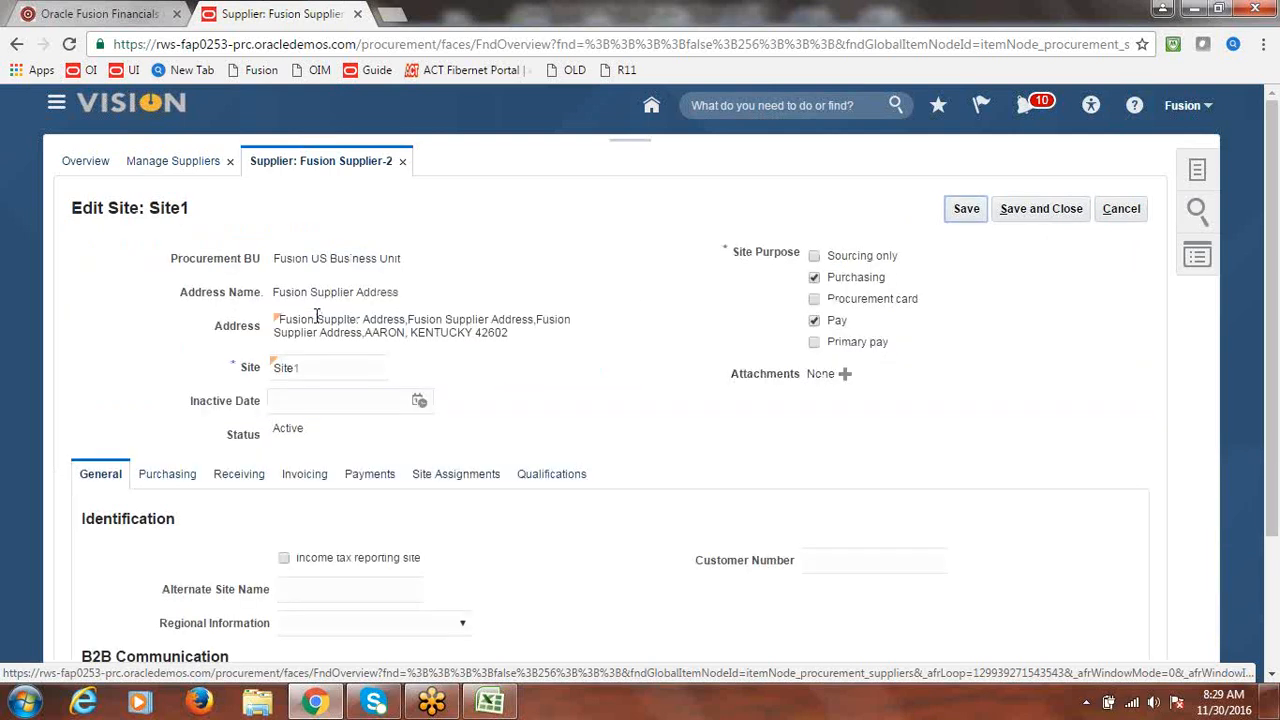
- On Site1's Invoicing settings, set Create Interest Invoices to Yes and save the site
{"action": "left_click", "coordinate": [369, 478]}
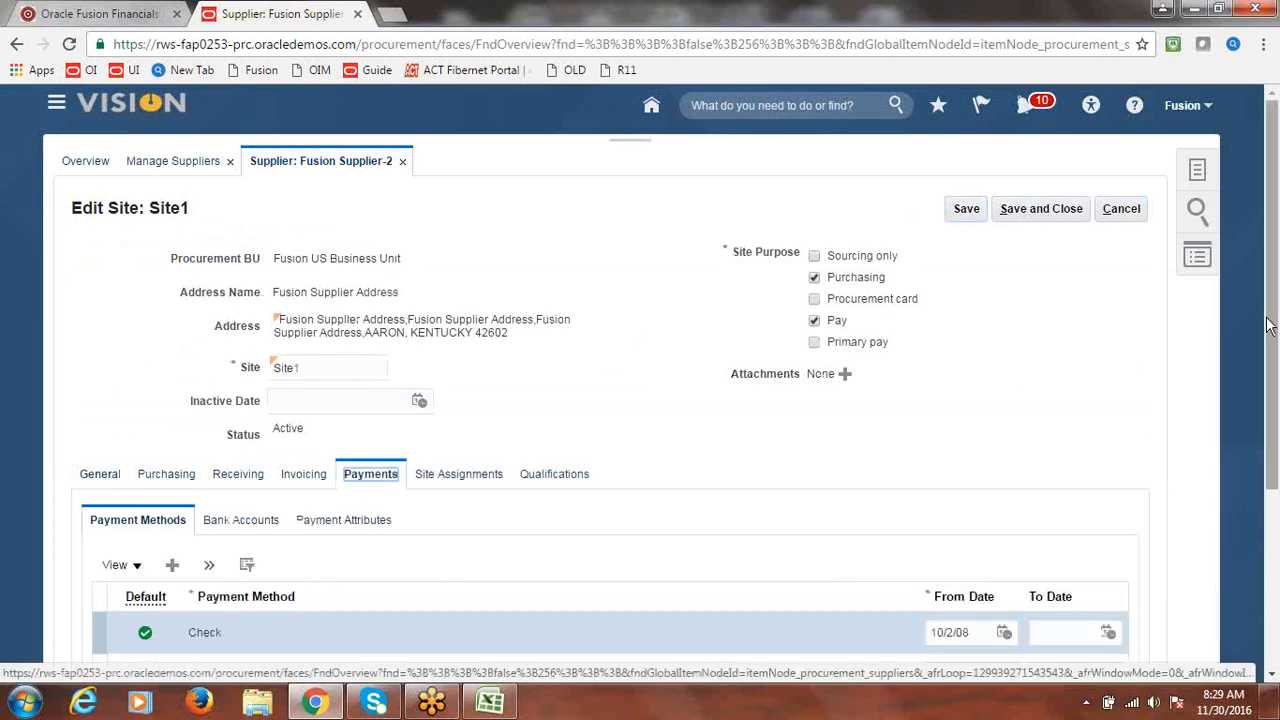
{"action": "scroll", "coordinate": [1267, 325], "scroll_direction": "down", "scroll_amount": 1}
{"action": "scroll", "coordinate": [1267, 325], "scroll_direction": "up", "scroll_amount": 1}
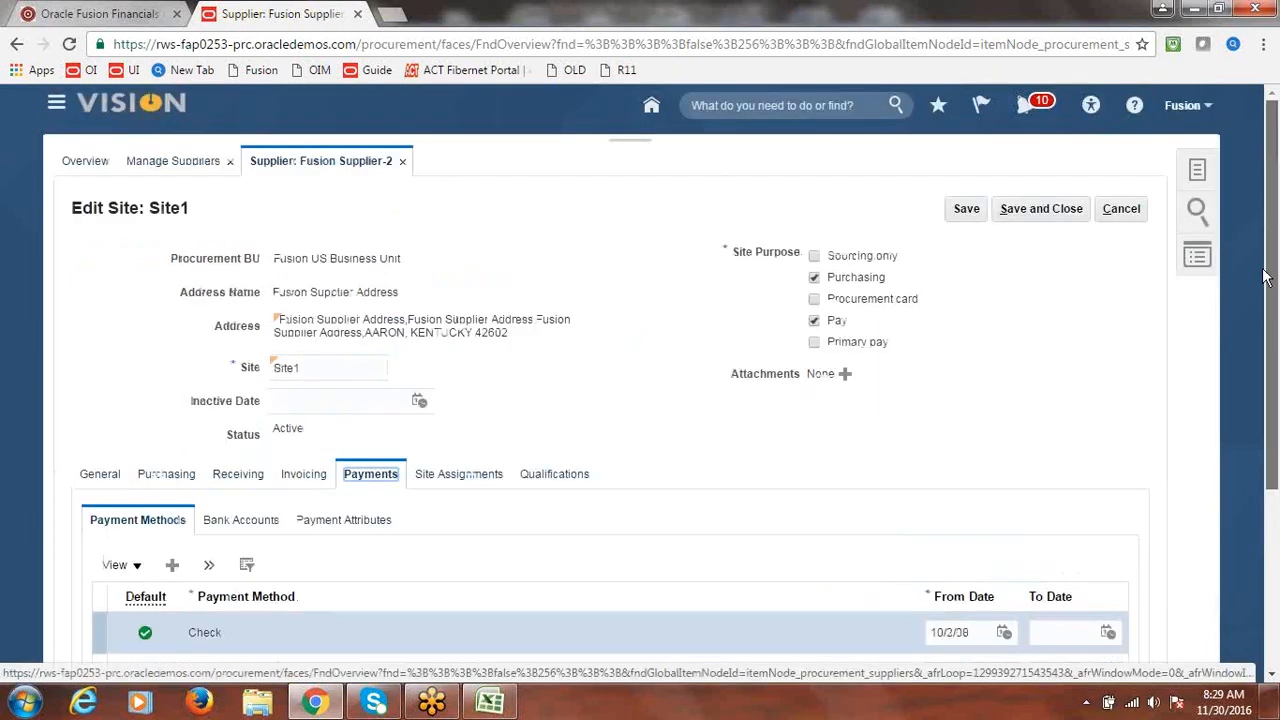
{"action": "left_click", "coordinate": [303, 478]}
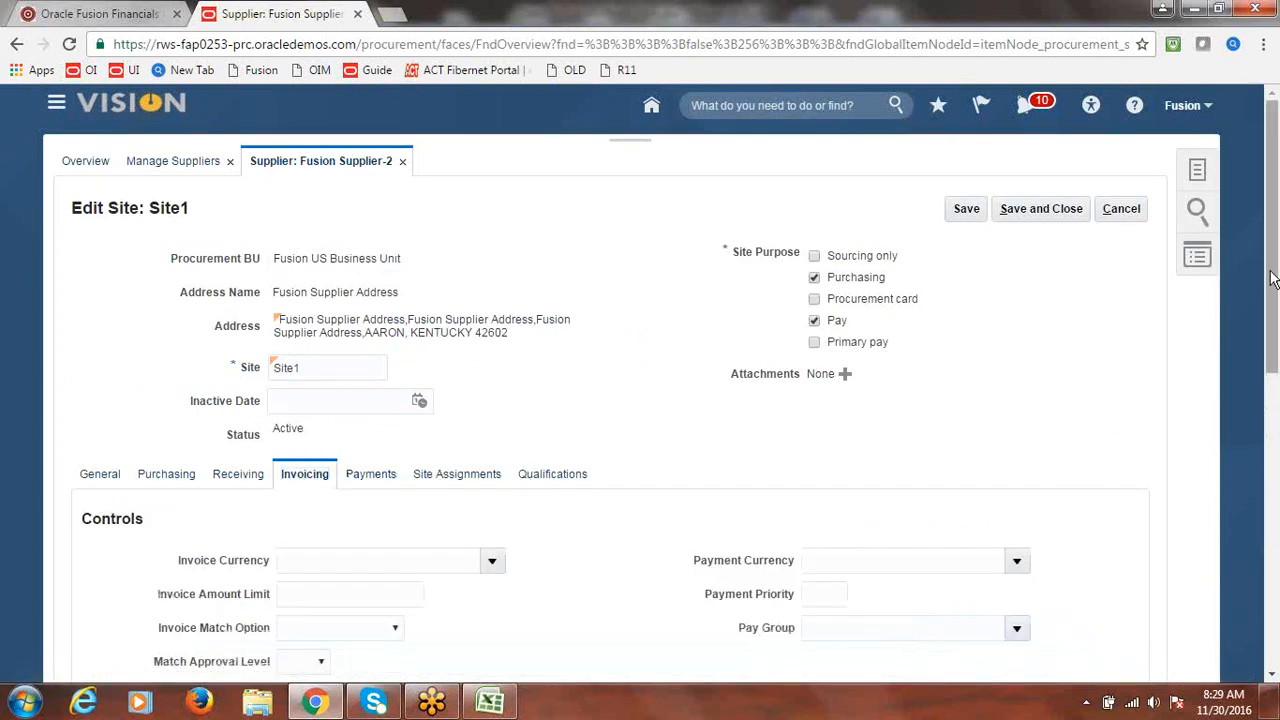
{"action": "left_click_drag", "start_coordinate": [1274, 280], "coordinate": [1274, 520]}
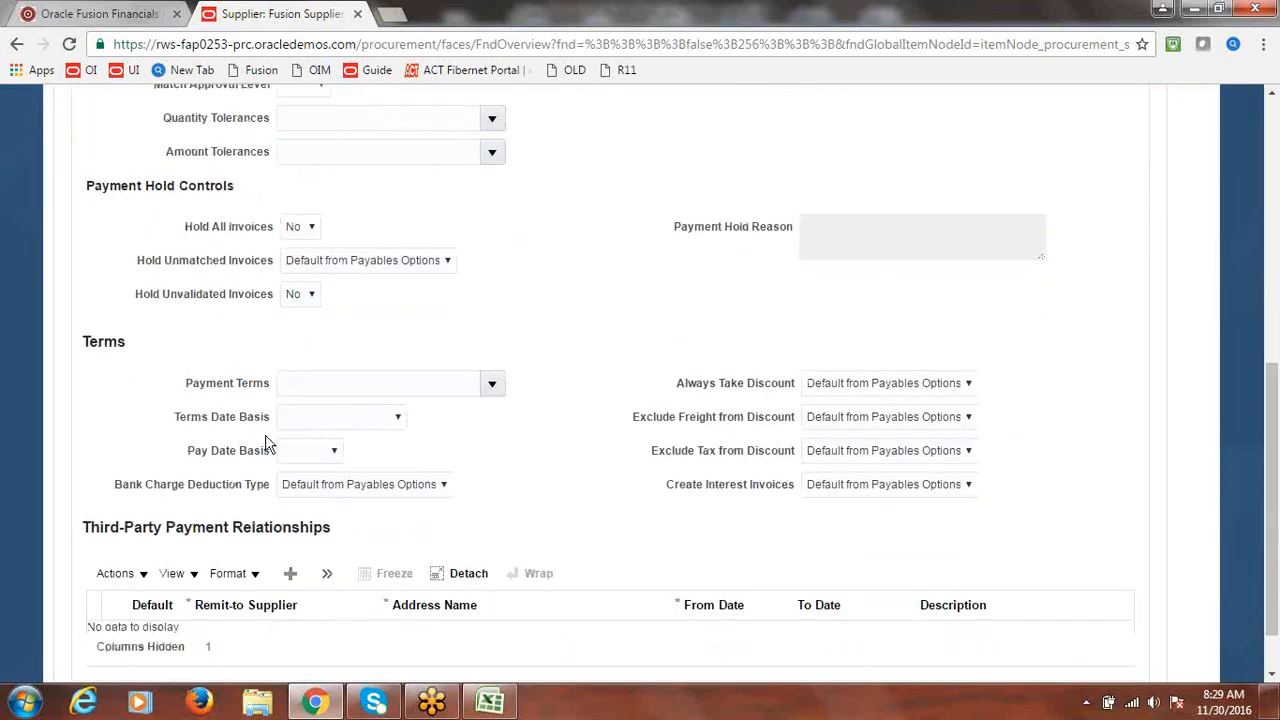
{"action": "double_click", "coordinate": [88, 343]}
{"action": "left_click", "coordinate": [252, 360]}
{"action": "left_click", "coordinate": [967, 485]}
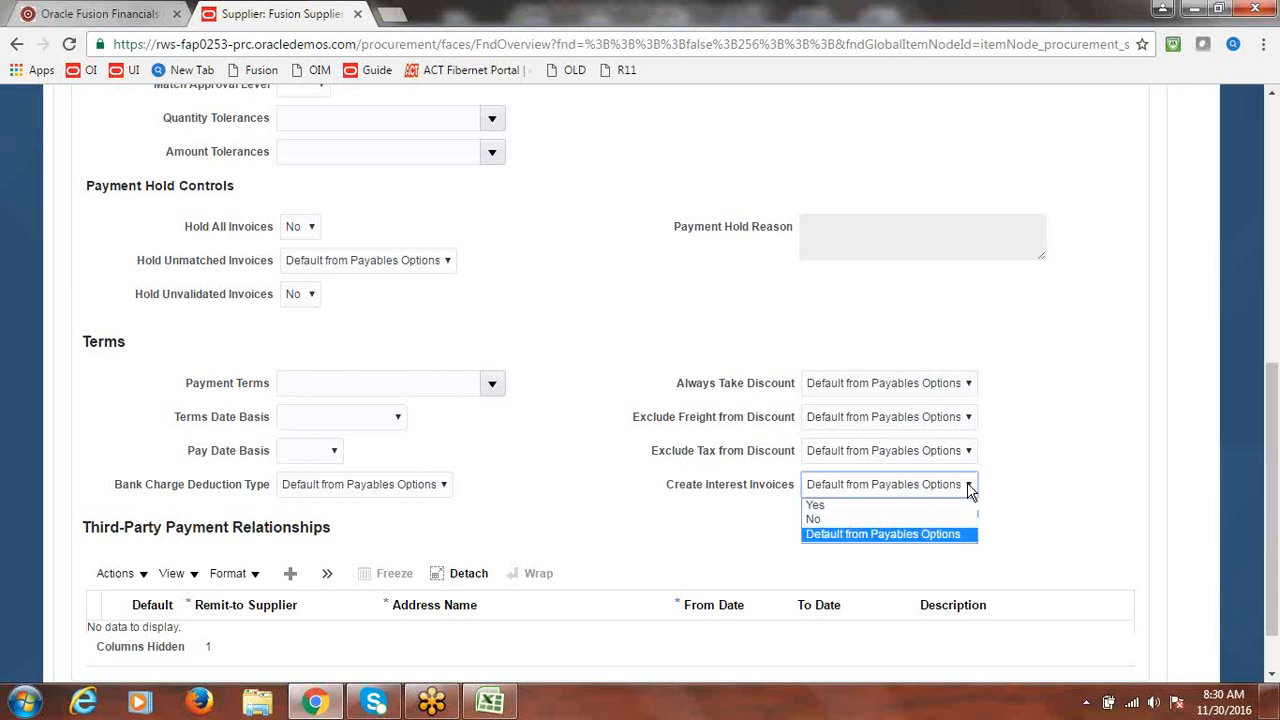
{"action": "left_click", "coordinate": [838, 507]}
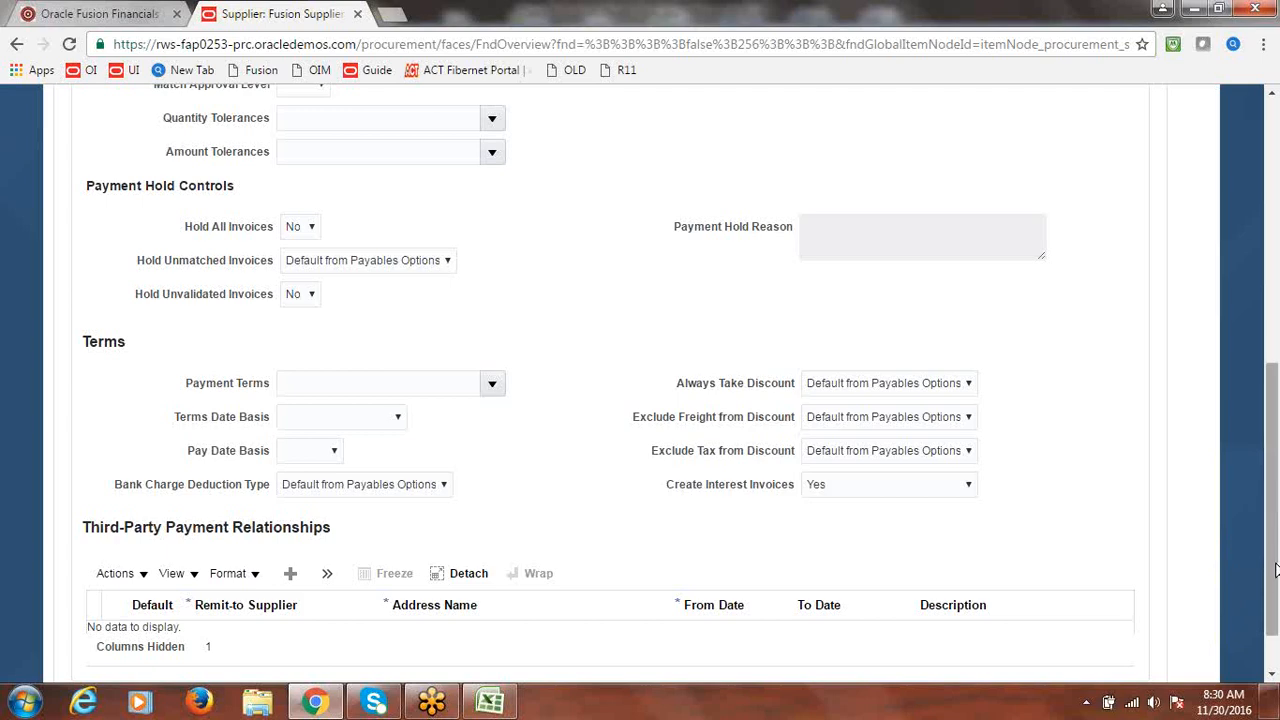
{"action": "left_click_drag", "start_coordinate": [1275, 570], "coordinate": [1258, 307]}
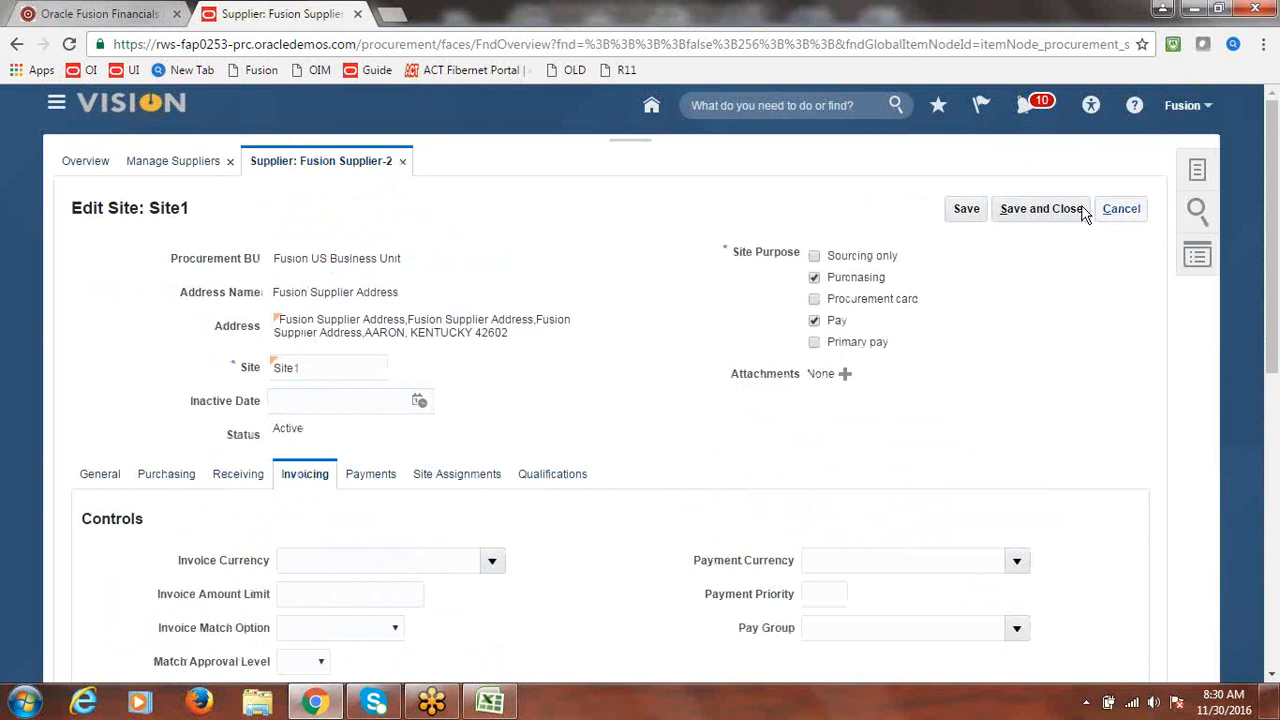
{"action": "left_click", "coordinate": [1041, 209]}
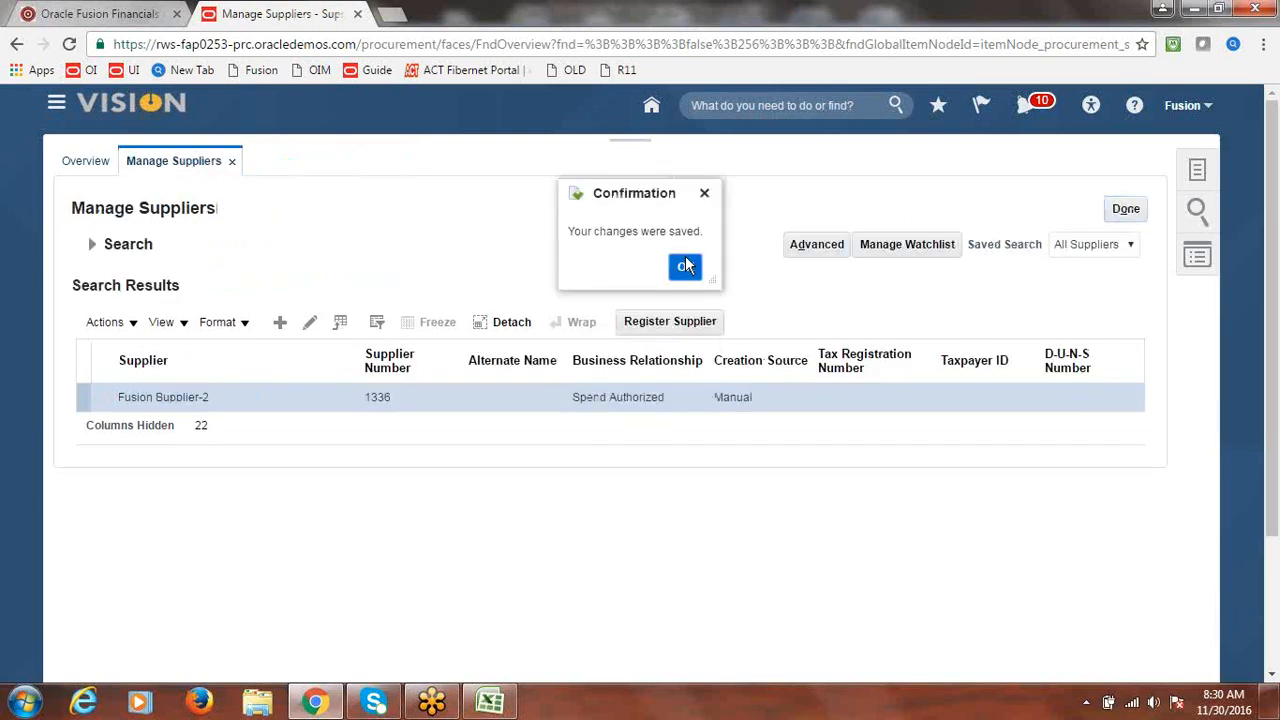
{"action": "left_click", "coordinate": [685, 266]}
- Edit cell A157 to read 'Create Invoice 100000 Date: 1st Nov 2016, Immediate', then return to Fusion
{"action": "left_click", "coordinate": [1142, 211]}
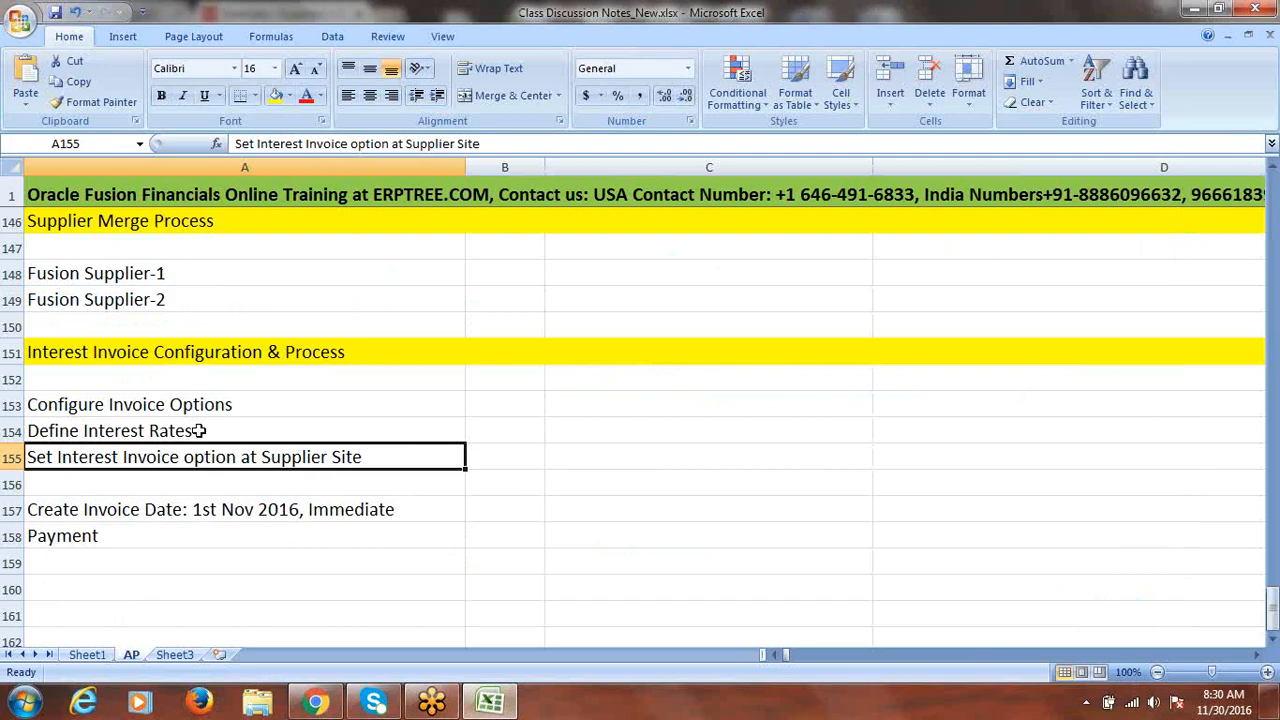
{"action": "left_click", "coordinate": [275, 510]}
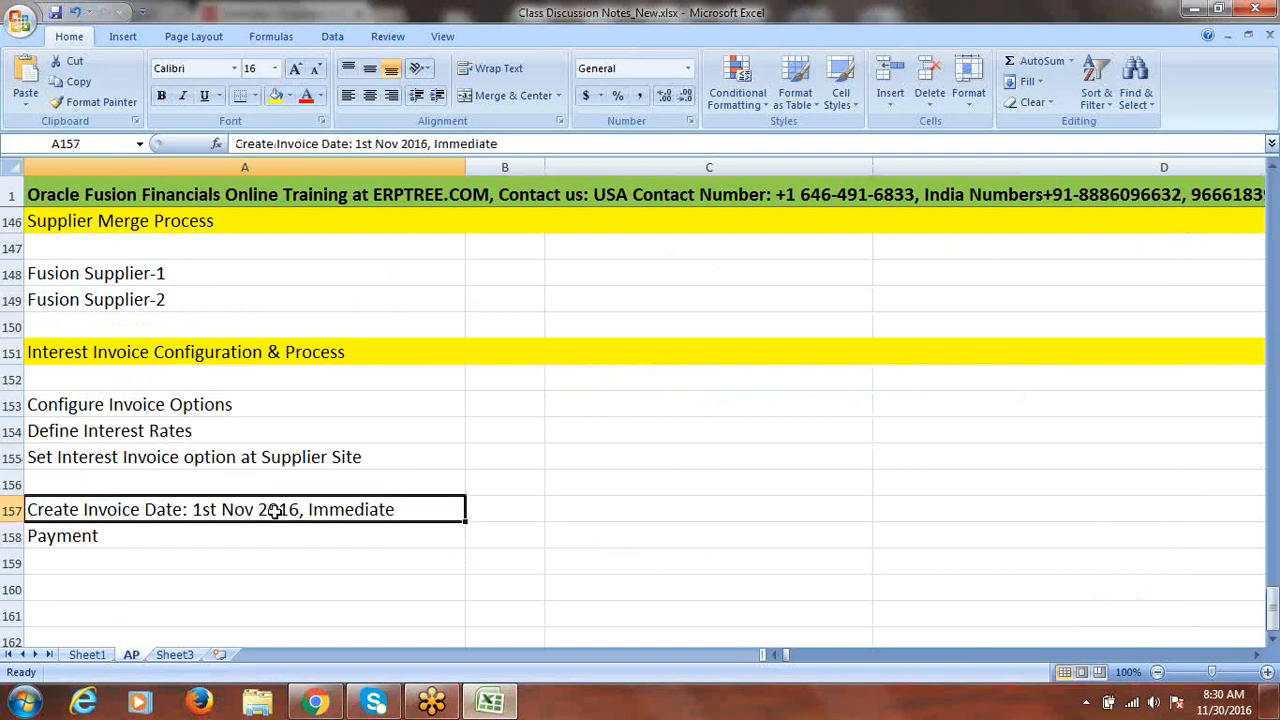
{"action": "double_click", "coordinate": [142, 509]}
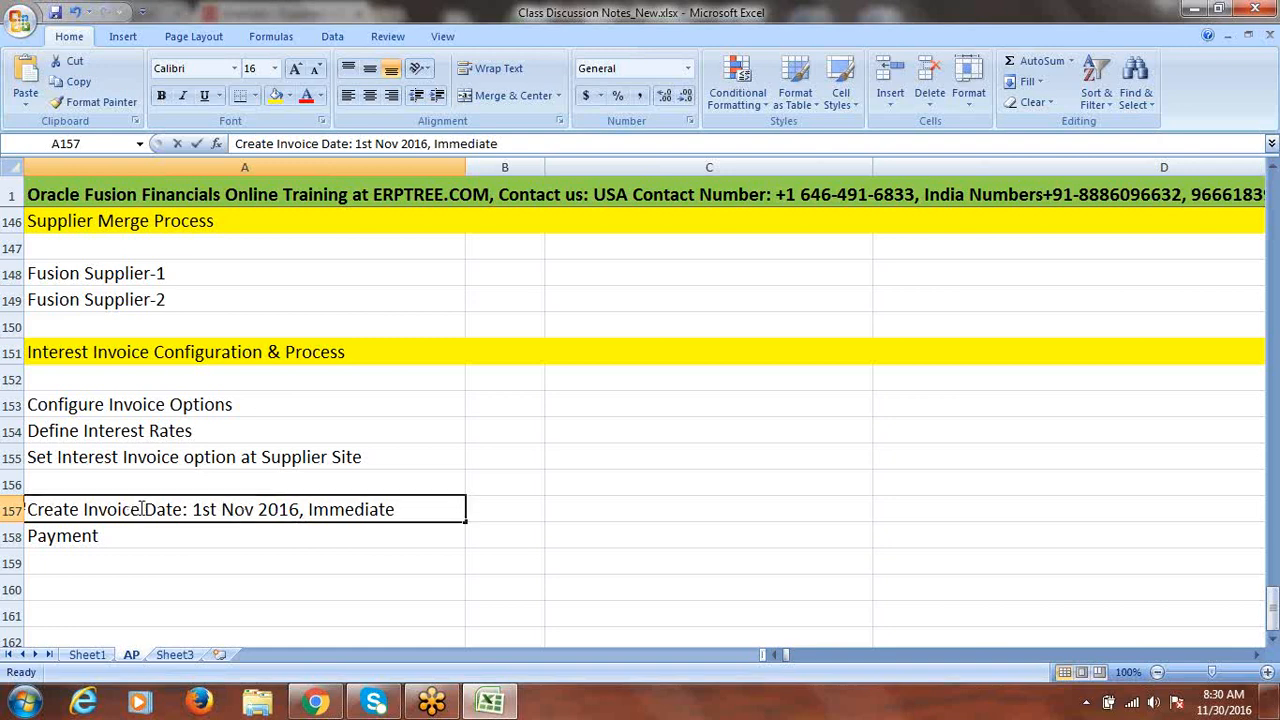
{"action": "type", "text": "1"}
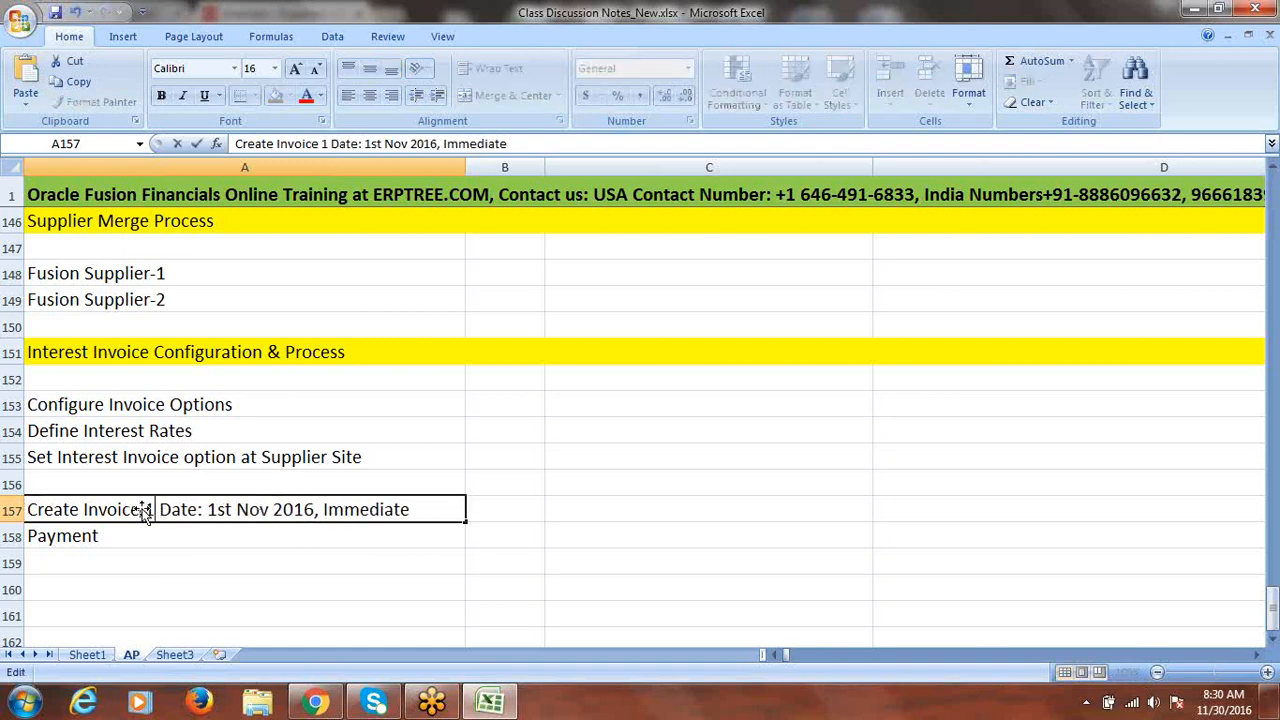
{"action": "type", "text": "00000"}
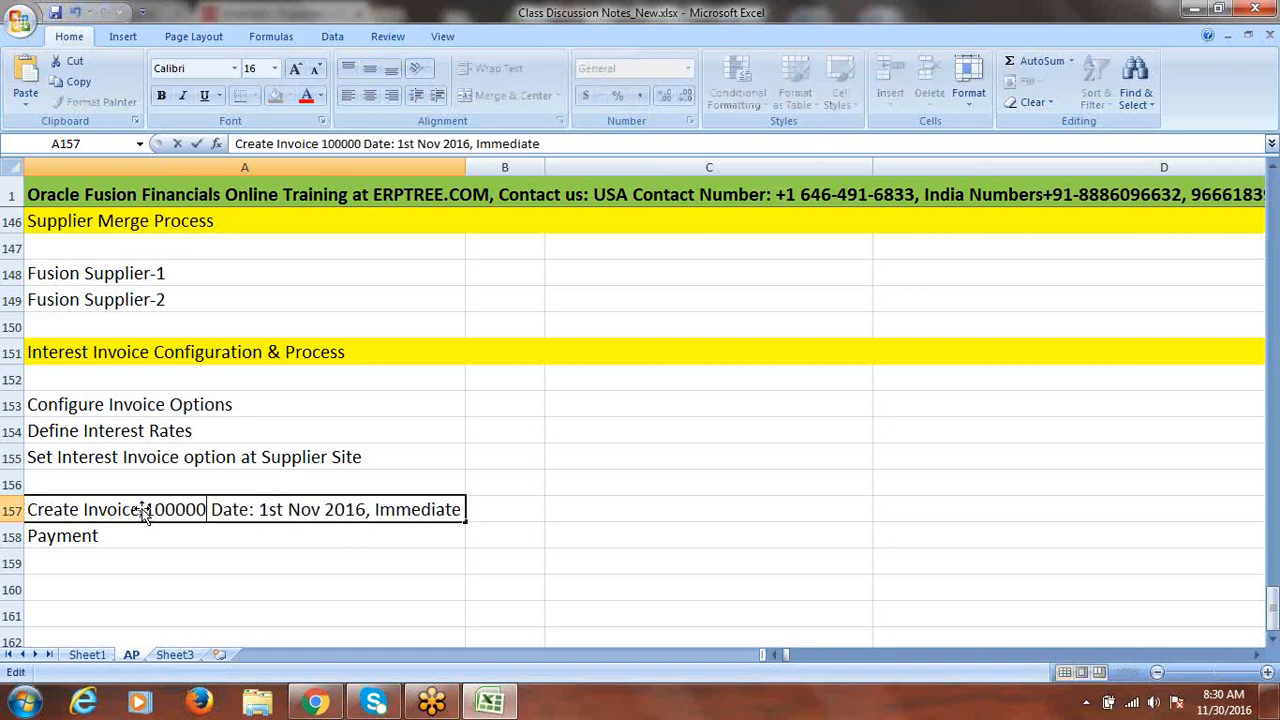
{"action": "left_click", "coordinate": [160, 534]}
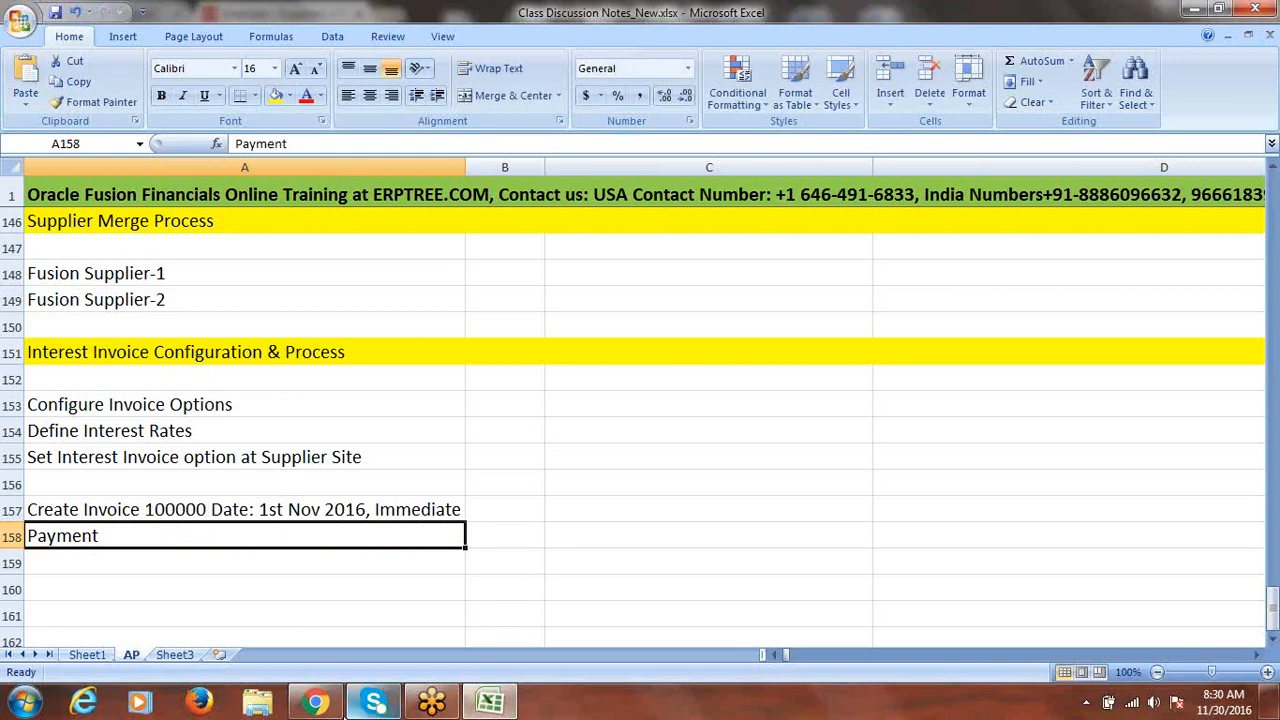
{"action": "left_click", "coordinate": [340, 703]}
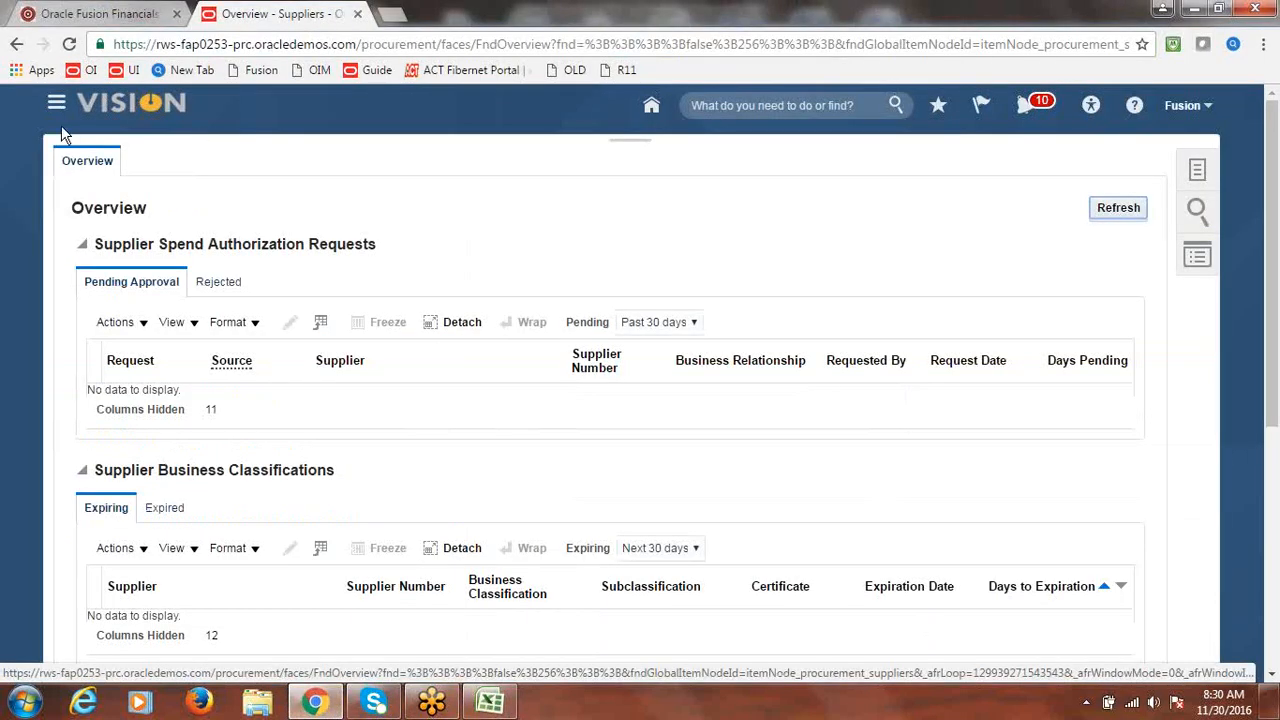
- Start a new Payables invoice for Fusion US Business Unit
{"action": "left_click", "coordinate": [56, 108]}
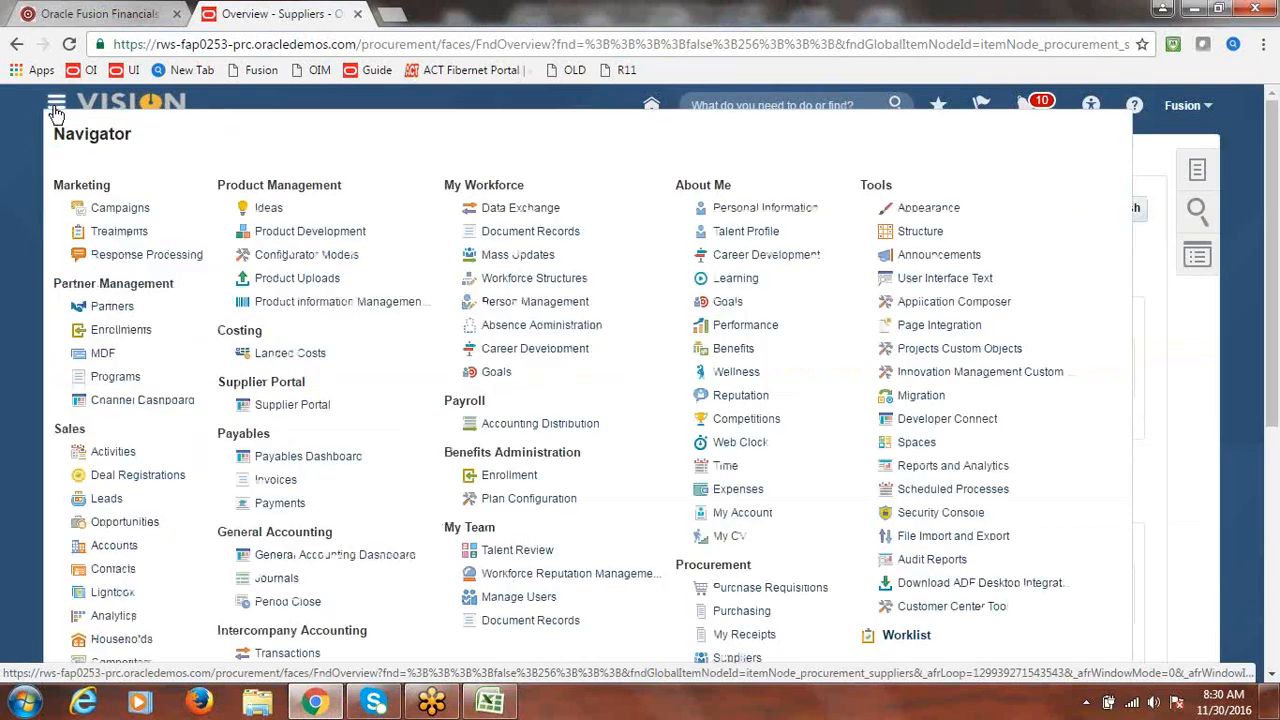
{"action": "left_click", "coordinate": [286, 484]}
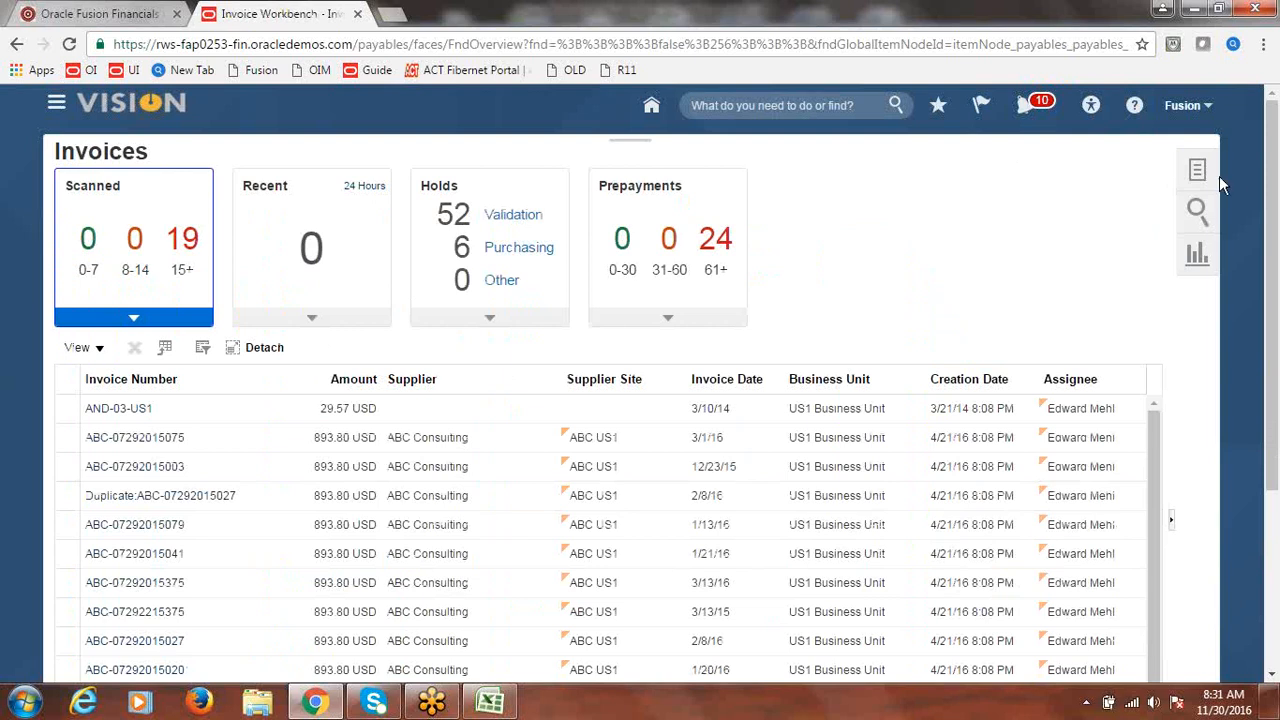
{"action": "left_click", "coordinate": [1198, 172]}
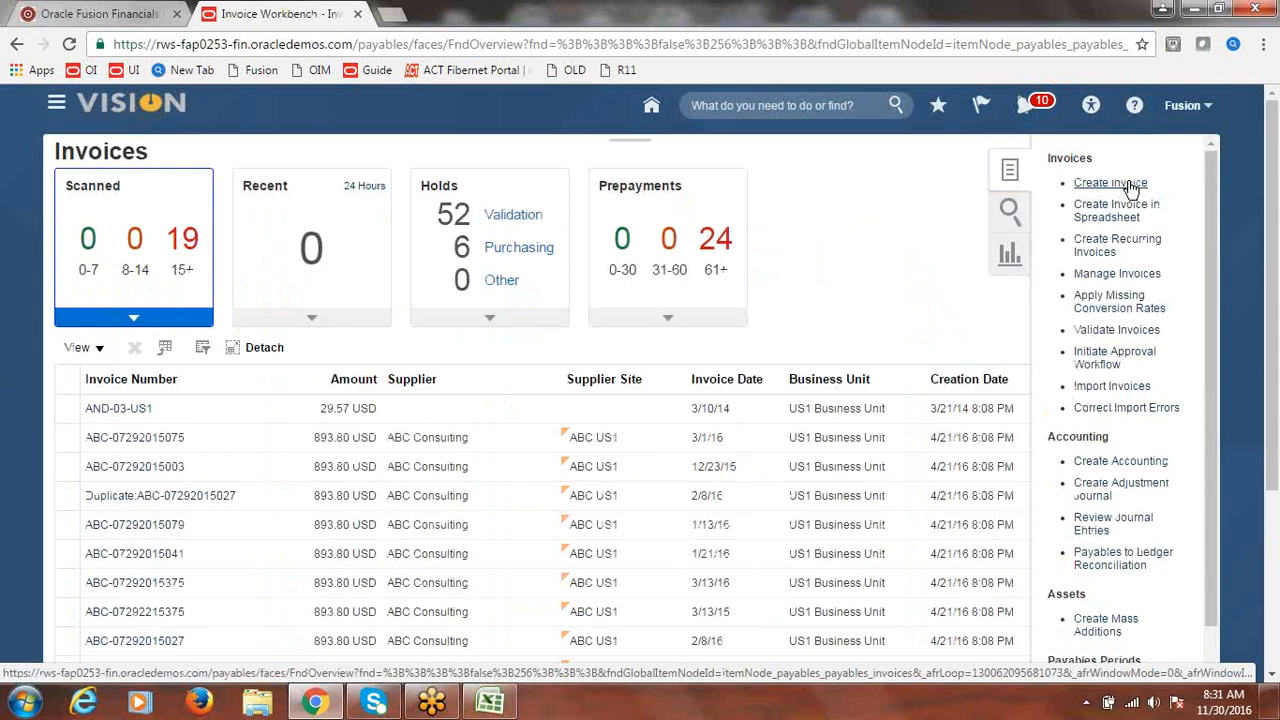
{"action": "left_click", "coordinate": [1110, 183]}
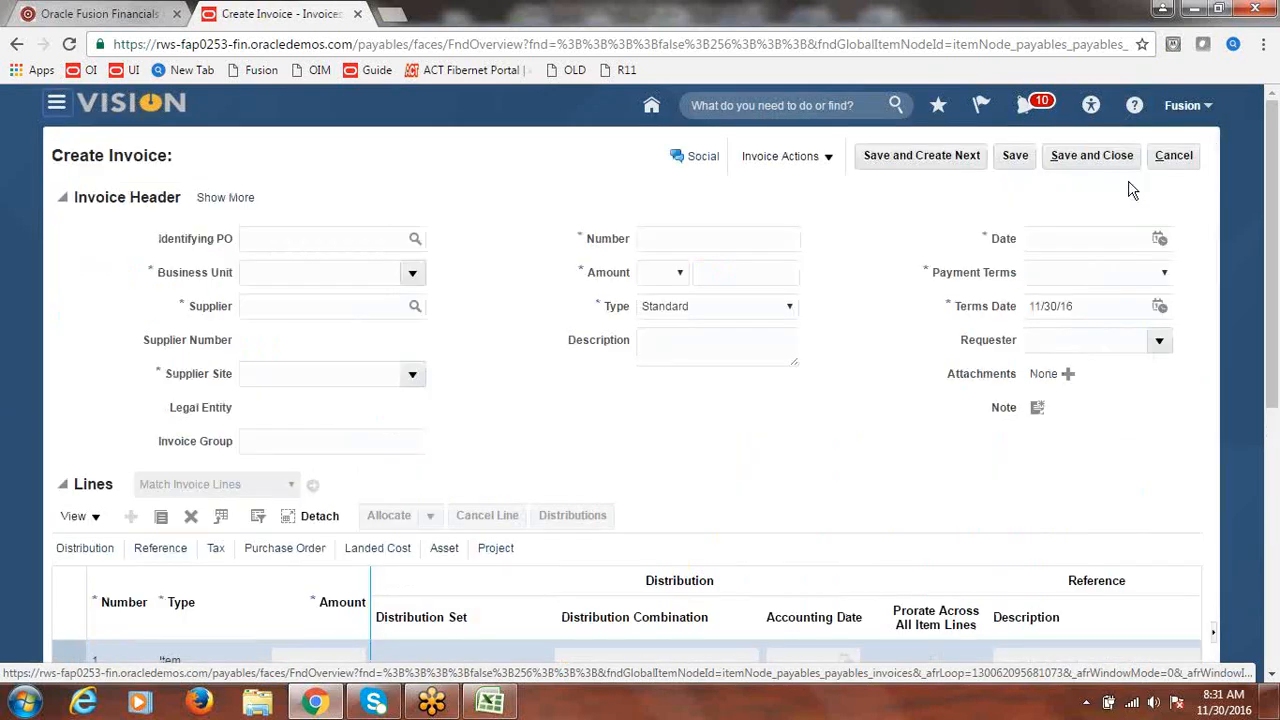
{"action": "left_click", "coordinate": [413, 275]}
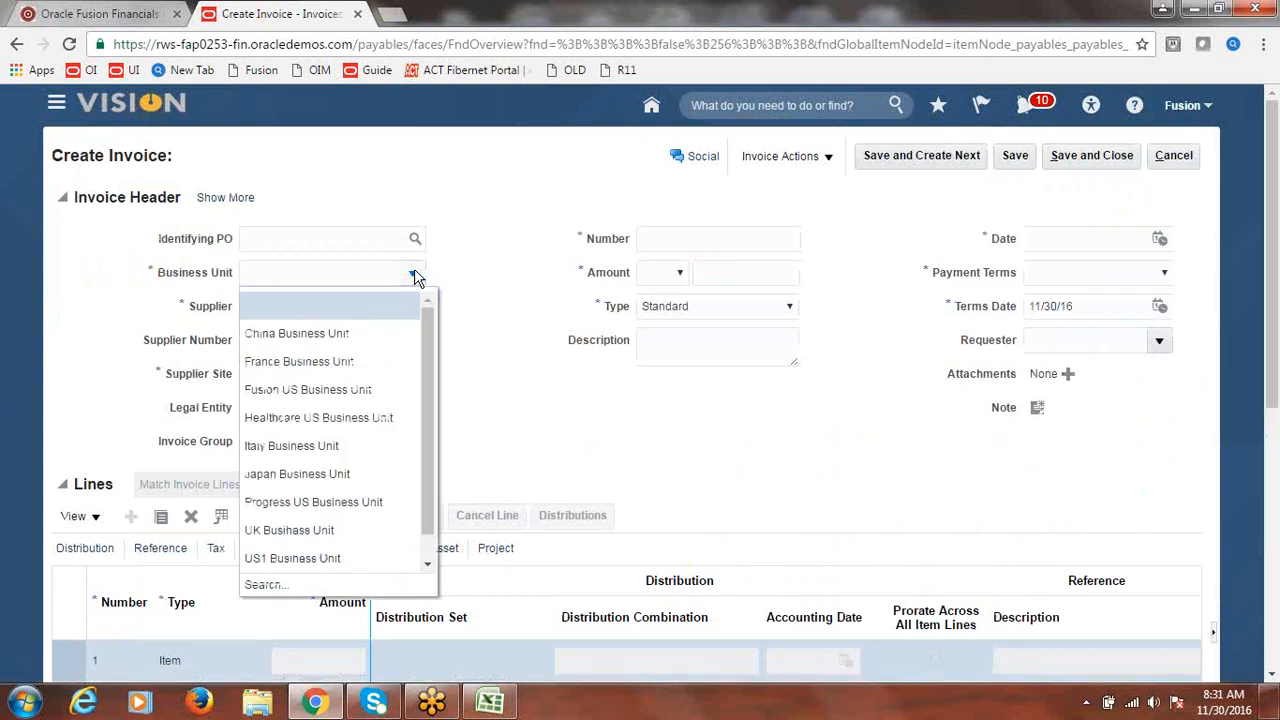
{"action": "left_click", "coordinate": [340, 386]}
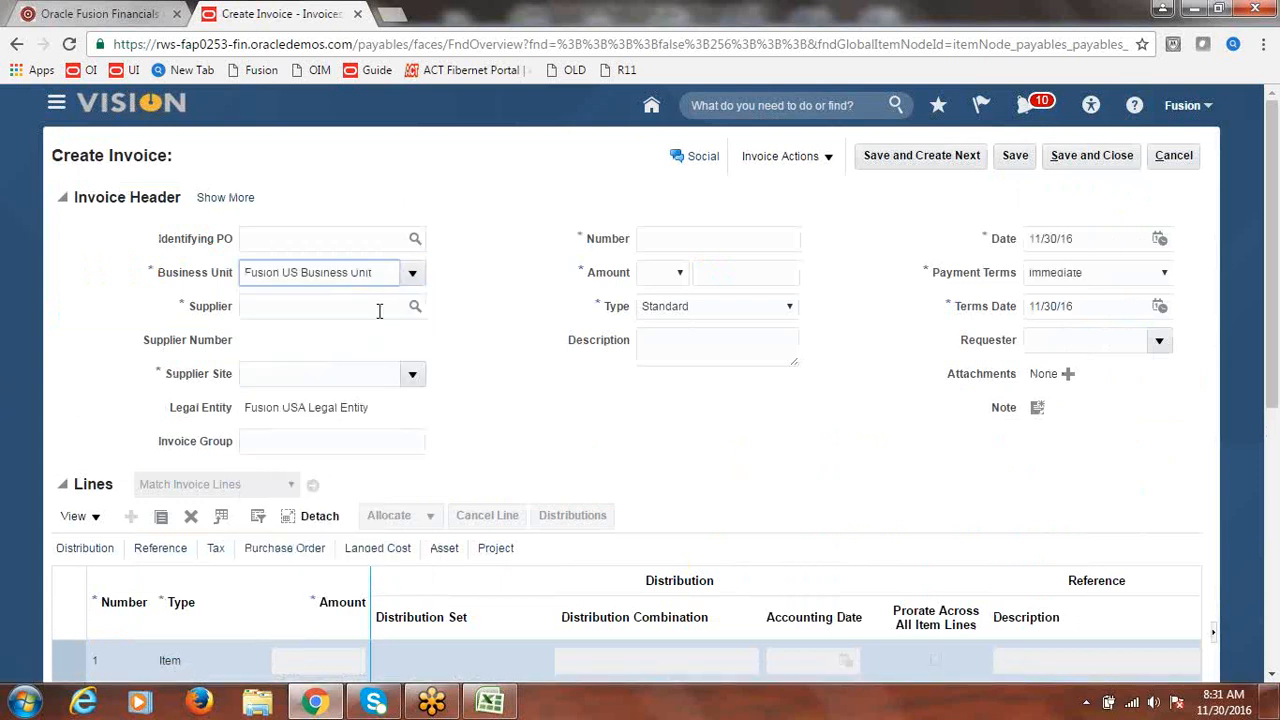
- Set the supplier to Fusion Supplier-2 and the invoice number to INV2
{"action": "left_click", "coordinate": [379, 311]}
{"action": "type", "text": "F"}
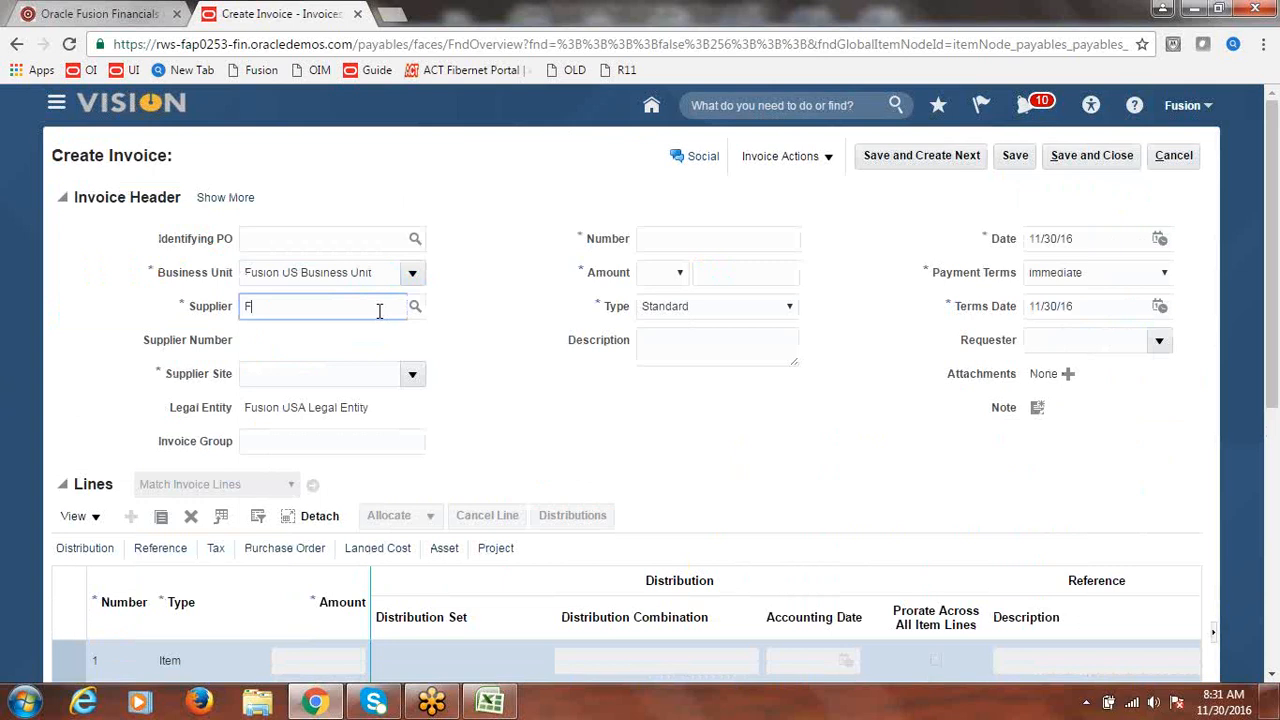
{"action": "type", "text": "usion"}
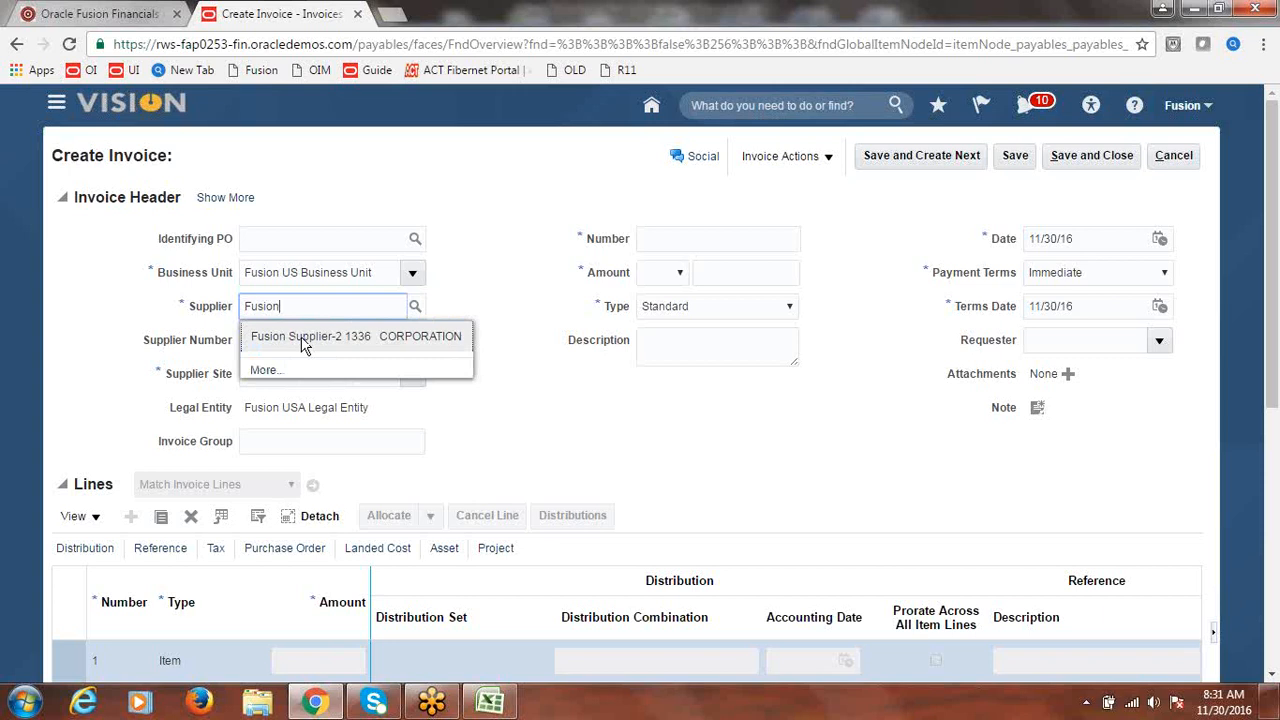
{"action": "left_click", "coordinate": [305, 344]}
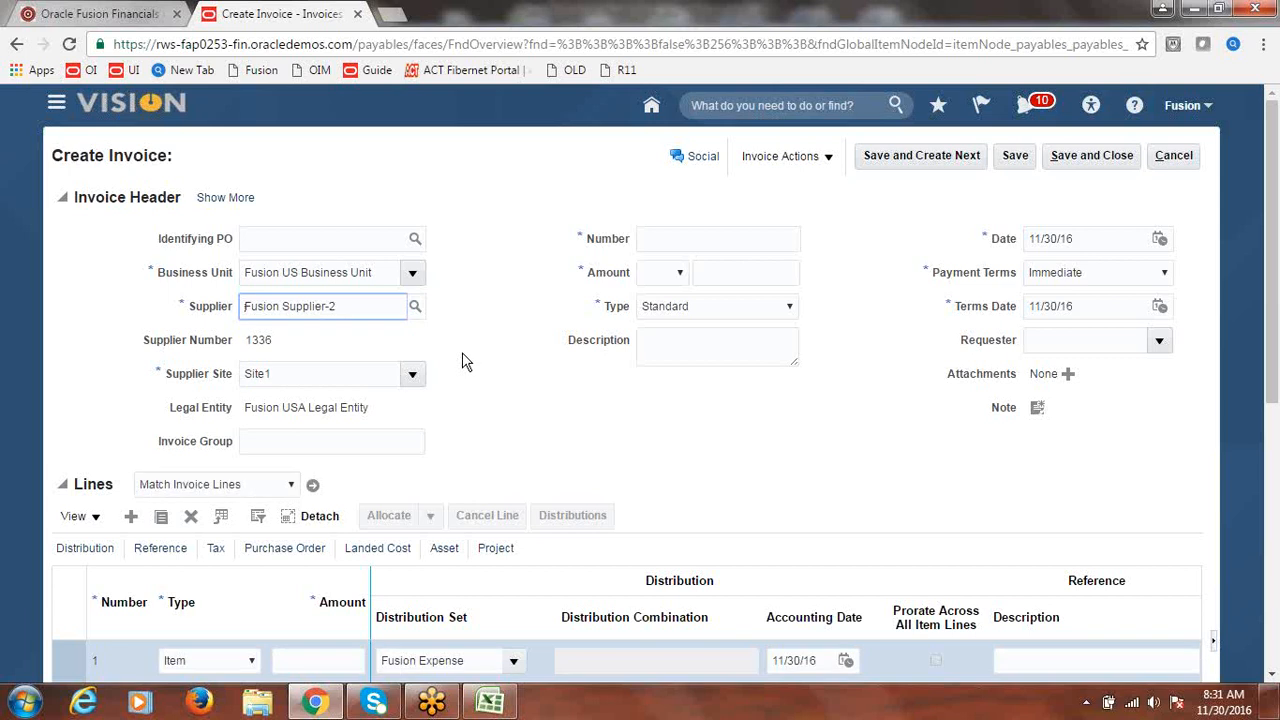
{"action": "left_click", "coordinate": [702, 240]}
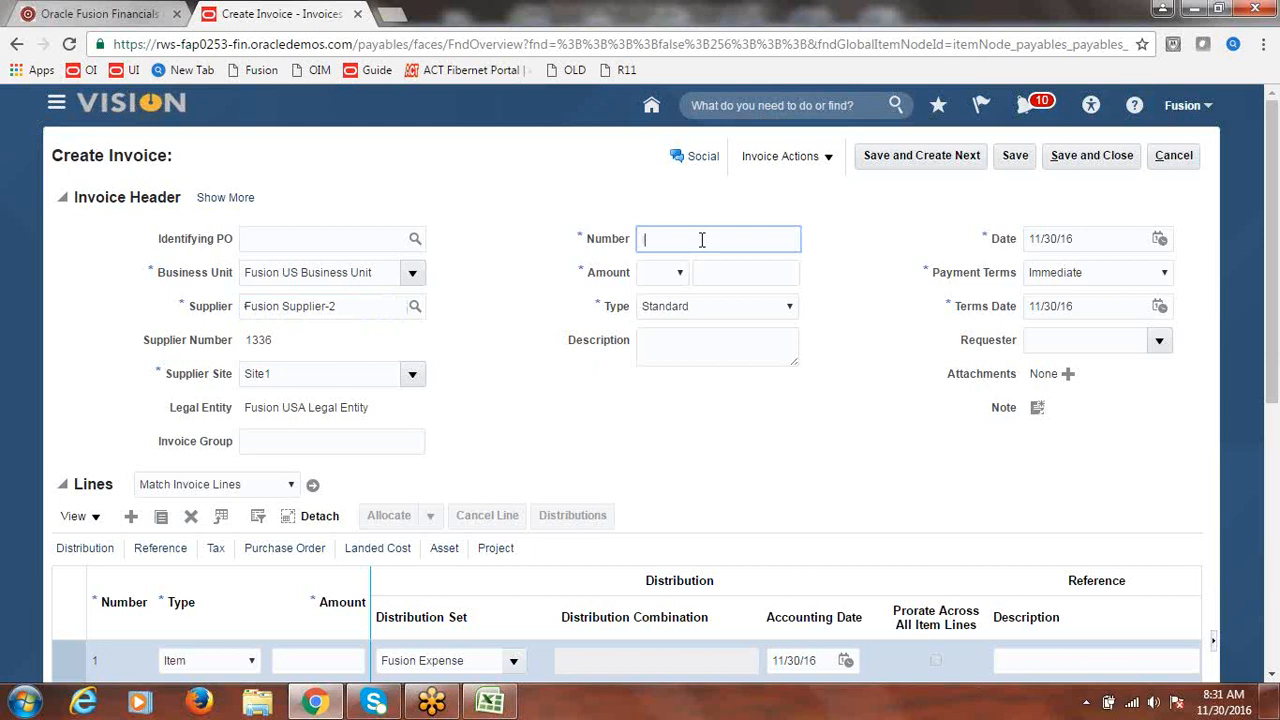
{"action": "type", "text": "INV2"}
{"action": "key", "text": "Tab"}
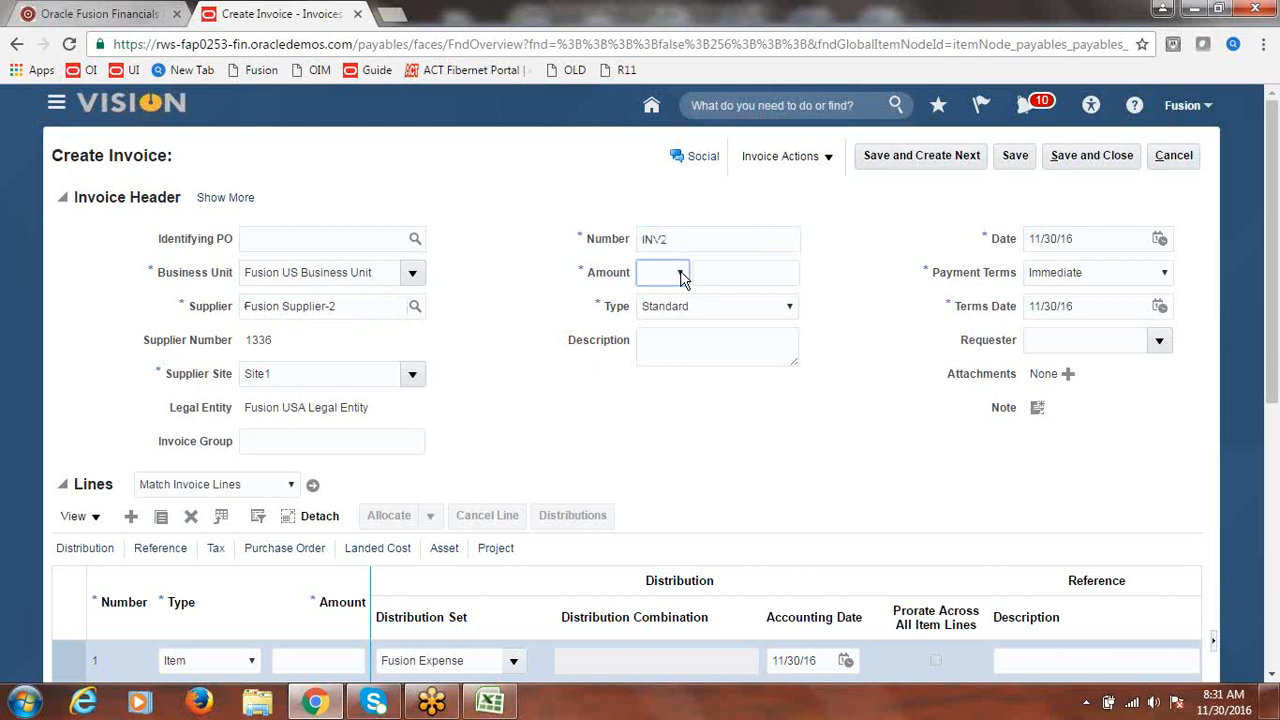
- Enter the invoice amount as 100,000.00 USD and set the invoice date to 11/1/16
{"action": "left_click", "coordinate": [680, 276]}
{"action": "left_click", "coordinate": [683, 300]}
{"action": "left_click", "coordinate": [735, 272]}
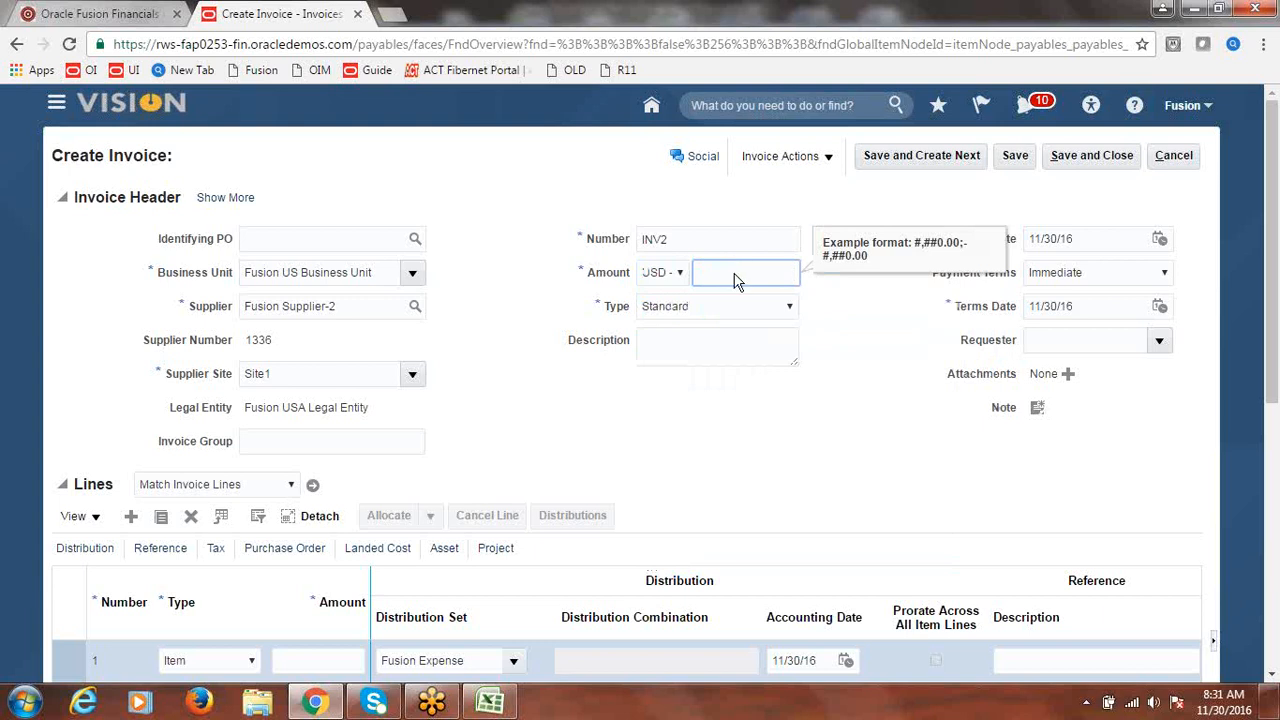
{"action": "type", "text": "100000"}
{"action": "key", "text": "Tab"}
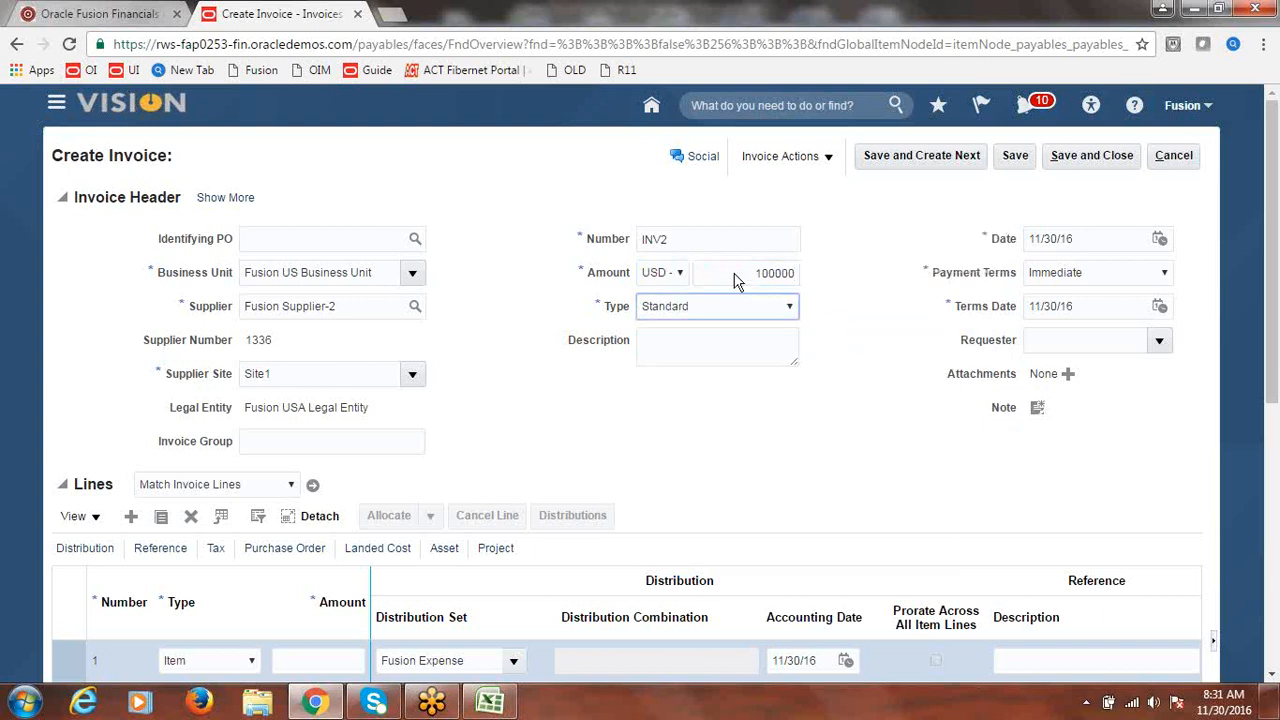
{"action": "left_click", "coordinate": [845, 346]}
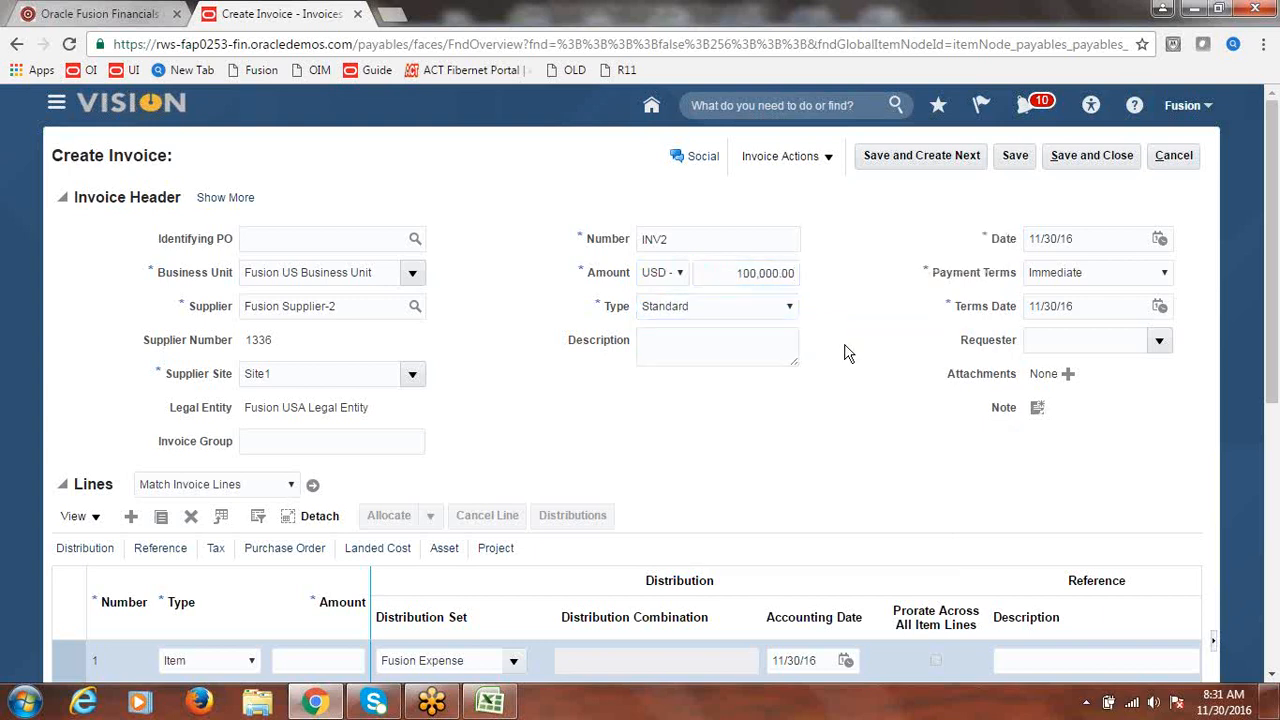
{"action": "left_click", "coordinate": [1160, 240]}
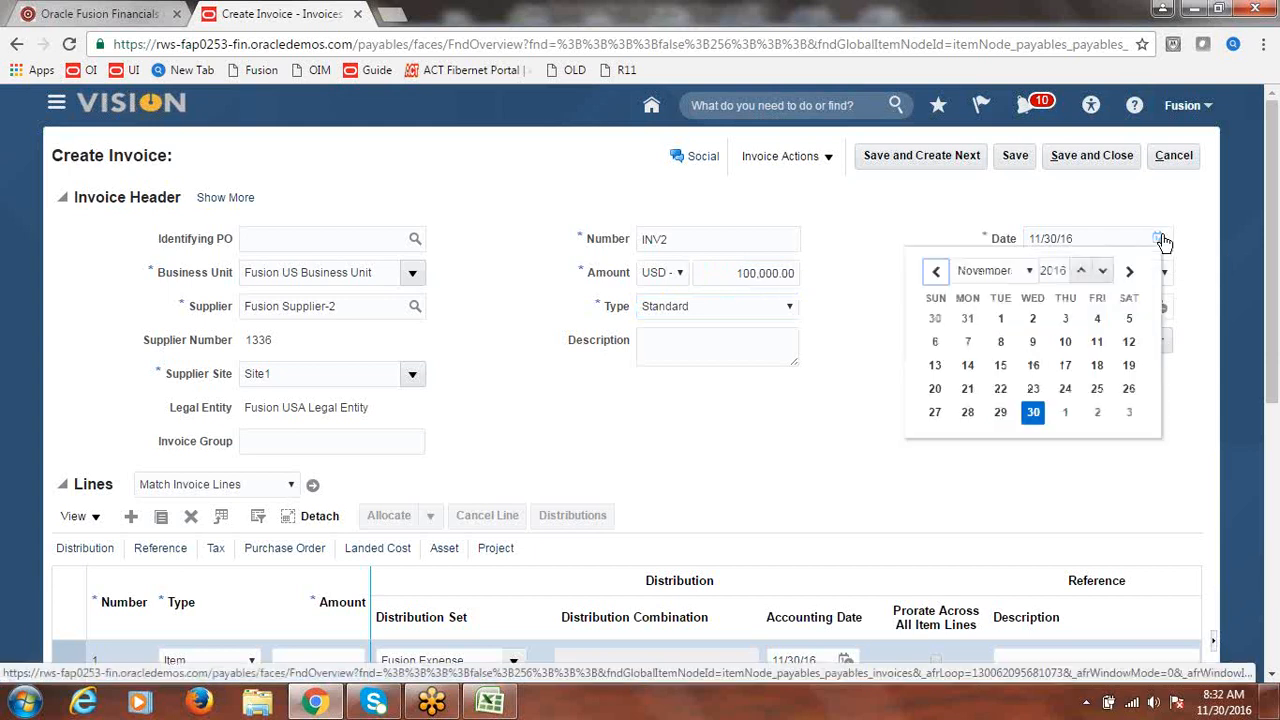
{"action": "left_click", "coordinate": [1000, 318]}
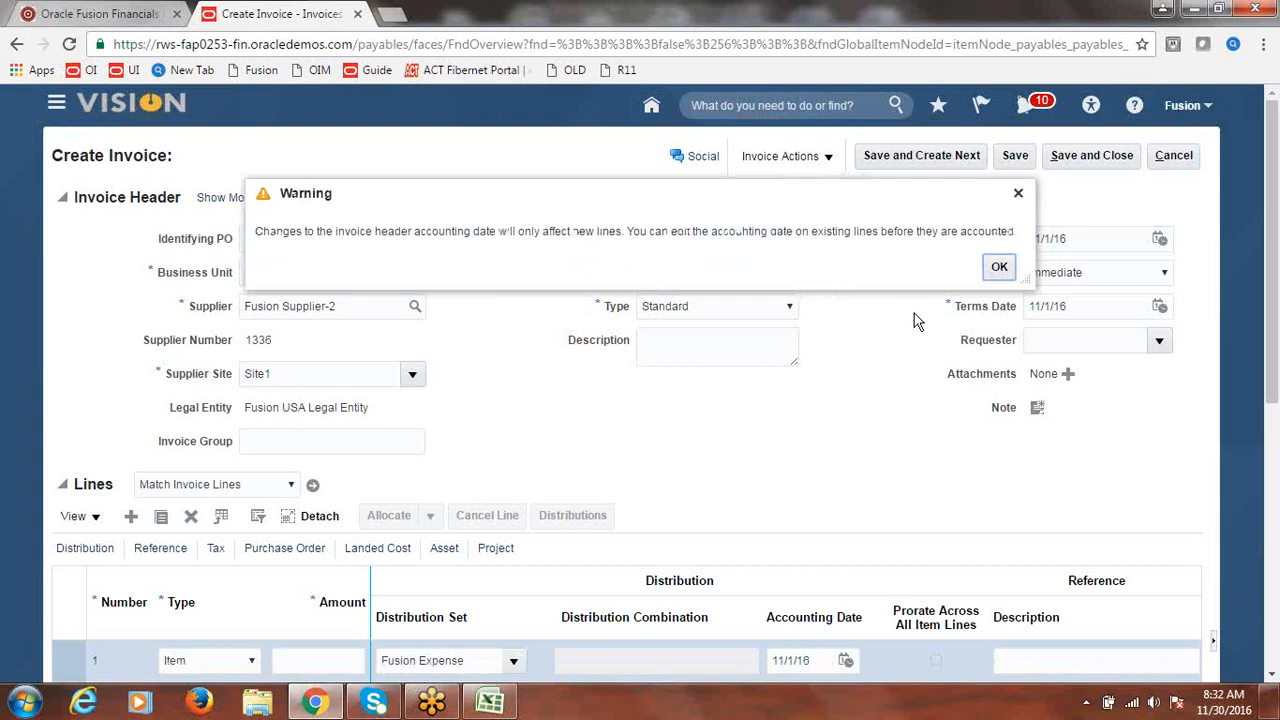
- Dismiss the accounting date warning and give line 1 an amount of 100,000
{"action": "left_click", "coordinate": [998, 269]}
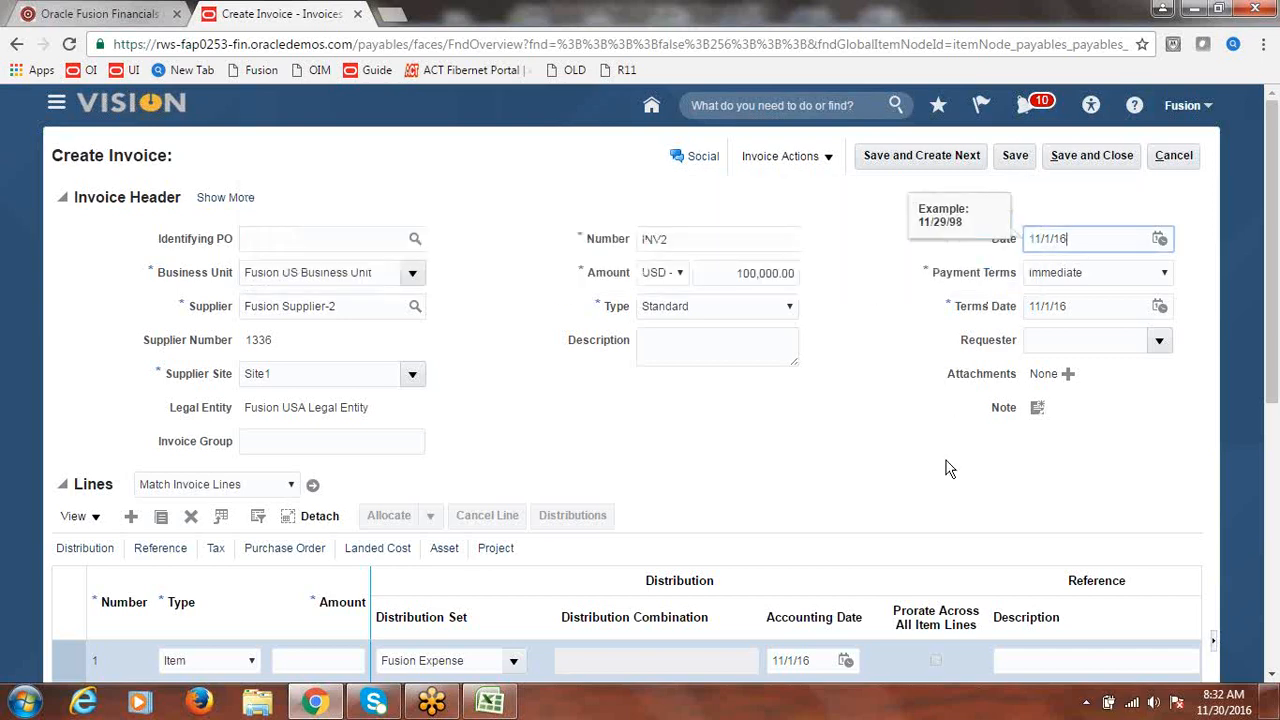
{"action": "scroll", "coordinate": [1274, 307], "scroll_direction": "down", "scroll_amount": 1}
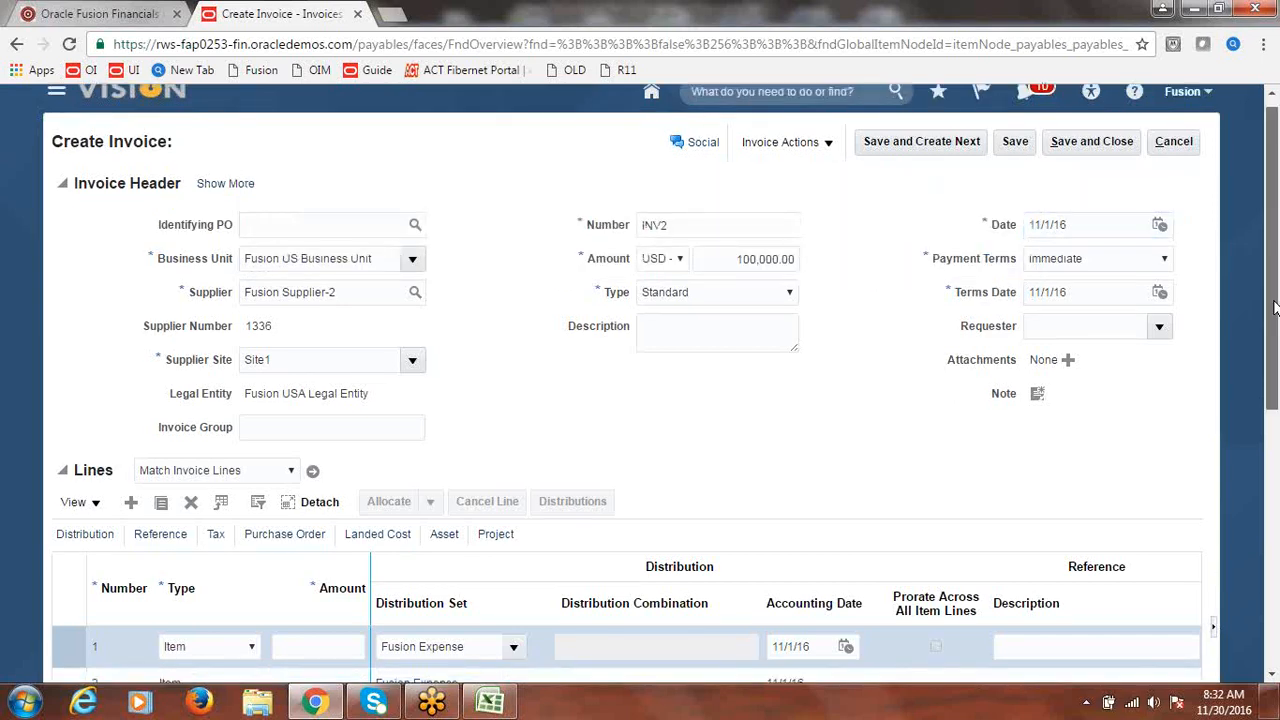
{"action": "left_click_drag", "start_coordinate": [1274, 307], "coordinate": [1276, 360]}
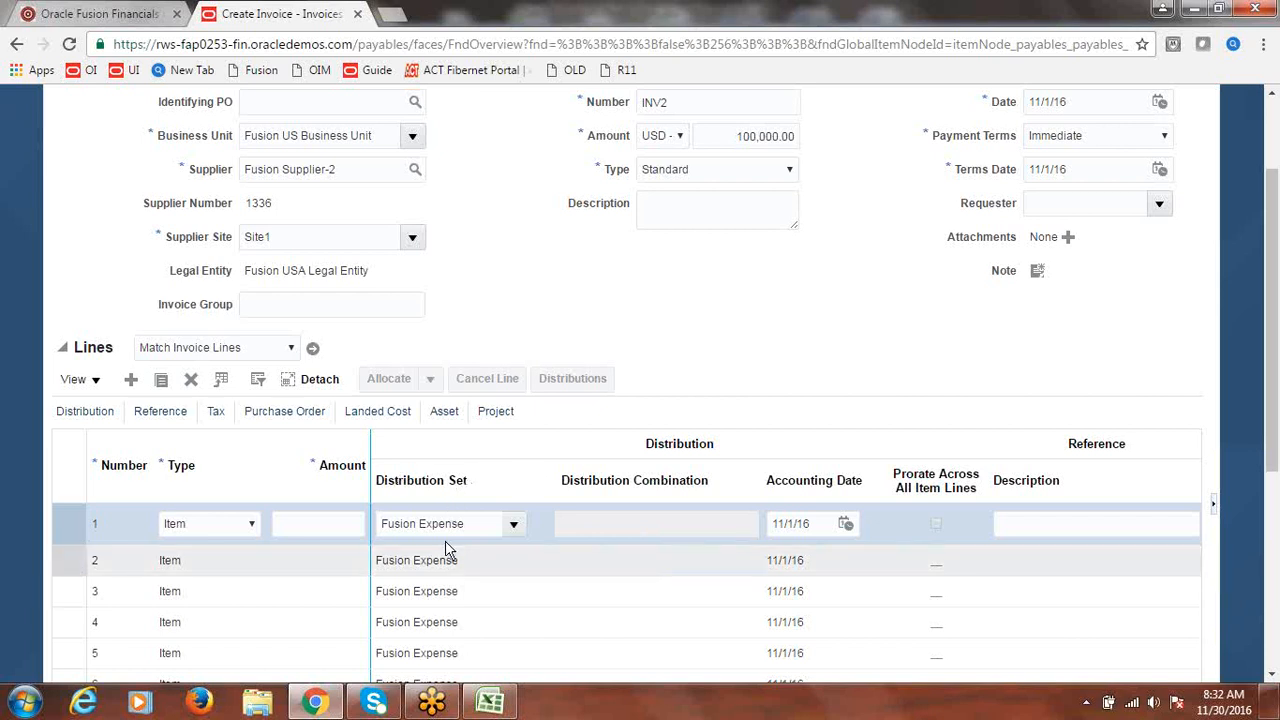
{"action": "left_click", "coordinate": [331, 523]}
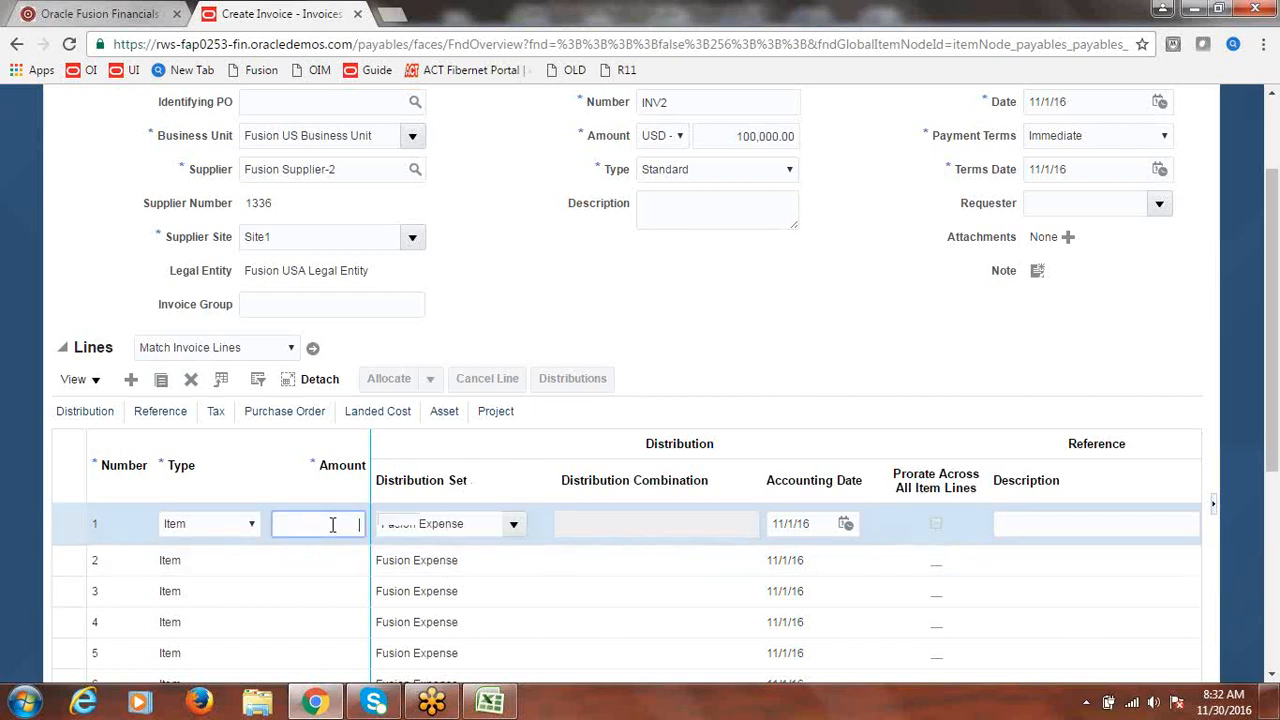
{"action": "type", "text": "100,0"}
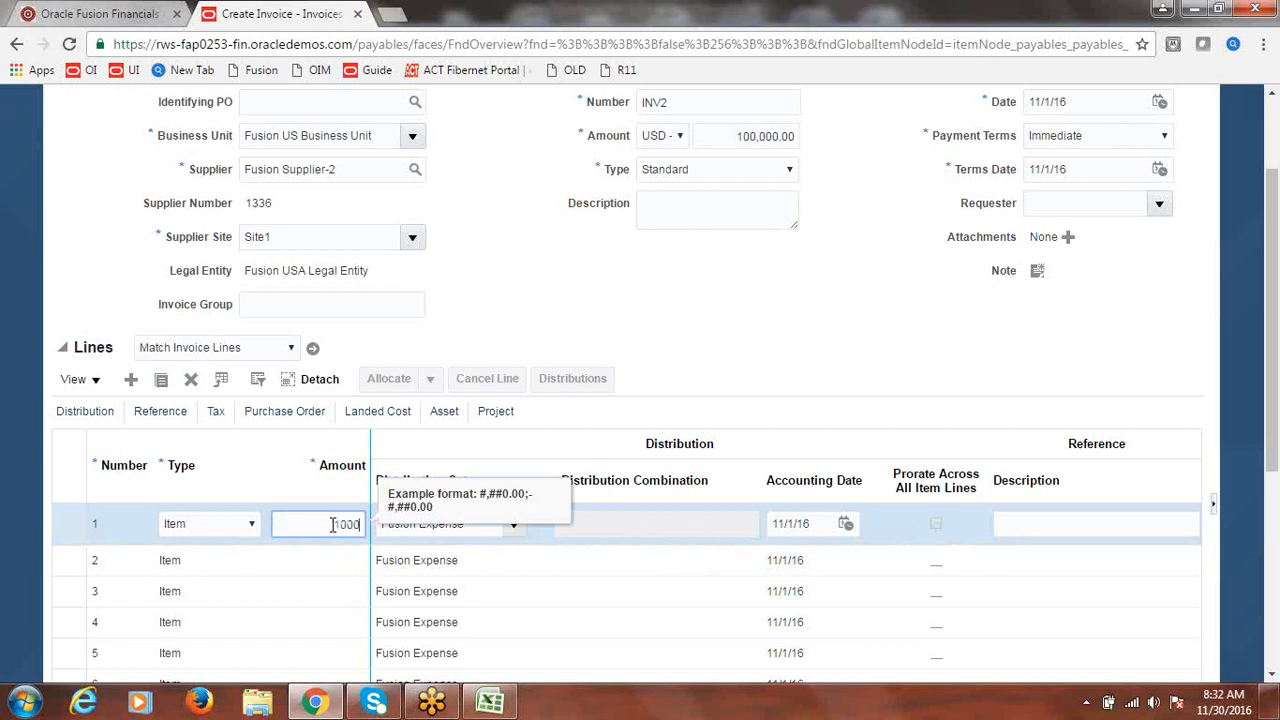
{"action": "type", "text": "00"}
{"action": "key", "text": "Tab"}
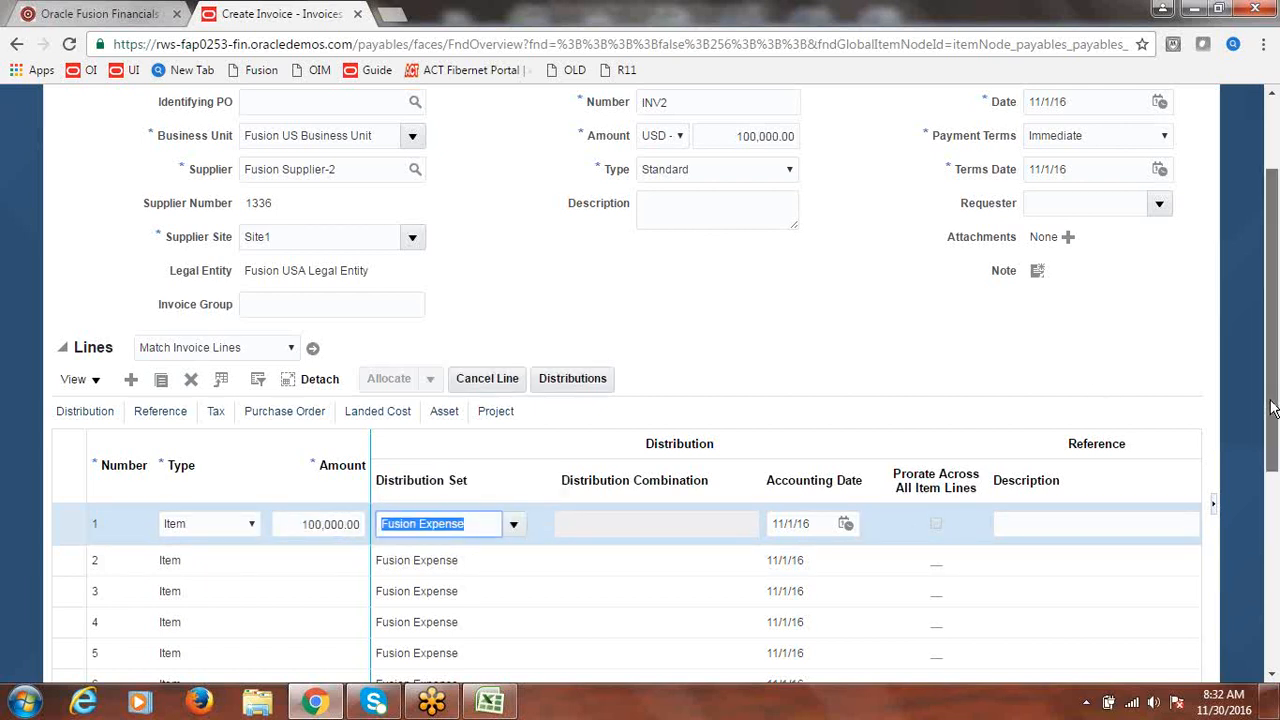
- Validate invoice INV2 from Invoice Actions
{"action": "left_click_drag", "start_coordinate": [1272, 407], "coordinate": [1276, 303]}
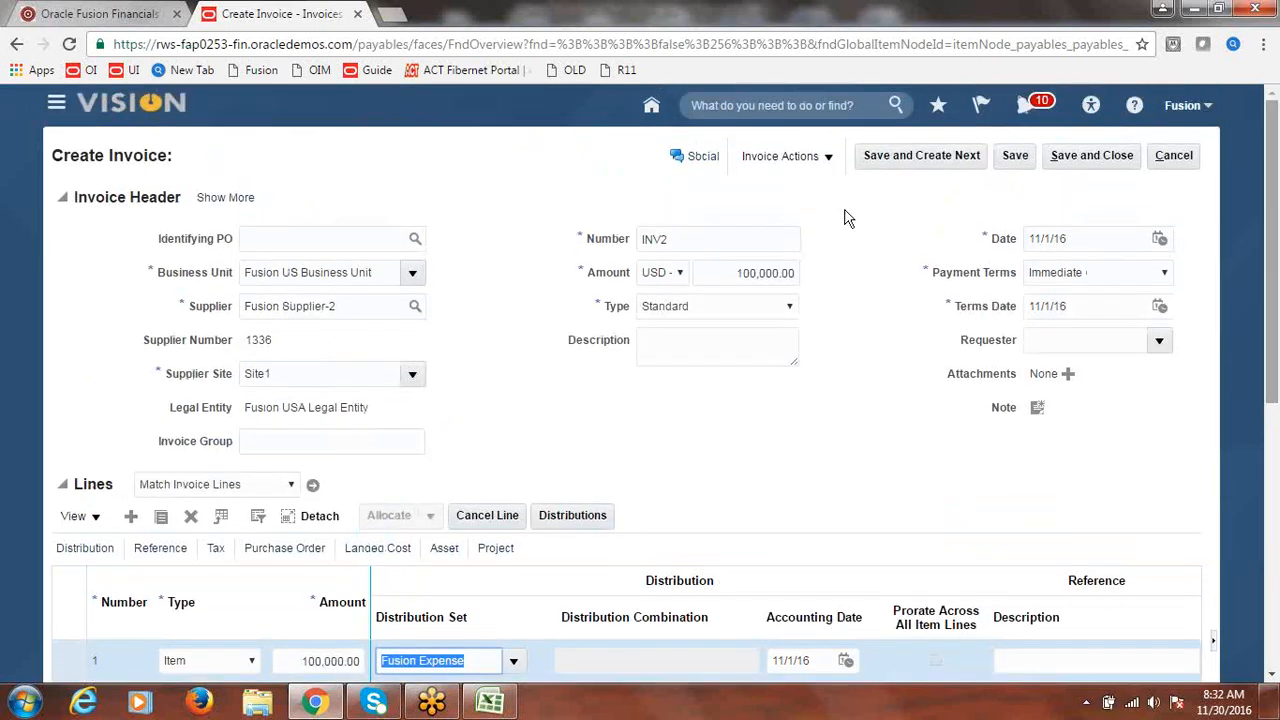
{"action": "left_click", "coordinate": [812, 156]}
{"action": "left_click", "coordinate": [797, 242]}
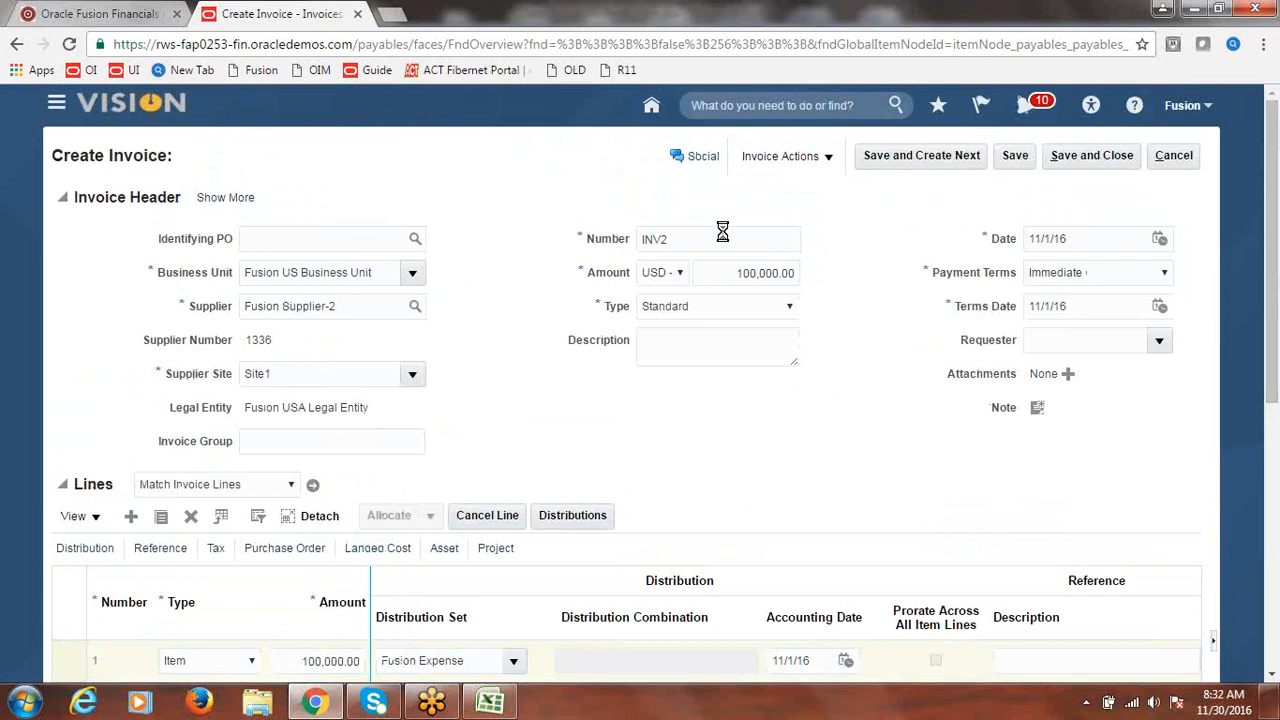
- Post INV2 to the ledger, check its 11/1/16 due date, and save and close it
{"action": "left_click", "coordinate": [590, 160]}
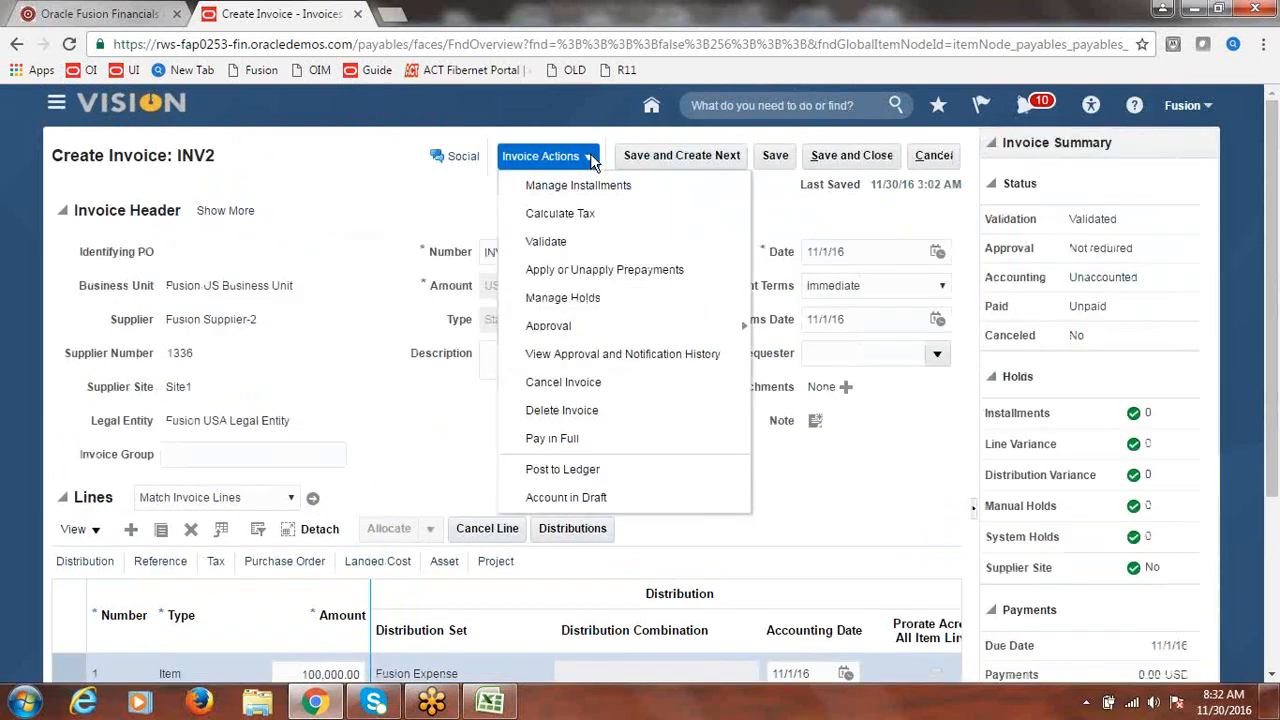
{"action": "left_click", "coordinate": [566, 467]}
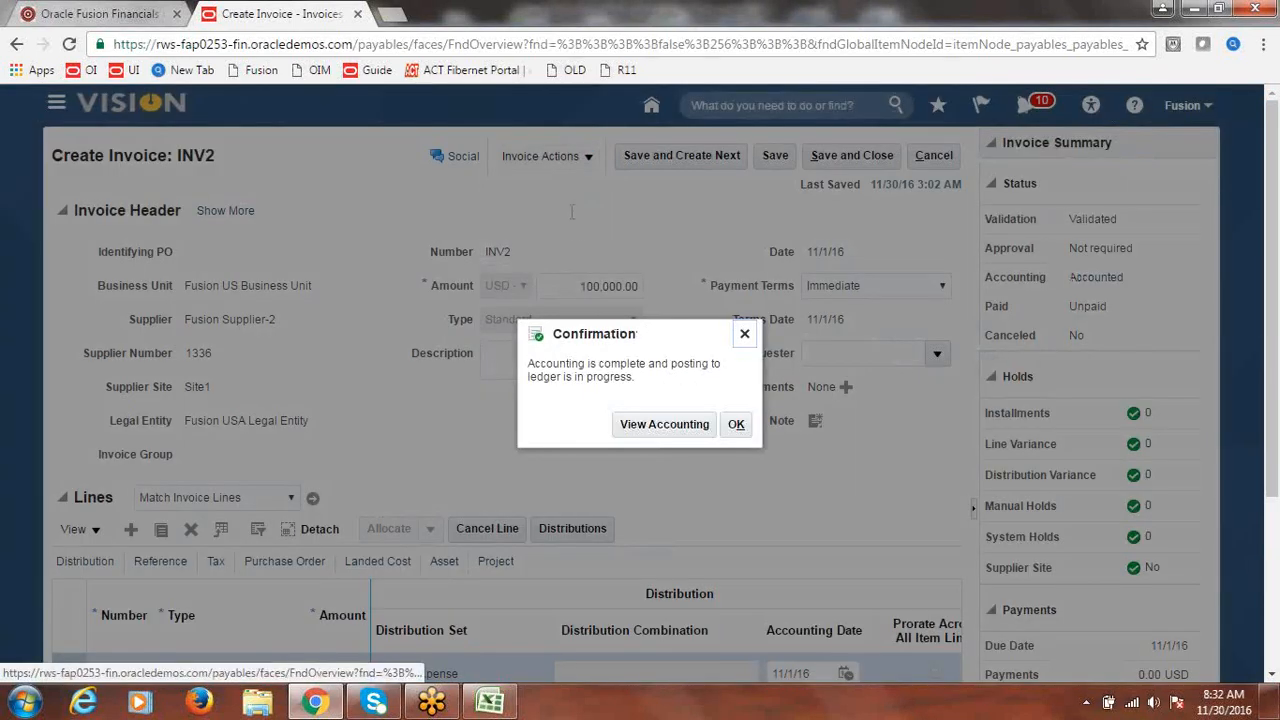
{"action": "left_click", "coordinate": [735, 424]}
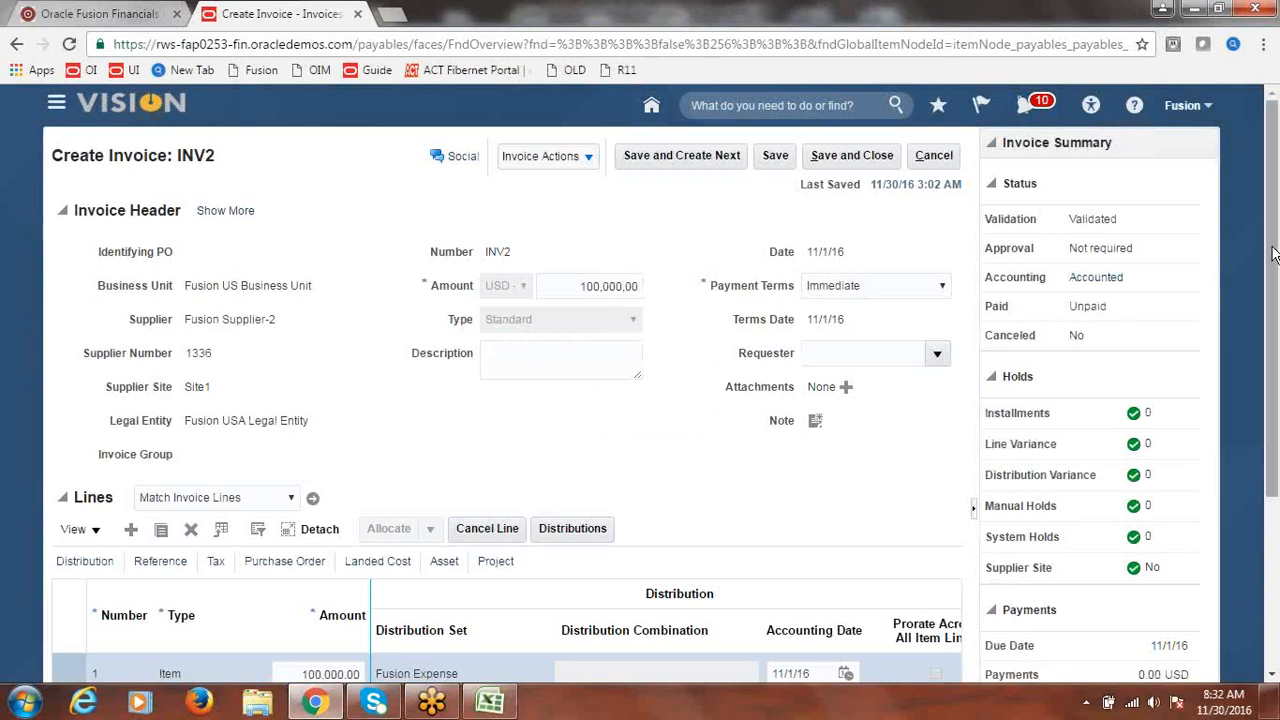
{"action": "scroll", "coordinate": [1272, 254], "scroll_direction": "down", "scroll_amount": 3}
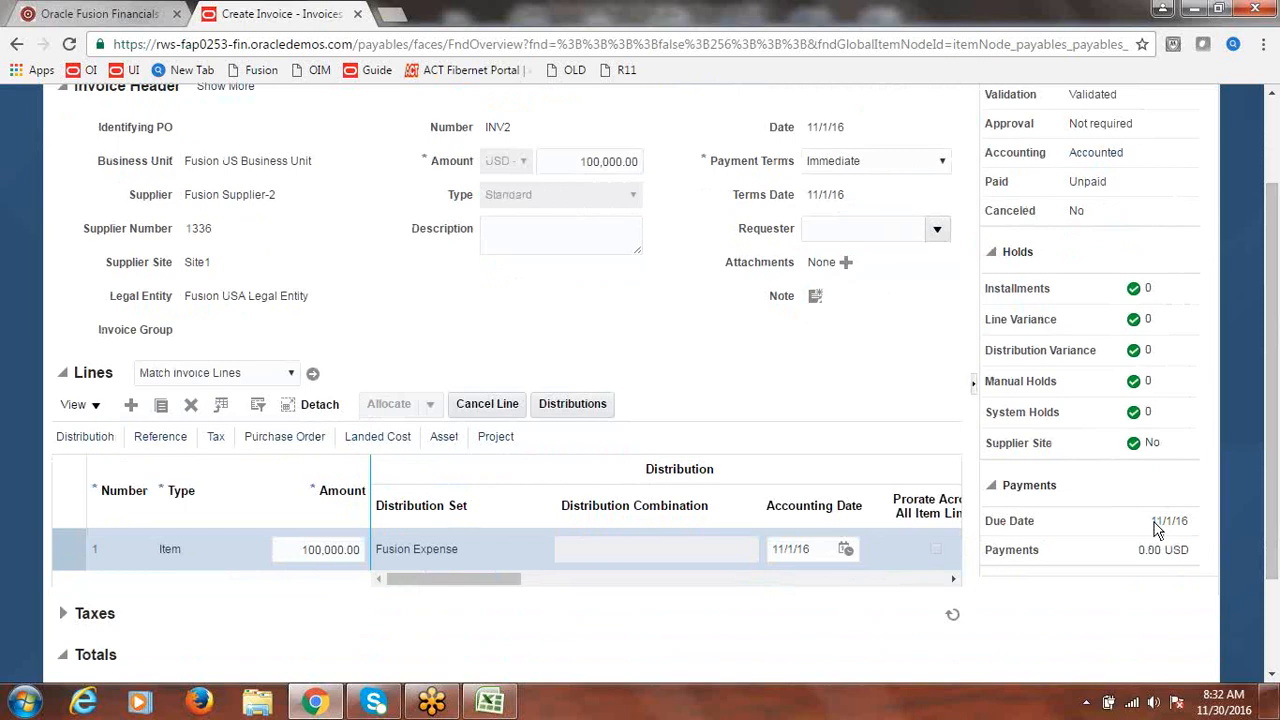
{"action": "left_click_drag", "start_coordinate": [1154, 524], "coordinate": [1189, 527]}
{"action": "scroll", "coordinate": [1275, 537], "scroll_direction": "up", "scroll_amount": 1}
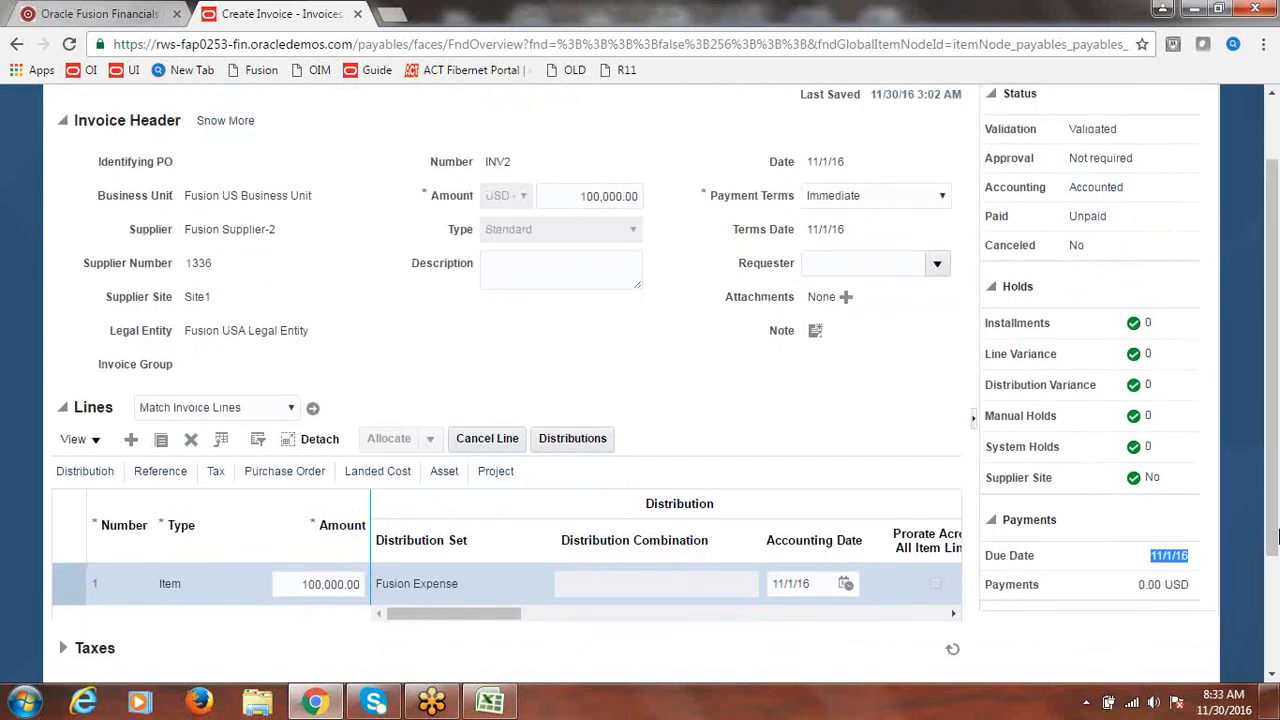
{"action": "scroll", "coordinate": [1275, 537], "scroll_direction": "up", "scroll_amount": 2}
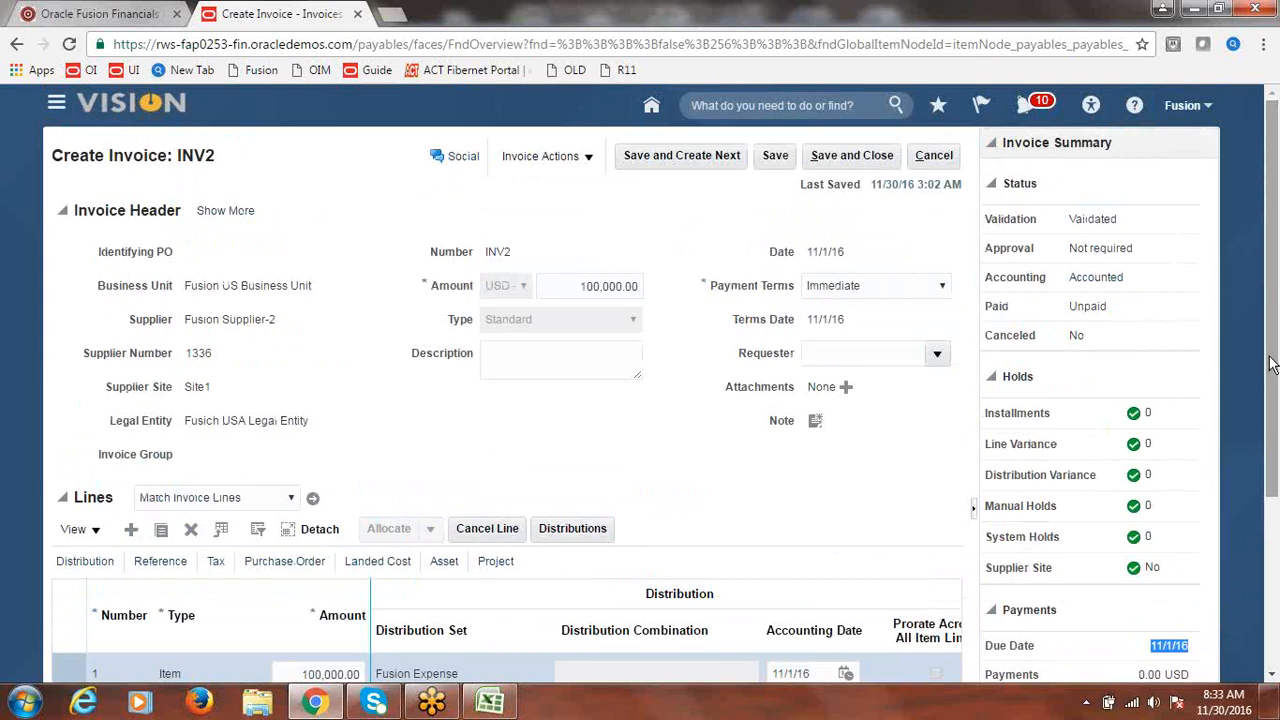
{"action": "left_click", "coordinate": [858, 160]}
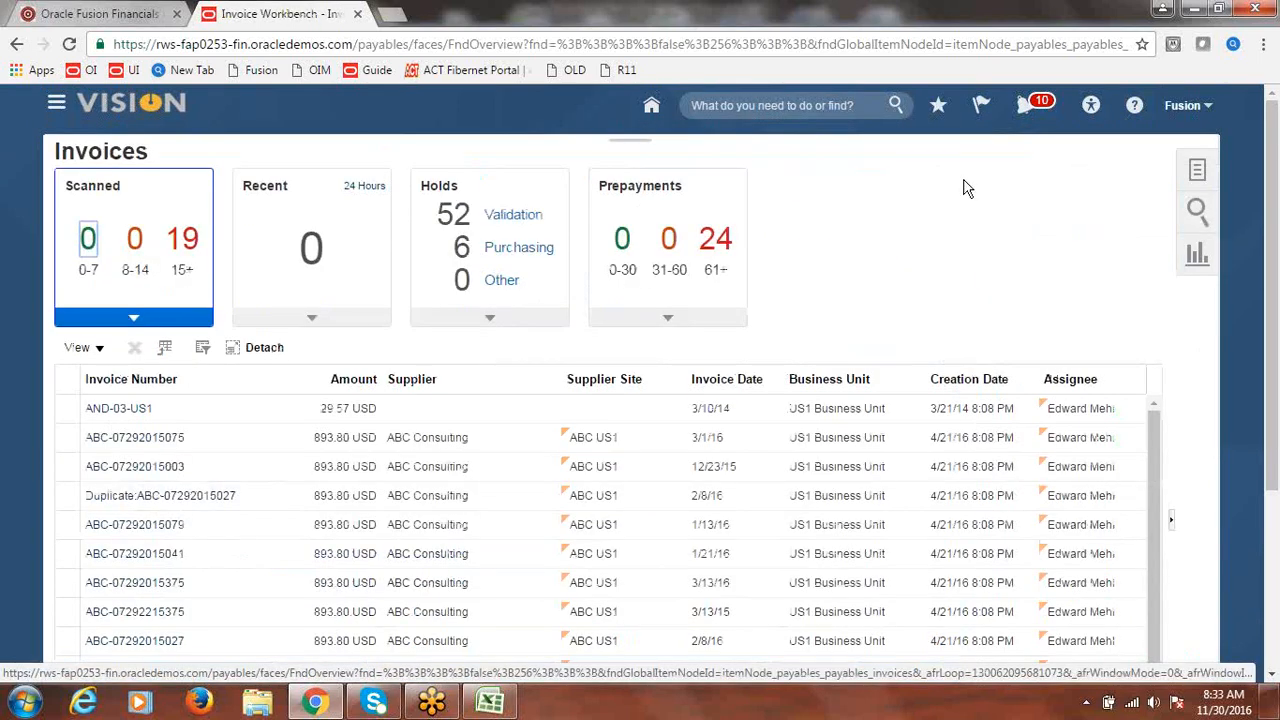
- Start a new payment in Payments for Fusion US Business Unit
{"action": "left_click", "coordinate": [55, 106]}
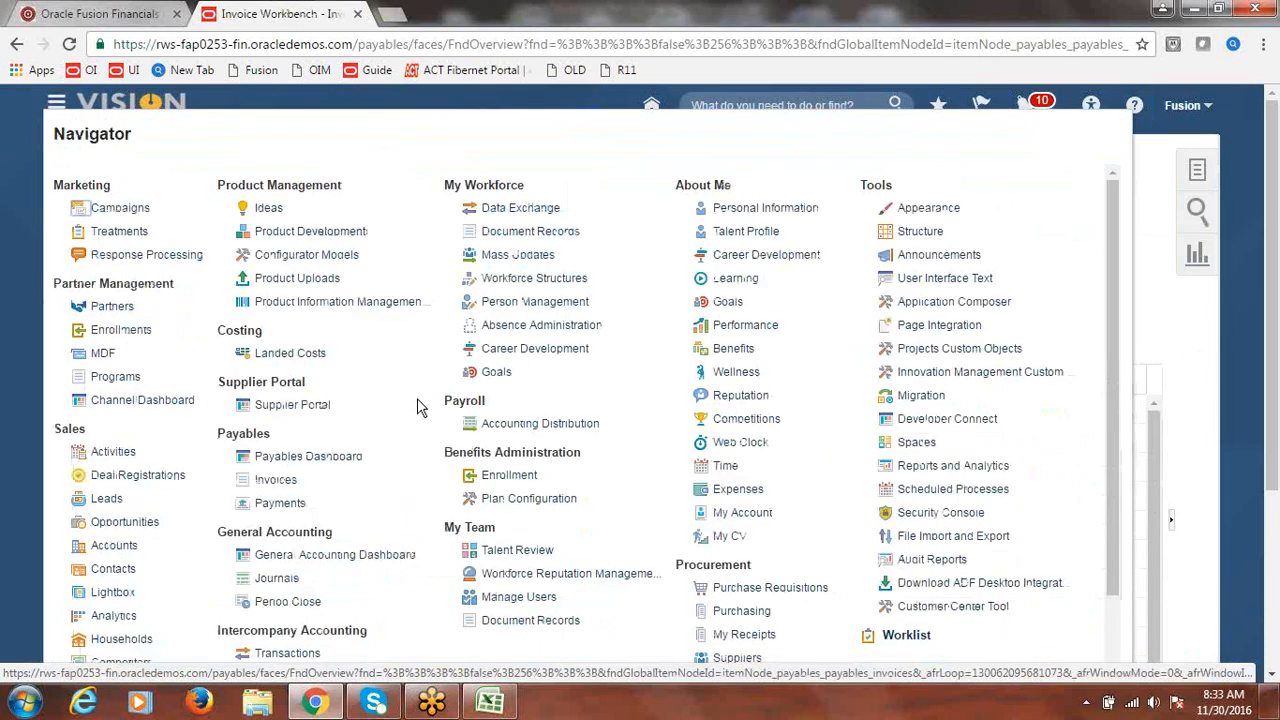
{"action": "left_click", "coordinate": [270, 508]}
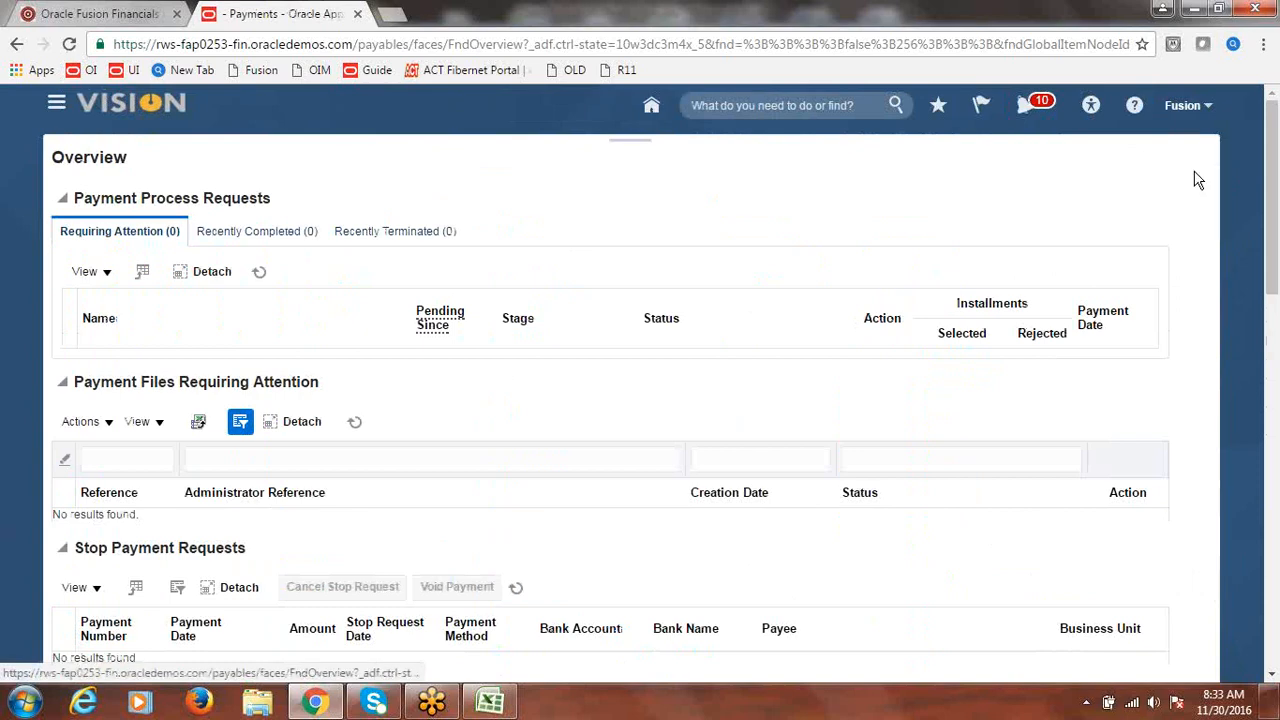
{"action": "left_click", "coordinate": [1197, 175]}
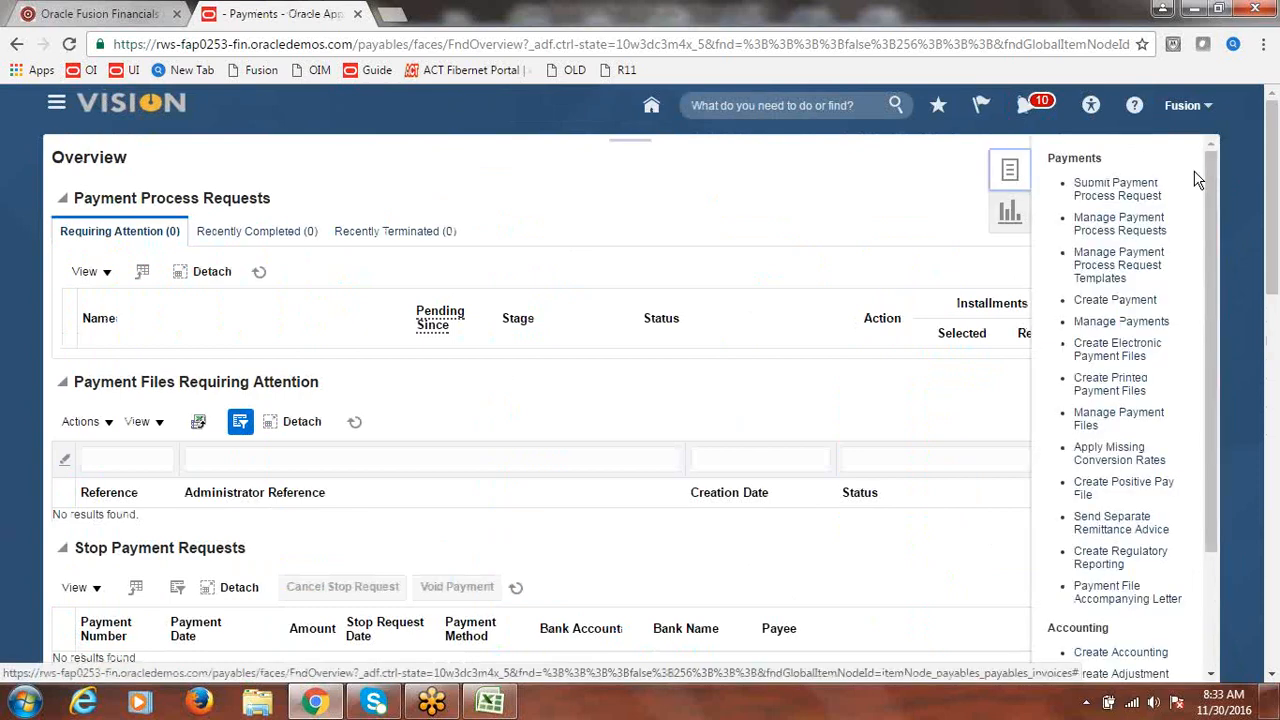
{"action": "left_click", "coordinate": [1113, 304]}
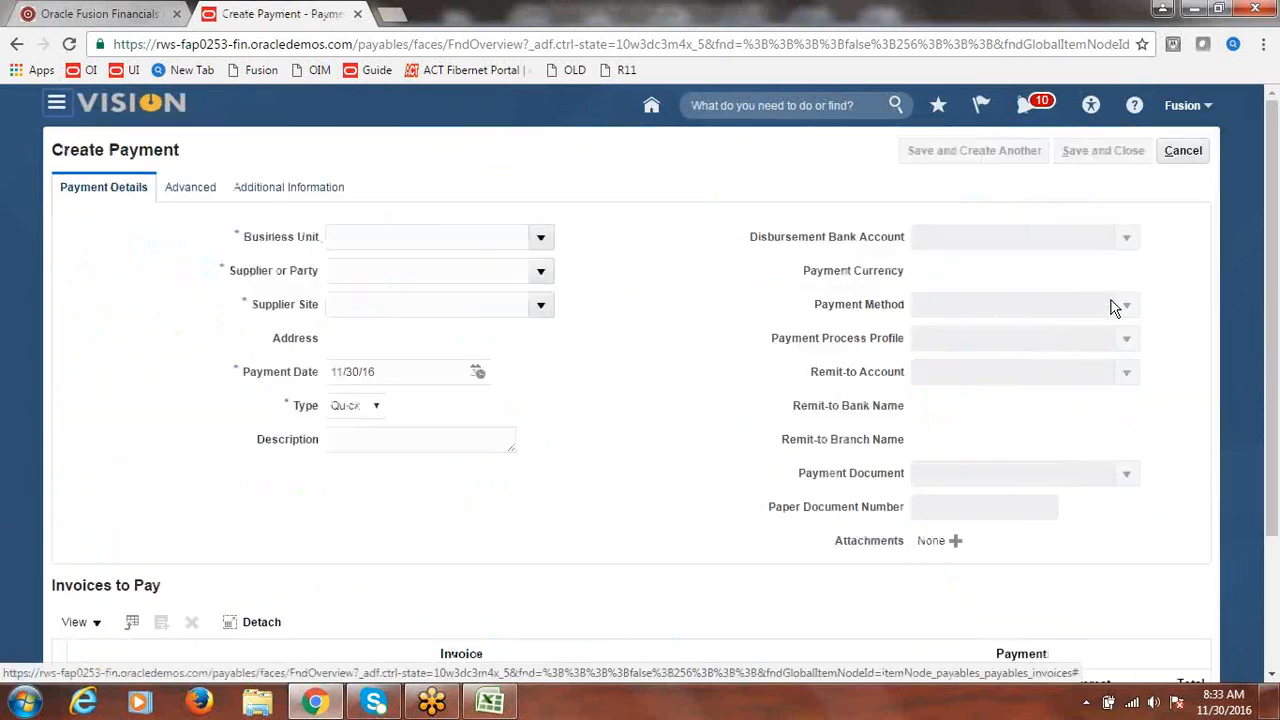
{"action": "left_click", "coordinate": [545, 238]}
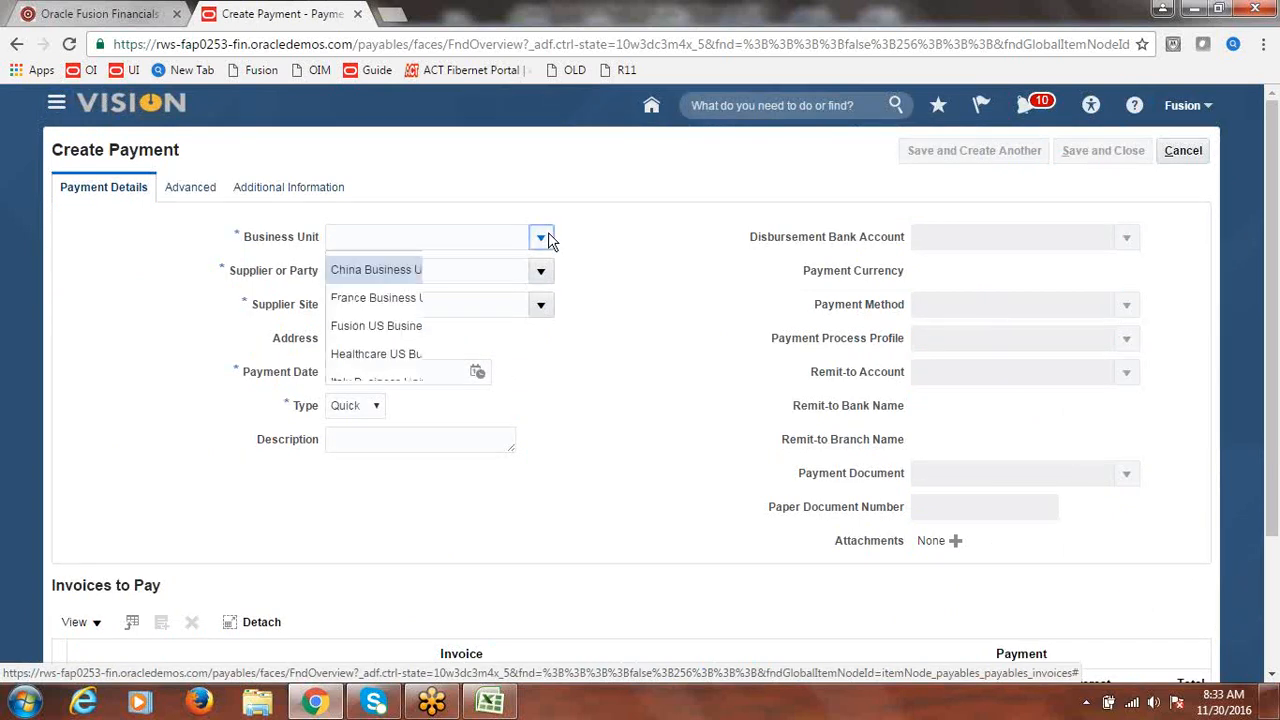
{"action": "left_click", "coordinate": [430, 326]}
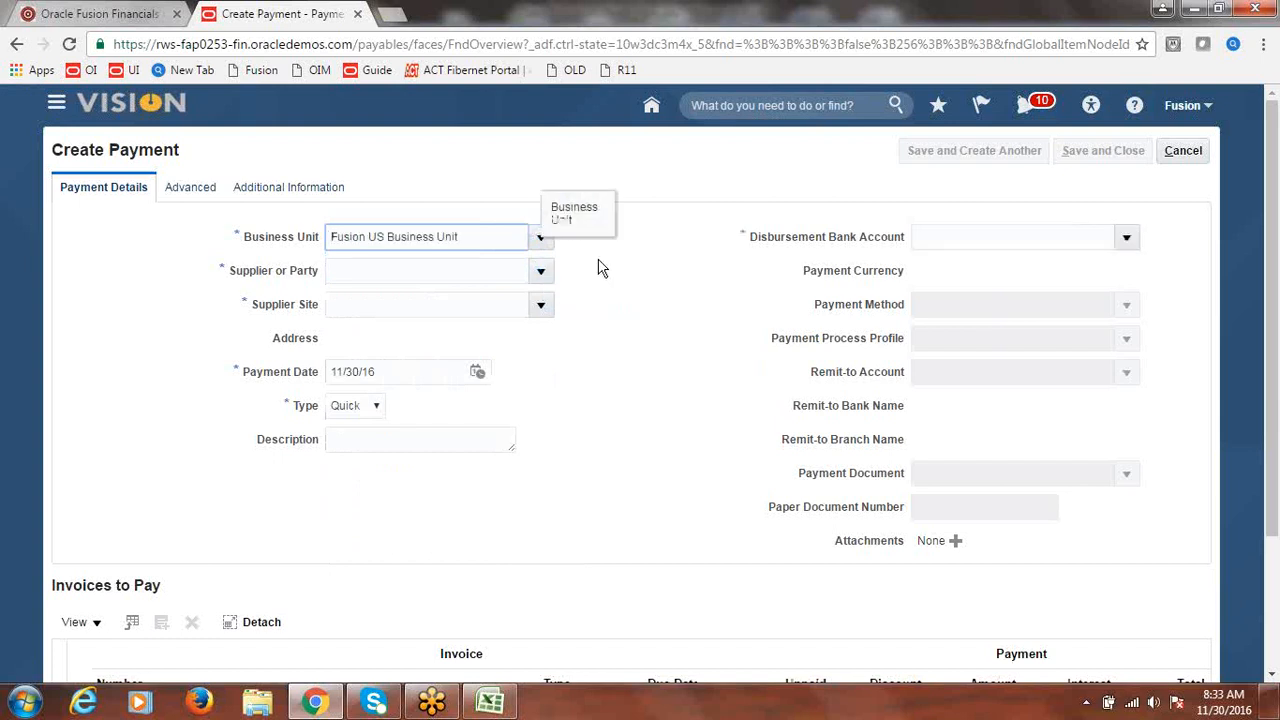
- Set the payment's supplier to Fusion Supplier-2
{"action": "left_click", "coordinate": [541, 271]}
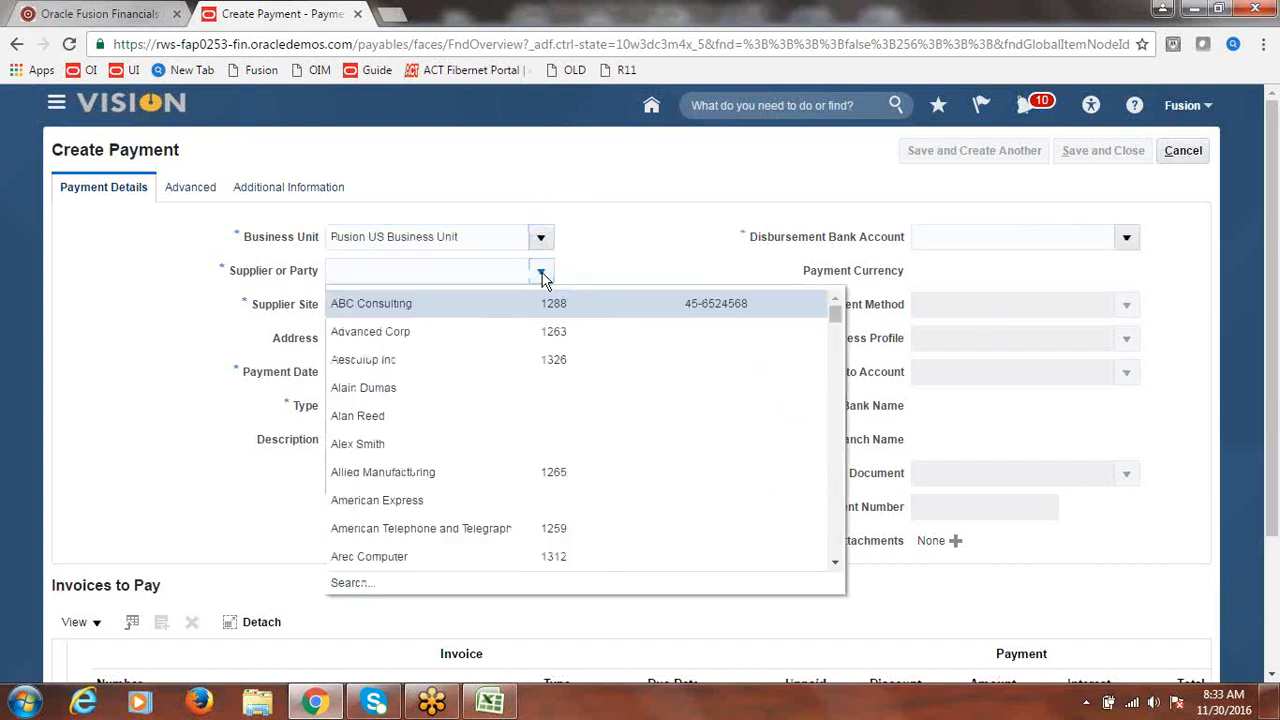
{"action": "left_click", "coordinate": [609, 249]}
{"action": "left_click", "coordinate": [442, 271]}
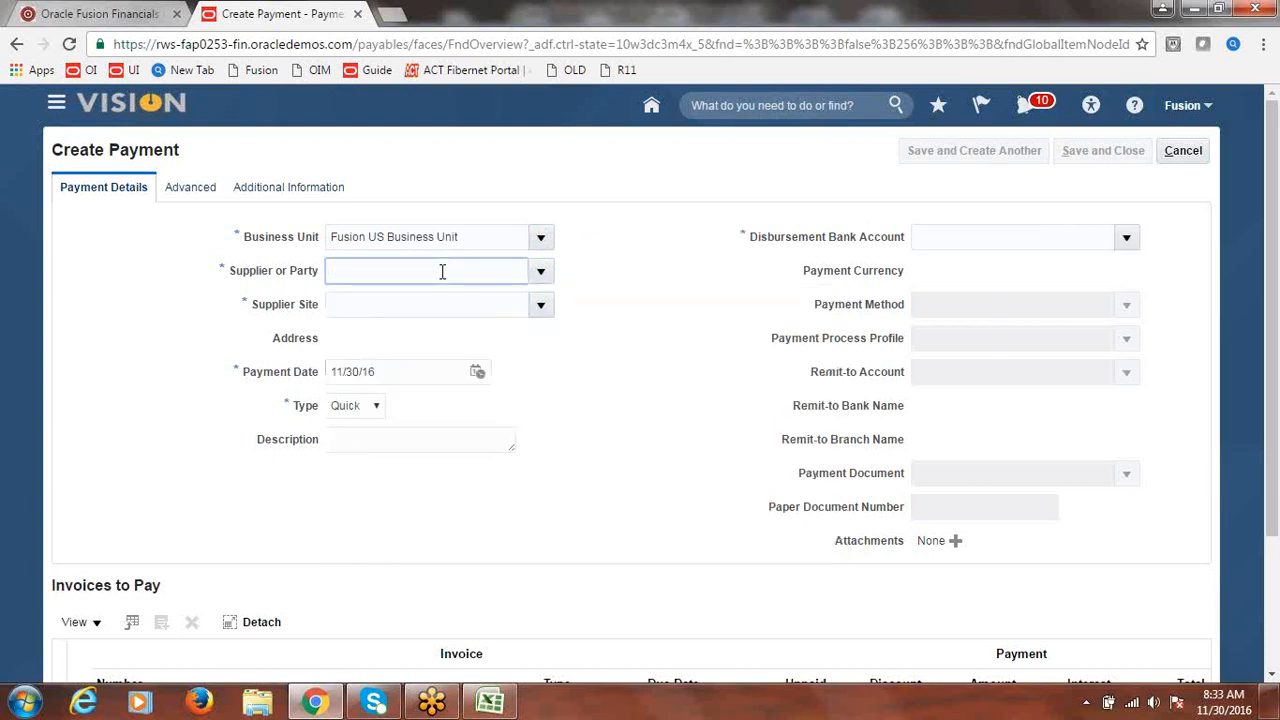
{"action": "type", "text": "Fusion Supplier-1"}
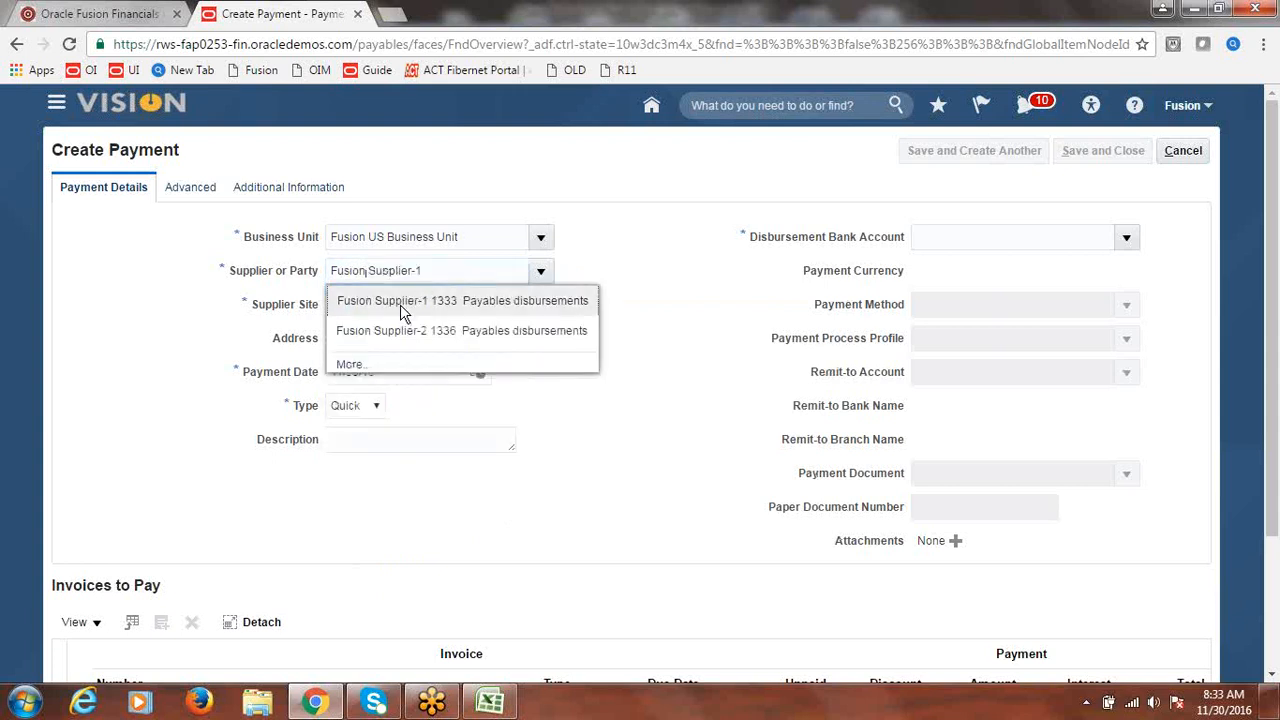
{"action": "left_click", "coordinate": [400, 304]}
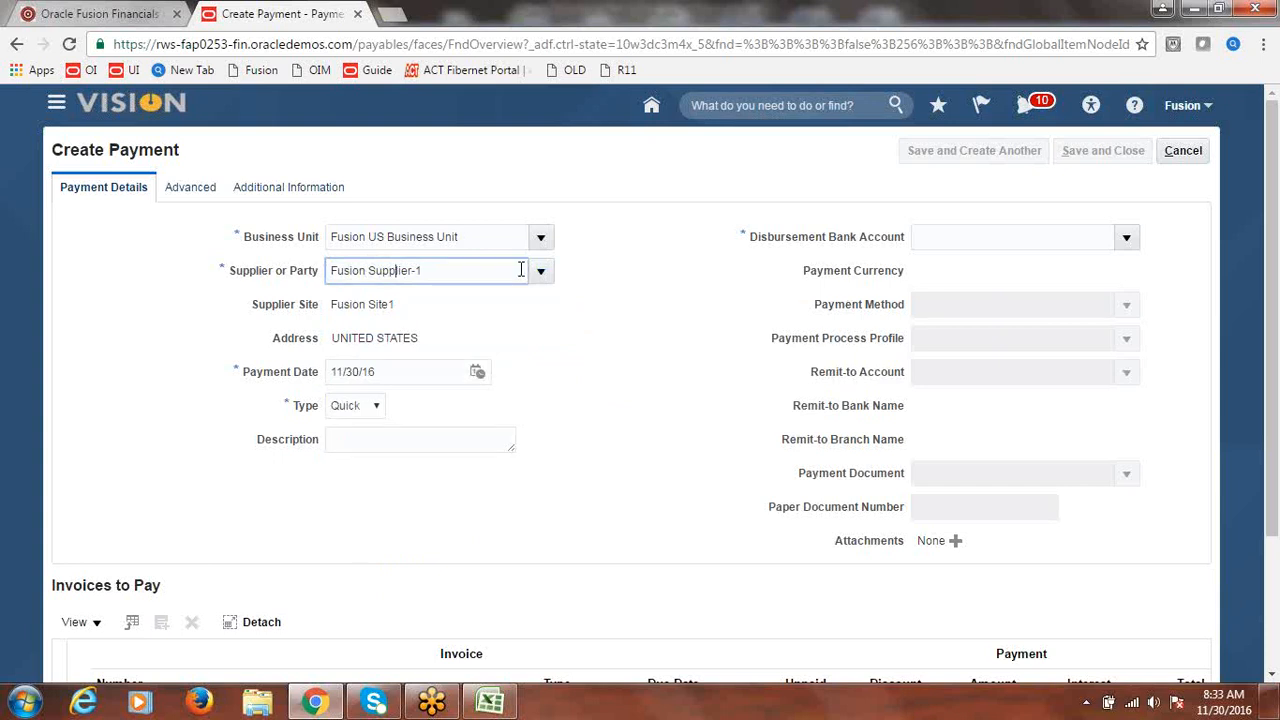
{"action": "left_click_drag", "start_coordinate": [465, 269], "coordinate": [285, 290]}
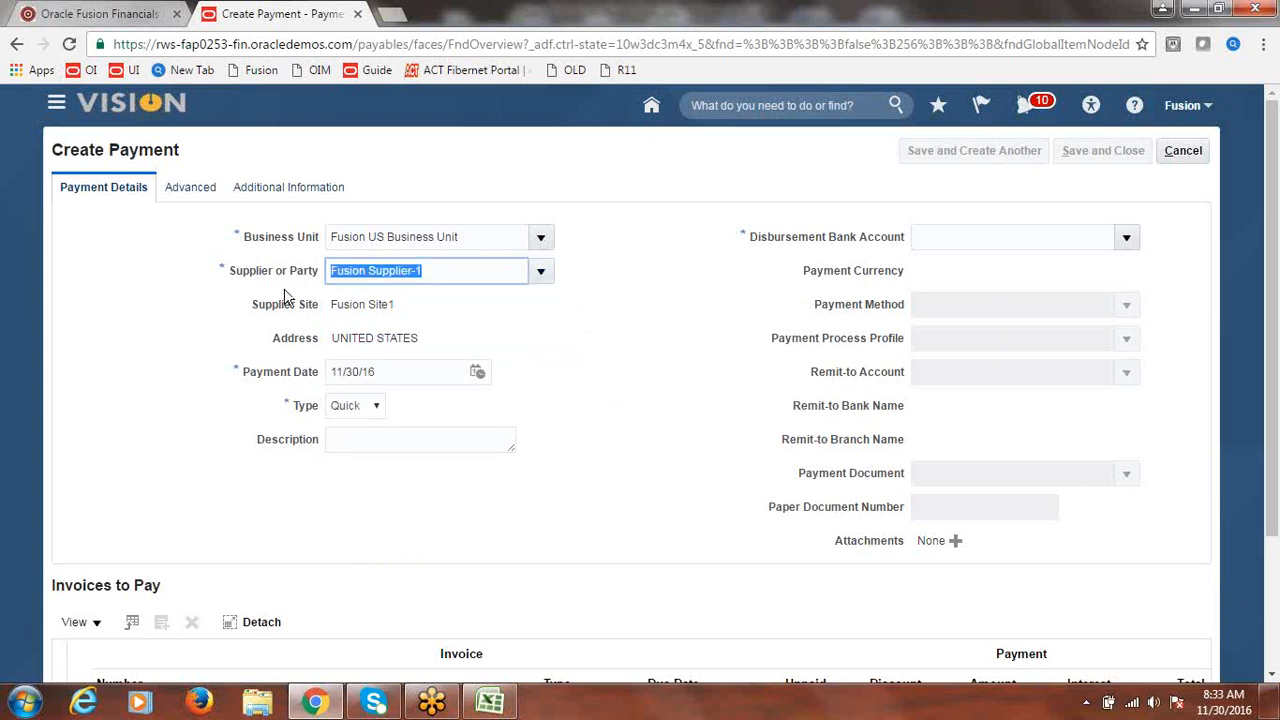
{"action": "type", "text": "F"}
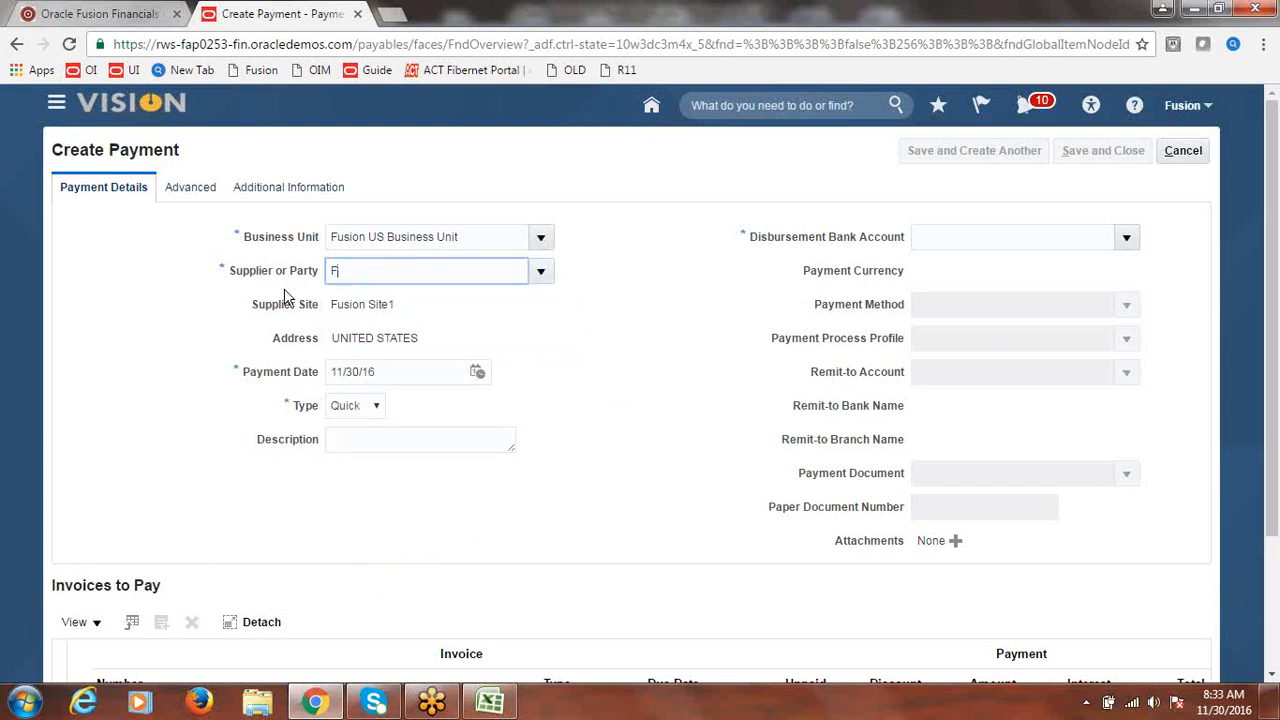
{"action": "type", "text": "usion"}
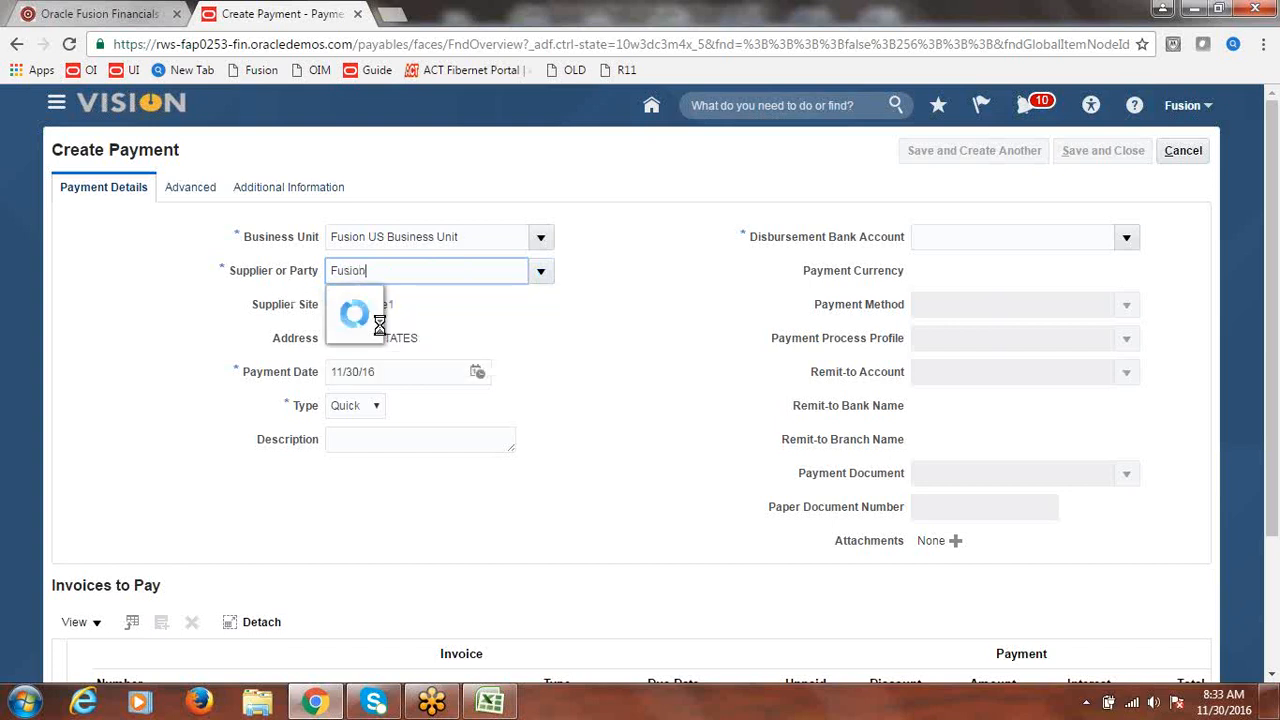
{"action": "left_click", "coordinate": [398, 332]}
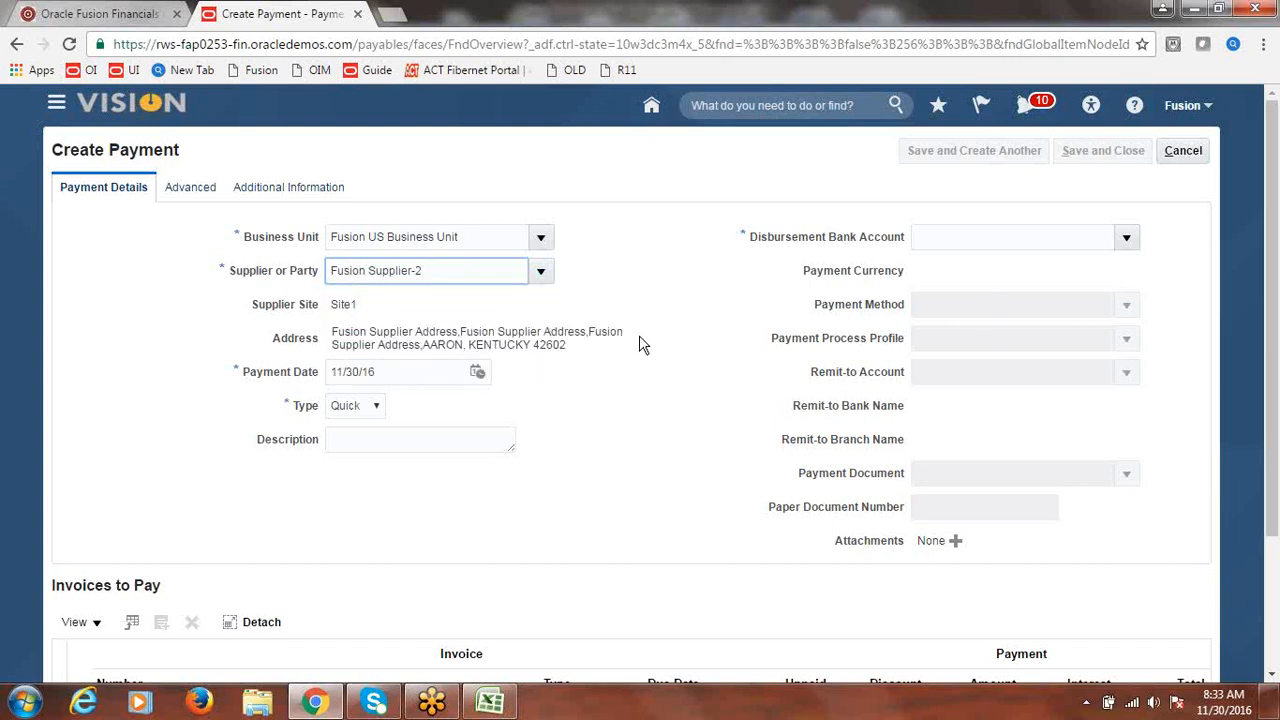
{"action": "left_click", "coordinate": [559, 374]}
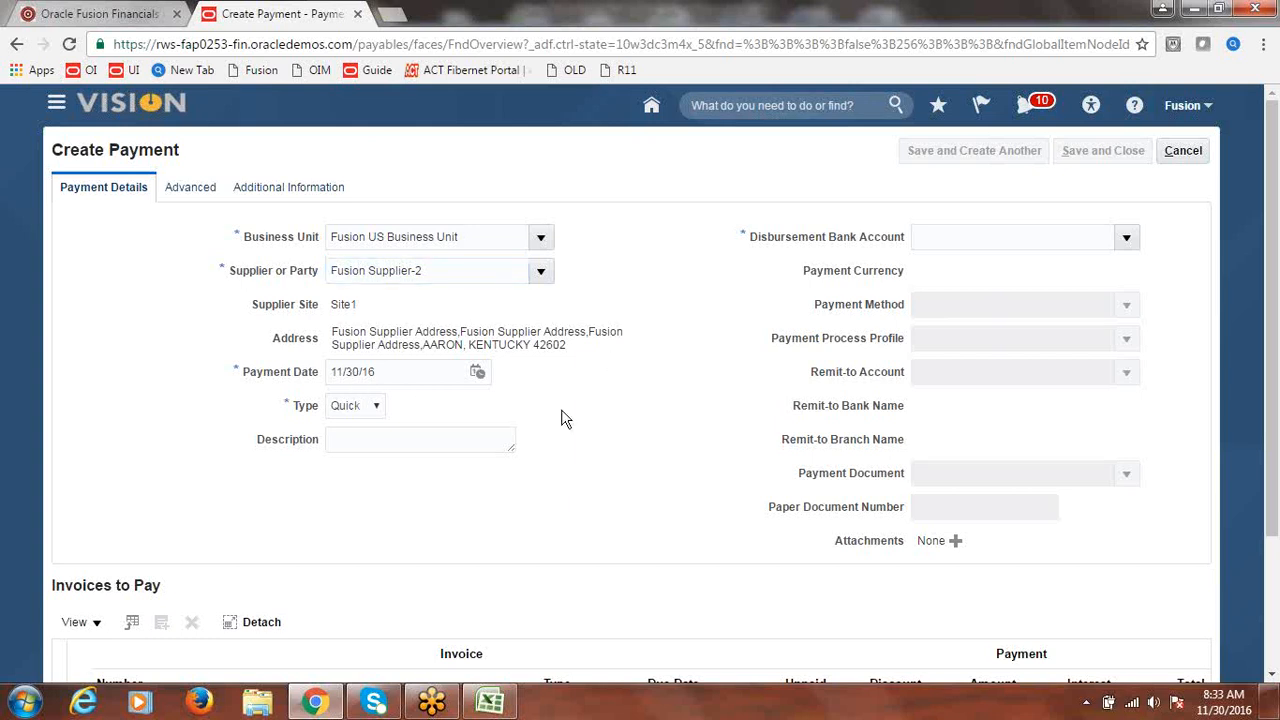
- Pay from Fusion Corporate Account with Fusion Payment Process Profile and the Fusion Check document
{"action": "left_click", "coordinate": [1126, 237]}
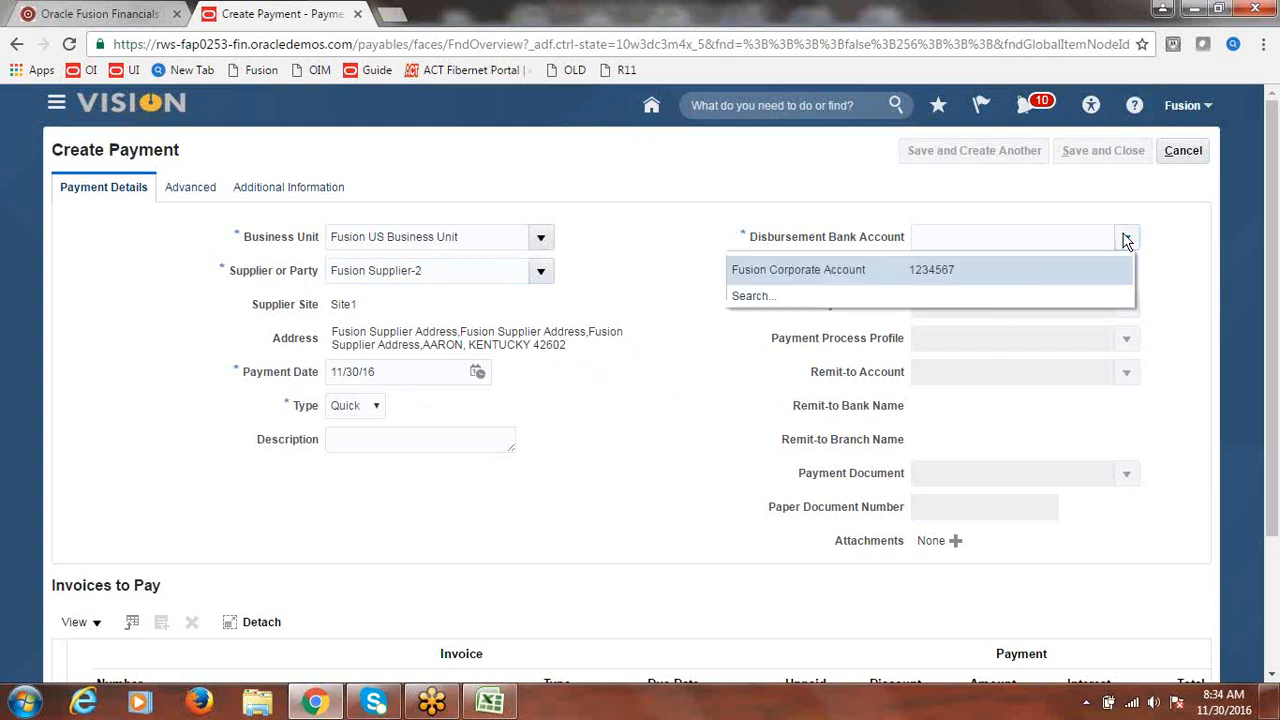
{"action": "left_click", "coordinate": [843, 270]}
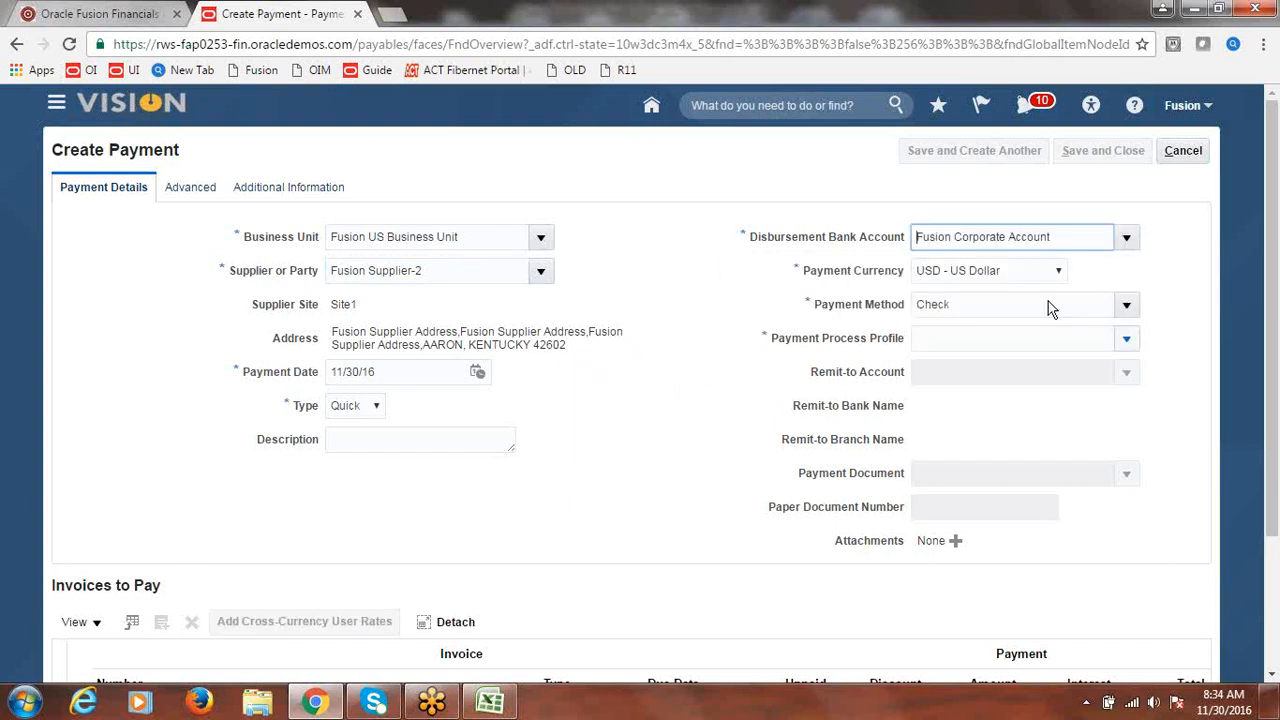
{"action": "left_click", "coordinate": [1127, 337]}
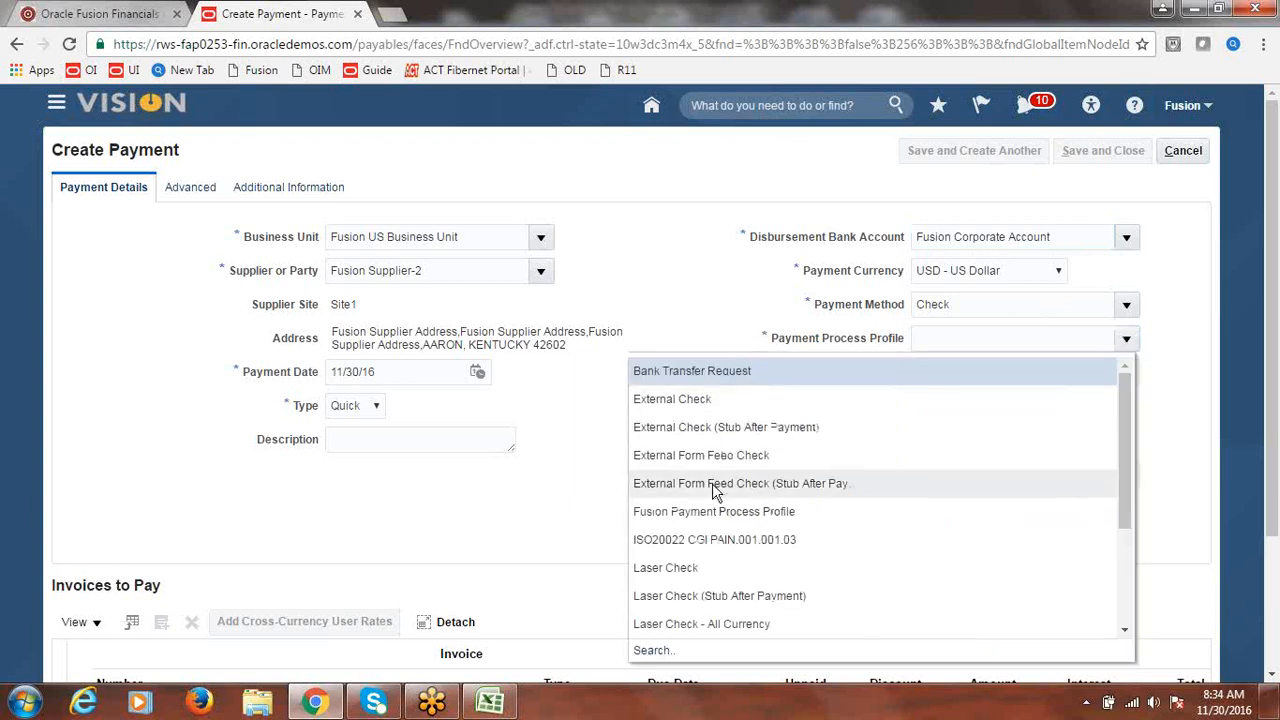
{"action": "left_click", "coordinate": [710, 513]}
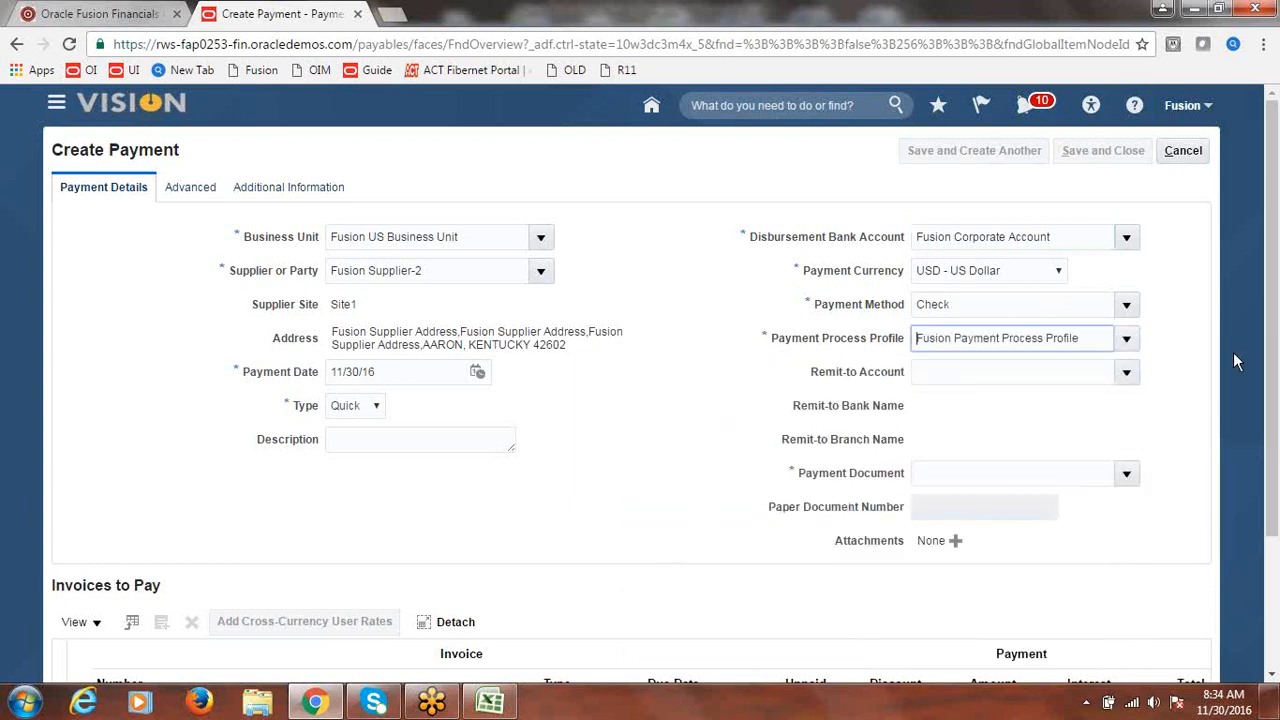
{"action": "left_click", "coordinate": [1128, 472]}
{"action": "left_click", "coordinate": [964, 538]}
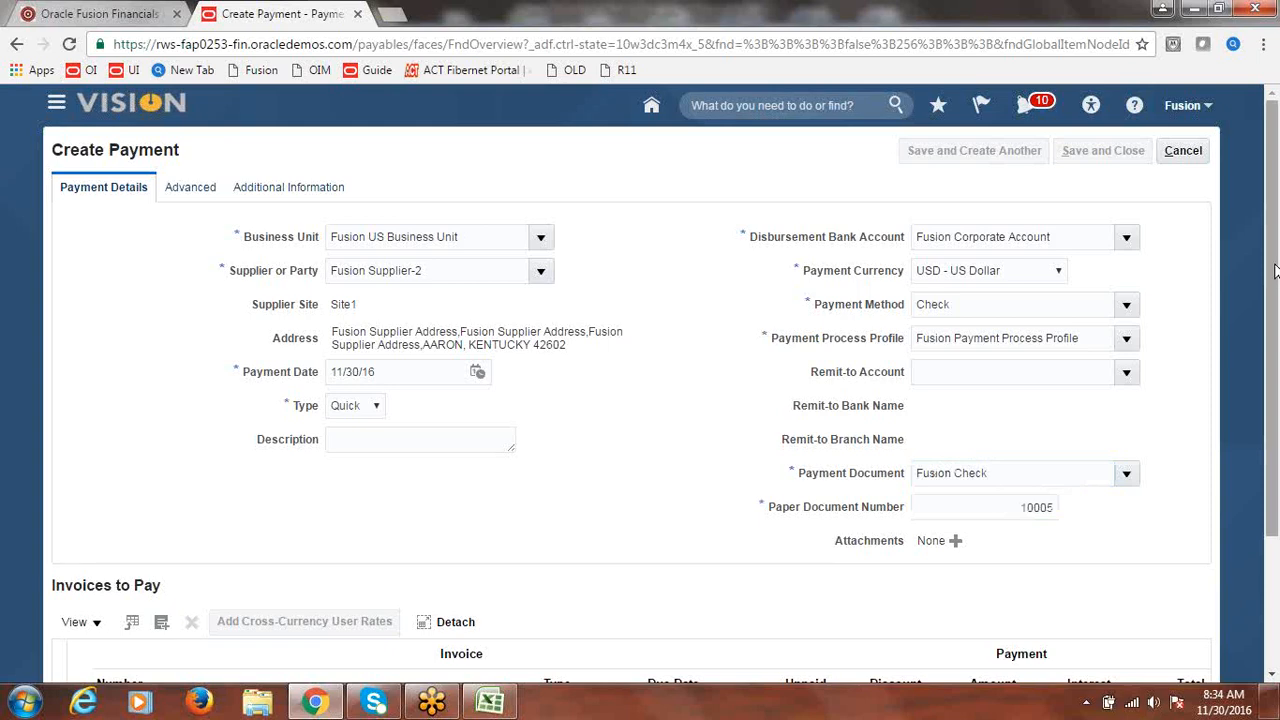
{"action": "left_click_drag", "start_coordinate": [1275, 271], "coordinate": [1277, 388]}
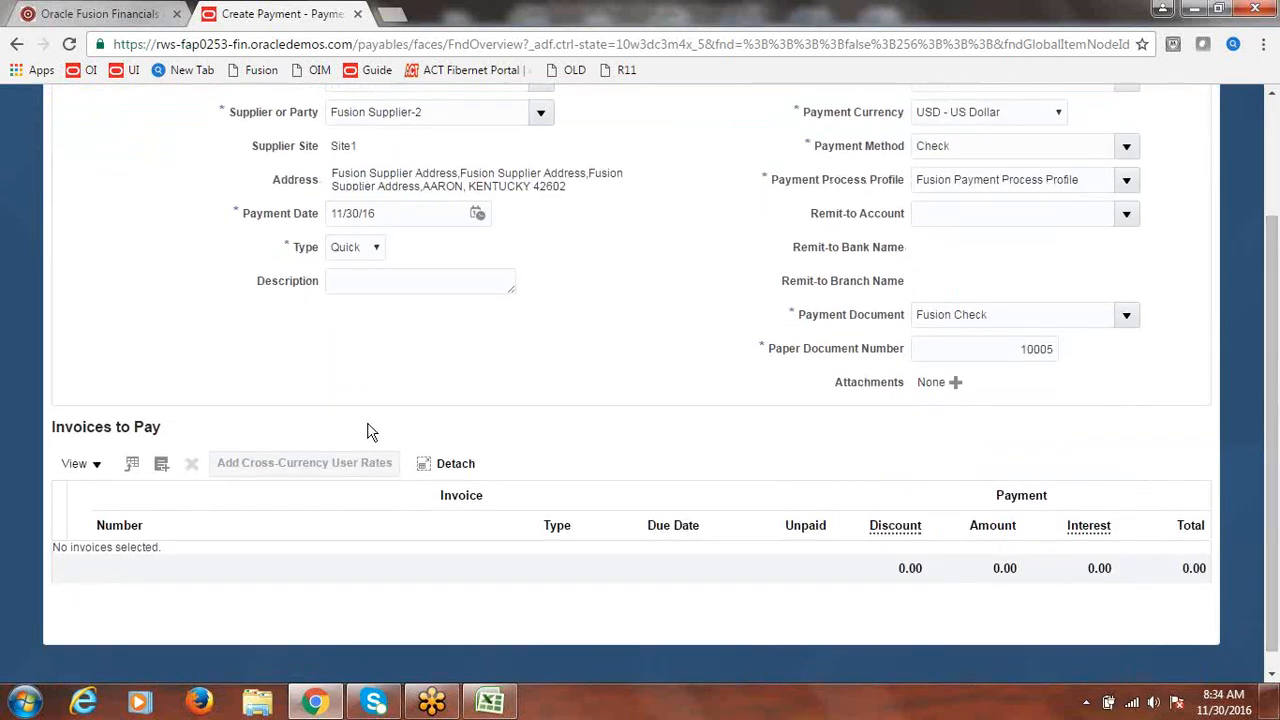
- Add invoice INV2 to the payment: 100,000.00 plus 1,208.33 interest, 101,208.33 total
{"action": "left_click", "coordinate": [165, 469]}
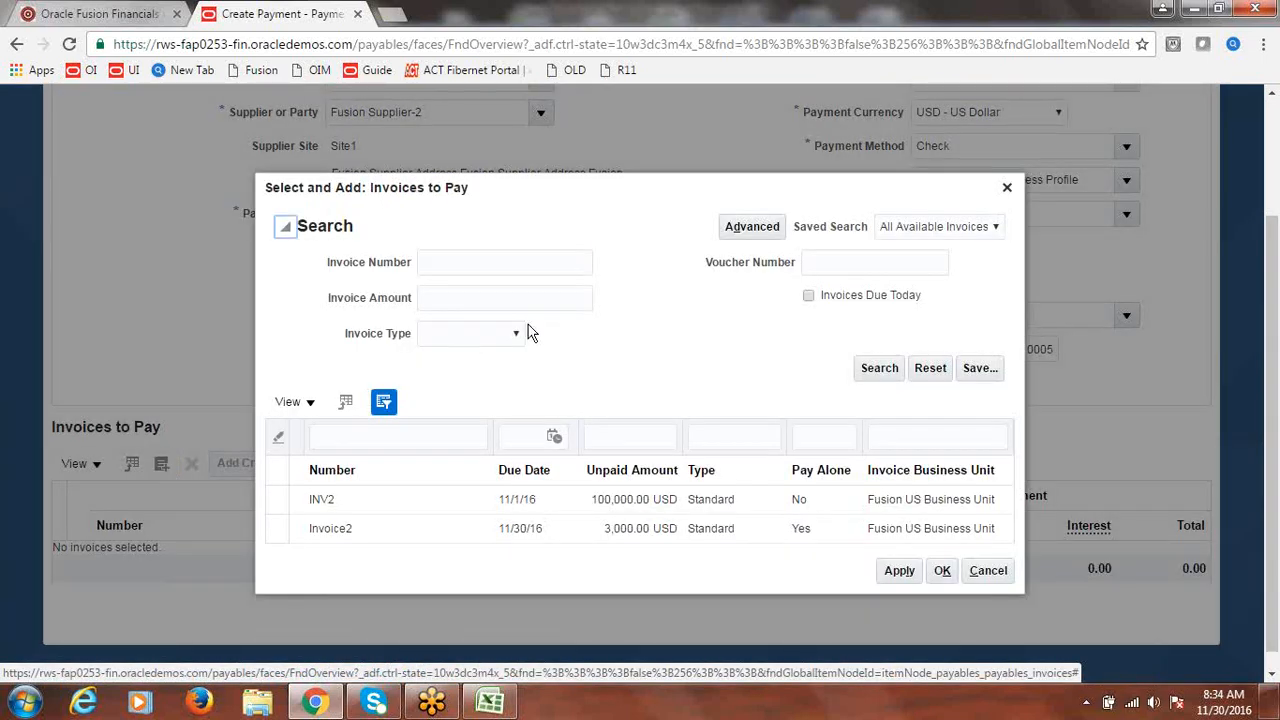
{"action": "left_click", "coordinate": [277, 500]}
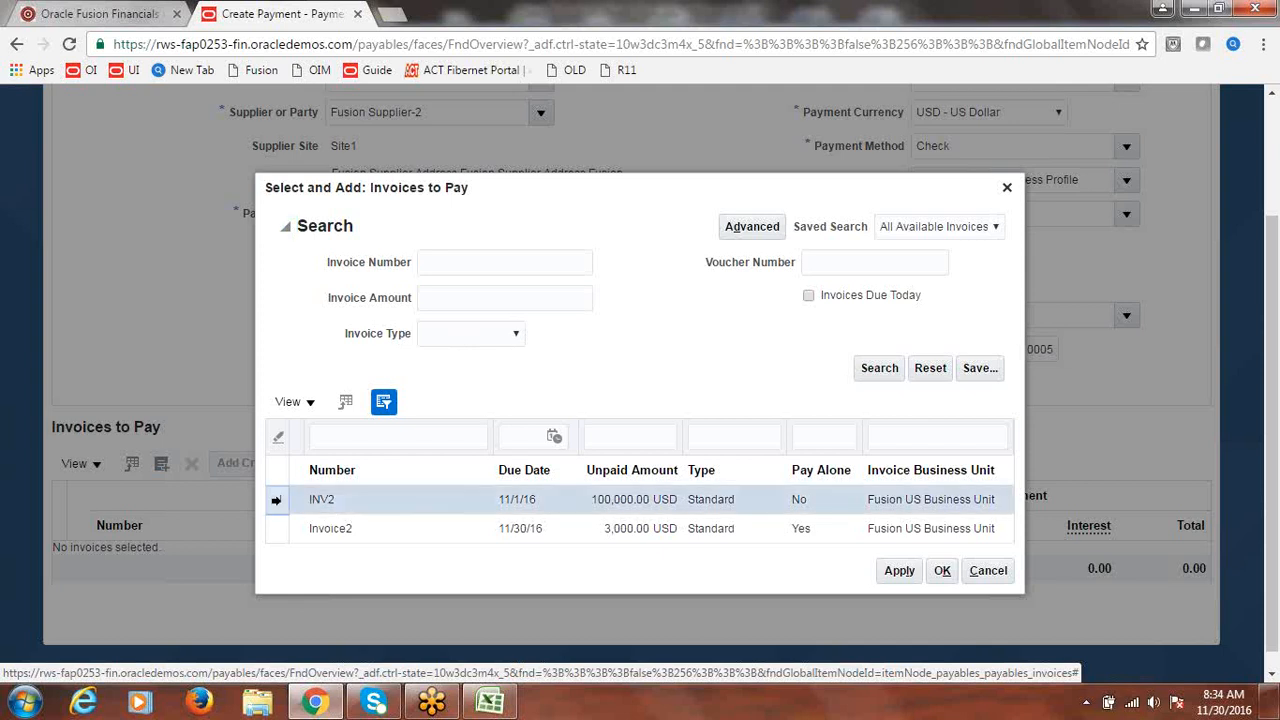
{"action": "left_click", "coordinate": [900, 572]}
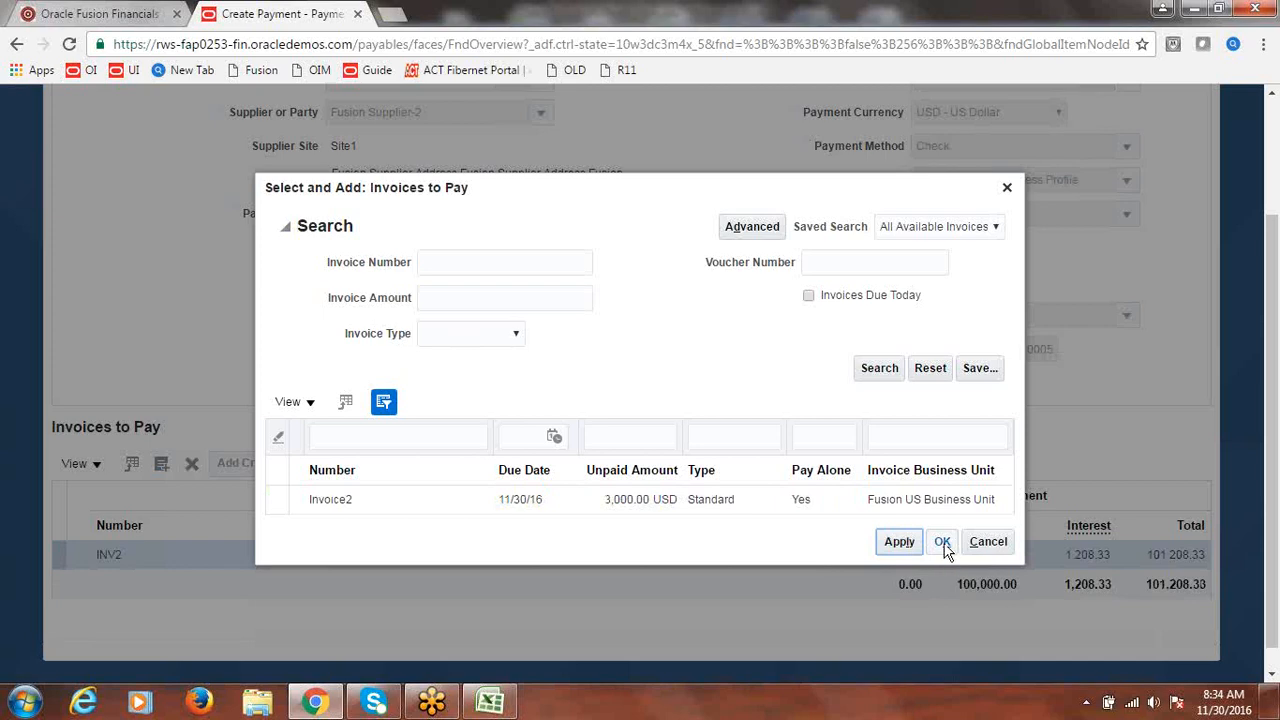
{"action": "left_click", "coordinate": [943, 545]}
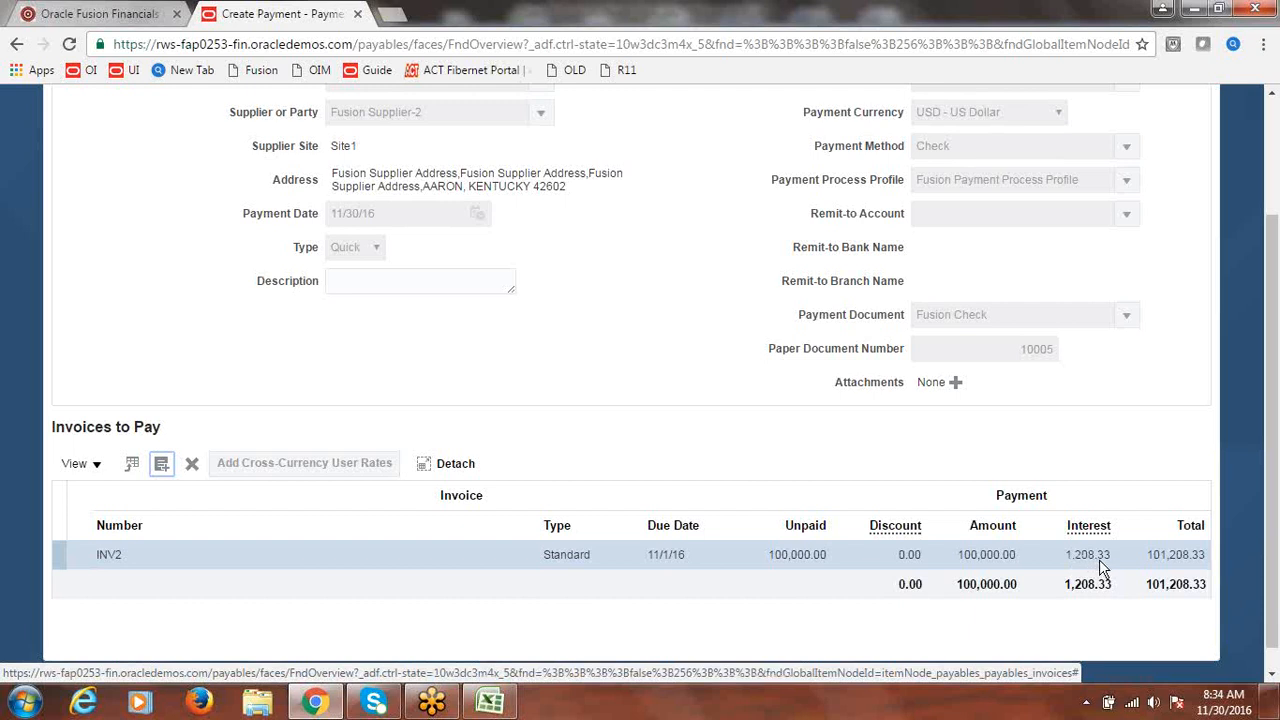
{"action": "left_click_drag", "start_coordinate": [1276, 388], "coordinate": [1274, 438]}
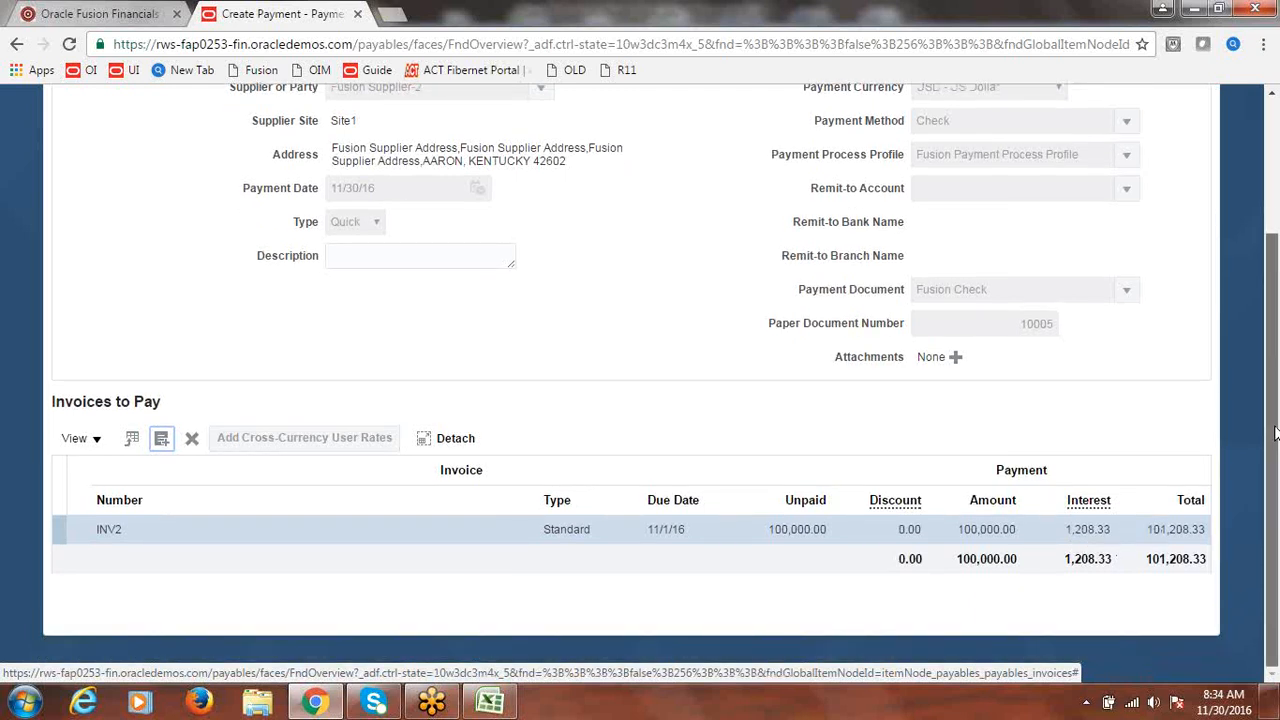
{"action": "left_click_drag", "start_coordinate": [1273, 405], "coordinate": [1270, 268]}
- Save payment 10005, then go to the Invoices work area and open Manage Invoices
{"action": "left_click", "coordinate": [1085, 150]}
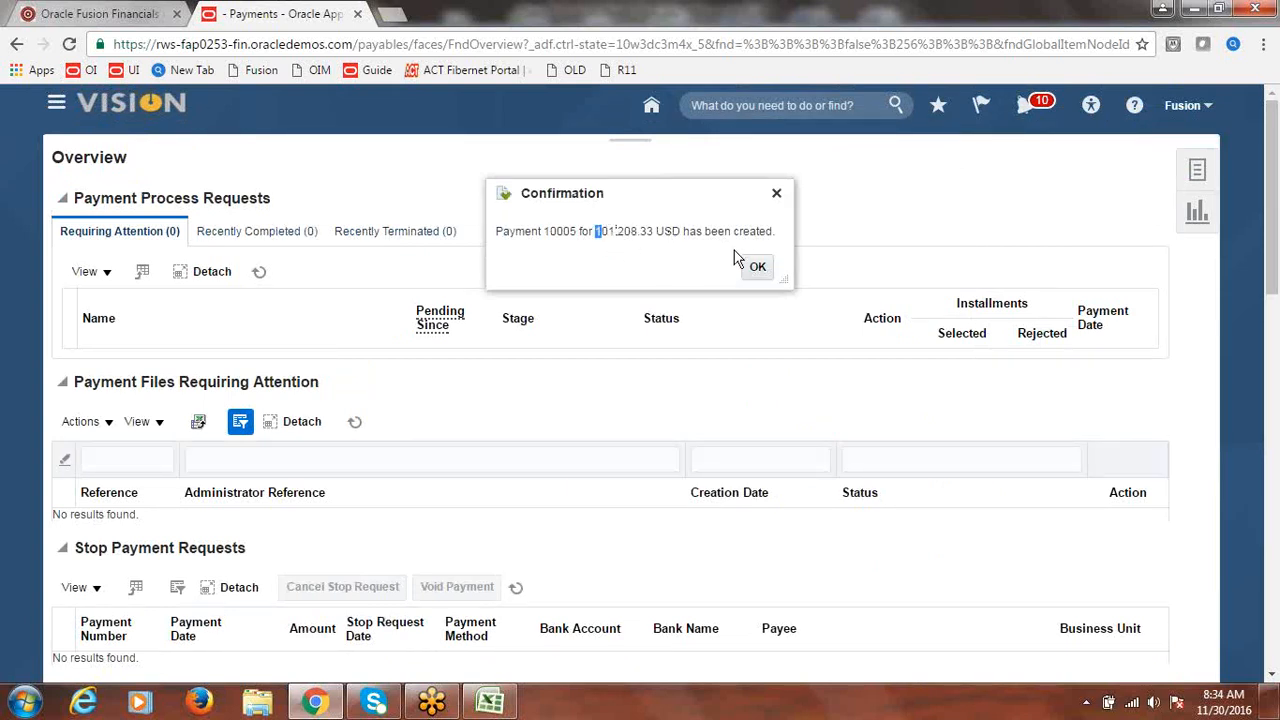
{"action": "left_click", "coordinate": [757, 266]}
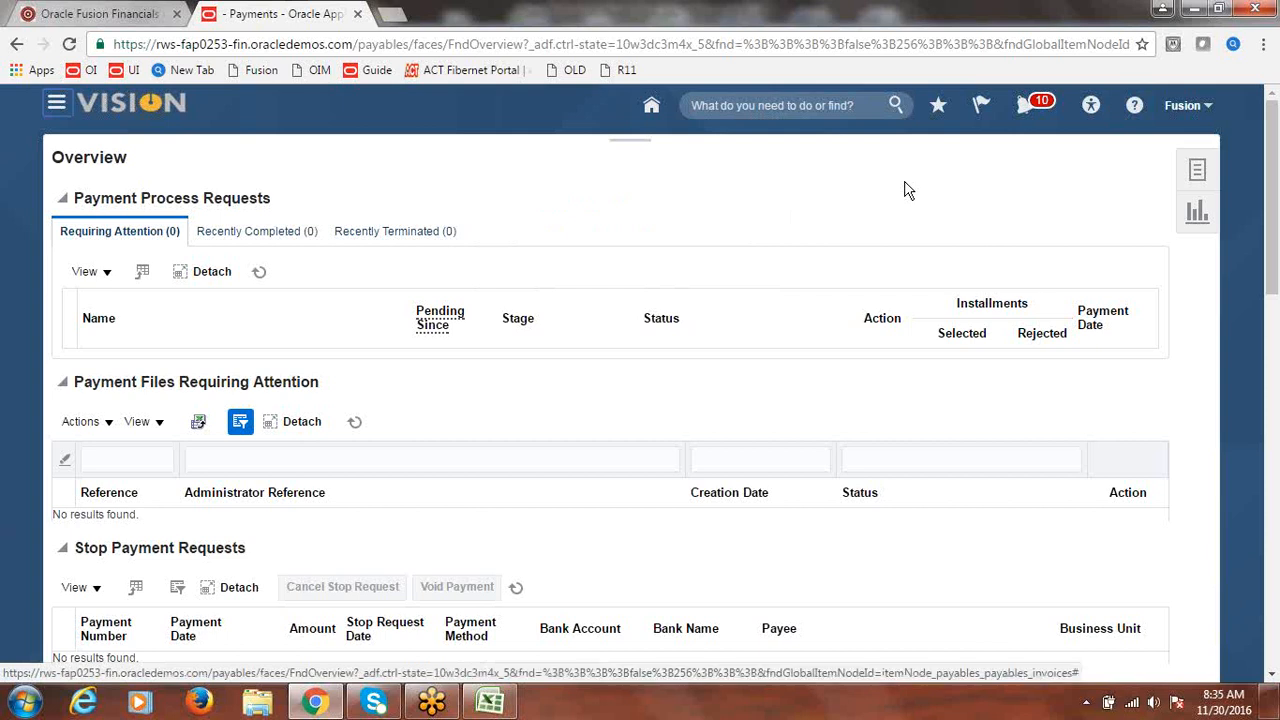
{"action": "left_click", "coordinate": [56, 112]}
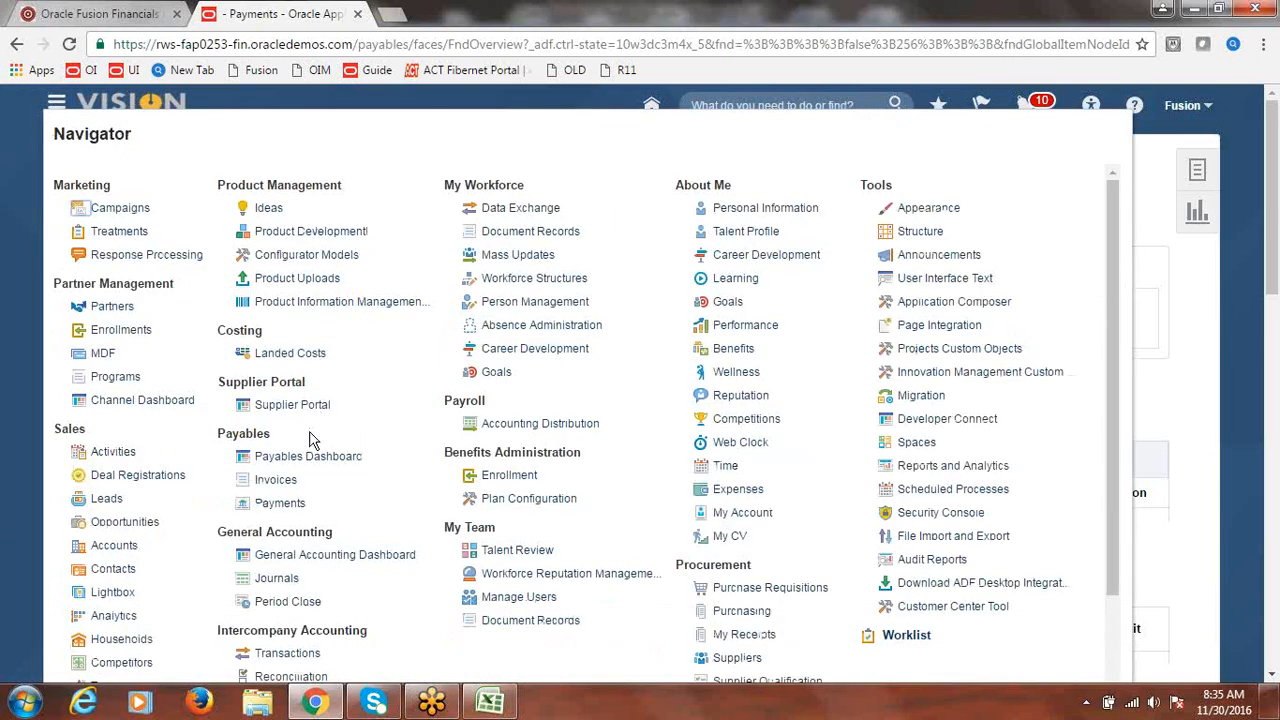
{"action": "left_click", "coordinate": [281, 481]}
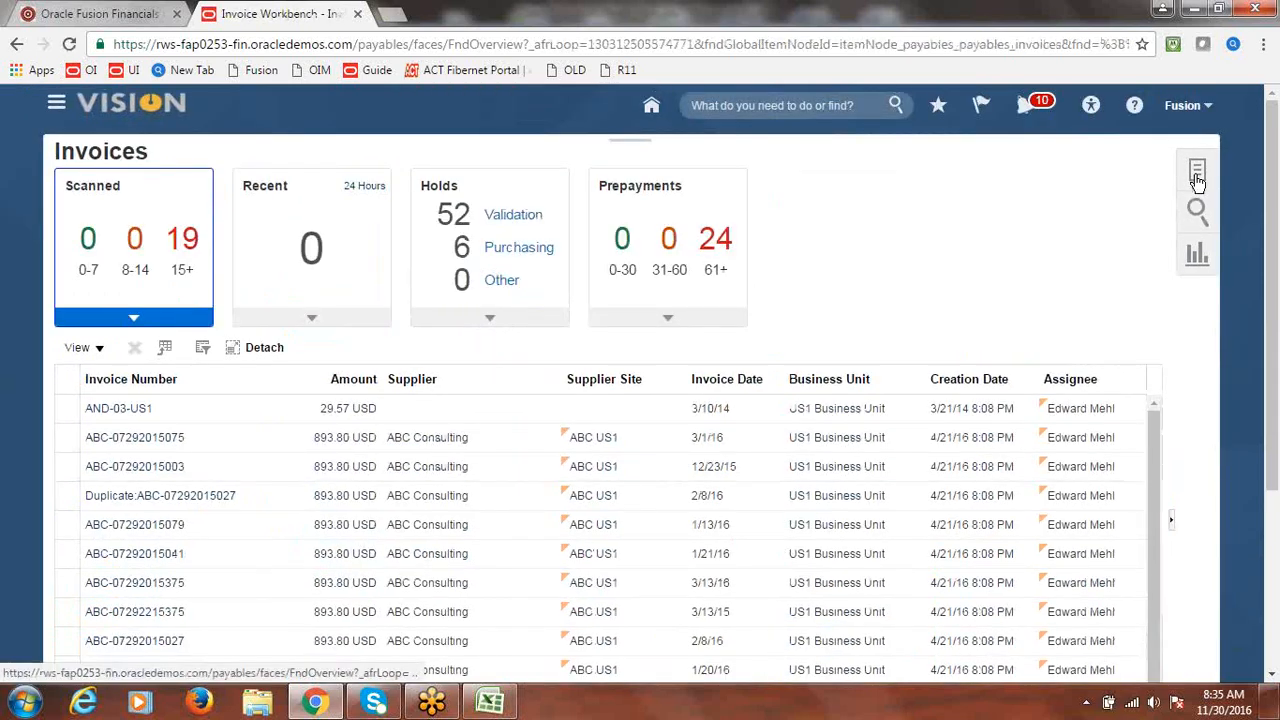
{"action": "left_click", "coordinate": [1197, 175]}
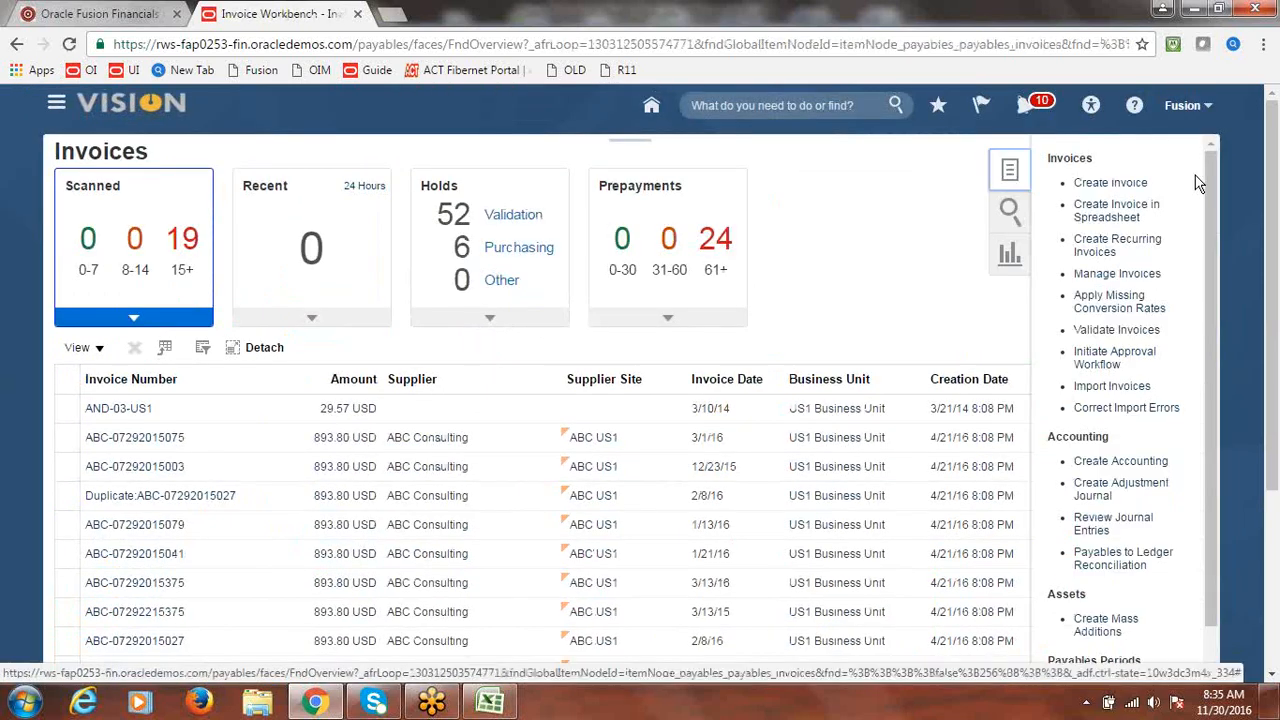
{"action": "left_click", "coordinate": [1126, 185]}
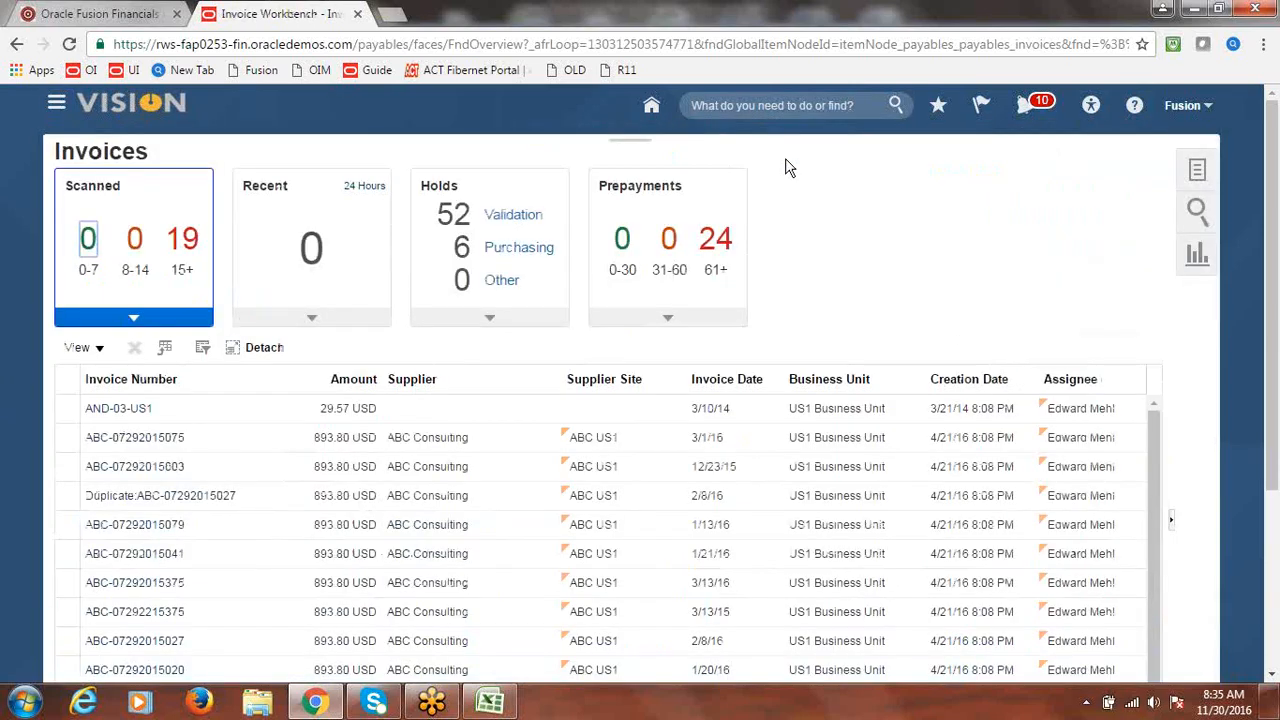
{"action": "left_click", "coordinate": [1197, 170]}
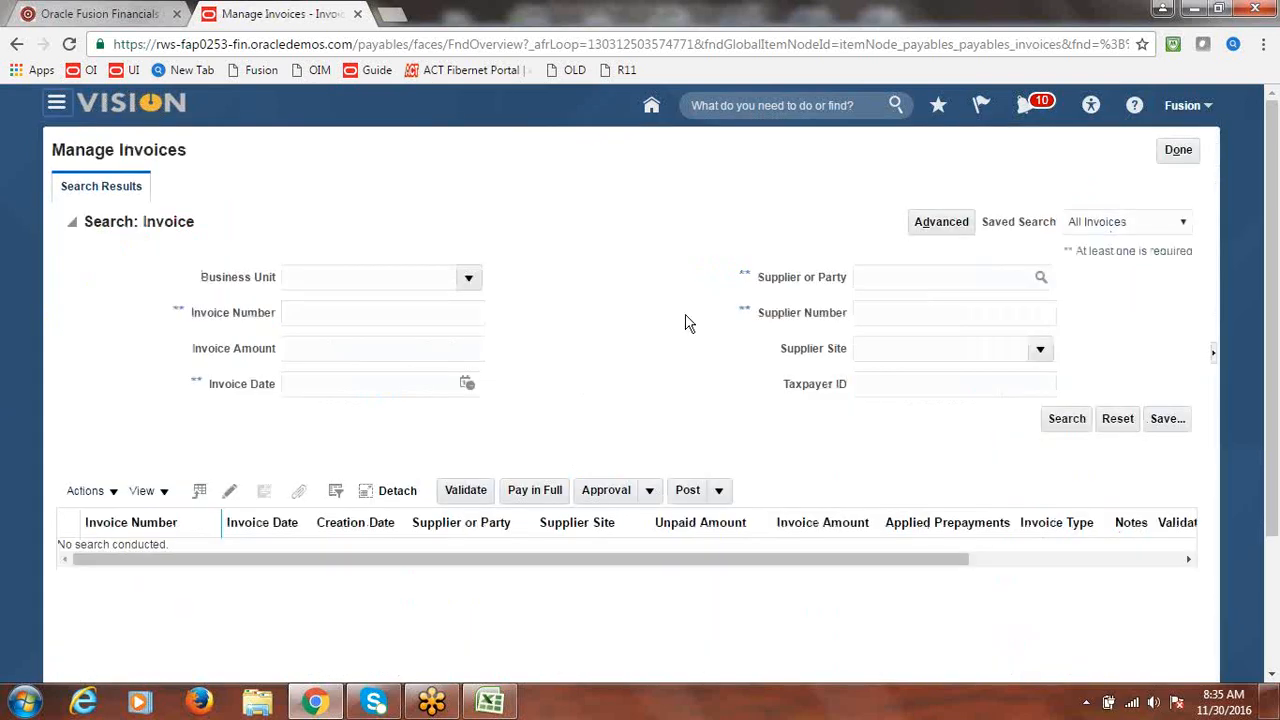
- Search invoices for Fusion US Business Unit and supplier Fusion Supplier-2
{"action": "left_click", "coordinate": [468, 278]}
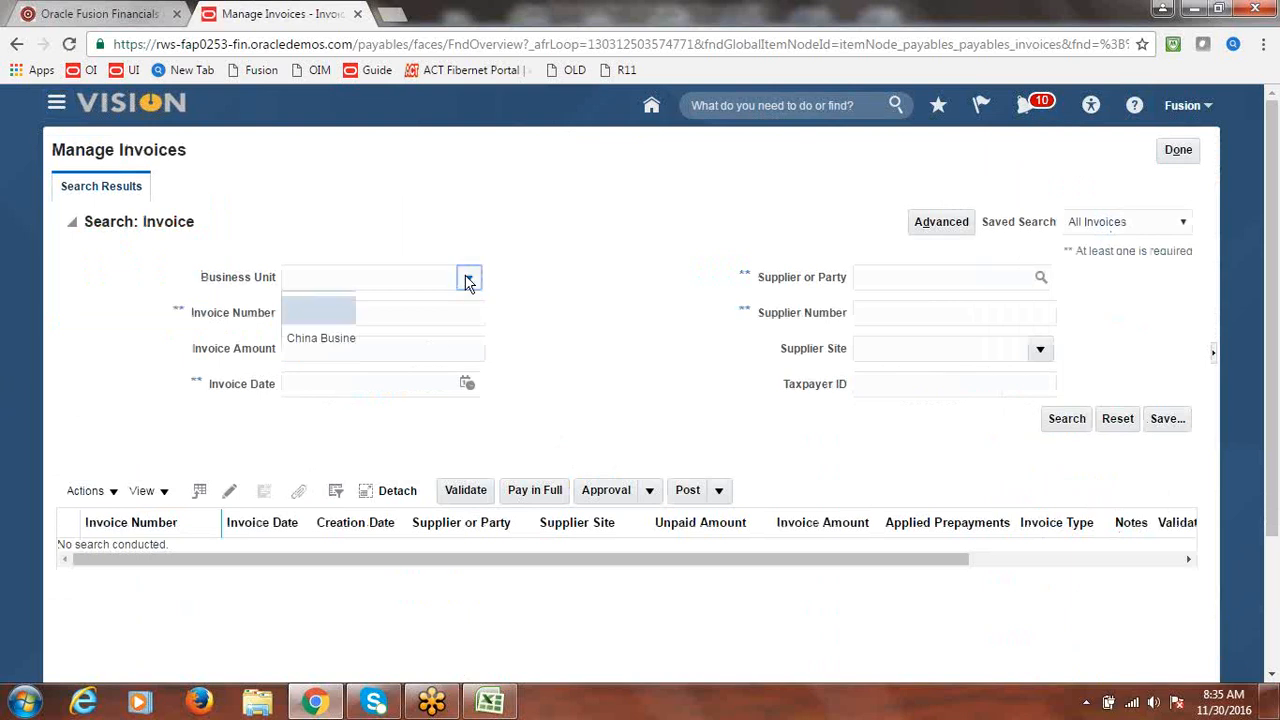
{"action": "left_click", "coordinate": [384, 395]}
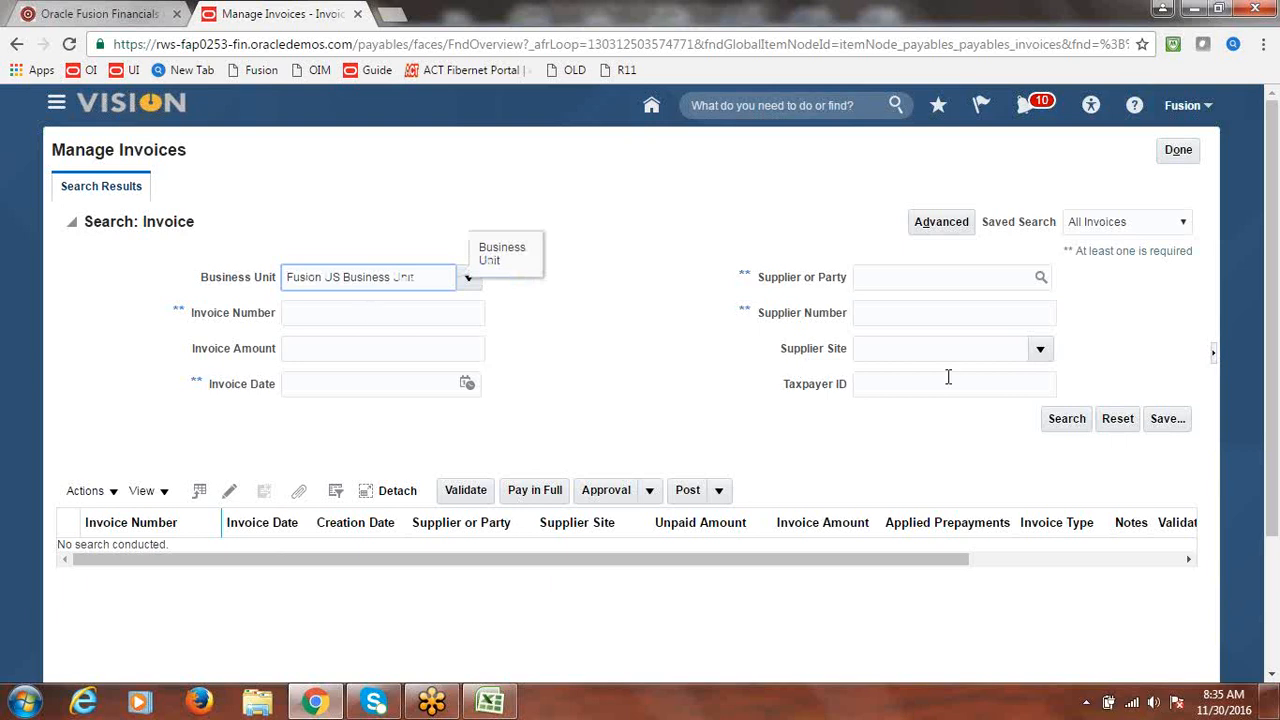
{"action": "left_click", "coordinate": [1066, 419]}
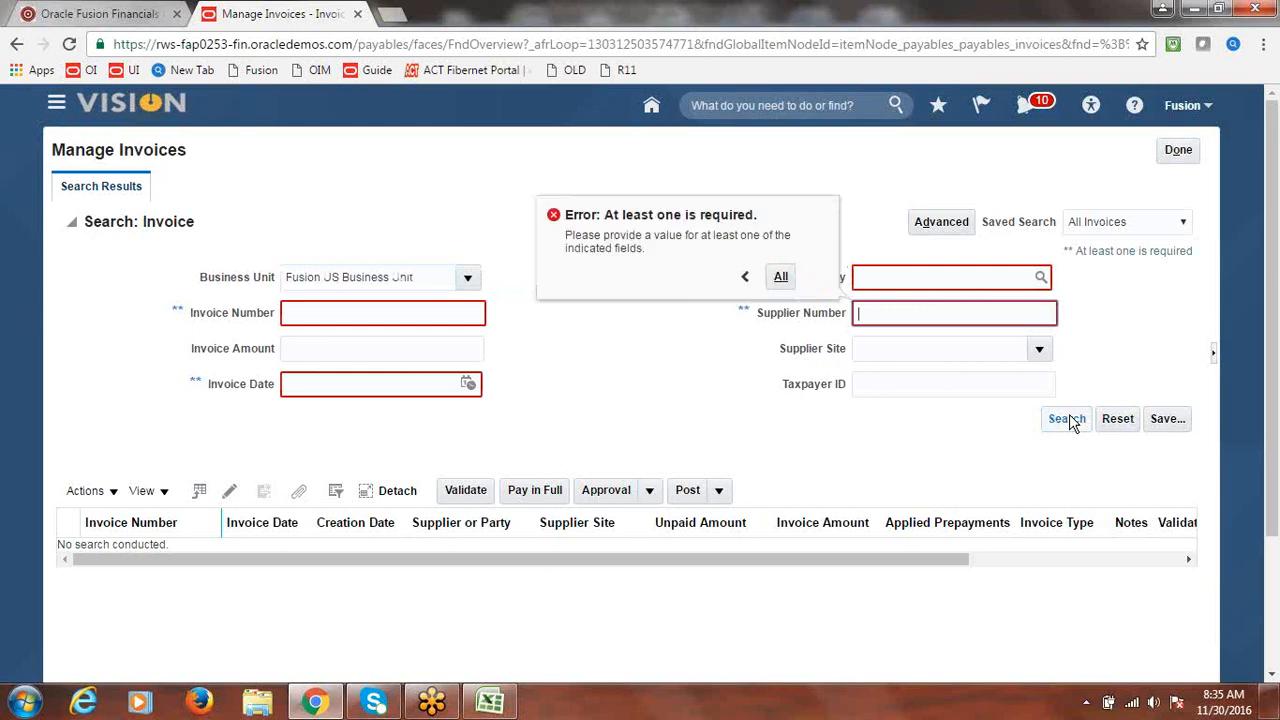
{"action": "left_click", "coordinate": [1041, 281]}
{"action": "left_click", "coordinate": [1041, 283]}
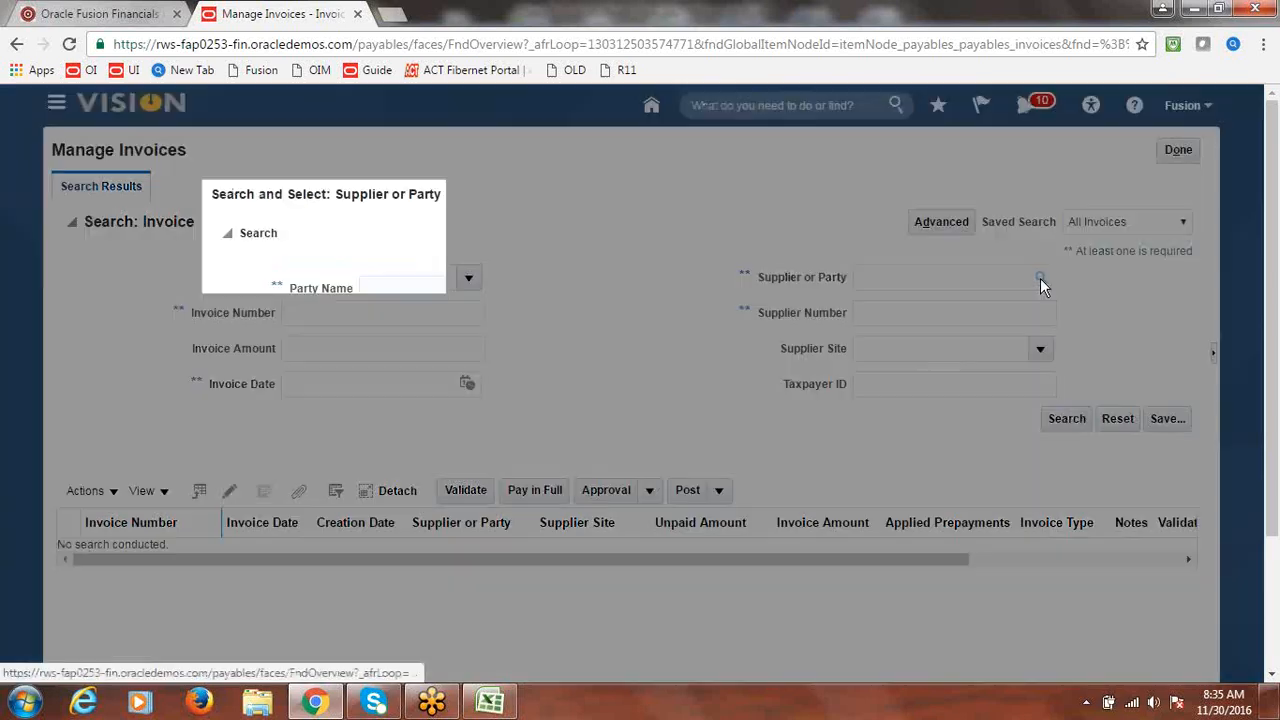
{"action": "left_click", "coordinate": [512, 287]}
{"action": "type", "text": "Fusion"}
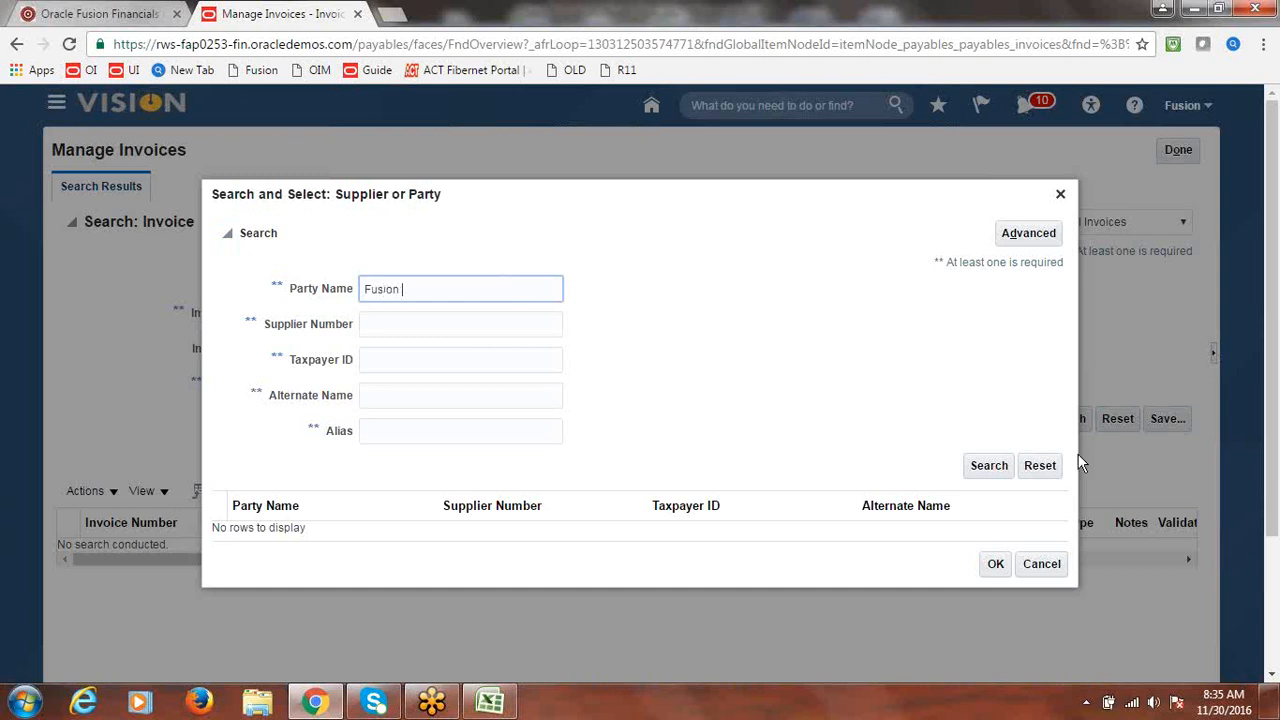
{"action": "left_click", "coordinate": [990, 466]}
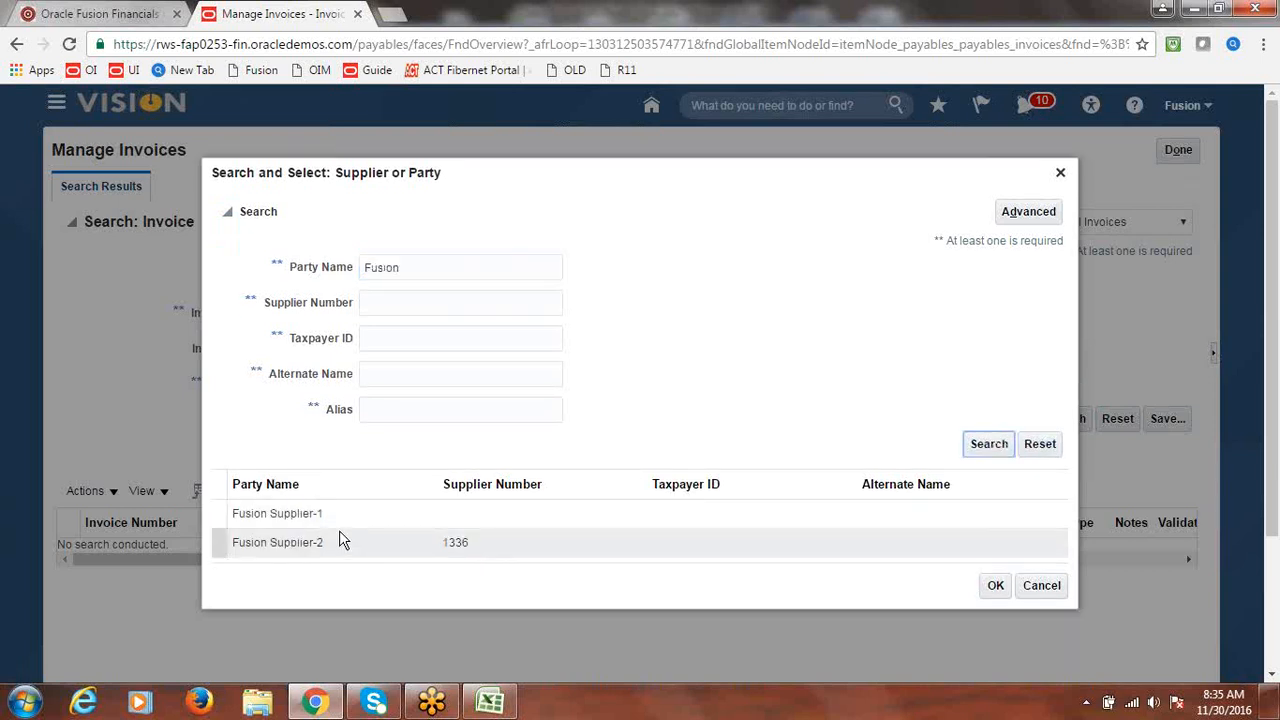
{"action": "left_click", "coordinate": [340, 548]}
{"action": "left_click", "coordinate": [993, 586]}
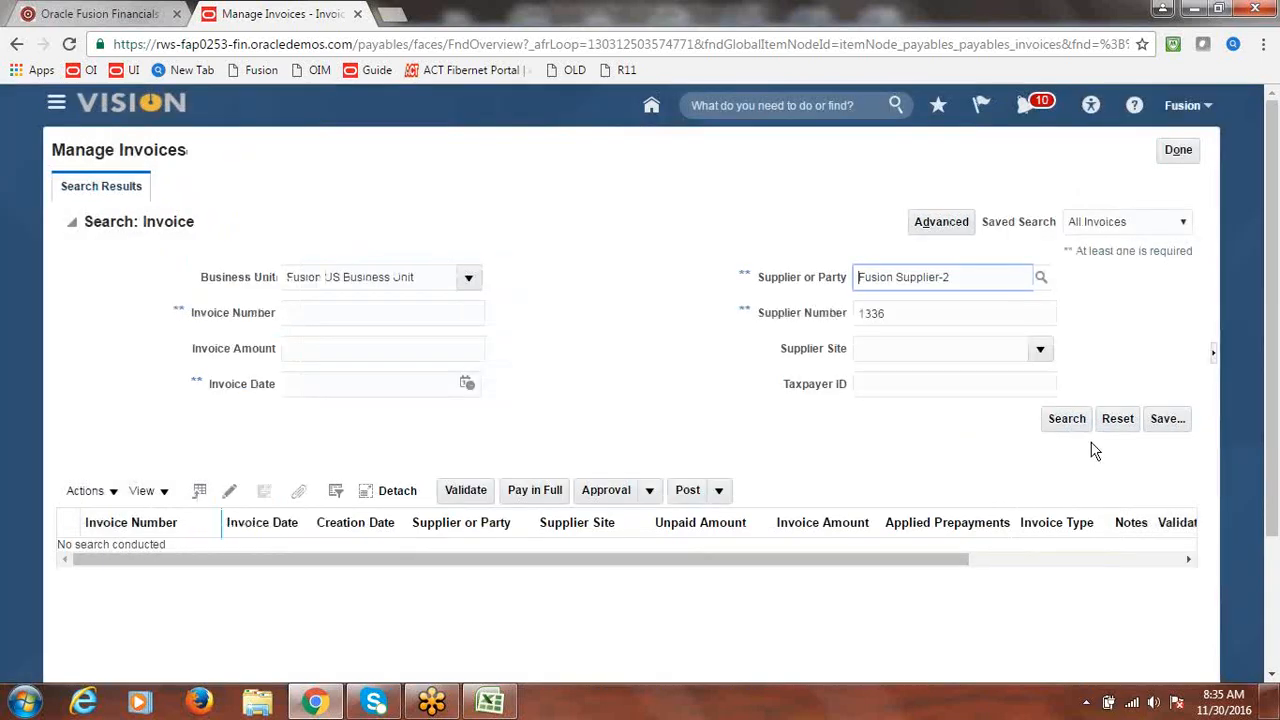
{"action": "left_click", "coordinate": [1066, 419]}
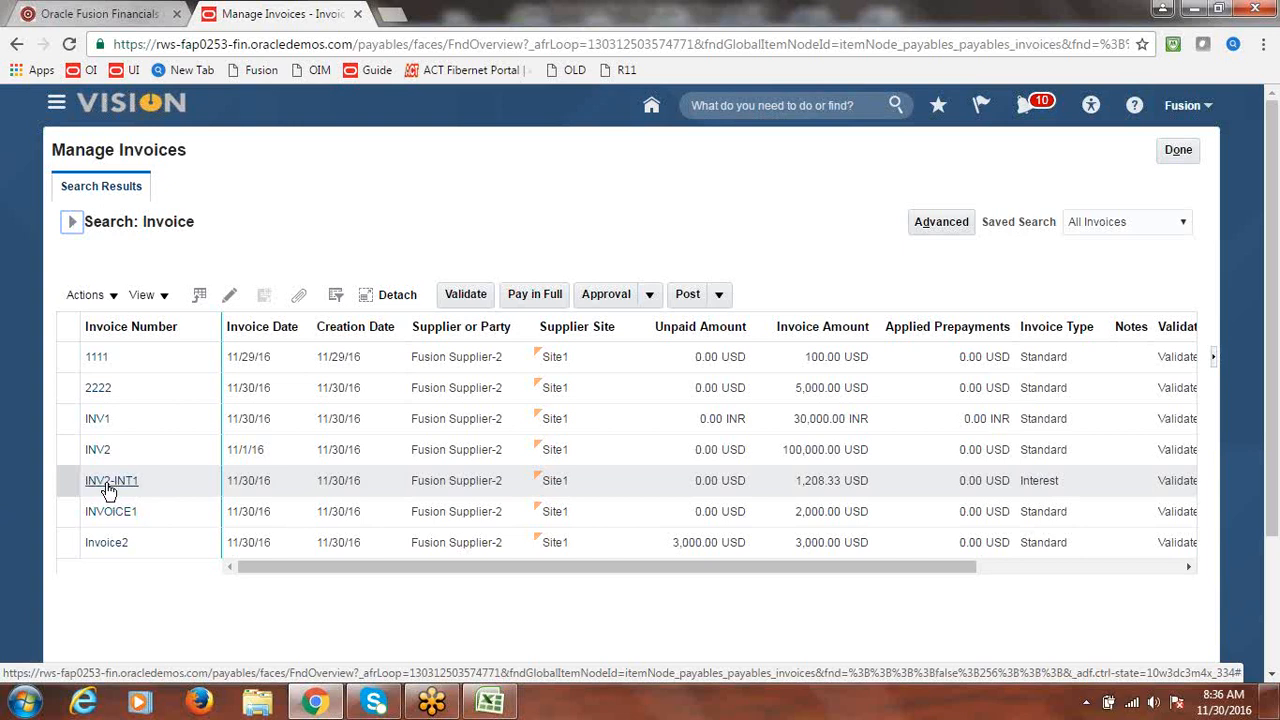
- Open interest invoice INV2-INT1 and confirm its status is Paid
{"action": "left_click", "coordinate": [109, 485]}
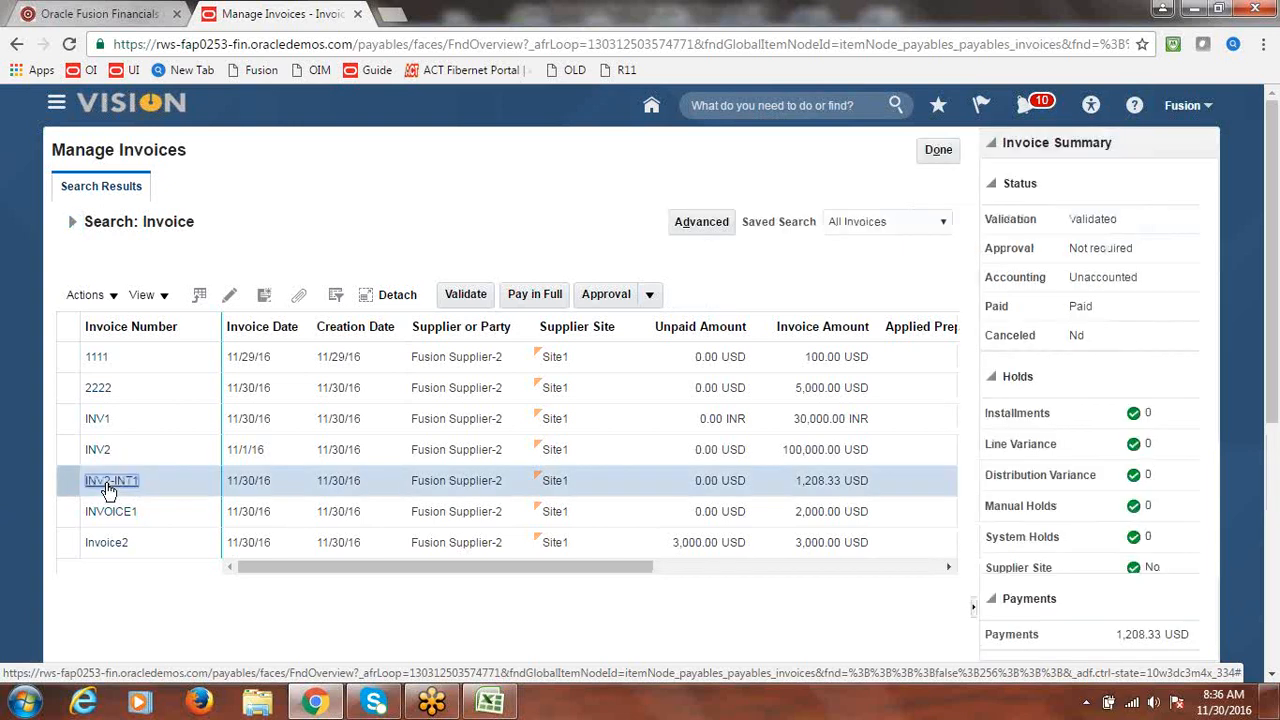
{"action": "left_click", "coordinate": [109, 485]}
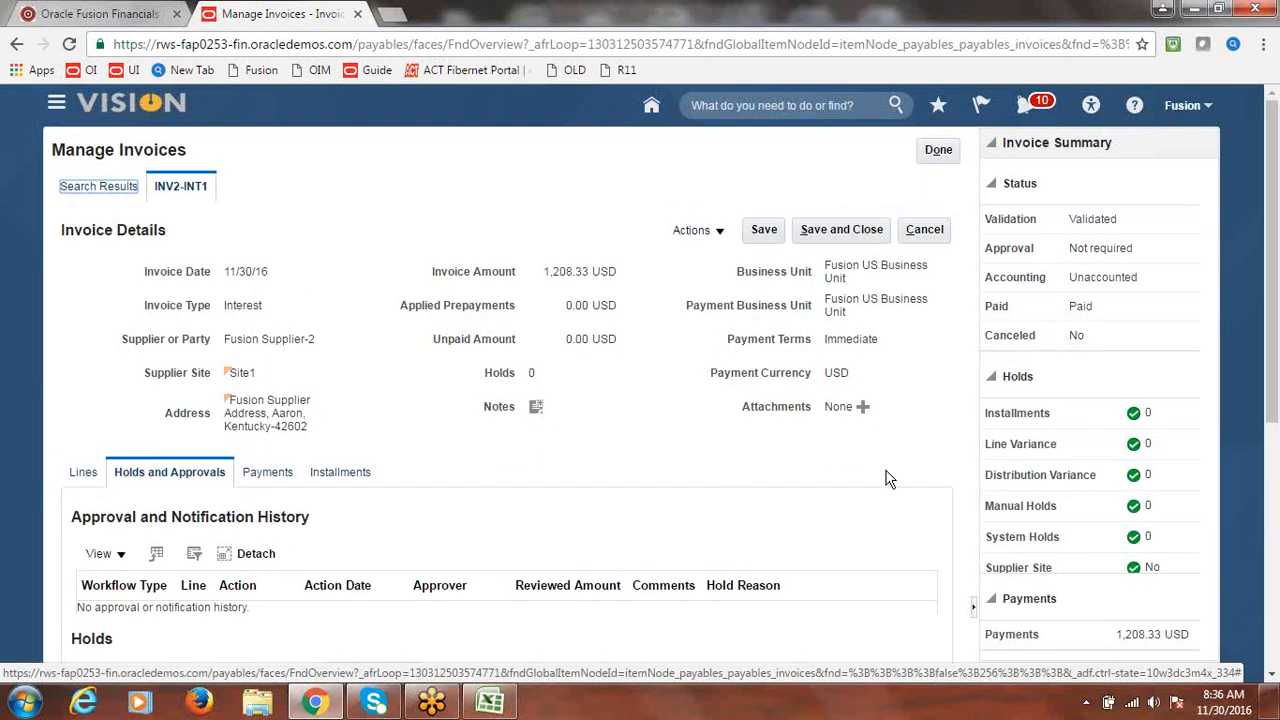
{"action": "left_click_drag", "start_coordinate": [1132, 312], "coordinate": [1066, 313]}
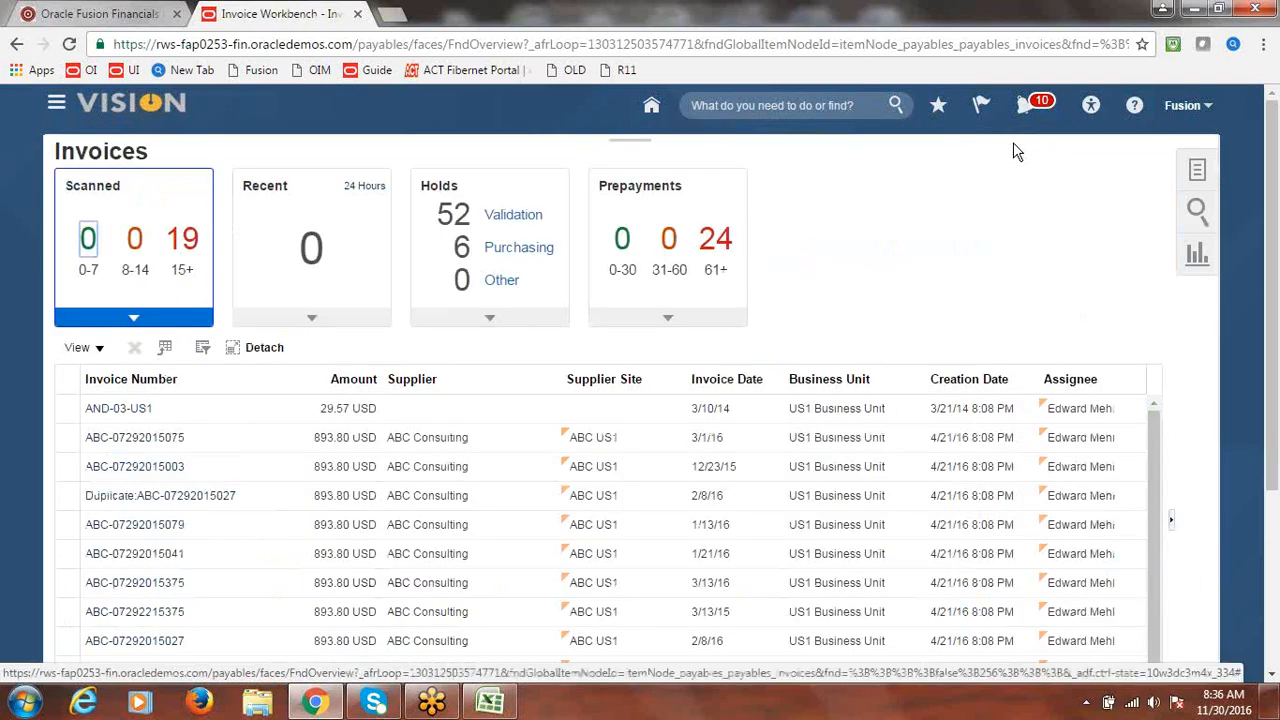
- Mark item 14 Interest Invoice Configuration & Process as Done in B52 and save the workbook
{"action": "left_click", "coordinate": [503, 706]}
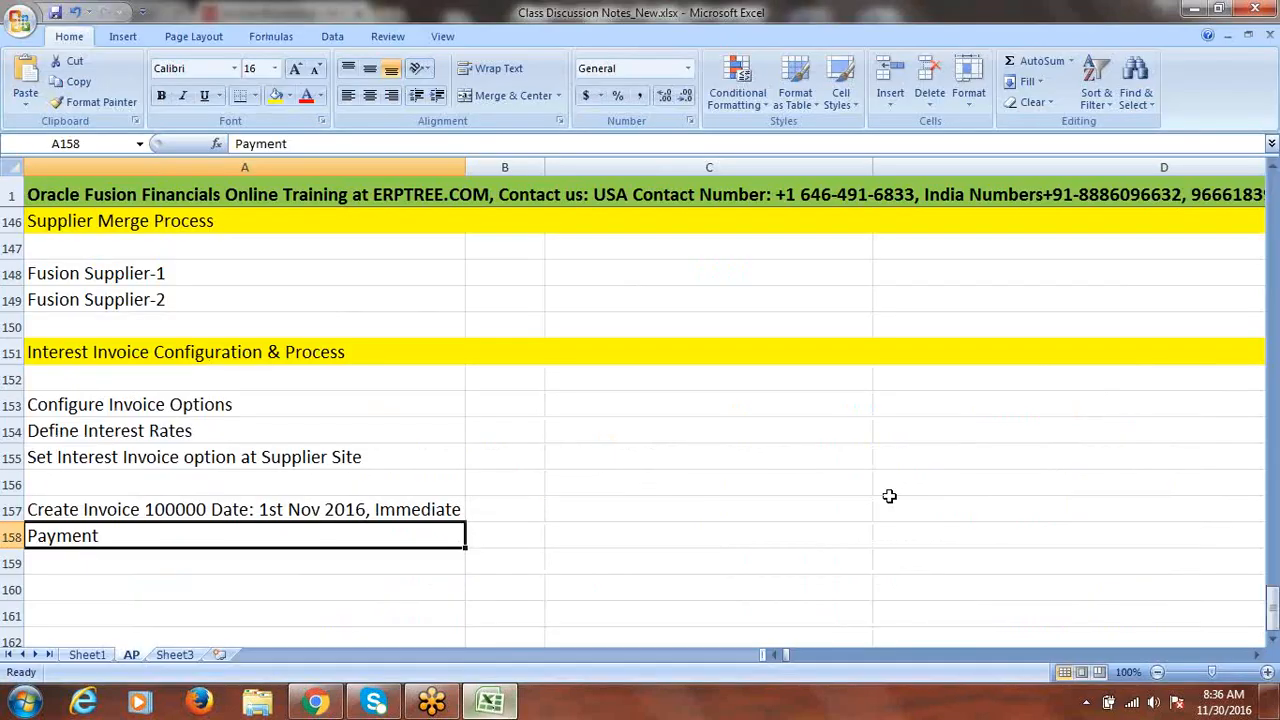
{"action": "left_click_drag", "start_coordinate": [1273, 612], "coordinate": [1274, 307]}
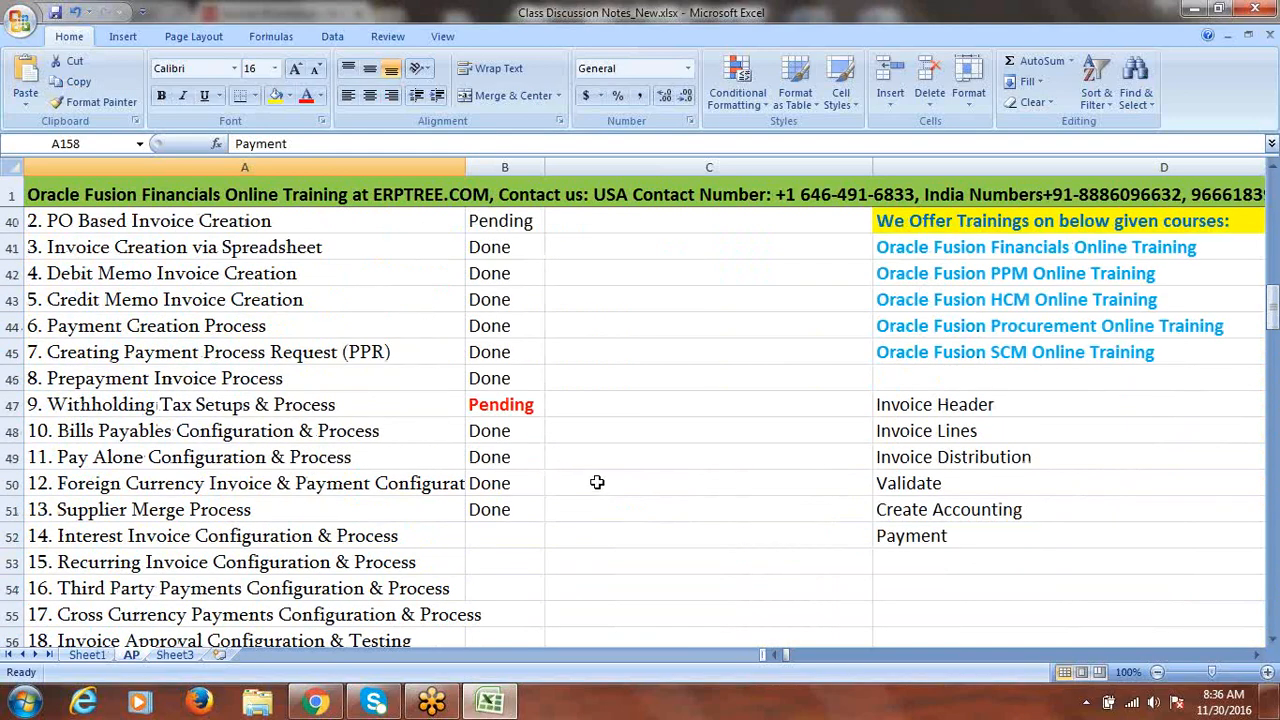
{"action": "left_click", "coordinate": [400, 535]}
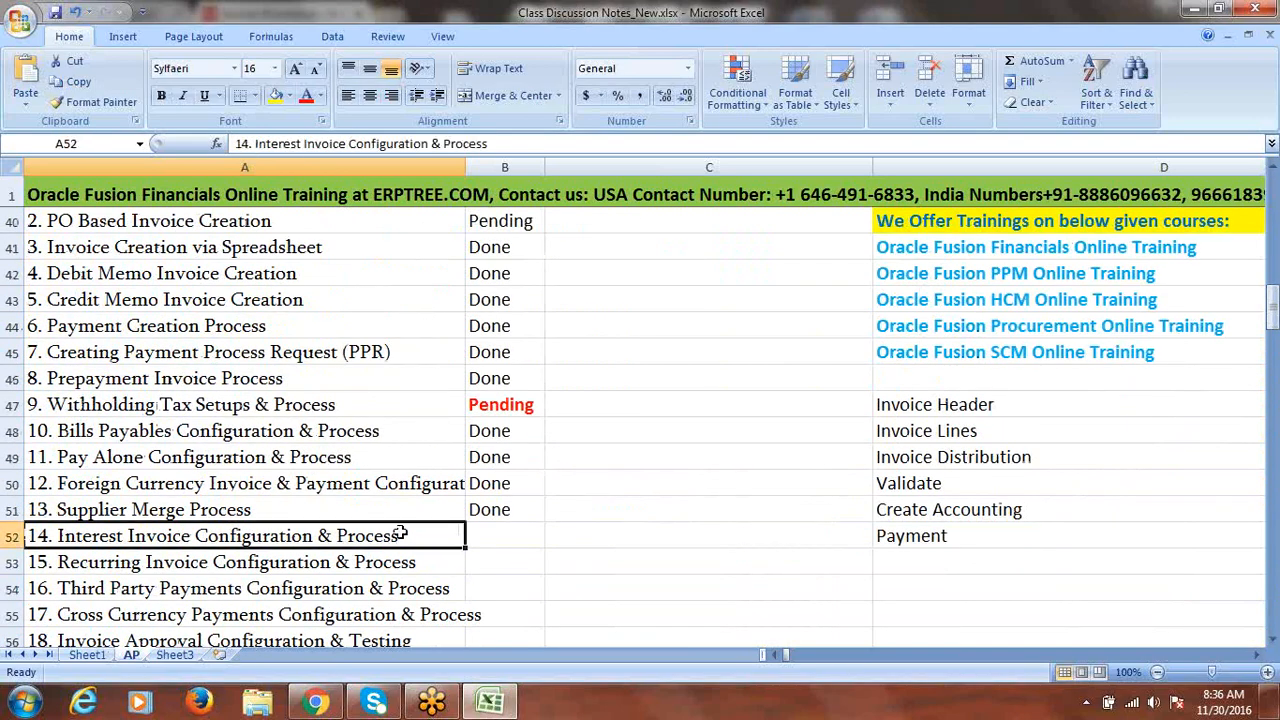
{"action": "key", "text": "Right"}
{"action": "type", "text": "d"}
{"action": "key", "text": "Right"}
{"action": "key", "text": "ctrl+s"}
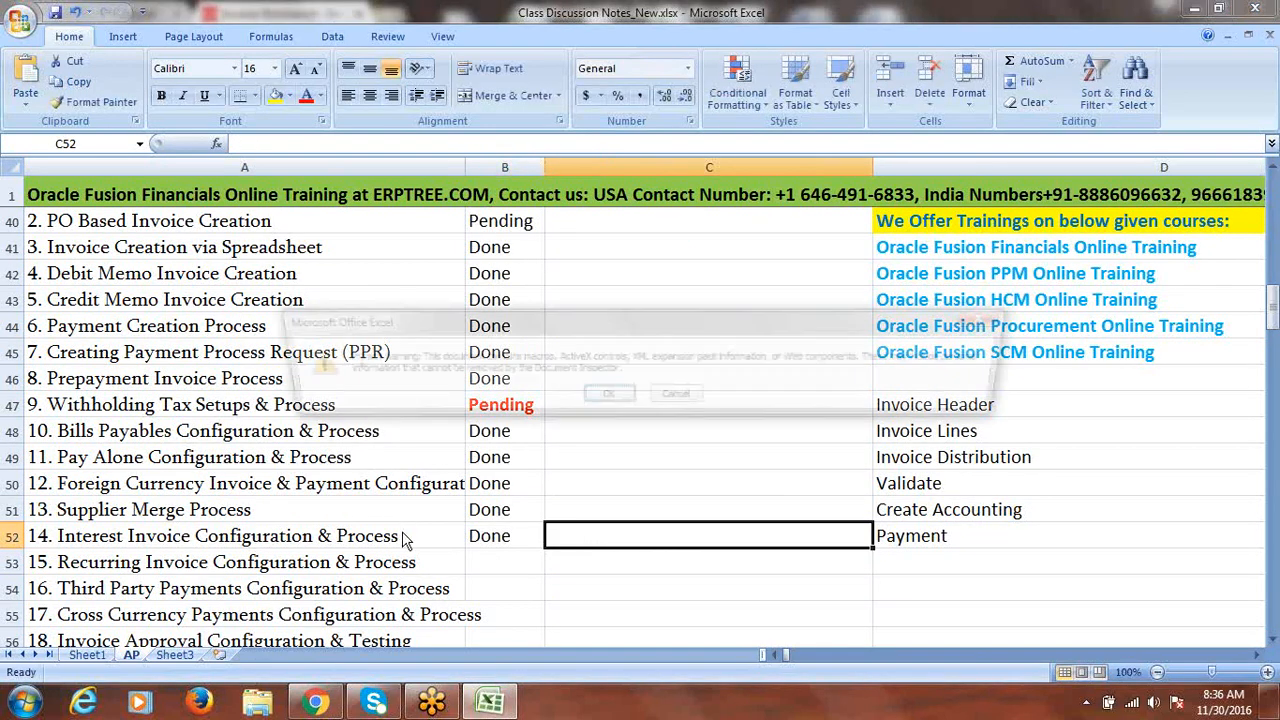
{"action": "left_click", "coordinate": [605, 397]}
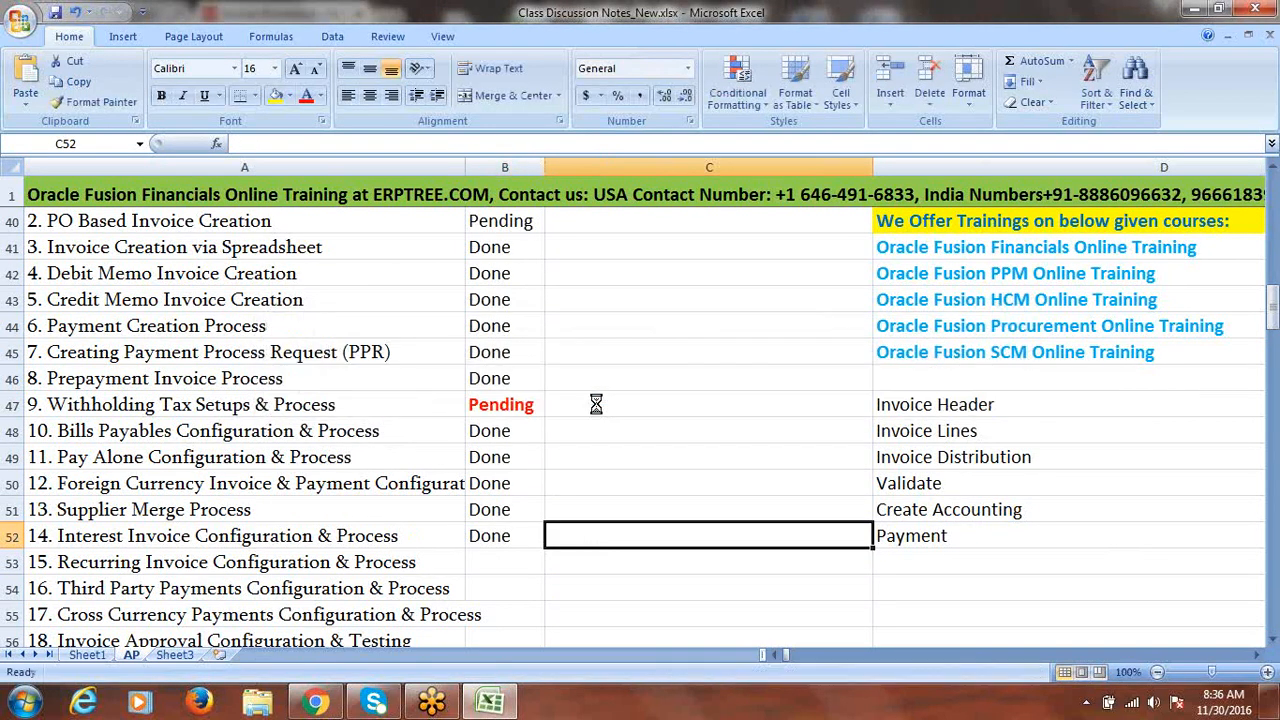
- Copy the item 15 text 'Recurring Invoice Configuration & Process'
{"action": "left_click", "coordinate": [1272, 640]}
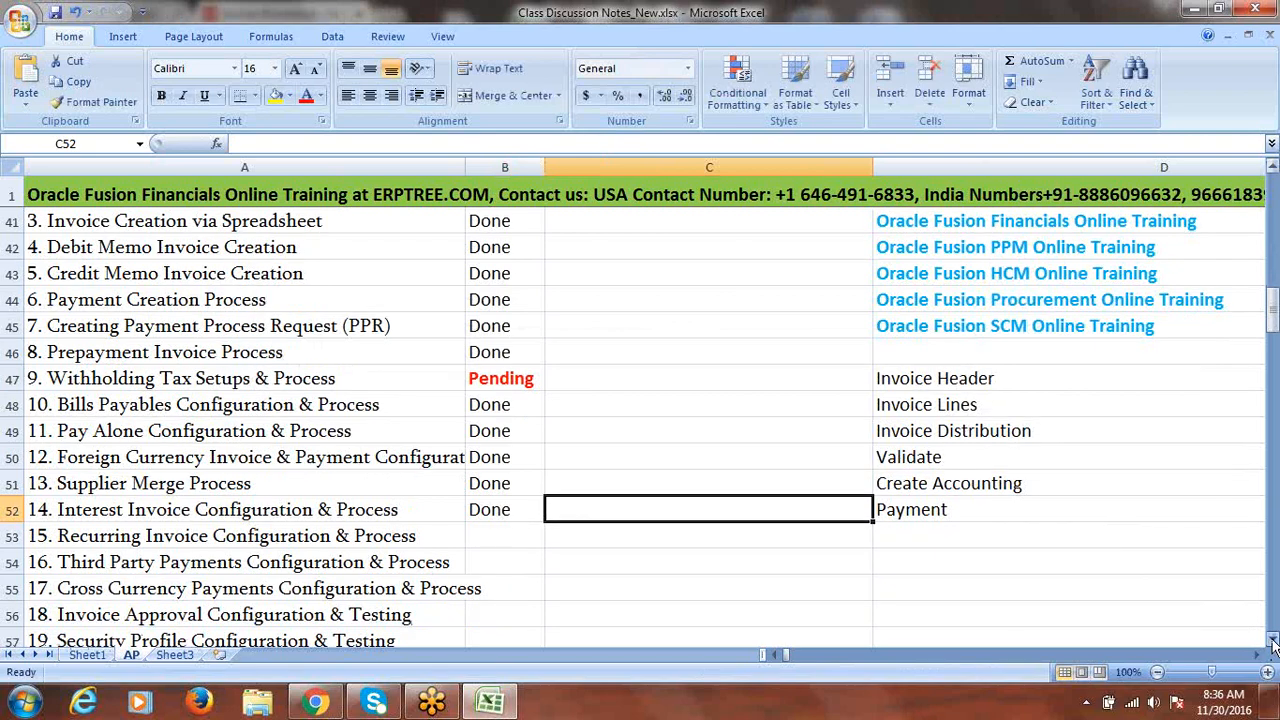
{"action": "left_click", "coordinate": [1272, 640]}
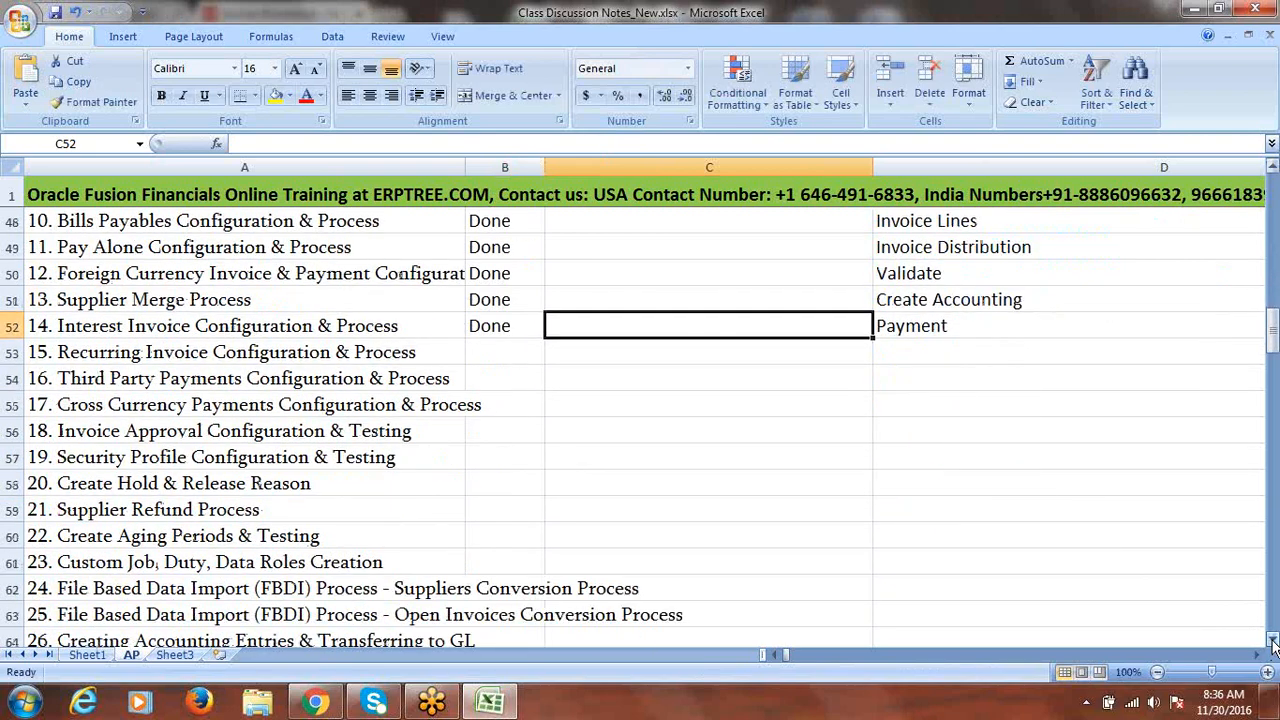
{"action": "left_click", "coordinate": [287, 350]}
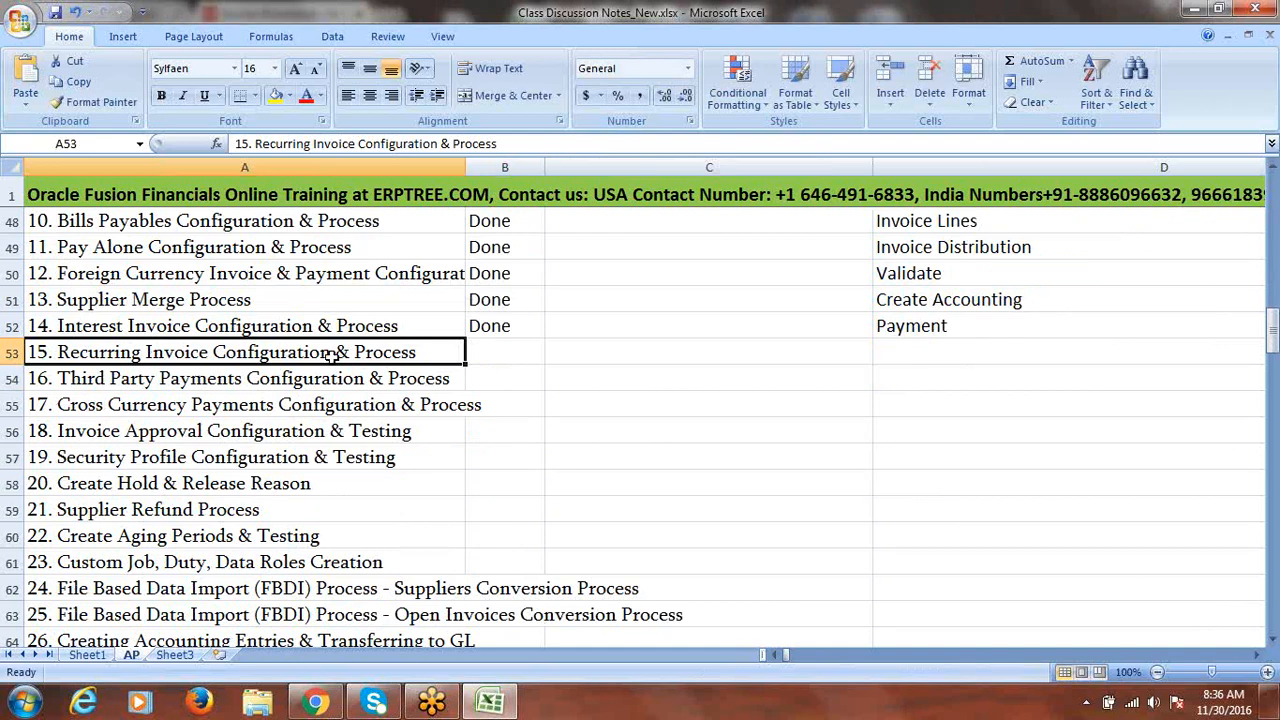
{"action": "double_click", "coordinate": [423, 352]}
{"action": "left_click_drag", "start_coordinate": [423, 352], "coordinate": [60, 366]}
{"action": "key", "text": "ctrl+c"}
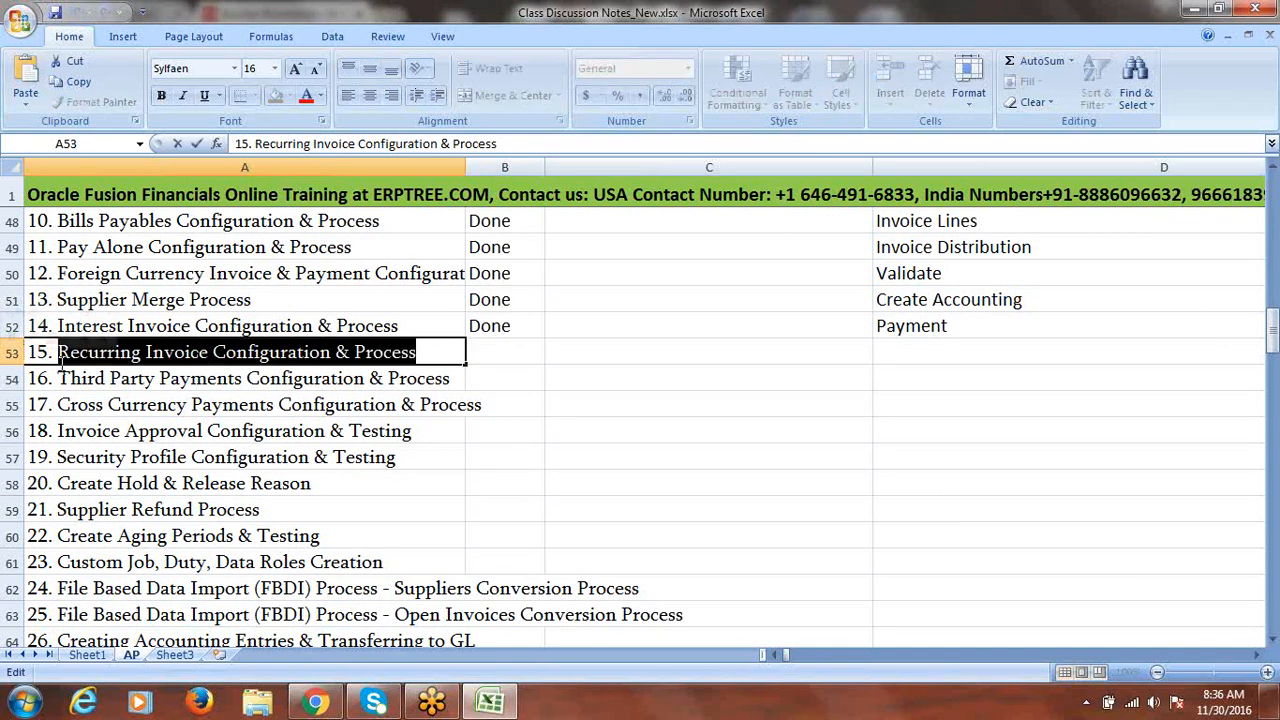
- Paste the heading into A160 and fill row 160 yellow
{"action": "left_click_drag", "start_coordinate": [1272, 333], "coordinate": [1272, 600]}
{"action": "left_click", "coordinate": [1273, 640]}
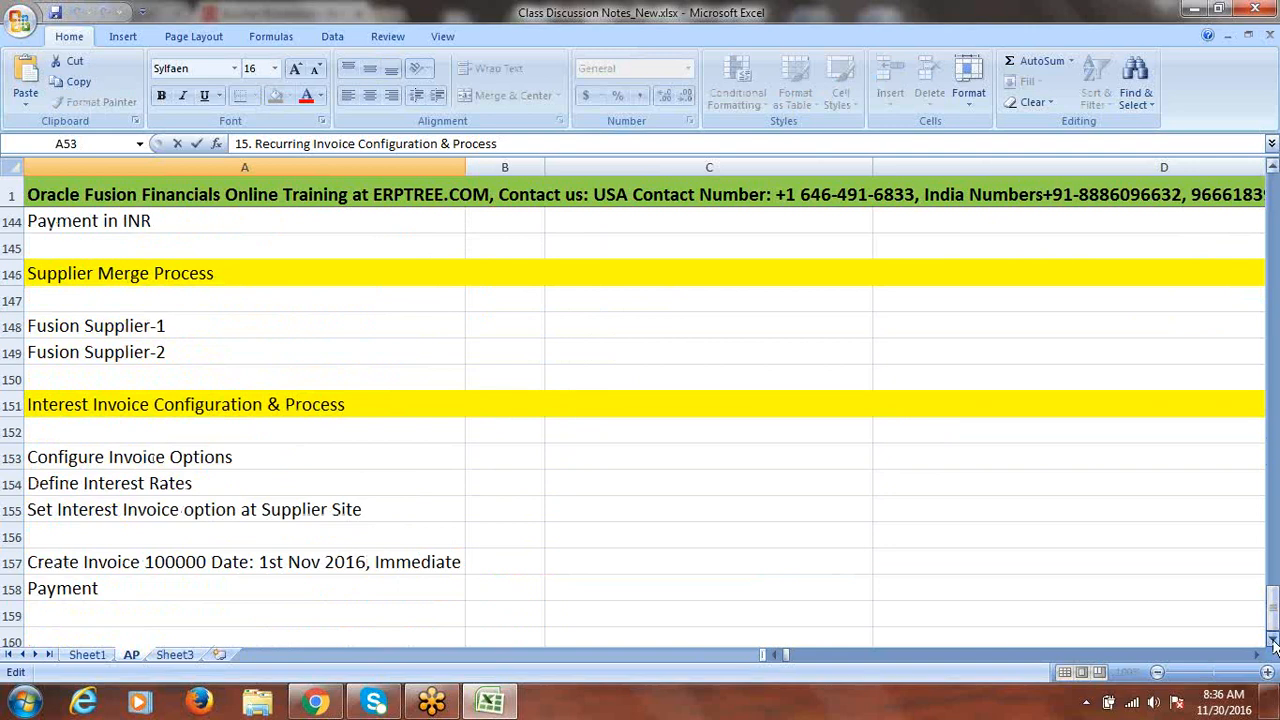
{"action": "scroll", "coordinate": [1273, 640], "scroll_direction": "down", "scroll_amount": 3}
{"action": "left_click", "coordinate": [90, 431]}
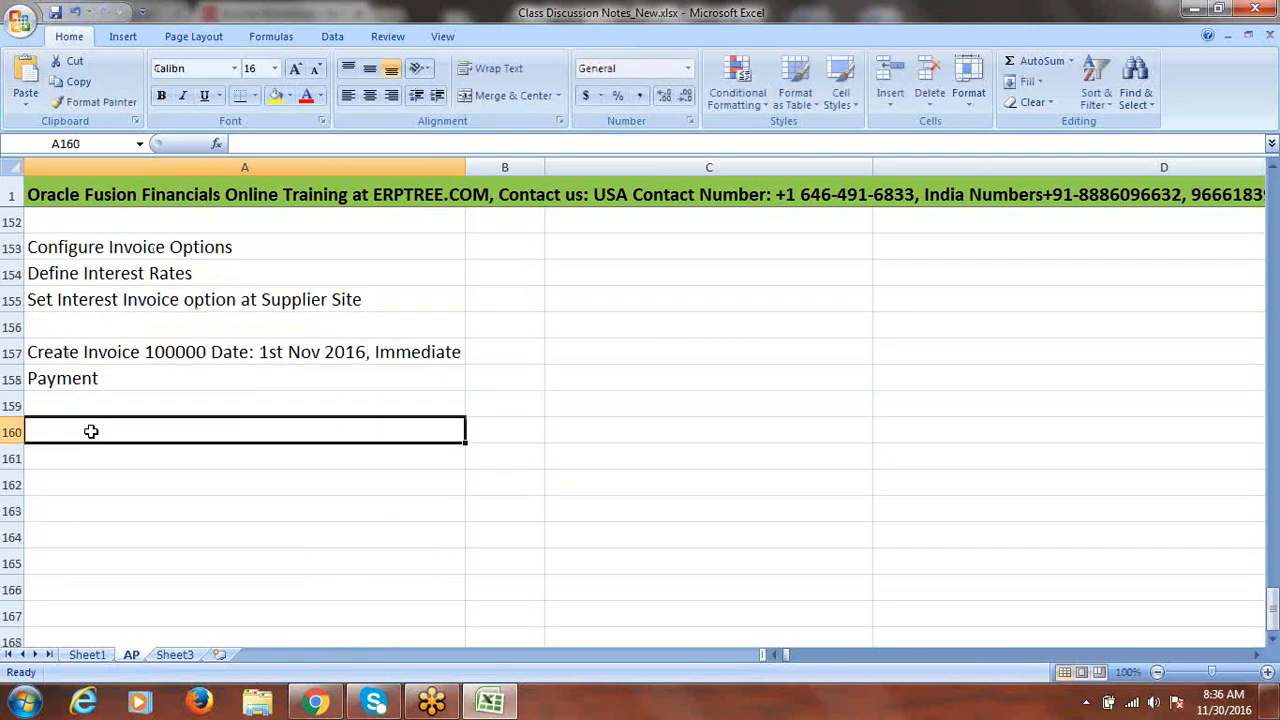
{"action": "key", "text": "ctrl+v"}
{"action": "left_click", "coordinate": [20, 433]}
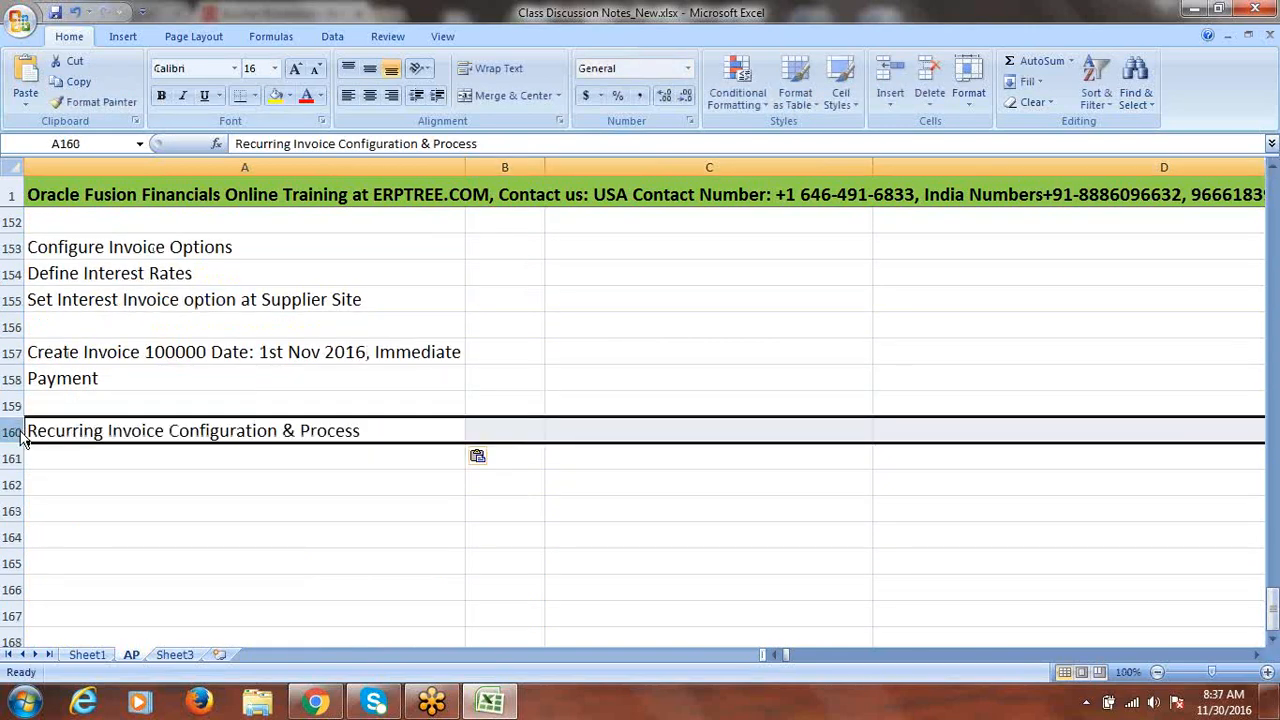
{"action": "left_click", "coordinate": [275, 95]}
{"action": "left_click", "coordinate": [408, 541]}
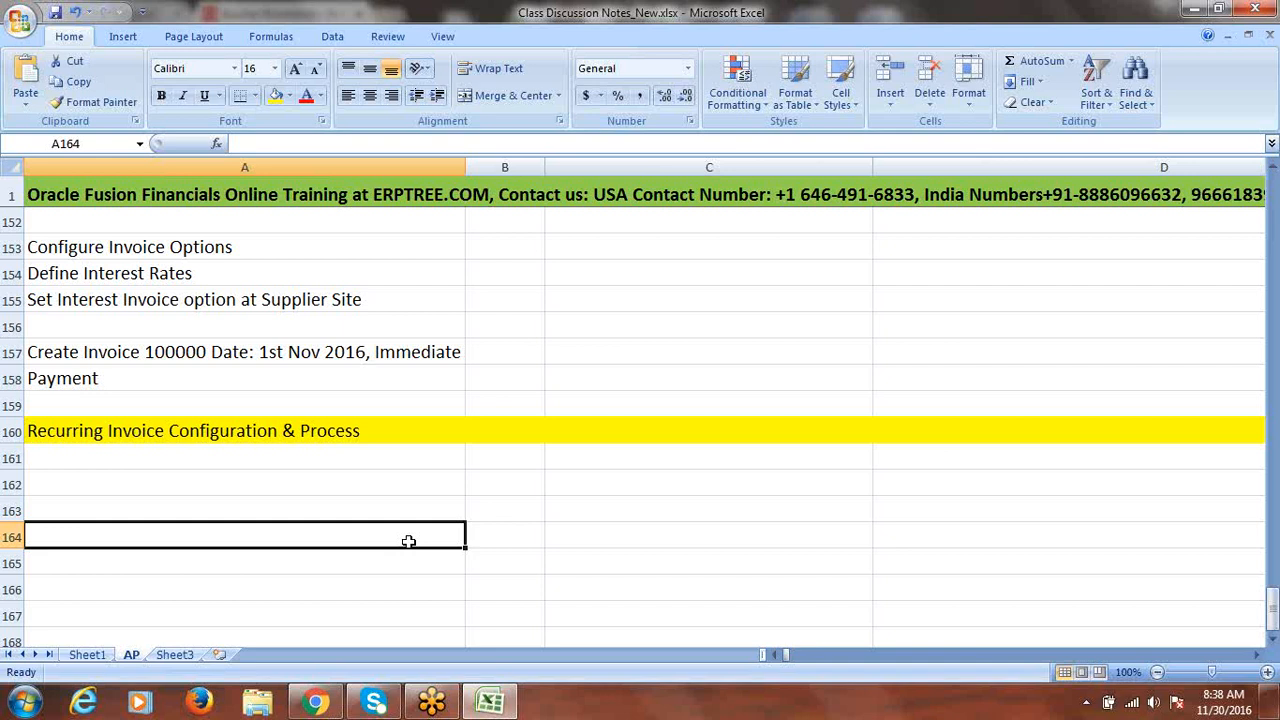
- Enter 'Create Payables Calendar' in A162 and 'Distribution Set' in A163
{"action": "left_click", "coordinate": [131, 462]}
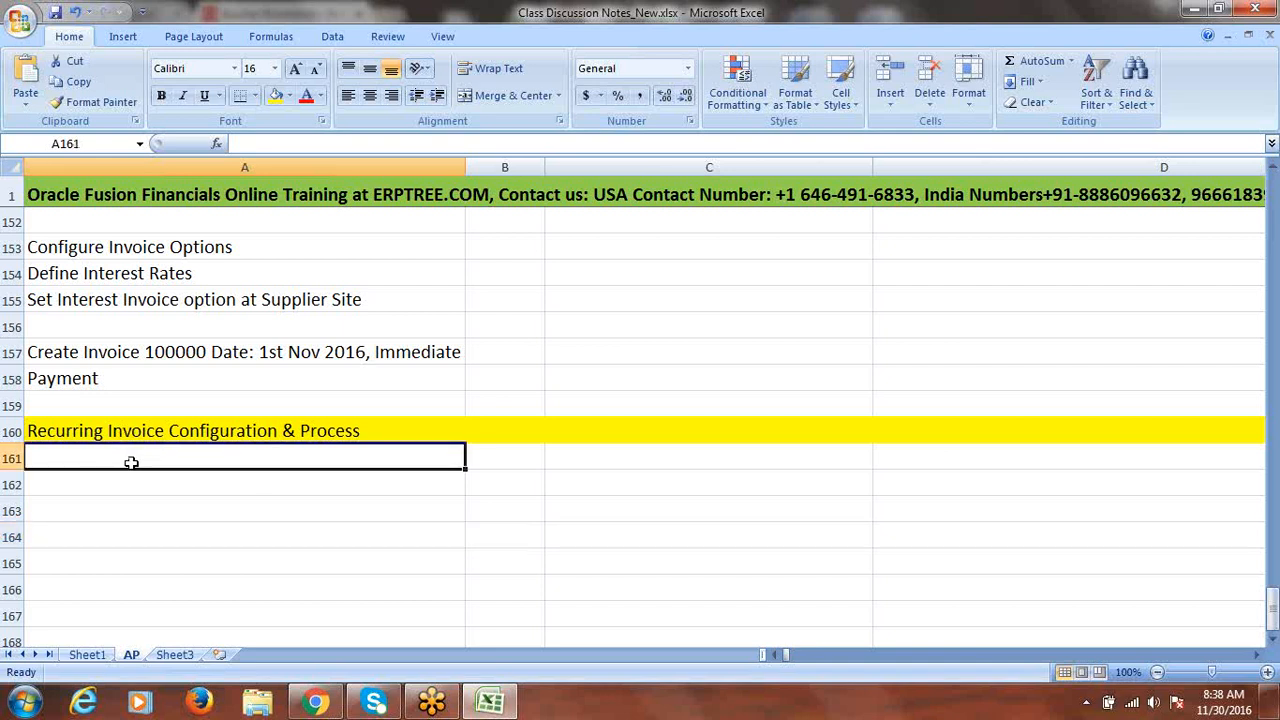
{"action": "left_click", "coordinate": [130, 484]}
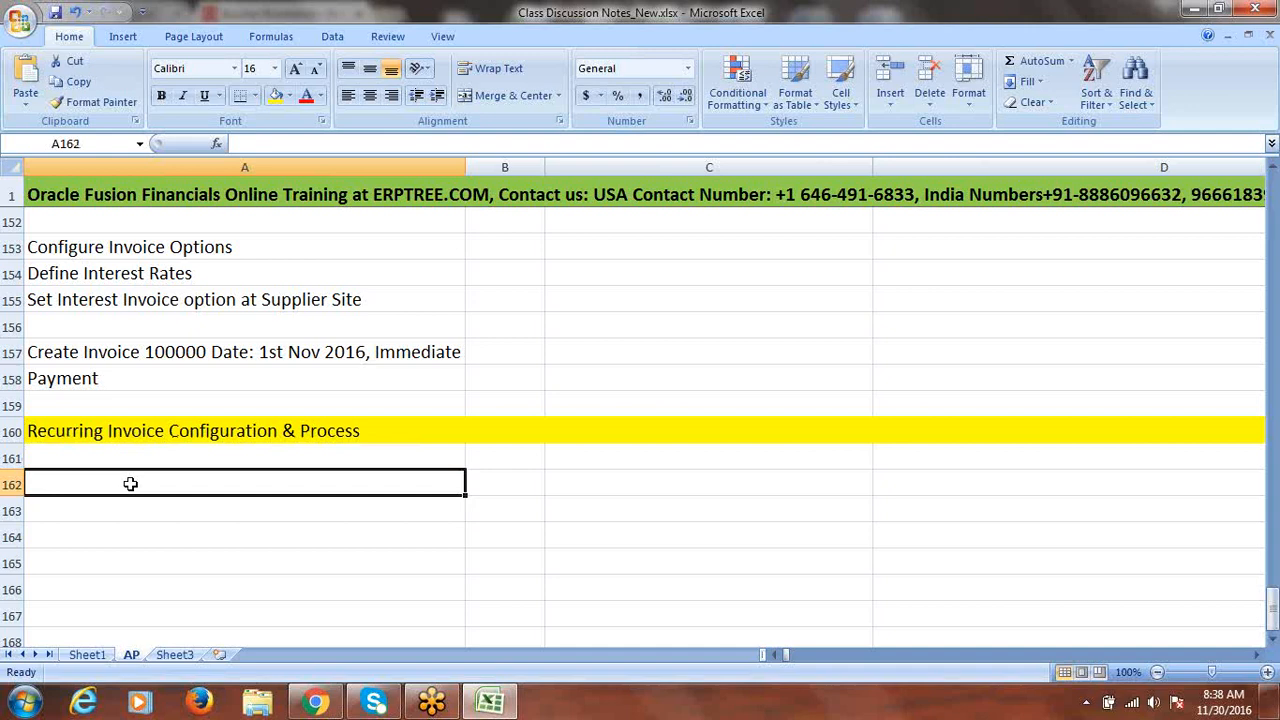
{"action": "type", "text": "Create"}
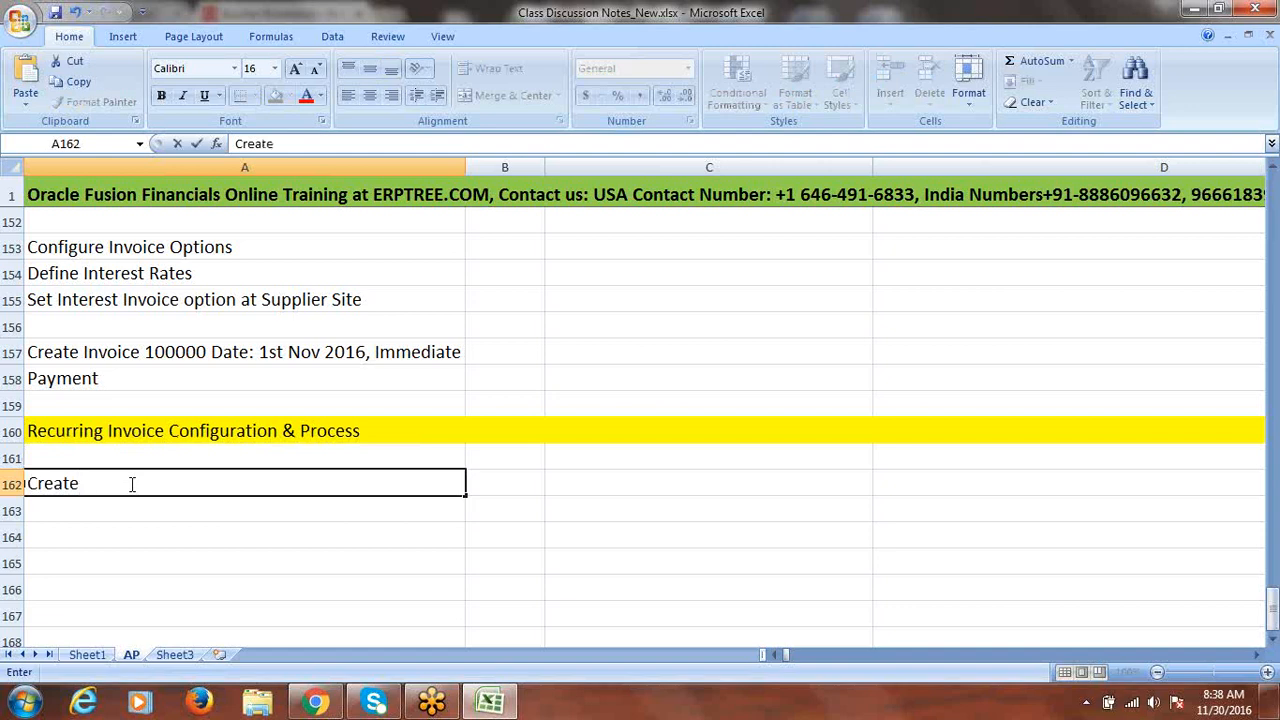
{"action": "type", "text": " Payables Calendar"}
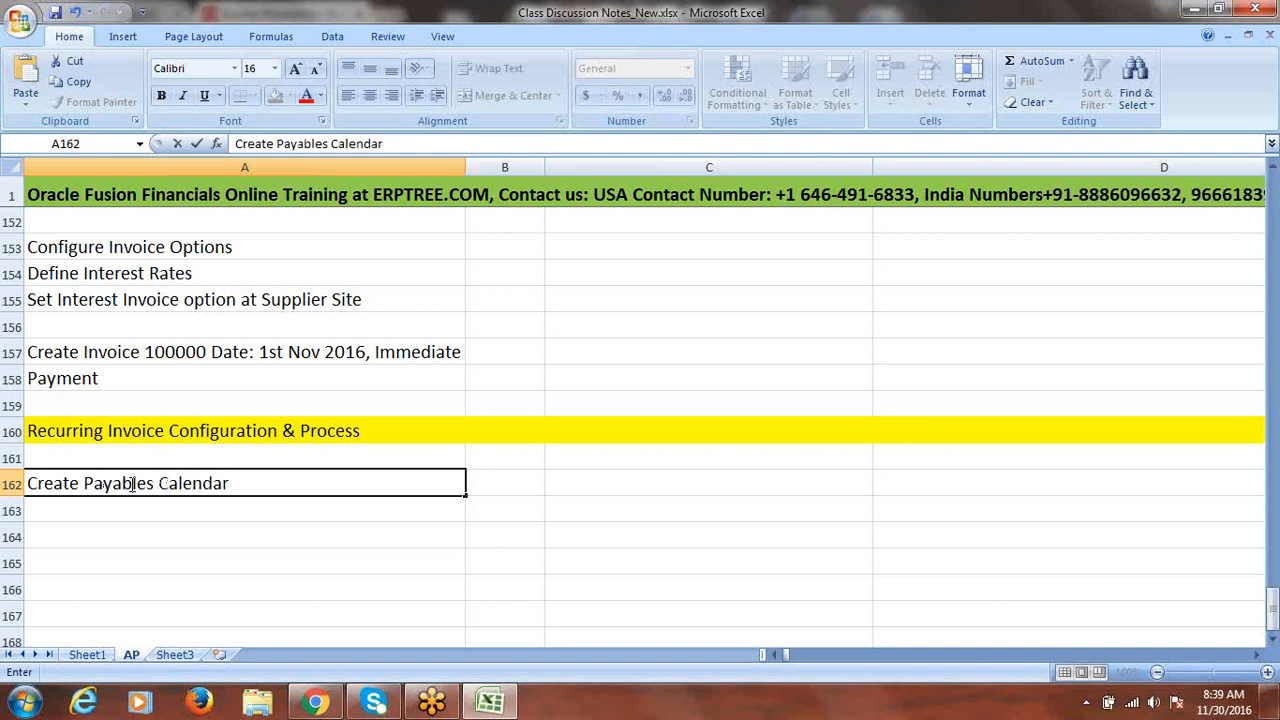
{"action": "left_click", "coordinate": [131, 512]}
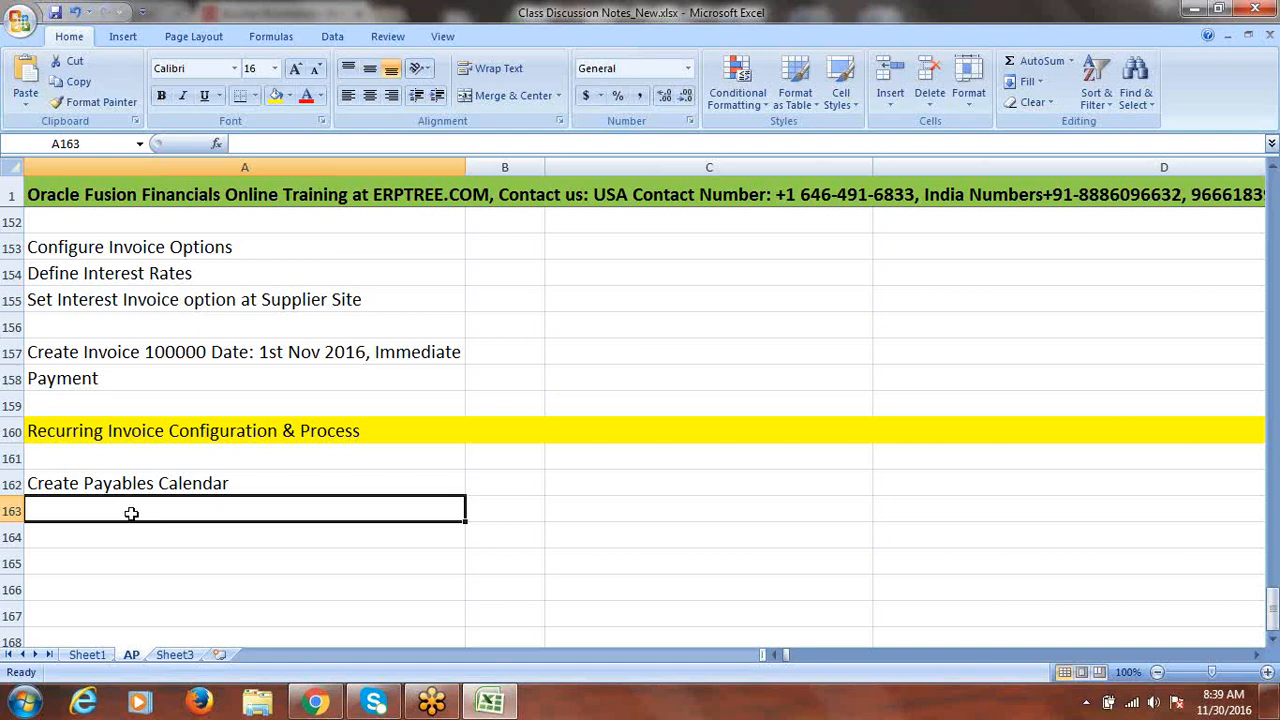
{"action": "type", "text": "Di"}
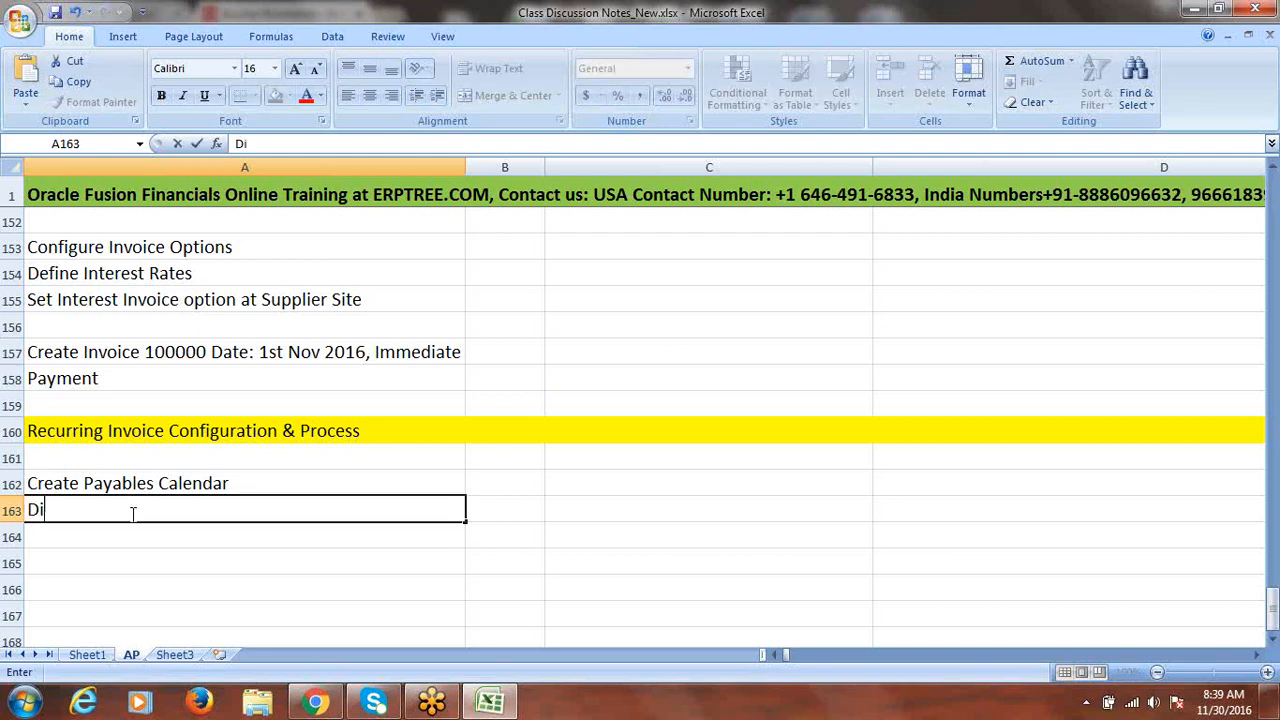
{"action": "type", "text": "stribution Set"}
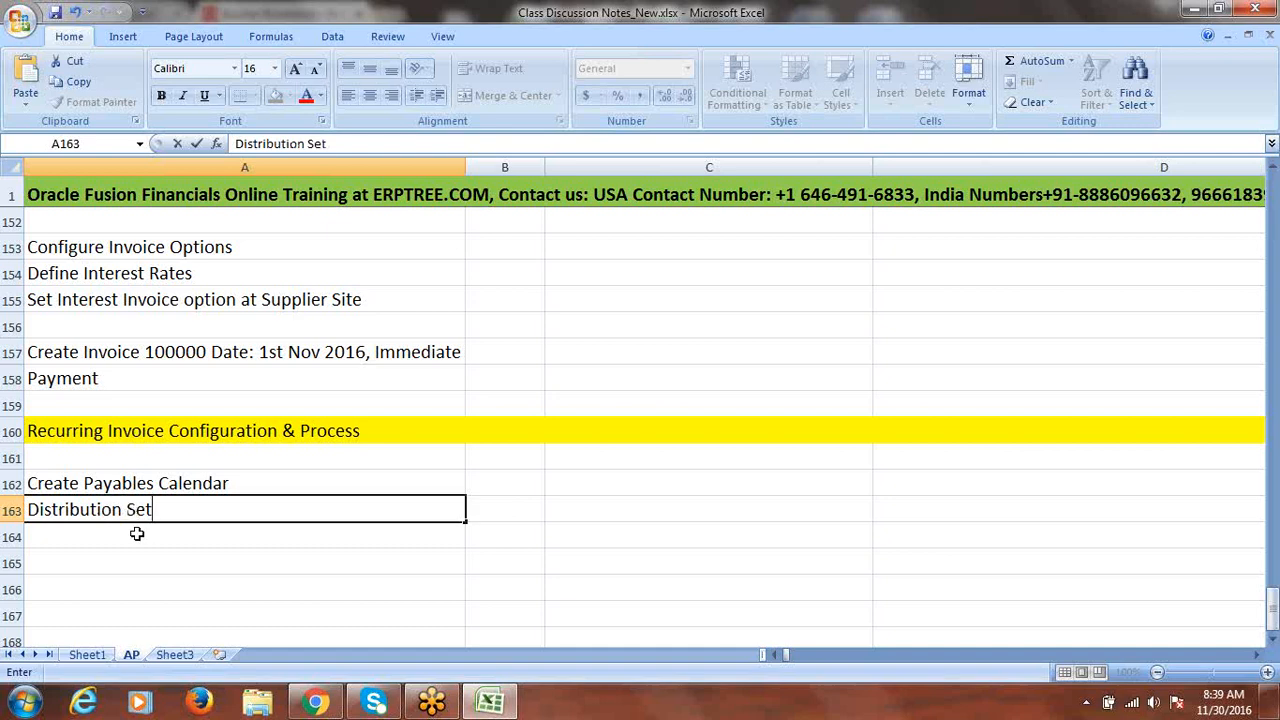
{"action": "left_click", "coordinate": [137, 535]}
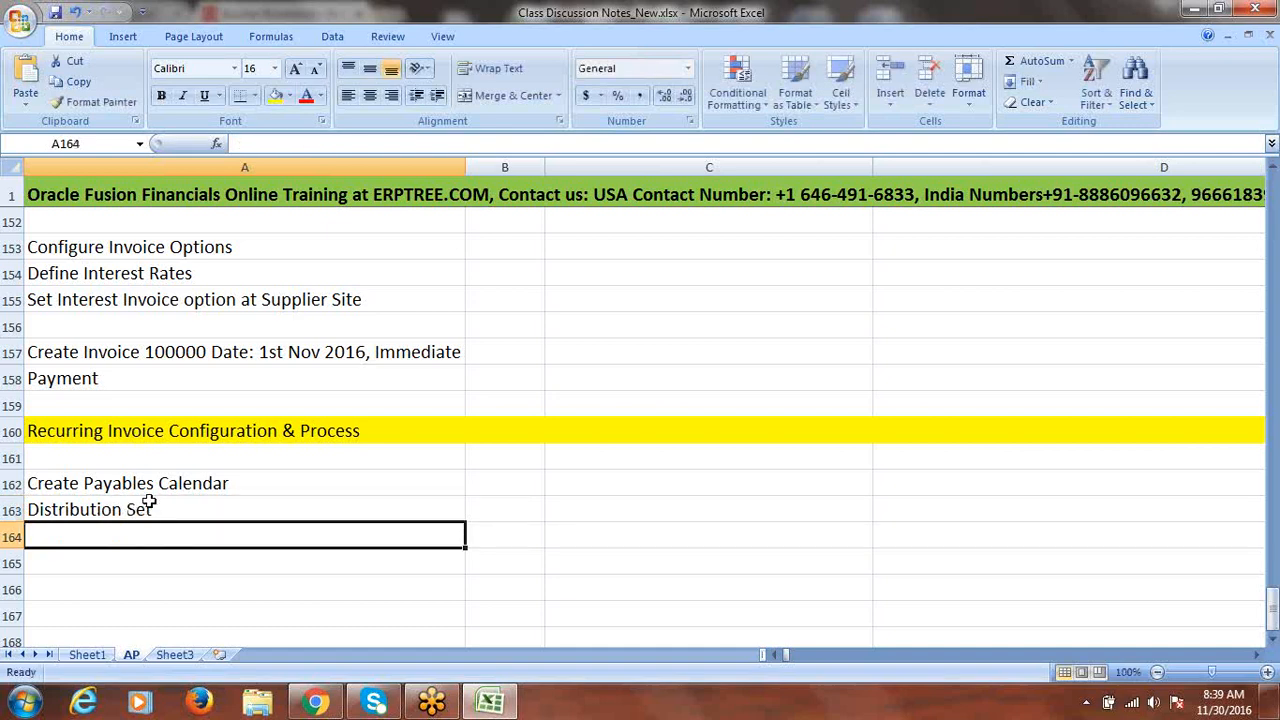
- Enter 'Create Recurring Invoice Template' in A164, fix its spelling, and select A162:A164
{"action": "type", "text": "Create "}
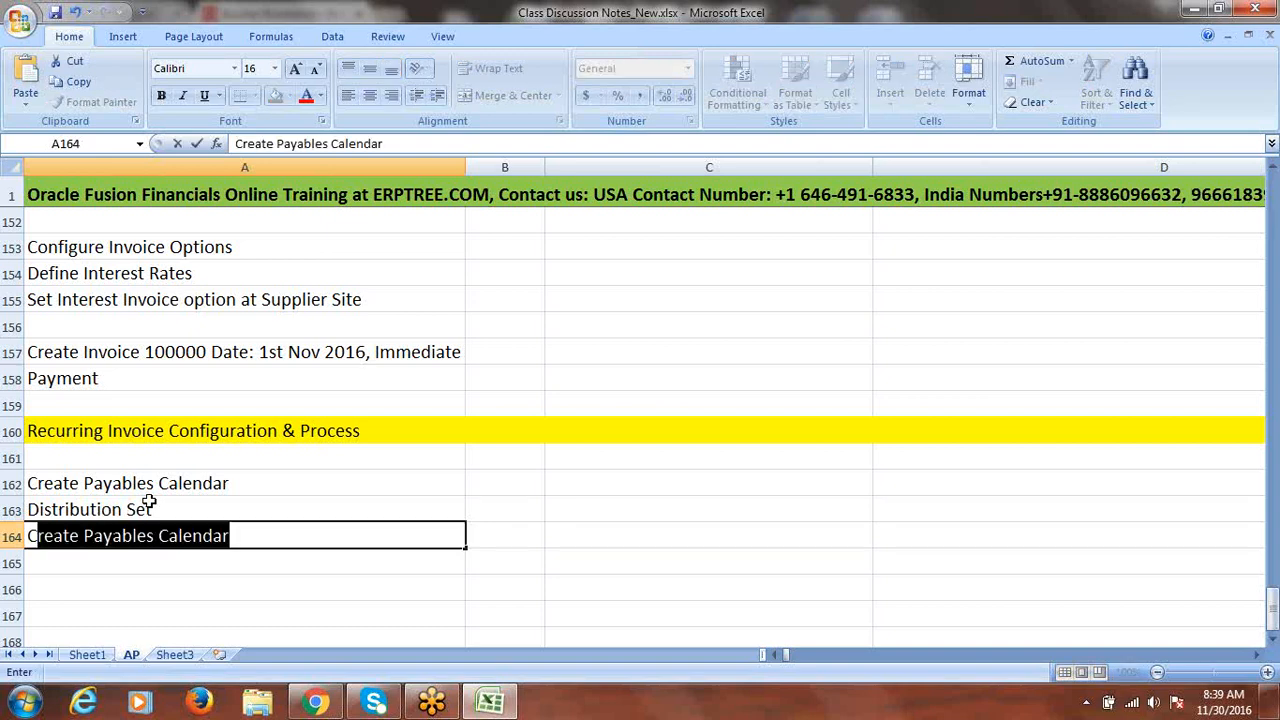
{"action": "type", "text": "R"}
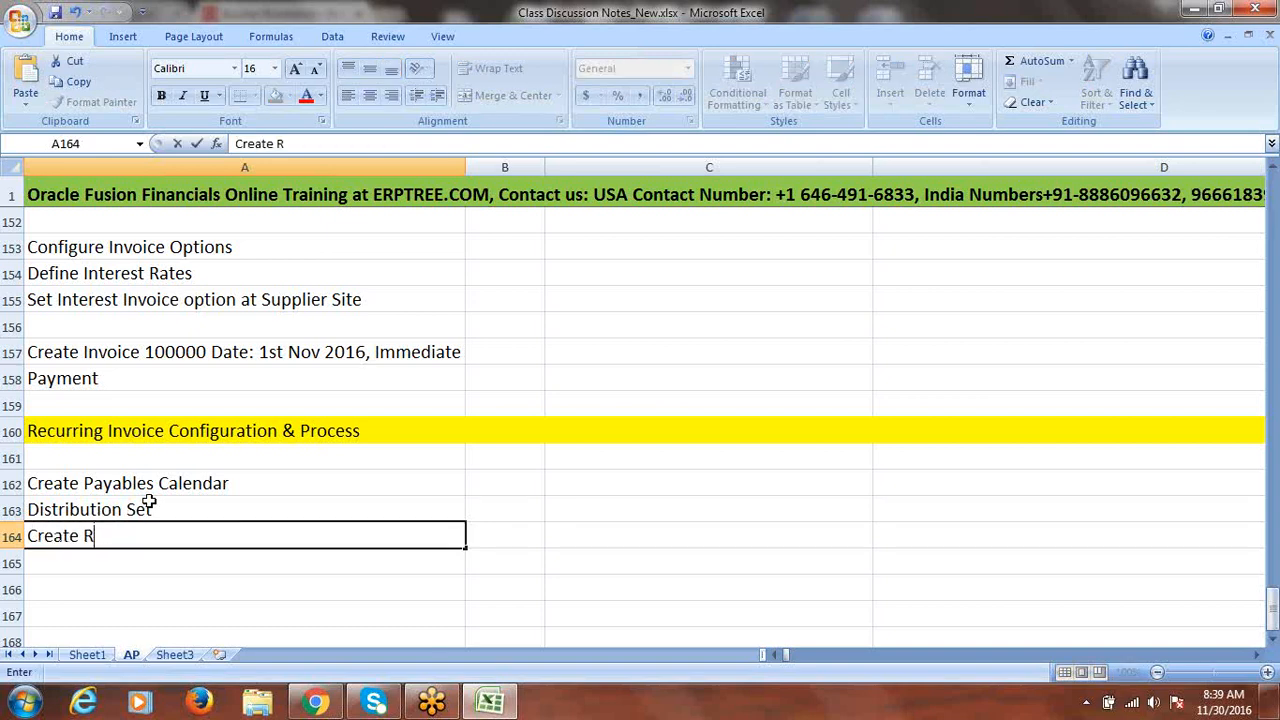
{"action": "type", "text": "ecurring In"}
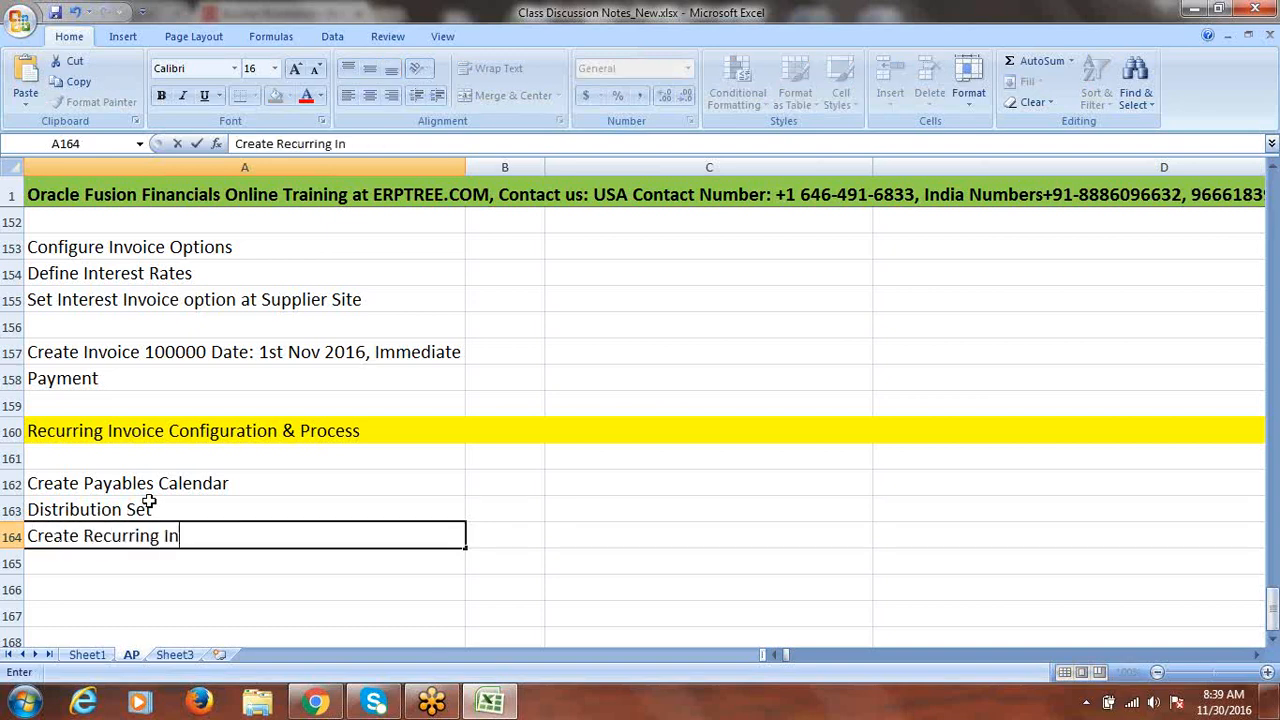
{"action": "type", "text": "voice Templat"}
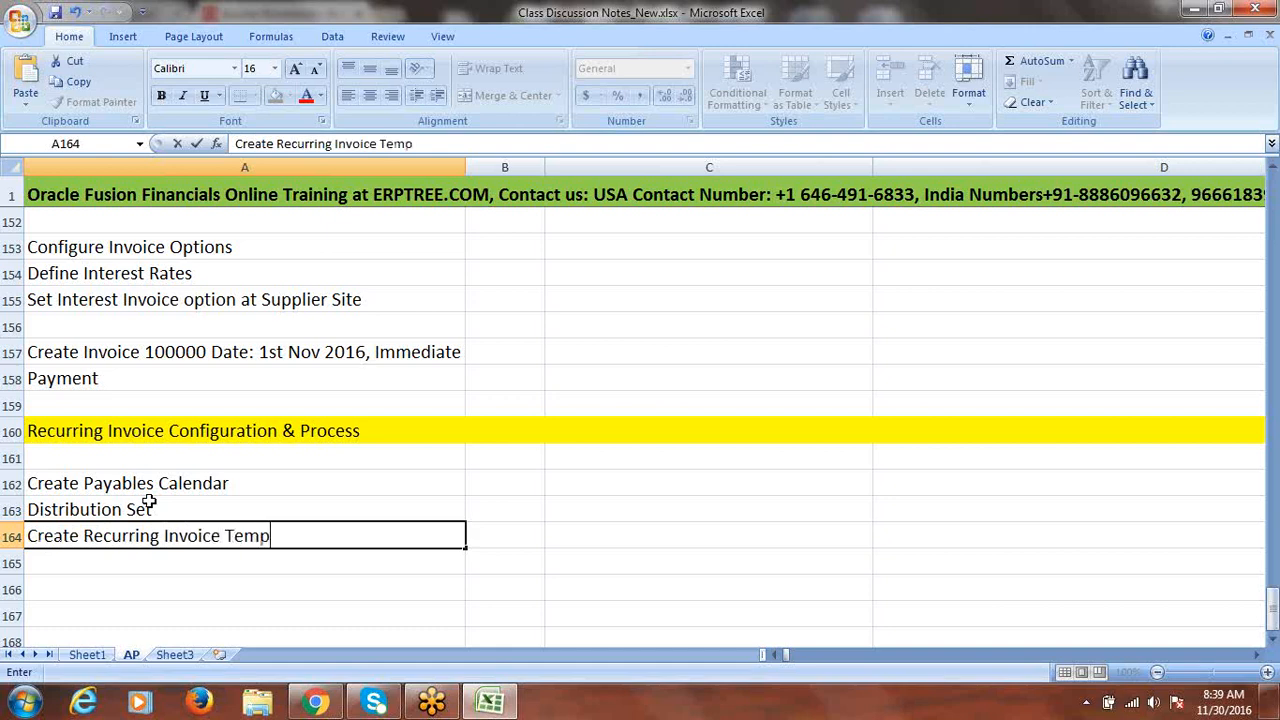
{"action": "key", "text": "Return"}
{"action": "type", "text": "e"}
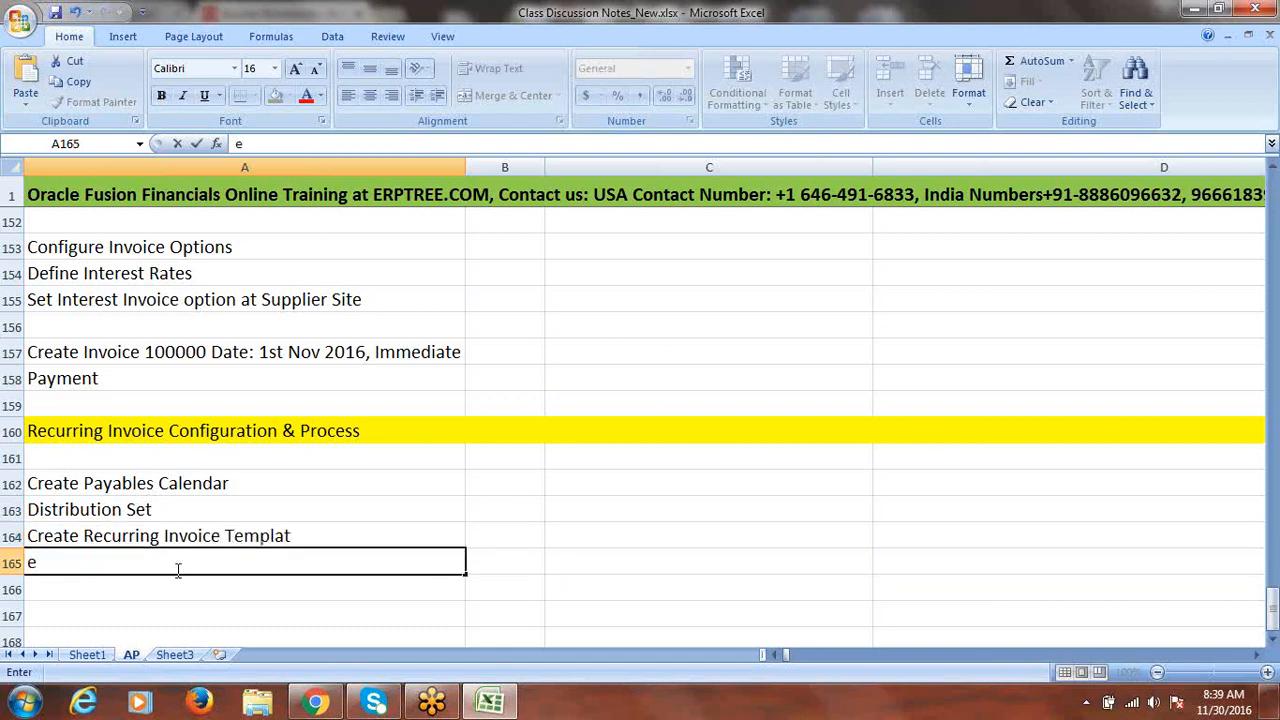
{"action": "key", "text": "BackSpace"}
{"action": "left_click", "coordinate": [310, 540]}
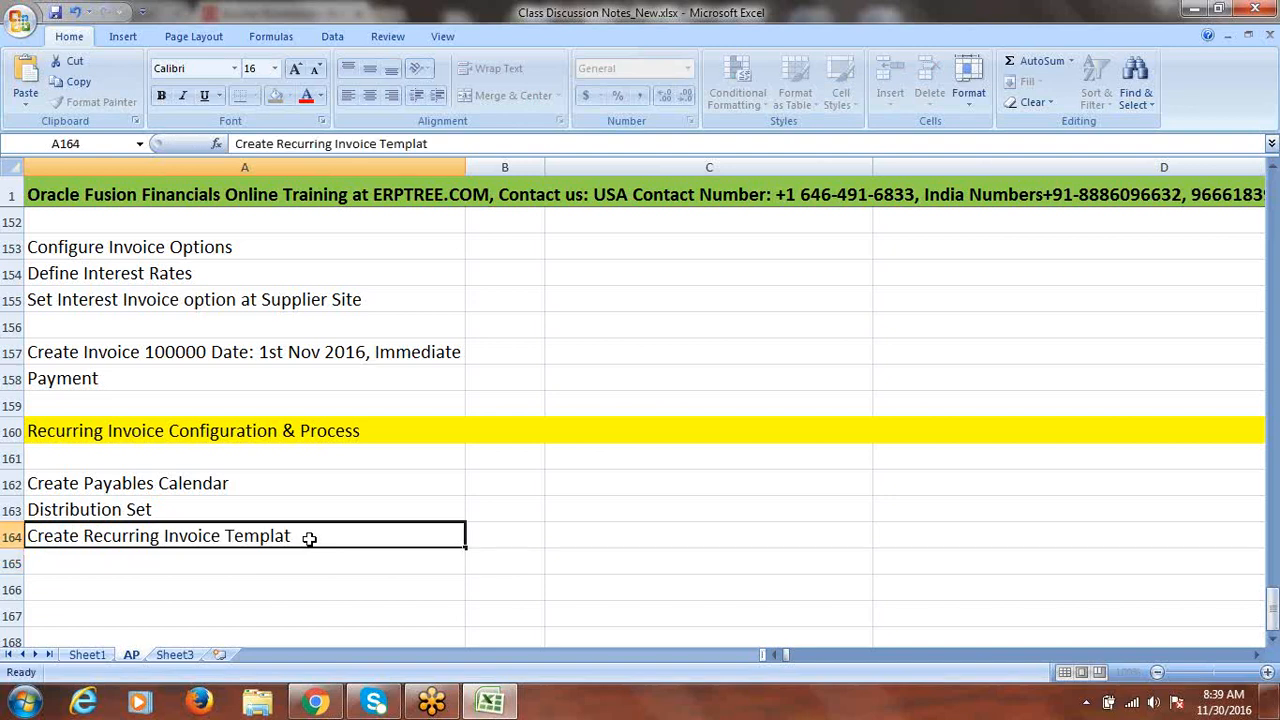
{"action": "double_click", "coordinate": [310, 540]}
{"action": "type", "text": "e"}
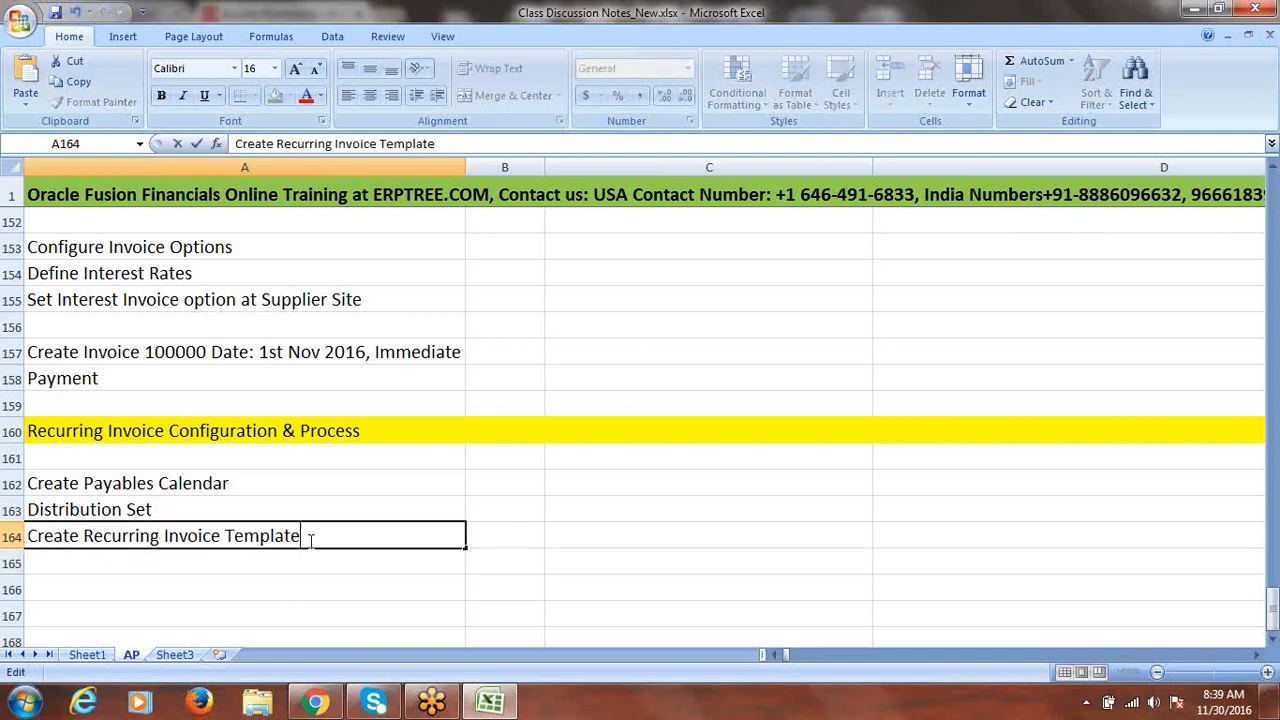
{"action": "left_click_drag", "start_coordinate": [194, 487], "coordinate": [200, 534]}
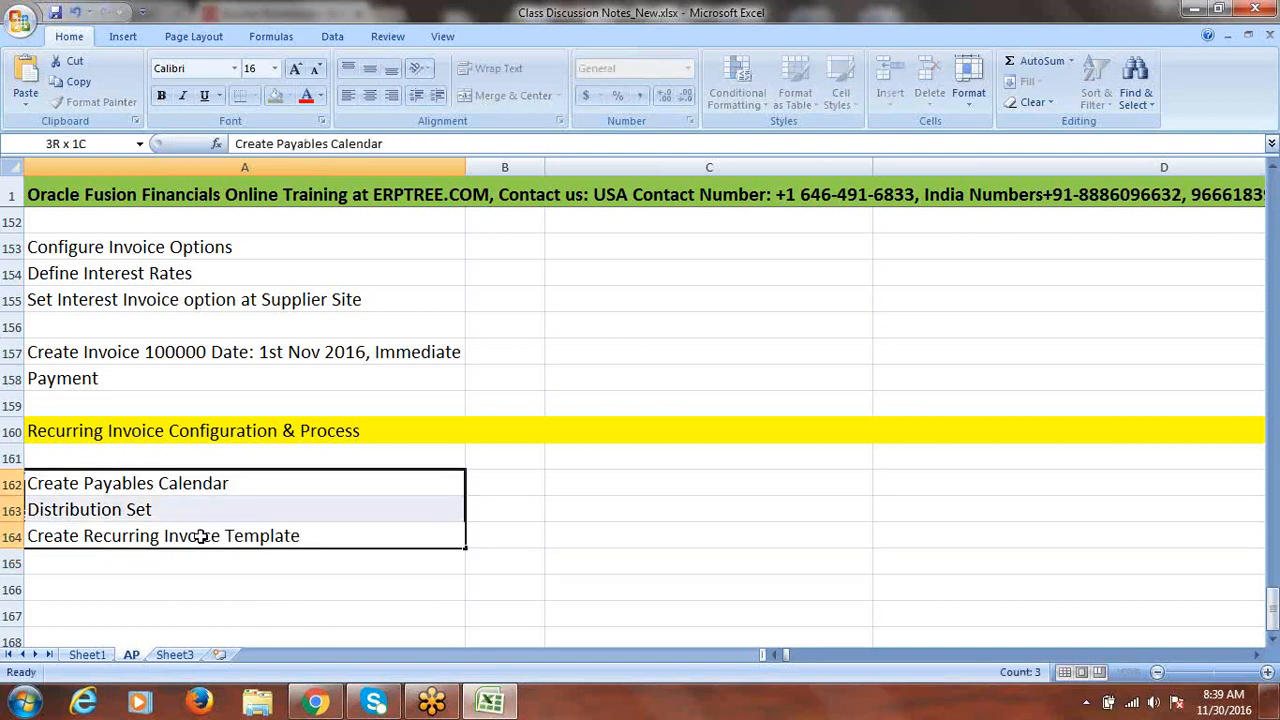
{"action": "left_click", "coordinate": [1273, 639]}
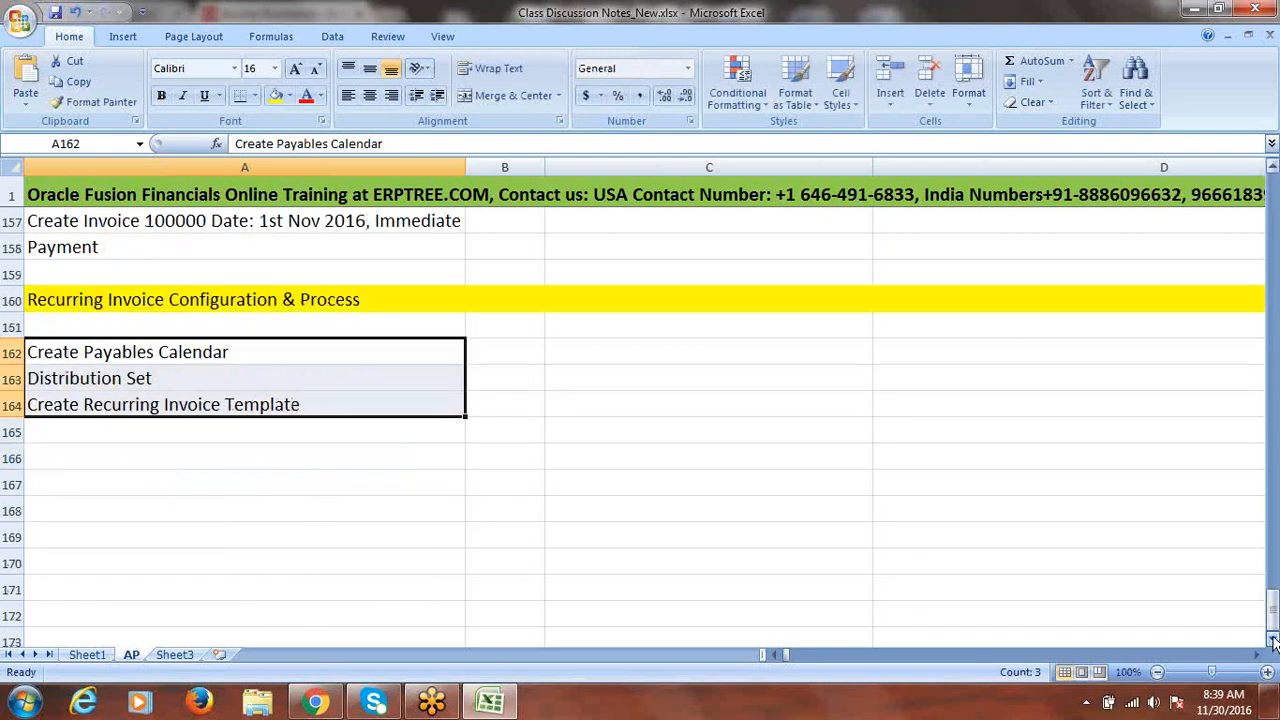
- Add 'Generate Recurring Invoice' as a new step in A166
{"action": "left_click", "coordinate": [1273, 639]}
{"action": "left_click", "coordinate": [132, 428]}
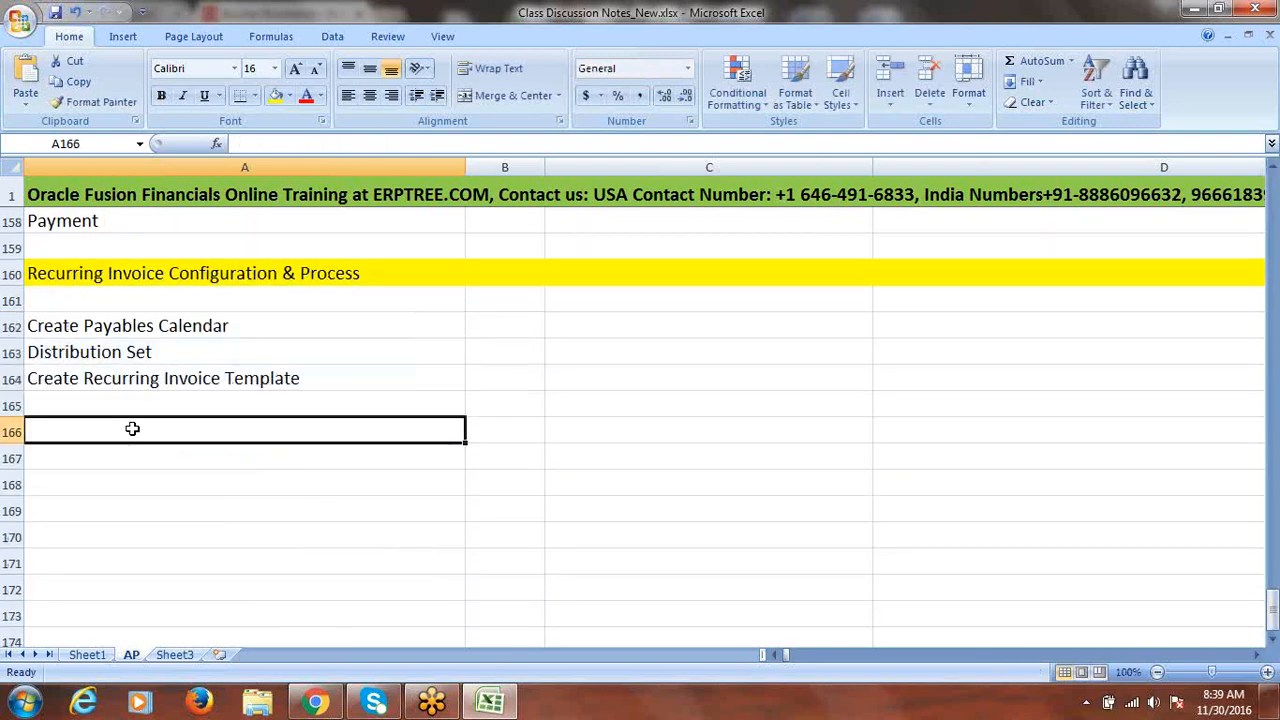
{"action": "type", "text": "Ge"}
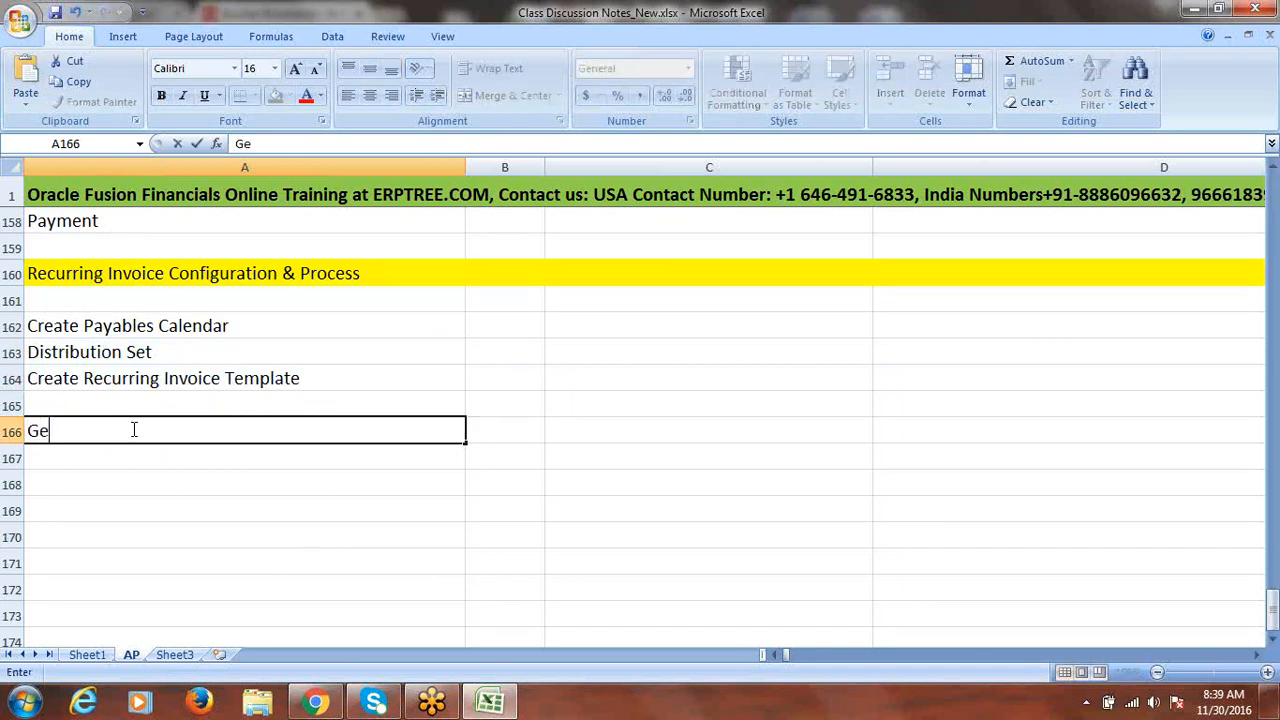
{"action": "type", "text": "nerate Rec"}
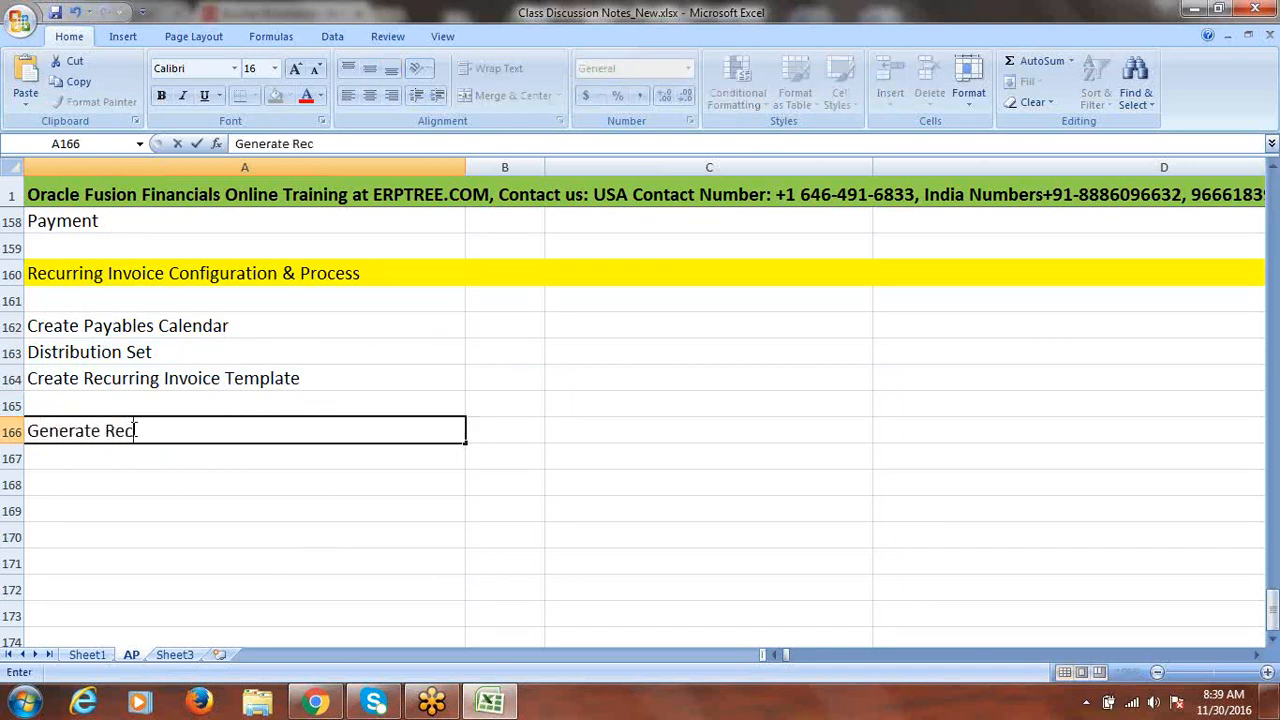
{"action": "type", "text": "urring Invoice"}
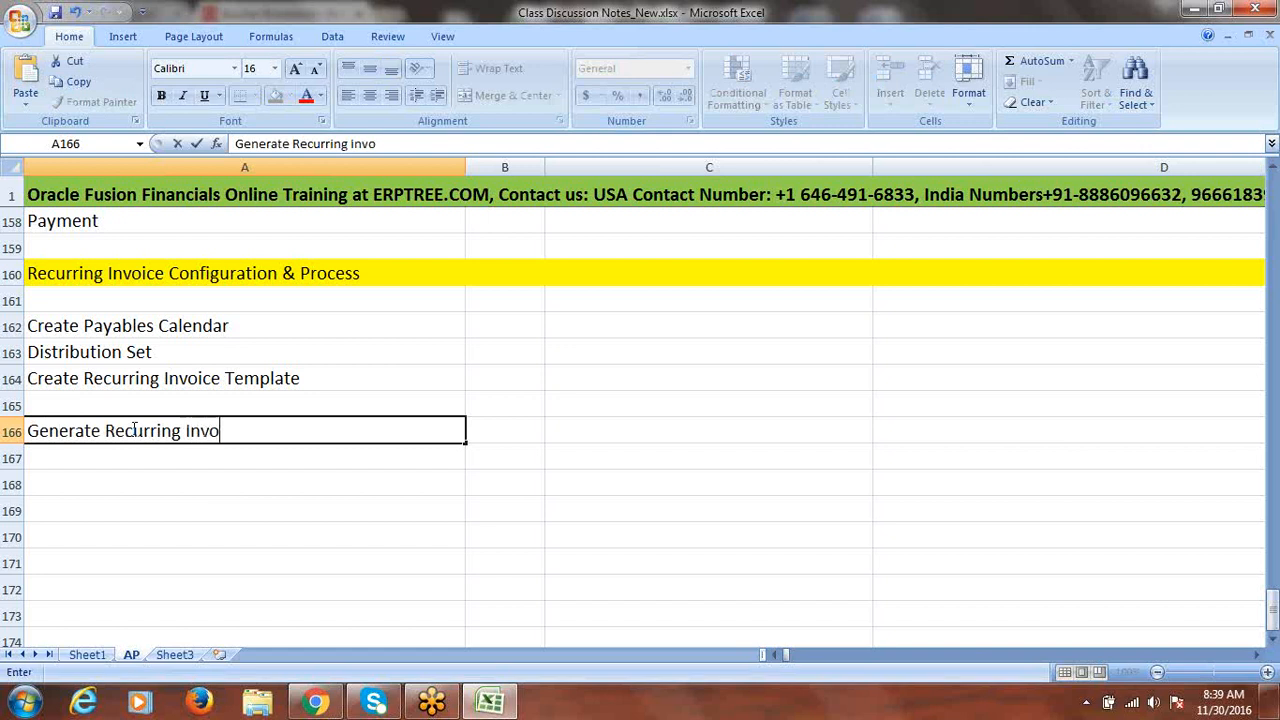
{"action": "left_click", "coordinate": [473, 426]}
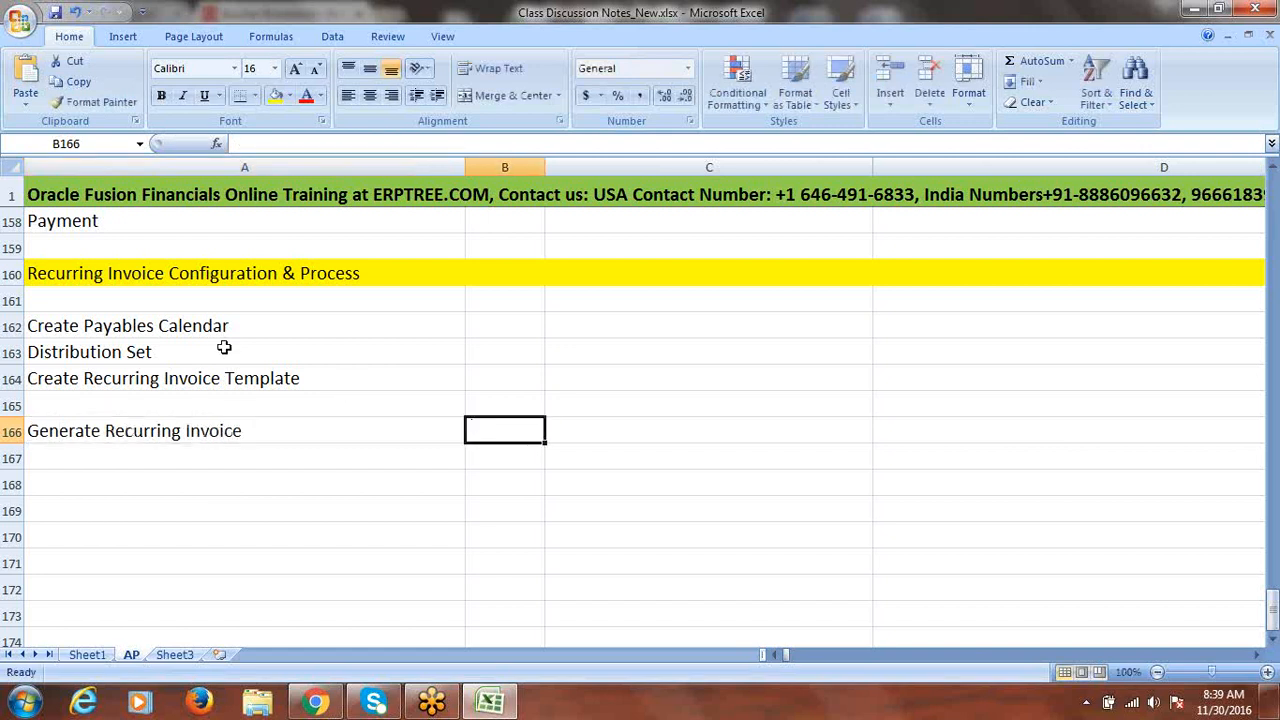
{"action": "left_click_drag", "start_coordinate": [180, 322], "coordinate": [199, 378]}
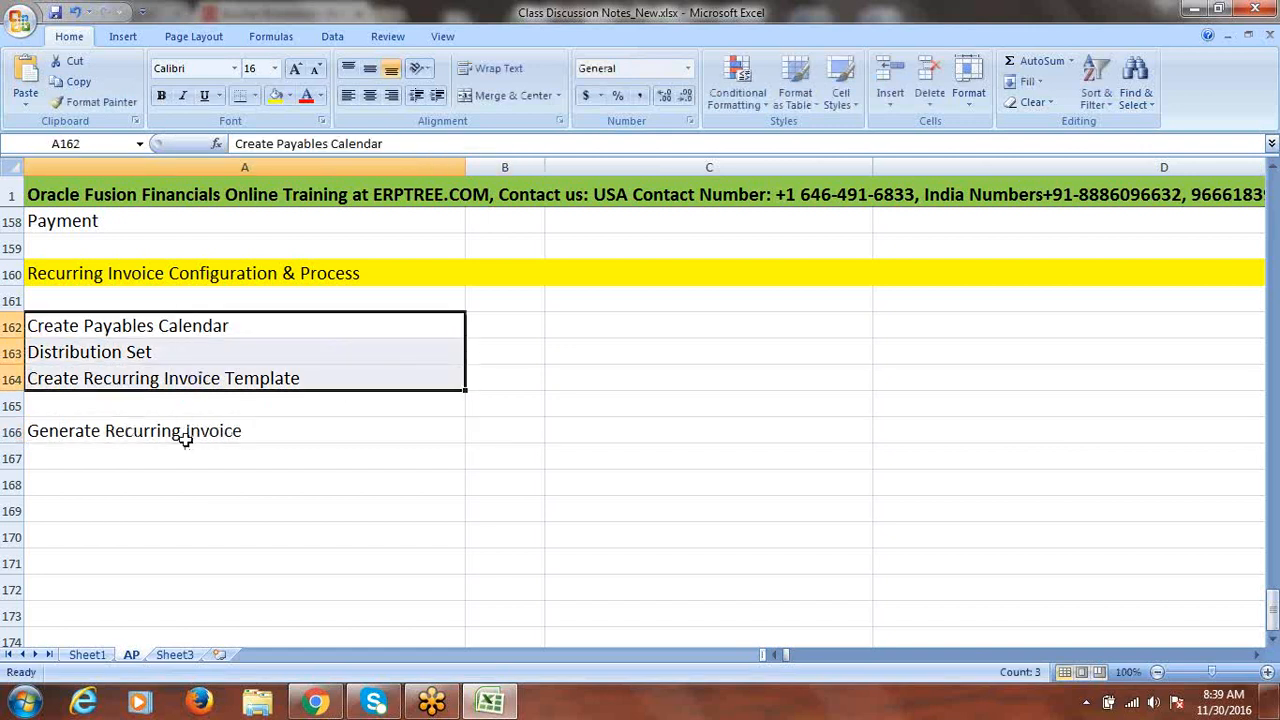
{"action": "left_click", "coordinate": [205, 378]}
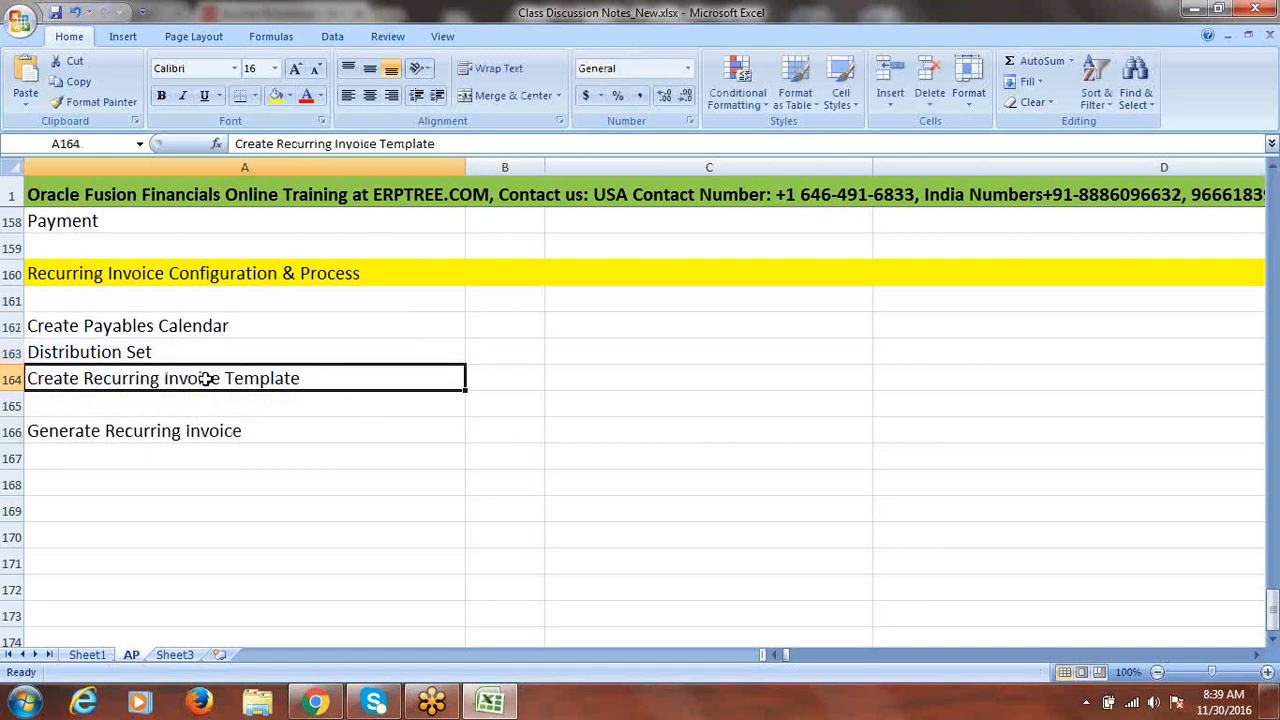
{"action": "left_click", "coordinate": [185, 432]}
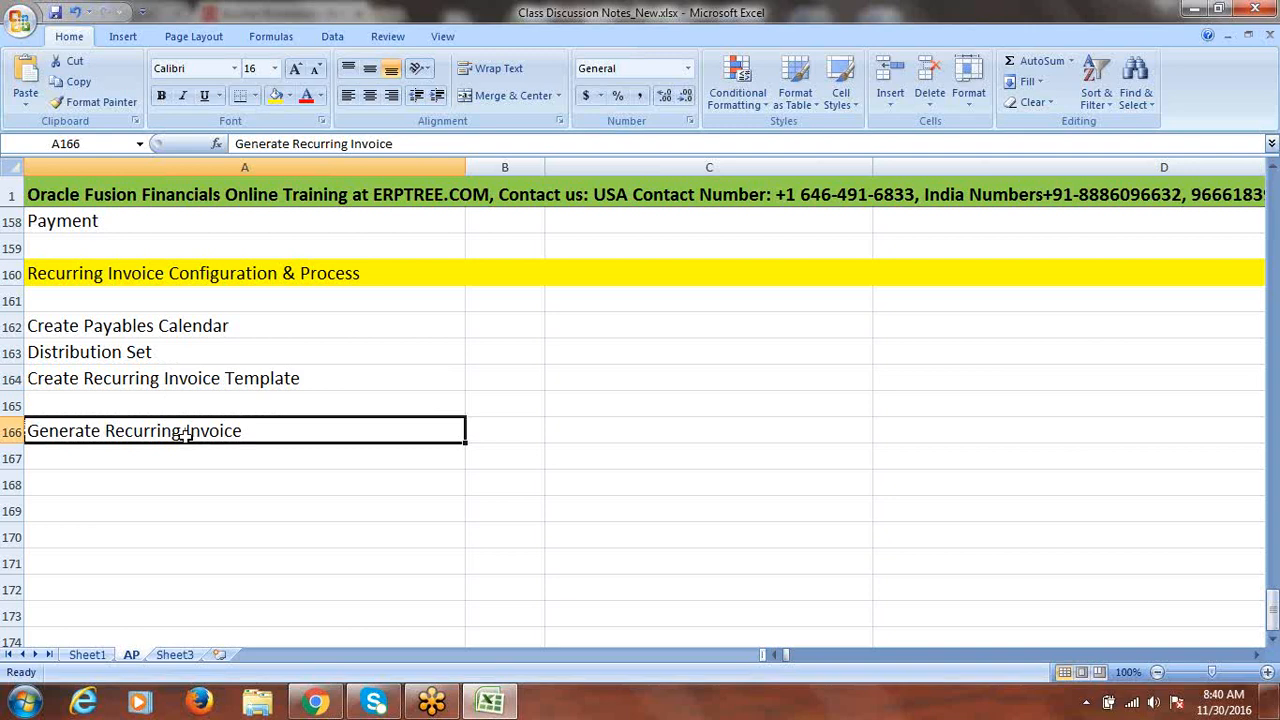
- Extend A162 to 'Create Payables Calendar for Recurring Invoice' and return to the Oracle browser
{"action": "left_click", "coordinate": [220, 323]}
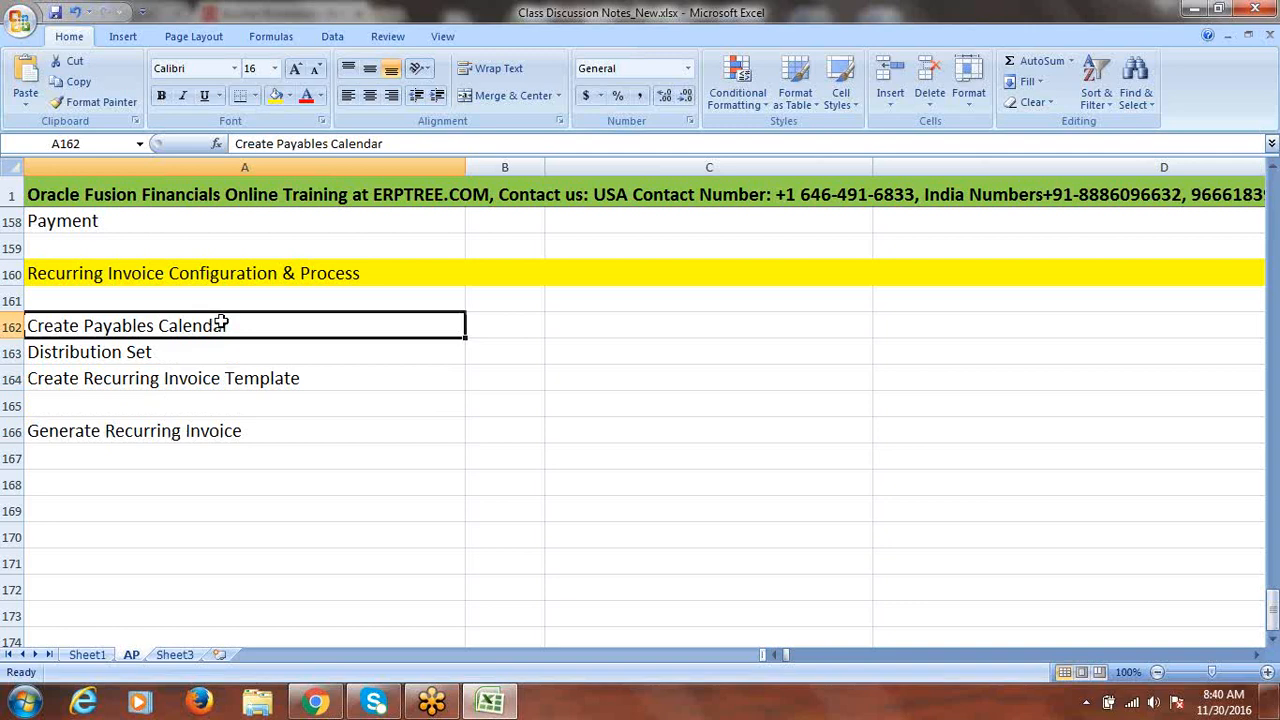
{"action": "double_click", "coordinate": [257, 325]}
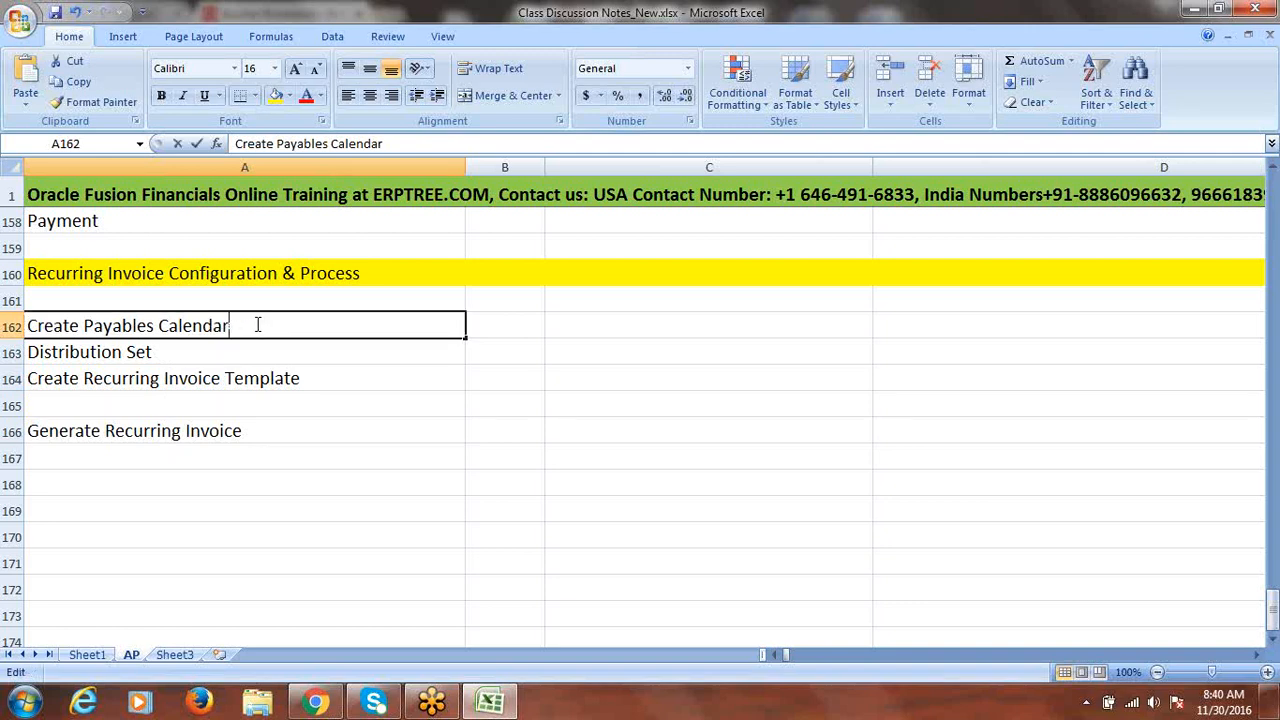
{"action": "type", "text": "for"}
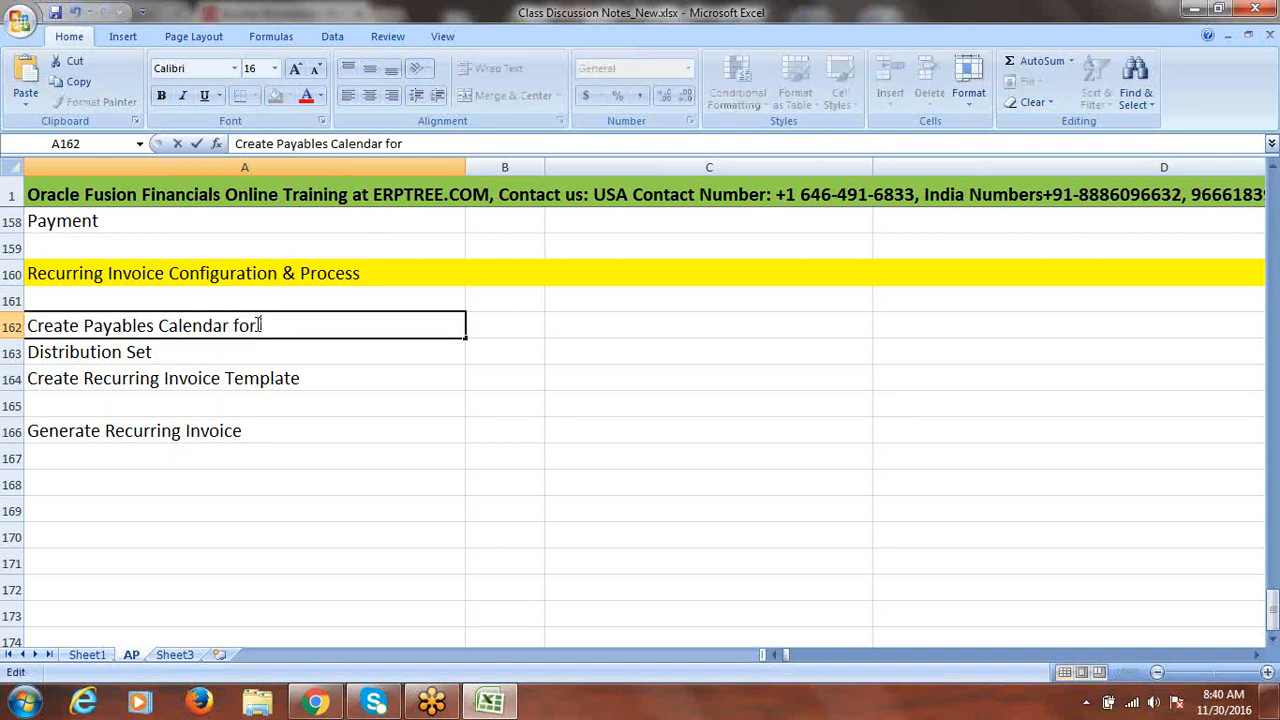
{"action": "type", "text": " Recurring Invoice"}
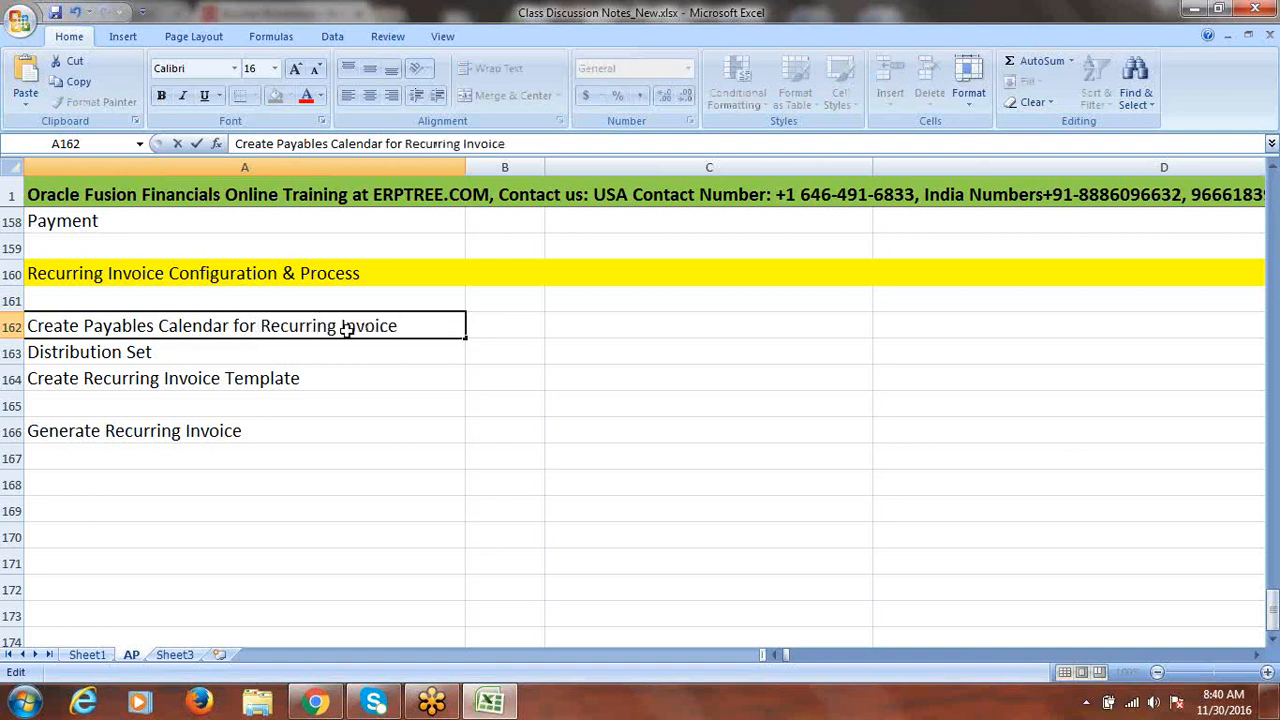
{"action": "left_click", "coordinate": [290, 360]}
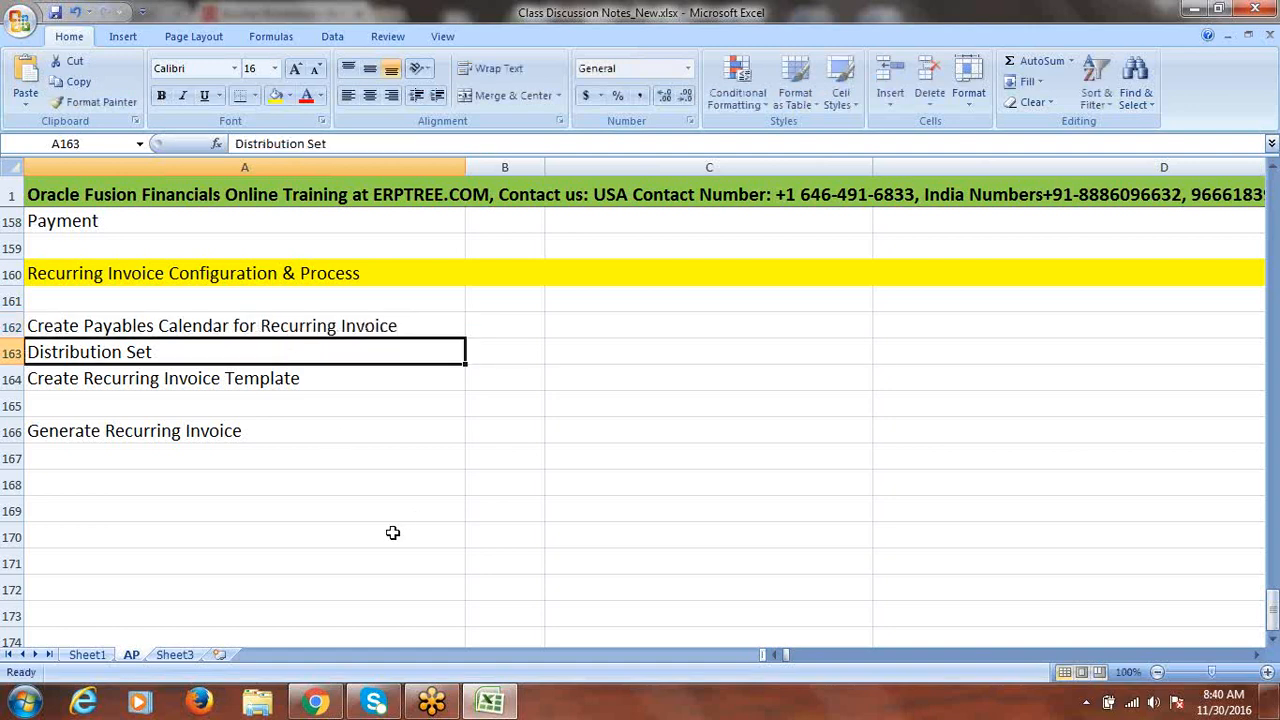
{"action": "left_click", "coordinate": [316, 703]}
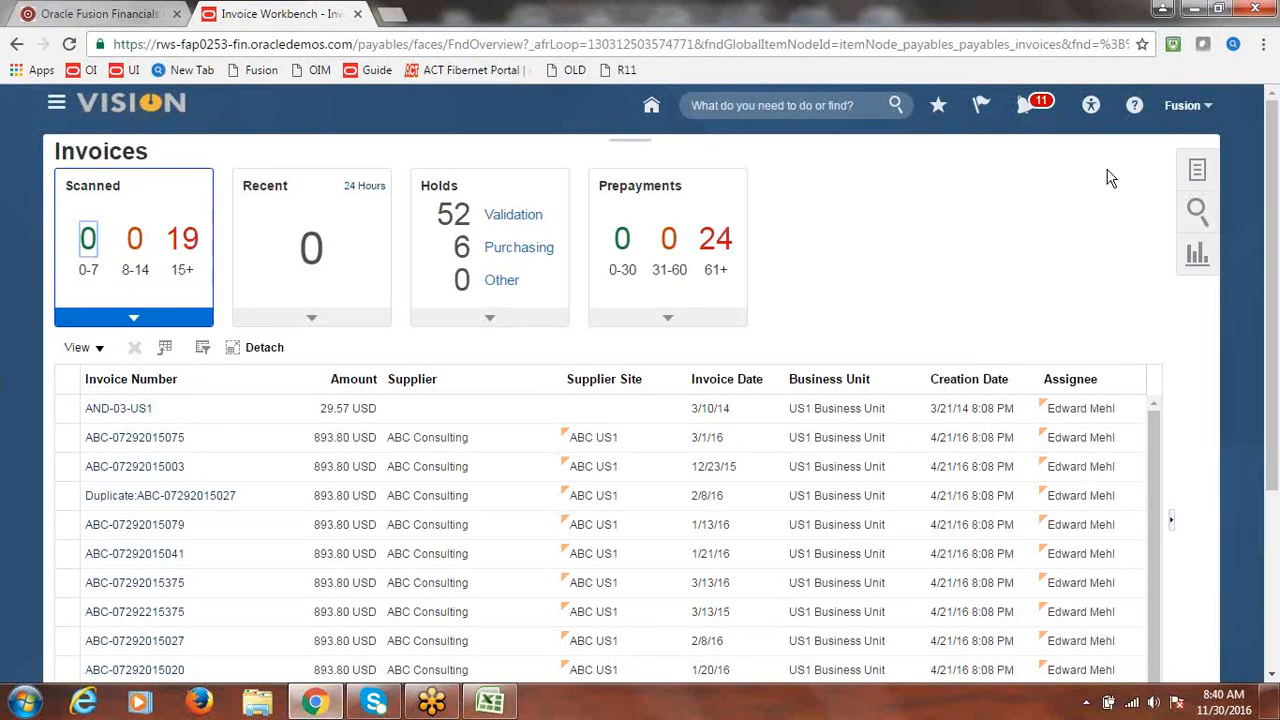
- Go to Setup and Maintenance and open the Fusion Implementation Project from the implementation projects overview
{"action": "left_click", "coordinate": [1194, 108]}
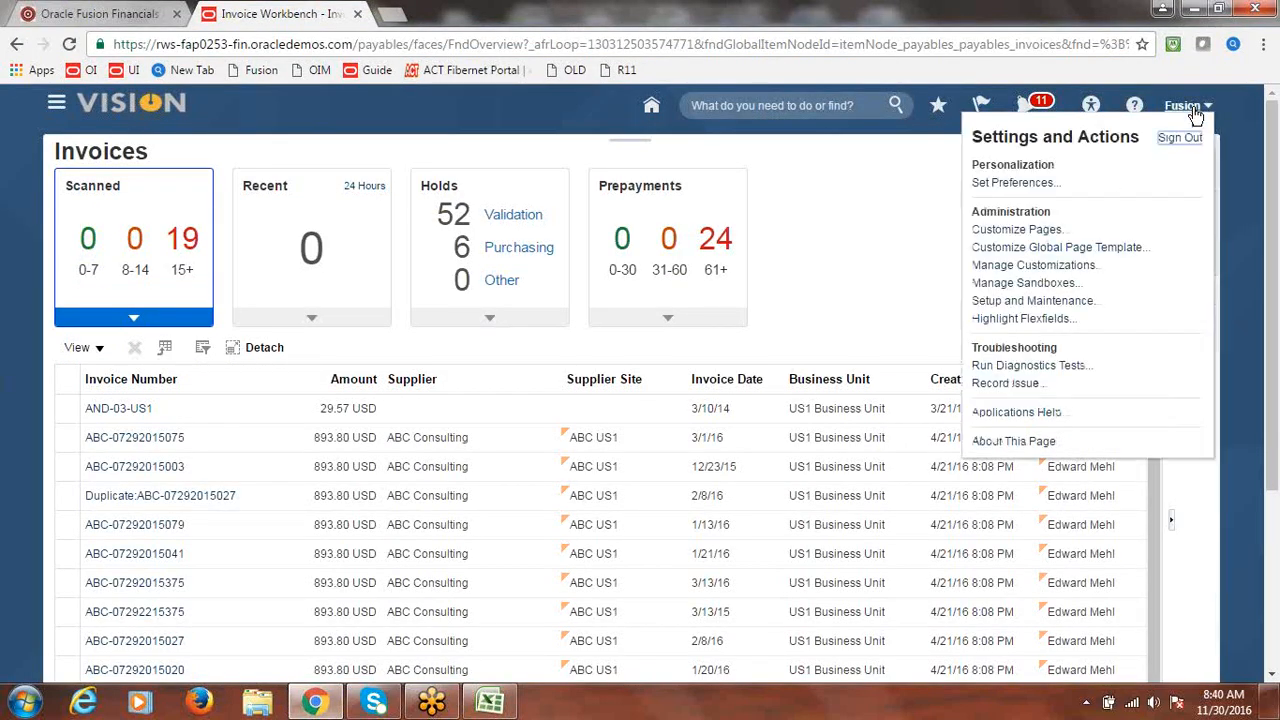
{"action": "left_click", "coordinate": [1057, 300]}
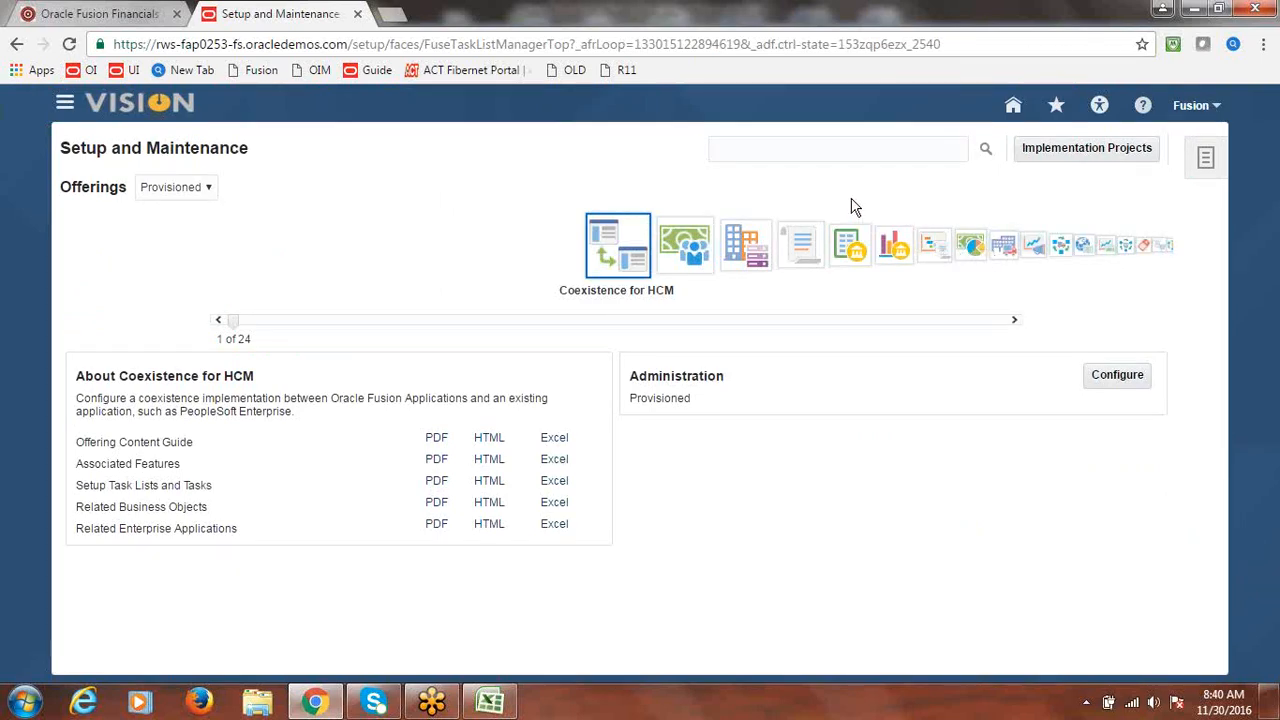
{"action": "left_click", "coordinate": [1043, 151]}
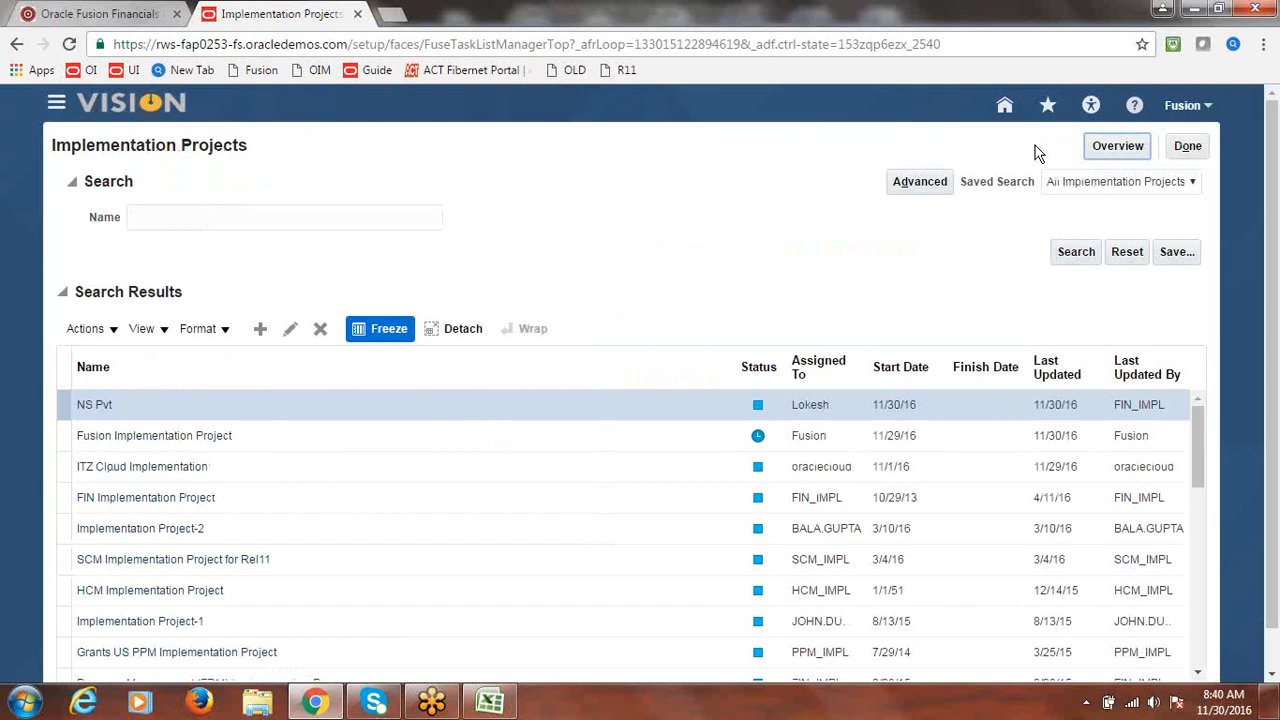
{"action": "left_click", "coordinate": [1131, 147]}
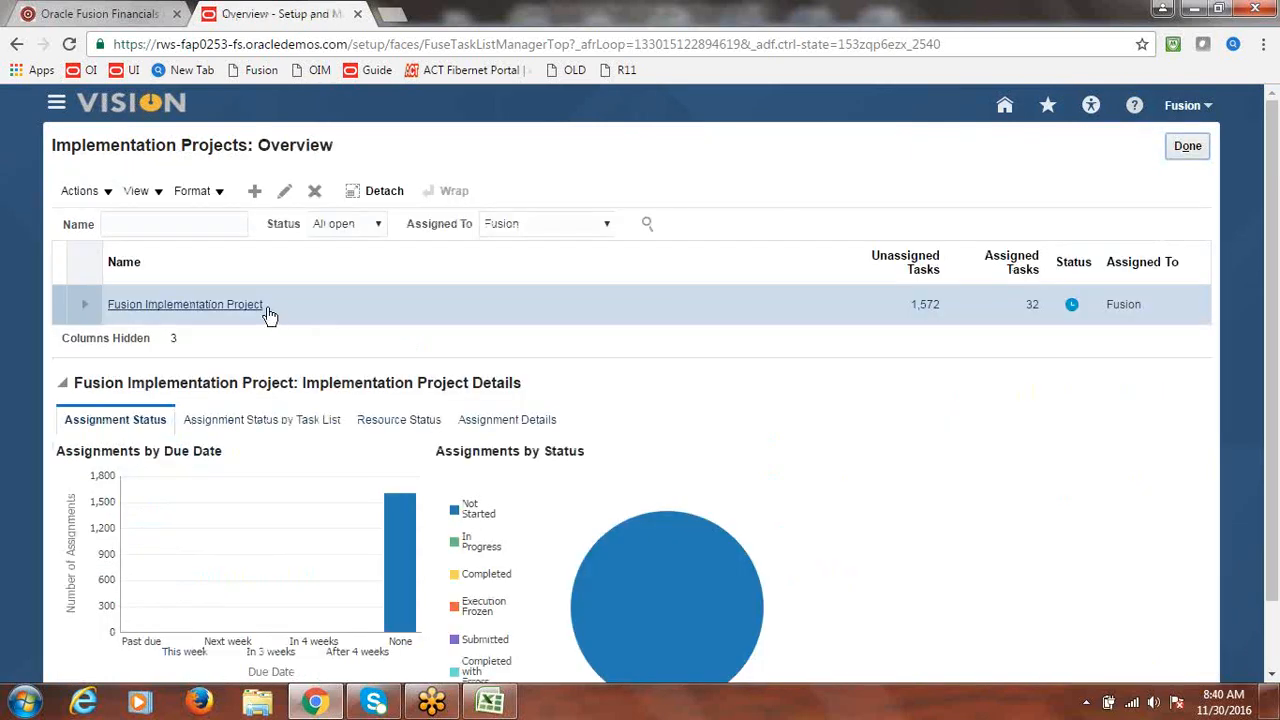
{"action": "left_click", "coordinate": [217, 307]}
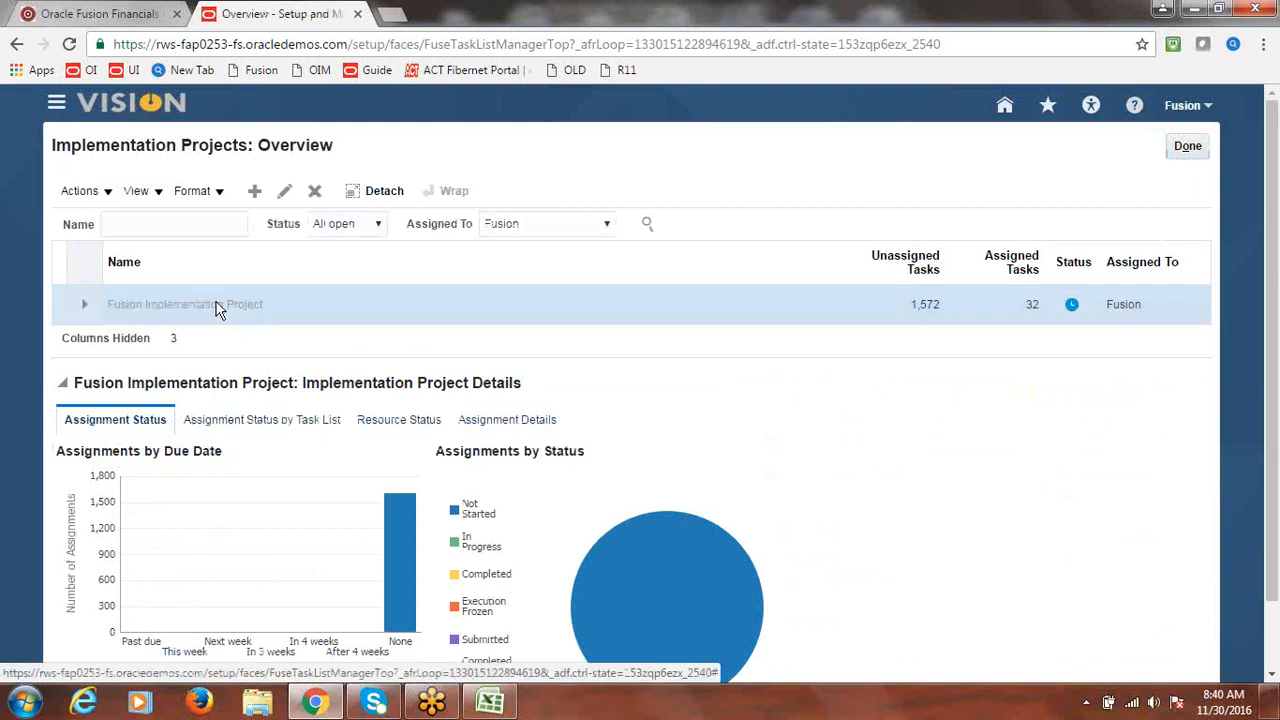
{"action": "left_click", "coordinate": [227, 372]}
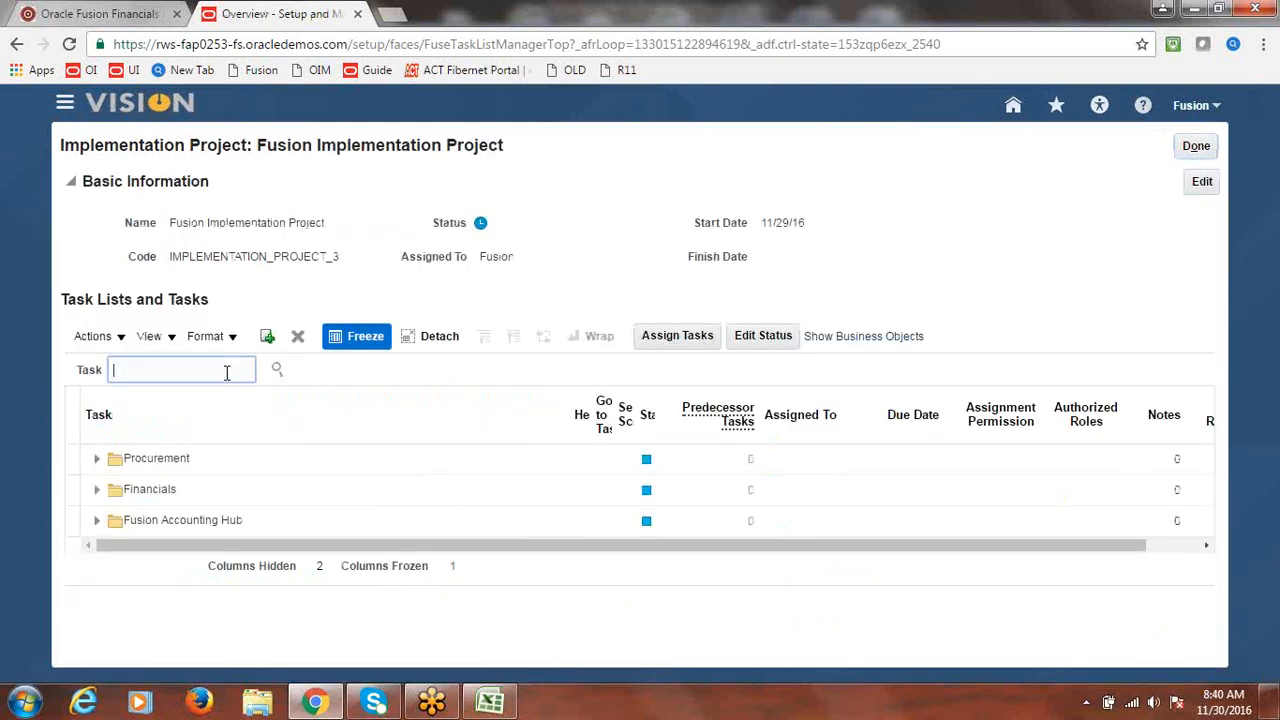
- Search the project tasks for 'payables calendar' and open Manage Payables Calendars
{"action": "type", "text": "payables calendar"}
{"action": "left_click", "coordinate": [279, 372]}
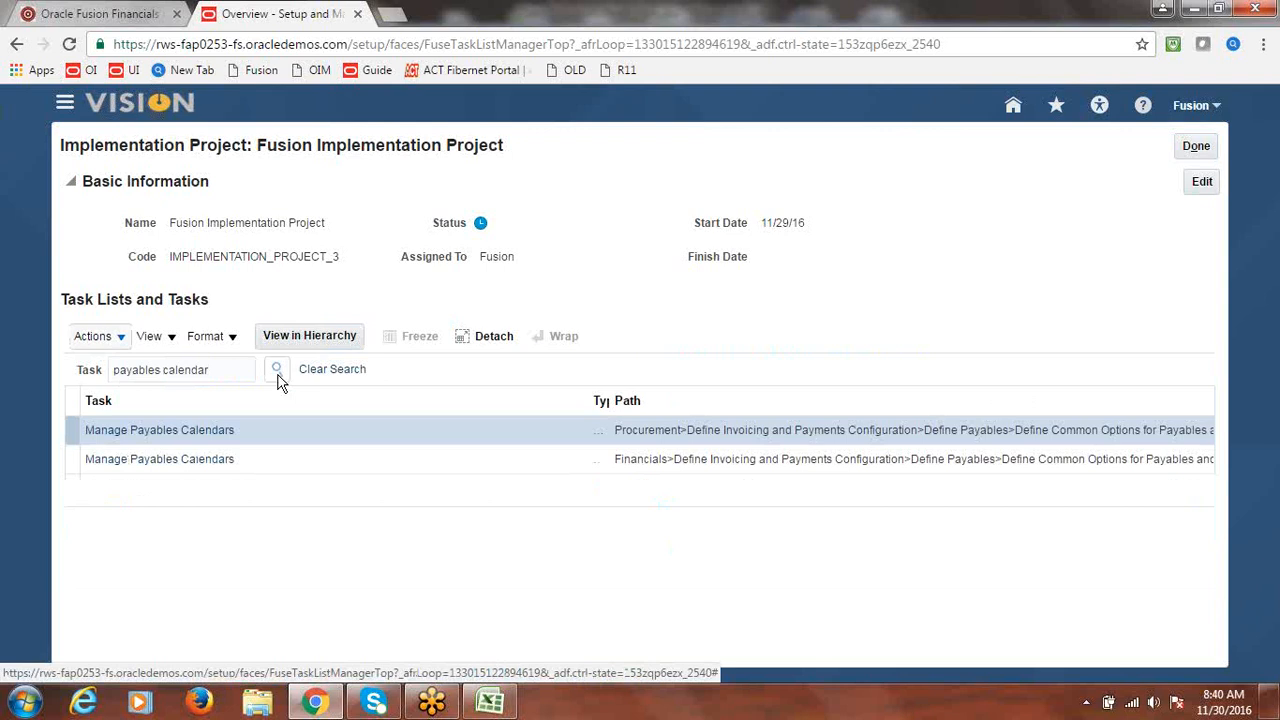
{"action": "left_click", "coordinate": [170, 432]}
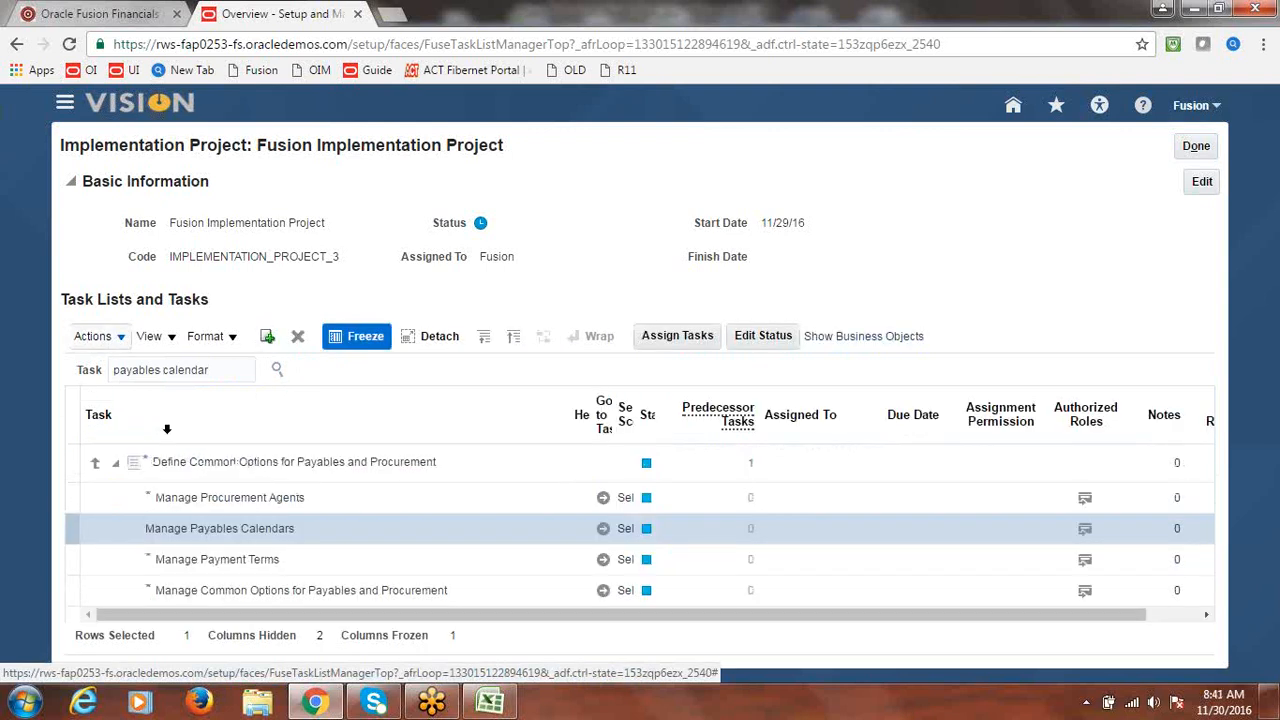
{"action": "left_click", "coordinate": [601, 531]}
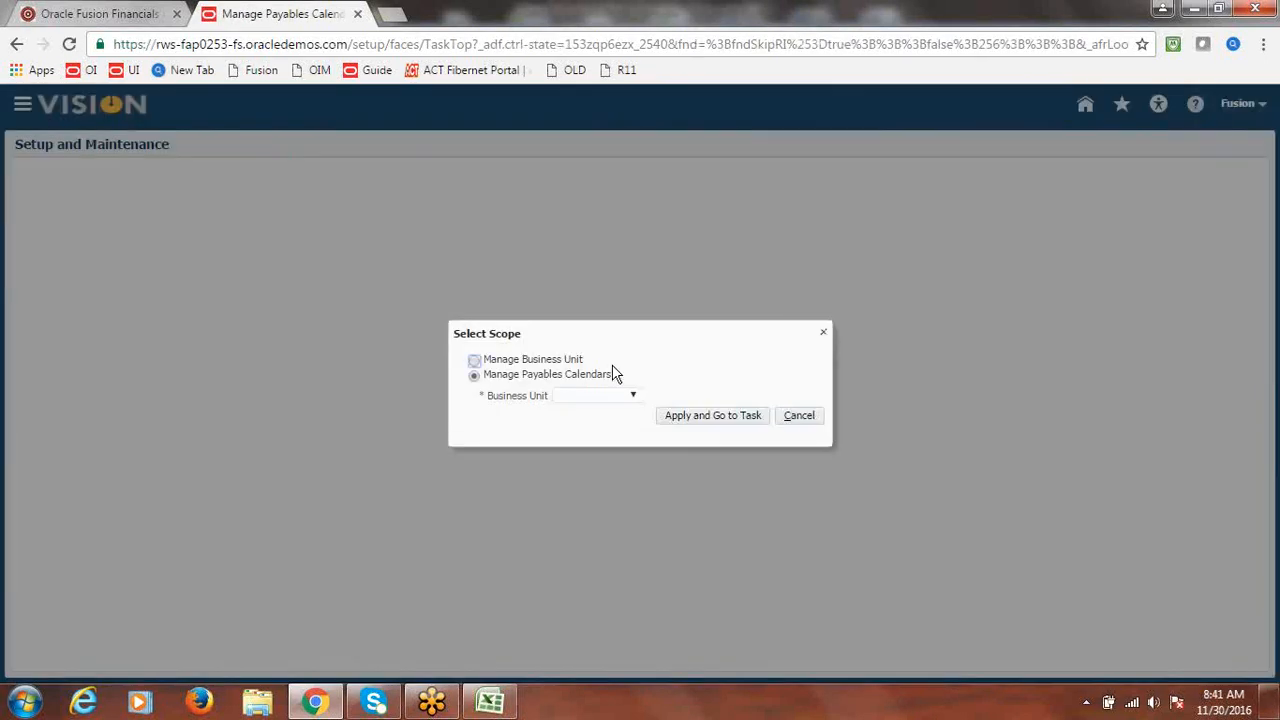
- Set the task's business unit scope to Fusion US Business Unit and save it
{"action": "left_click", "coordinate": [635, 395]}
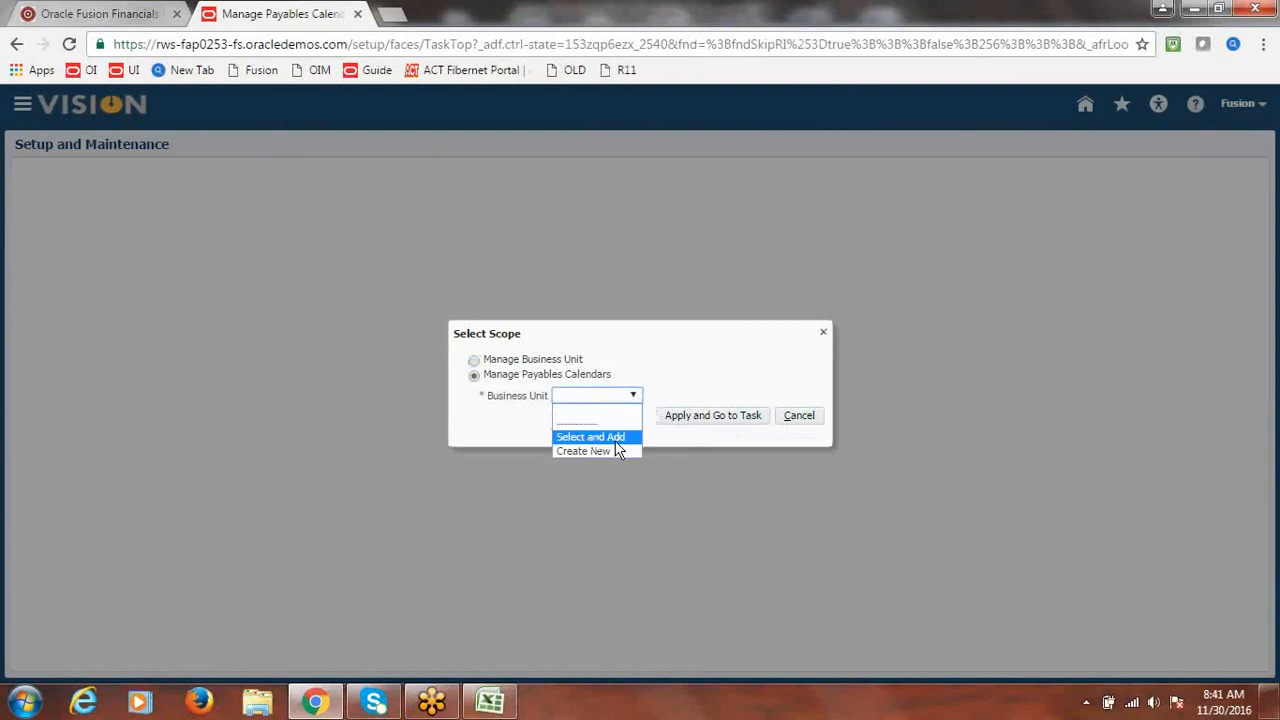
{"action": "left_click", "coordinate": [616, 438]}
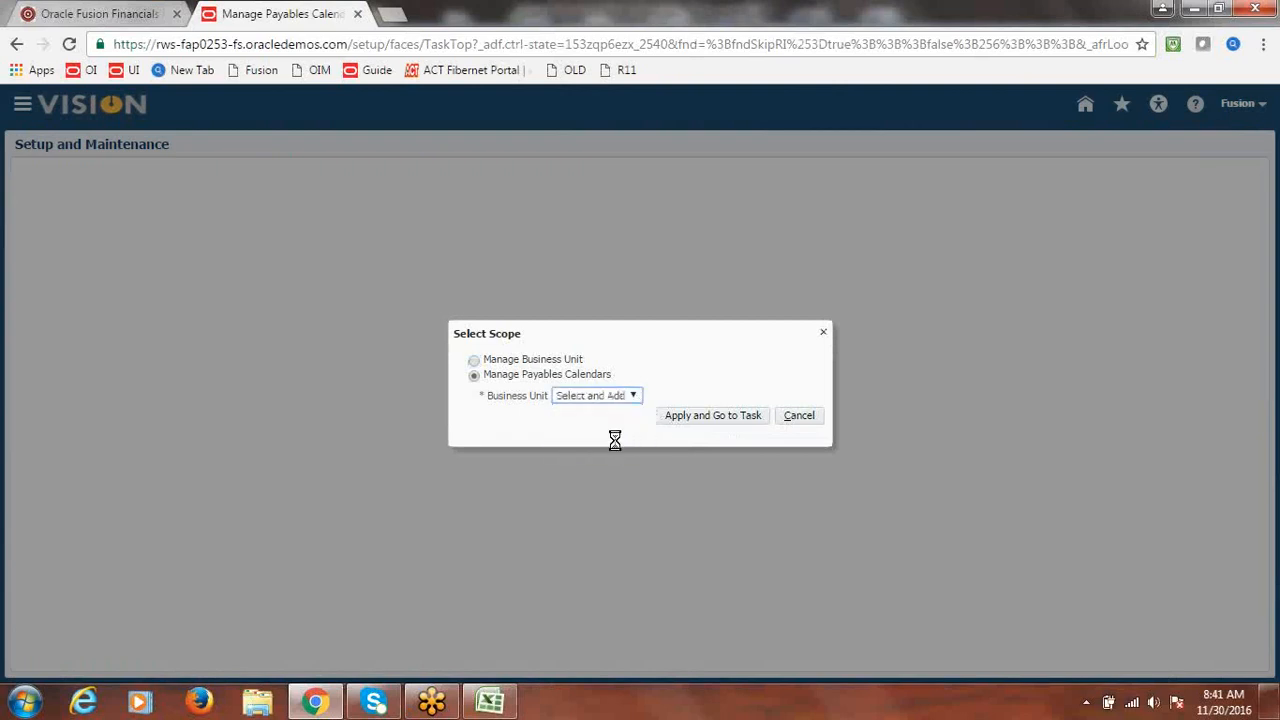
{"action": "left_click", "coordinate": [716, 418]}
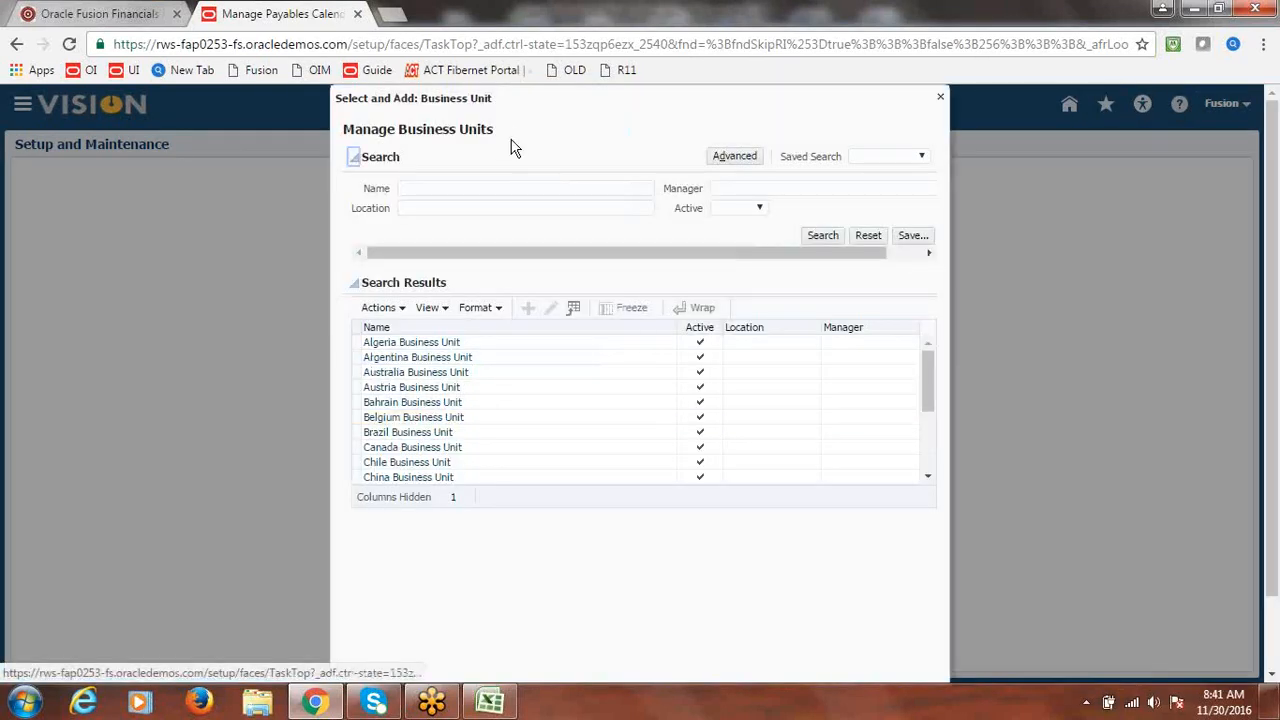
{"action": "left_click", "coordinate": [477, 186]}
{"action": "type", "text": "Fusion"}
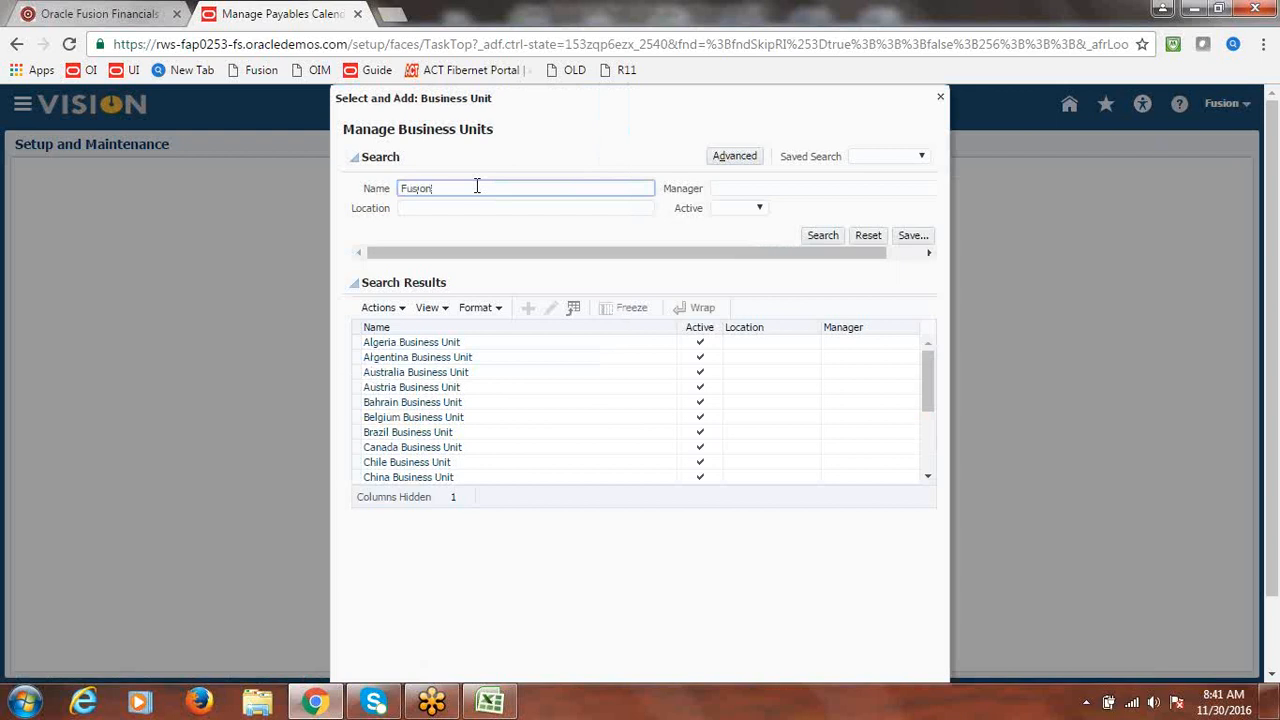
{"action": "key", "text": "Return"}
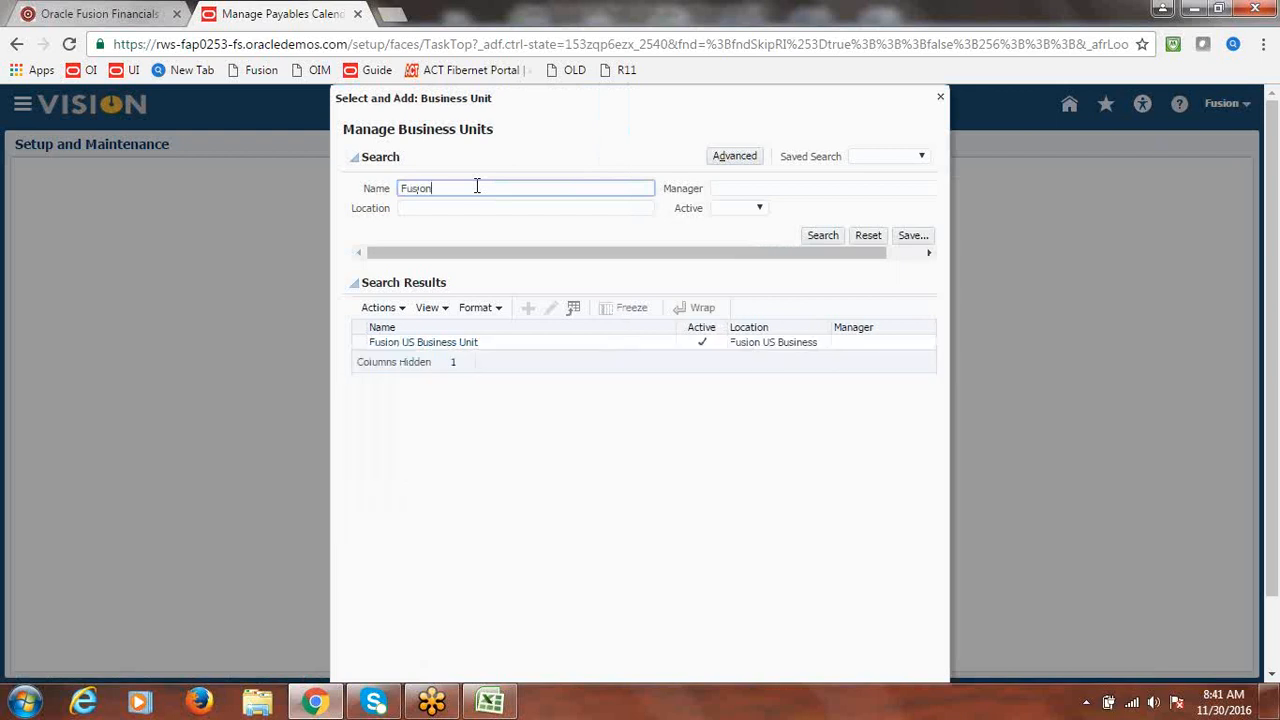
{"action": "left_click", "coordinate": [516, 346]}
{"action": "left_click_drag", "start_coordinate": [1272, 308], "coordinate": [1274, 508]}
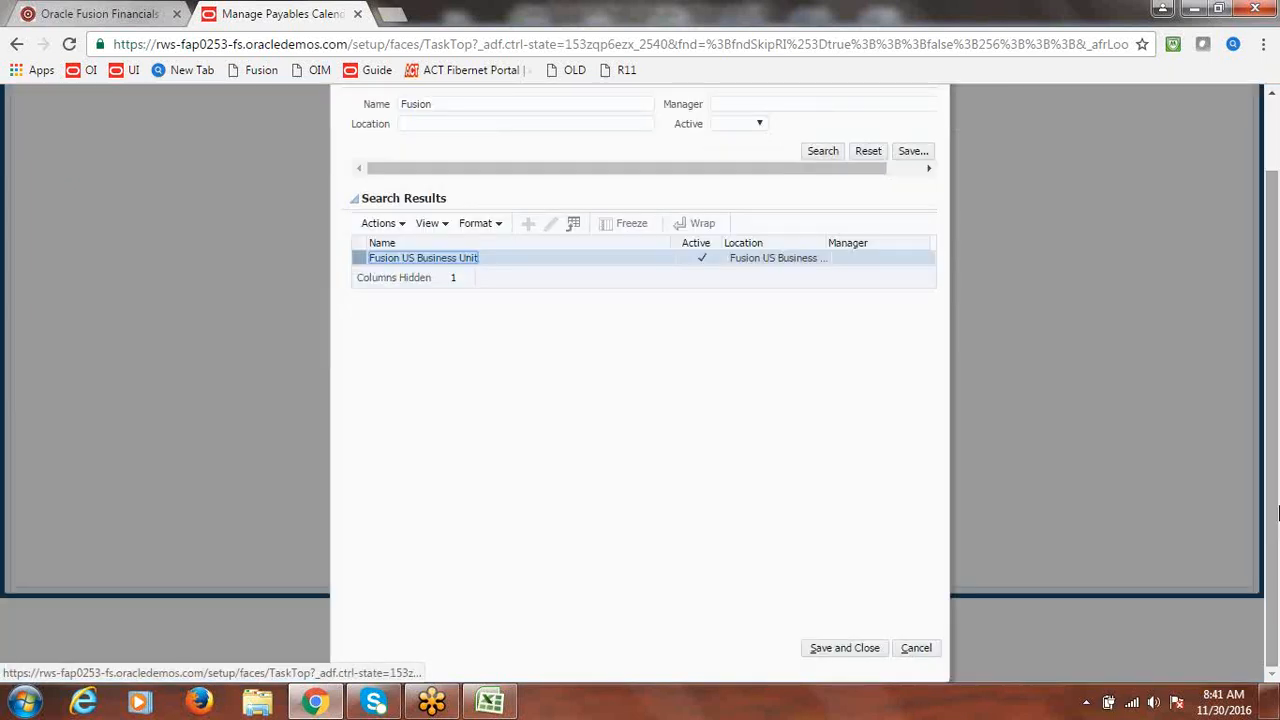
{"action": "left_click", "coordinate": [862, 648]}
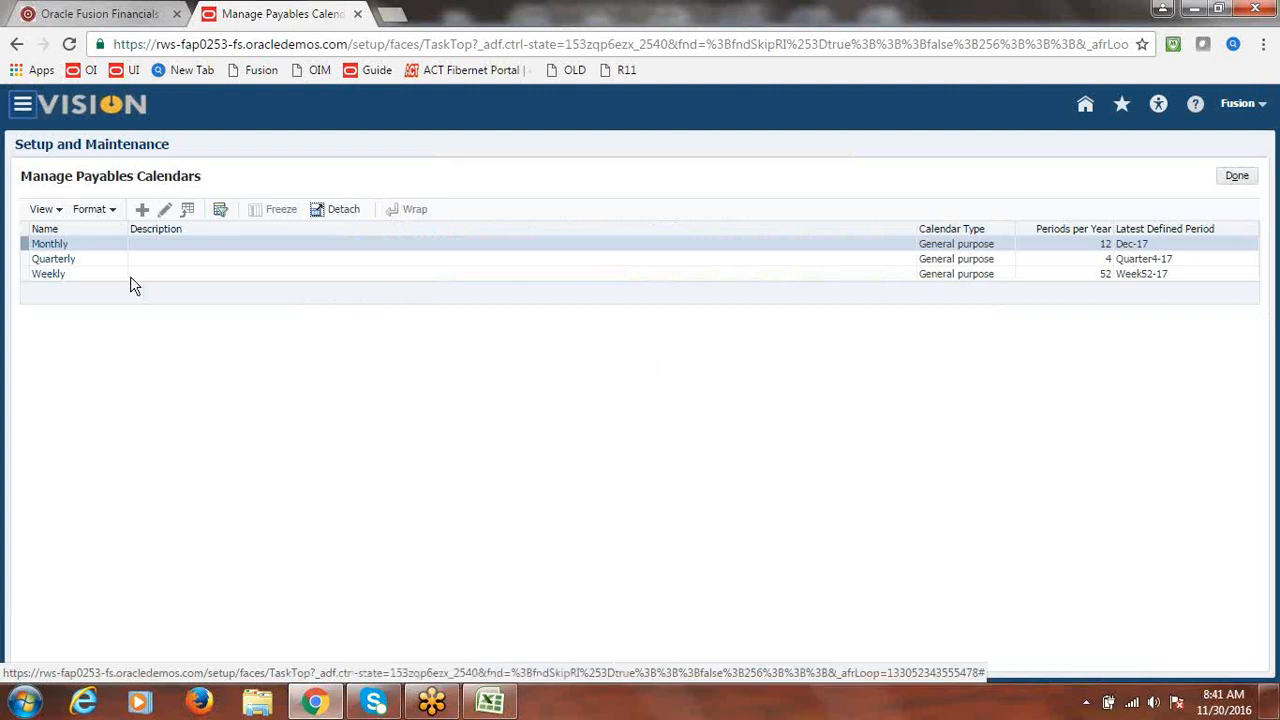
- Create a new payables calendar named 'Fusion Recurrin' with description 'Fusion Recurring'
{"action": "left_click", "coordinate": [141, 214]}
{"action": "left_click", "coordinate": [163, 216]}
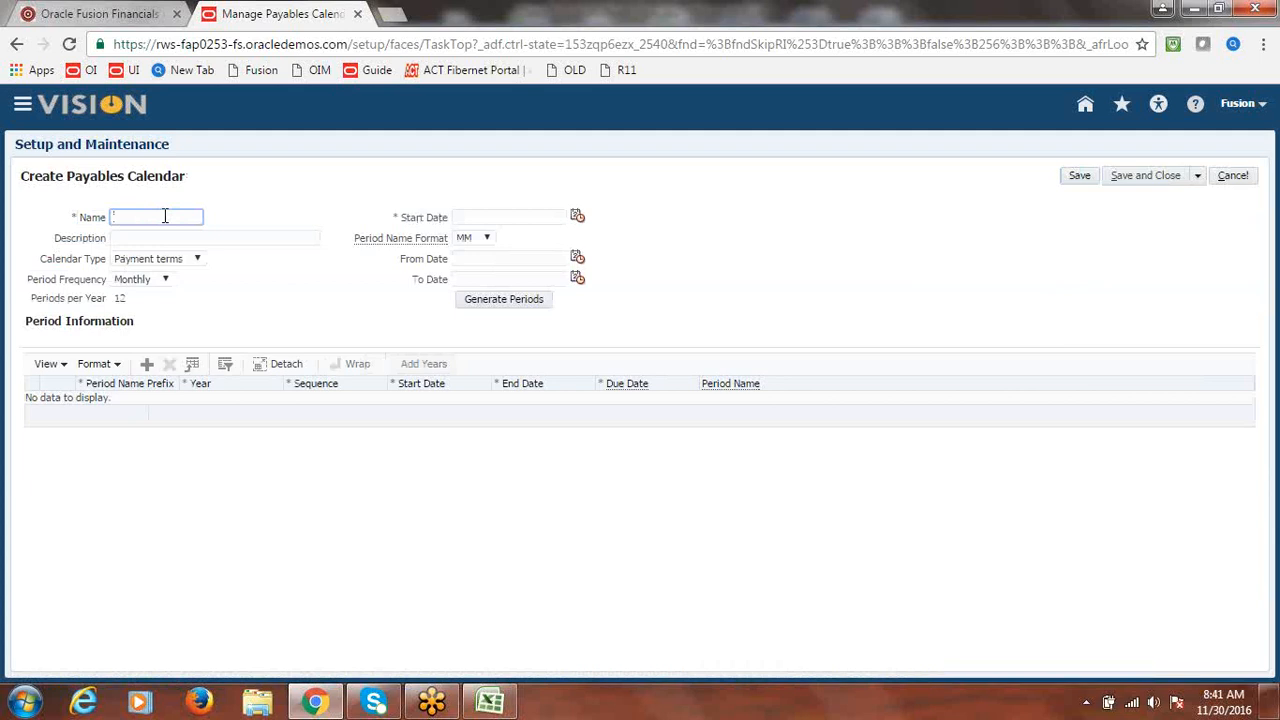
{"action": "type", "text": "Fusion Recurrin"}
{"action": "left_click_drag", "start_coordinate": [199, 216], "coordinate": [86, 218]}
{"action": "key", "text": "ctrl+c"}
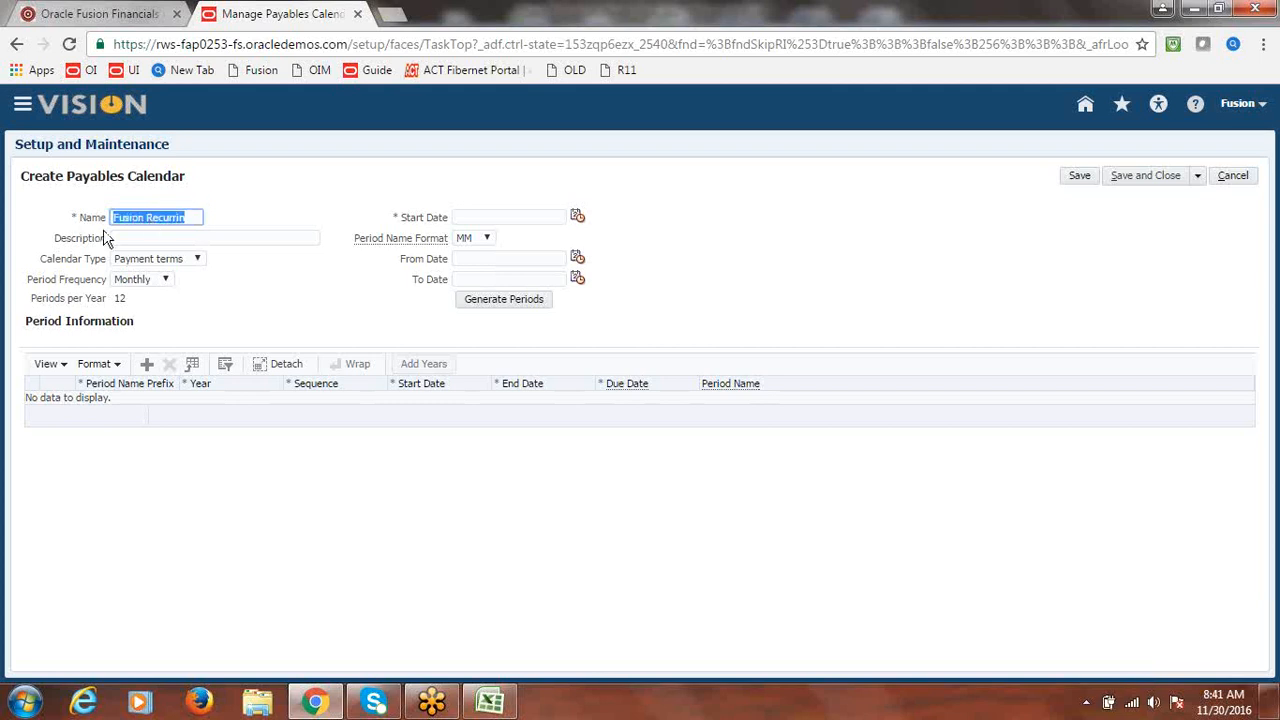
{"action": "left_click", "coordinate": [187, 245]}
{"action": "key", "text": "ctrl+v"}
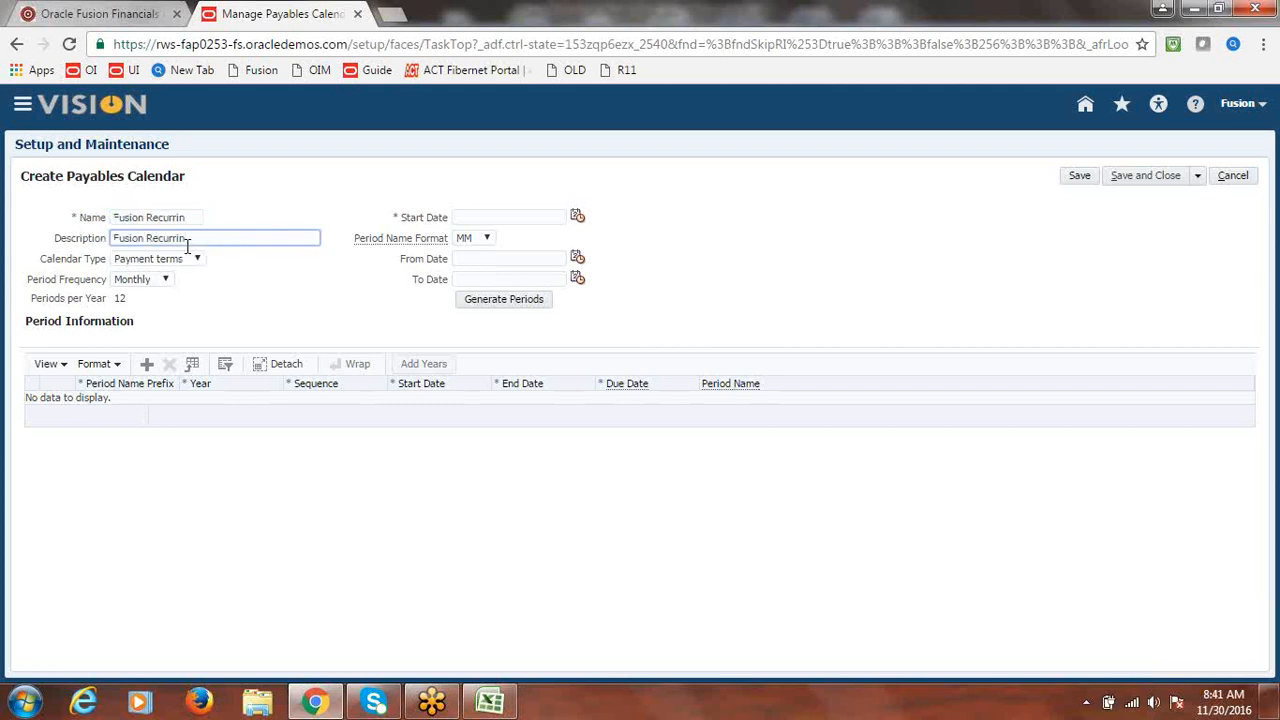
{"action": "type", "text": "g"}
- Set calendar type General purpose, start date 1/1/16 and period name format MMM
{"action": "left_click", "coordinate": [197, 258]}
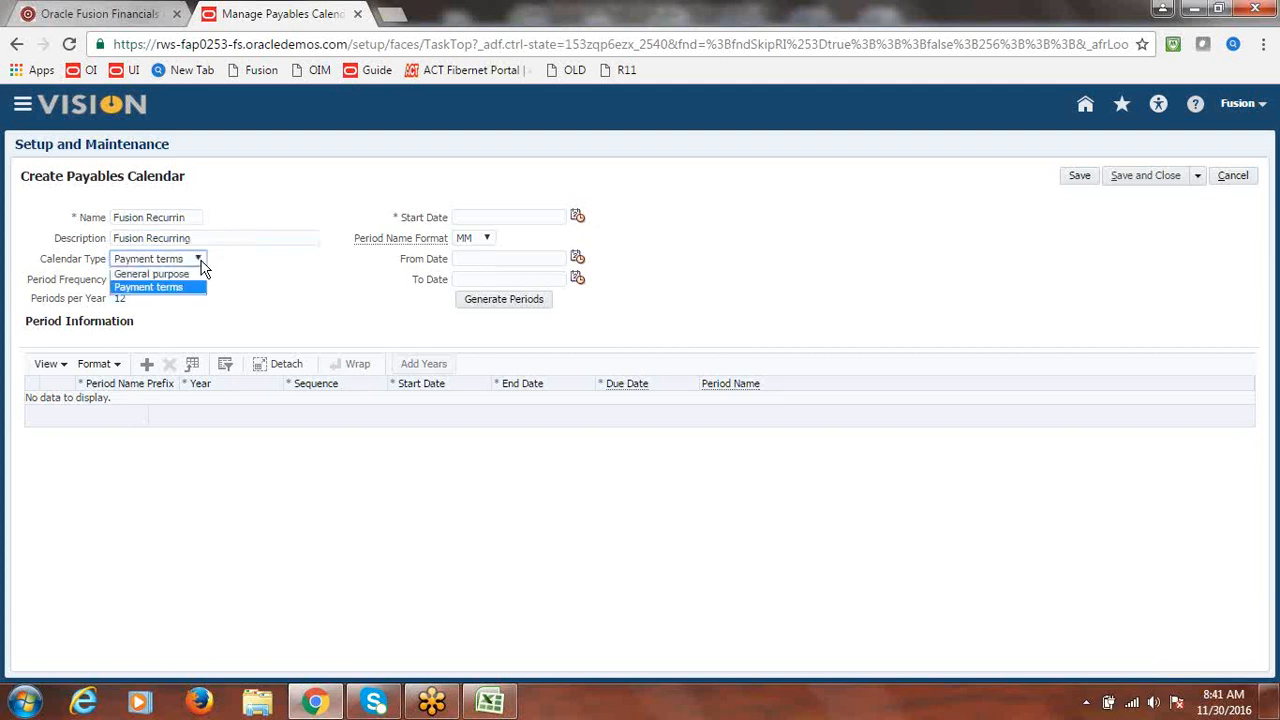
{"action": "left_click", "coordinate": [194, 274]}
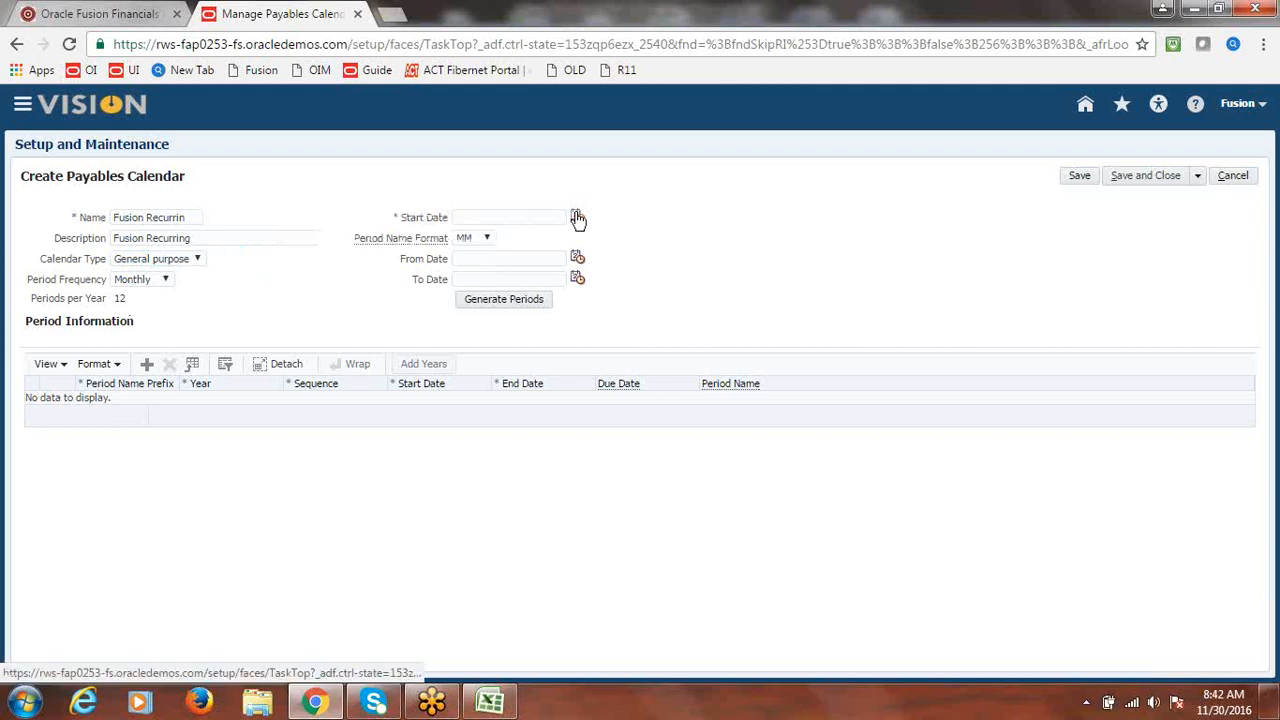
{"action": "left_click", "coordinate": [578, 218]}
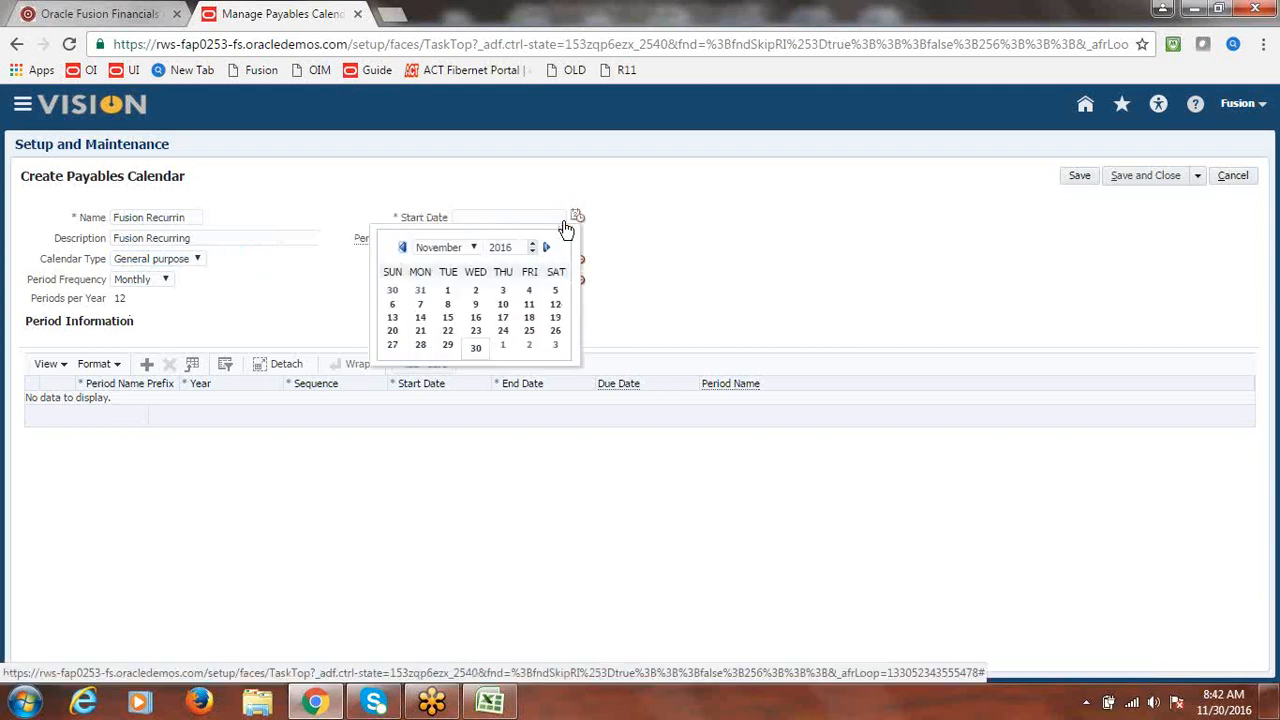
{"action": "left_click", "coordinate": [474, 250]}
{"action": "left_click", "coordinate": [433, 262]}
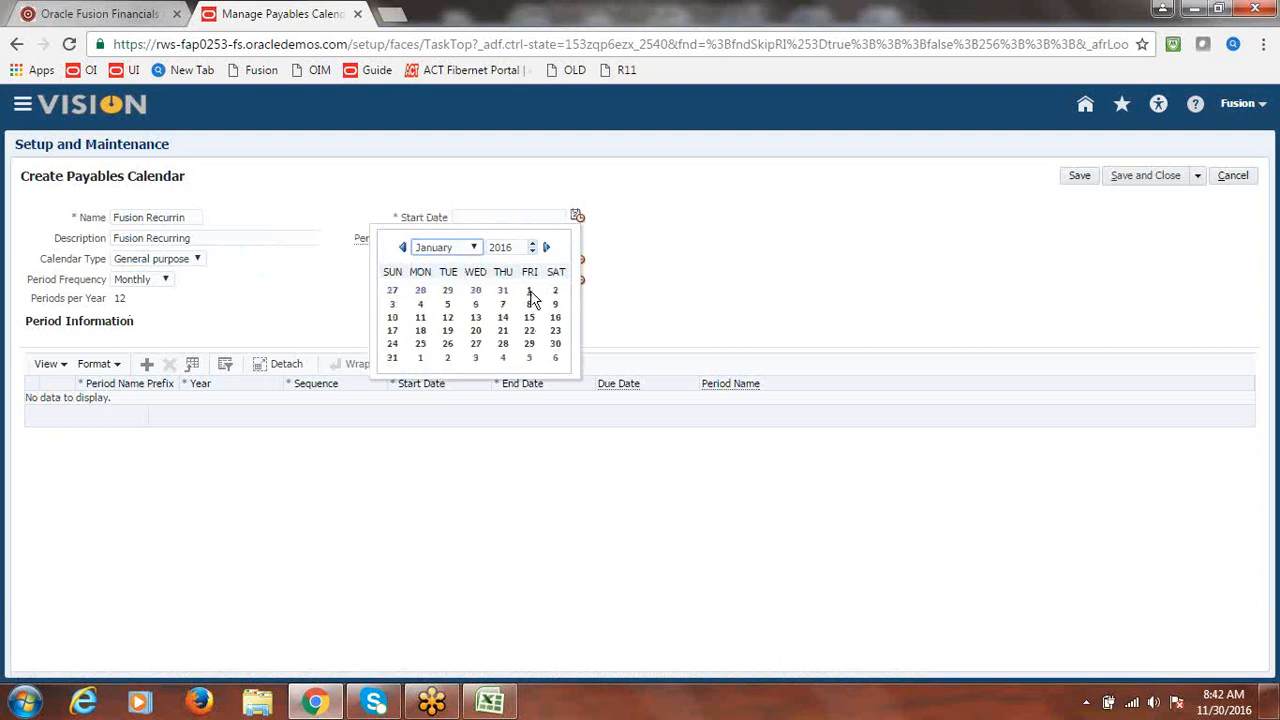
{"action": "left_click", "coordinate": [531, 293]}
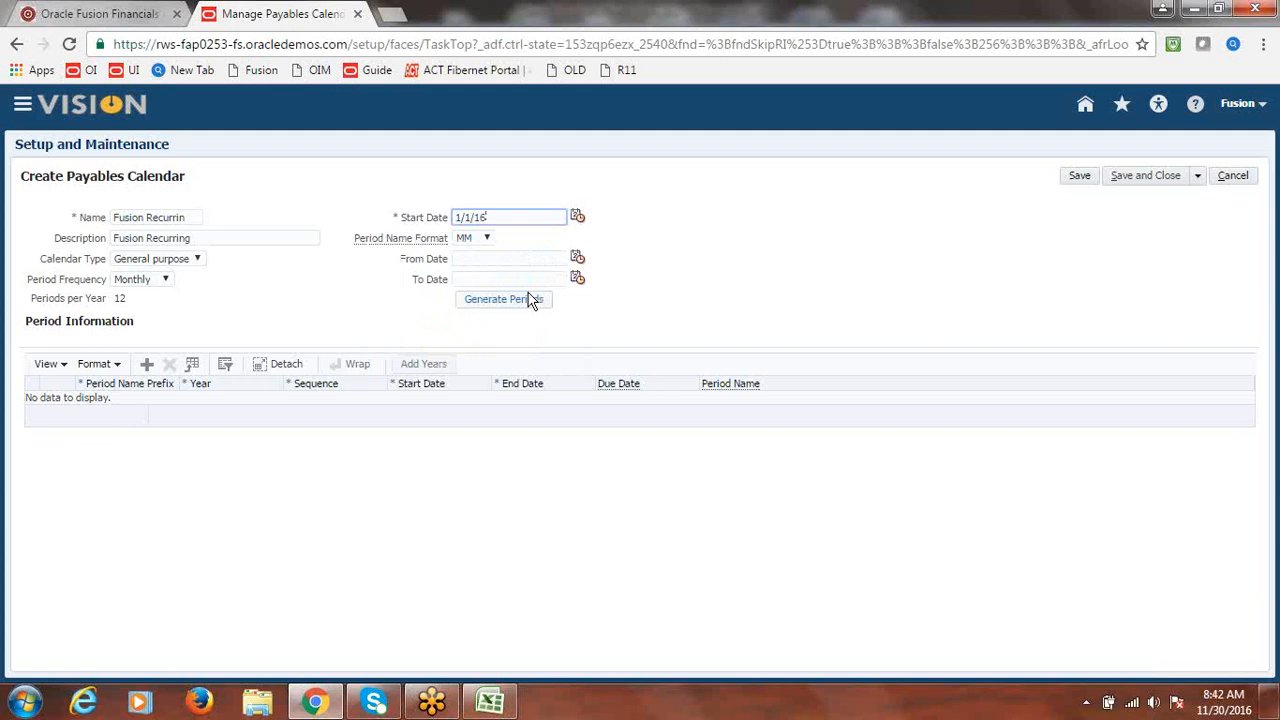
{"action": "left_click", "coordinate": [486, 238]}
{"action": "left_click", "coordinate": [472, 268]}
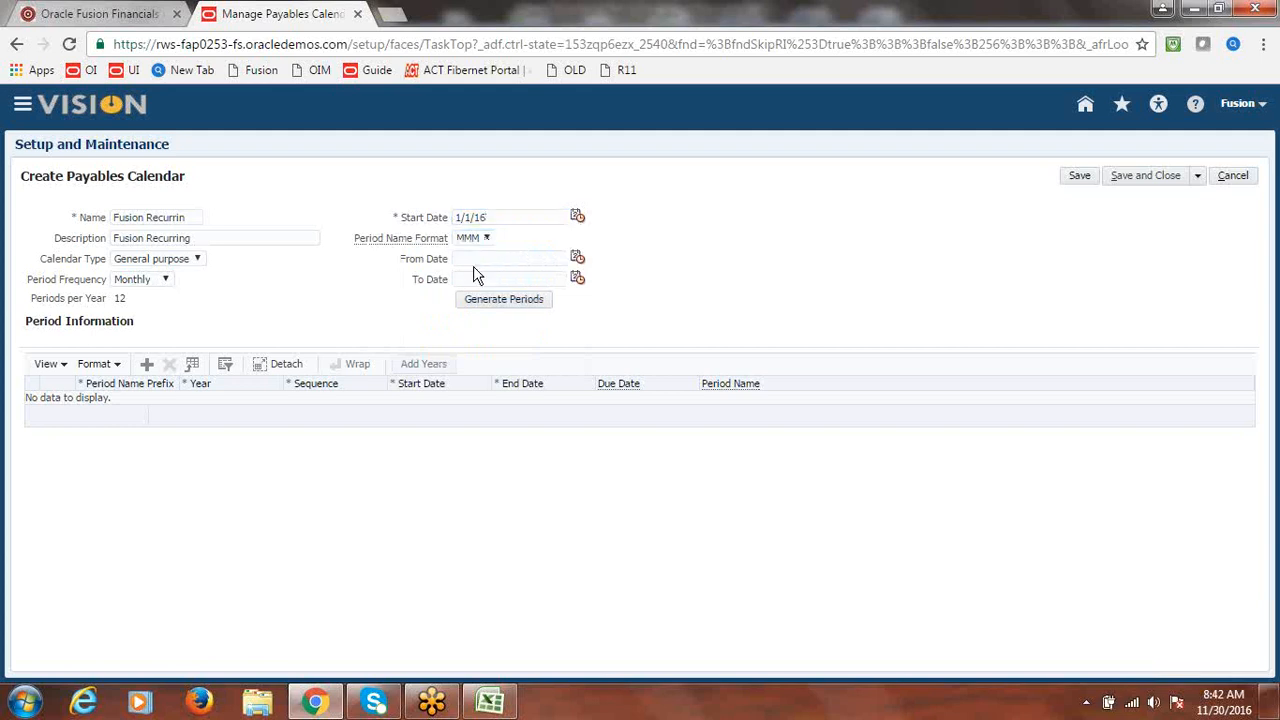
- Generate the calendar's monthly periods, add 1 more year, then save and return to the project
{"action": "left_click", "coordinate": [516, 307]}
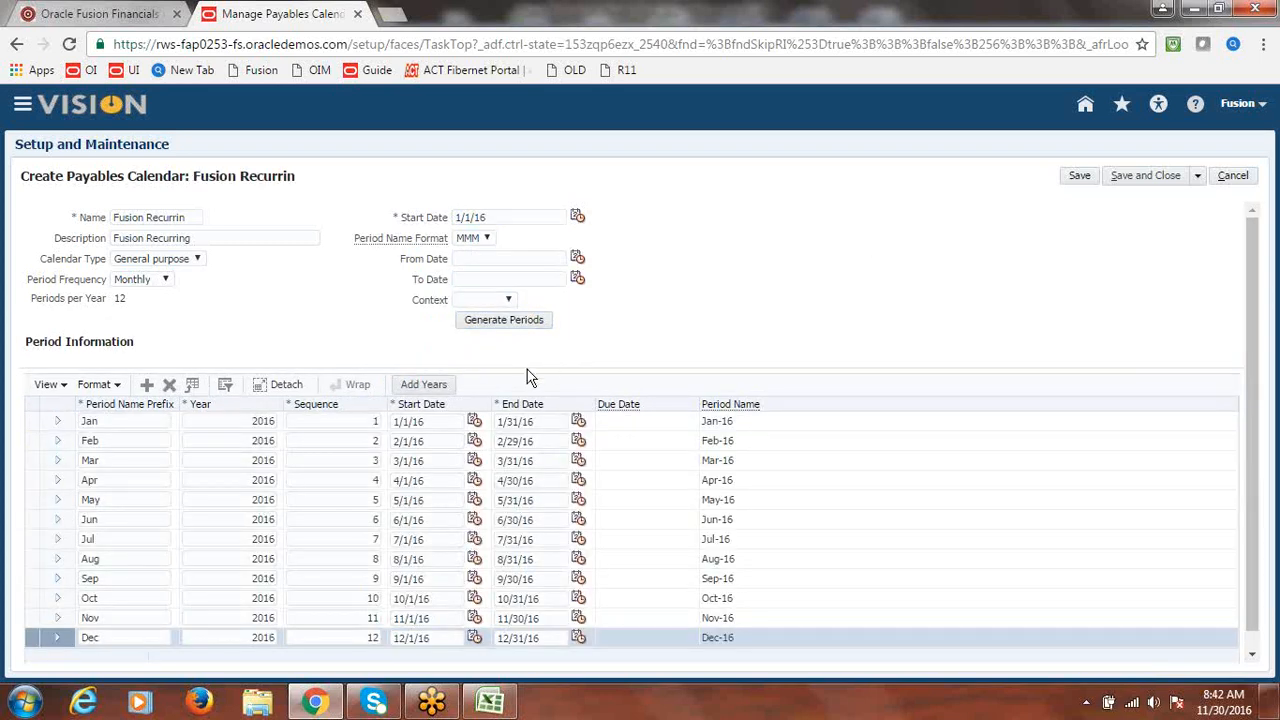
{"action": "left_click", "coordinate": [429, 382]}
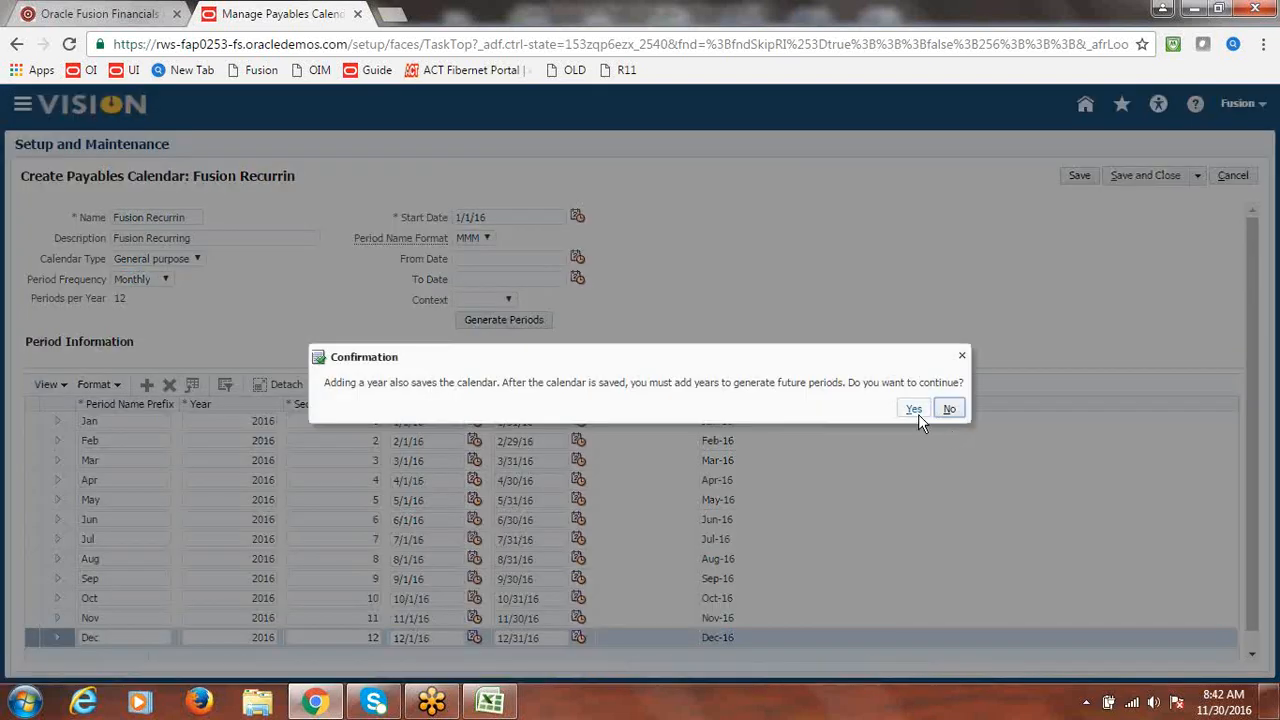
{"action": "left_click", "coordinate": [915, 410]}
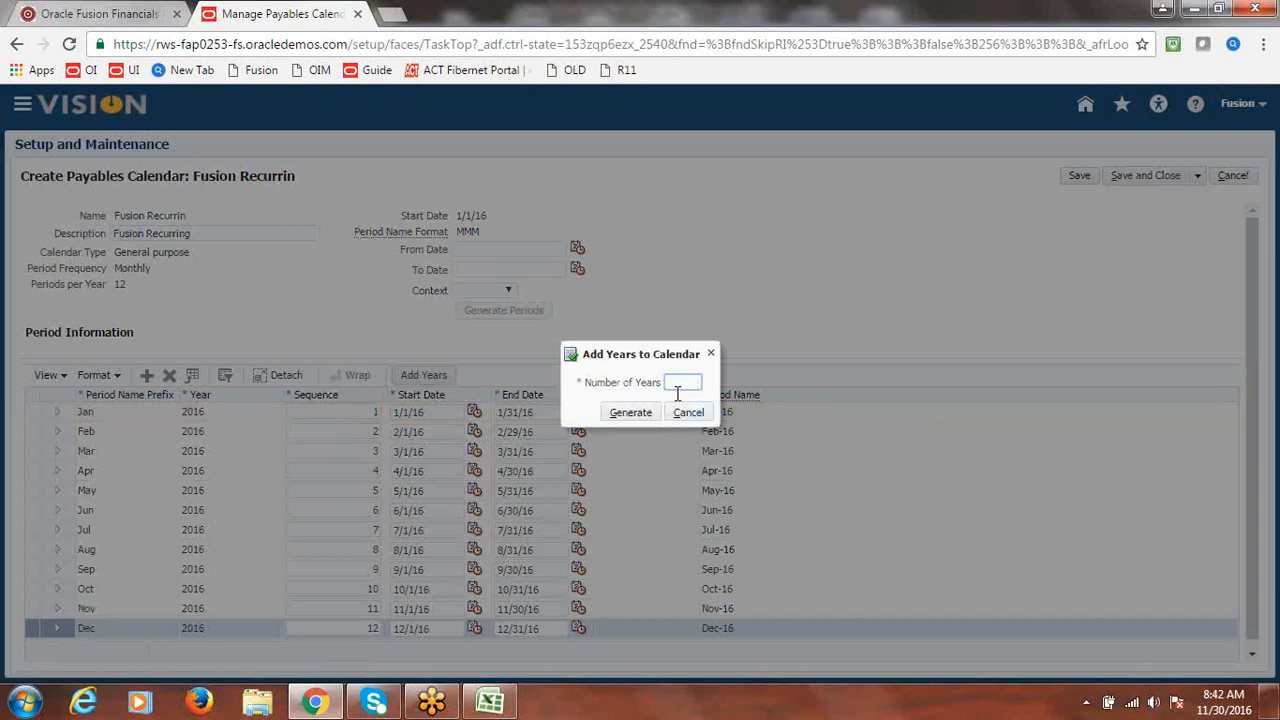
{"action": "type", "text": "1"}
{"action": "right_click", "coordinate": [634, 414]}
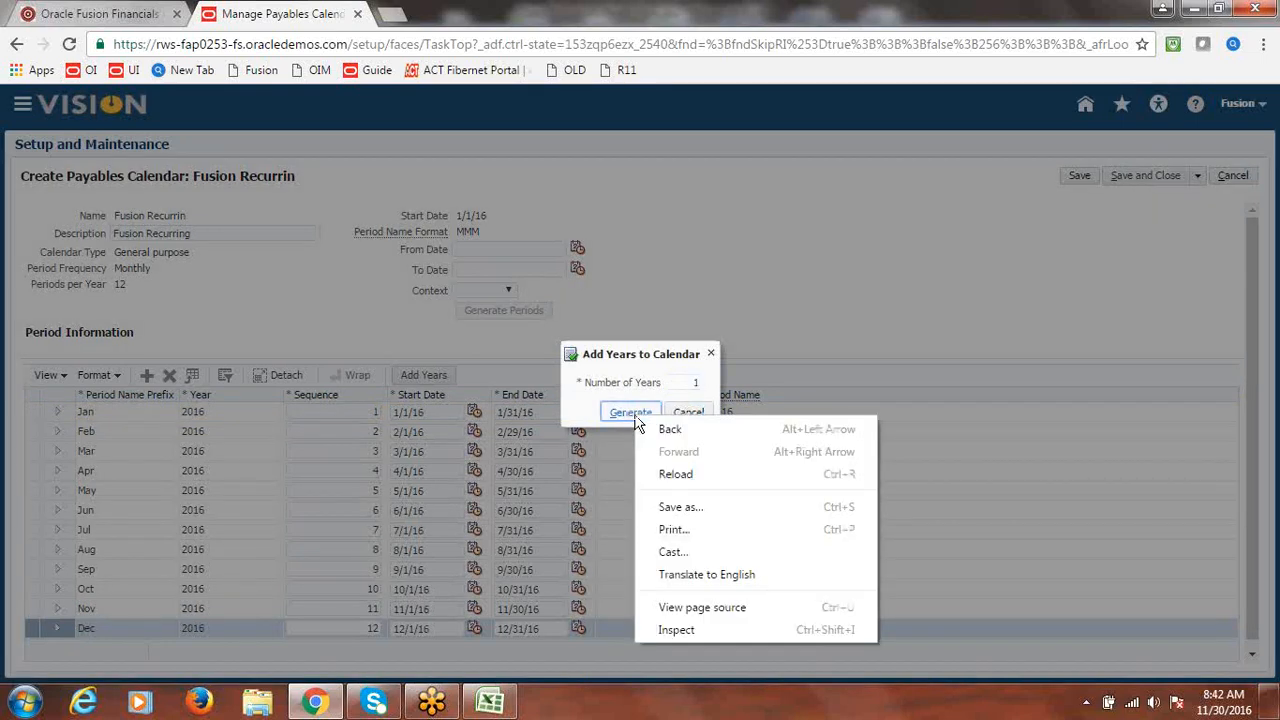
{"action": "left_click", "coordinate": [634, 416]}
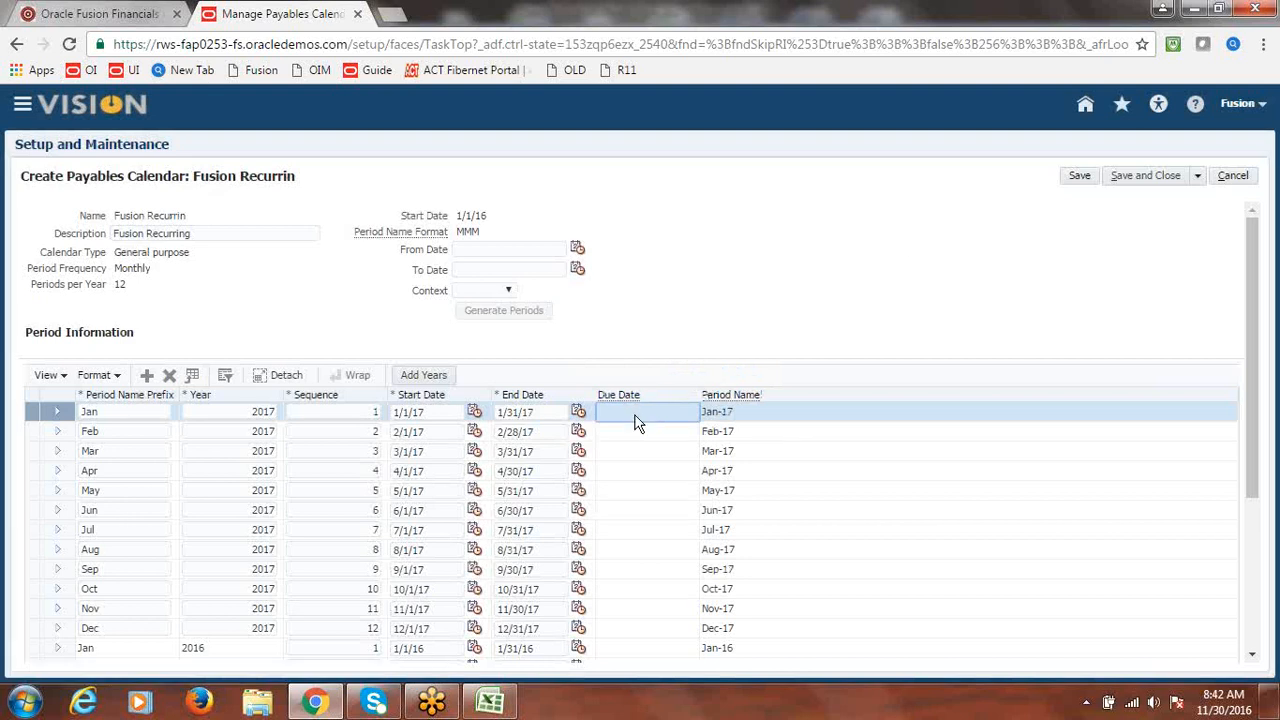
{"action": "left_click", "coordinate": [1147, 178]}
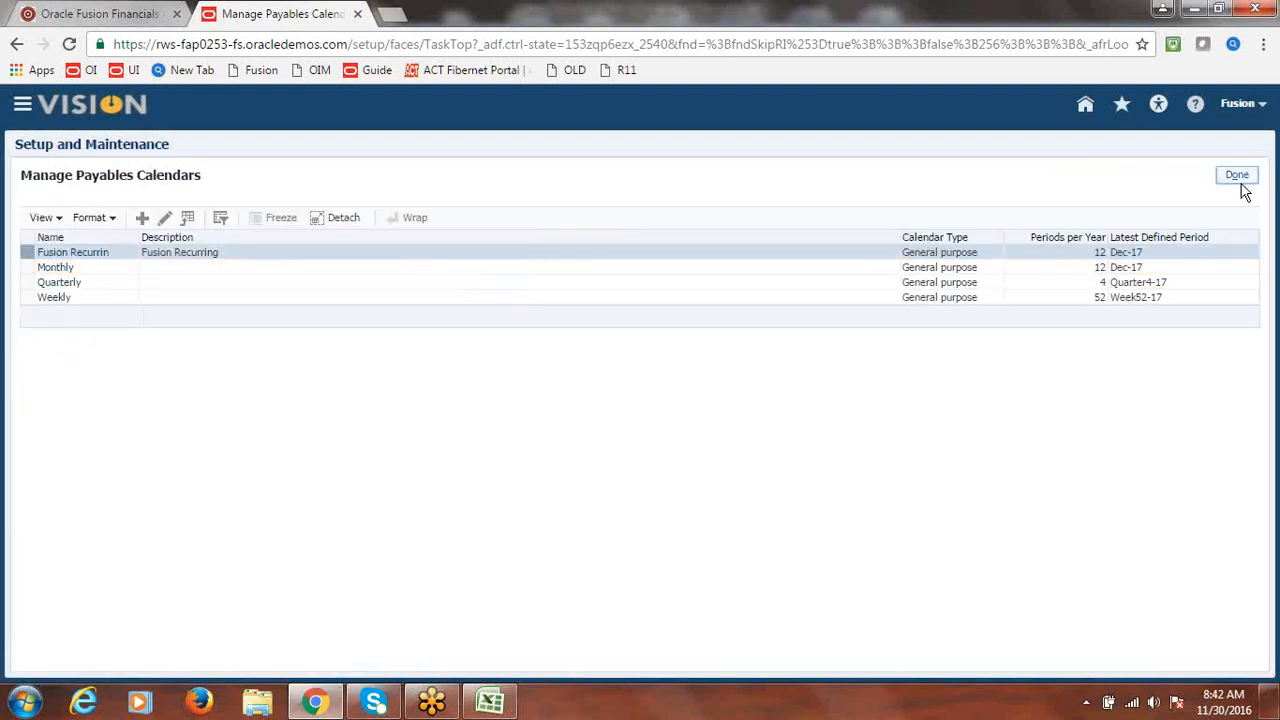
{"action": "left_click", "coordinate": [1240, 180]}
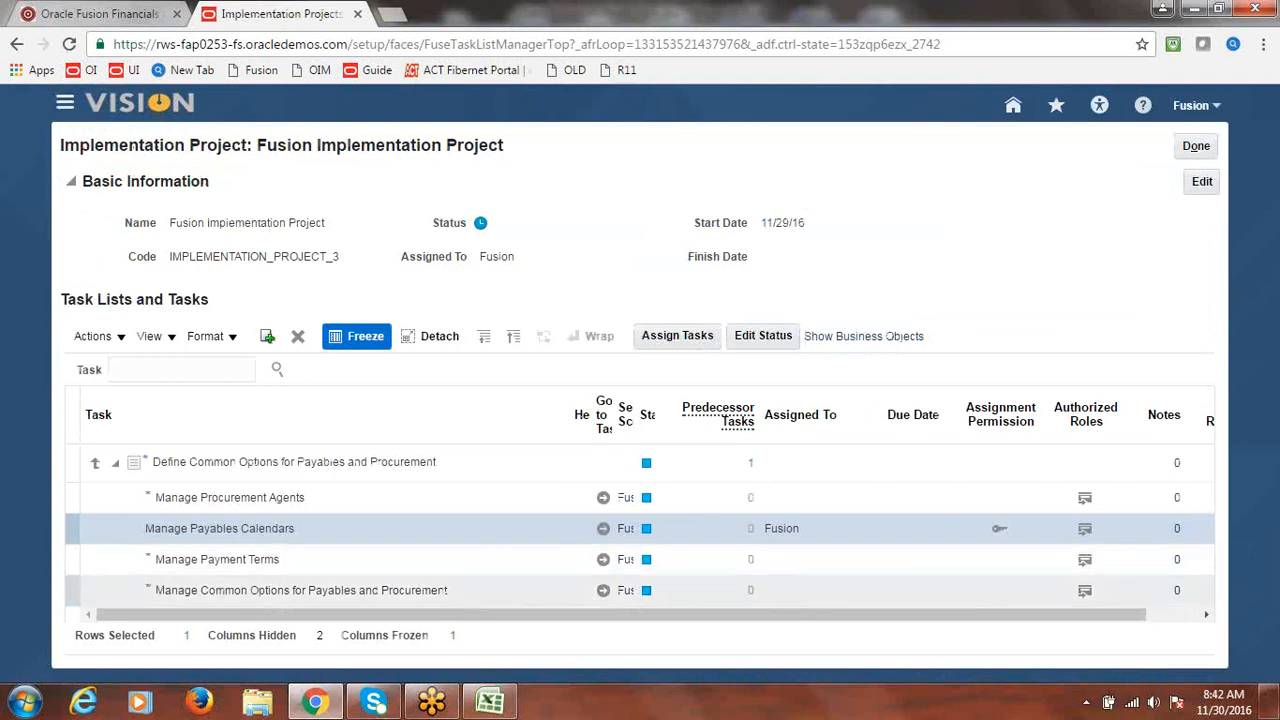
{"action": "left_click", "coordinate": [489, 702]}
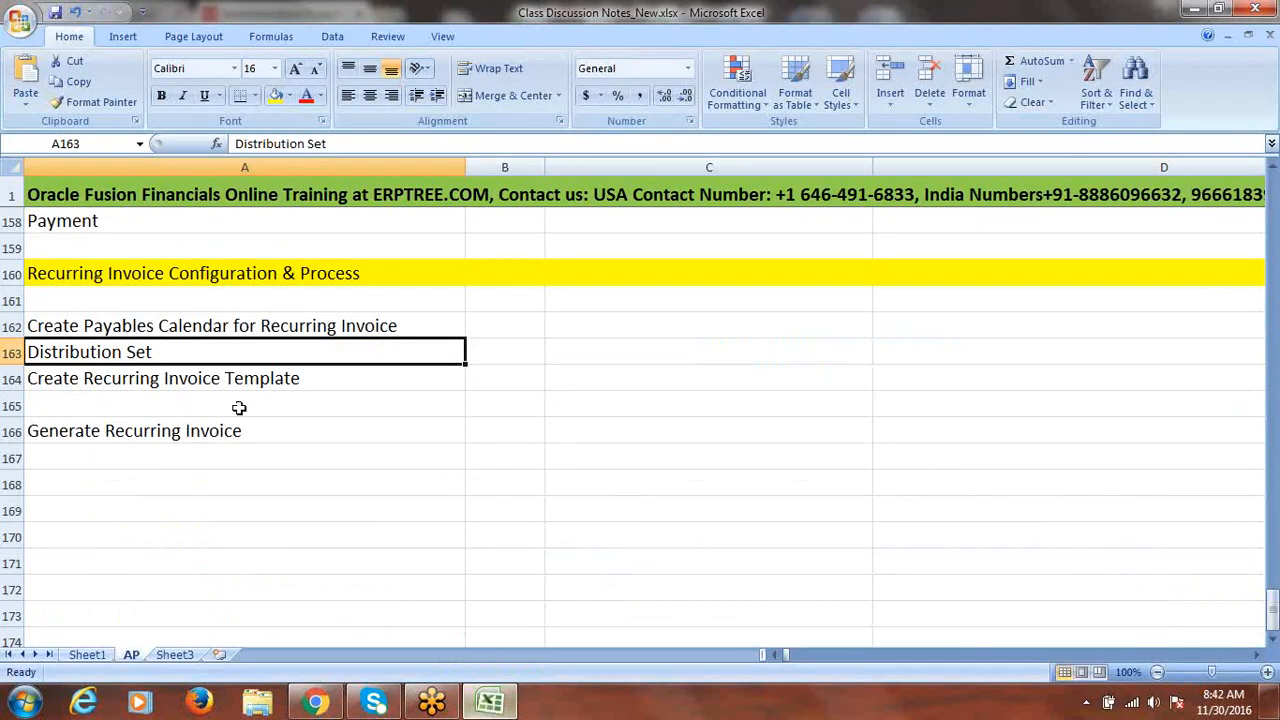
{"action": "left_click", "coordinate": [210, 328]}
{"action": "left_click", "coordinate": [185, 356]}
{"action": "left_click", "coordinate": [217, 380]}
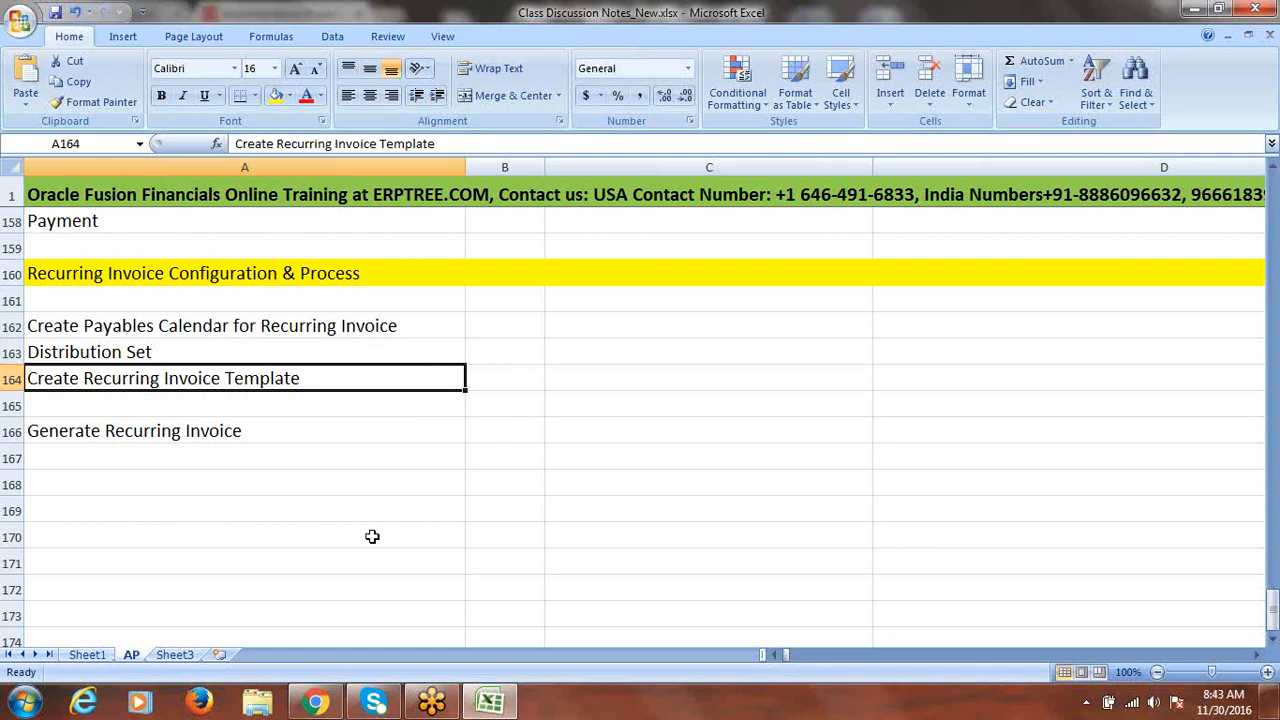
{"action": "left_click", "coordinate": [315, 702]}
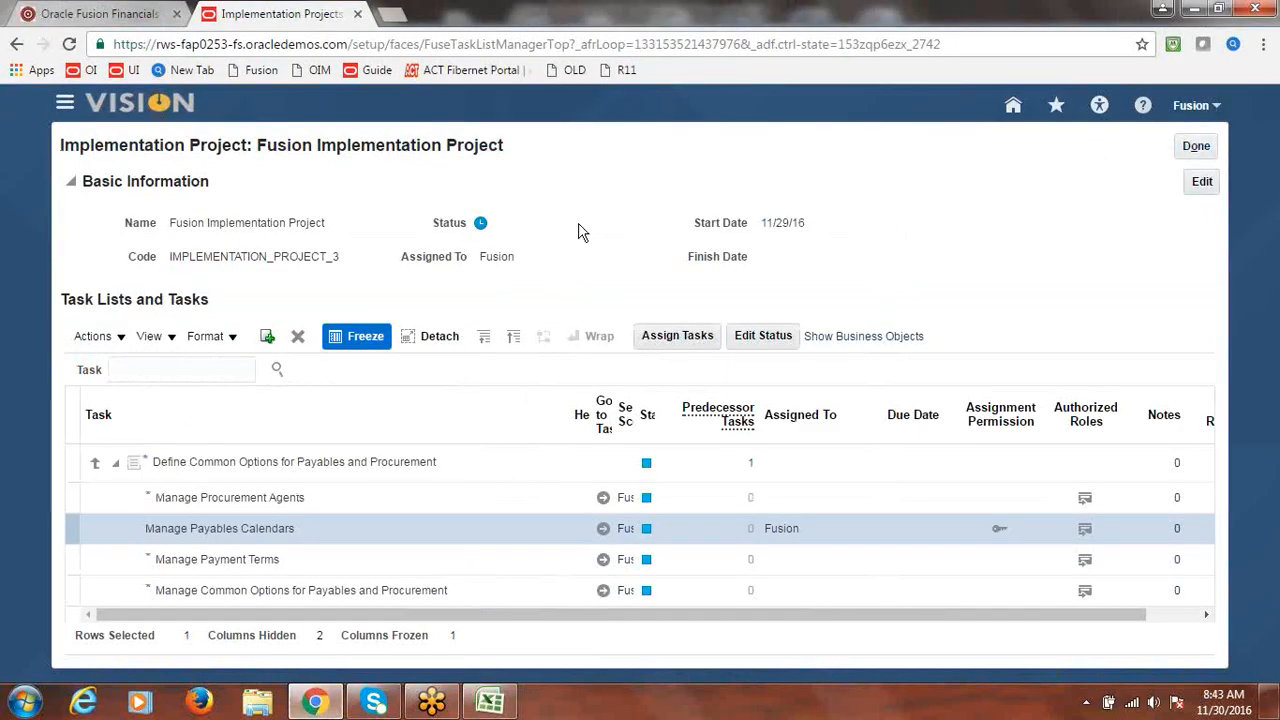
- From Payables > Invoices tasks, request the Create Recurring Invoices spreadsheet and switch to Excel
{"action": "left_click", "coordinate": [64, 106]}
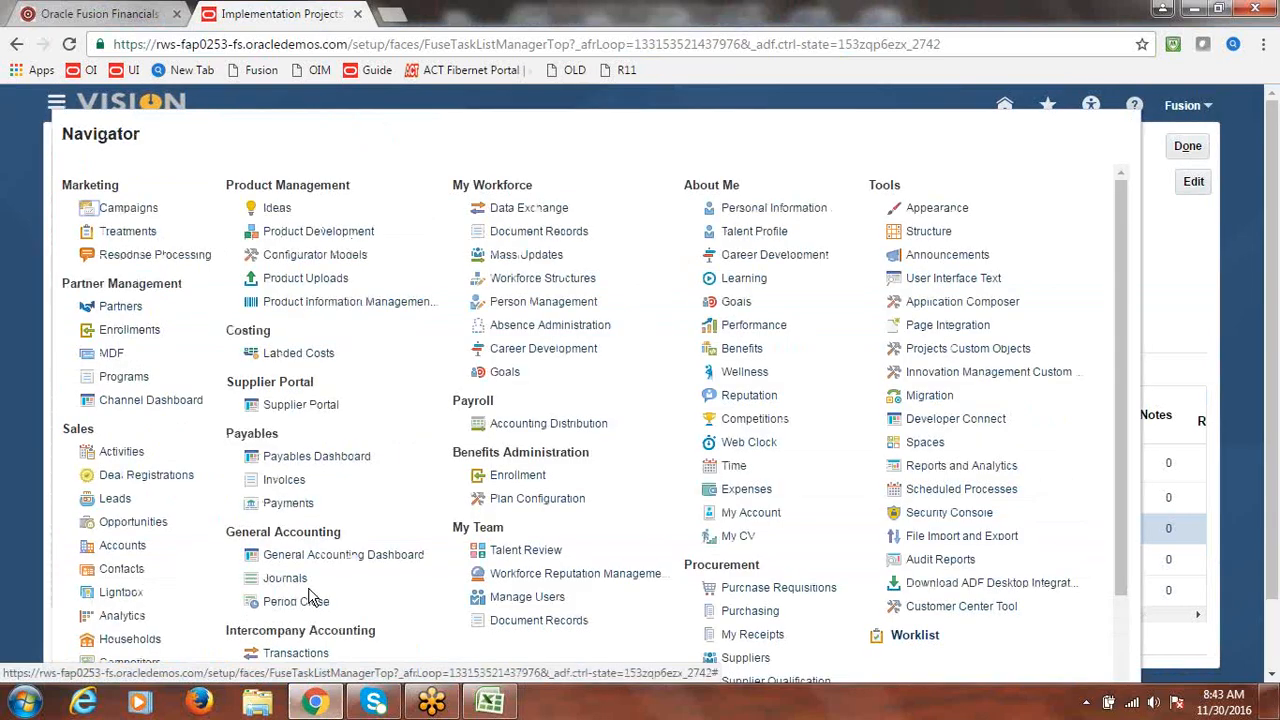
{"action": "left_click", "coordinate": [285, 485]}
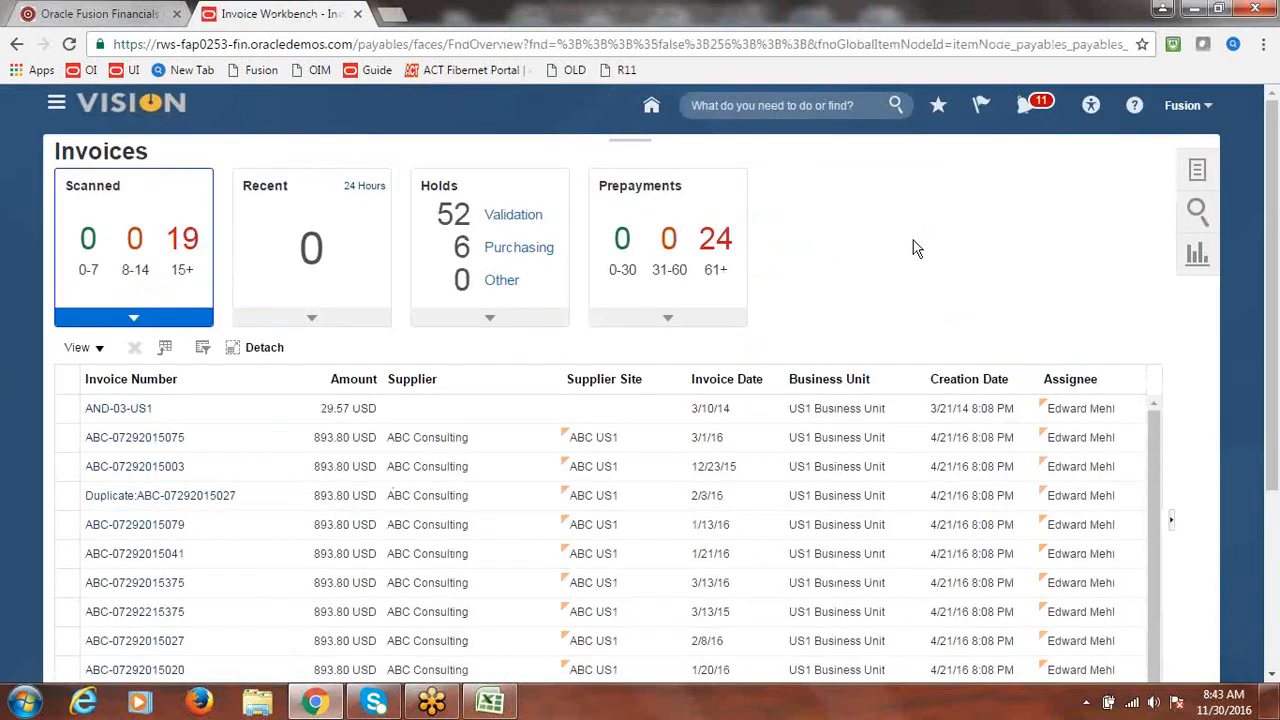
{"action": "left_click", "coordinate": [1198, 173]}
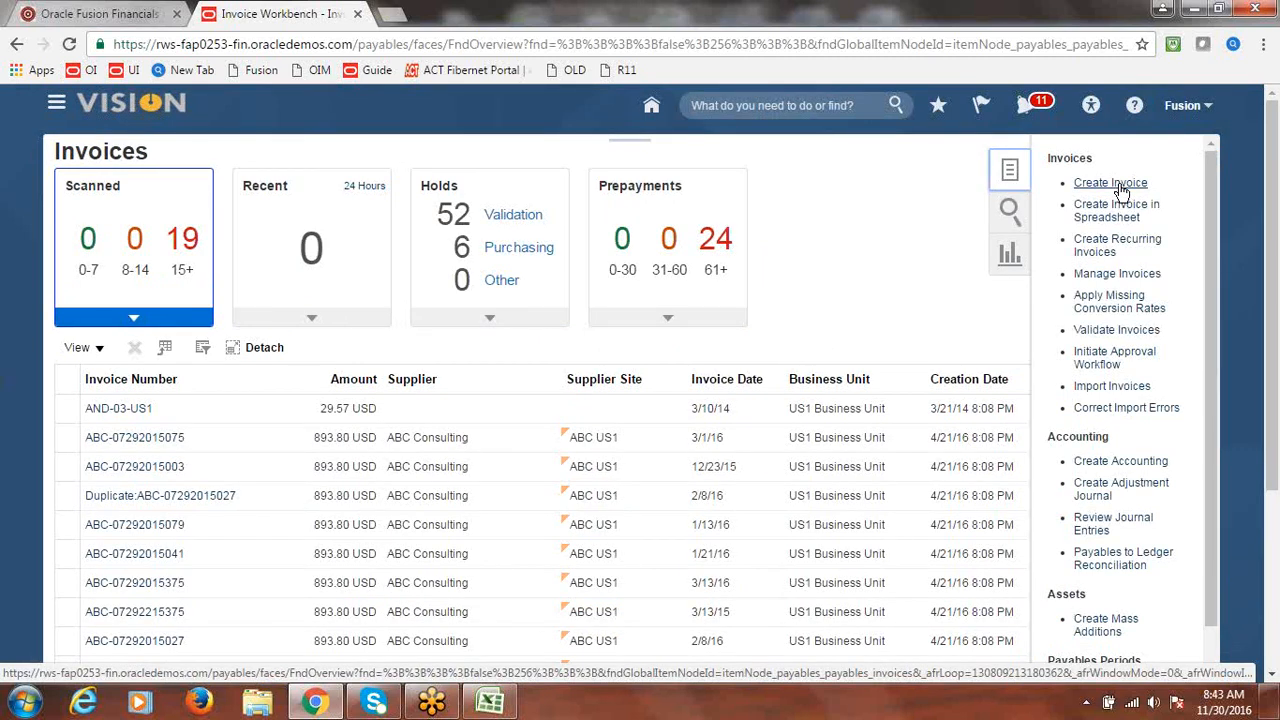
{"action": "left_click", "coordinate": [1143, 246]}
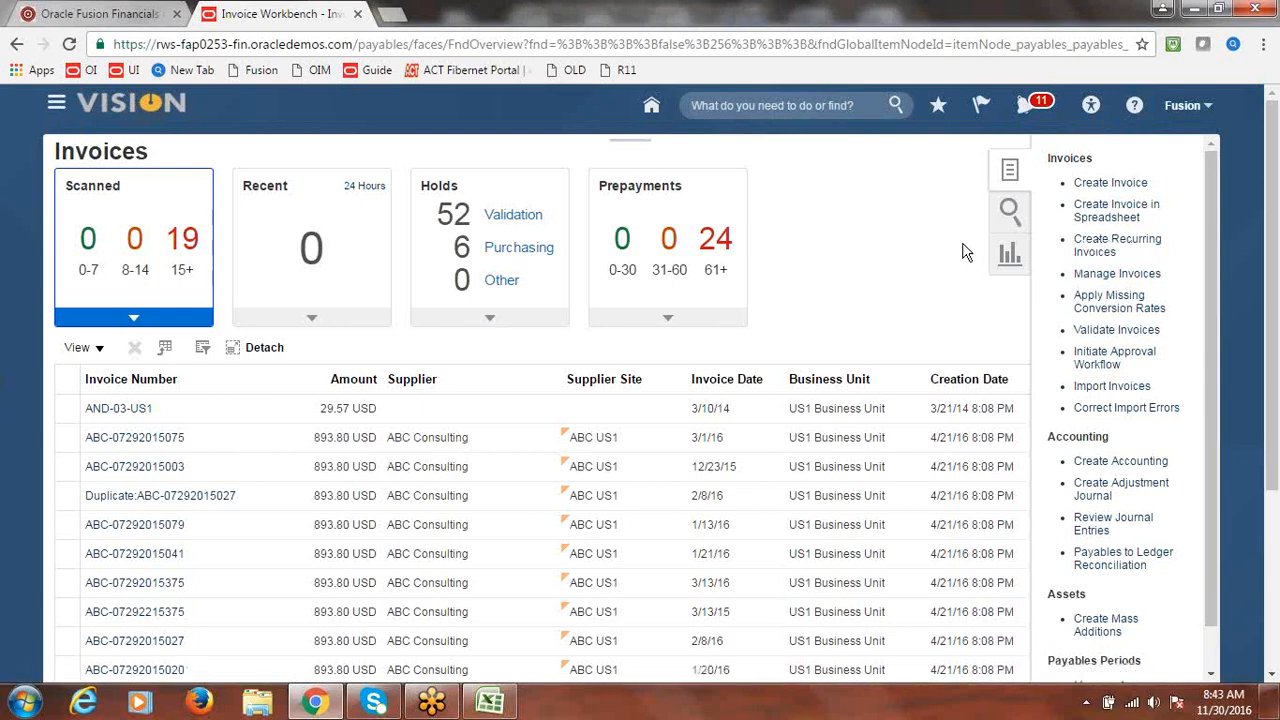
{"action": "left_click", "coordinate": [1117, 245]}
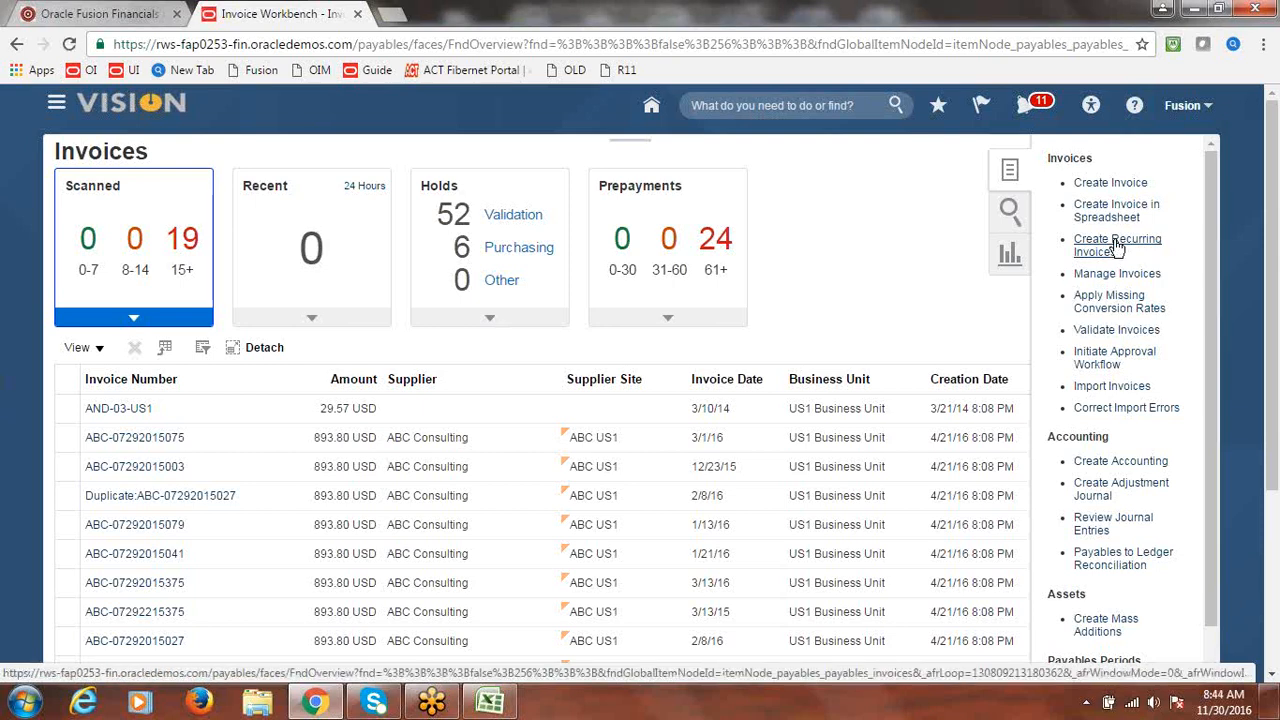
{"action": "key", "text": "alt+Tab"}
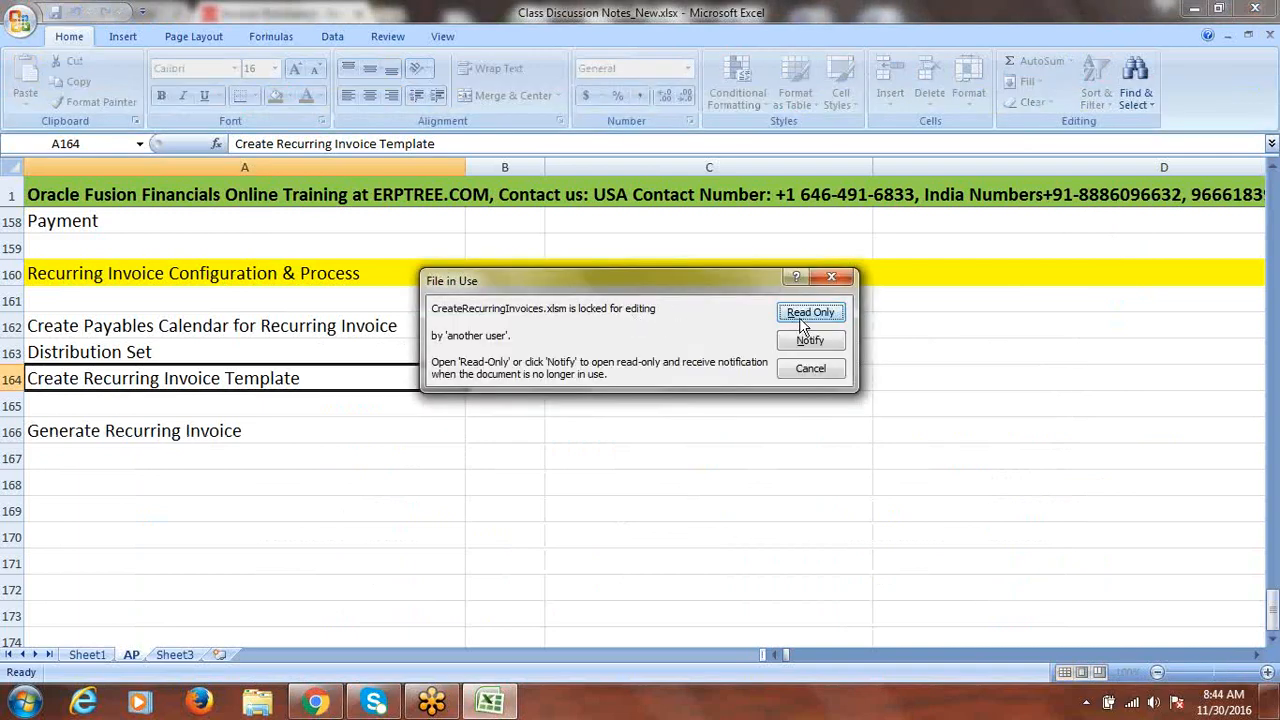
- Open the workbook read-only, sign in to Fusion, dismiss the version warning and connect
{"action": "left_click", "coordinate": [805, 313]}
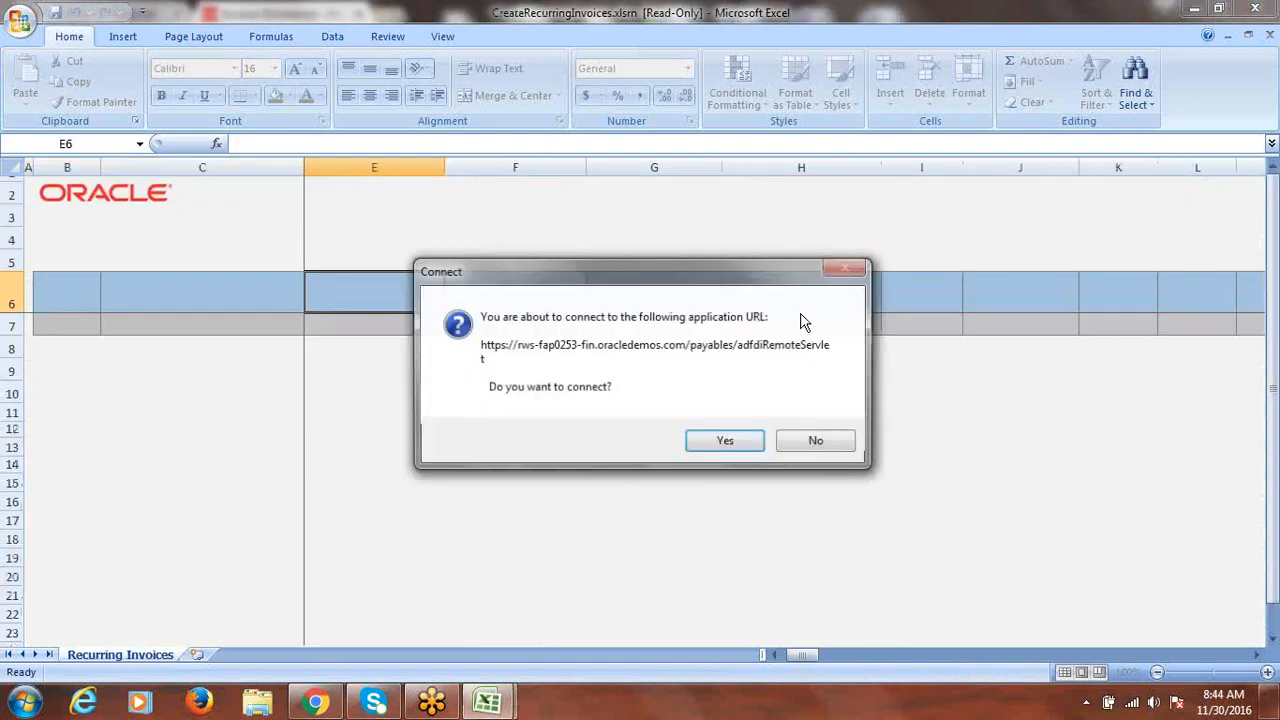
{"action": "left_click", "coordinate": [705, 441]}
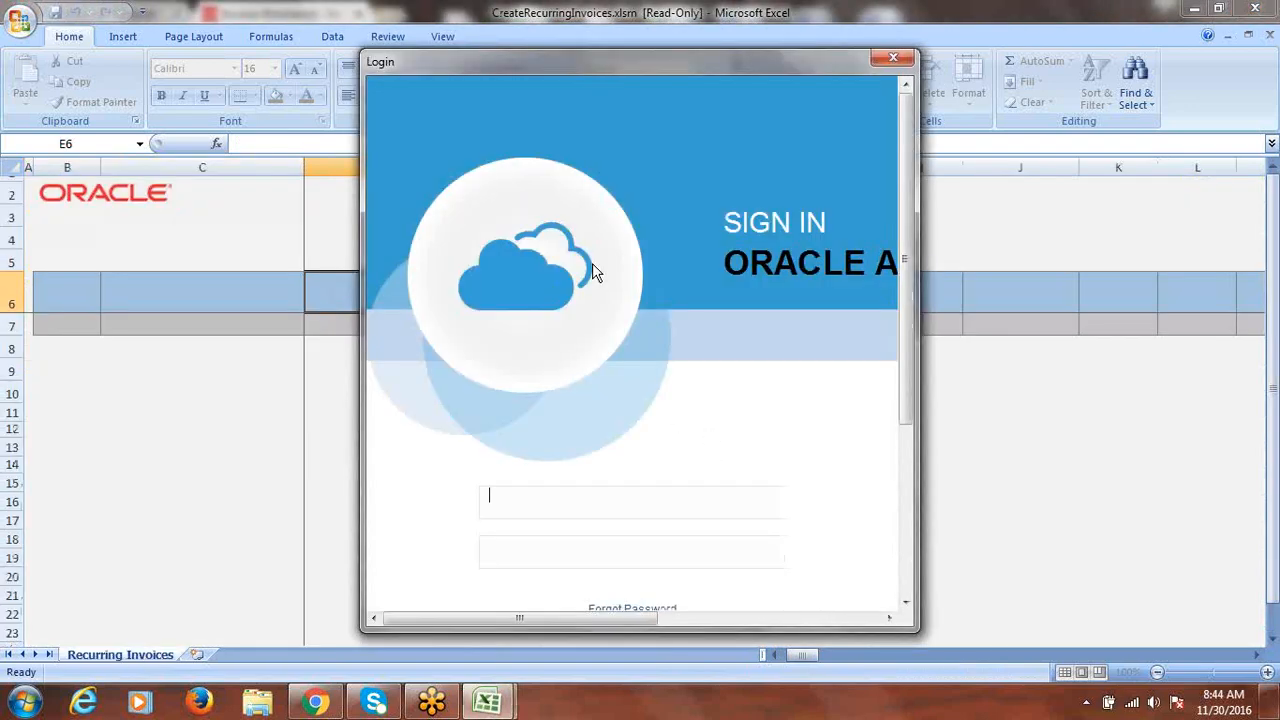
{"action": "type", "text": "fusion"}
{"action": "key", "text": "Return"}
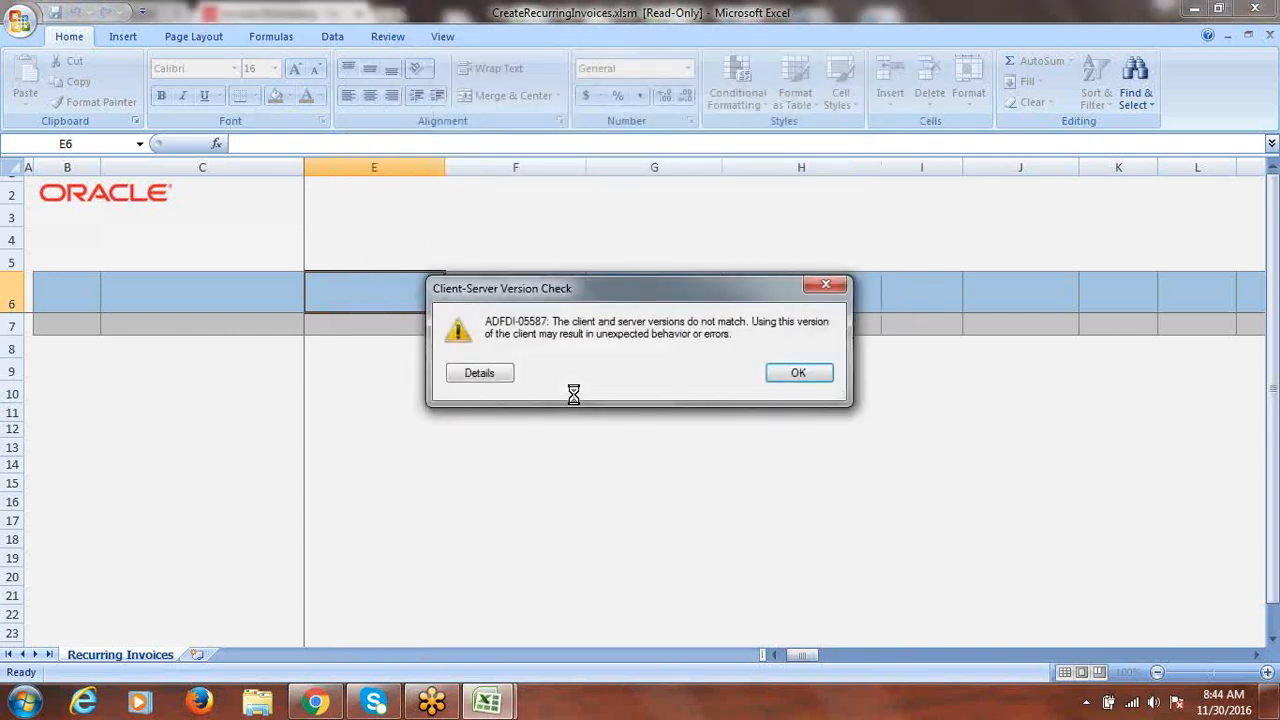
{"action": "left_click", "coordinate": [826, 287]}
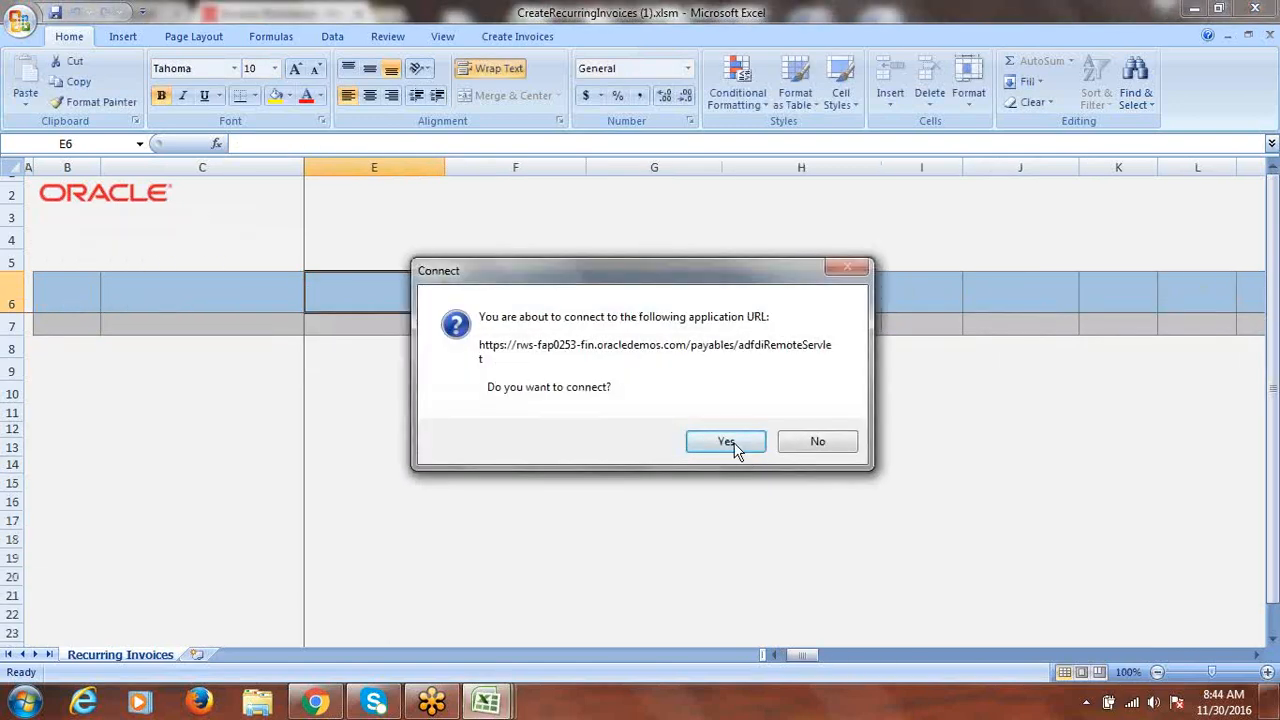
{"action": "left_click", "coordinate": [727, 442]}
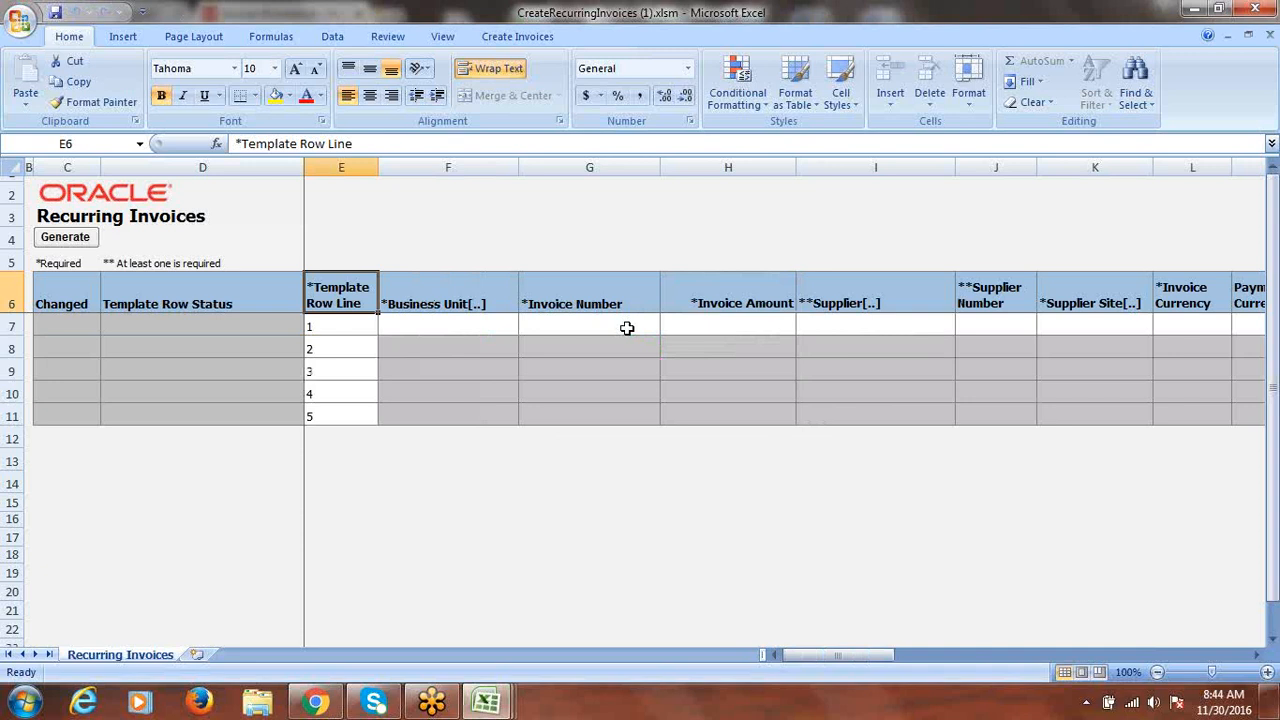
- Fill template row 1 with Fusion US Business Unit, invoice number RI and amount 25000
{"action": "left_click", "coordinate": [463, 326]}
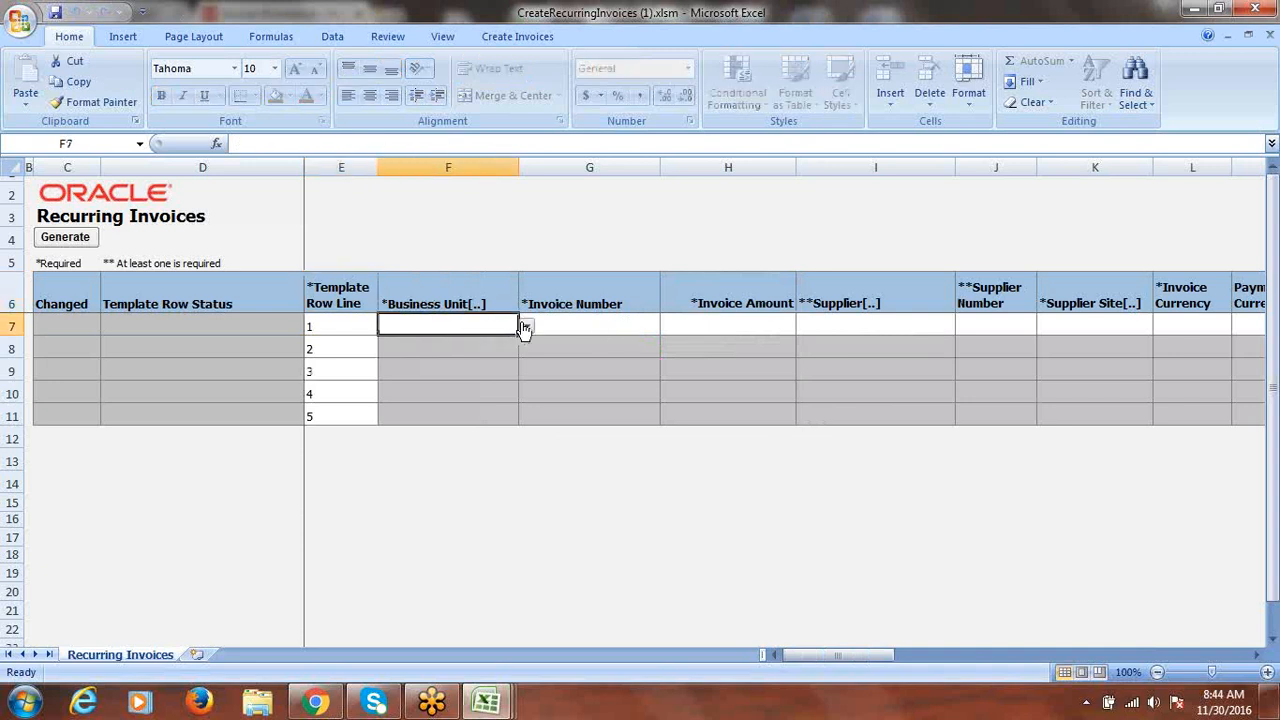
{"action": "left_click", "coordinate": [525, 329]}
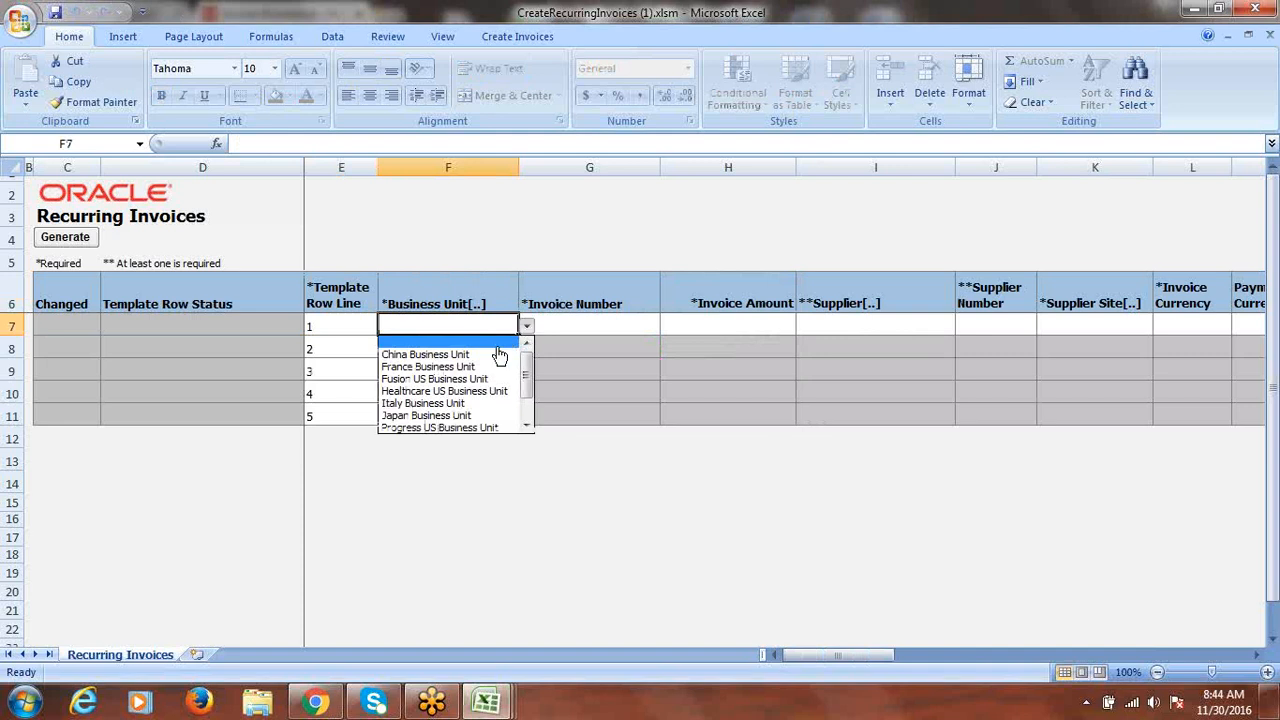
{"action": "left_click", "coordinate": [482, 379]}
{"action": "left_click", "coordinate": [596, 327]}
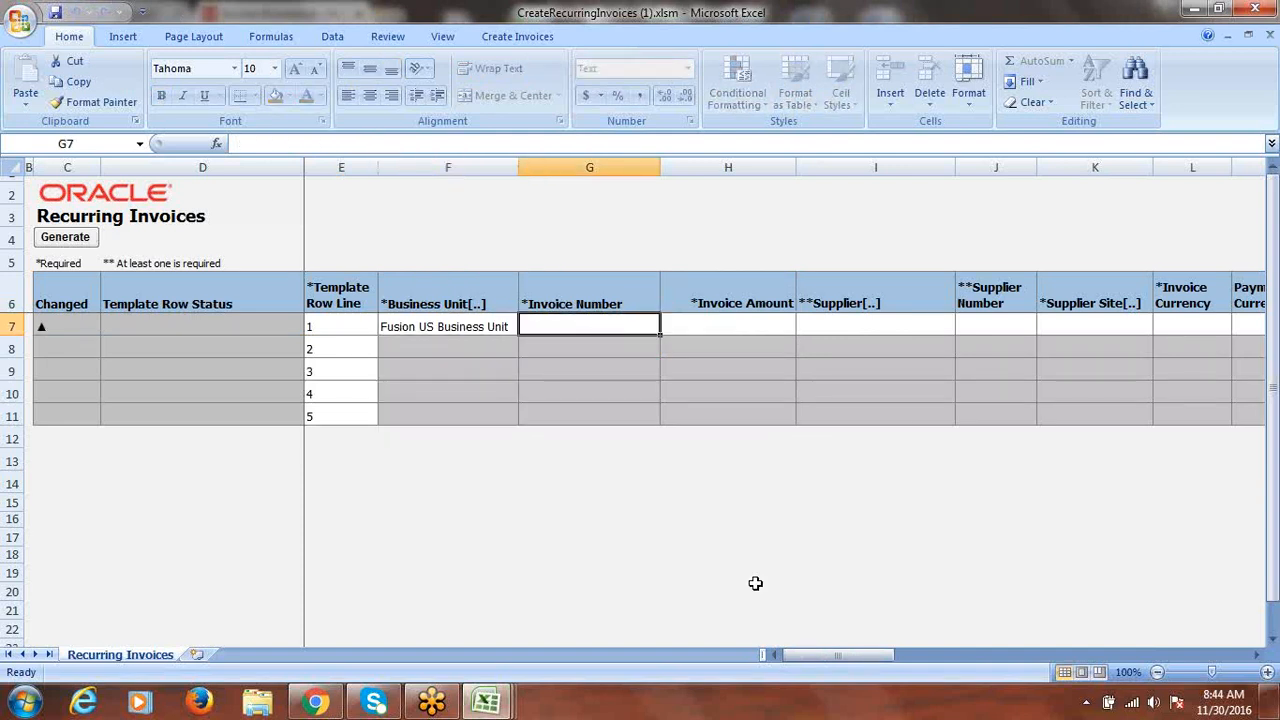
{"action": "type", "text": "RI"}
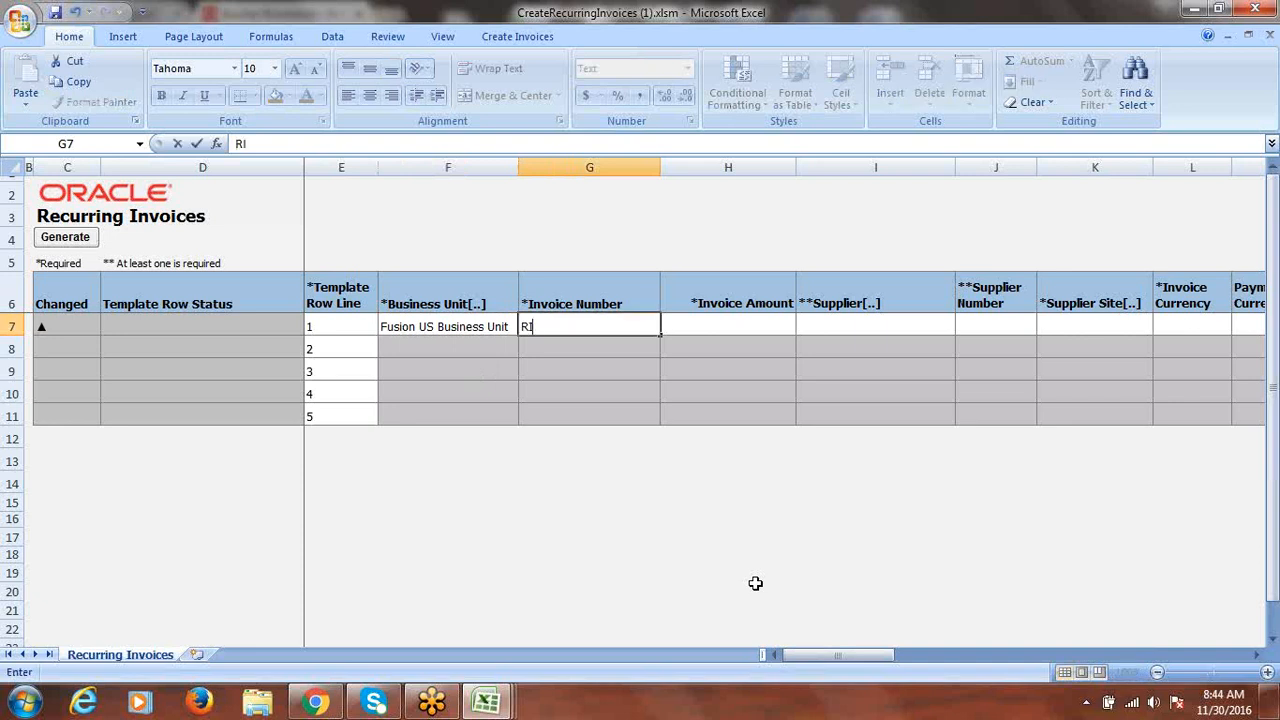
{"action": "key", "text": "Tab"}
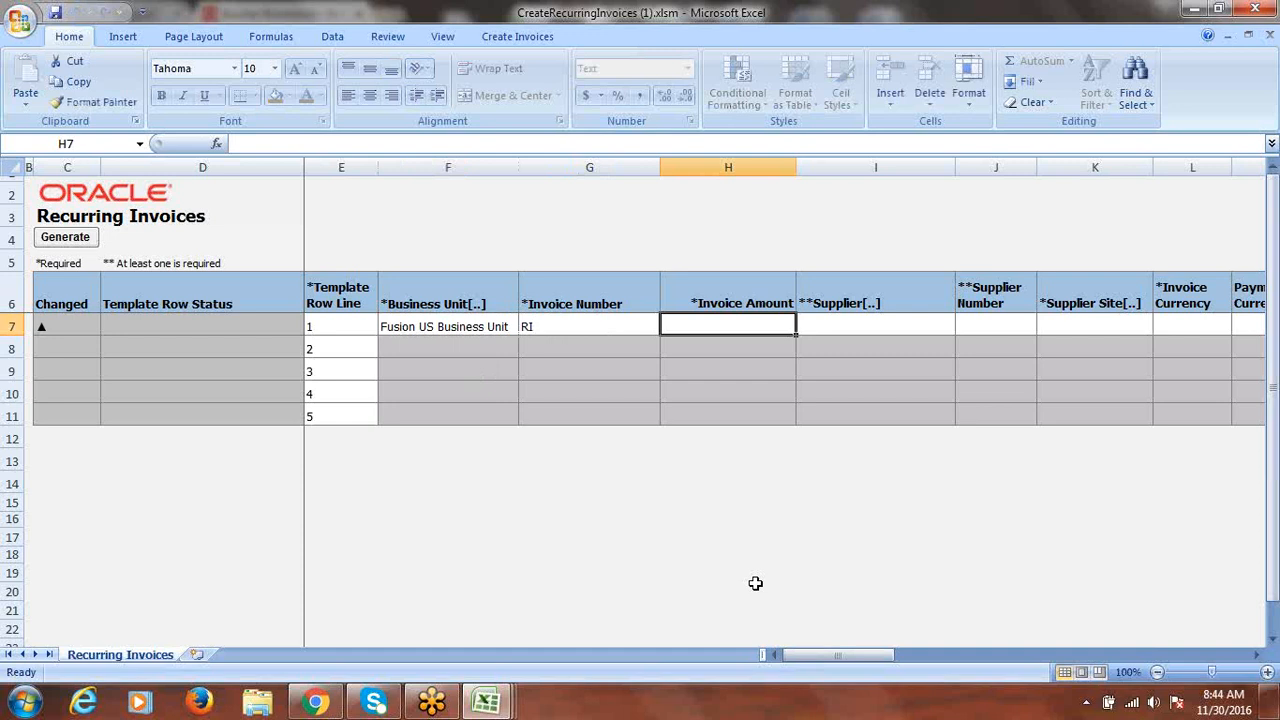
{"action": "type", "text": "2"}
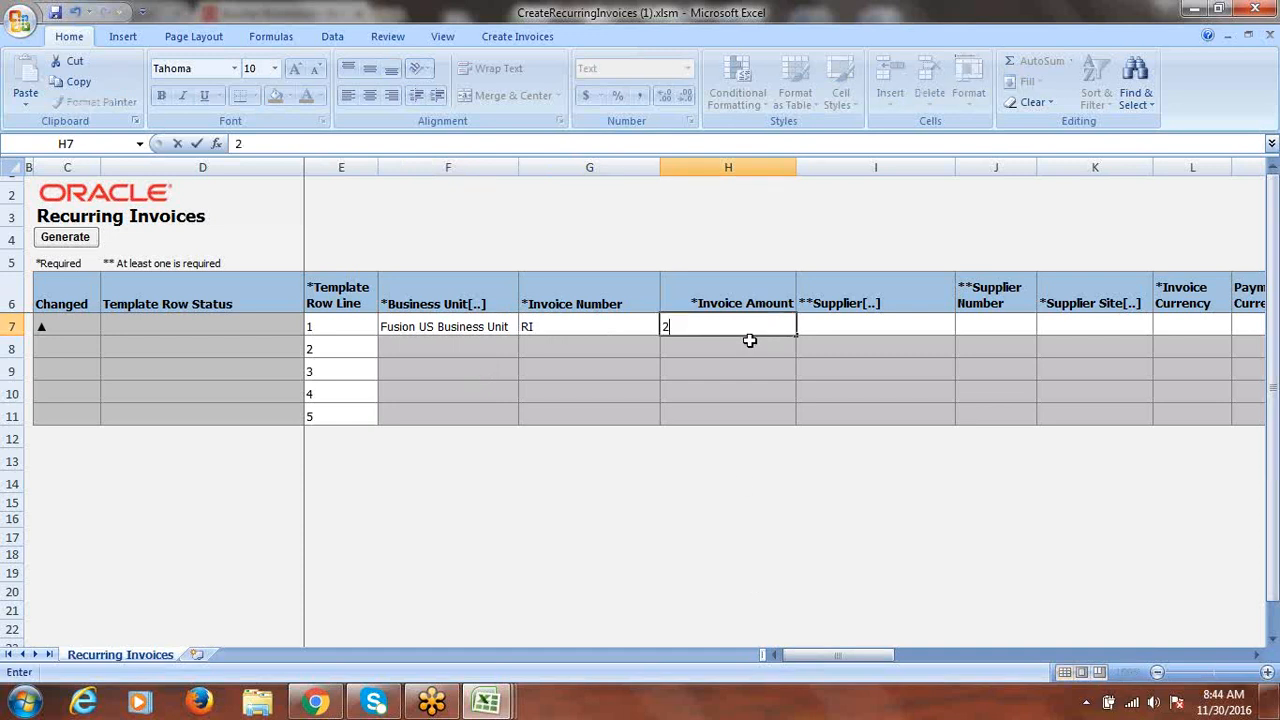
{"action": "type", "text": "5000"}
{"action": "key", "text": "Tab"}
{"action": "double_click", "coordinate": [891, 325]}
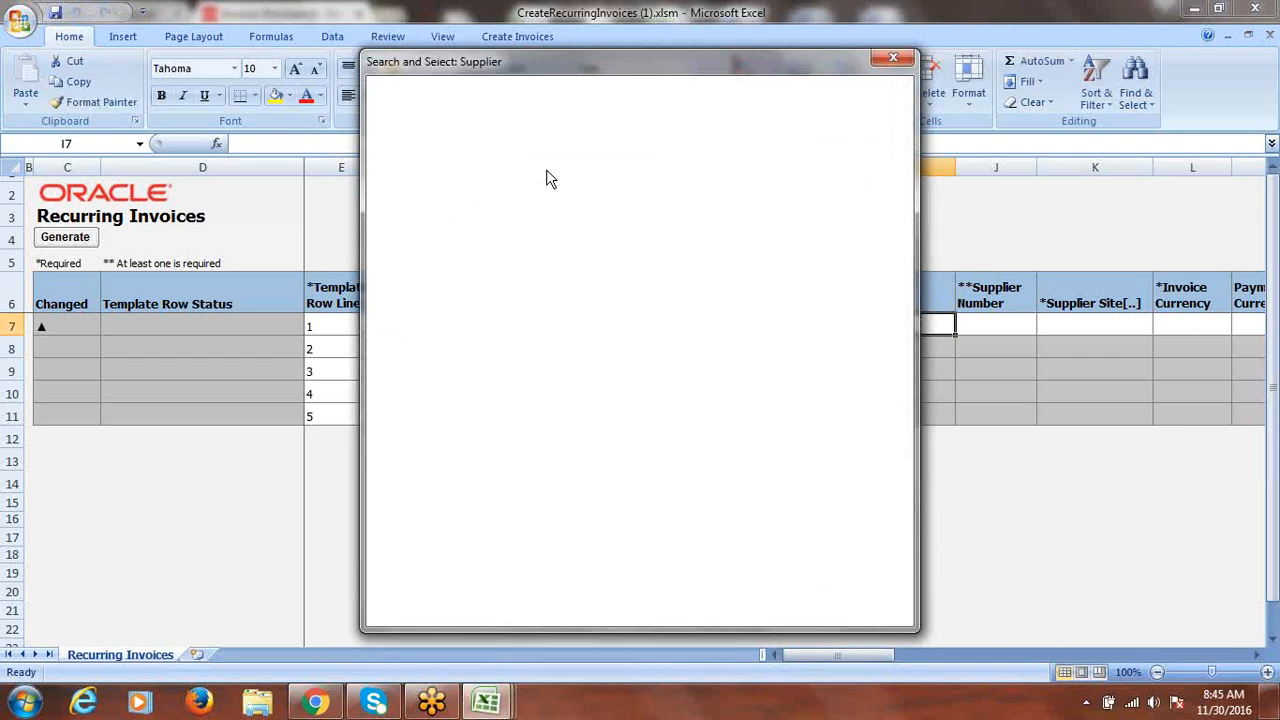
- Choose supplier Fusion Supplier-2 (number 1336) and supplier site Site1 for row 1
{"action": "left_click", "coordinate": [688, 174]}
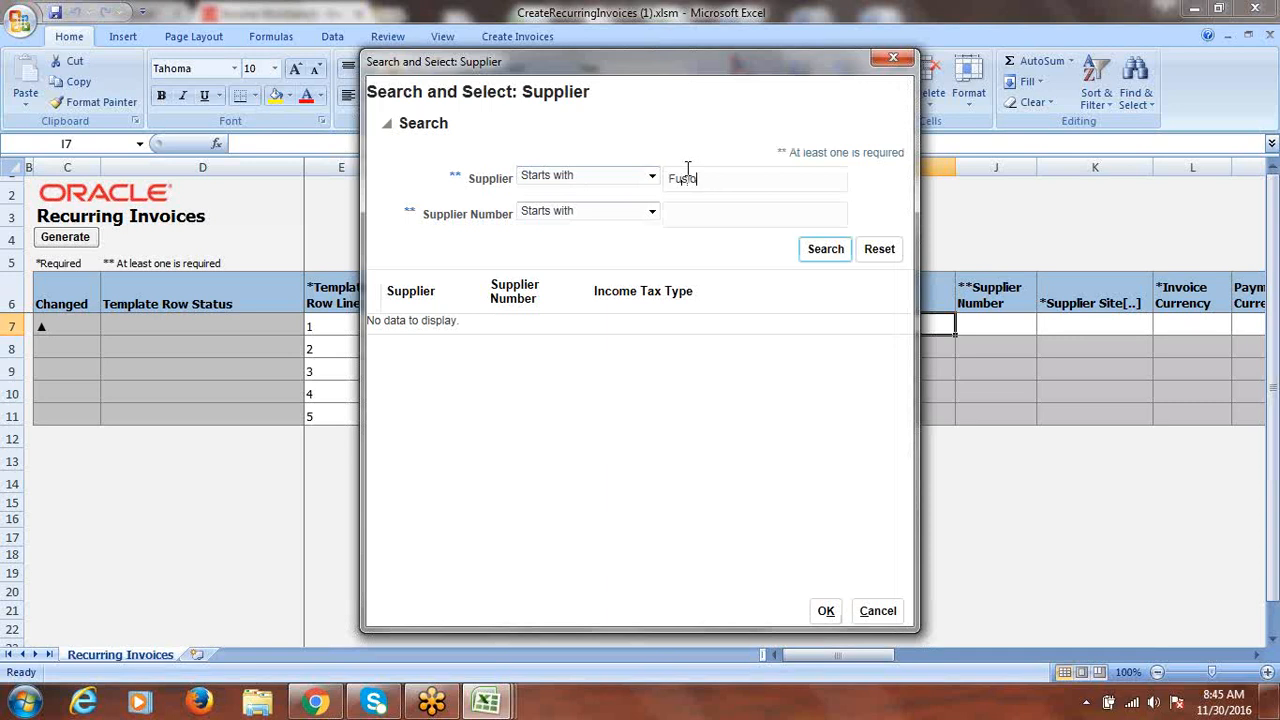
{"action": "left_click", "coordinate": [843, 250]}
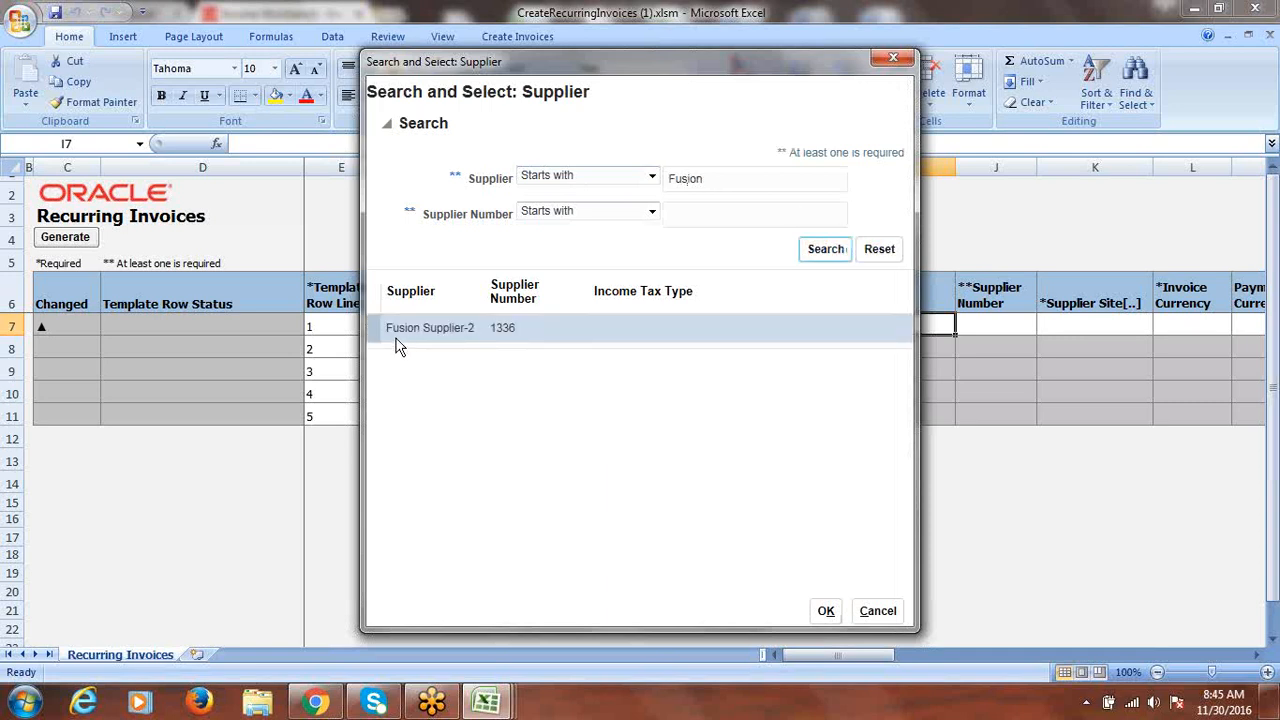
{"action": "left_click", "coordinate": [825, 610]}
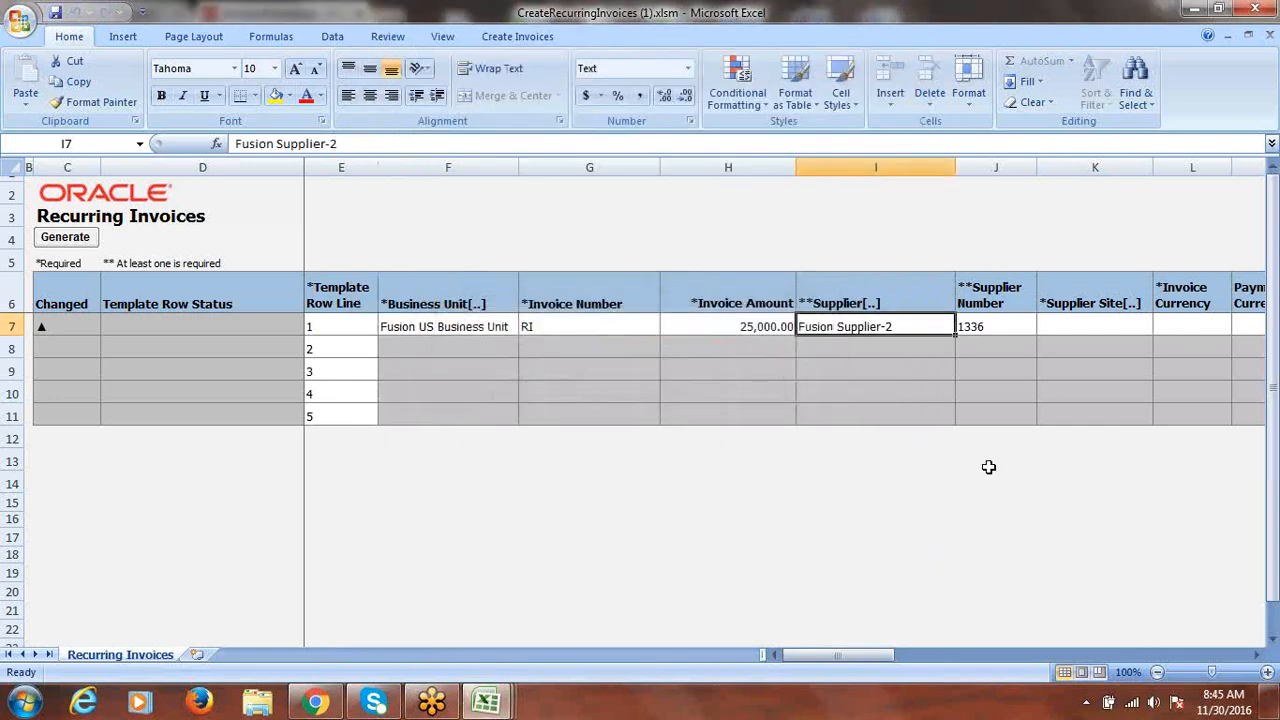
{"action": "left_click", "coordinate": [1099, 325]}
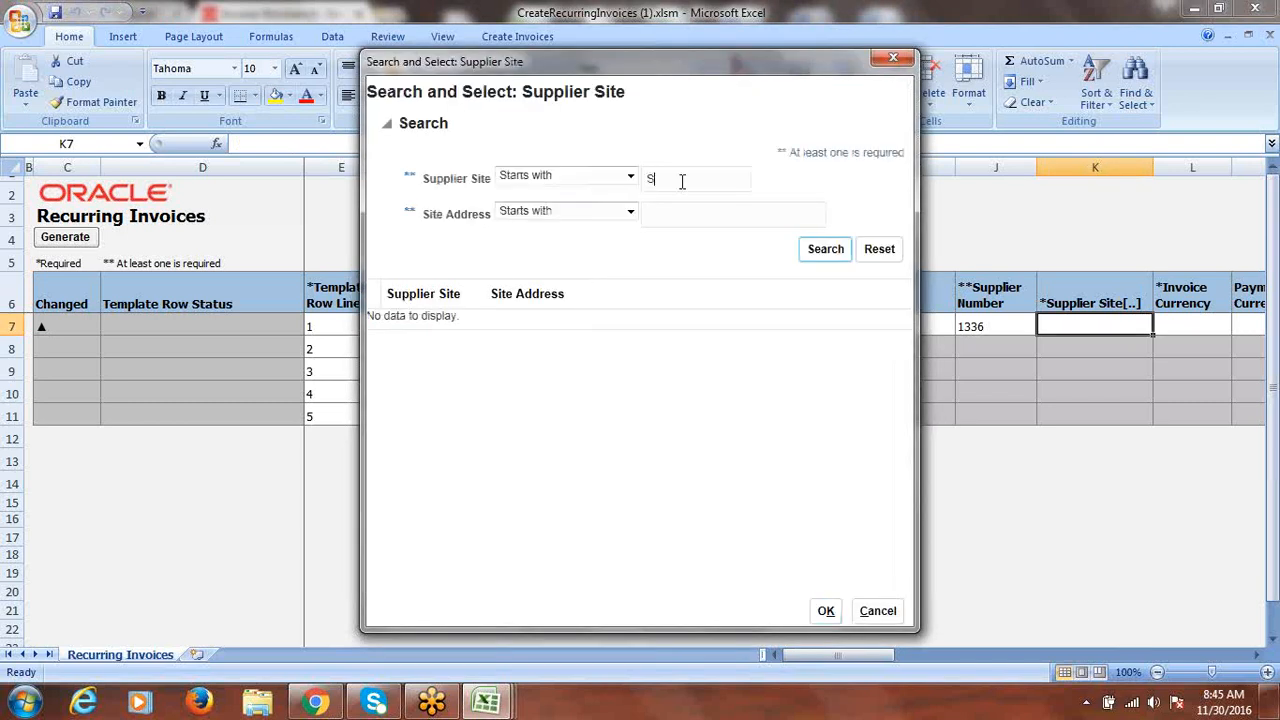
{"action": "key", "text": "Return"}
{"action": "left_click", "coordinate": [824, 610]}
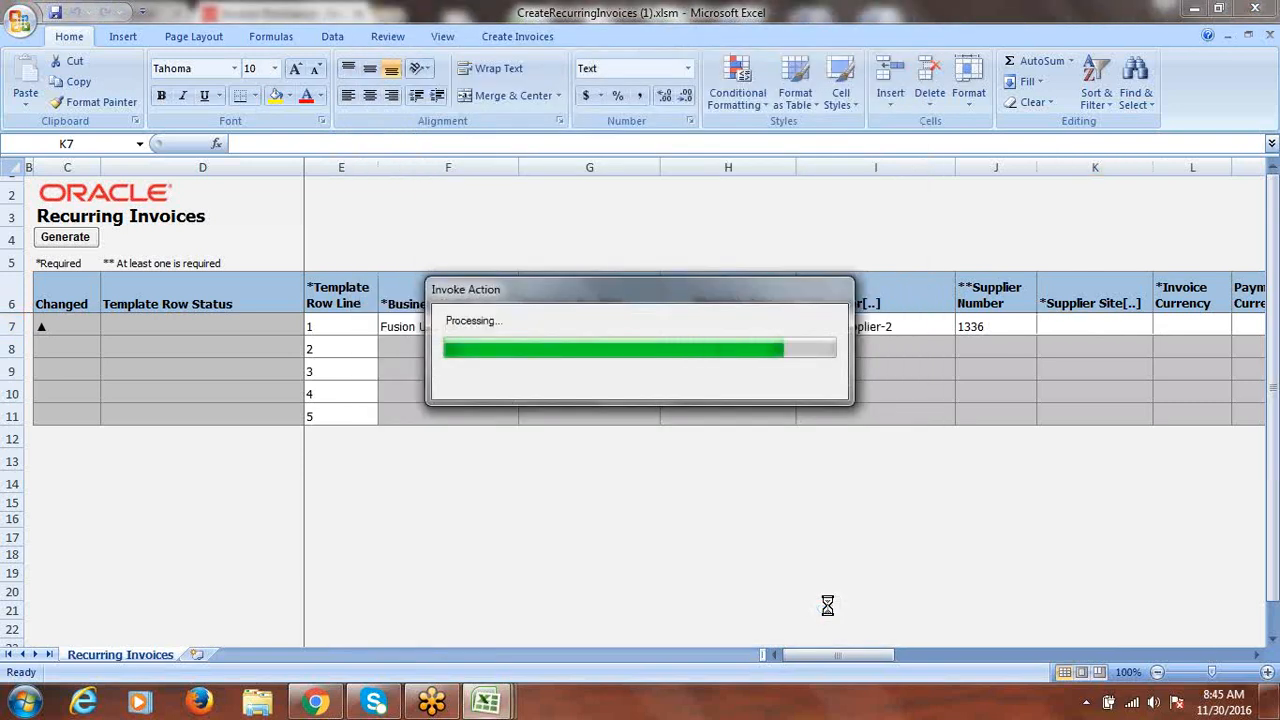
{"action": "left_click", "coordinate": [1257, 655]}
- Enter USD as both the invoice currency and payment currency for row 7
{"action": "left_click", "coordinate": [1257, 655]}
{"action": "double_click", "coordinate": [1257, 655]}
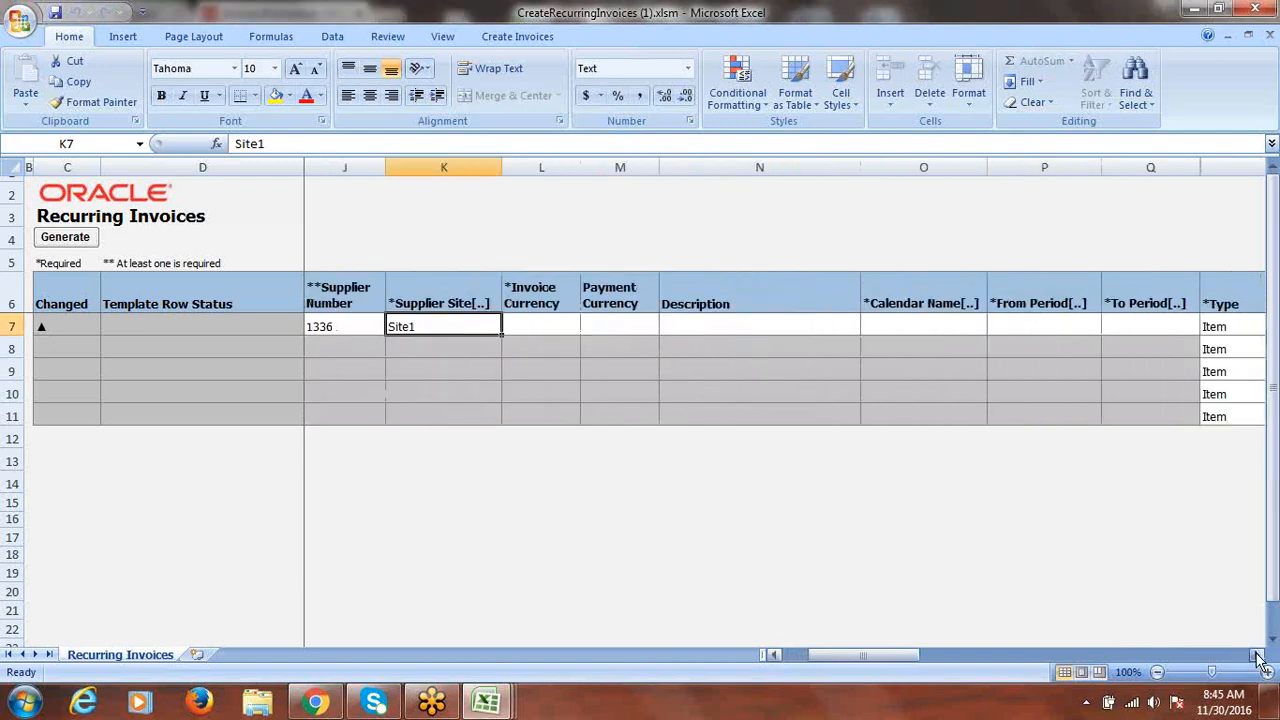
{"action": "left_click", "coordinate": [537, 327]}
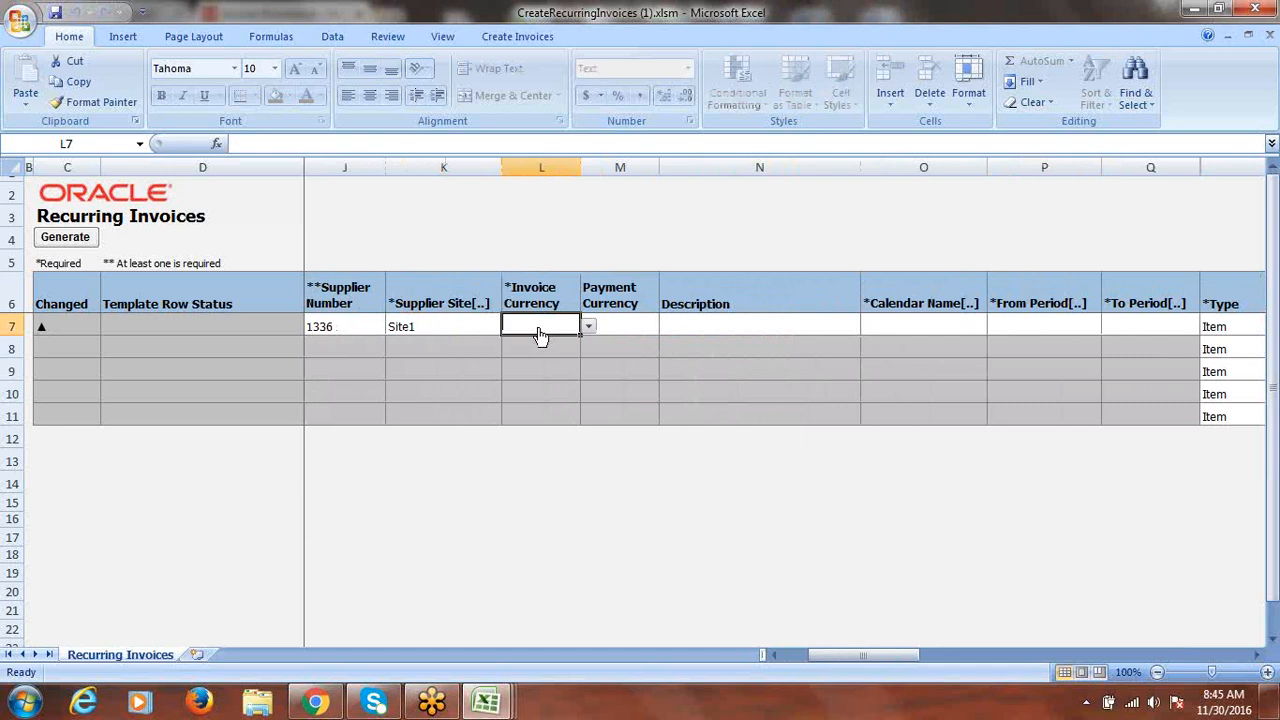
{"action": "type", "text": "USD"}
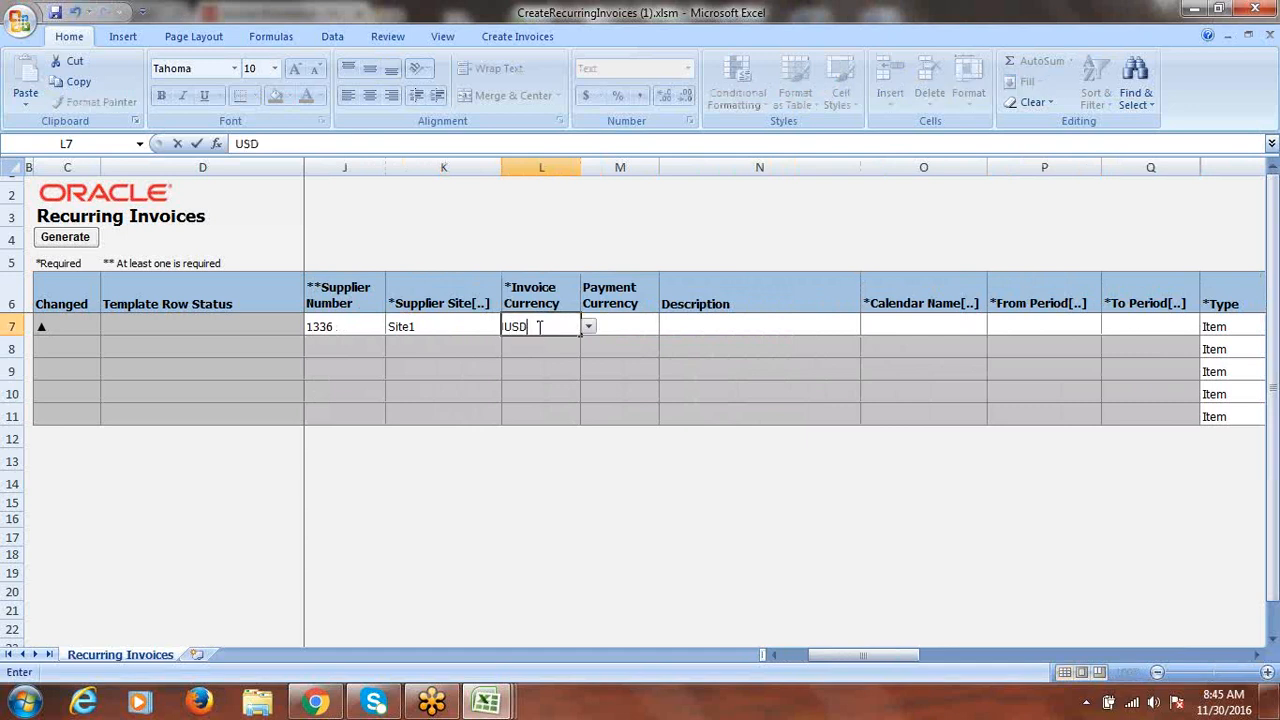
{"action": "key", "text": "Tab"}
{"action": "type", "text": "U"}
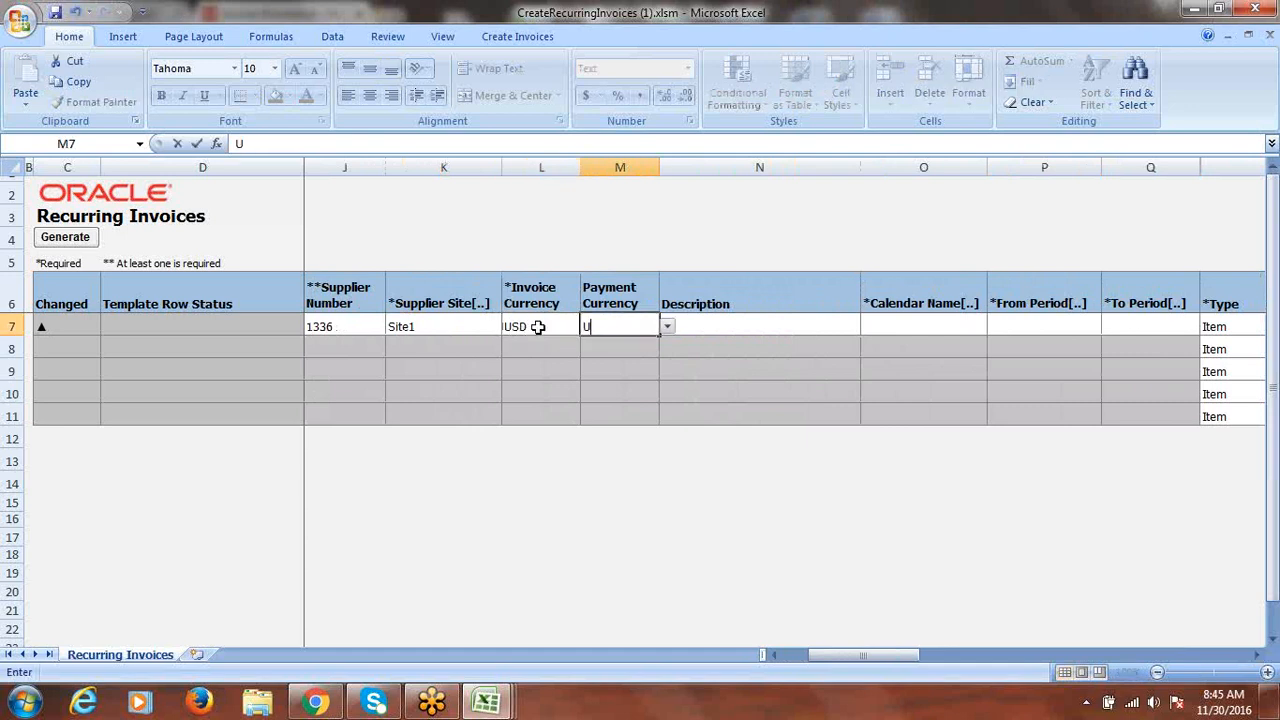
{"action": "type", "text": "SD"}
{"action": "key", "text": "Tab"}
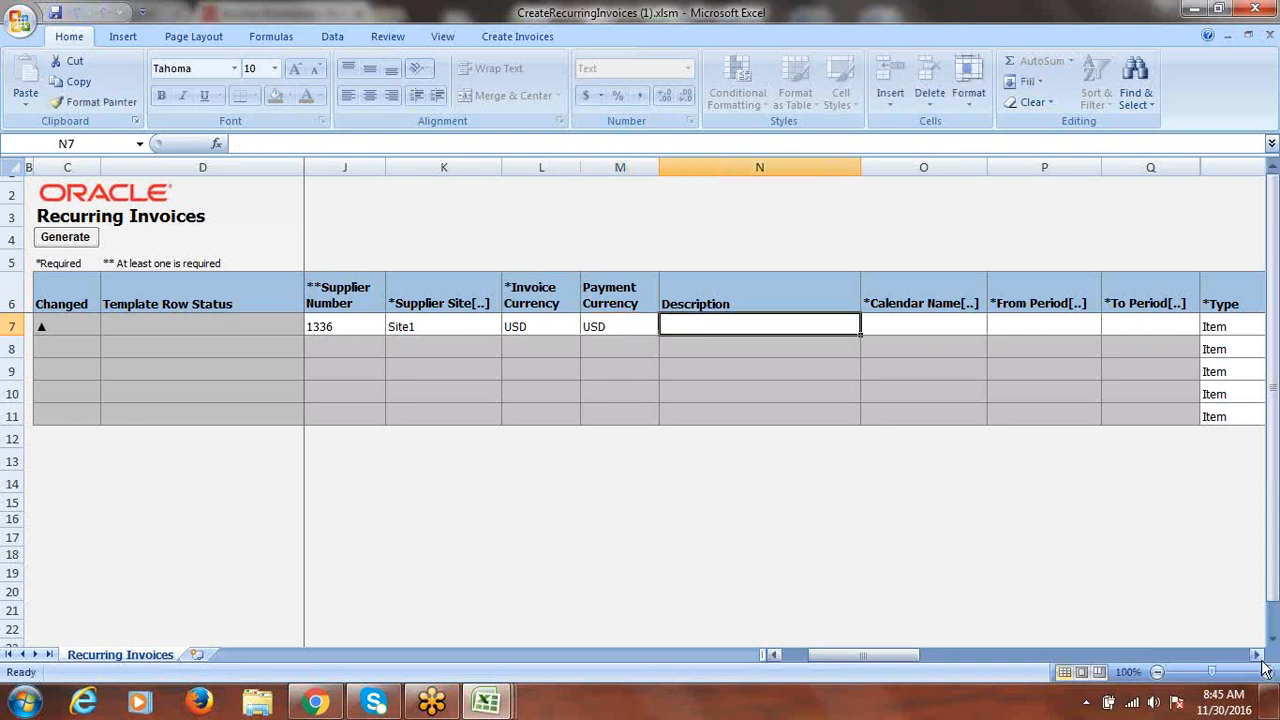
- Set row 7's calendar to the monthly Fusion recurring calendar found by searching 'Fusion'
{"action": "left_click", "coordinate": [943, 326]}
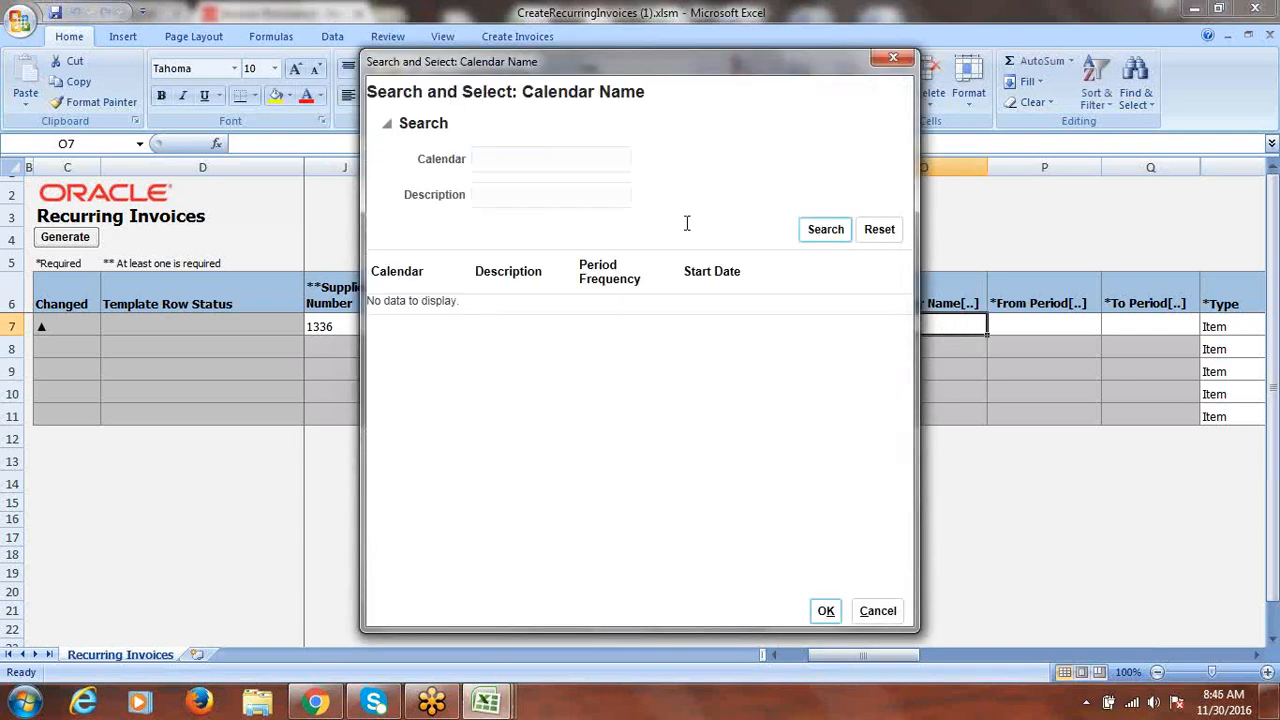
{"action": "left_click", "coordinate": [561, 164]}
{"action": "left_click", "coordinate": [820, 234]}
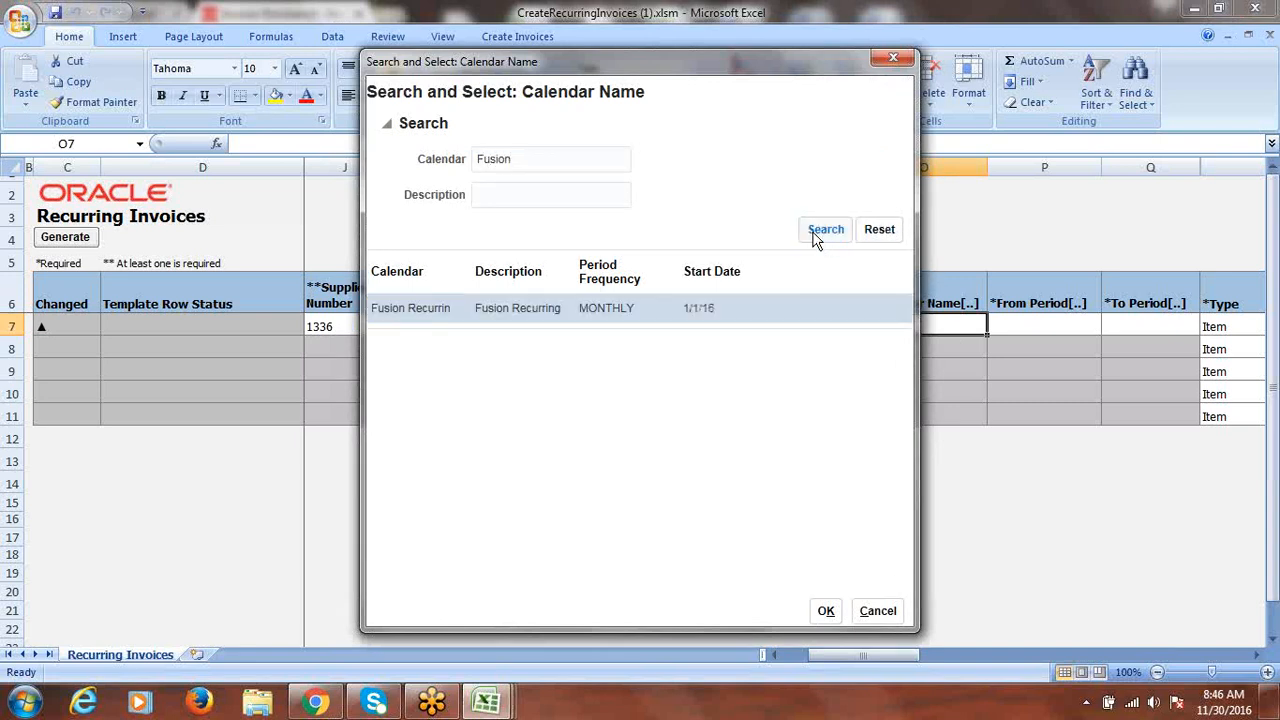
{"action": "left_click", "coordinate": [431, 316]}
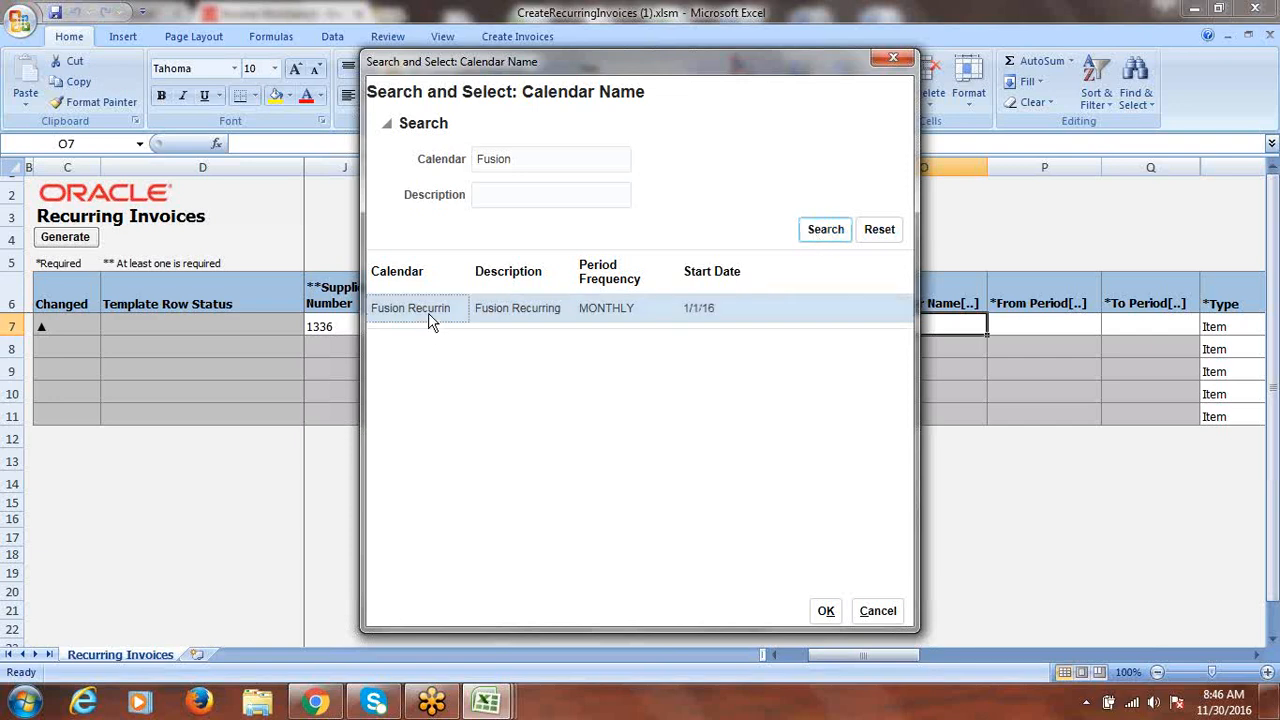
{"action": "left_click", "coordinate": [827, 611]}
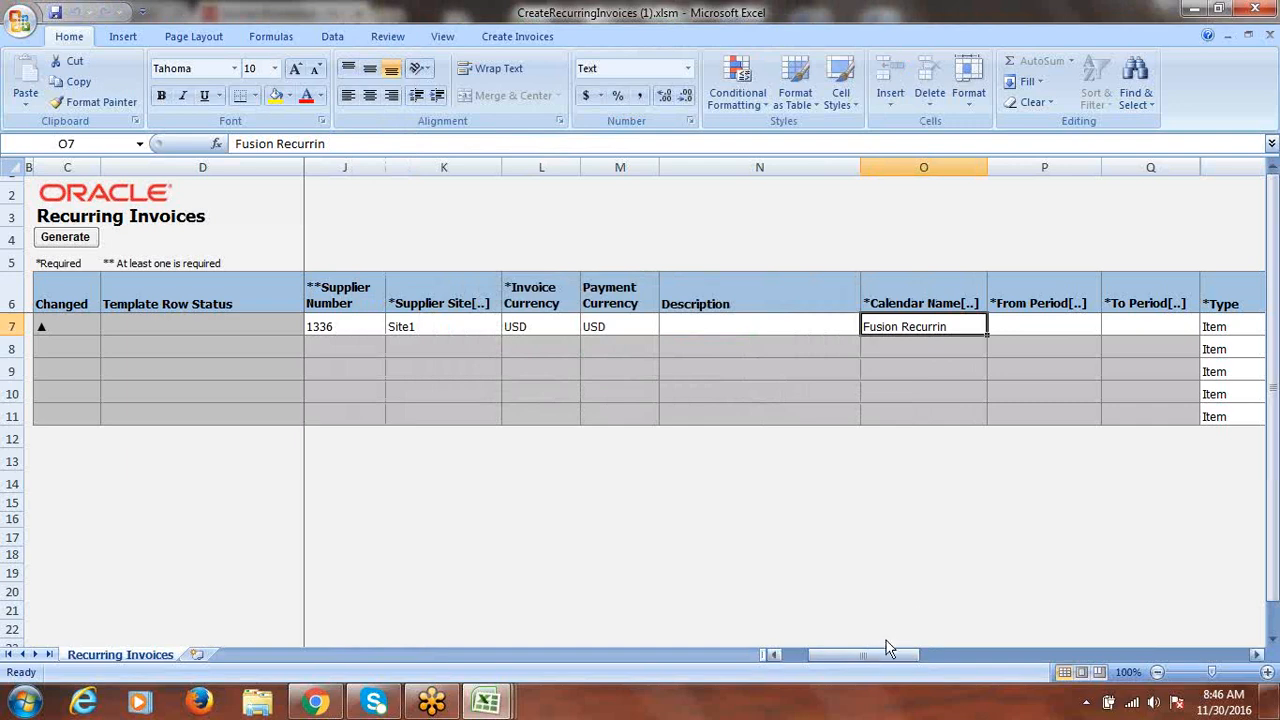
{"action": "left_click_drag", "start_coordinate": [887, 656], "coordinate": [883, 658]}
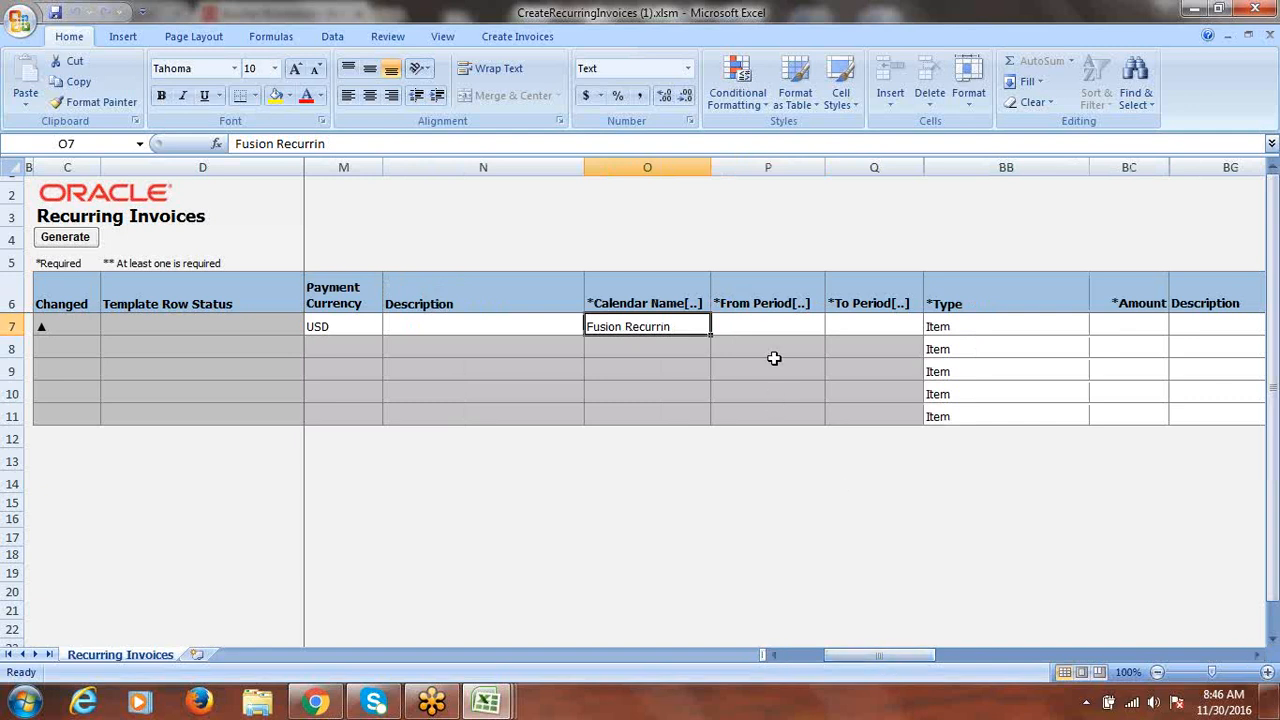
- Set row 7's From Period to Nov-16 using a 'Nov' period search
{"action": "left_click", "coordinate": [766, 322]}
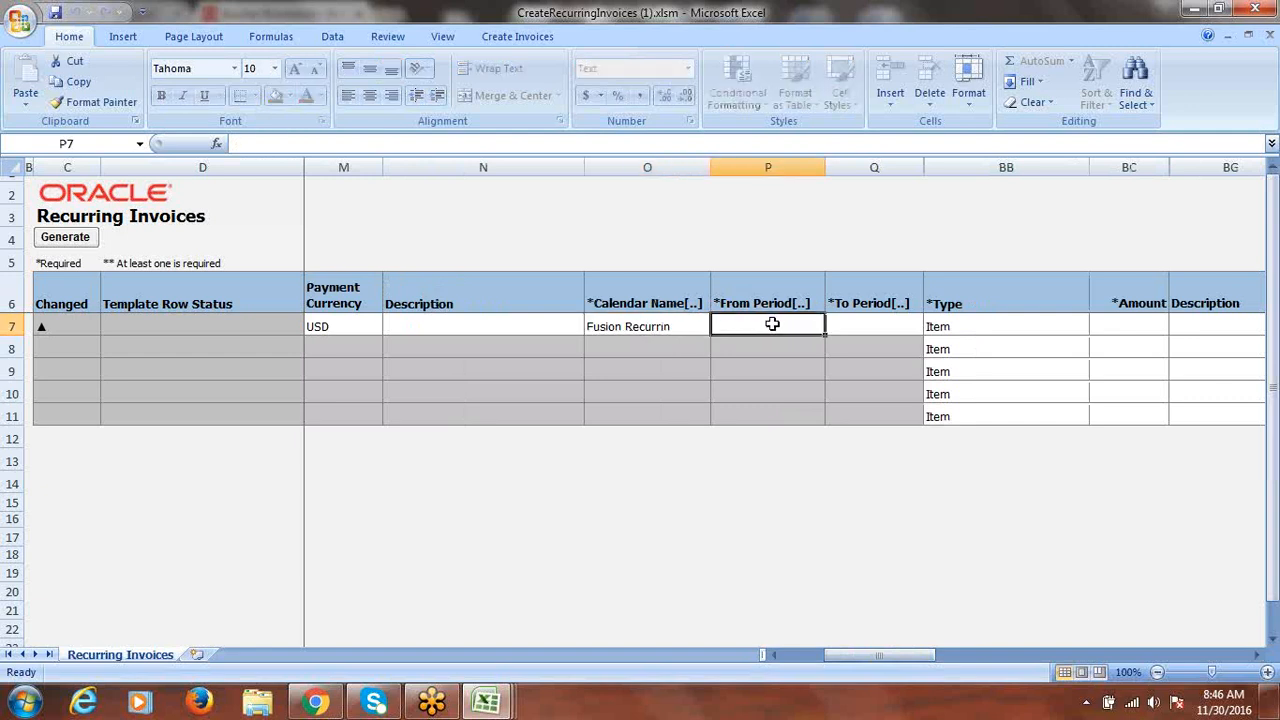
{"action": "double_click", "coordinate": [773, 324]}
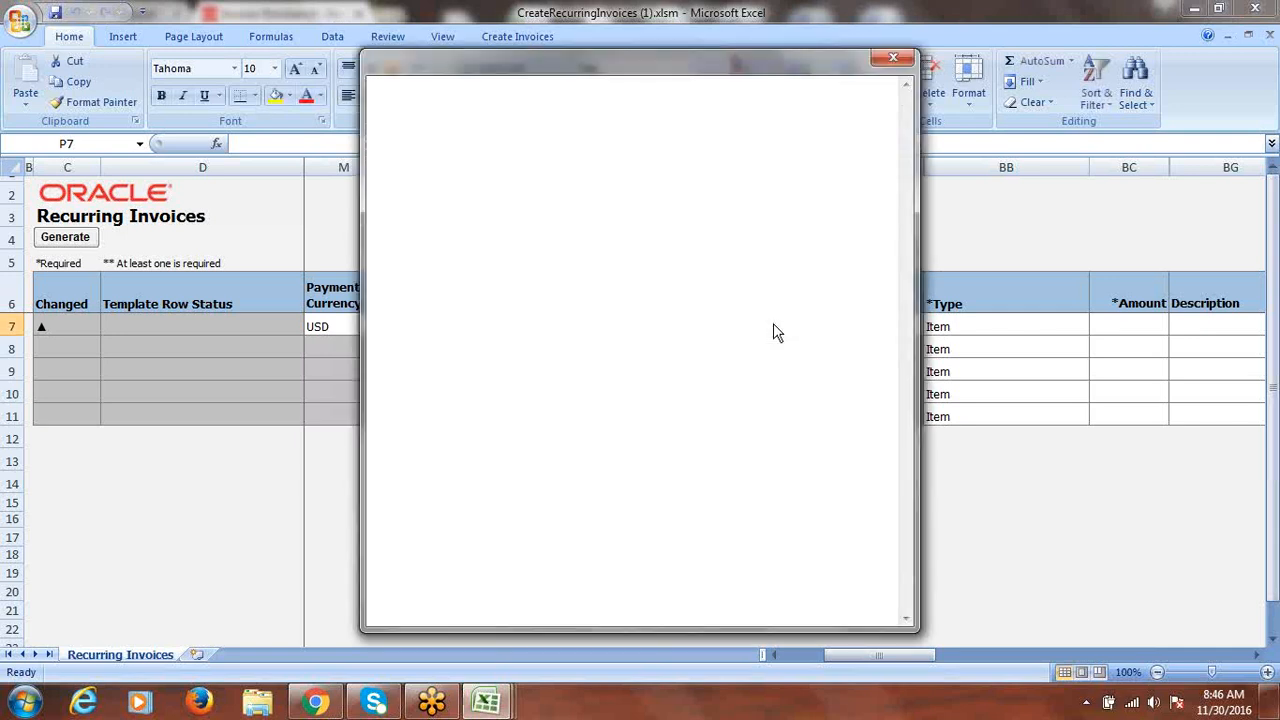
{"action": "left_click", "coordinate": [529, 160]}
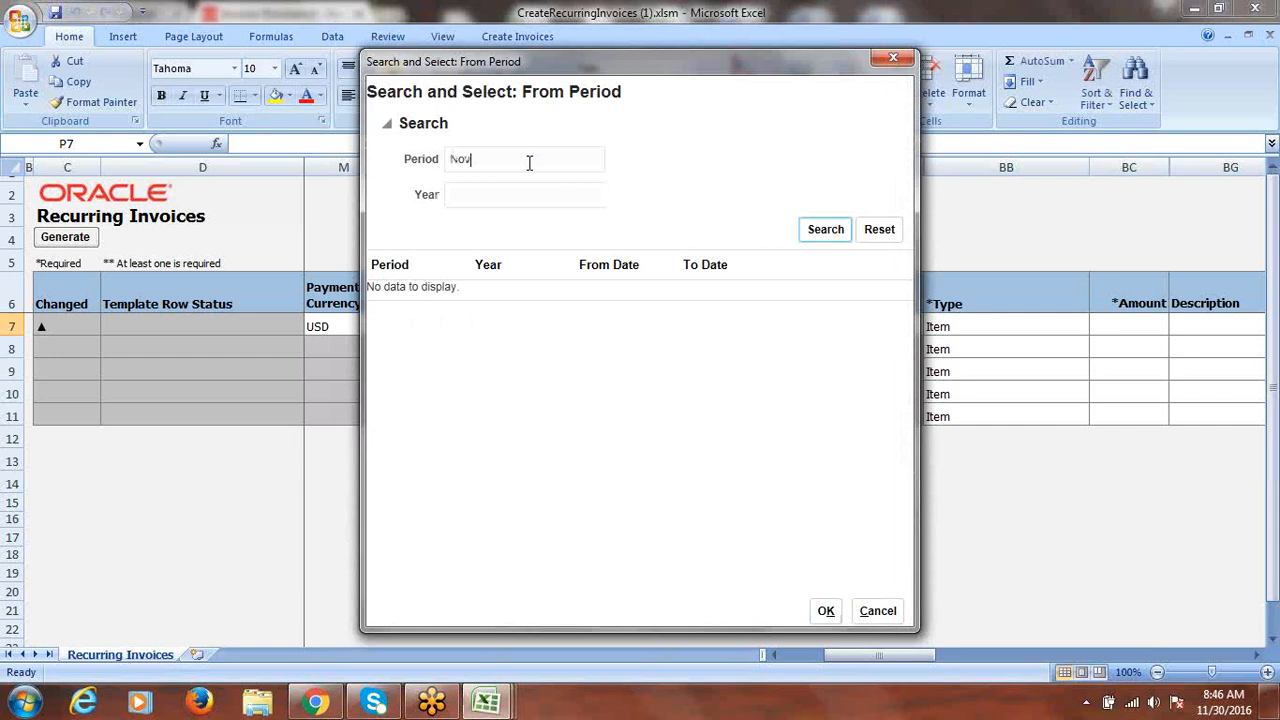
{"action": "type", "text": "Nov"}
{"action": "left_click", "coordinate": [826, 229]}
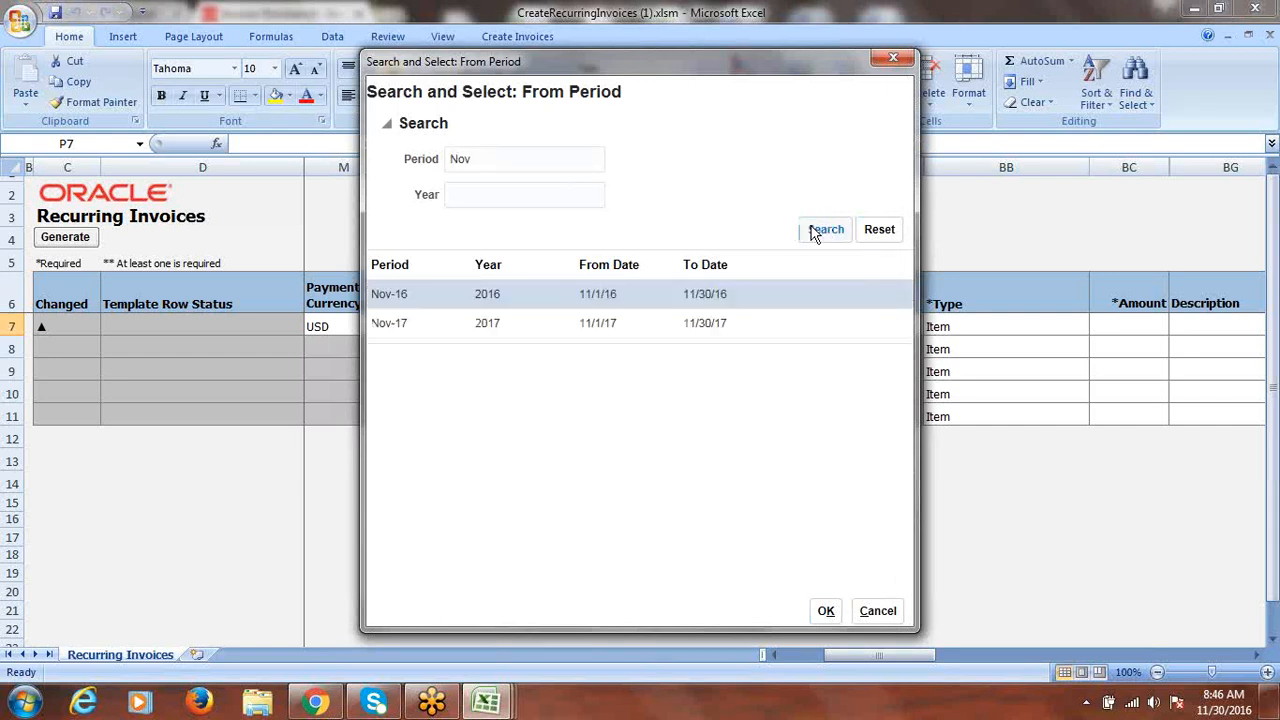
{"action": "left_click", "coordinate": [378, 303]}
{"action": "left_click", "coordinate": [824, 611]}
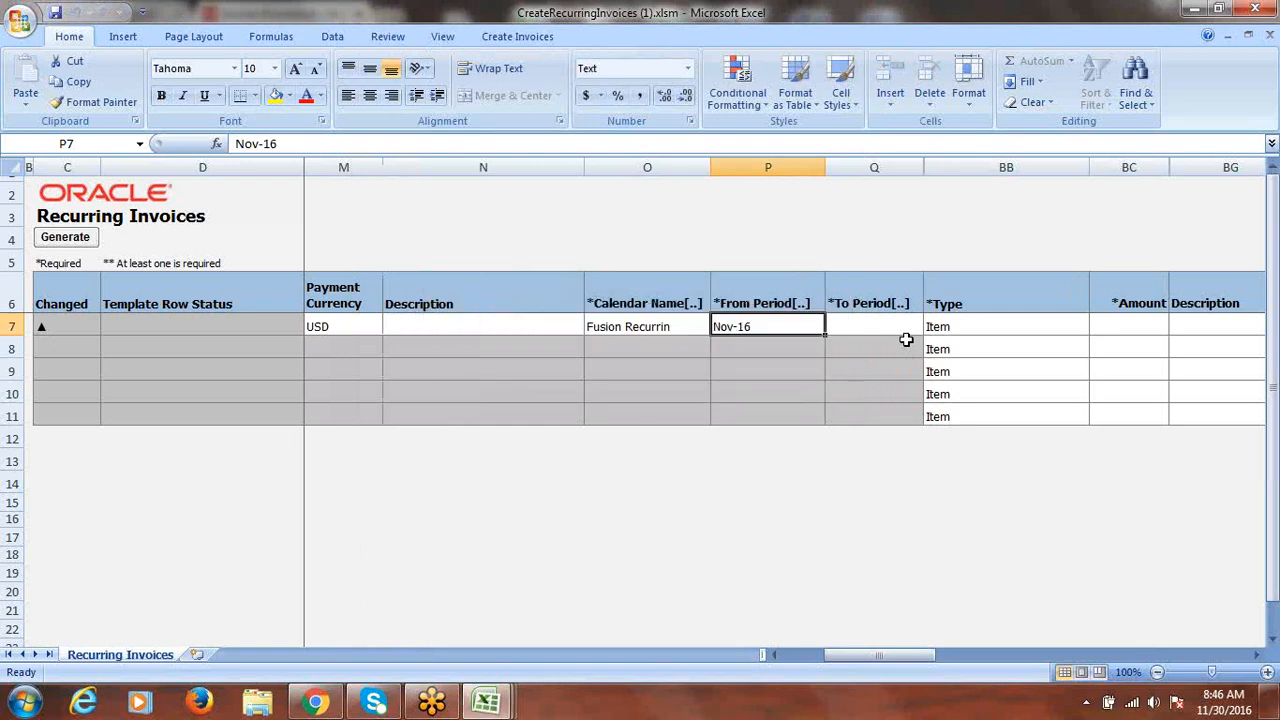
- Set row 7's To Period to Dec-16 using a 'Dec' period search
{"action": "left_click", "coordinate": [888, 329]}
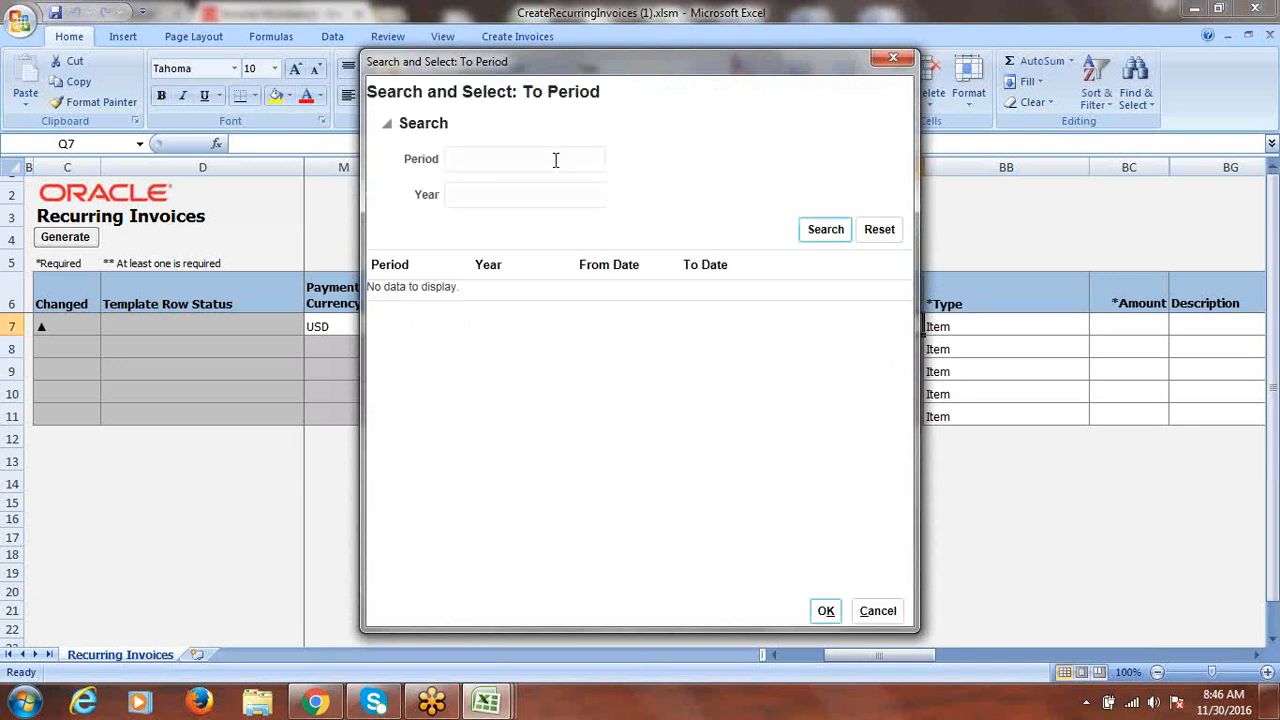
{"action": "left_click", "coordinate": [555, 160]}
{"action": "type", "text": "Dec"}
{"action": "left_click", "coordinate": [825, 232]}
{"action": "left_click", "coordinate": [428, 297]}
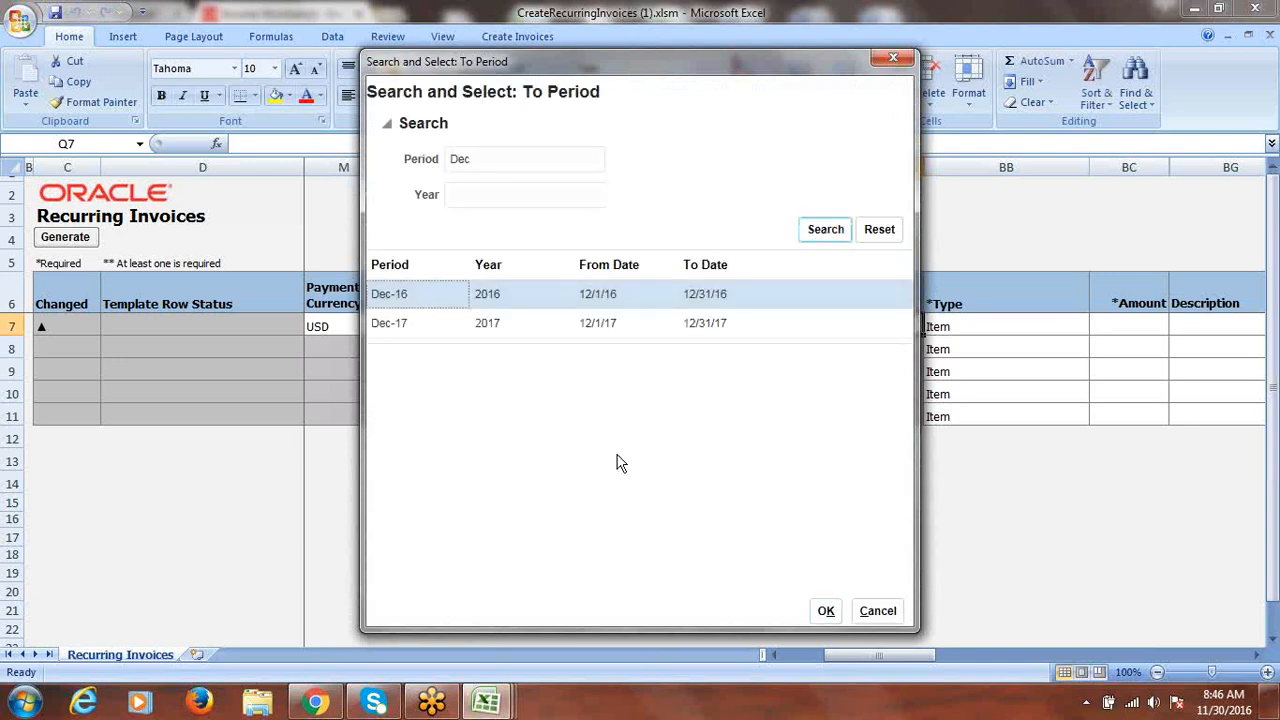
{"action": "left_click", "coordinate": [826, 611]}
{"action": "right_click", "coordinate": [826, 611]}
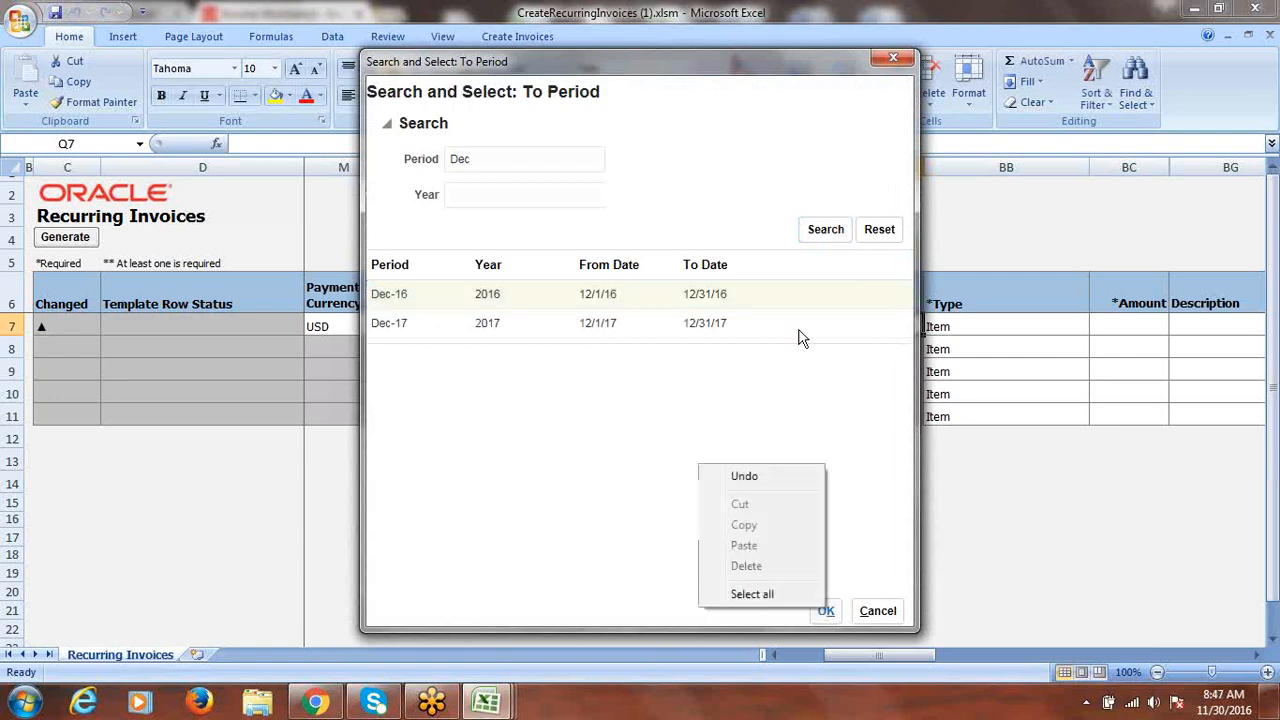
{"action": "left_click", "coordinate": [889, 460]}
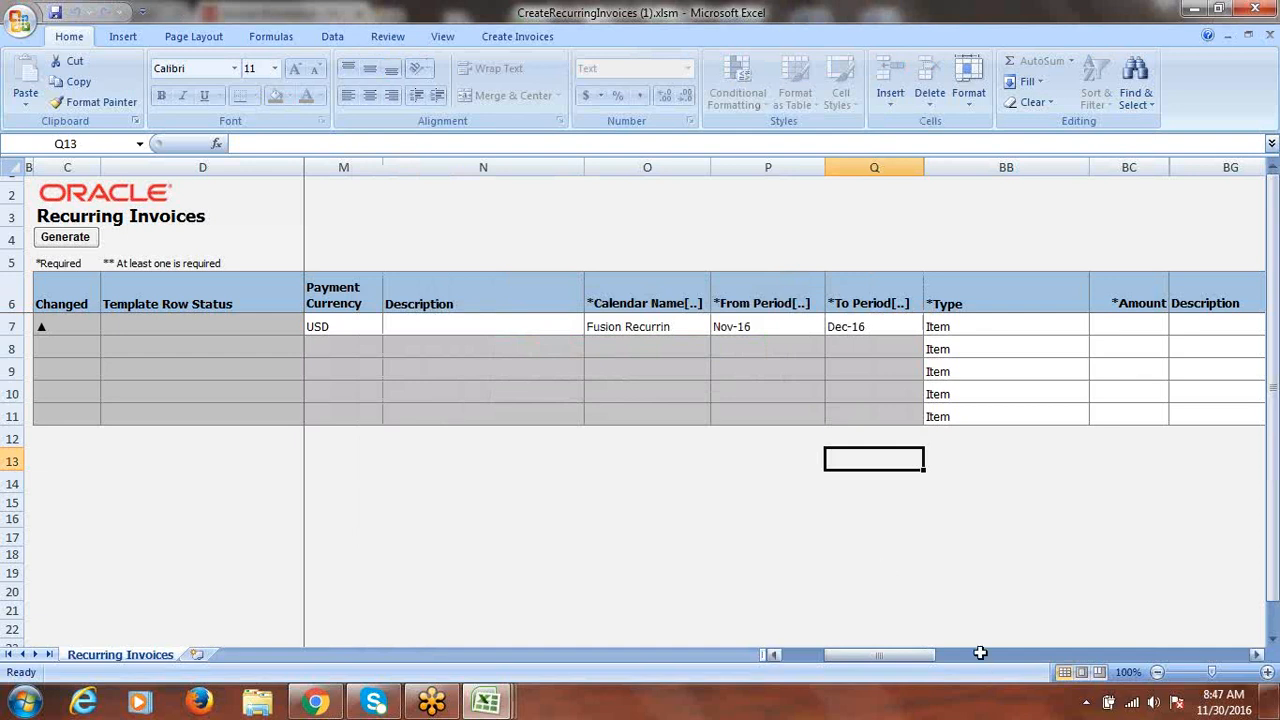
{"action": "left_click_drag", "start_coordinate": [911, 653], "coordinate": [924, 653]}
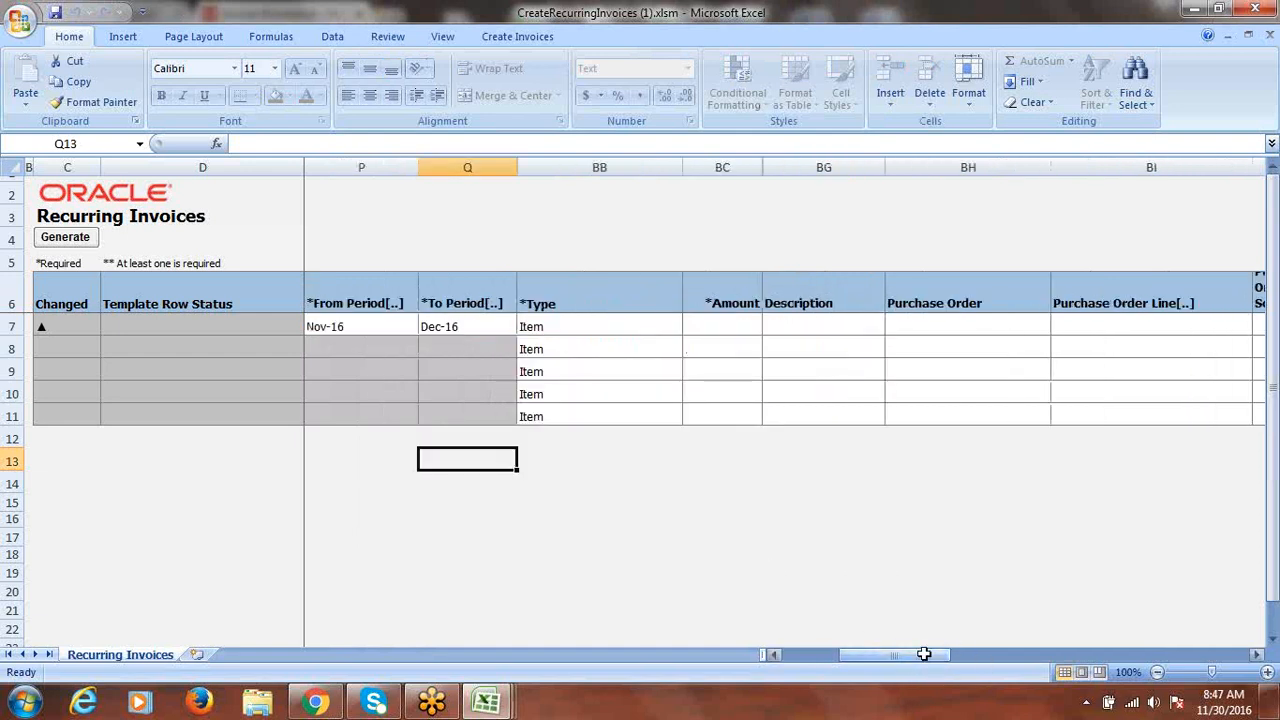
{"action": "left_click", "coordinate": [737, 326]}
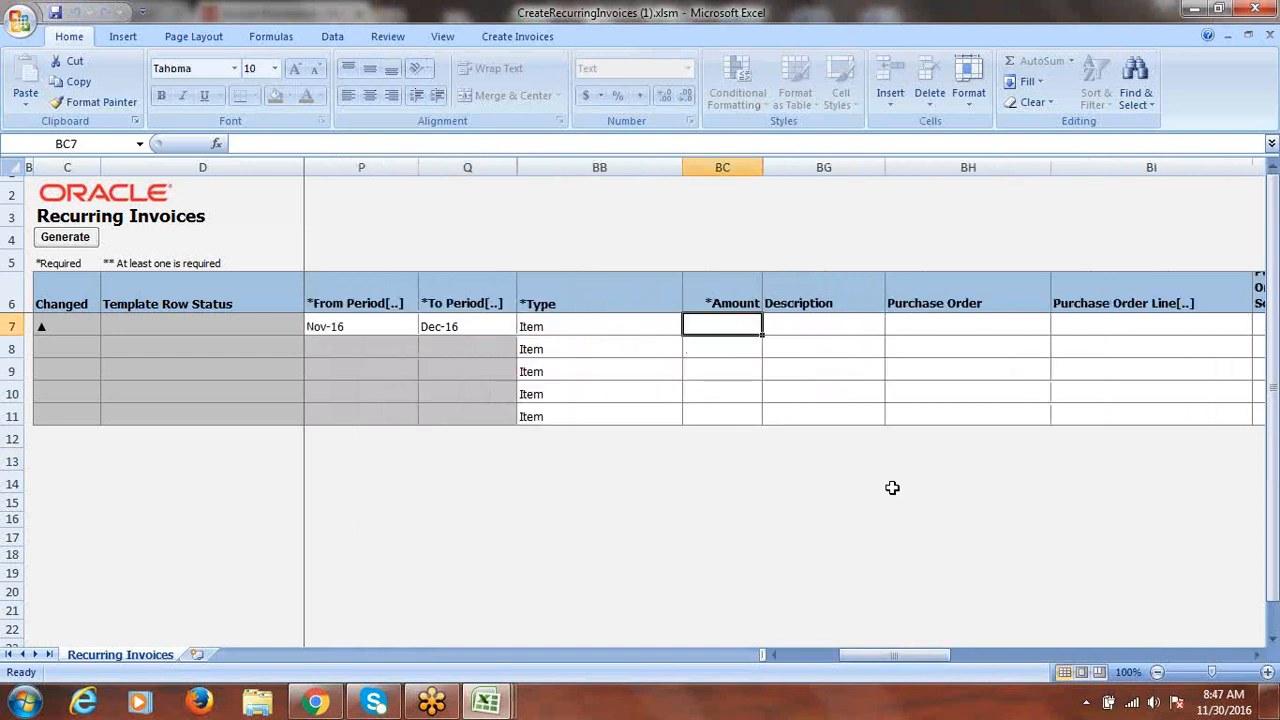
{"action": "type", "text": "25"}
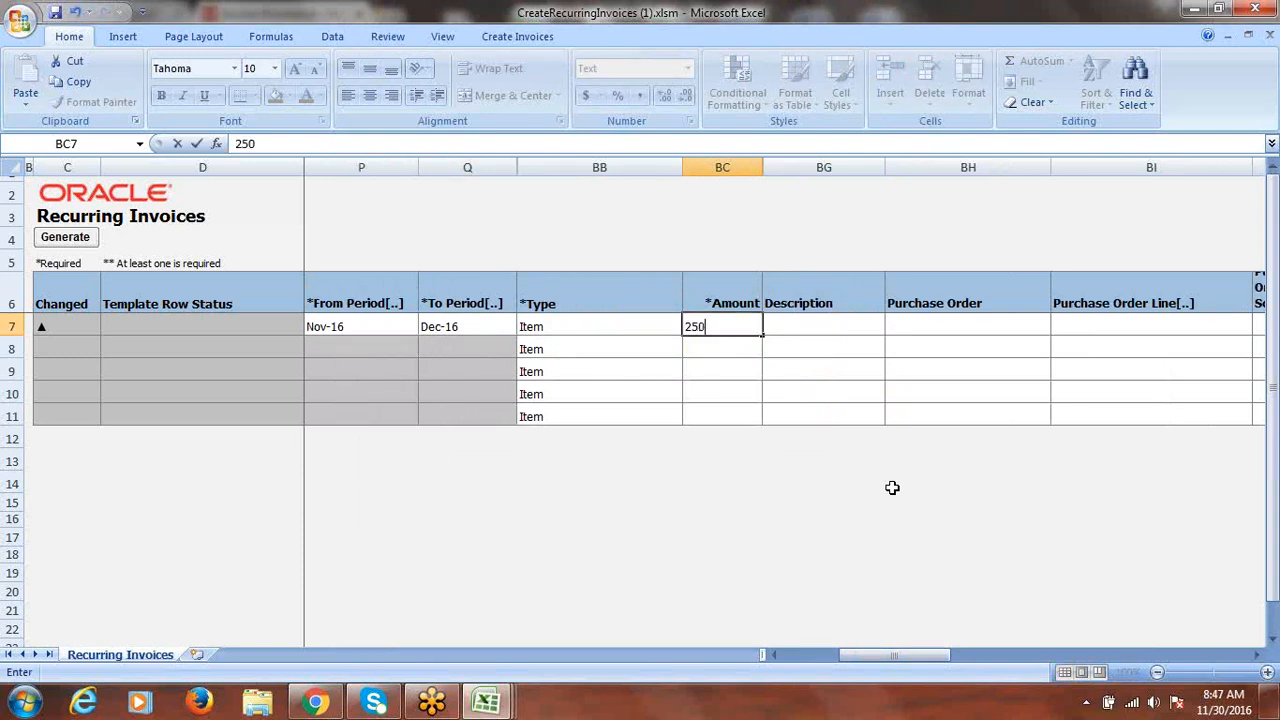
{"action": "type", "text": "00"}
{"action": "key", "text": "Tab"}
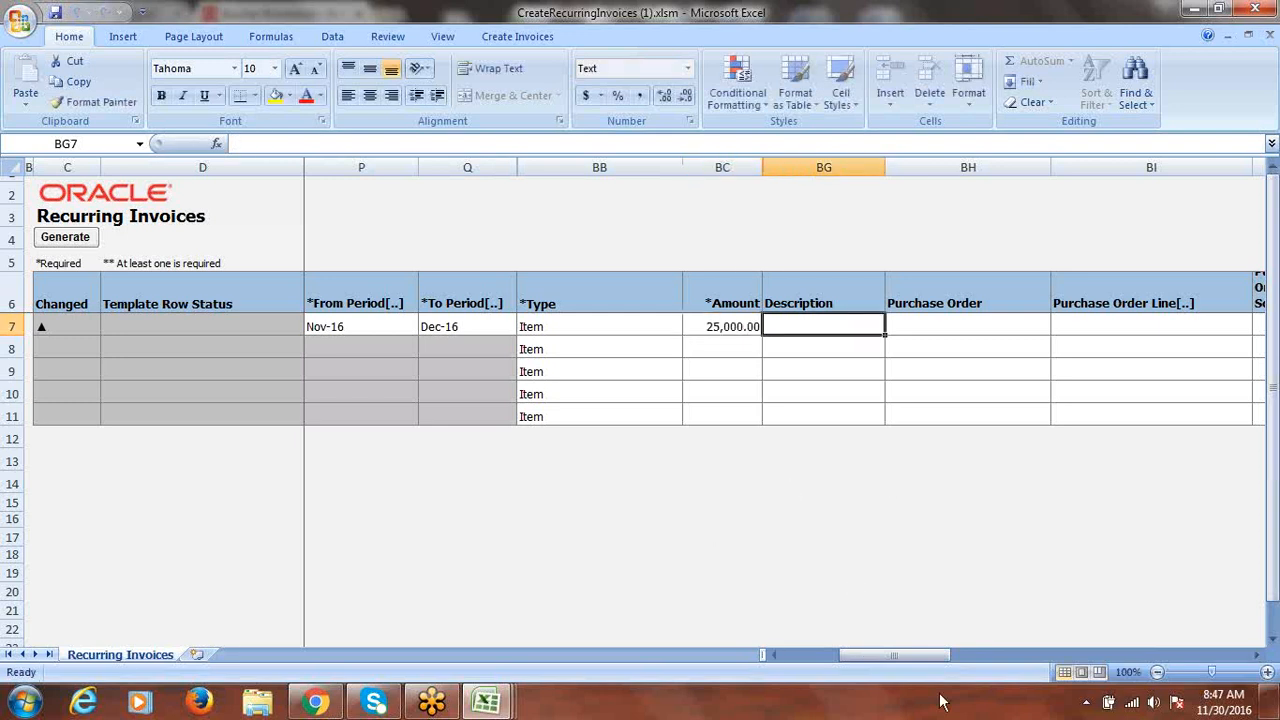
{"action": "left_click_drag", "start_coordinate": [905, 660], "coordinate": [950, 666]}
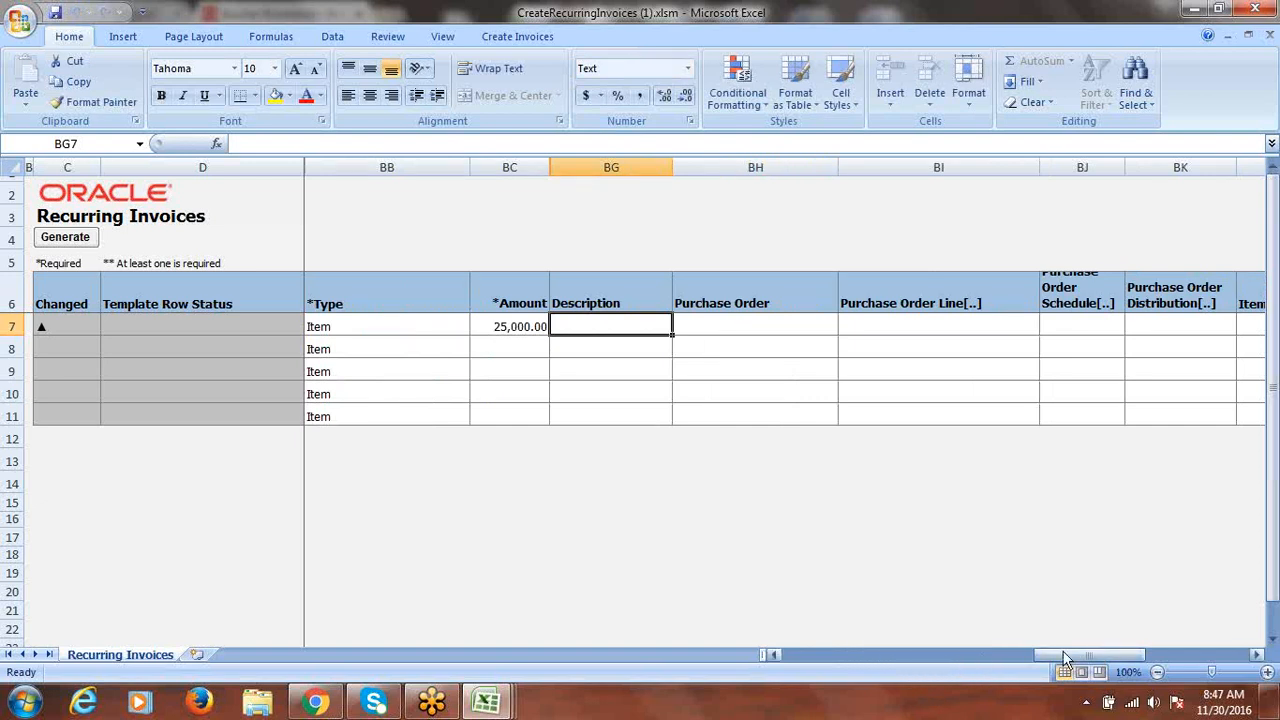
{"action": "left_click_drag", "start_coordinate": [1070, 655], "coordinate": [1088, 658]}
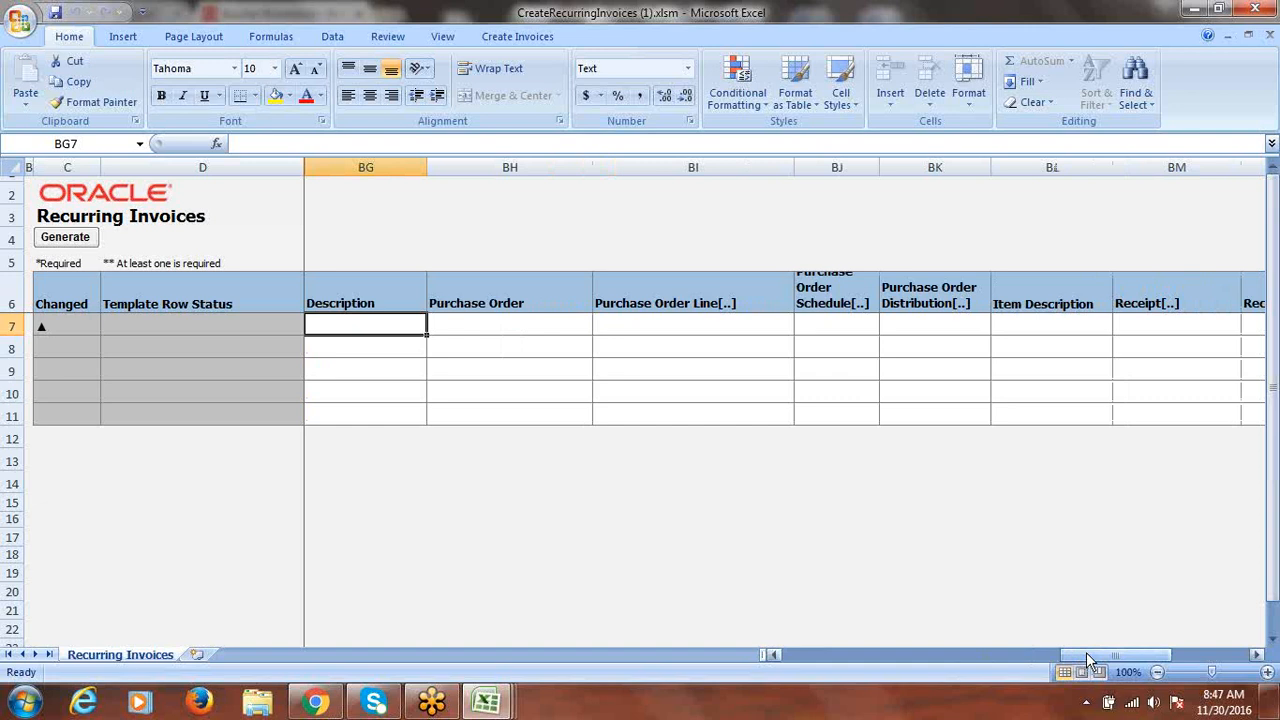
{"action": "left_click_drag", "start_coordinate": [1086, 653], "coordinate": [1108, 660]}
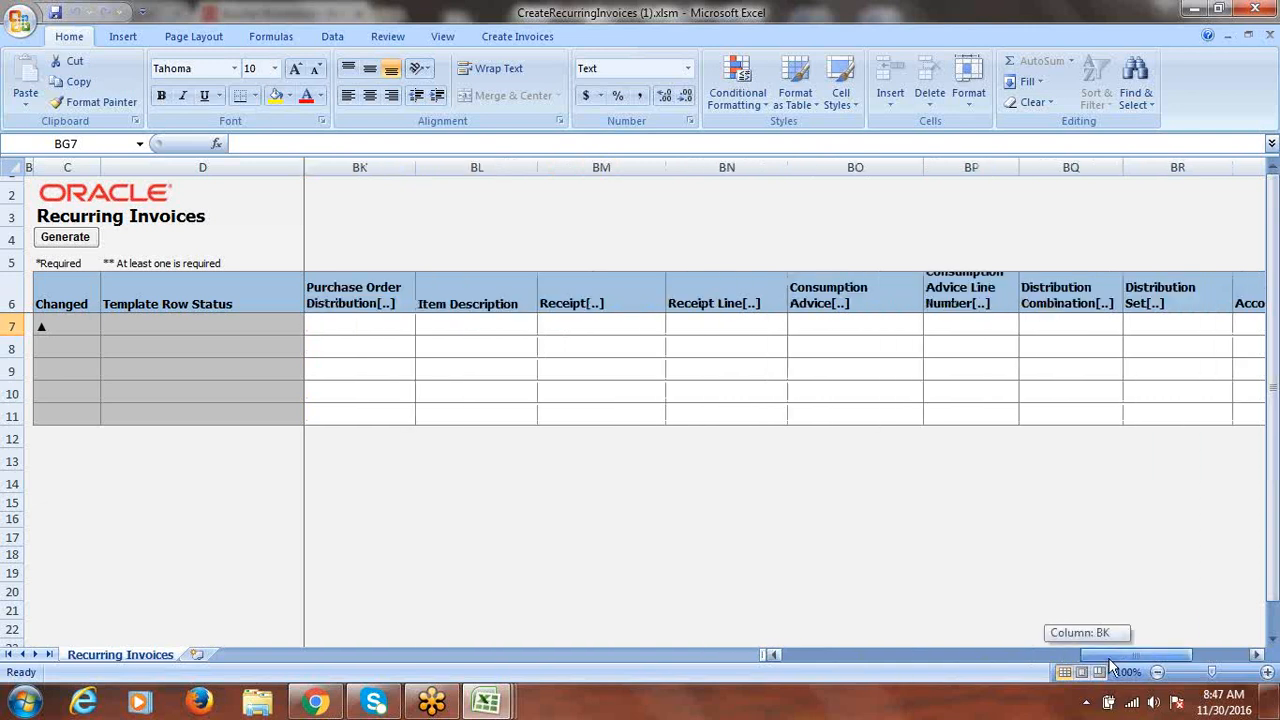
{"action": "left_click_drag", "start_coordinate": [1112, 665], "coordinate": [1128, 660]}
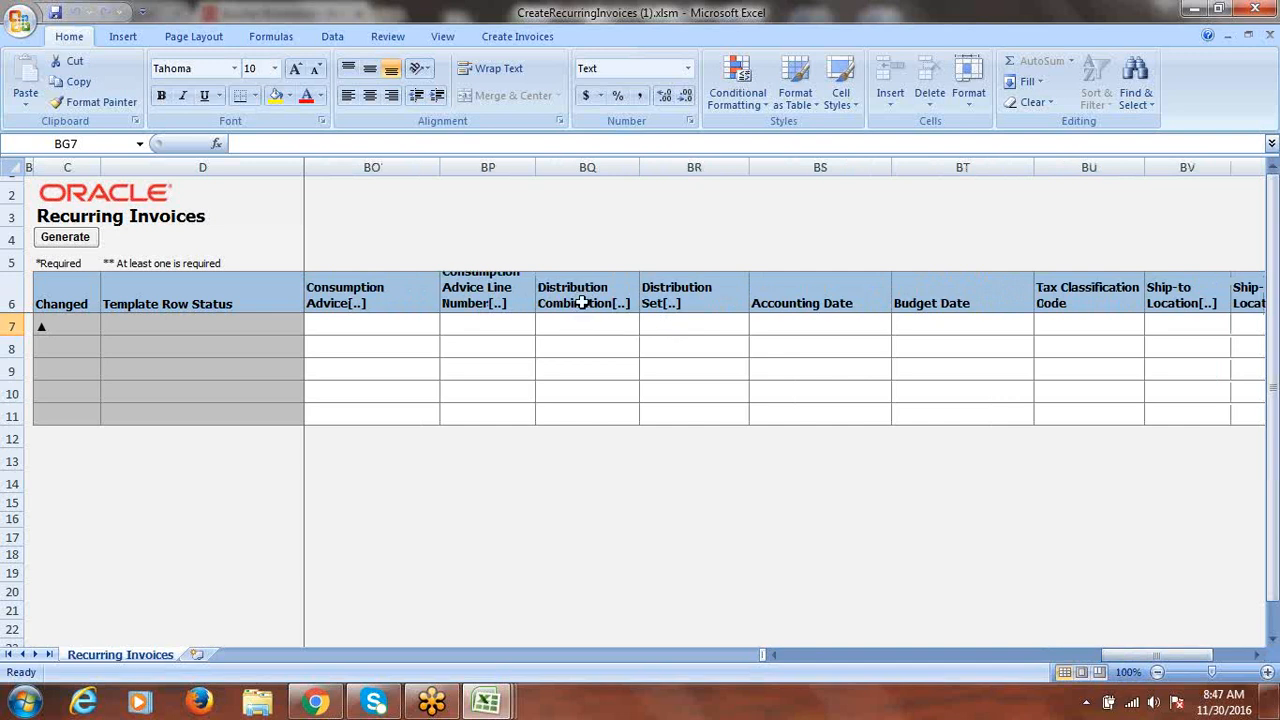
- Assign the Fusion Expense distribution set to the template row, found via a 'Fusion' search
{"action": "left_click", "coordinate": [667, 324]}
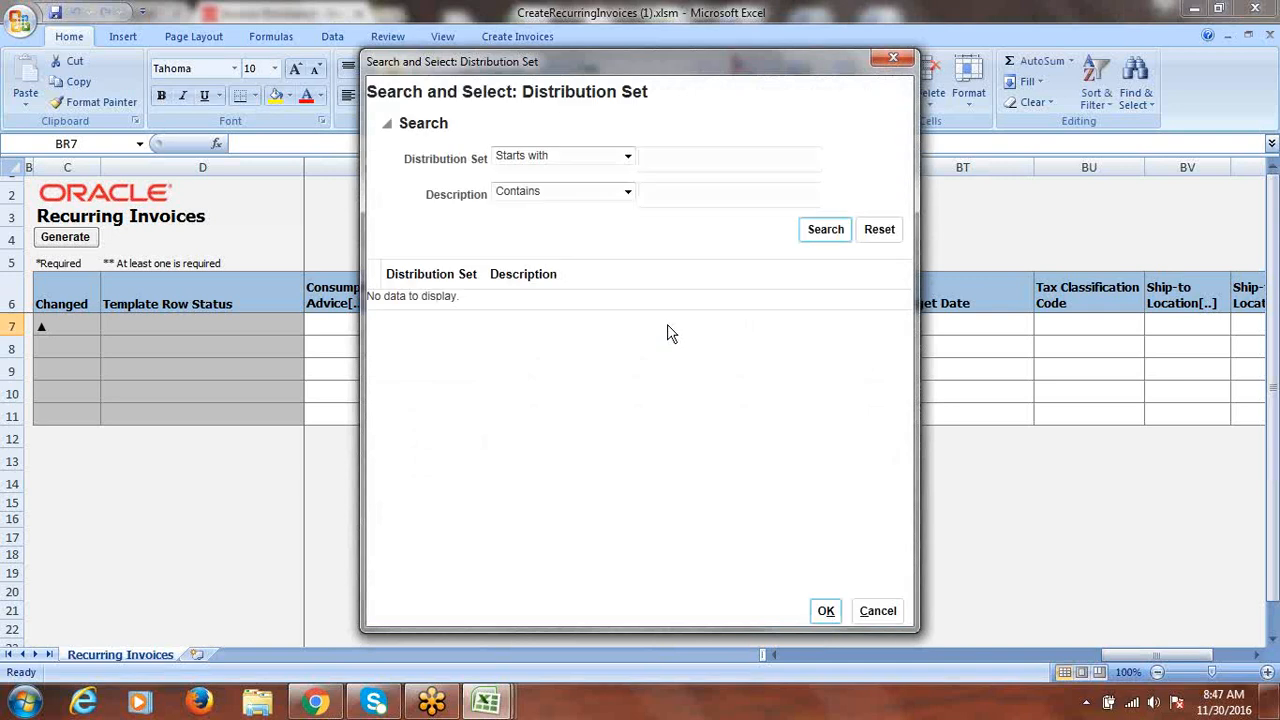
{"action": "left_click", "coordinate": [688, 157]}
{"action": "left_click", "coordinate": [818, 230]}
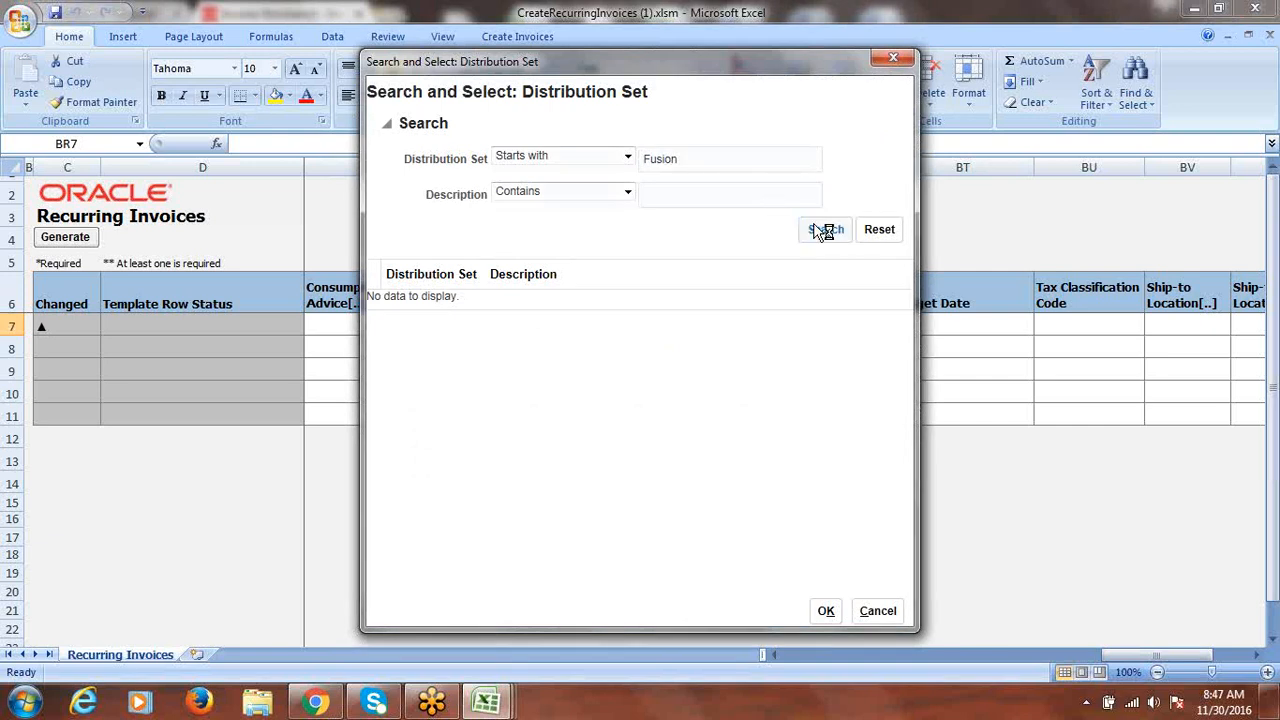
{"action": "left_click", "coordinate": [440, 308]}
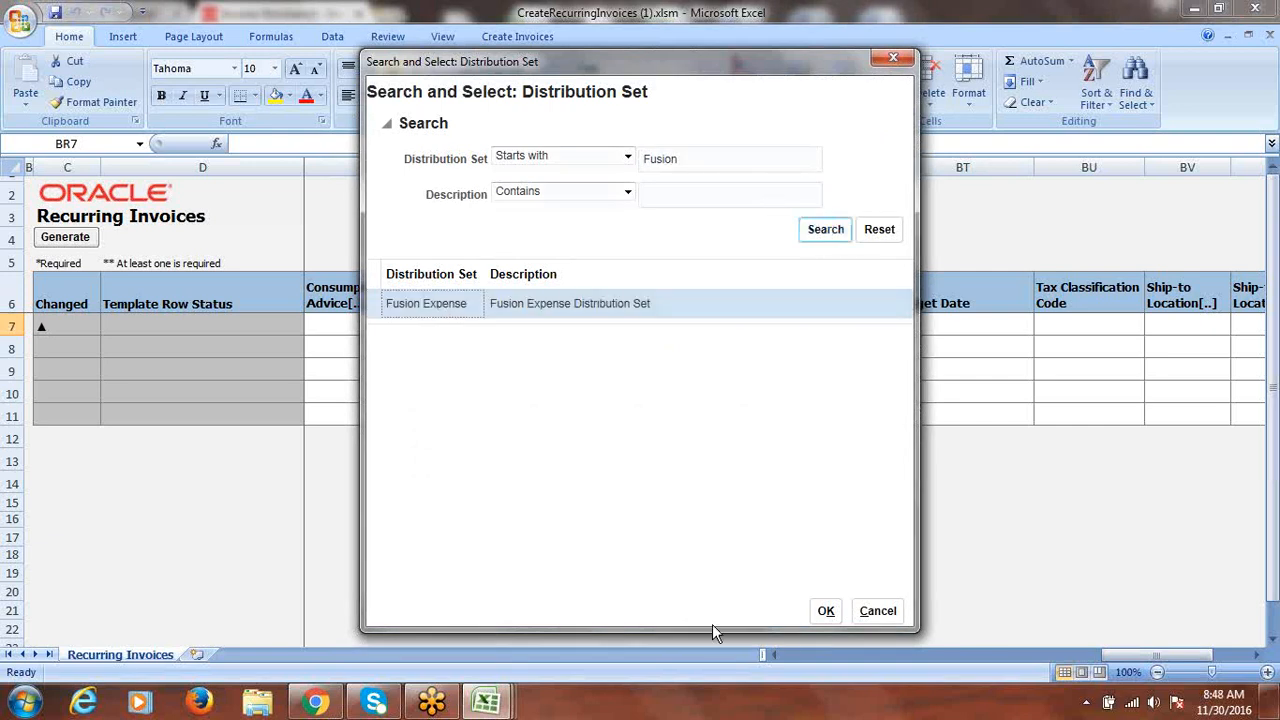
{"action": "left_click", "coordinate": [825, 612]}
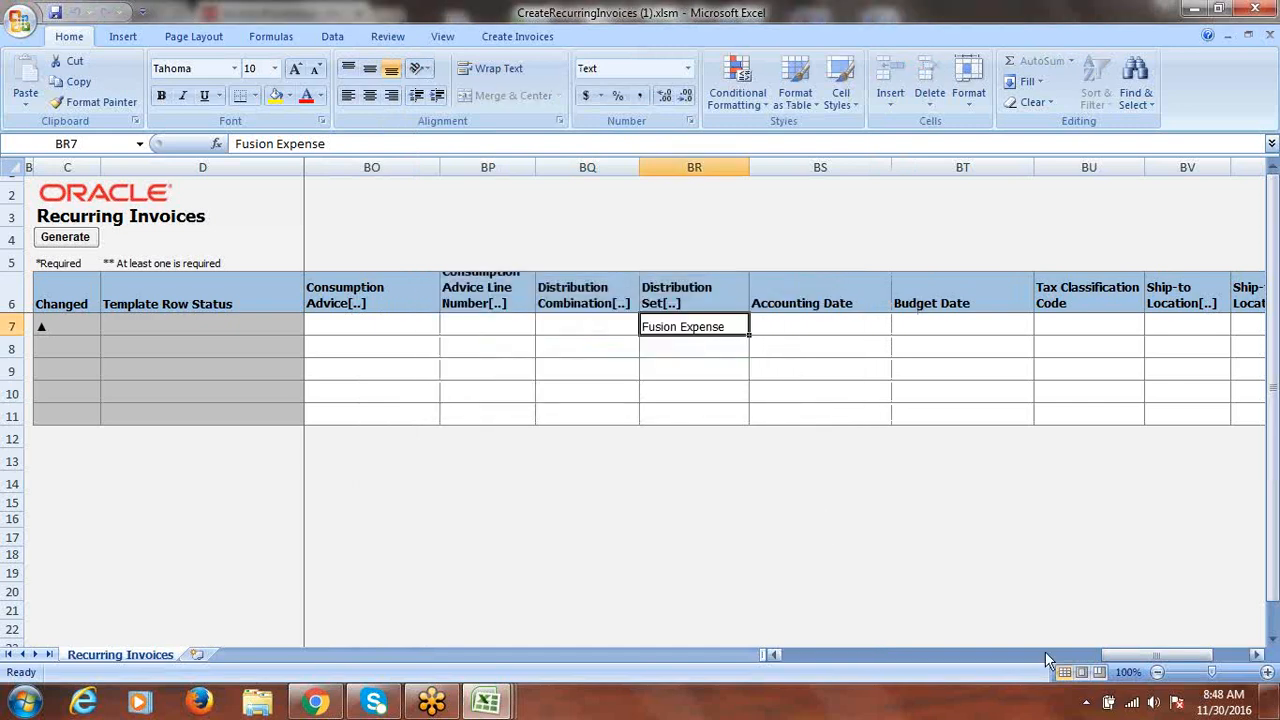
{"action": "left_click_drag", "start_coordinate": [1165, 654], "coordinate": [800, 654]}
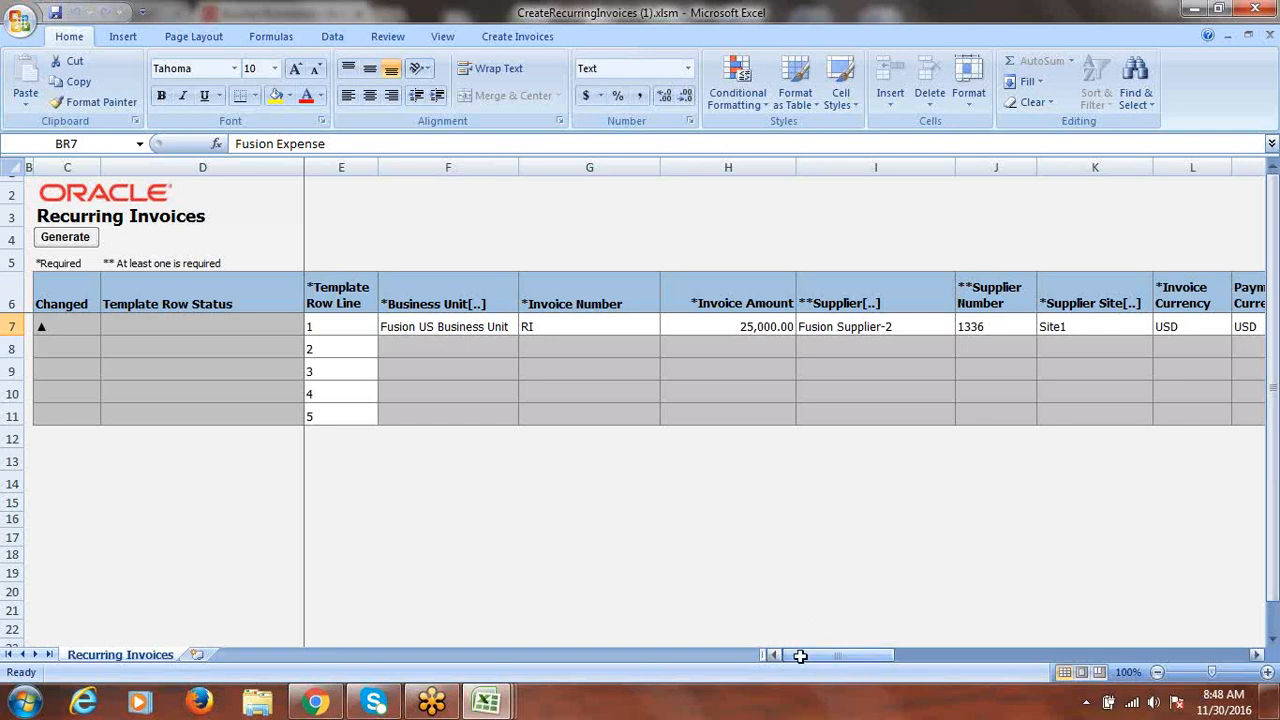
- Generate the two recurring invoices with default upload options, then close the workbook without saving
{"action": "left_click", "coordinate": [65, 240]}
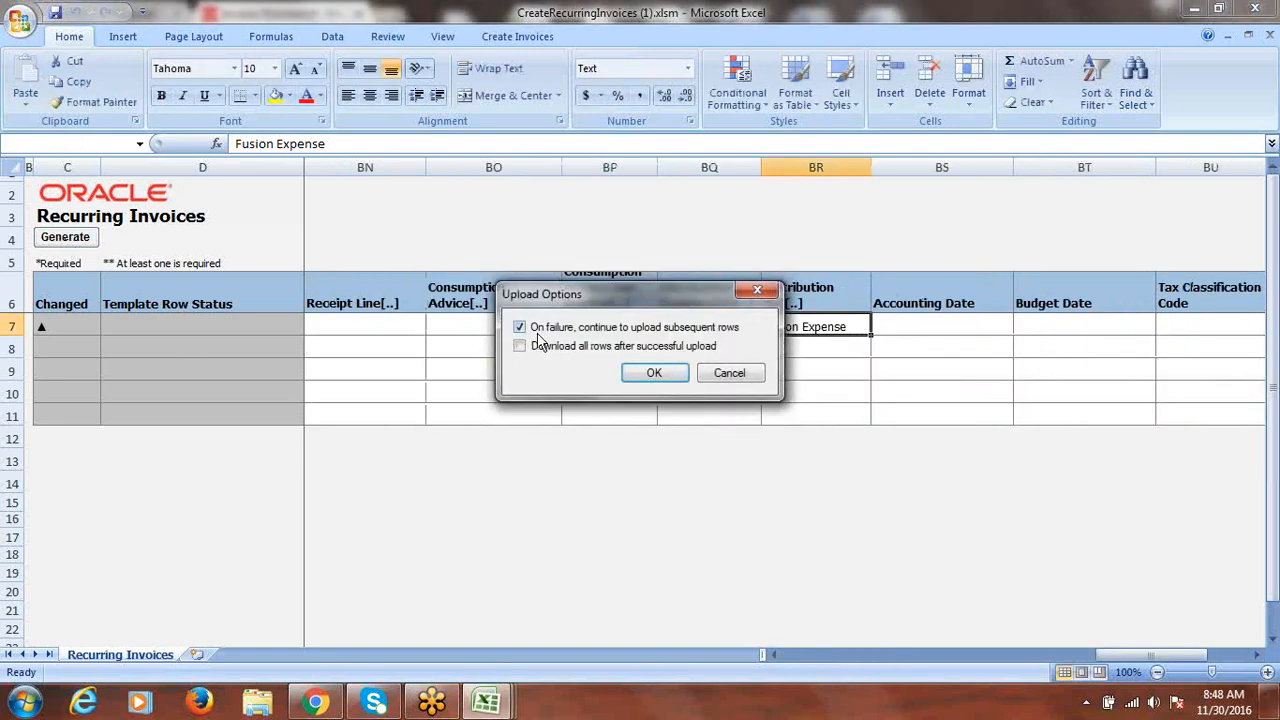
{"action": "left_click", "coordinate": [654, 372]}
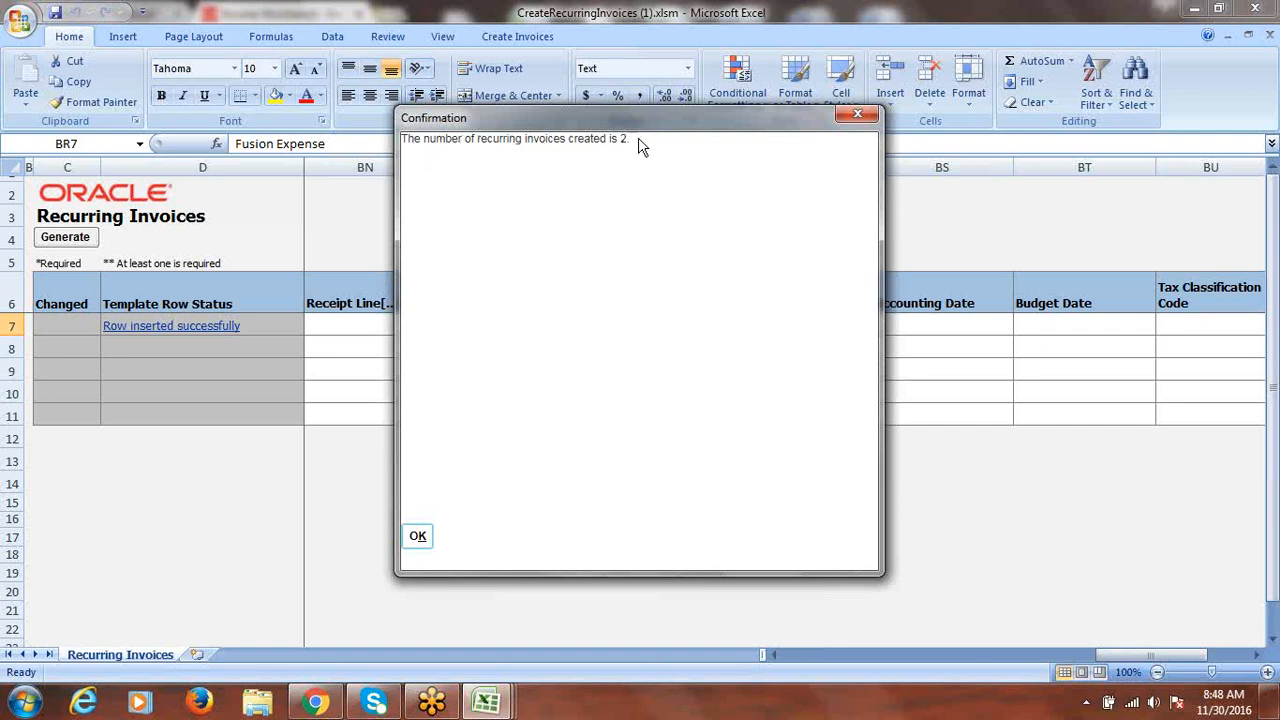
{"action": "left_click", "coordinate": [420, 538]}
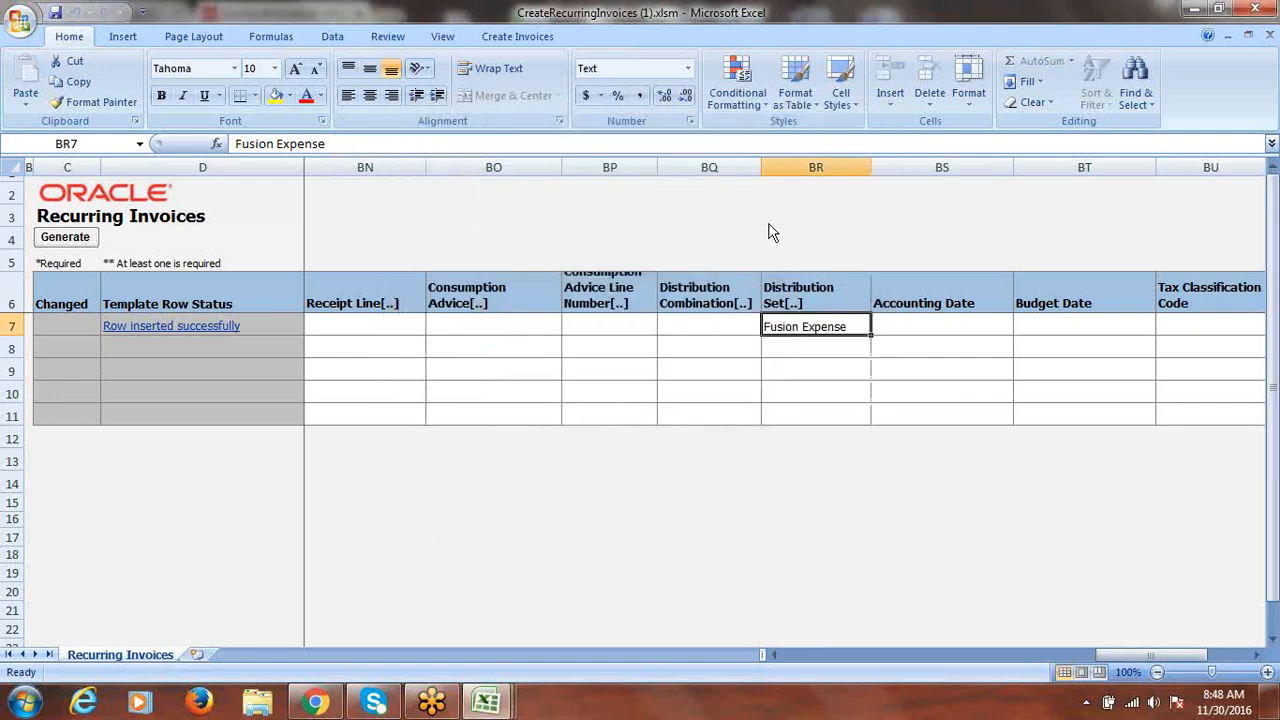
{"action": "left_click", "coordinate": [1262, 9]}
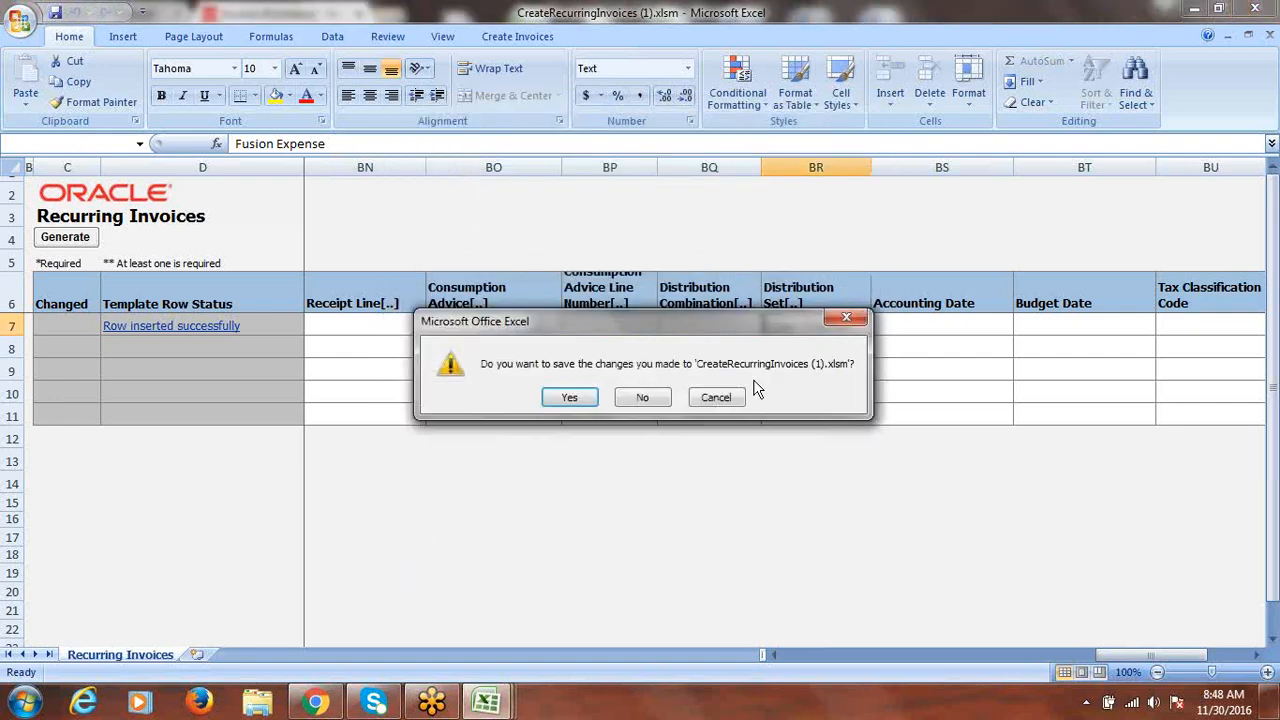
{"action": "left_click", "coordinate": [652, 398]}
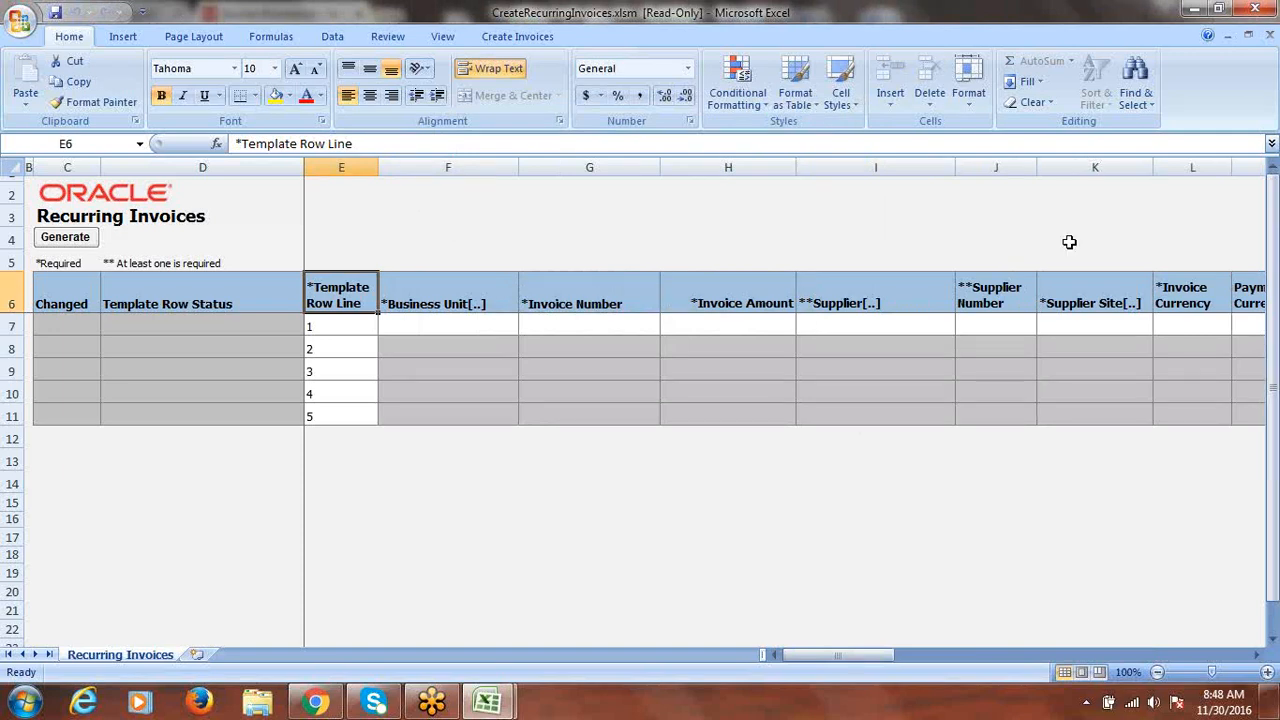
- Discard the template workbook, save the class discussion notes at cell C165, and return to the browser
{"action": "left_click", "coordinate": [1258, 9]}
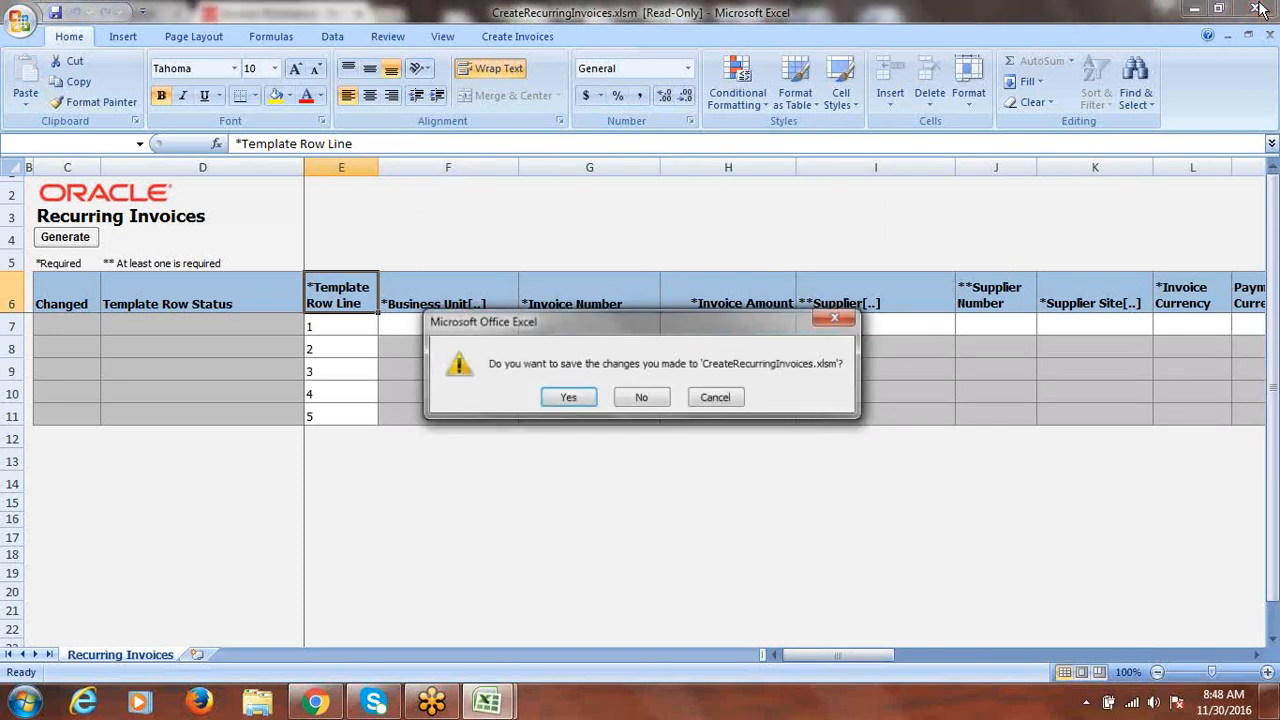
{"action": "left_click", "coordinate": [638, 397]}
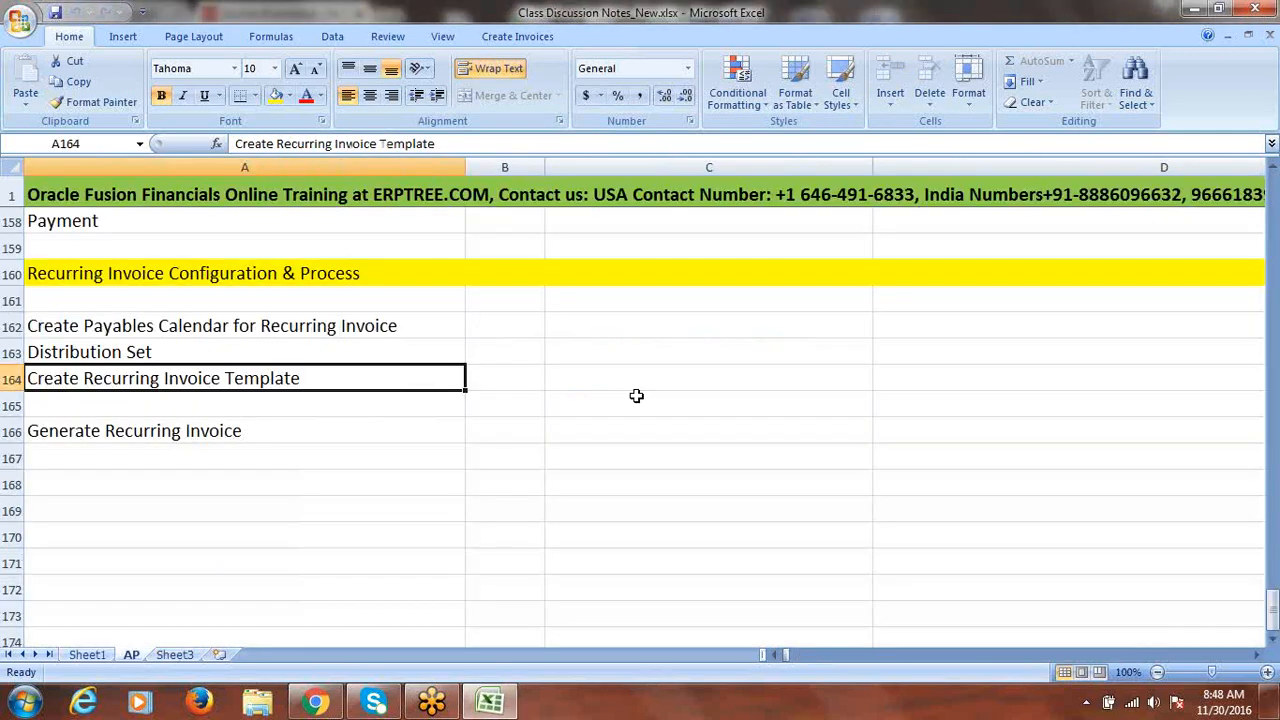
{"action": "left_click", "coordinate": [636, 396]}
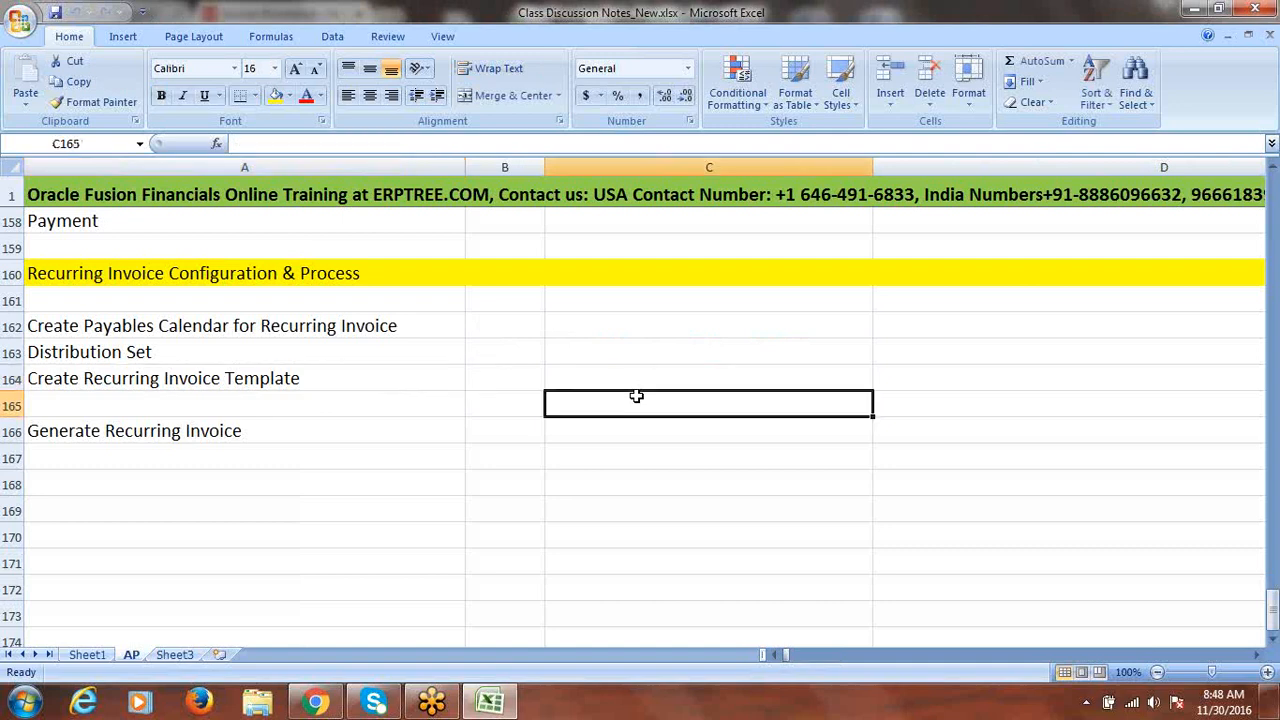
{"action": "key", "text": "ctrl+s"}
{"action": "left_click", "coordinate": [606, 397]}
{"action": "left_click", "coordinate": [316, 703]}
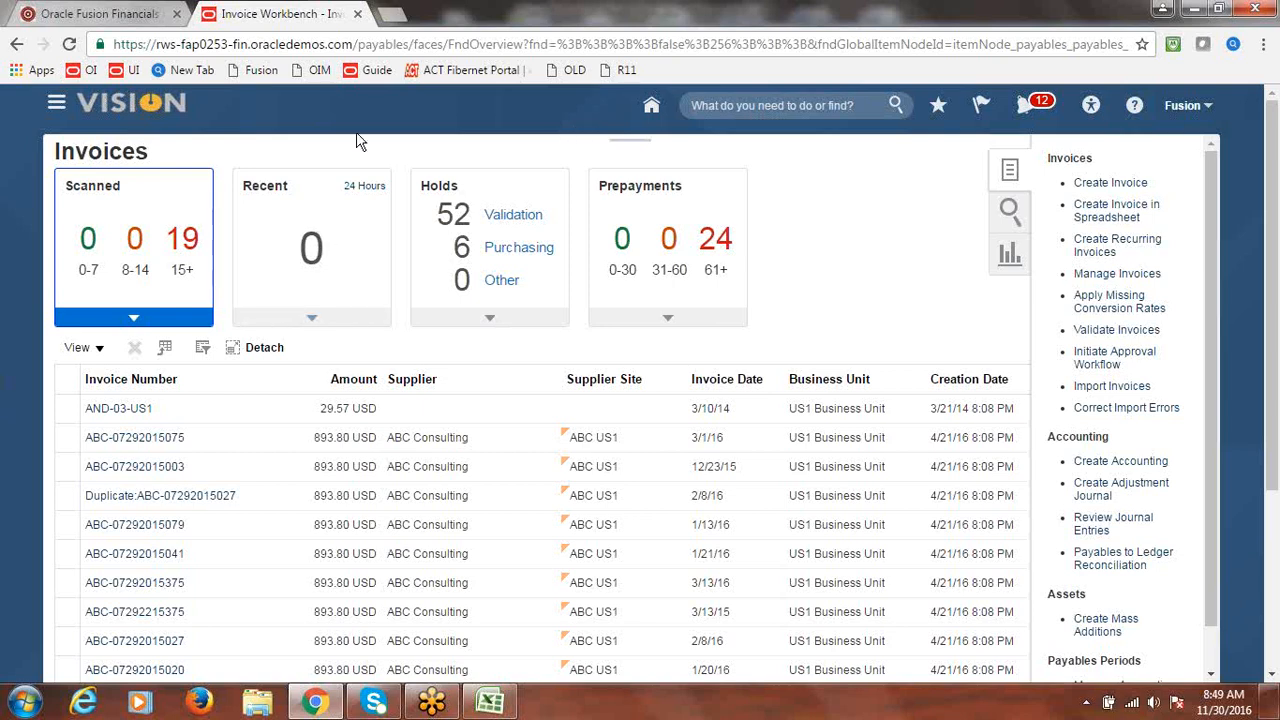
- Reload Invoices and open Manage Invoices for Fusion US Business Unit with invoice number RI
{"action": "left_click", "coordinate": [396, 48]}
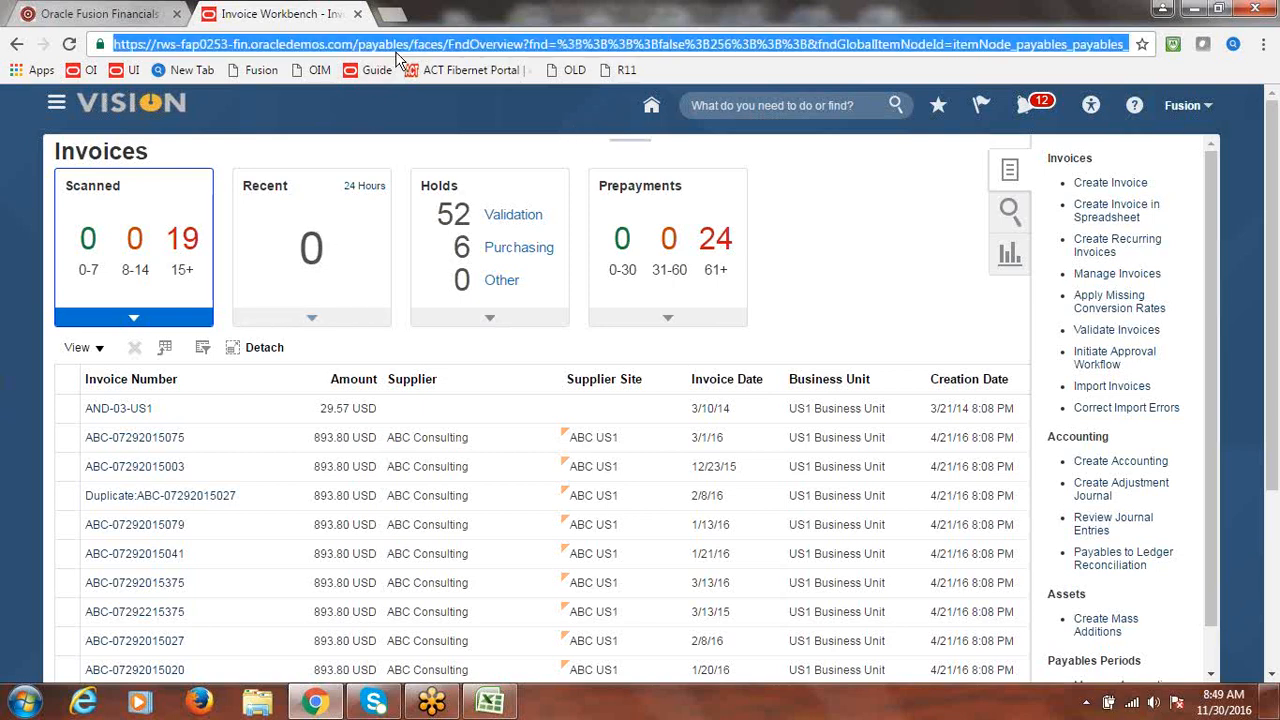
{"action": "key", "text": "Return"}
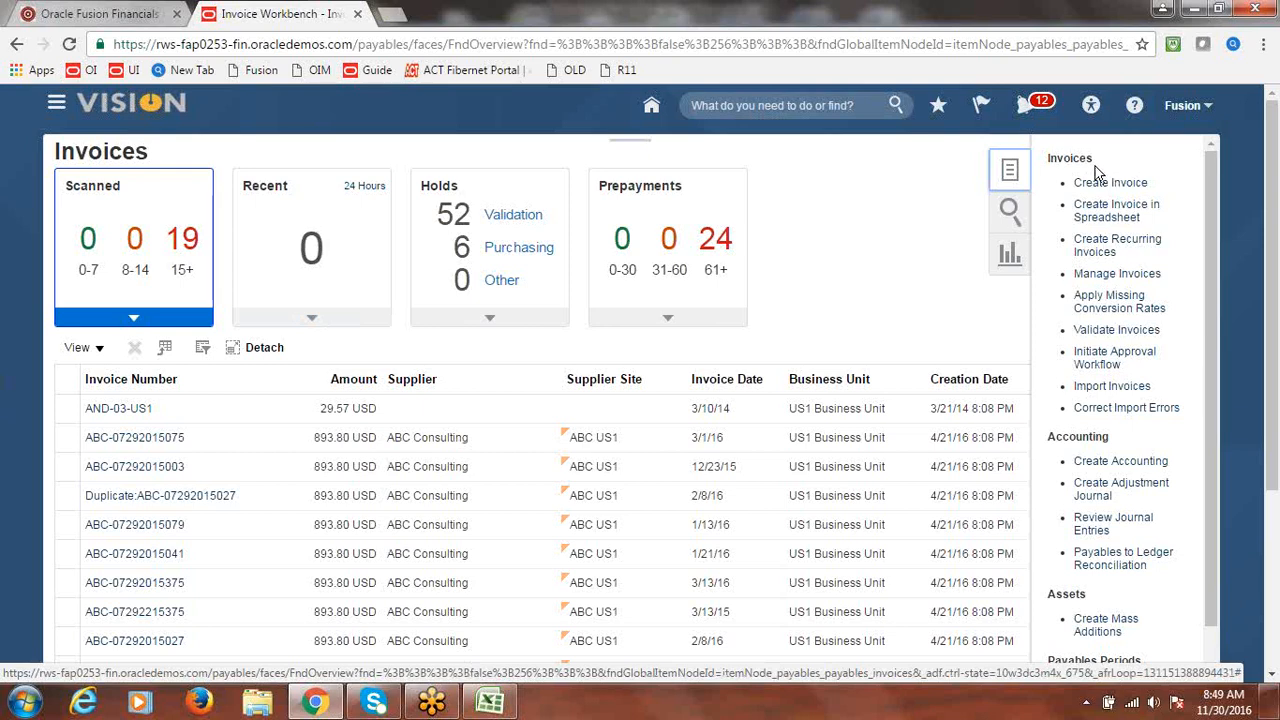
{"action": "left_click", "coordinate": [1121, 273]}
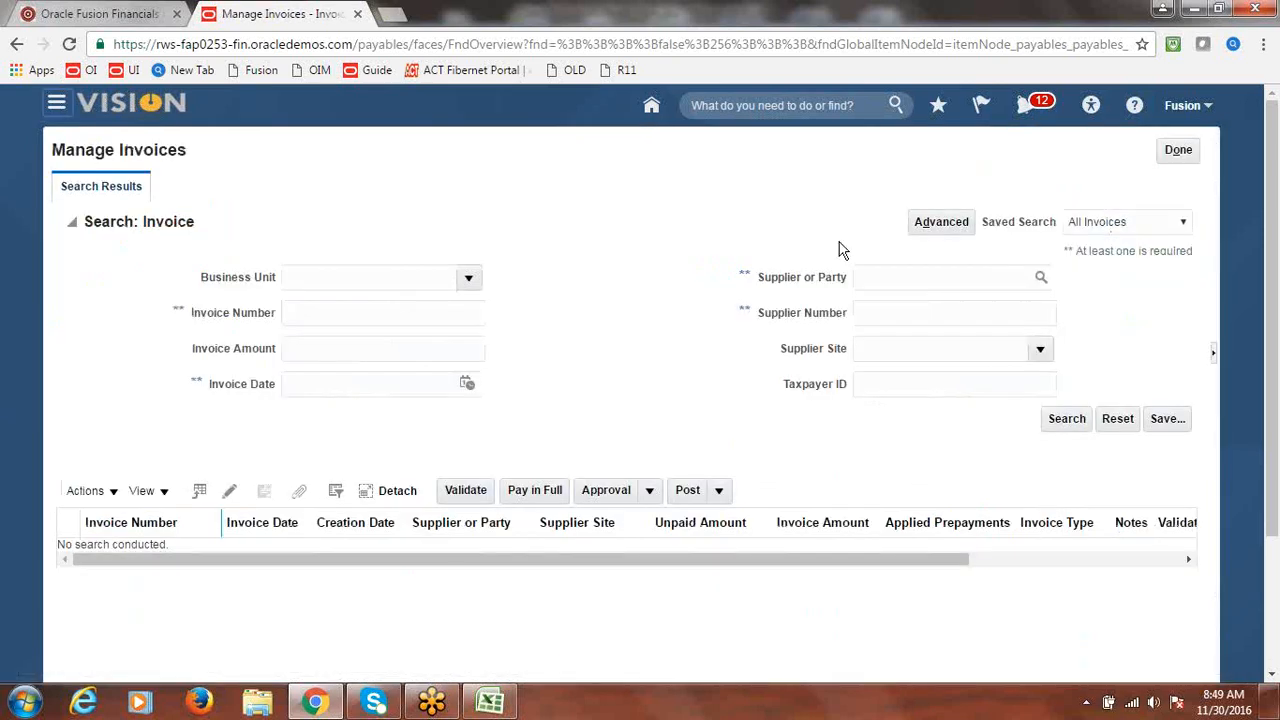
{"action": "left_click", "coordinate": [469, 280]}
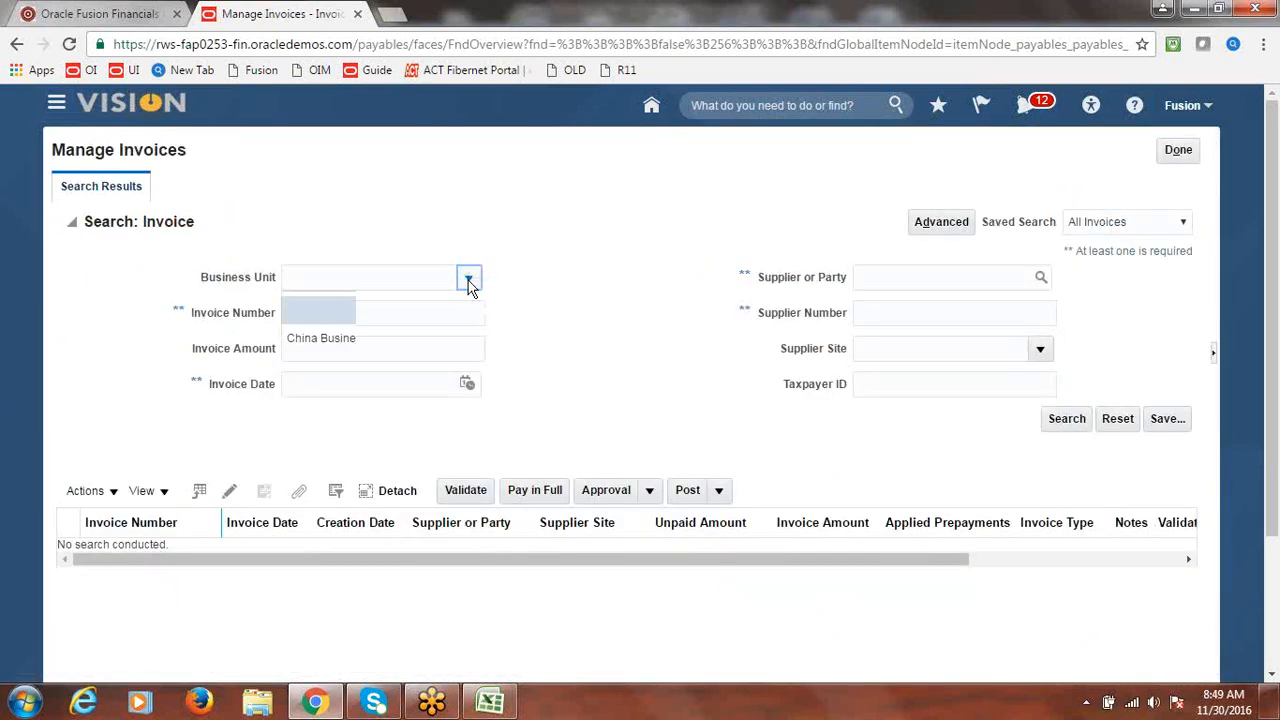
{"action": "left_click", "coordinate": [350, 394]}
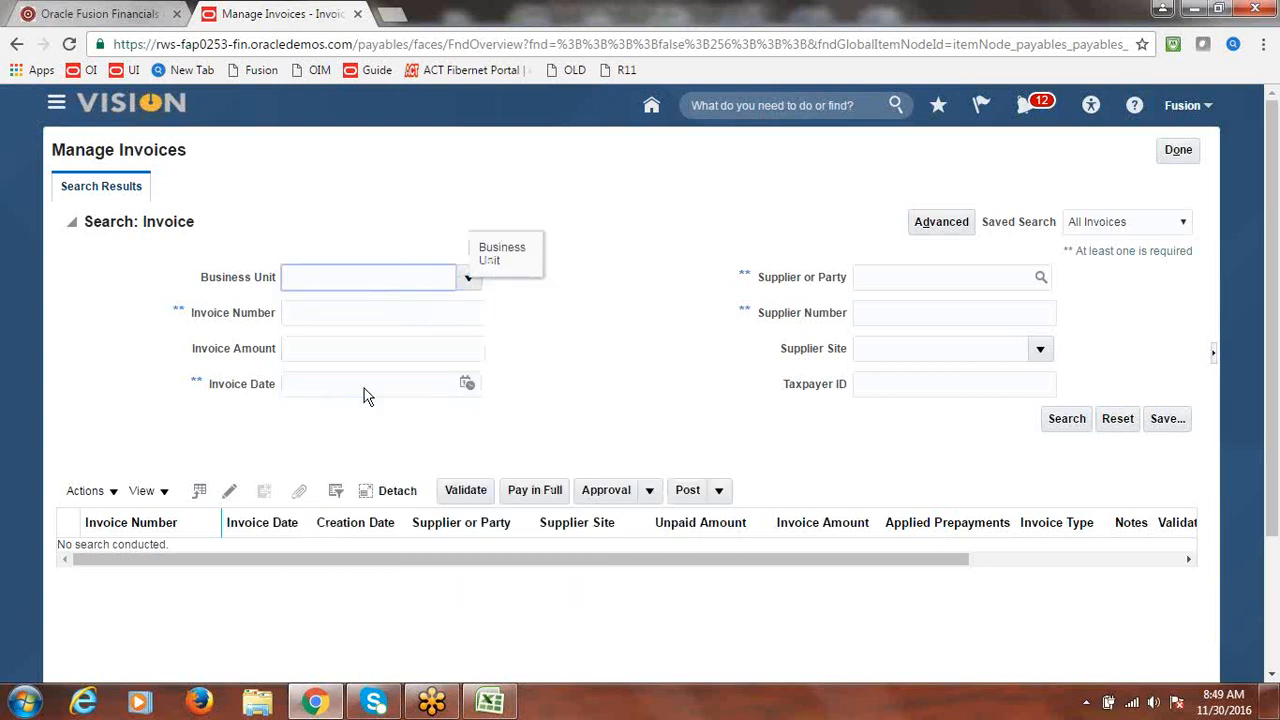
{"action": "left_click", "coordinate": [455, 314]}
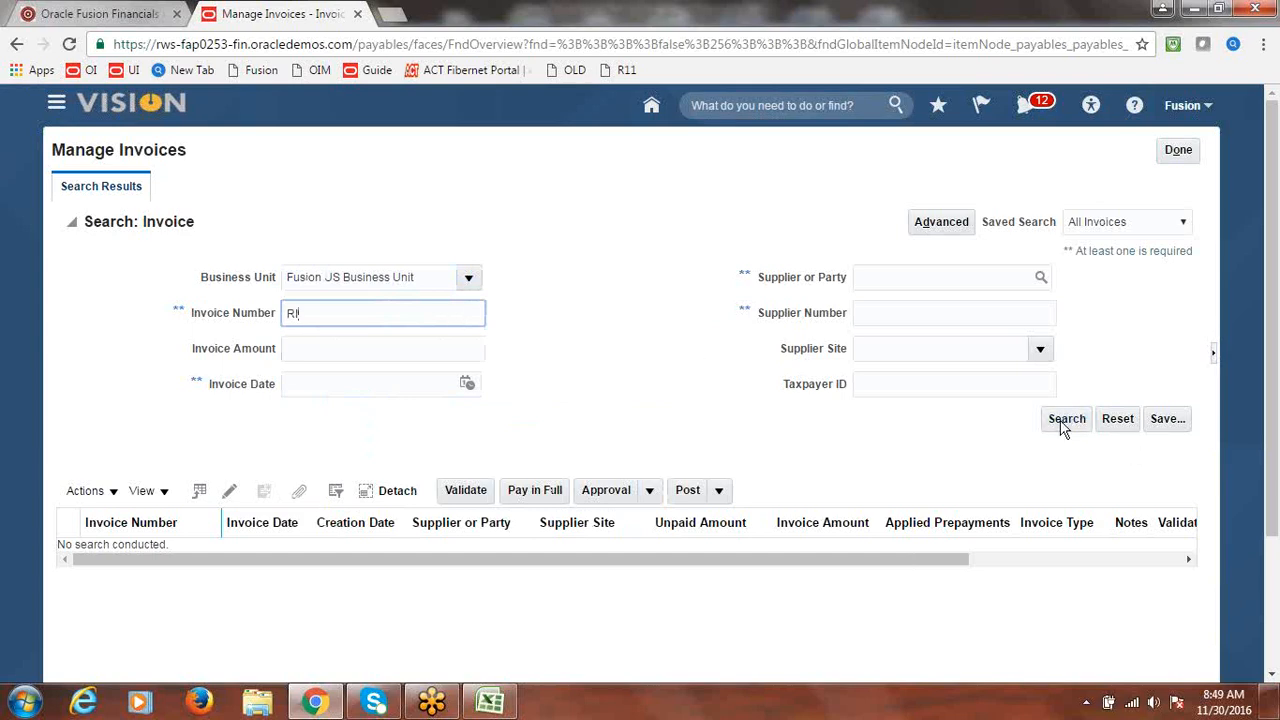
- Search invoices for supplier Fusion Supplier-2, returning RI_1 and RI_2 at 25,000.00 USD each
{"action": "left_click", "coordinate": [1041, 279]}
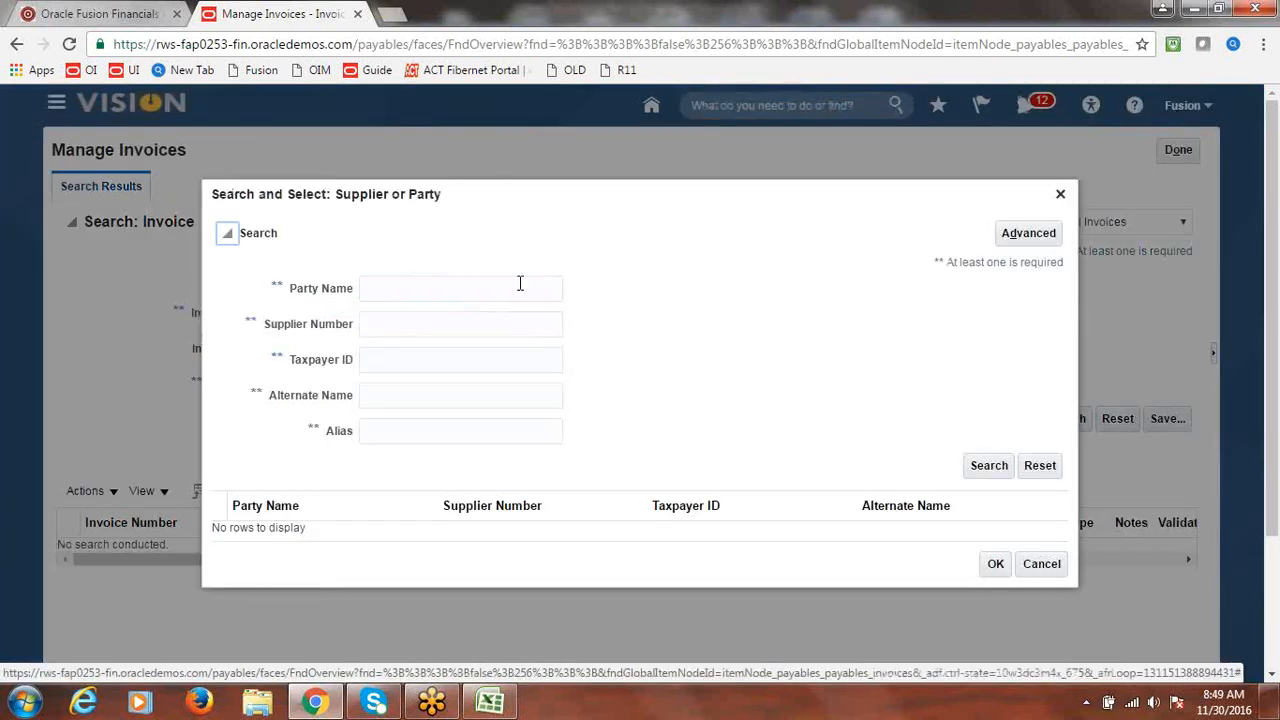
{"action": "left_click", "coordinate": [498, 286]}
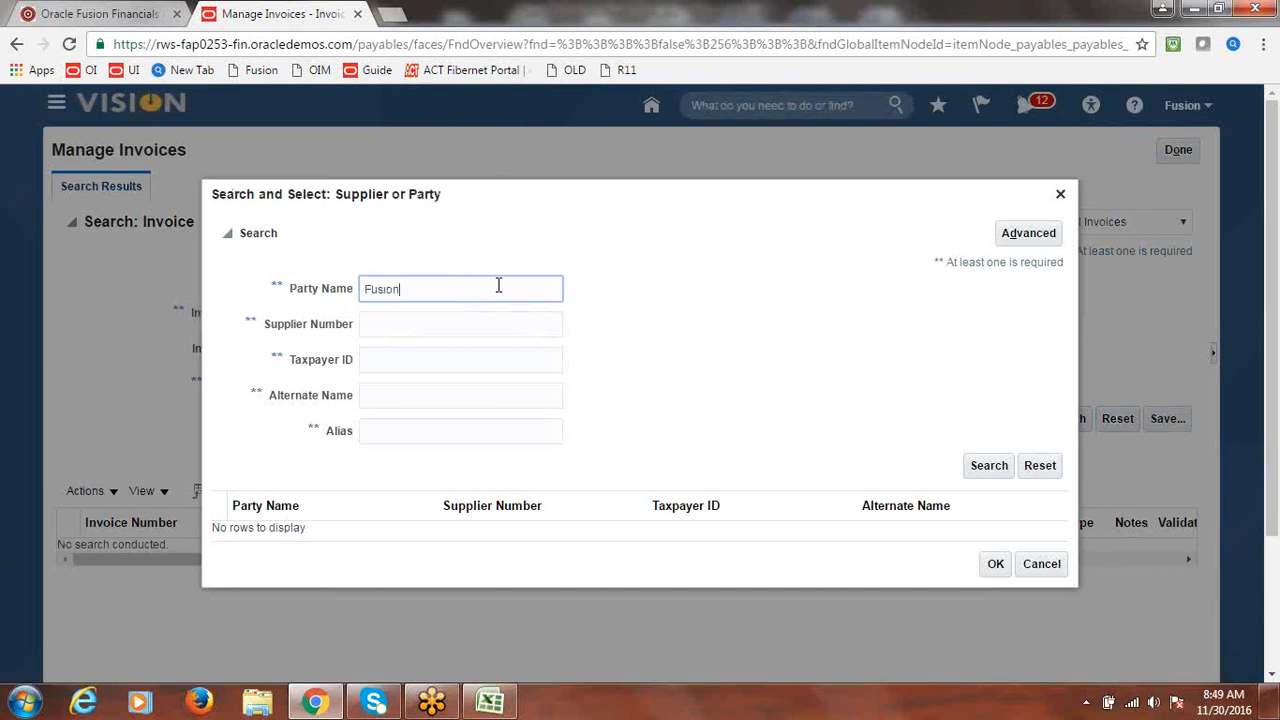
{"action": "left_click", "coordinate": [989, 465]}
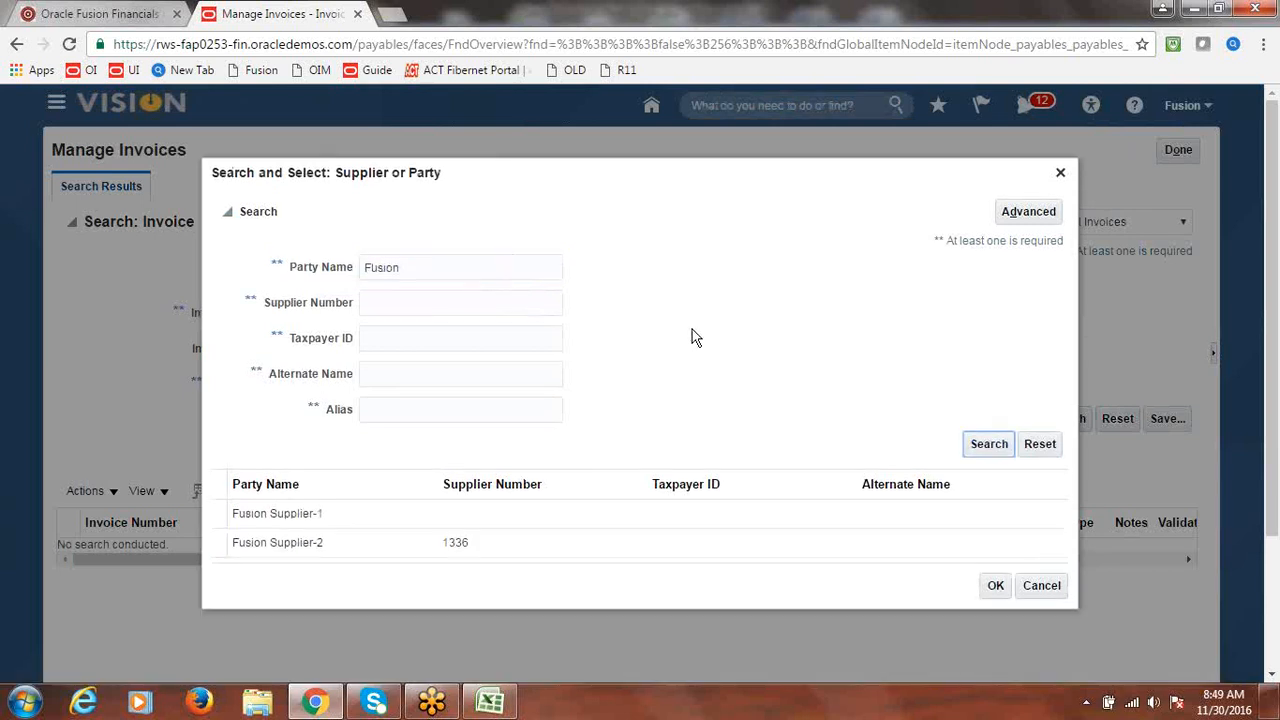
{"action": "left_click", "coordinate": [347, 541]}
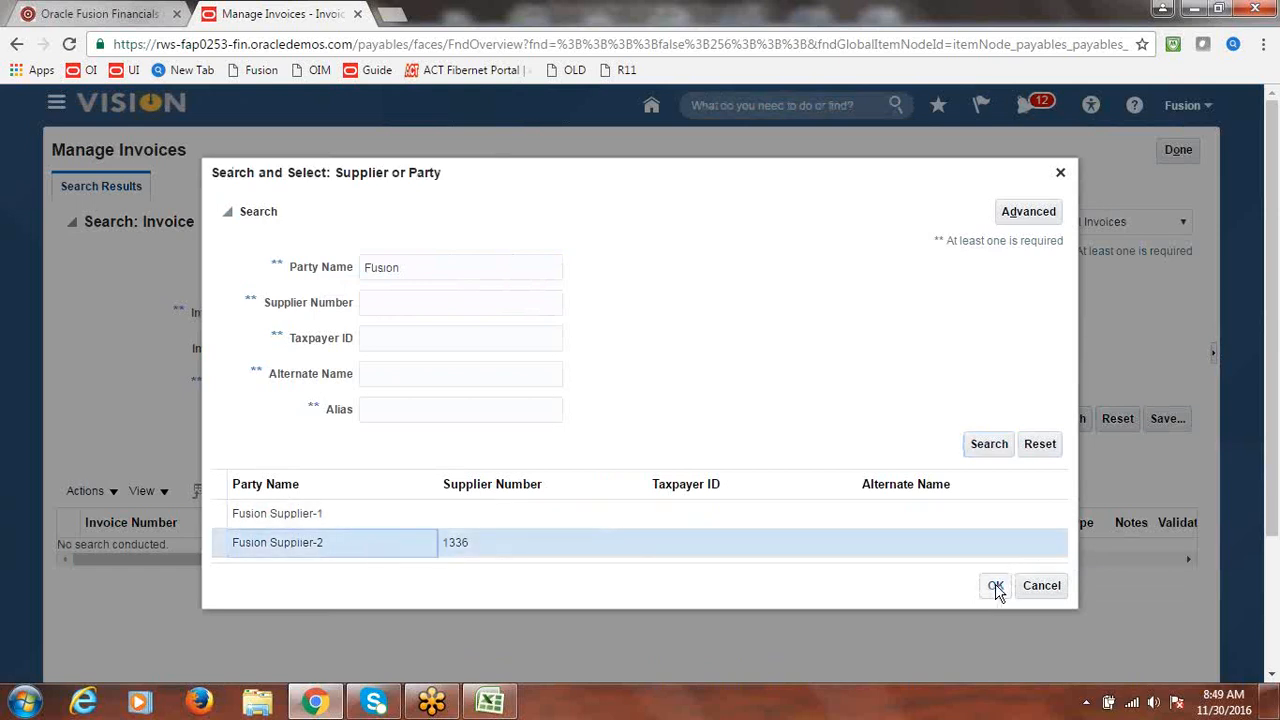
{"action": "left_click", "coordinate": [996, 588]}
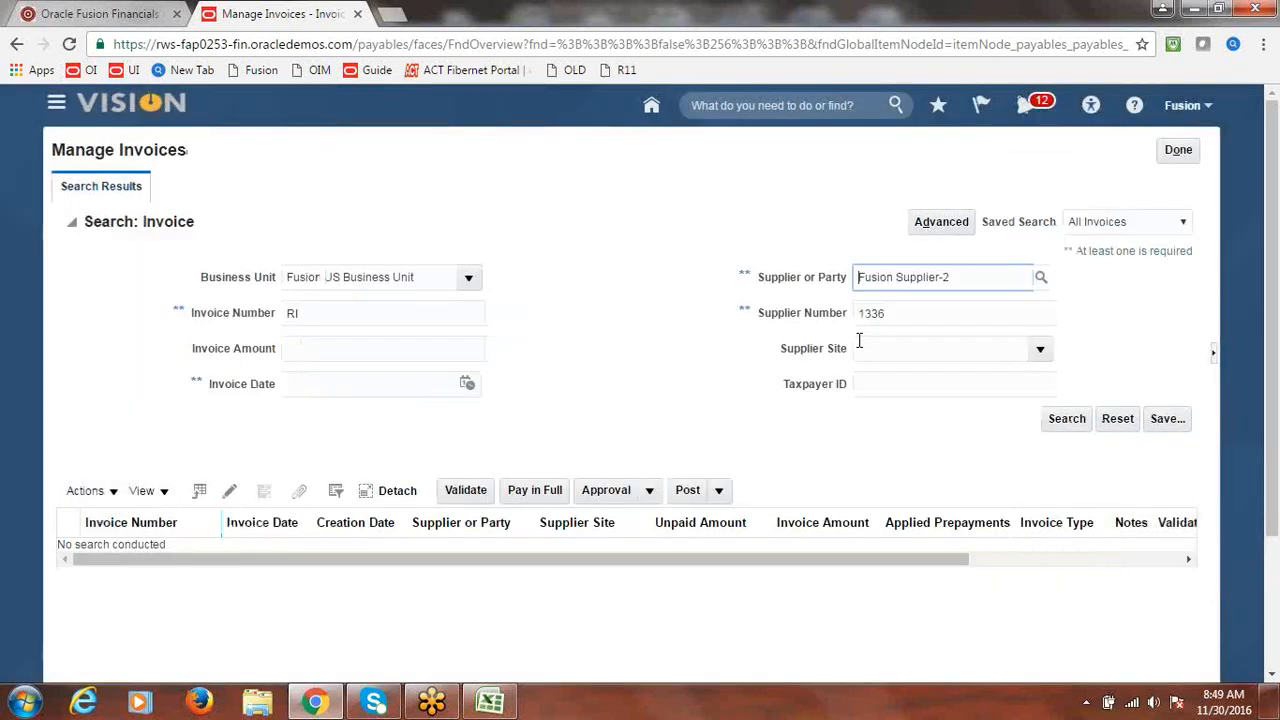
{"action": "left_click", "coordinate": [1066, 419]}
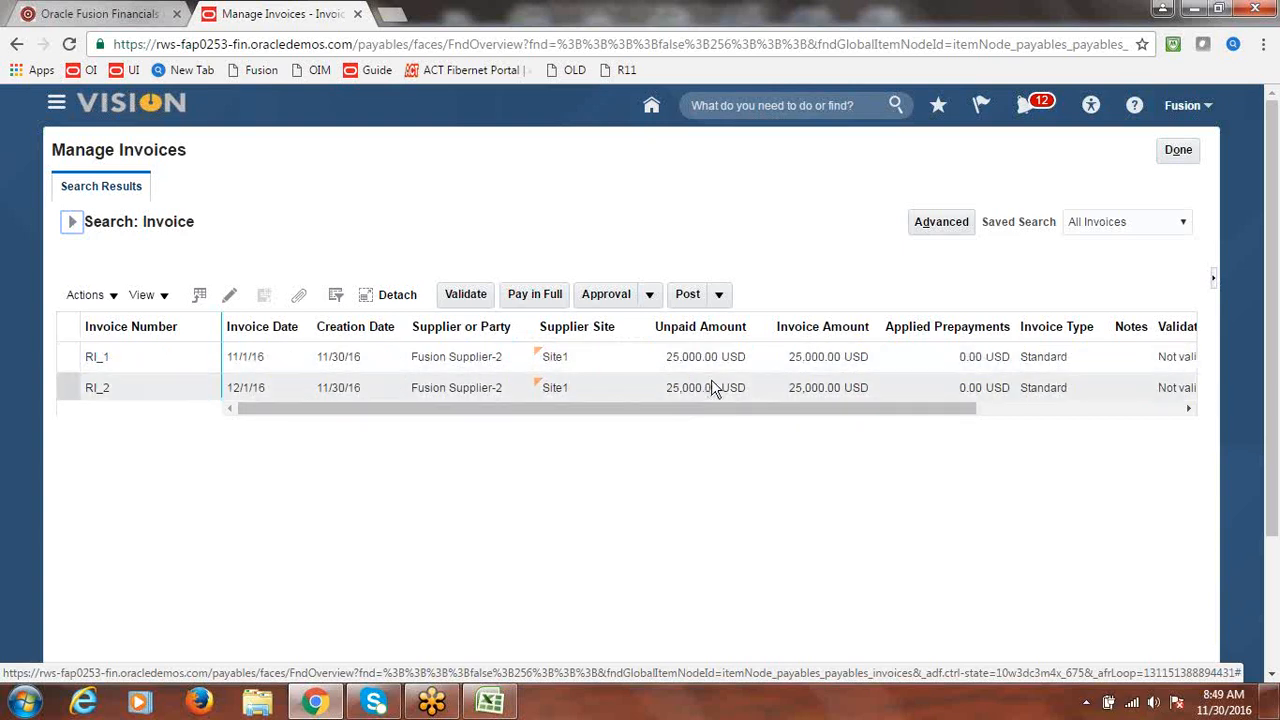
- Open invoice RI_1 from the search results and switch it to edit mode
{"action": "left_click_drag", "start_coordinate": [780, 406], "coordinate": [995, 449]}
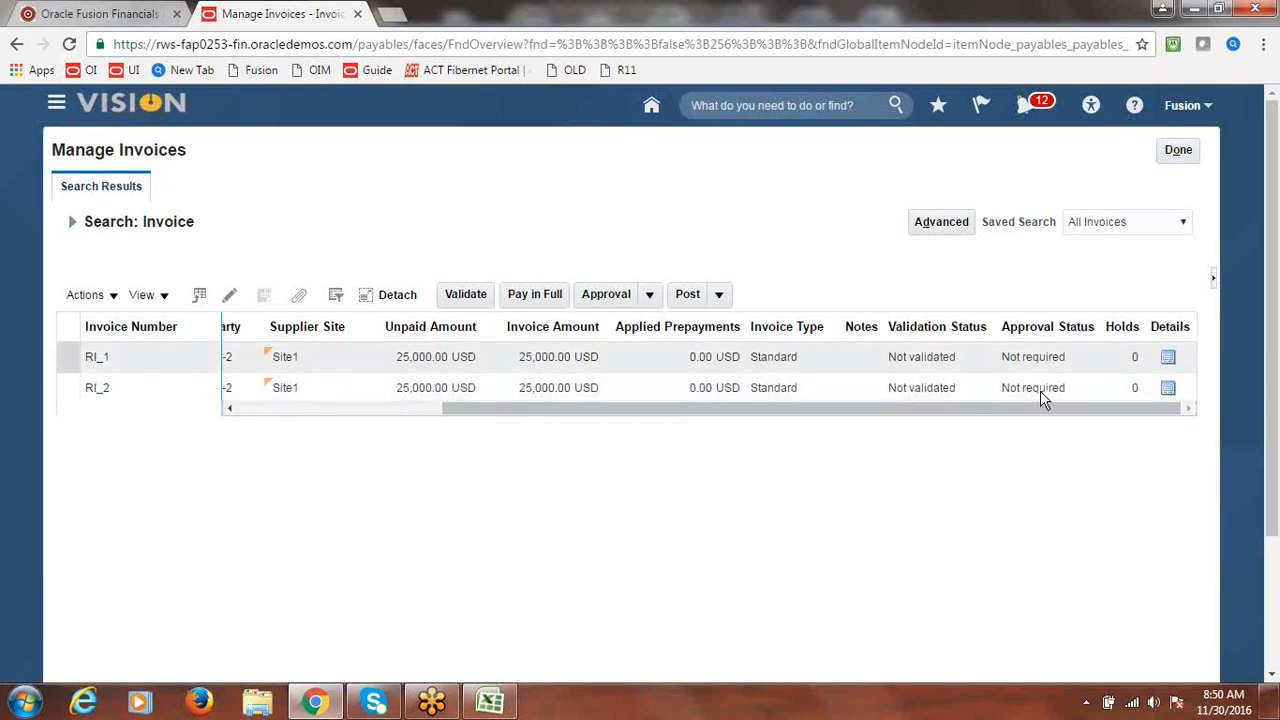
{"action": "left_click_drag", "start_coordinate": [980, 413], "coordinate": [594, 432]}
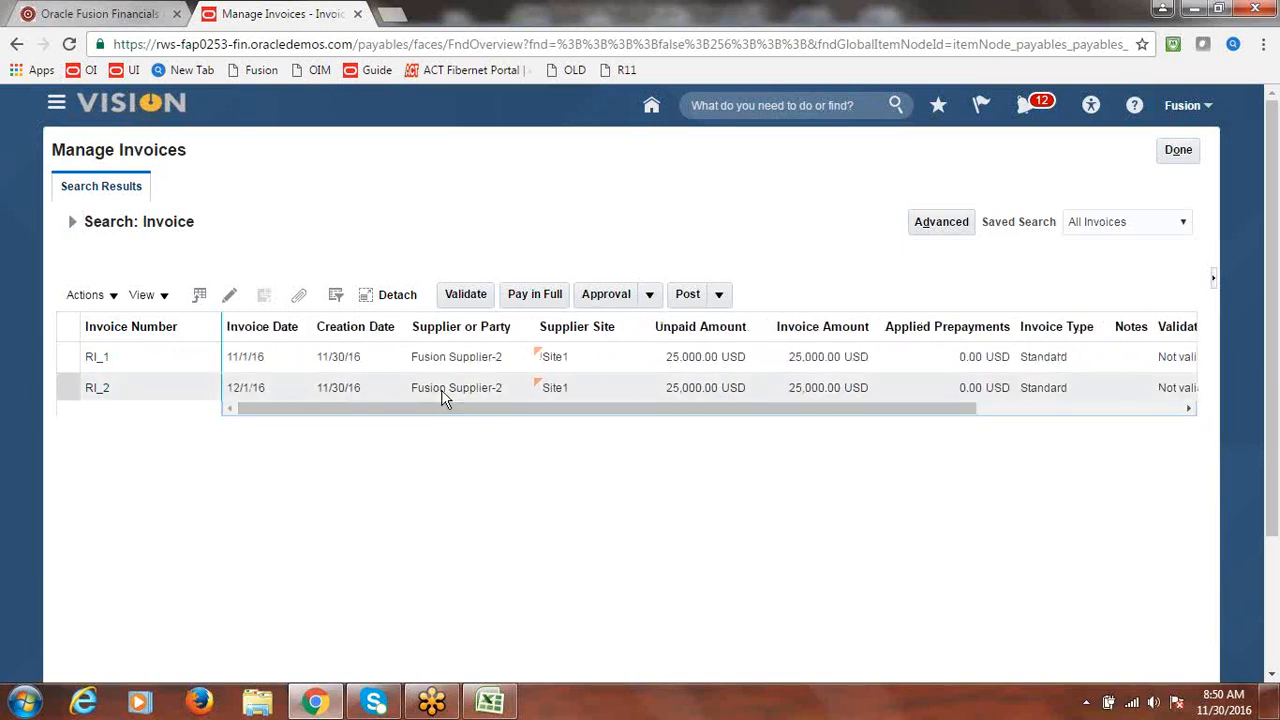
{"action": "left_click", "coordinate": [97, 362]}
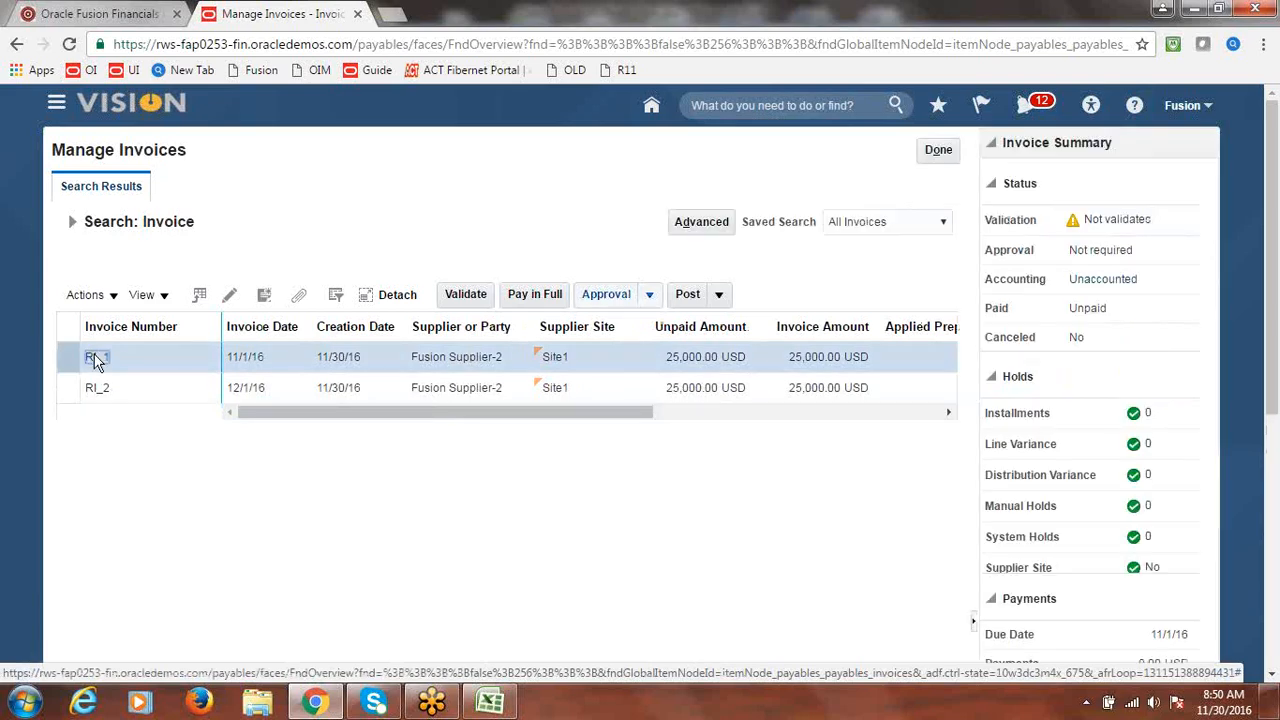
{"action": "left_click", "coordinate": [720, 233]}
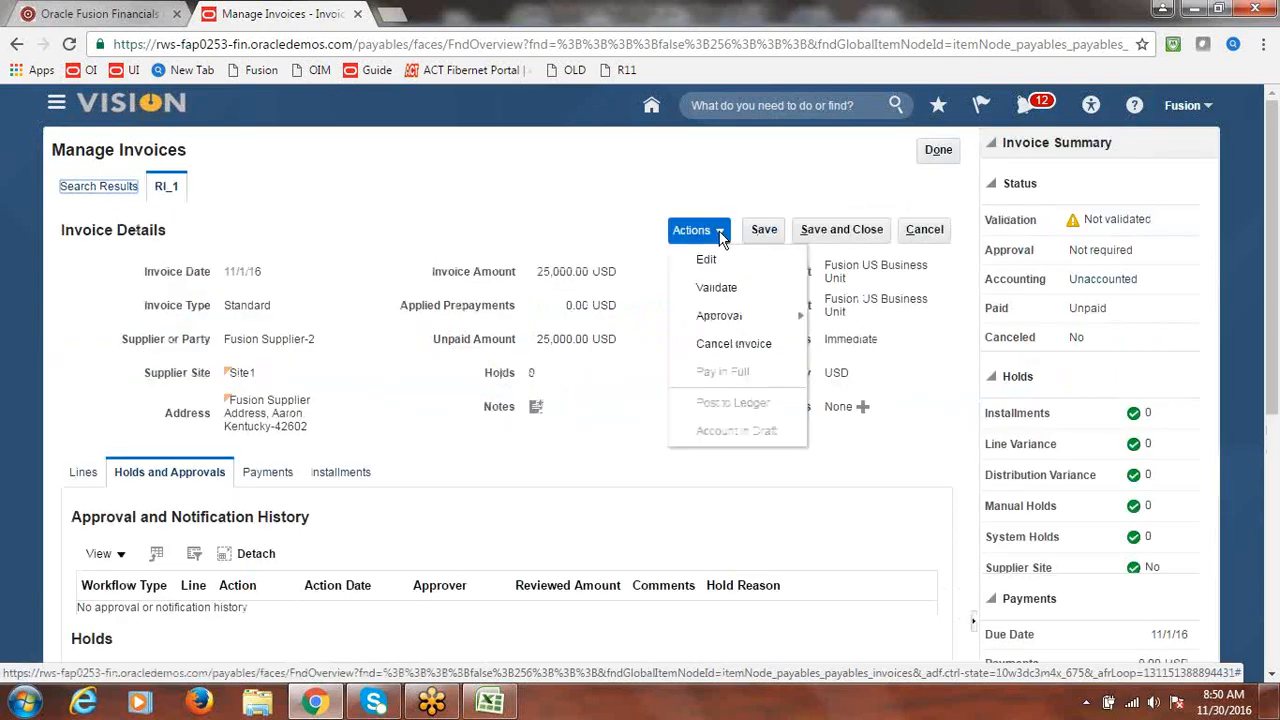
{"action": "left_click", "coordinate": [708, 261]}
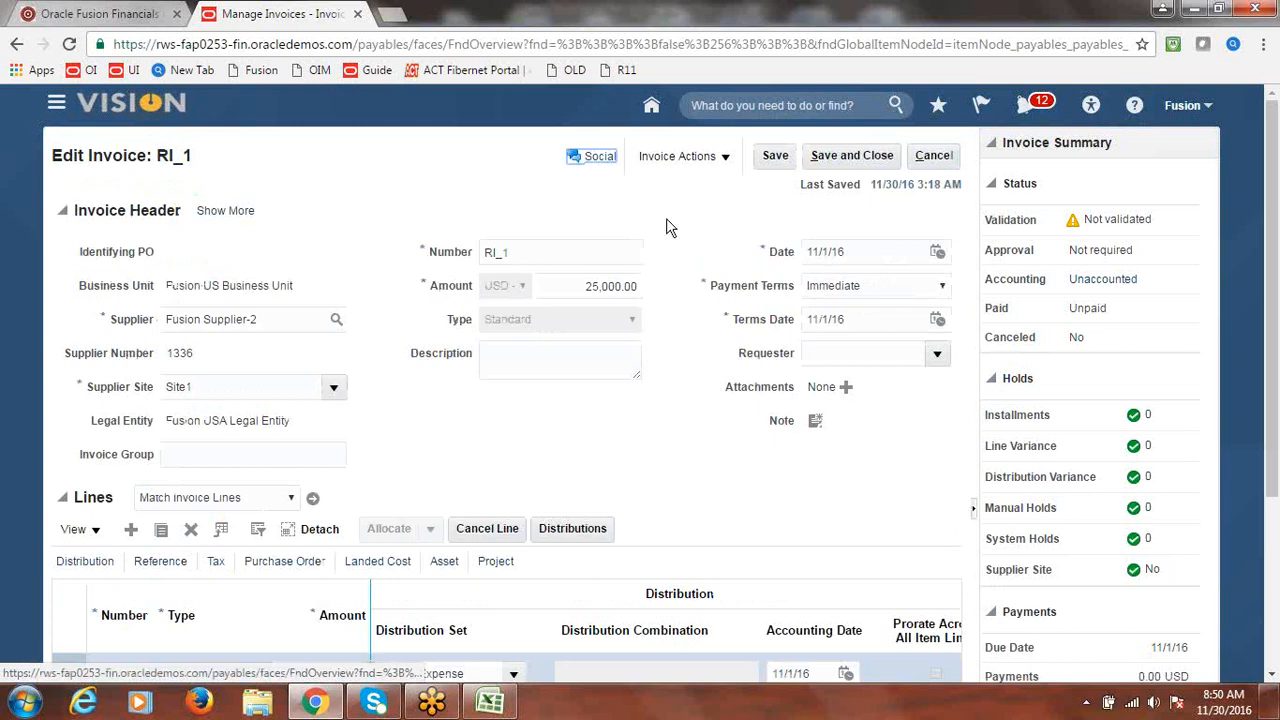
- Validate RI_1, post its accounting to the ledger, save and close, then return to Excel
{"action": "left_click", "coordinate": [738, 160]}
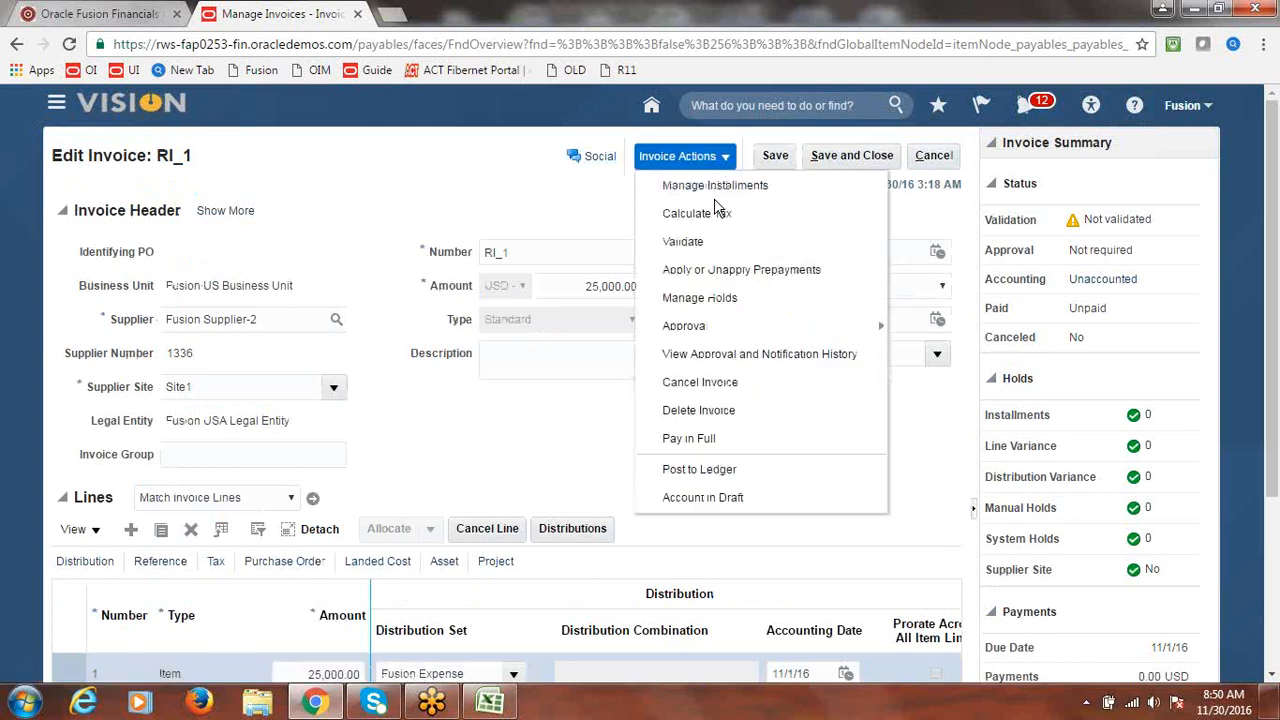
{"action": "left_click", "coordinate": [706, 240]}
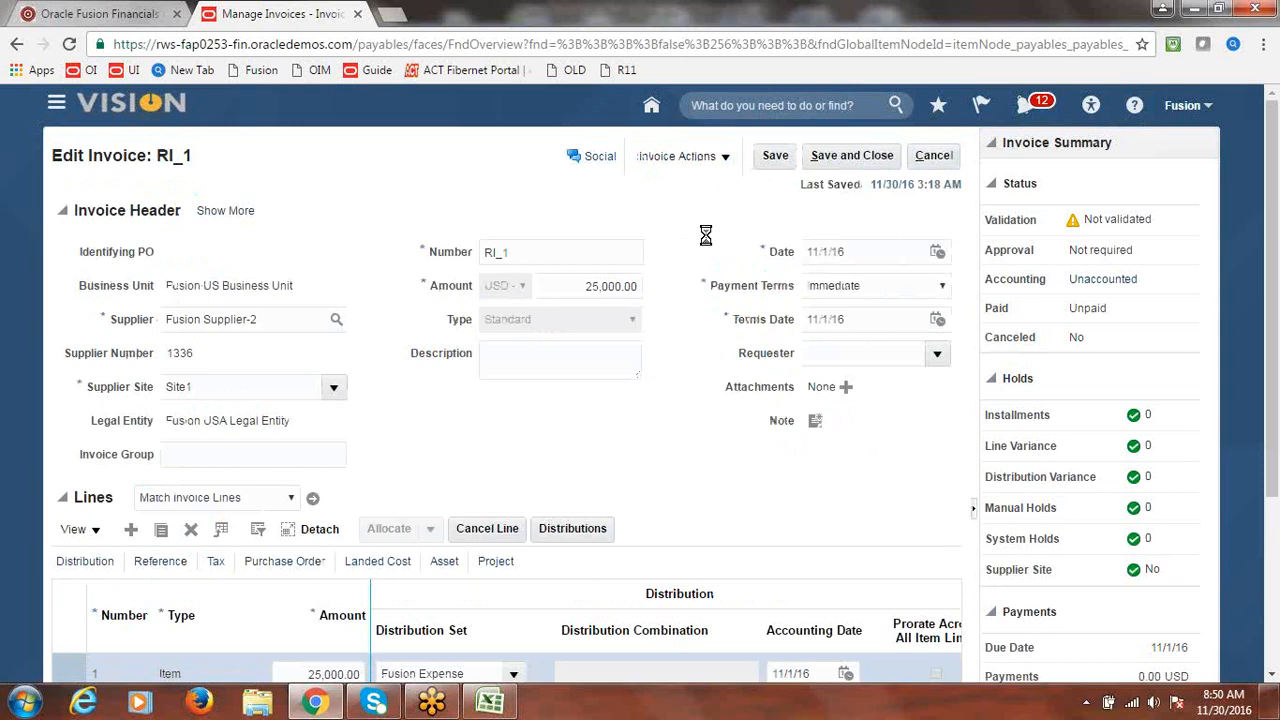
{"action": "left_click", "coordinate": [728, 162]}
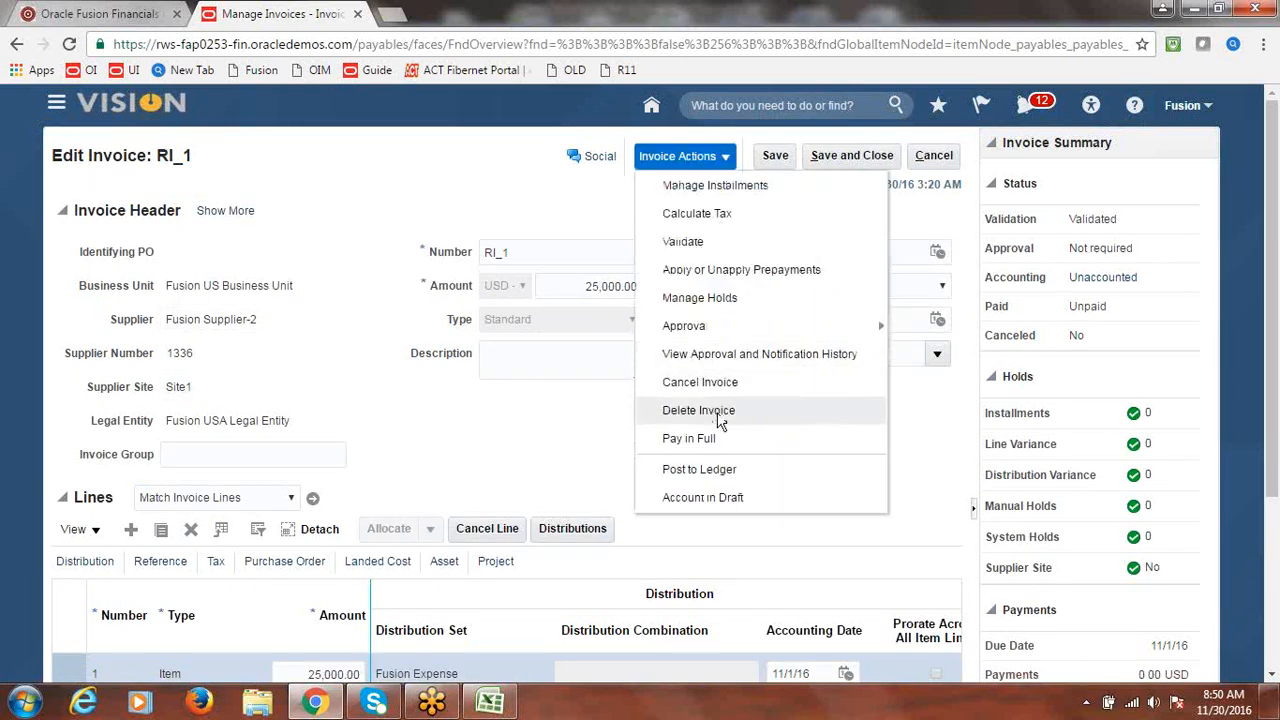
{"action": "left_click", "coordinate": [708, 469]}
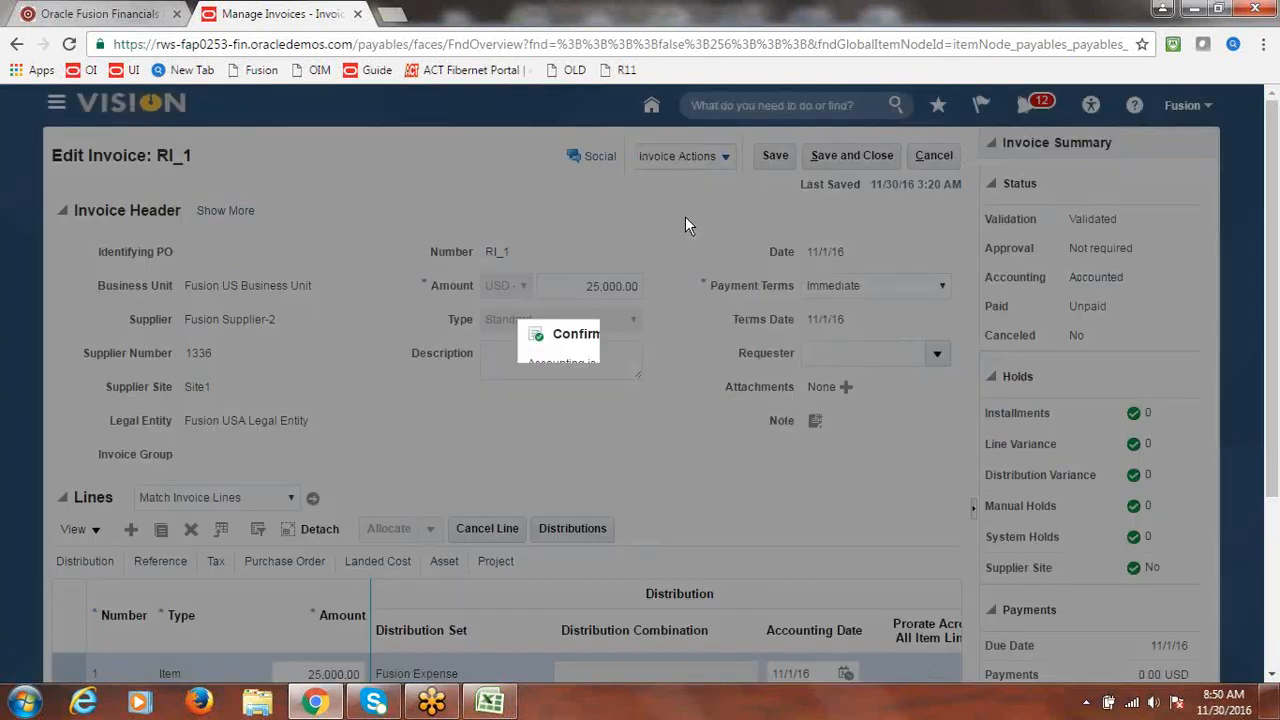
{"action": "left_click", "coordinate": [736, 426]}
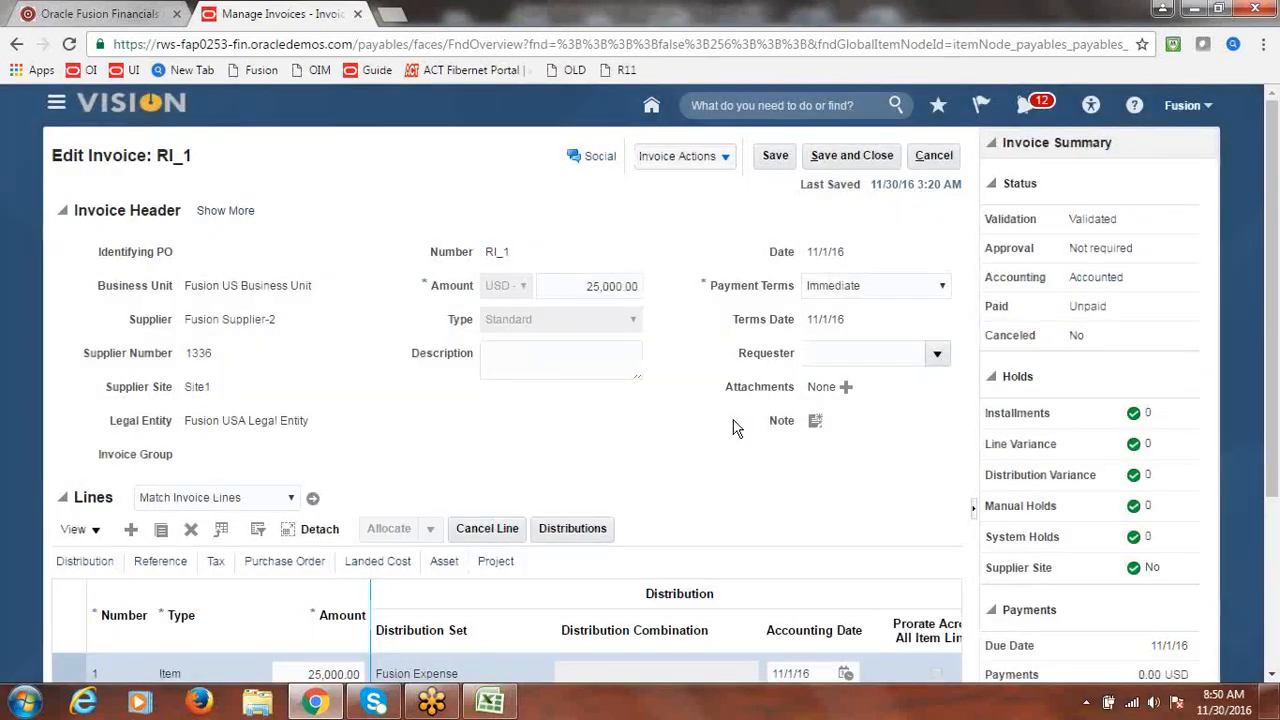
{"action": "left_click", "coordinate": [876, 155]}
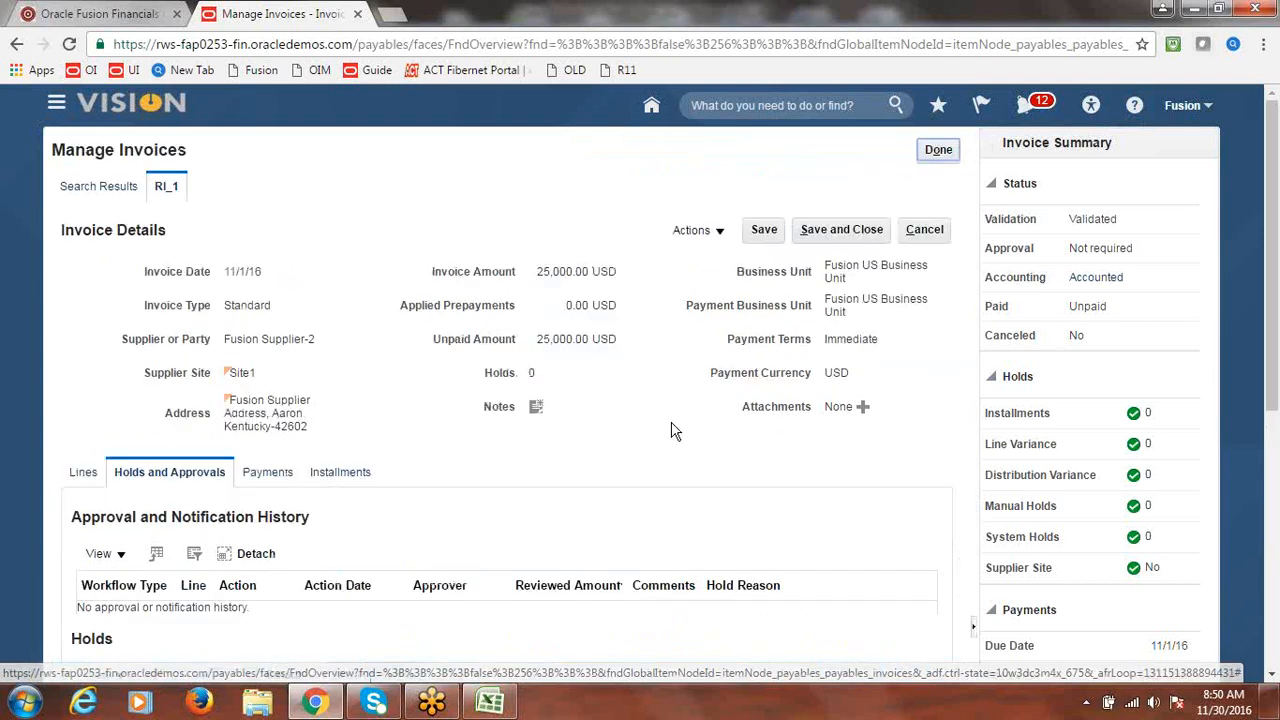
{"action": "left_click", "coordinate": [490, 702]}
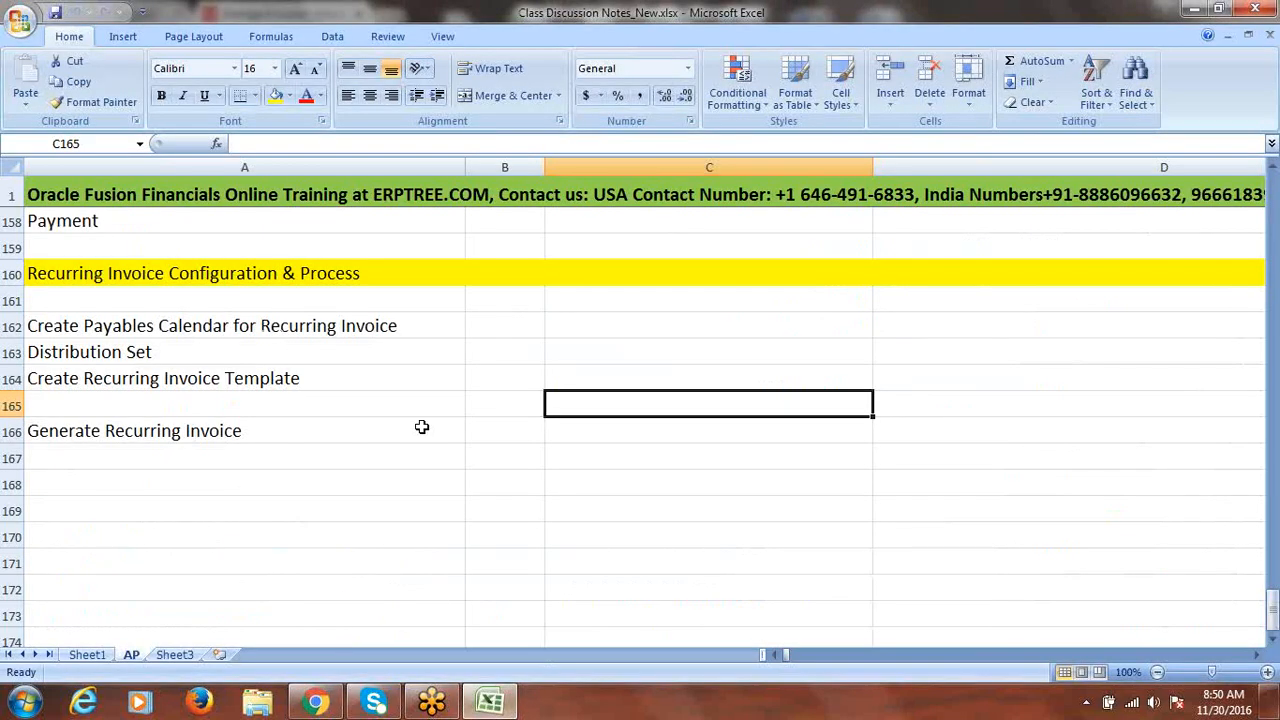
- Type Done in cell B53 beside item 15, Recurring Invoice Configuration & Process
{"action": "left_click_drag", "start_coordinate": [1273, 612], "coordinate": [1249, 306]}
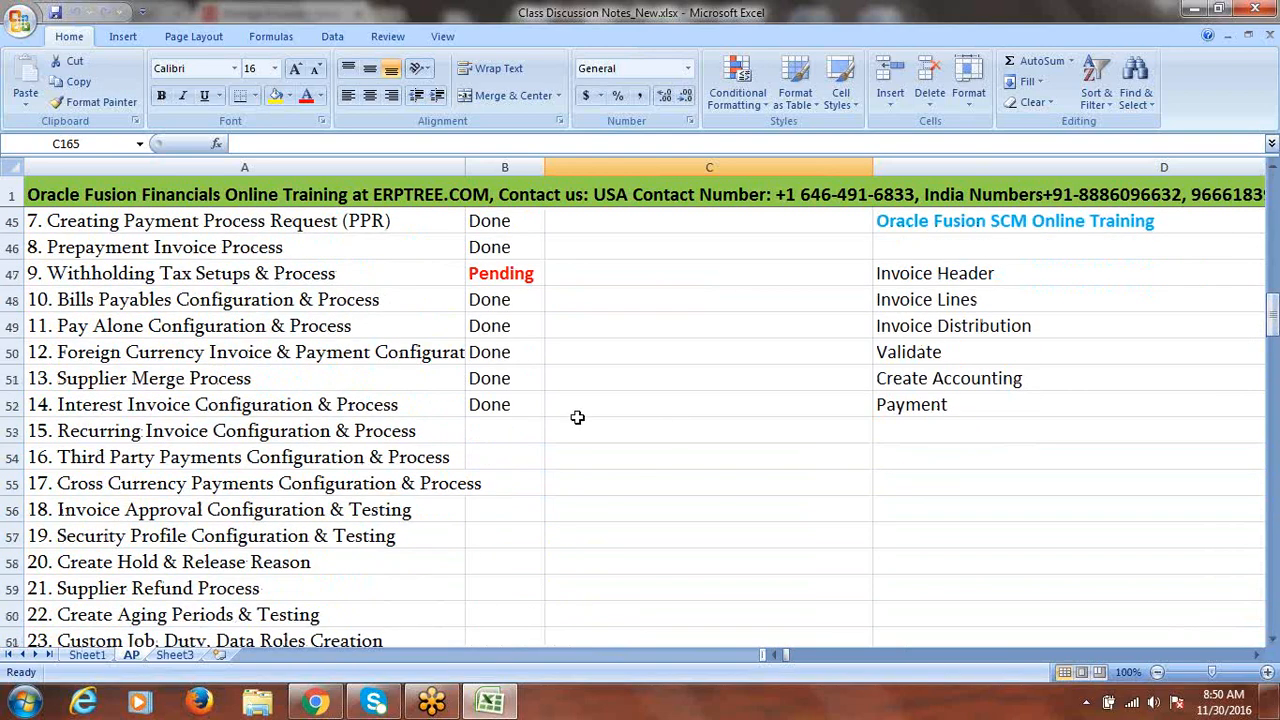
{"action": "left_click", "coordinate": [514, 431]}
{"action": "type", "text": "done"}
{"action": "key", "text": "Tab"}
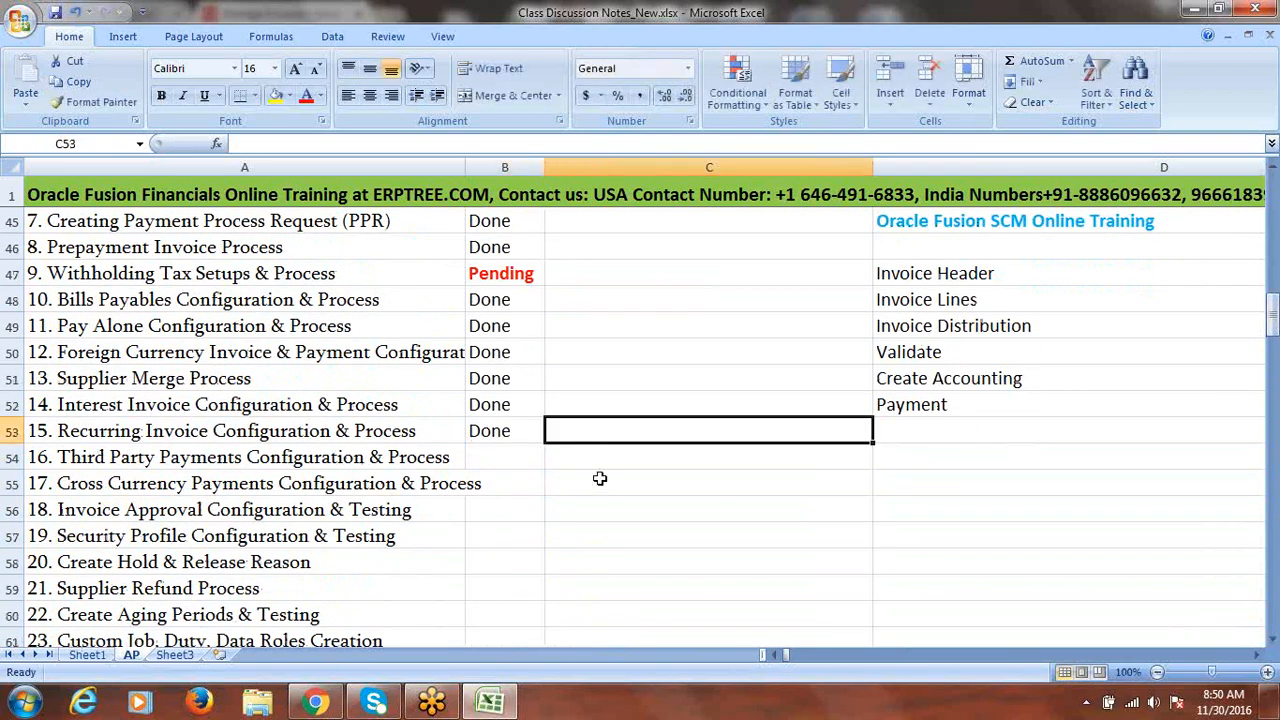
{"action": "left_click", "coordinate": [528, 460]}
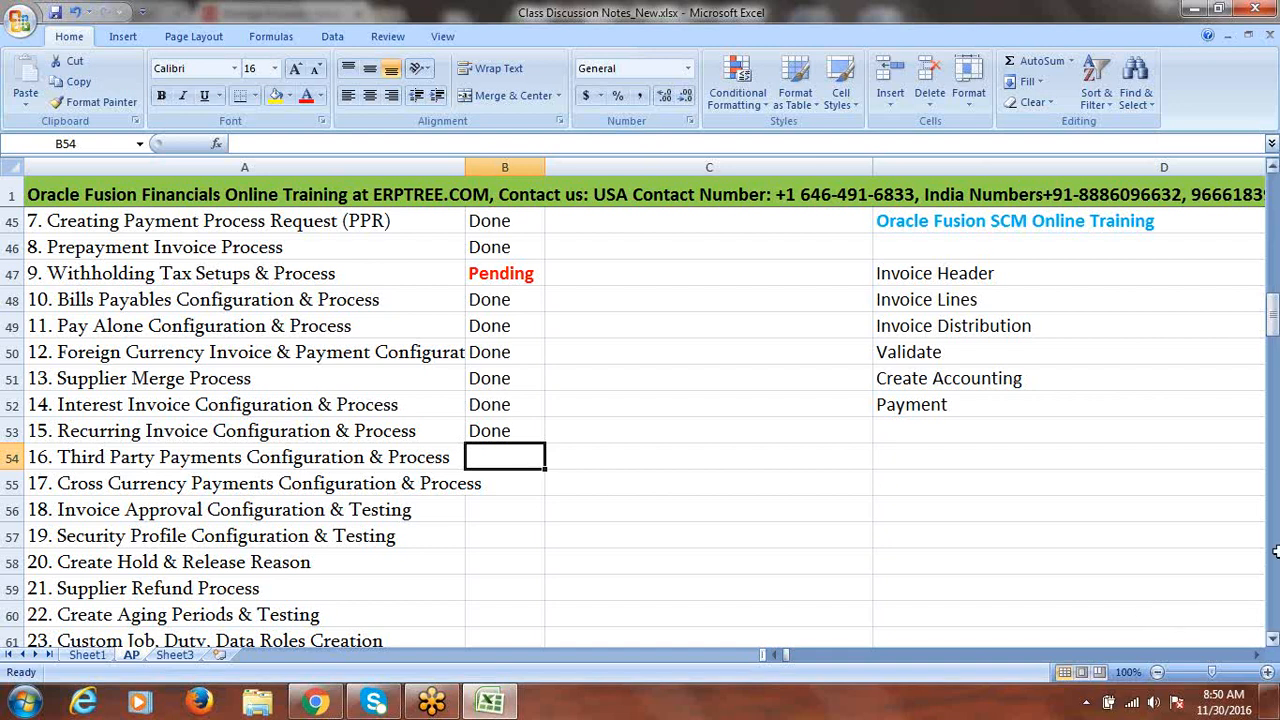
{"action": "left_click", "coordinate": [386, 484]}
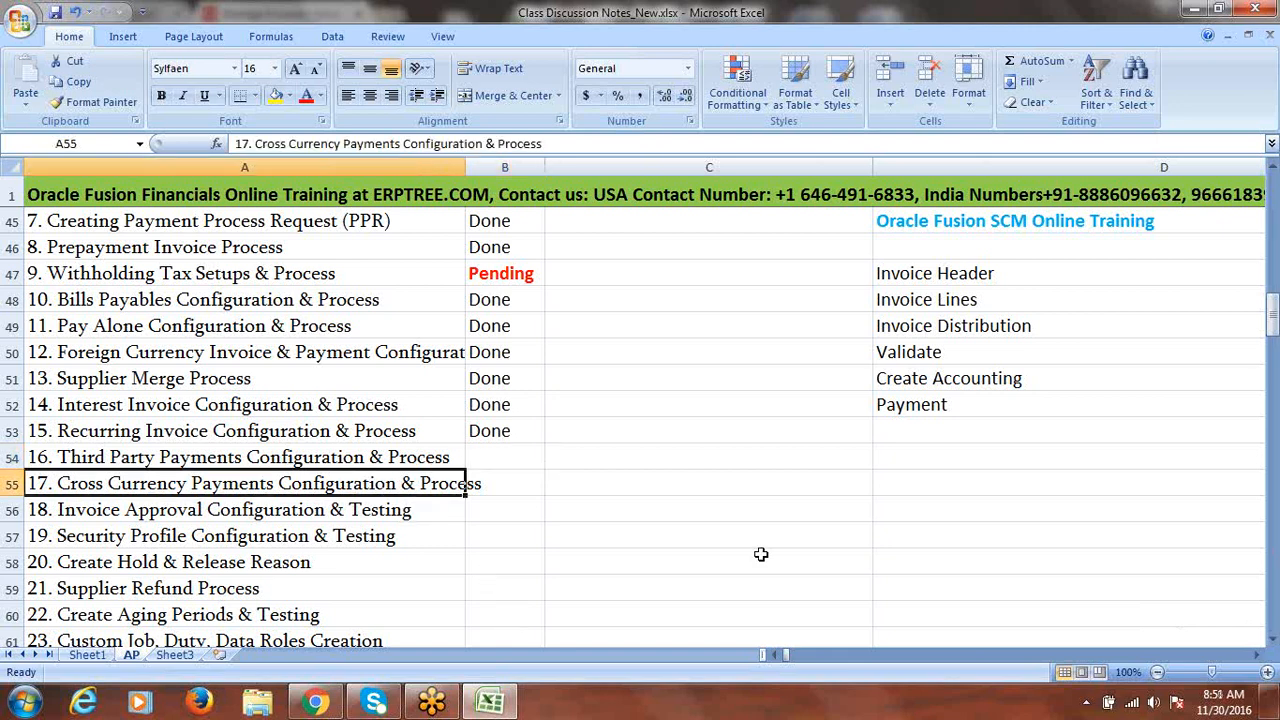
{"action": "key", "text": "Up"}
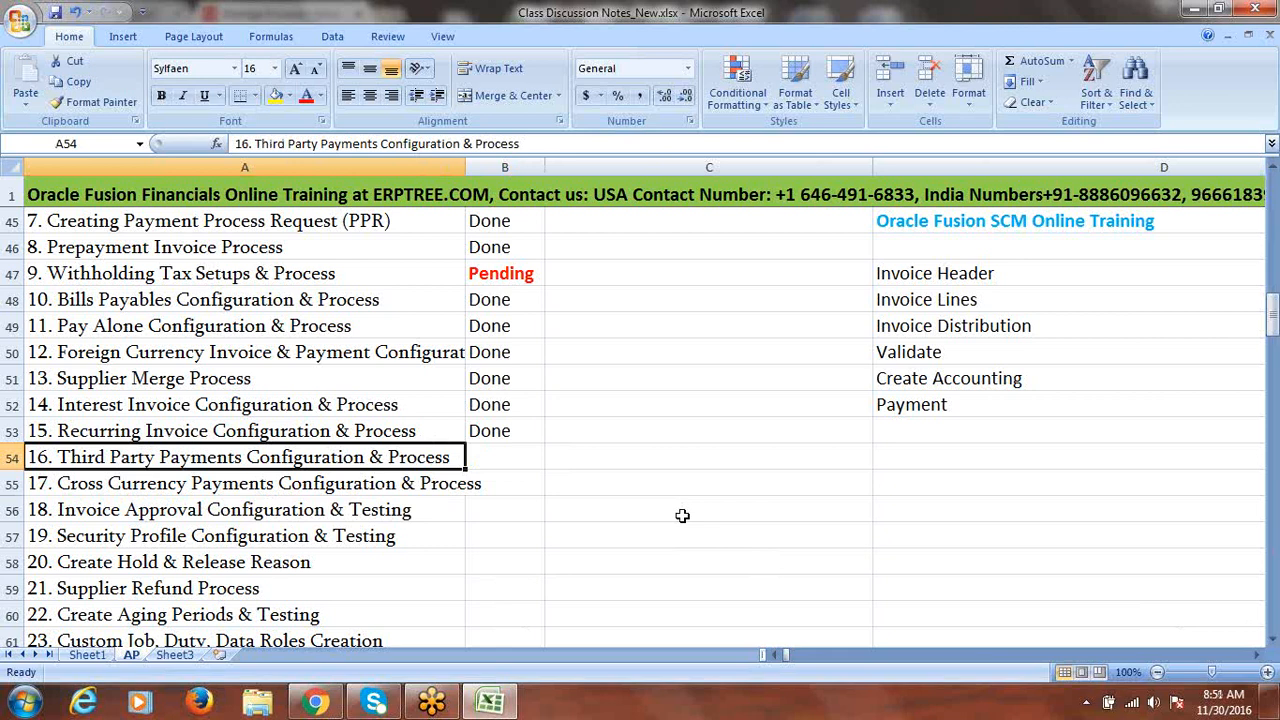
{"action": "left_click", "coordinate": [408, 485]}
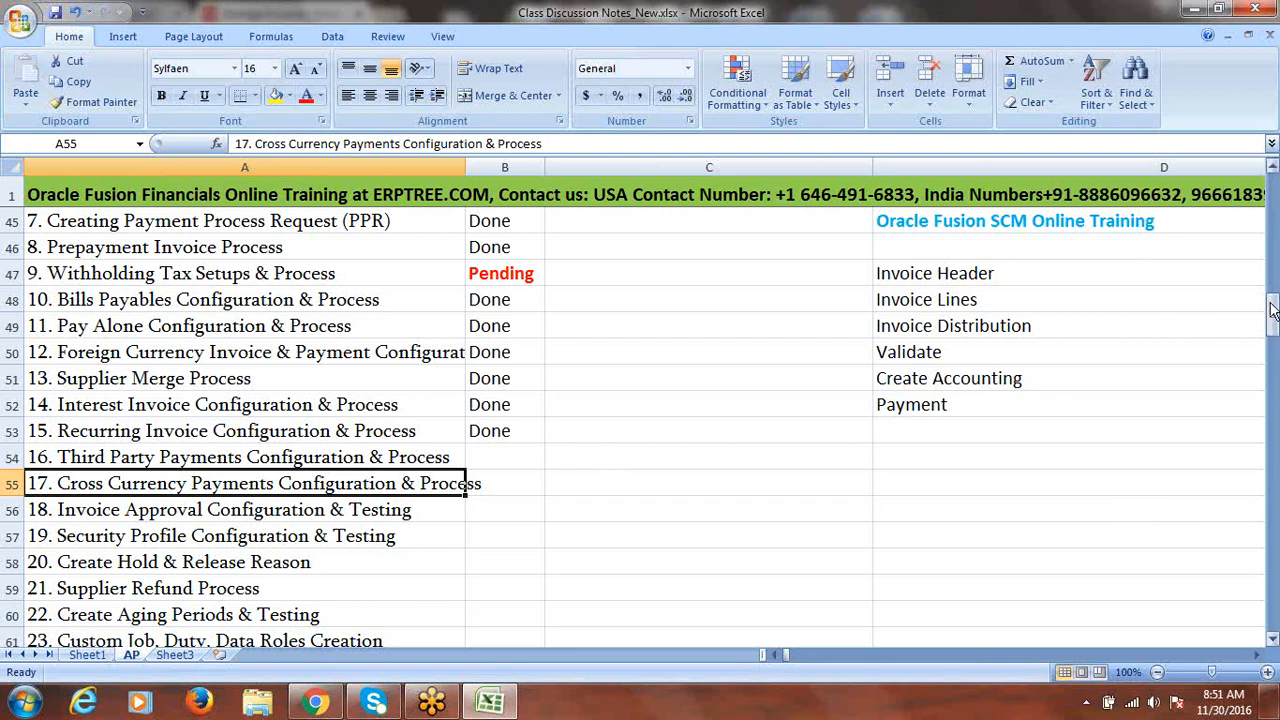
{"action": "left_click_drag", "start_coordinate": [1272, 314], "coordinate": [1272, 320]}
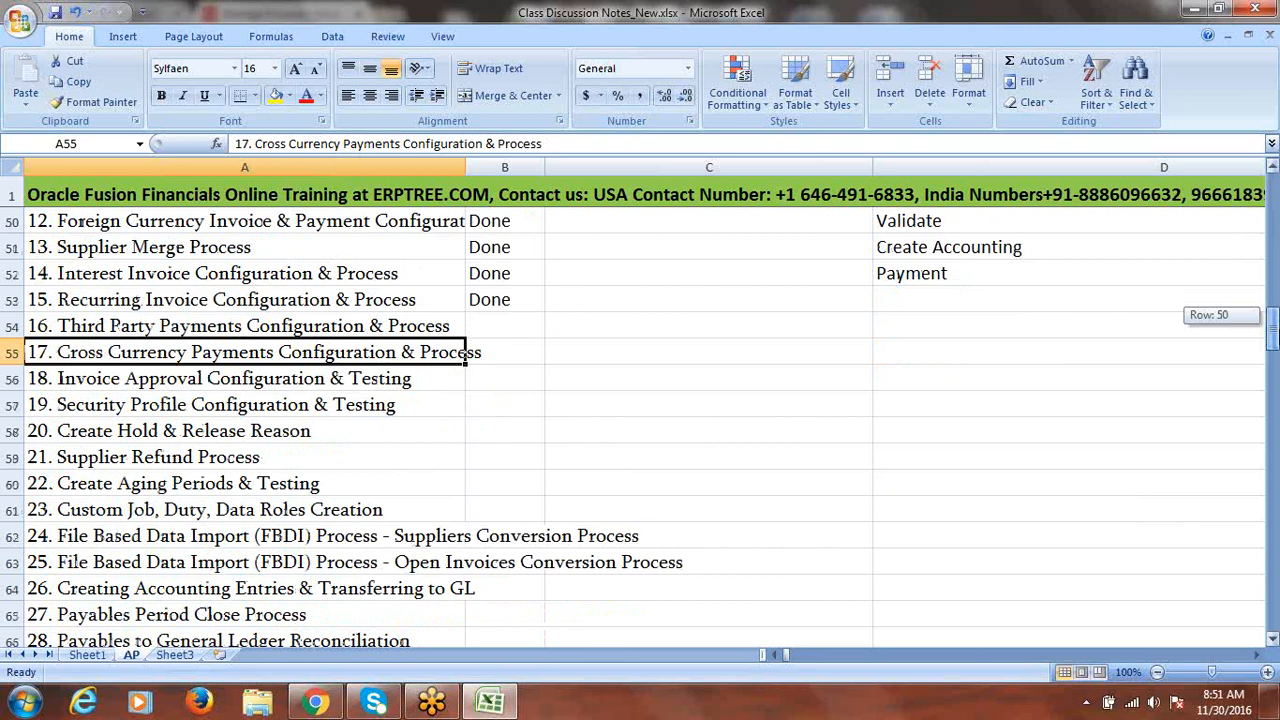
{"action": "left_click_drag", "start_coordinate": [1272, 320], "coordinate": [1272, 324]}
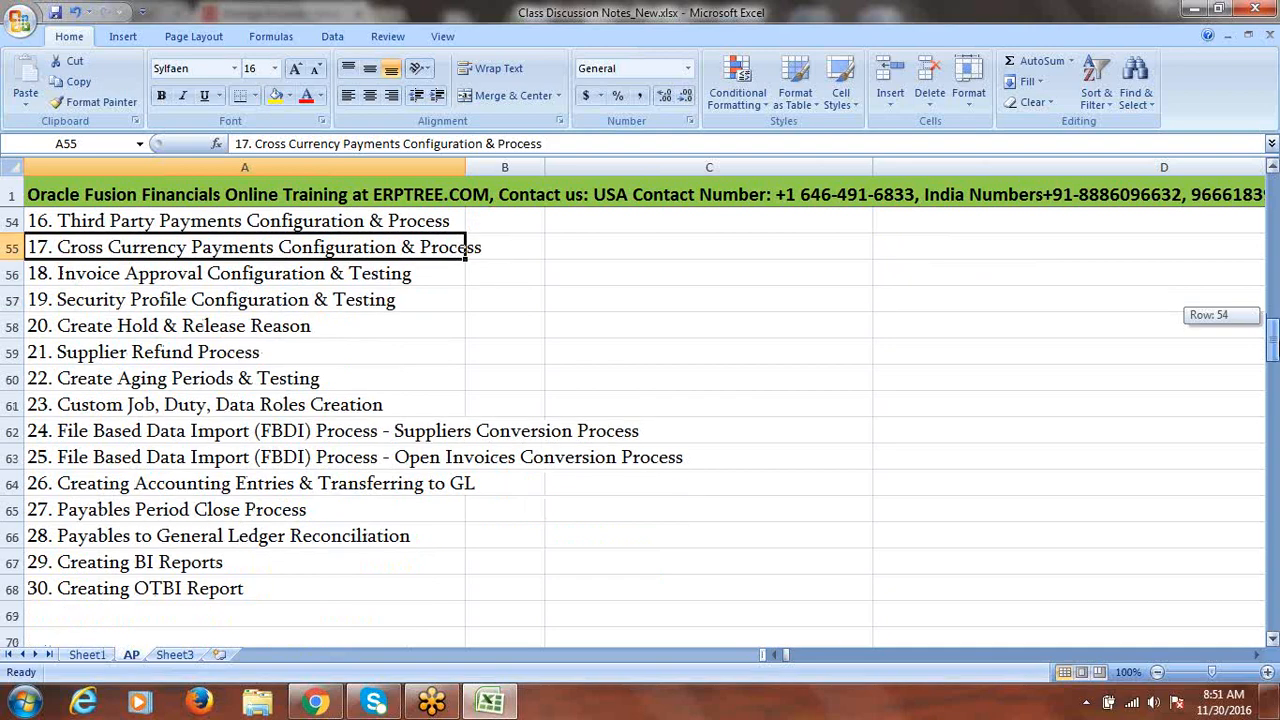
{"action": "left_click_drag", "start_coordinate": [1272, 324], "coordinate": [1272, 318]}
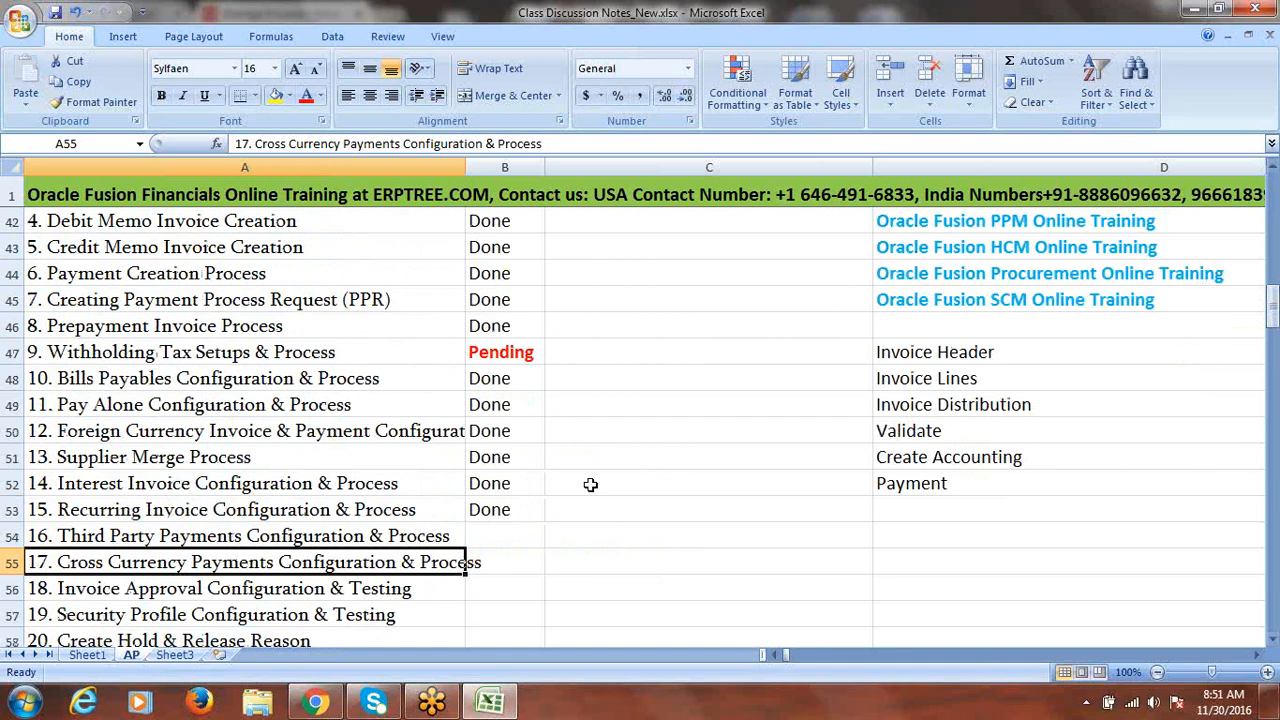
{"action": "left_click", "coordinate": [521, 533]}
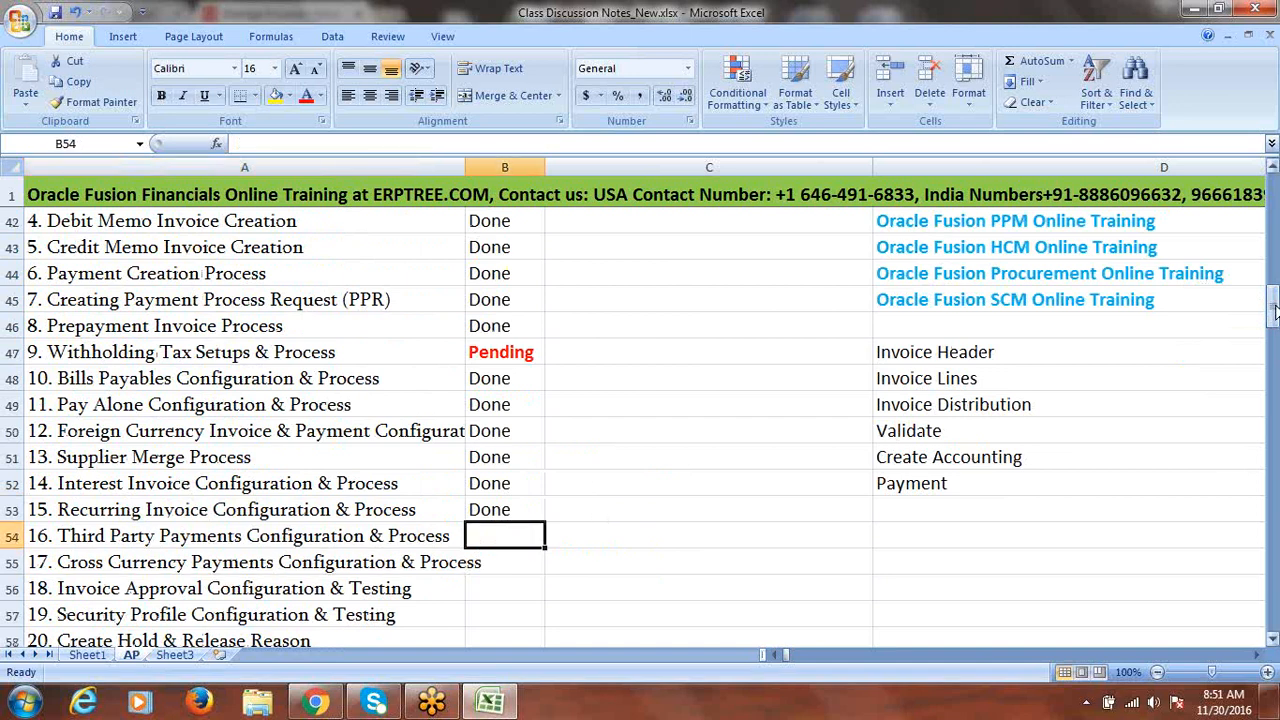
{"action": "left_click_drag", "start_coordinate": [1274, 312], "coordinate": [1274, 310]}
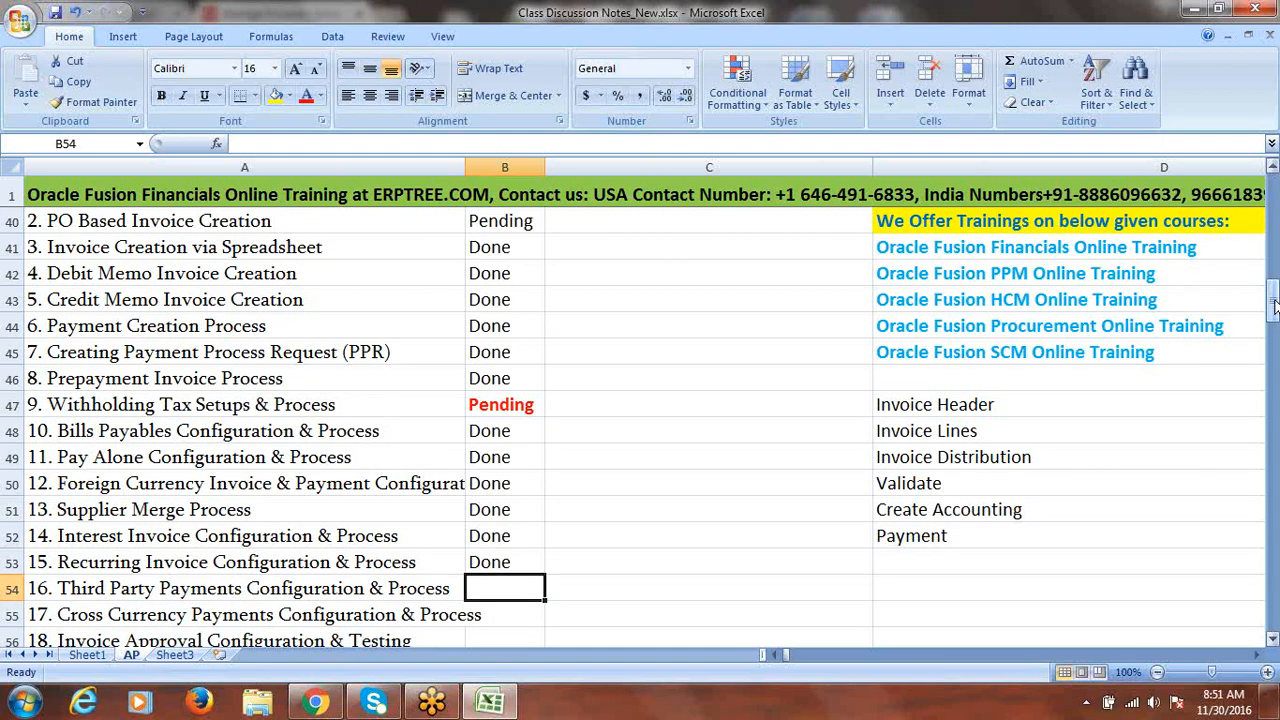
{"action": "mouse_move", "coordinate": [1274, 308]}
{"action": "left_mouse_down"}
{"action": "mouse_move", "coordinate": [1274, 286]}
{"action": "mouse_move", "coordinate": [1274, 308]}
{"action": "left_mouse_up"}
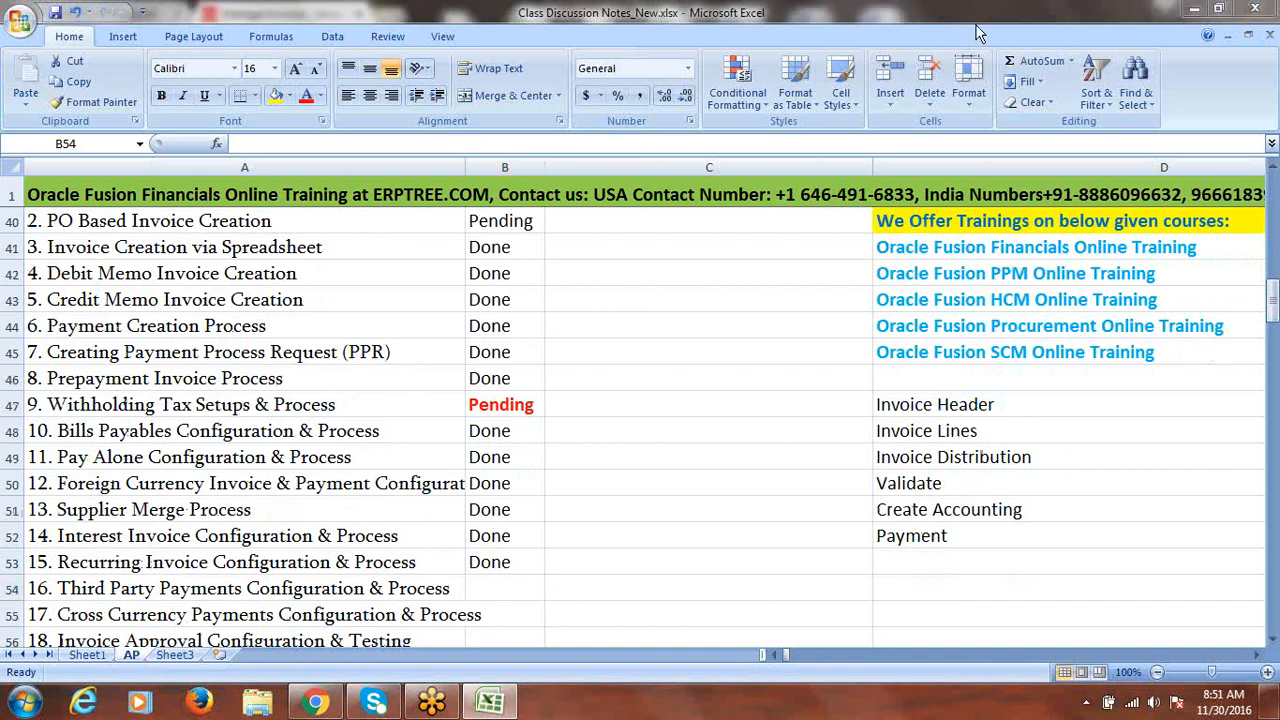
{"action": "left_click", "coordinate": [992, 345]}
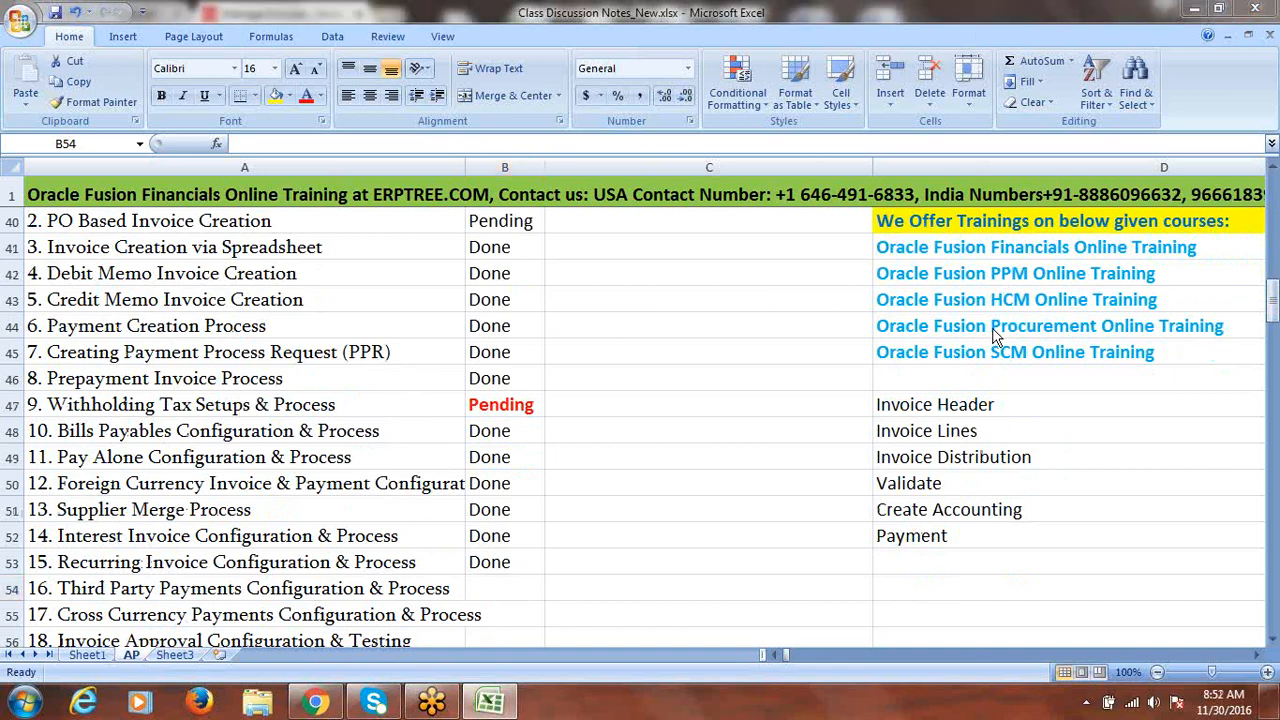